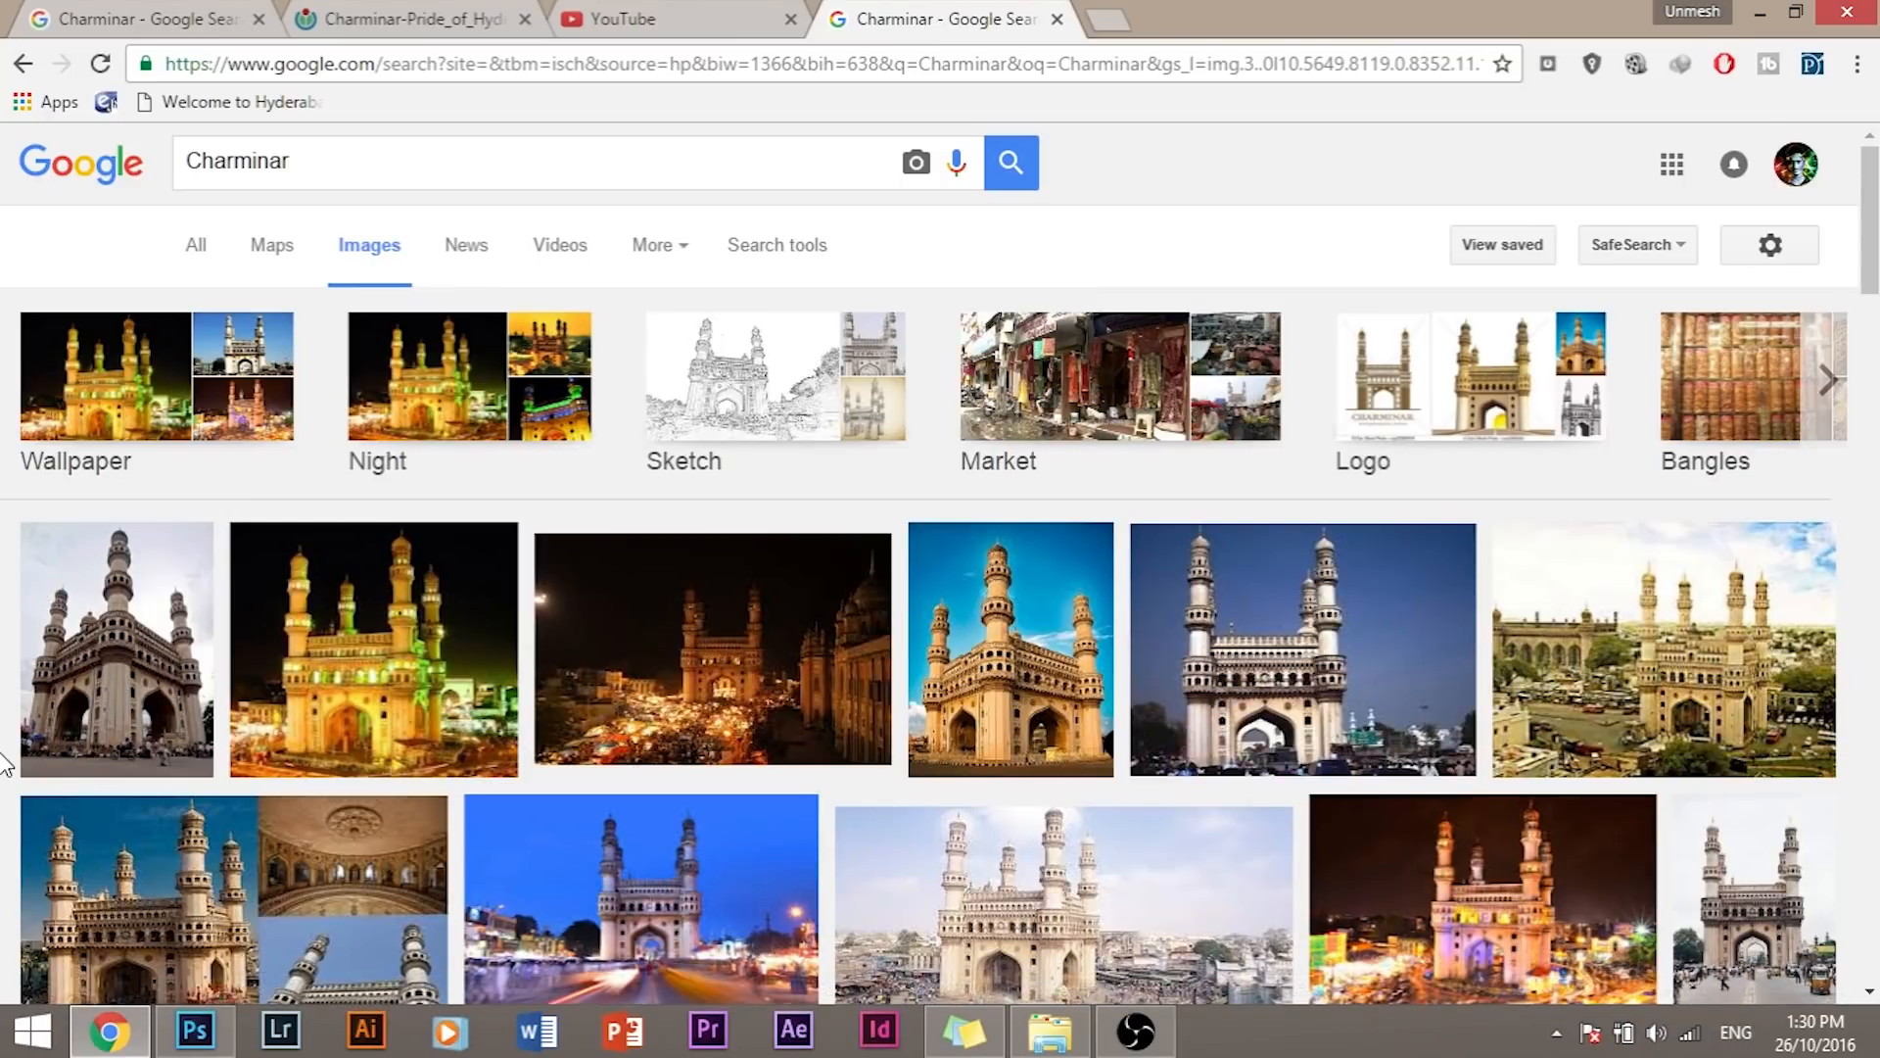
right_click(102, 617)
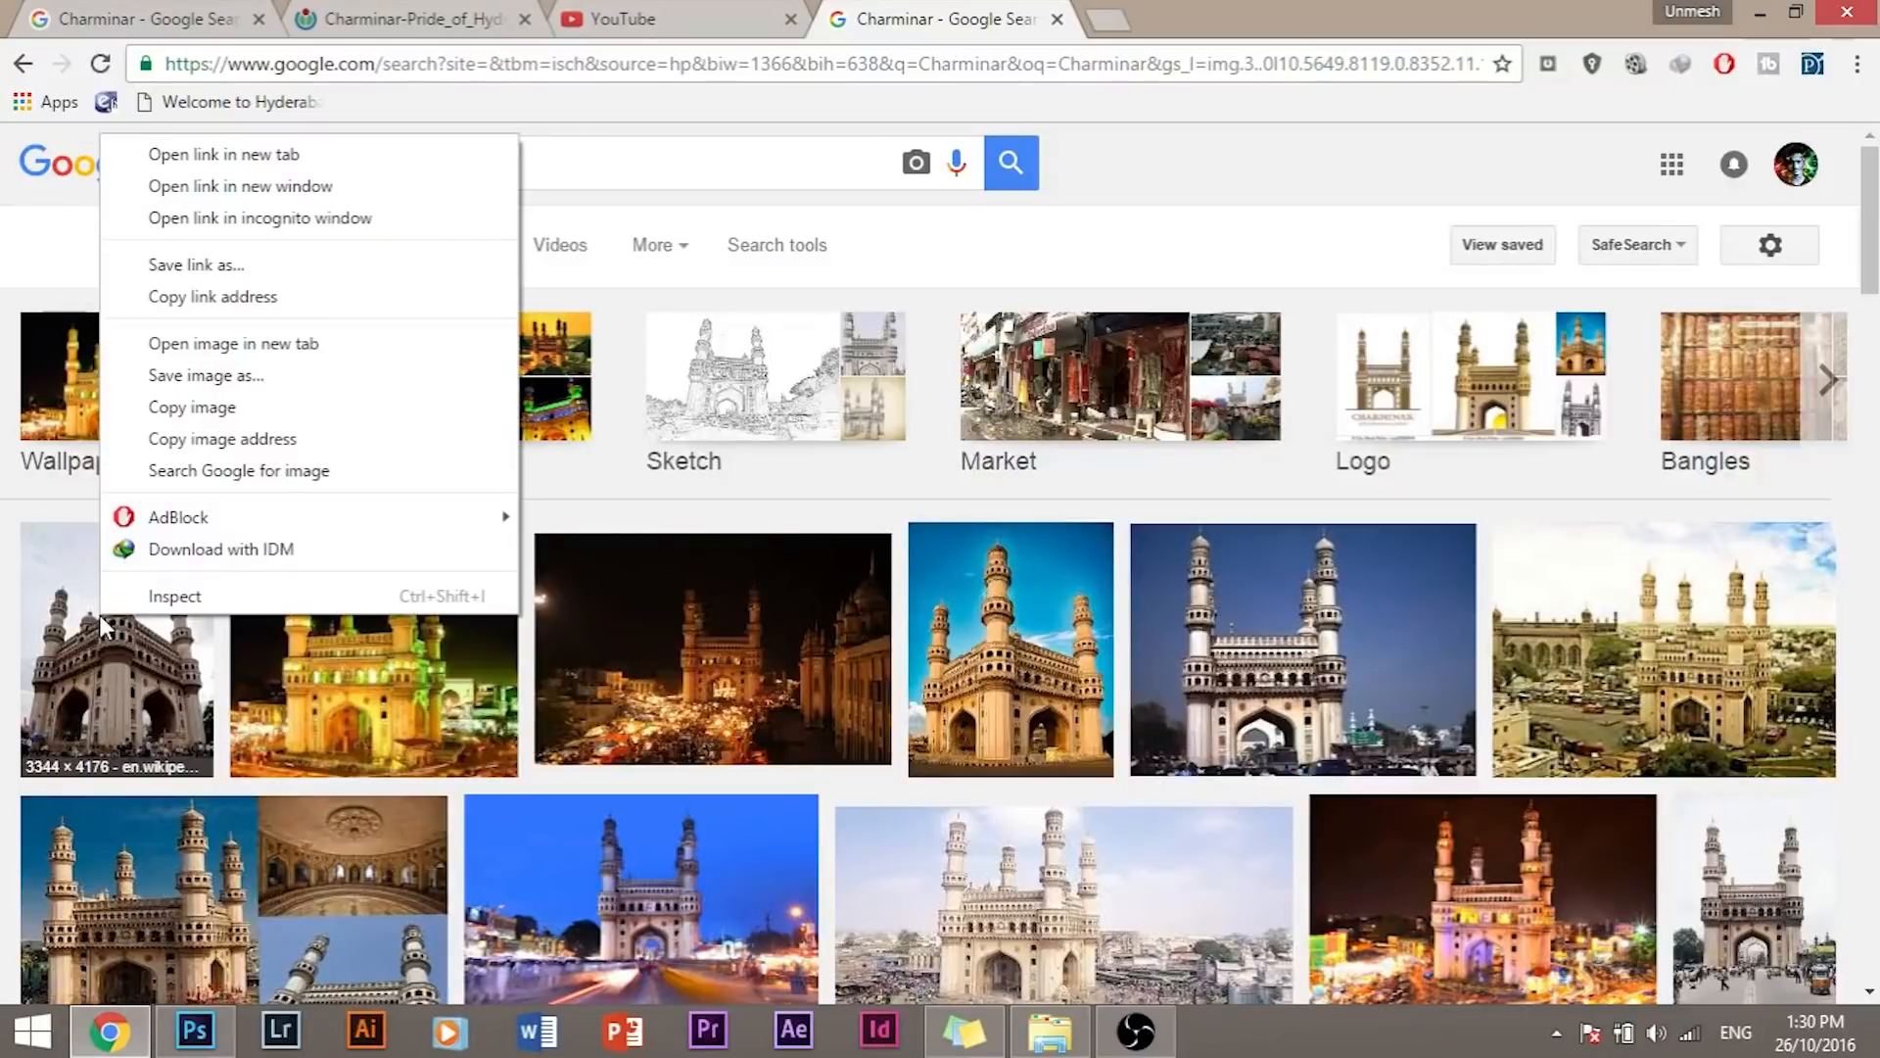
left_click(209, 375)
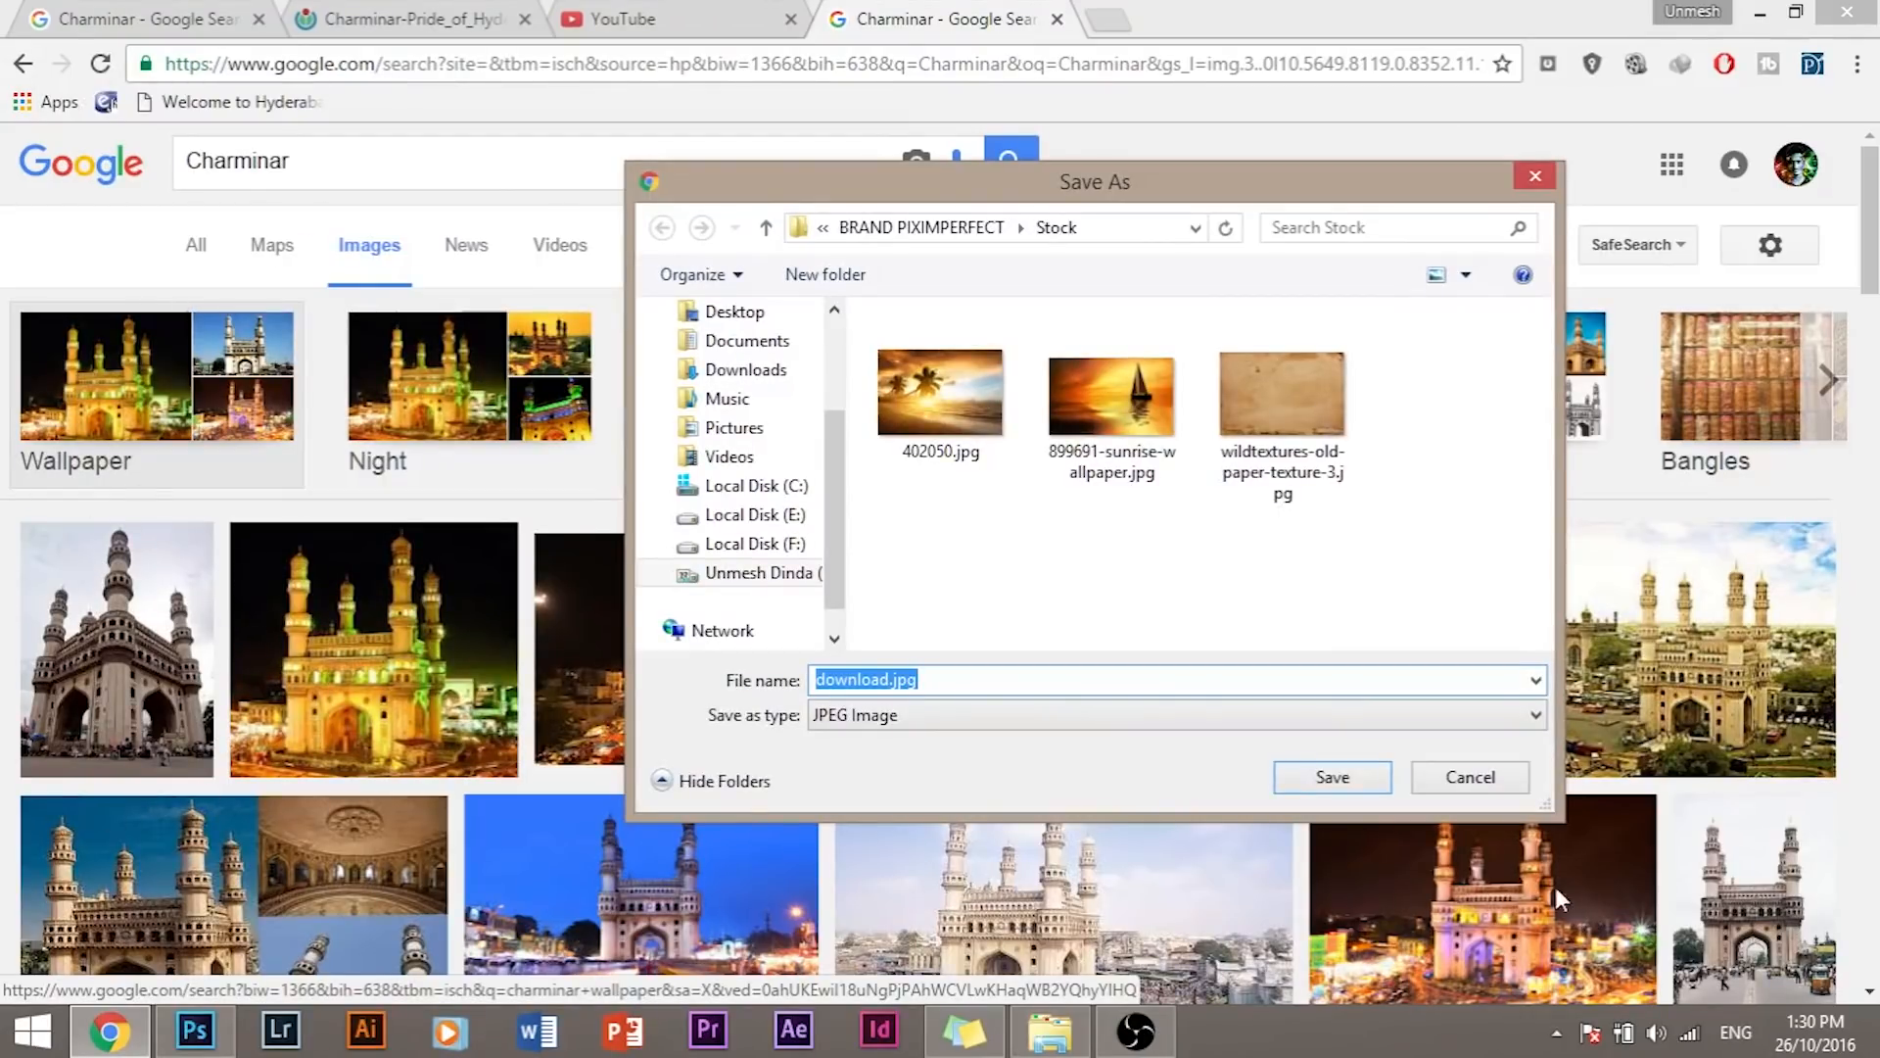
left_click(1495, 787)
left_click(75, 595)
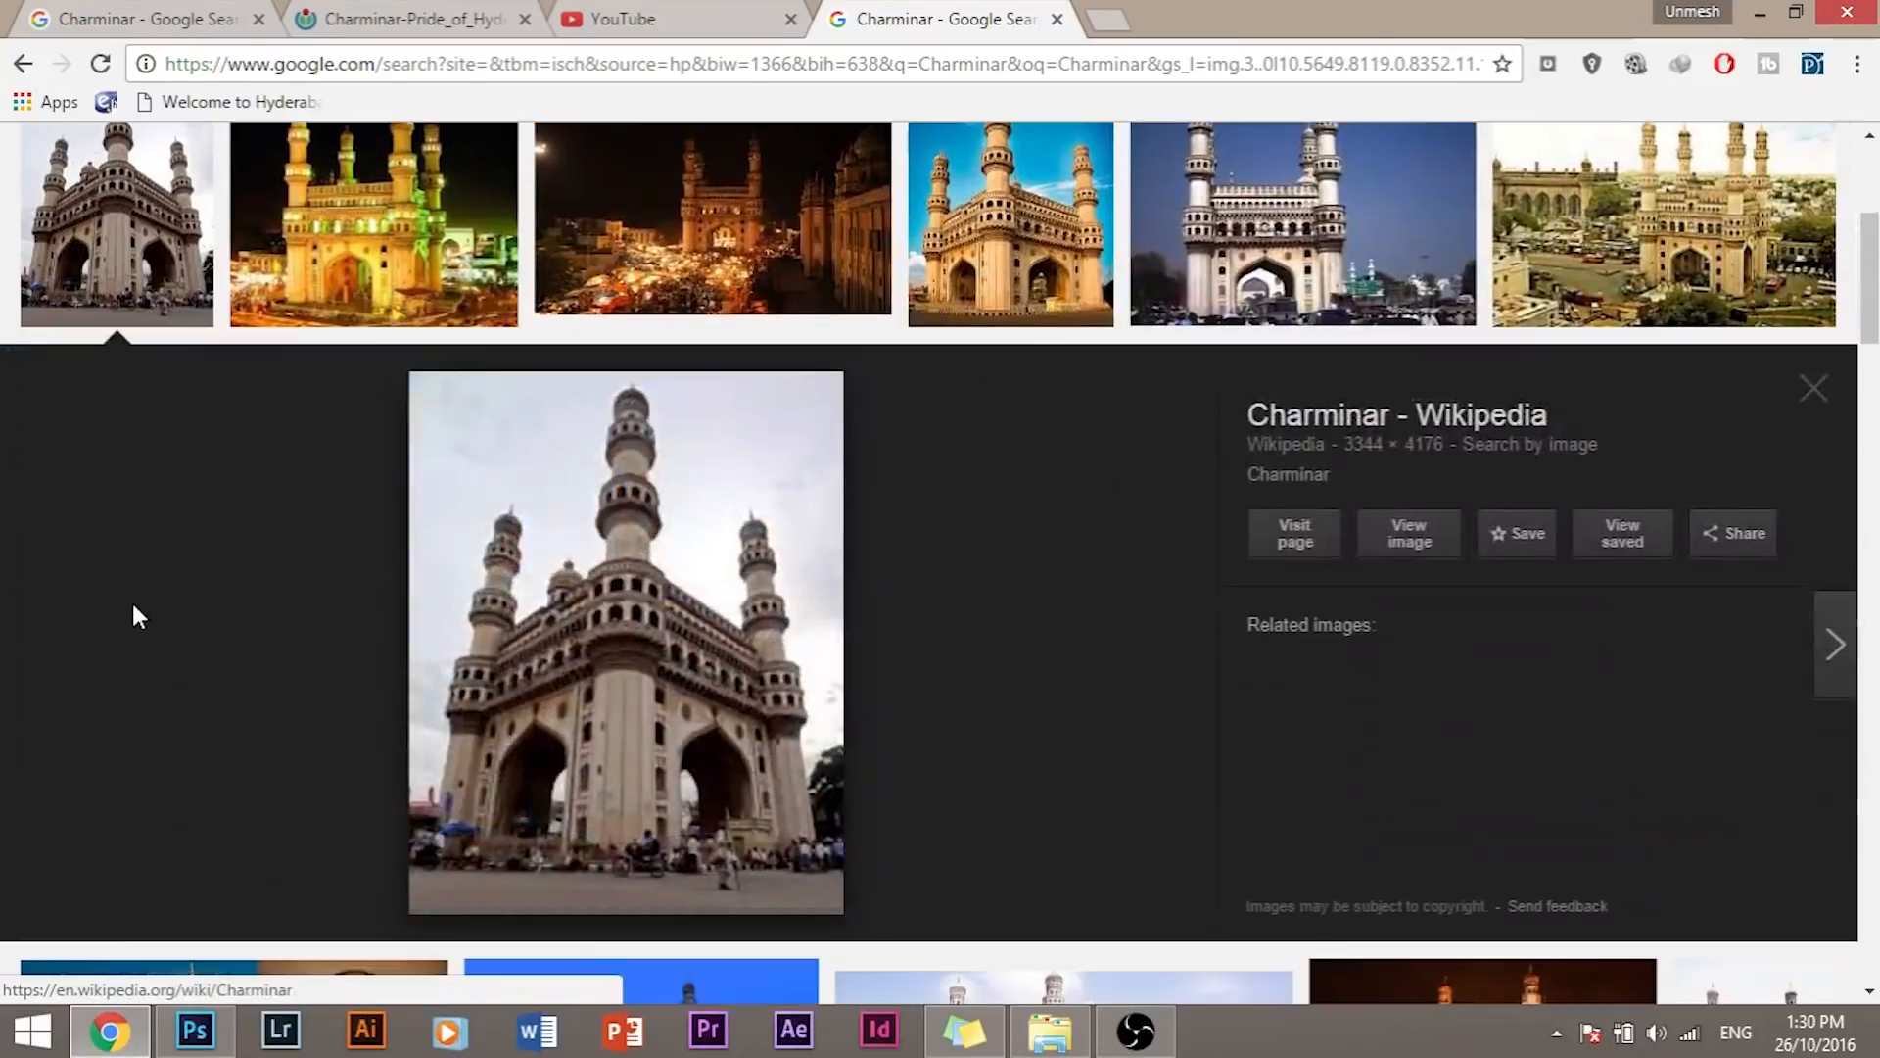
right_click(644, 510)
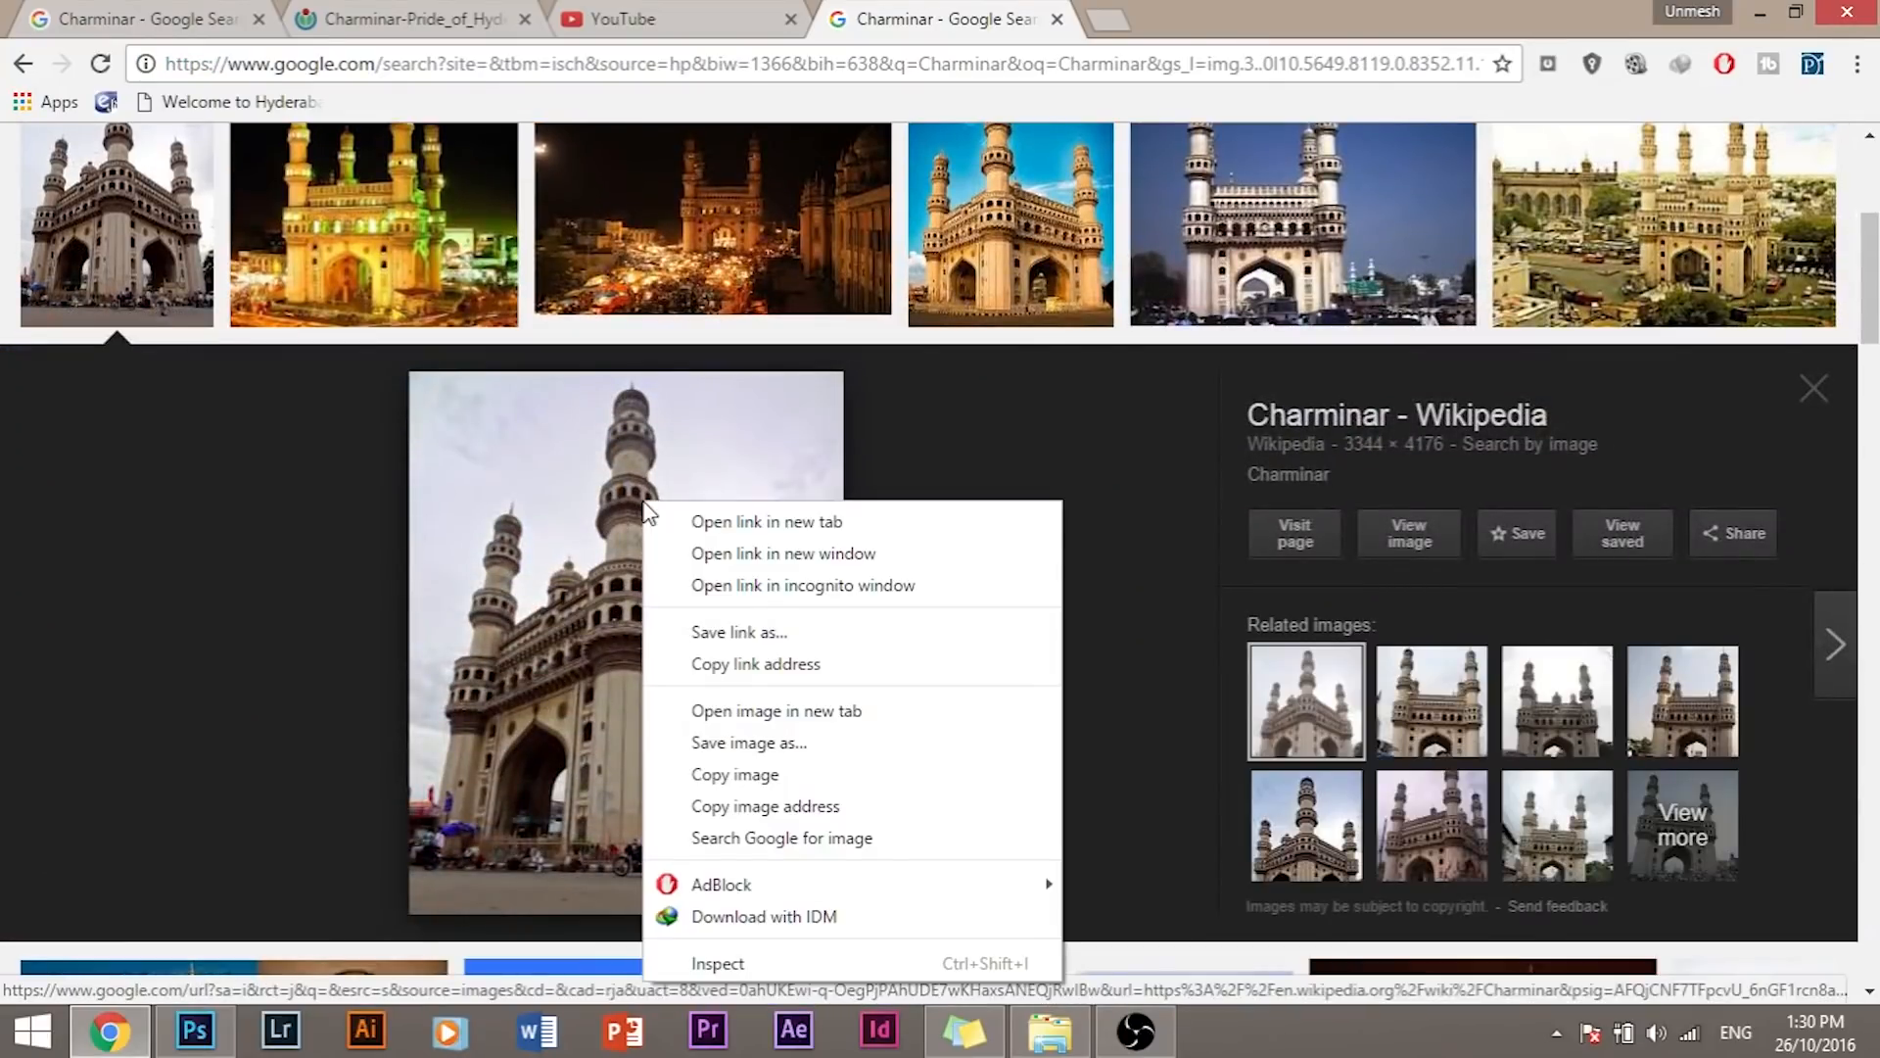
left_click(801, 746)
left_click(1469, 779)
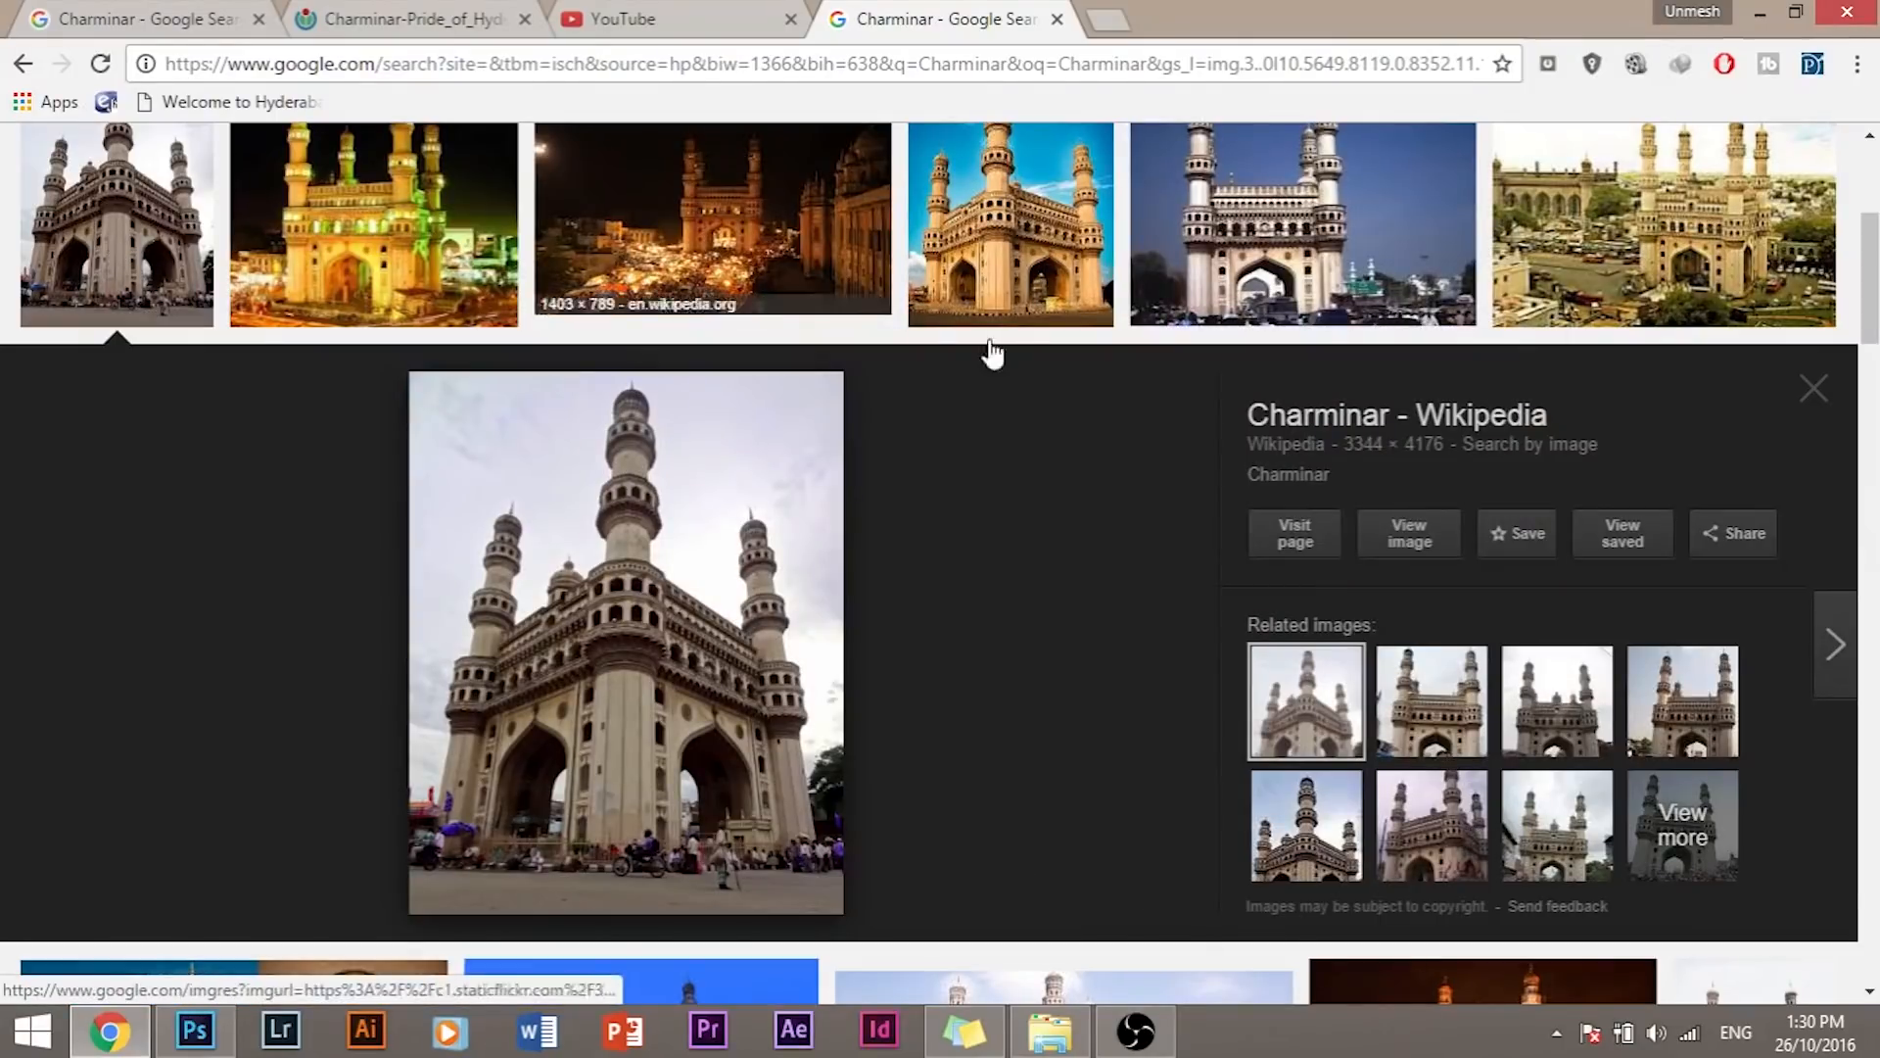
Step: Filter the Charminar image results to show only large images
scroll(805, 480, "up", 3)
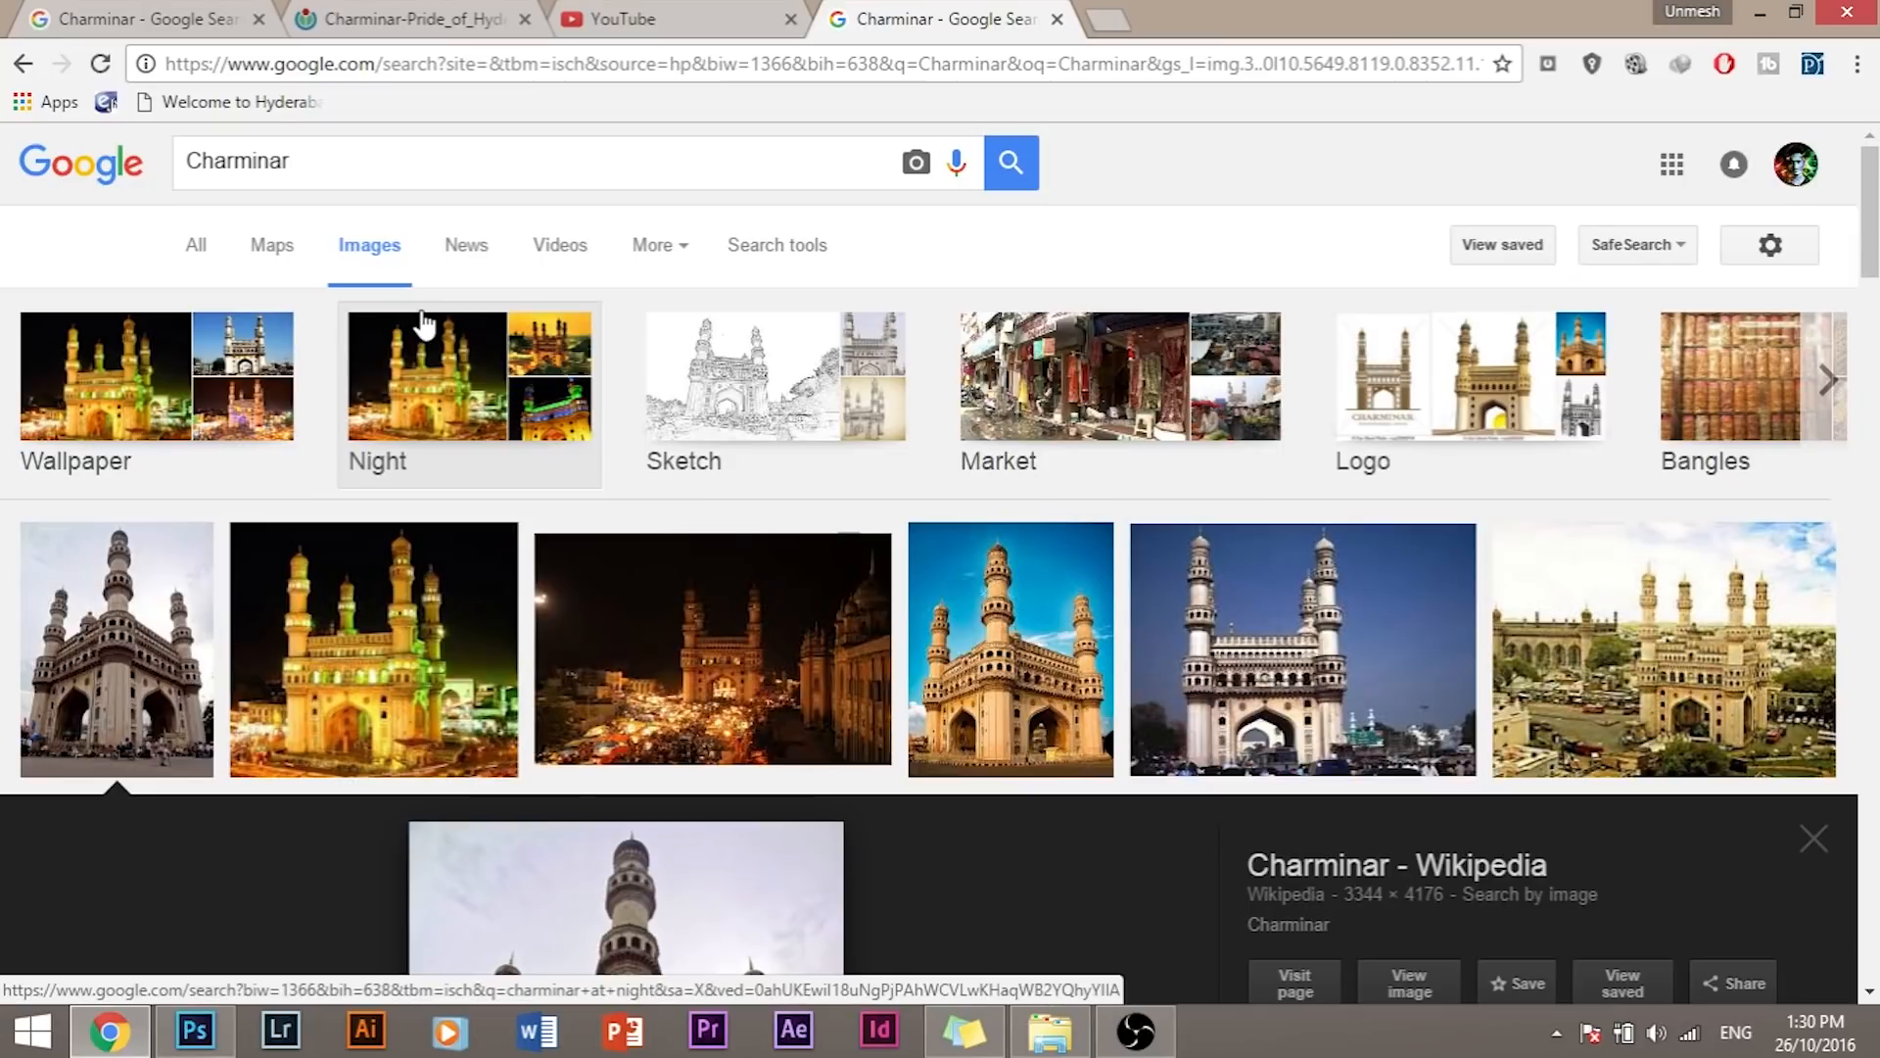
left_click(770, 251)
left_click(240, 325)
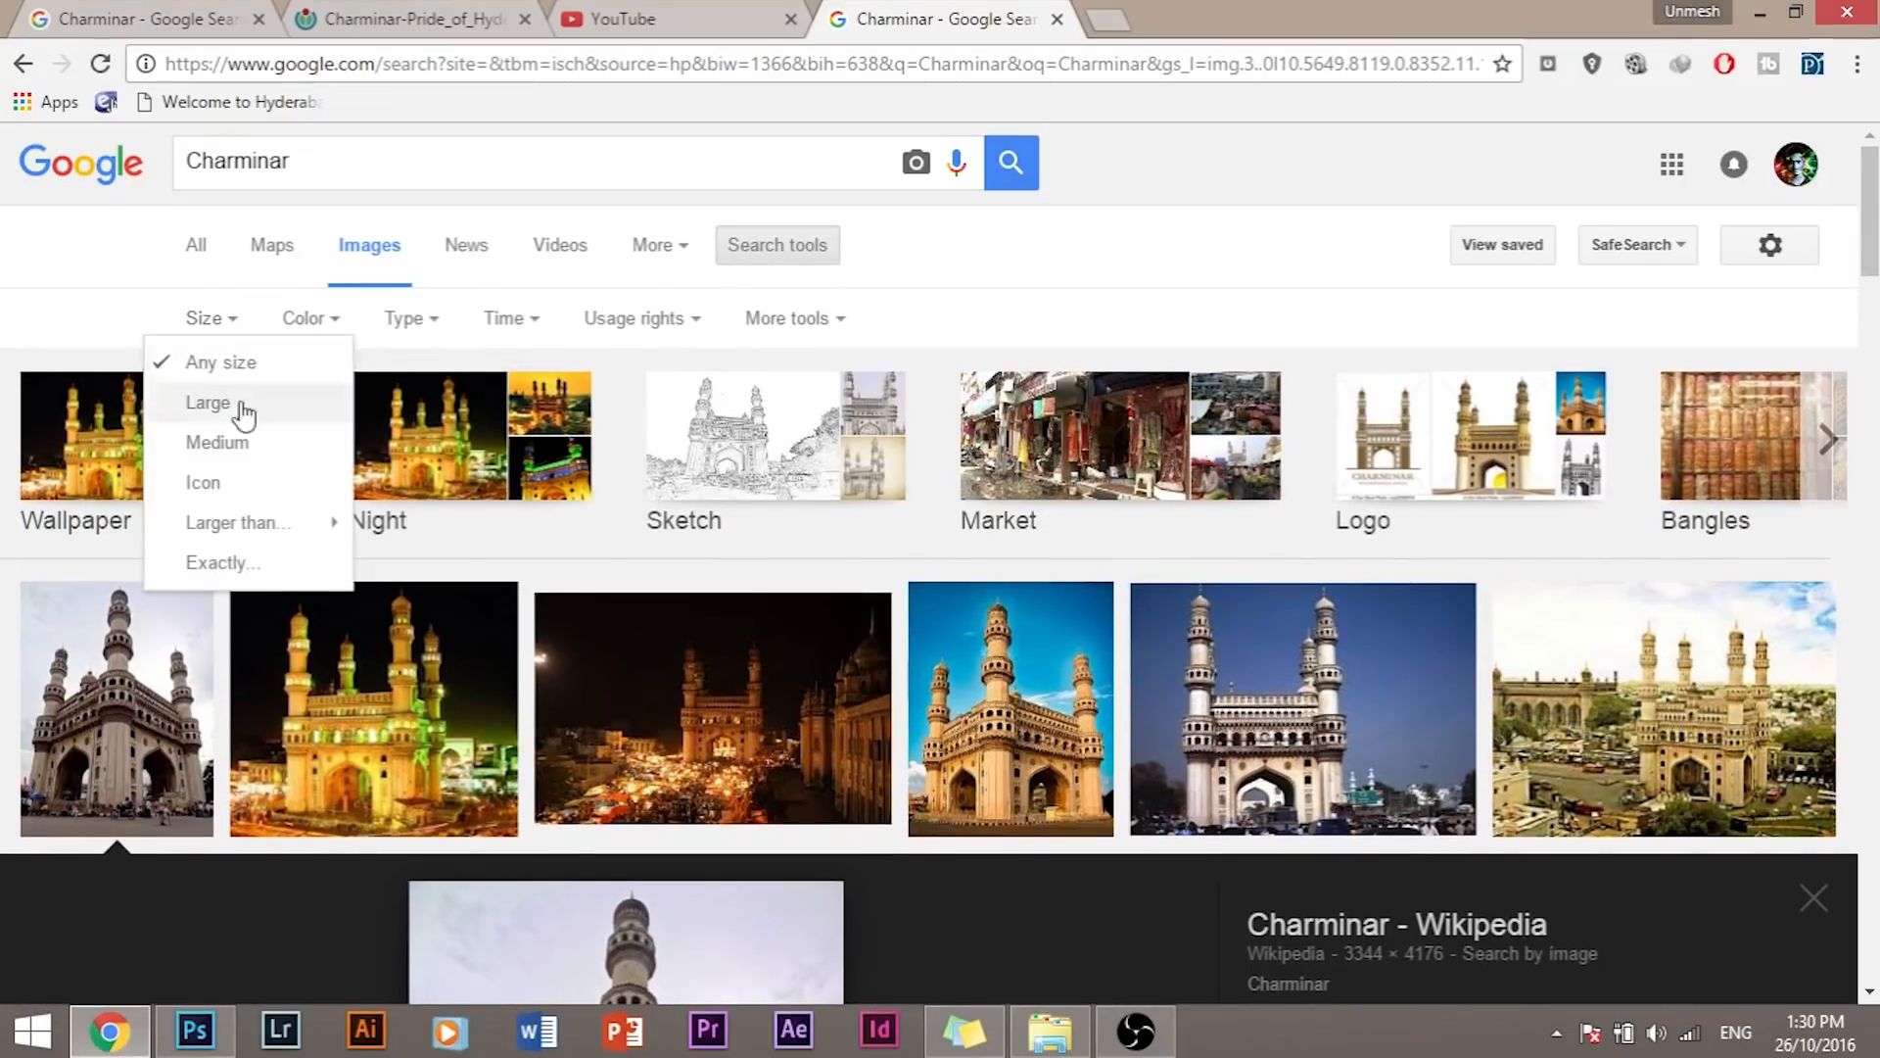
left_click(242, 417)
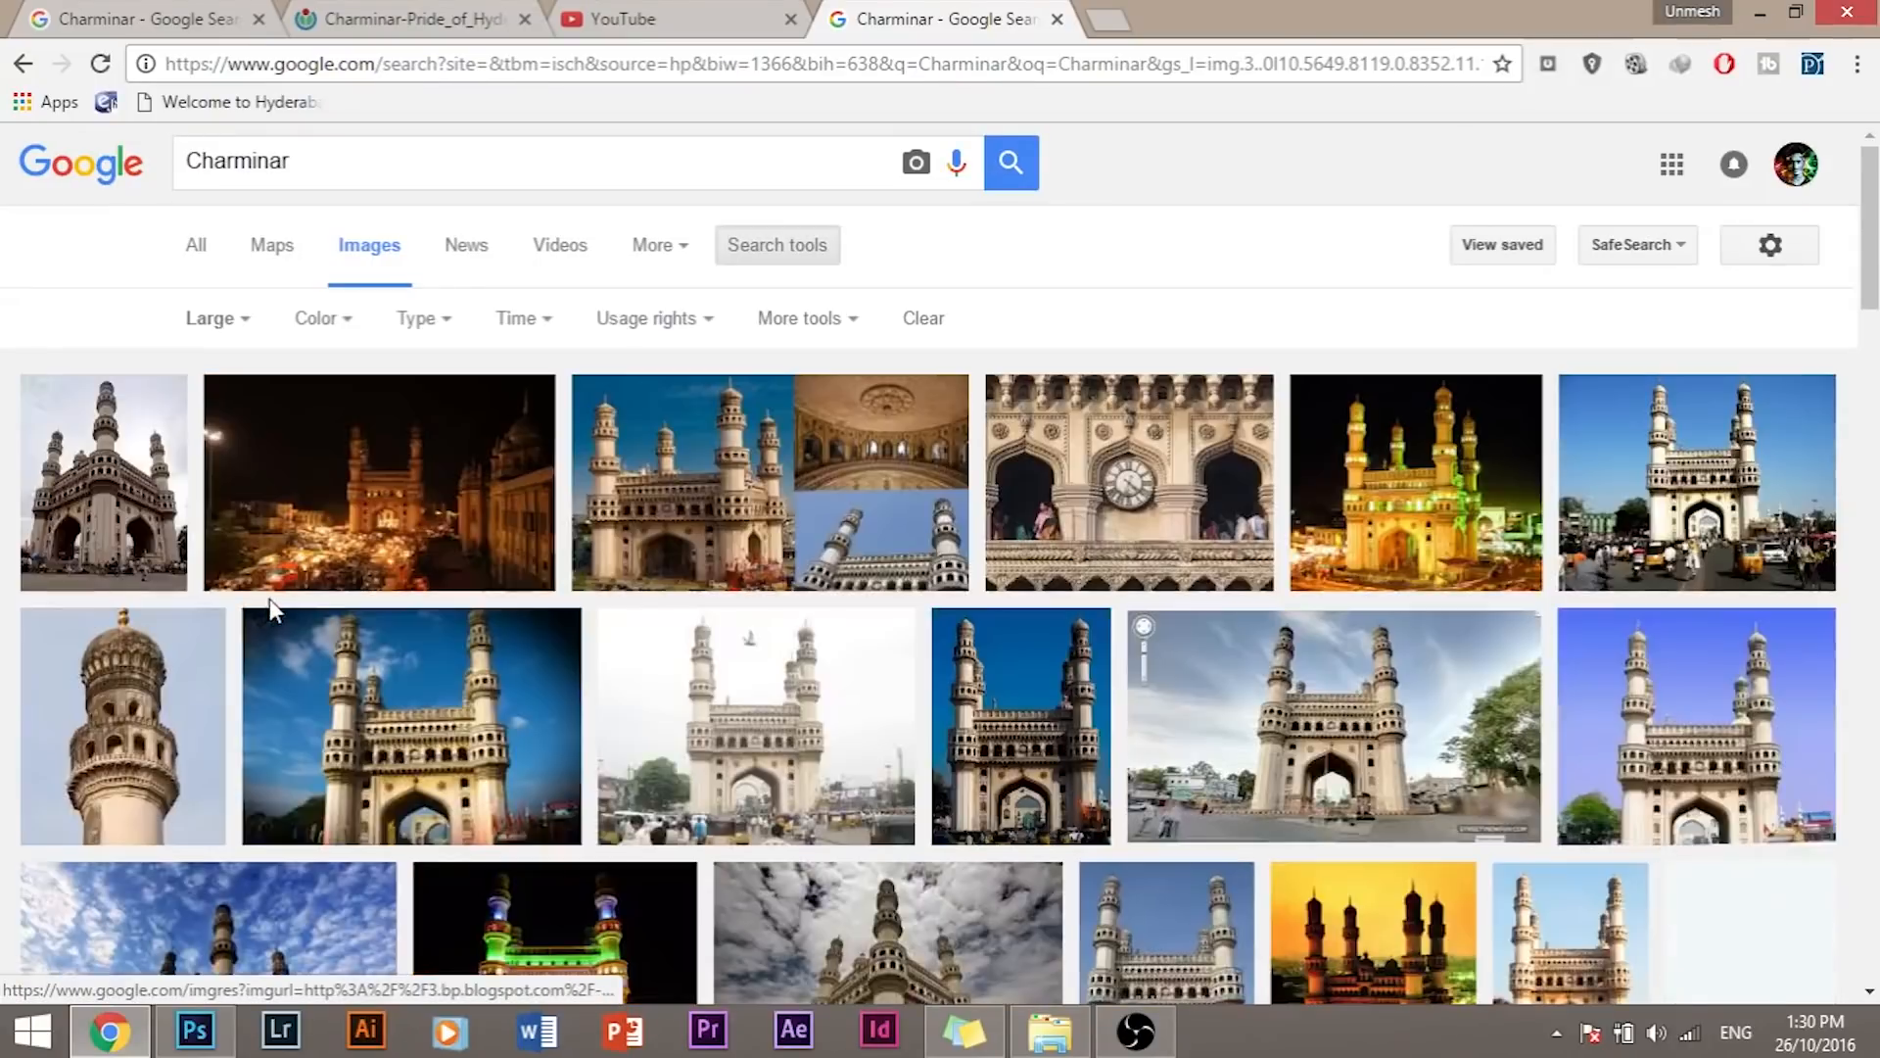
Step: Open the full-size version of the Wikipedia Charminar photo and inspect its carved details at full magnification
left_click(105, 477)
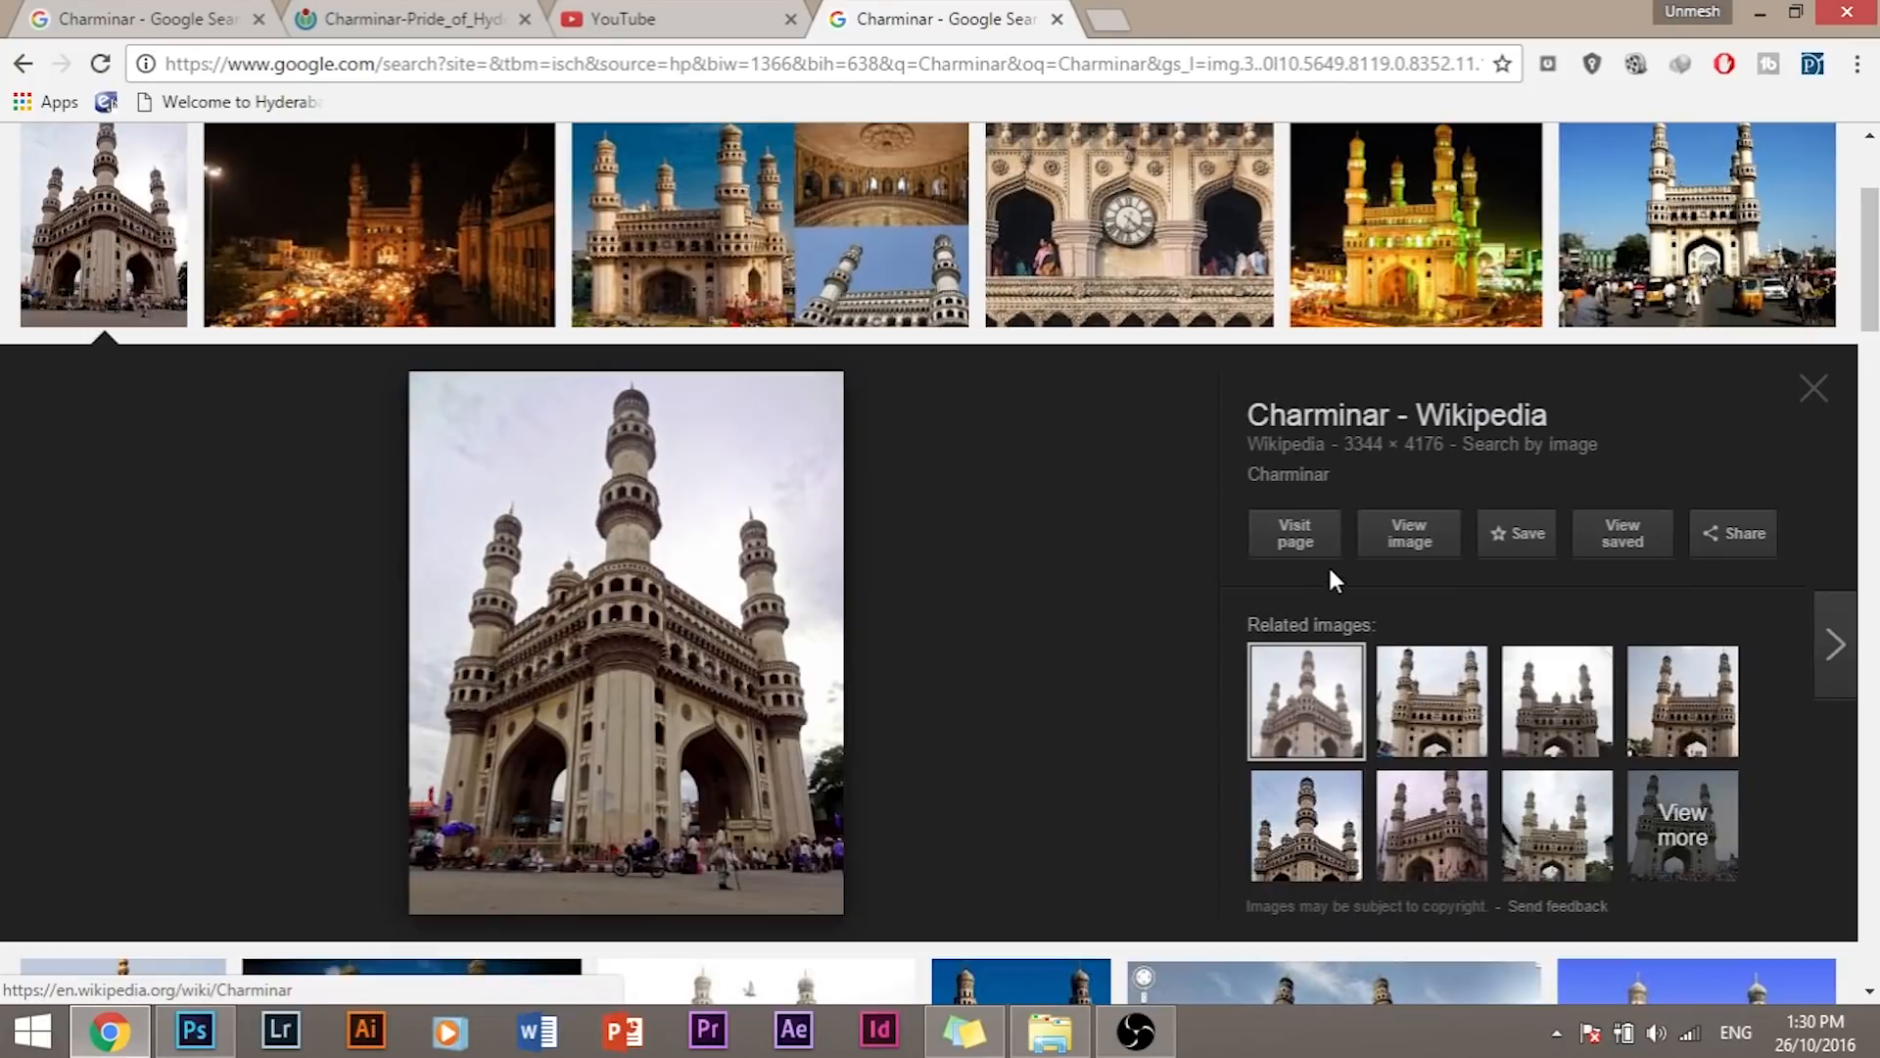
left_click(1413, 544)
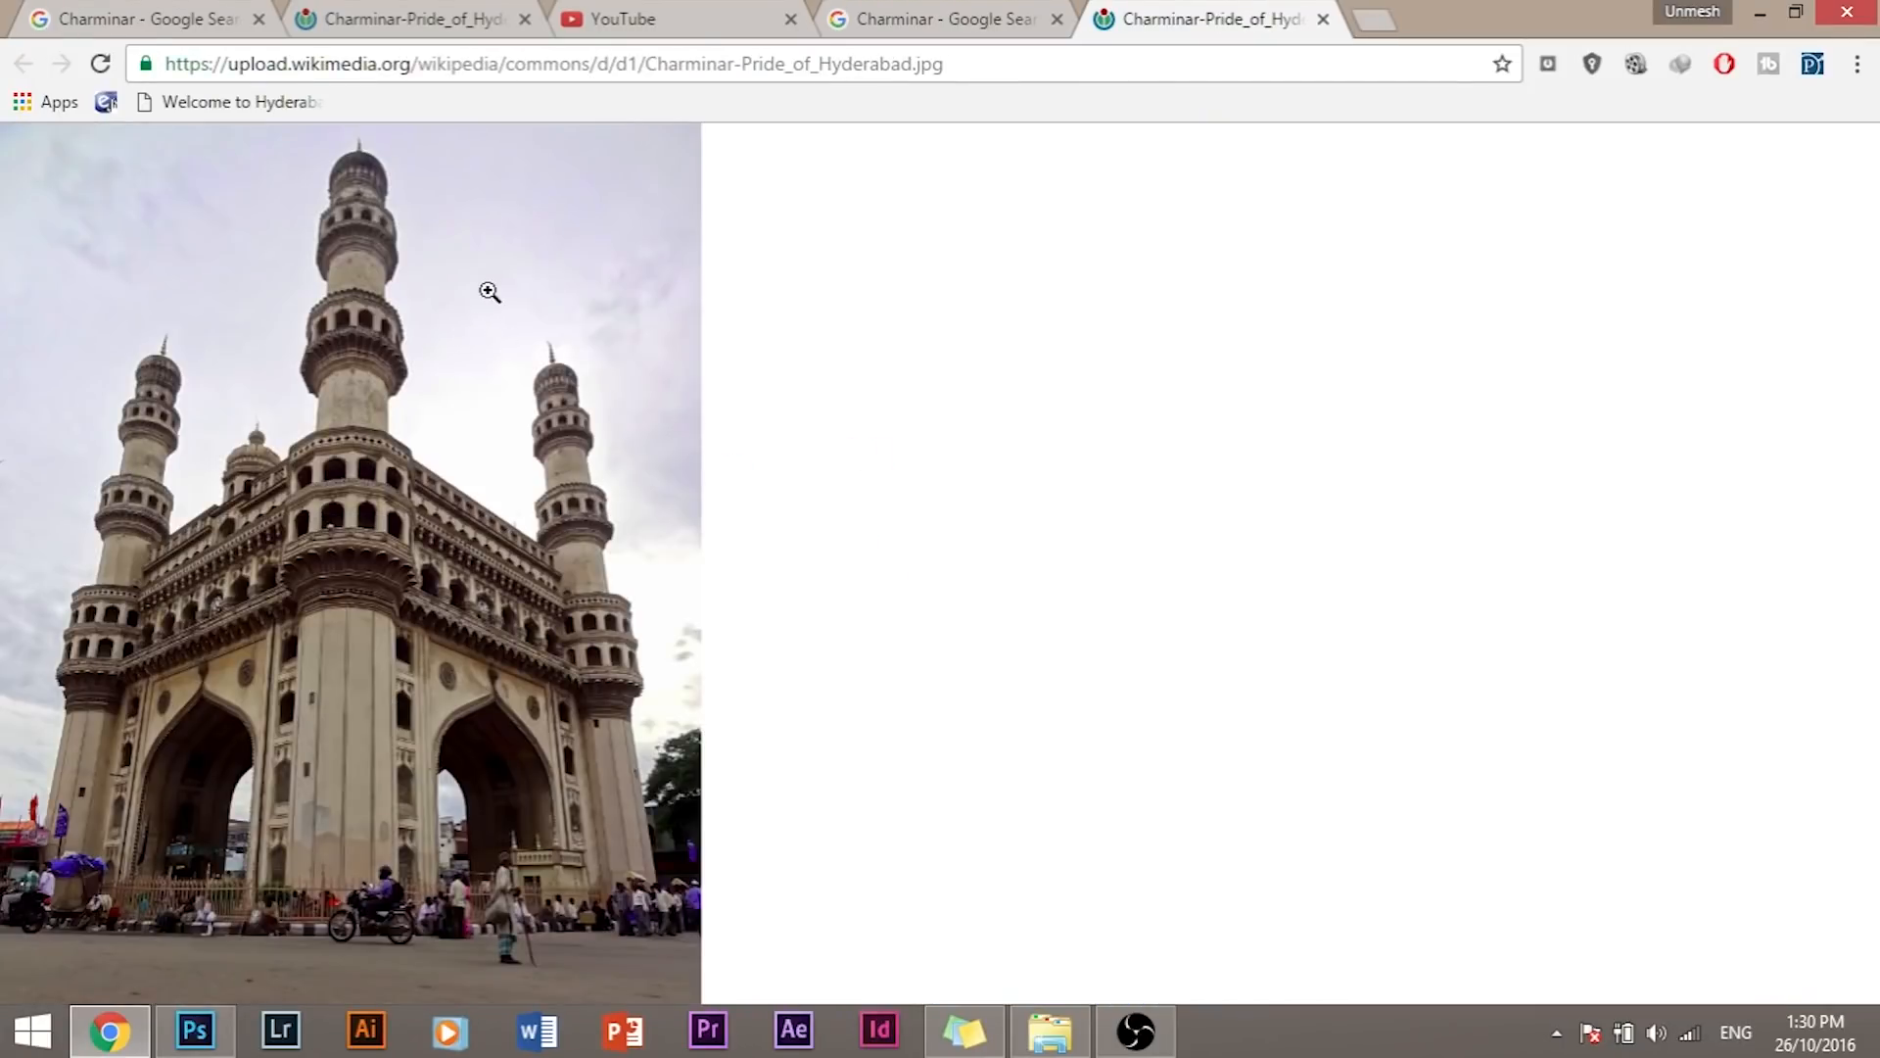
right_click(489, 292)
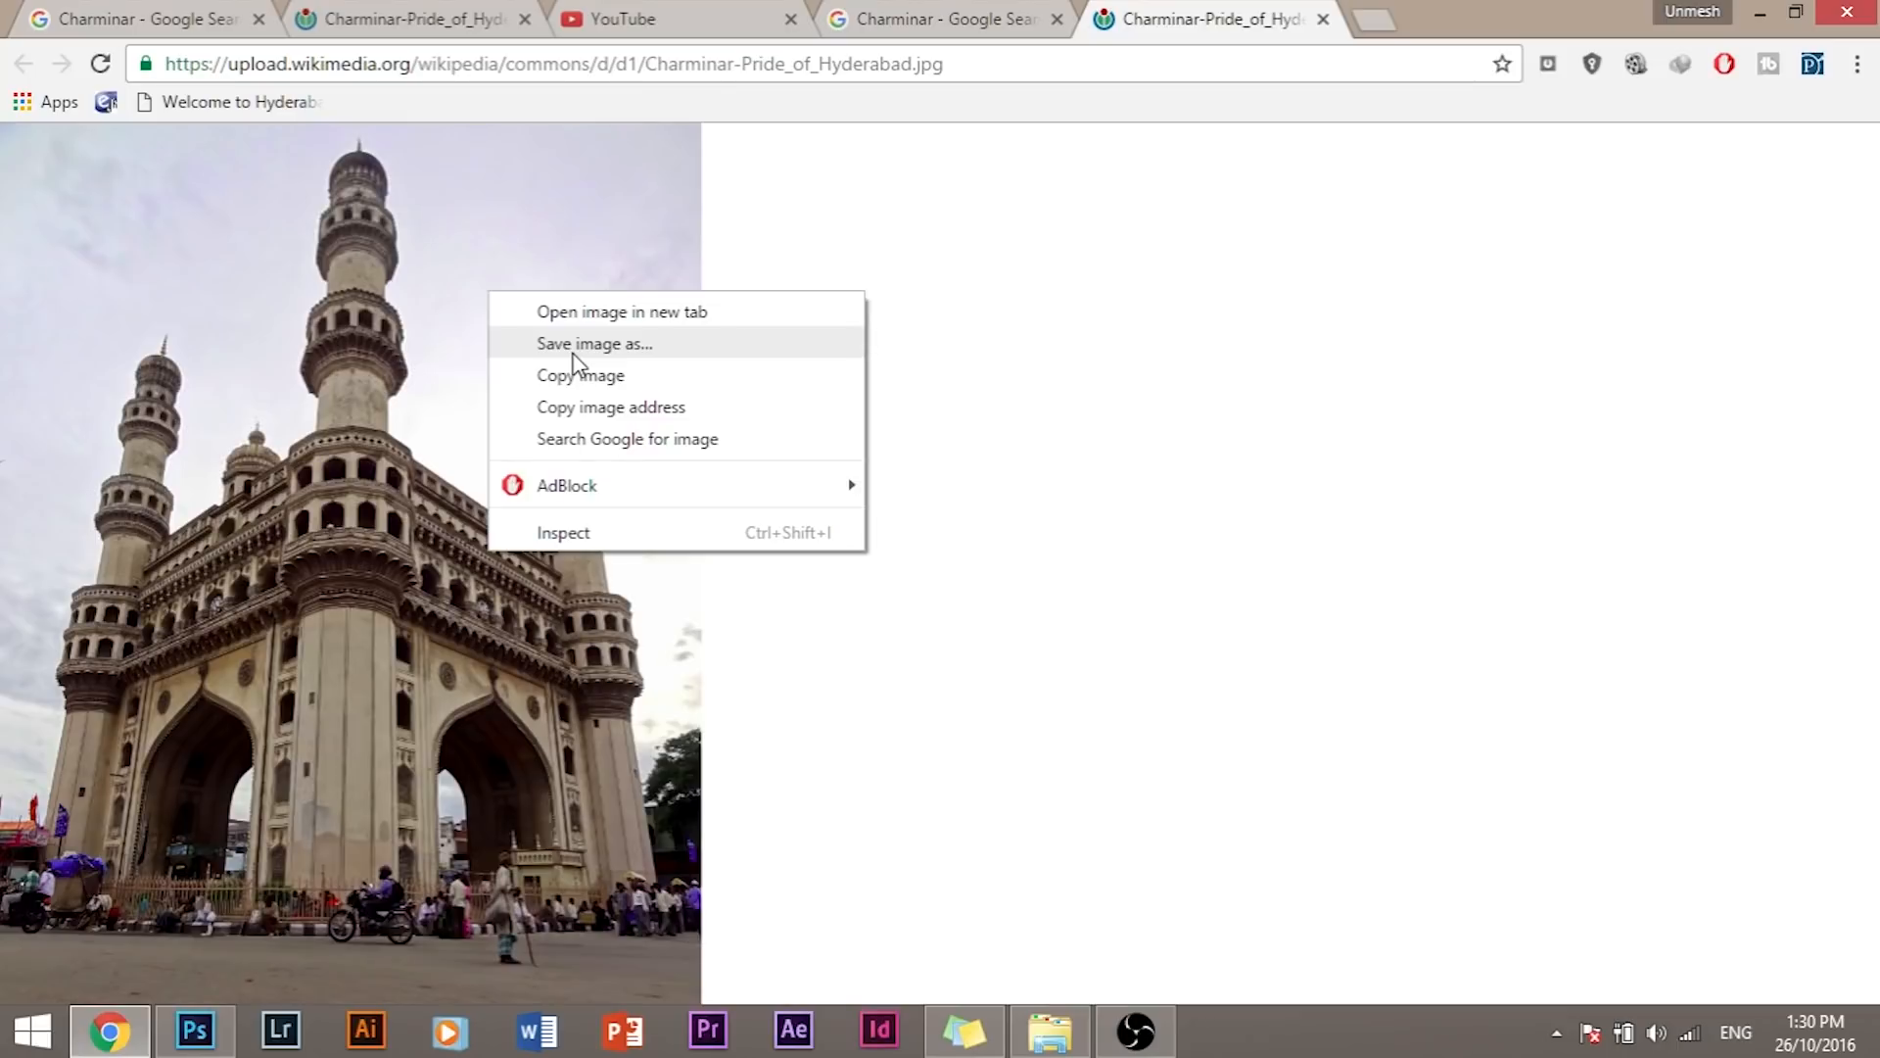
left_click(382, 366)
left_click(376, 606)
left_click(346, 536)
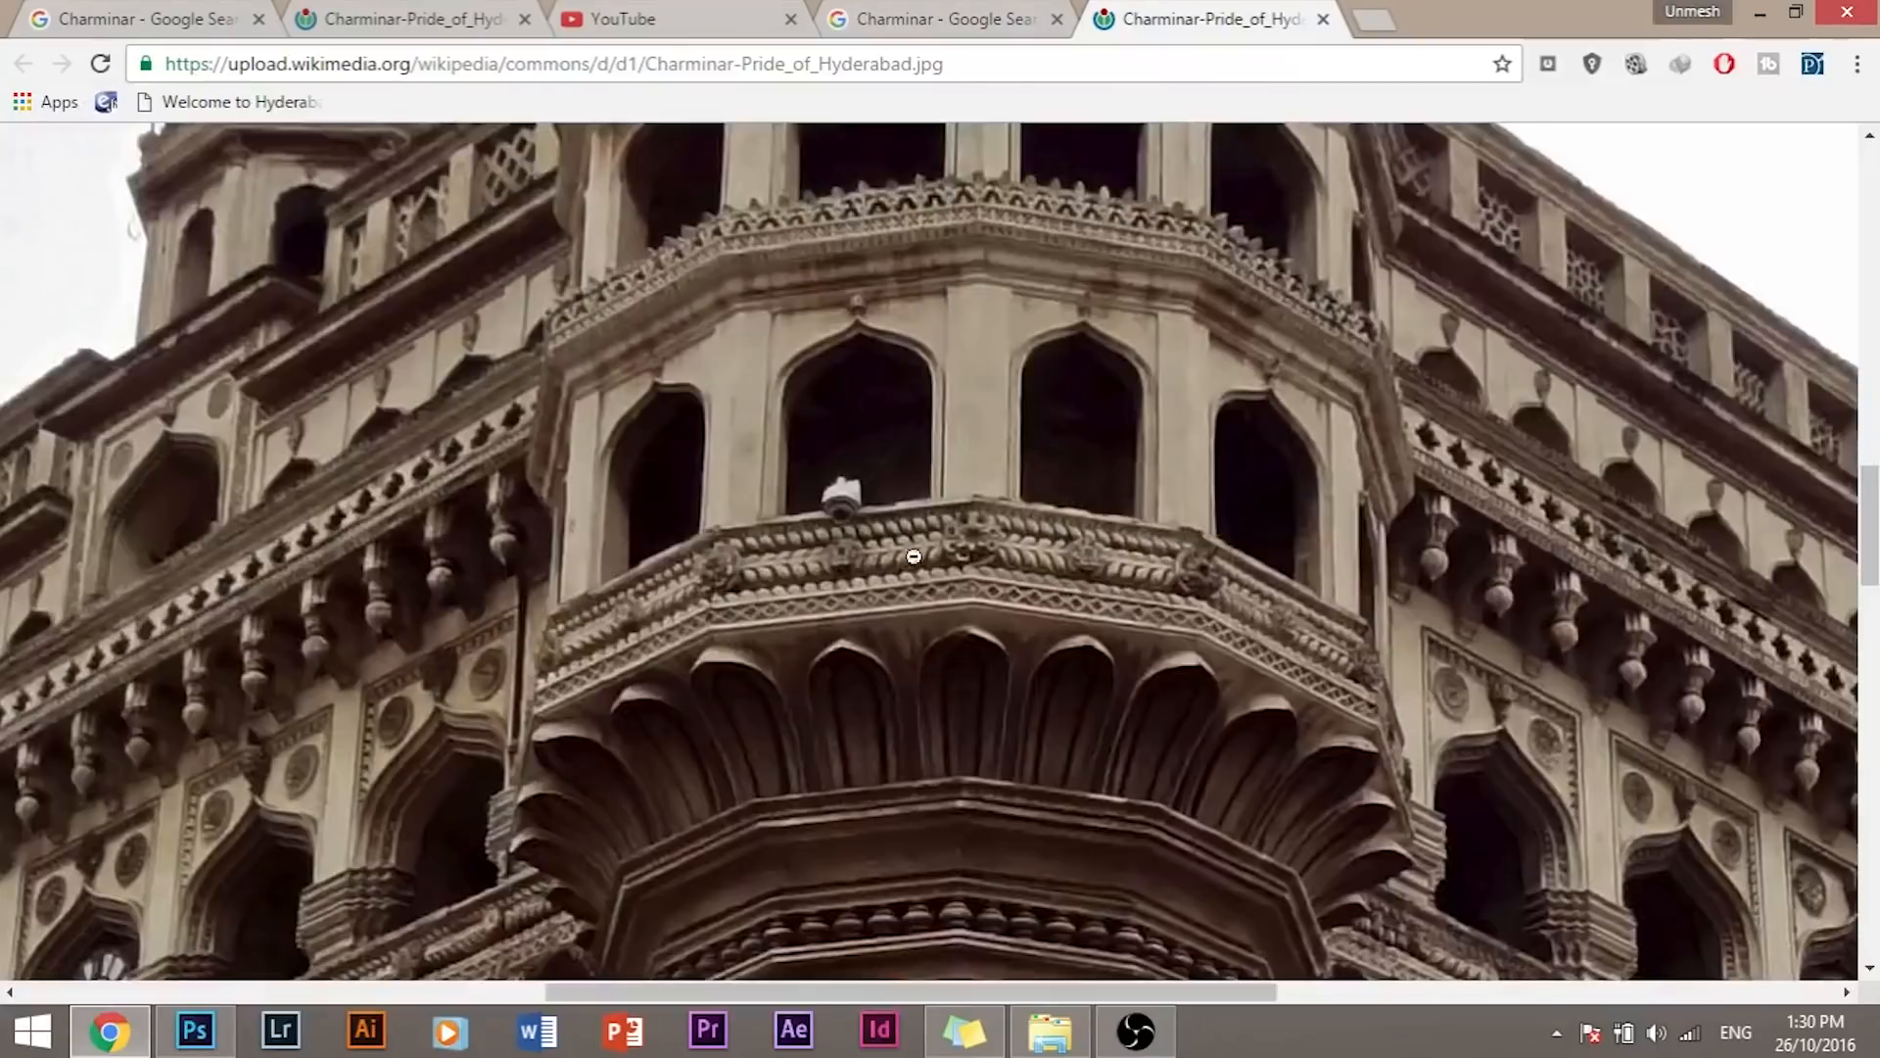
scroll(944, 533, "down", 20)
scroll(950, 531, "up", 20)
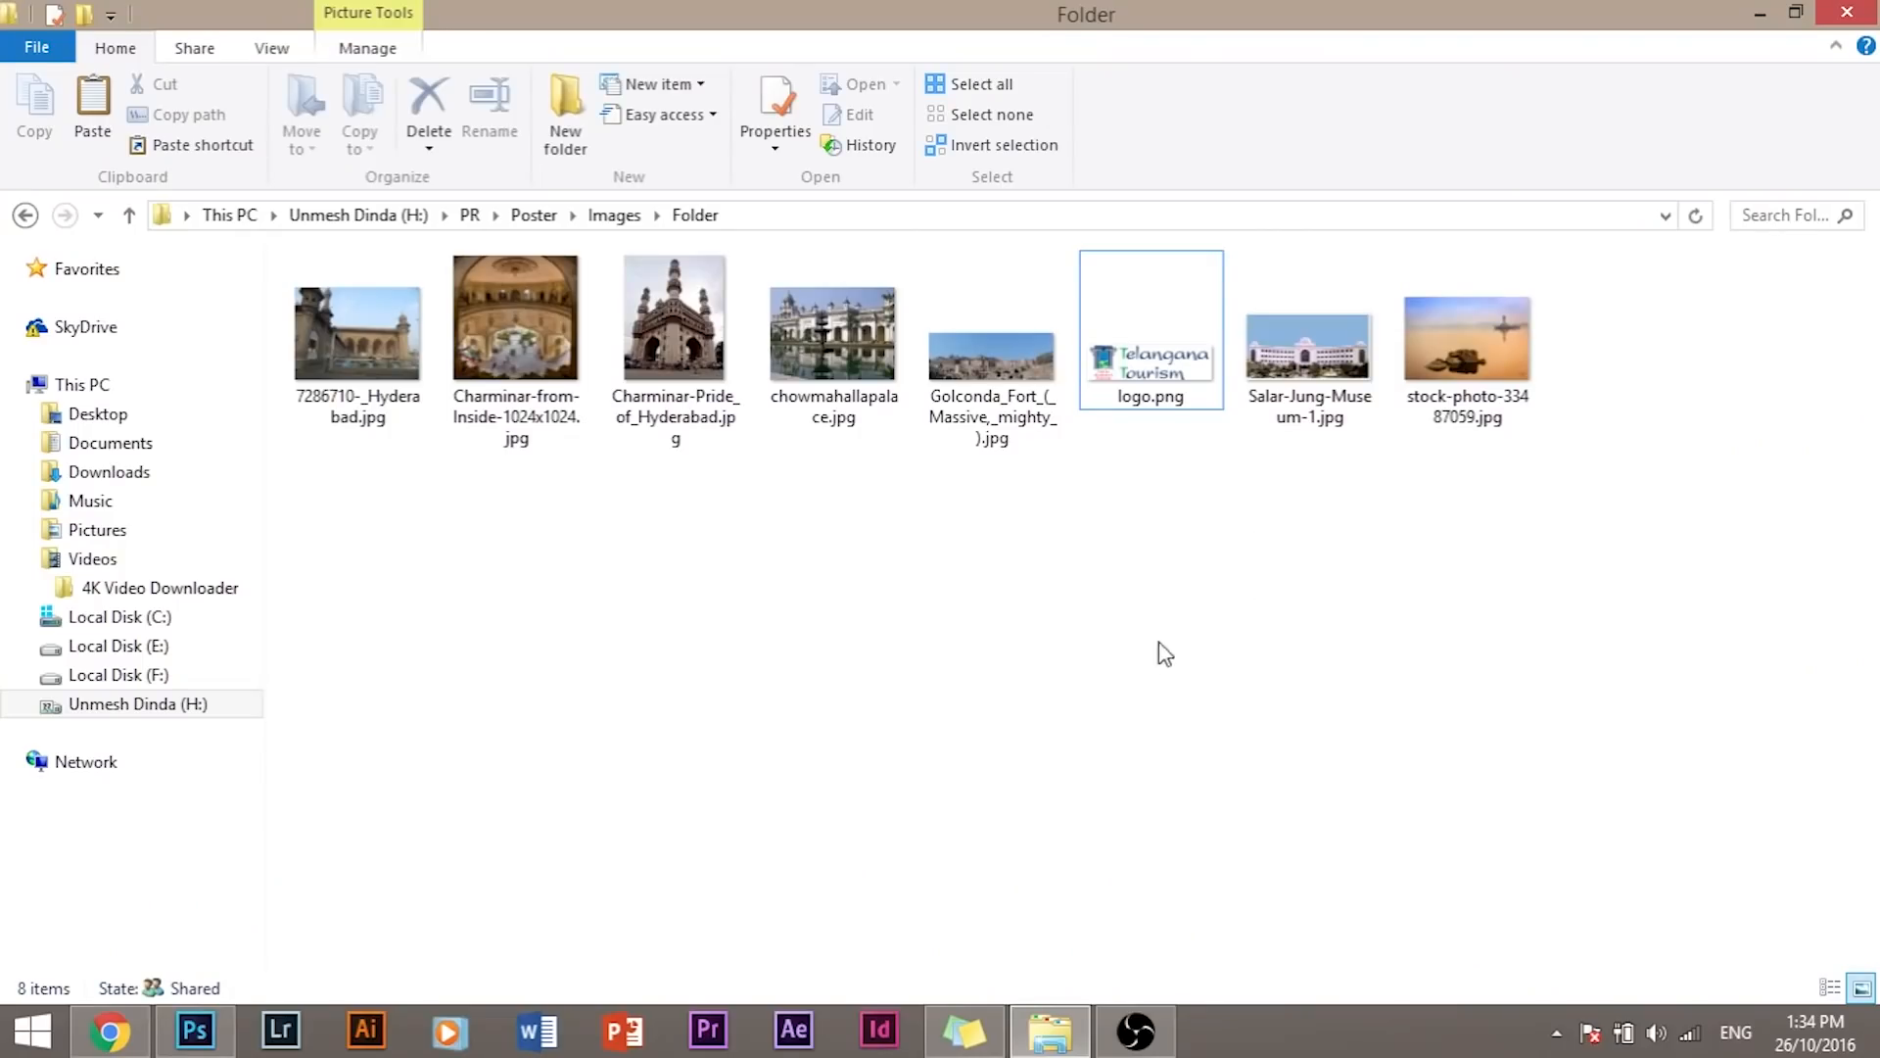
left_click(1166, 378)
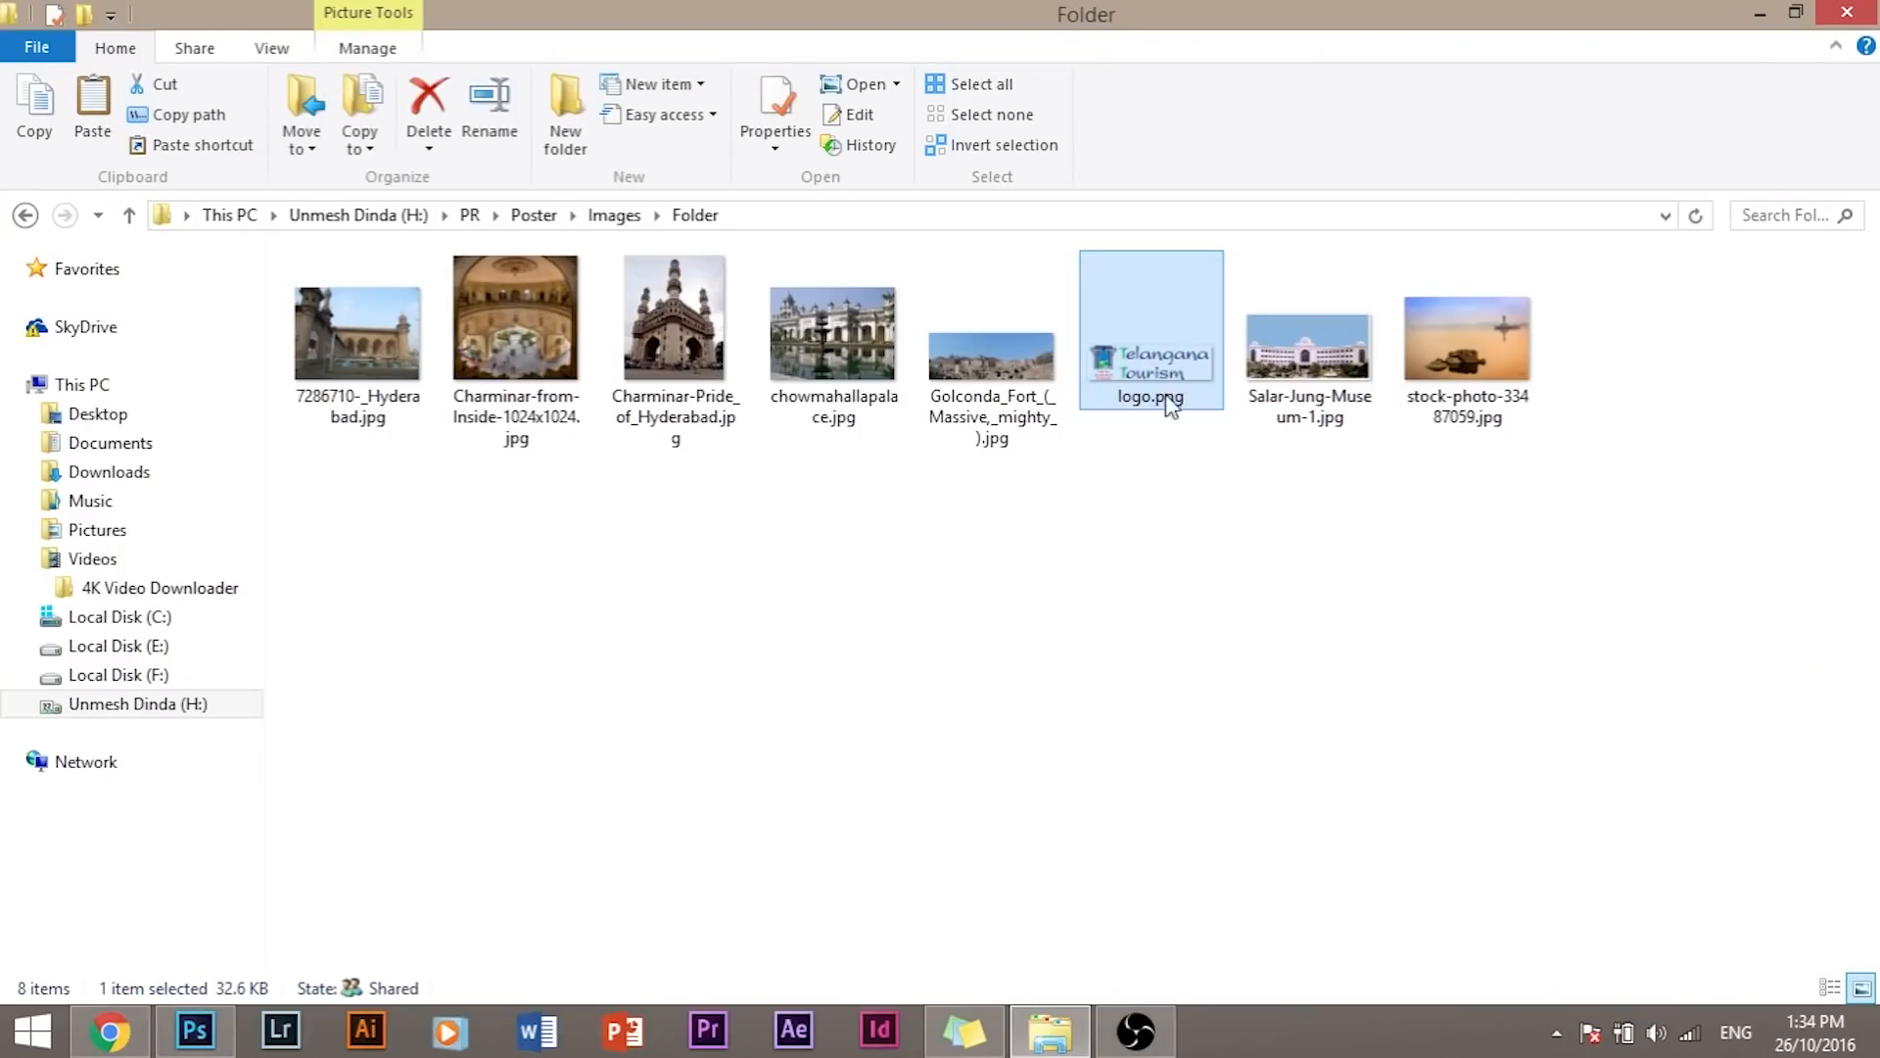
left_click(1252, 651)
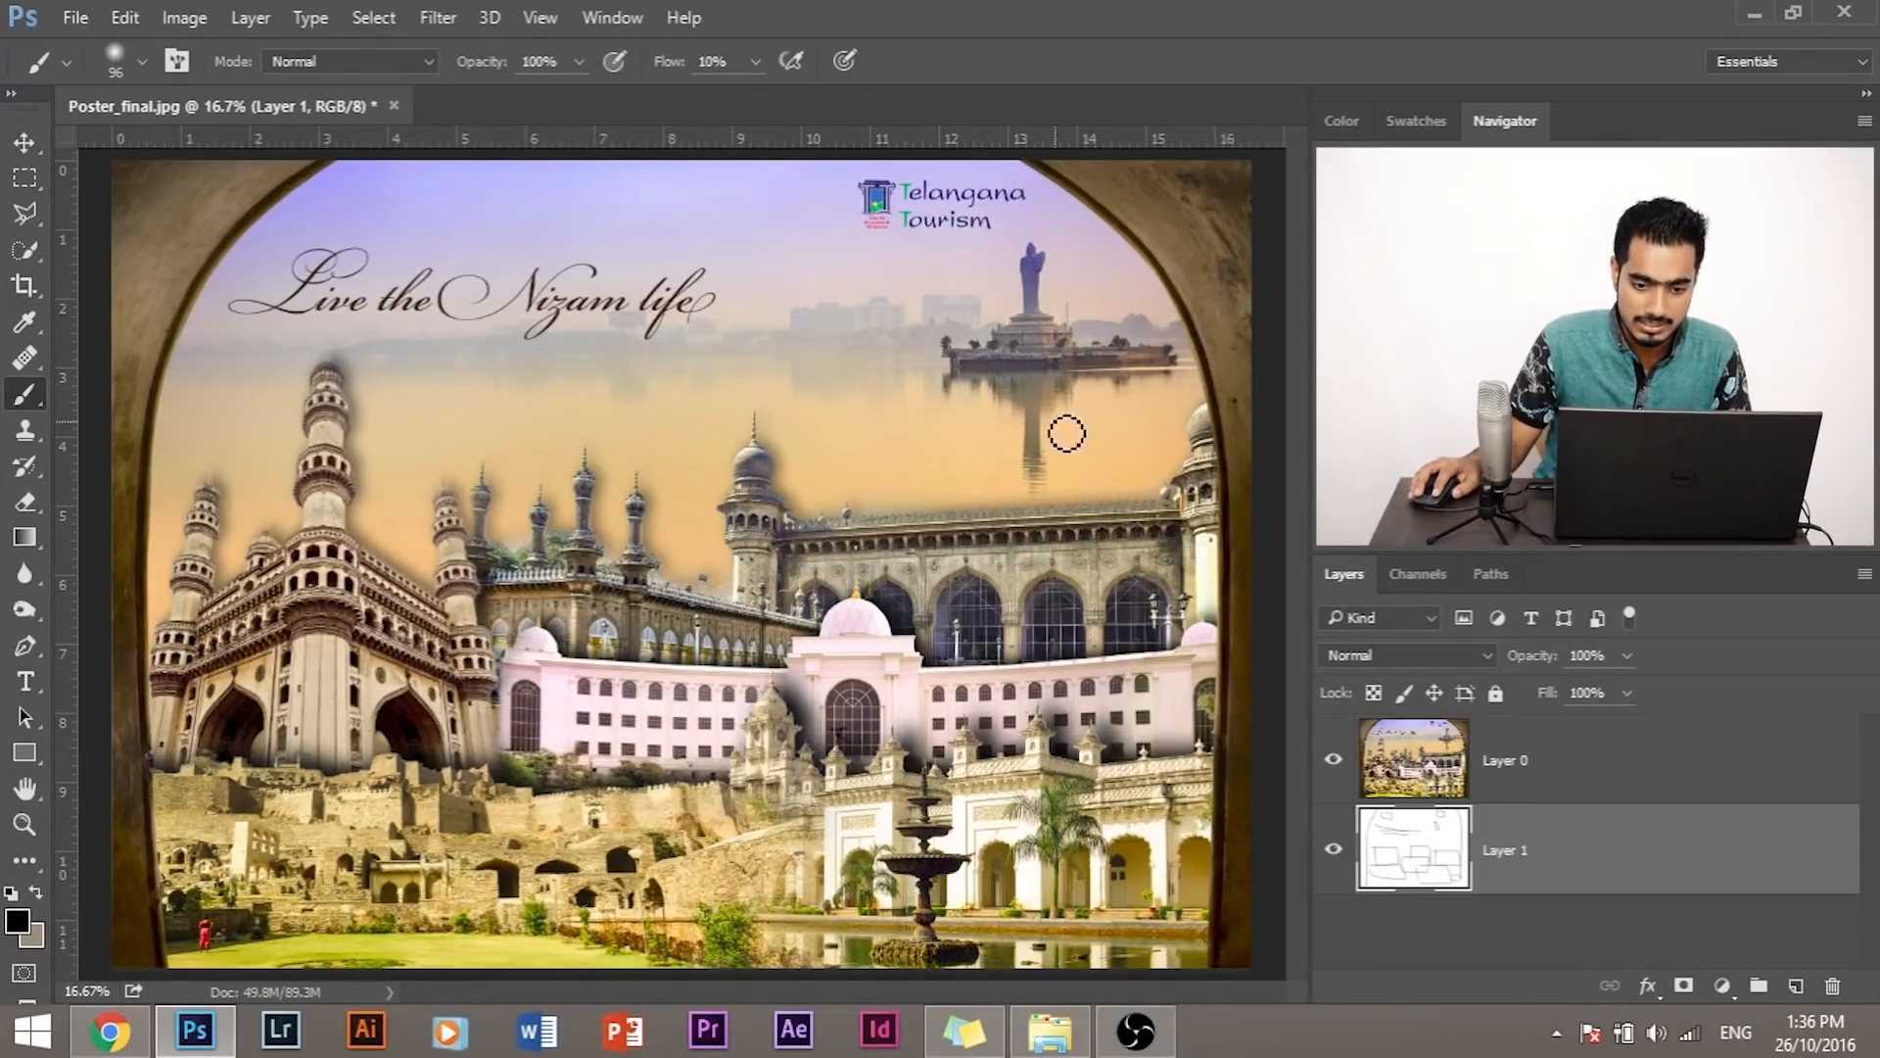
Step: Examine up close how Charminar, the fort and the other buildings are blended in the finished poster in Photoshop
left_click(21, 145)
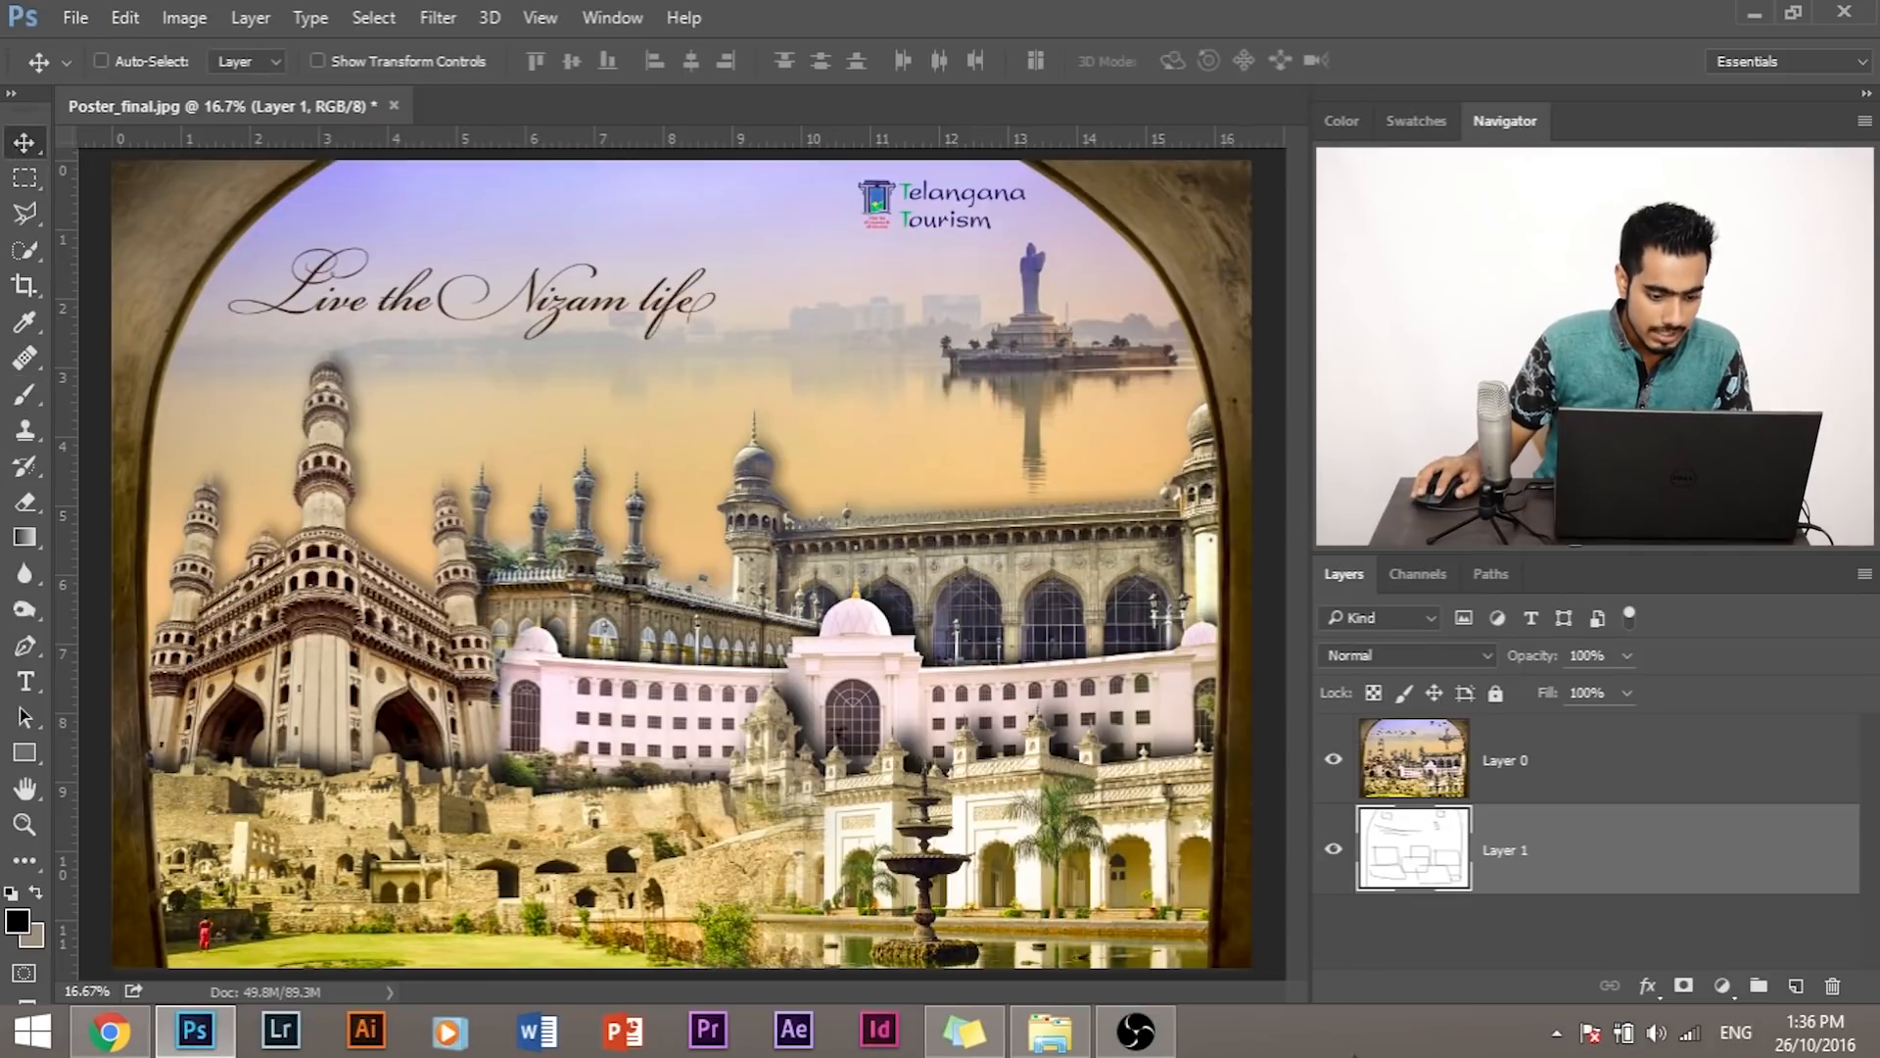
key("ctrl+plus")
key("ctrl+plus")
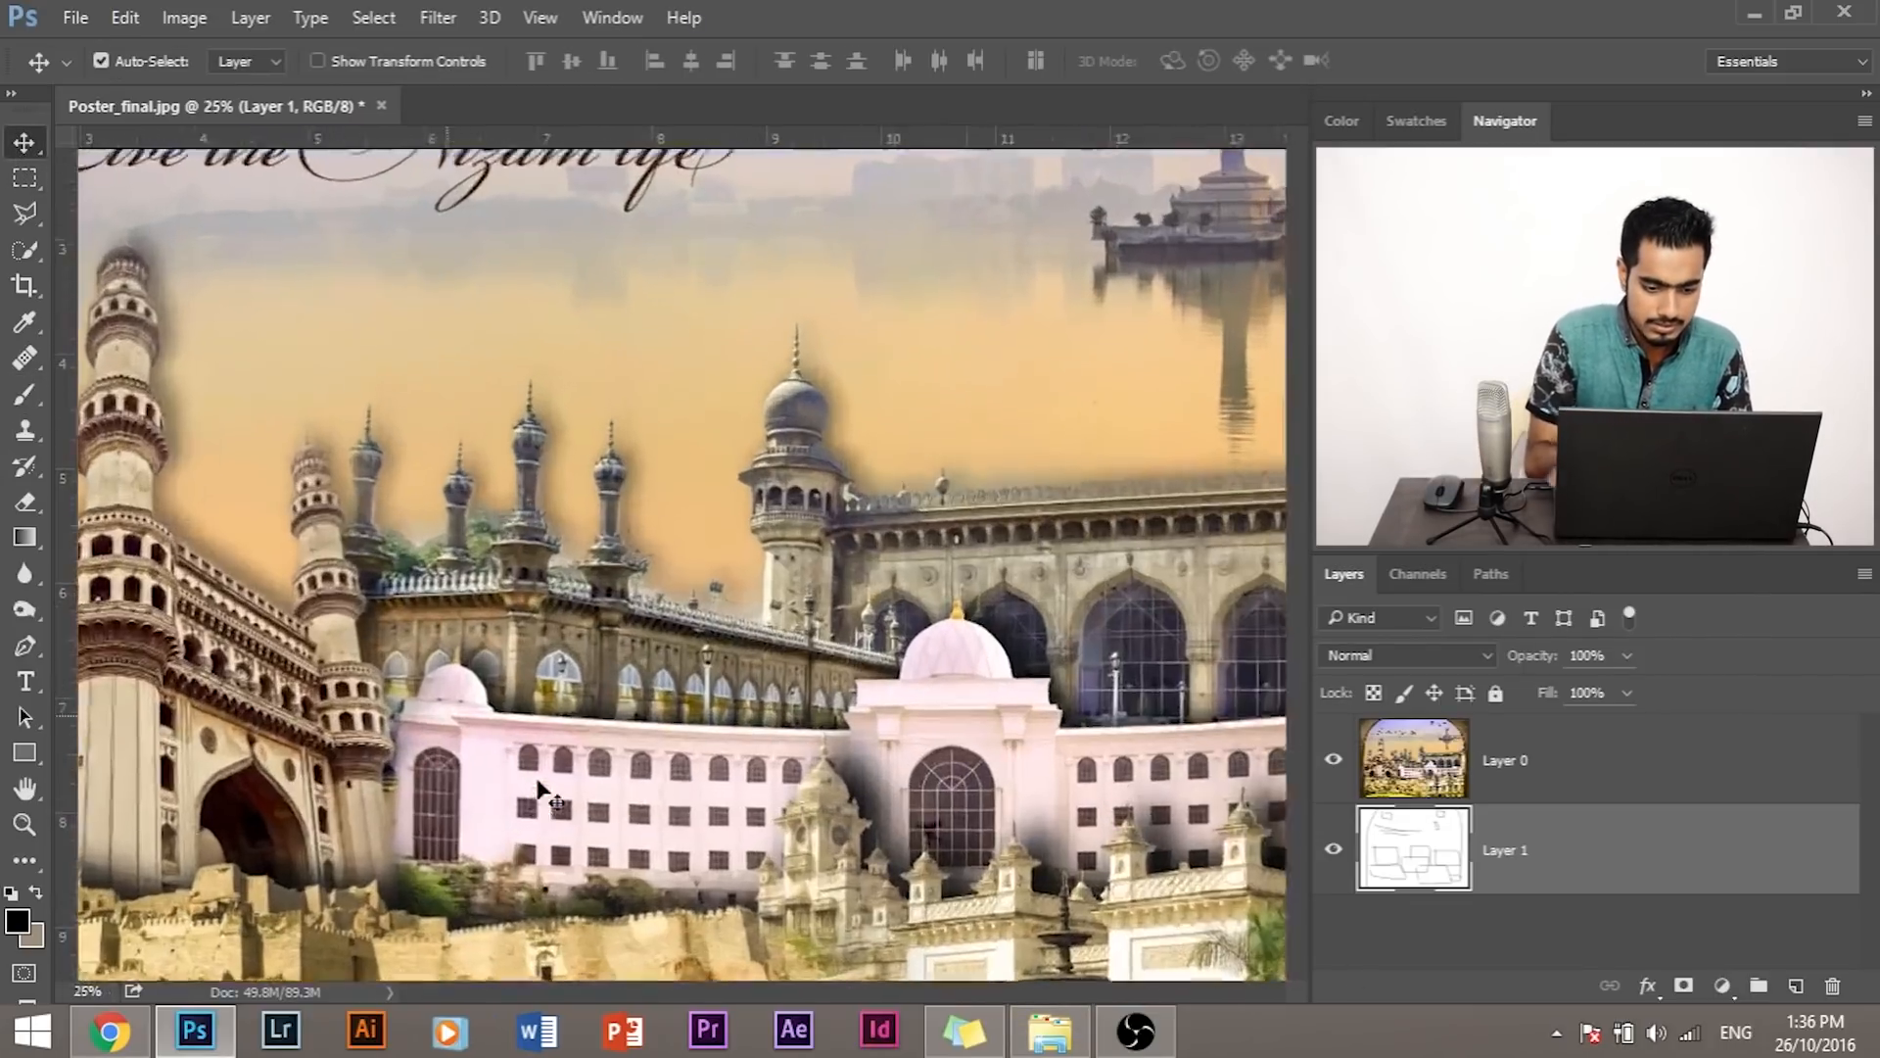
left_click_drag(328, 747, 786, 415)
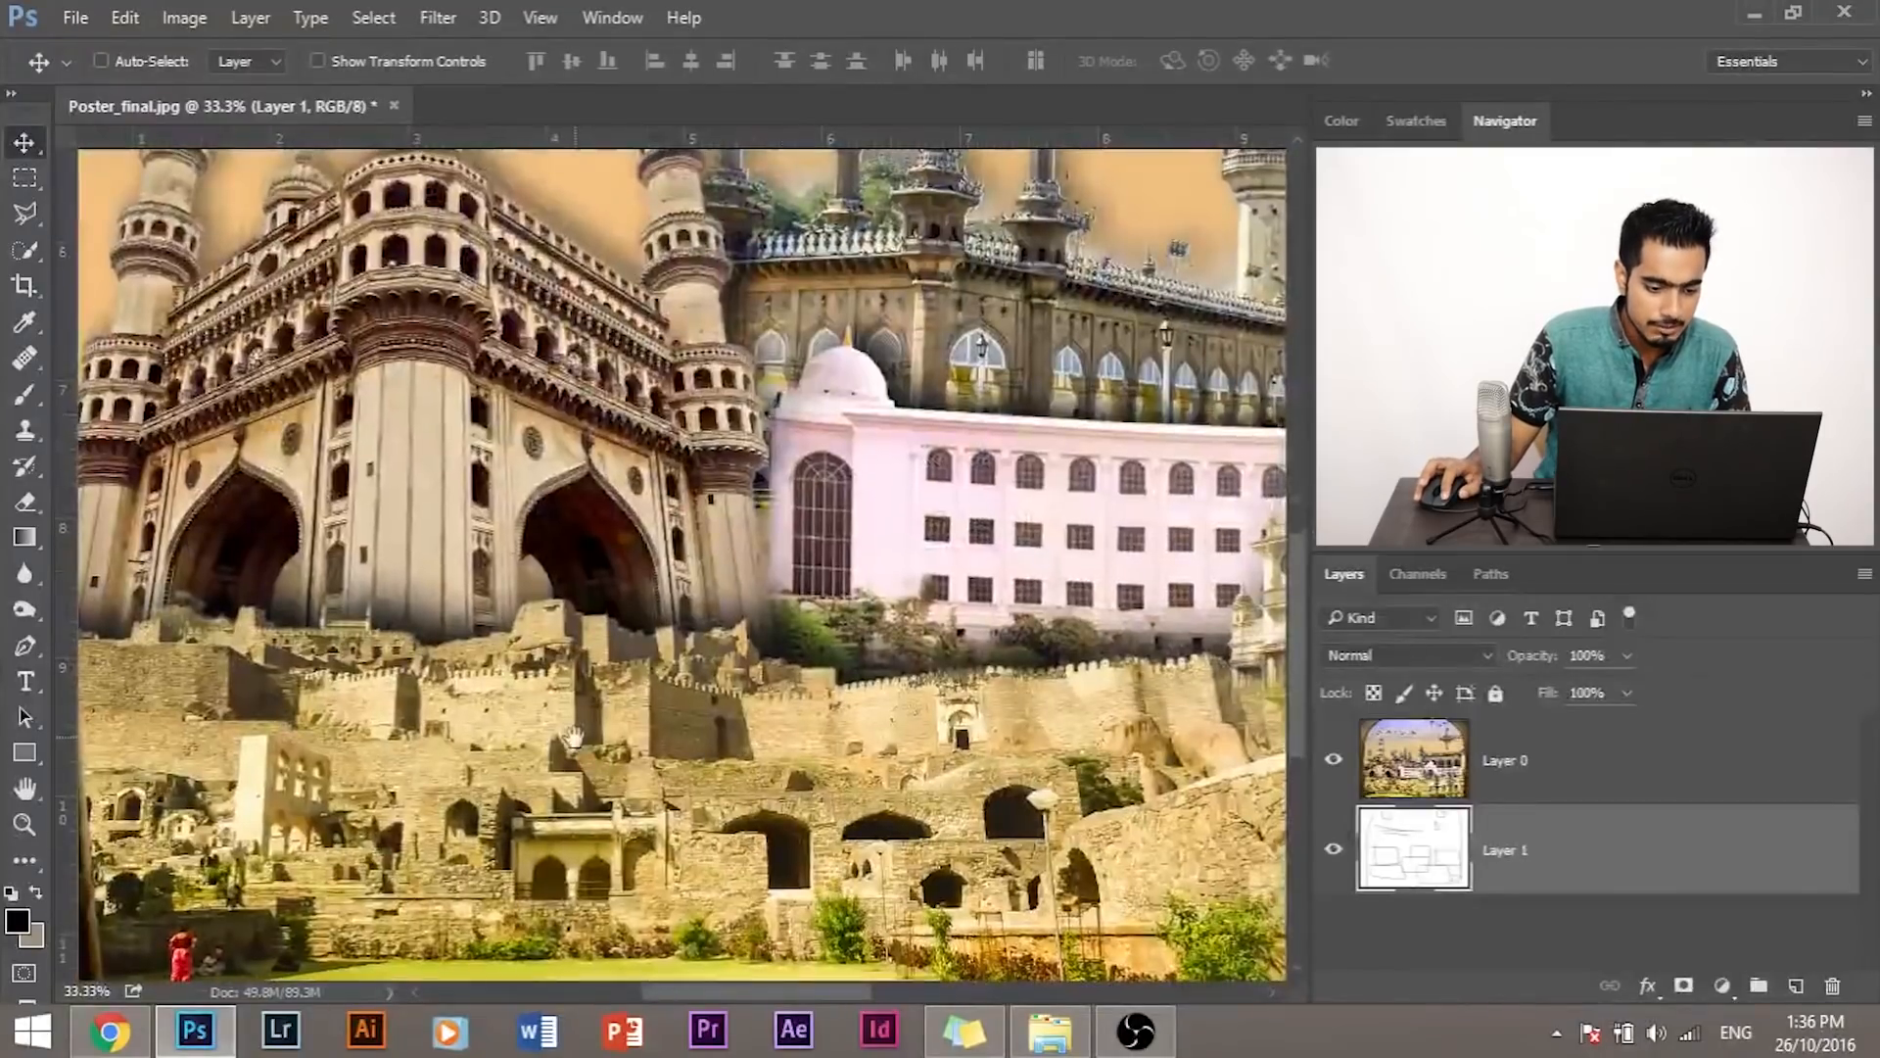
left_click_drag(867, 591, 107, 588)
left_click_drag(798, 597, 409, 611)
left_click_drag(259, 277, 1099, 582)
left_click_drag(359, 470, 959, 631)
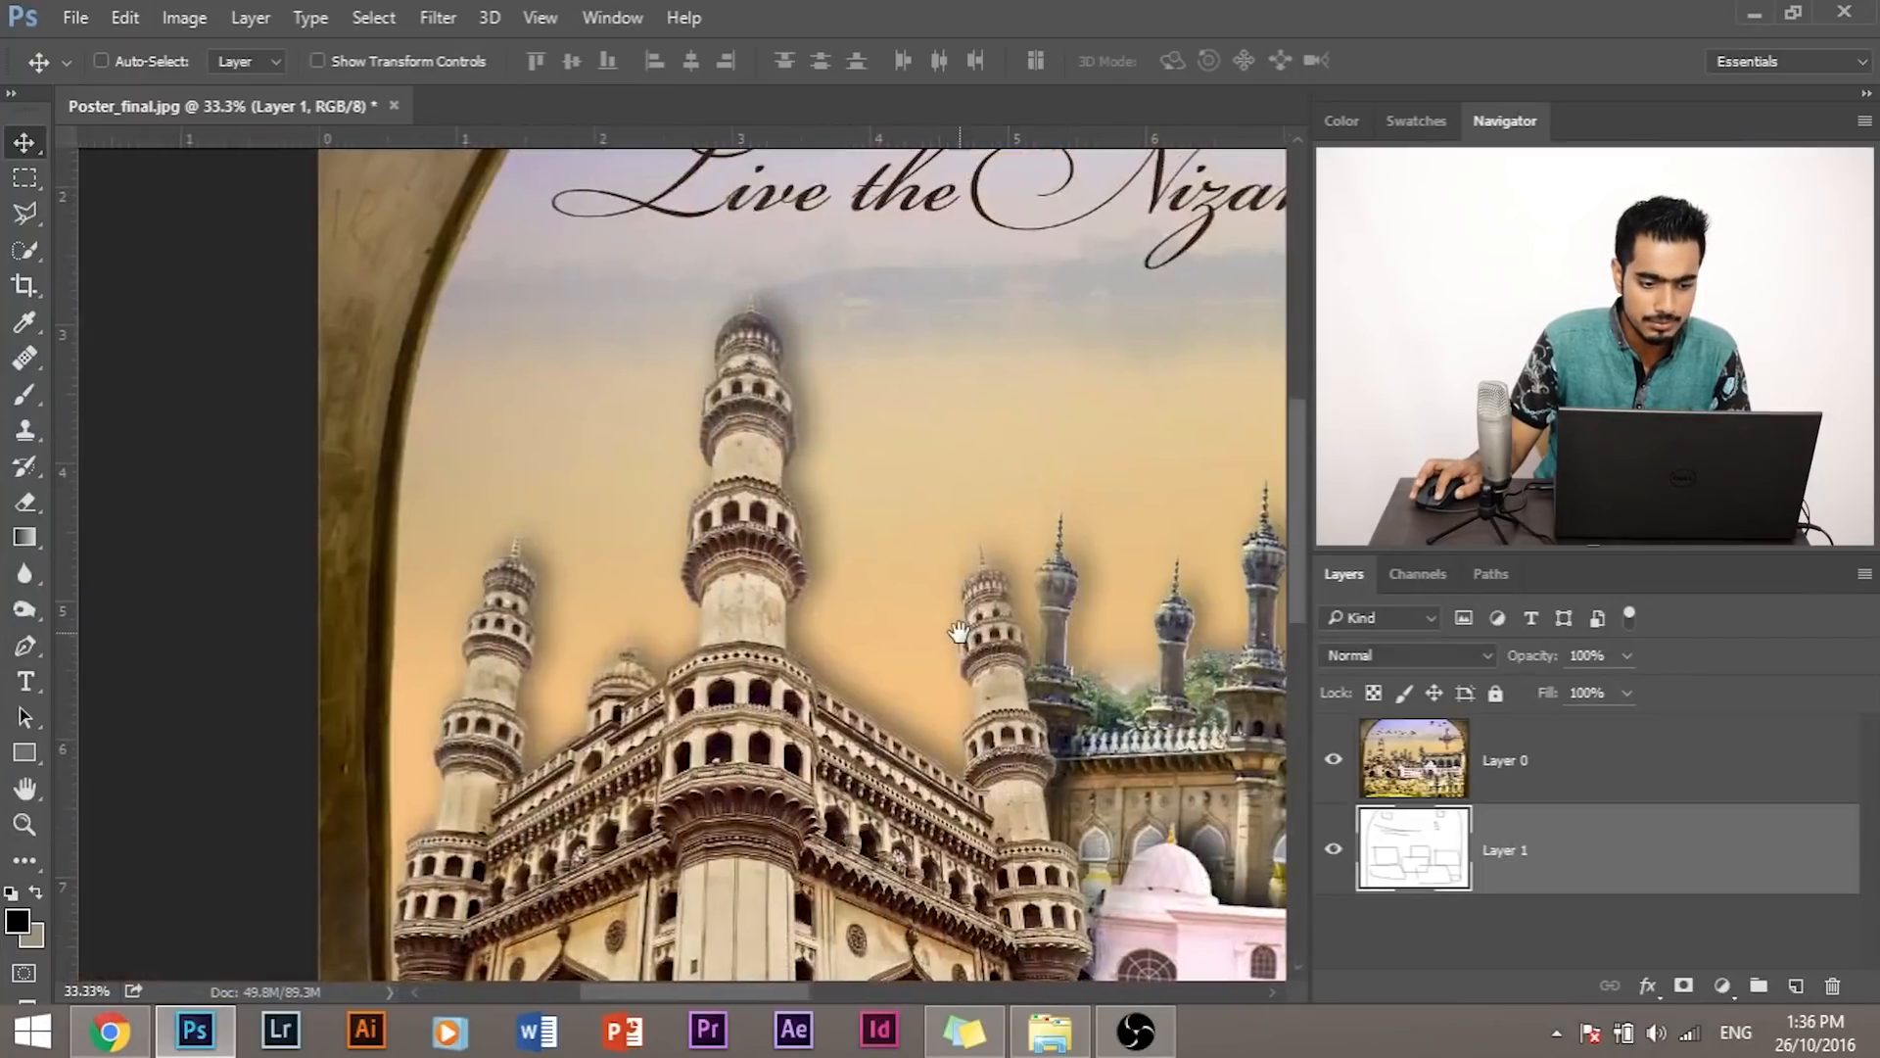
key("ctrl+minus")
key("ctrl+minus")
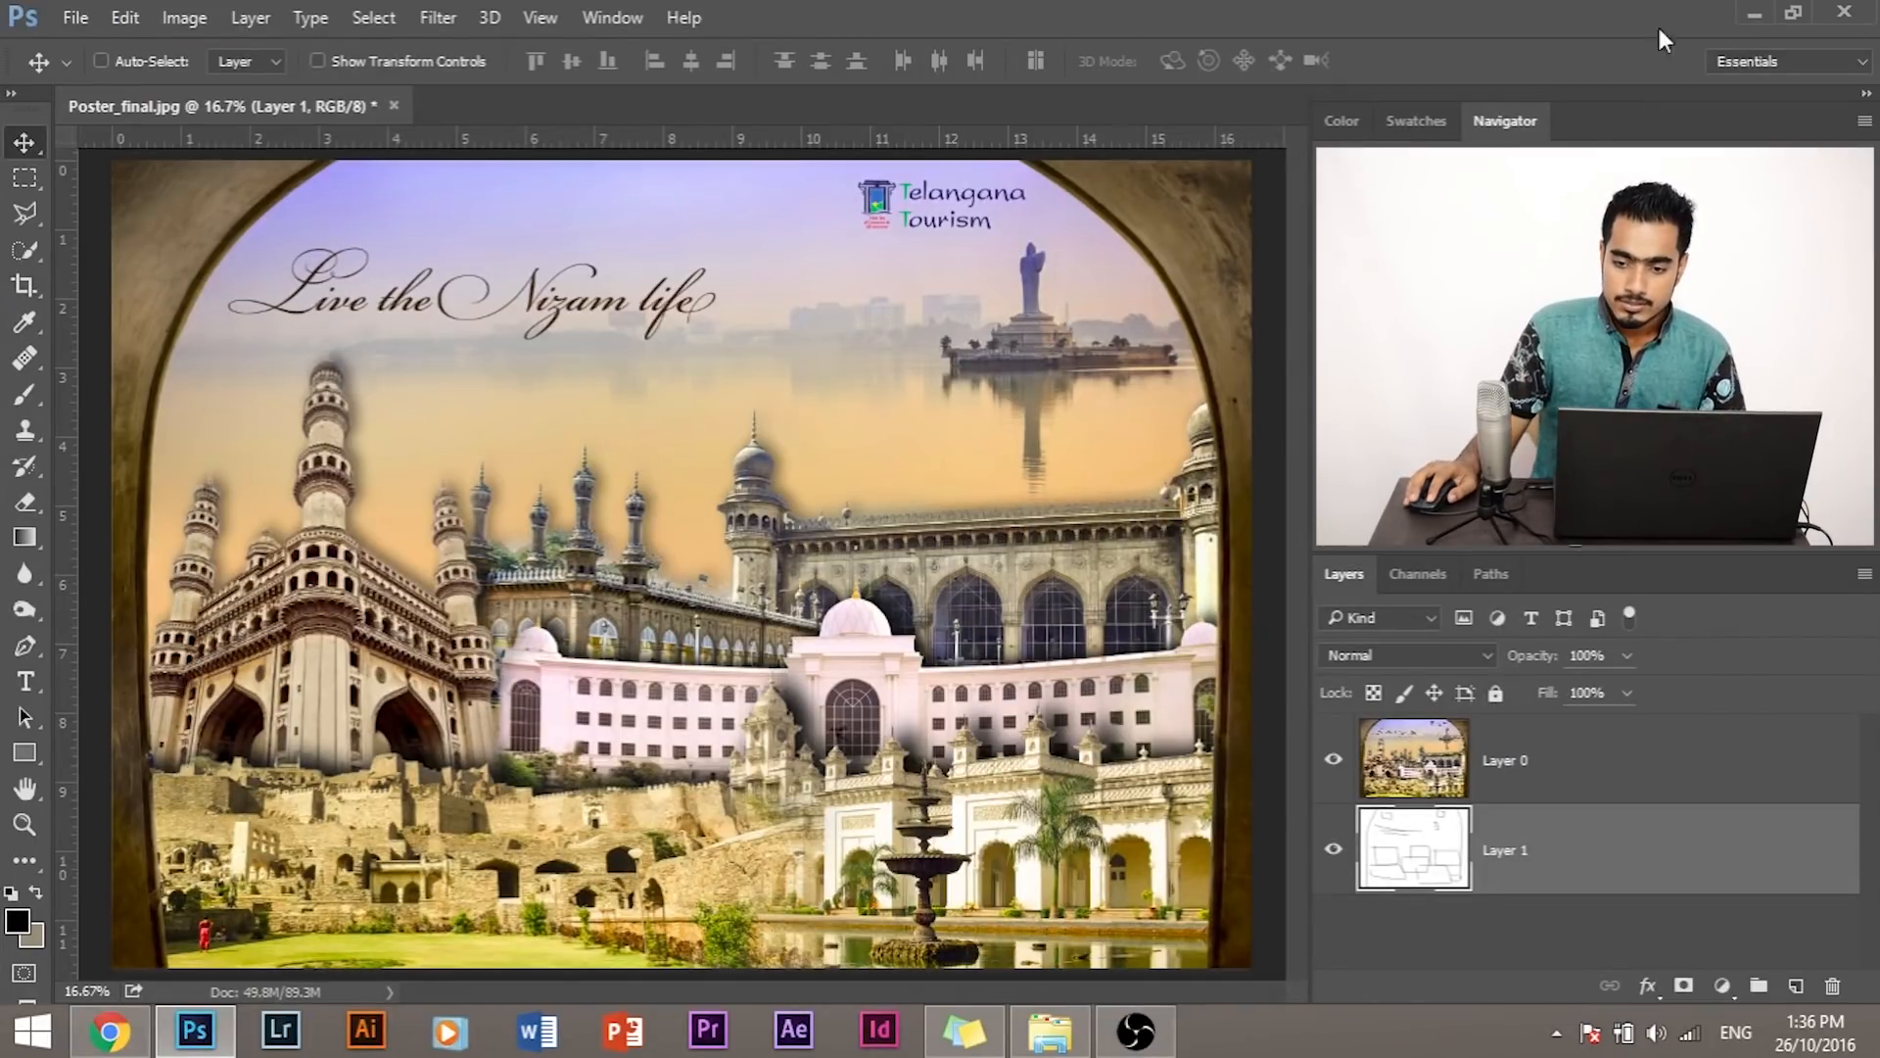
Step: Open all the images from the poster's source folder except logo.png as separate documents in Photoshop
left_click(1754, 14)
left_click_drag(1680, 256, 292, 511)
left_click(1146, 355, "ctrl")
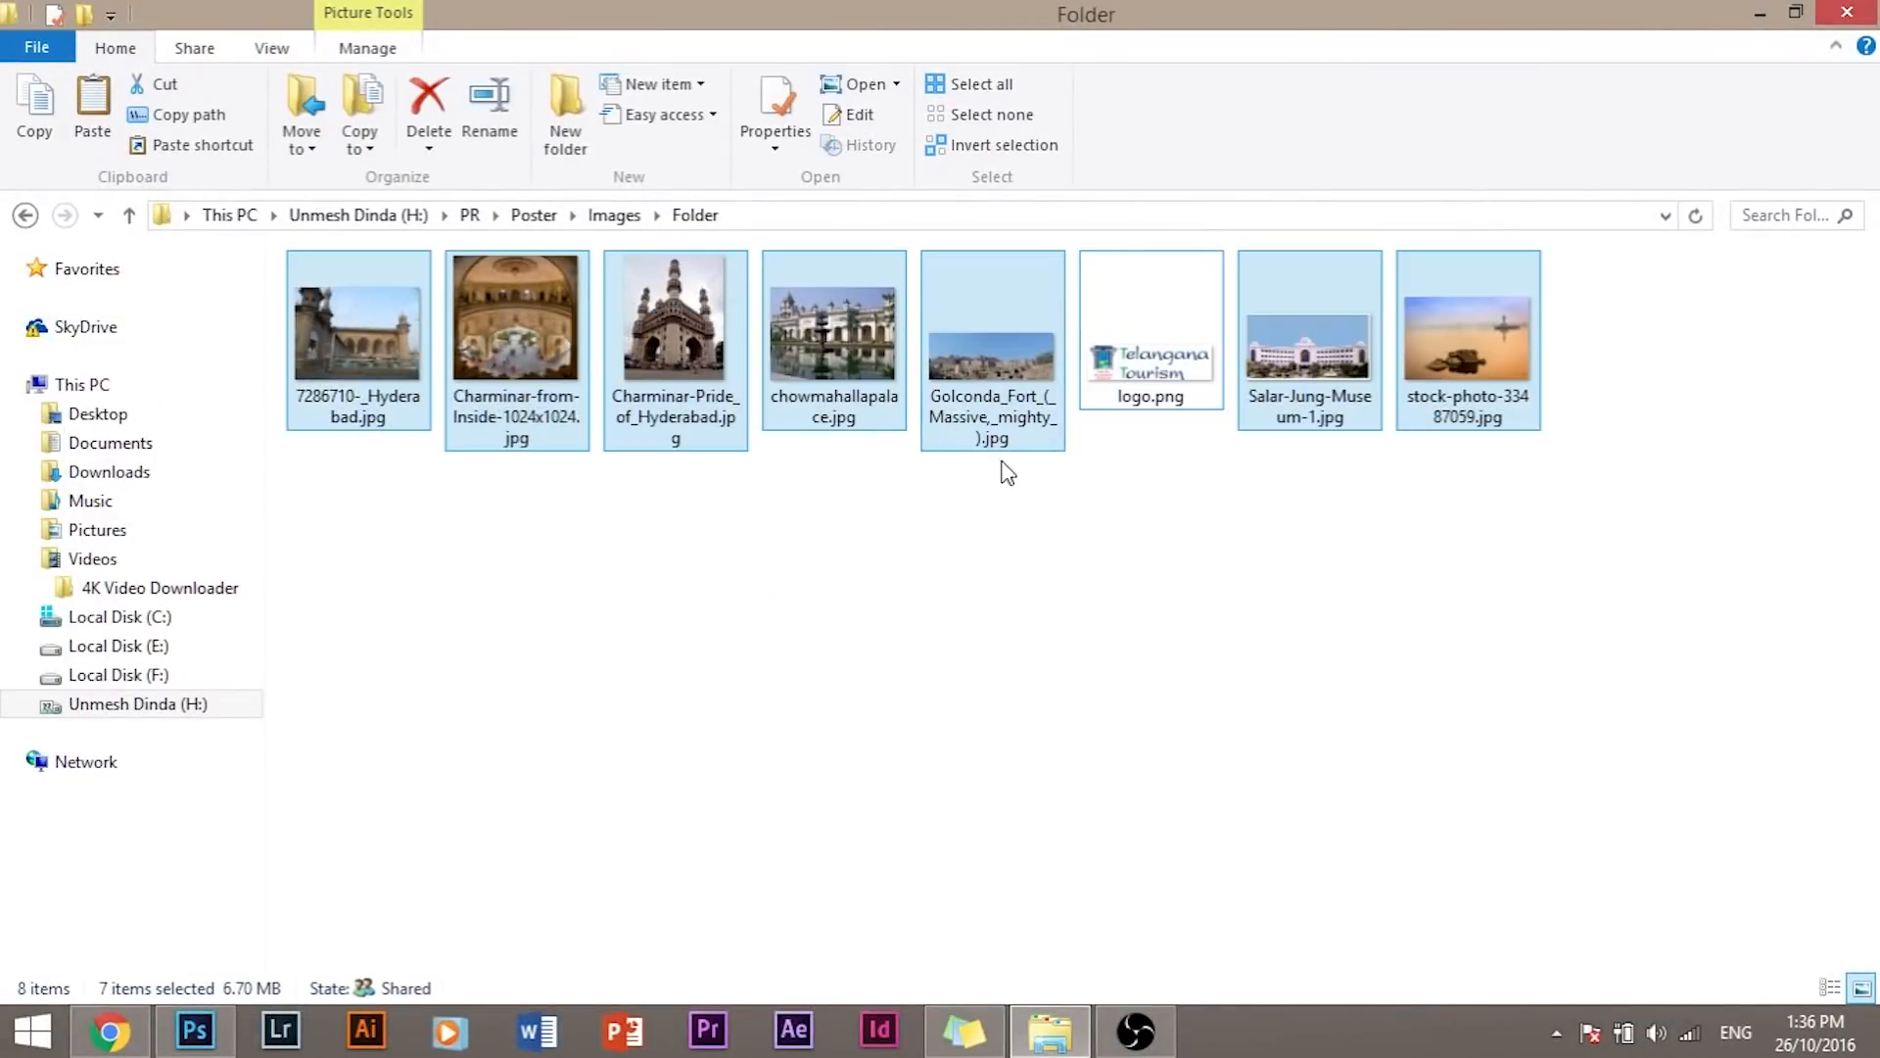
left_click_drag(993, 377, 731, 114)
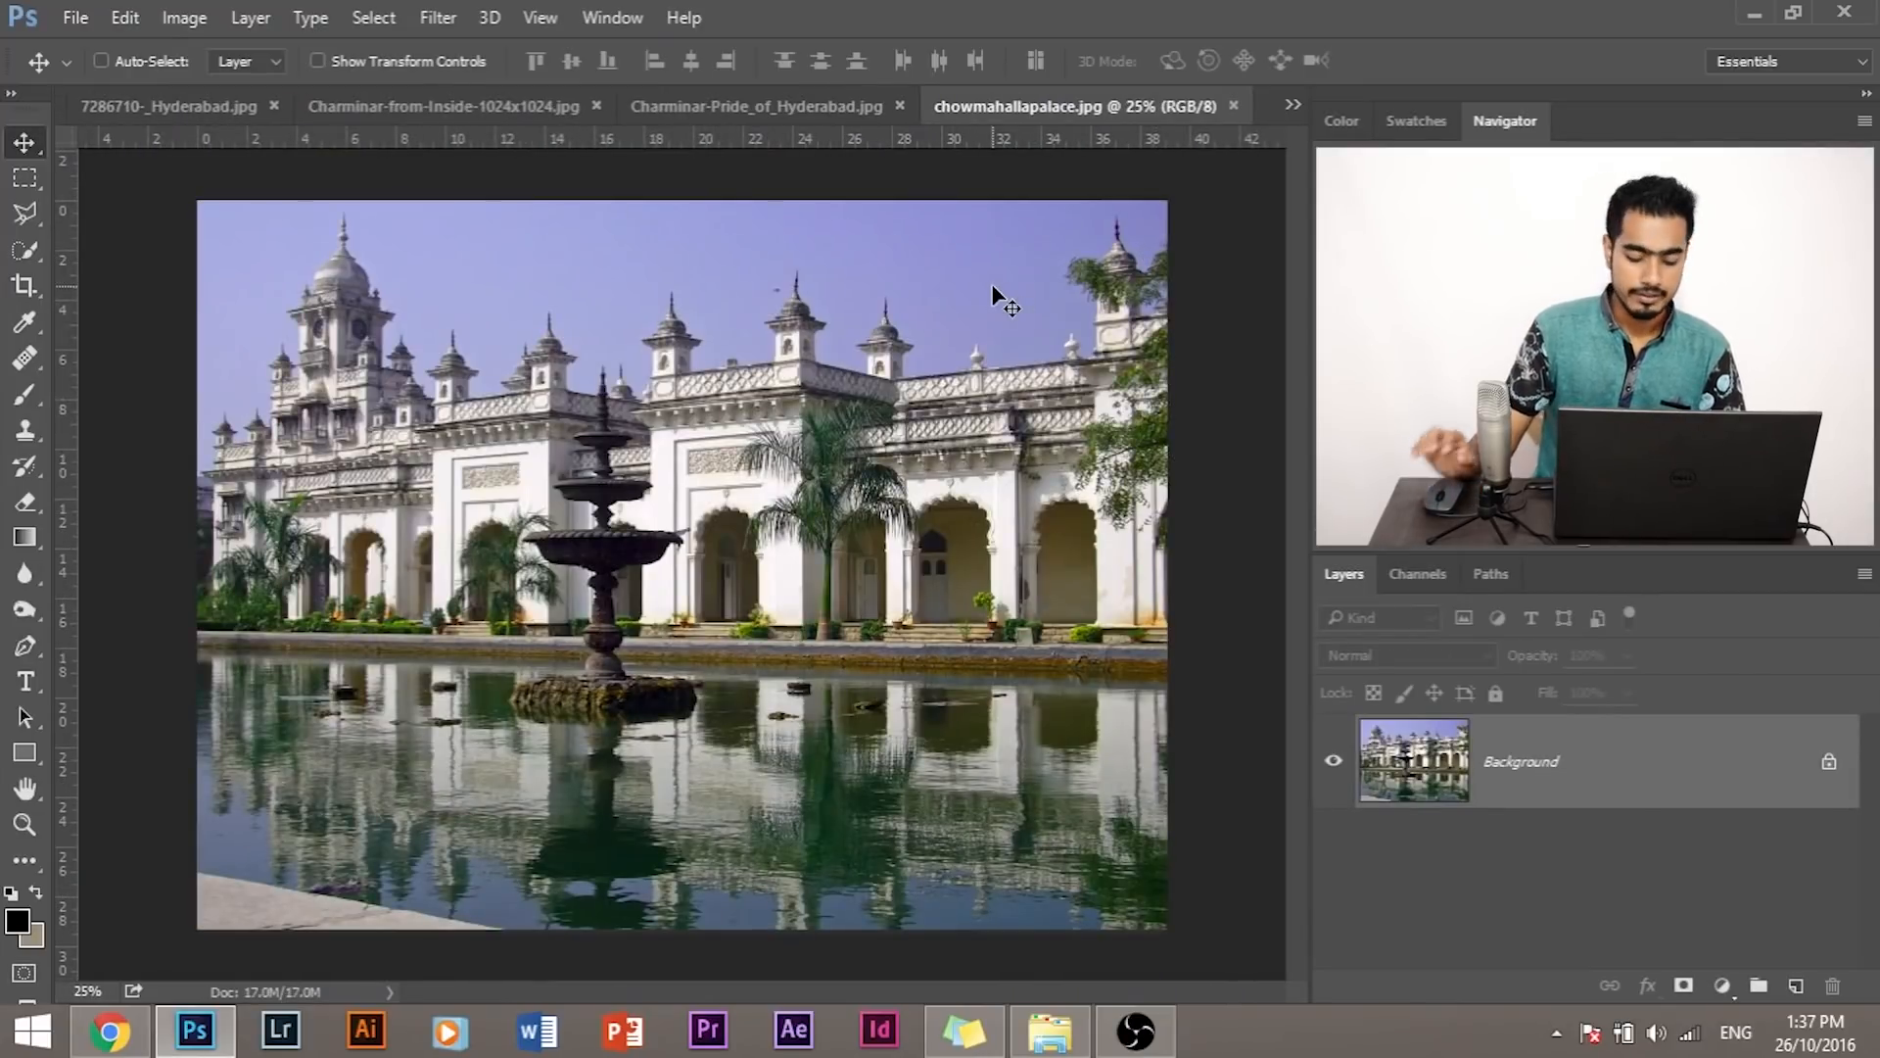
key("ctrl+plus")
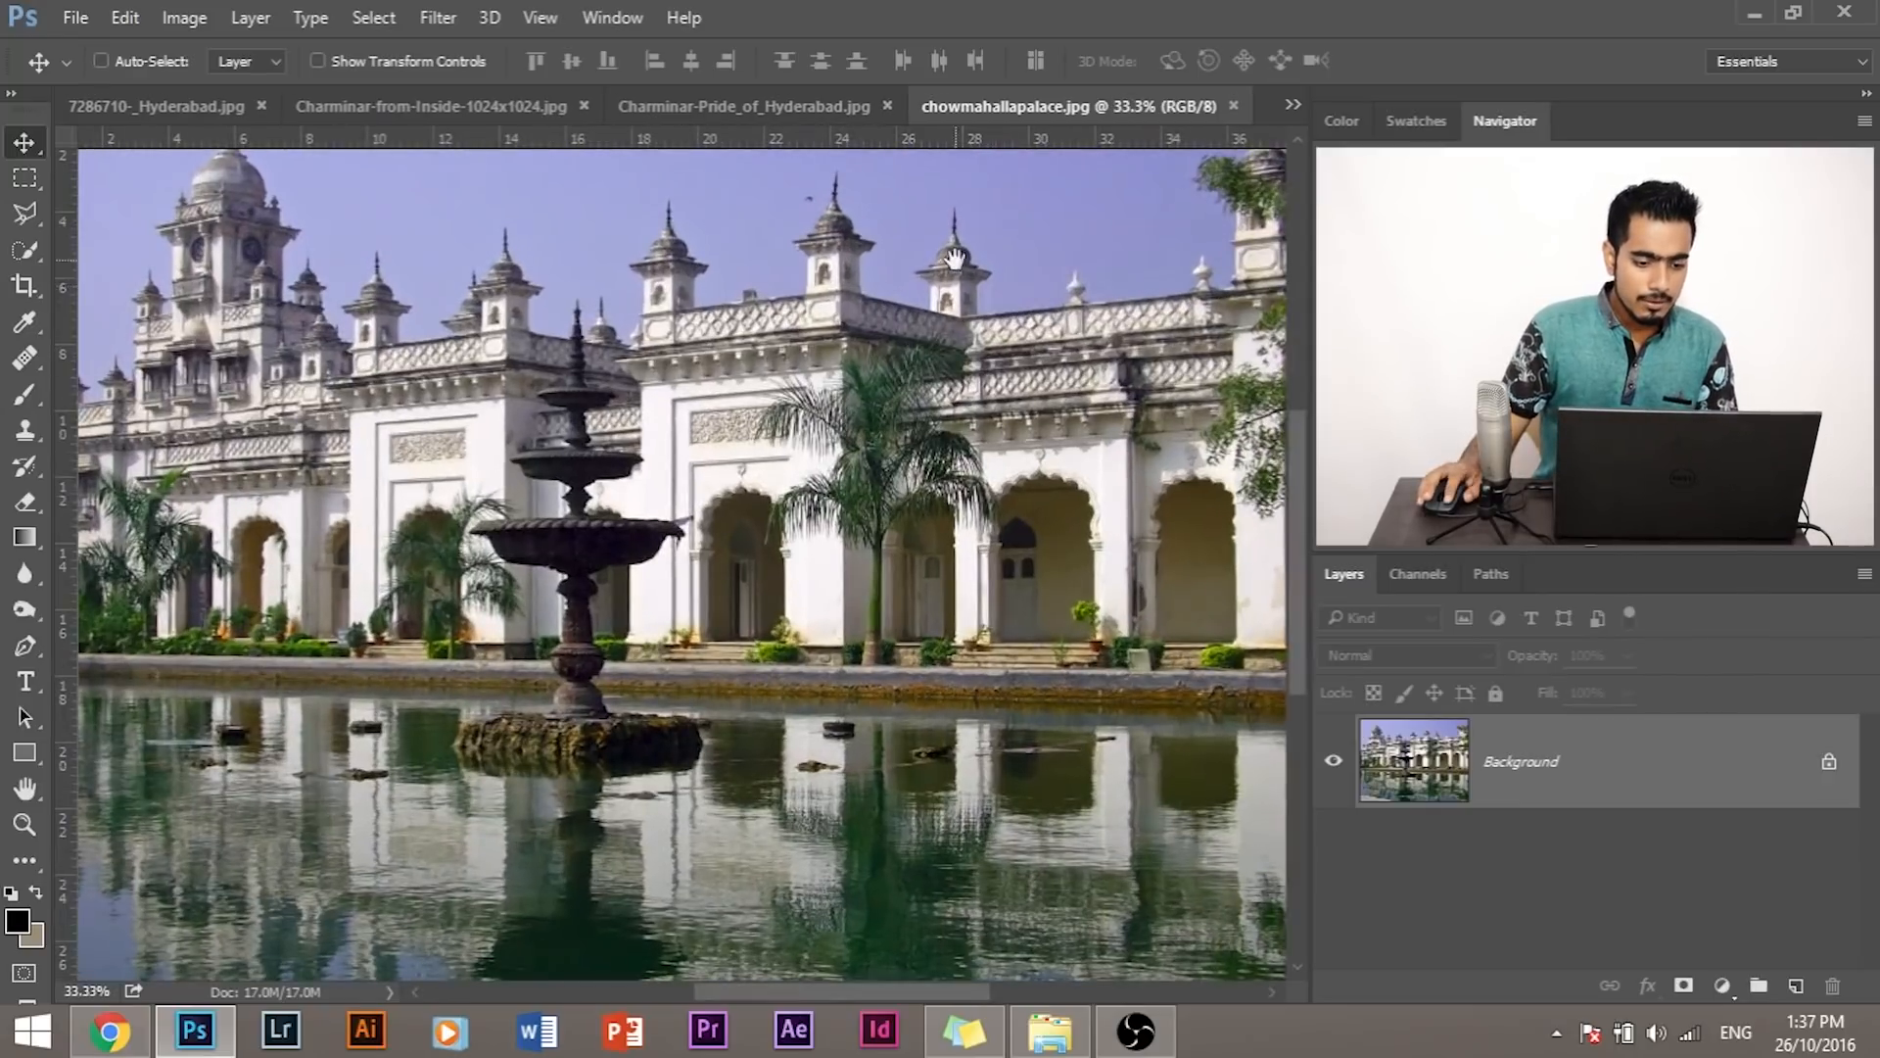
left_click_drag(692, 377, 832, 550)
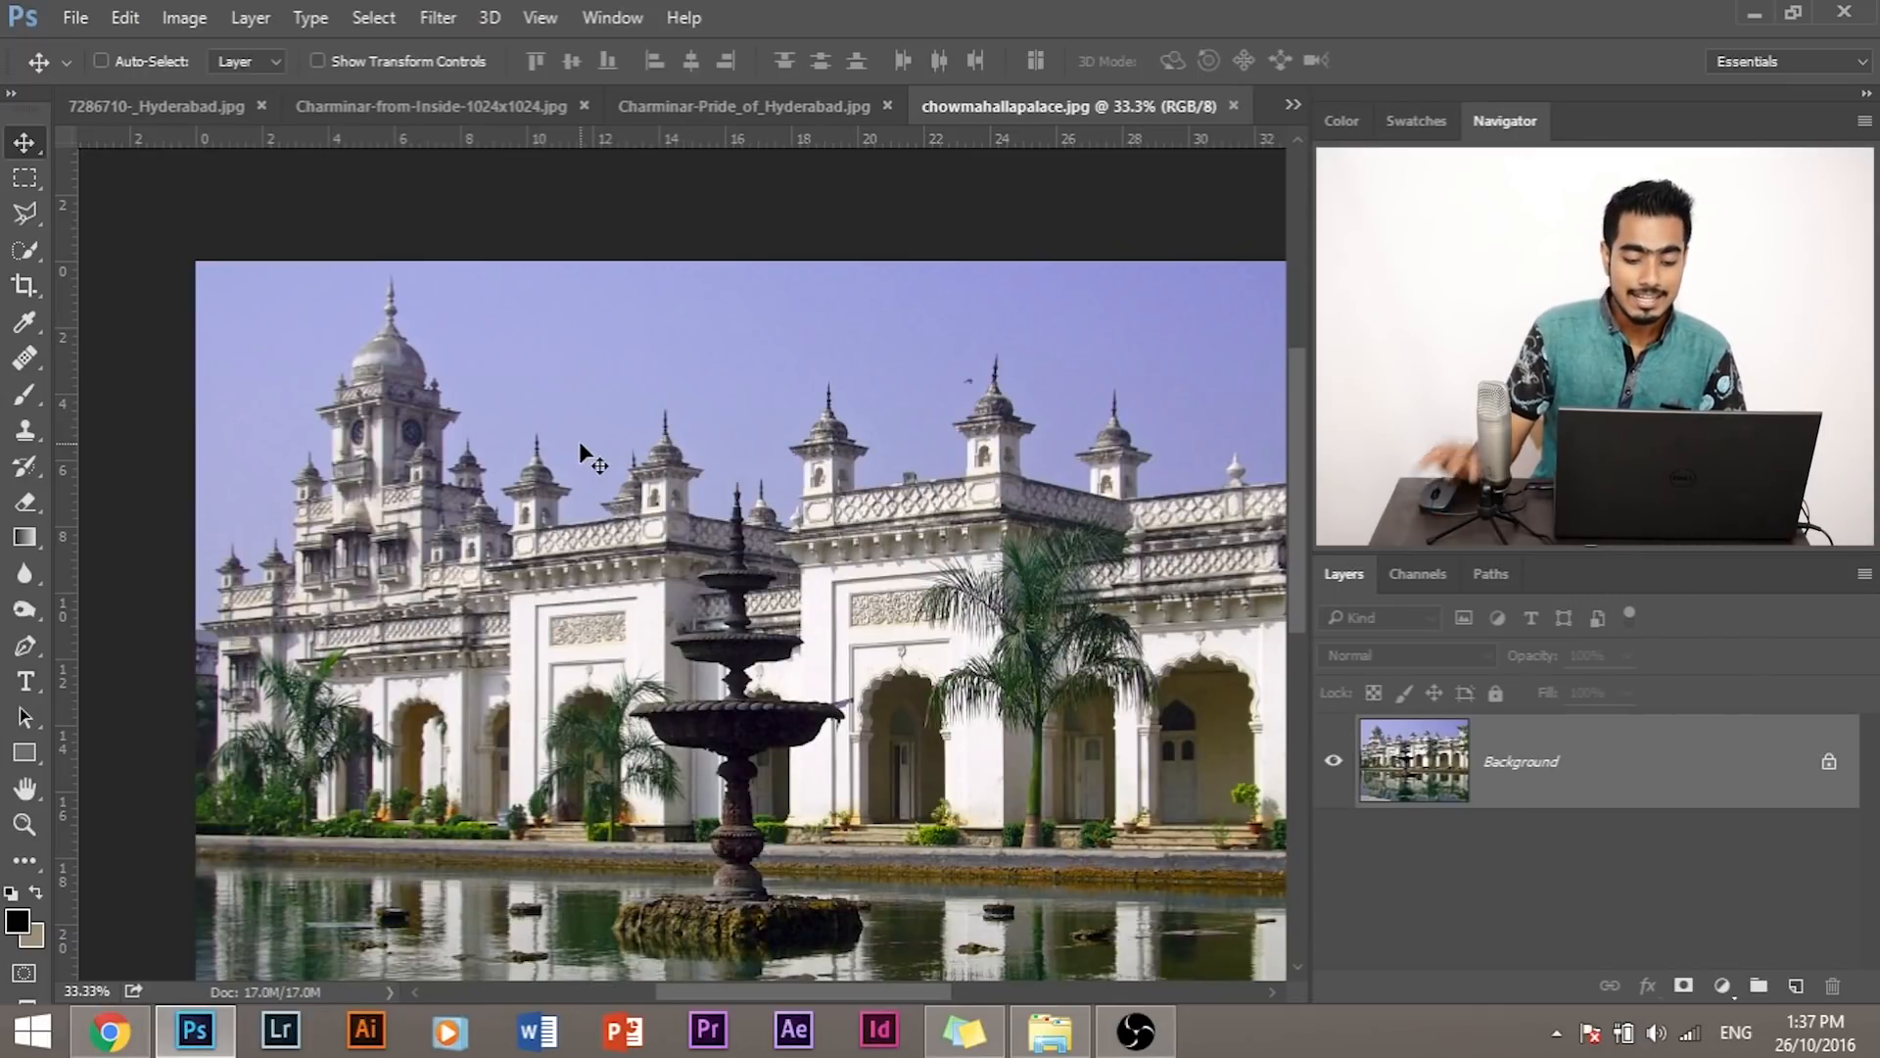
key("ctrl+minus")
key("ctrl+minus")
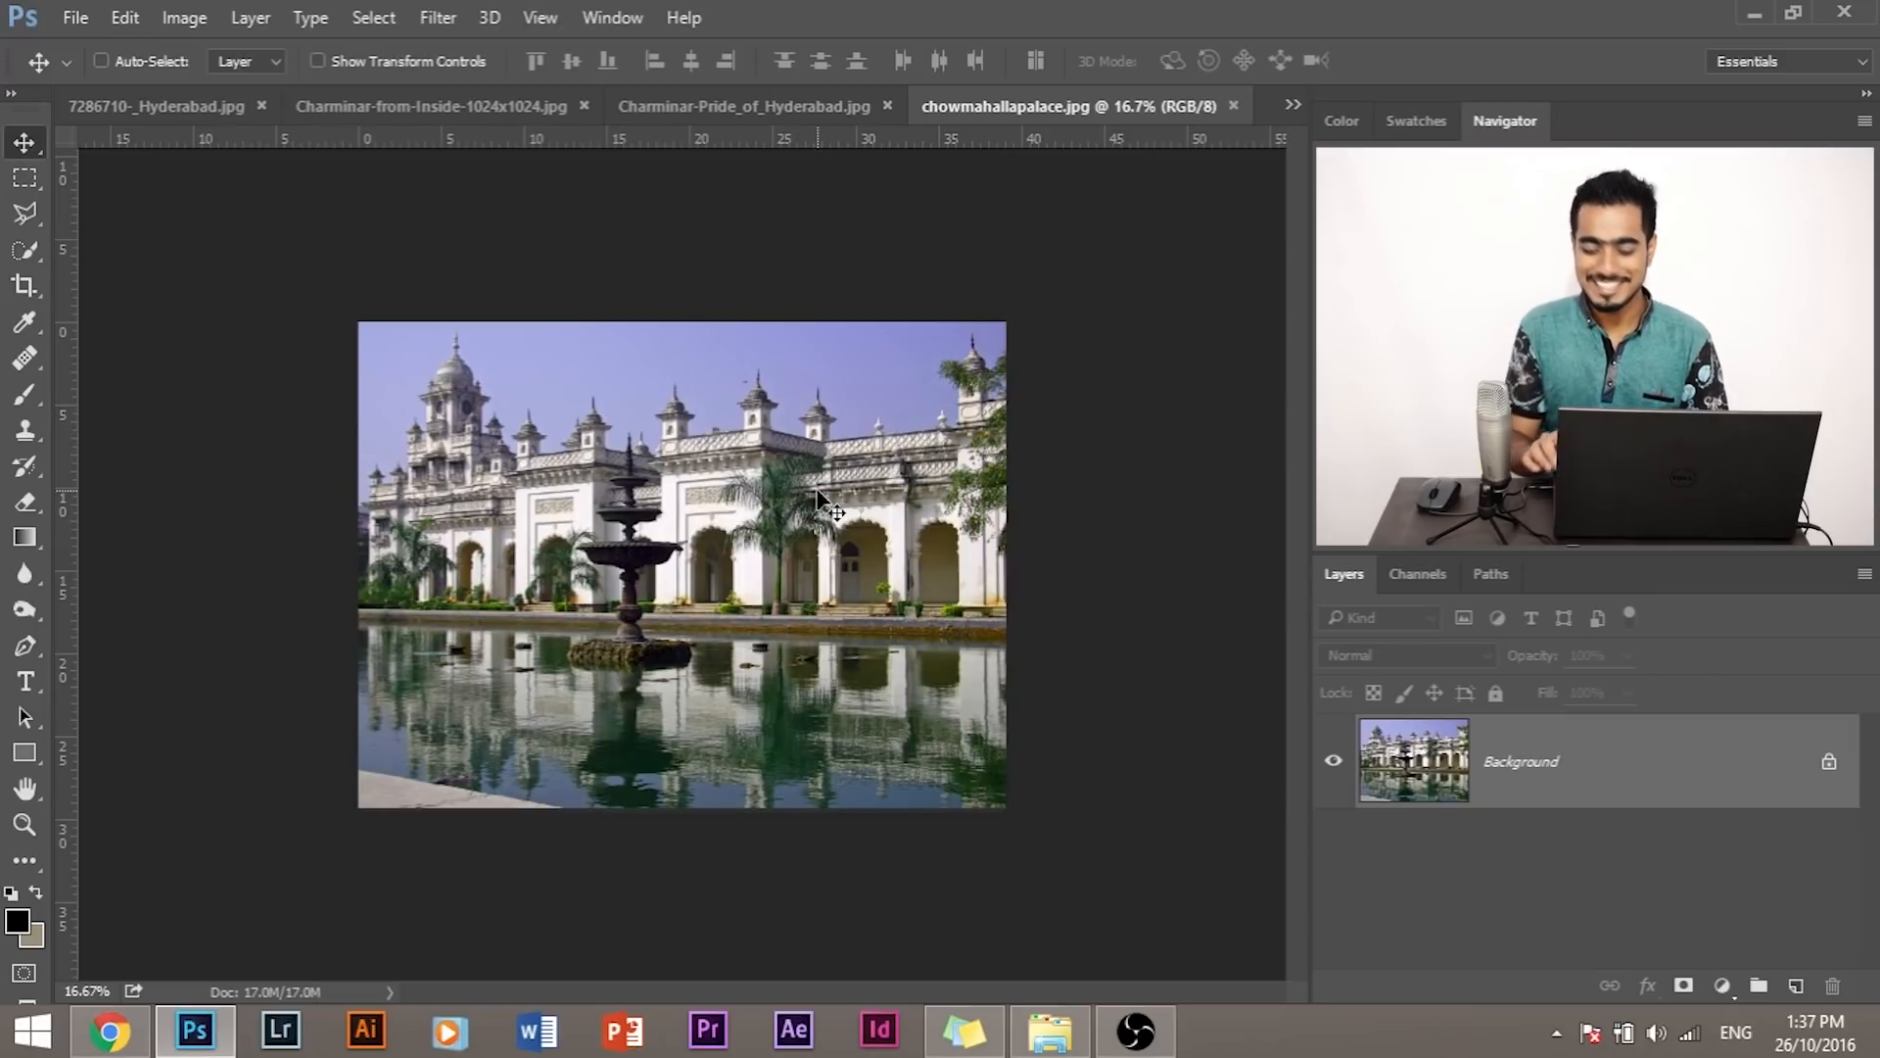
key("ctrl+plus")
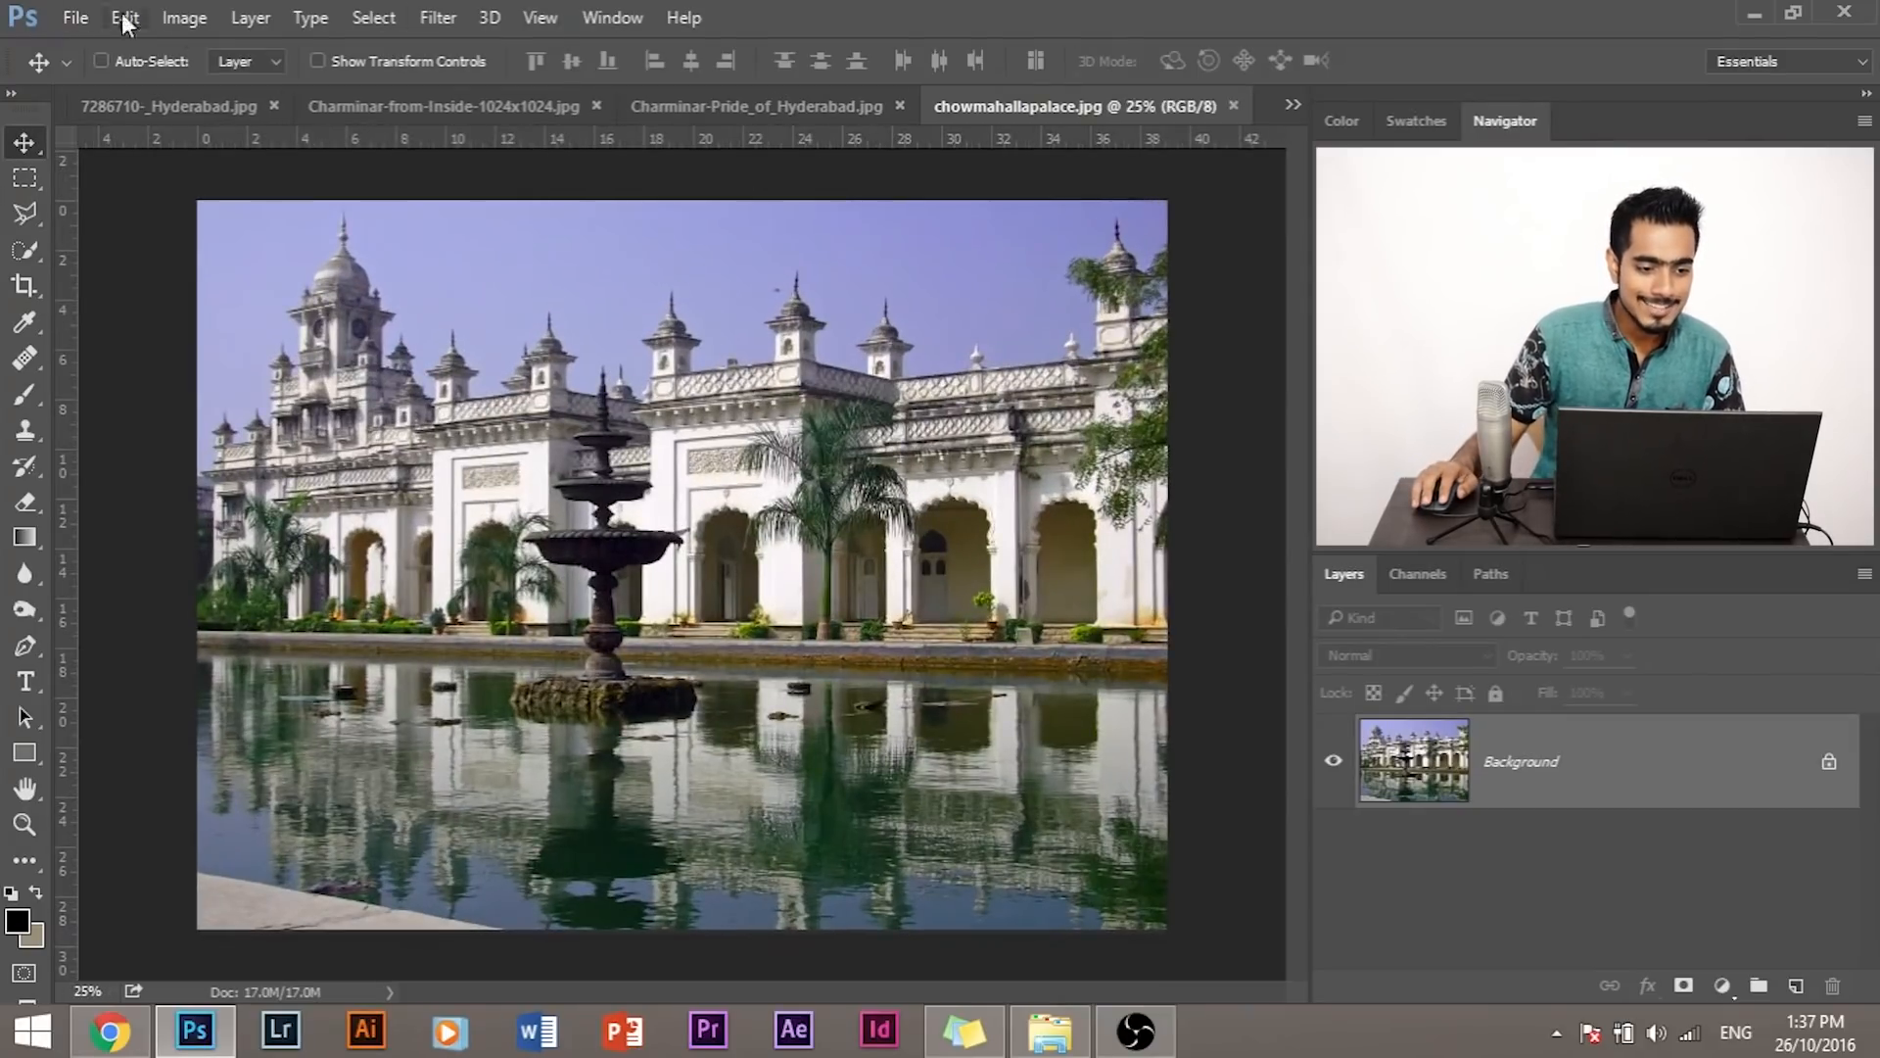
Step: Start a Color Range selection on chowmahallapalace.jpg and sample the blue sky above the palace
left_click(372, 16)
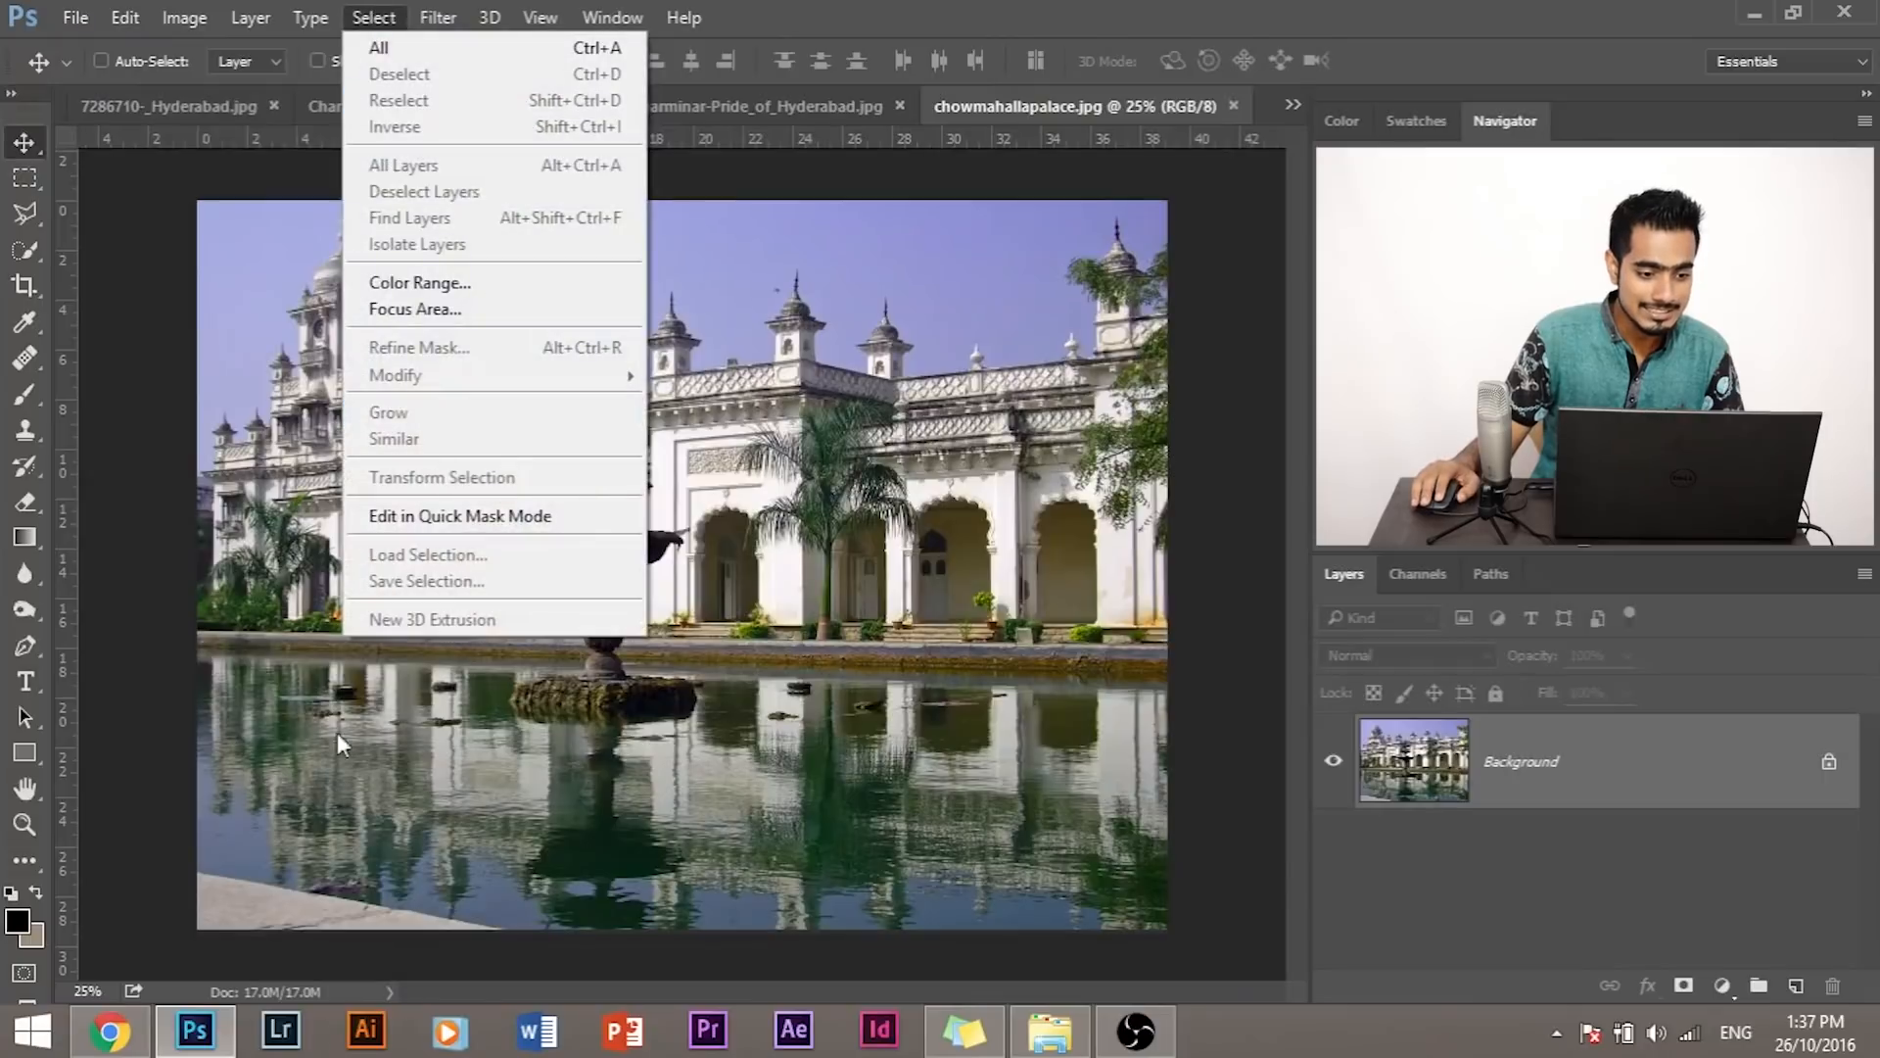
left_click(502, 285)
left_click(612, 295)
left_click(577, 269)
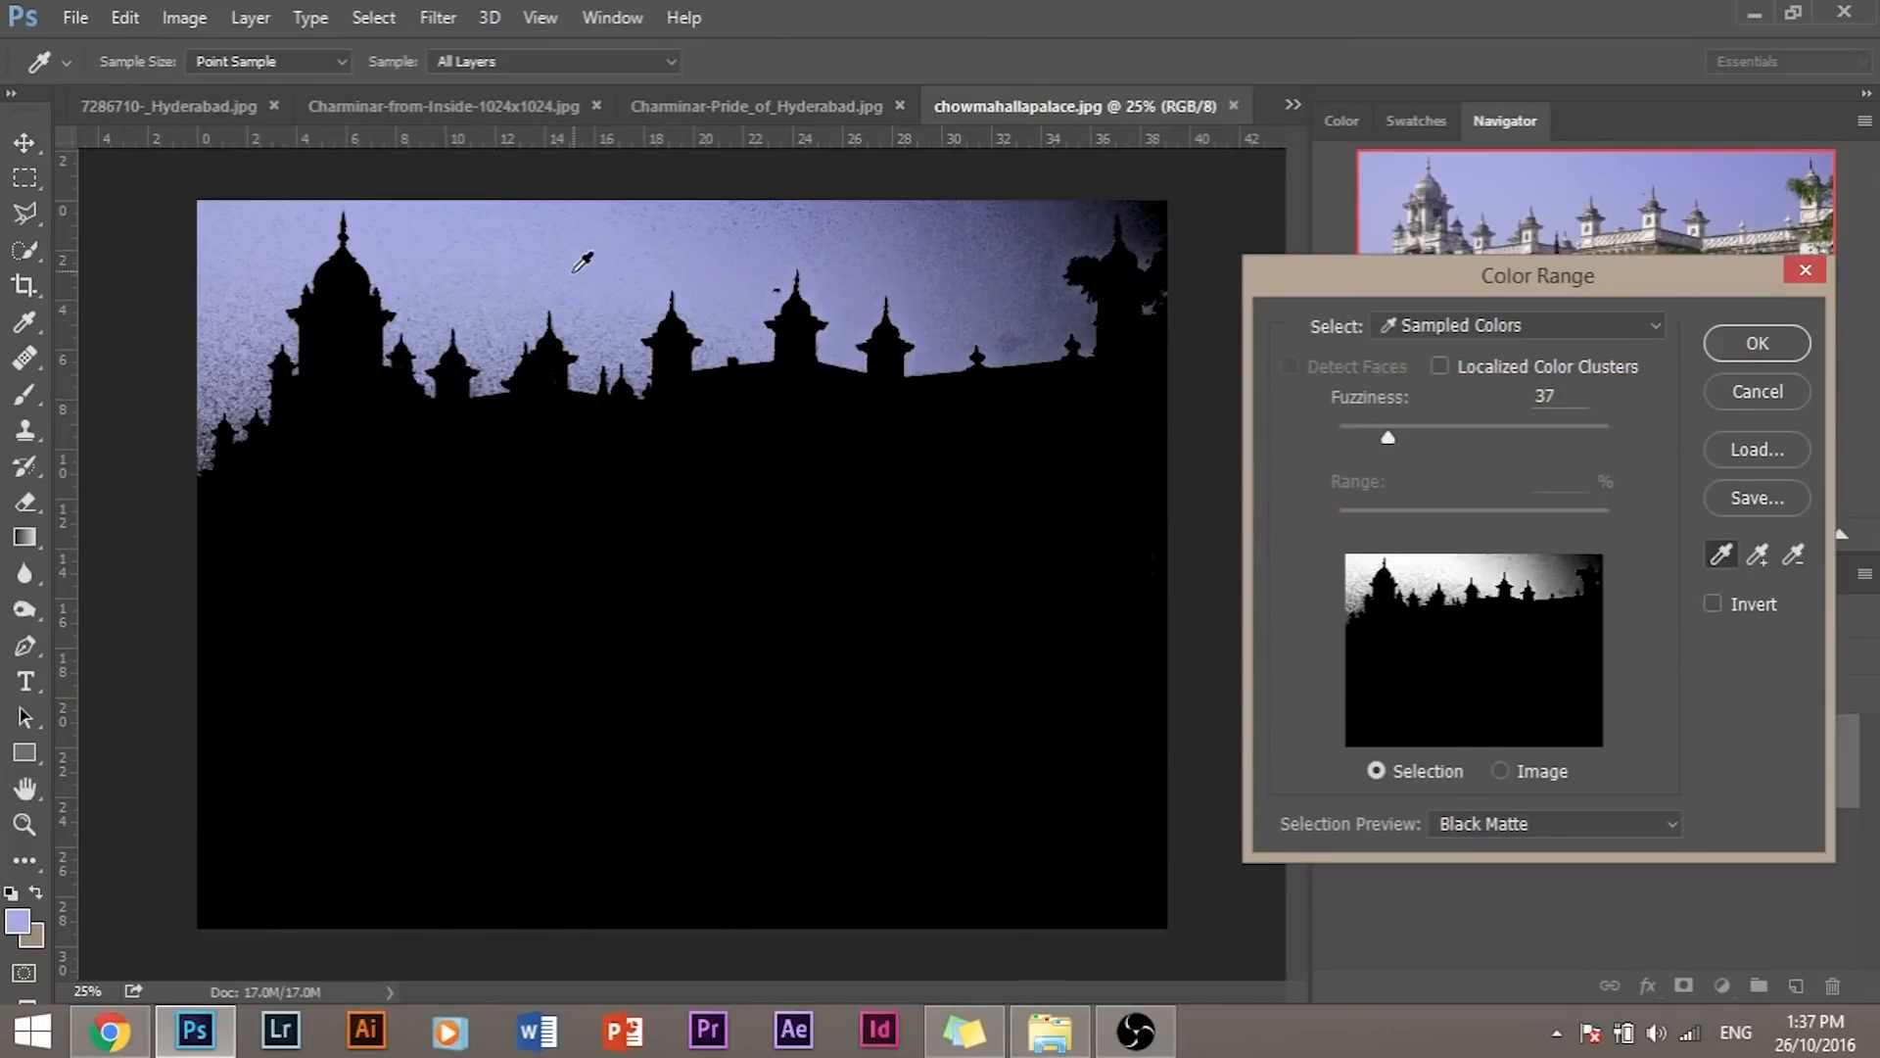
left_click(632, 259)
left_click(494, 247)
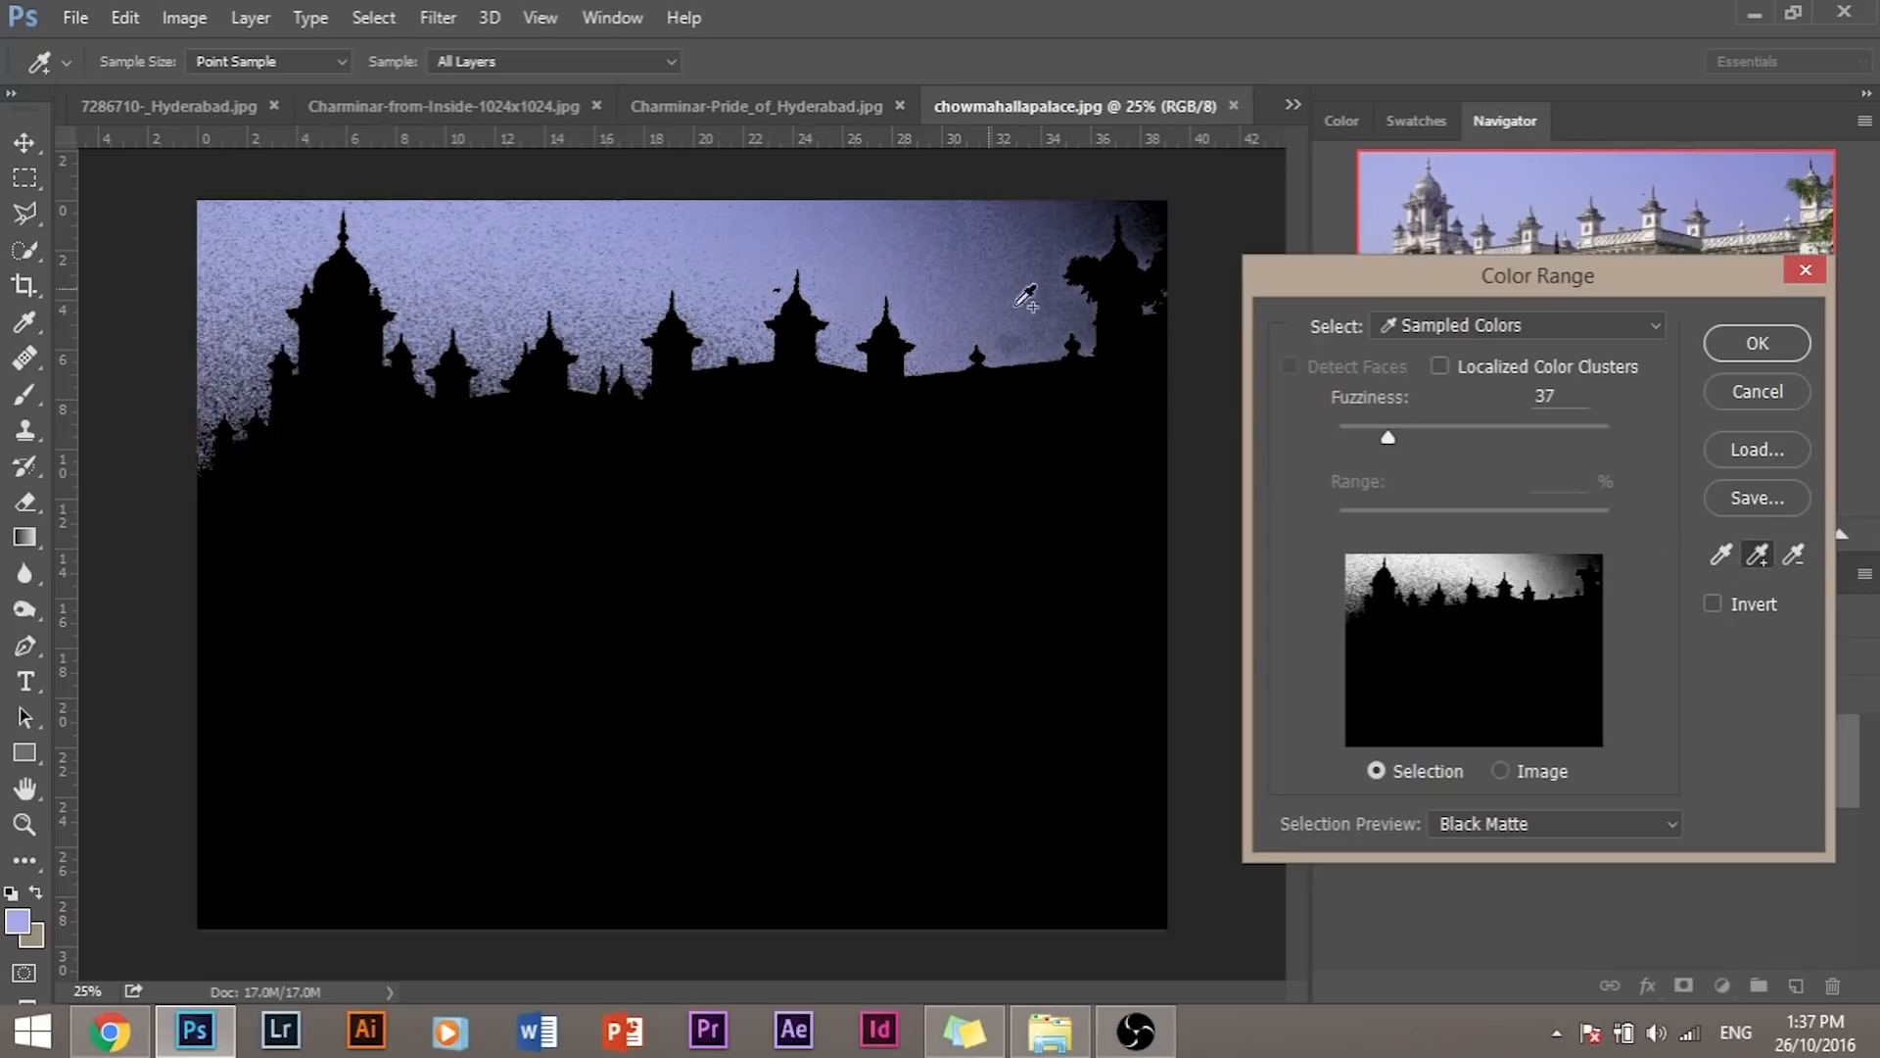
Step: Add the sky's remaining tones above the palace roofline to the Color Range sample, undoing any sample that includes the building
left_click(957, 238)
left_click(1068, 207)
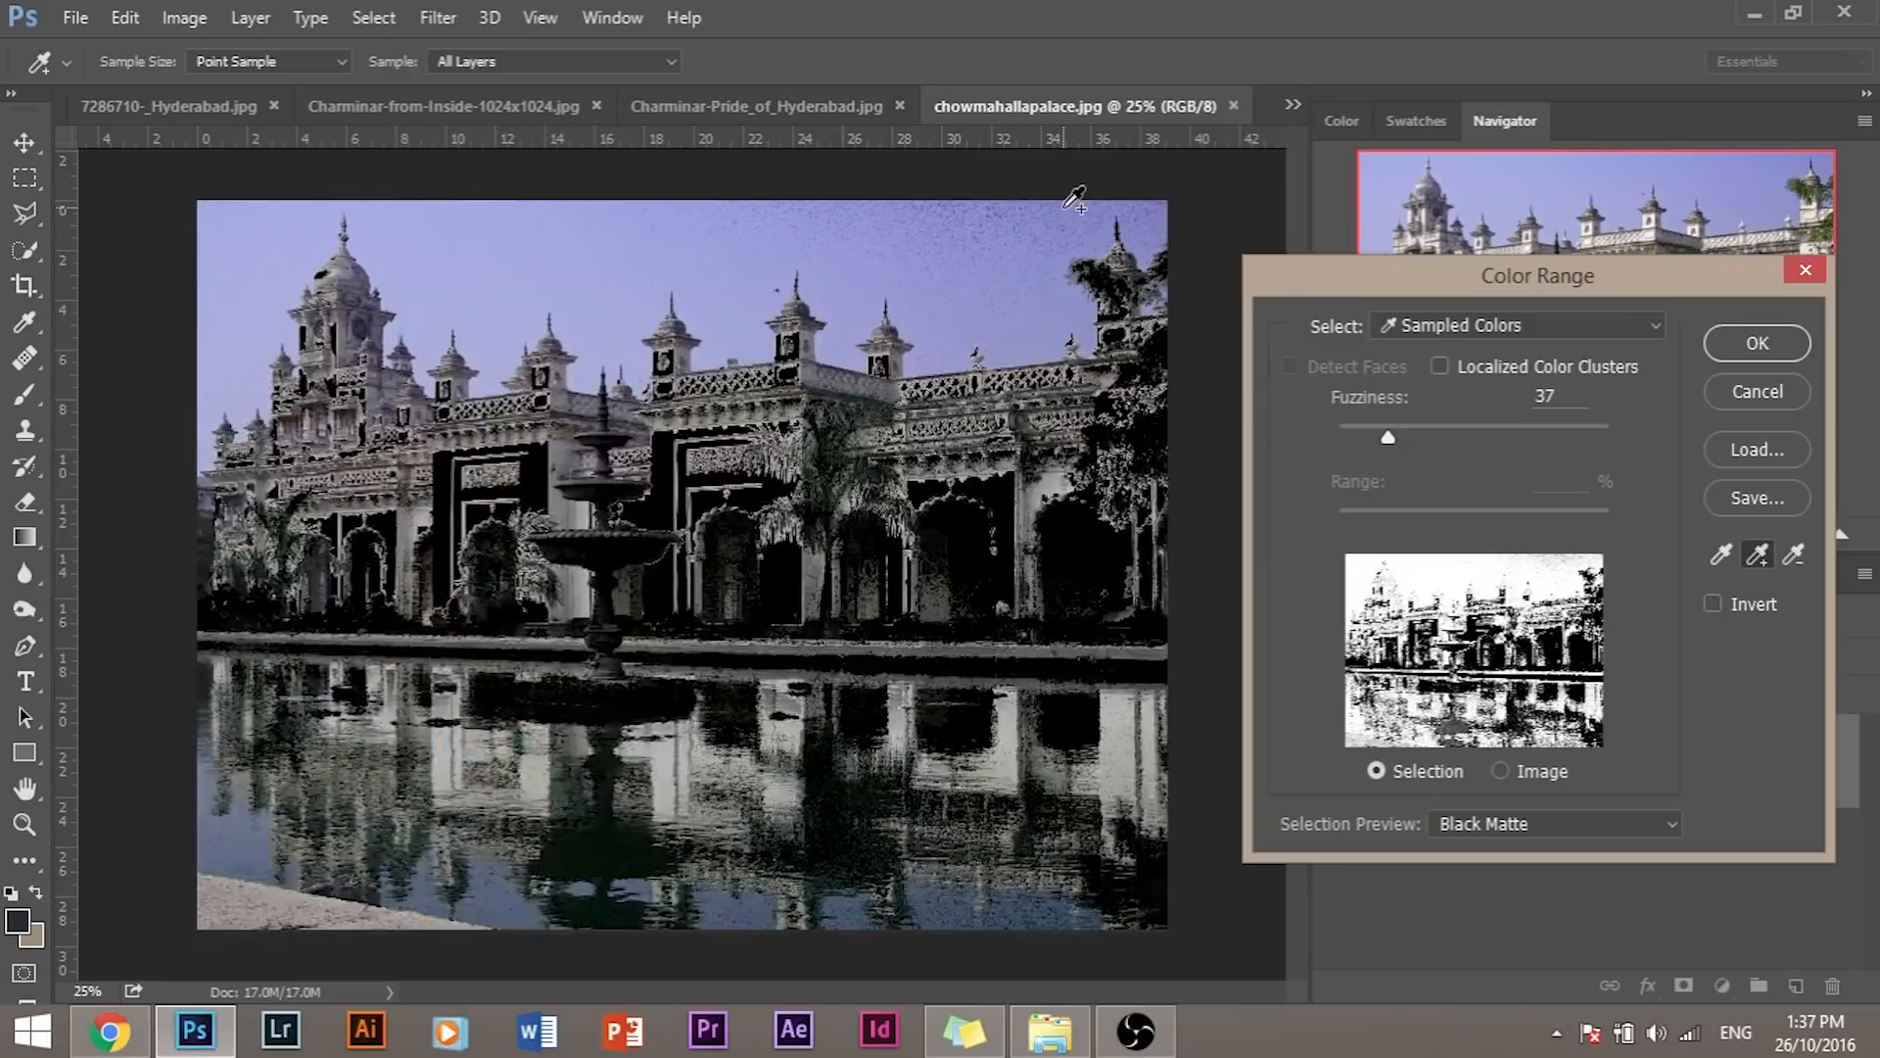
key("ctrl+z")
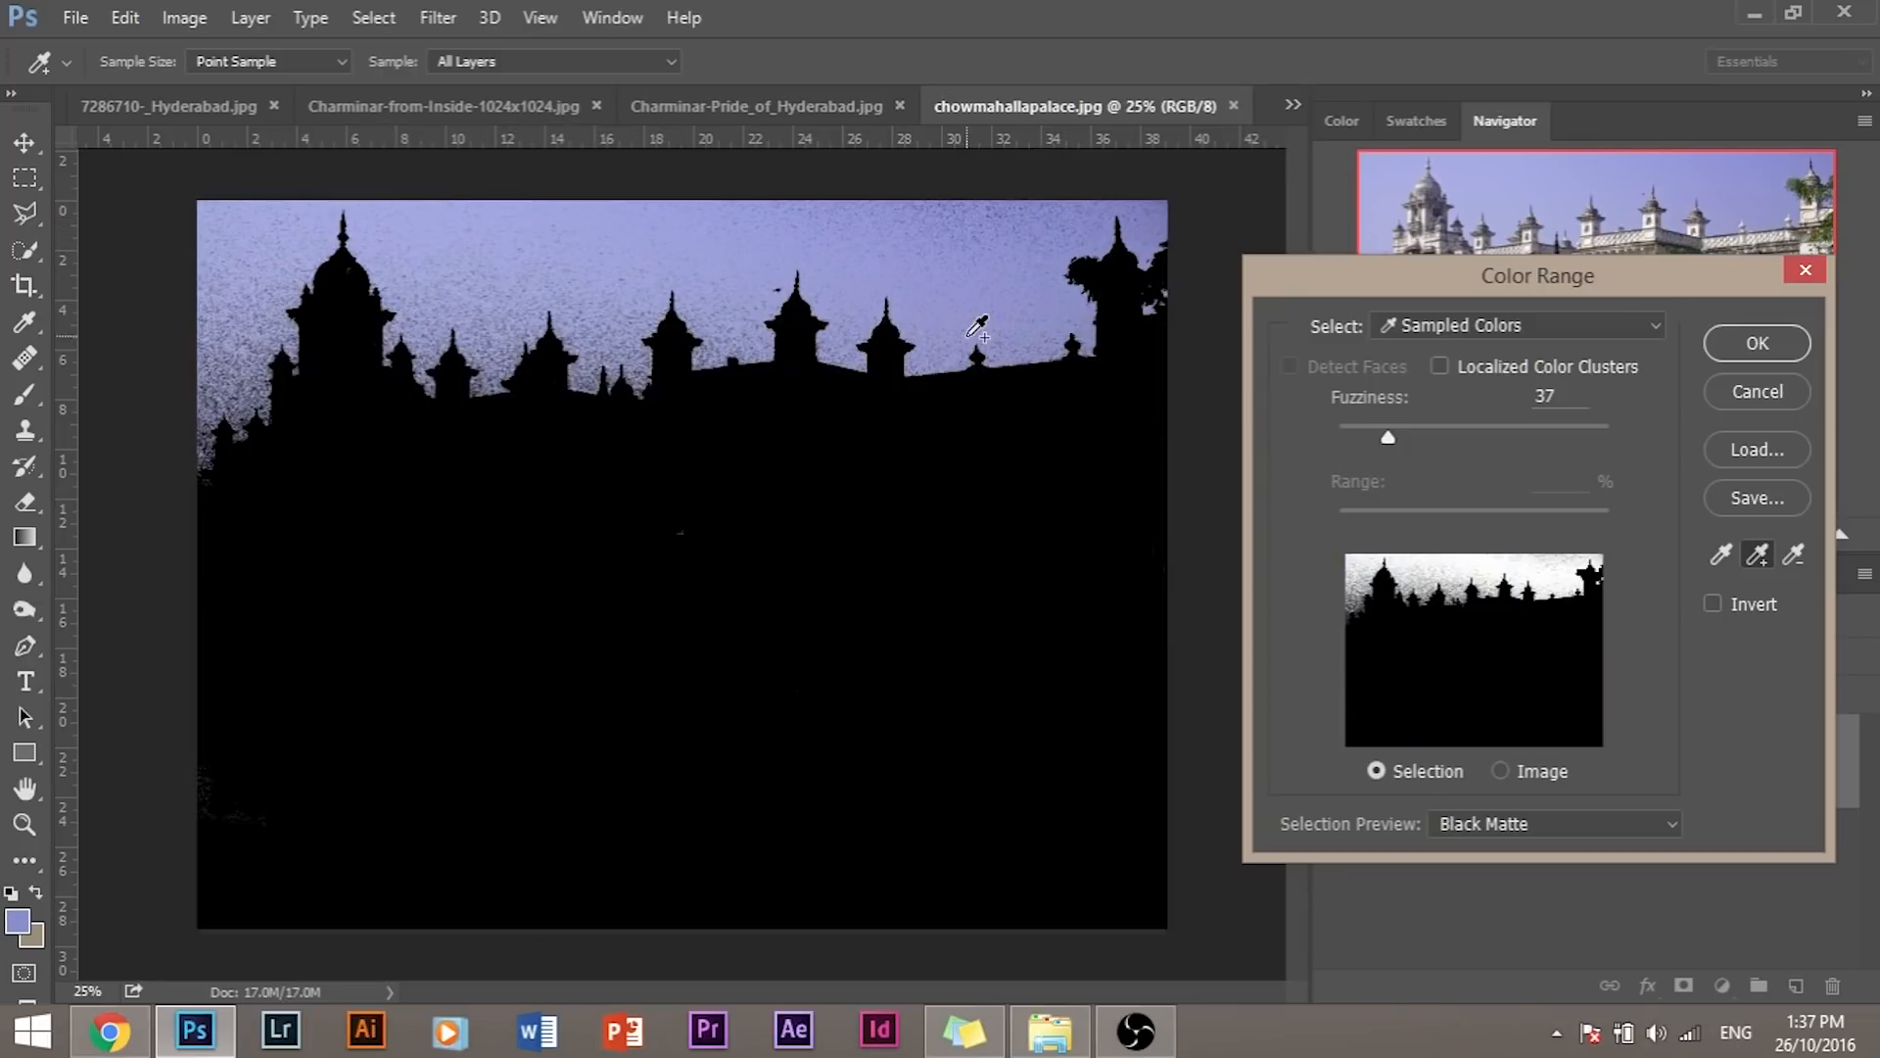
left_click(972, 331)
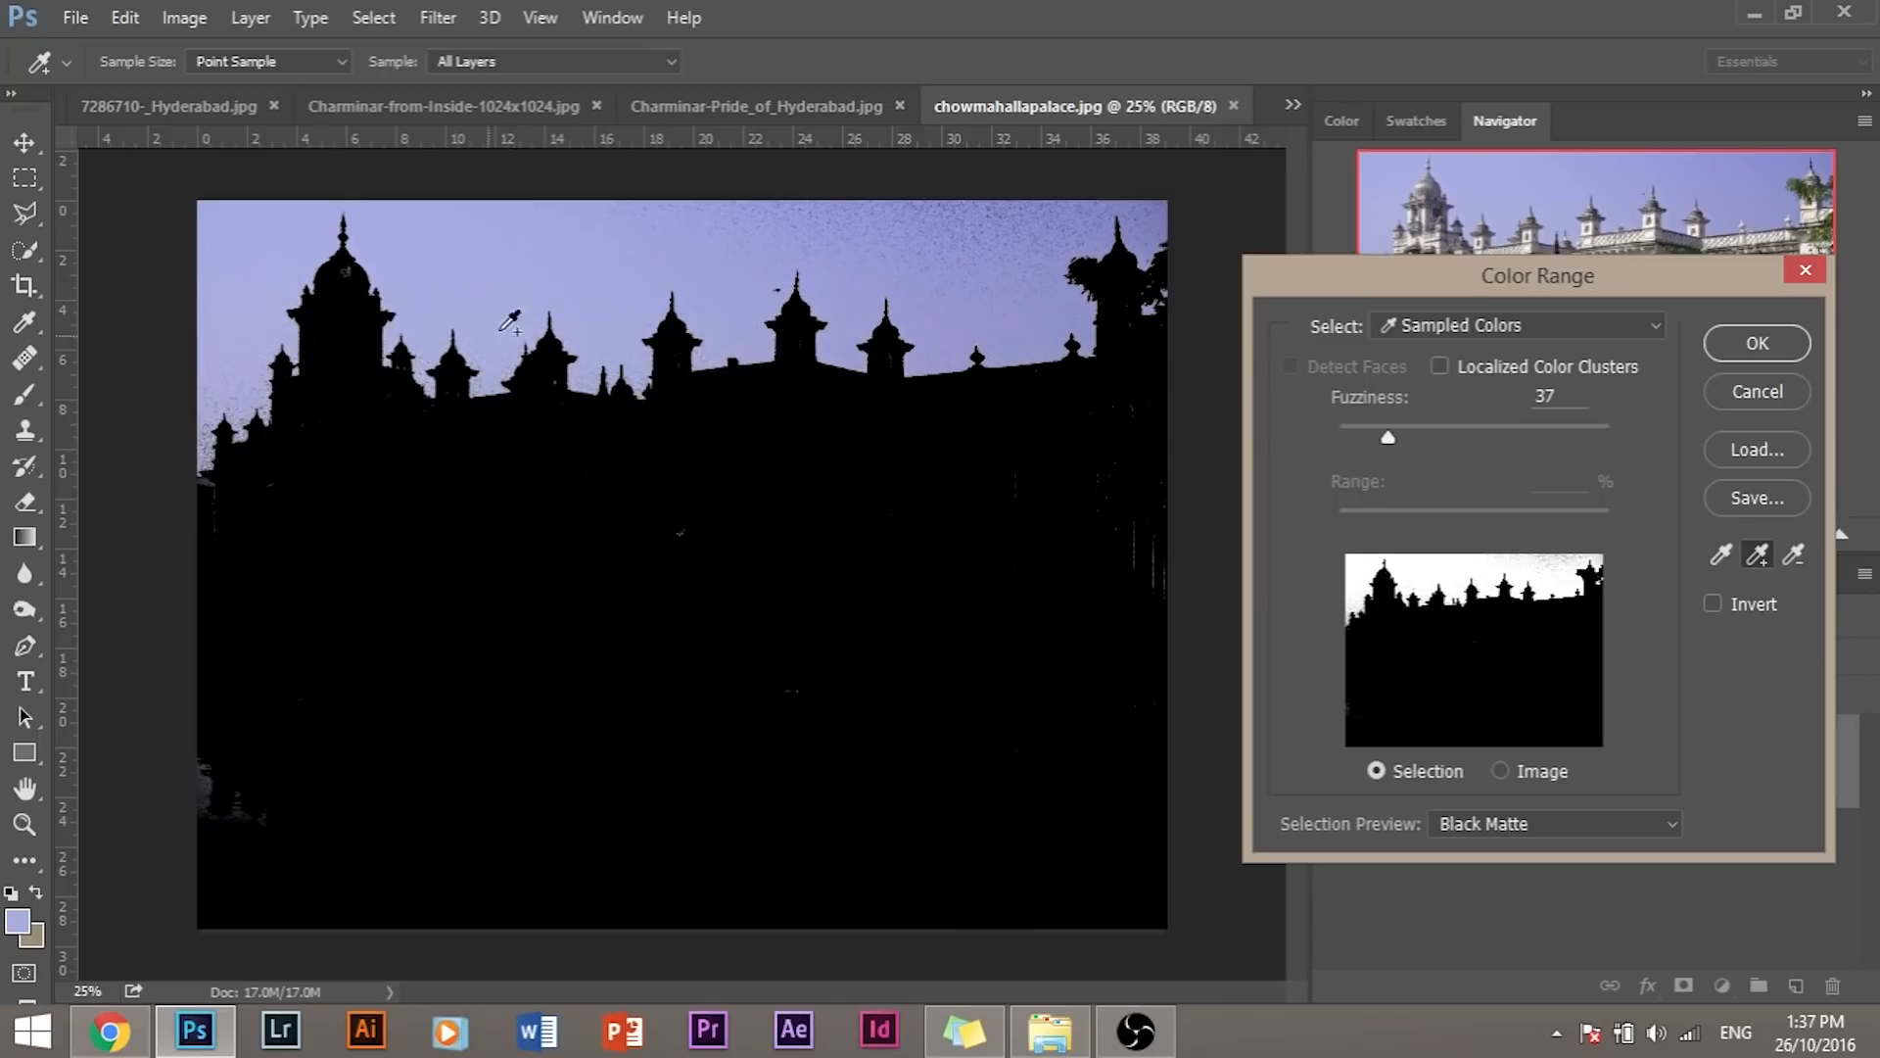
left_click(236, 393)
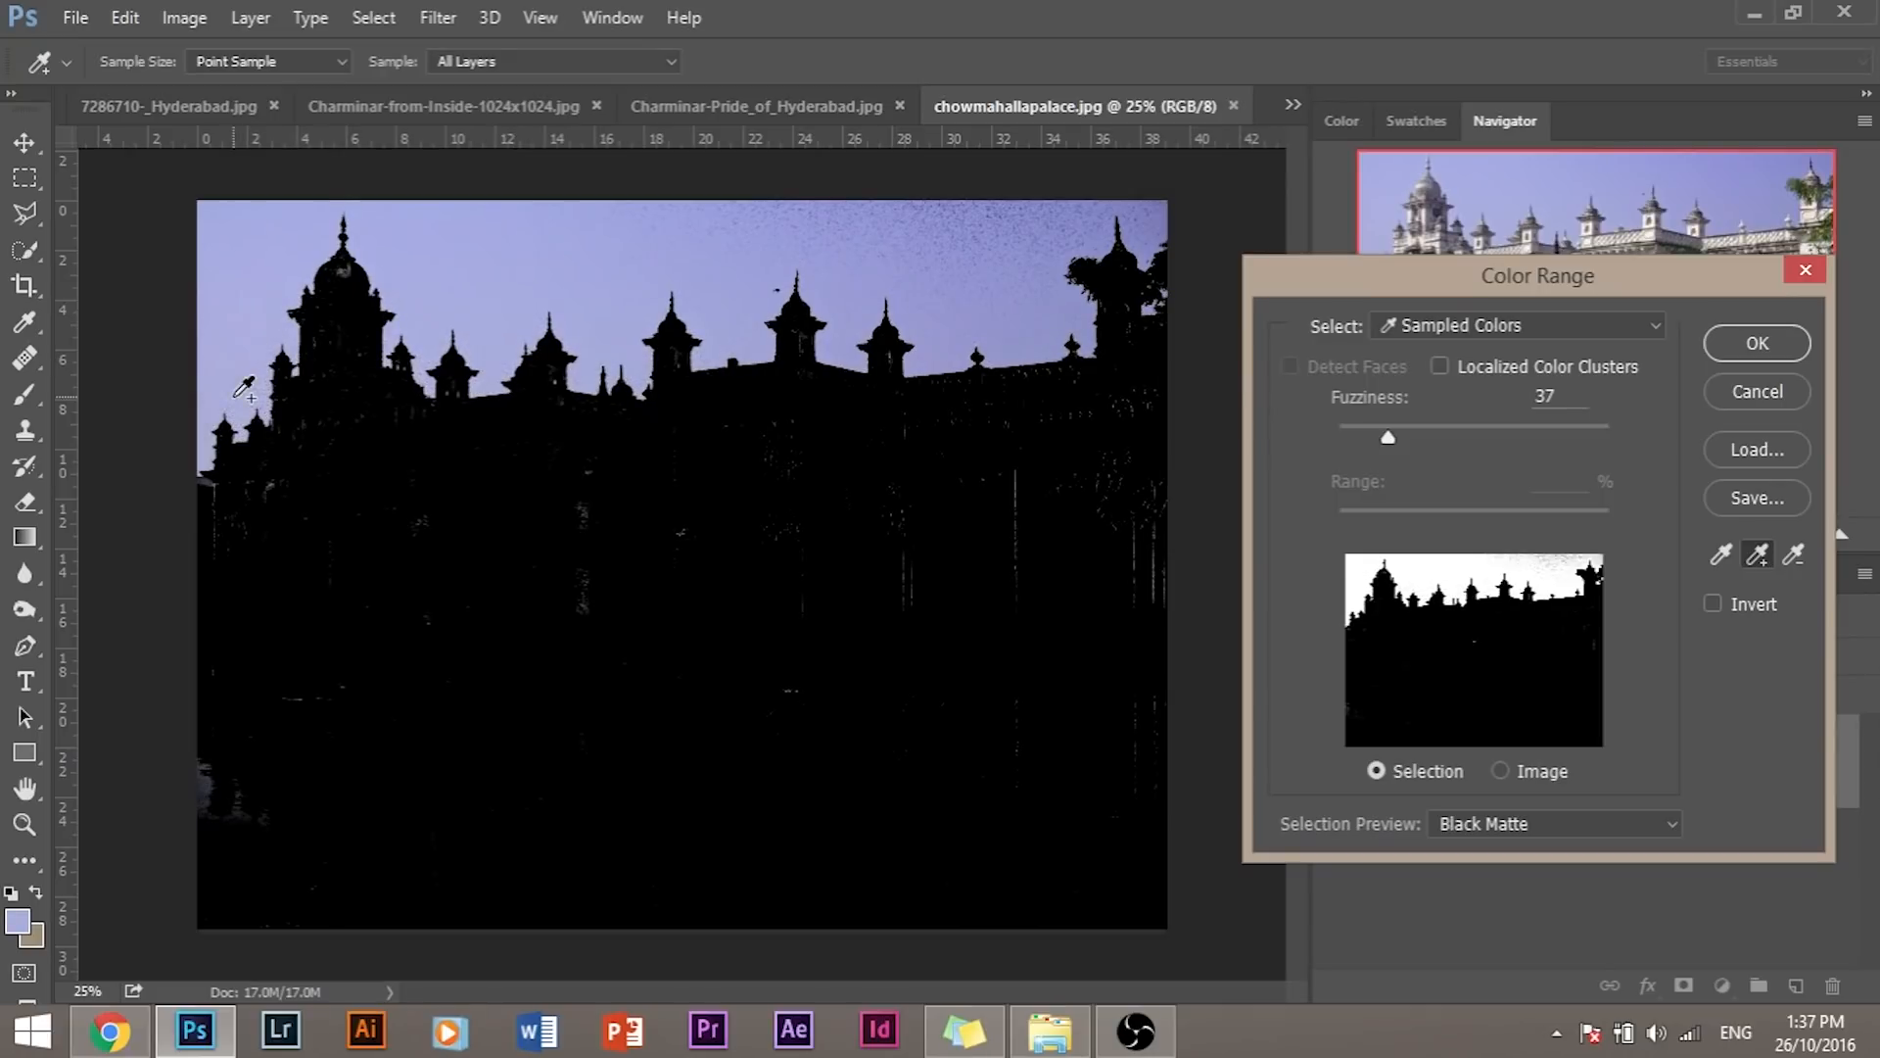
Step: Try adding the palace's white facade to the Color Range sample, and undo that sample
left_click(388, 428)
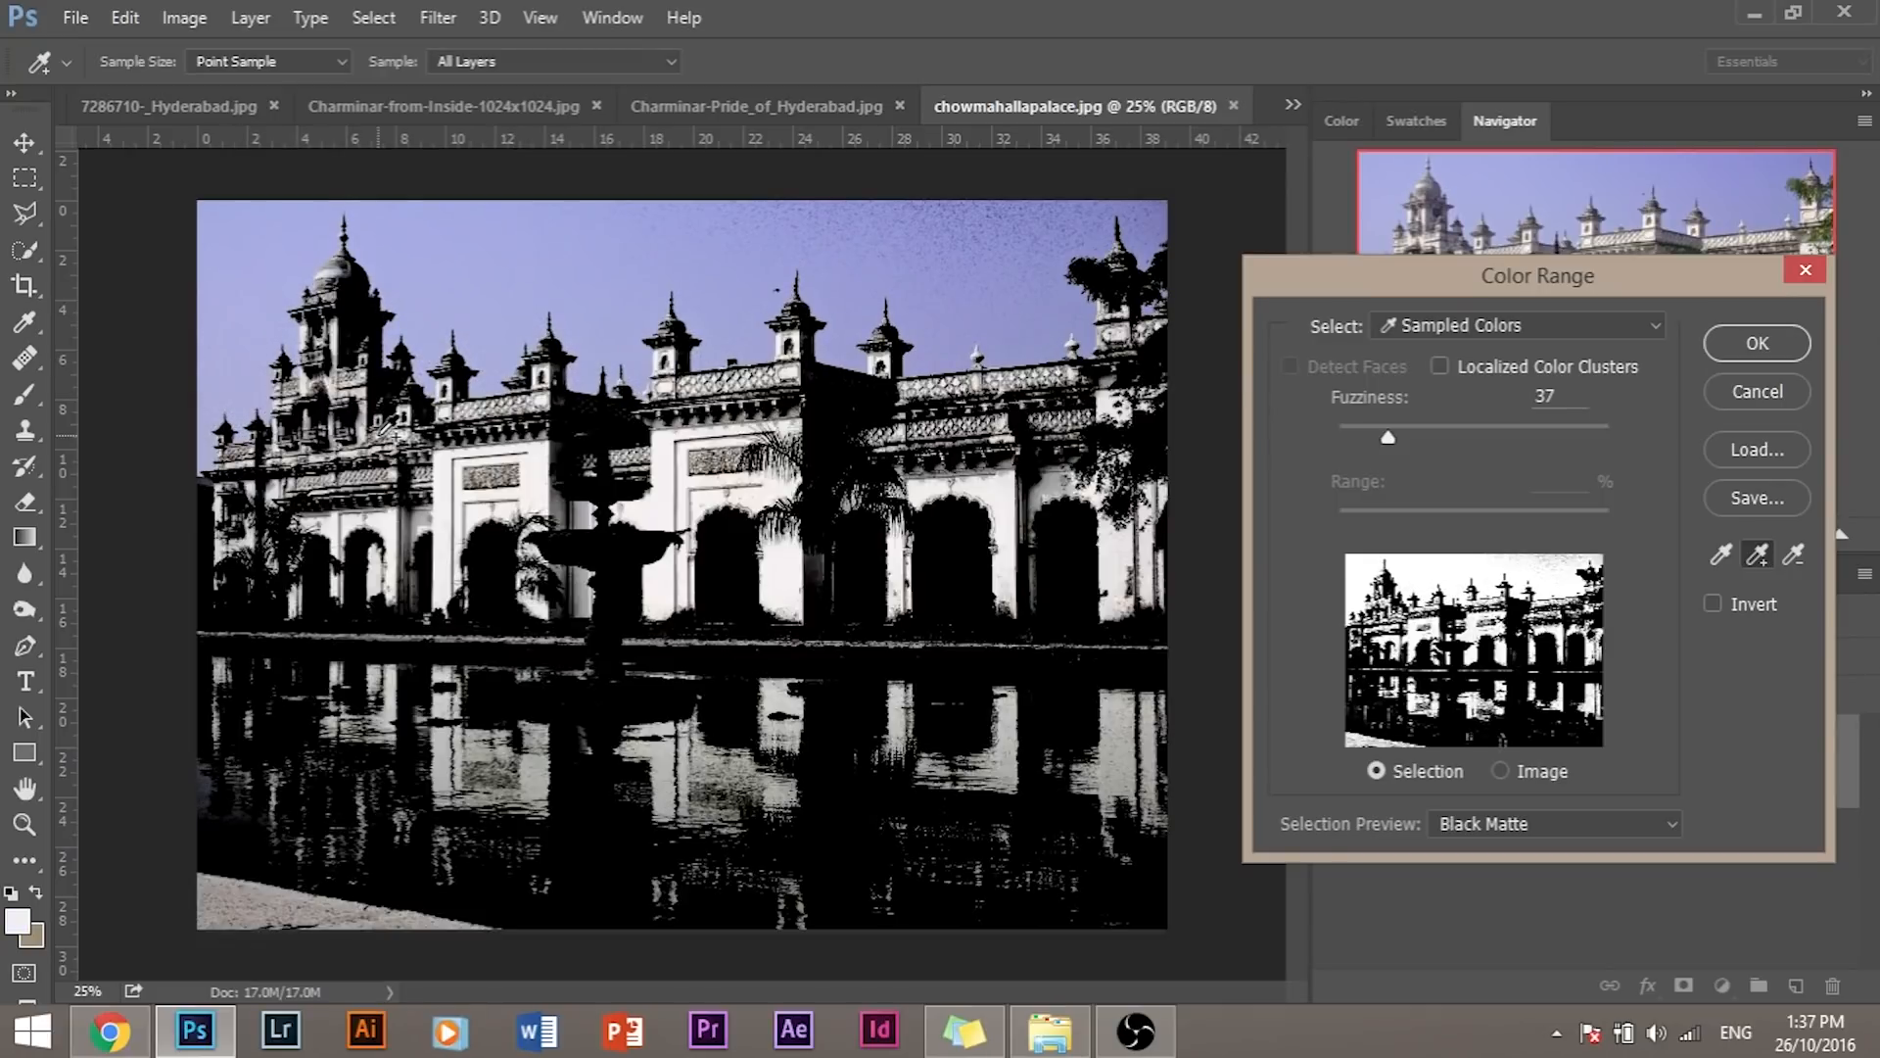
key("ctrl")
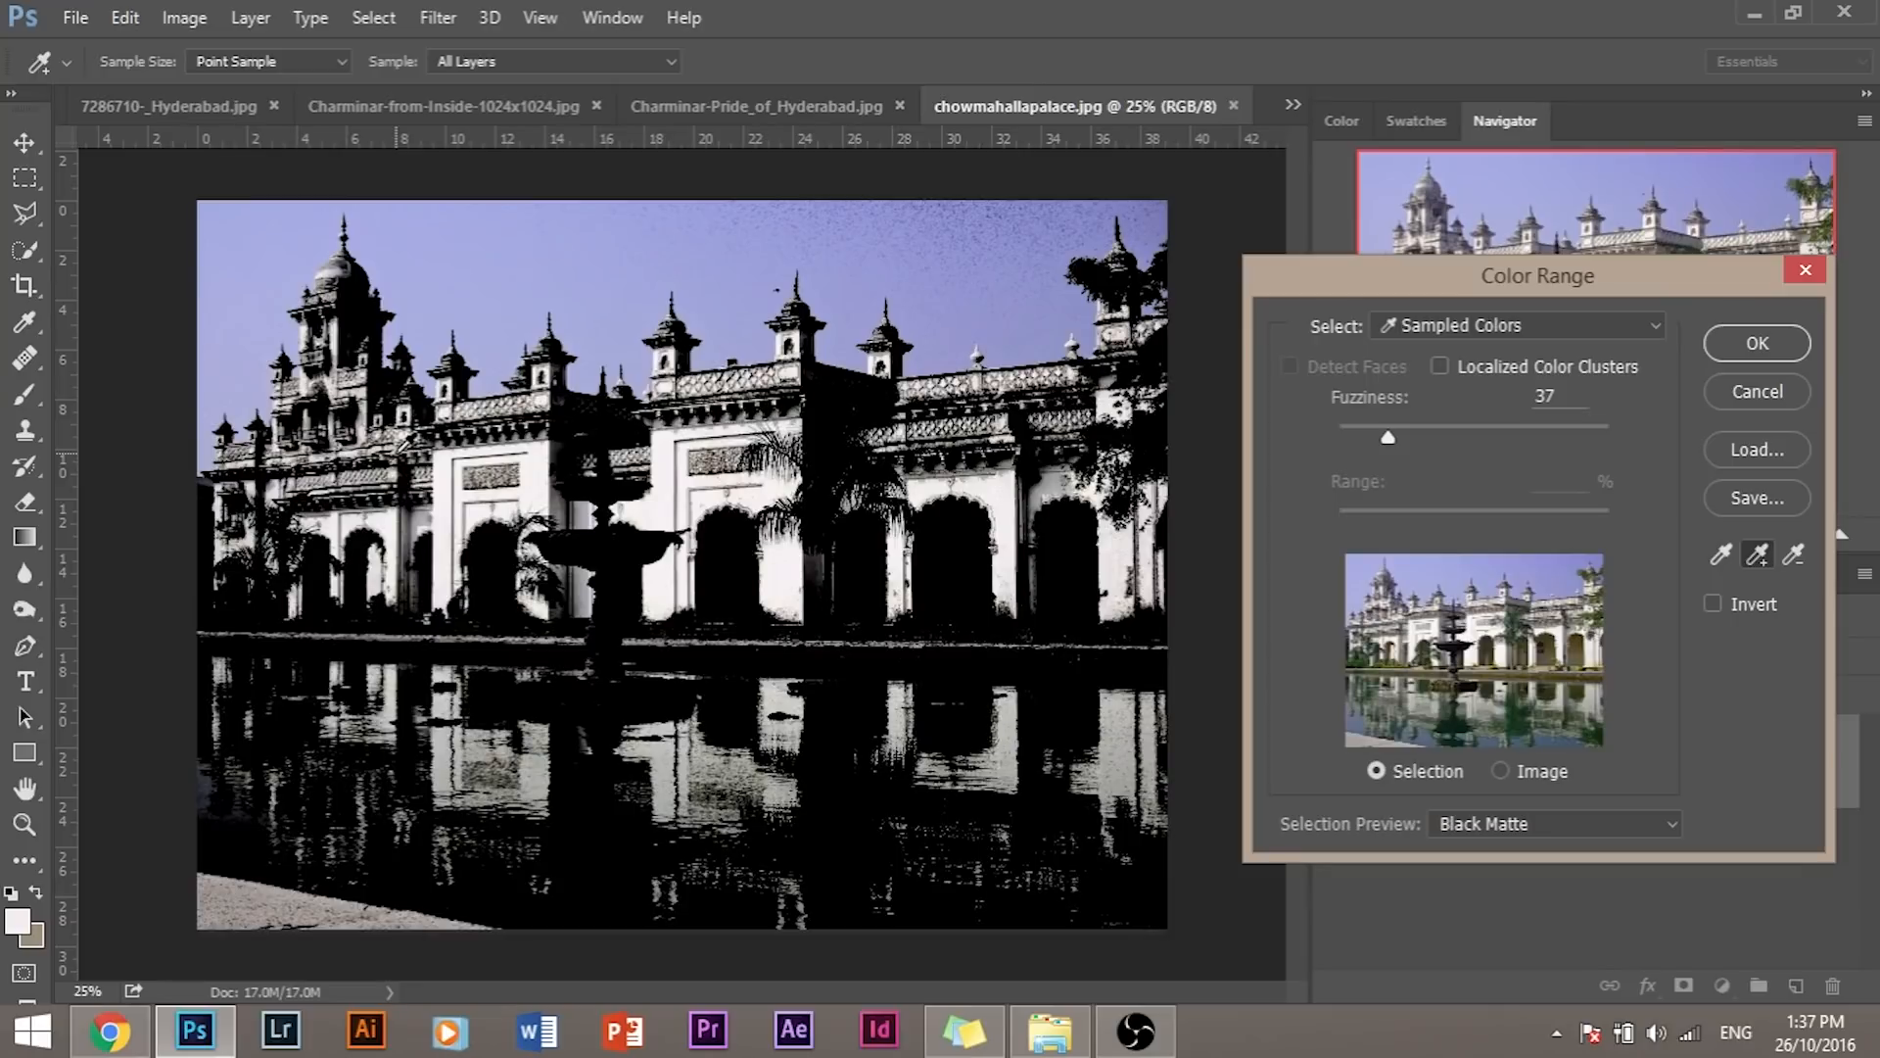
key("ctrl")
key("ctrl+z")
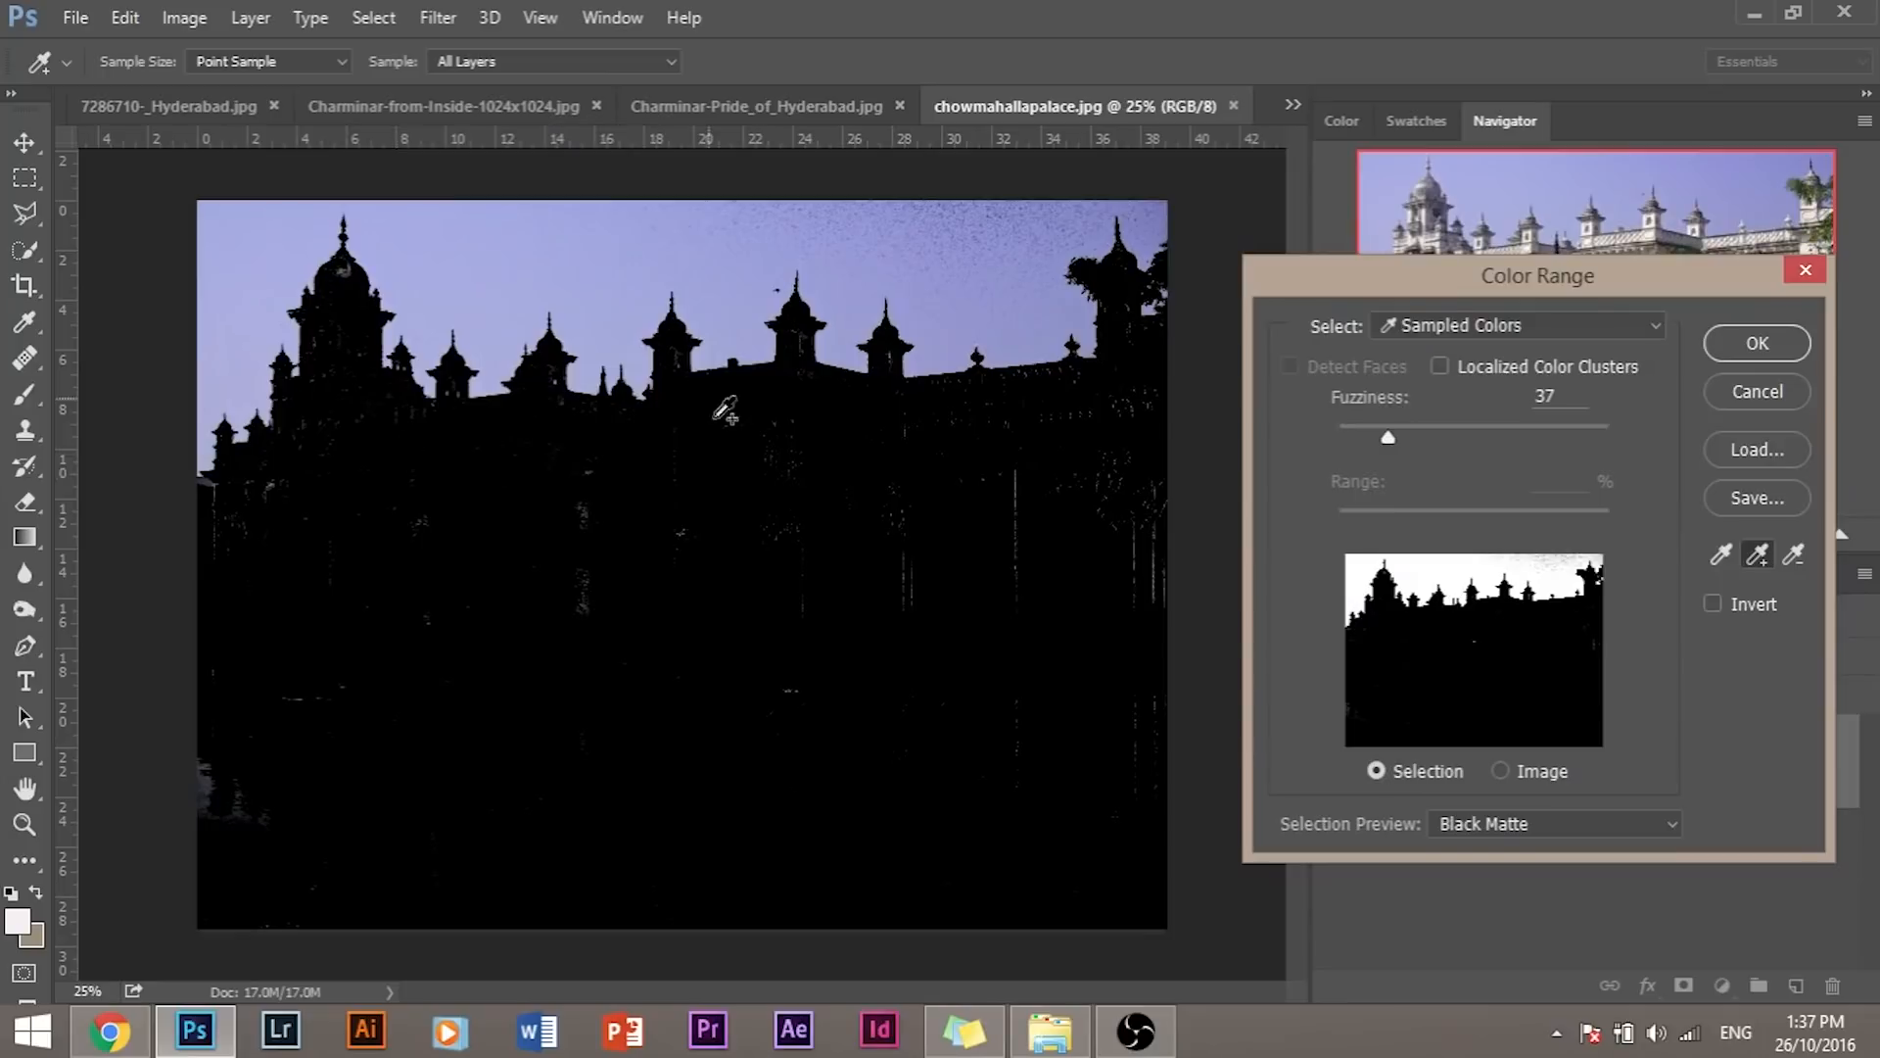
Step: Sample the last unselected patches of blue sky above the domes and toward the photo's upper right
left_click(466, 267)
left_click(863, 231)
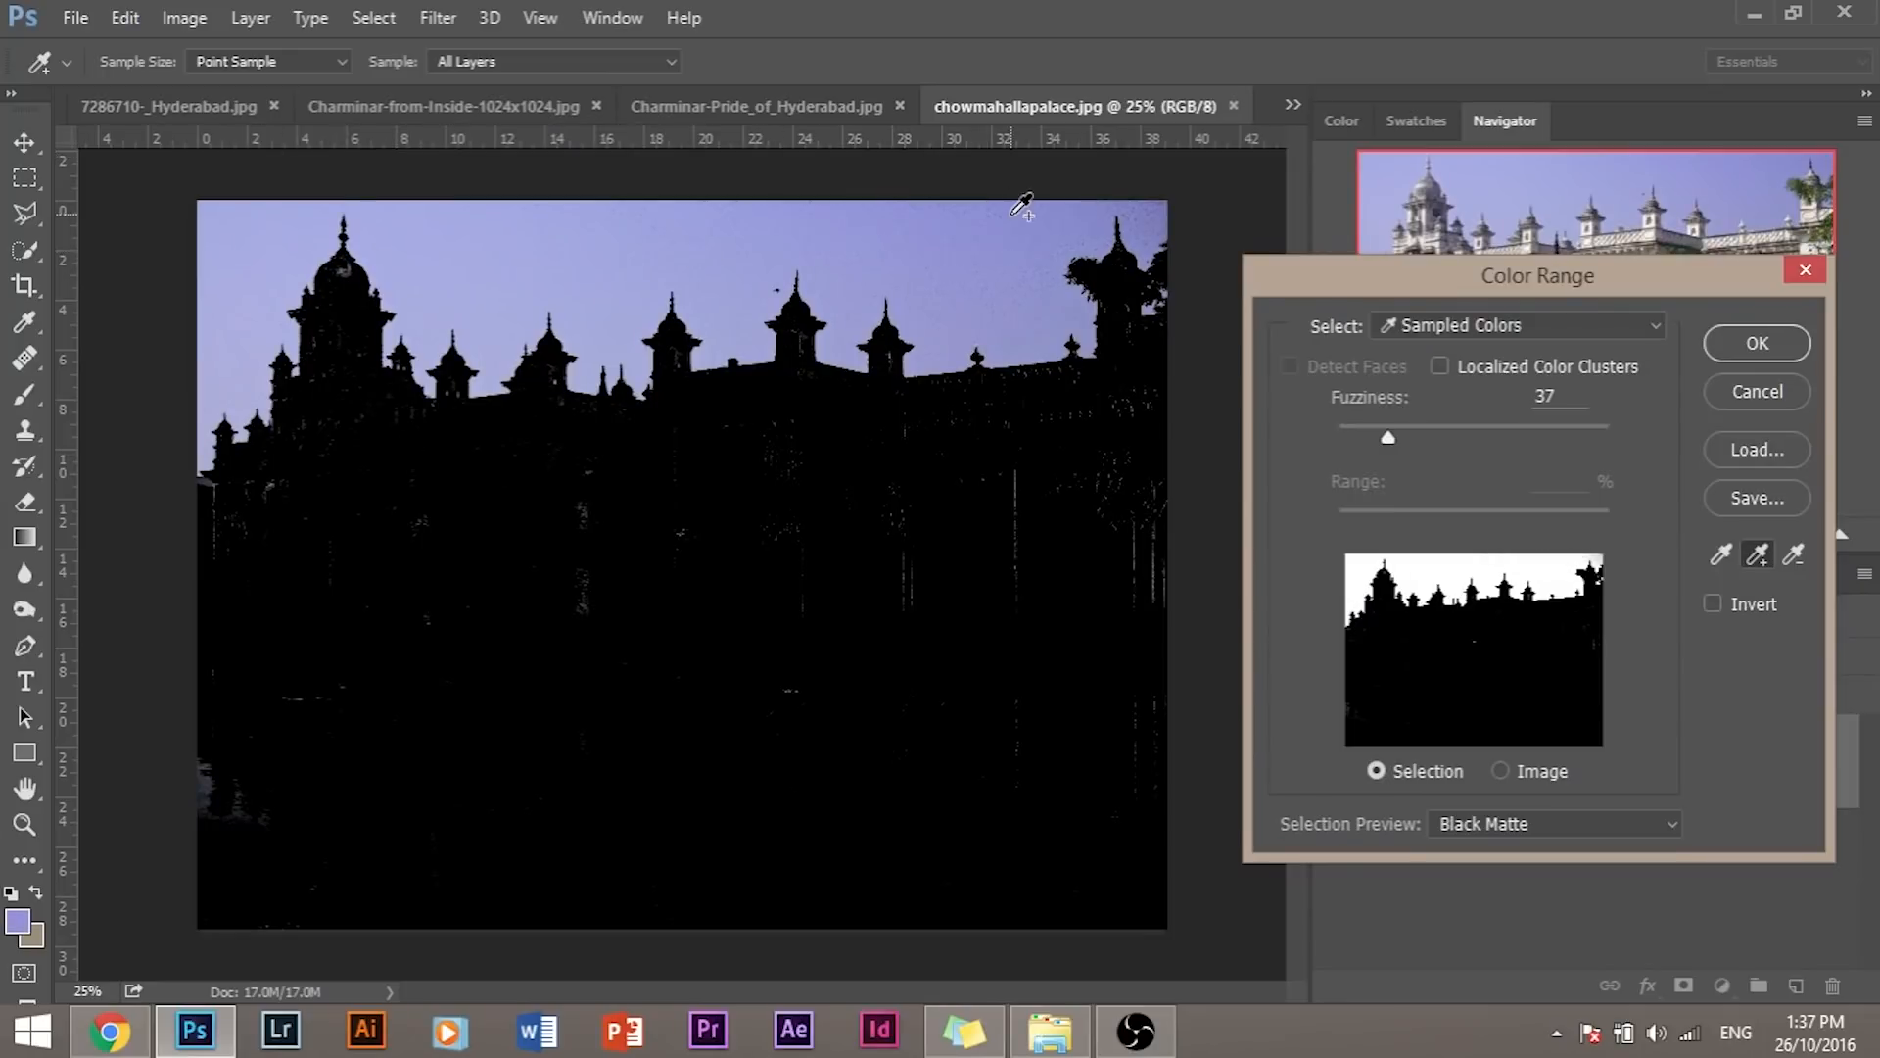
left_click(963, 223)
Step: Compare the sky's selection preview at Color Range fuzziness values of 34, 92, 0 and 32
mouse_move(1389, 437)
left_mouse_down()
mouse_move(1437, 437)
mouse_move(1365, 448)
mouse_move(1385, 444)
left_mouse_up()
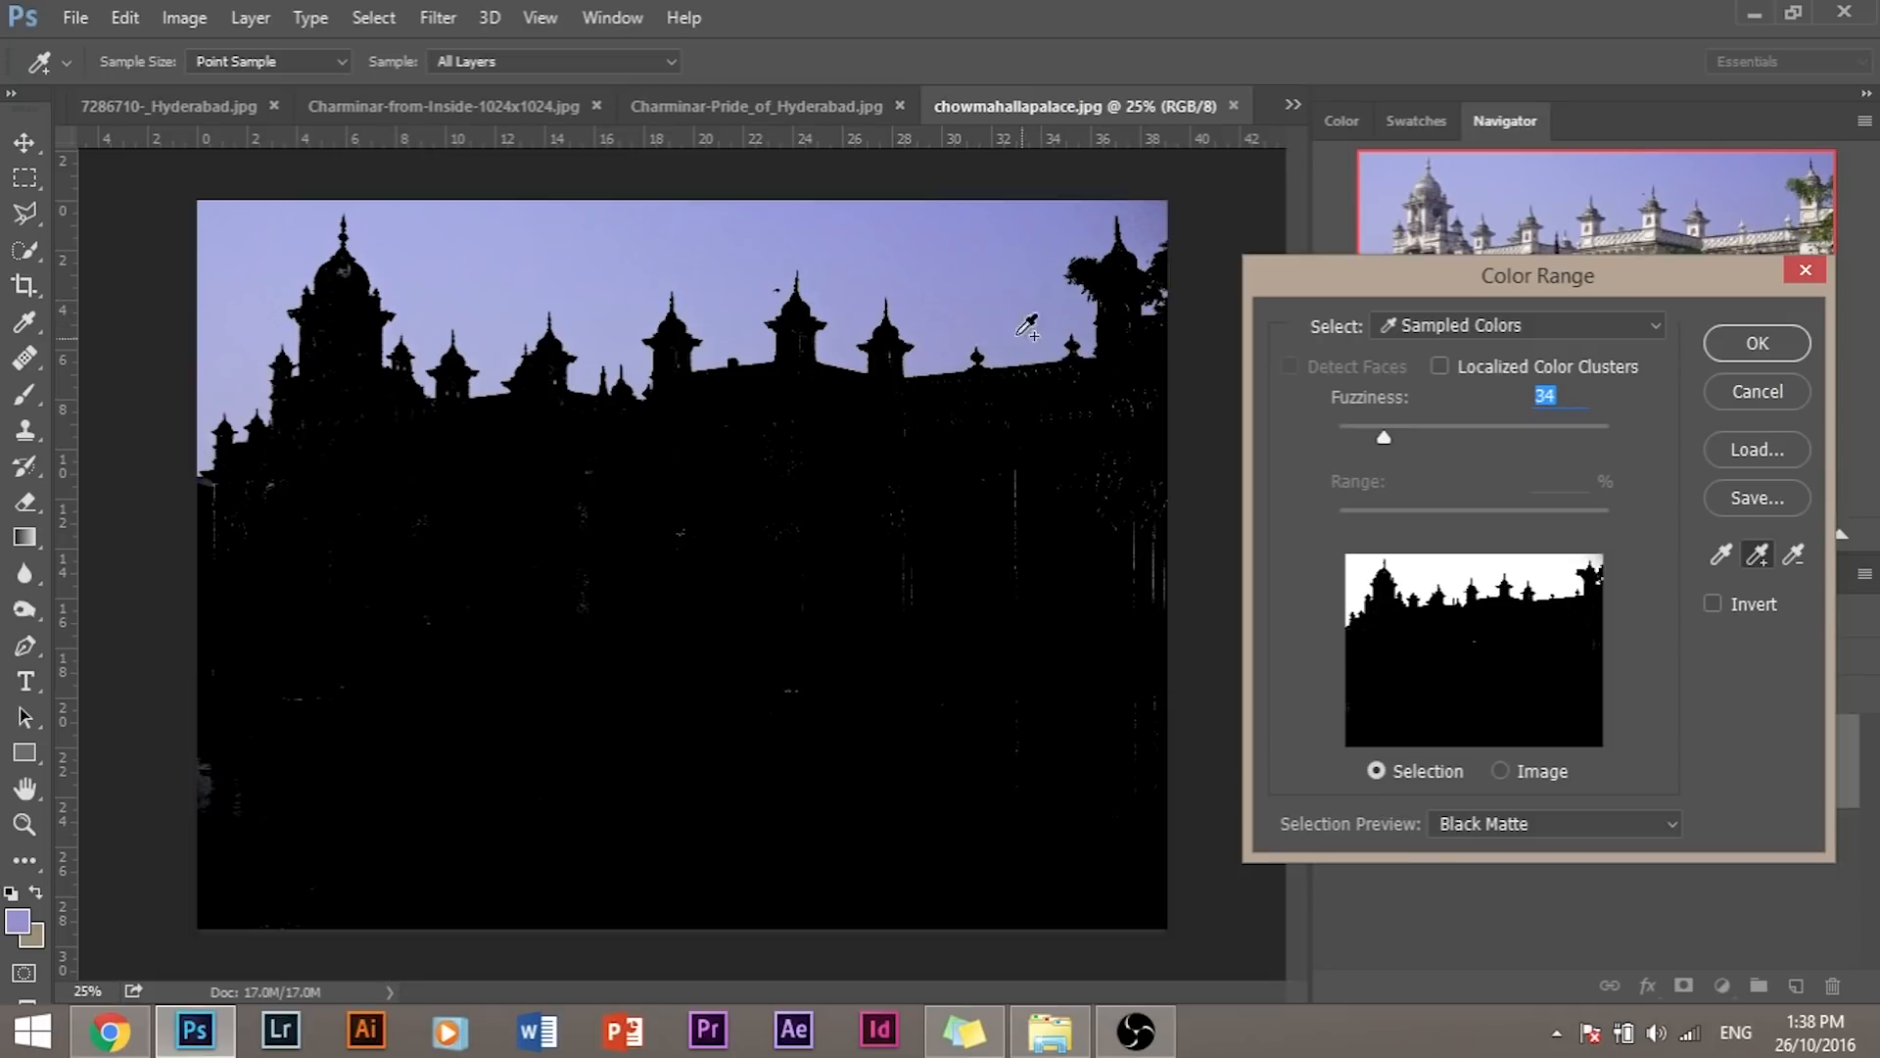
left_click_drag(1383, 433, 1449, 437)
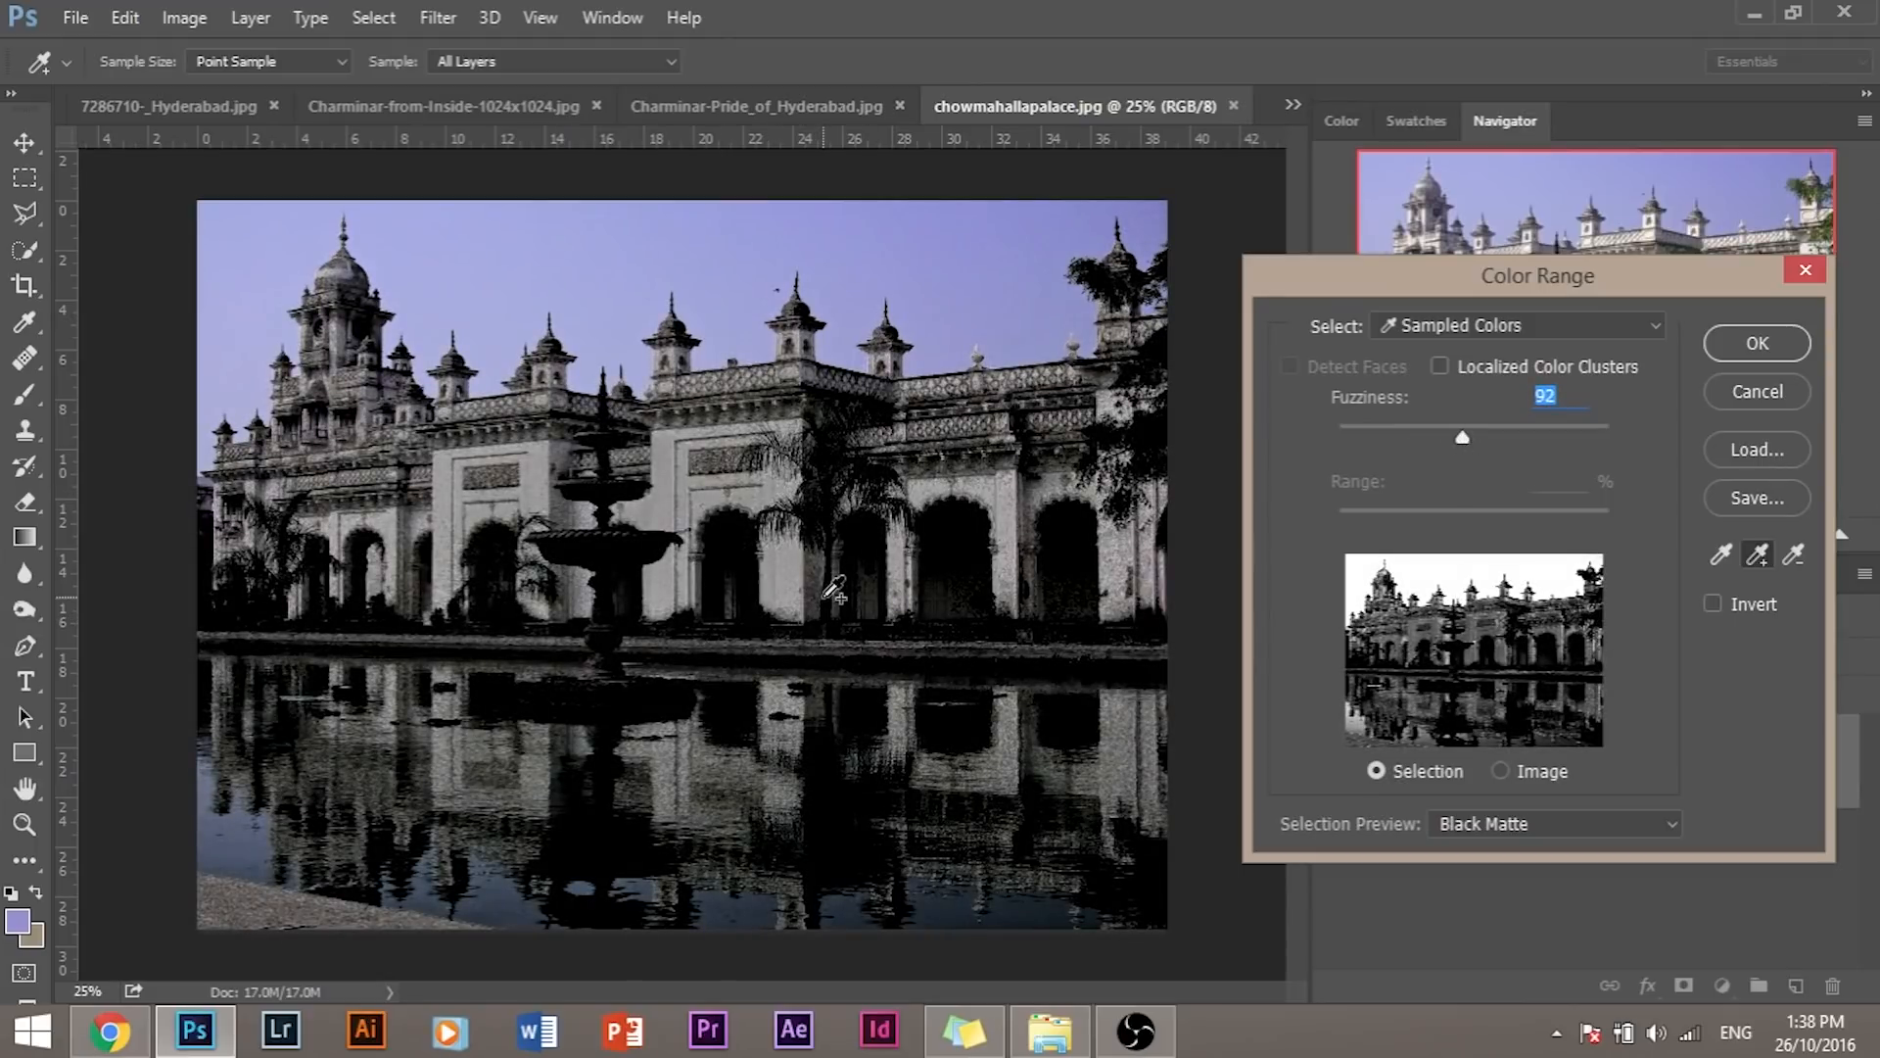
left_click_drag(1459, 438, 1255, 444)
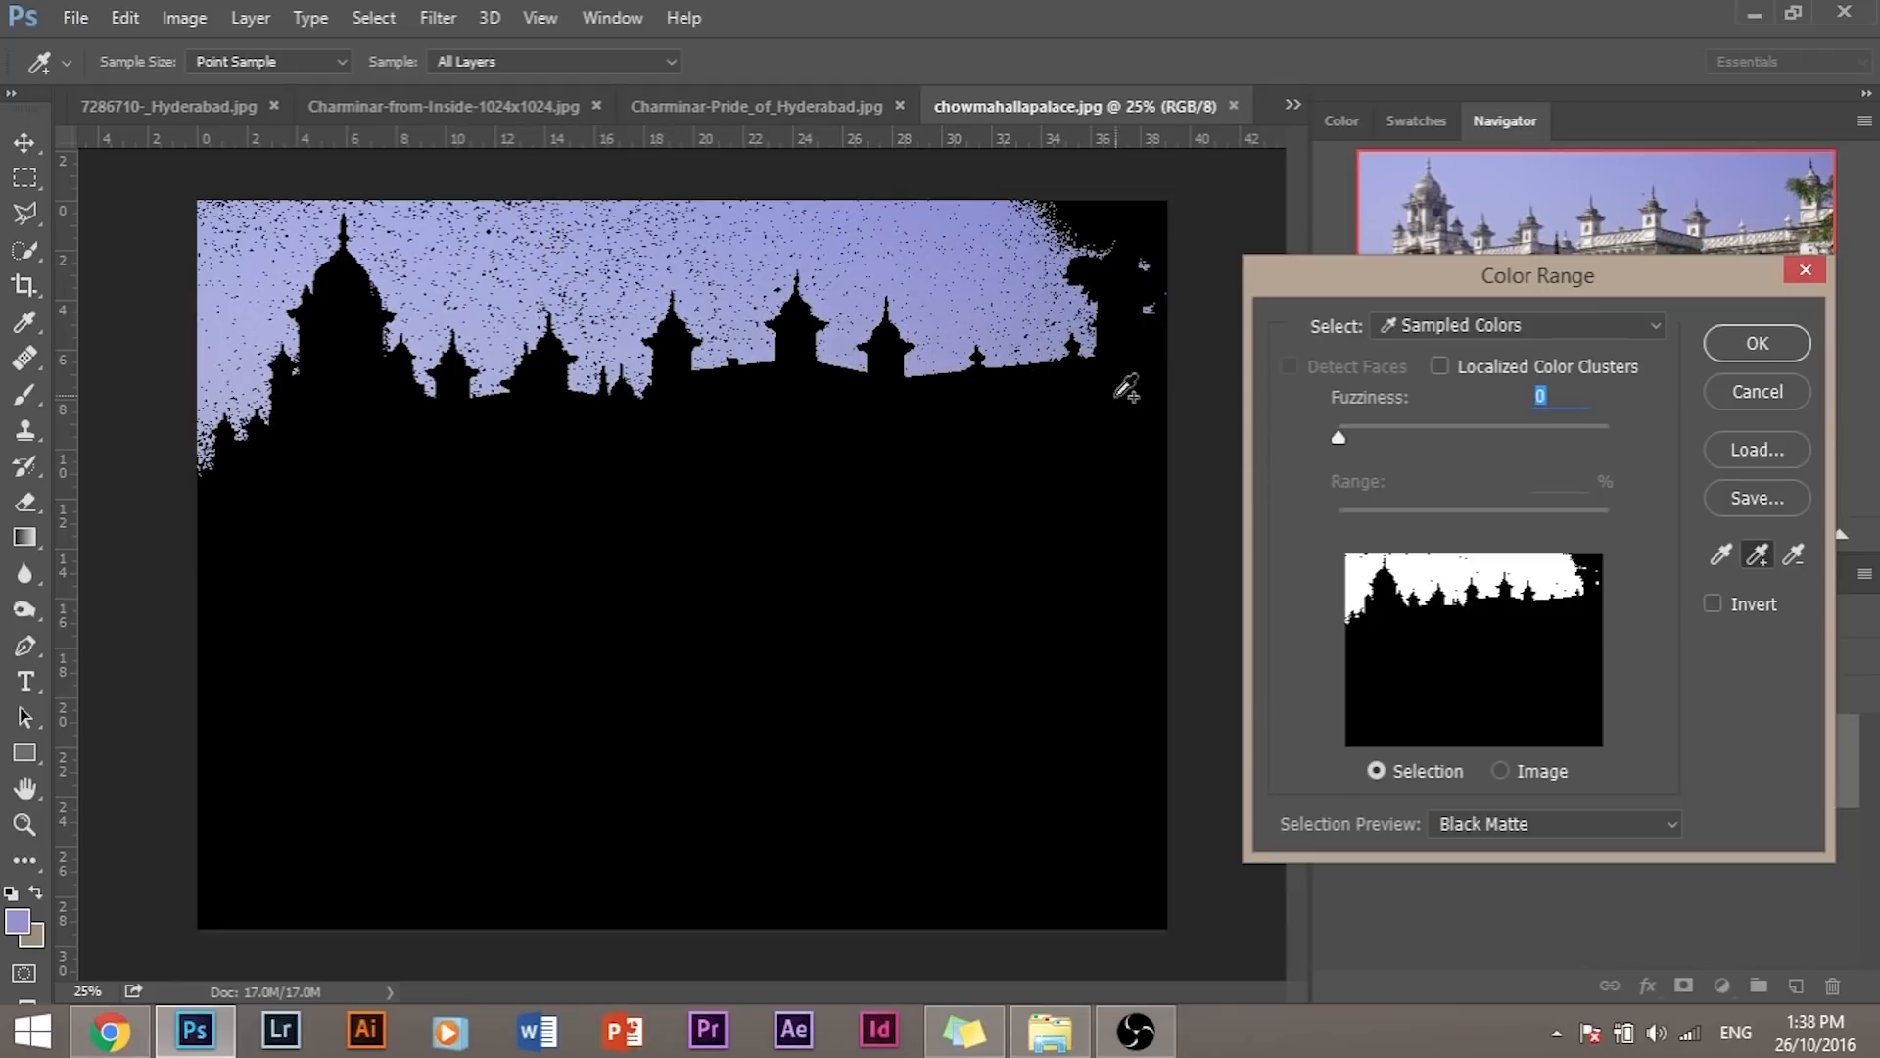
left_click_drag(1338, 437, 1381, 435)
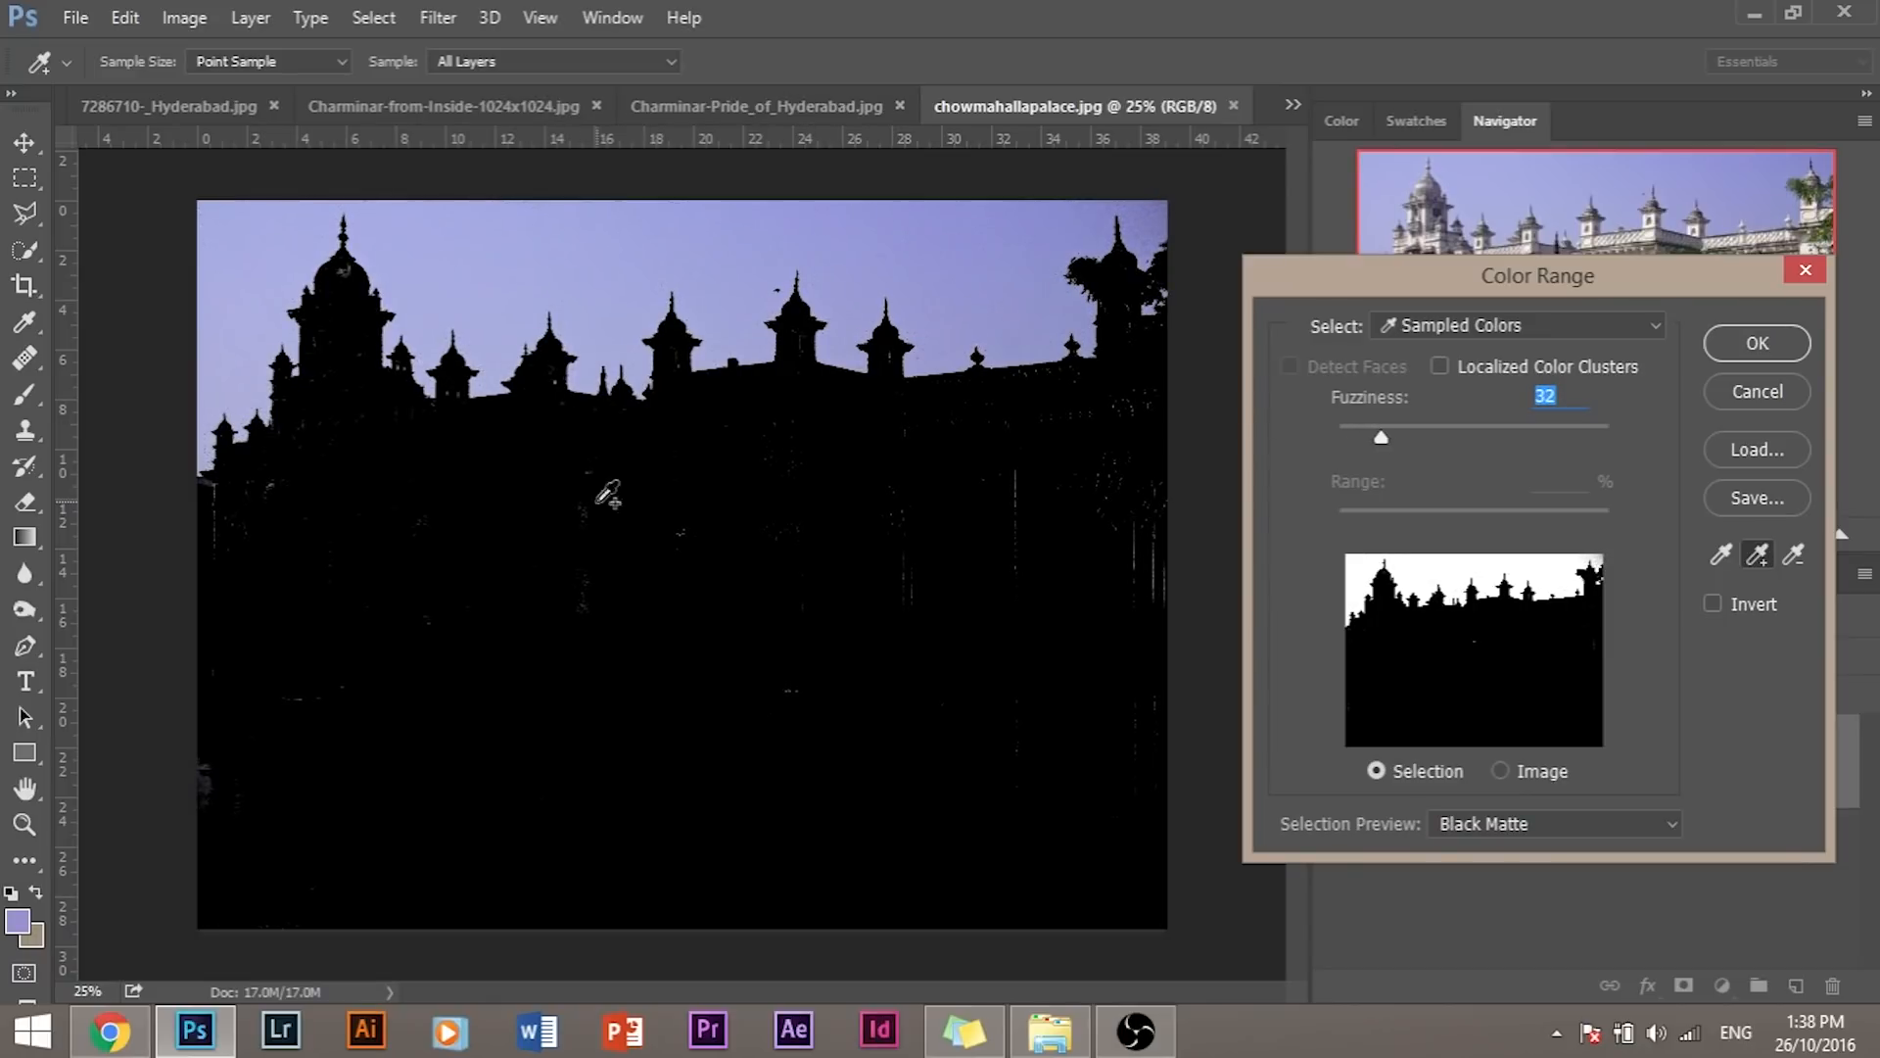
Step: Create the sky selection with a Color Range fuzziness of 24 and add a layer mask to the palace photo from it
left_click_drag(1380, 437, 1372, 443)
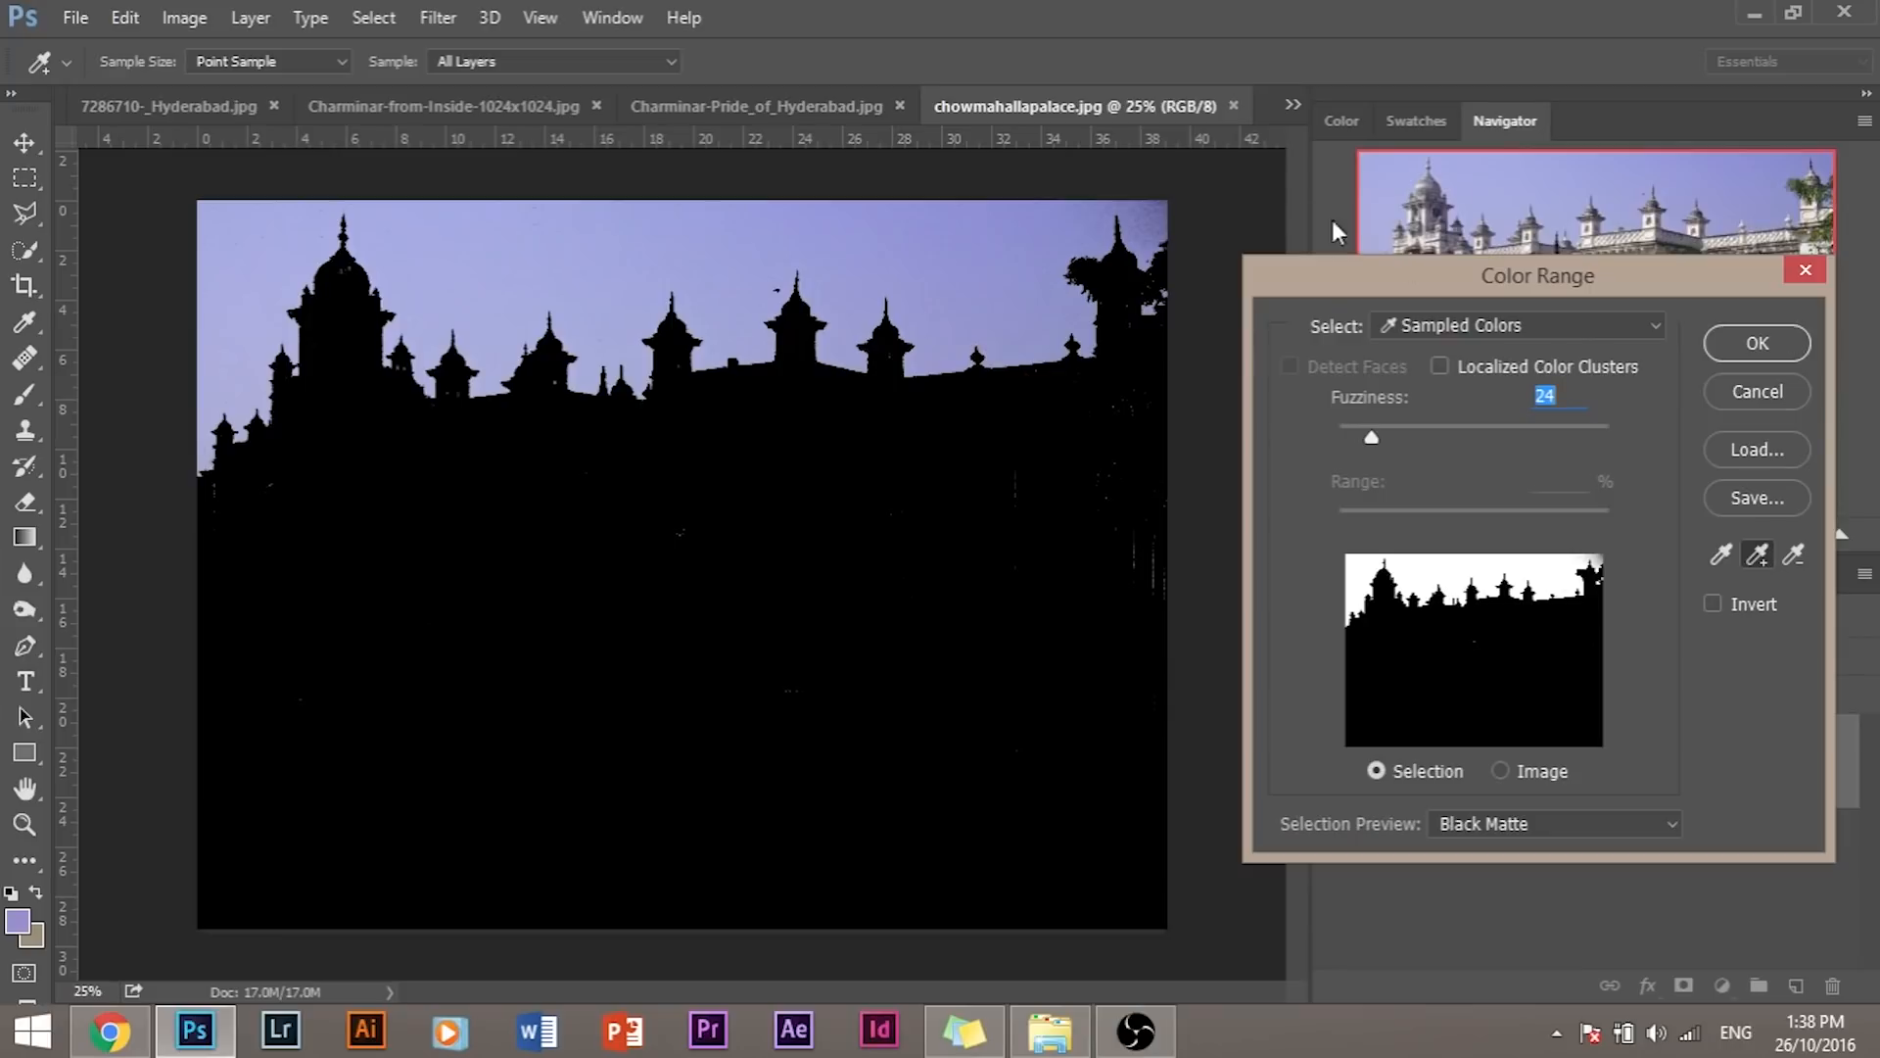
left_click(1758, 345)
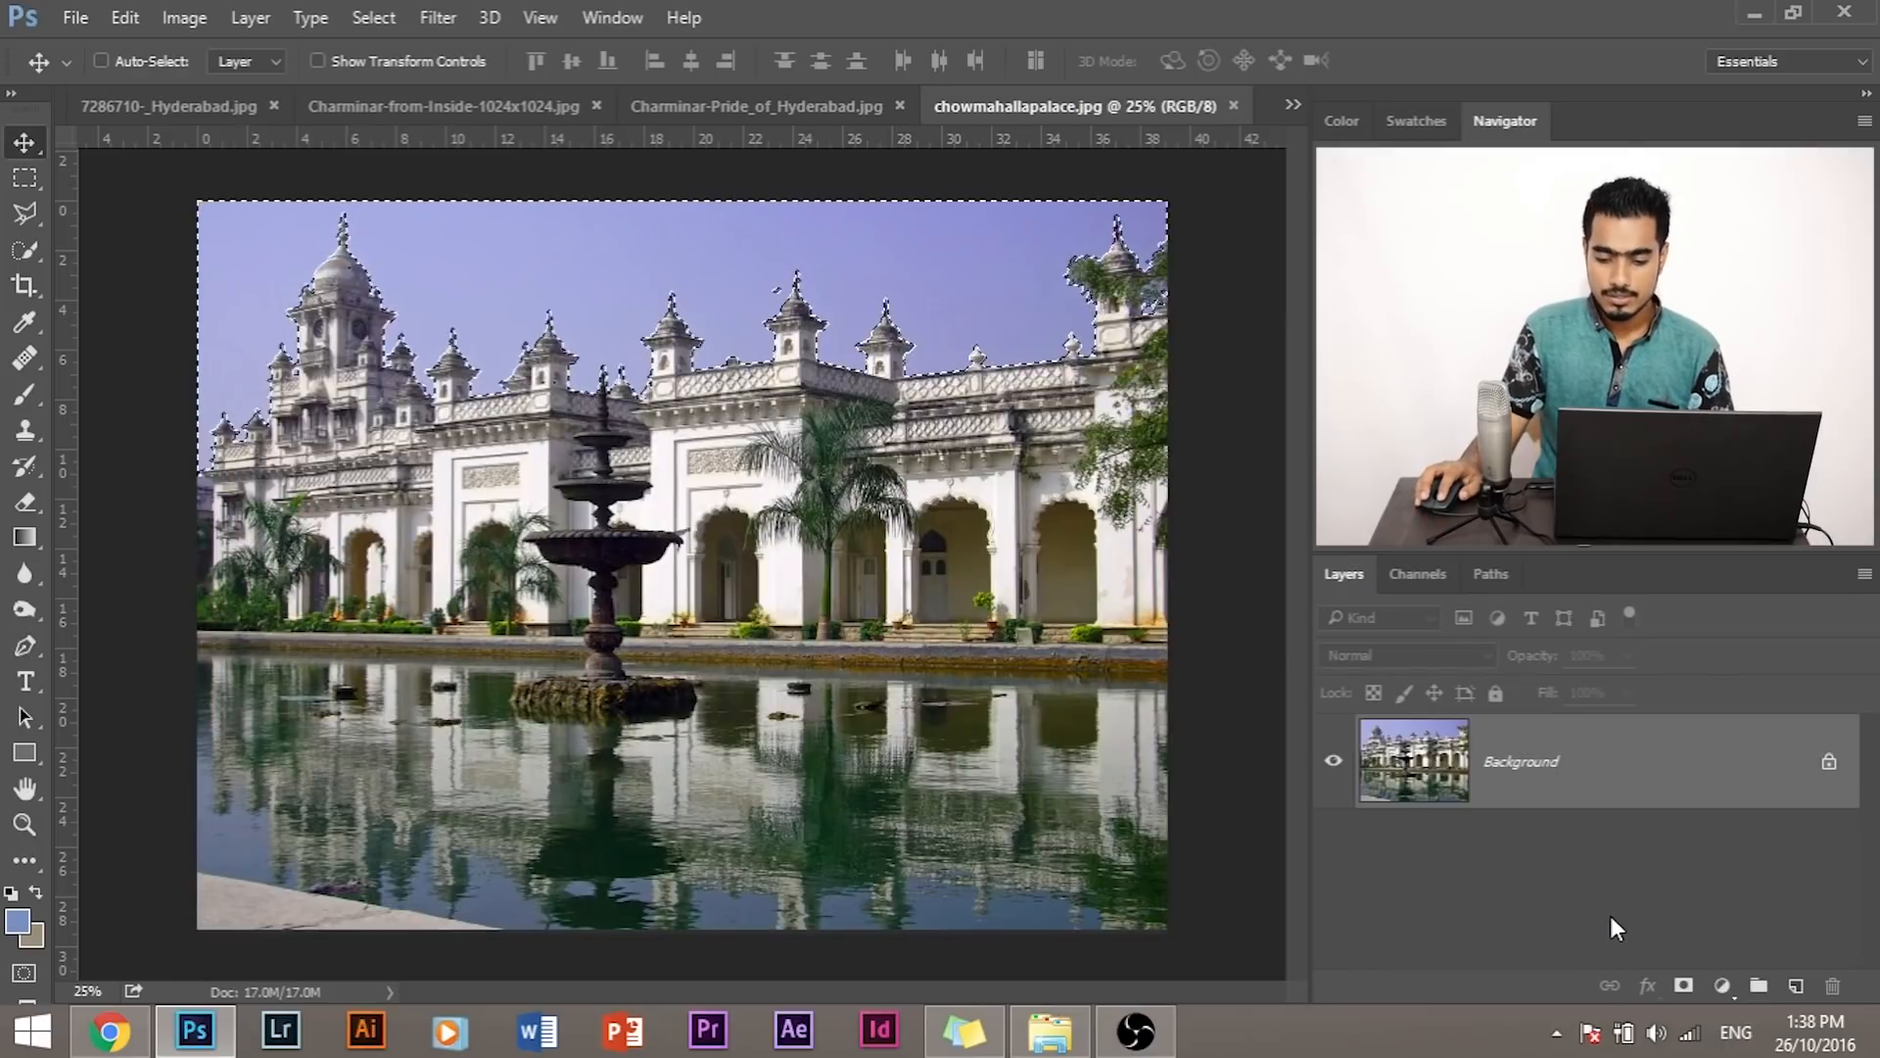
left_click(1683, 985)
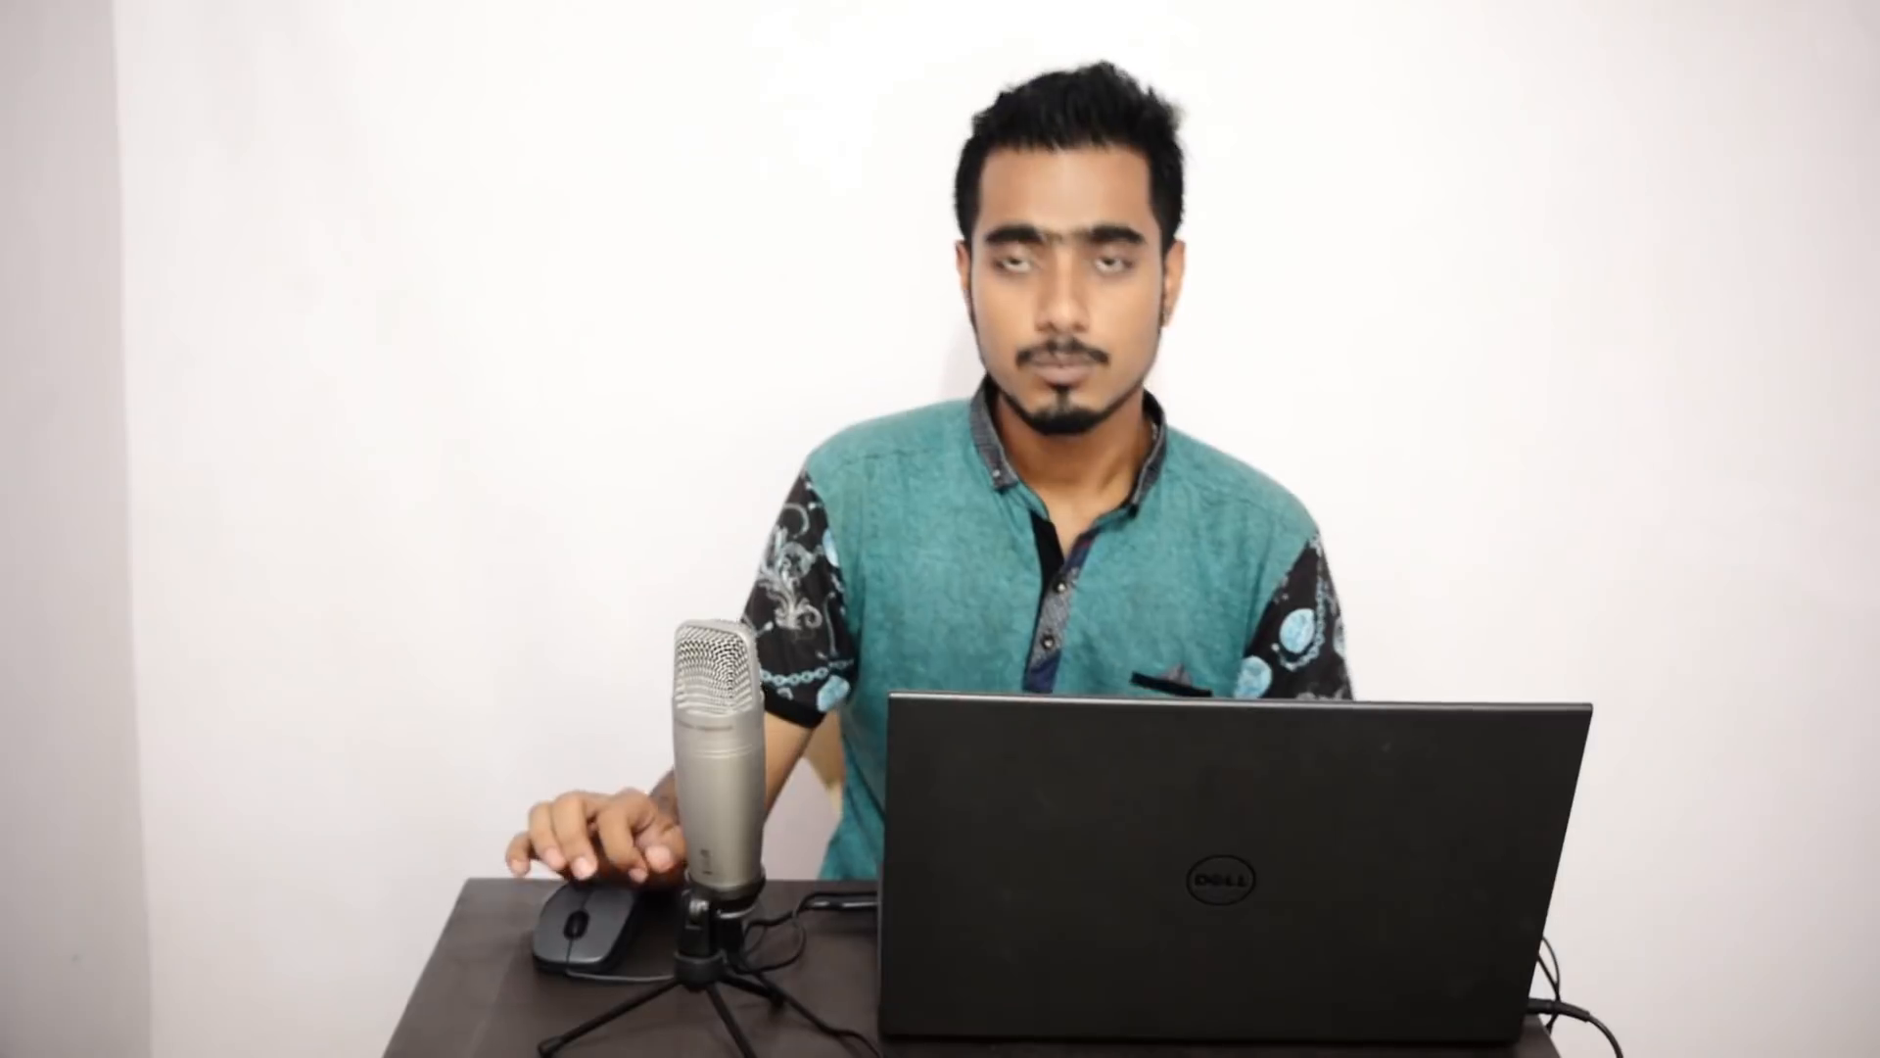
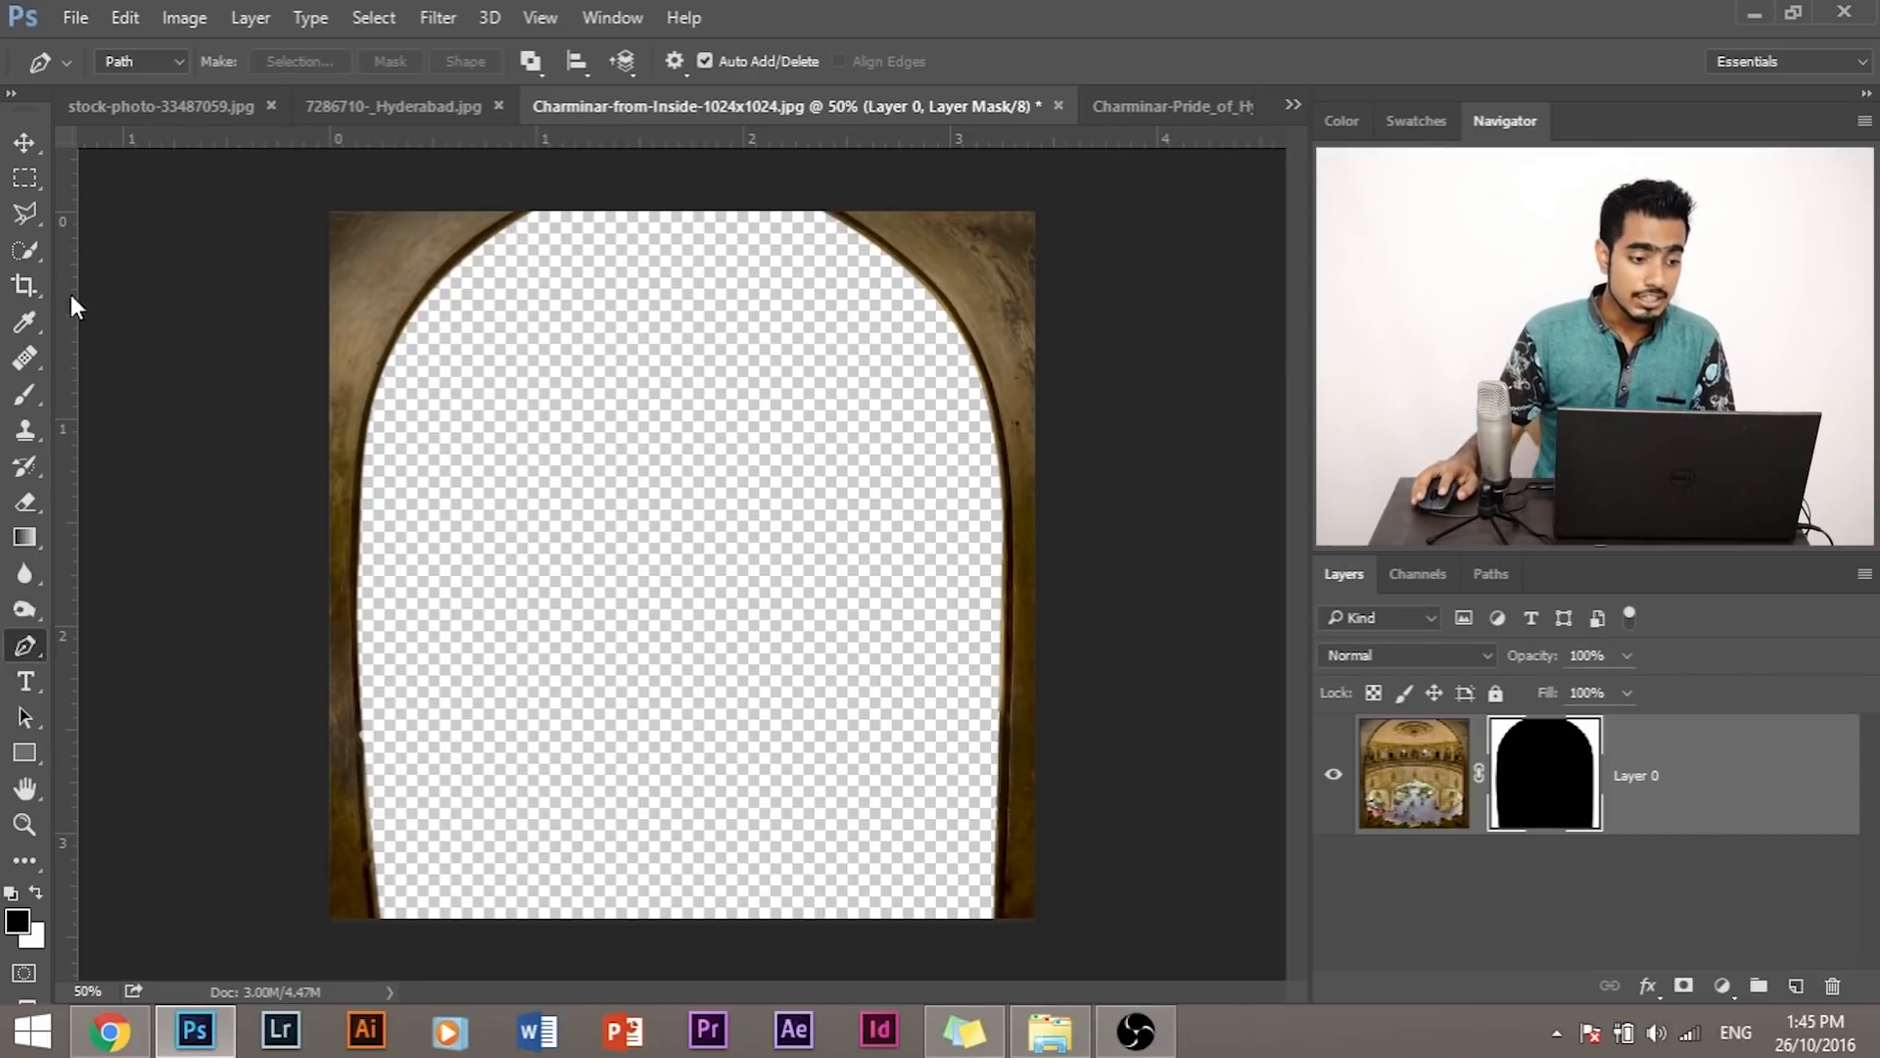
Step: Choose the Polygonal Lasso tool and examine the masked arch's inner edge up close in Charminar-from-Inside-1024x1024.jpg
left_click(30, 212)
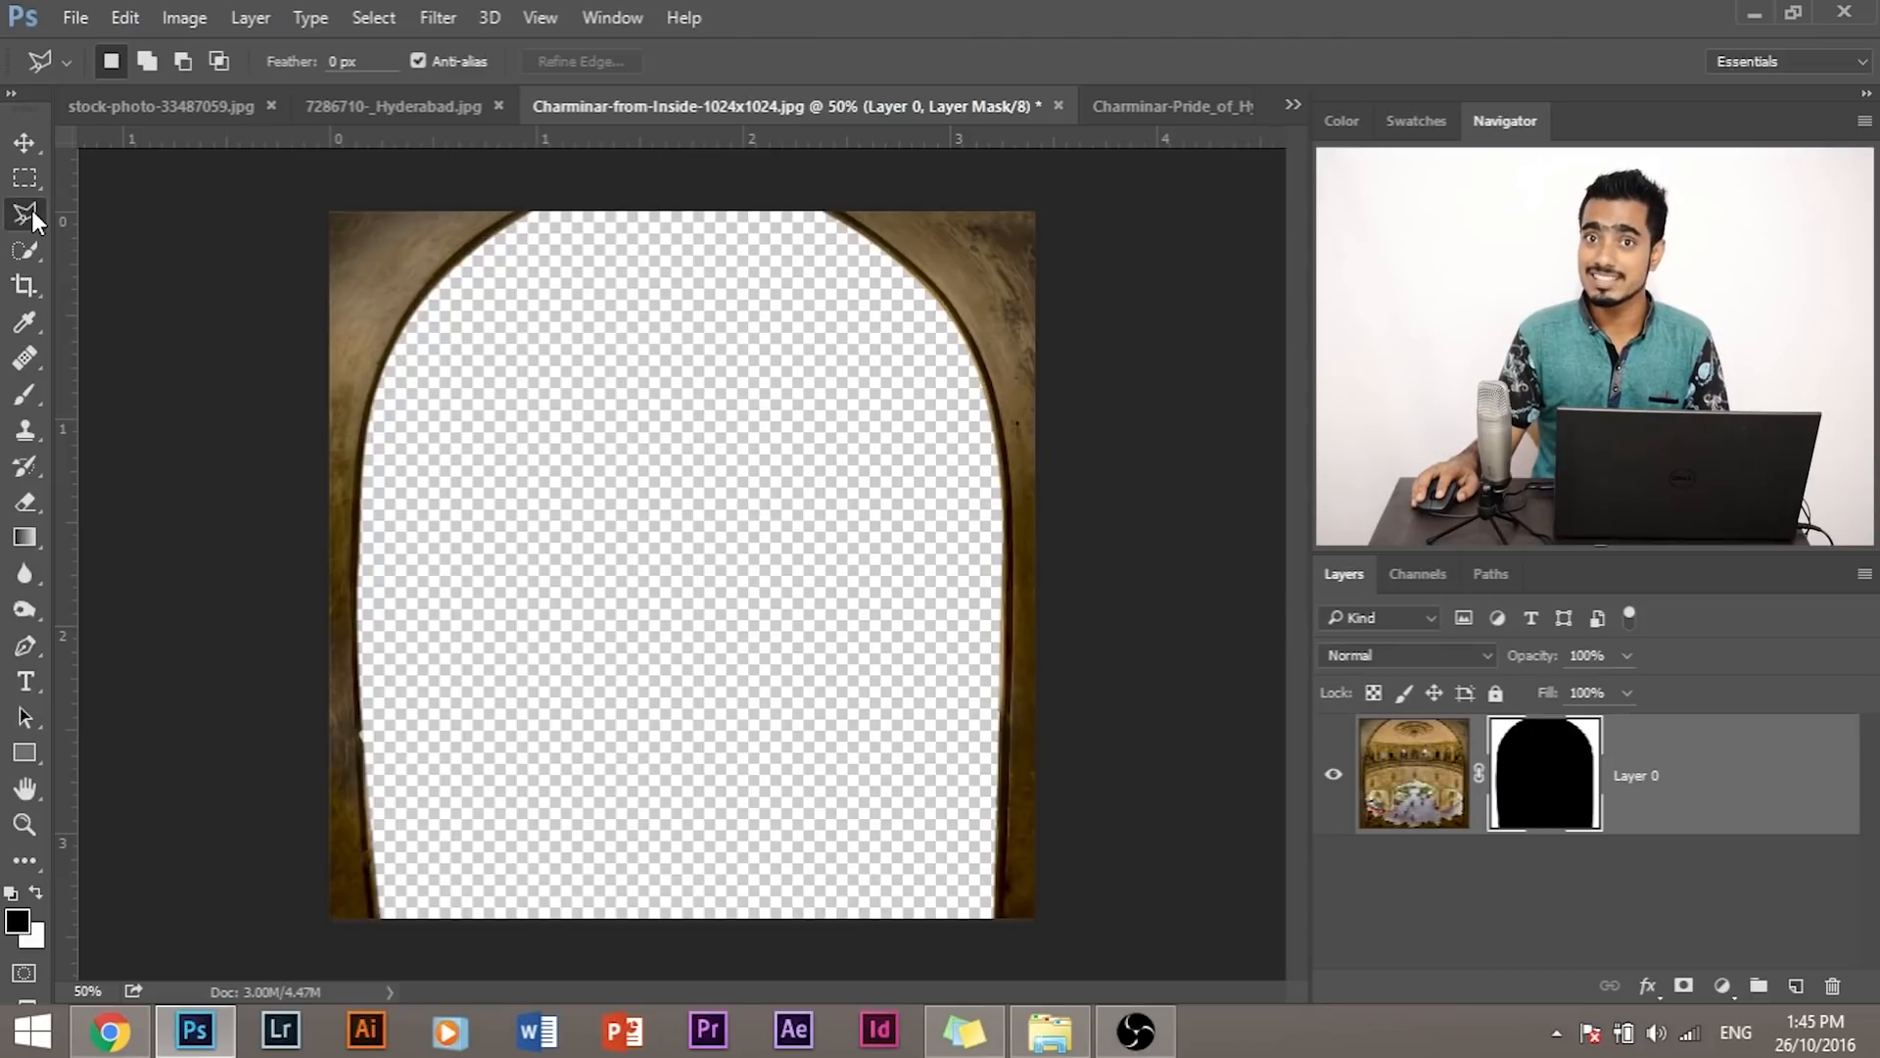
right_click(32, 209)
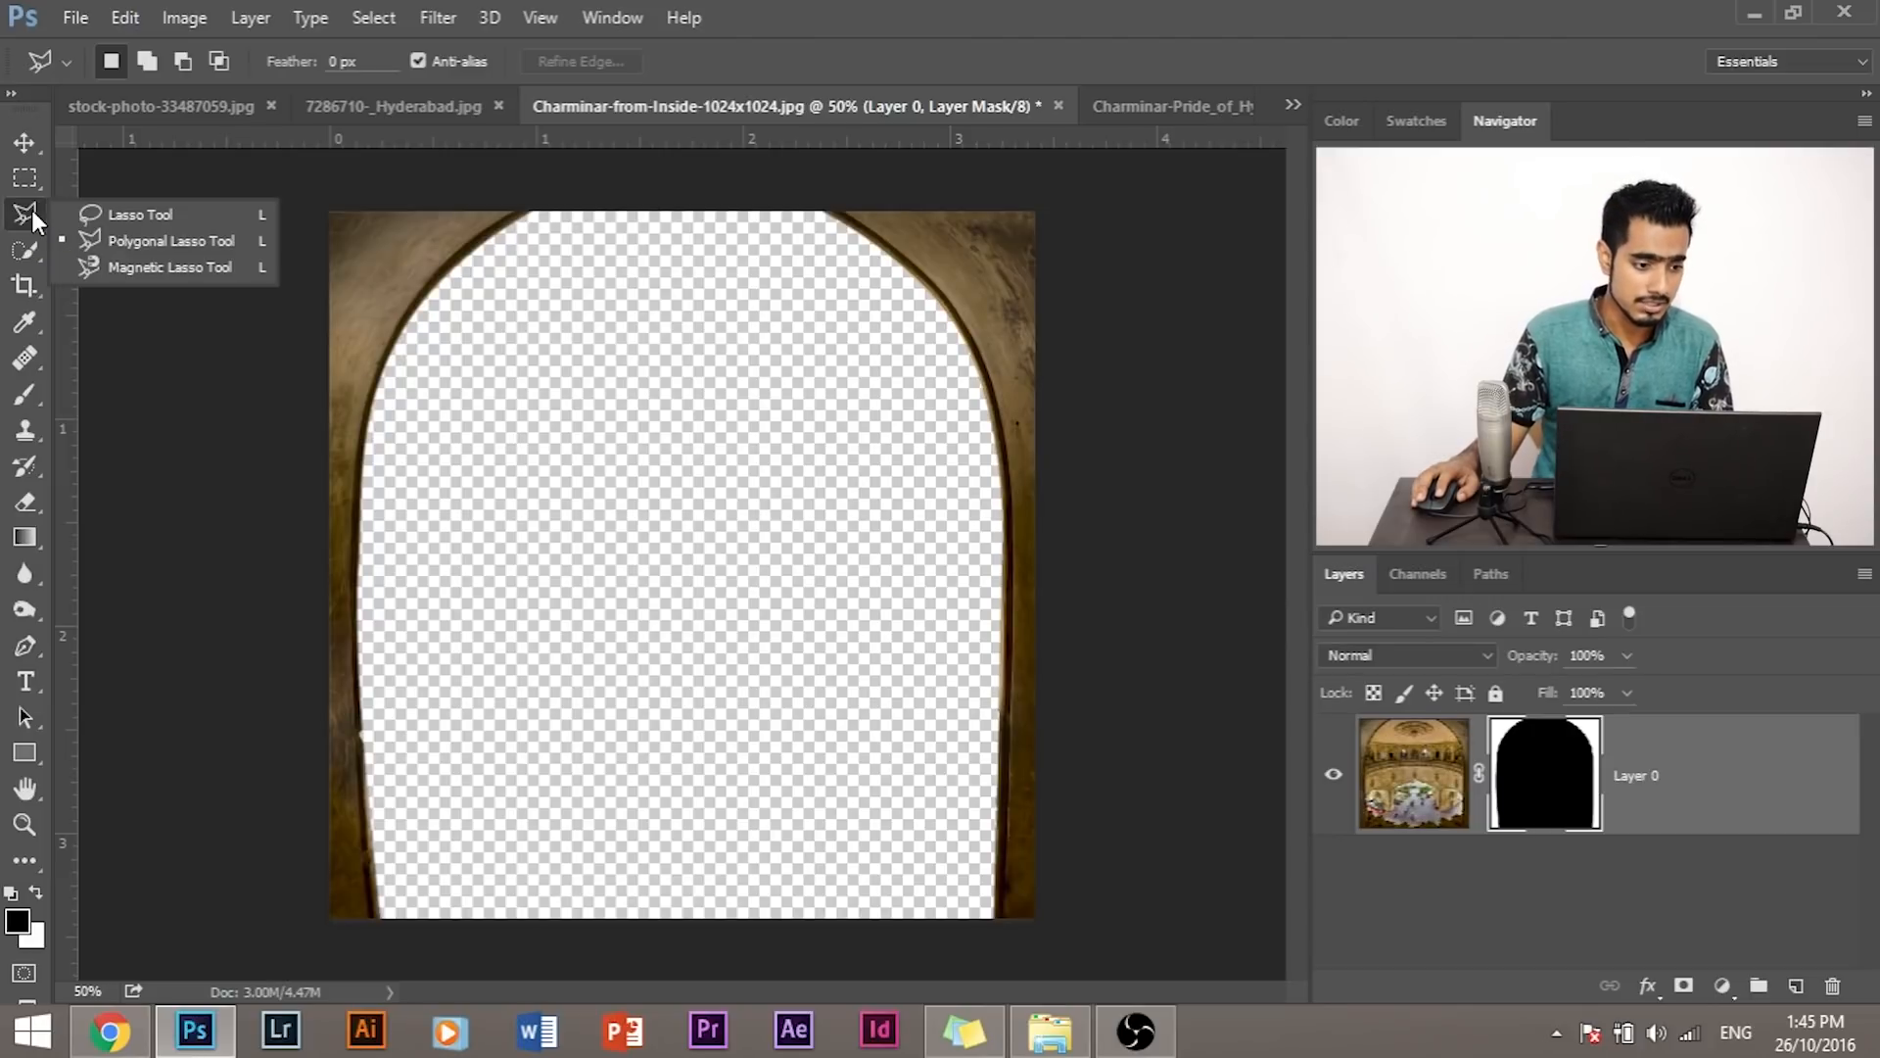
left_click(138, 239)
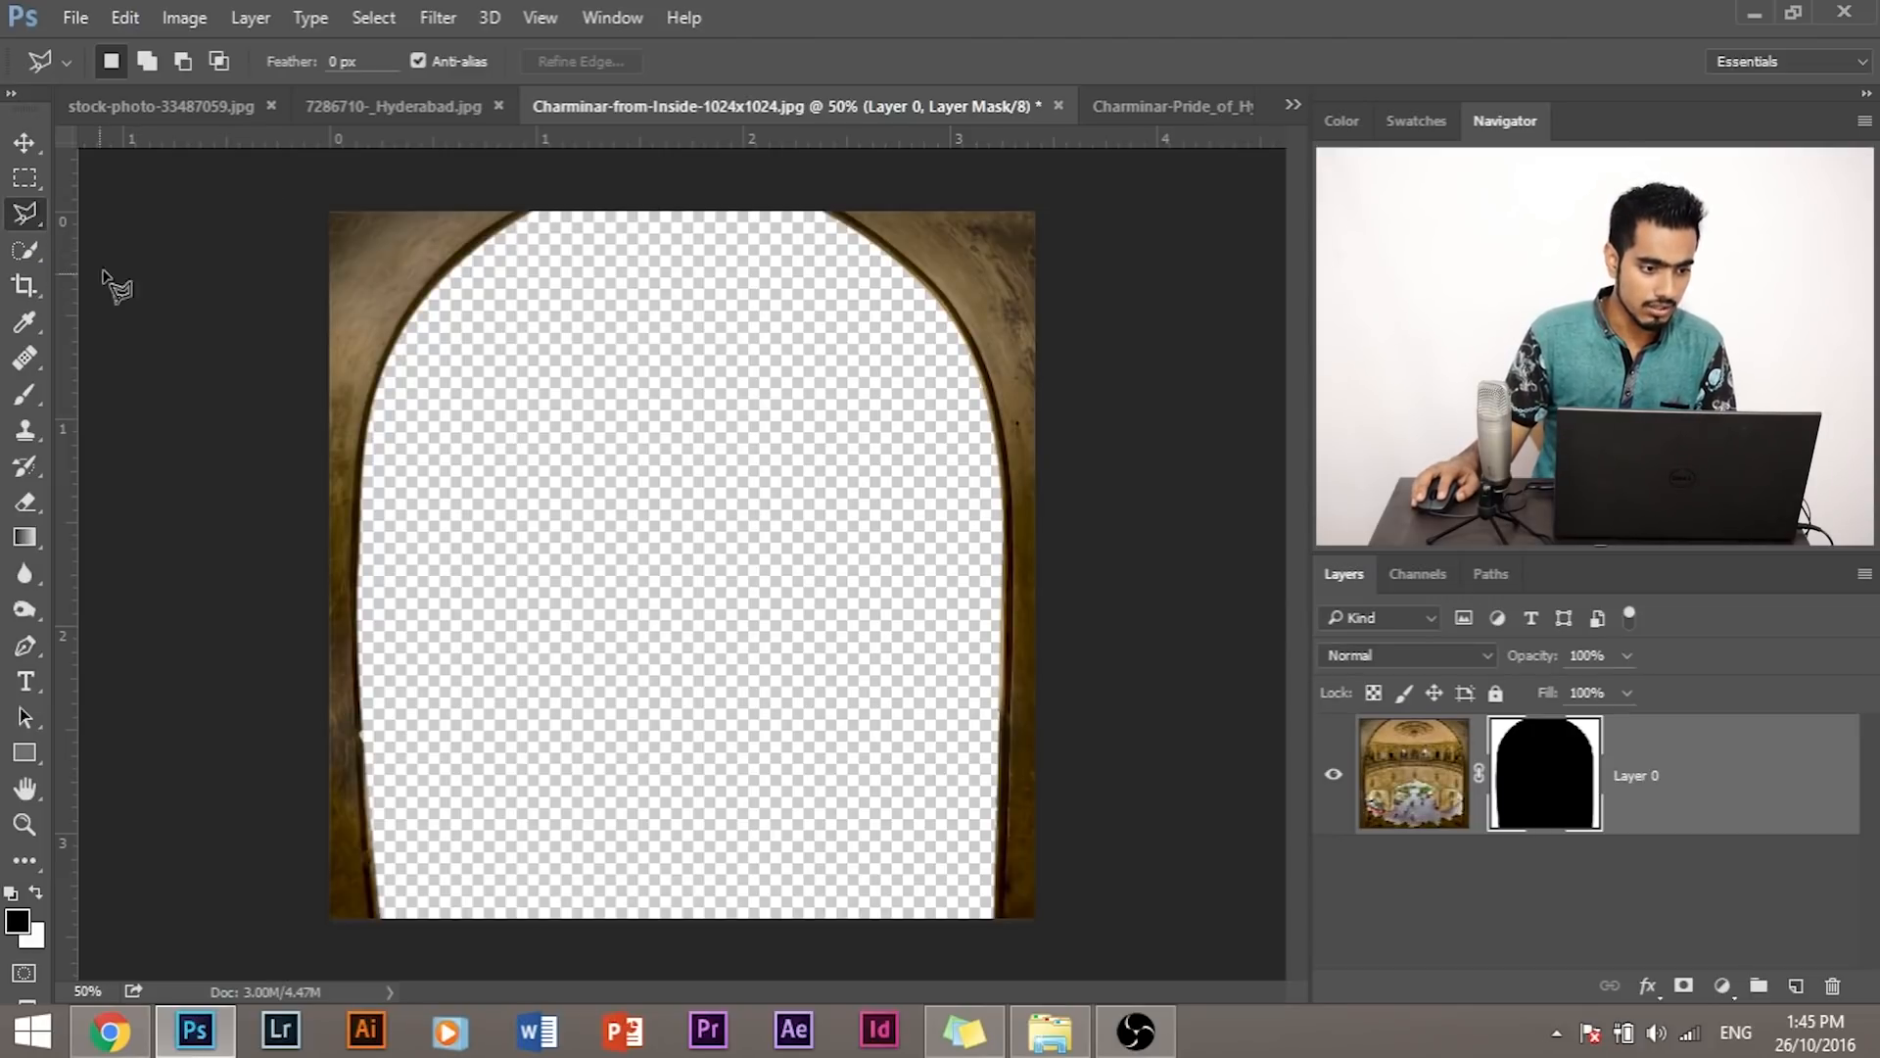
left_click(25, 650)
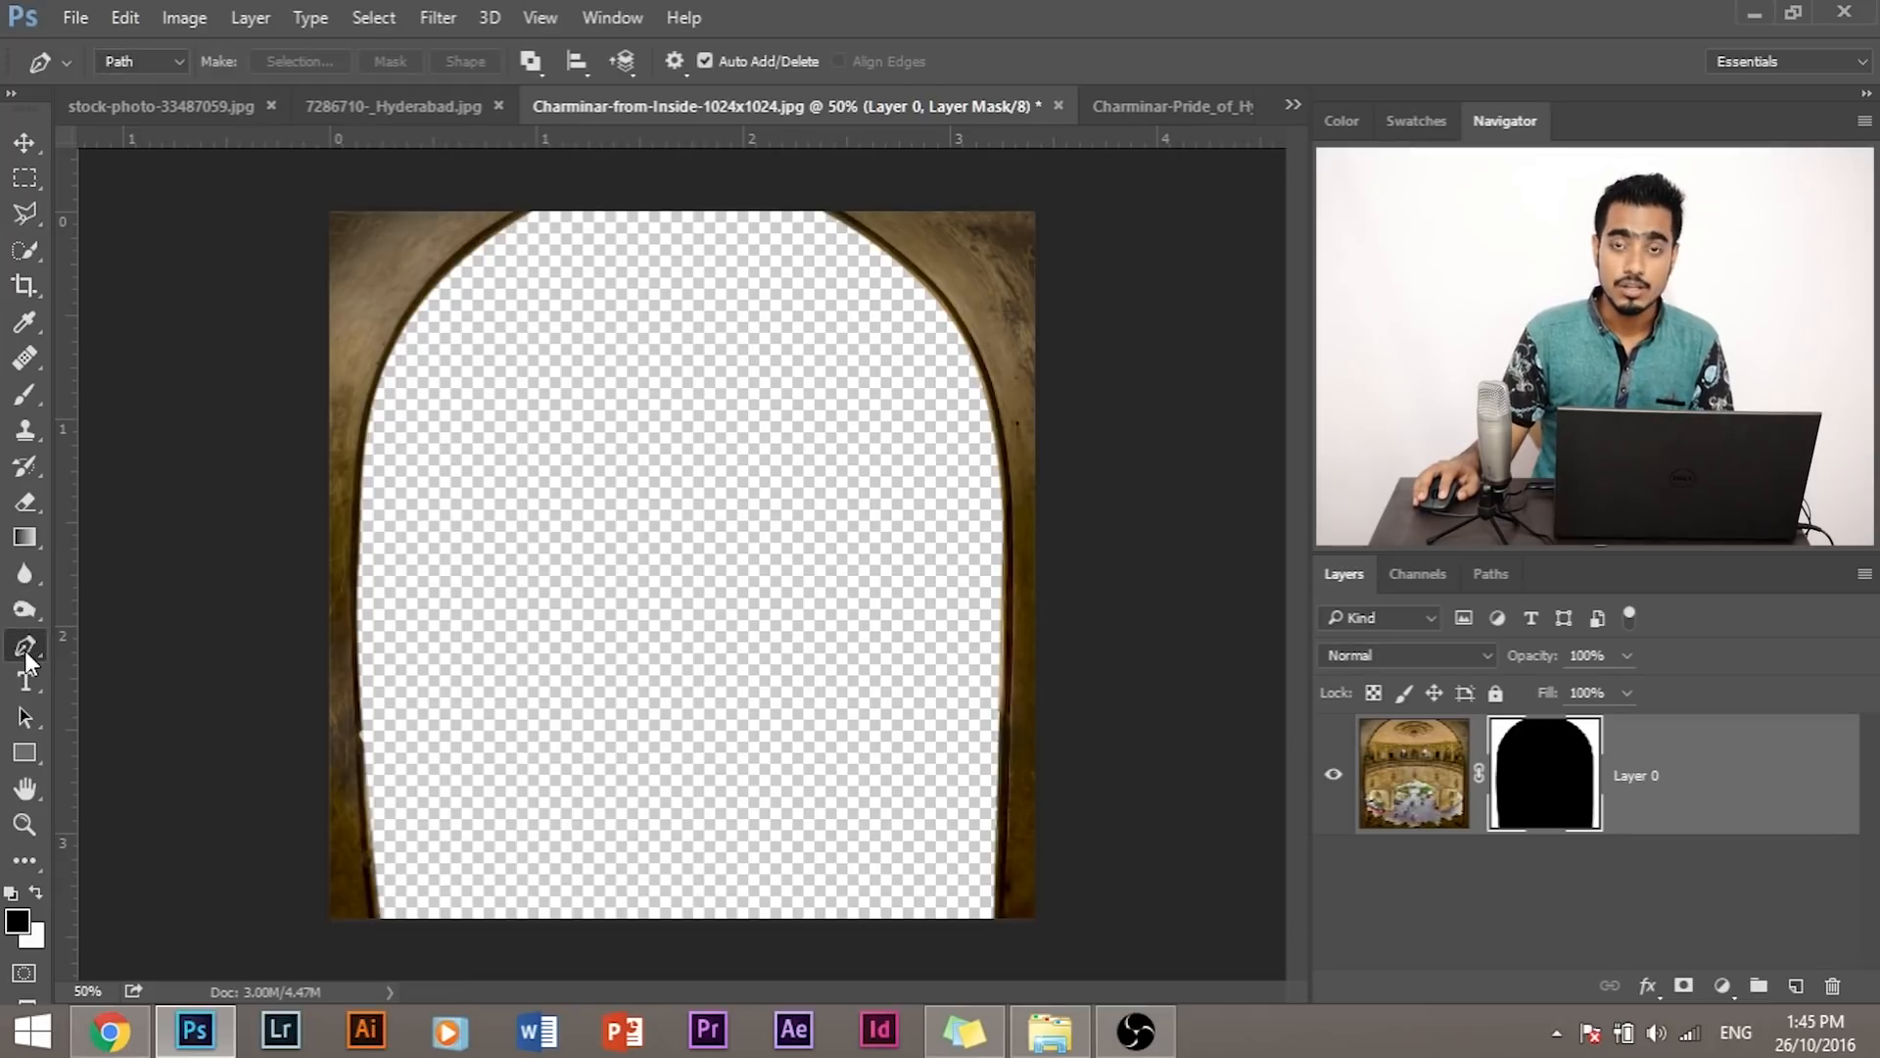
left_click(25, 213)
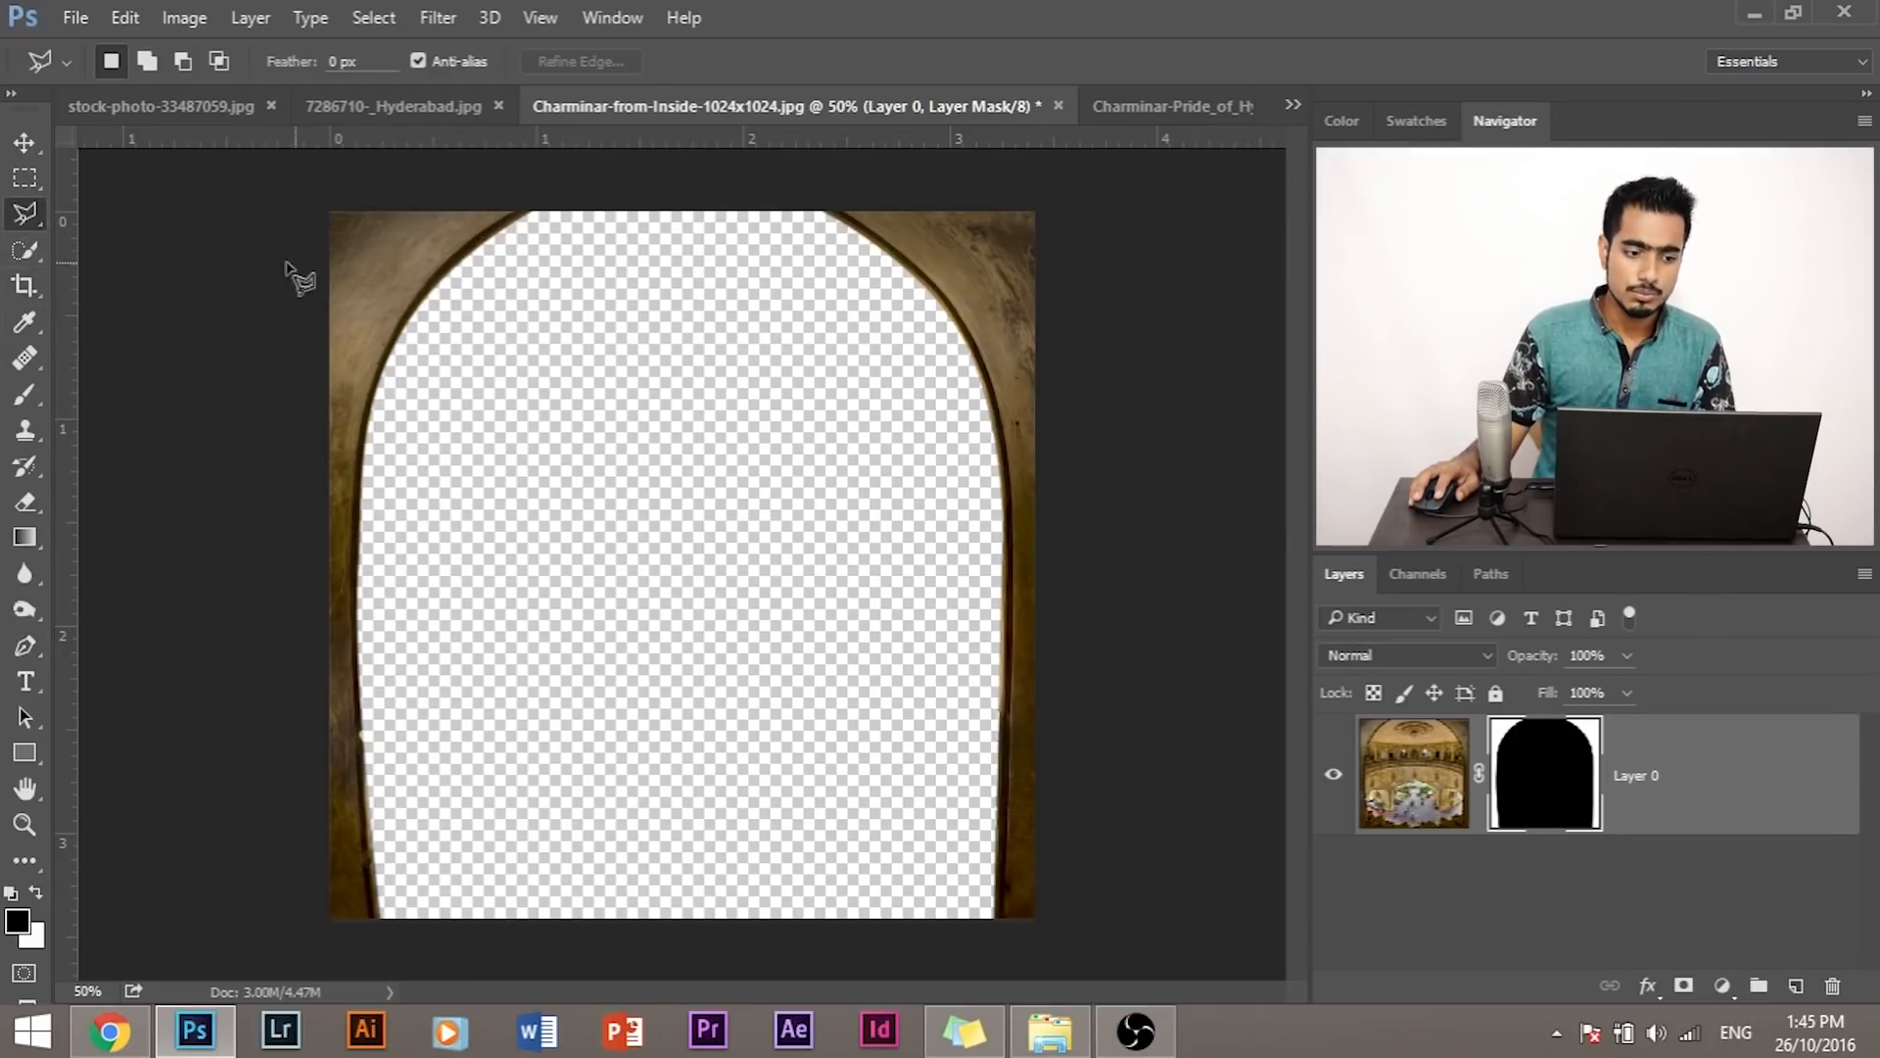
key("ctrl+plus")
key("ctrl+plus")
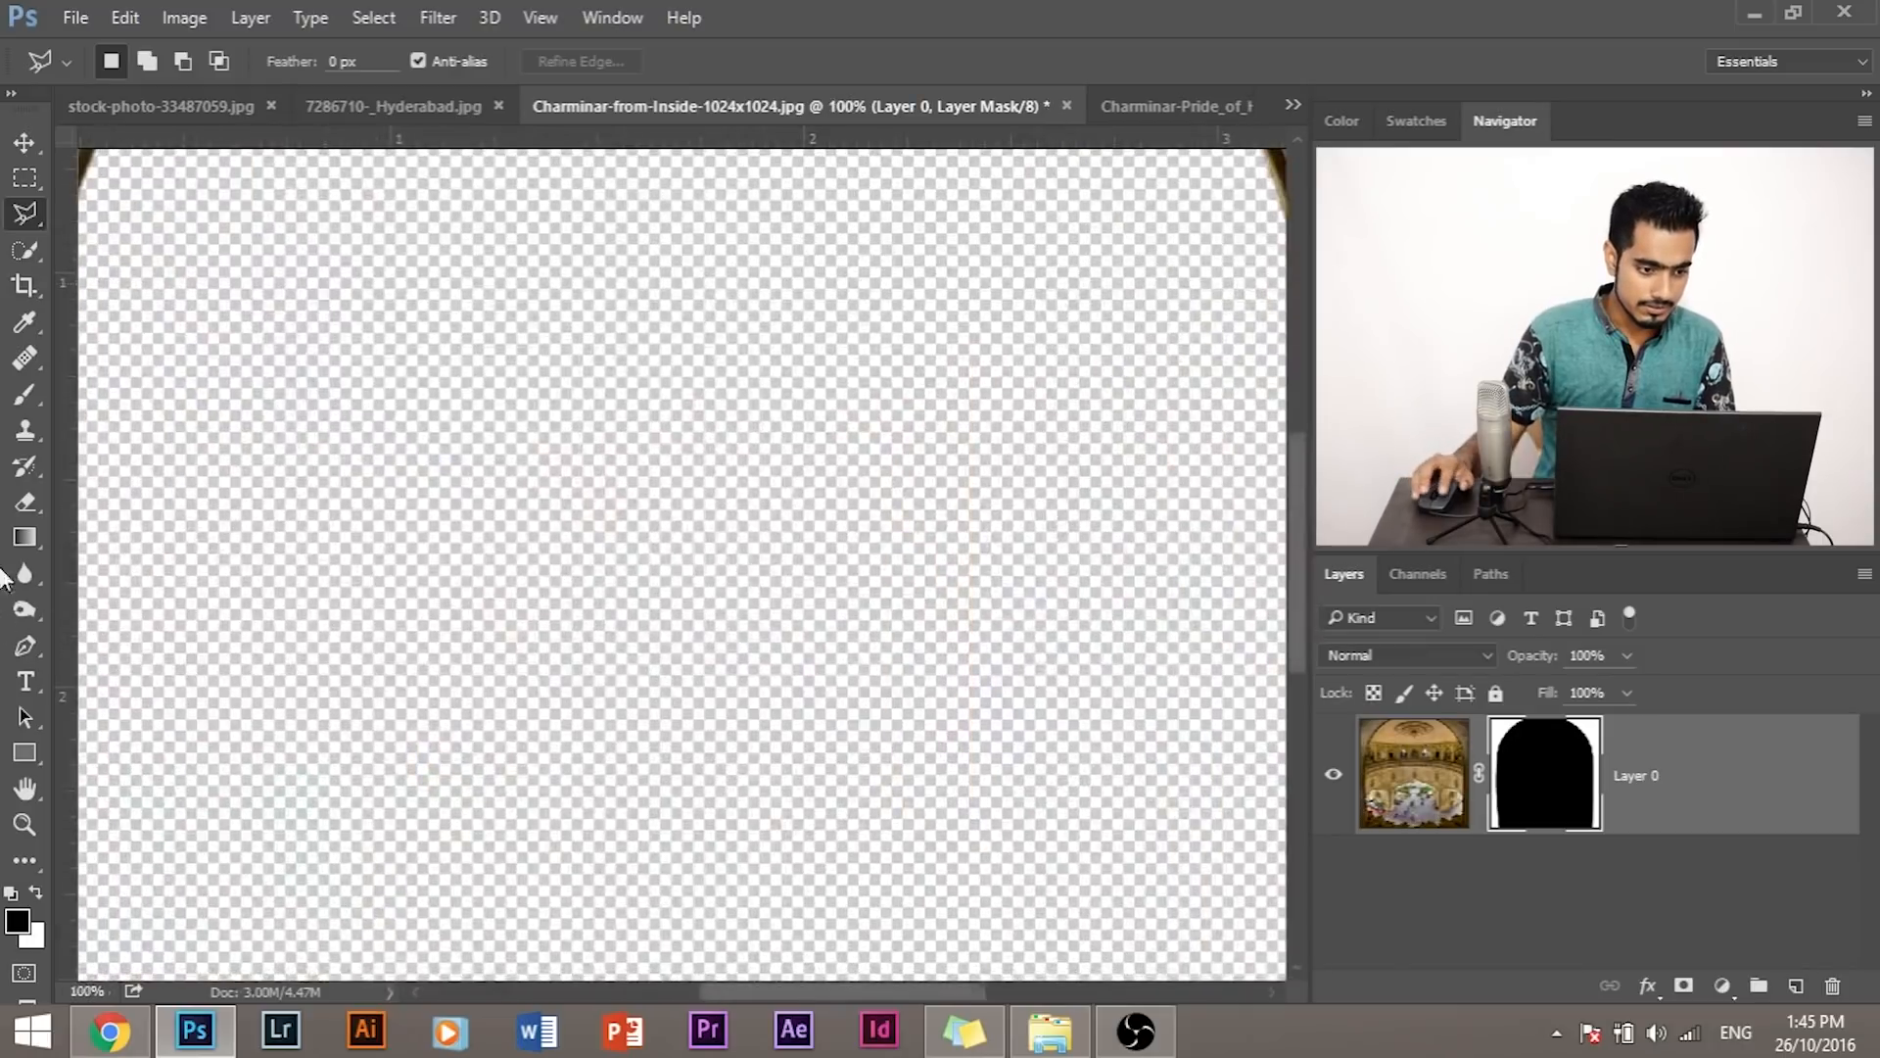
left_click_drag(437, 281, 671, 415)
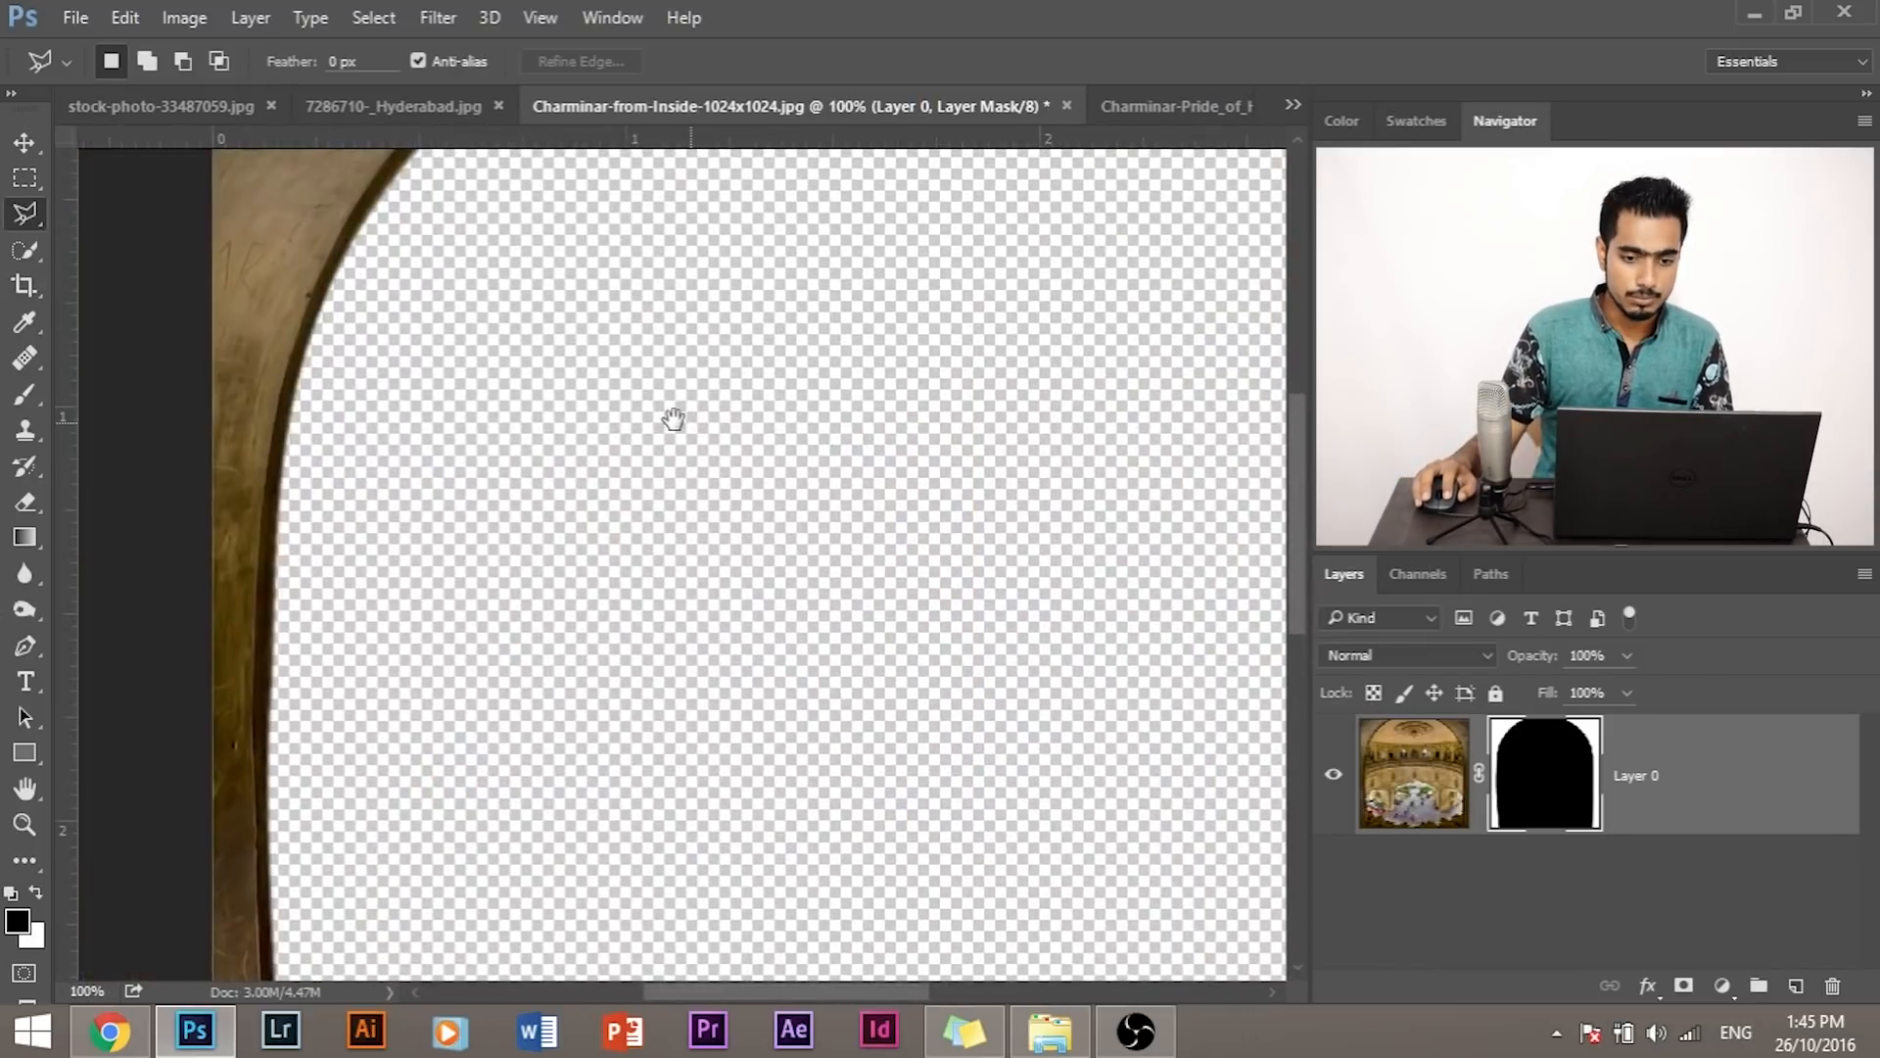
Step: Try masking 7286710-_Hyderabad.jpg with a small polygonal selection around the bird above the roof, and undo the mask and clear the selection
left_click(1200, 94)
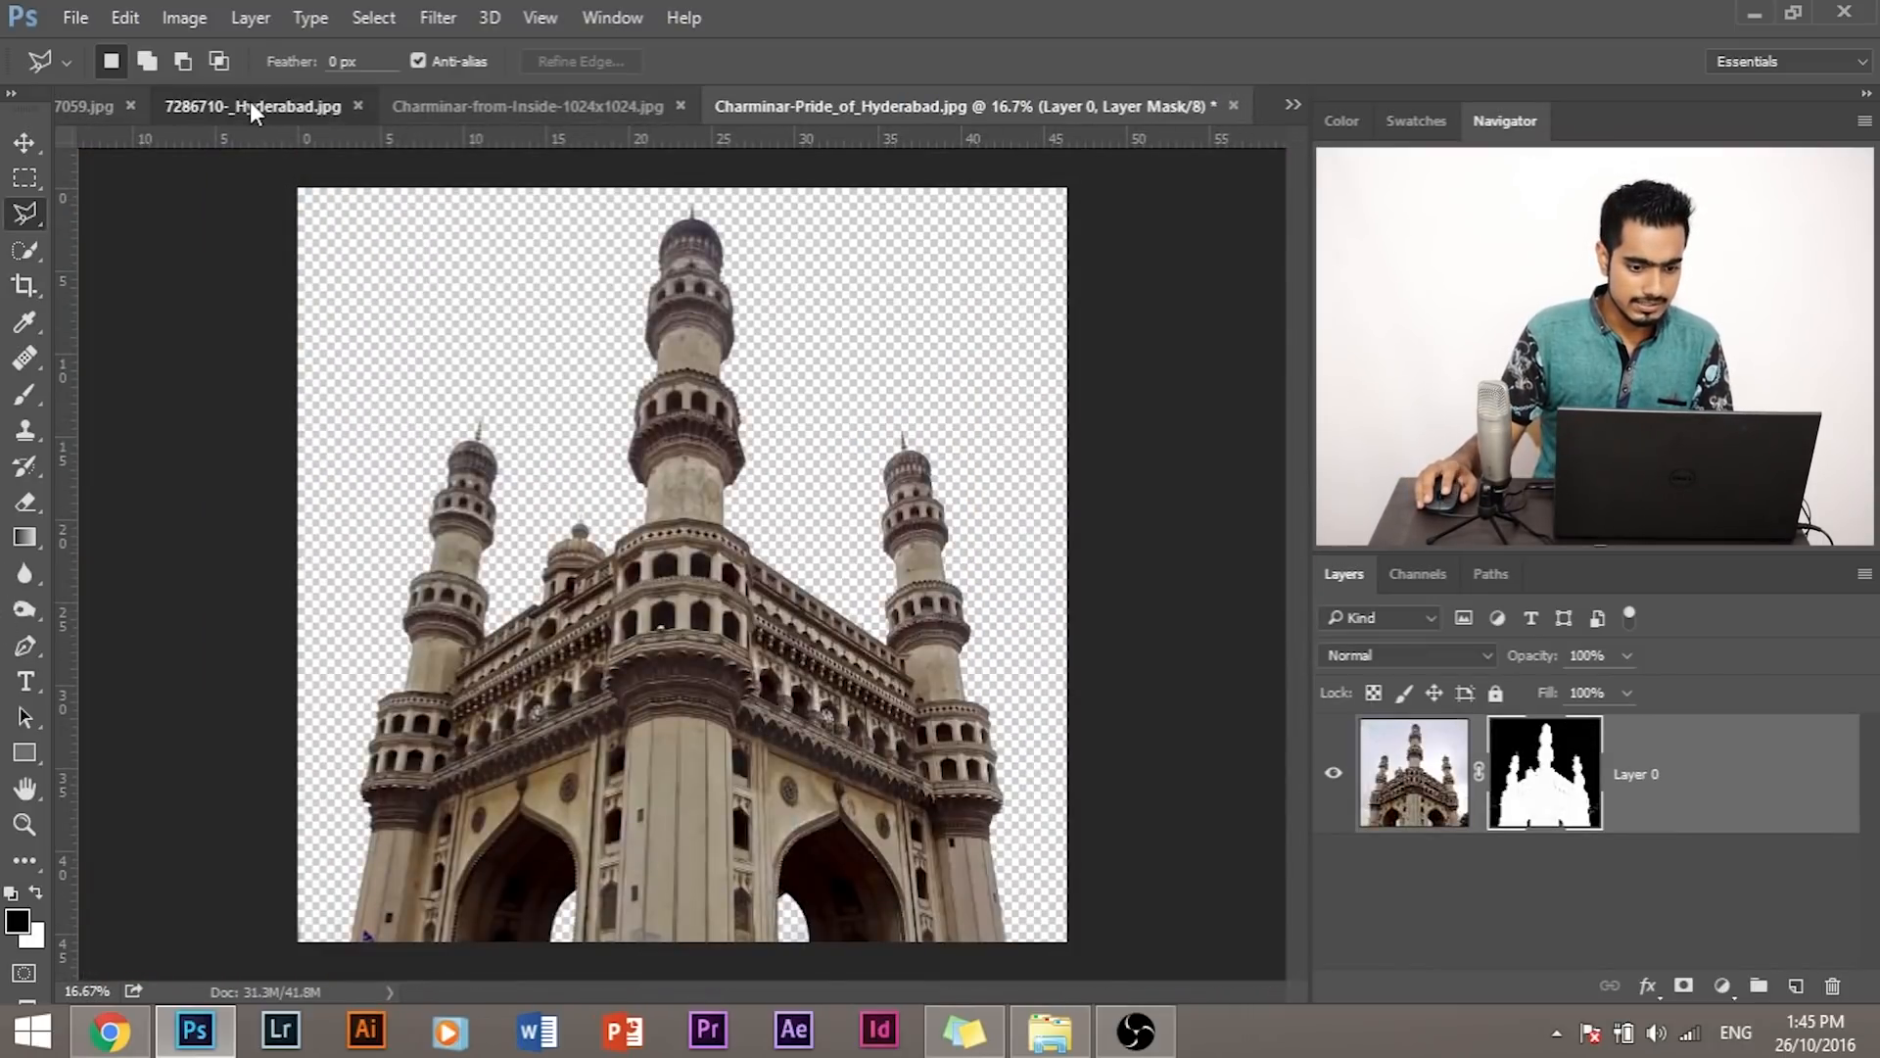
left_click(250, 102)
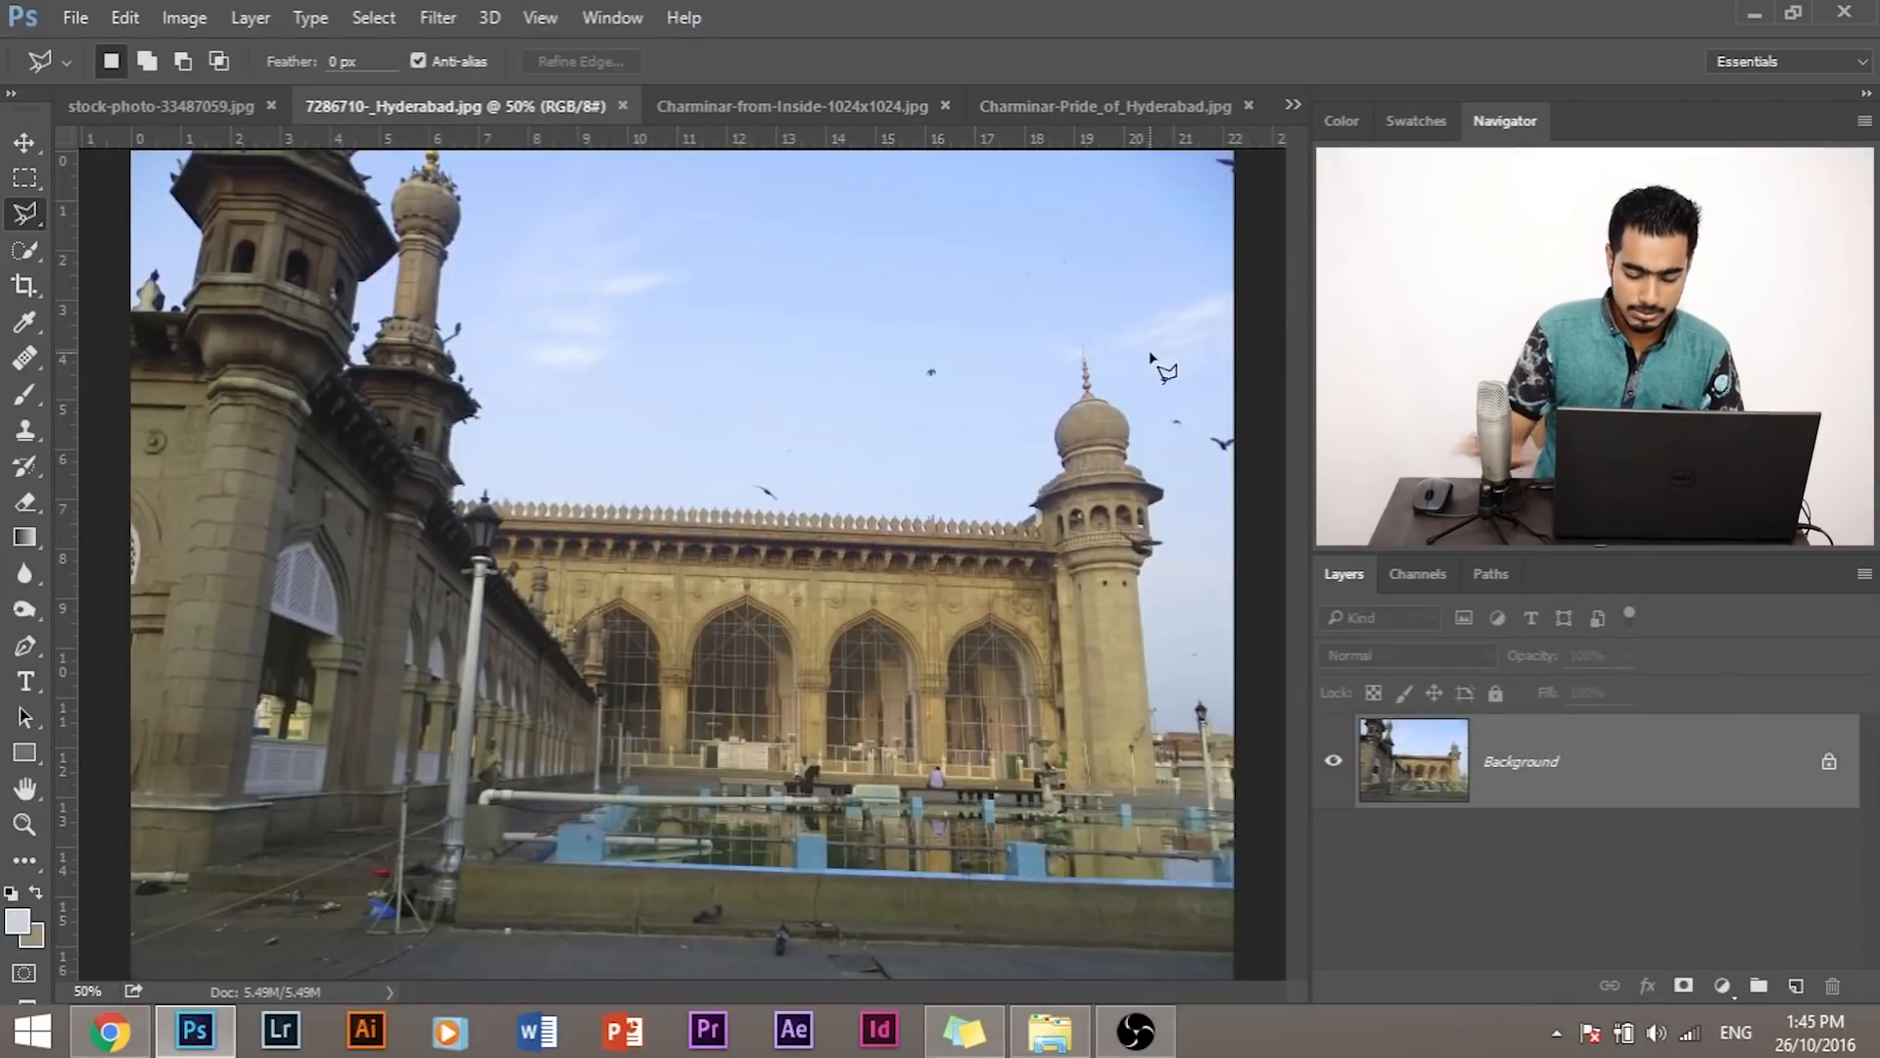
key("ctrl+plus")
key("ctrl+plus")
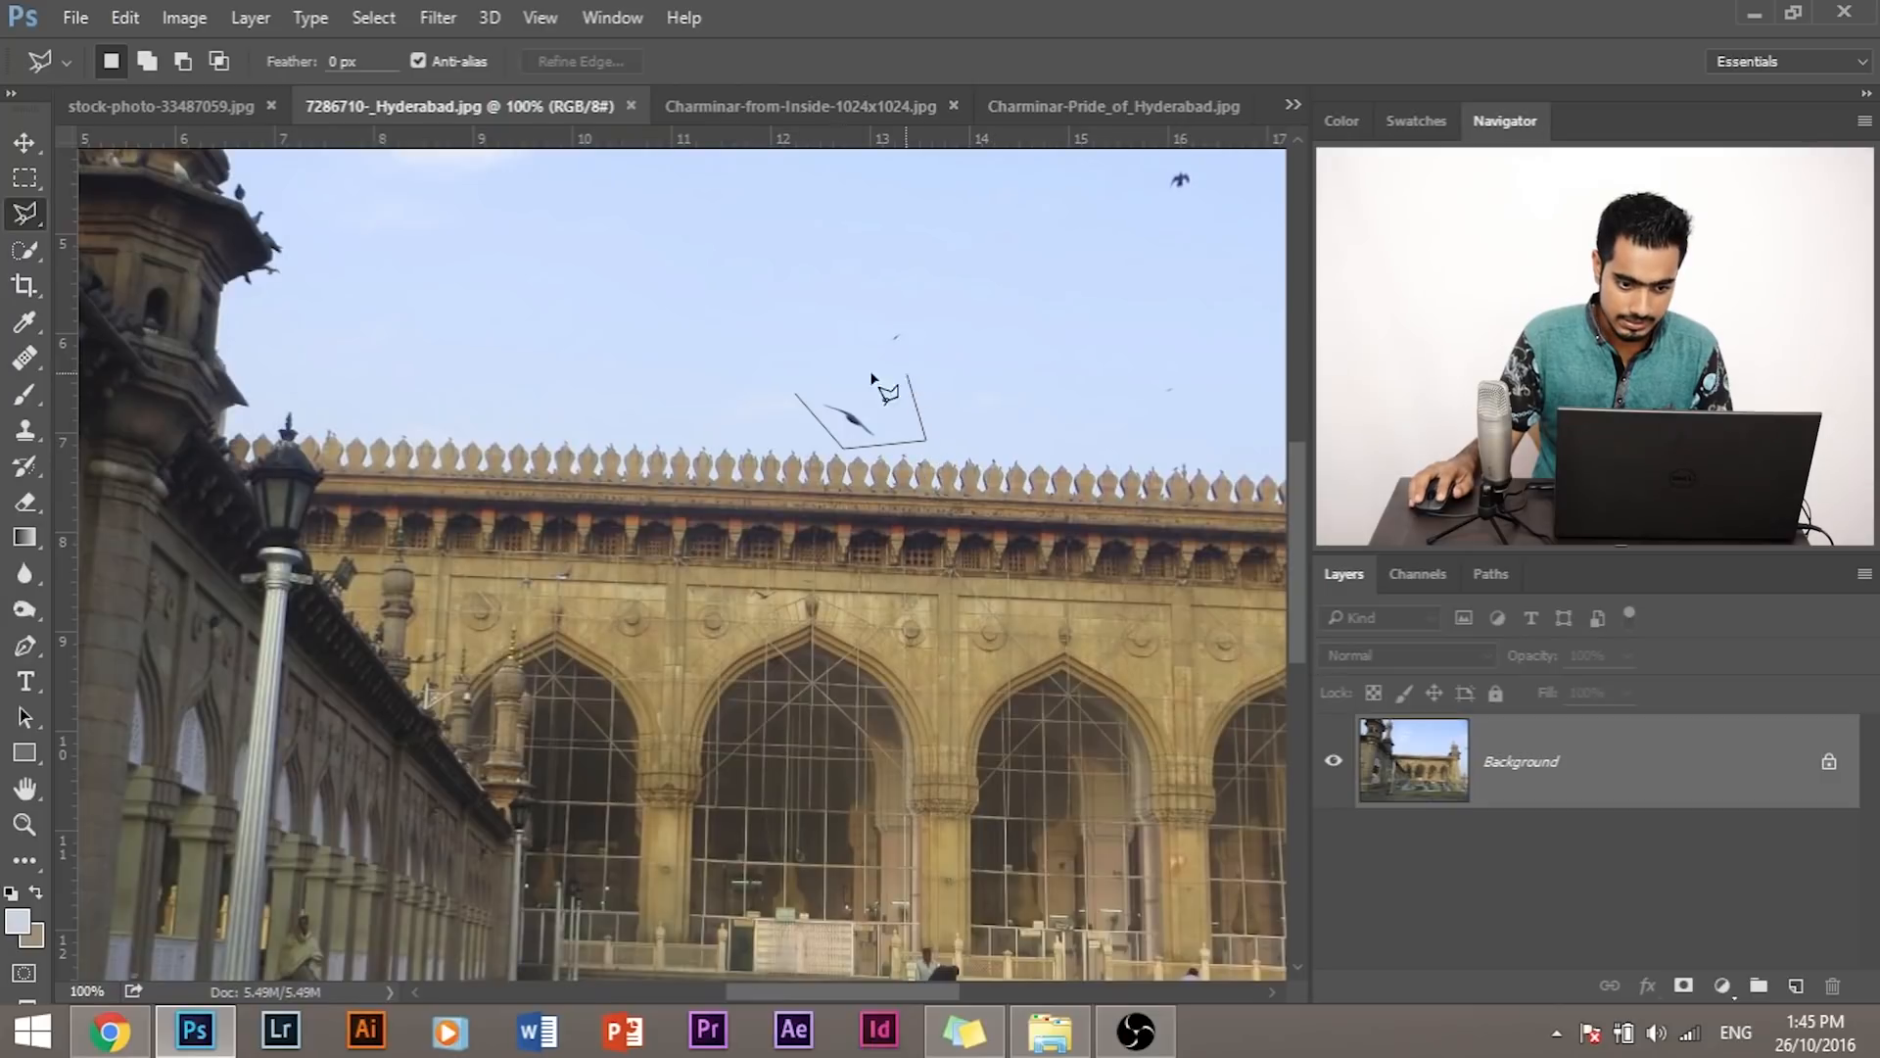
left_click(799, 399)
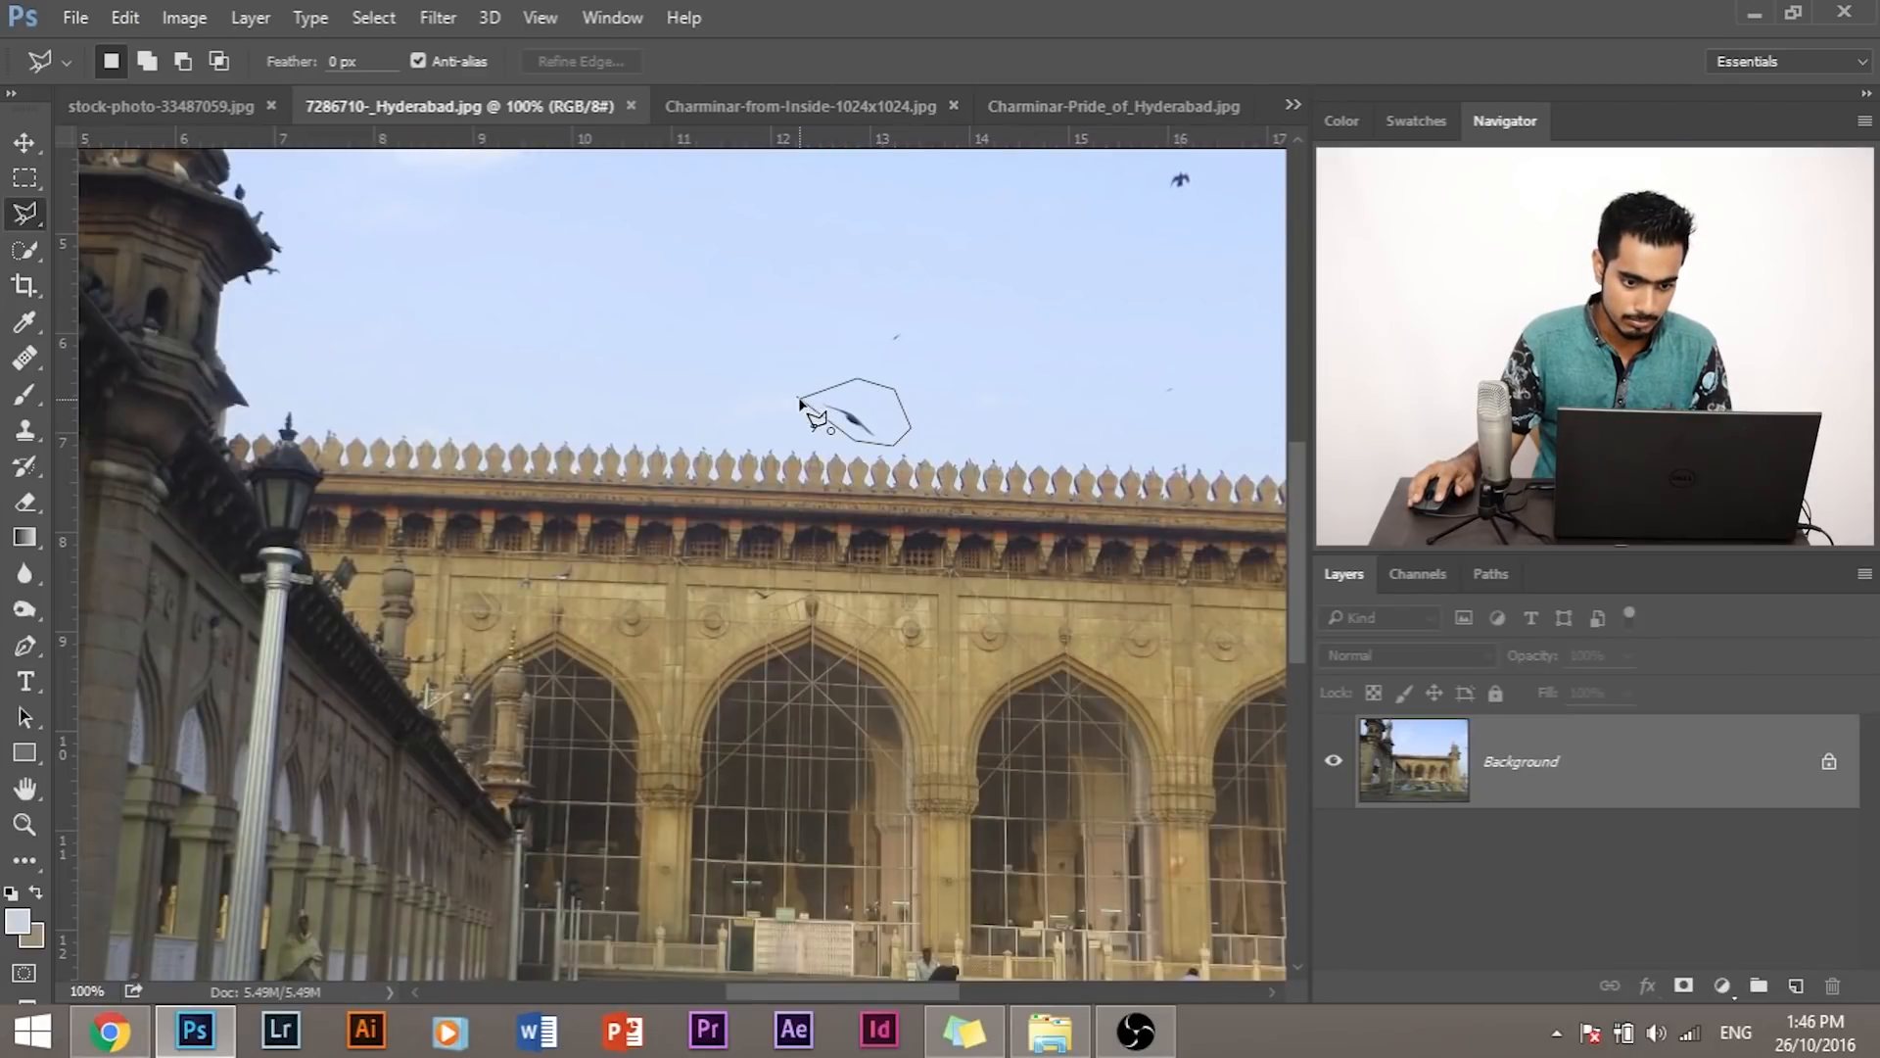
left_click(1683, 987)
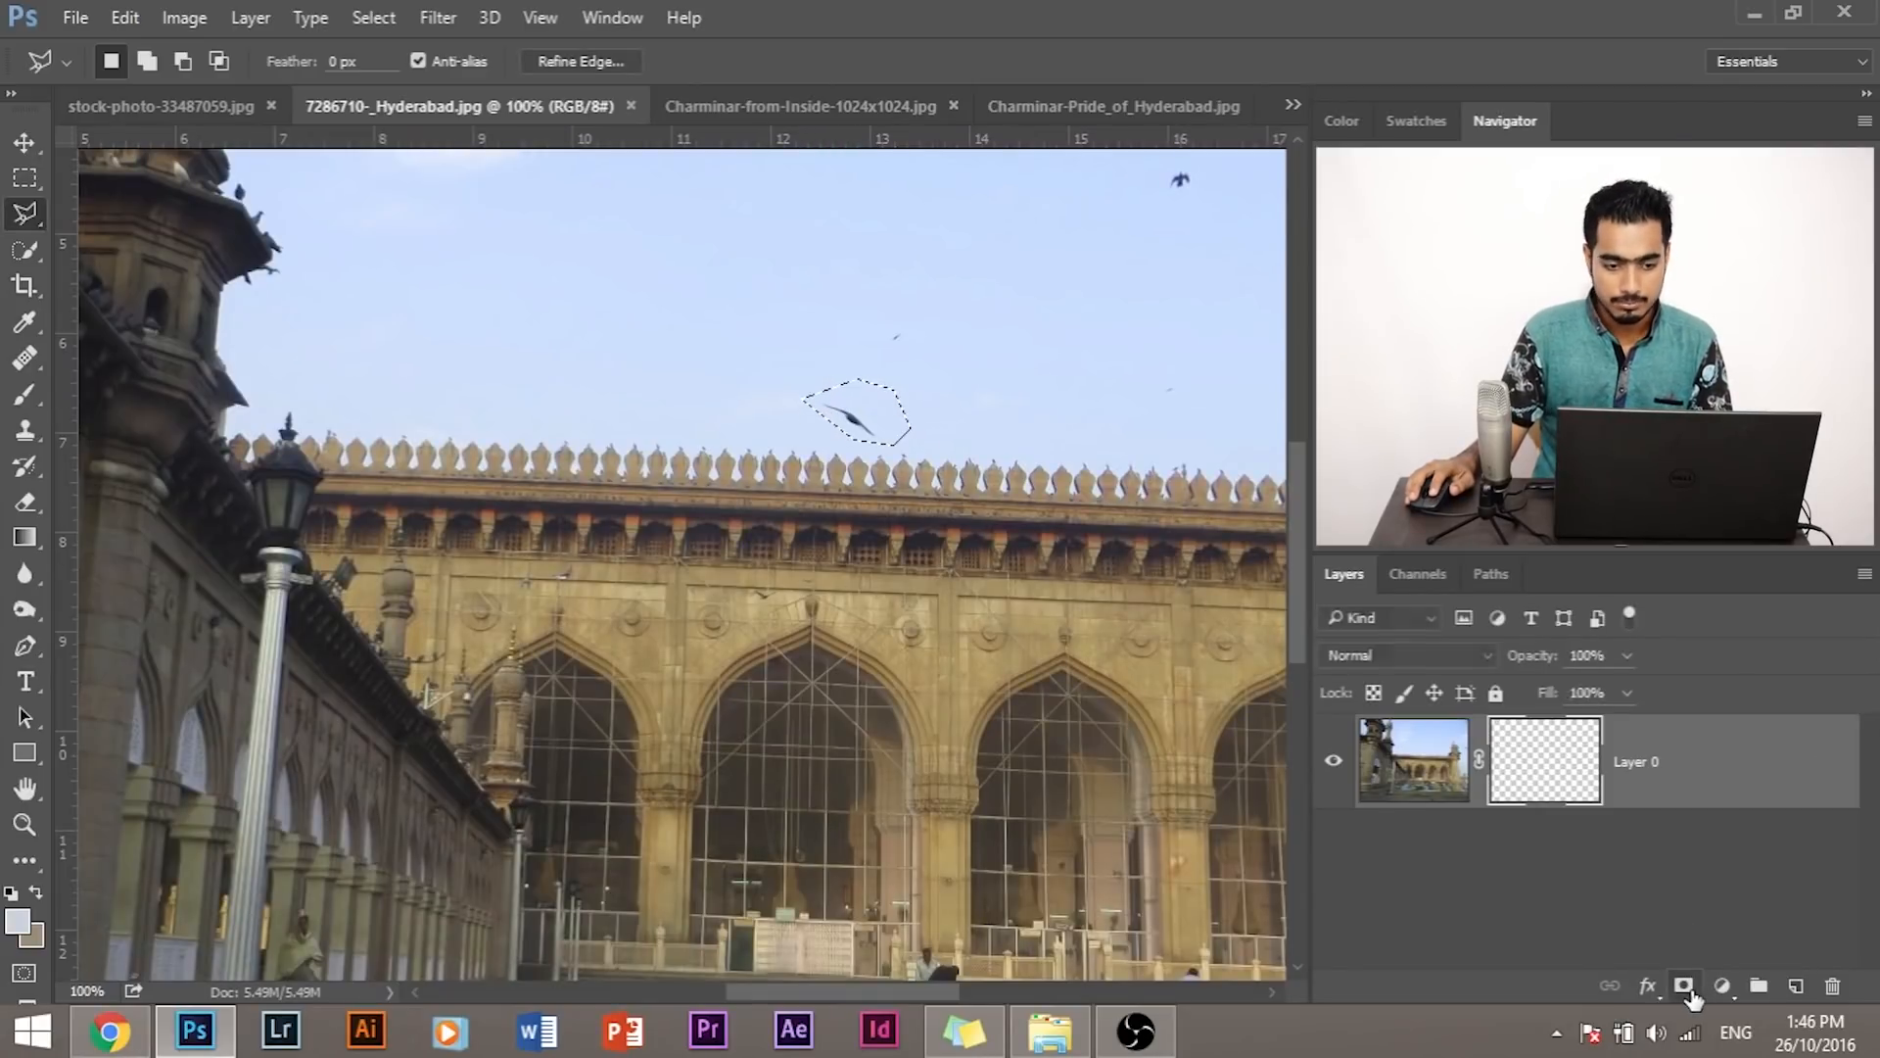
key("ctrl+z")
key("ctrl+d")
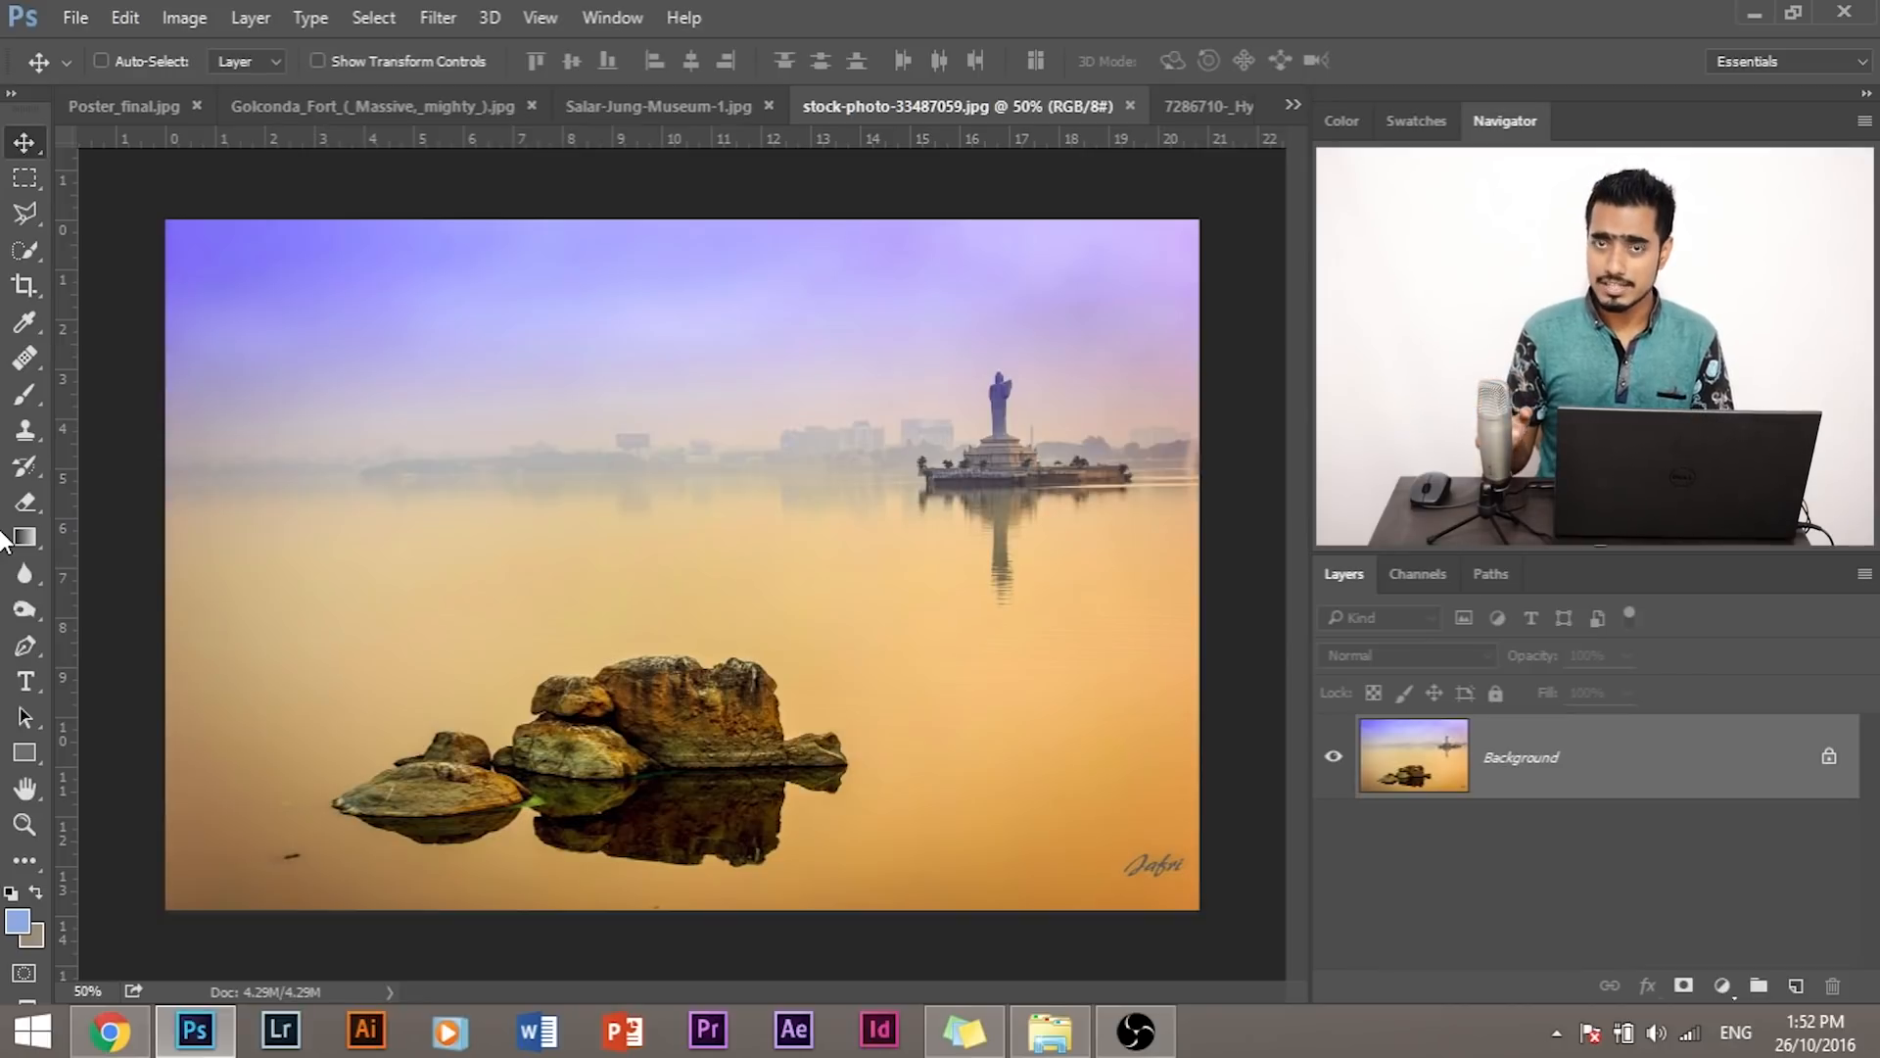
Step: Add a layer mask to the lake photo in stock-photo-33487059.jpg
key("ctrl+plus")
left_click_drag(881, 684, 993, 585)
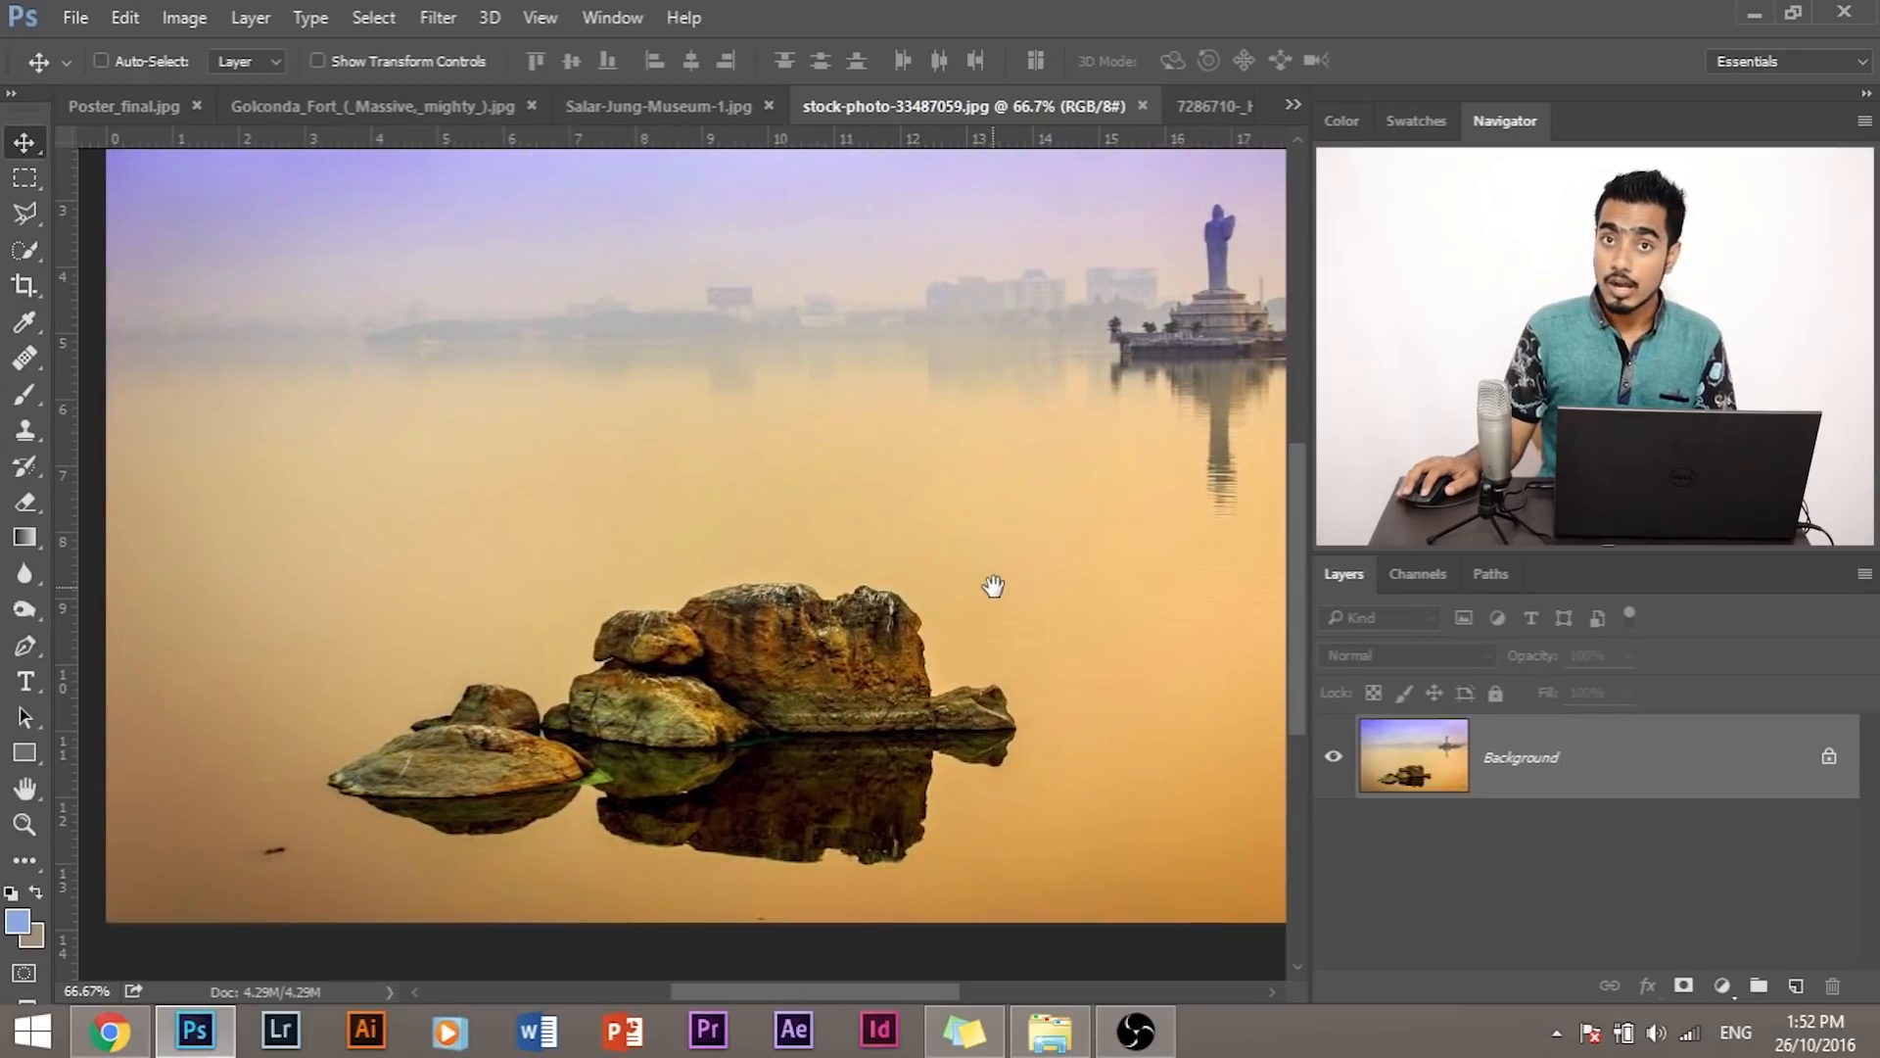
left_click_drag(939, 324, 838, 461)
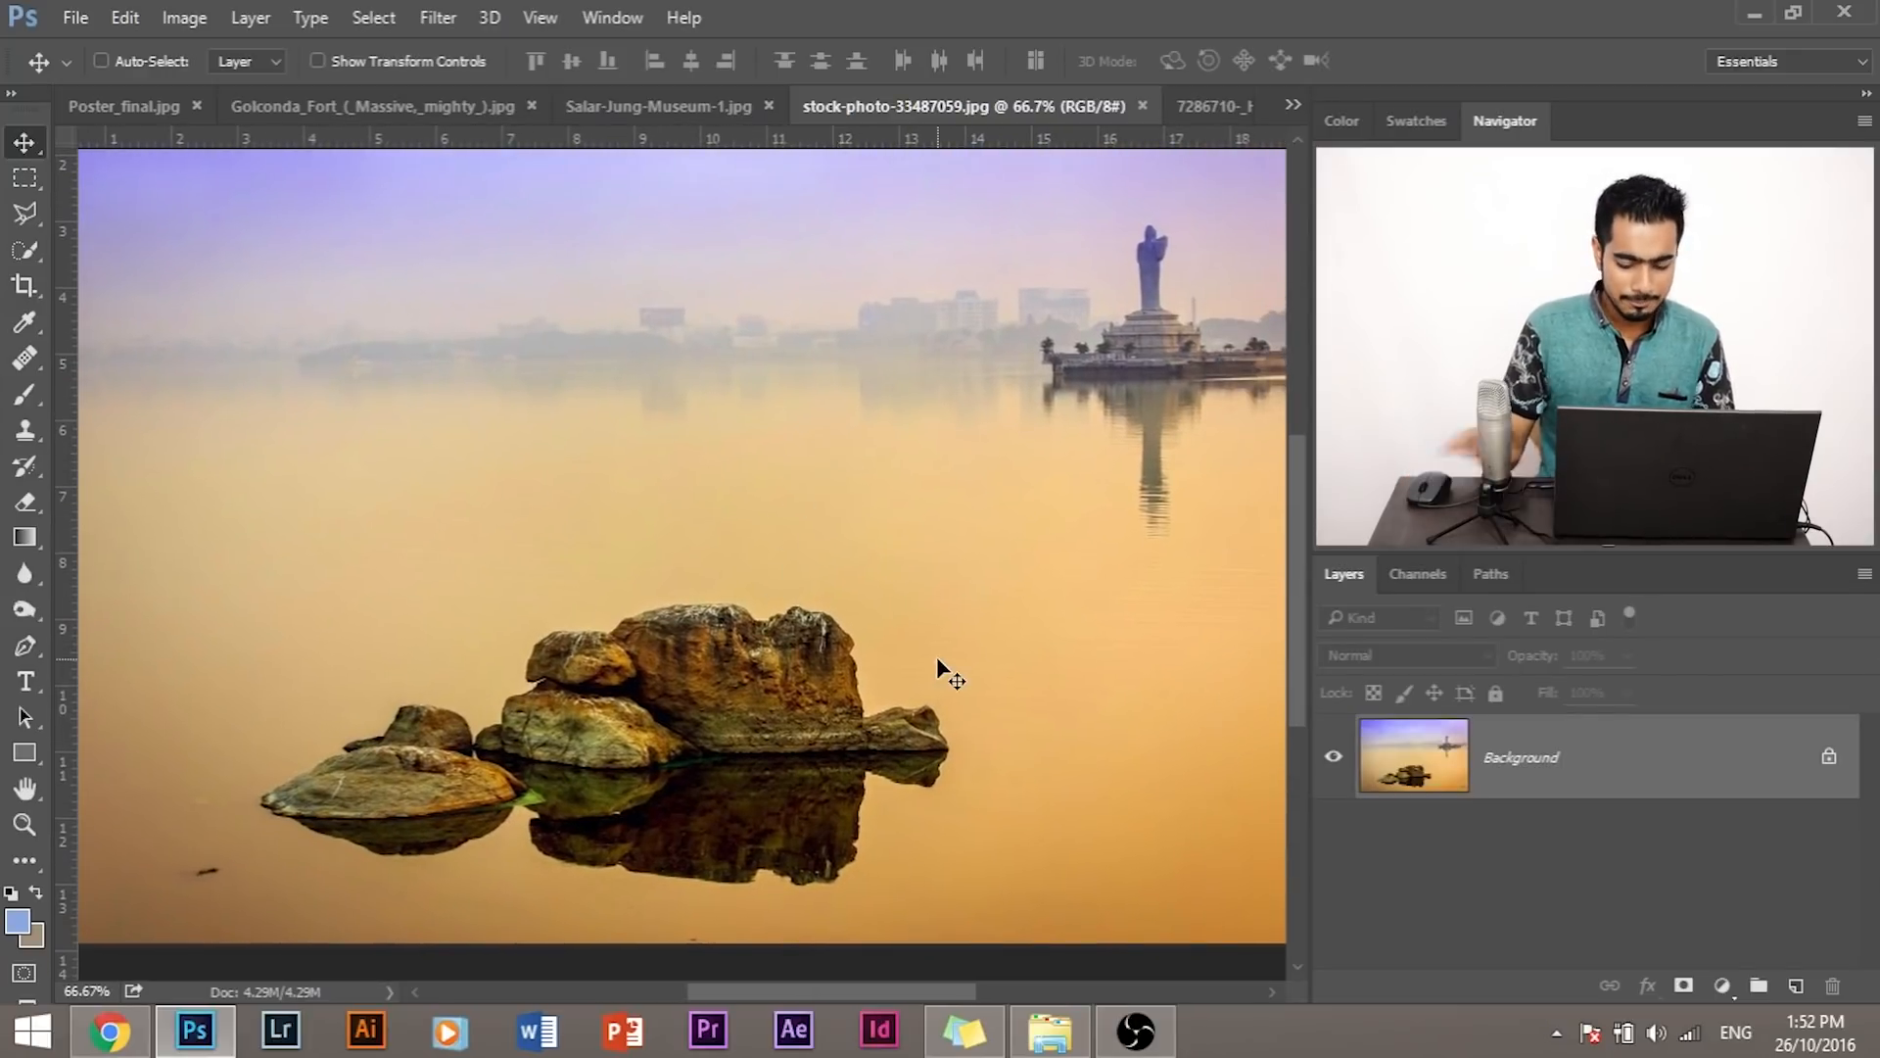
key("ctrl+minus")
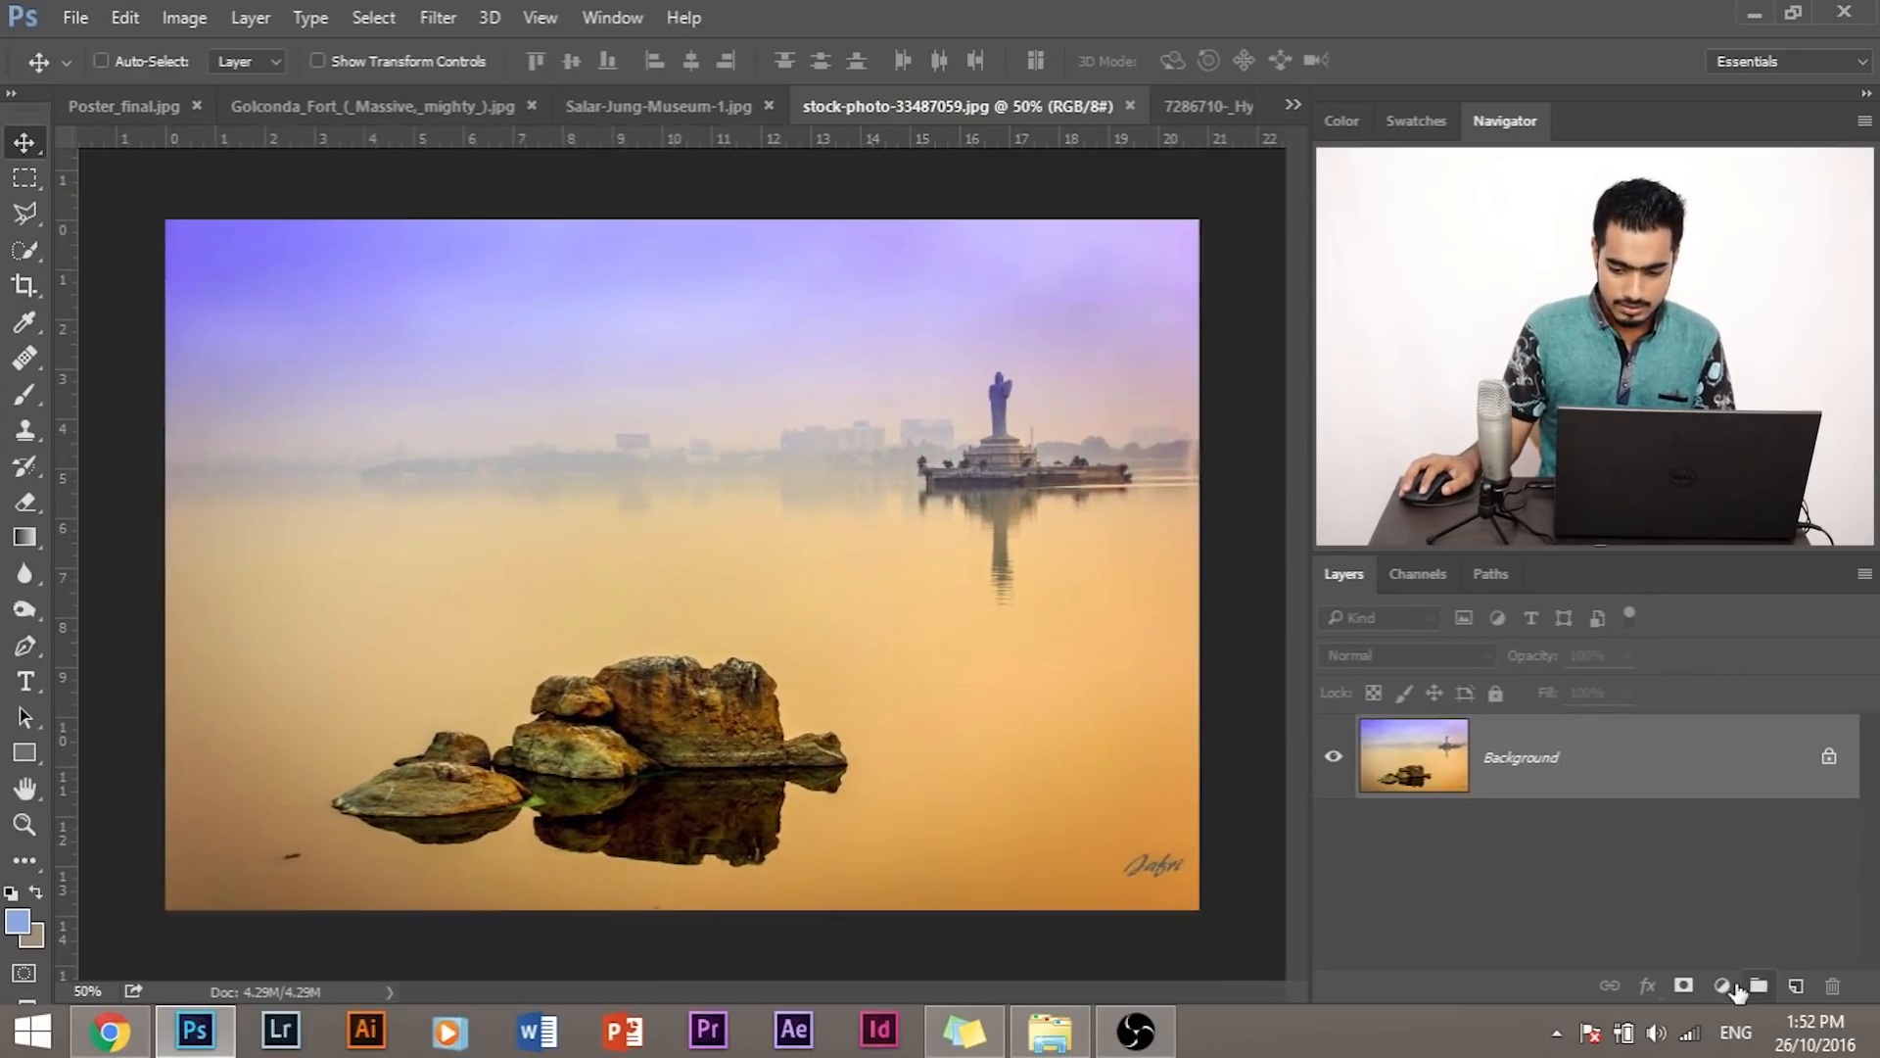
left_click(1682, 986)
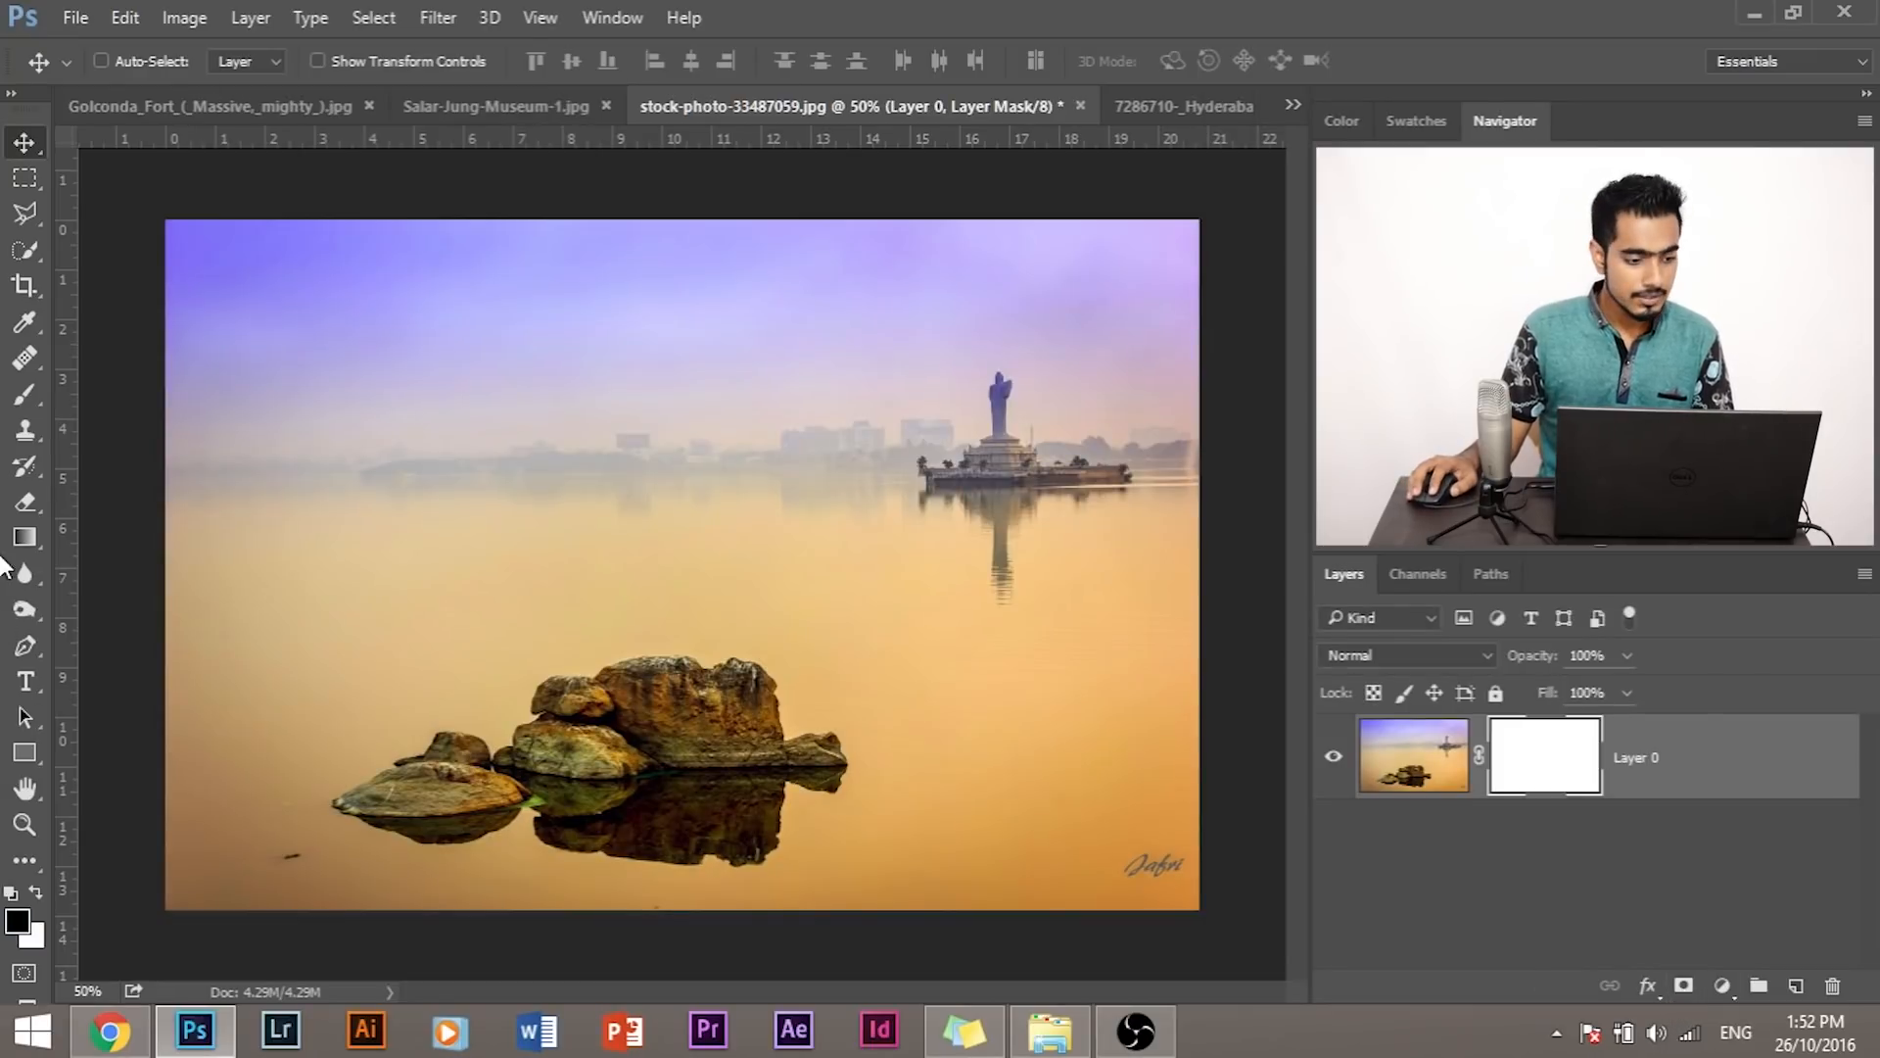
Step: Paint the rocks and the foreground water out on the layer mask with a soft black brush, about 308 pixels wide, at 20% flow
left_click(23, 408)
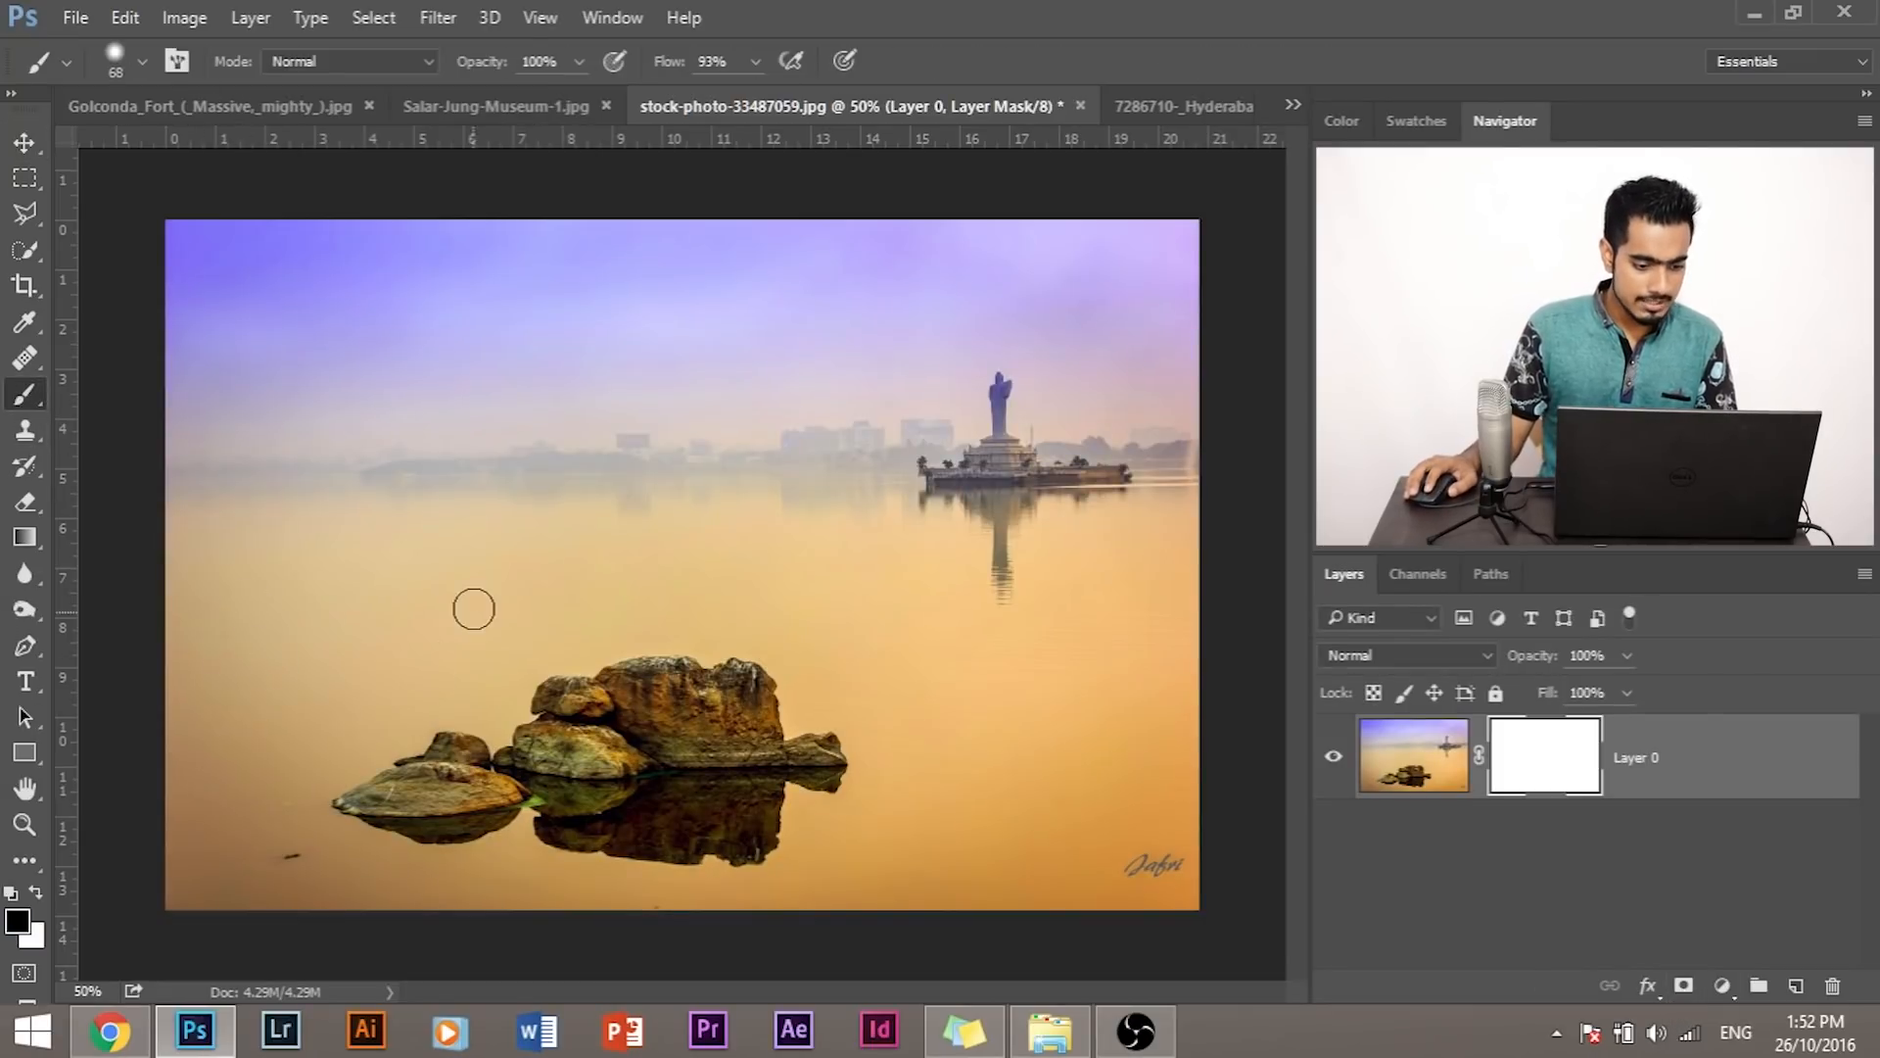
mouse_move(477, 627)
left_mouse_down()
mouse_move(458, 496)
mouse_move(470, 4)
left_mouse_up()
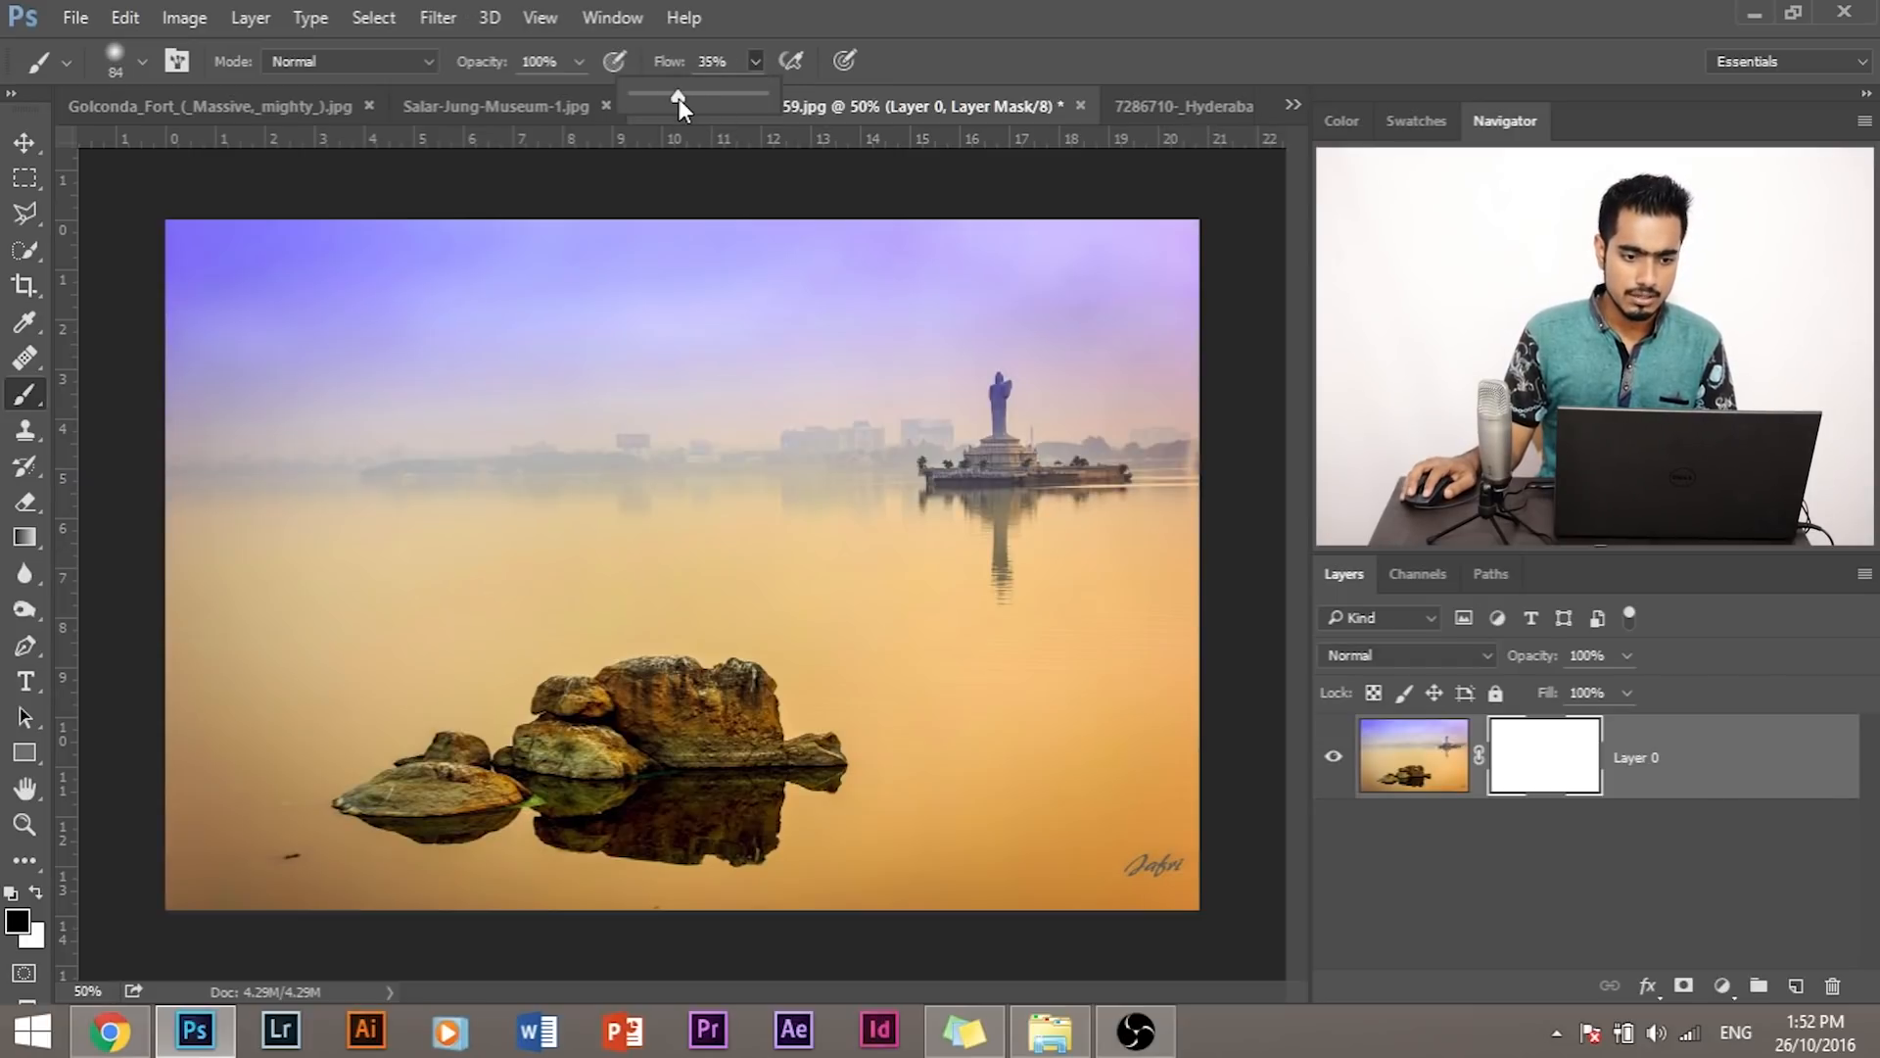
left_click(712, 63)
type("20")
key("Return")
mouse_move(371, 714)
left_mouse_down()
mouse_move(629, 774)
mouse_move(567, 744)
mouse_move(666, 720)
mouse_move(350, 700)
mouse_move(254, 784)
mouse_move(313, 852)
mouse_move(176, 833)
mouse_move(632, 872)
mouse_move(803, 842)
mouse_move(882, 724)
mouse_move(705, 686)
mouse_move(1141, 729)
mouse_move(1126, 813)
mouse_move(921, 930)
mouse_move(529, 930)
mouse_move(450, 881)
left_mouse_up()
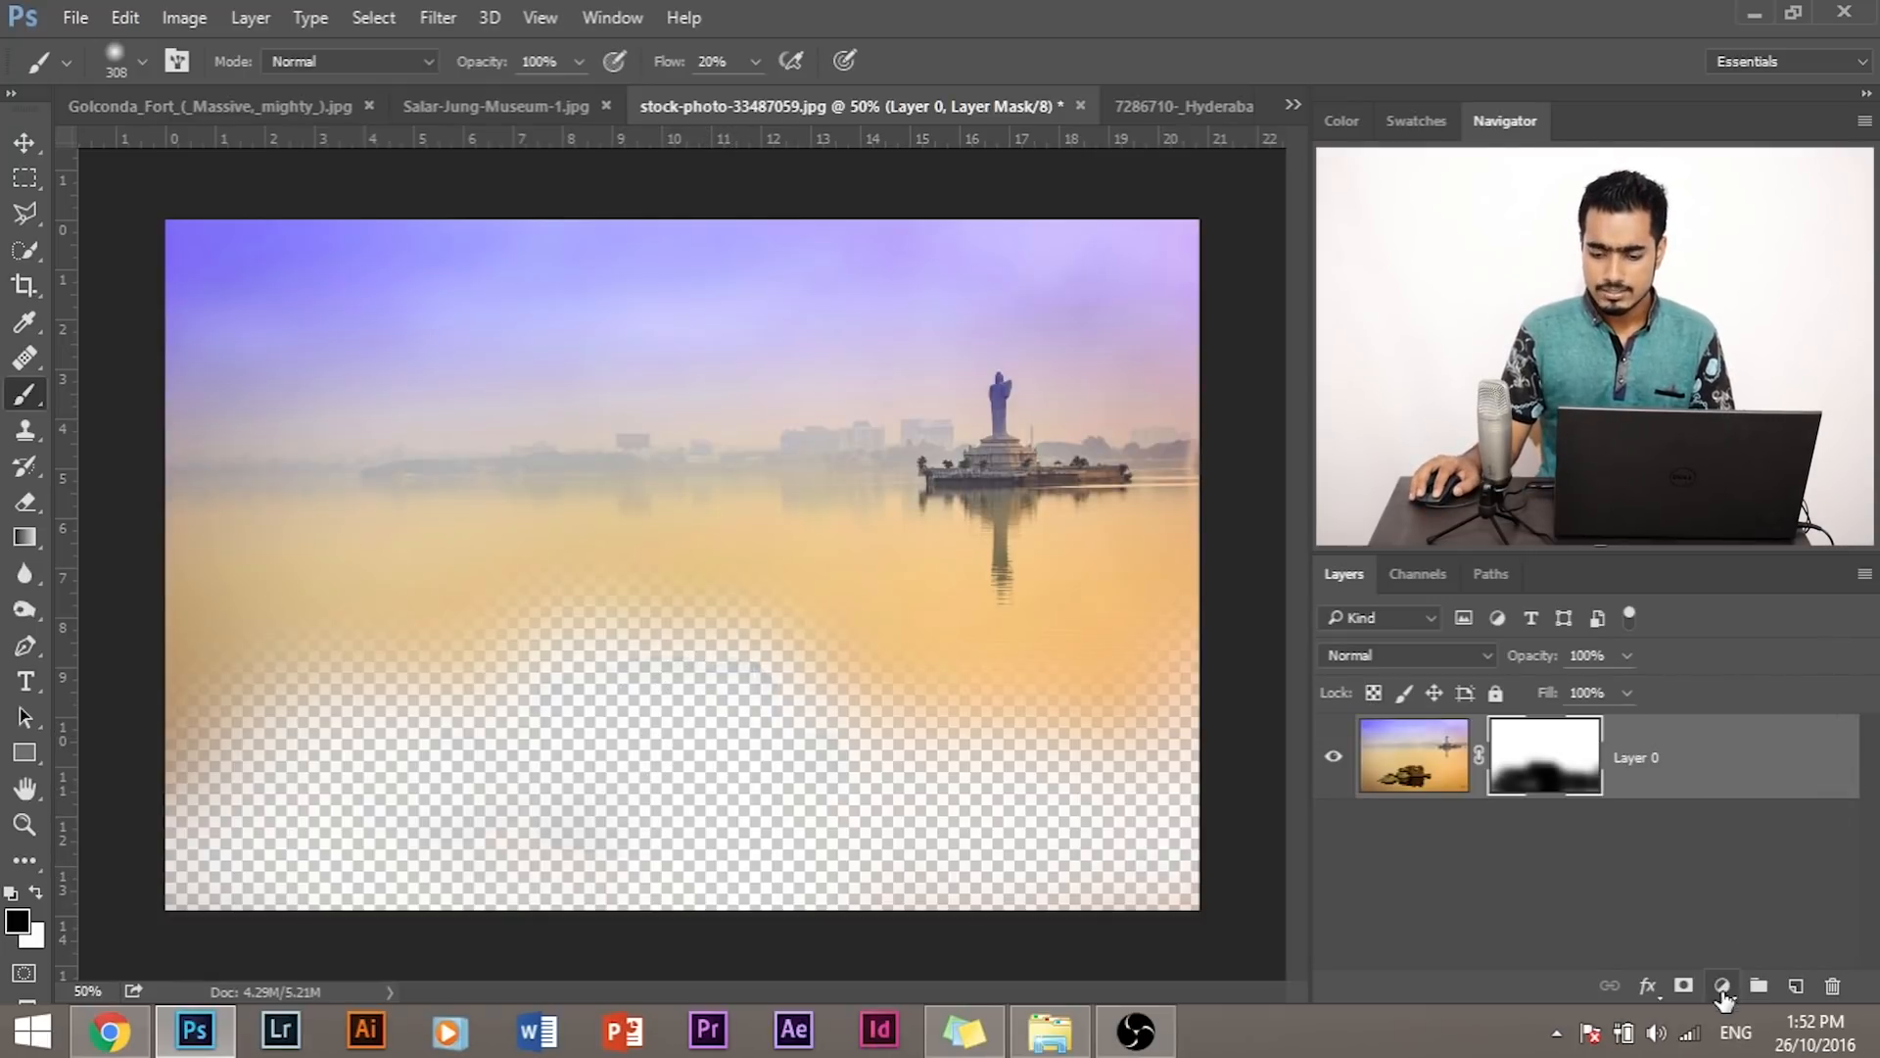
Step: Add a light blue Solid Color fill layer and place it beneath the masked lake photo
left_click(1721, 986)
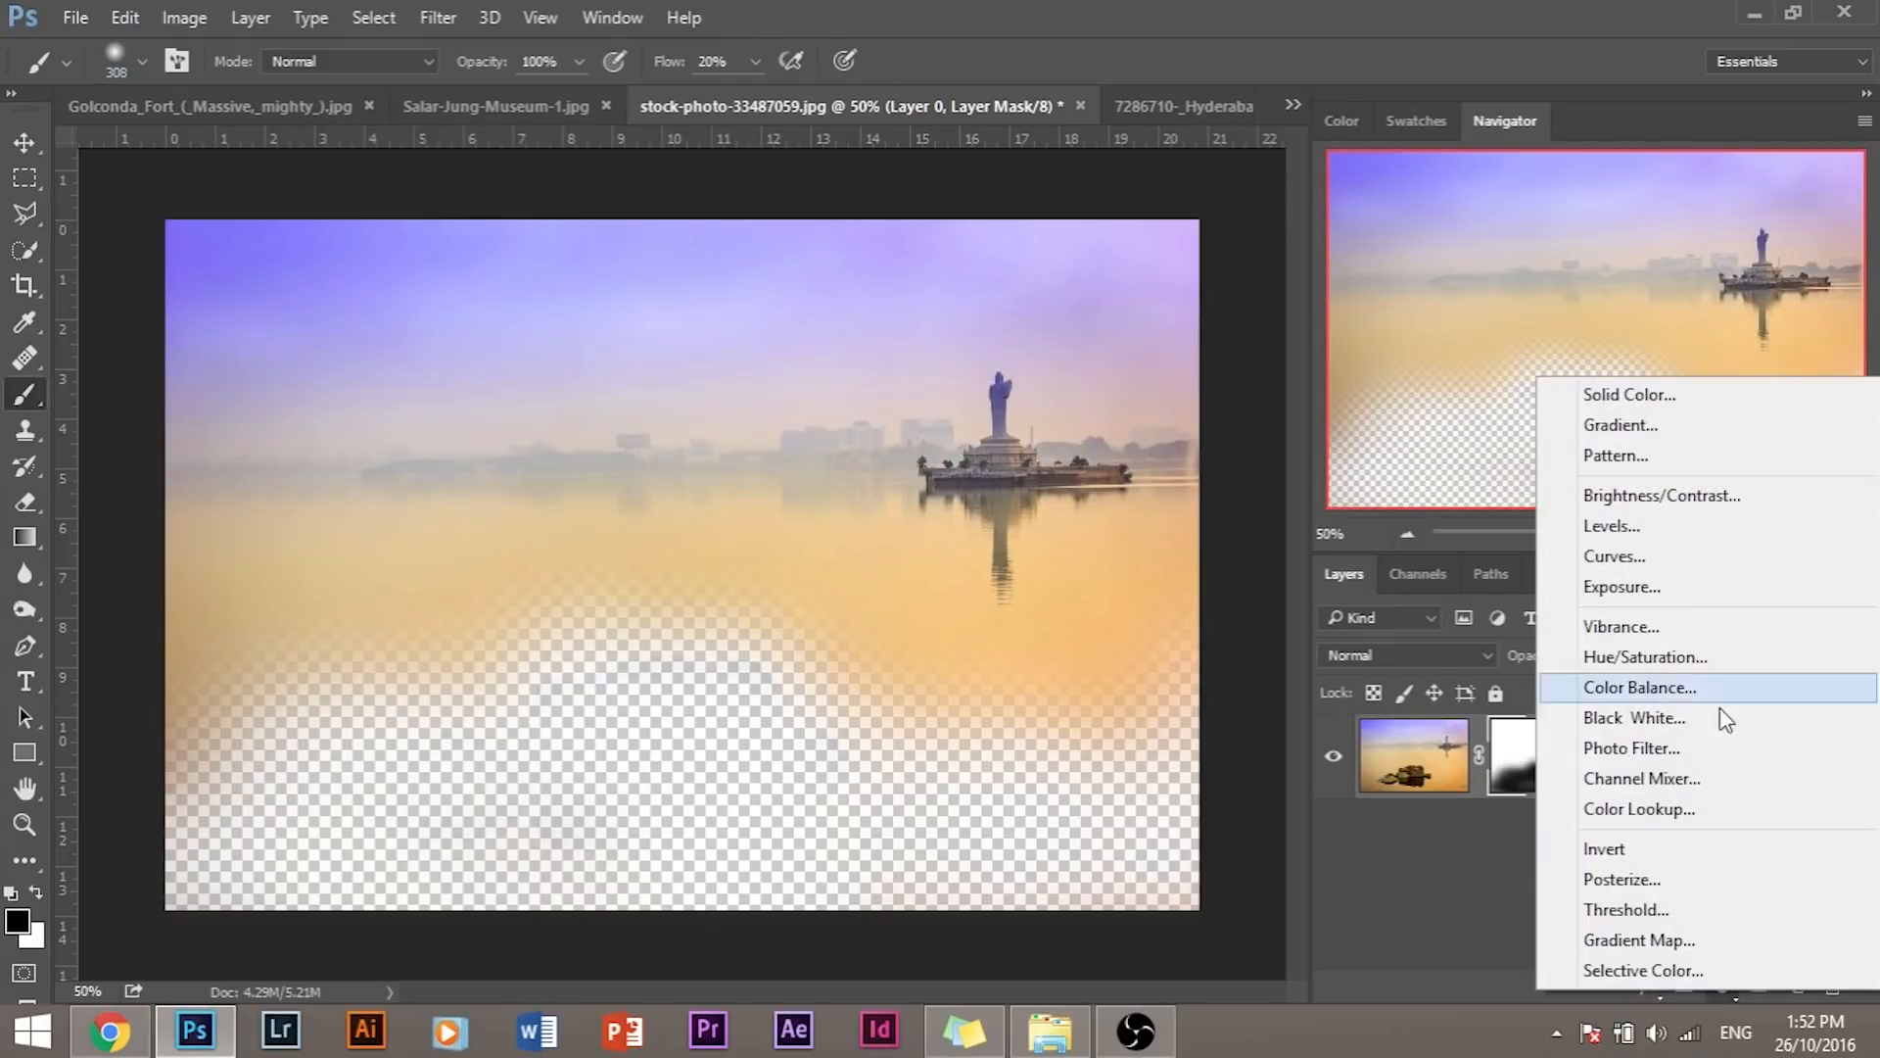
left_click(1662, 395)
left_click_drag(864, 161, 889, 207)
left_click(1239, 271)
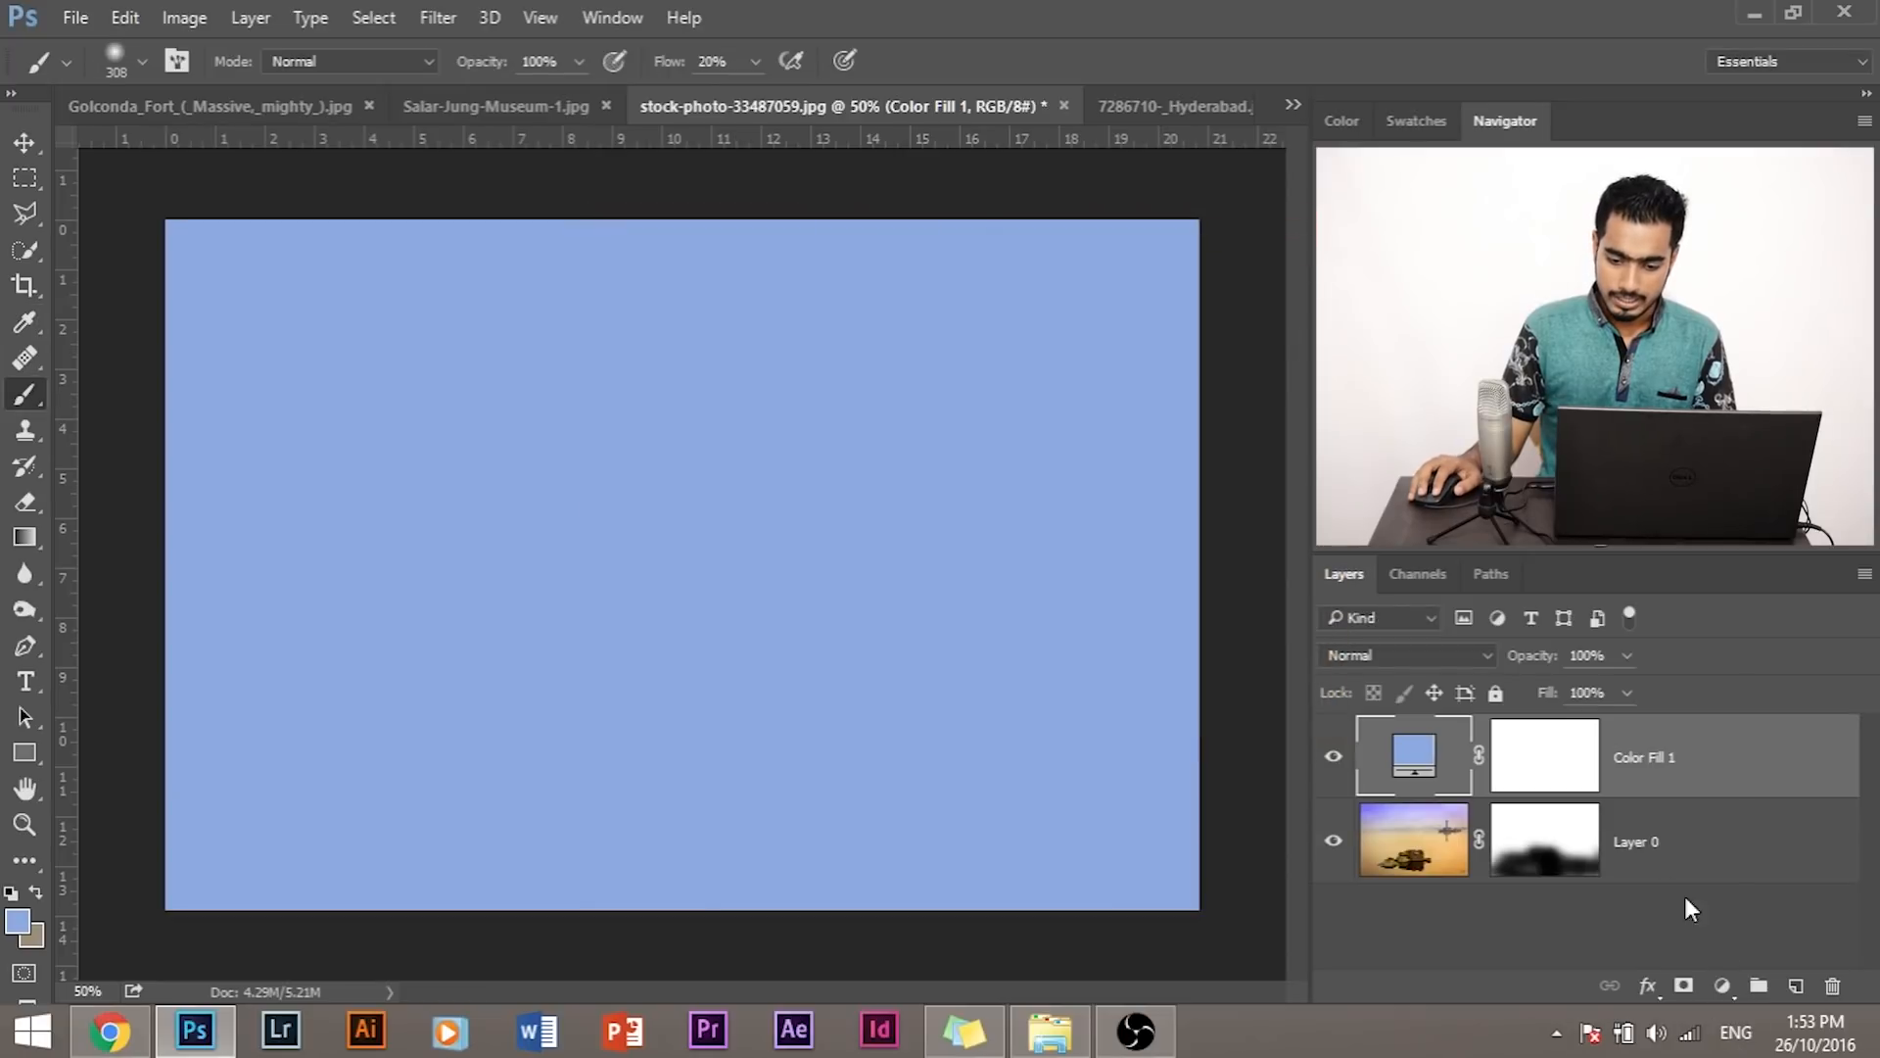
left_click_drag(1672, 760, 1692, 886)
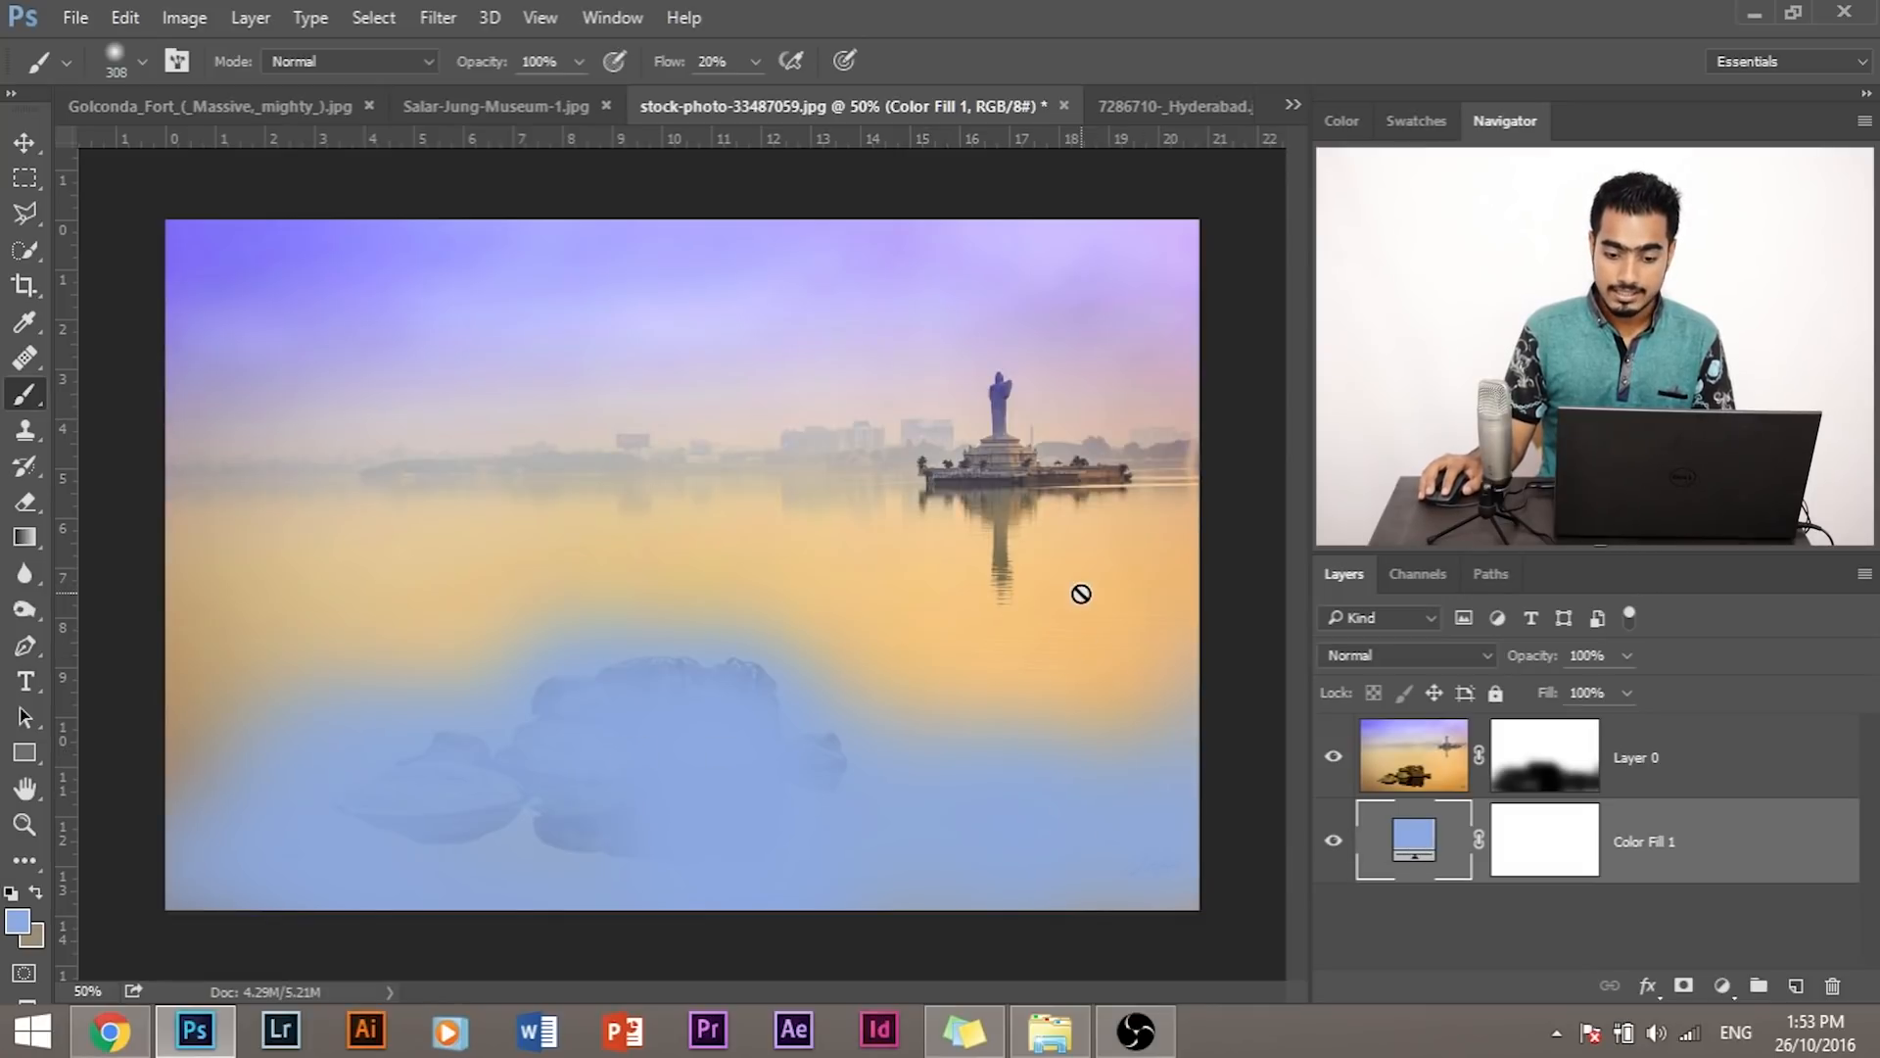
Step: Change the fill layer's color to the light orange sampled from the water beside the statue's reflection
double_click(1413, 843)
left_click_drag(995, 243, 1812, 514)
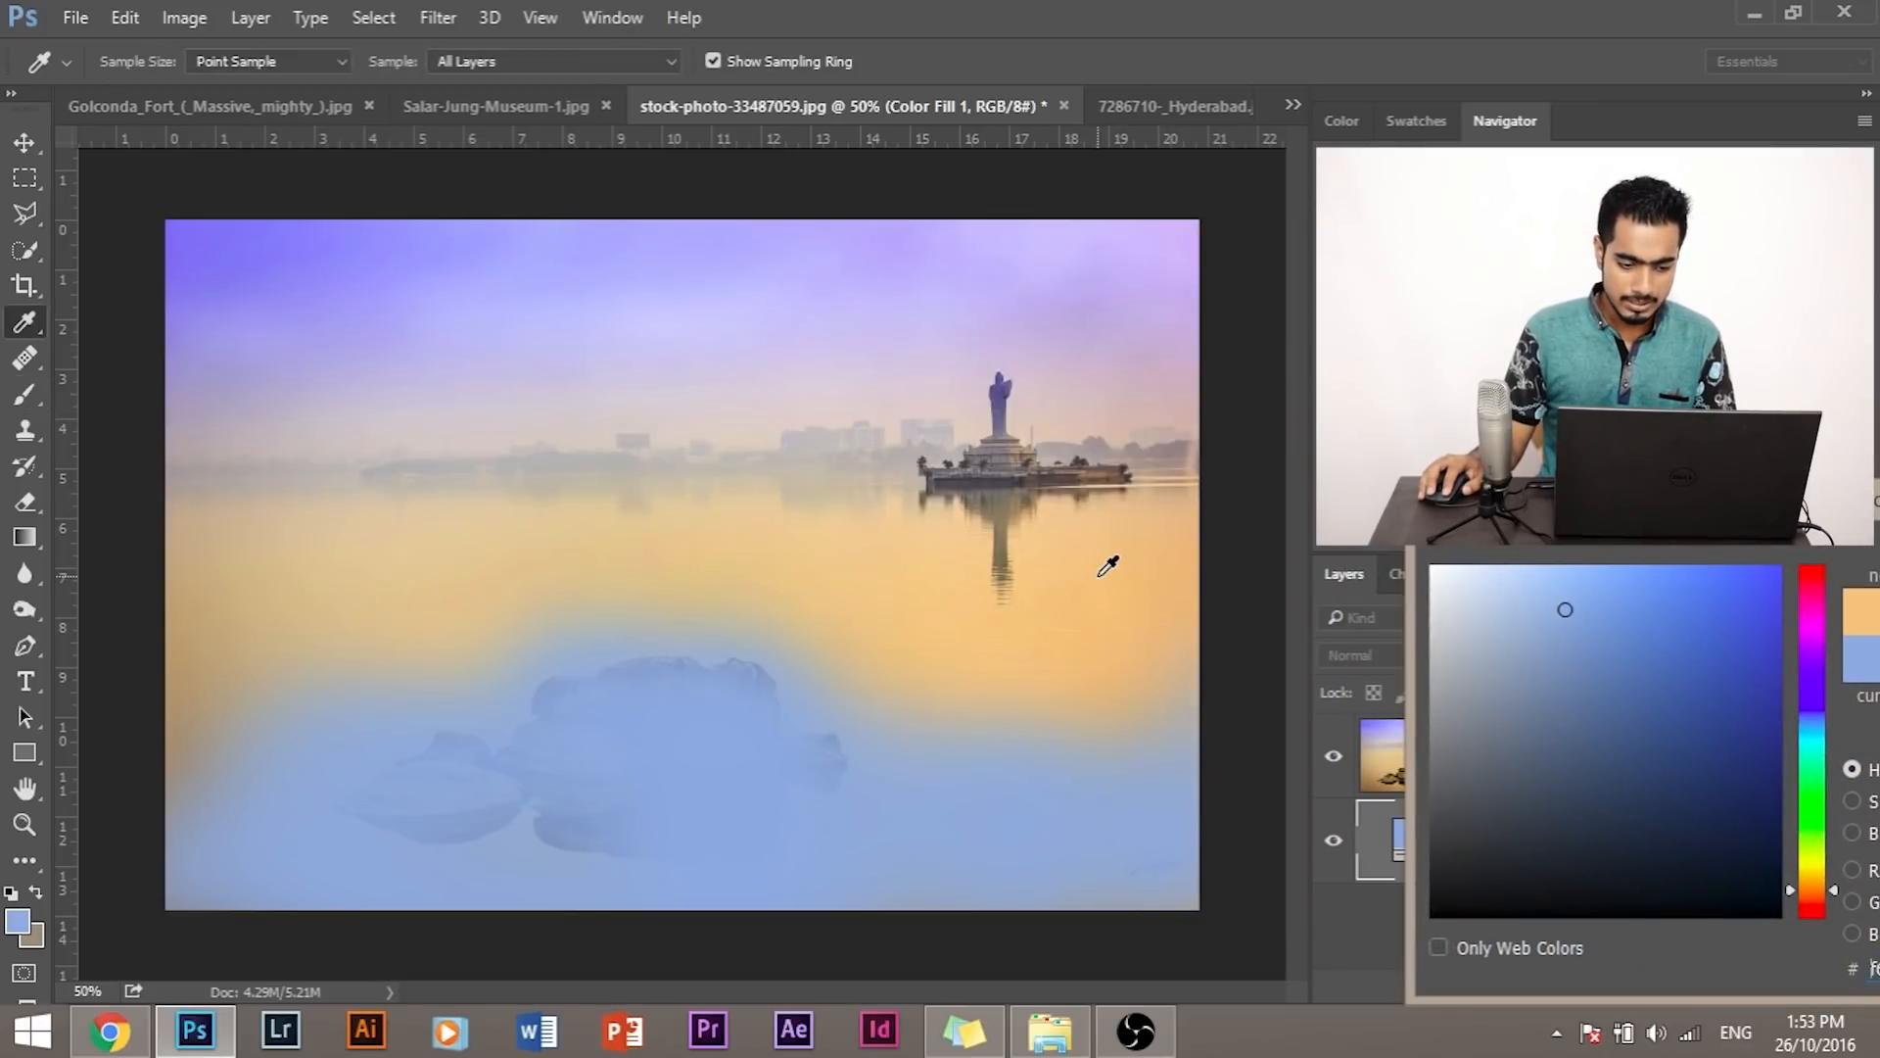
left_click(1099, 575)
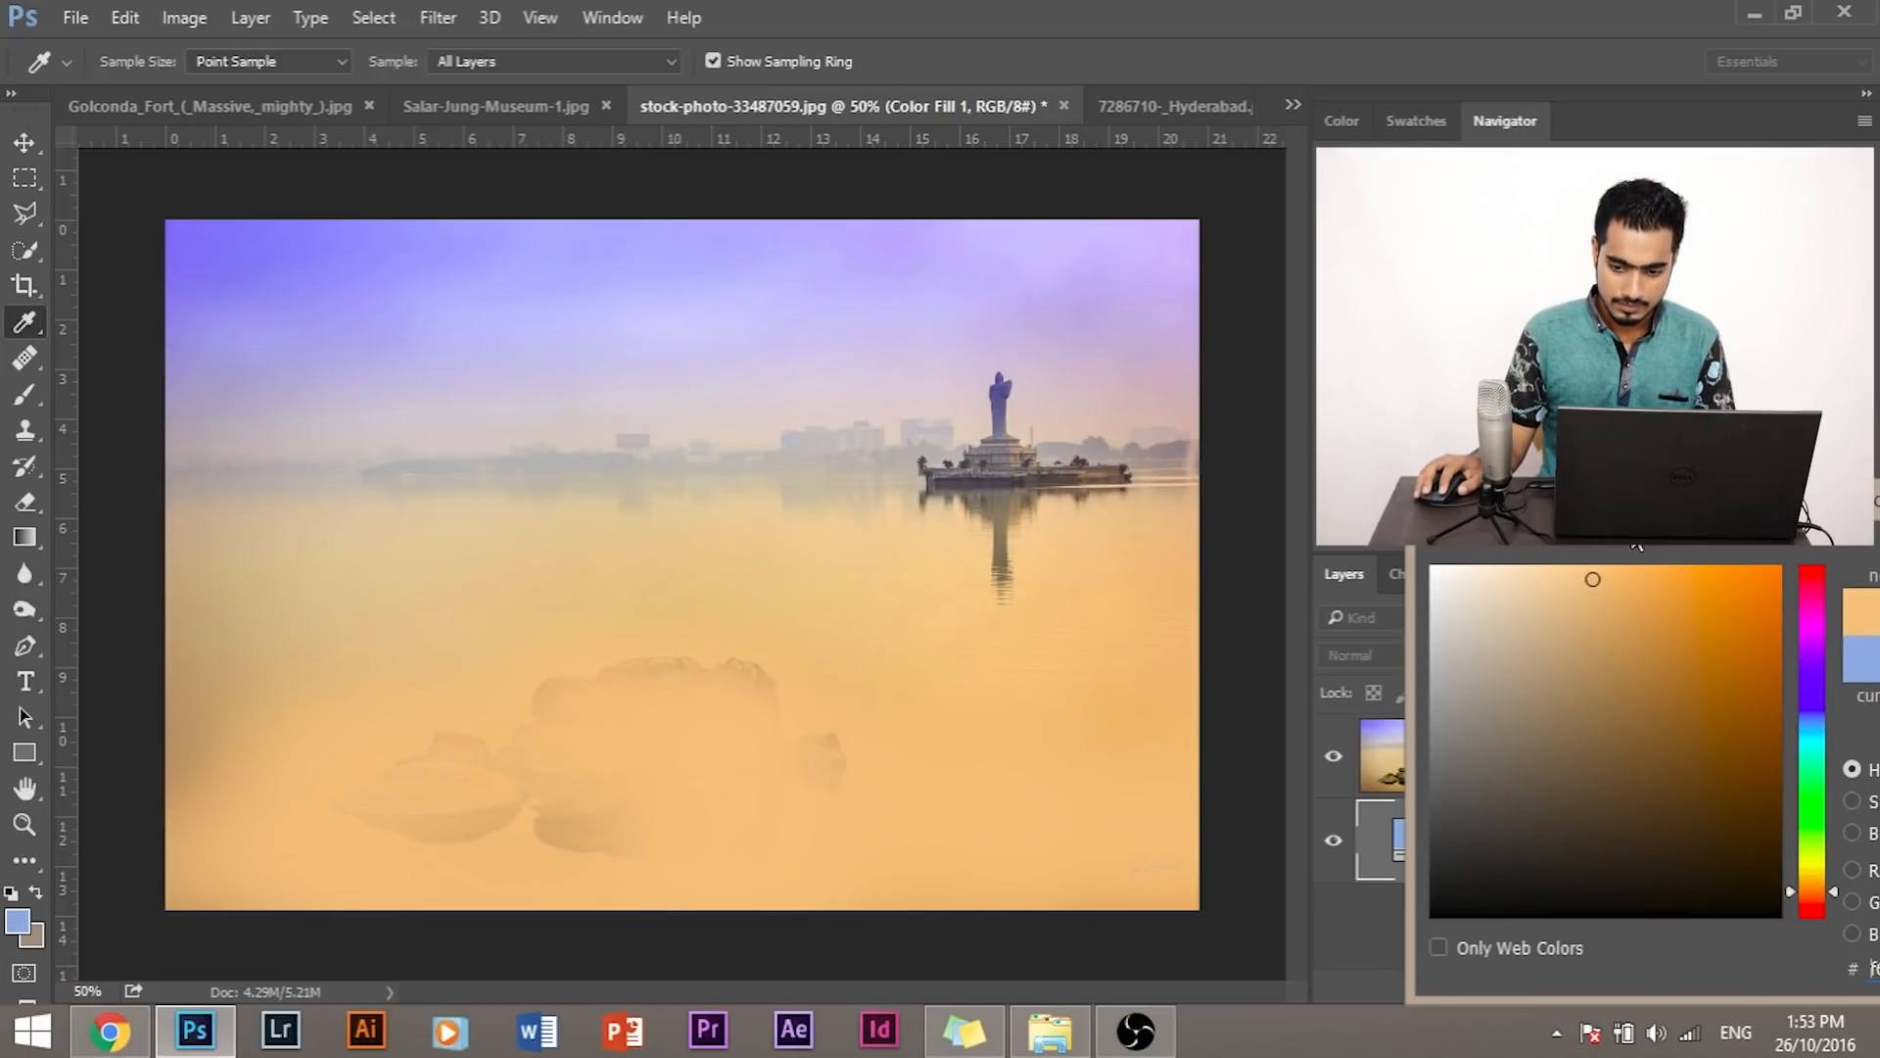
left_click_drag(1636, 548, 1389, 551)
key("b")
left_click(1718, 586)
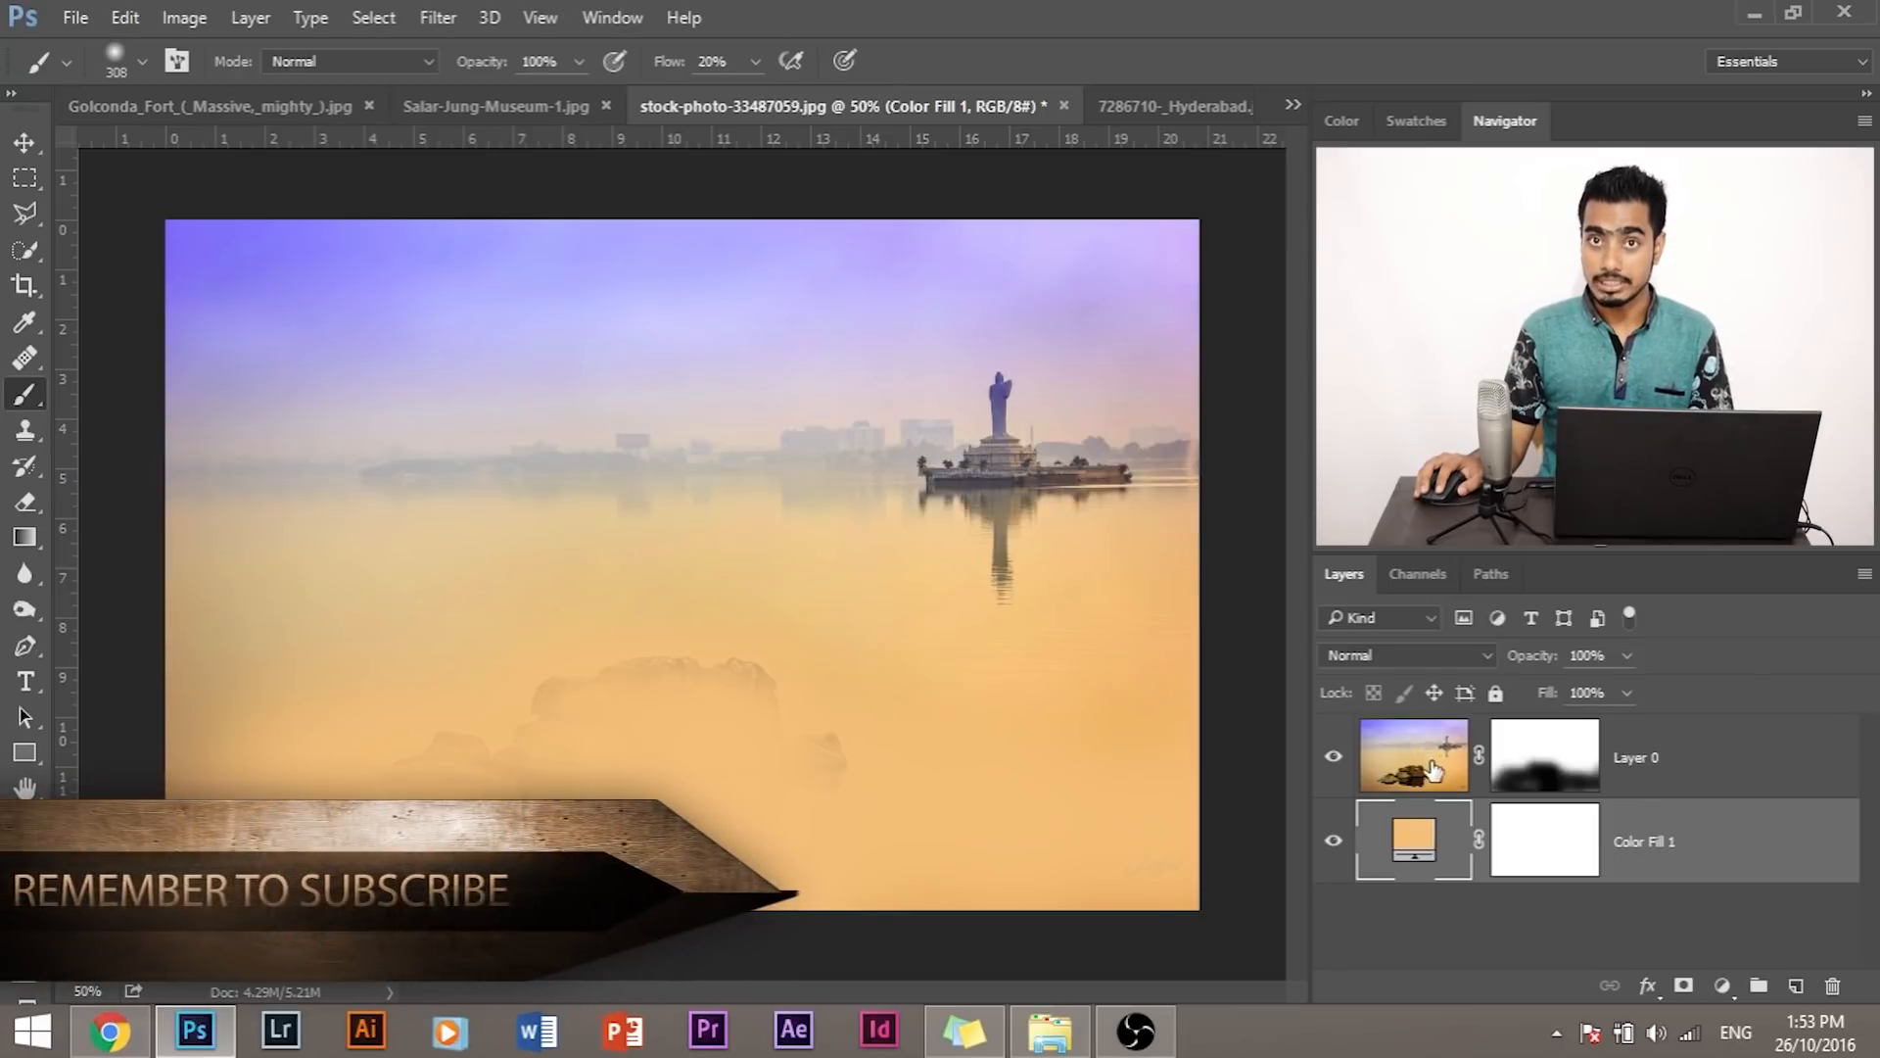
Step: Paint black on Layer 0's mask over the remaining rock edges and the lower water so the photo blends into the orange fill
left_click(1532, 753)
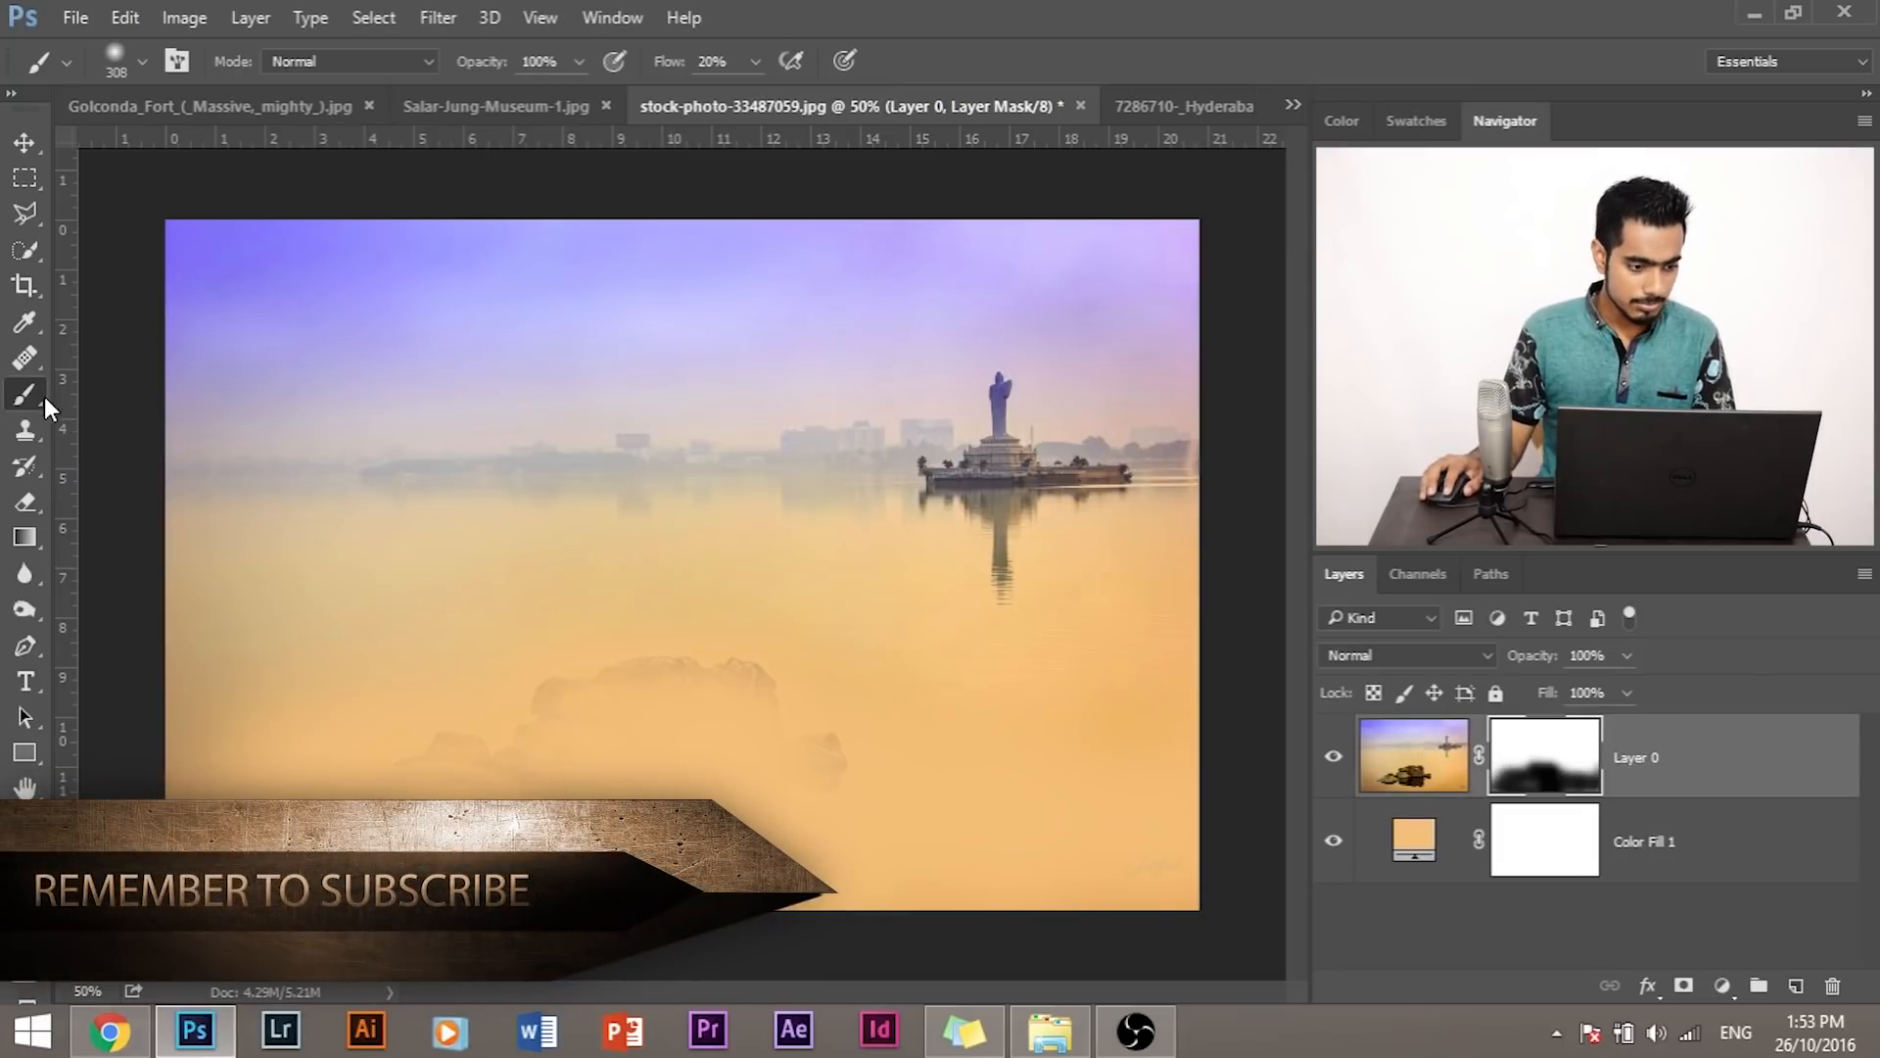
left_click_drag(641, 787, 382, 752)
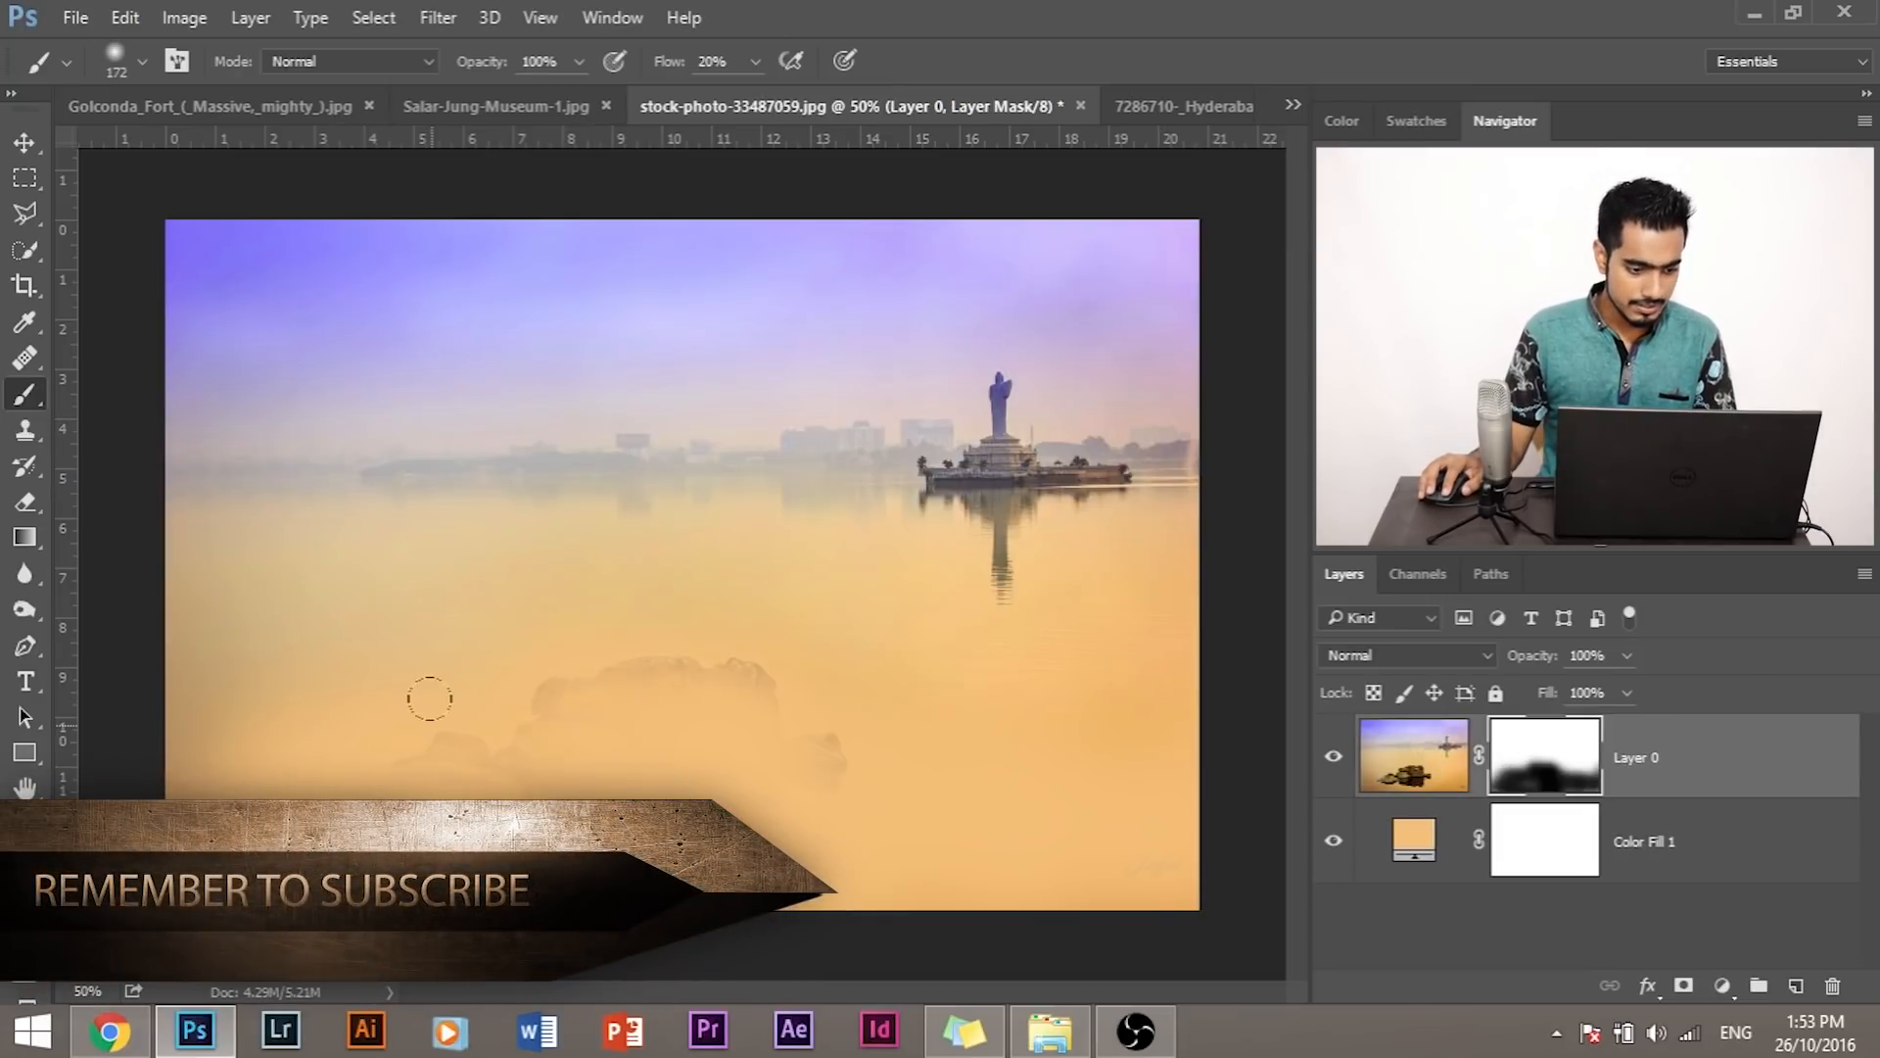
mouse_move(491, 662)
left_mouse_down()
mouse_move(789, 667)
mouse_move(785, 689)
mouse_move(533, 805)
left_mouse_up()
left_click(1334, 840)
left_click(1334, 840)
left_click_drag(425, 763, 500, 781)
left_click_drag(323, 734, 244, 638)
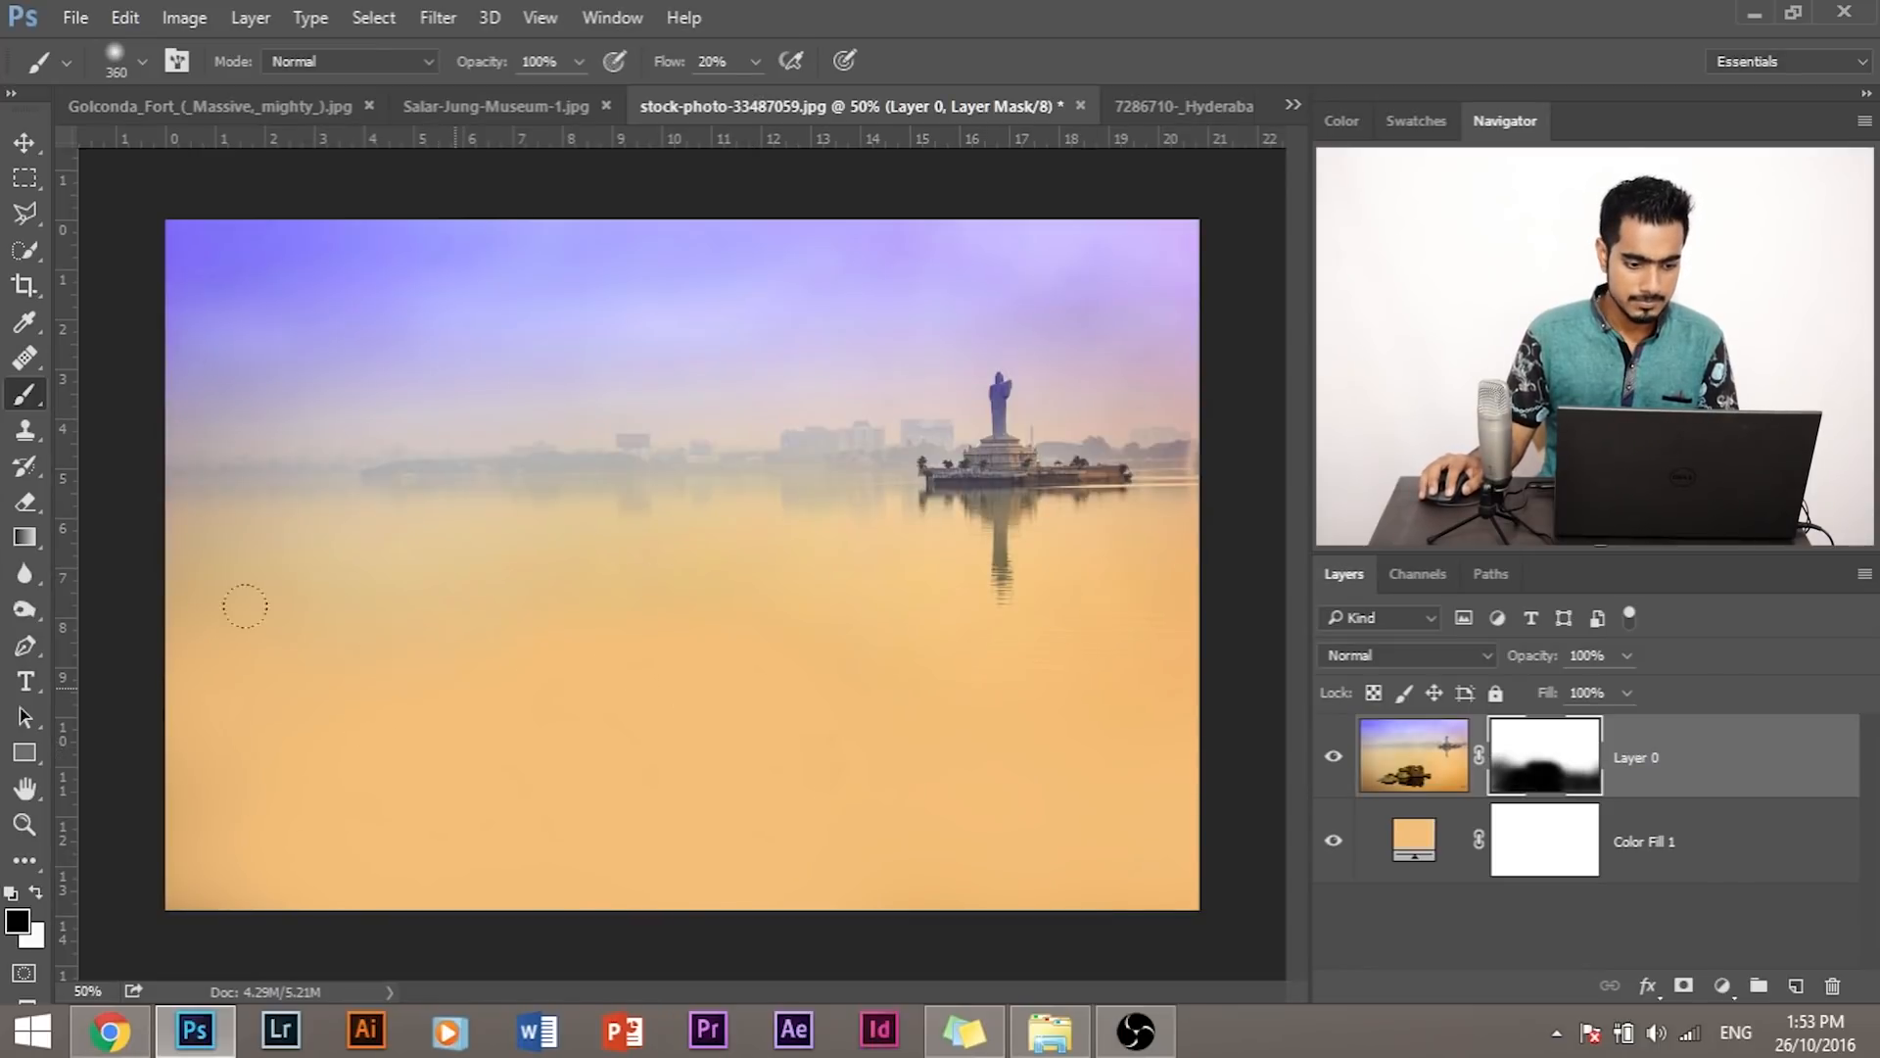
left_click_drag(60, 674, 921, 820)
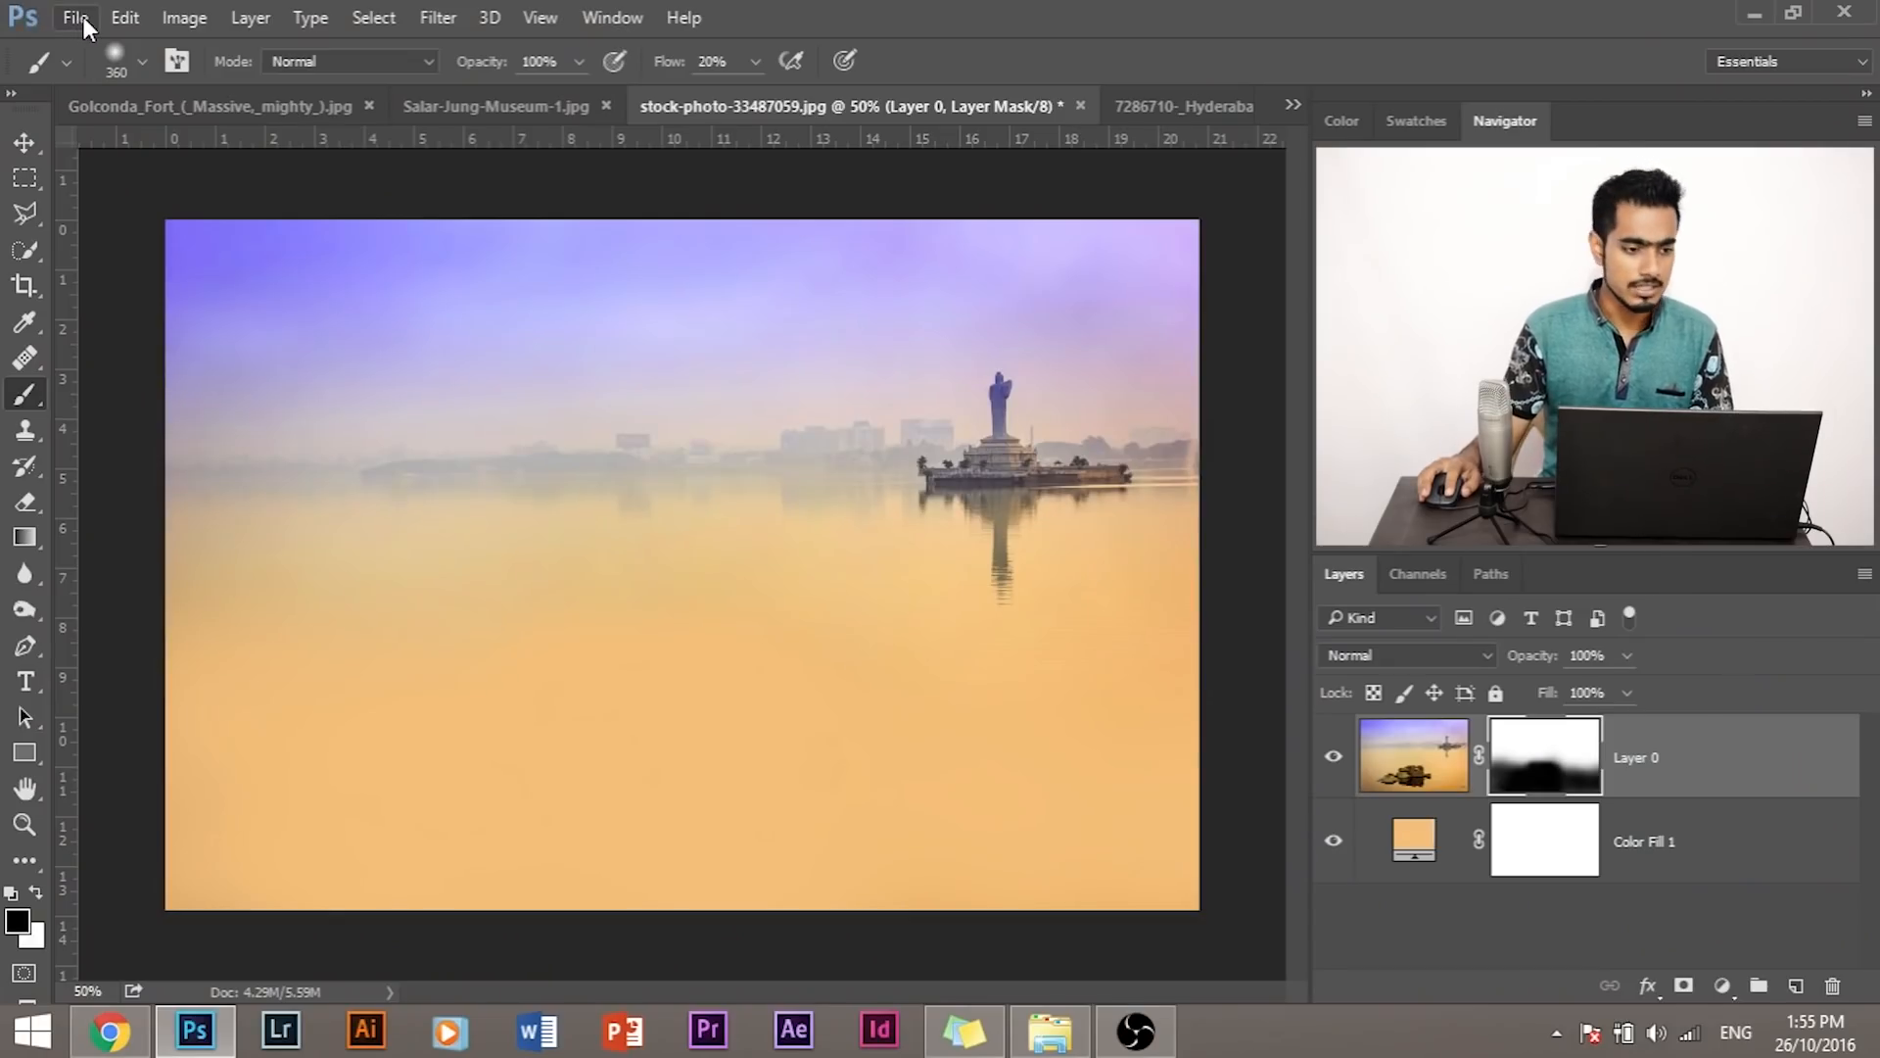
left_click(77, 17)
left_click(71, 19)
left_click(70, 20)
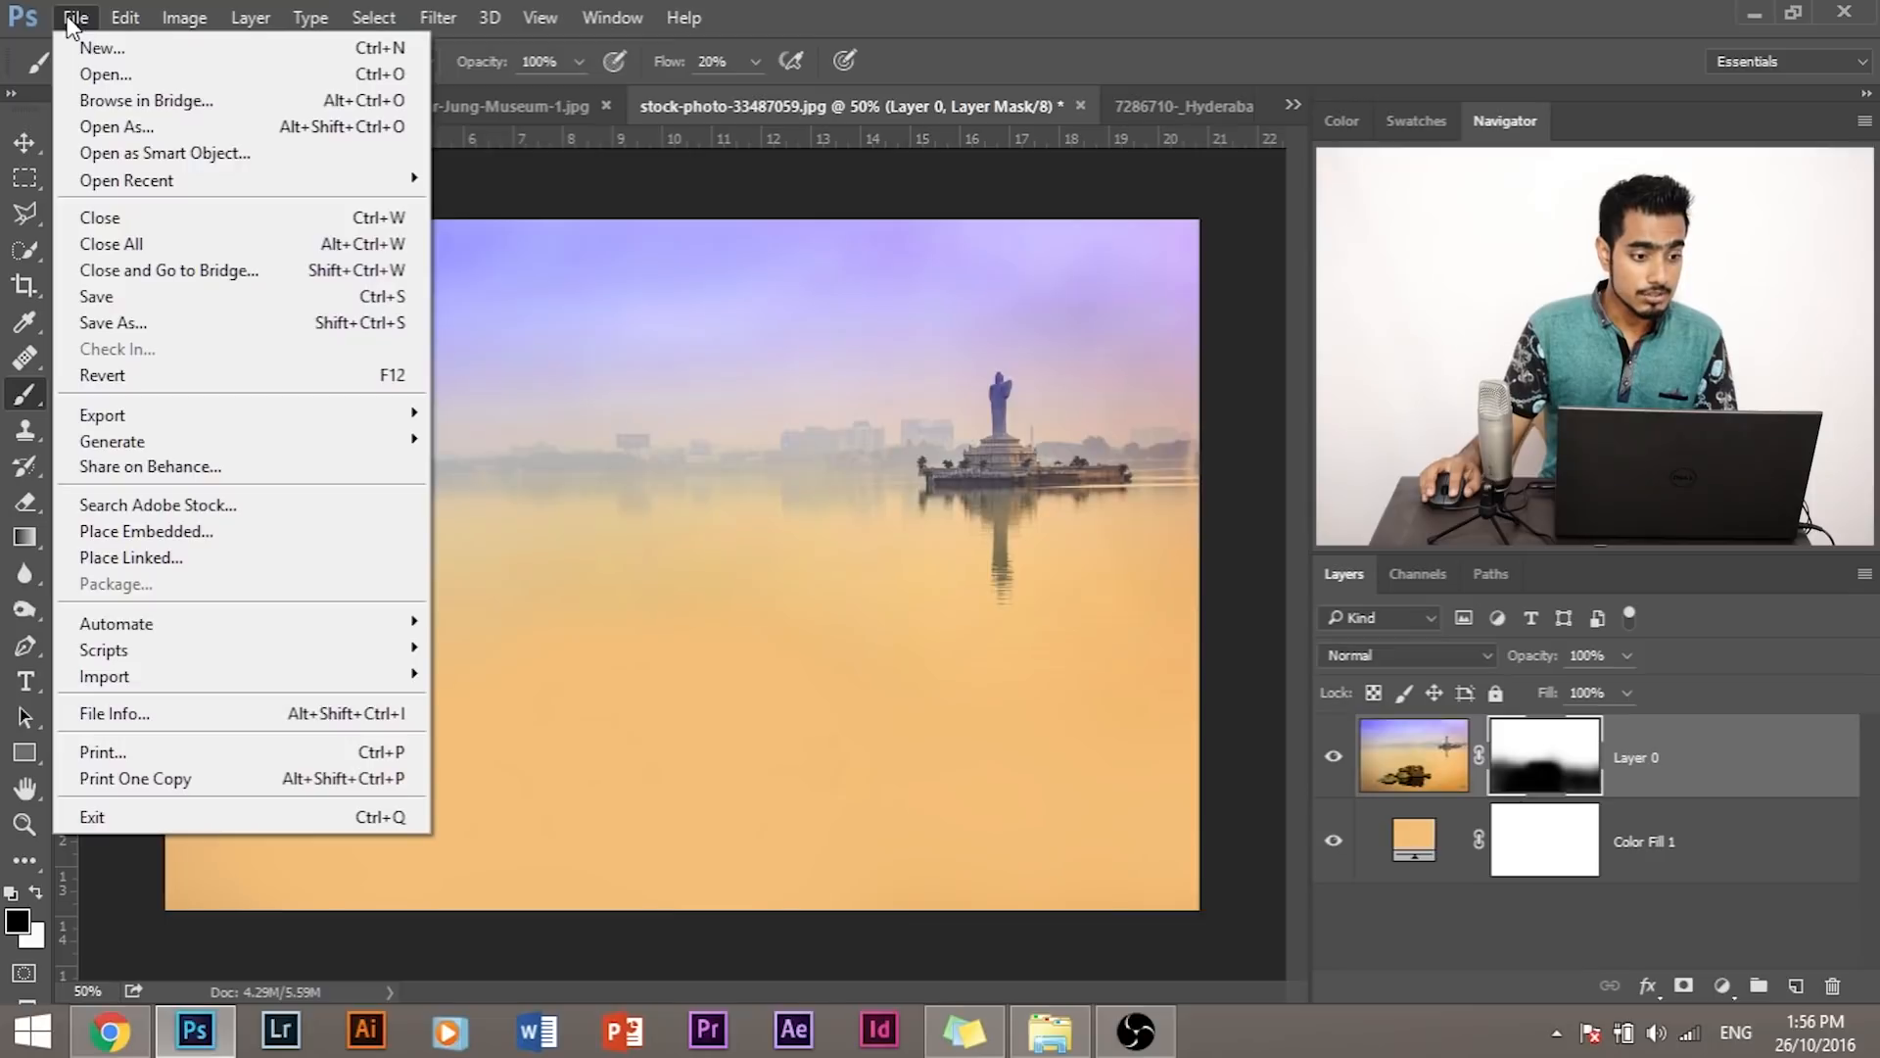
left_click(90, 72)
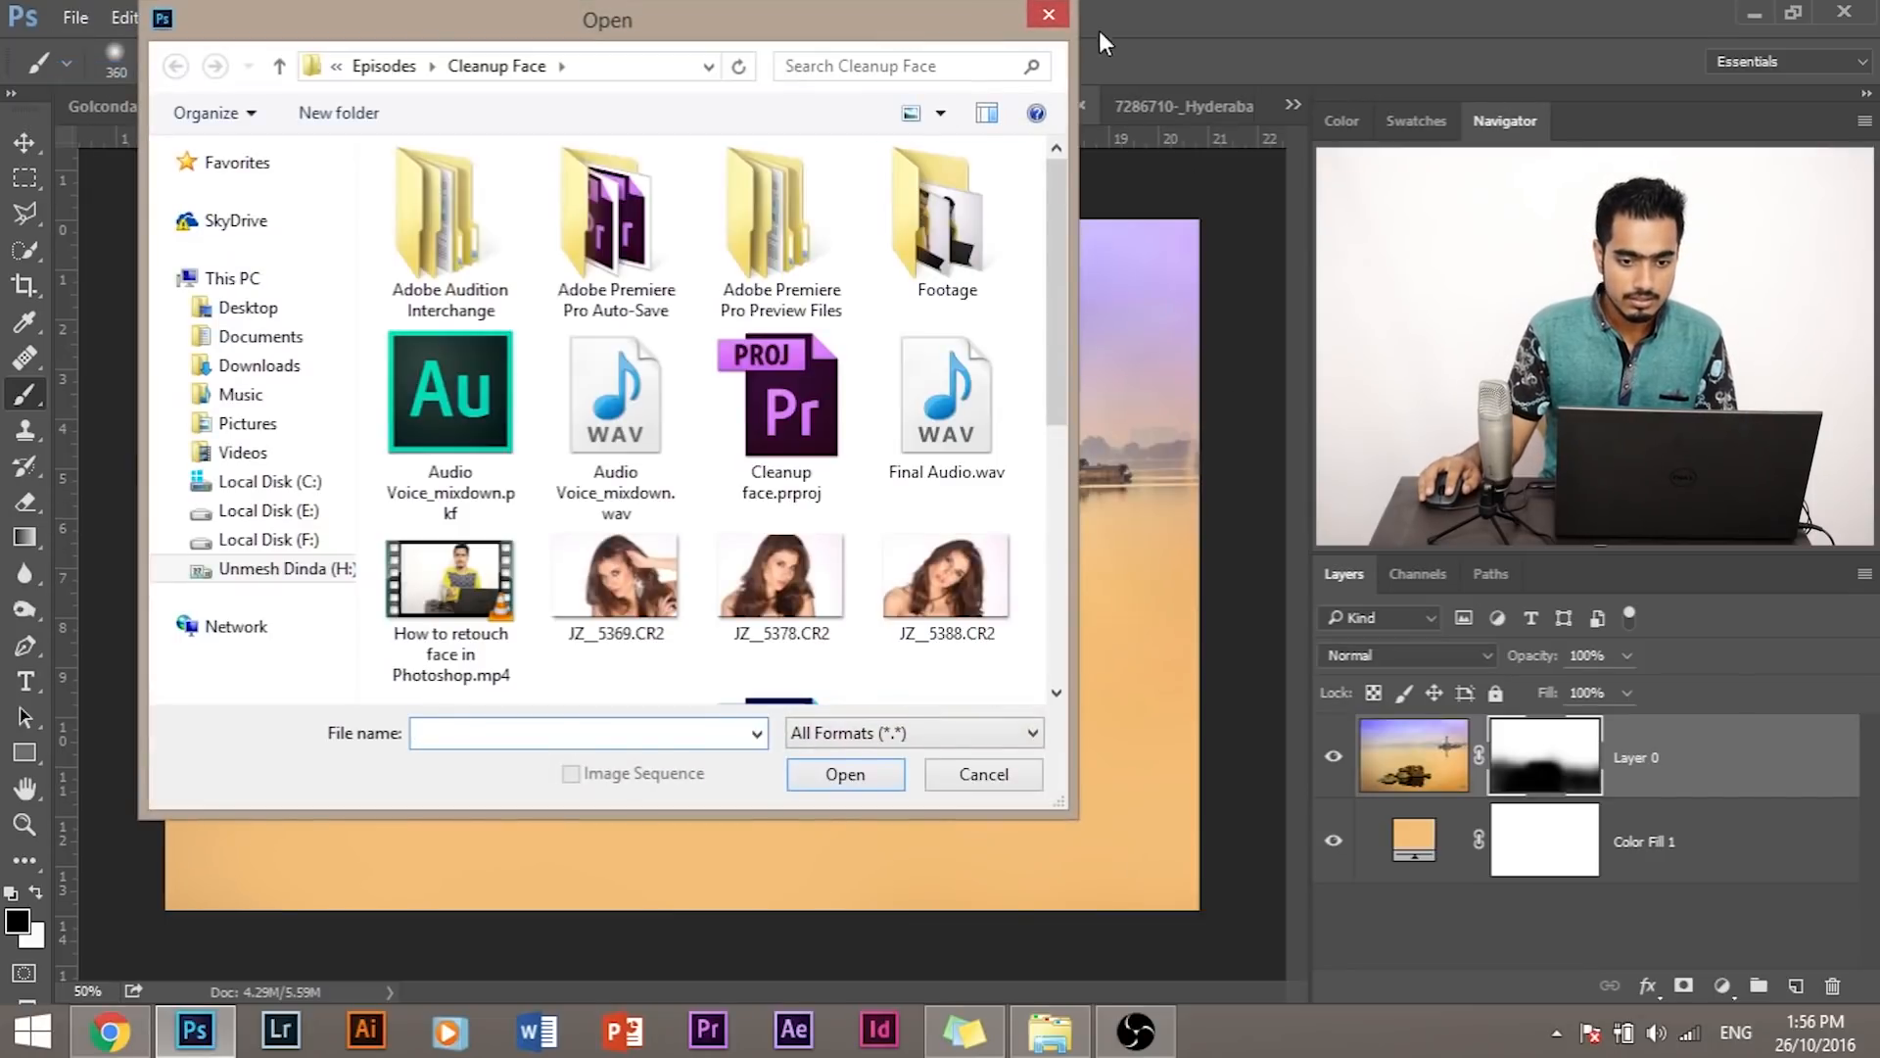
left_click(1056, 17)
Step: Create a new document named Poster with the International Paper A3 preset, 297 × 420 mm at 300 pixels/inch
left_click(76, 18)
left_click(98, 47)
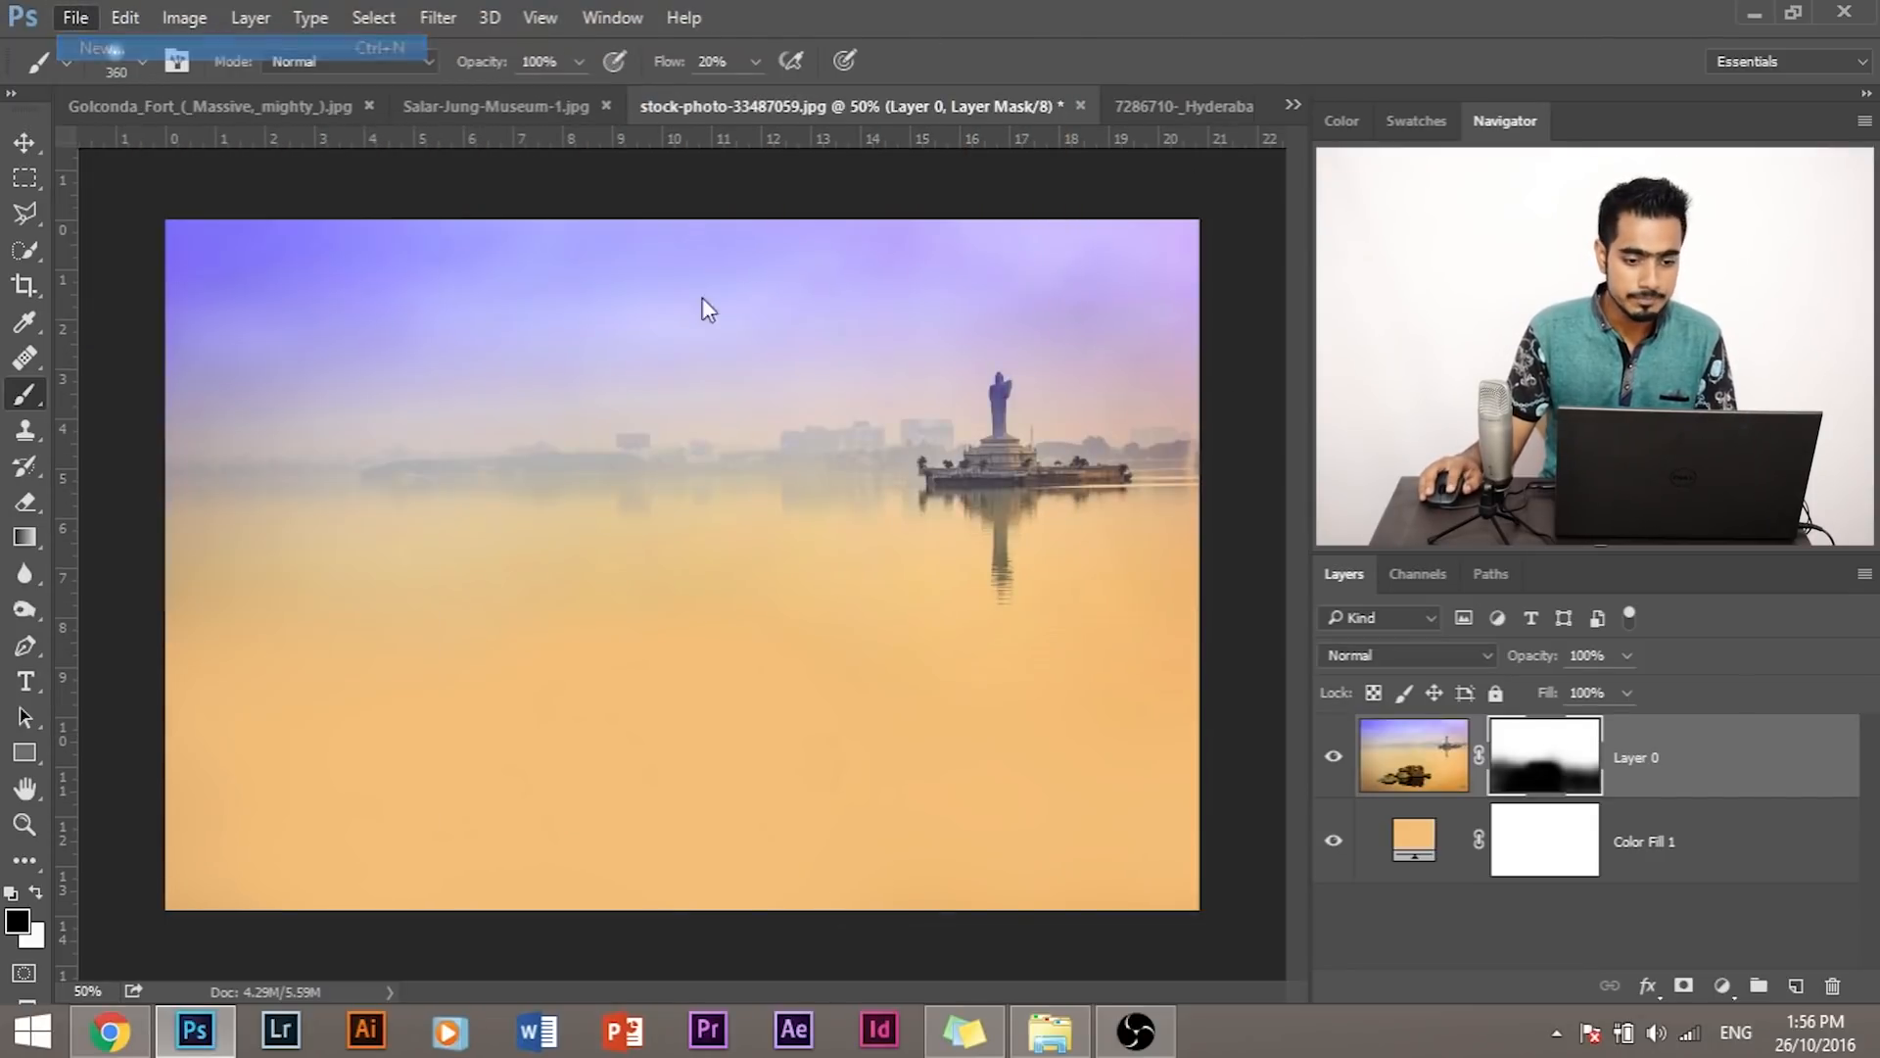
left_click(960, 244)
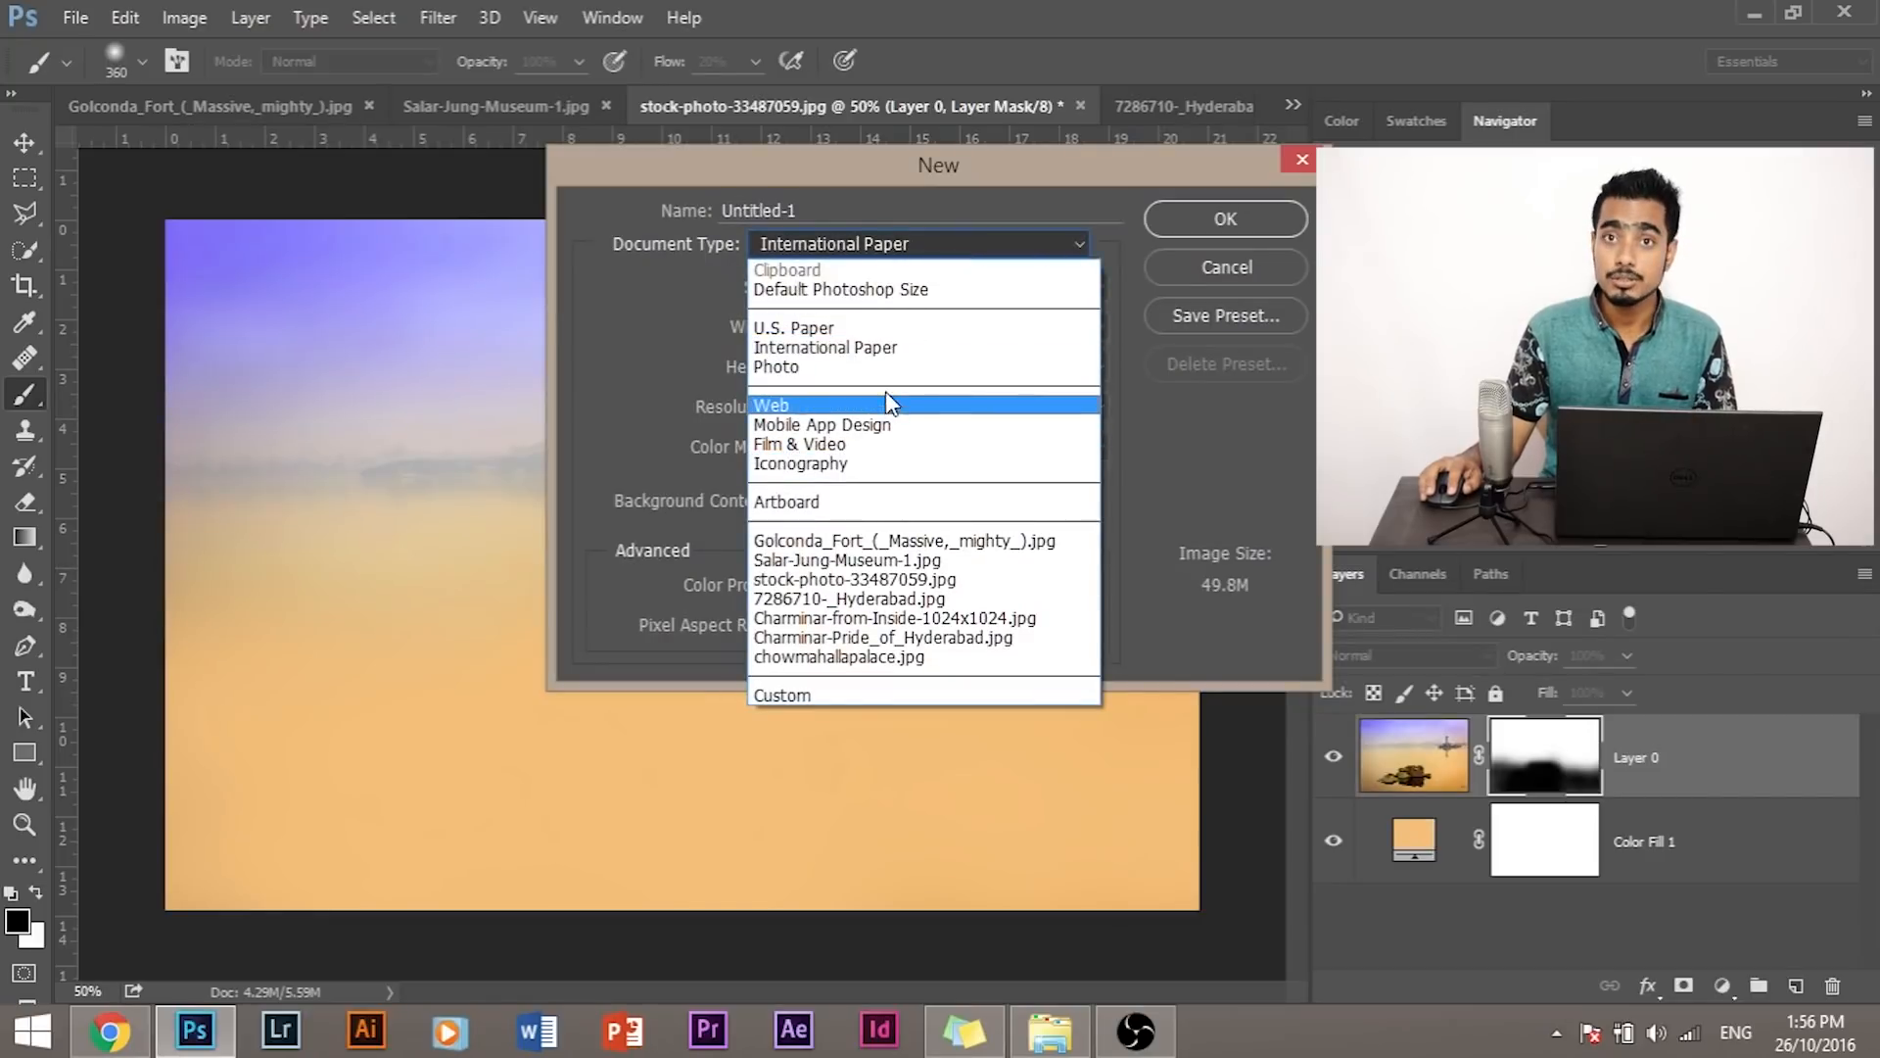
left_click(899, 348)
left_click(918, 288)
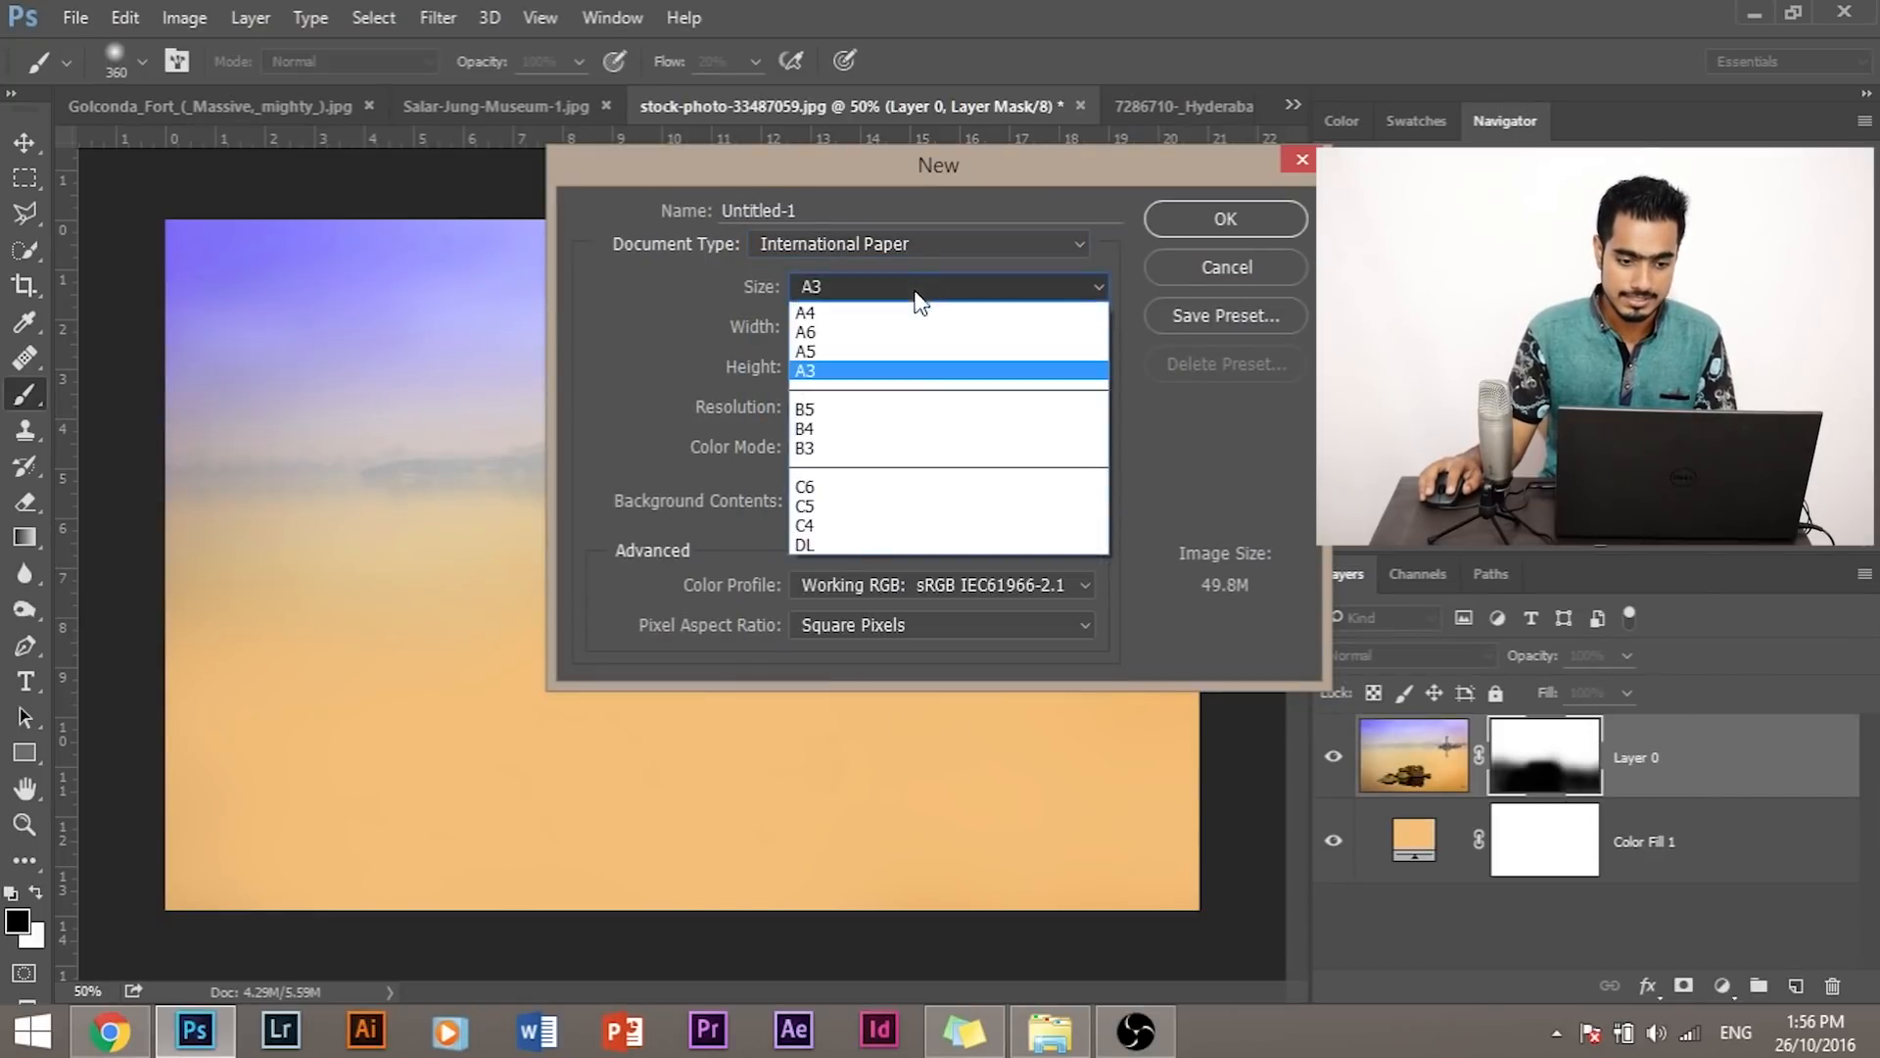
left_click(943, 375)
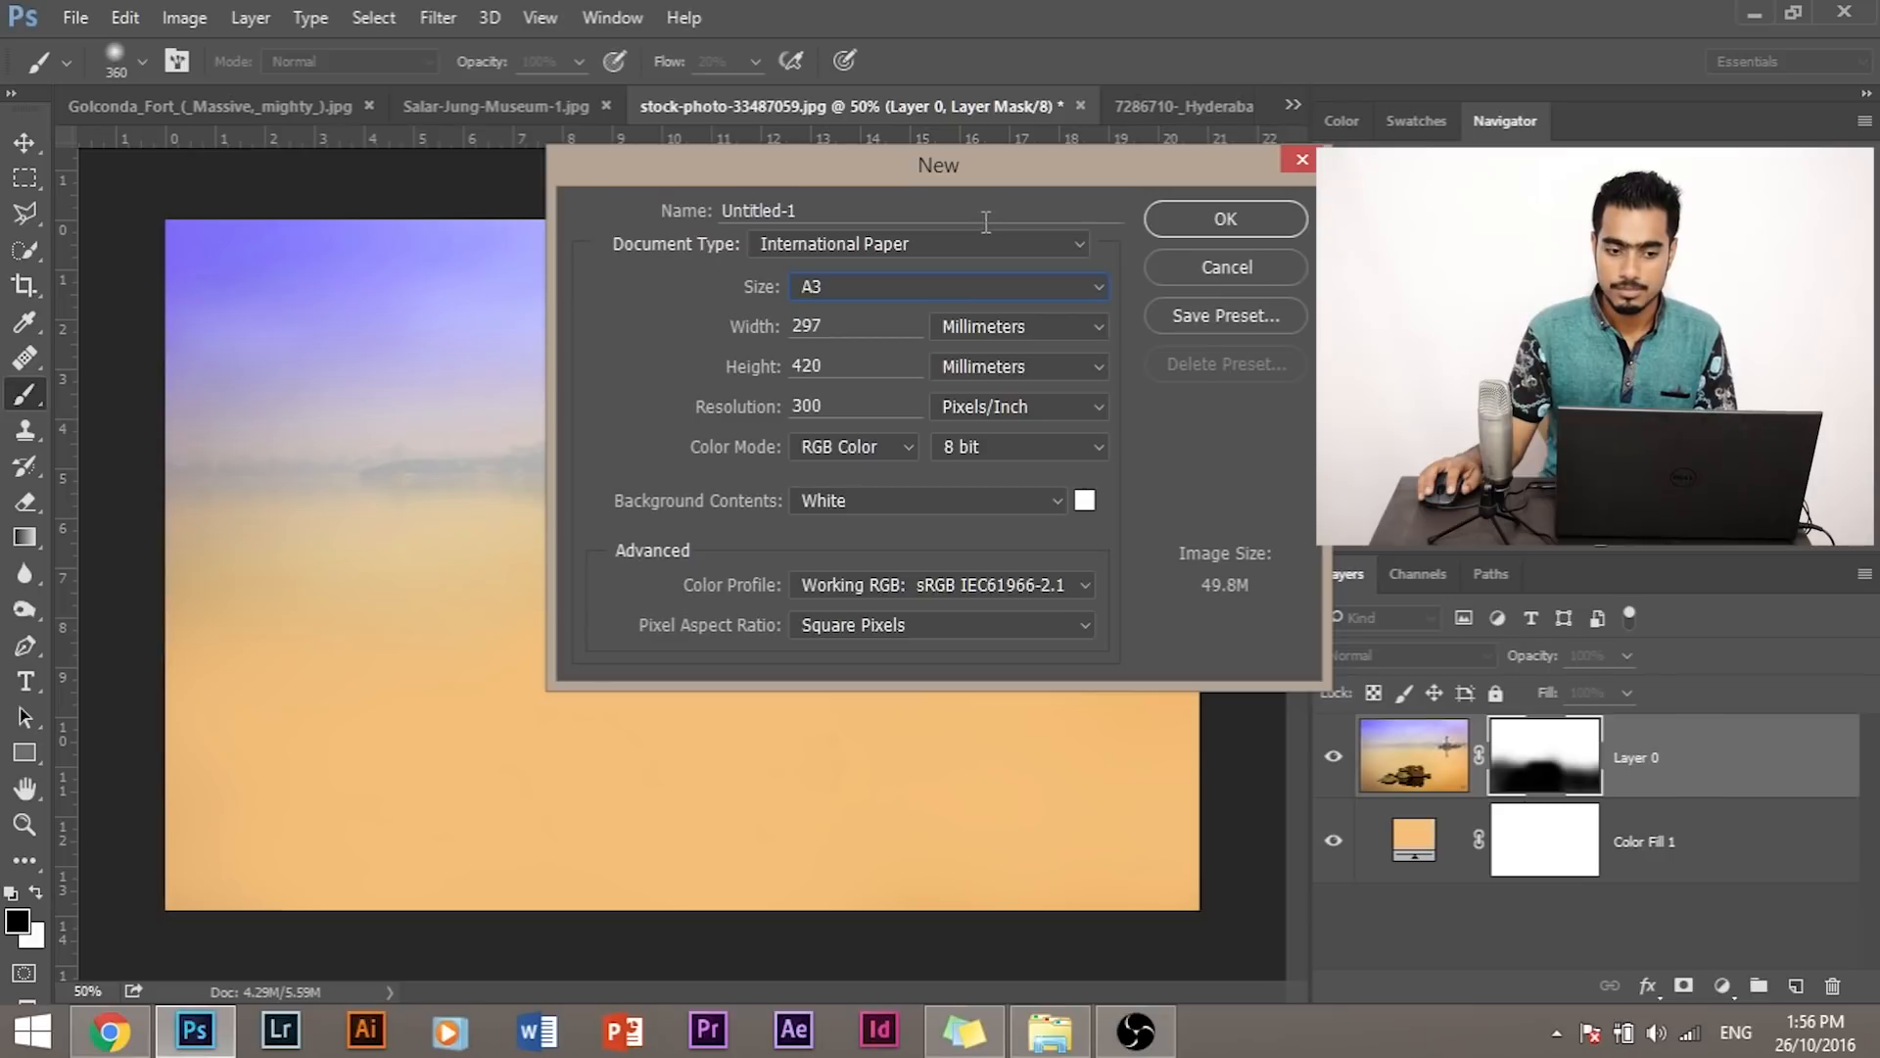
double_click(827, 208)
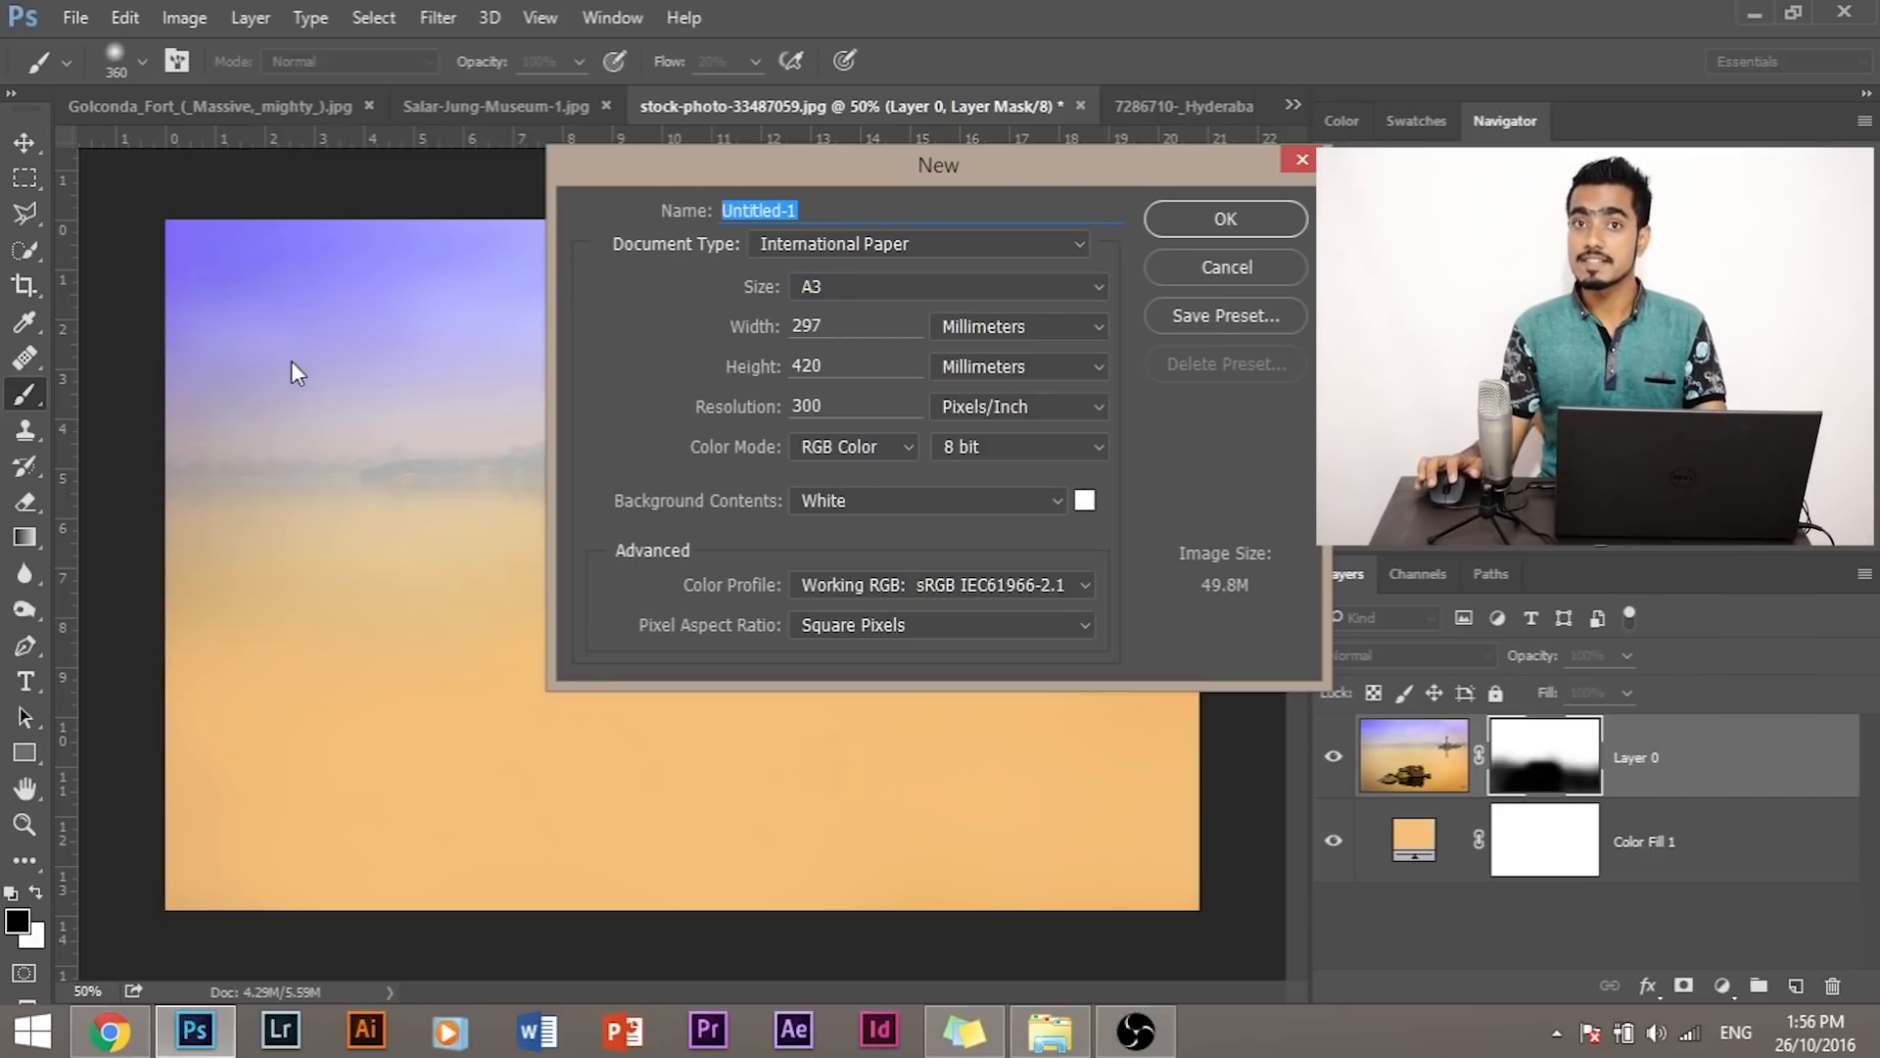
type("Poster")
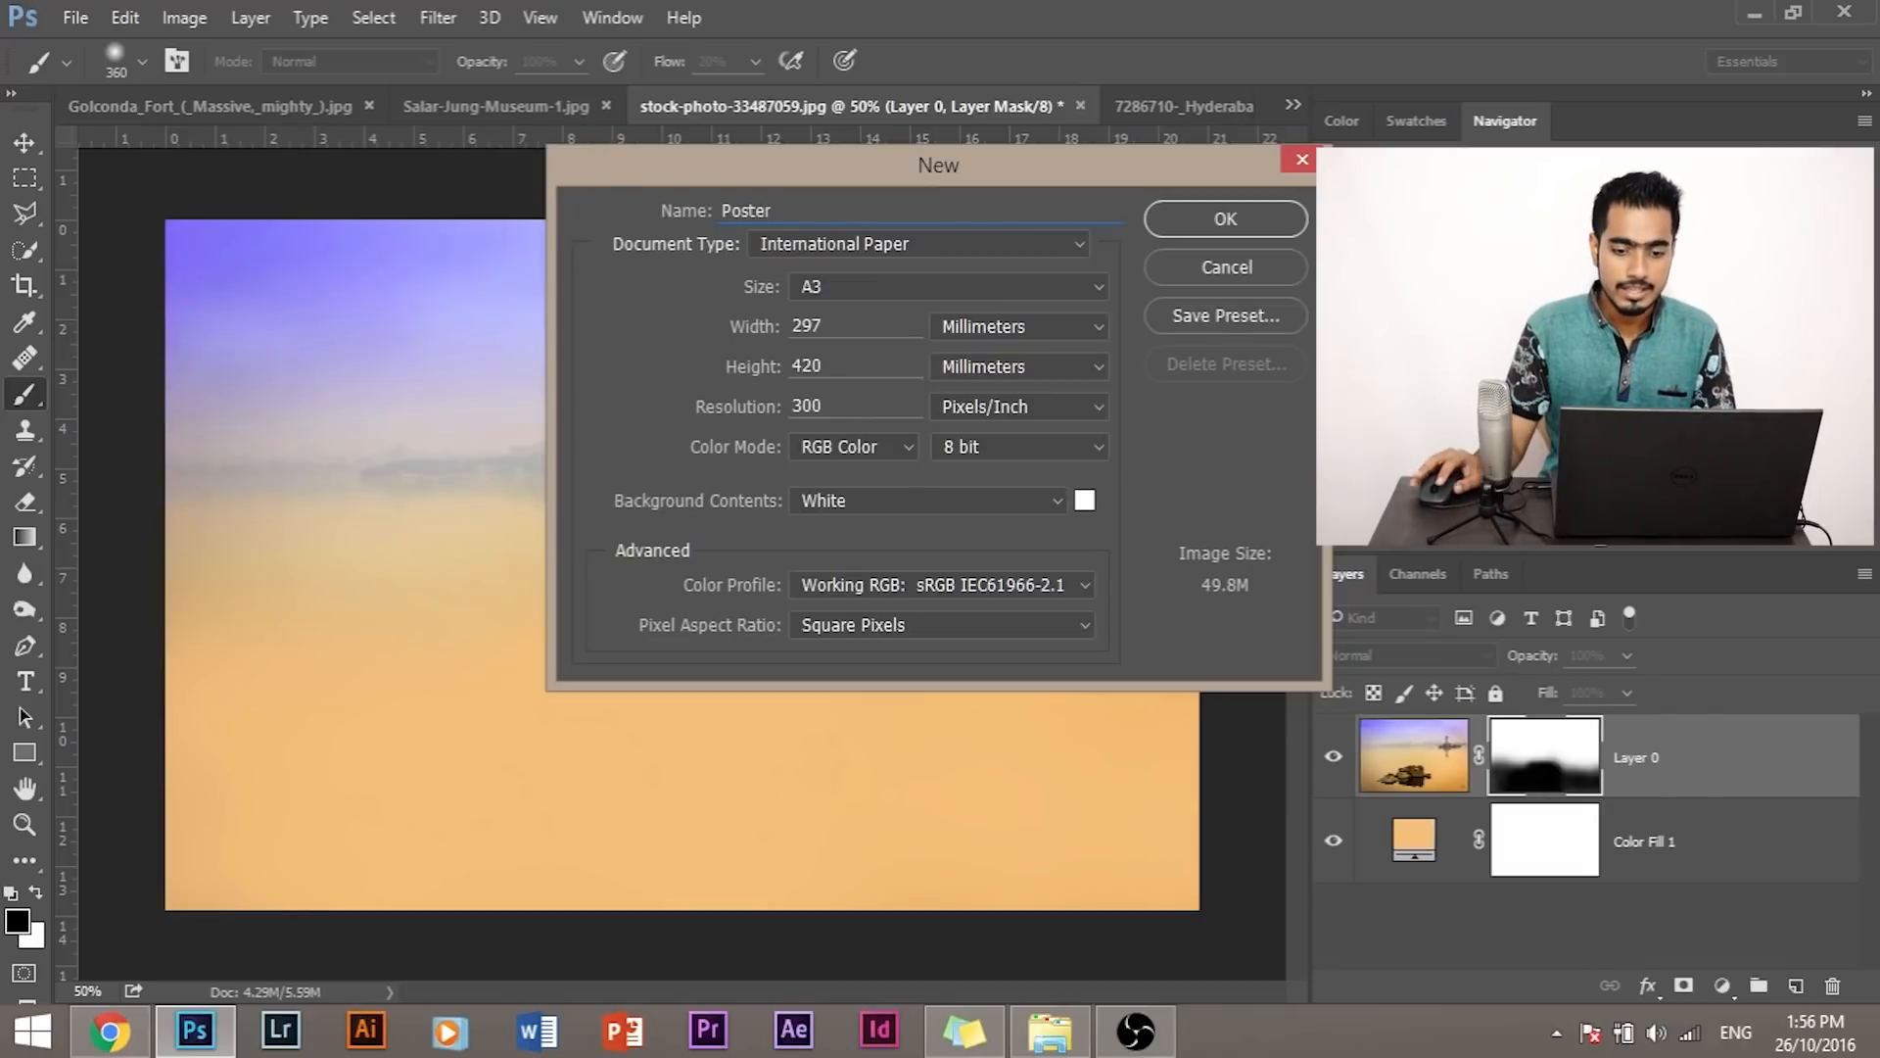
left_click(1188, 220)
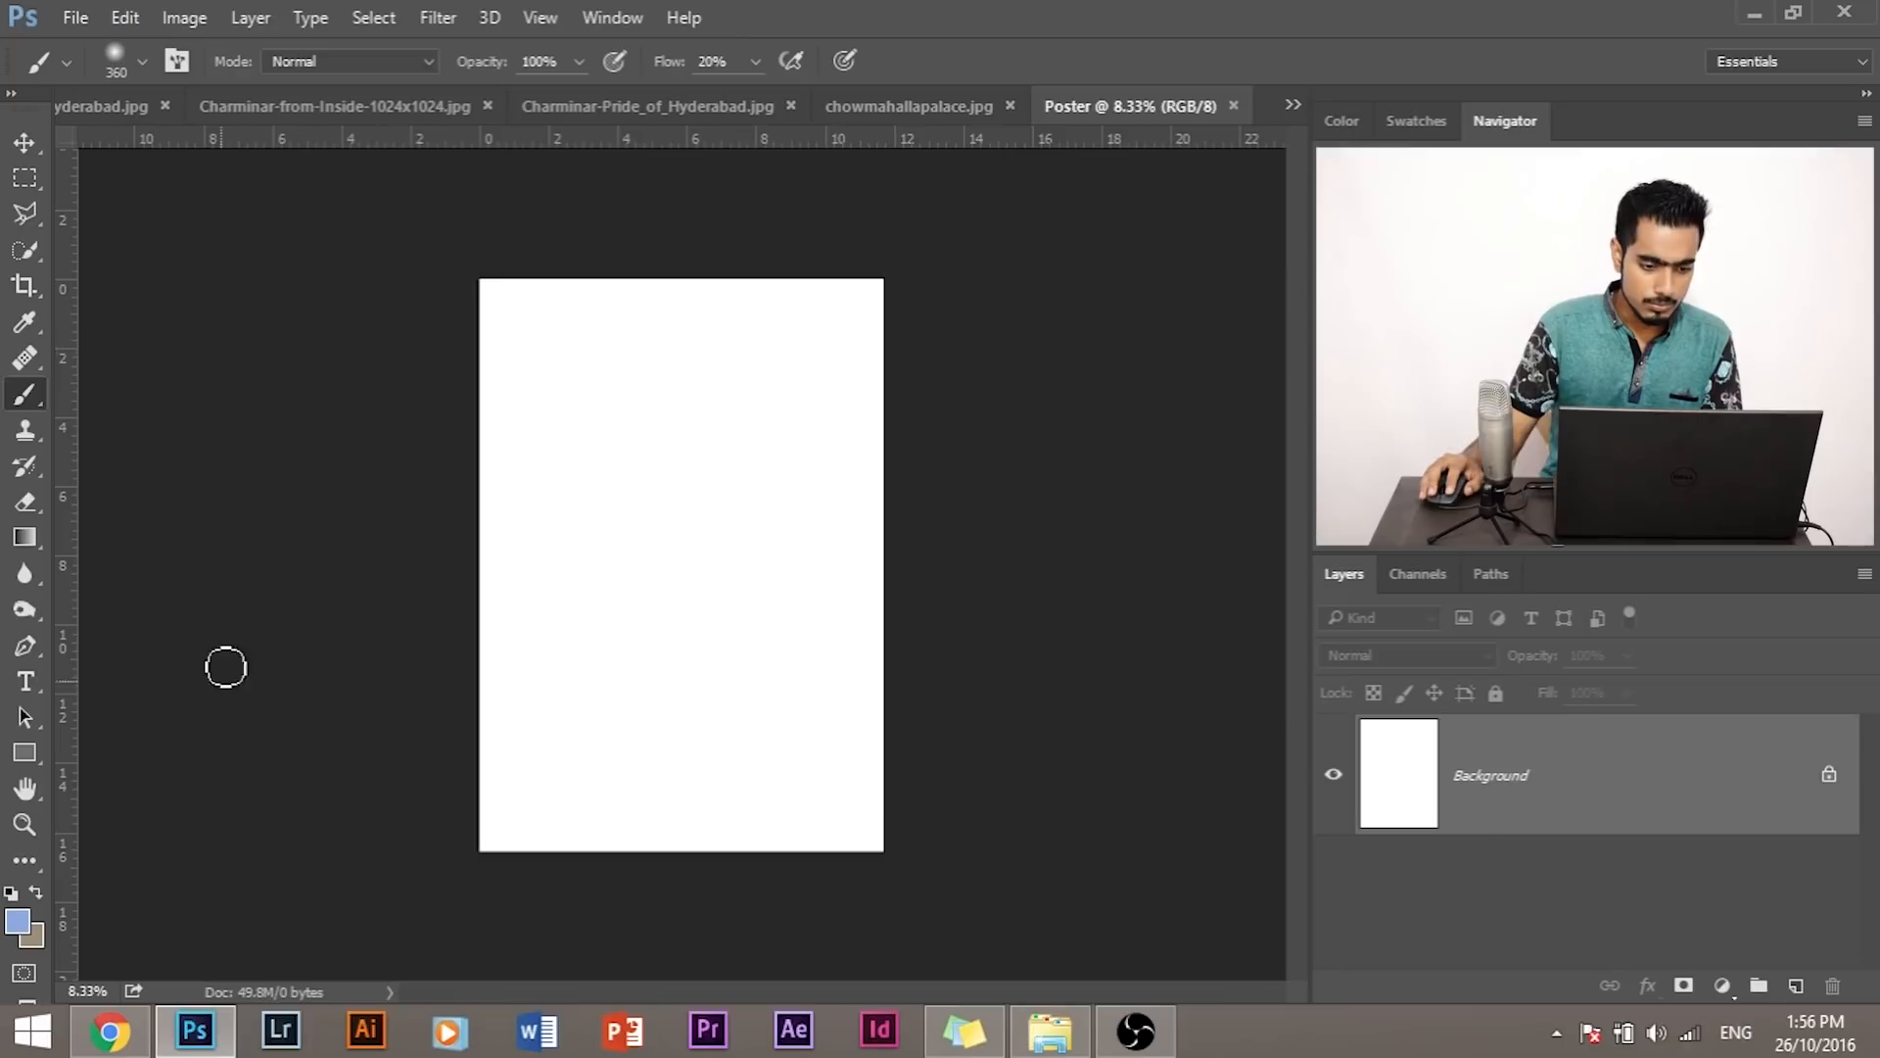
Step: Rotate the Poster canvas 90° clockwise to landscape and choose the Move tool
left_click(208, 14)
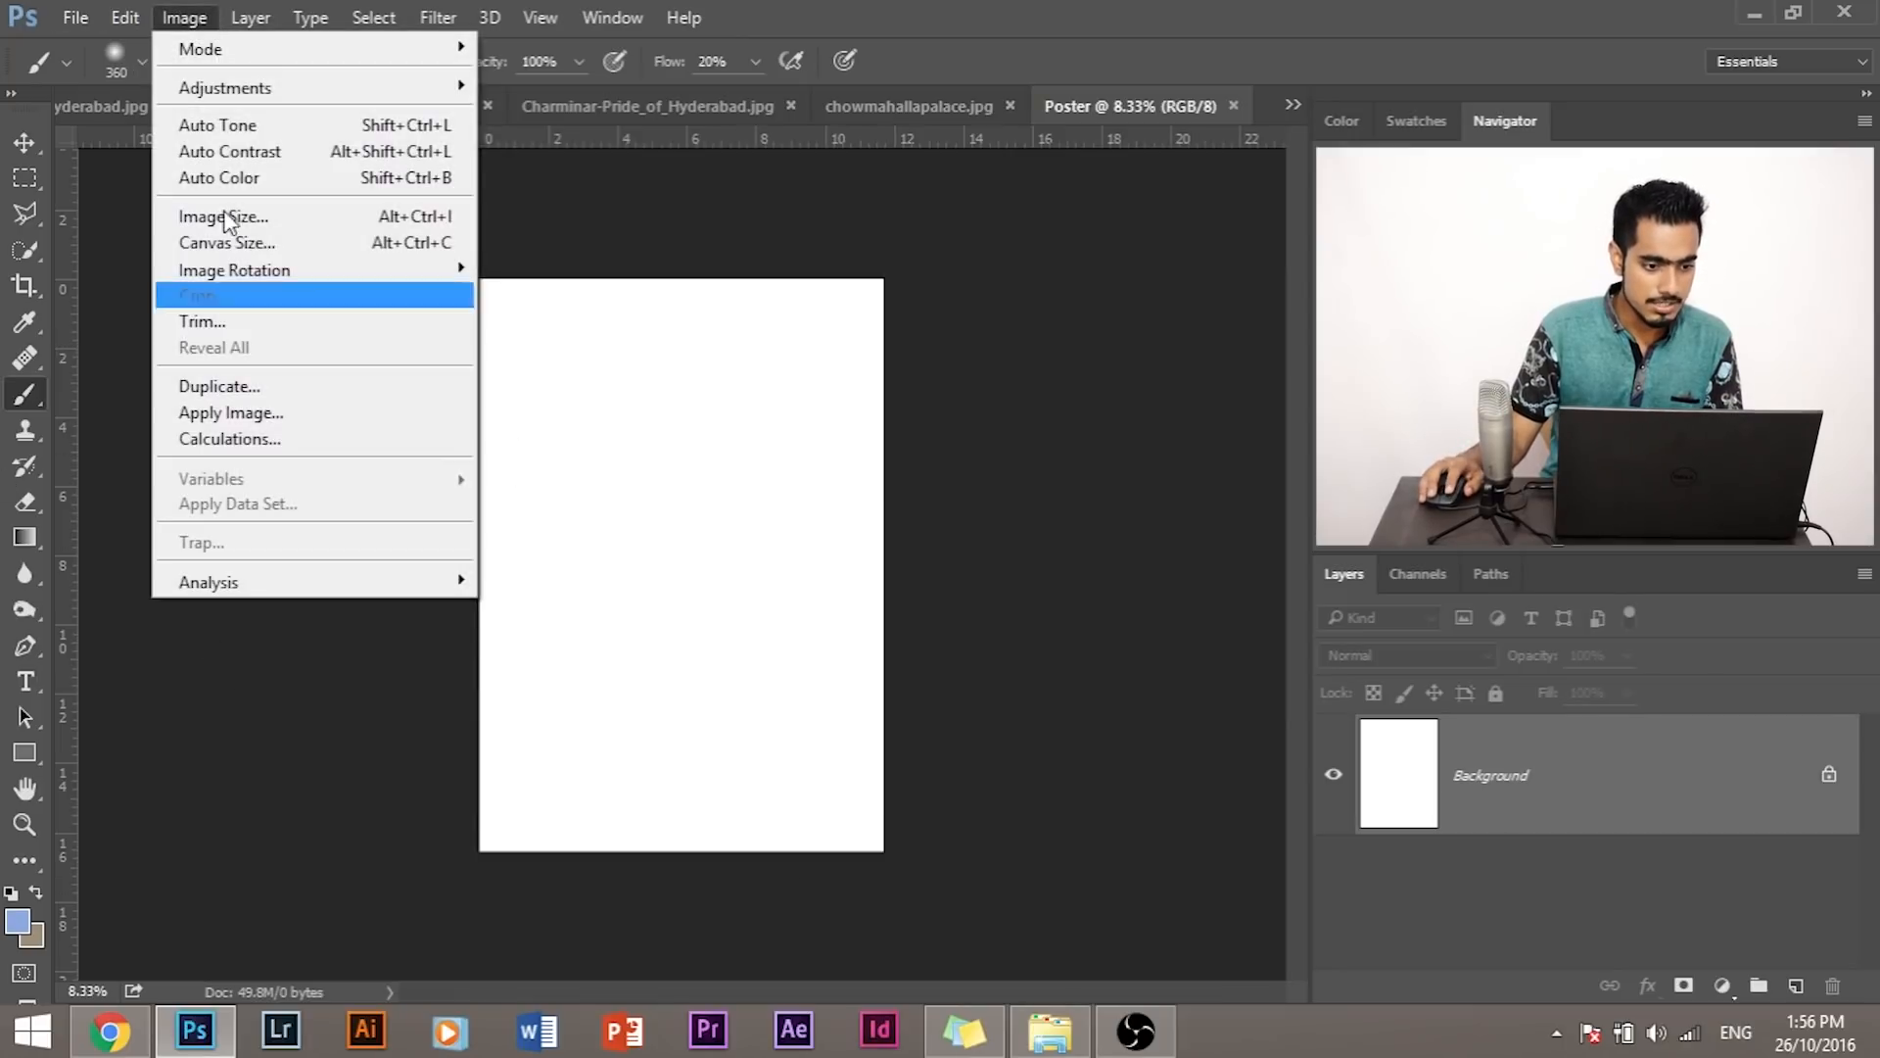
mouse_move(290, 274)
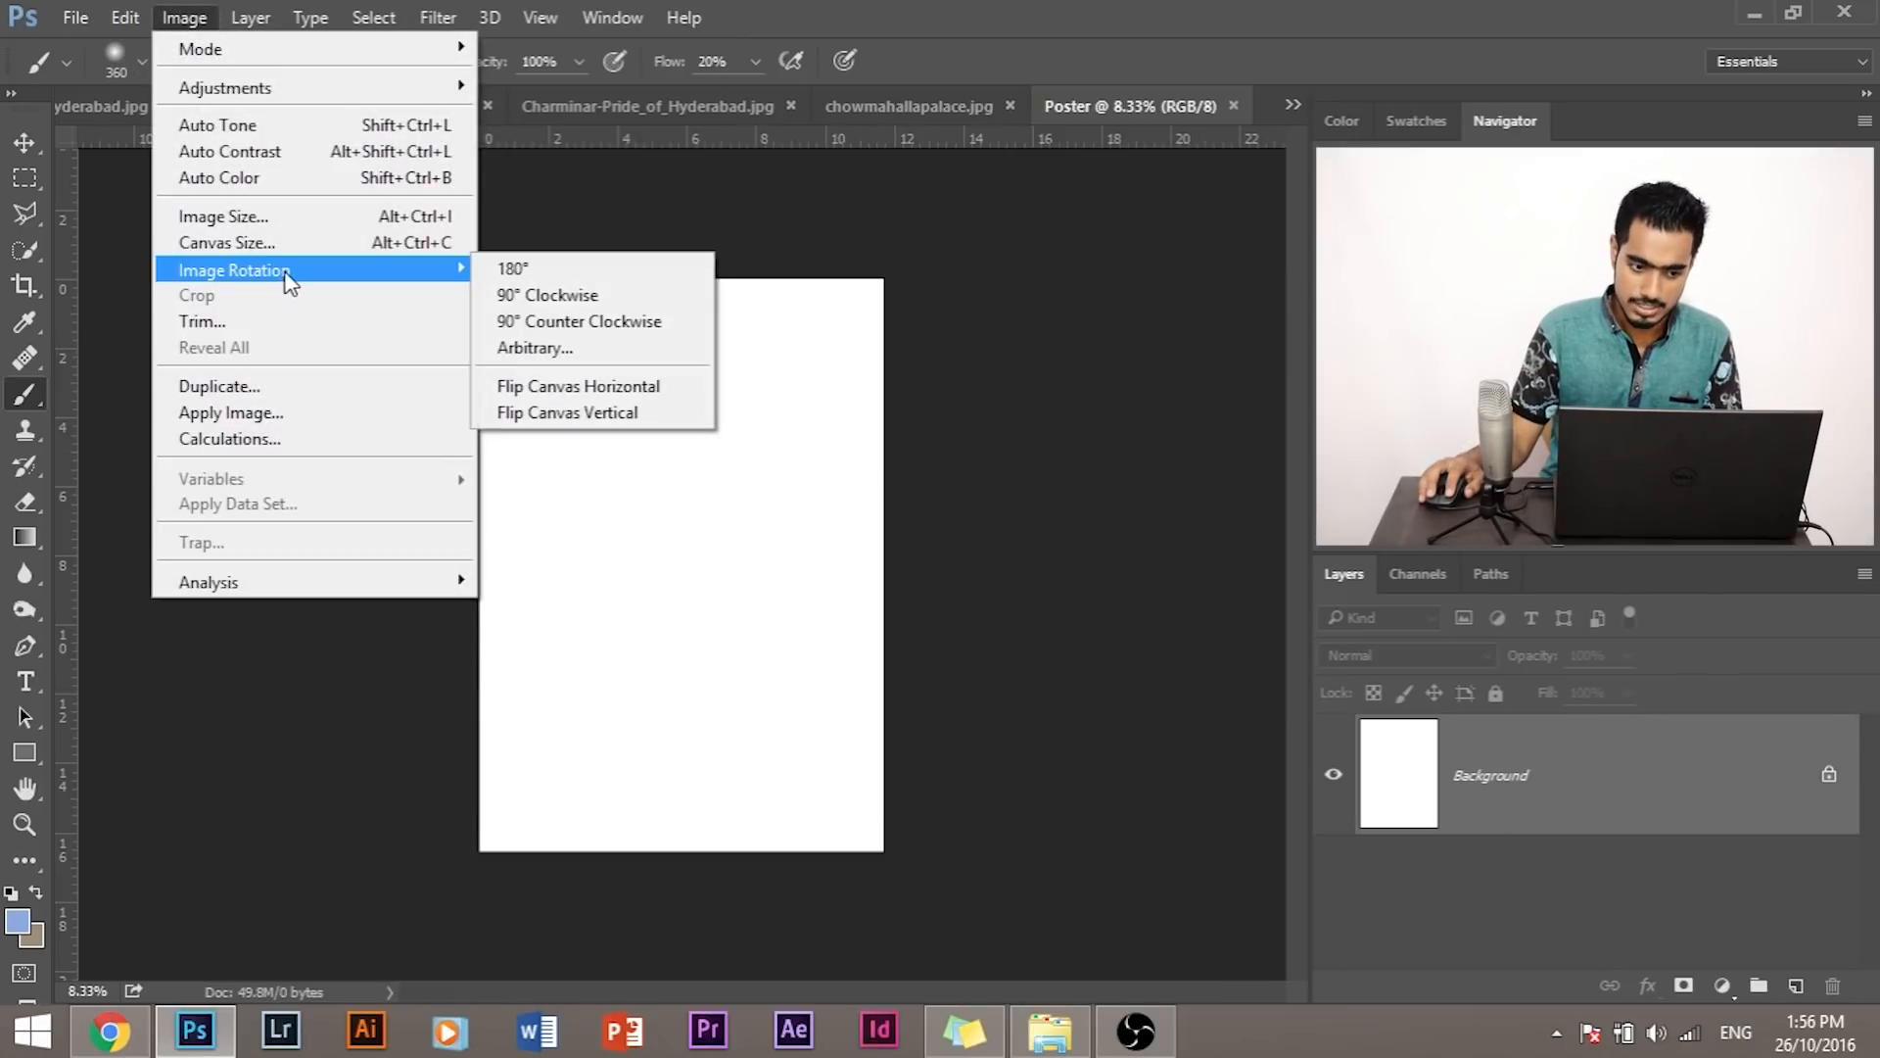
left_click(548, 295)
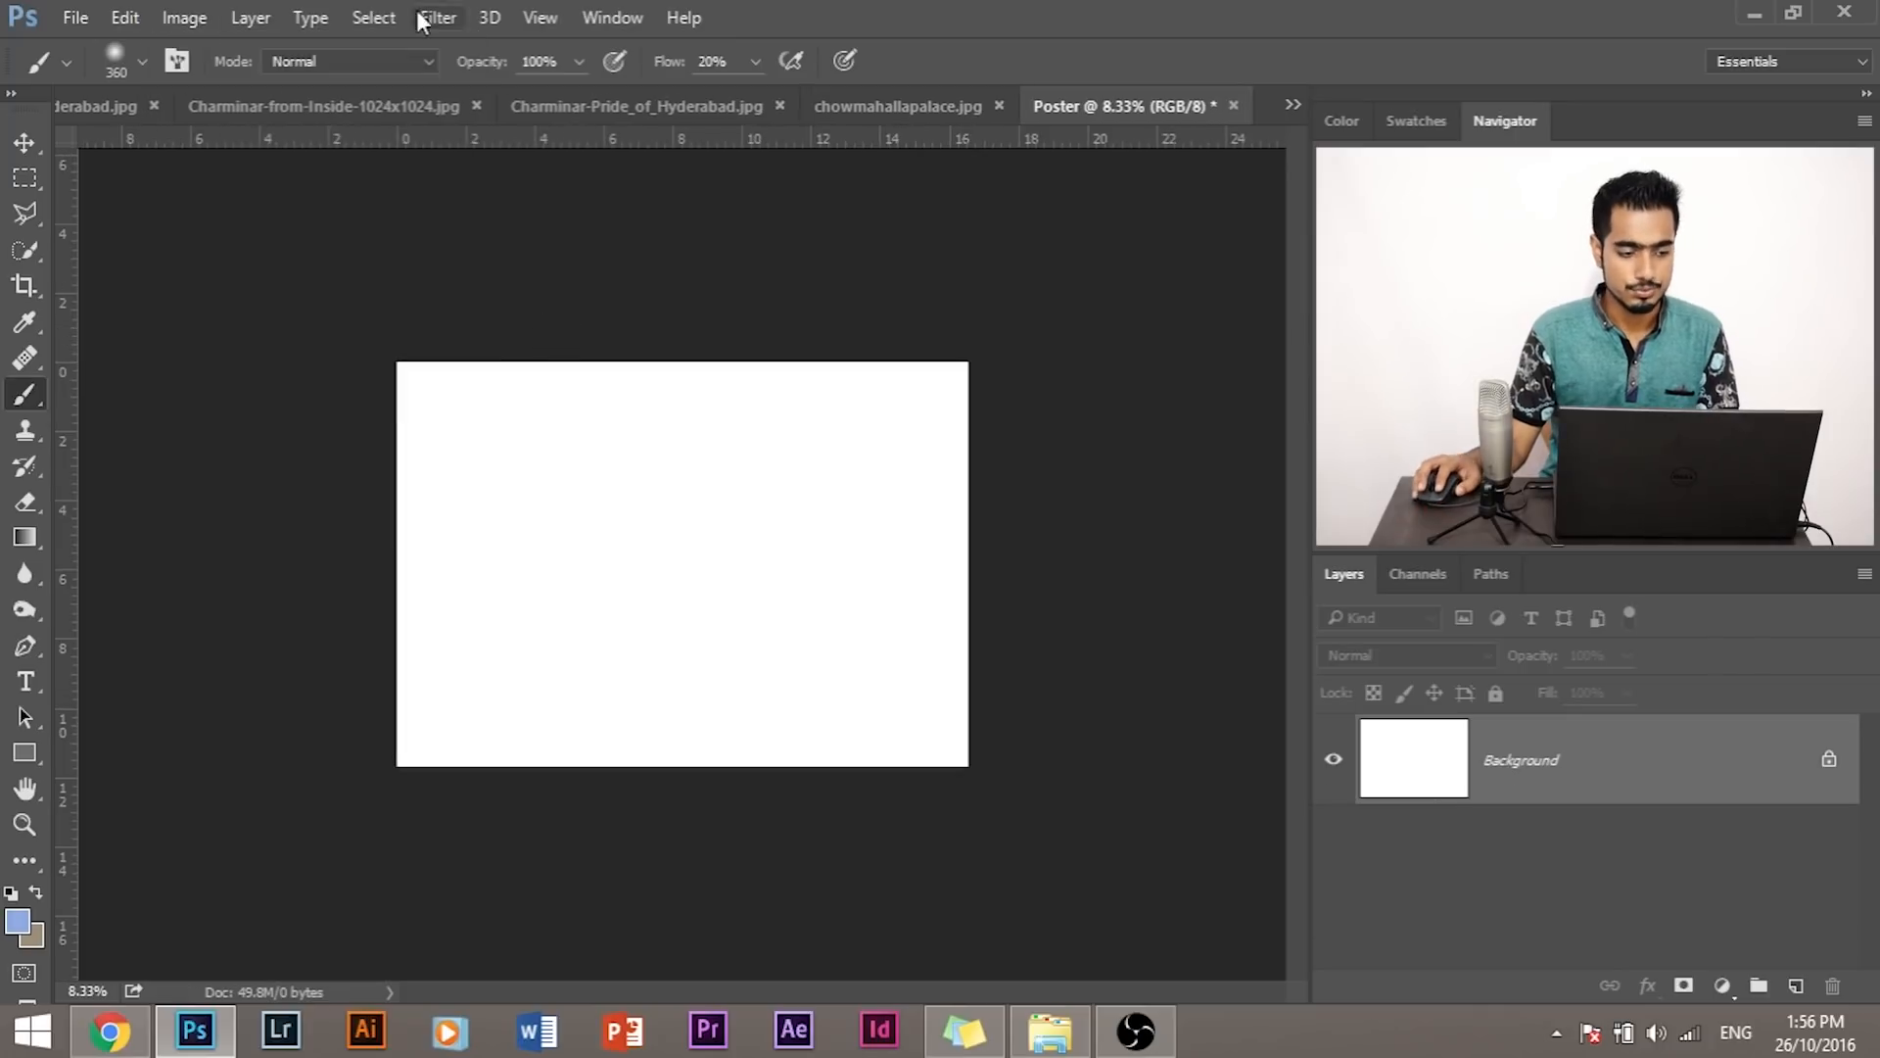
left_click(25, 142)
key("ctrl+plus")
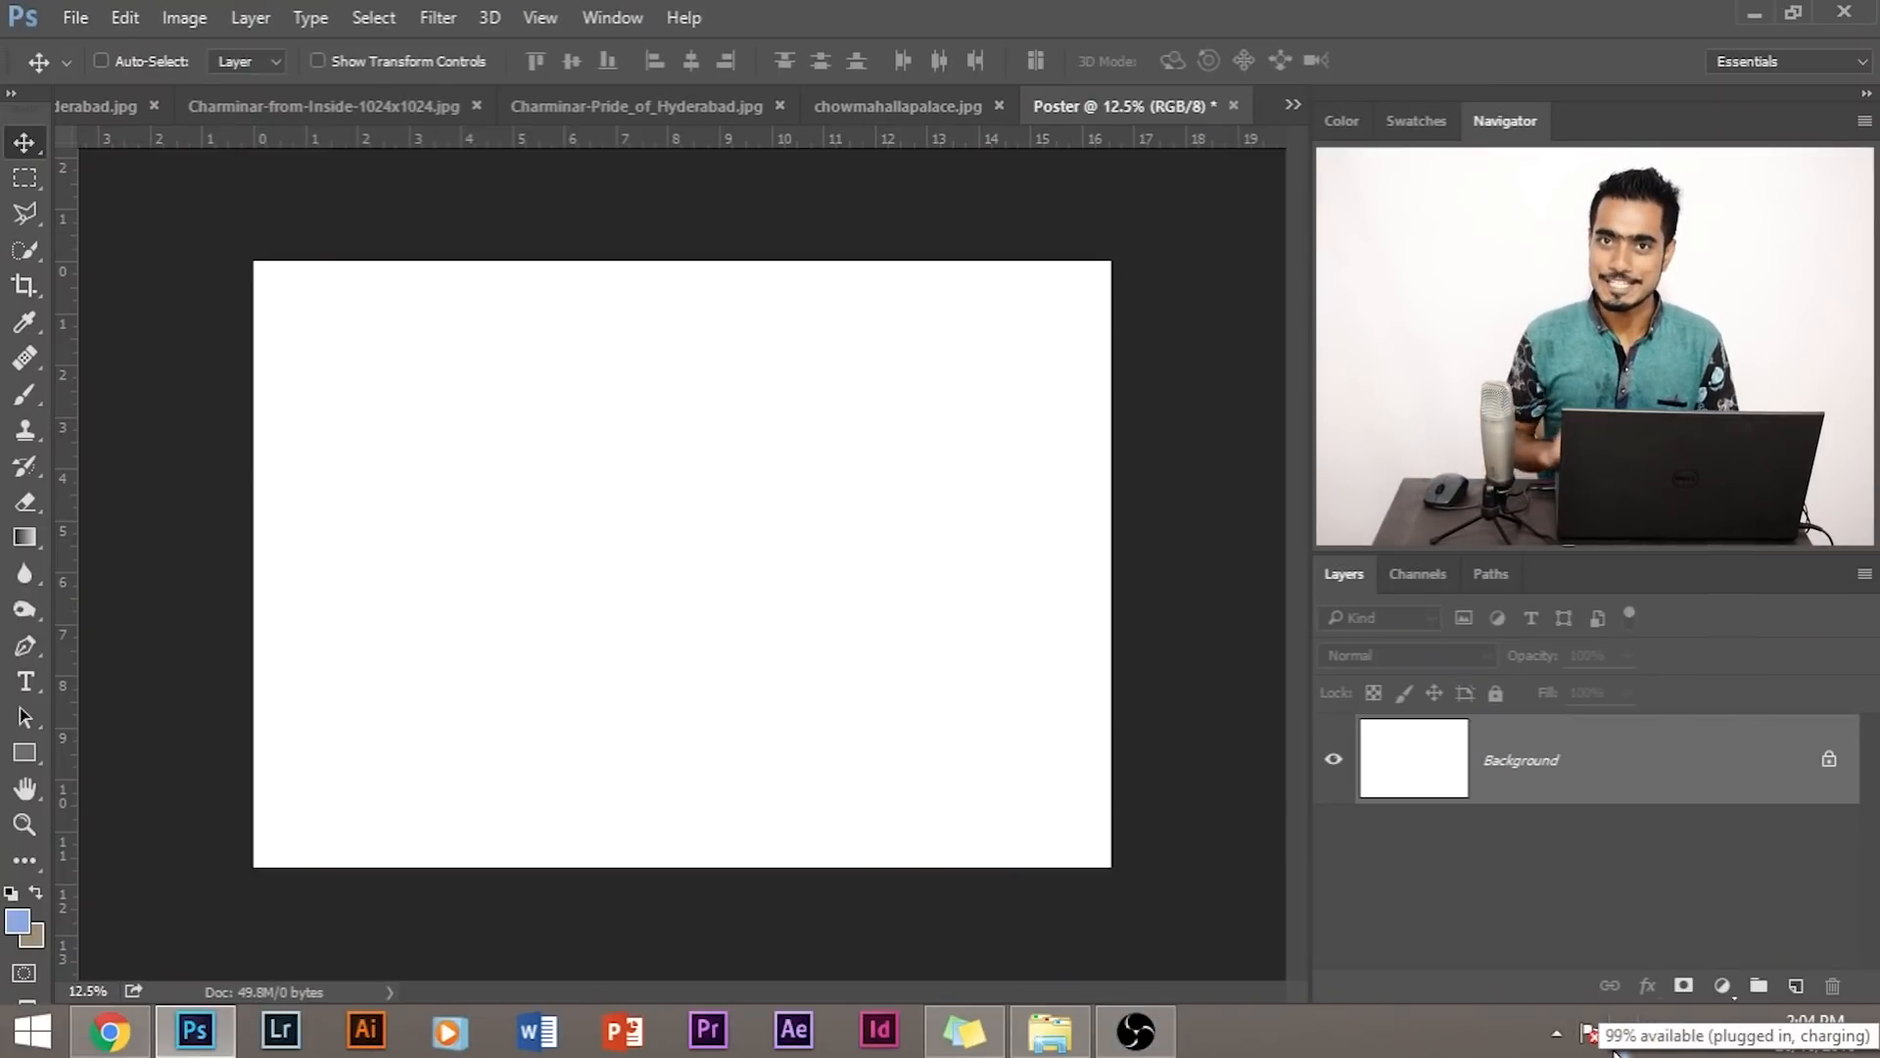
Step: Switch to the masked fort photo, Golconda_Fort_(_Massive,_mighty_).jpg
left_click(1293, 105)
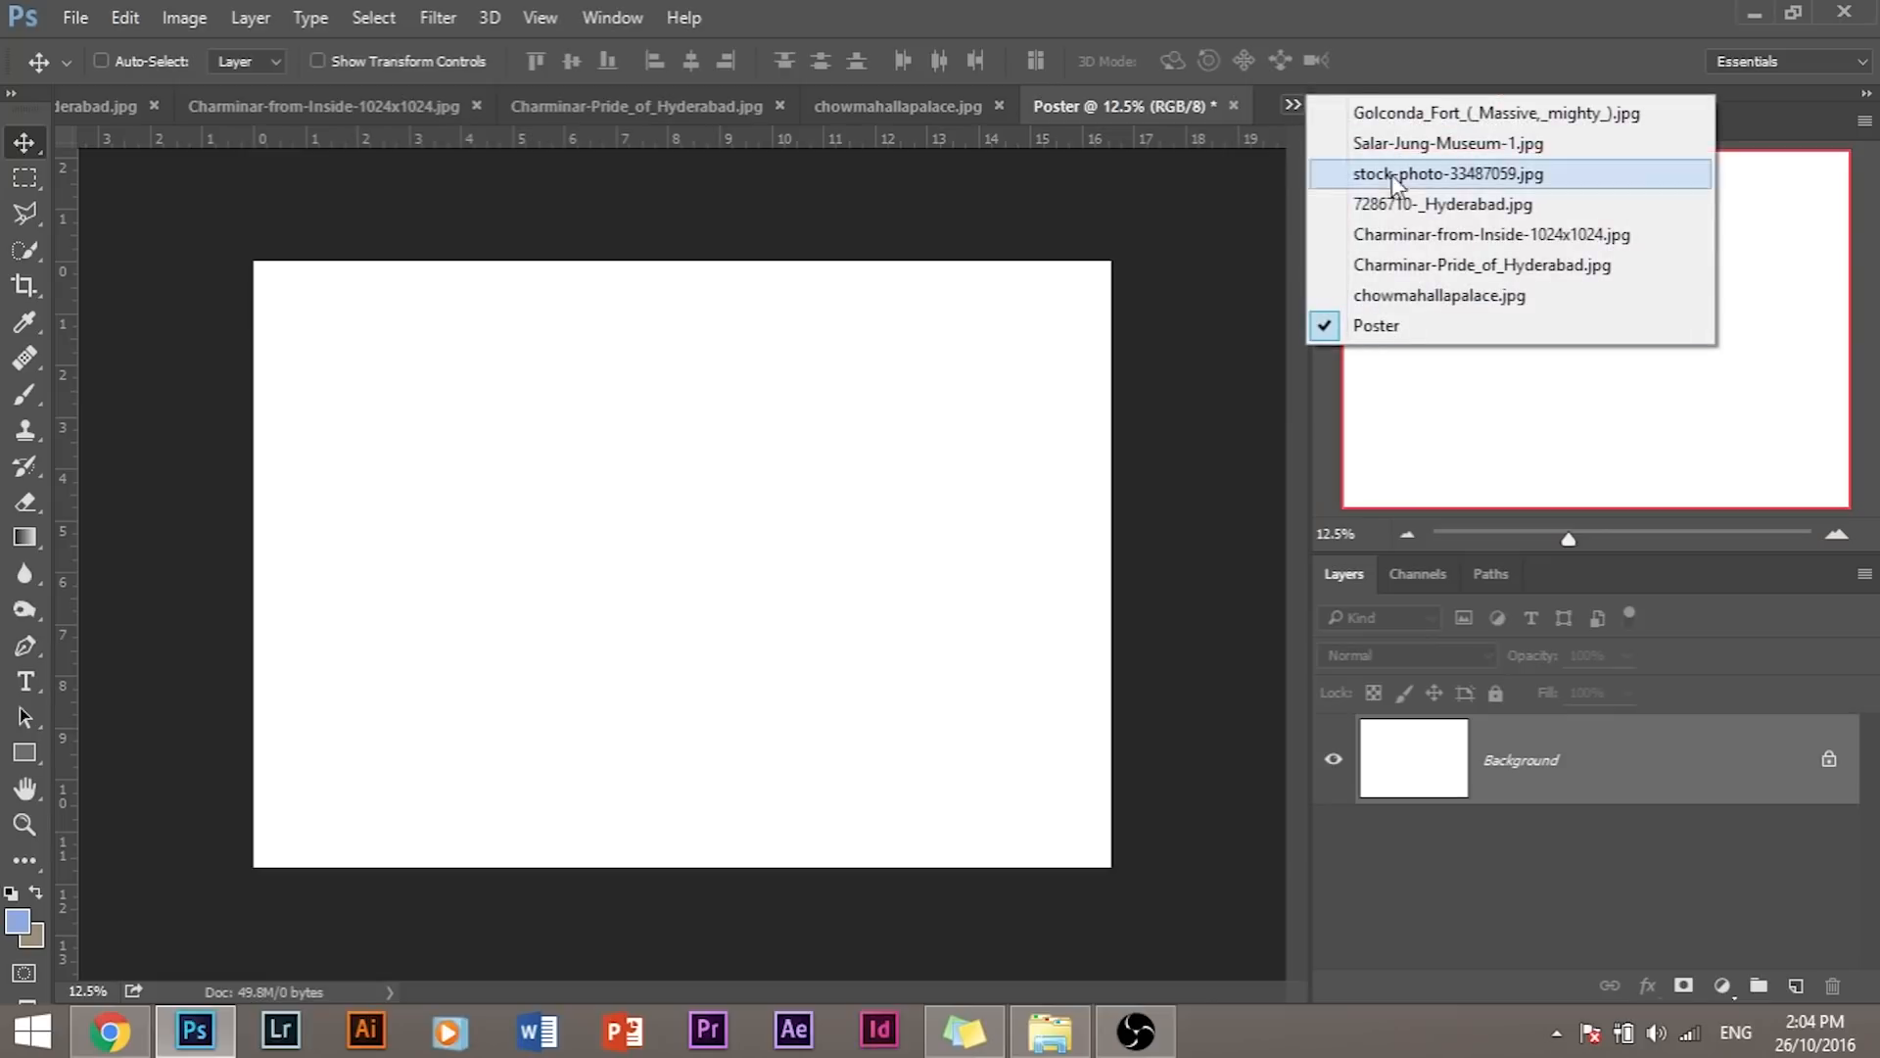
left_click(1401, 114)
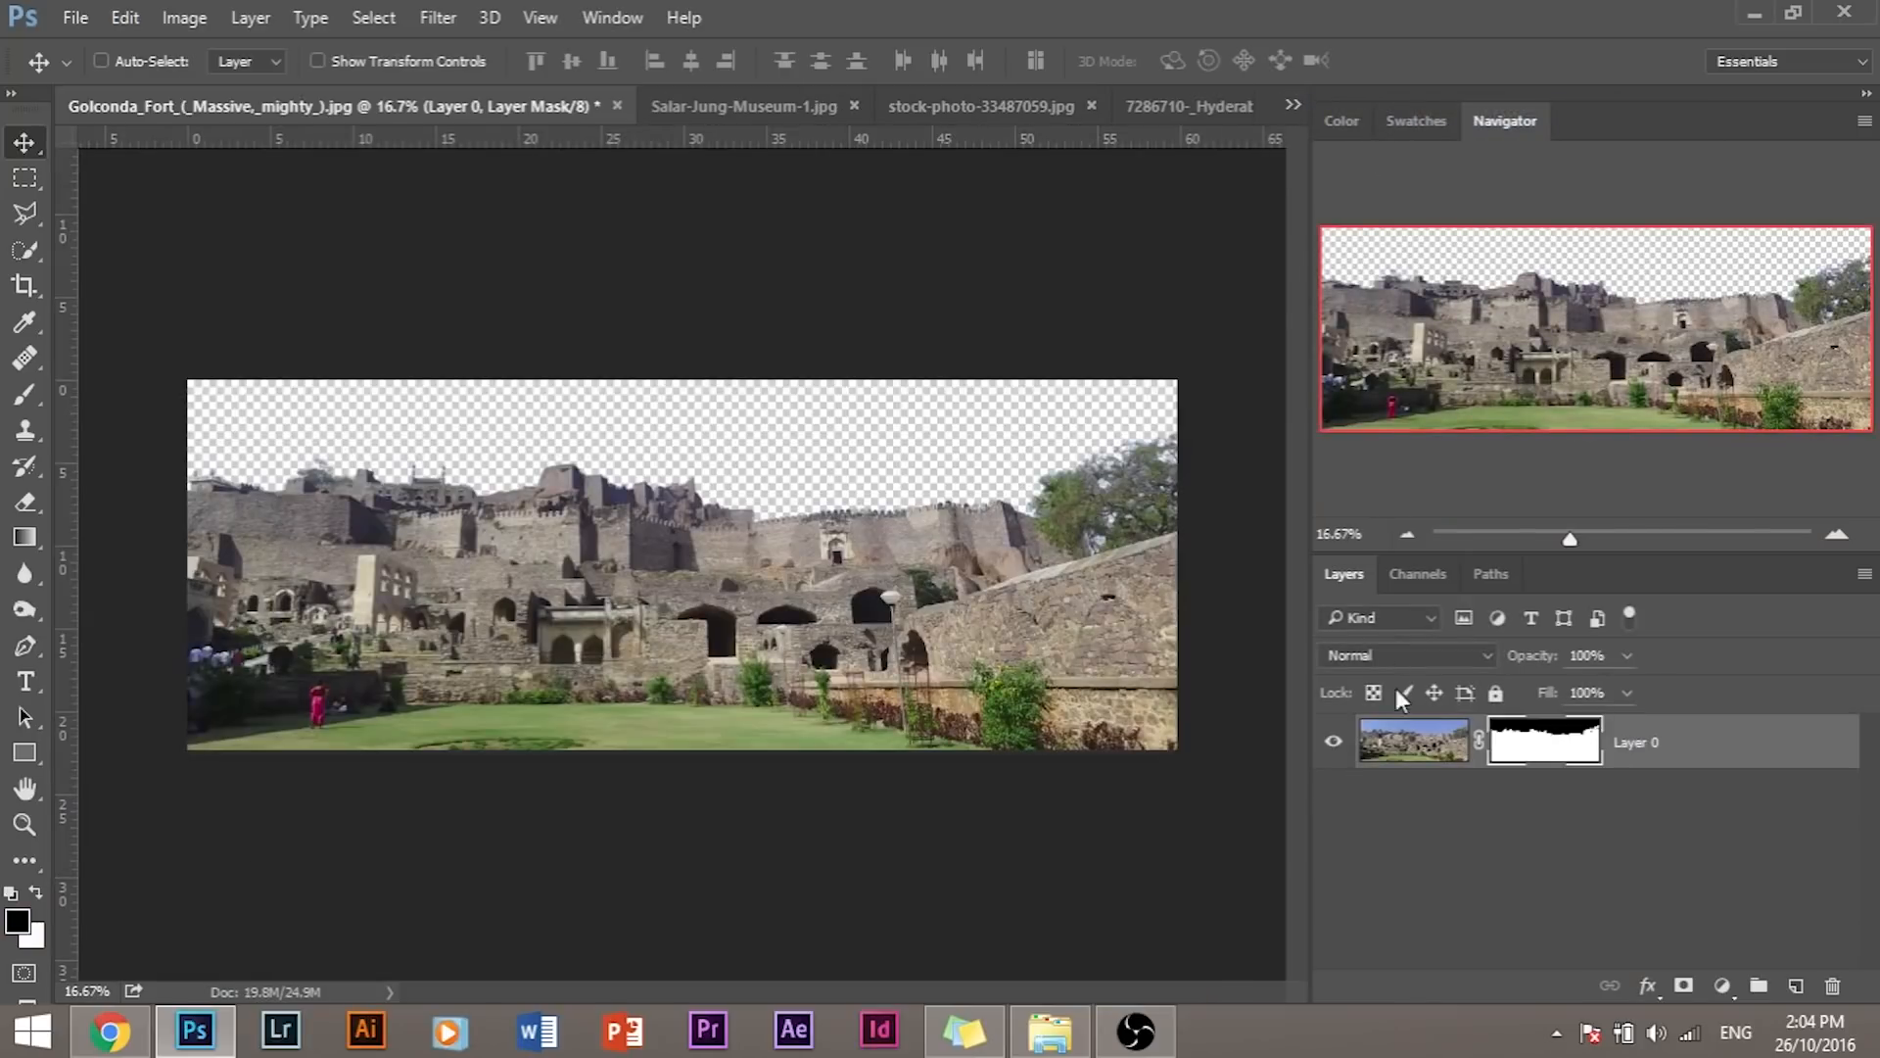
left_click(1405, 730, "ctrl")
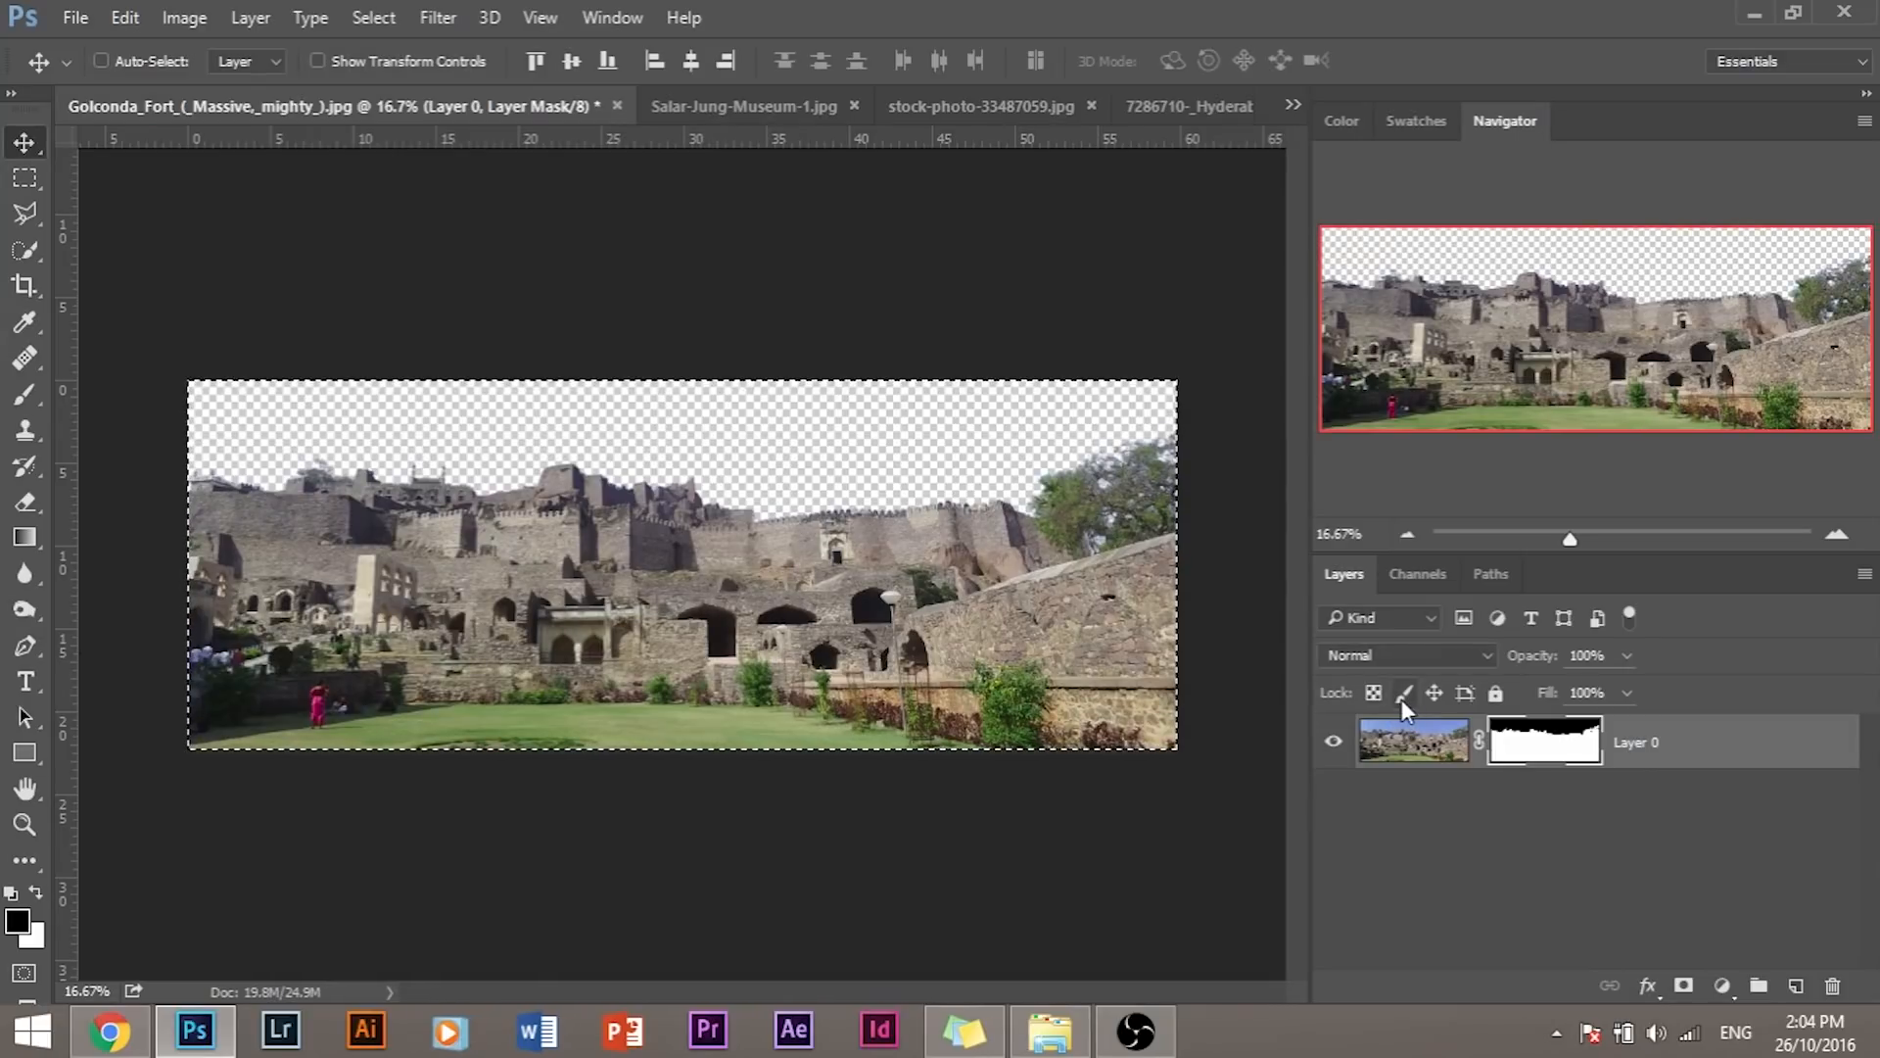
key("ctrl")
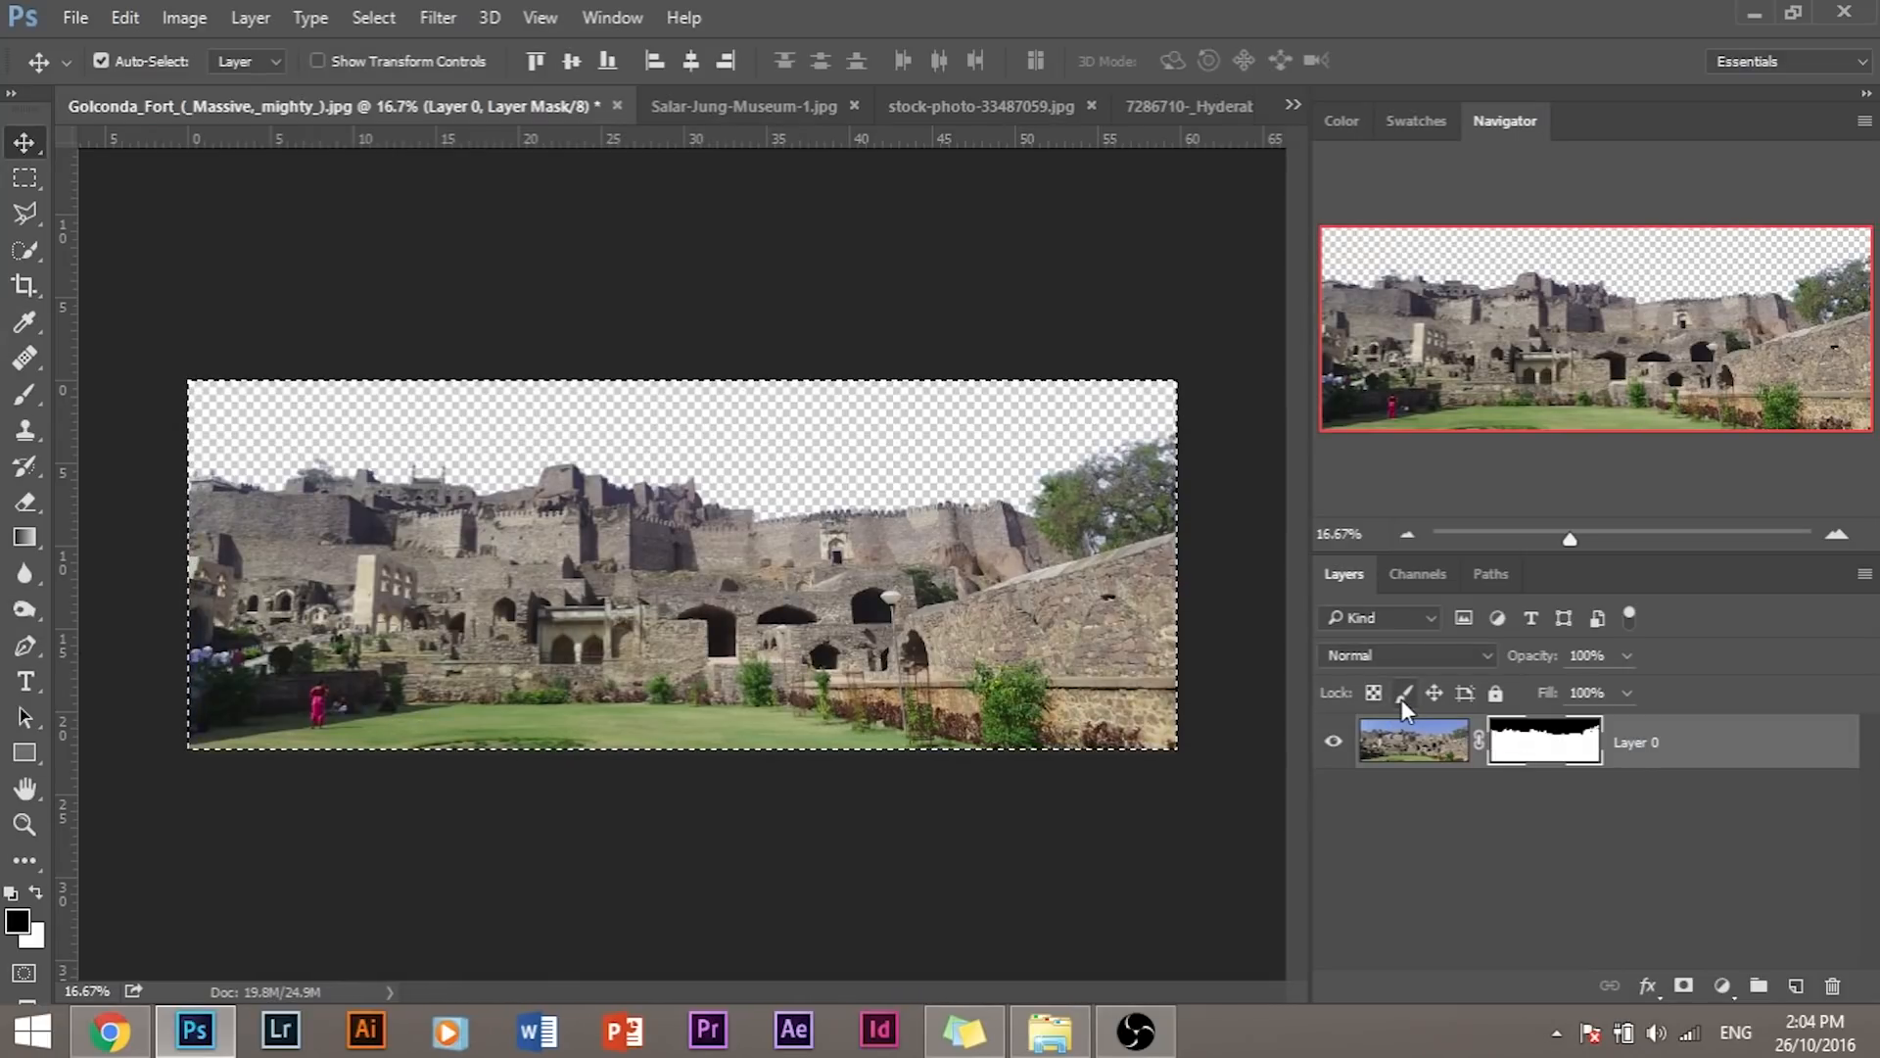
key("ctrl+d")
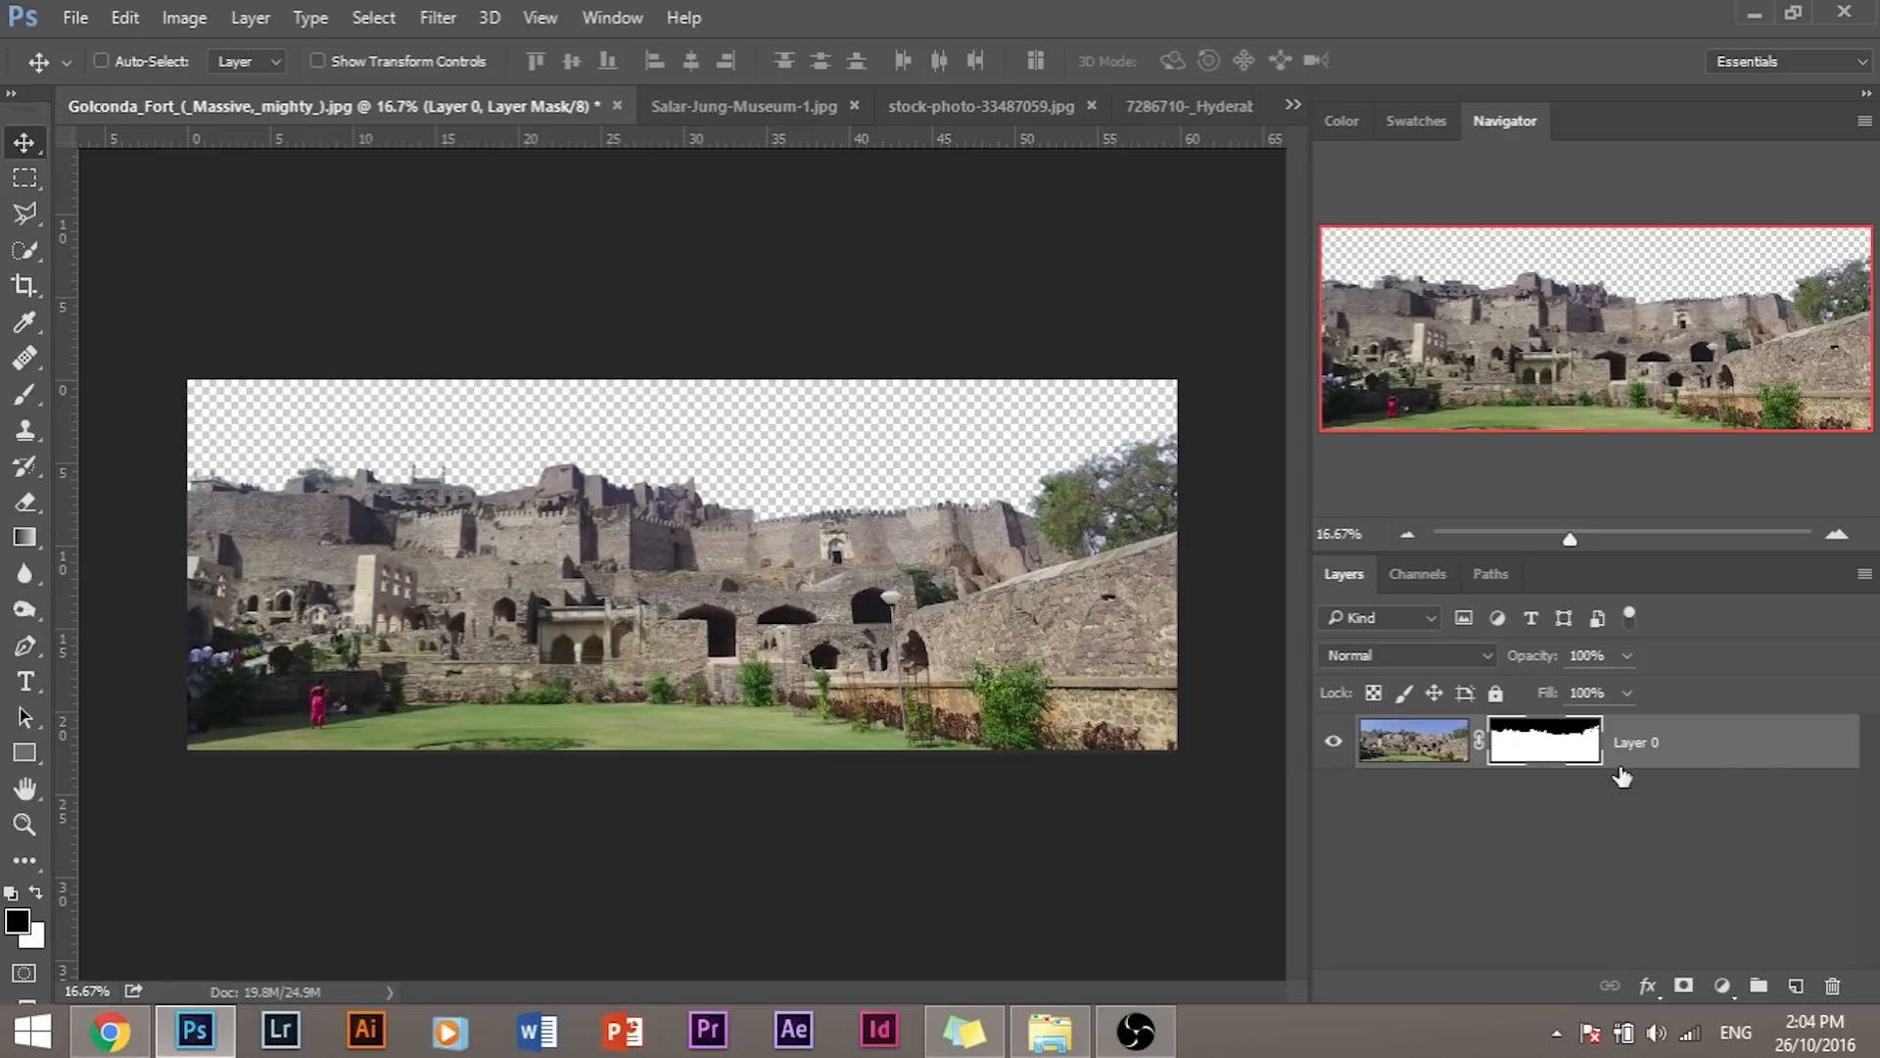
Step: Duplicate the masked layer of Golconda_Fort_(_Massive,_mighty_).jpg into the Poster document and switch to Poster
left_click(1865, 573)
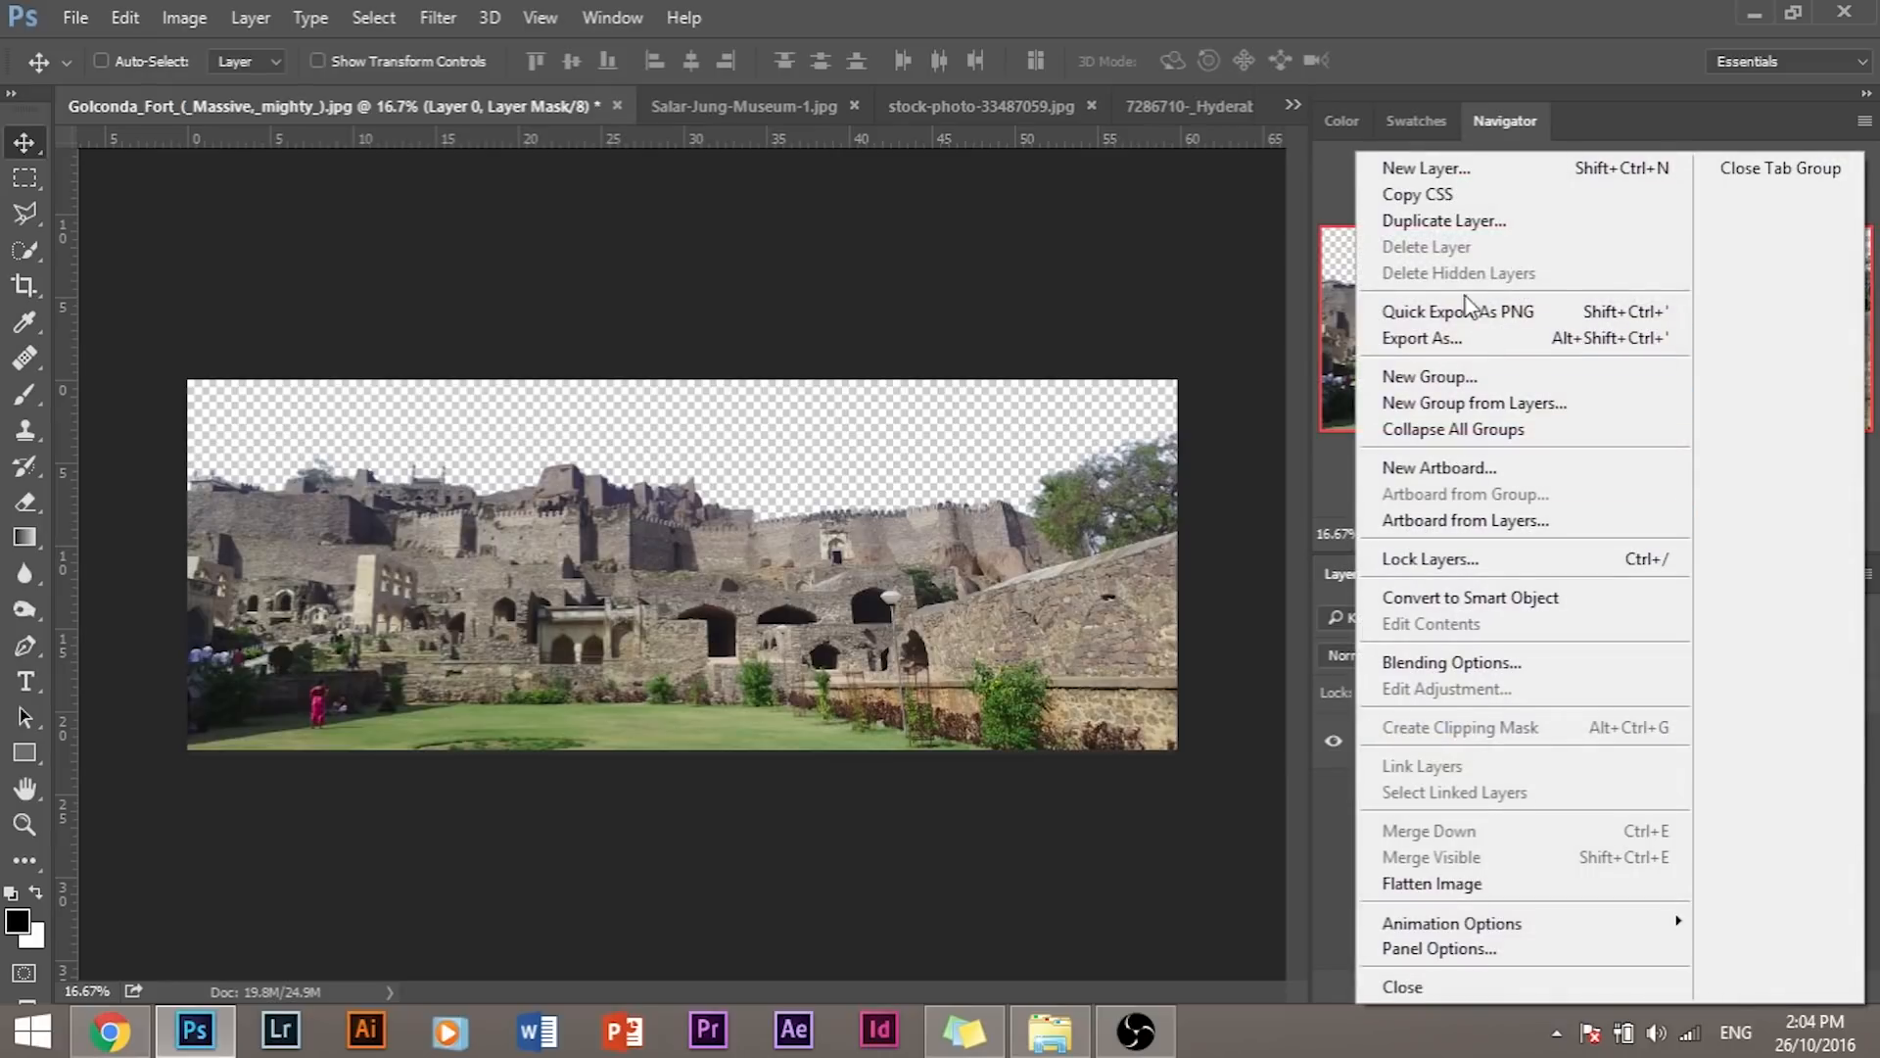
left_click(1546, 223)
left_click(910, 405)
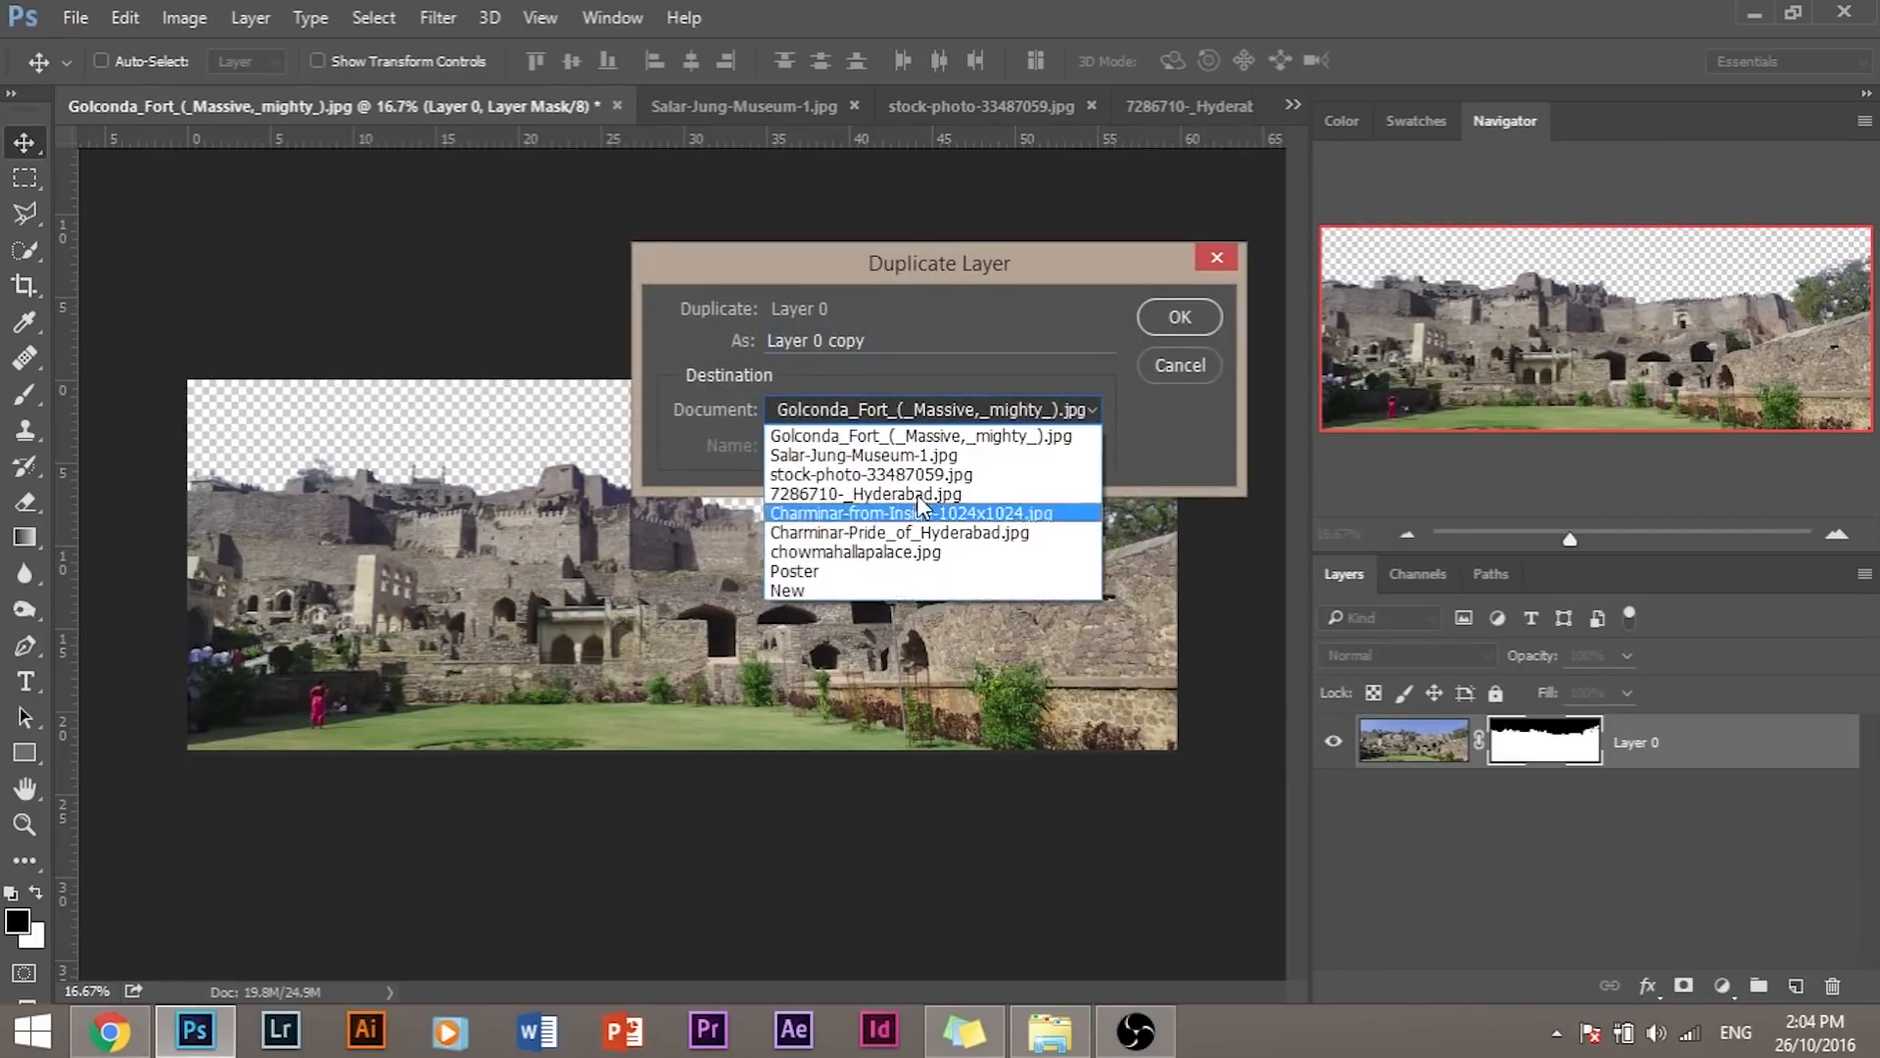
left_click(911, 566)
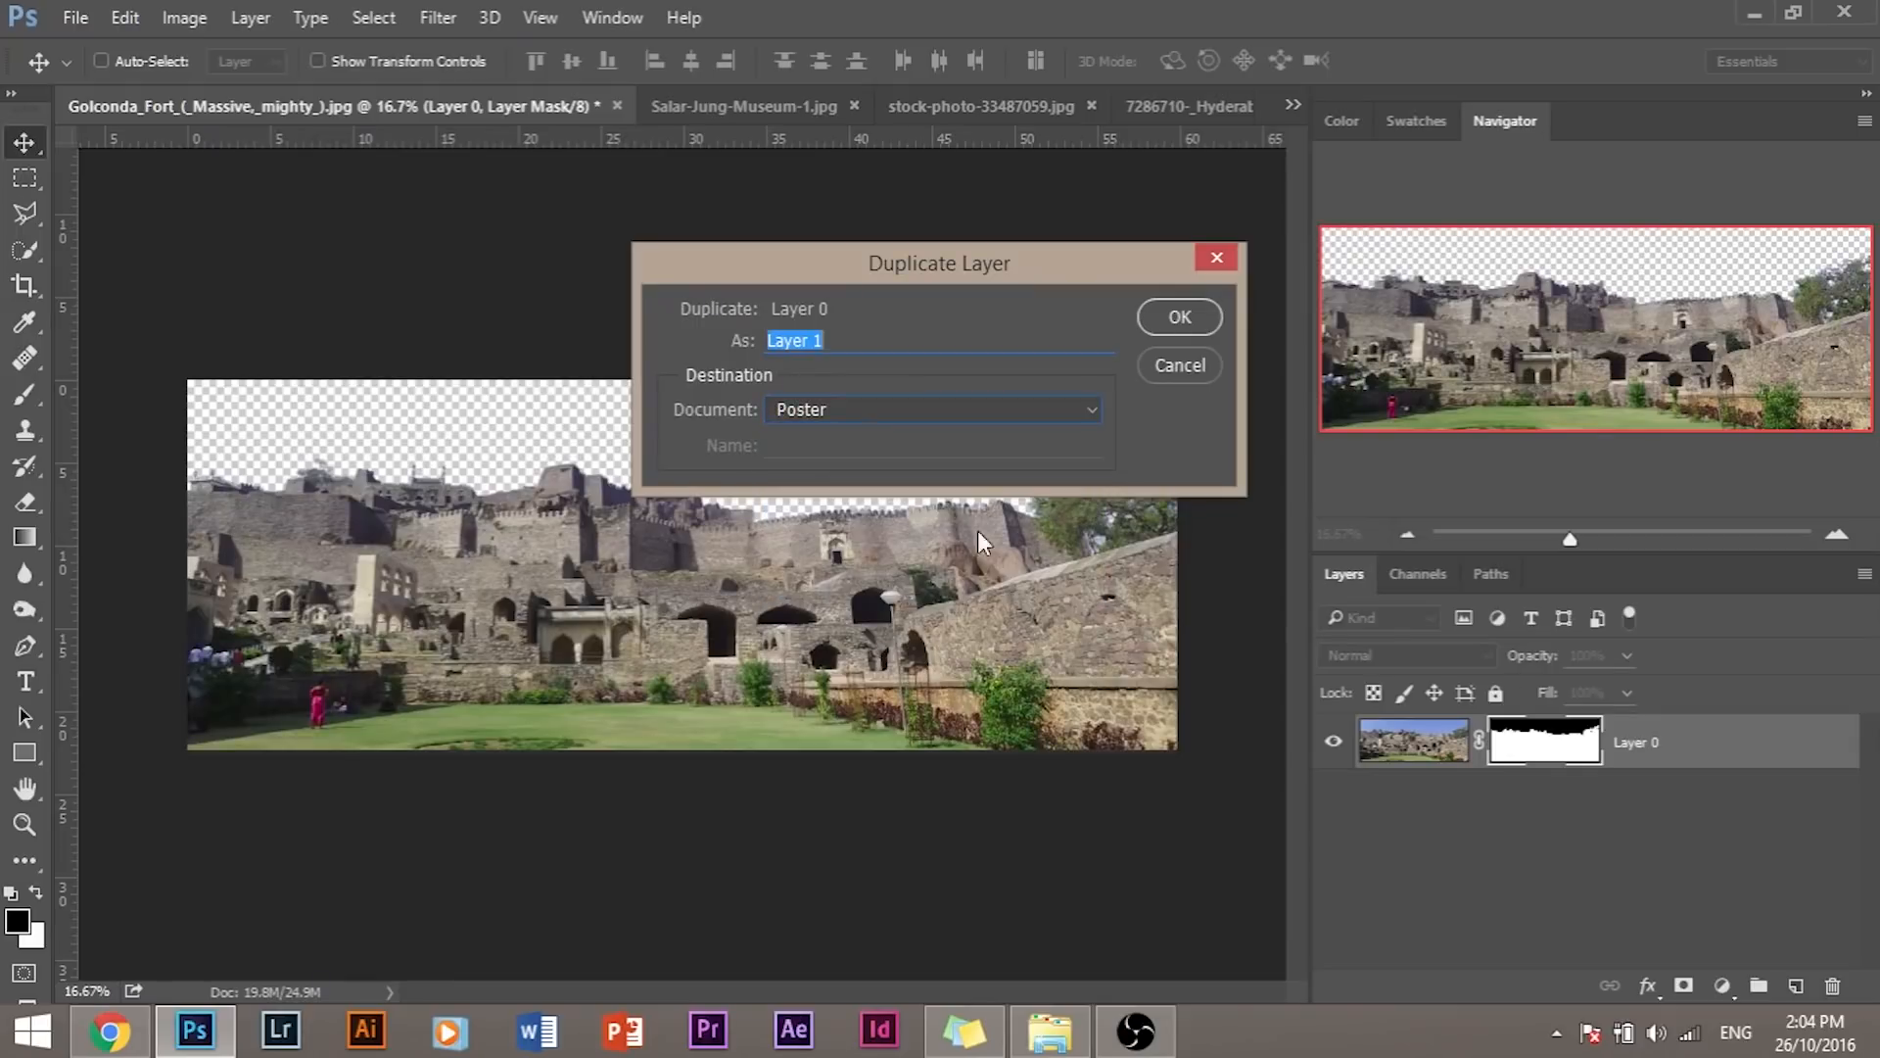
left_click(1168, 319)
left_click(1293, 104)
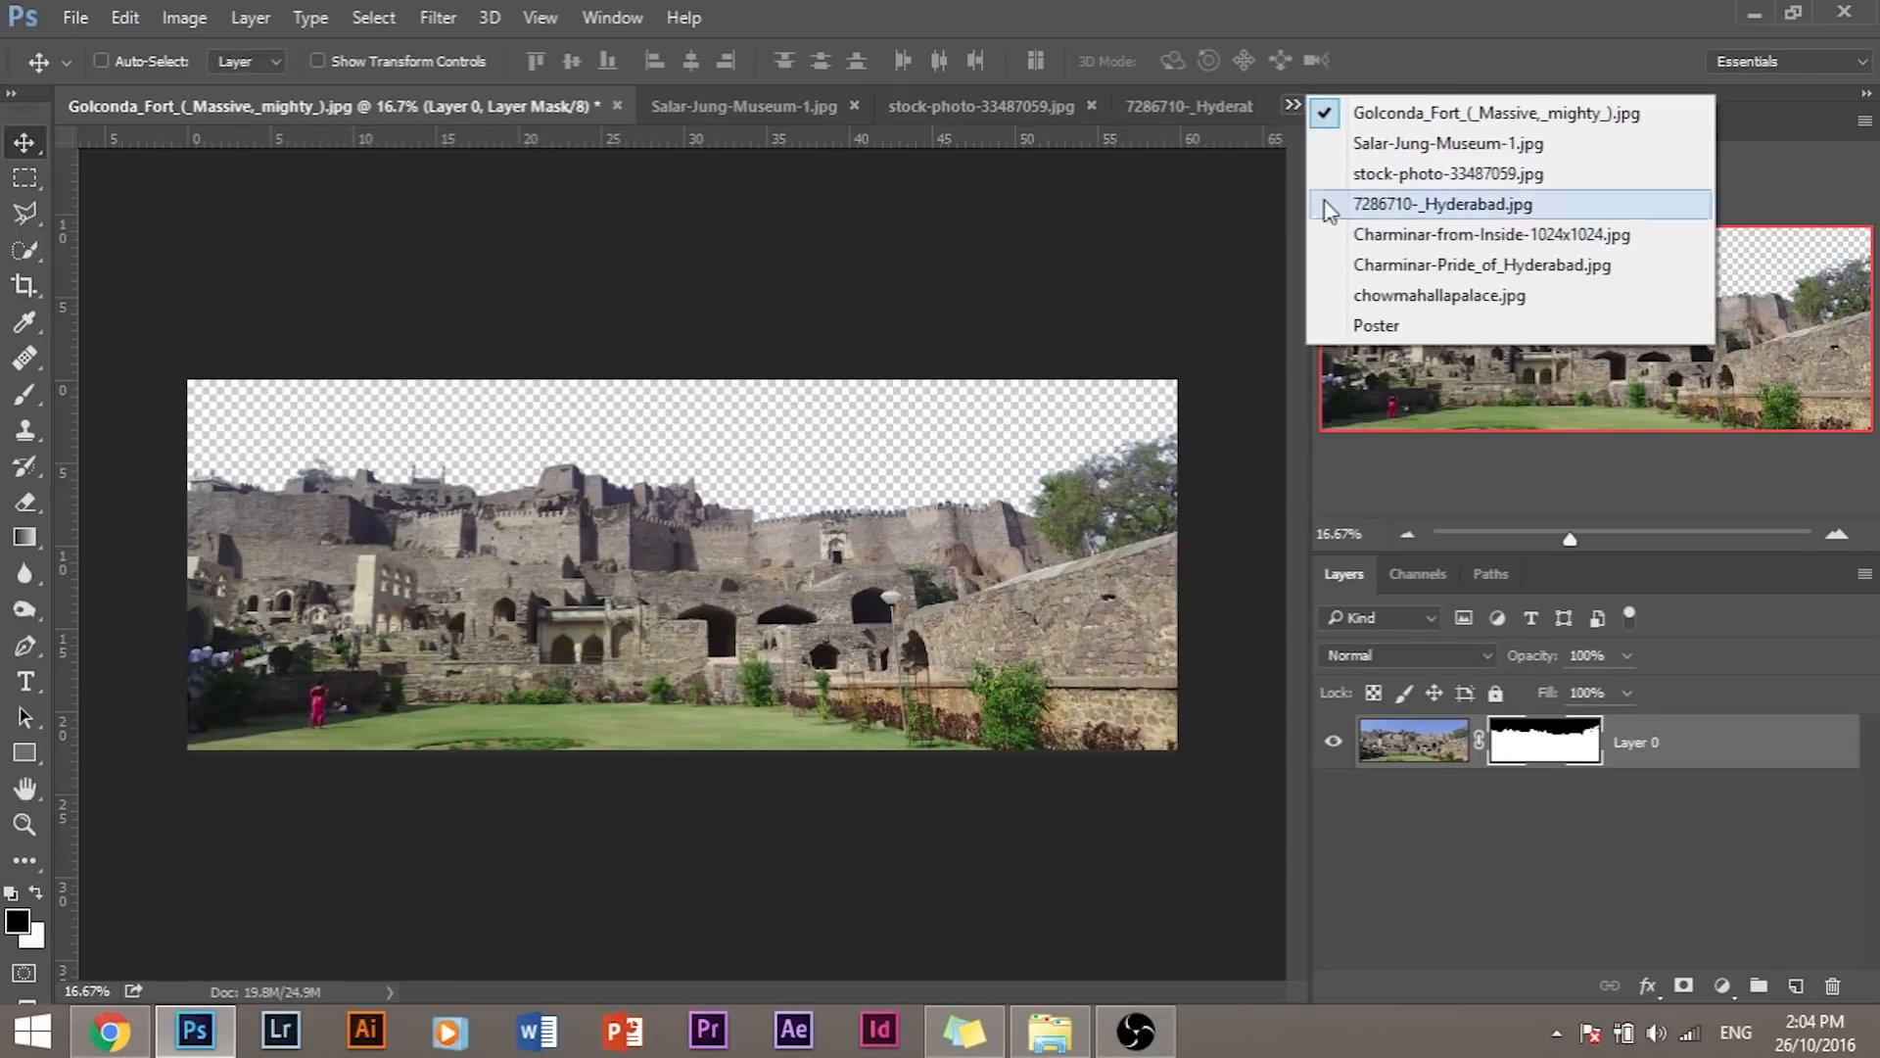
left_click(1377, 326)
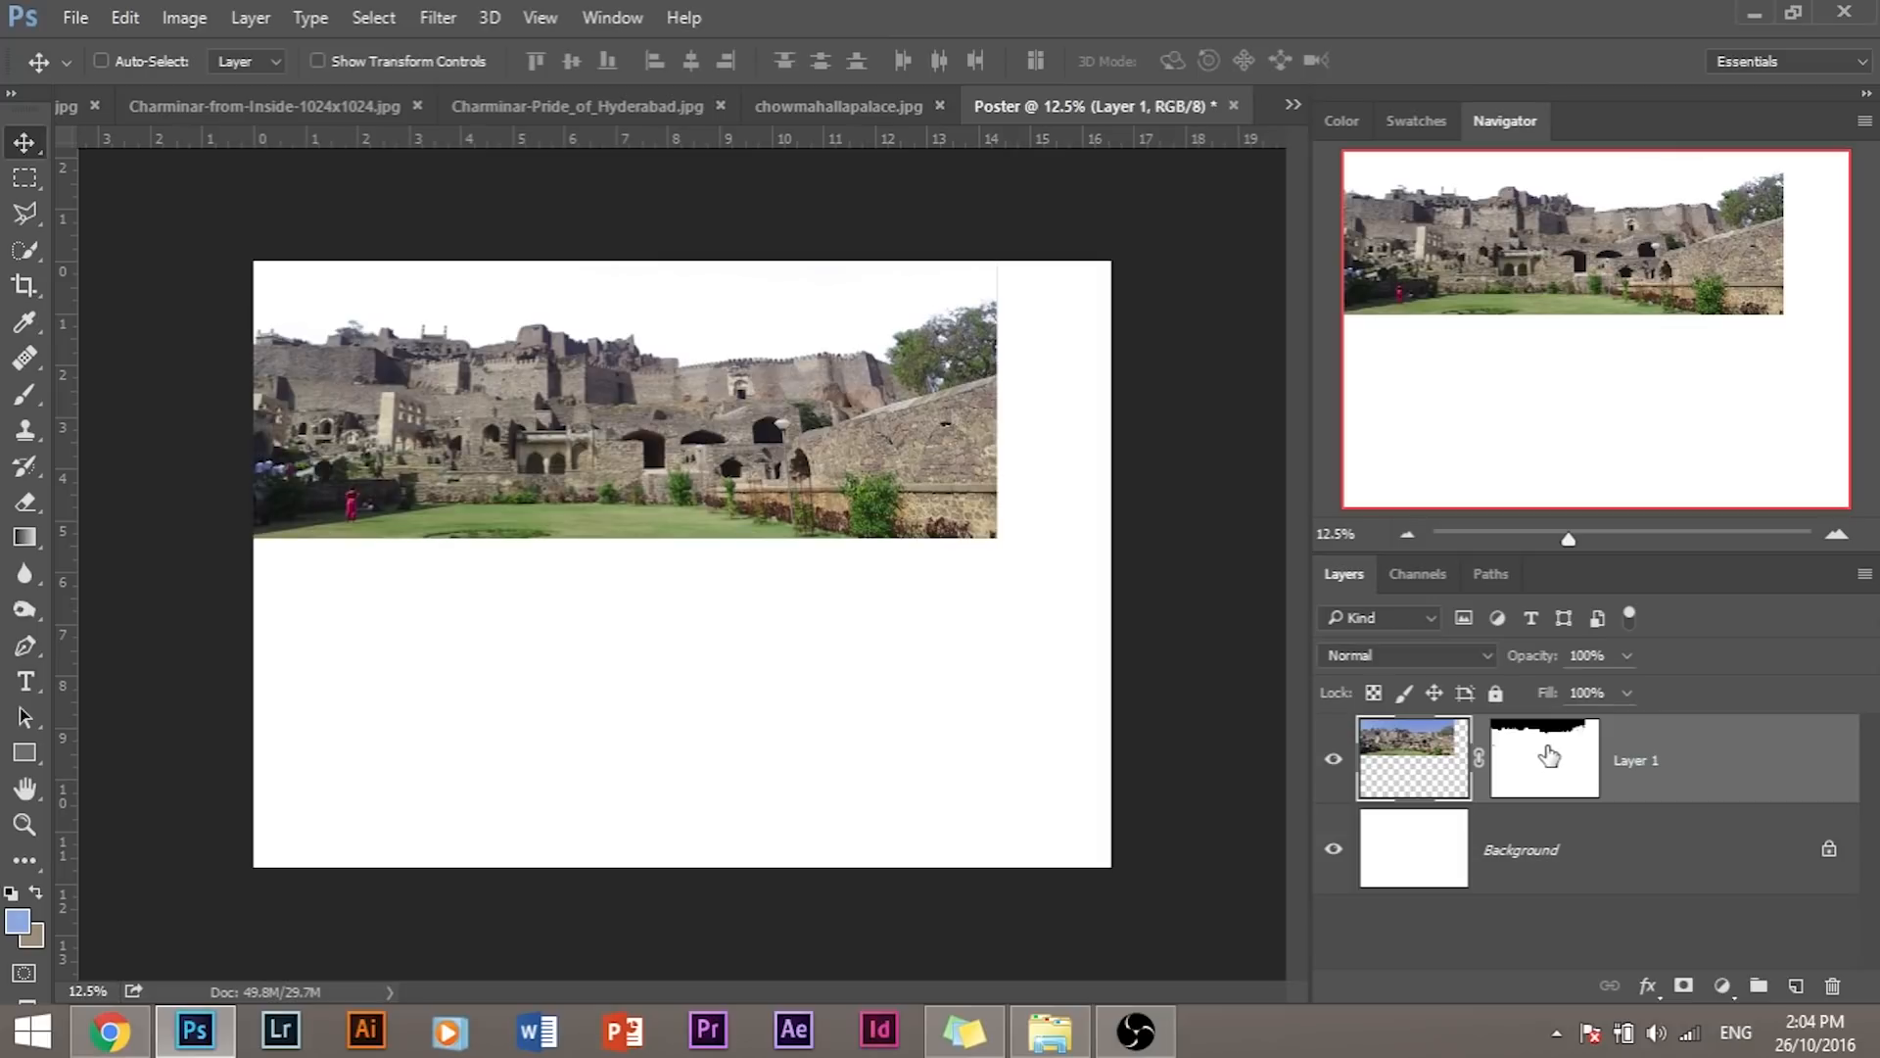
Step: Try painting white on Layer 1's mask above the fort wall to bring back the sky, and undo the stroke
key("ctrl+plus")
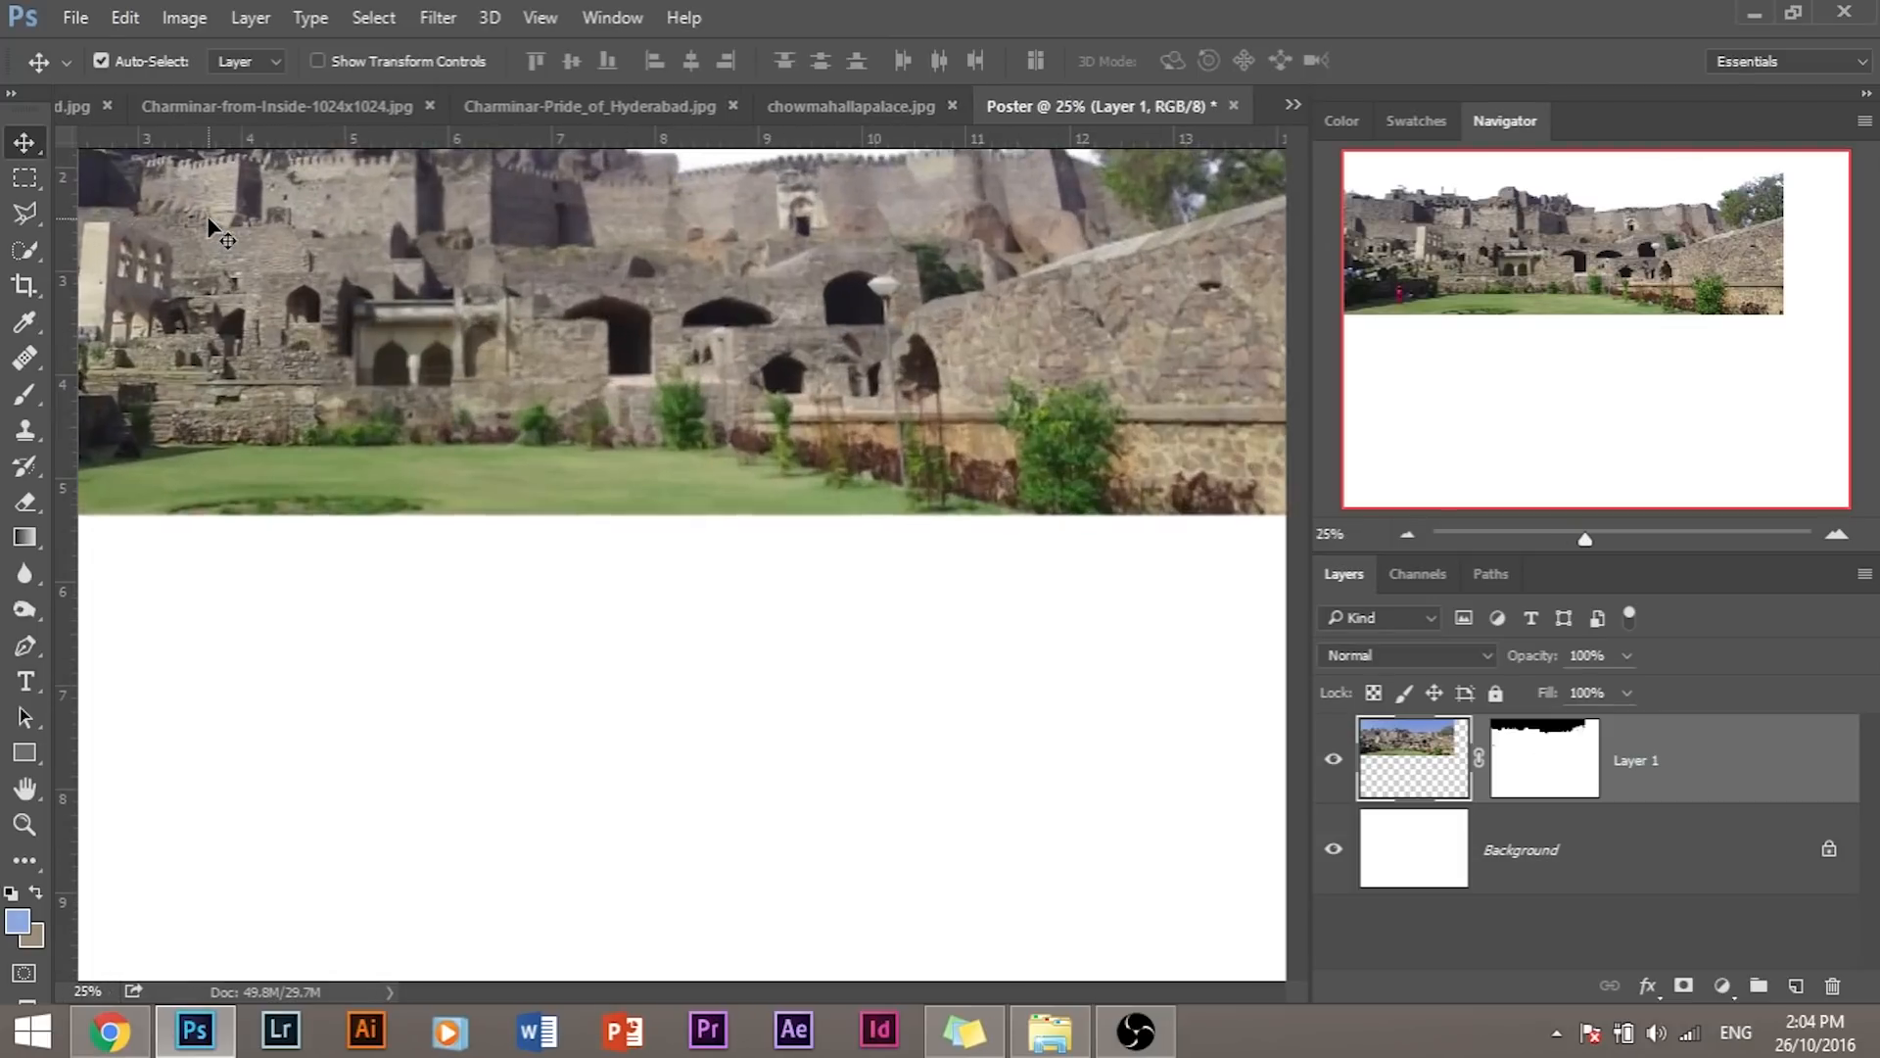
left_click_drag(1024, 366, 1023, 599)
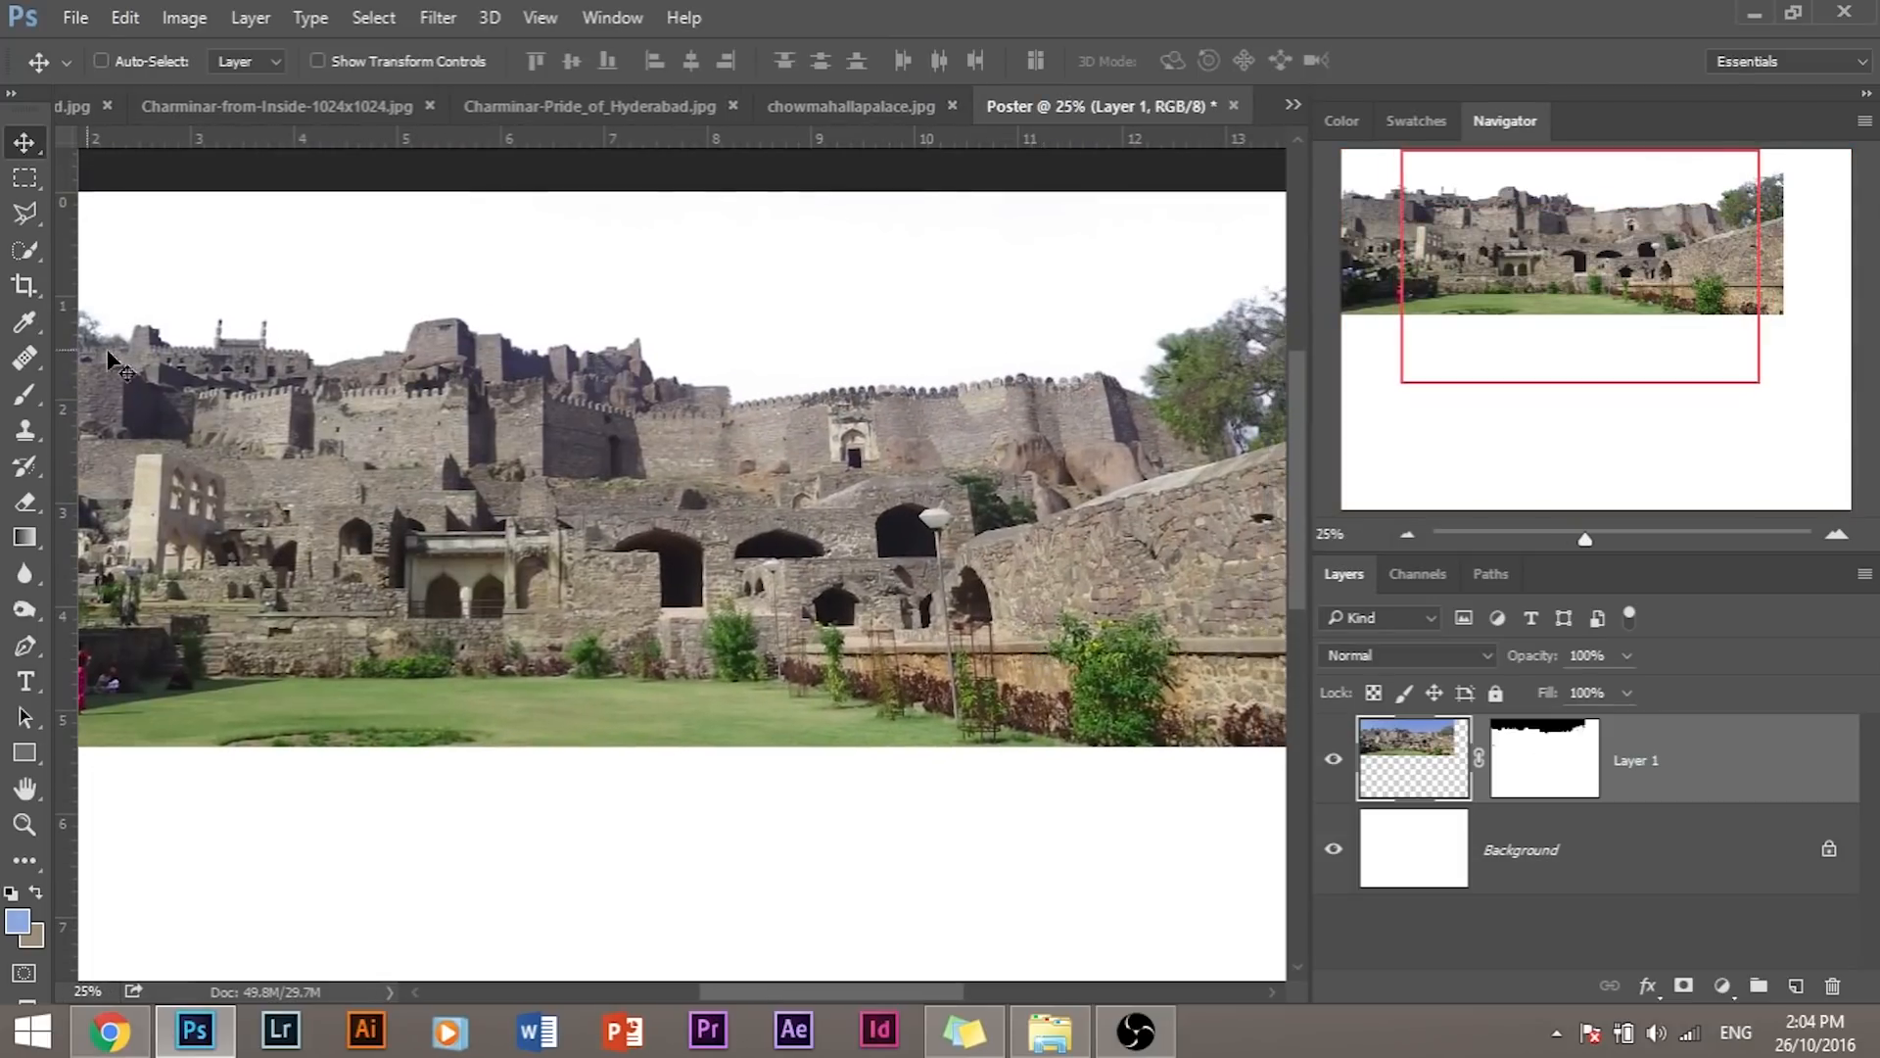
left_click(25, 395)
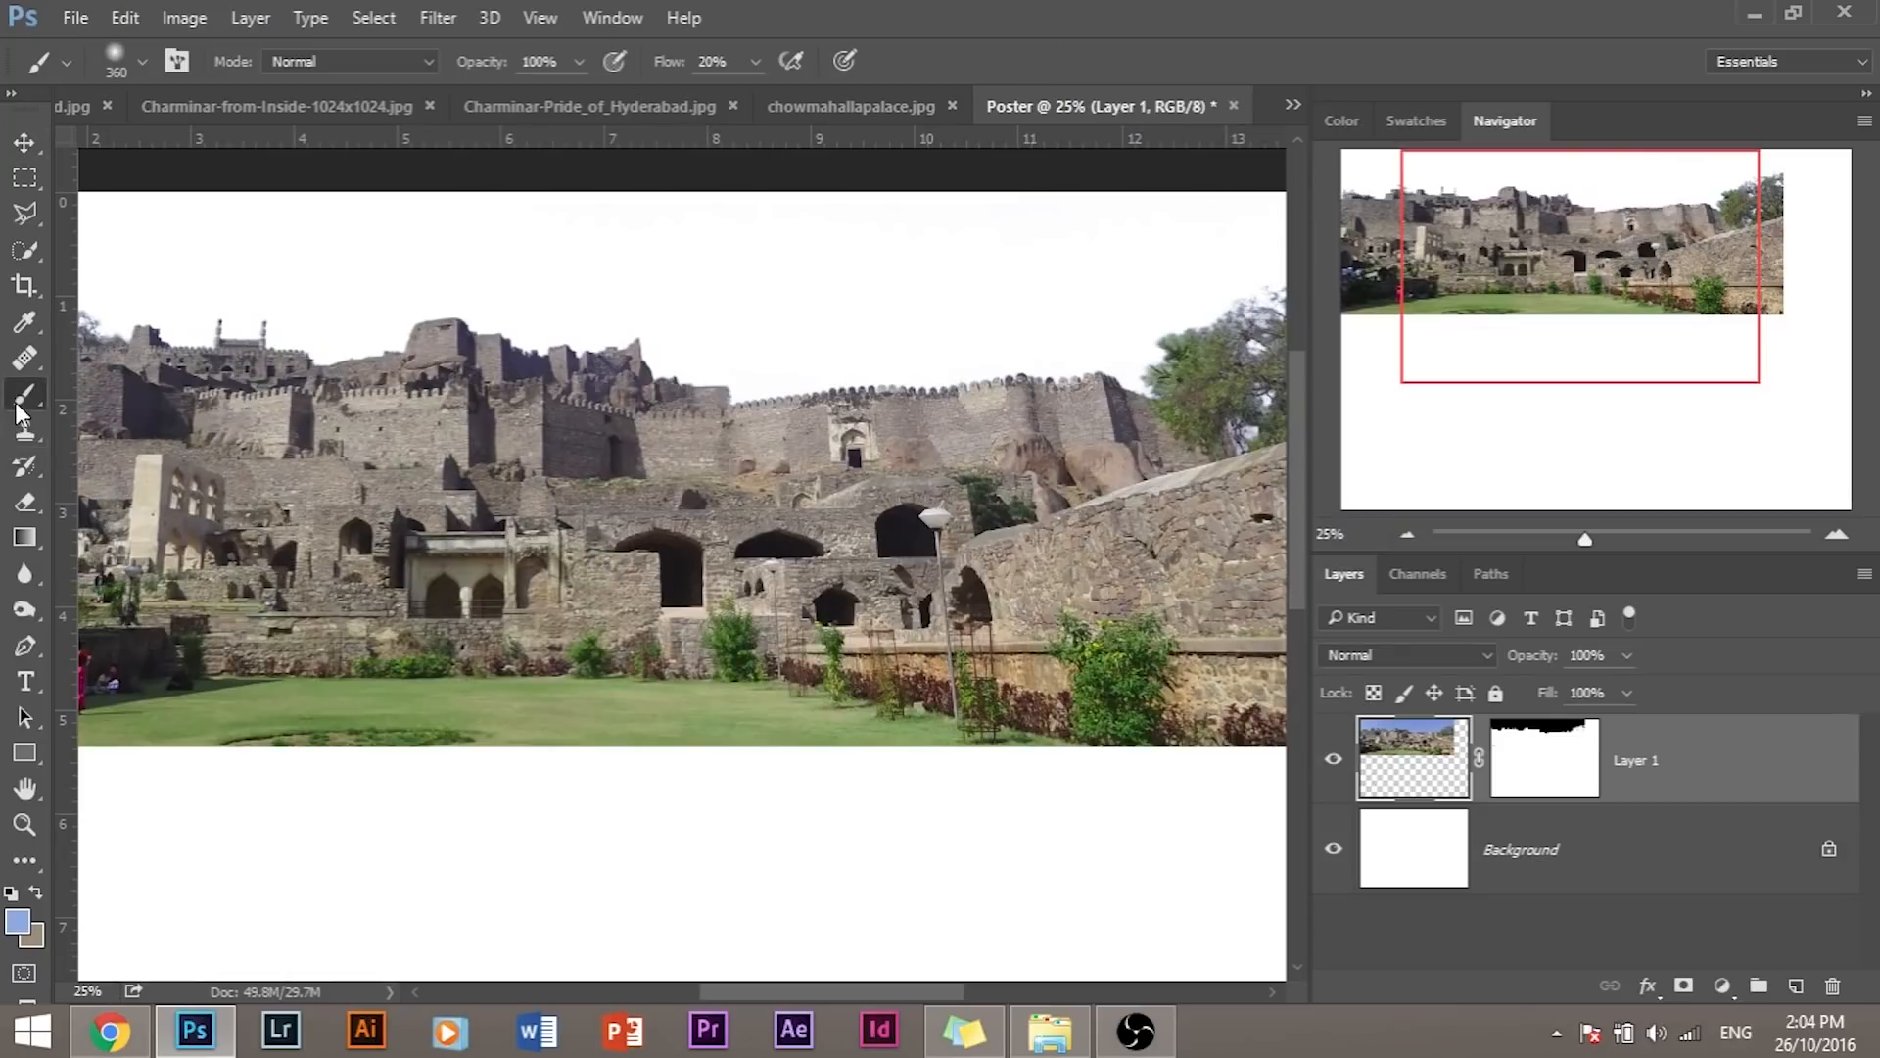
left_click(1510, 765)
left_click(10, 893)
left_click_drag(729, 362, 764, 357)
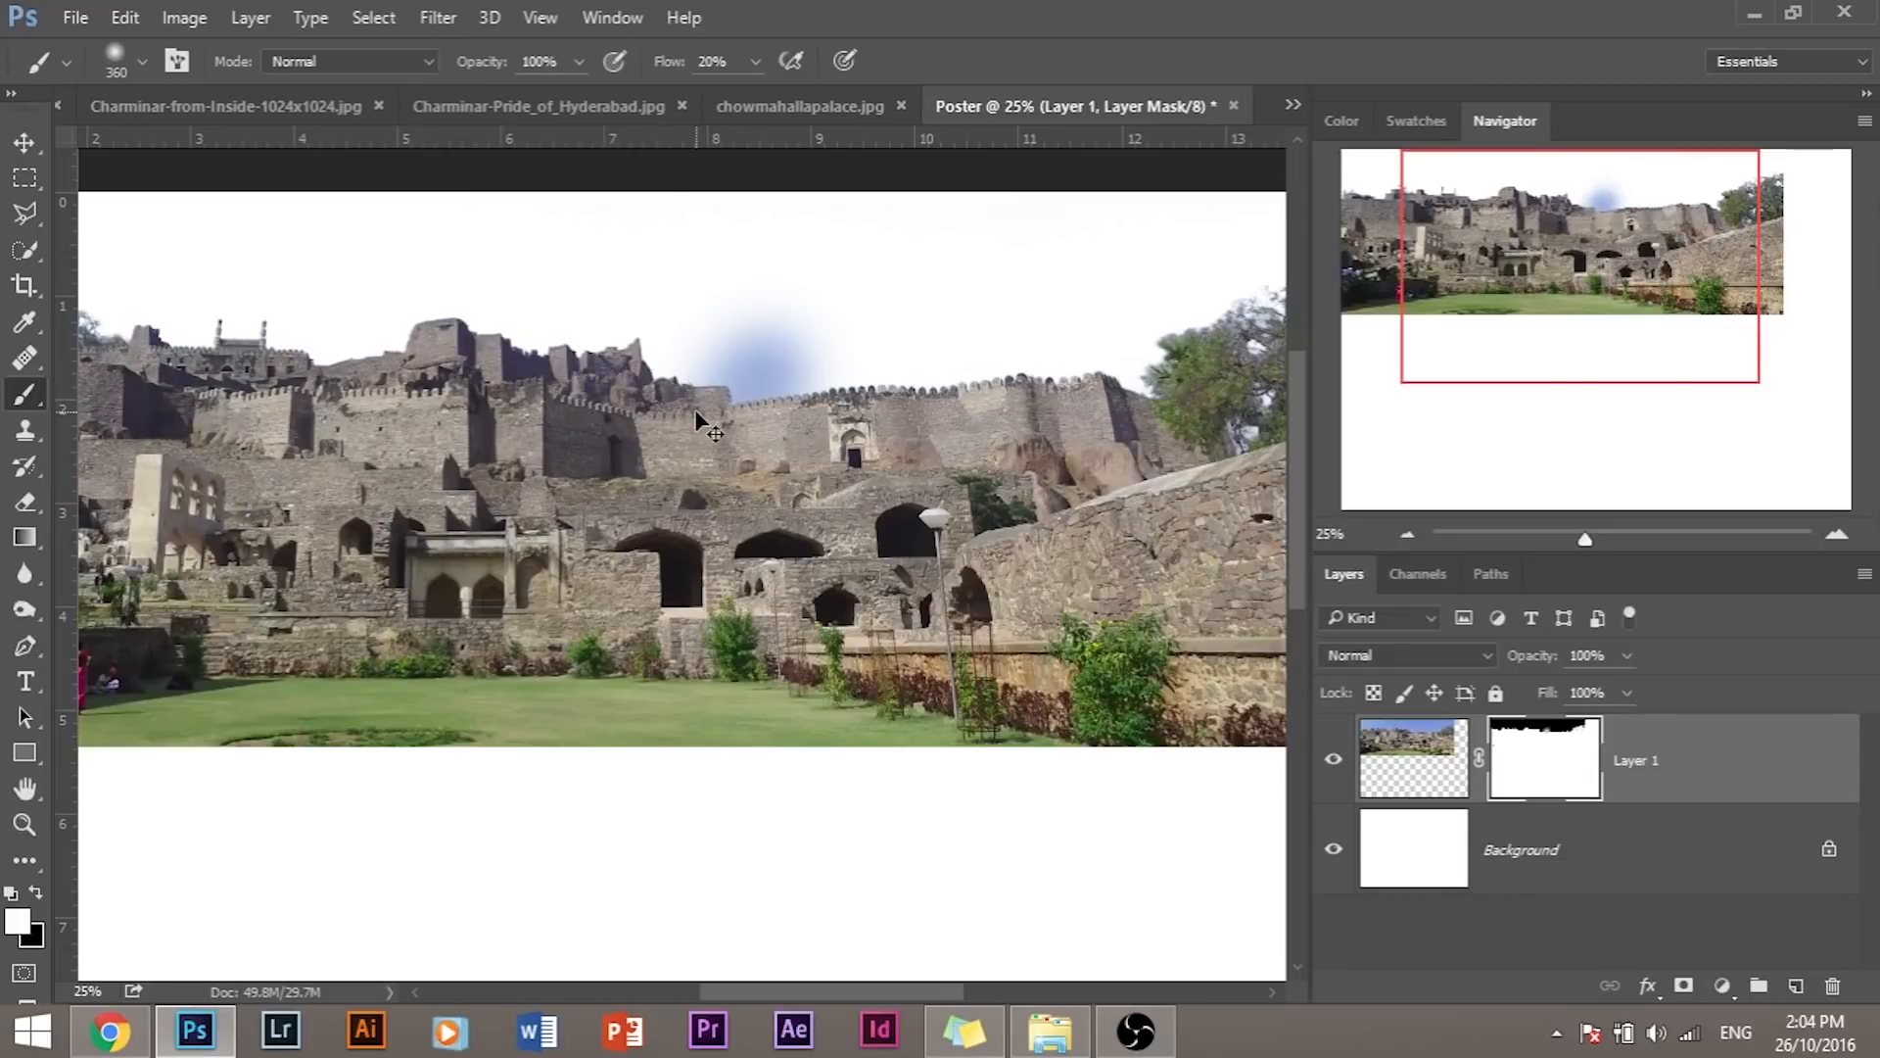
key("ctrl+z")
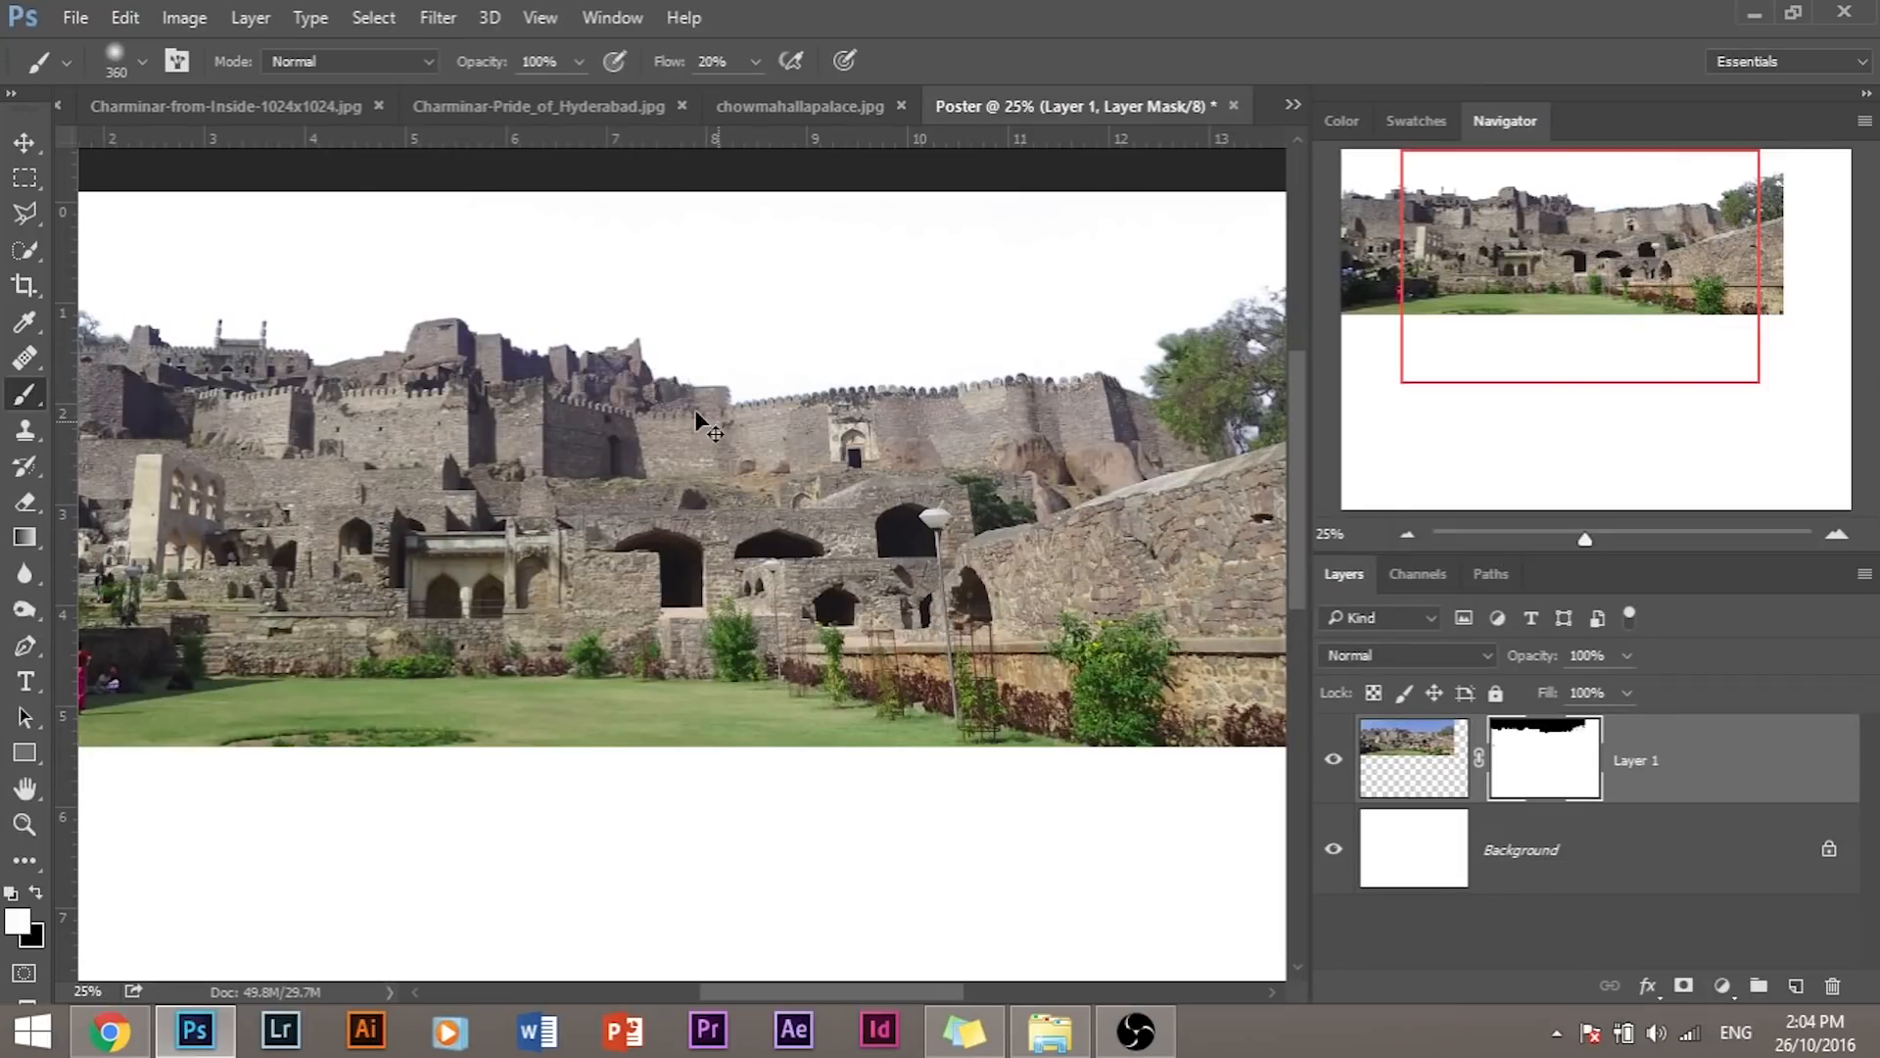
key("ctrl+minus")
key("ctrl+minus")
key("ctrl+plus")
key("ctrl+minus")
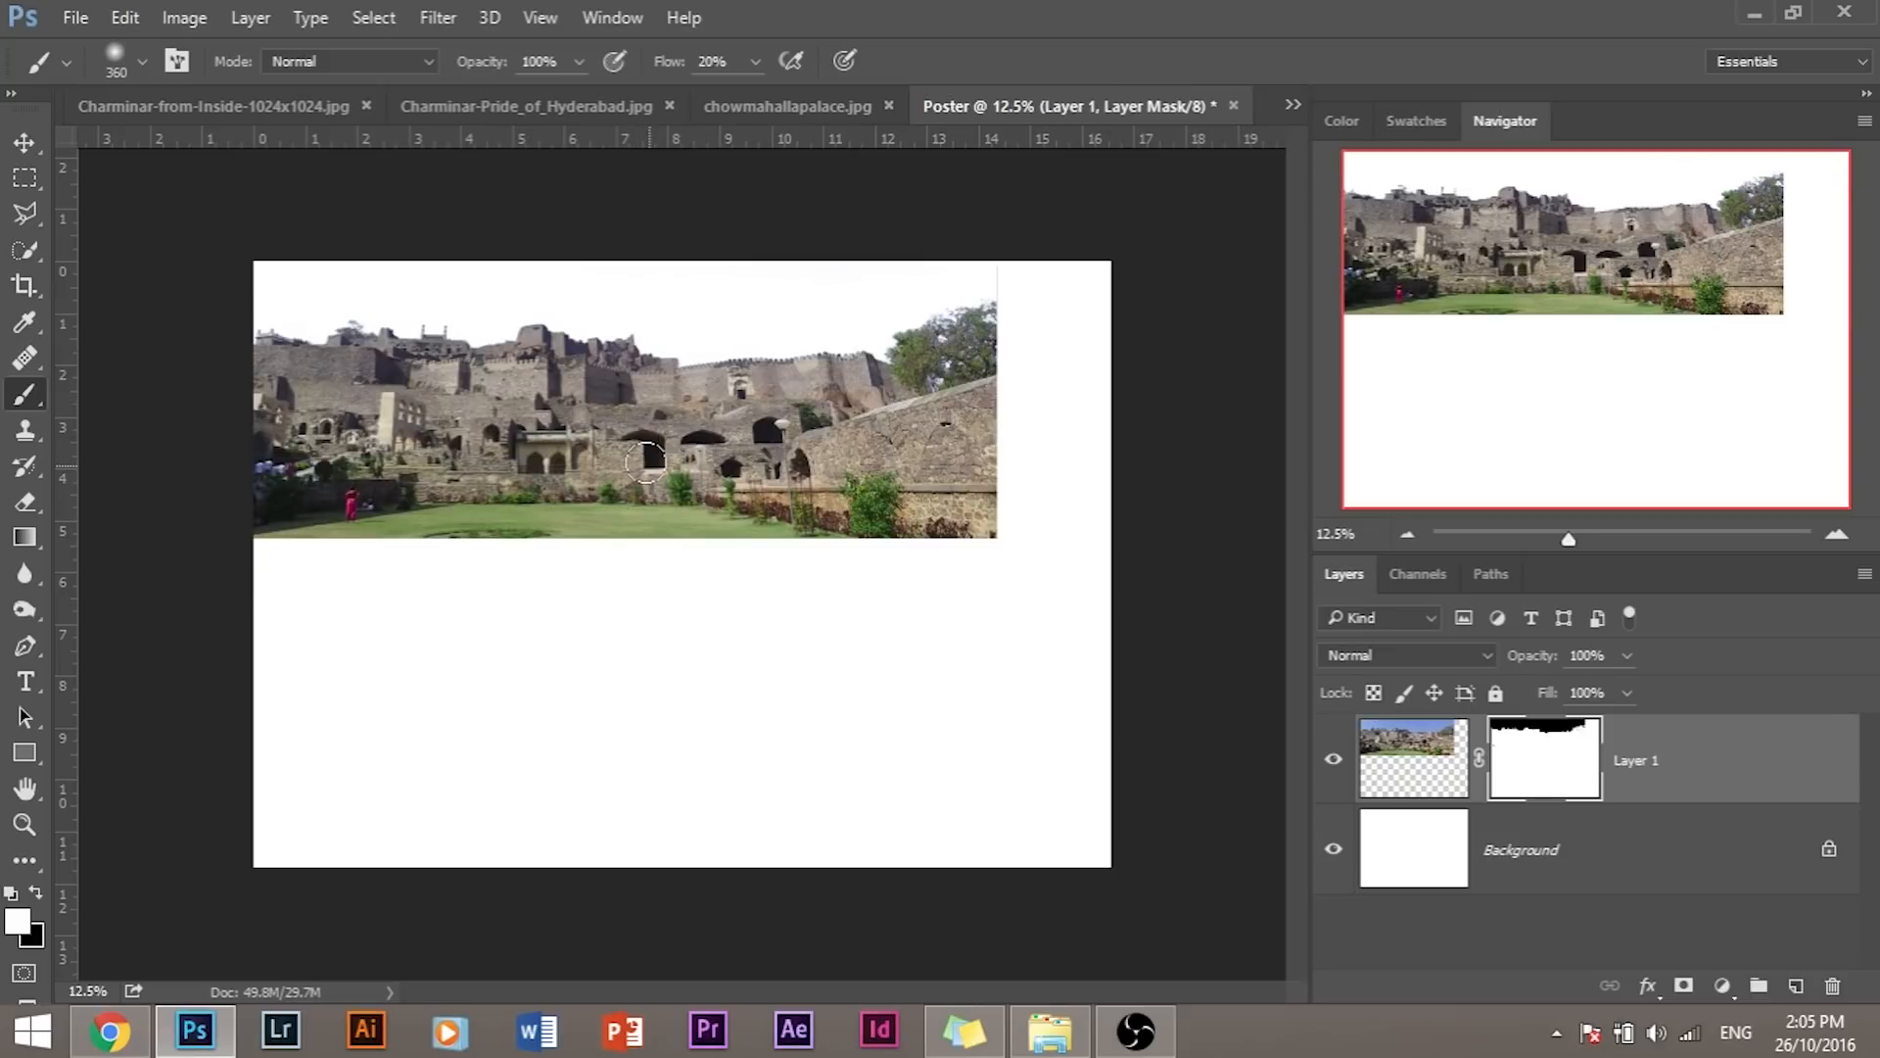
Step: Duplicate the masked palace layer of chowmahallapalace.jpg into the Poster document
left_click(1294, 104)
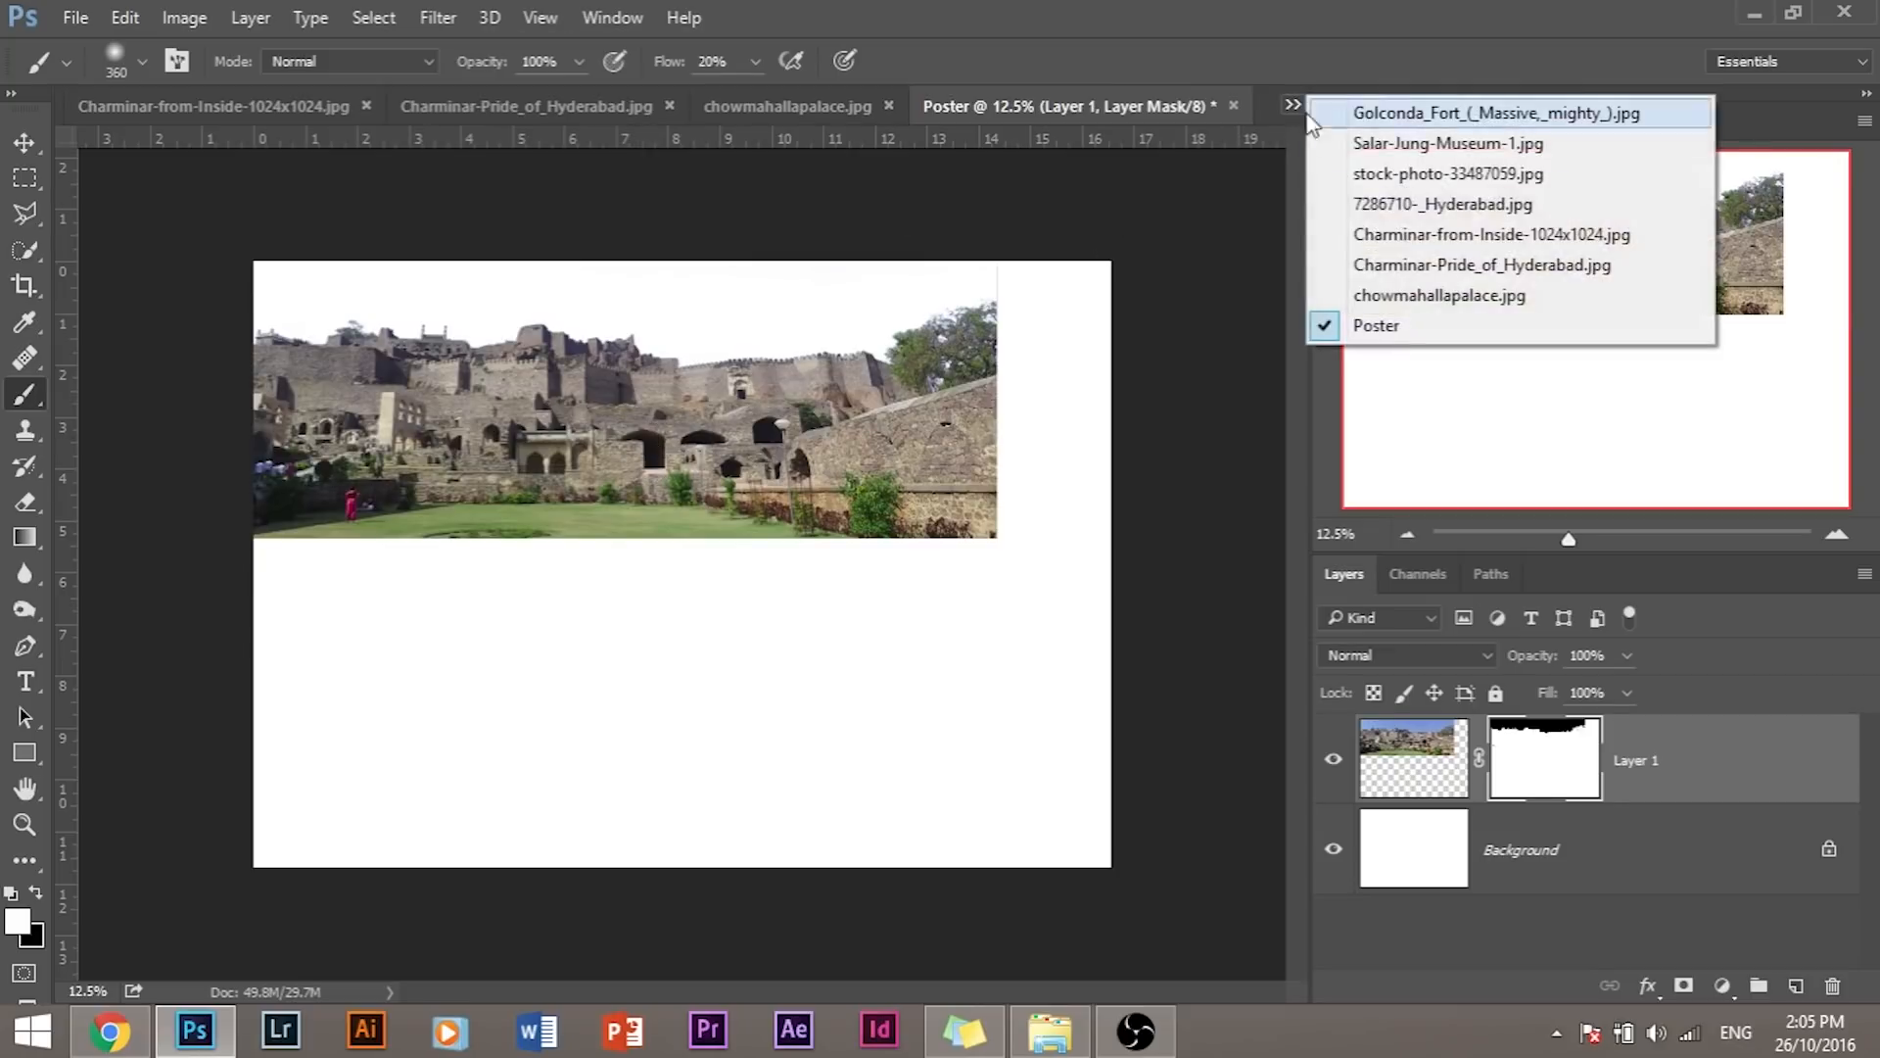
left_click(1449, 332)
left_click(1178, 316)
Step: Duplicate the masked layer of Charminar-Pride_of_Hyderabad.jpg into the Poster document
left_click(1295, 104)
left_click(1391, 264)
right_click(1665, 769)
left_click(1087, 408)
left_click(999, 572)
left_click(1178, 316)
Step: Duplicate the masked layer of Charminar-from-Inside-1024x1024.jpg into the Poster document
left_click(1294, 104)
left_click(1369, 235)
left_click(1864, 574)
left_click(1437, 218)
left_click(1178, 315)
Step: Duplicate the masked layers of 7286710-_Hyderabad.jpg and stock-photo-33487059.jpg into the Poster document
left_click(1293, 103)
left_click(1391, 204)
left_click(998, 572)
left_click(1178, 316)
left_click(1865, 574)
left_click(1449, 220)
left_click(1178, 316)
Step: Duplicate the masked layer of Salar-Jung-Museum-1.jpg into the Poster document and return to Poster
left_click(1292, 103)
left_click(1390, 143)
left_click(1865, 574)
left_click(1449, 219)
left_click(999, 572)
left_click(1180, 316)
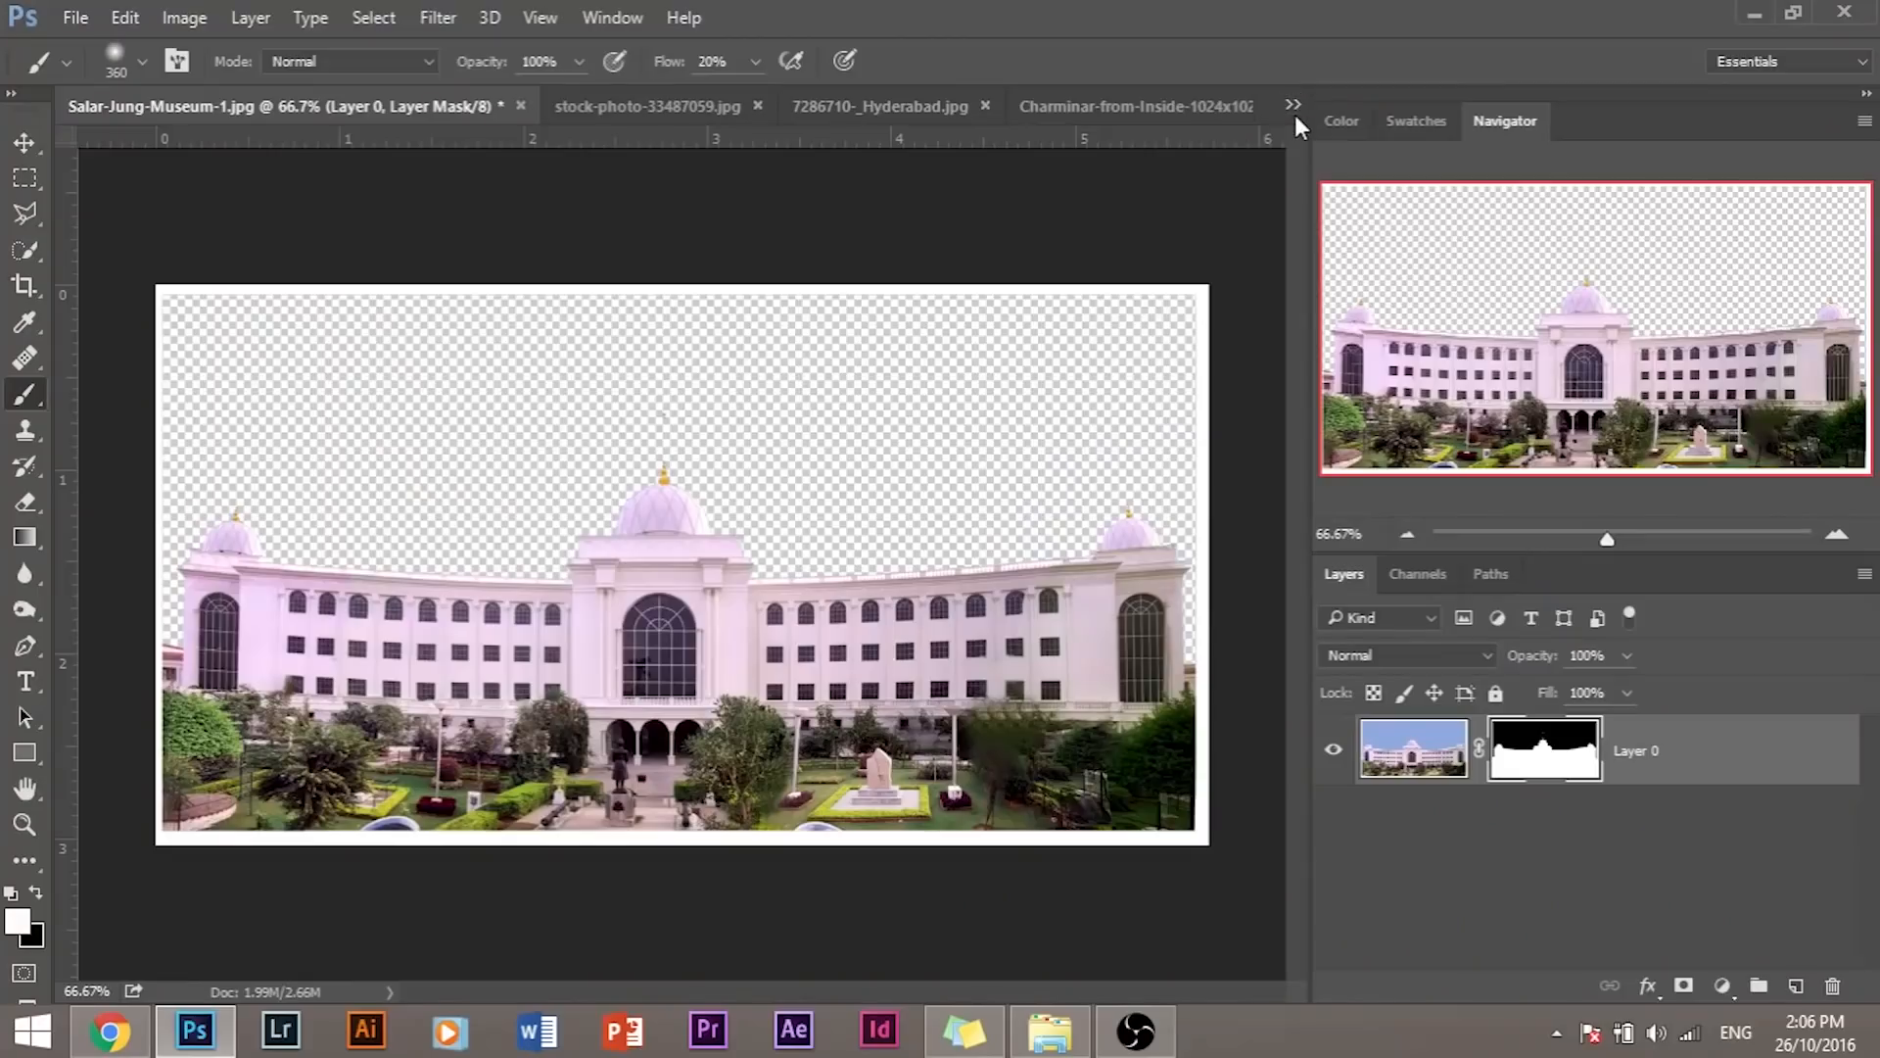
left_click(1294, 108)
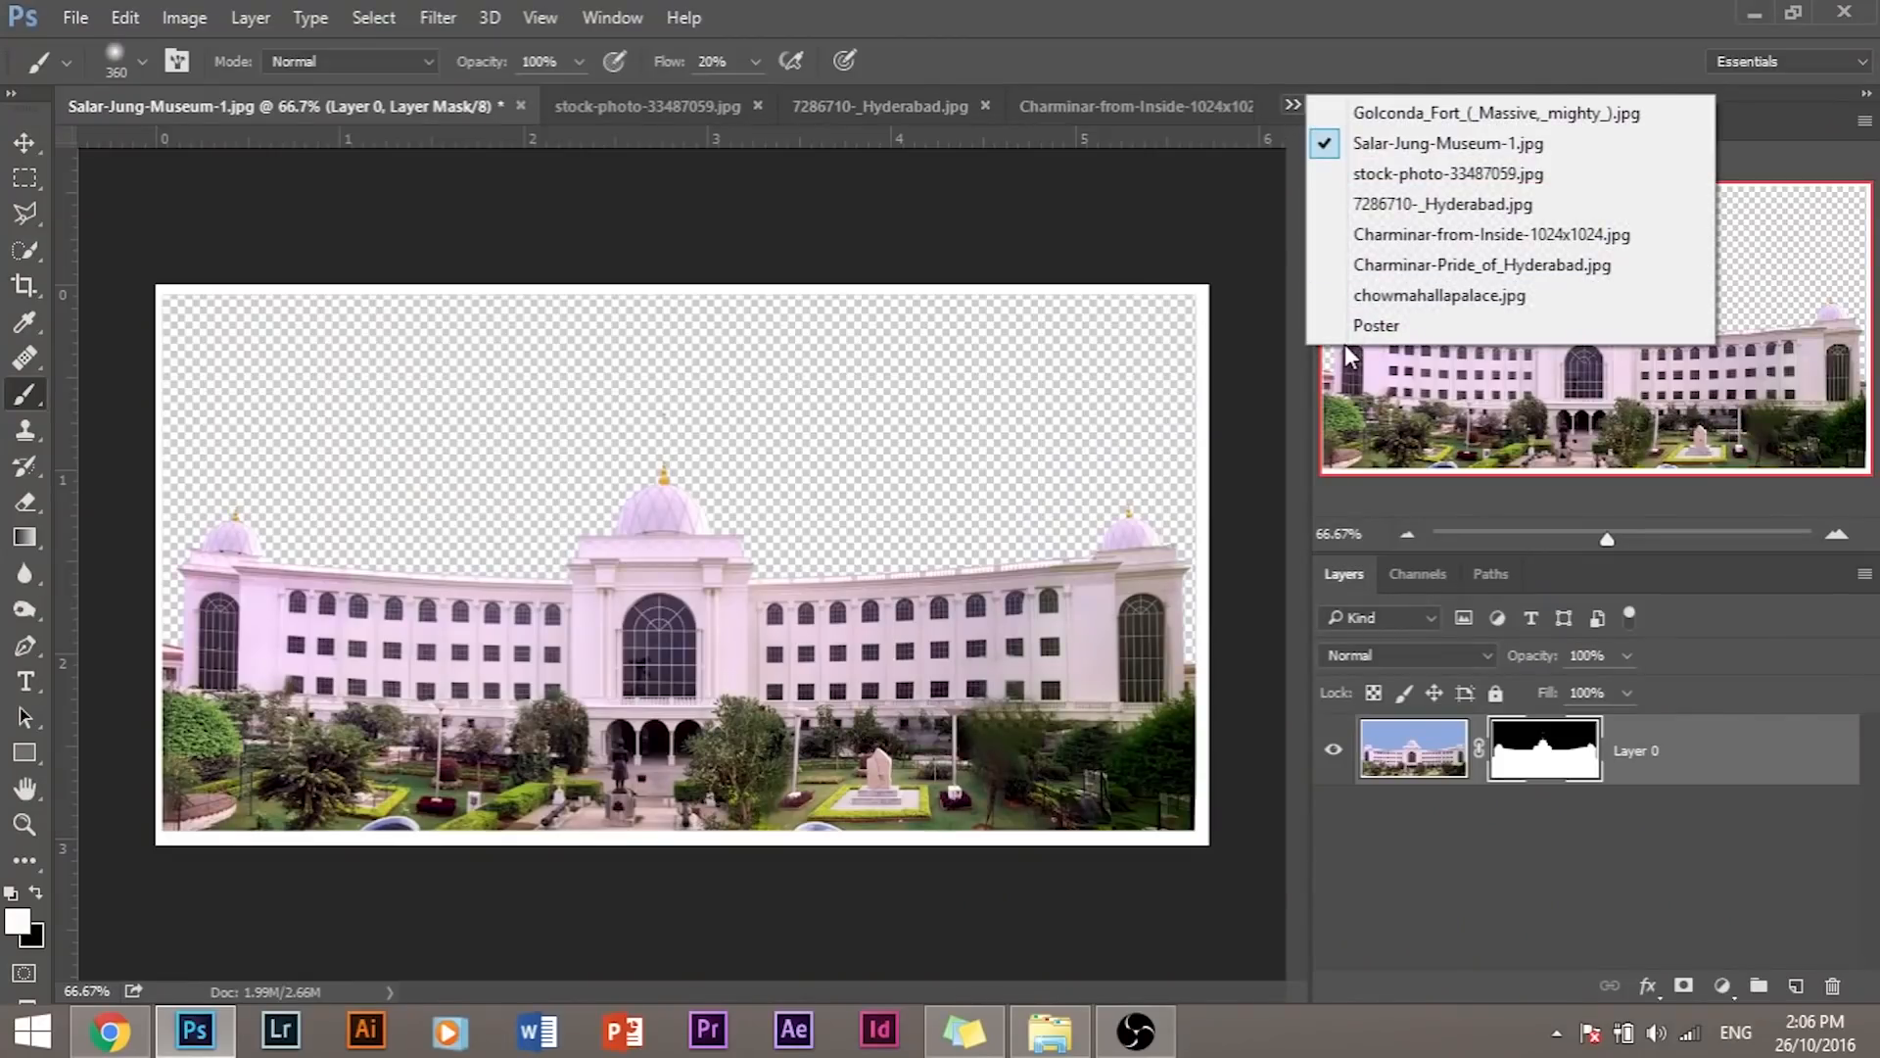
left_click(1368, 325)
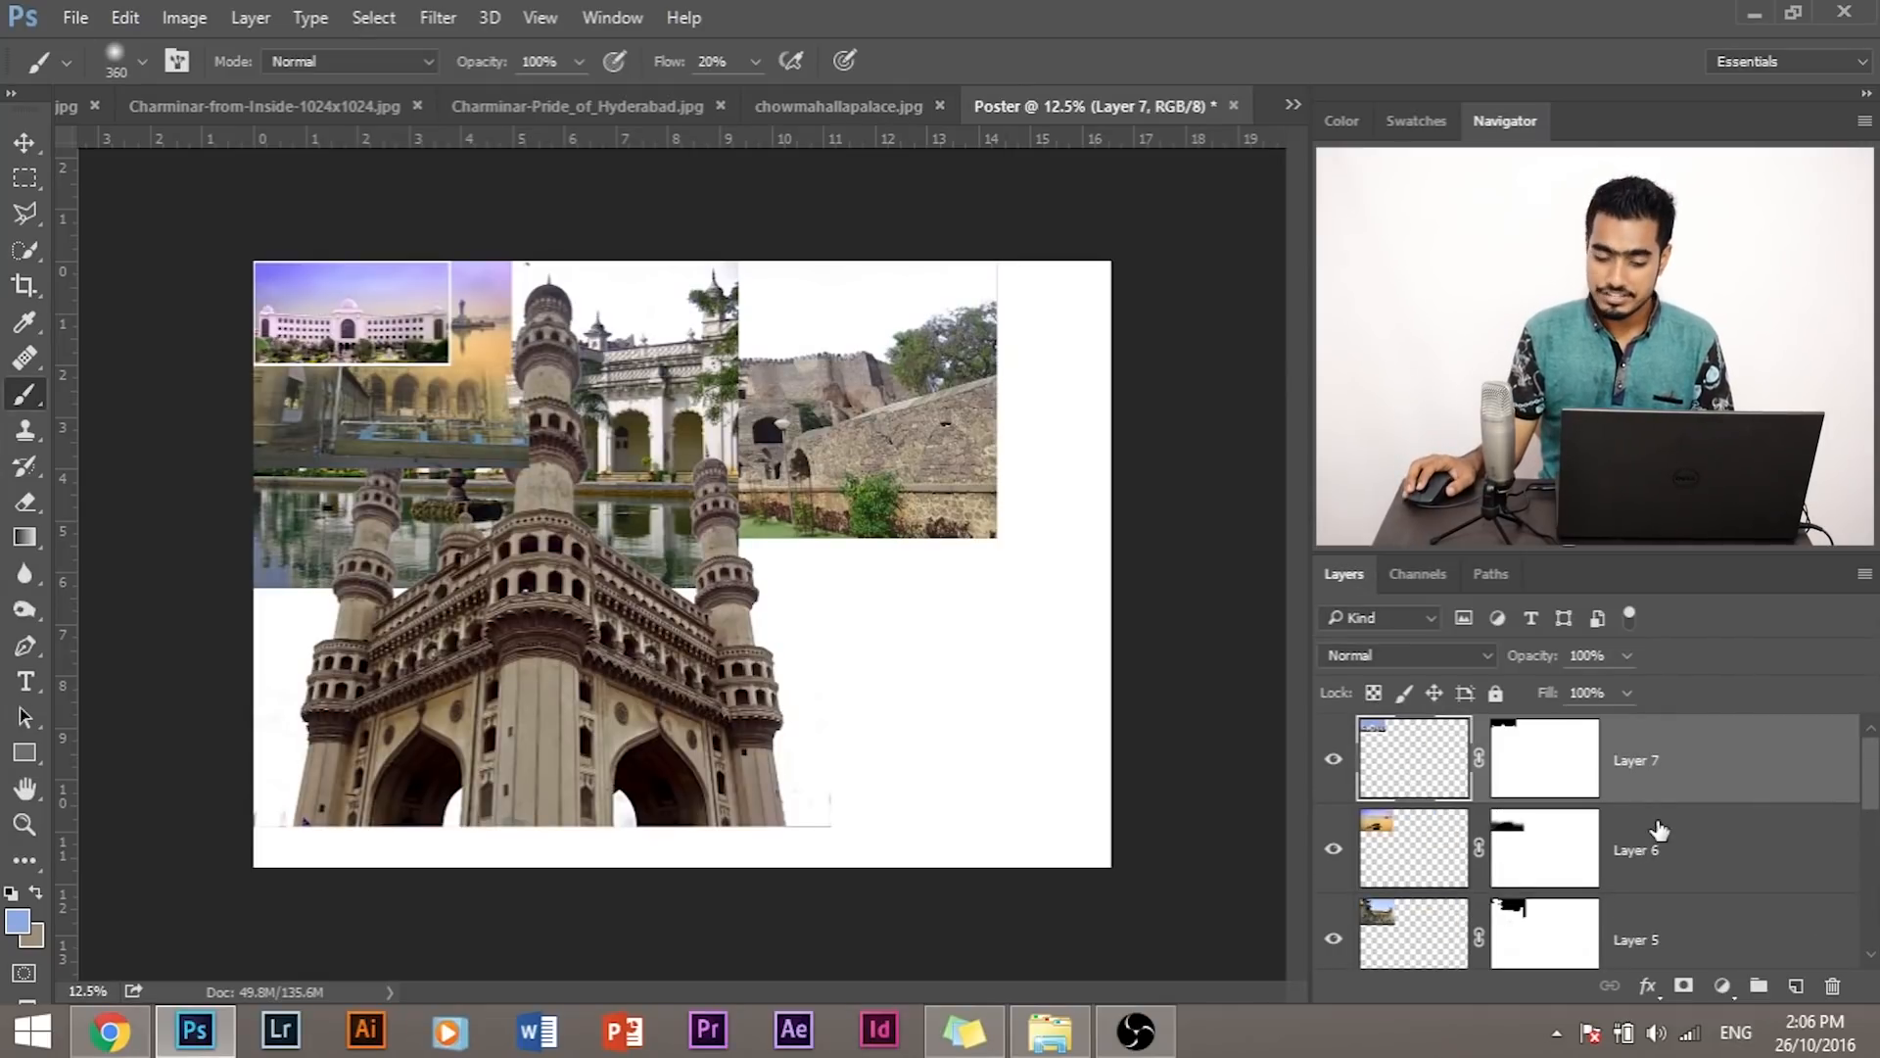
Step: Rename Layer 1, which holds the fort photo, as Golconda Fort
scroll(1557, 801, "down", 5)
scroll(1450, 852, "up", 5)
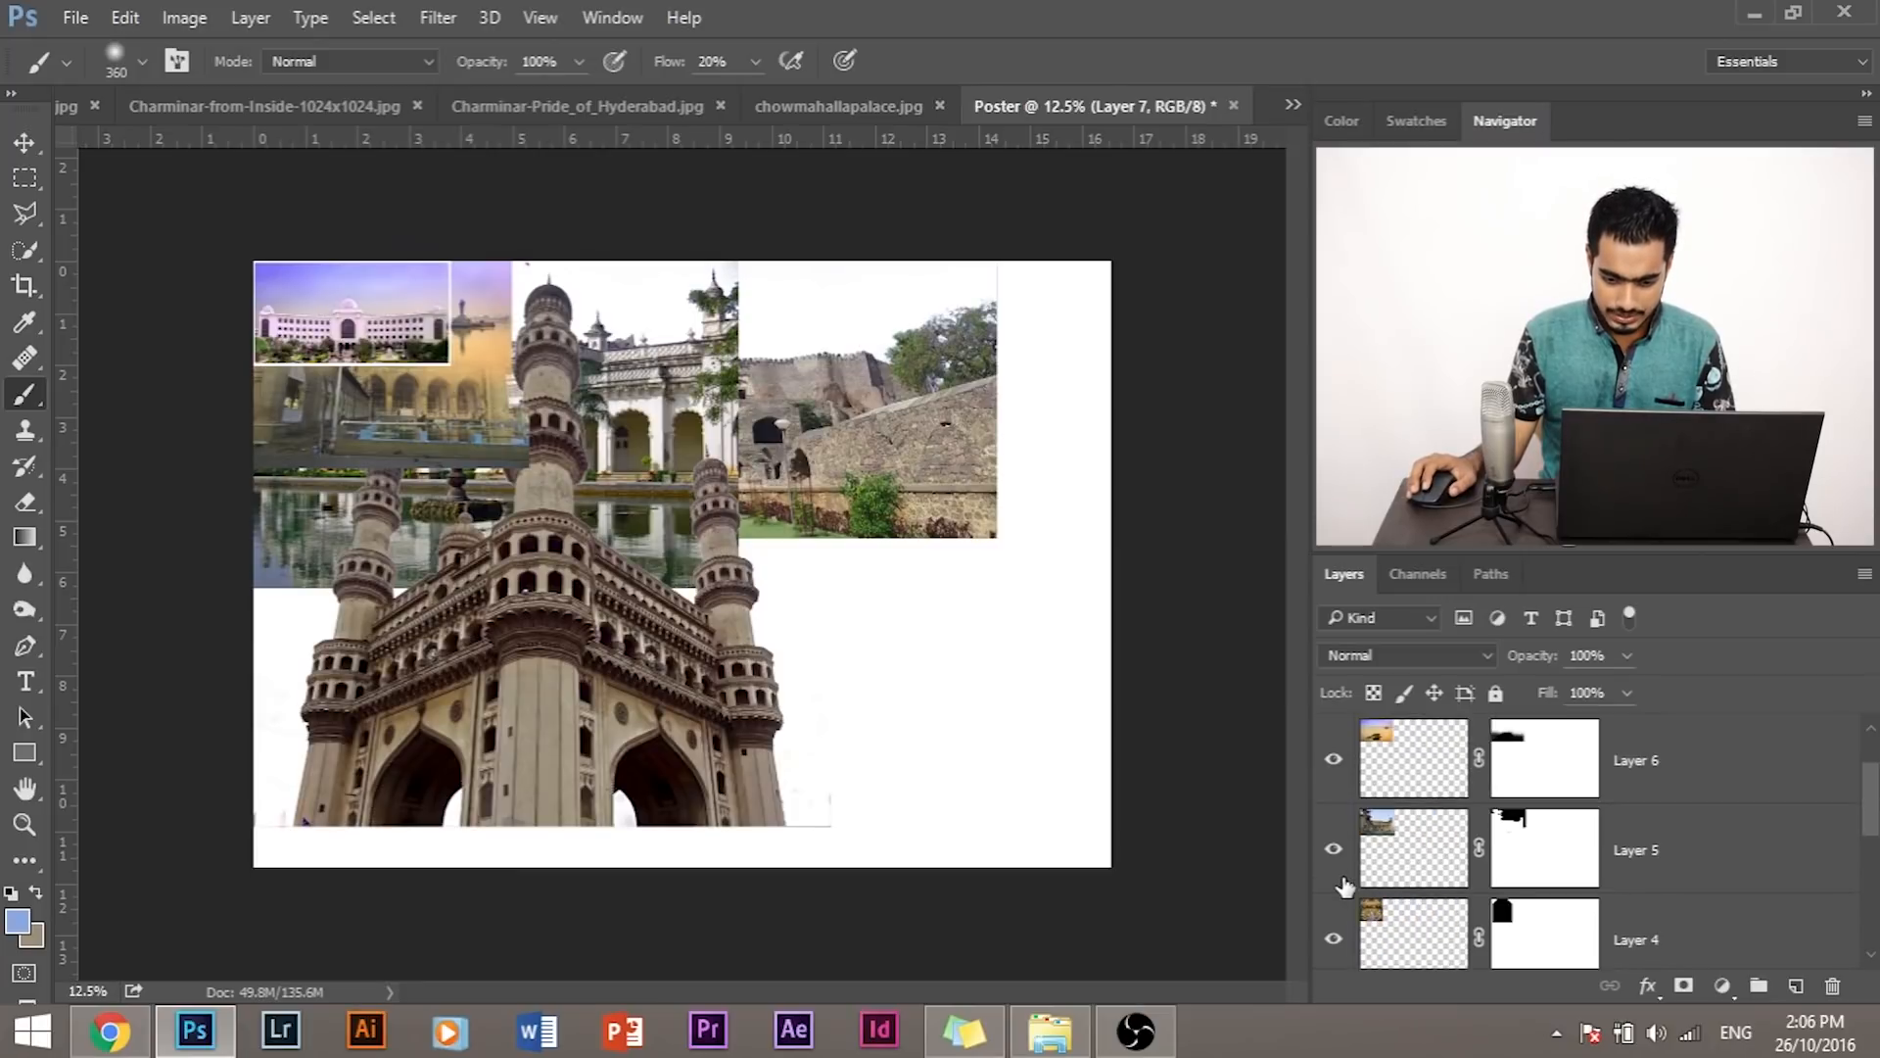
scroll(1343, 873, "down", 1)
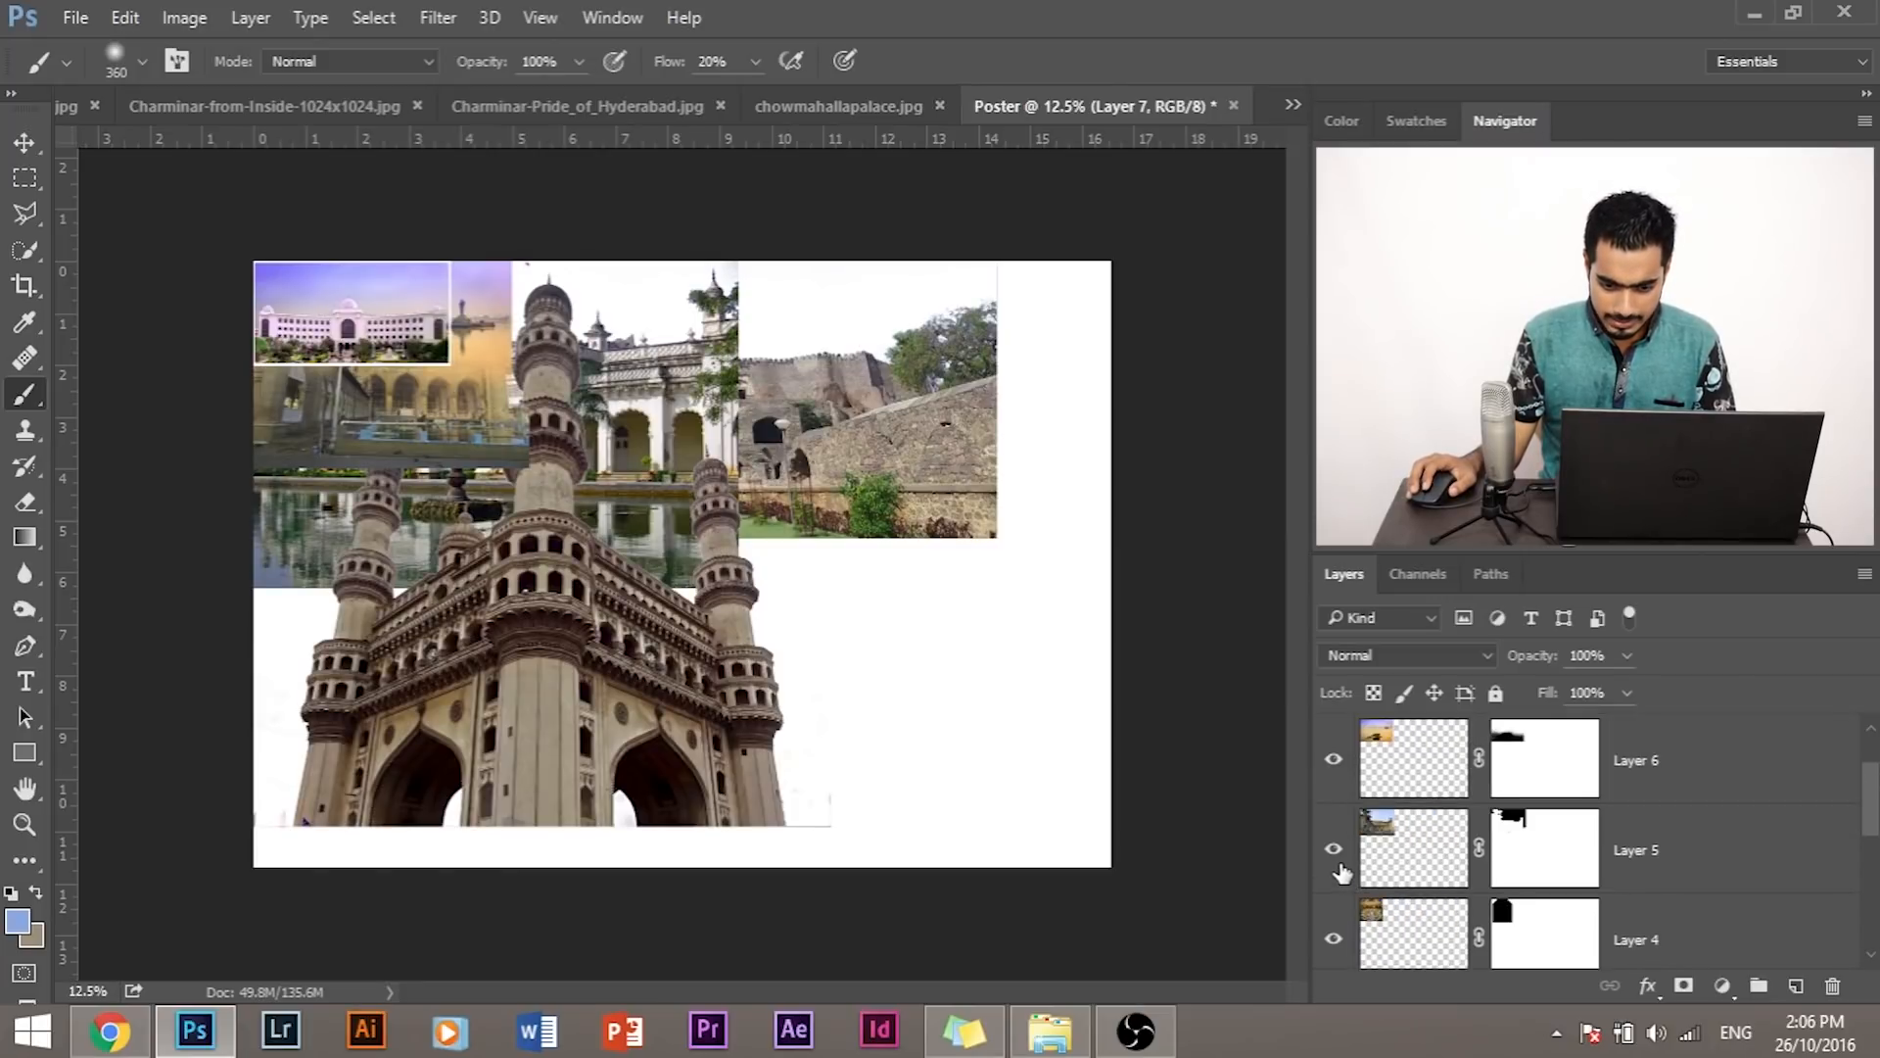
scroll(1338, 925, "down", 3)
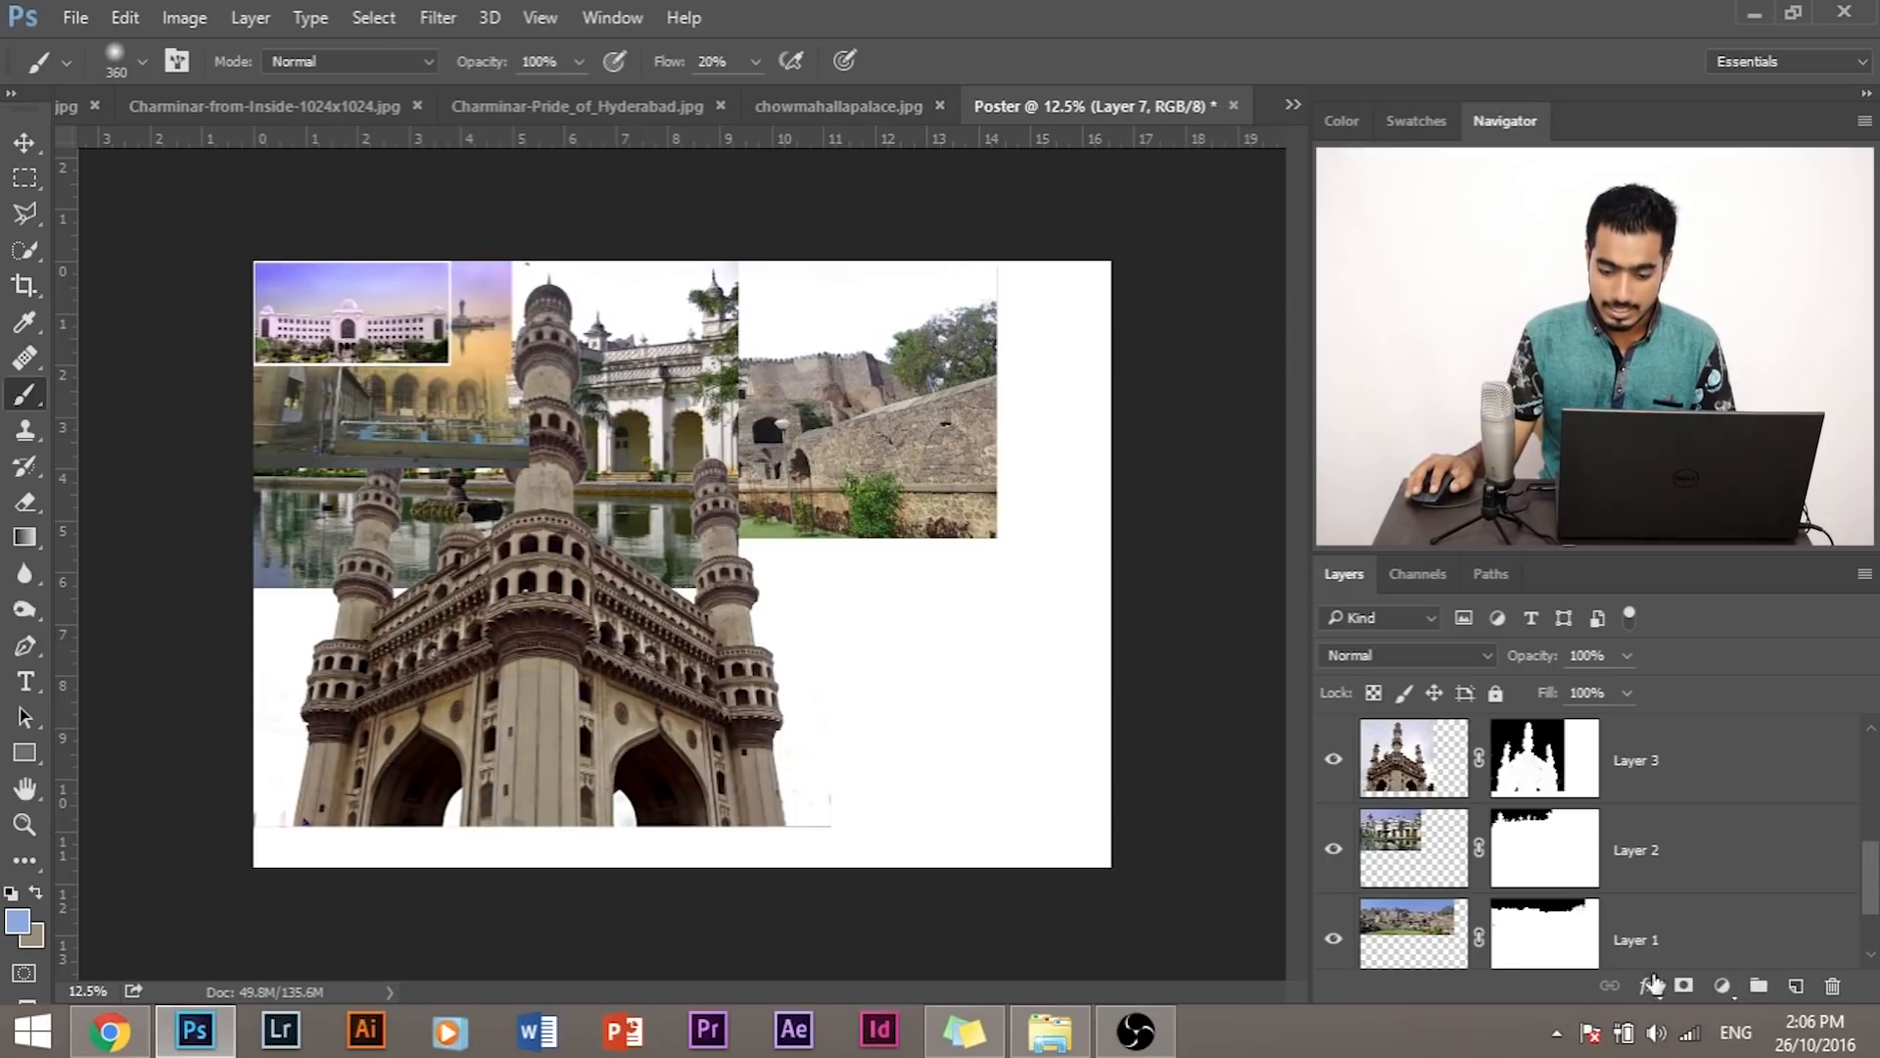
double_click(1643, 942)
type("Golconda For")
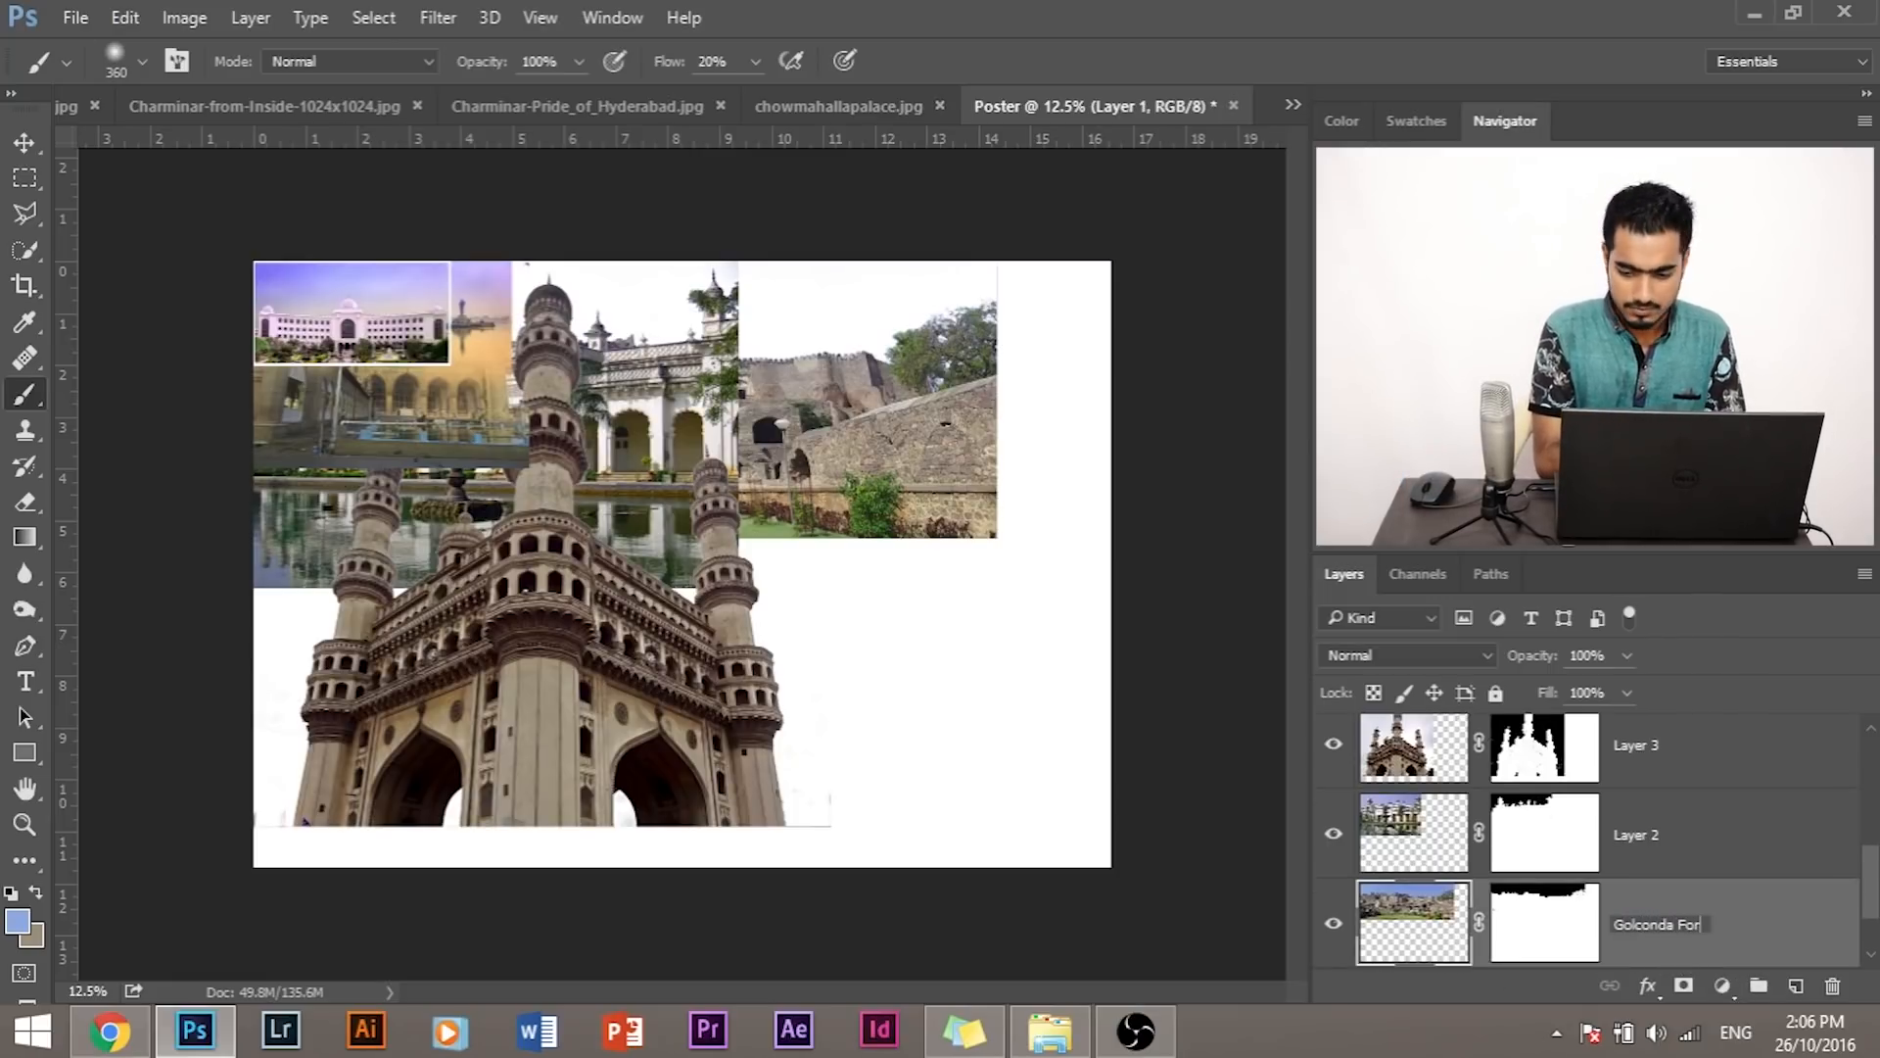
type("t")
key("Return")
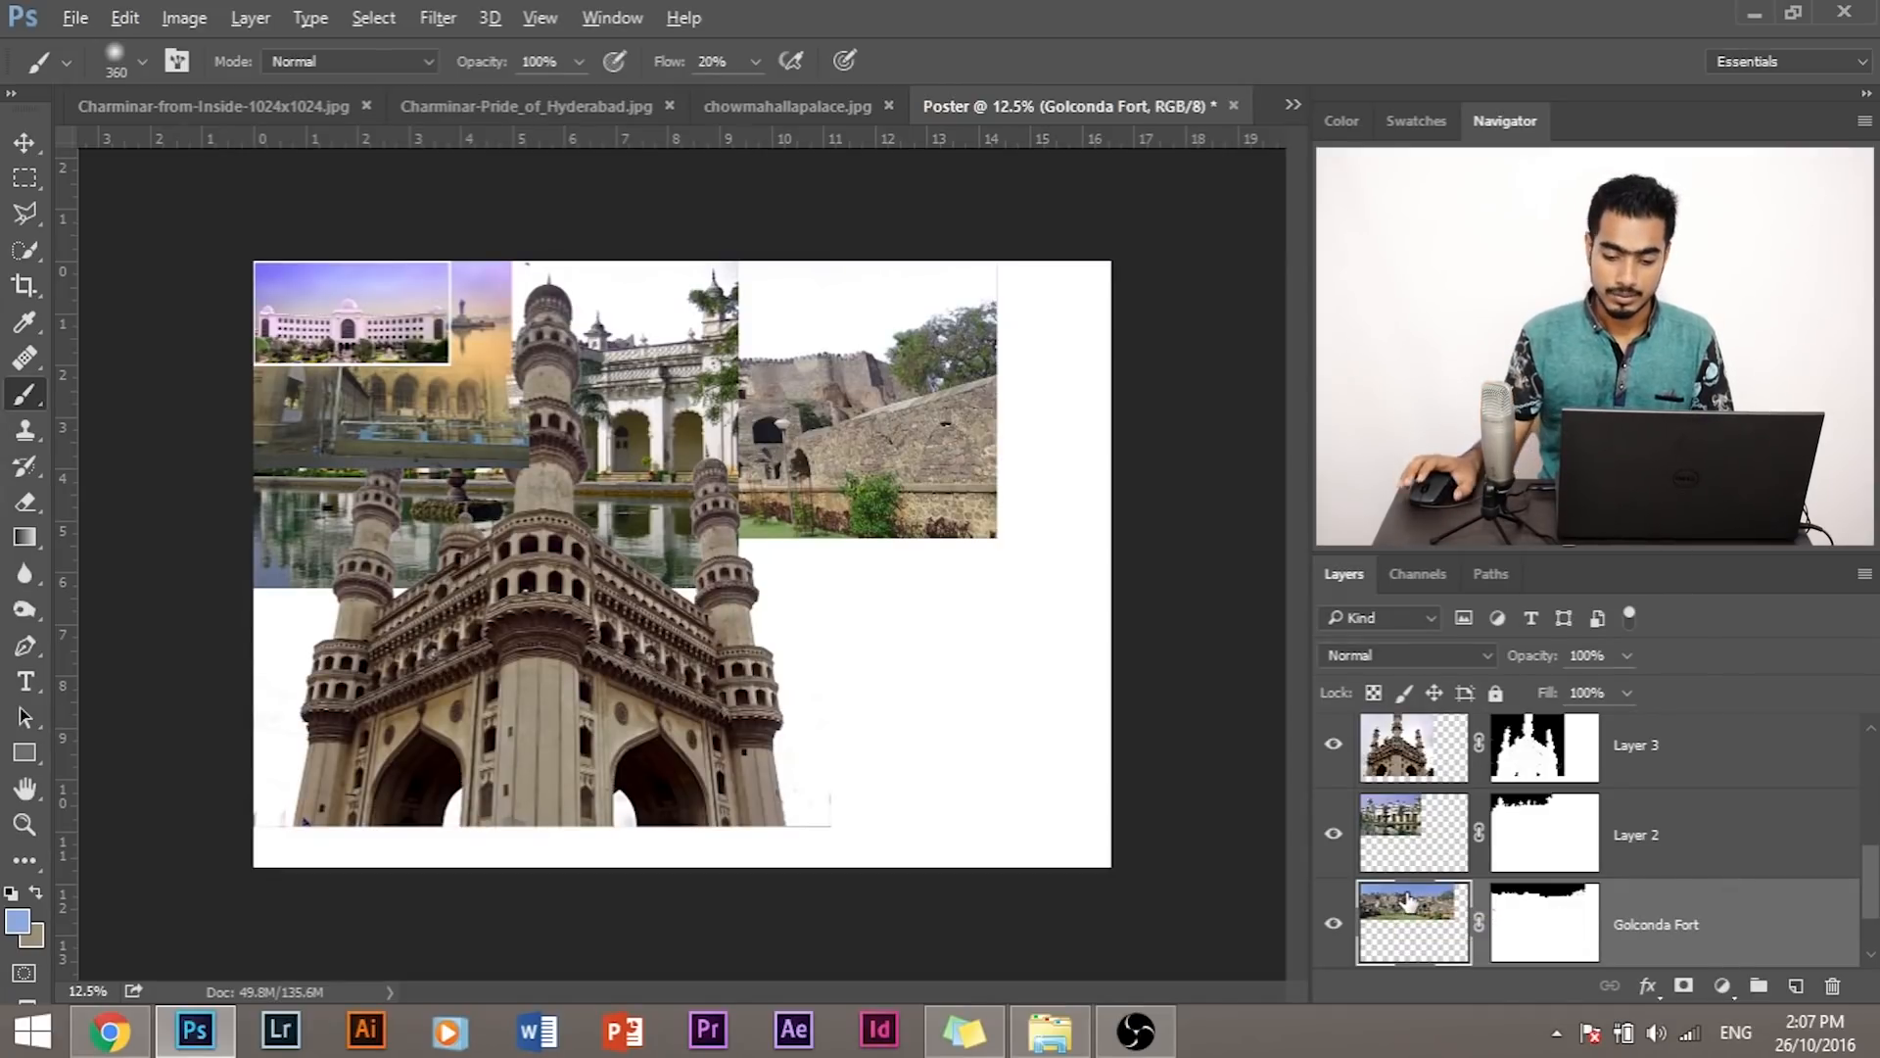
Step: Show only the Golconda Fort layer, scale it to about 73% and place it in the canvas's lower-left corner
left_click(1334, 929, "alt")
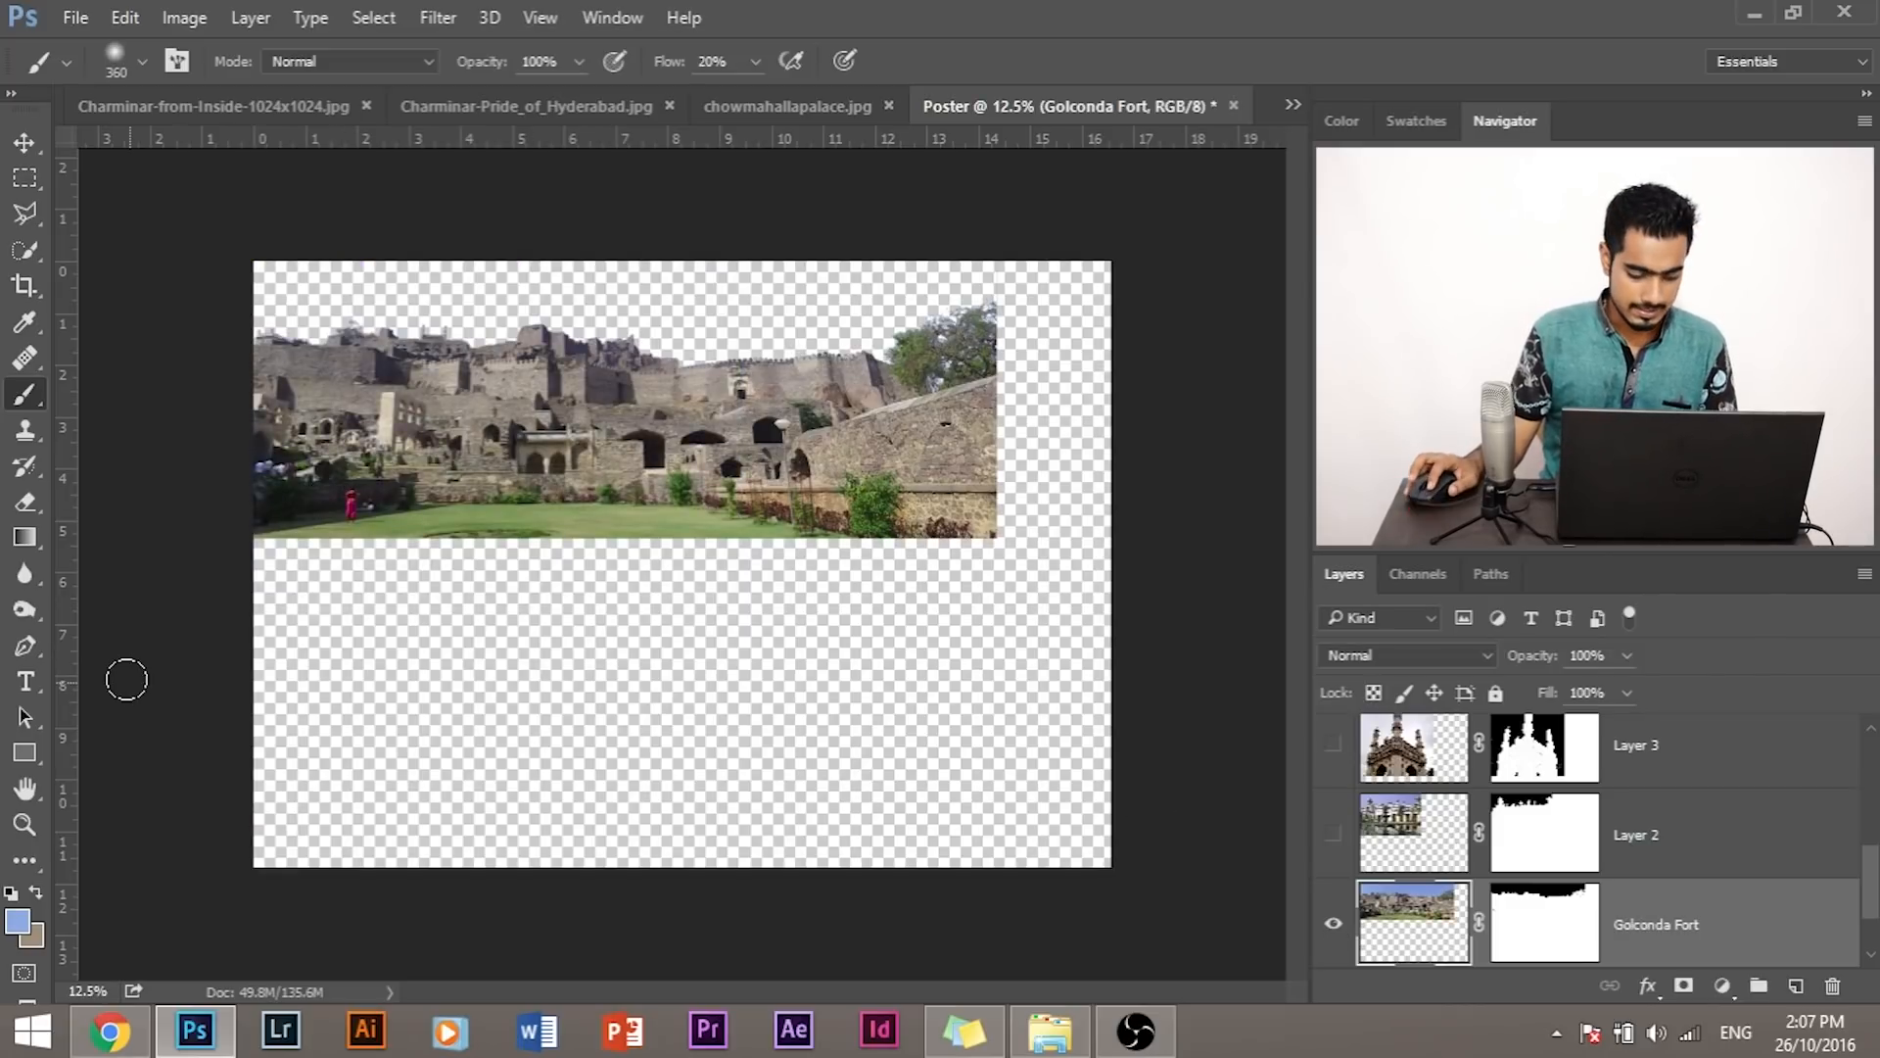
key("ctrl+t")
left_click_drag(541, 423, 552, 720)
left_click_drag(985, 594, 780, 655)
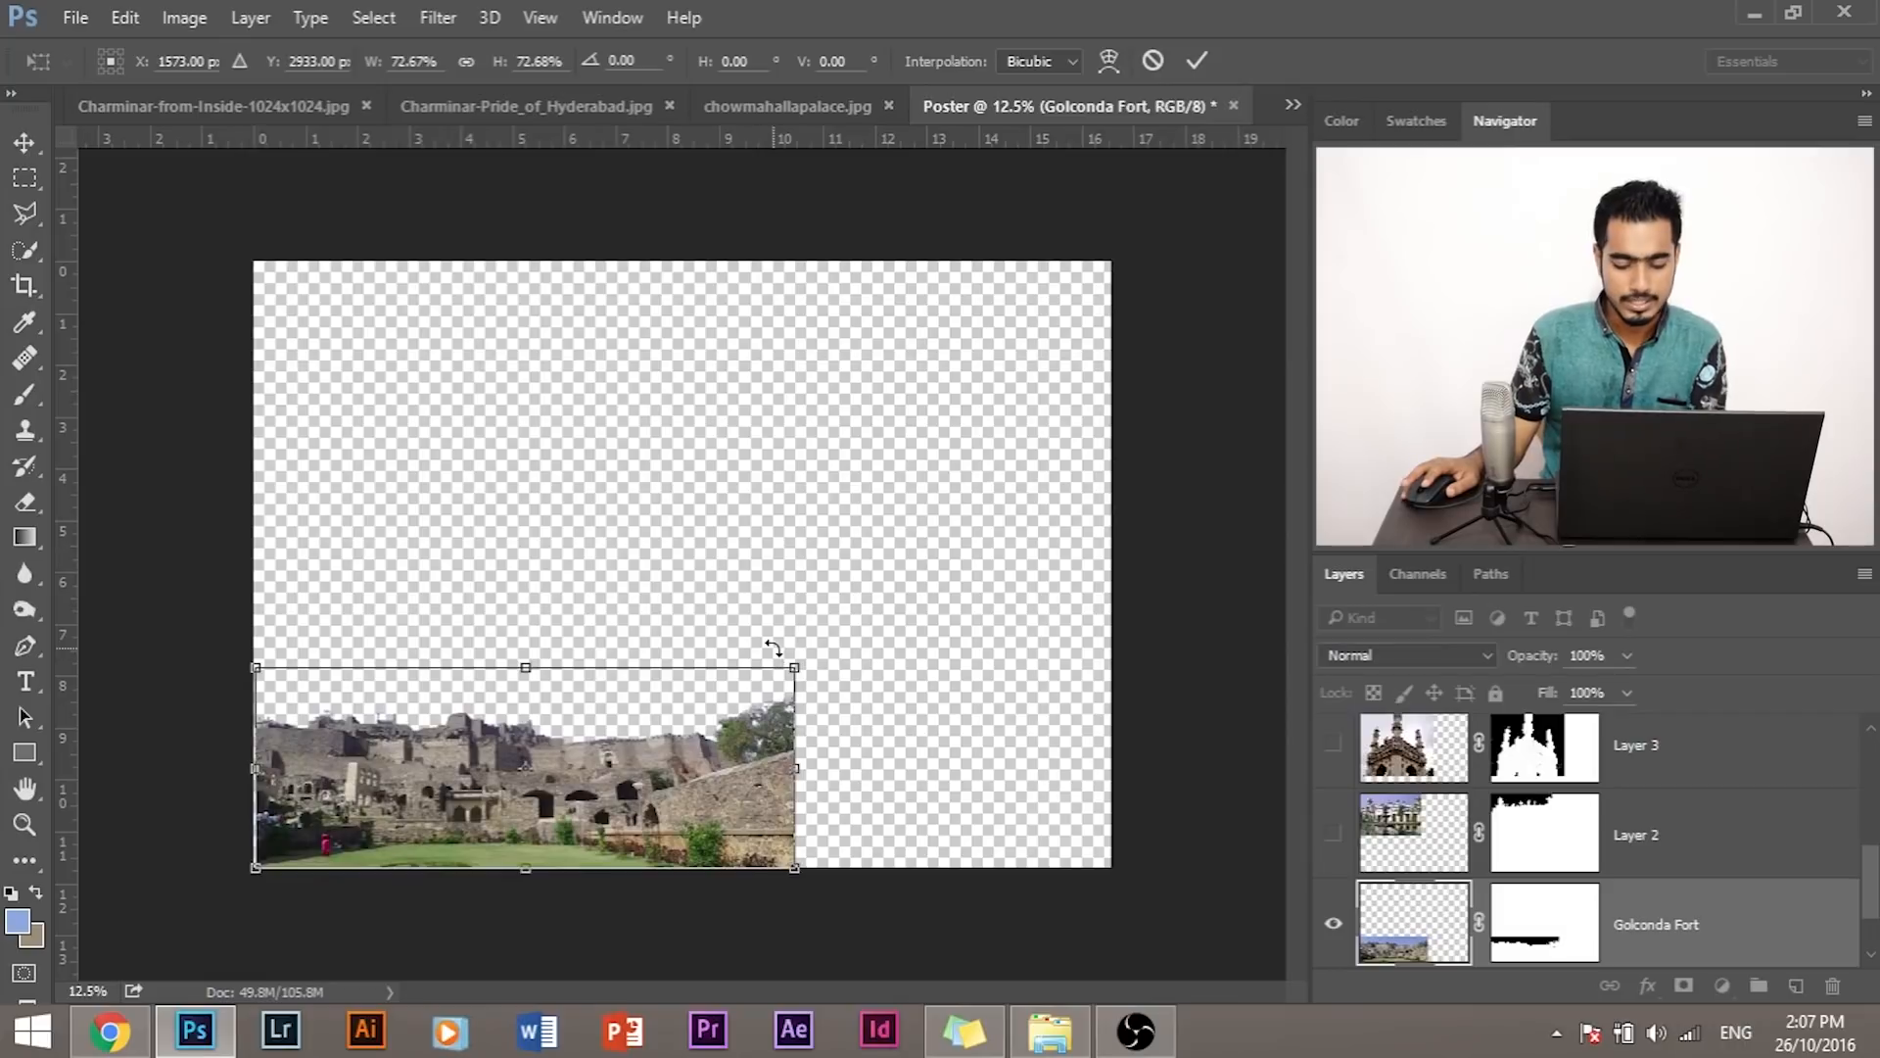
key("Return")
key("b")
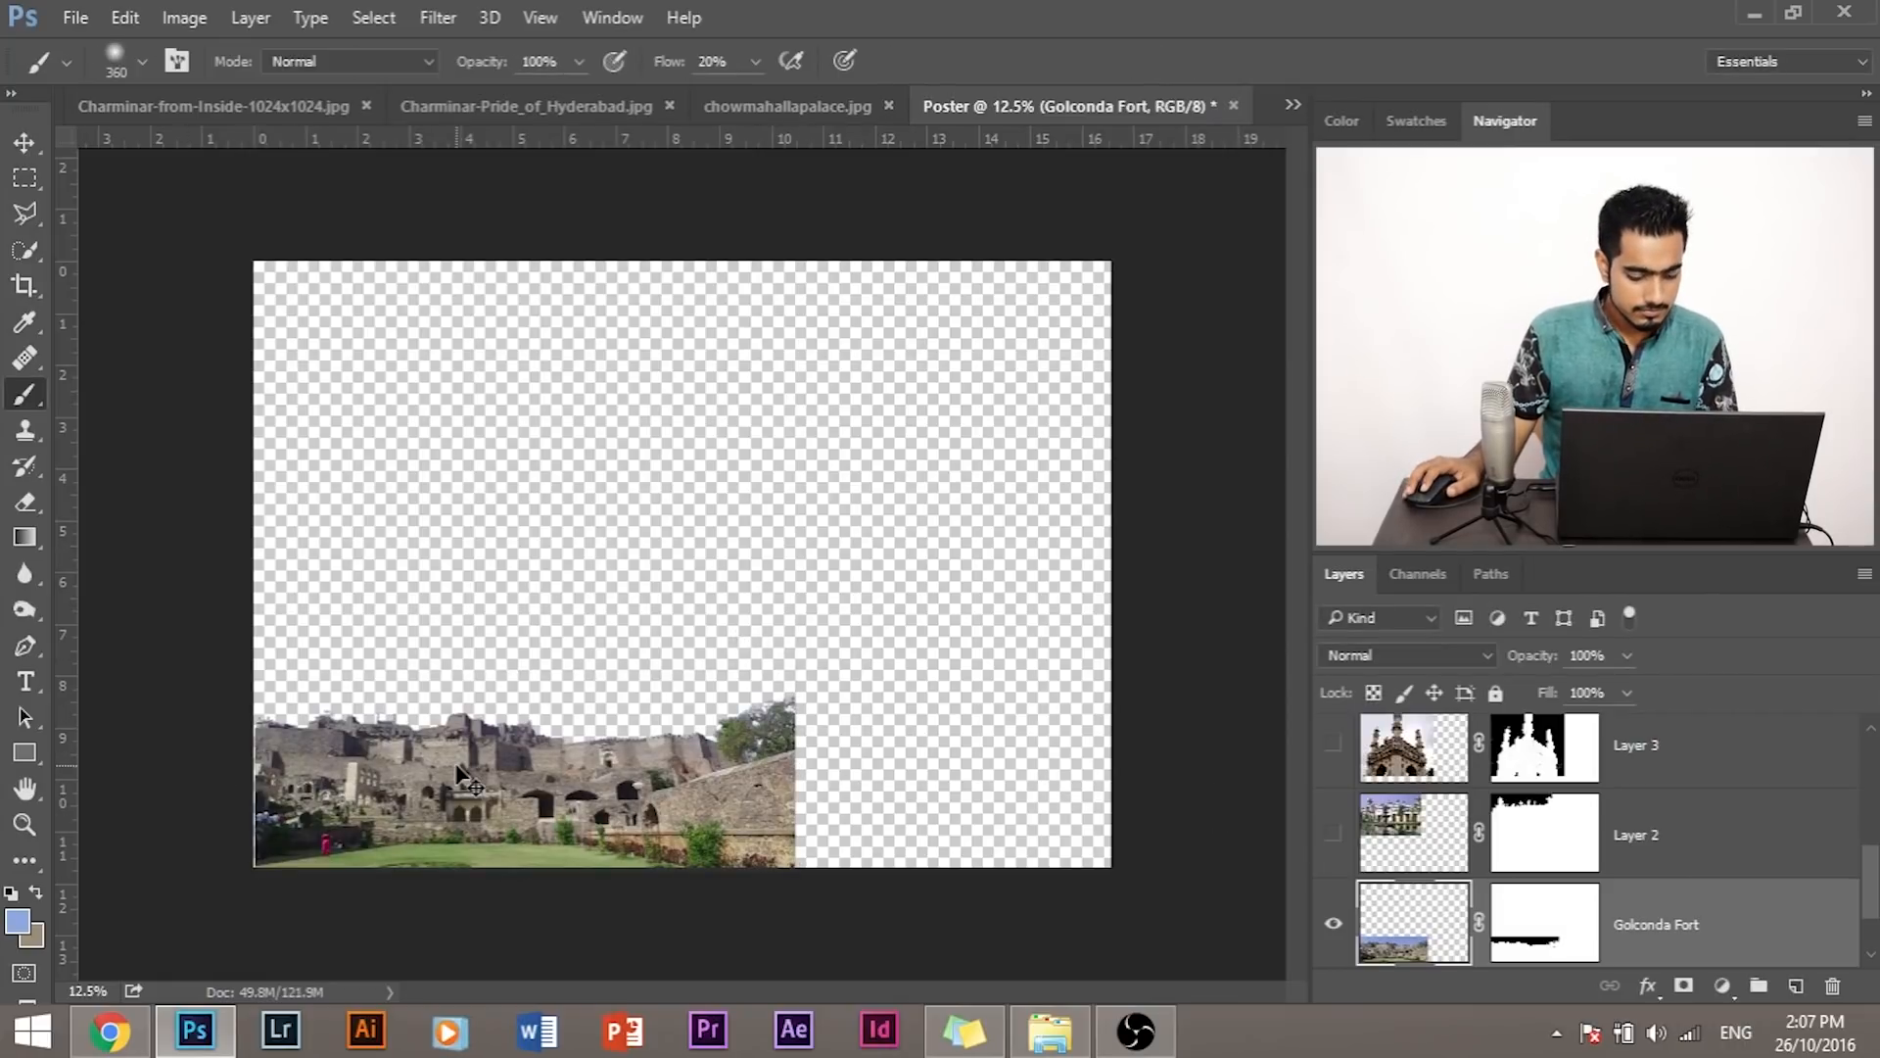
key("ctrl+t")
key("Escape")
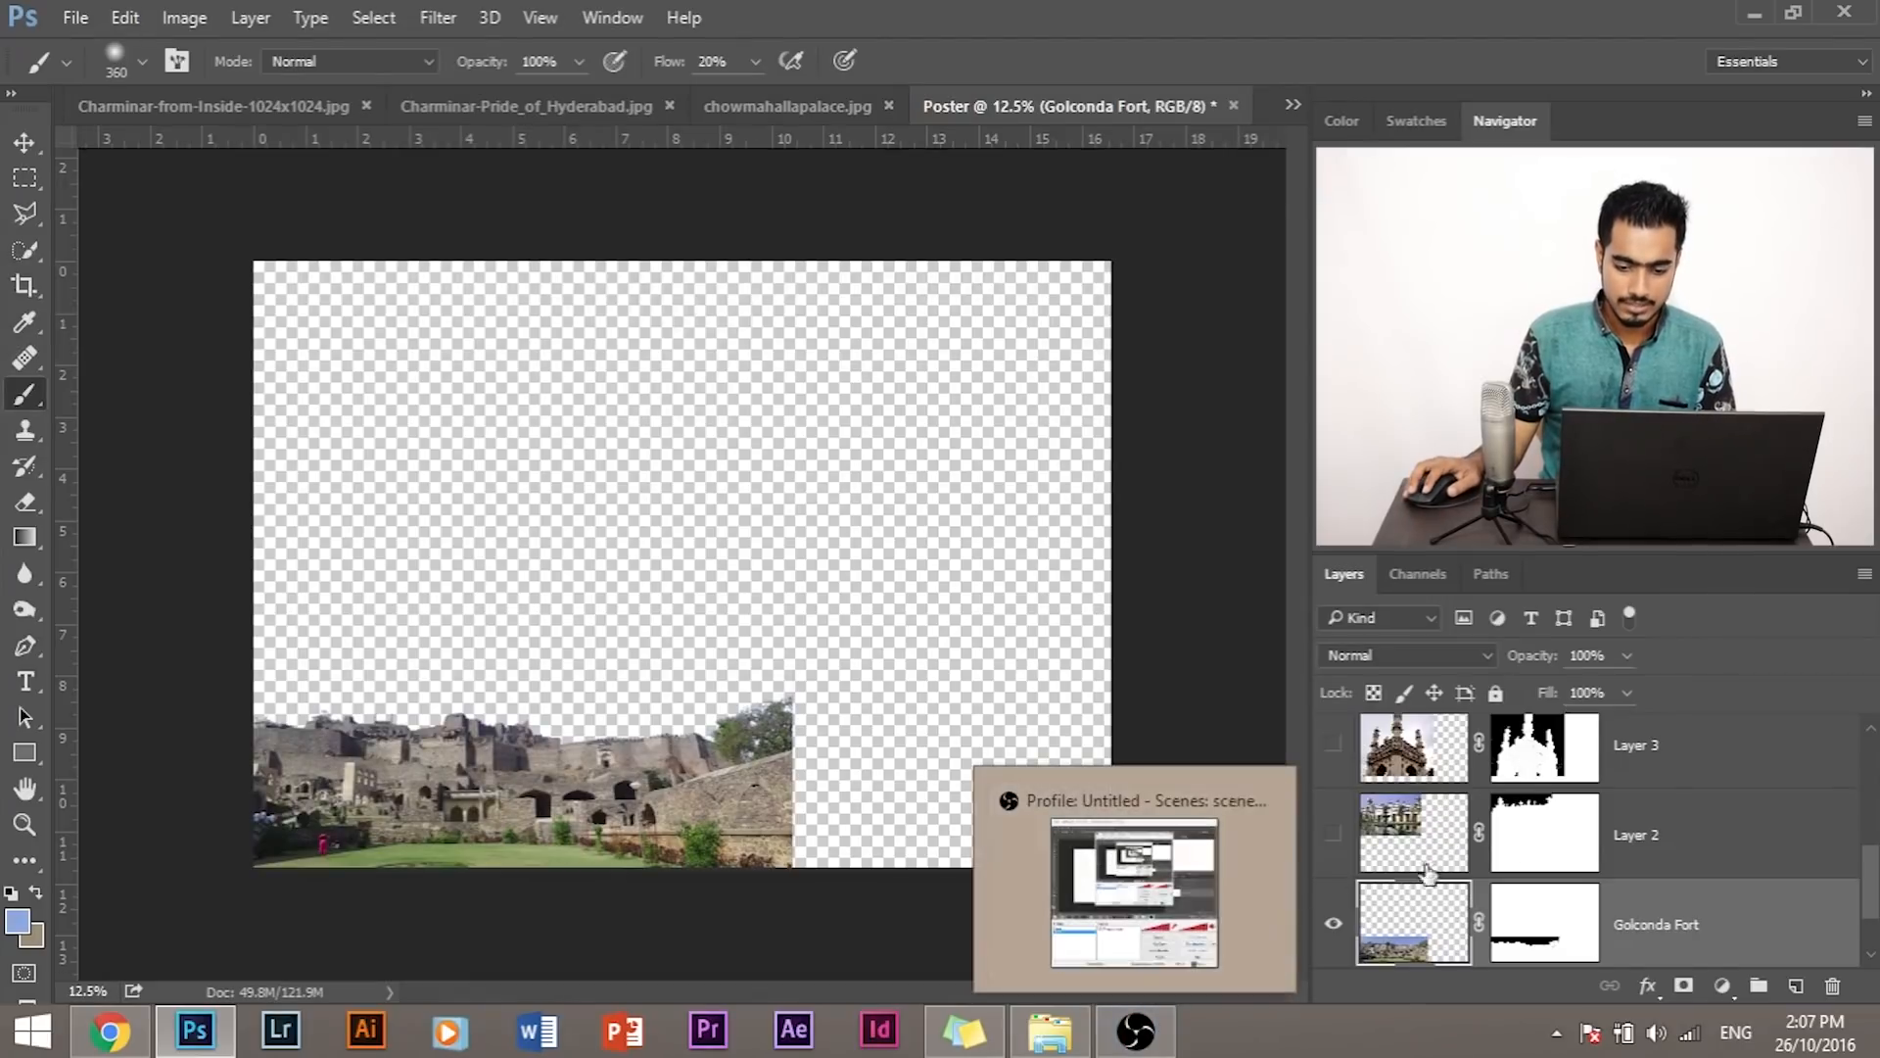
Step: Show Layer 2 with the palace photo and move it toward the lower right of the canvas
left_click(1414, 833)
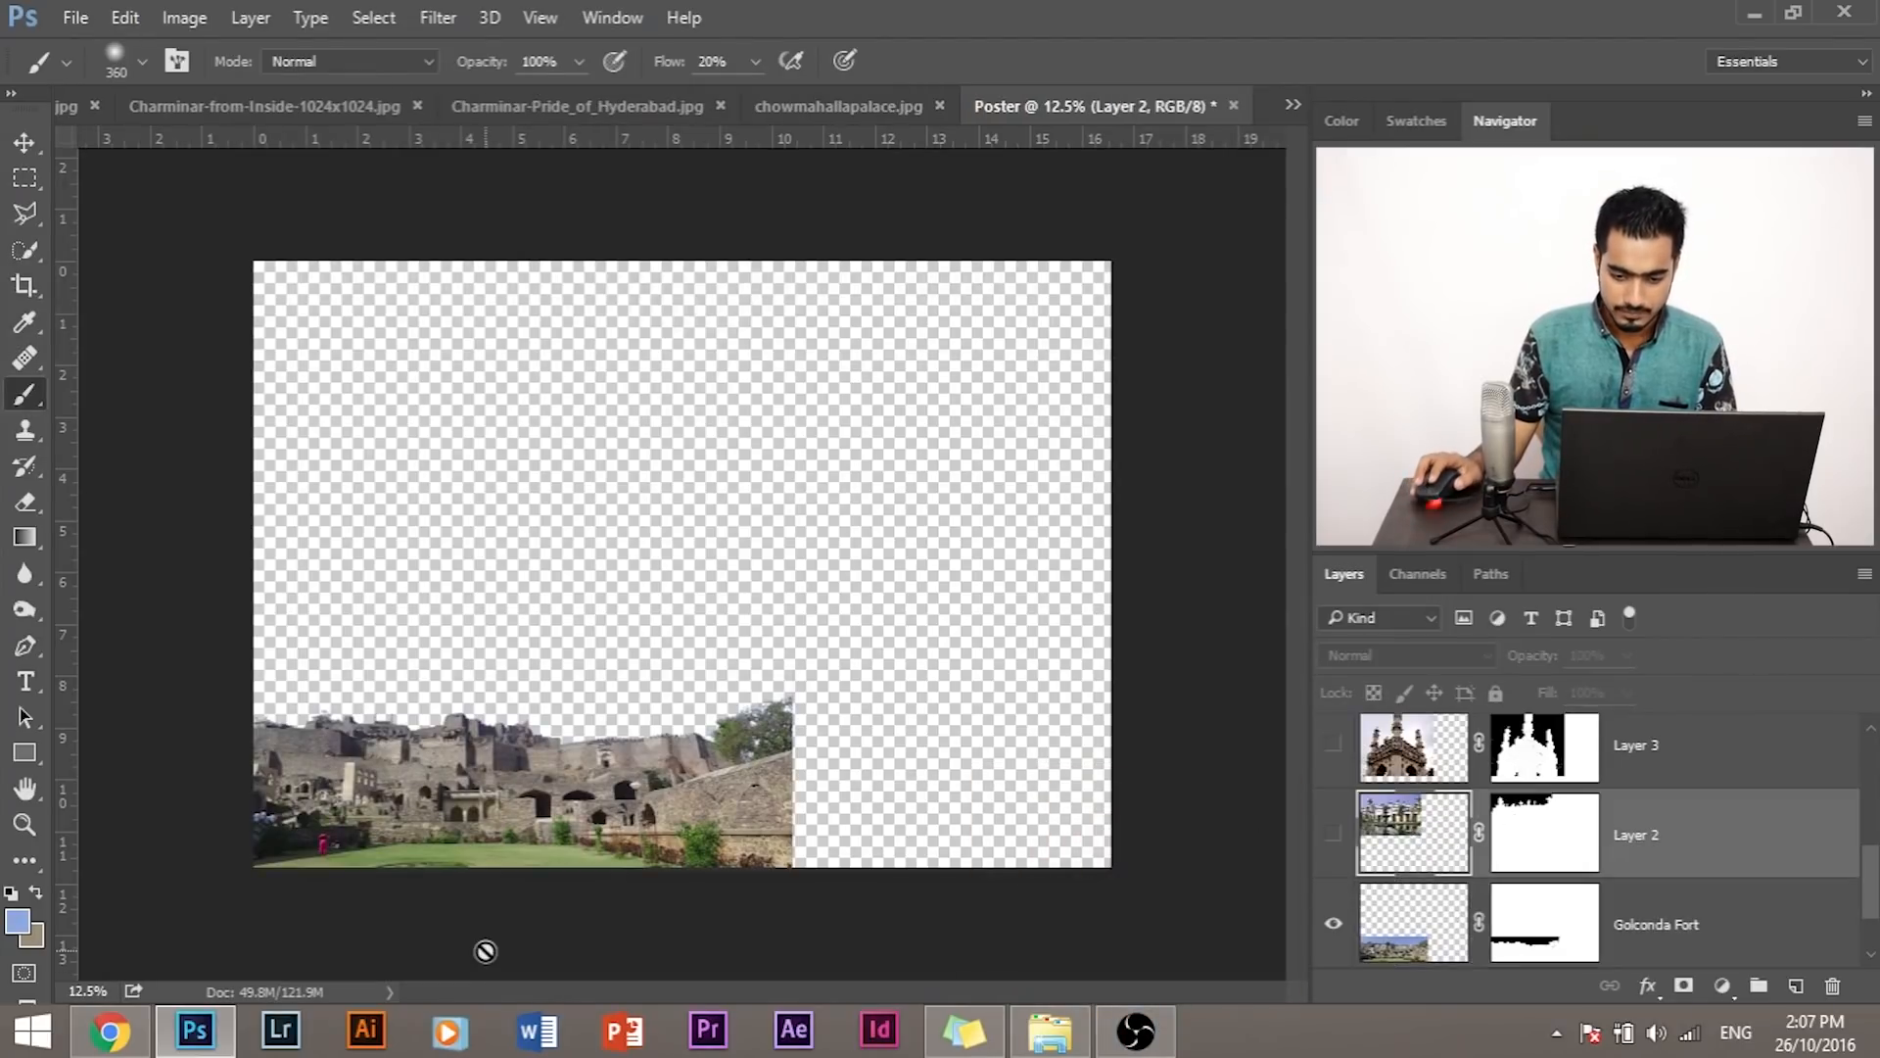
left_click(1334, 834)
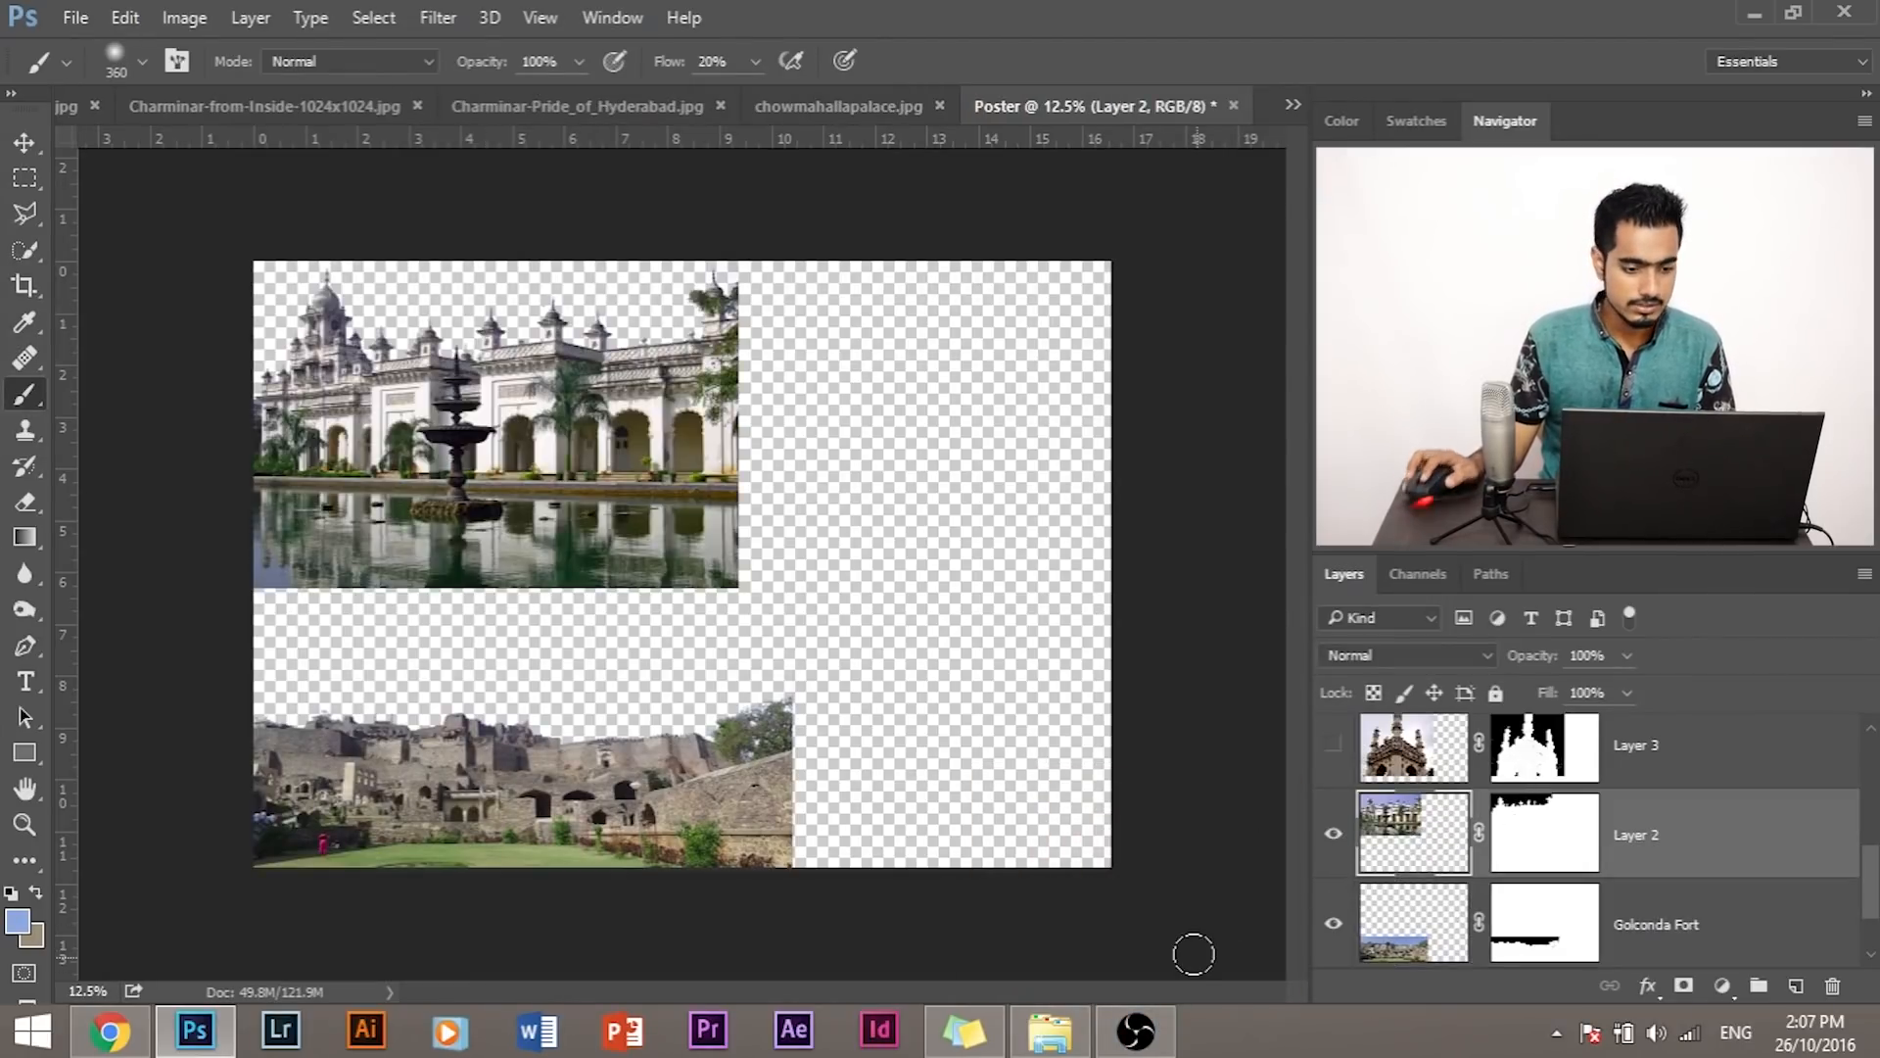
left_click(29, 147)
left_click_drag(509, 370, 898, 649)
left_click_drag(992, 653, 816, 573)
Step: Scale the palace on Layer 2 to about 81.5% and fit it in the canvas's lower-right corner, overlapping the fort's edge
key("ctrl+t")
left_click_drag(558, 500, 658, 571)
left_click_drag(753, 653, 855, 733)
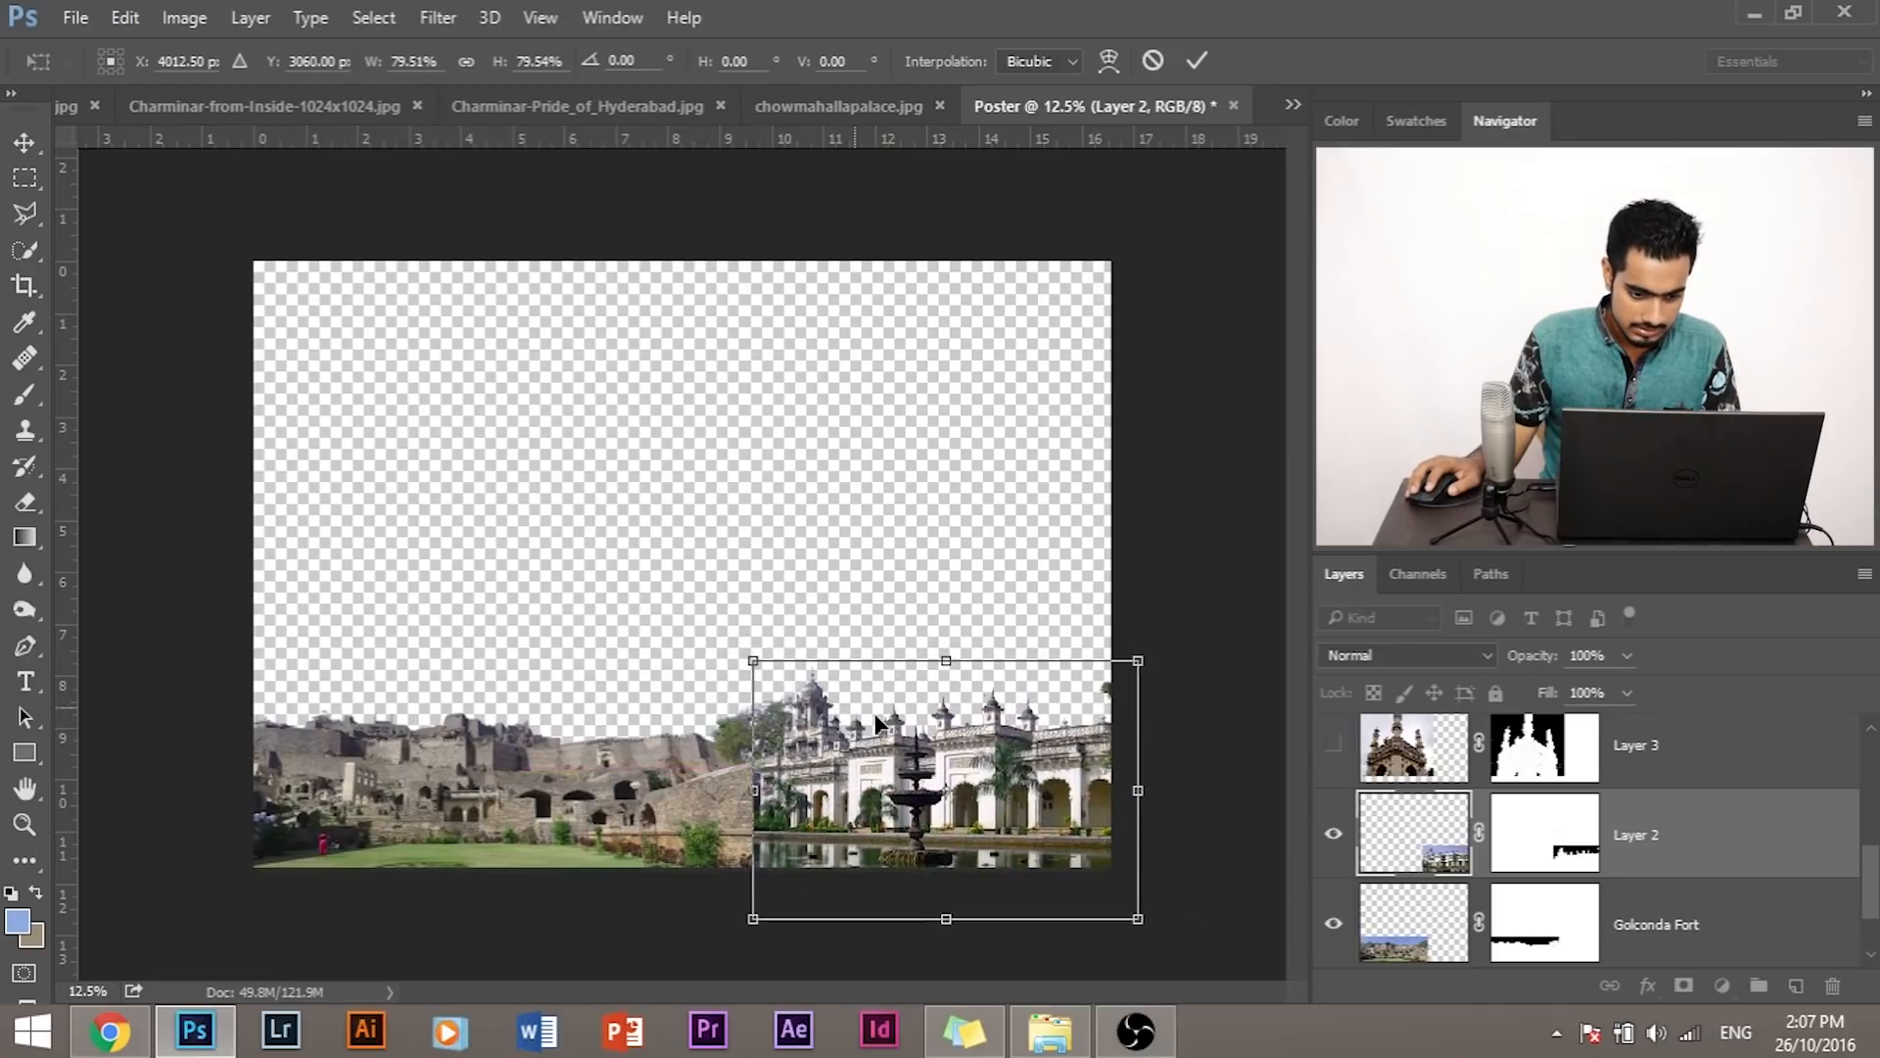
left_click_drag(751, 664, 755, 652)
key("shift+Left")
key("shift+Left")
key("shift+Right")
key("shift+Right")
key("shift+Right")
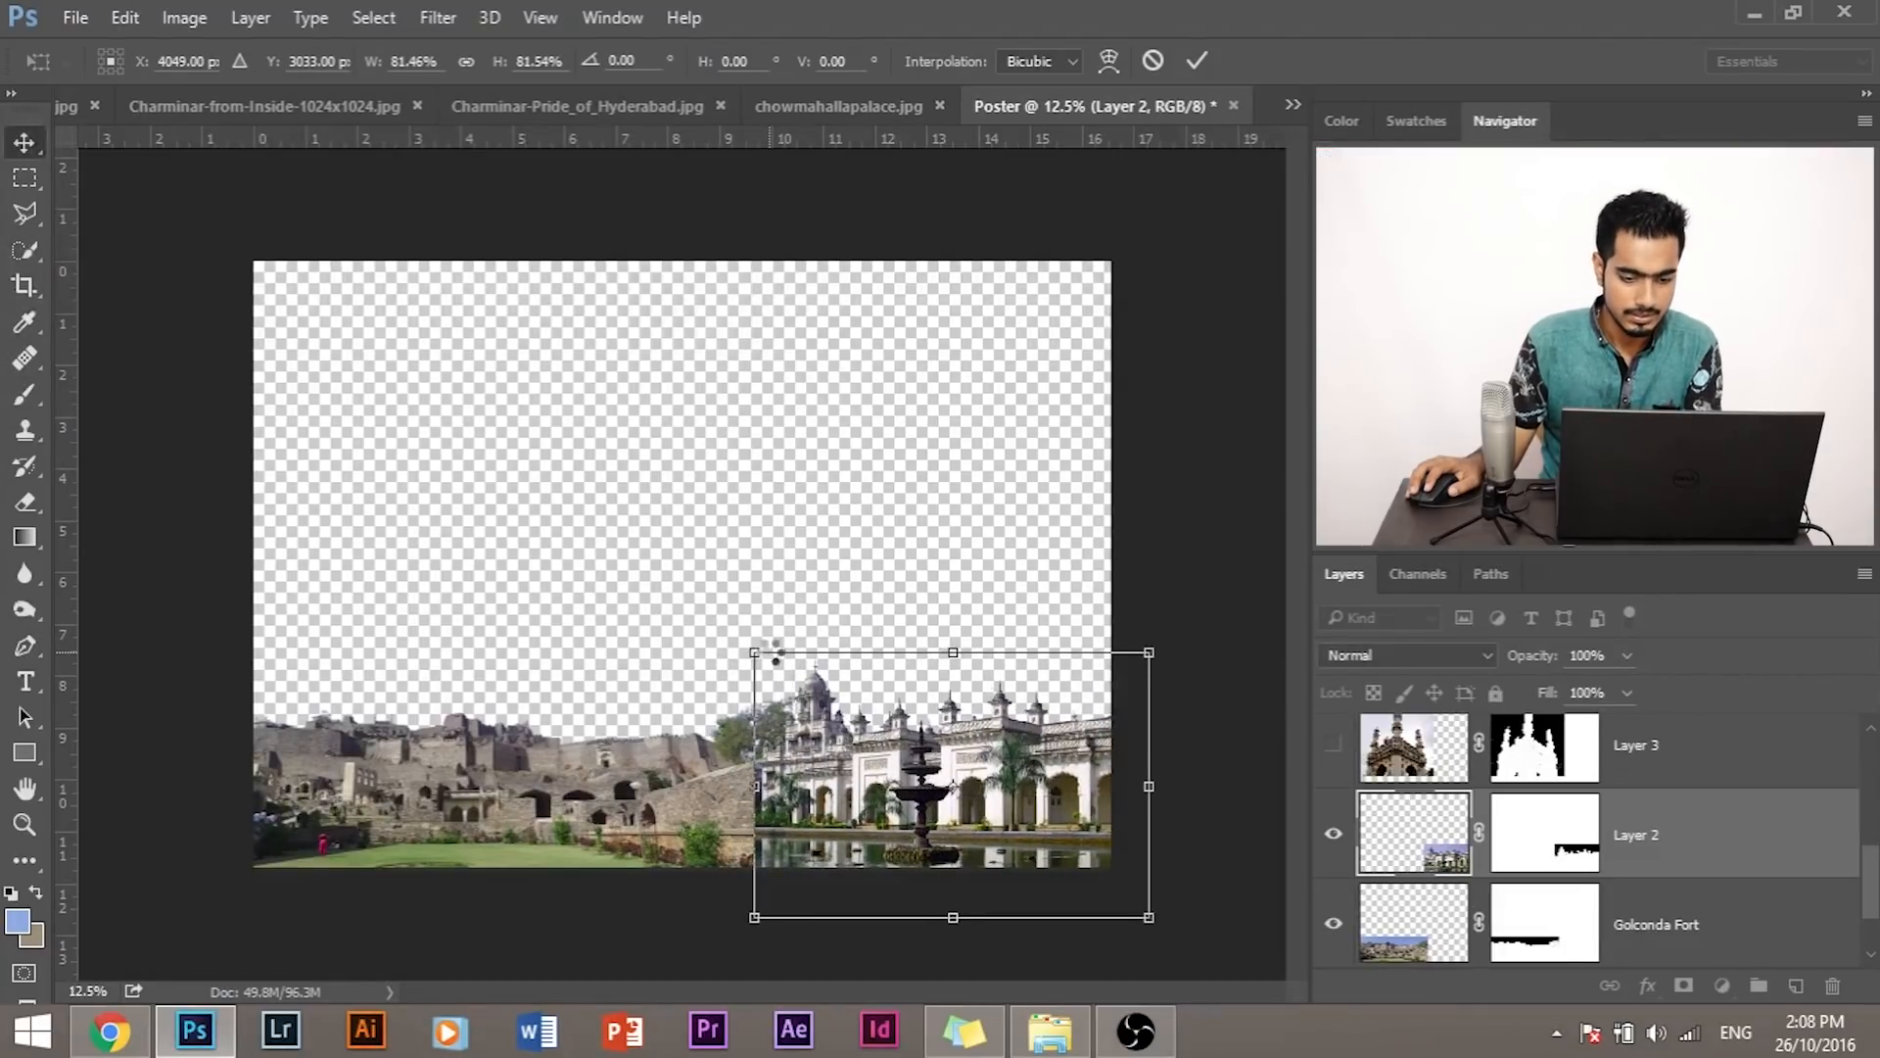
key("Return")
Step: Paint black on Layer 2's mask over the palace photo's straight side edge so it blends into the fort's stone wall
key("ctrl+plus")
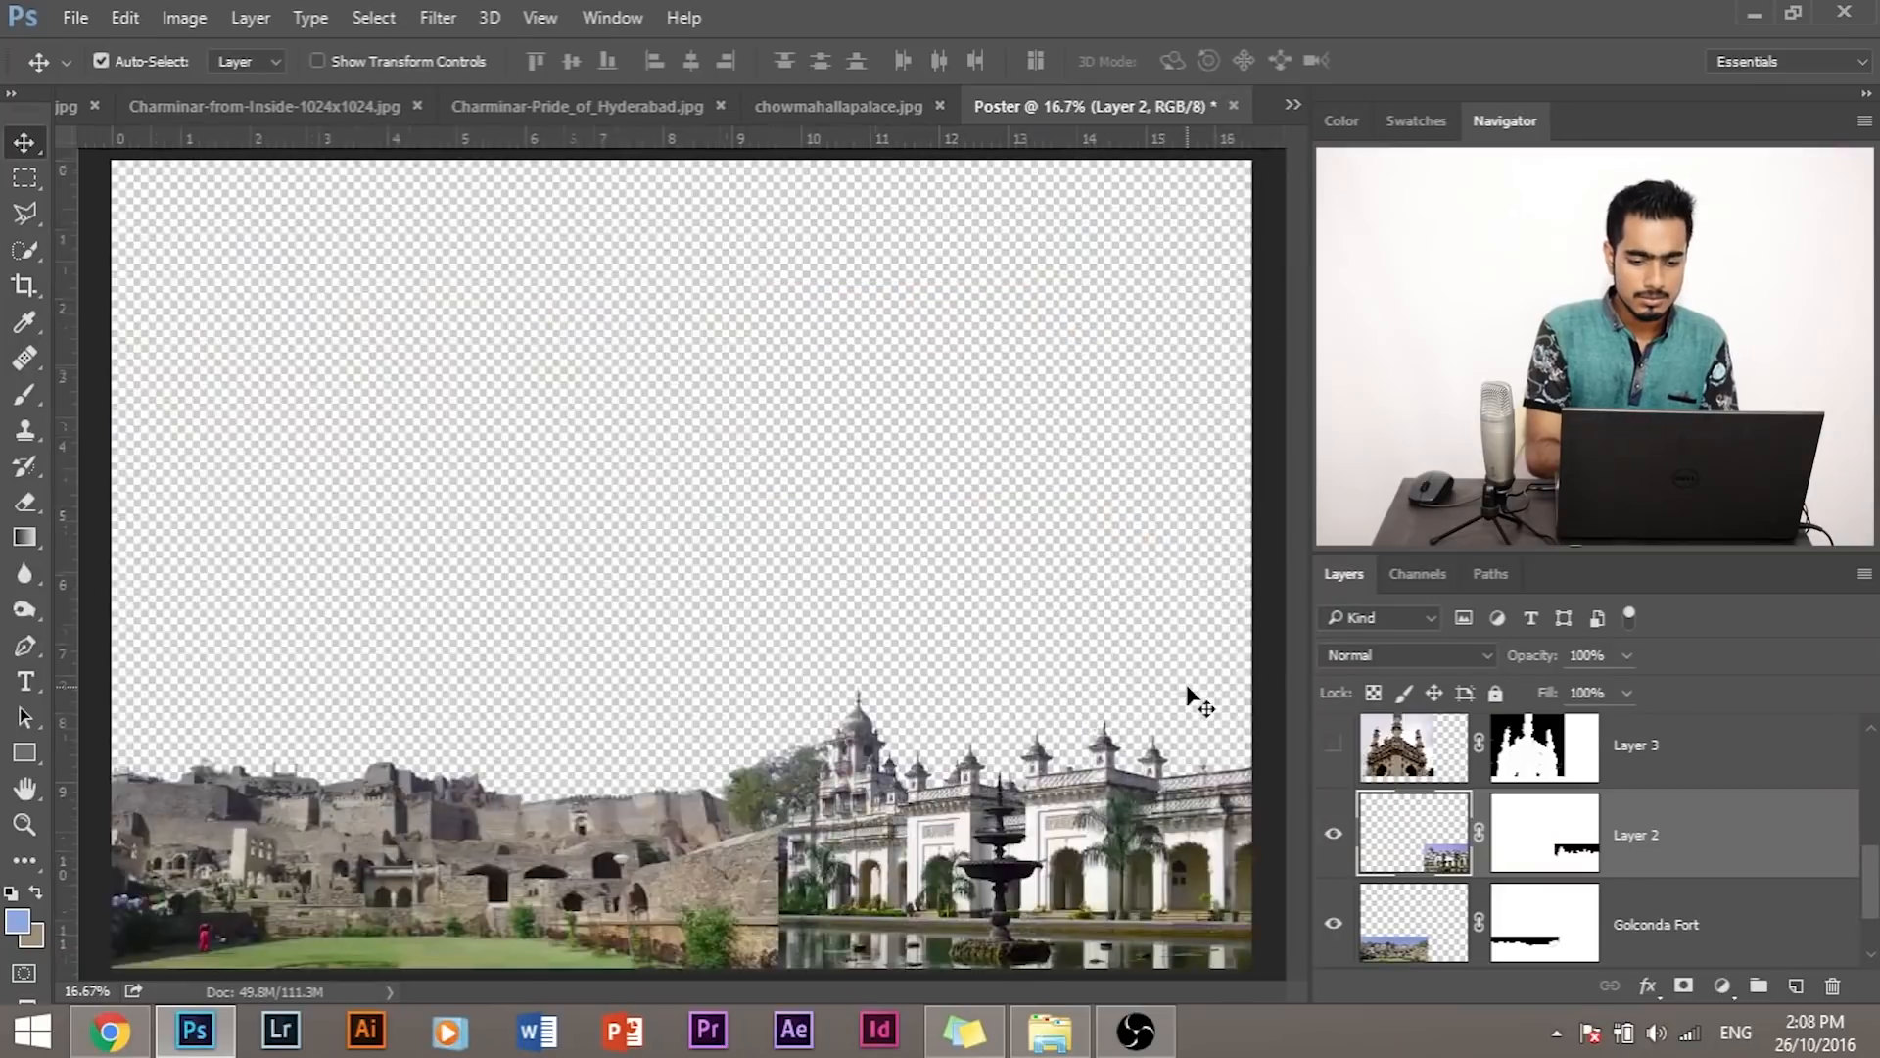
key("ctrl+plus")
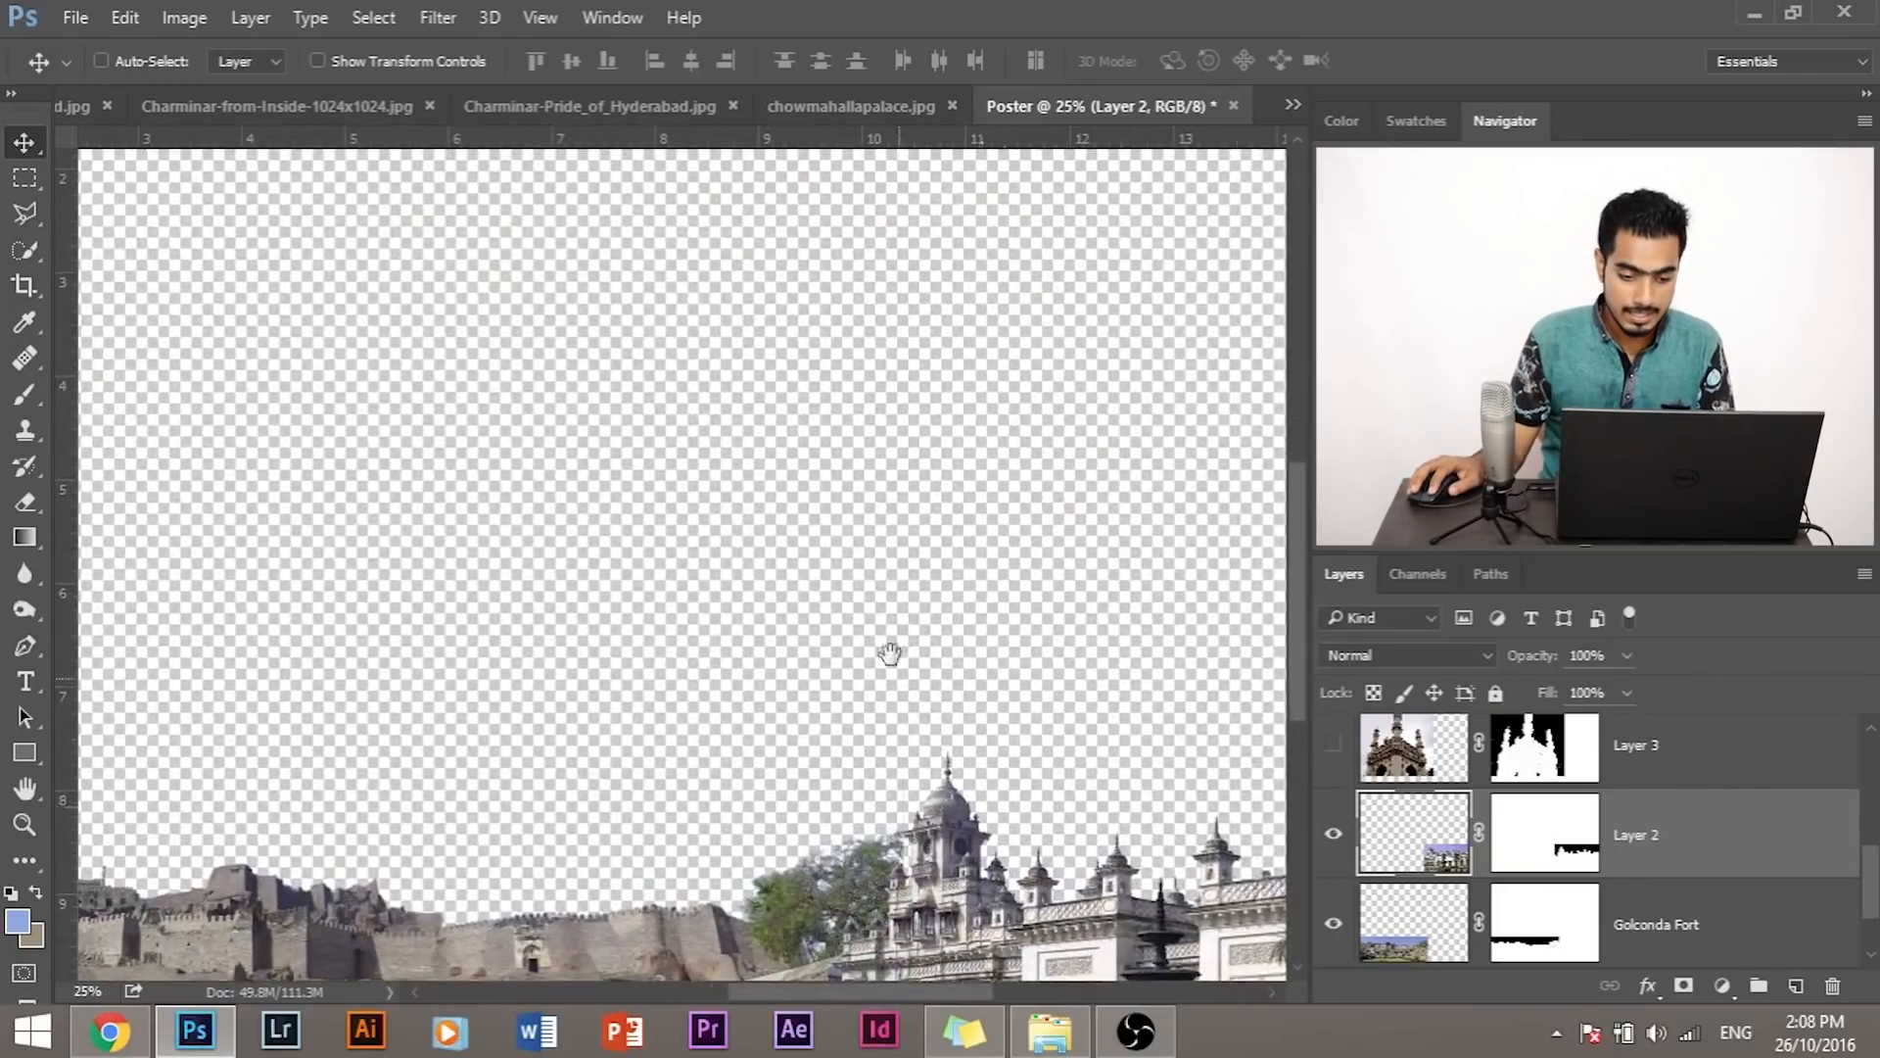
left_click_drag(938, 757, 793, 434)
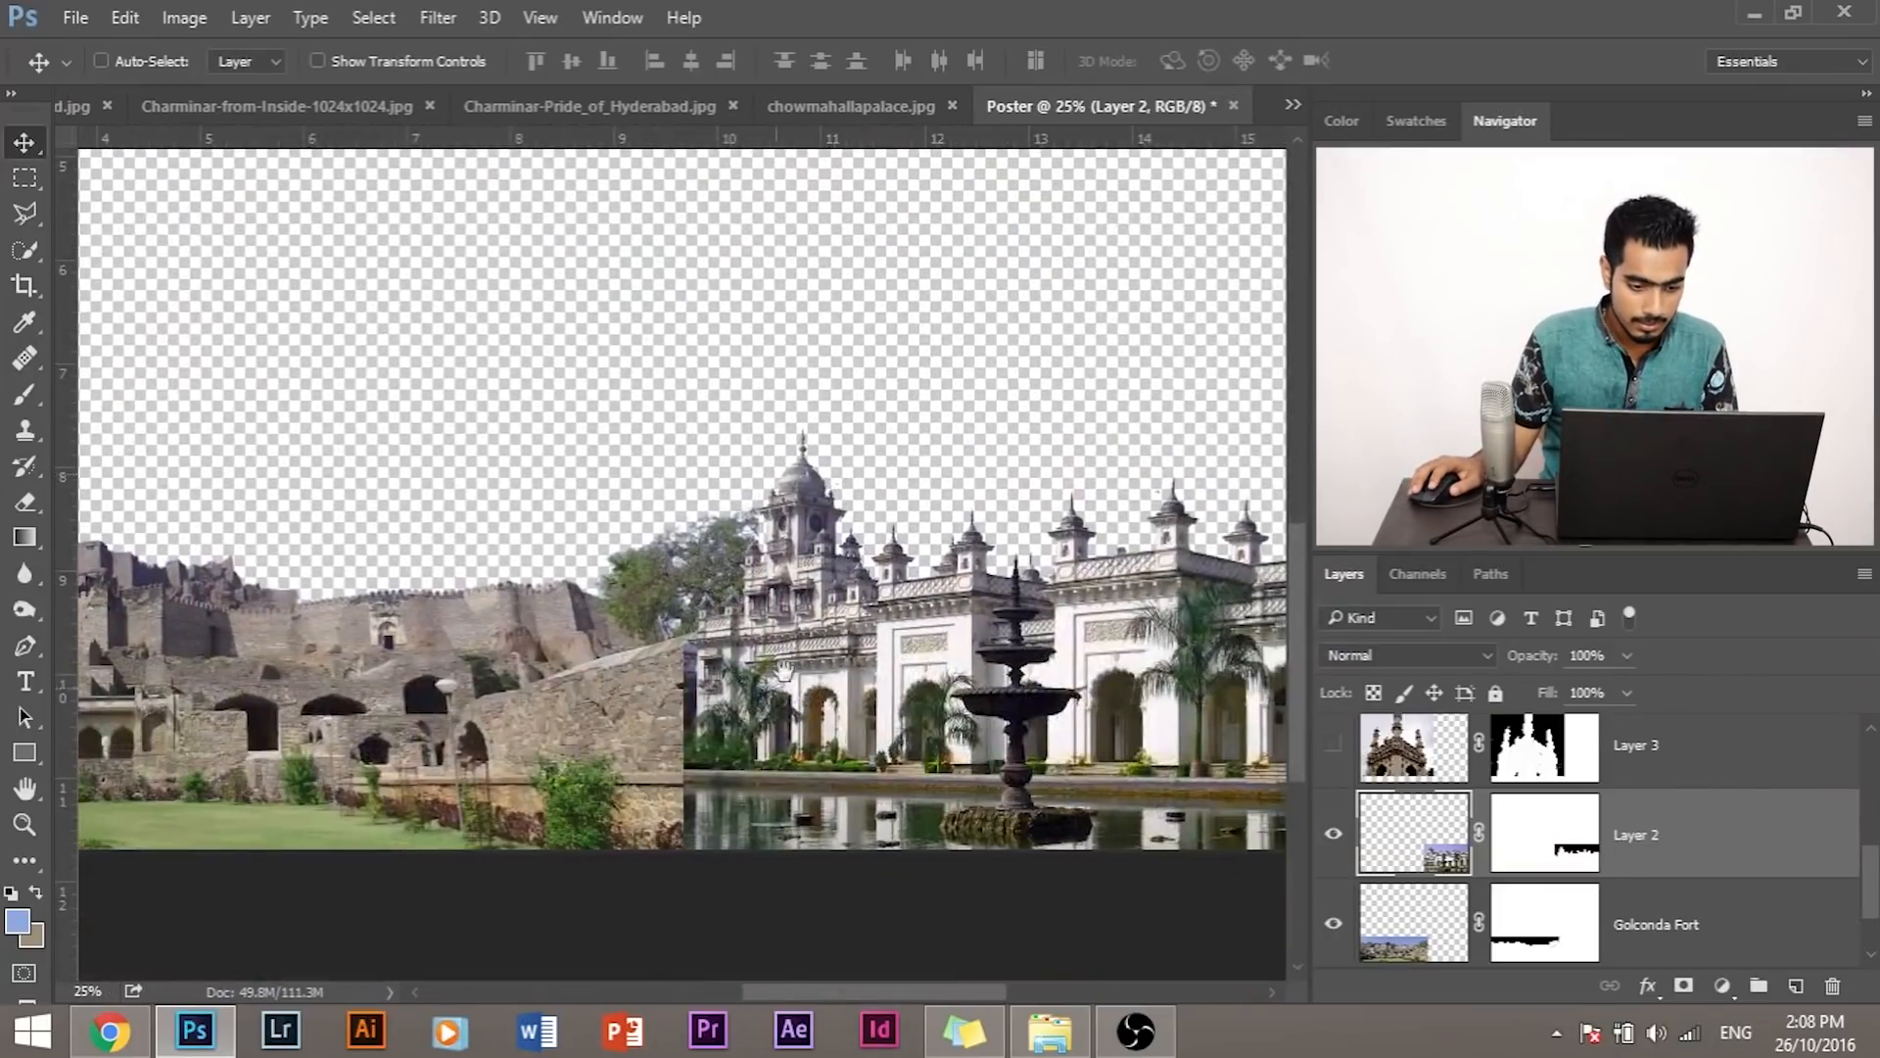
left_click(1594, 848)
key("d")
left_click(23, 401)
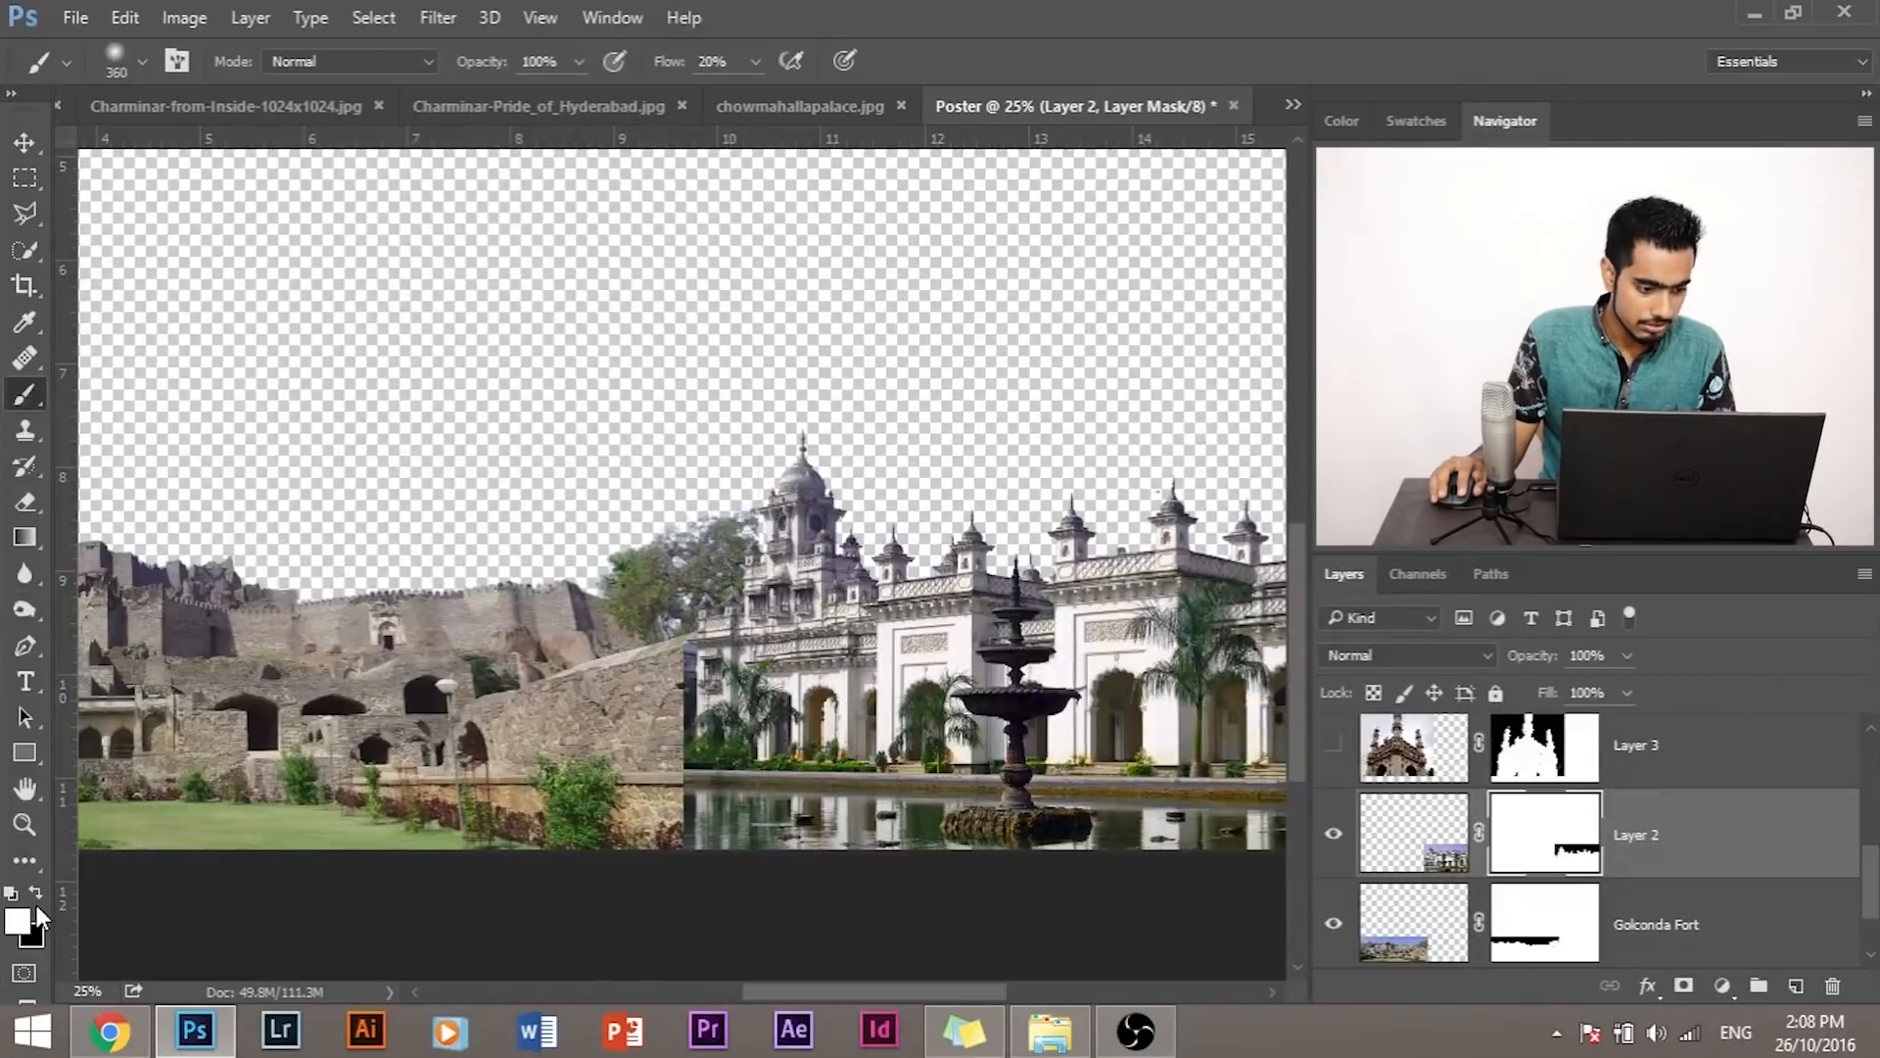
key("x")
mouse_move(652, 687)
left_mouse_down()
mouse_move(676, 658)
mouse_move(684, 678)
mouse_move(660, 642)
left_mouse_up()
mouse_move(647, 726)
left_mouse_down()
mouse_move(672, 818)
mouse_move(675, 683)
left_mouse_up()
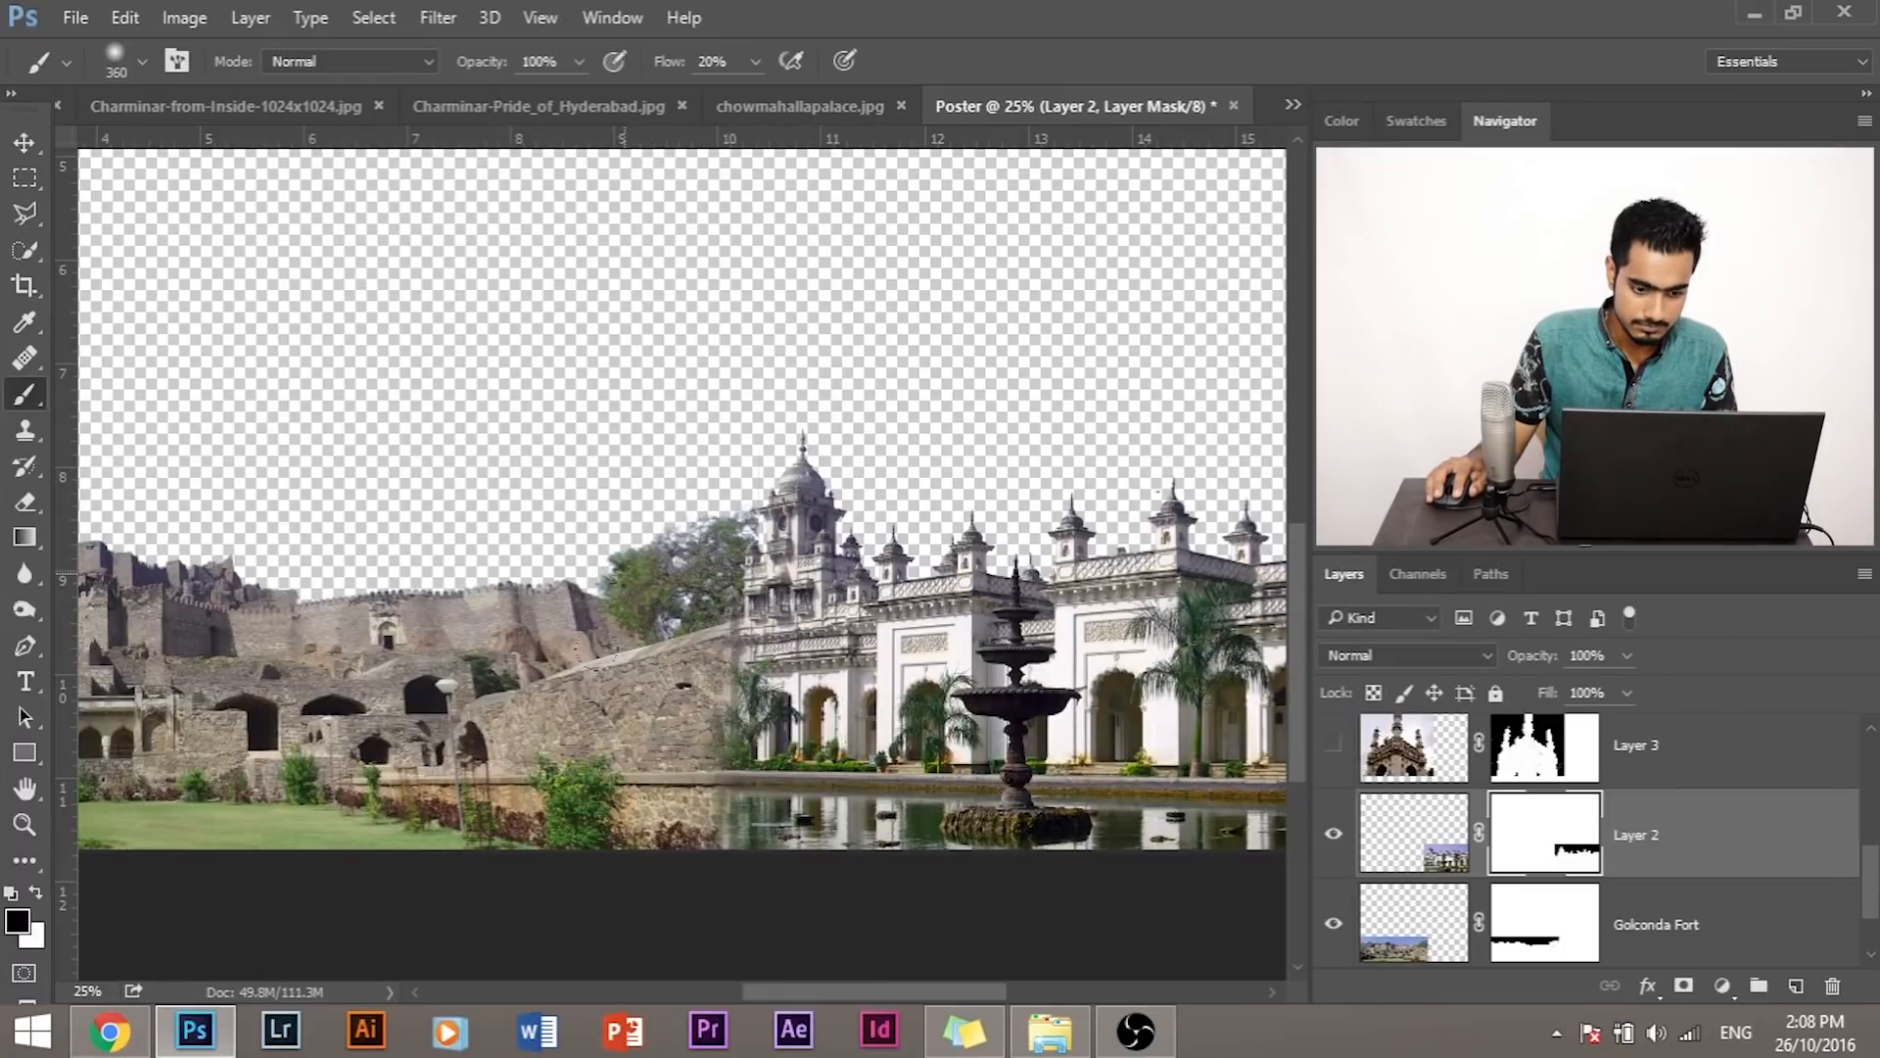
Step: Refine the pond's edge beside the fort on Layer 2's mask, hiding it with black and restoring water with white
left_click_drag(675, 808, 740, 837)
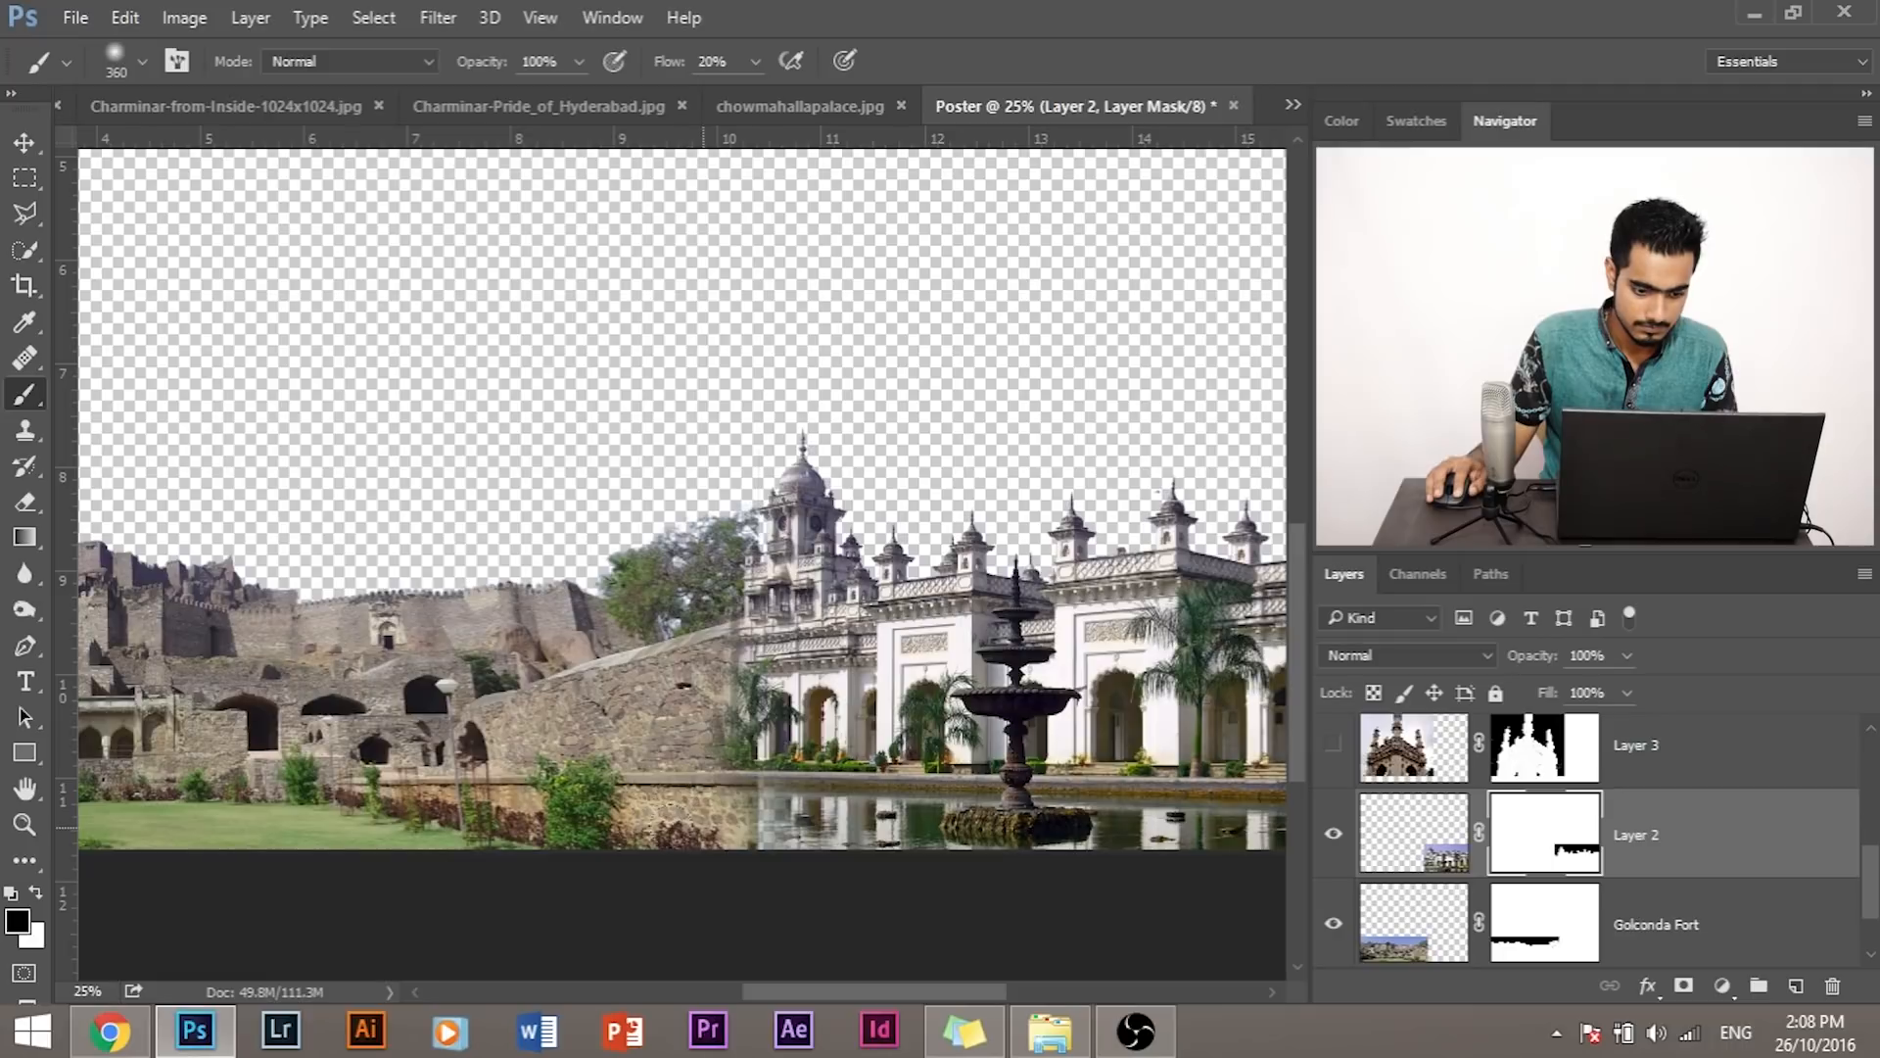
key("x")
mouse_move(832, 814)
left_mouse_down()
mouse_move(774, 848)
mouse_move(749, 822)
mouse_move(782, 824)
left_mouse_up()
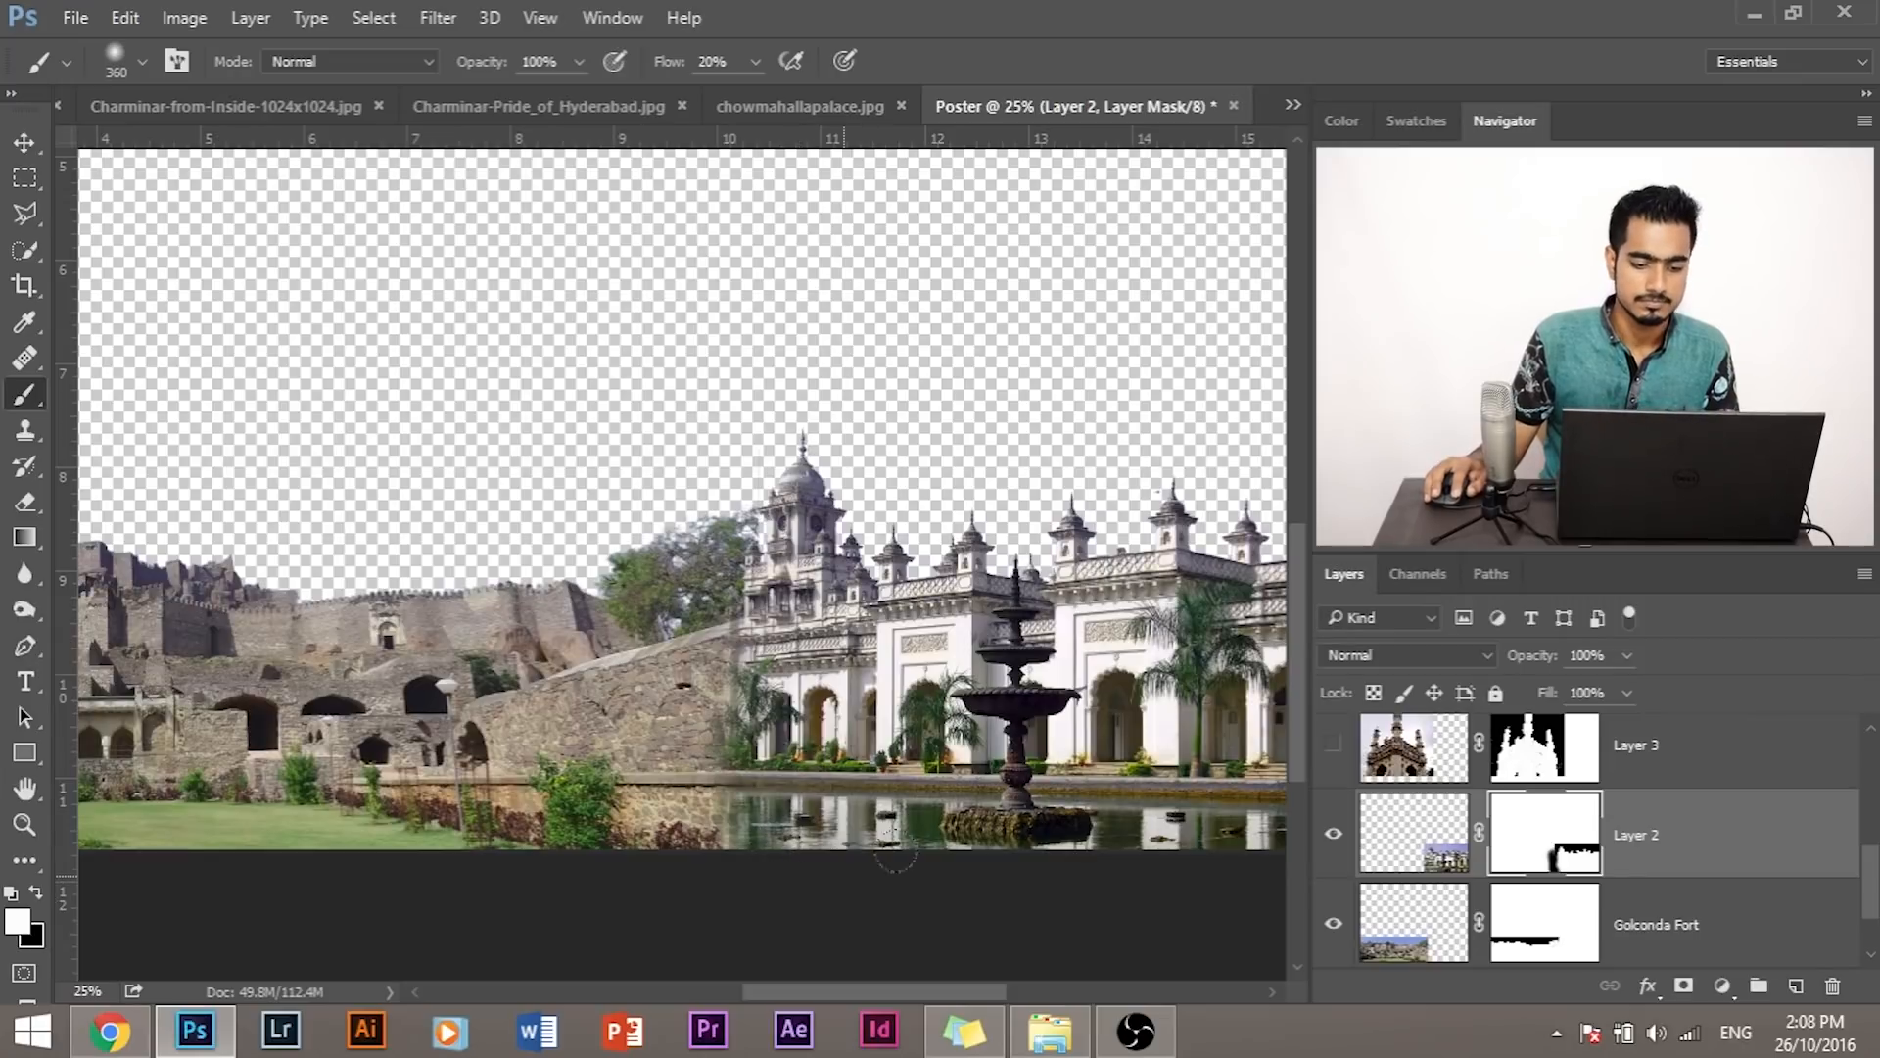
Step: Show Layer 3 with the Charminar photo on the poster canvas
key("ctrl+minus")
key("ctrl+minus")
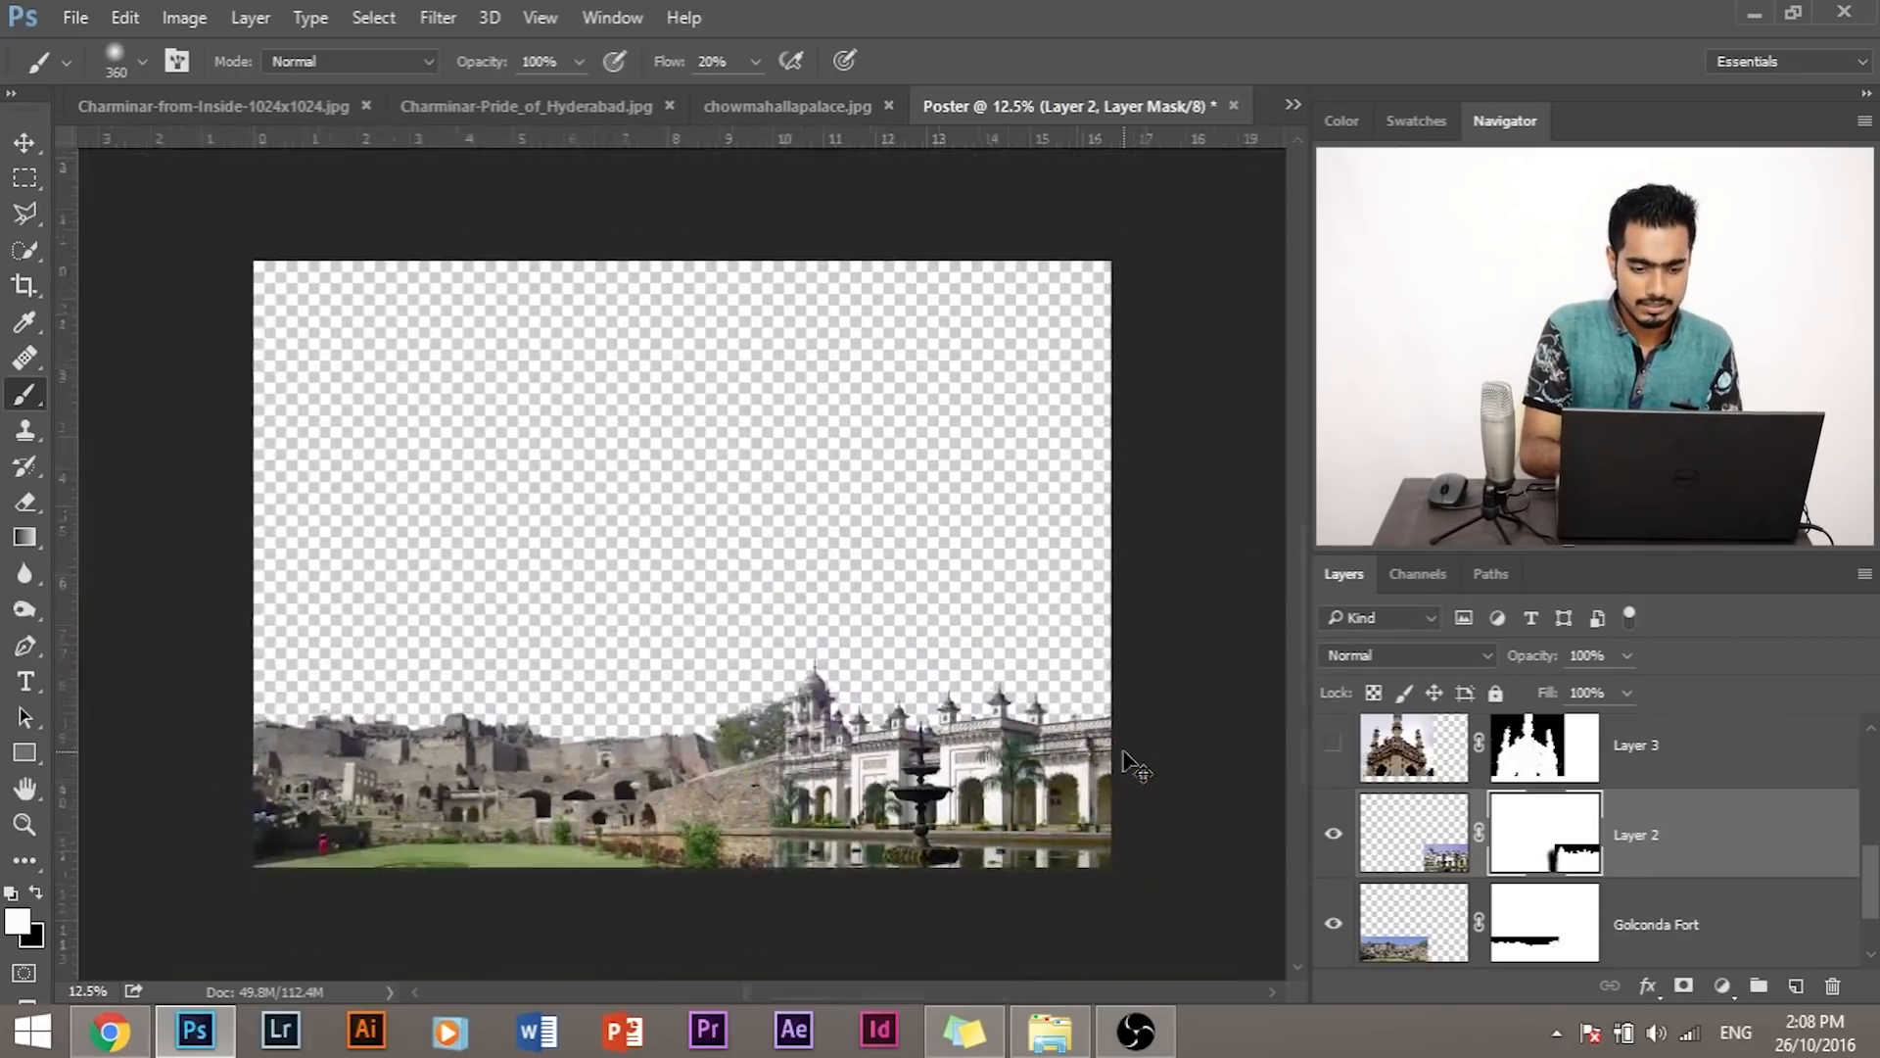
key("ctrl+plus")
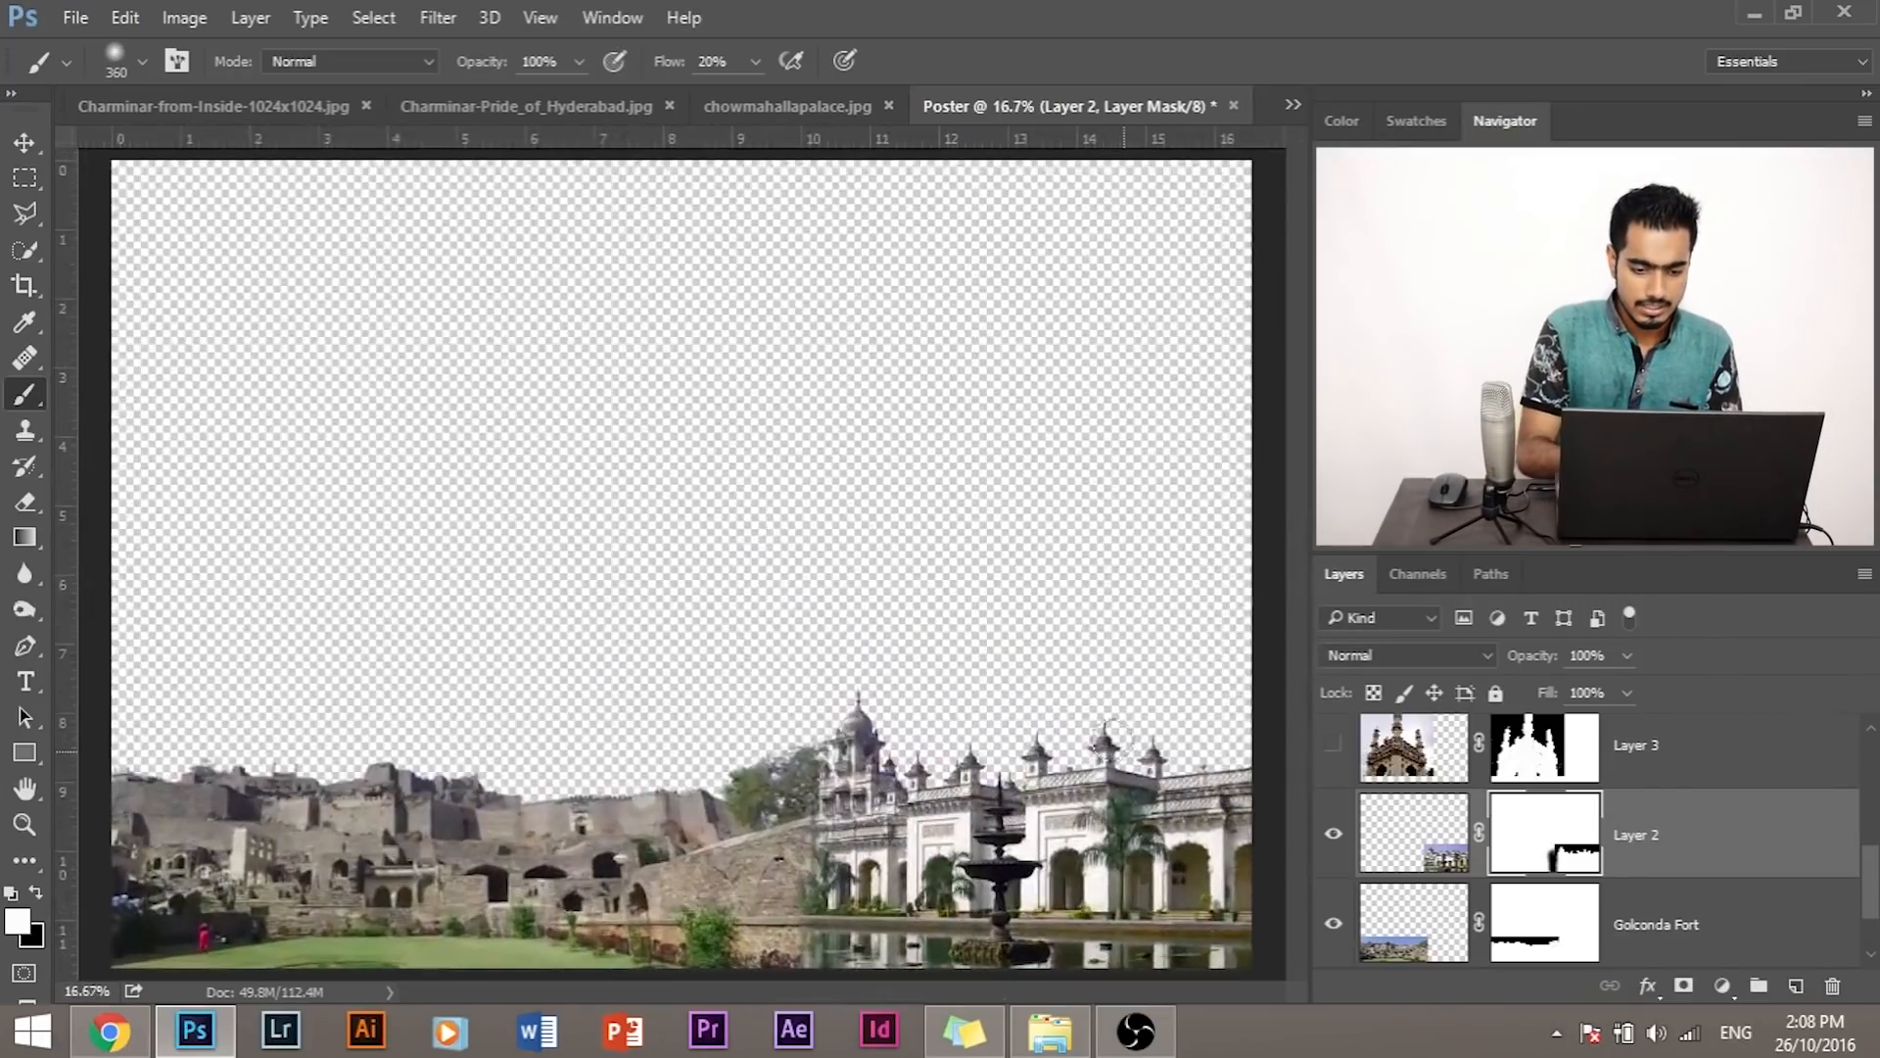
left_click(1333, 744)
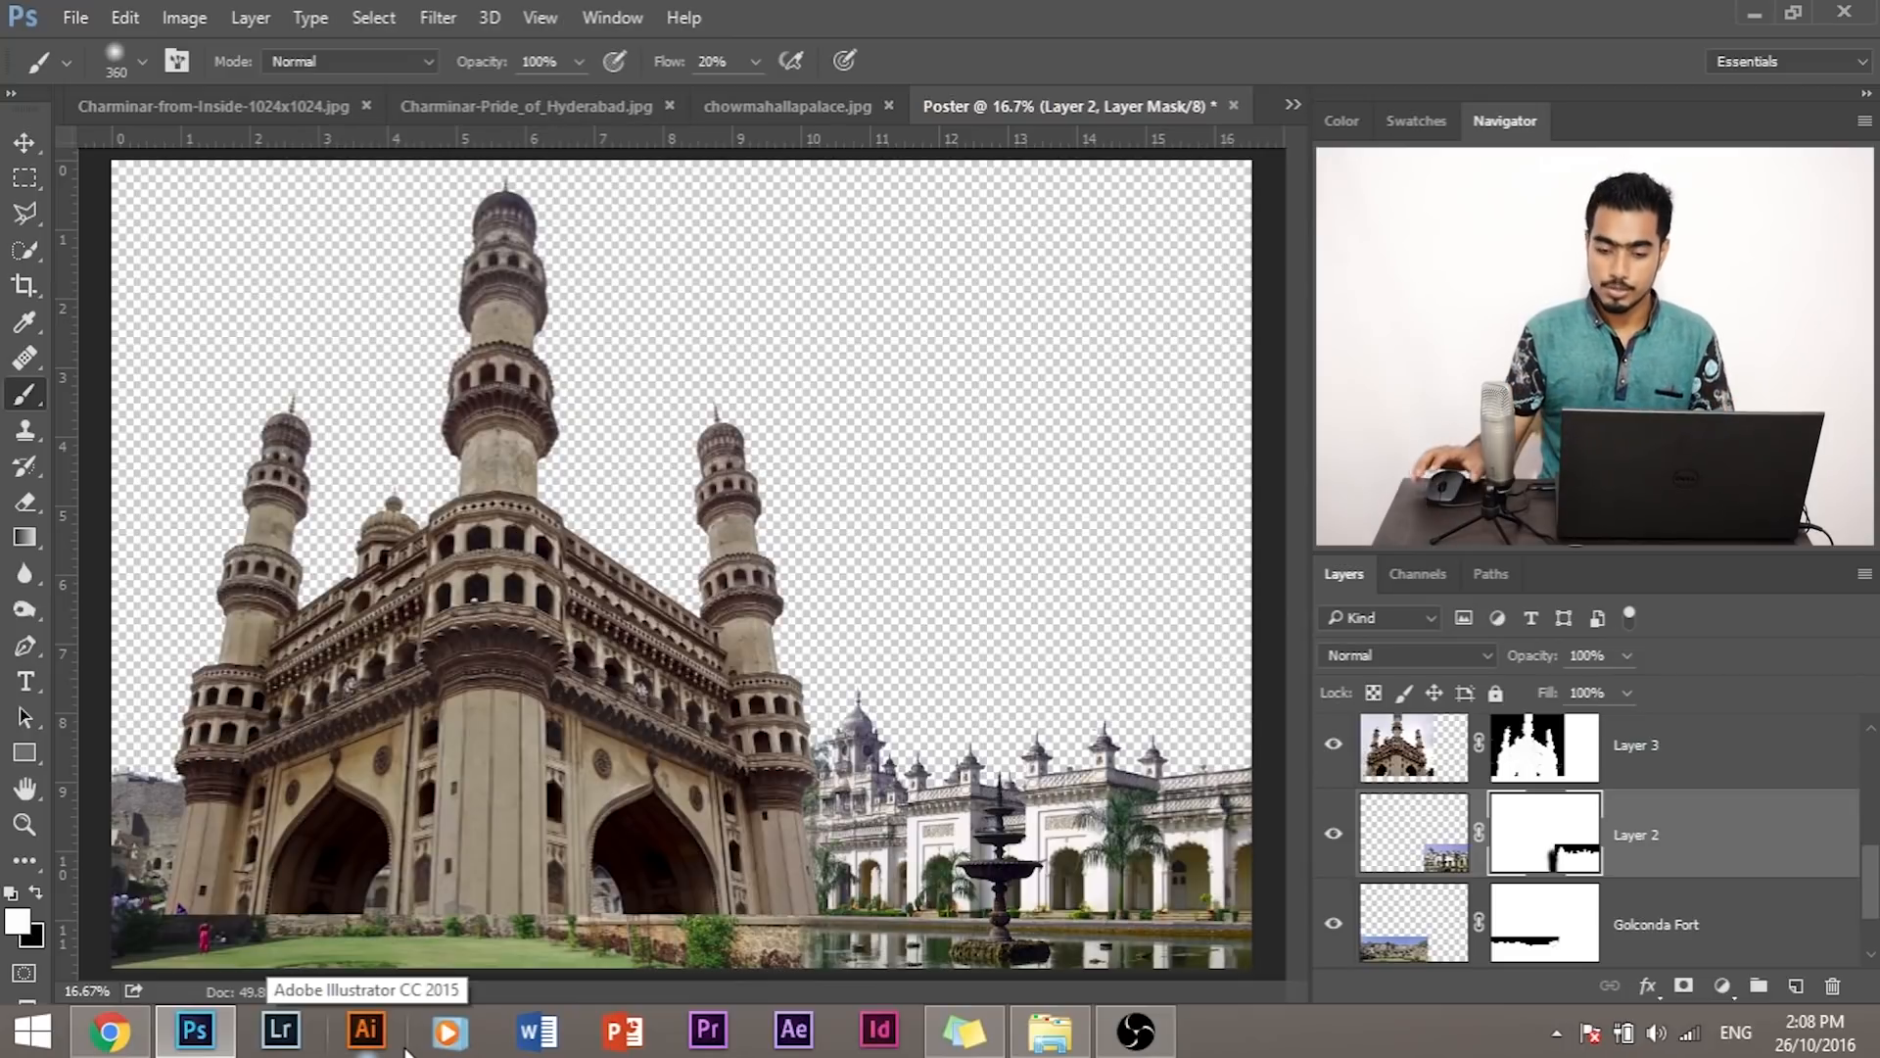
scroll(1601, 872, "down", 1)
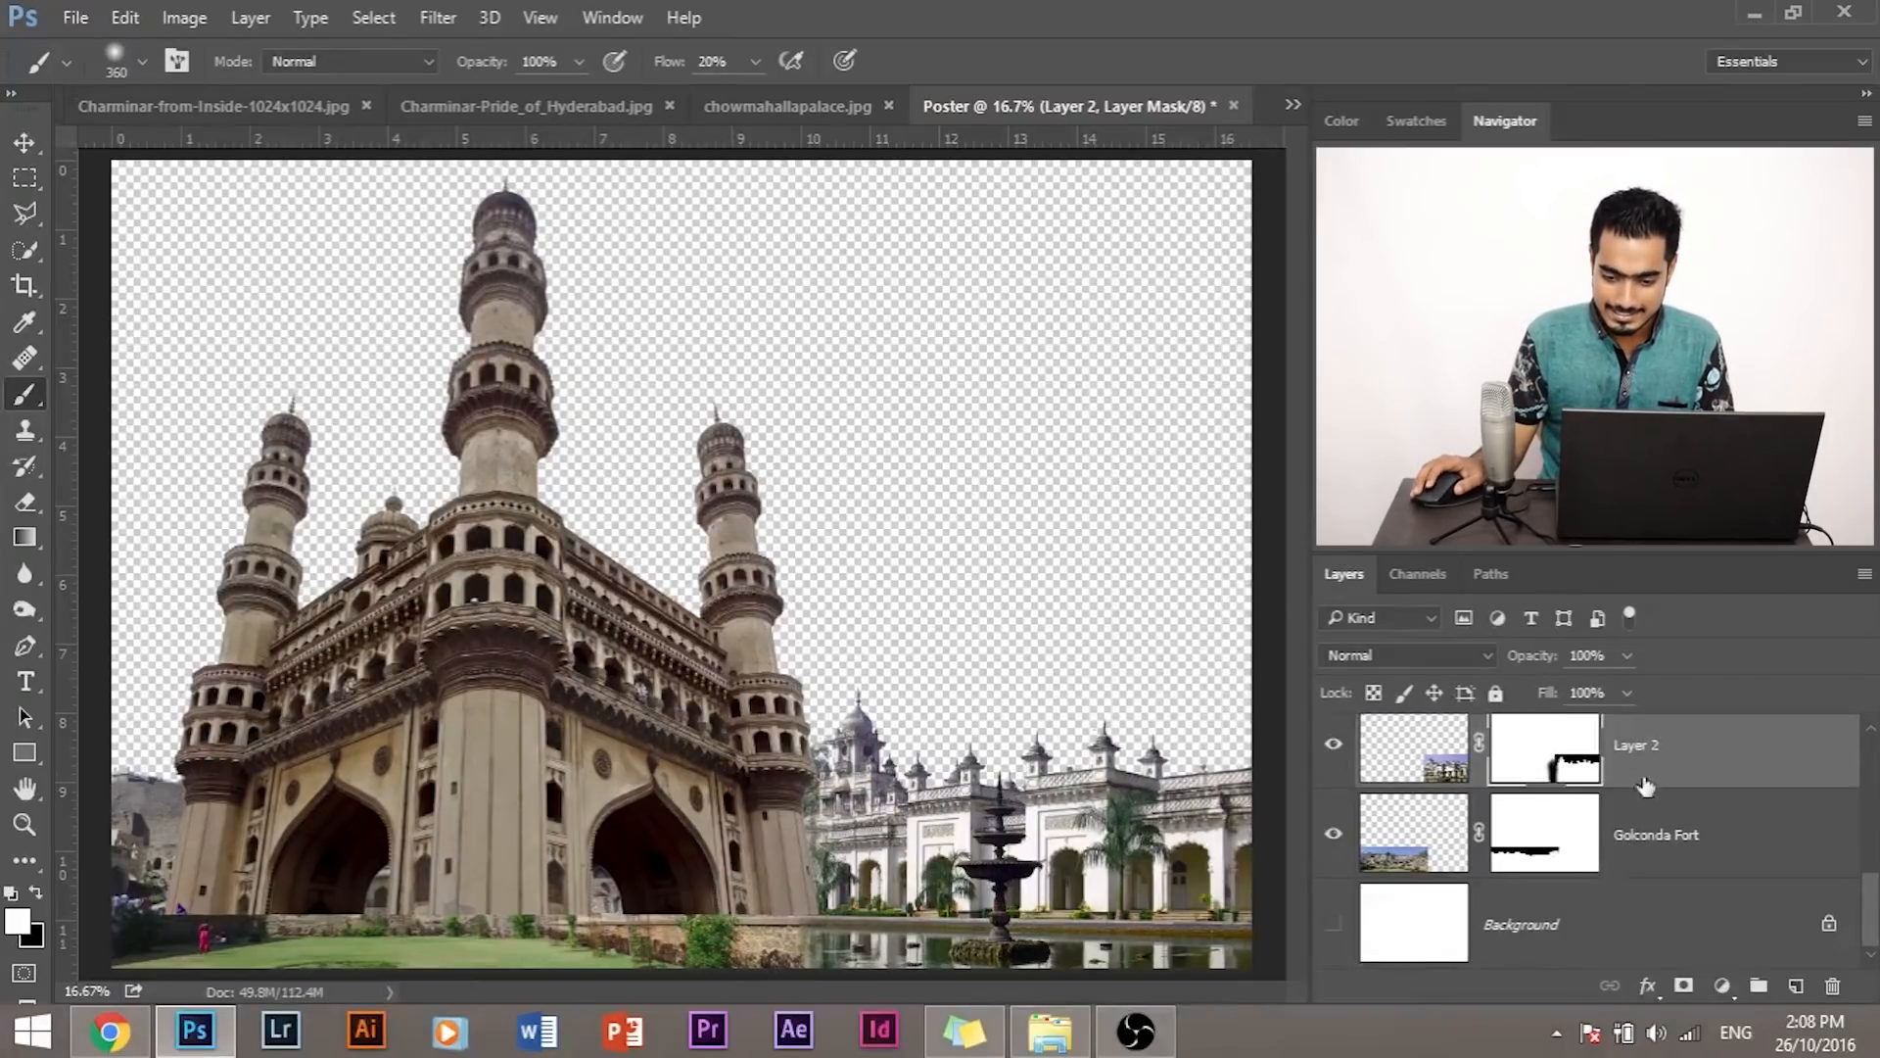
left_click_drag(1660, 748, 1633, 842)
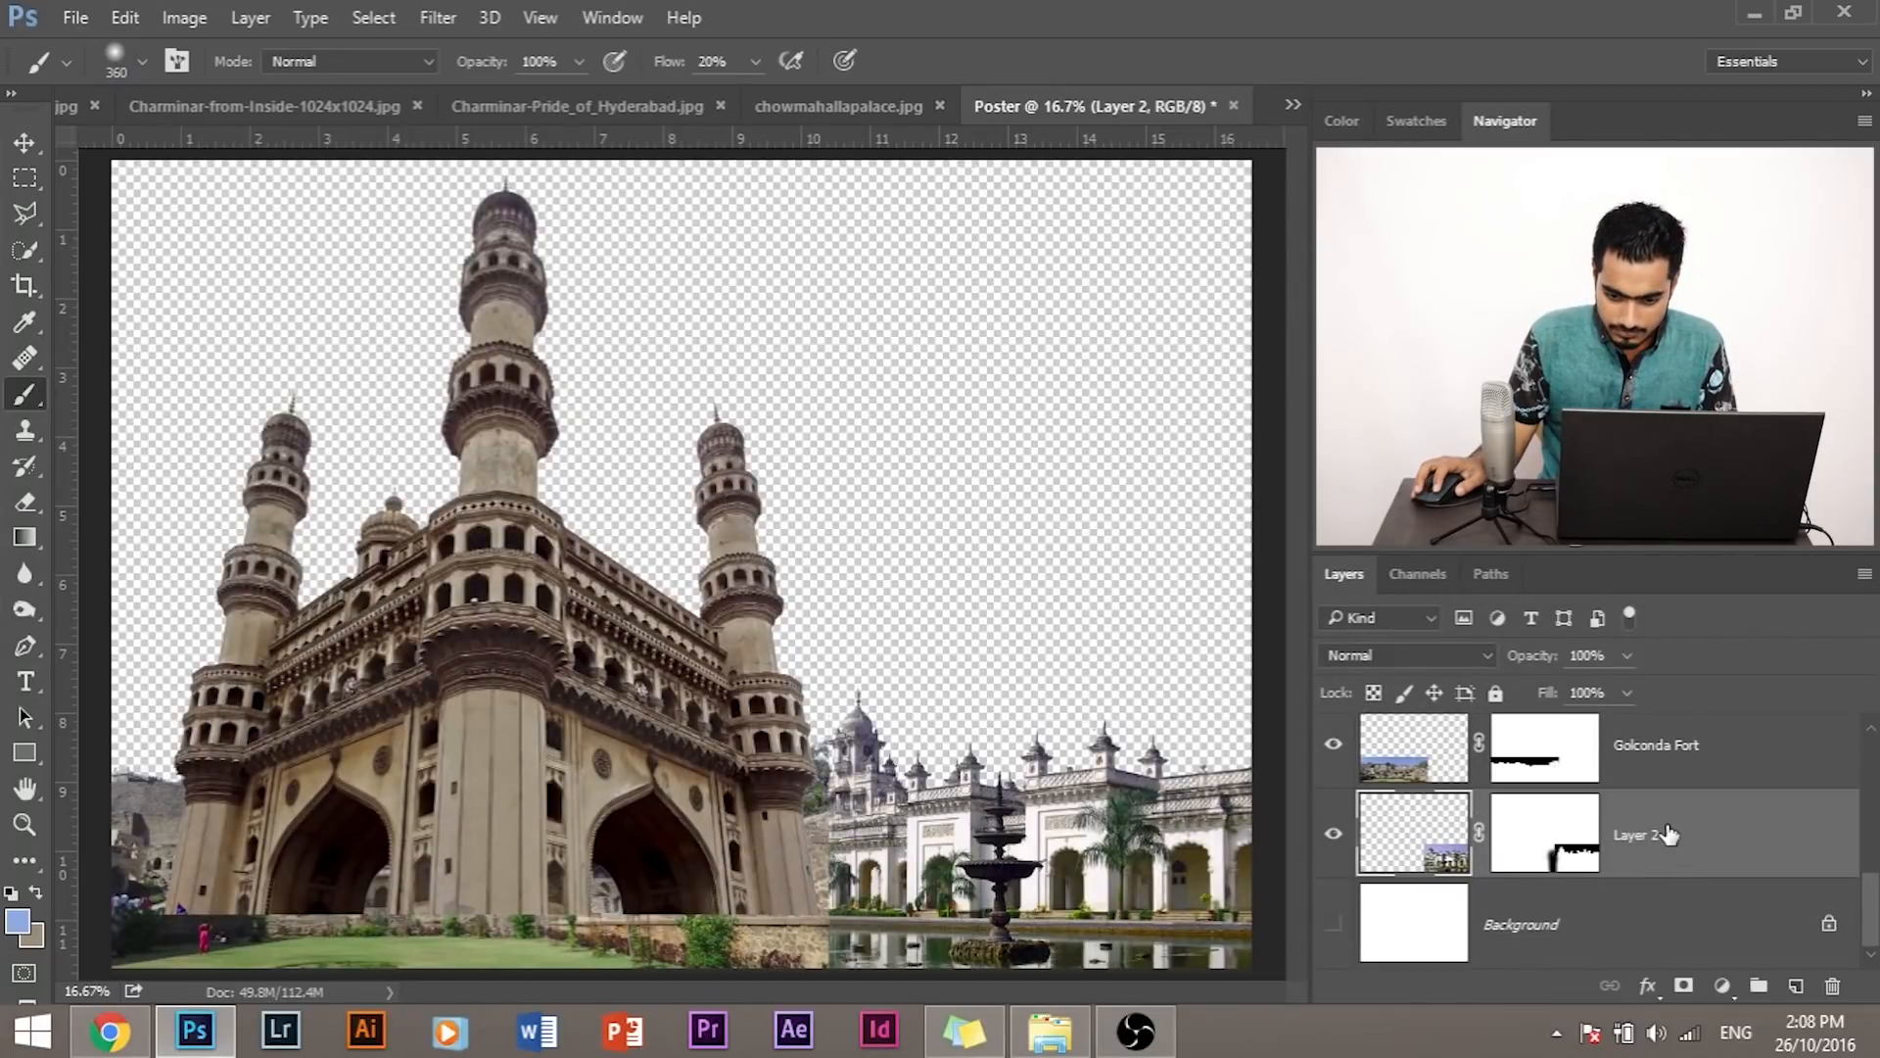
key("ctrl+z")
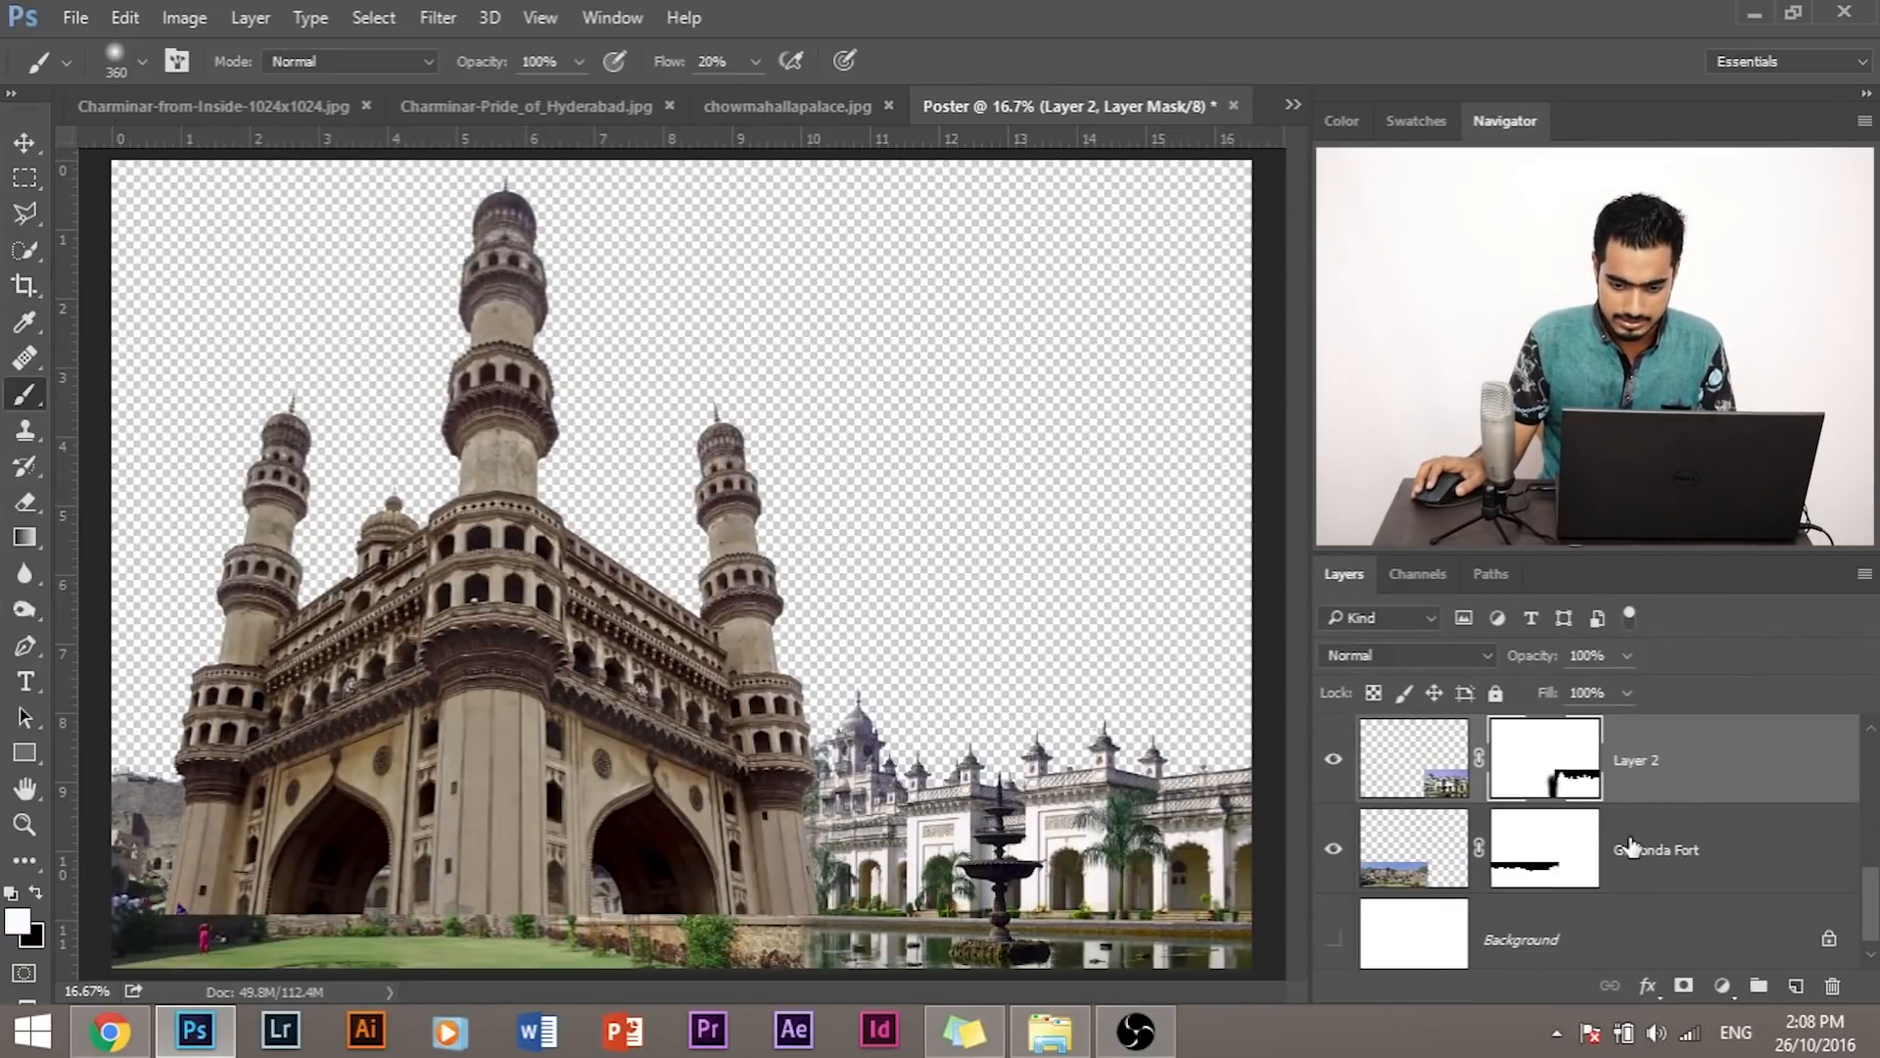
Step: Rename Layer 3 as Charminar and place it below the Golconda Fort layer, just above the Background
scroll(1615, 827, "up", 1)
left_click(1712, 764)
double_click(1627, 762)
type("Charminar")
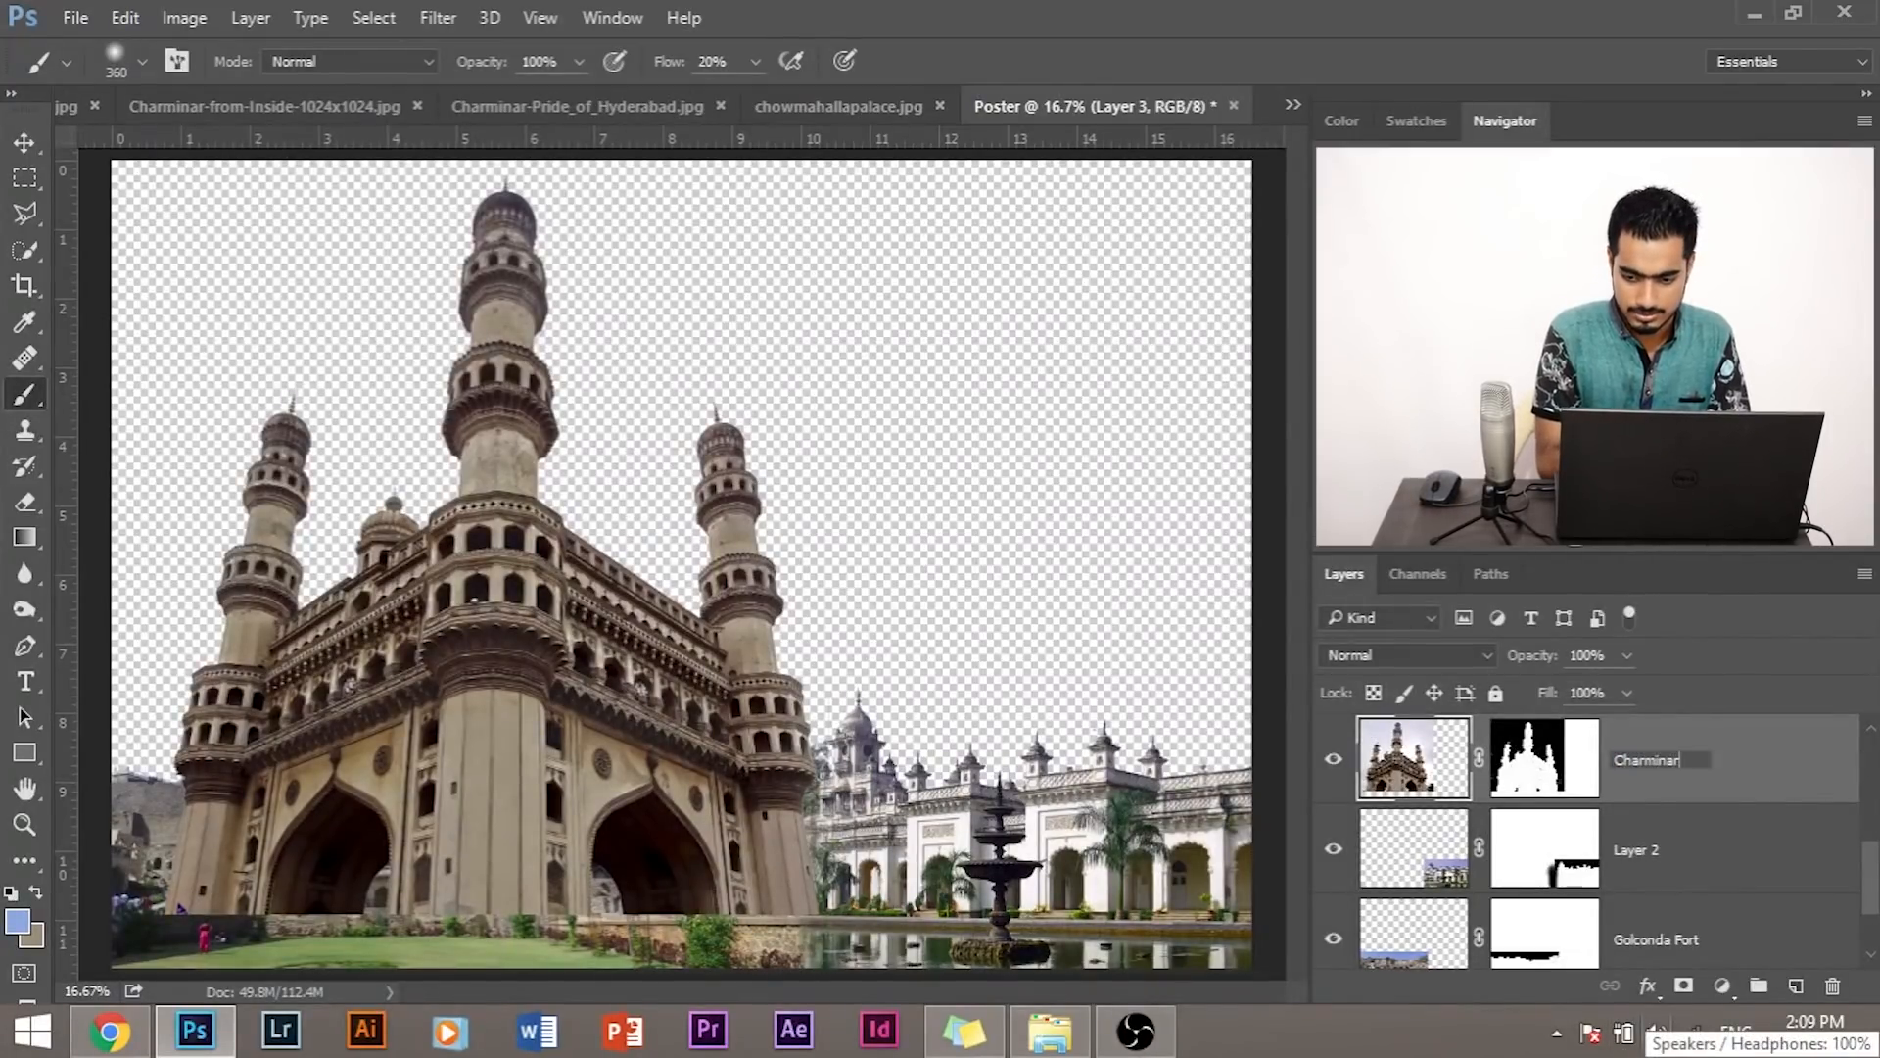
key("Return")
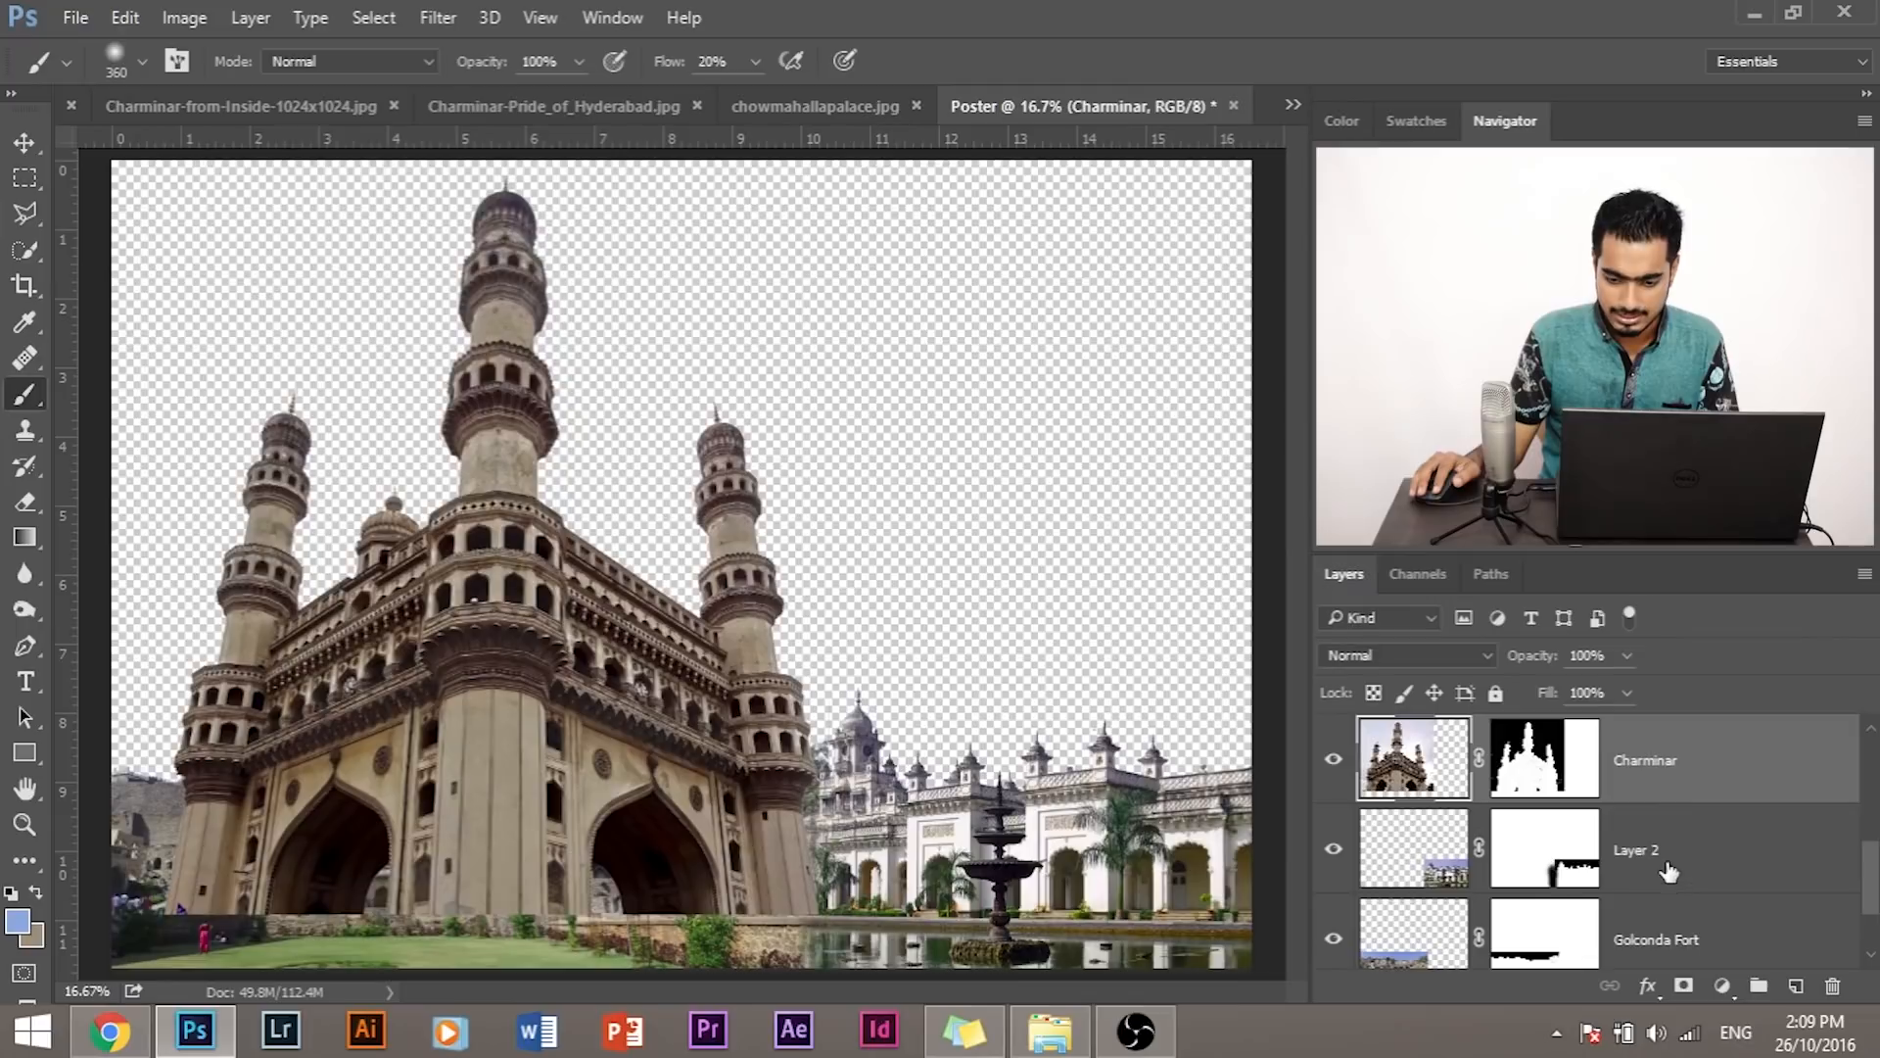
left_click_drag(1626, 780, 1611, 862)
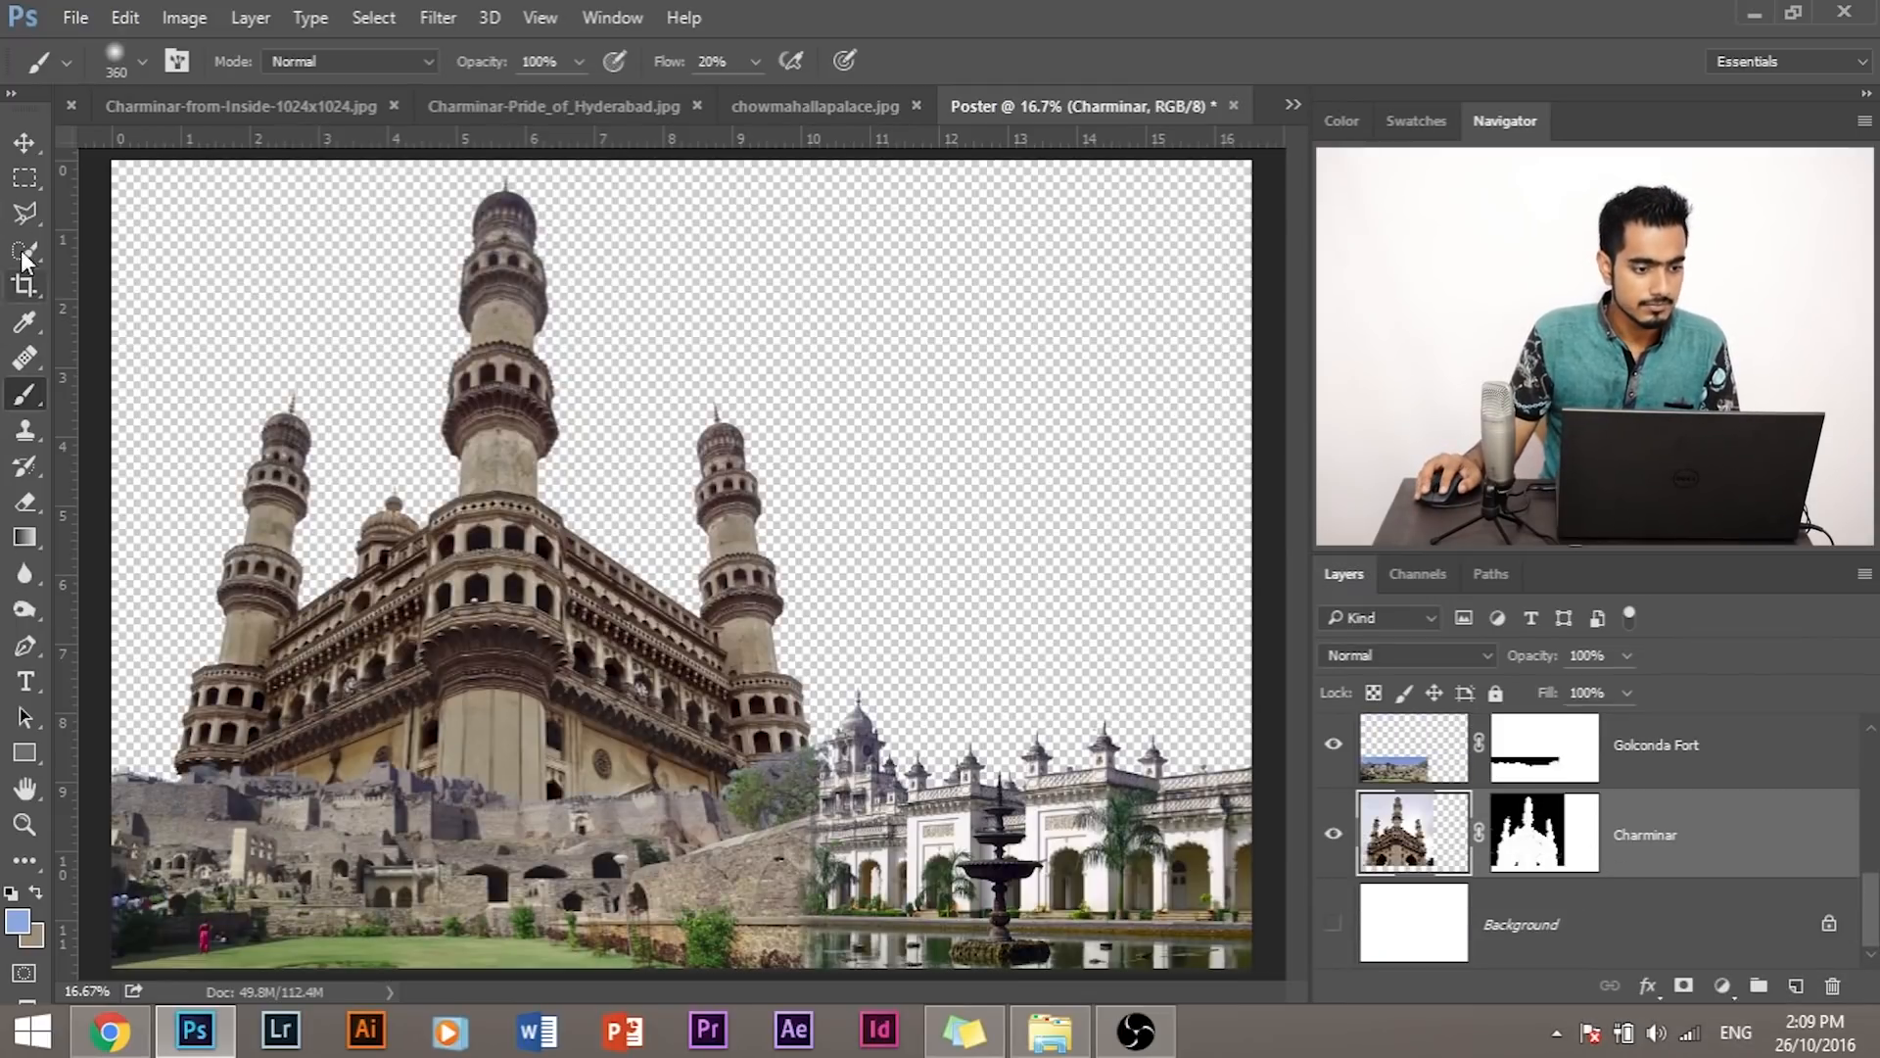
Step: Scale the Charminar to about 65.6% and position it on the canvas's left half, with its base behind the fort walls
left_click(24, 142)
key("ctrl+t")
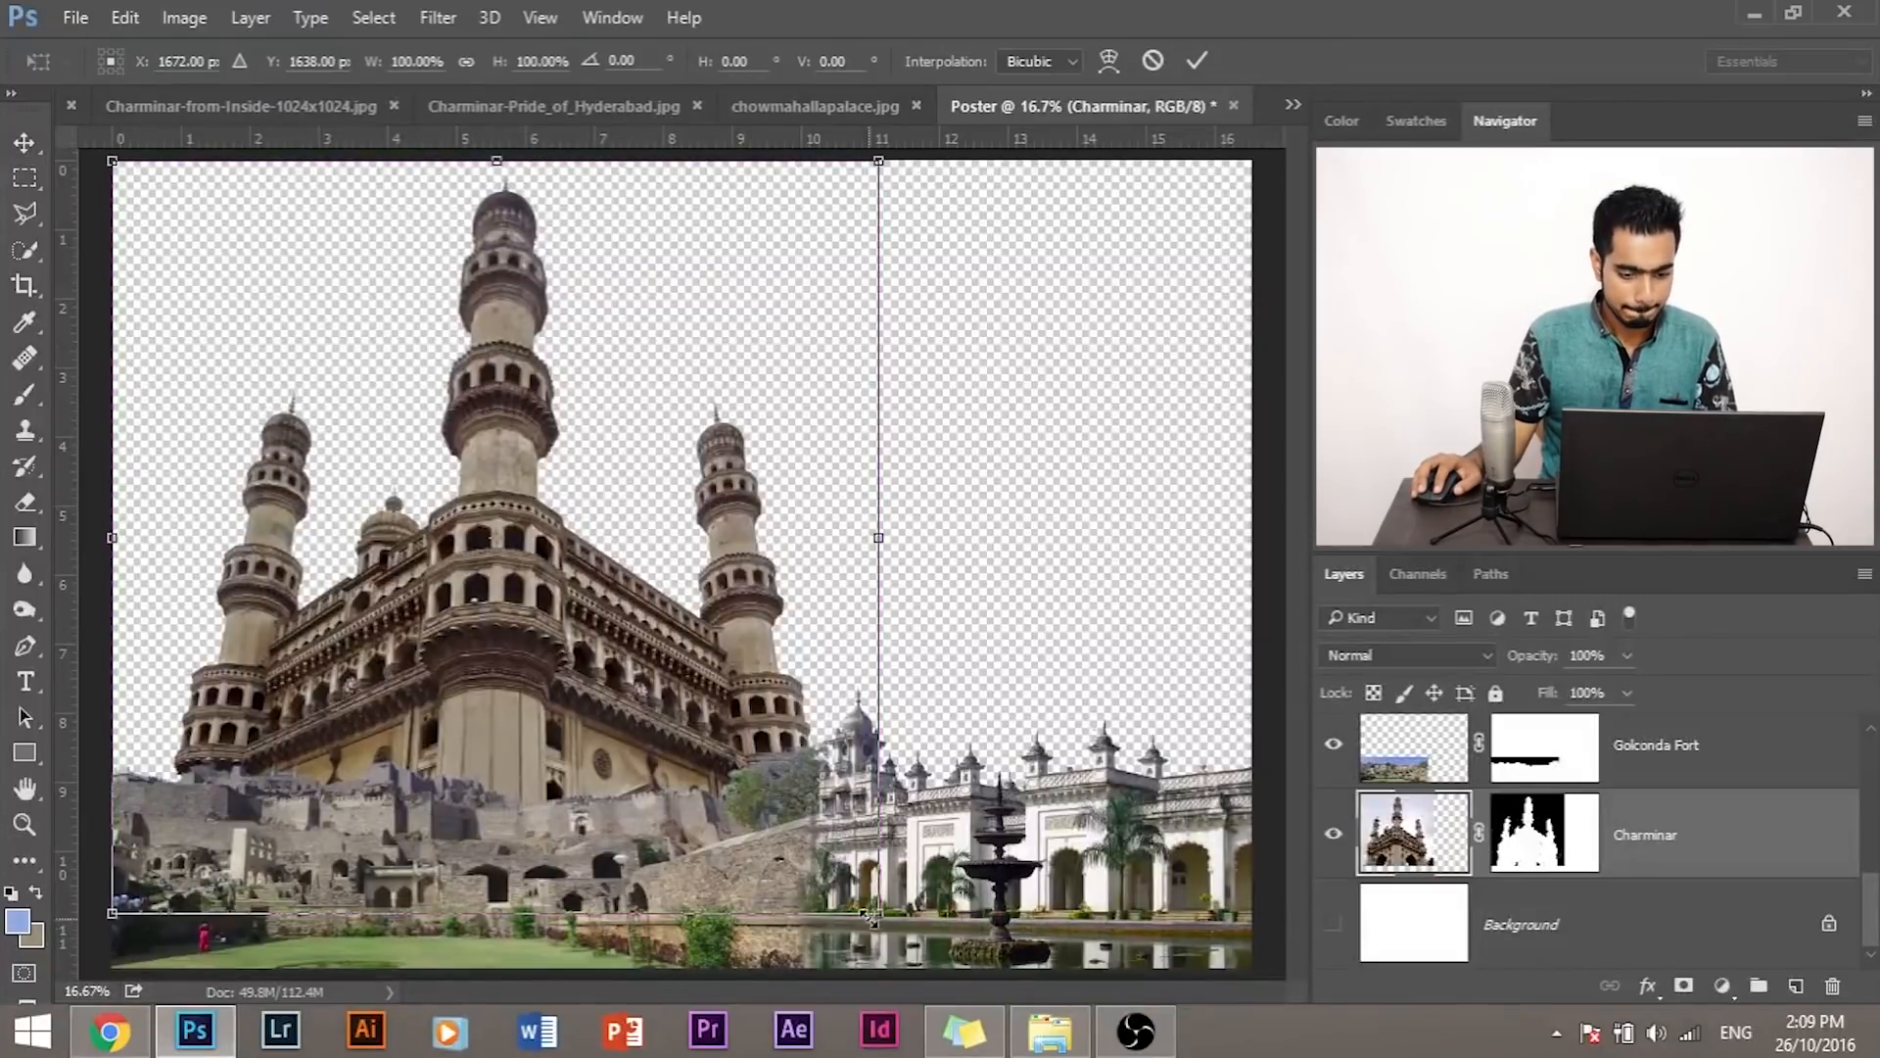
left_click_drag(881, 926, 748, 818)
left_click_drag(761, 161, 615, 298)
left_click_drag(458, 560, 532, 546)
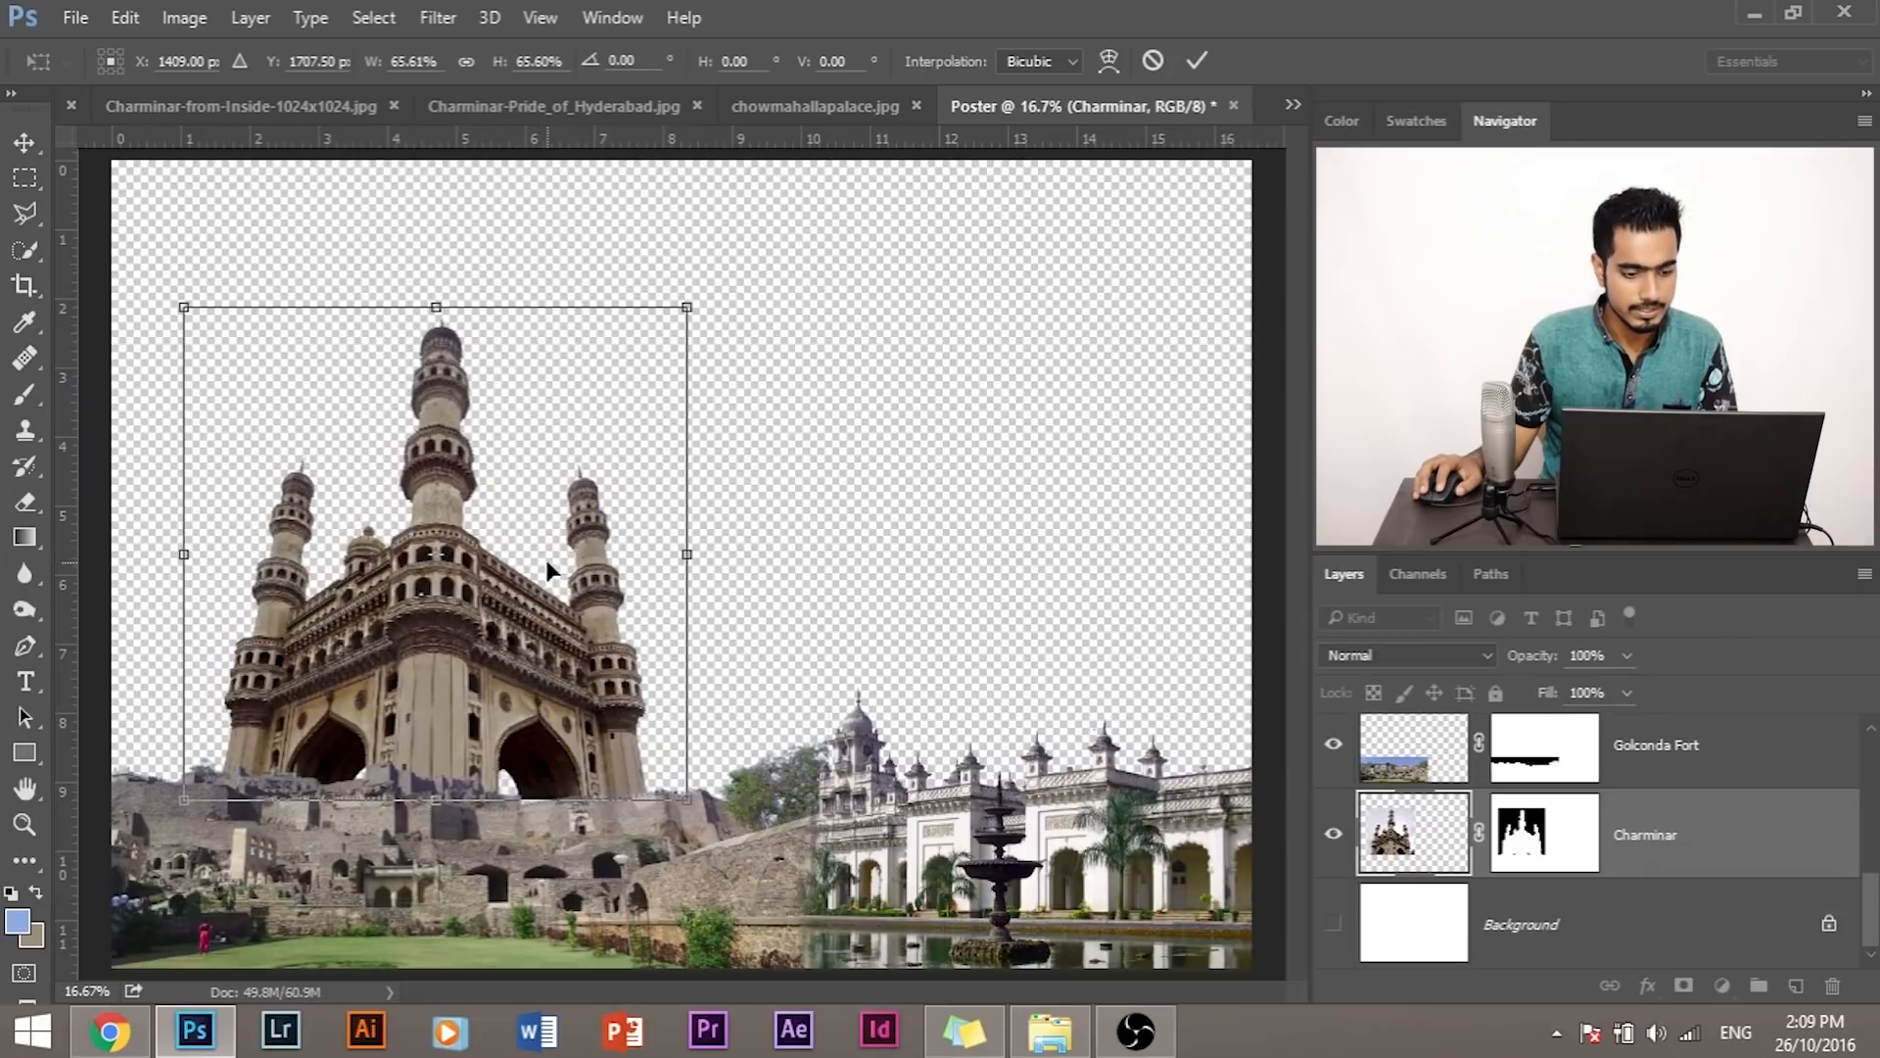
key("Down")
key("Down")
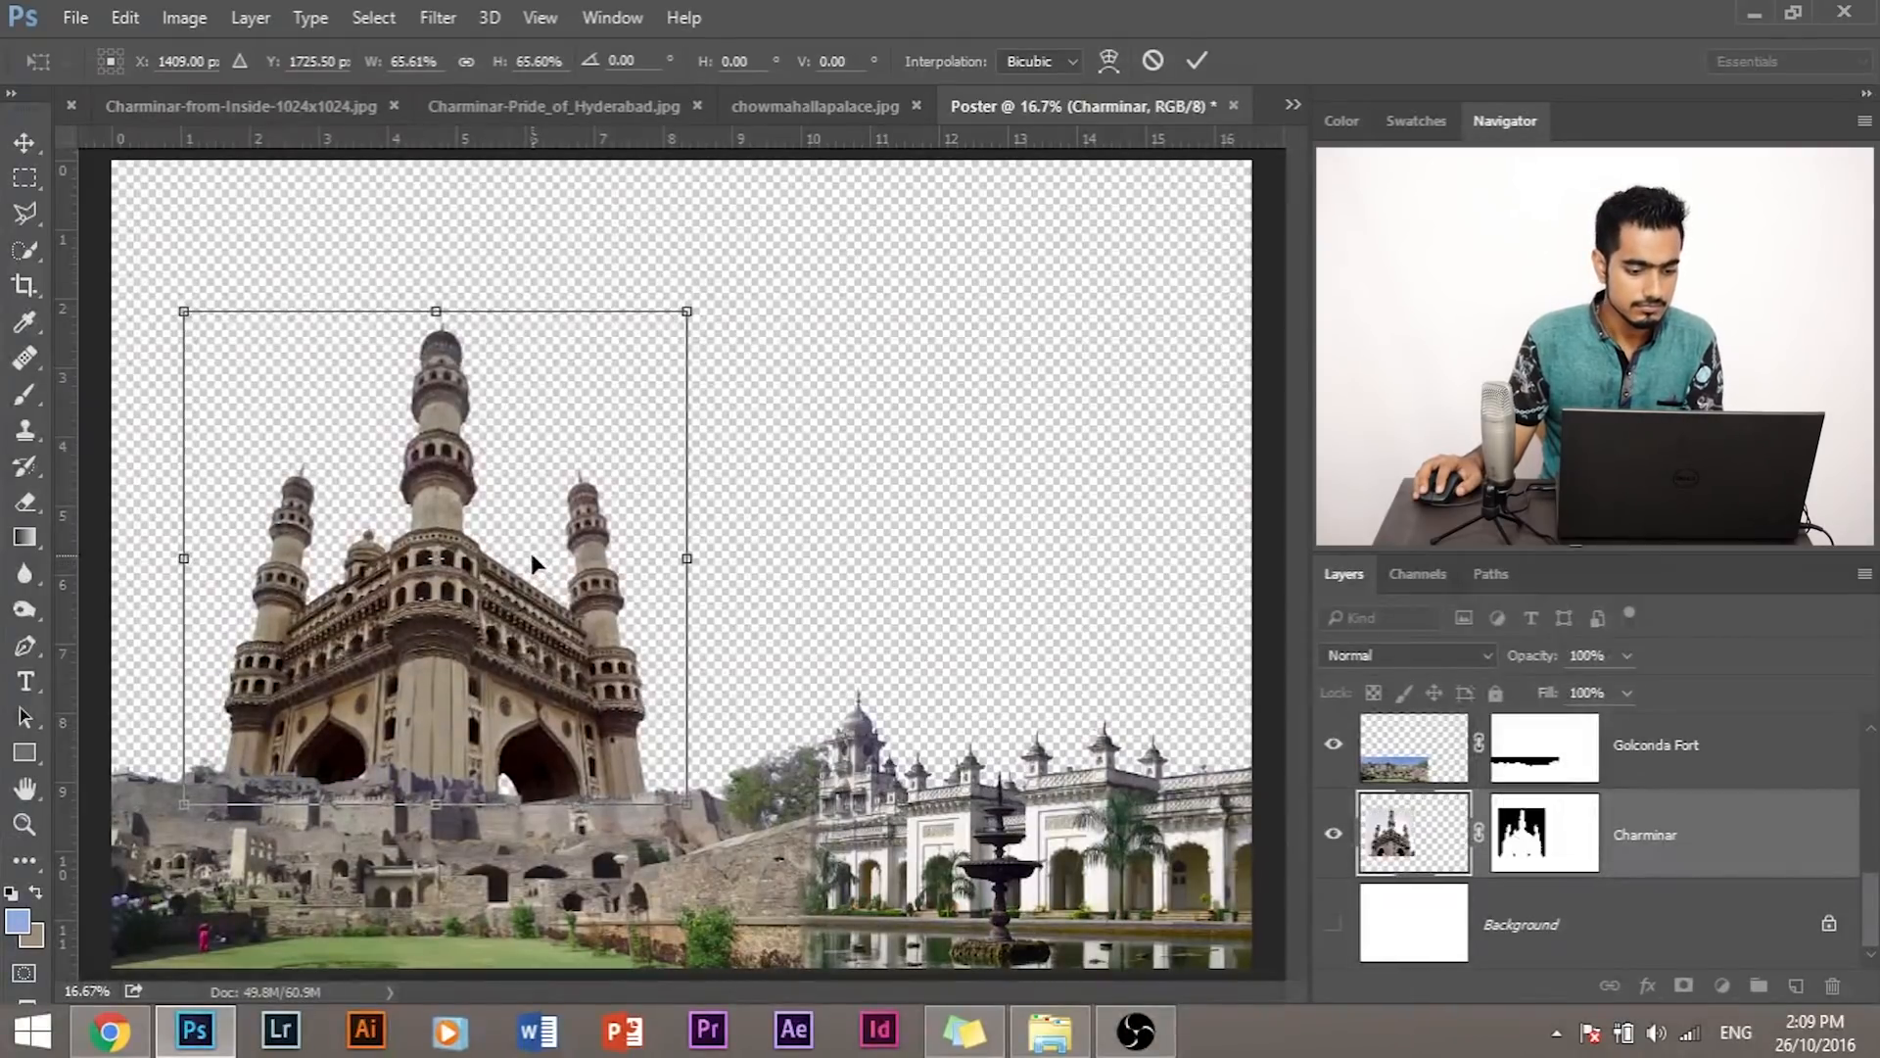
key("Down")
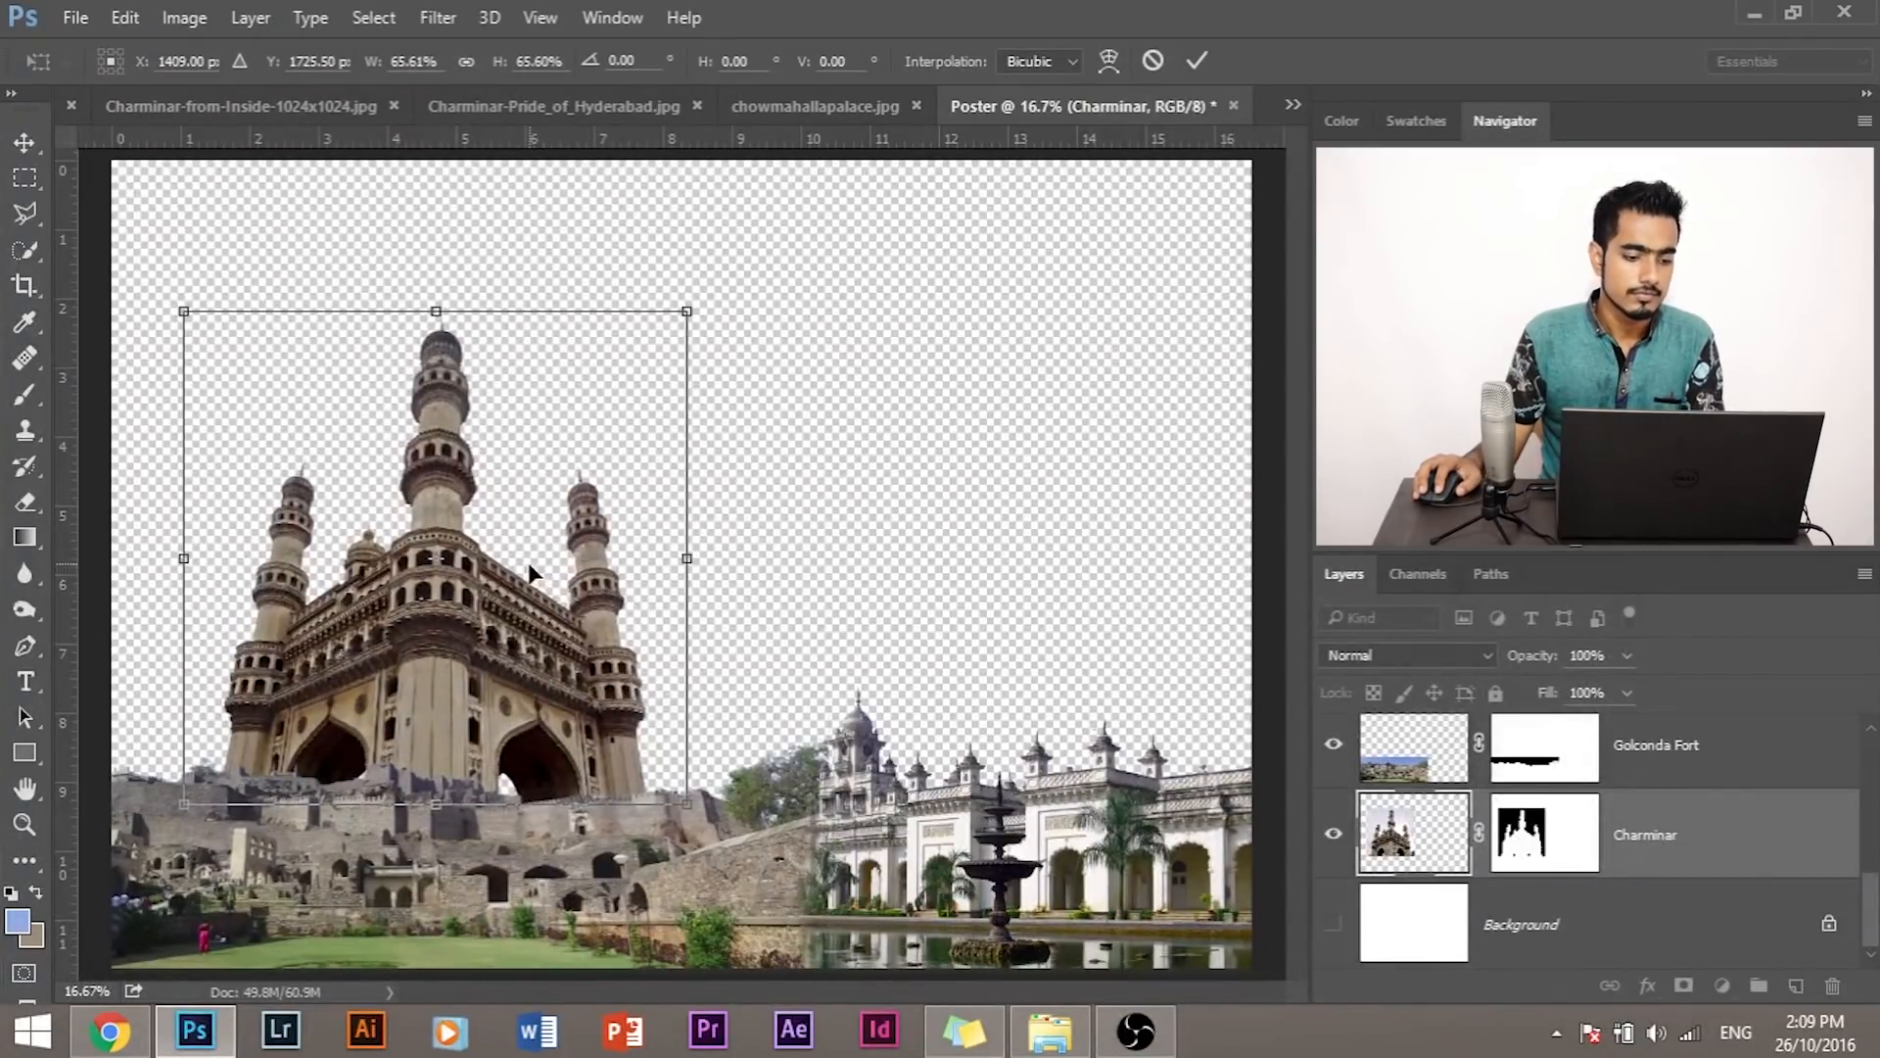
key("Return")
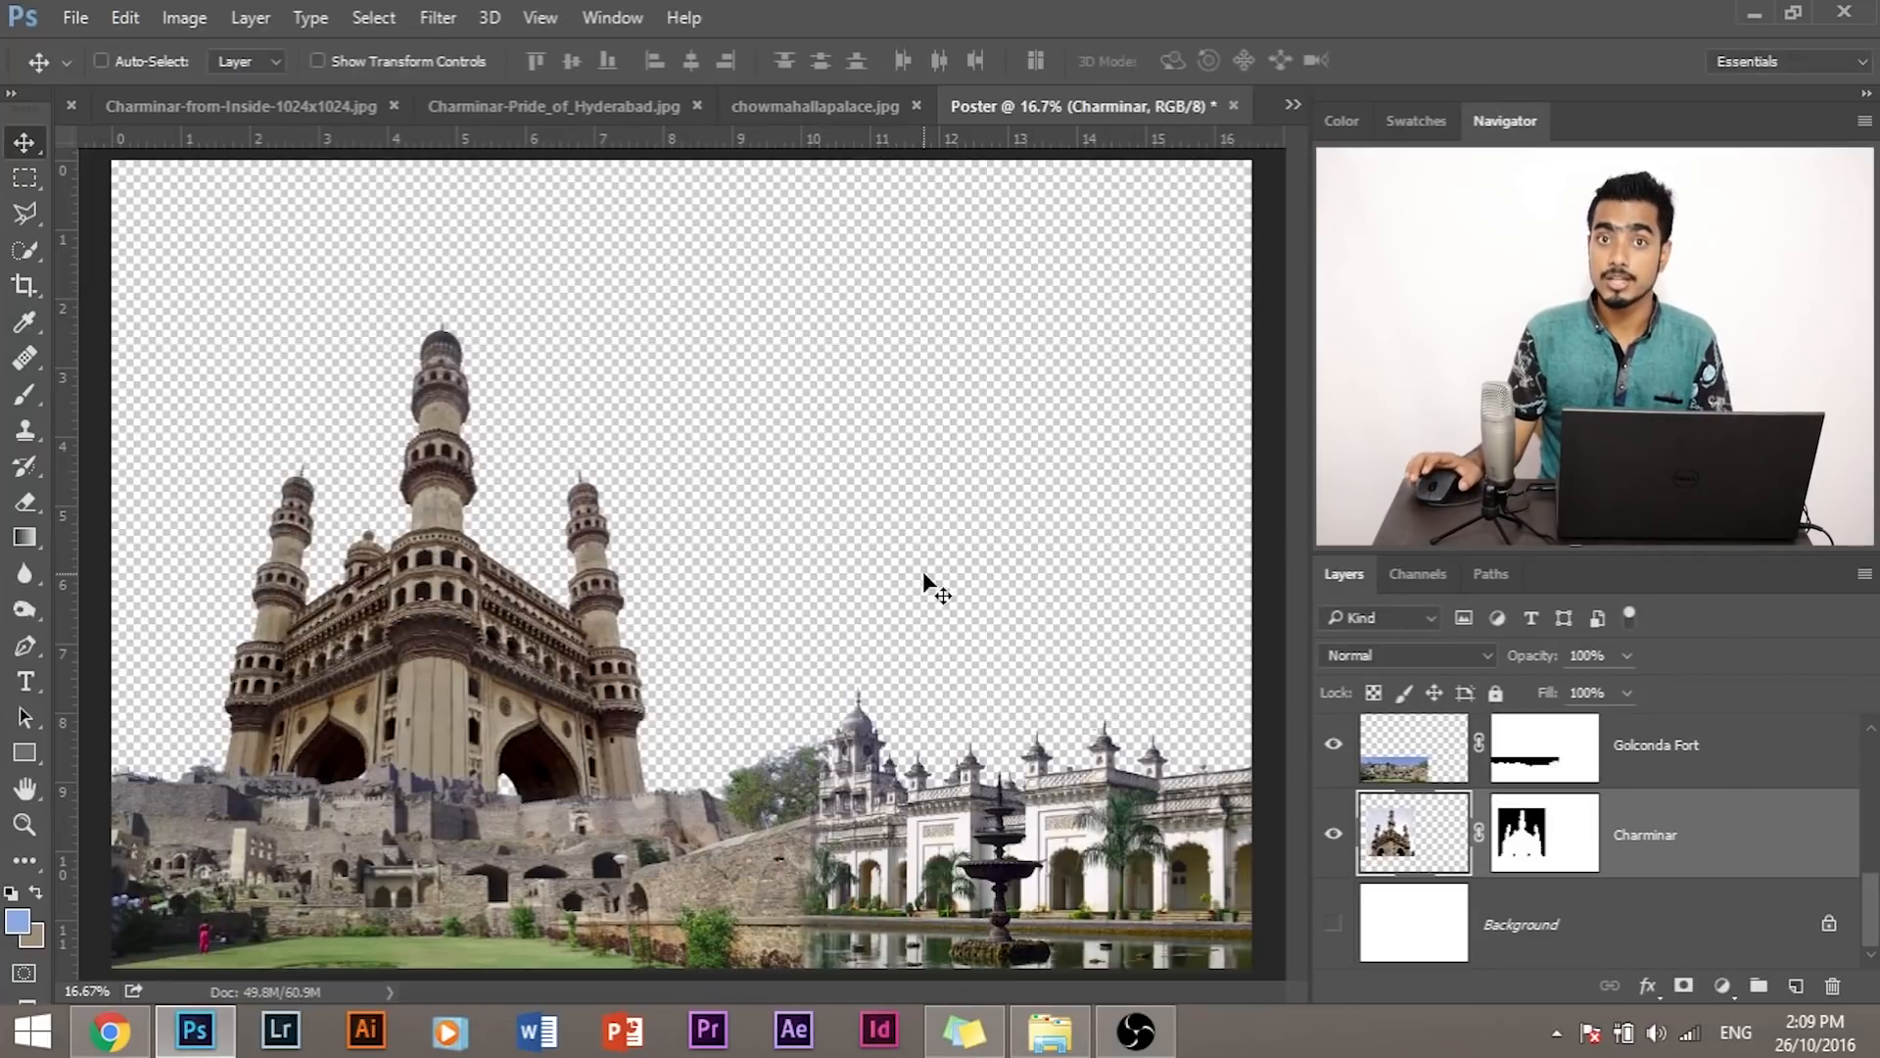
Step: Show Layer 4 with the arch photo and move it to the upper middle of the canvas, beside the Charminar
scroll(1655, 784, "up", 5)
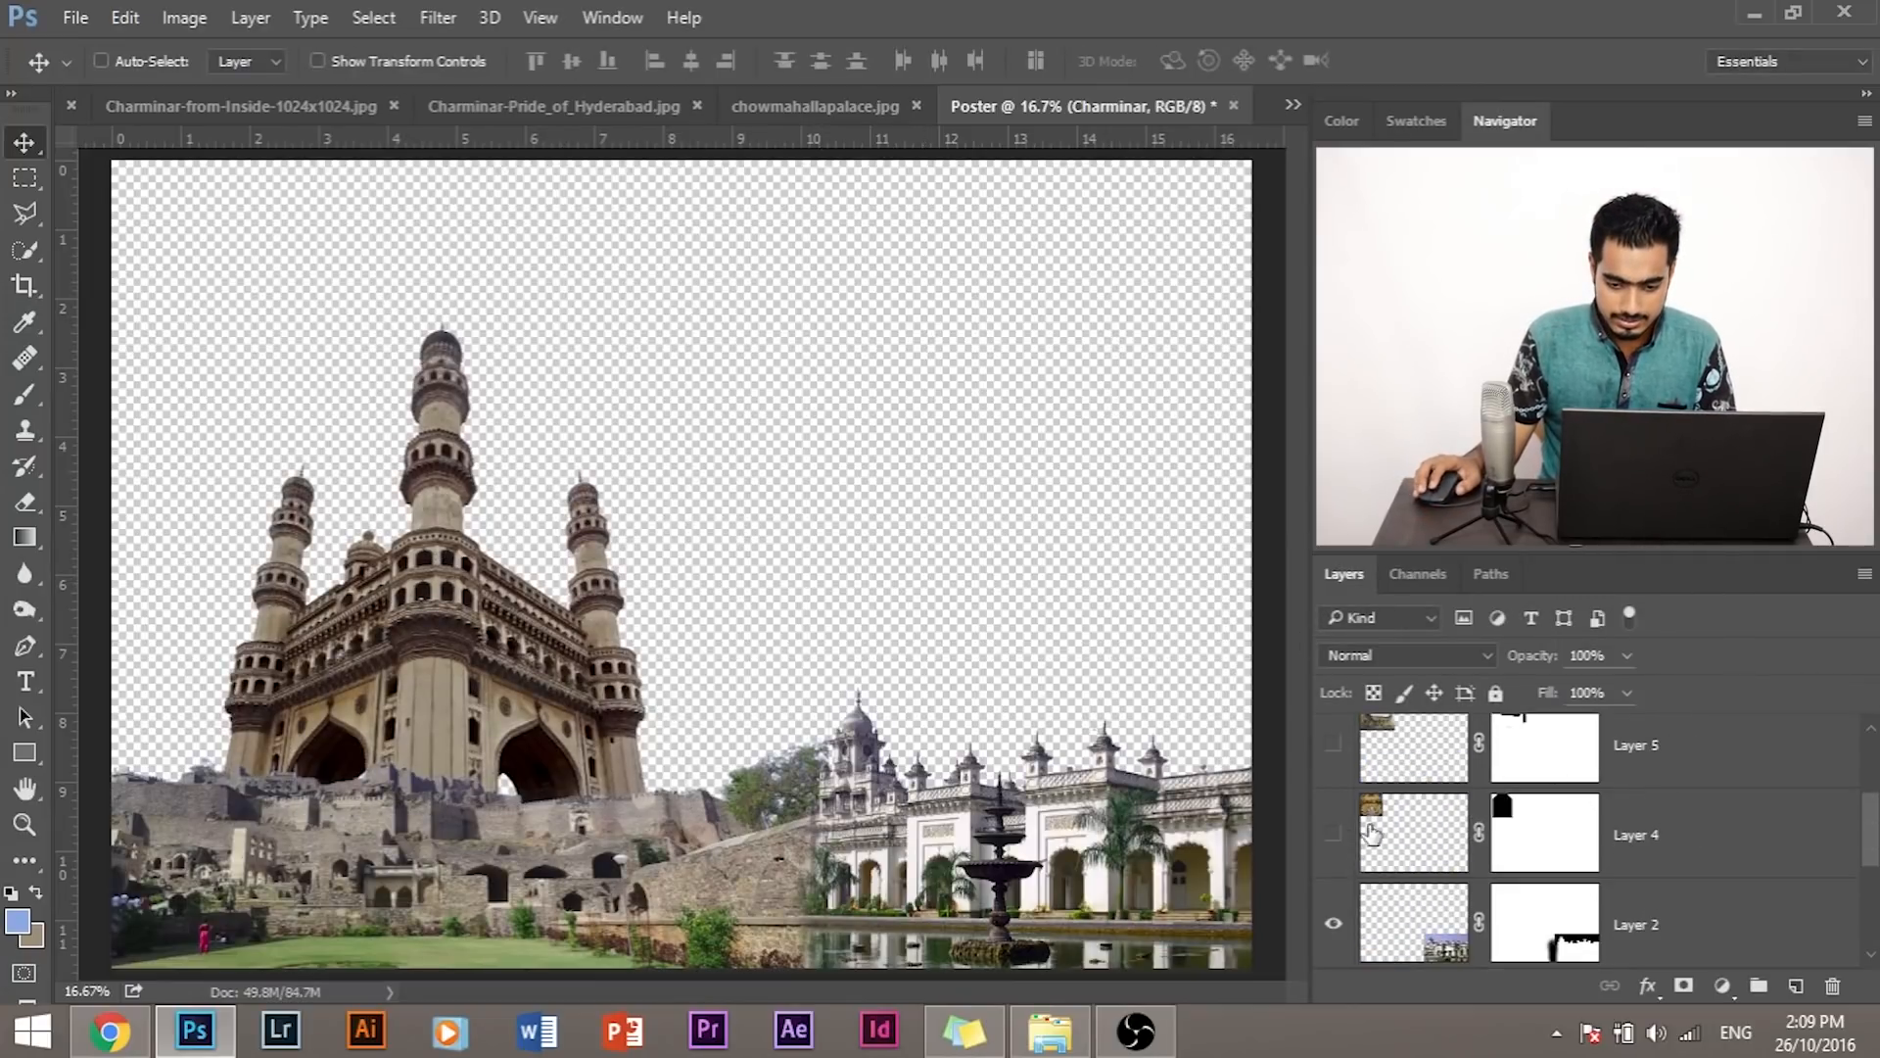
left_click(1334, 833)
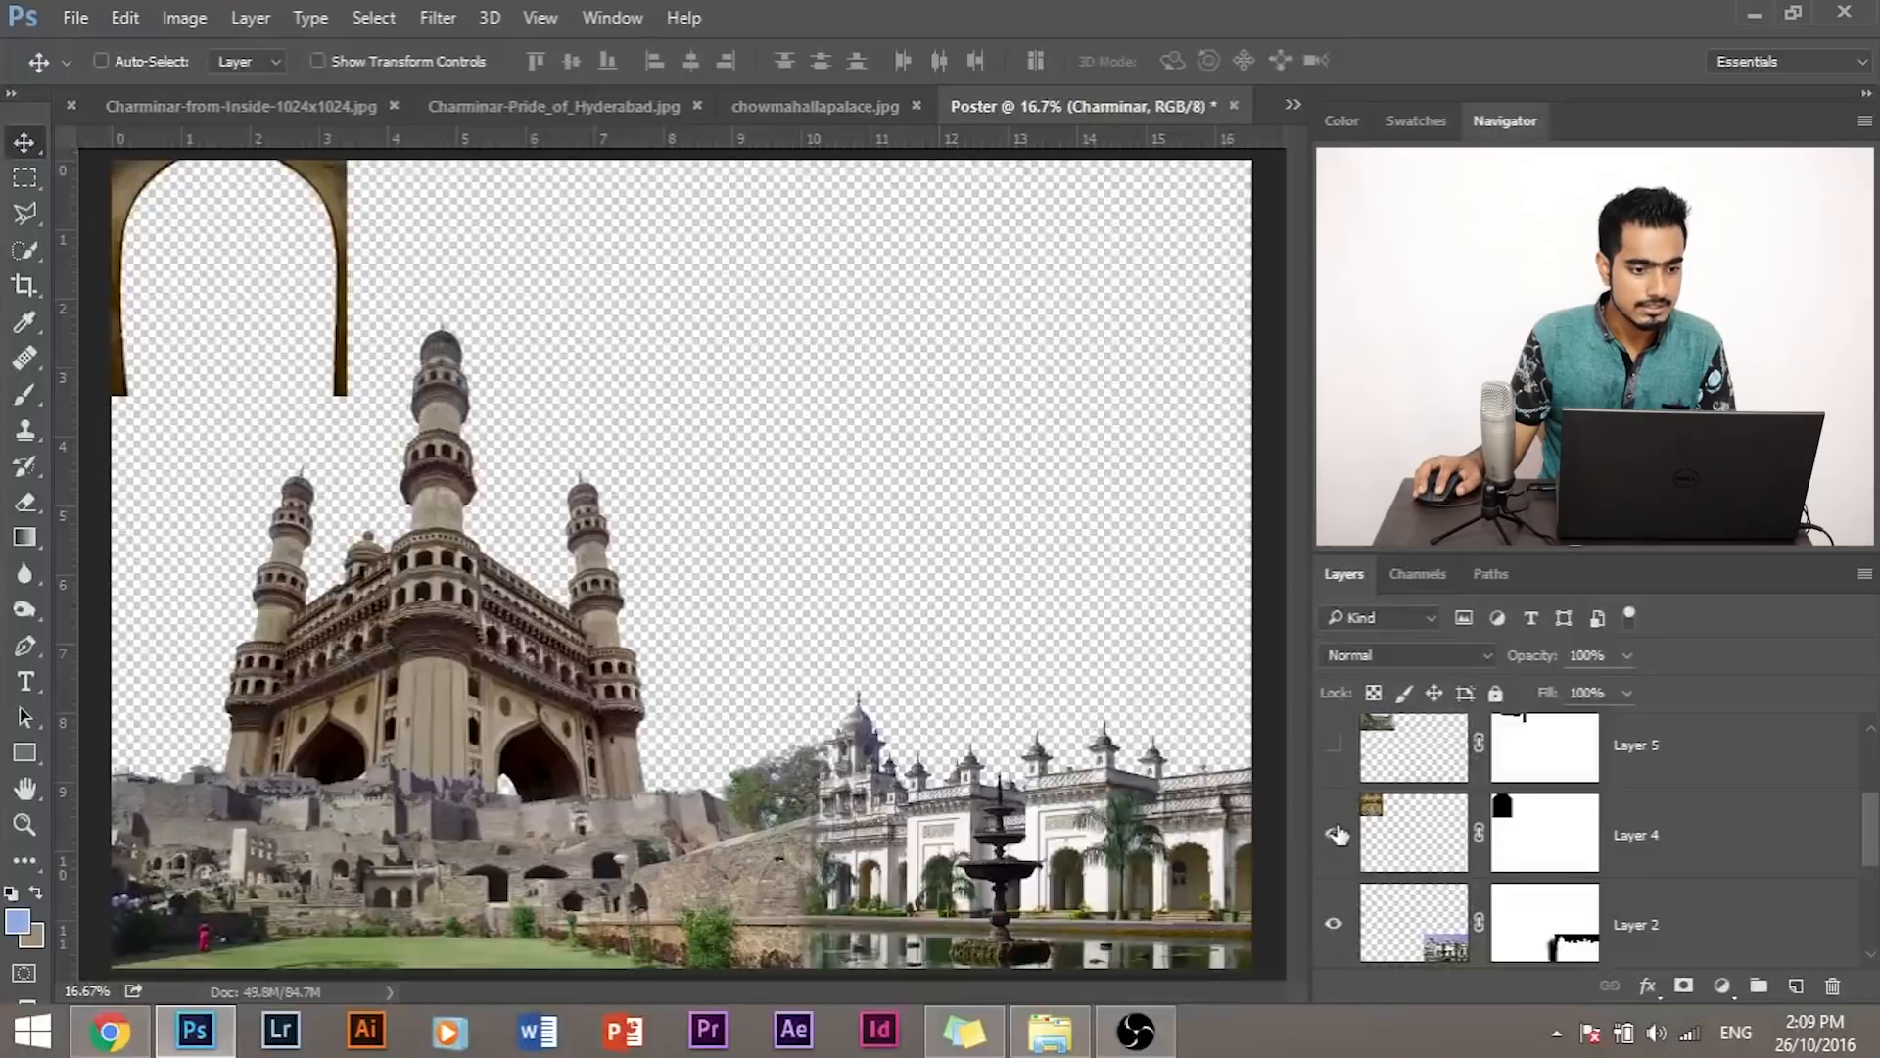
left_click_drag(315, 191, 432, 251)
key("ctrl+z")
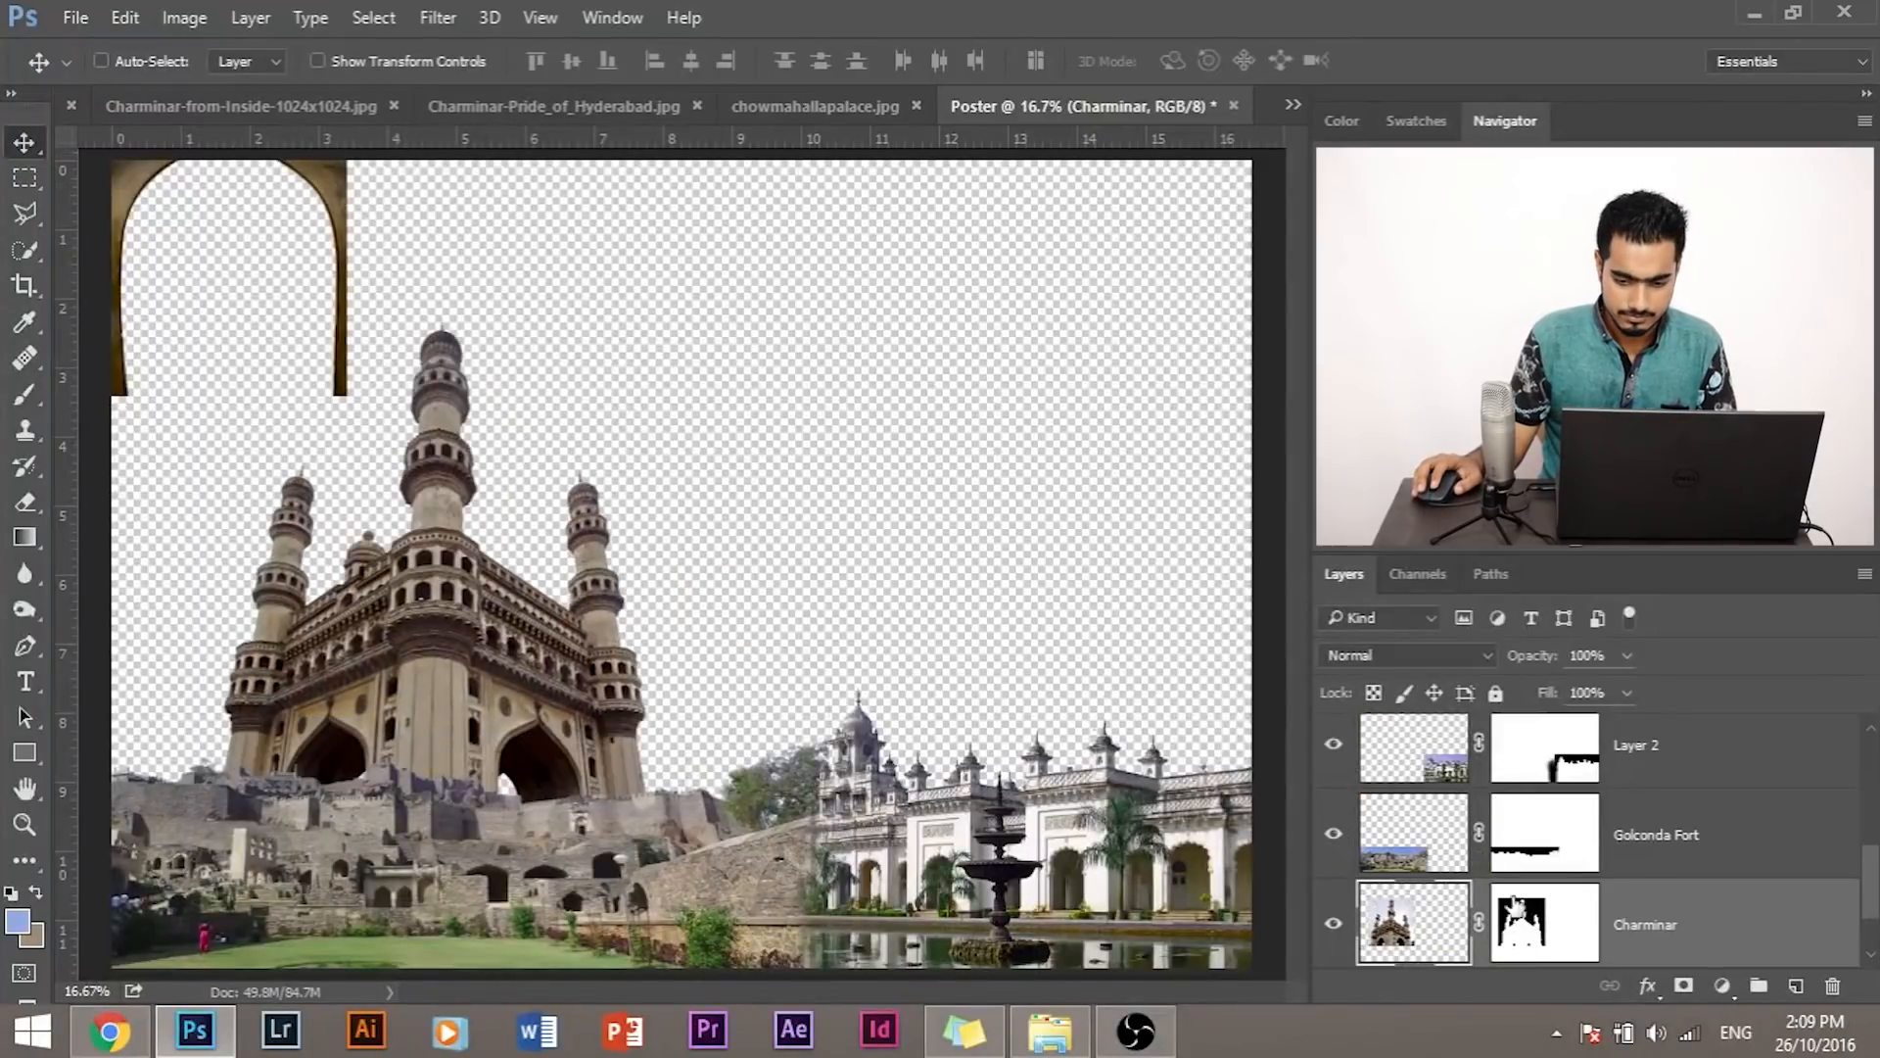
scroll(1567, 867, "down", 1)
scroll(1584, 862, "up", 3)
scroll(1584, 862, "up", 2)
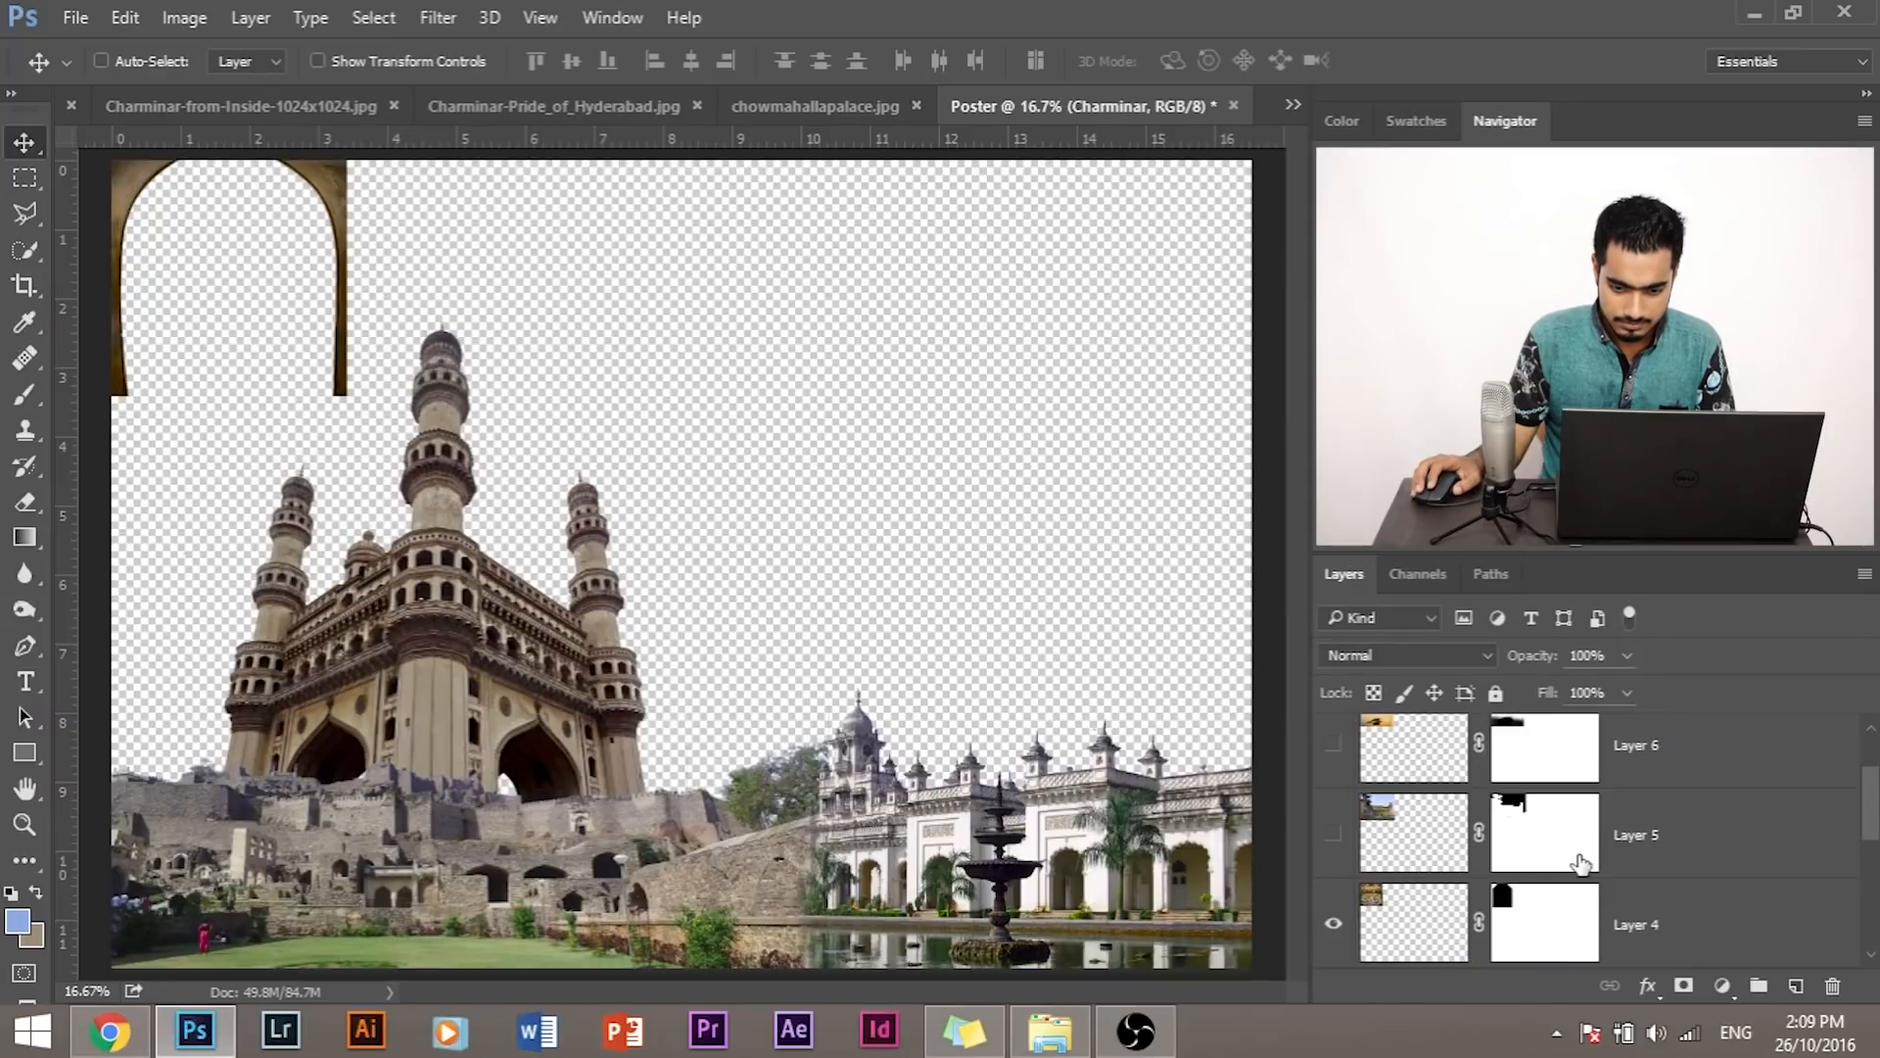
left_click(1366, 920)
left_click(1334, 922)
left_click(1334, 923)
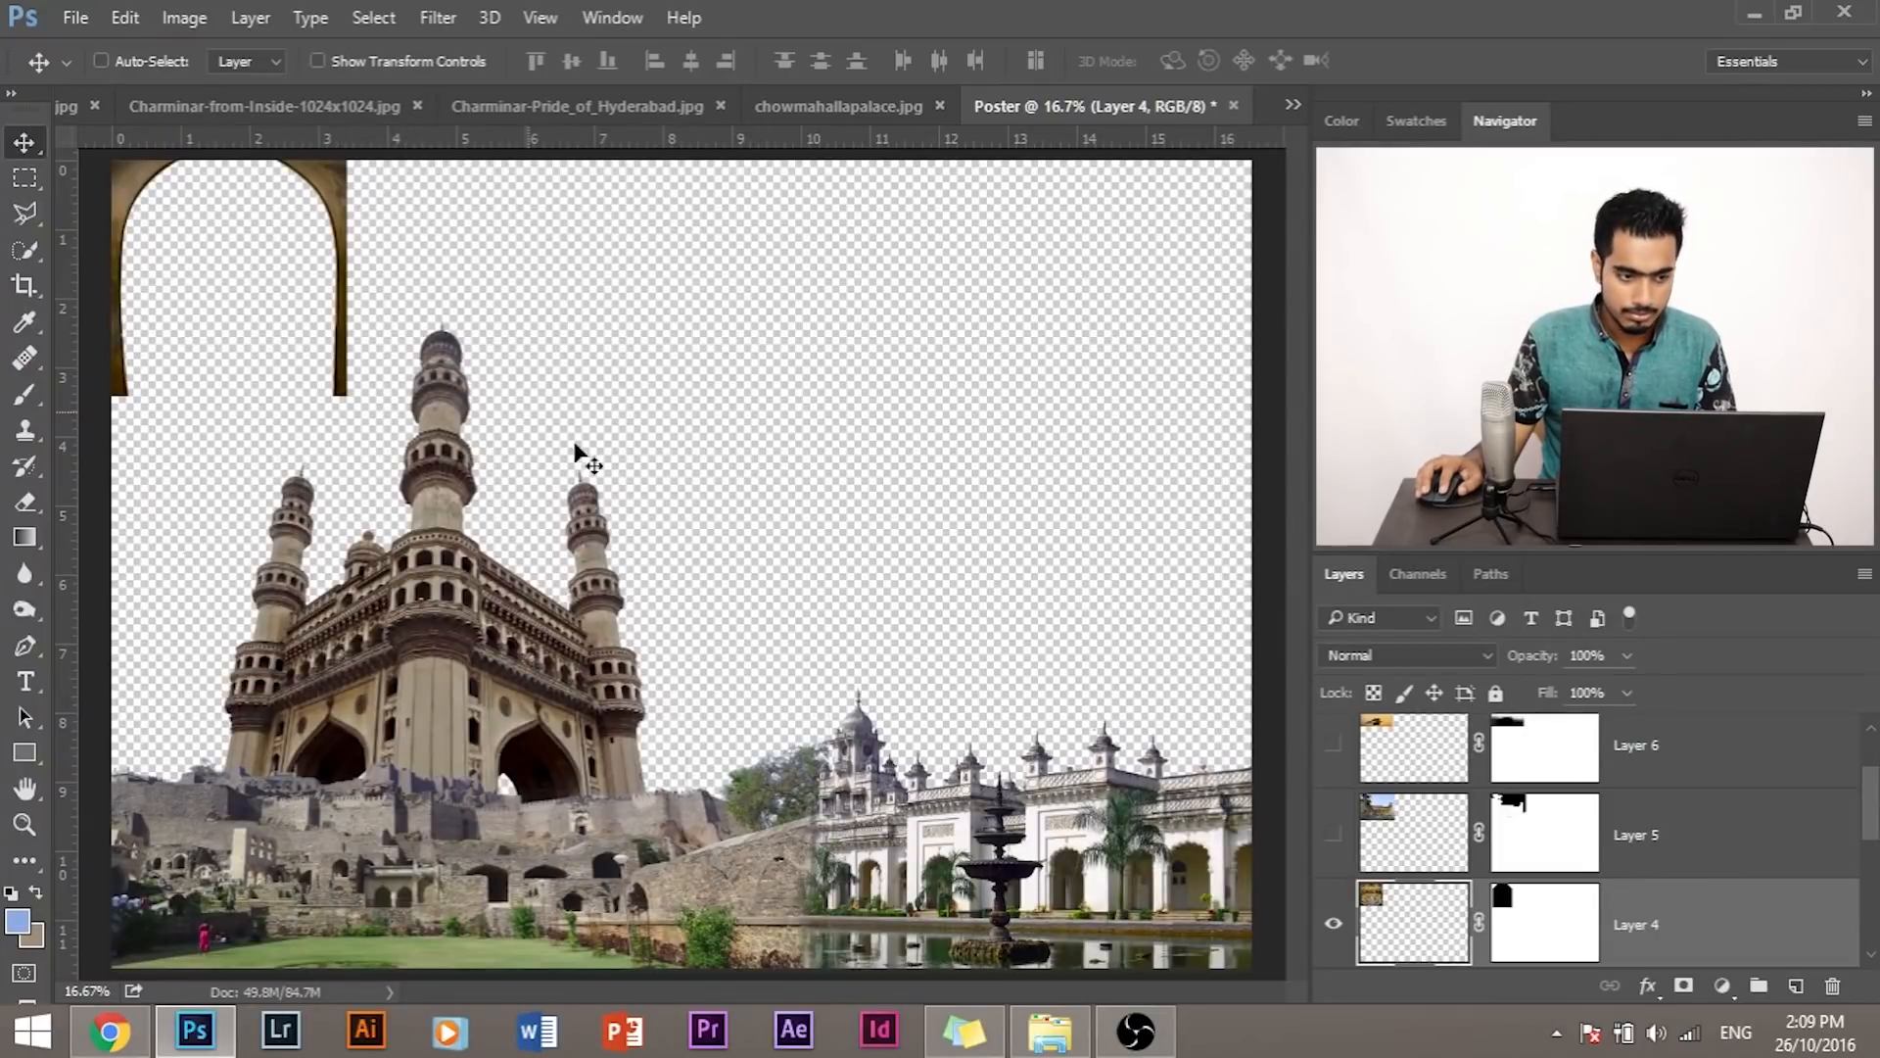
left_click_drag(401, 228, 942, 396)
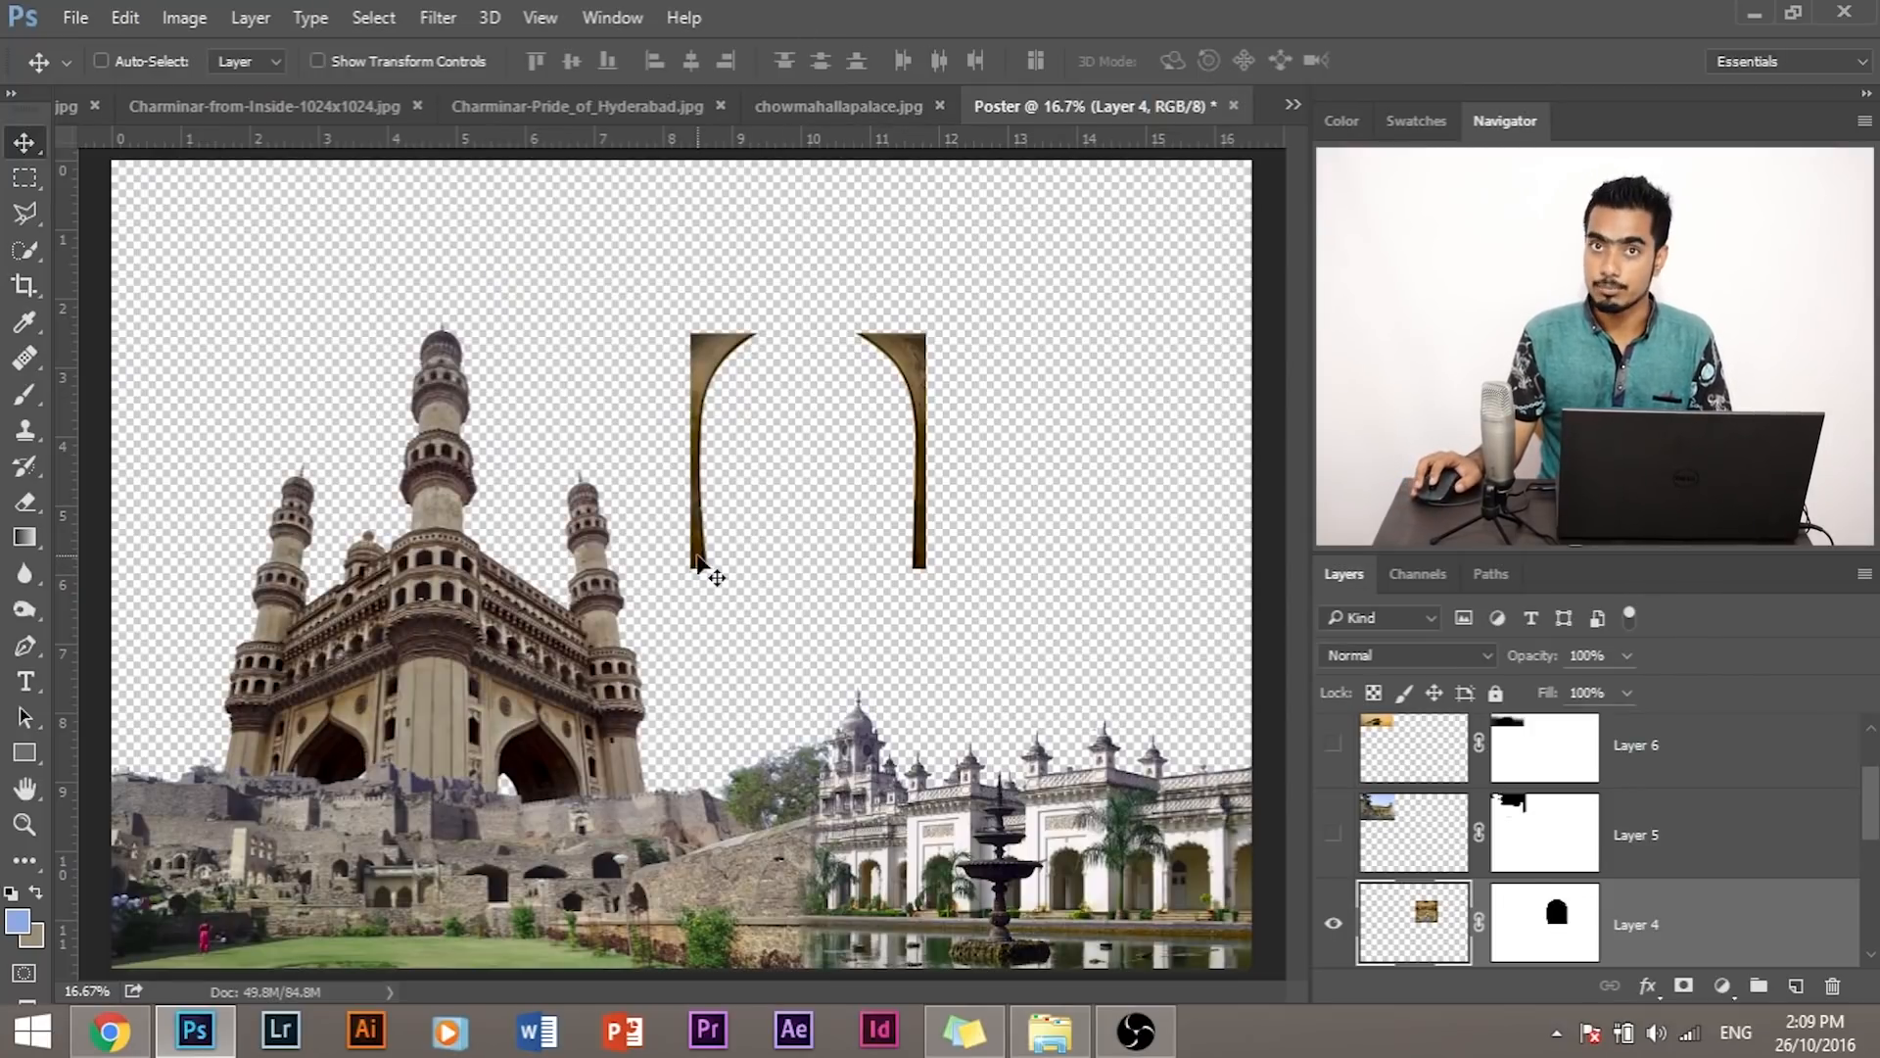
Step: Select the right half of Layer 4's arch with a rectangular marquee and cut it to a new layer
left_click(25, 179)
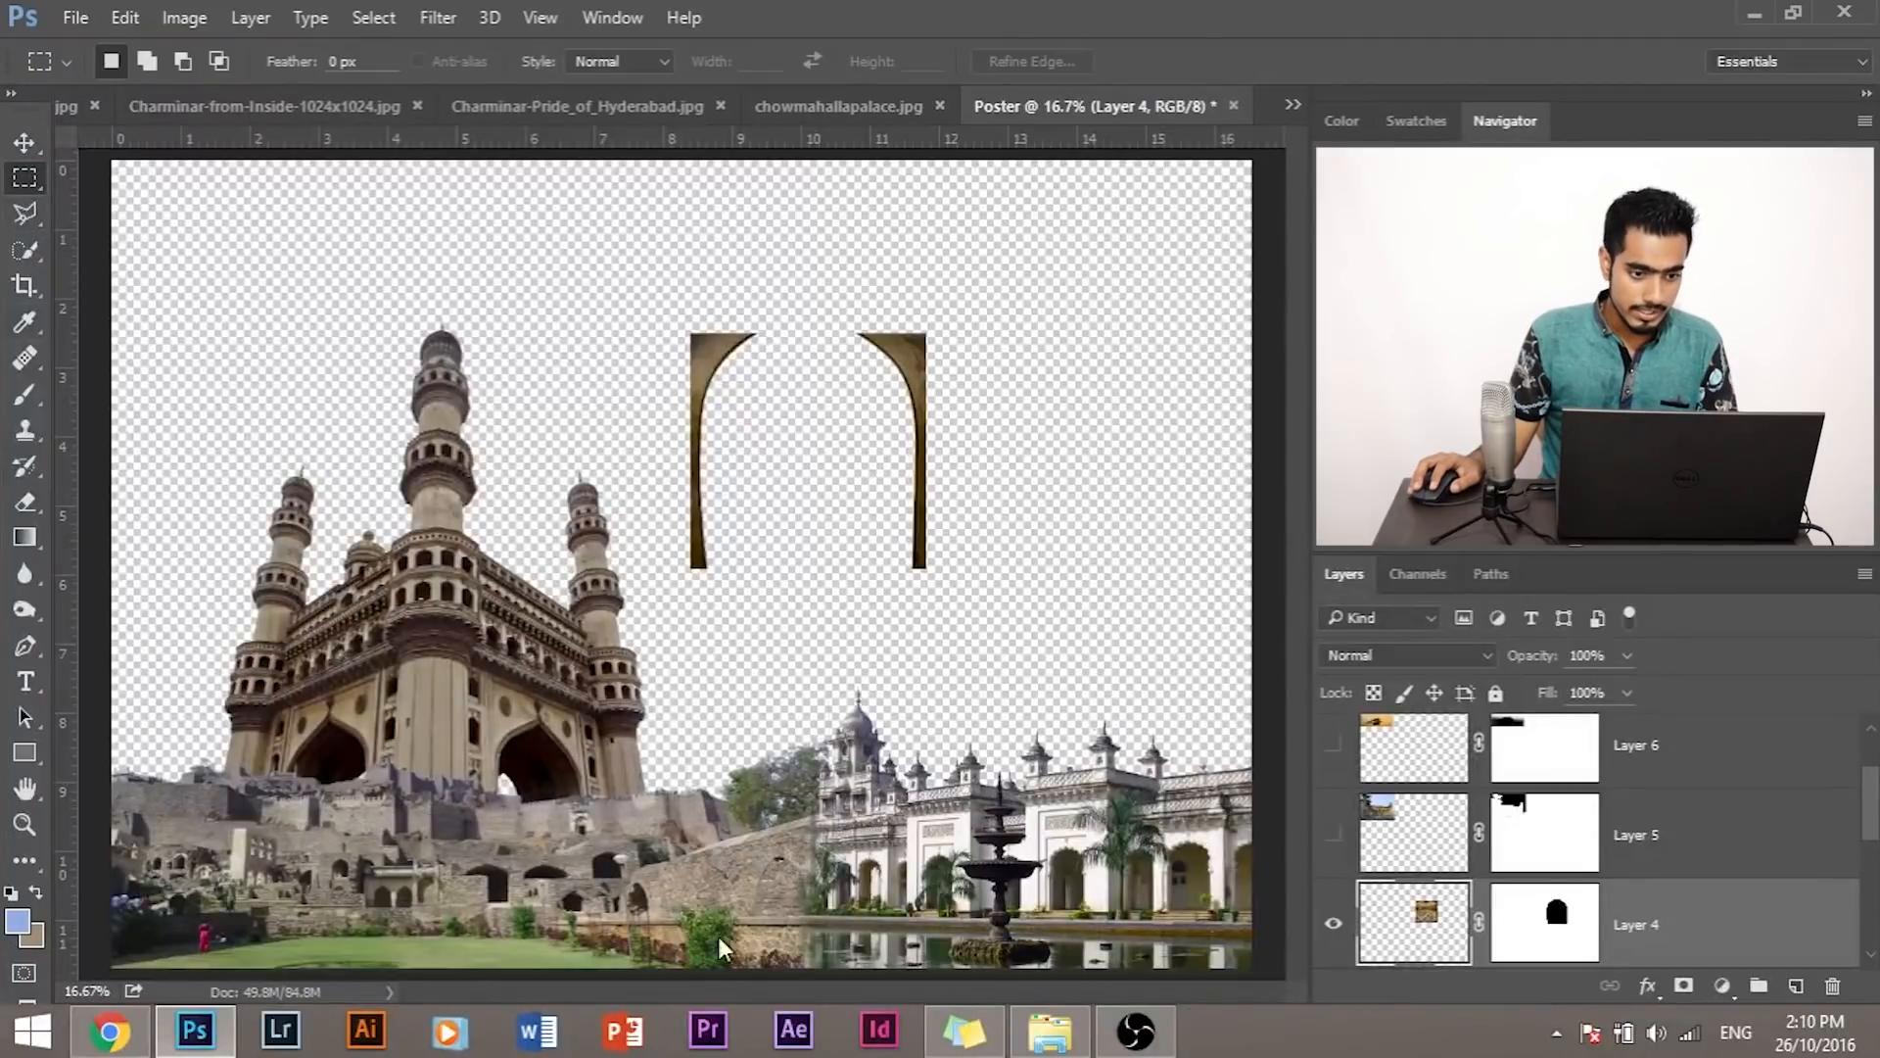
right_click(25, 177)
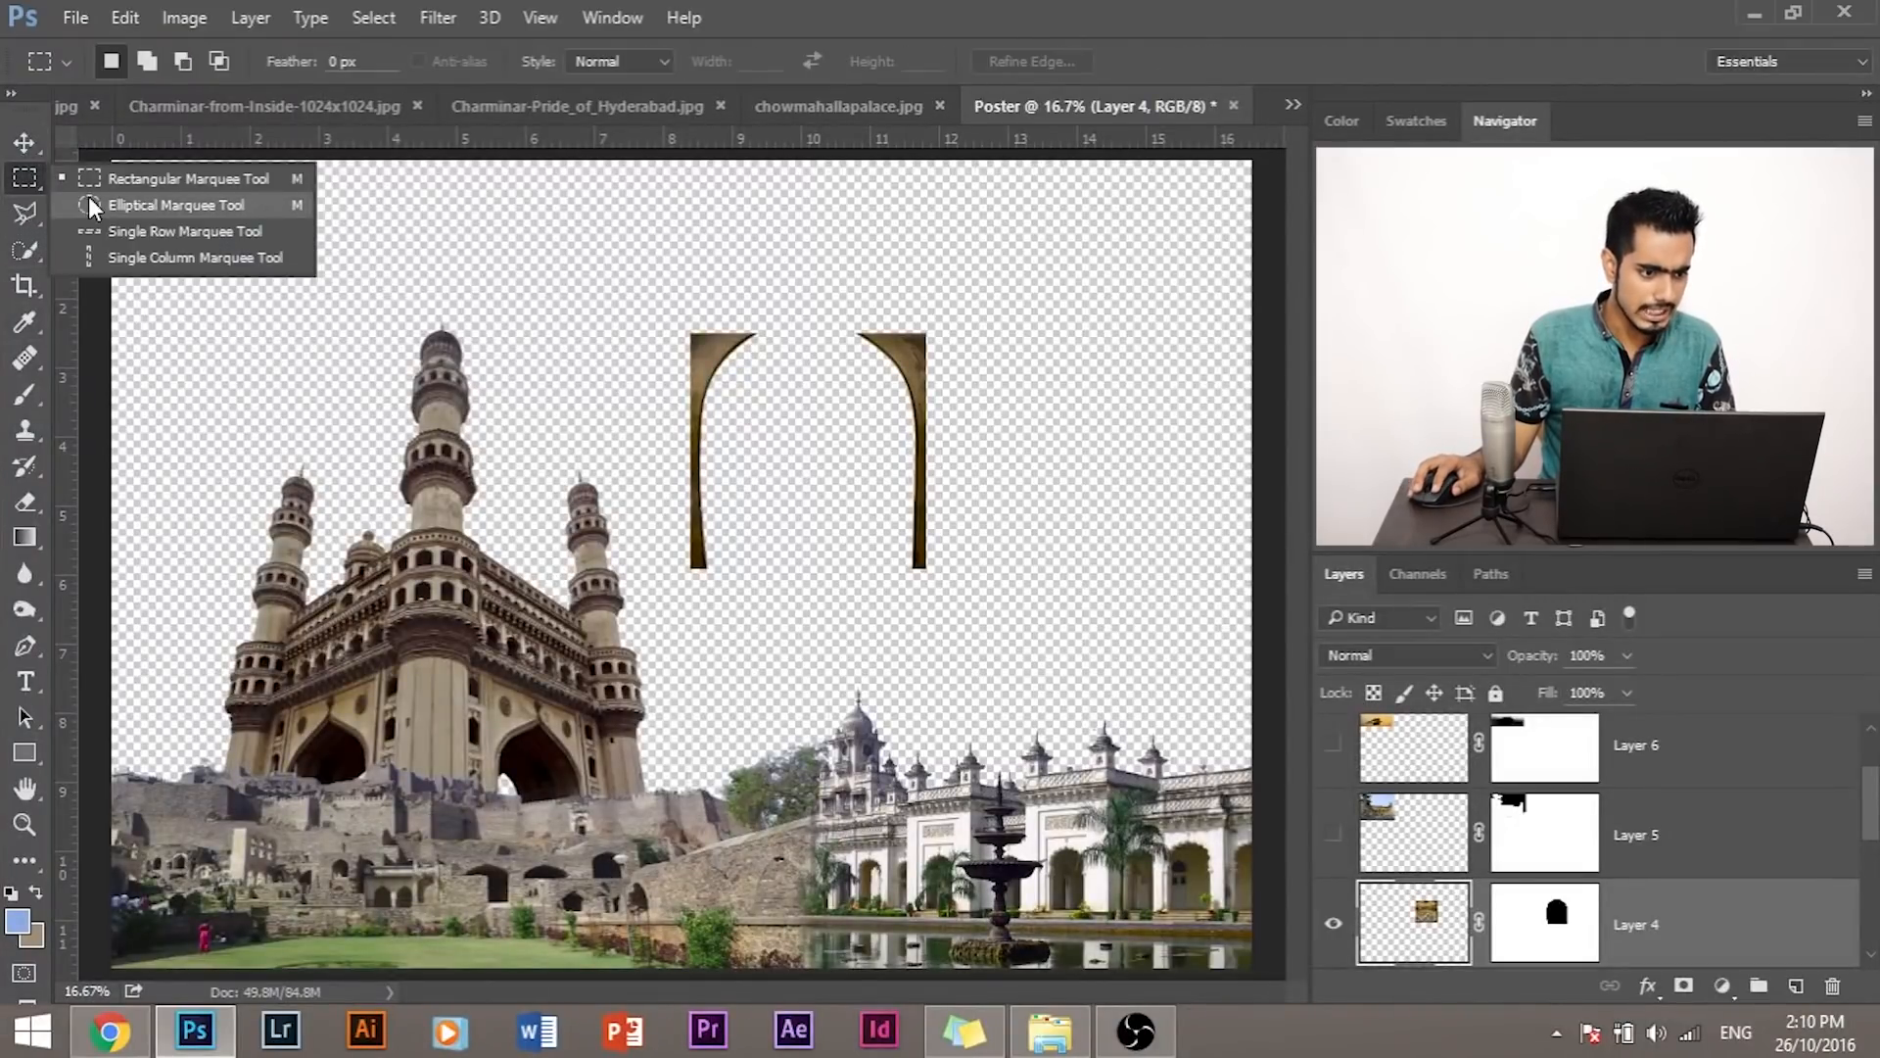
left_click(93, 189)
left_click_drag(791, 284, 1030, 674)
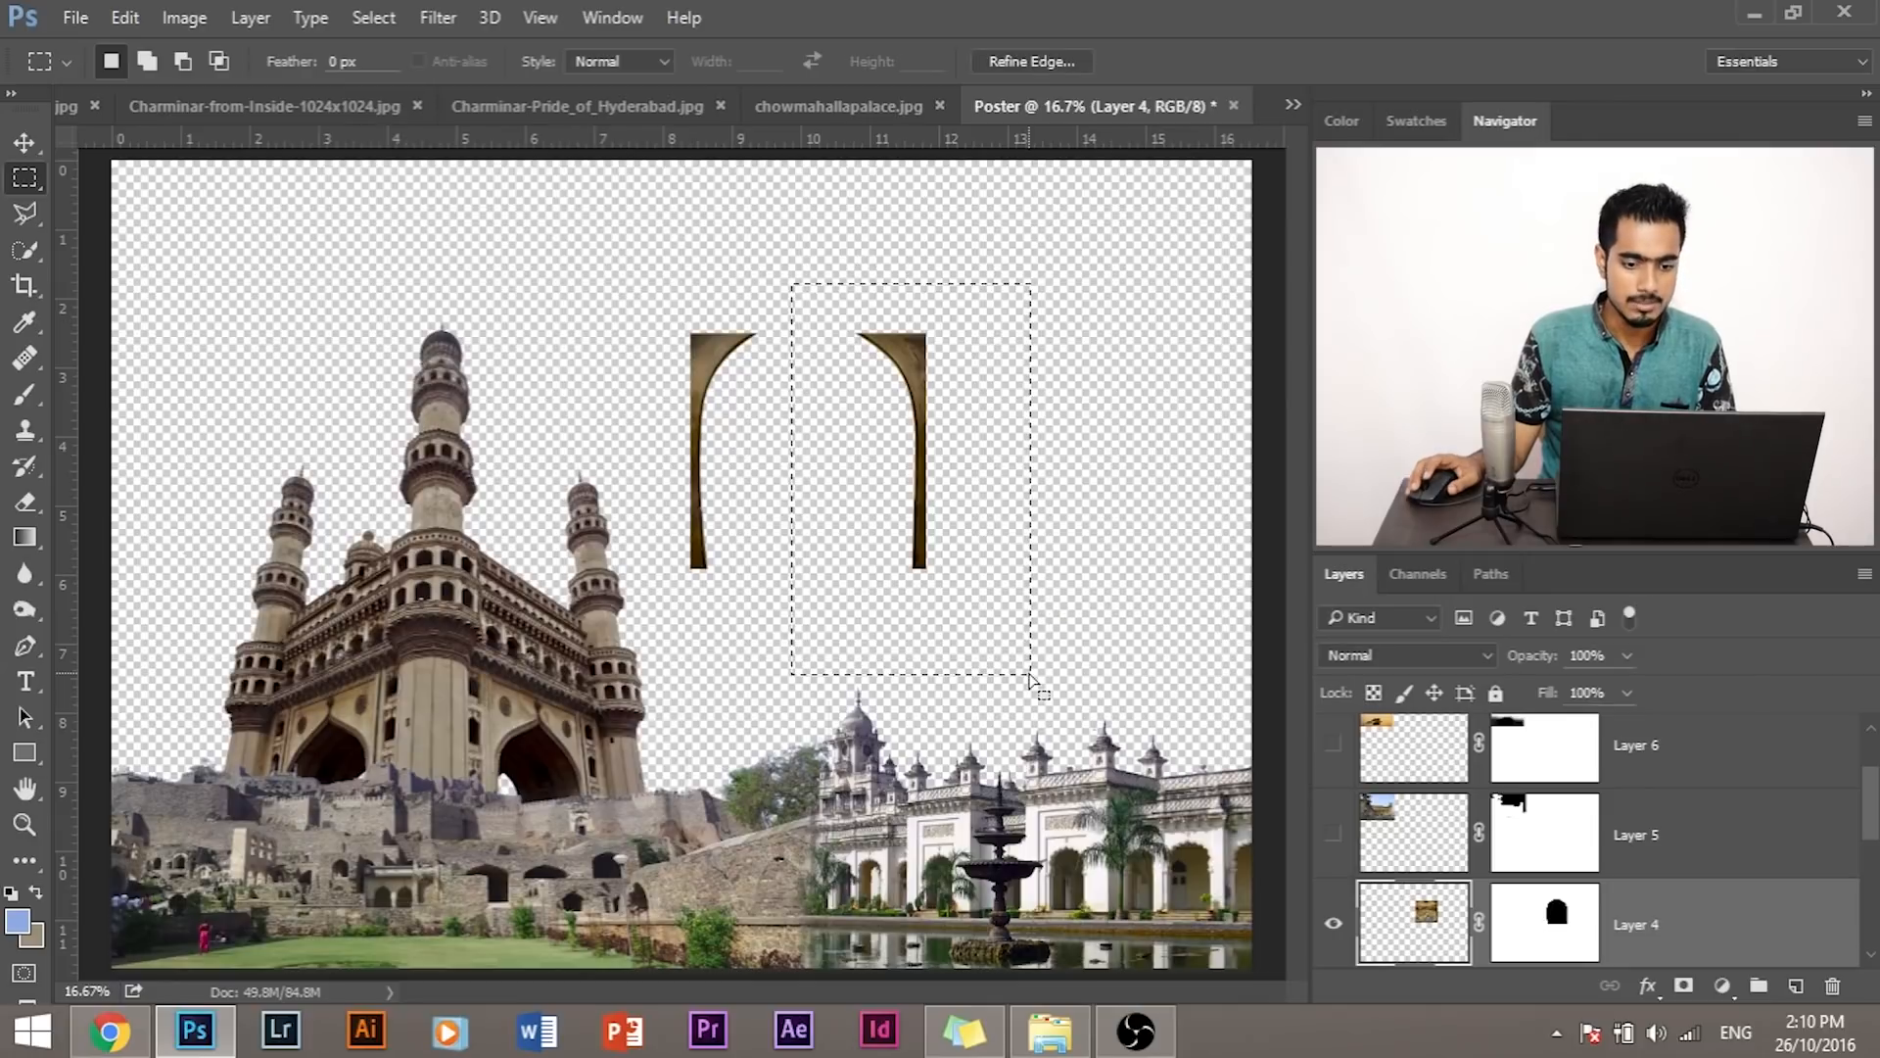
left_click(250, 19)
mouse_move(328, 18)
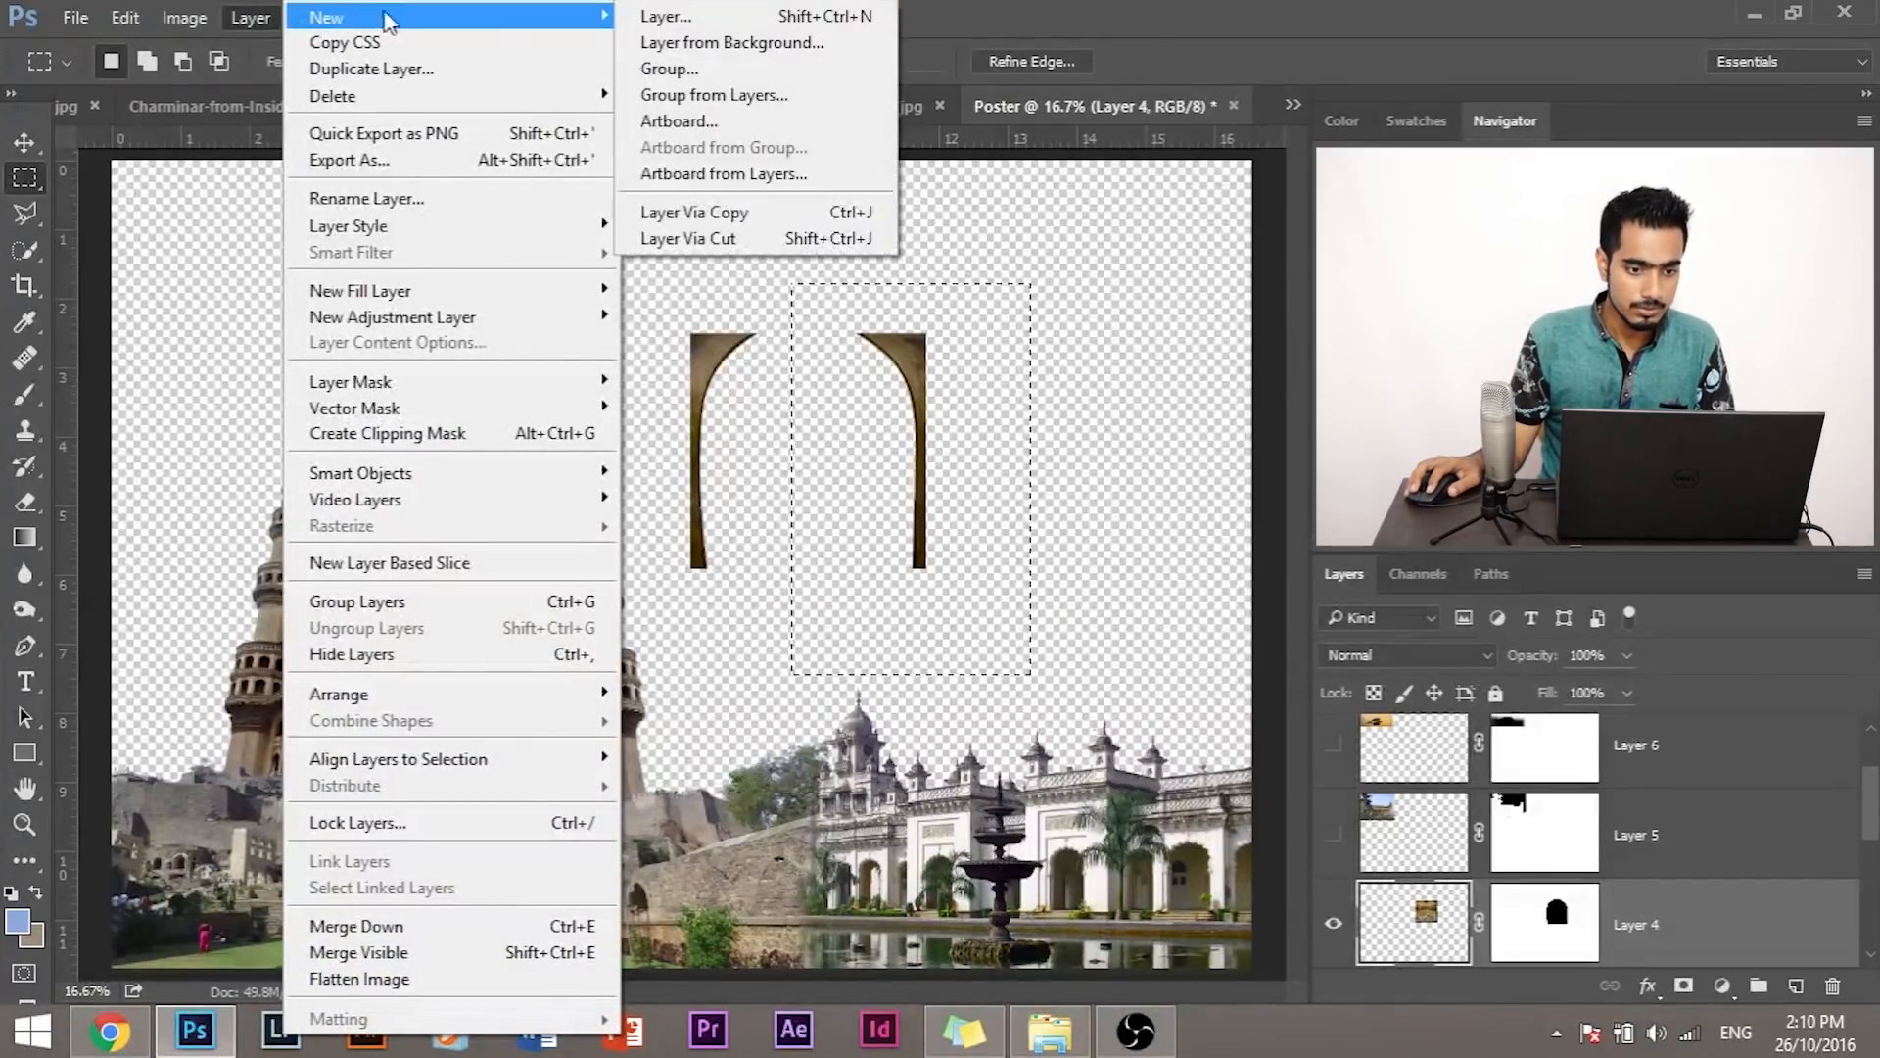
left_click(778, 238)
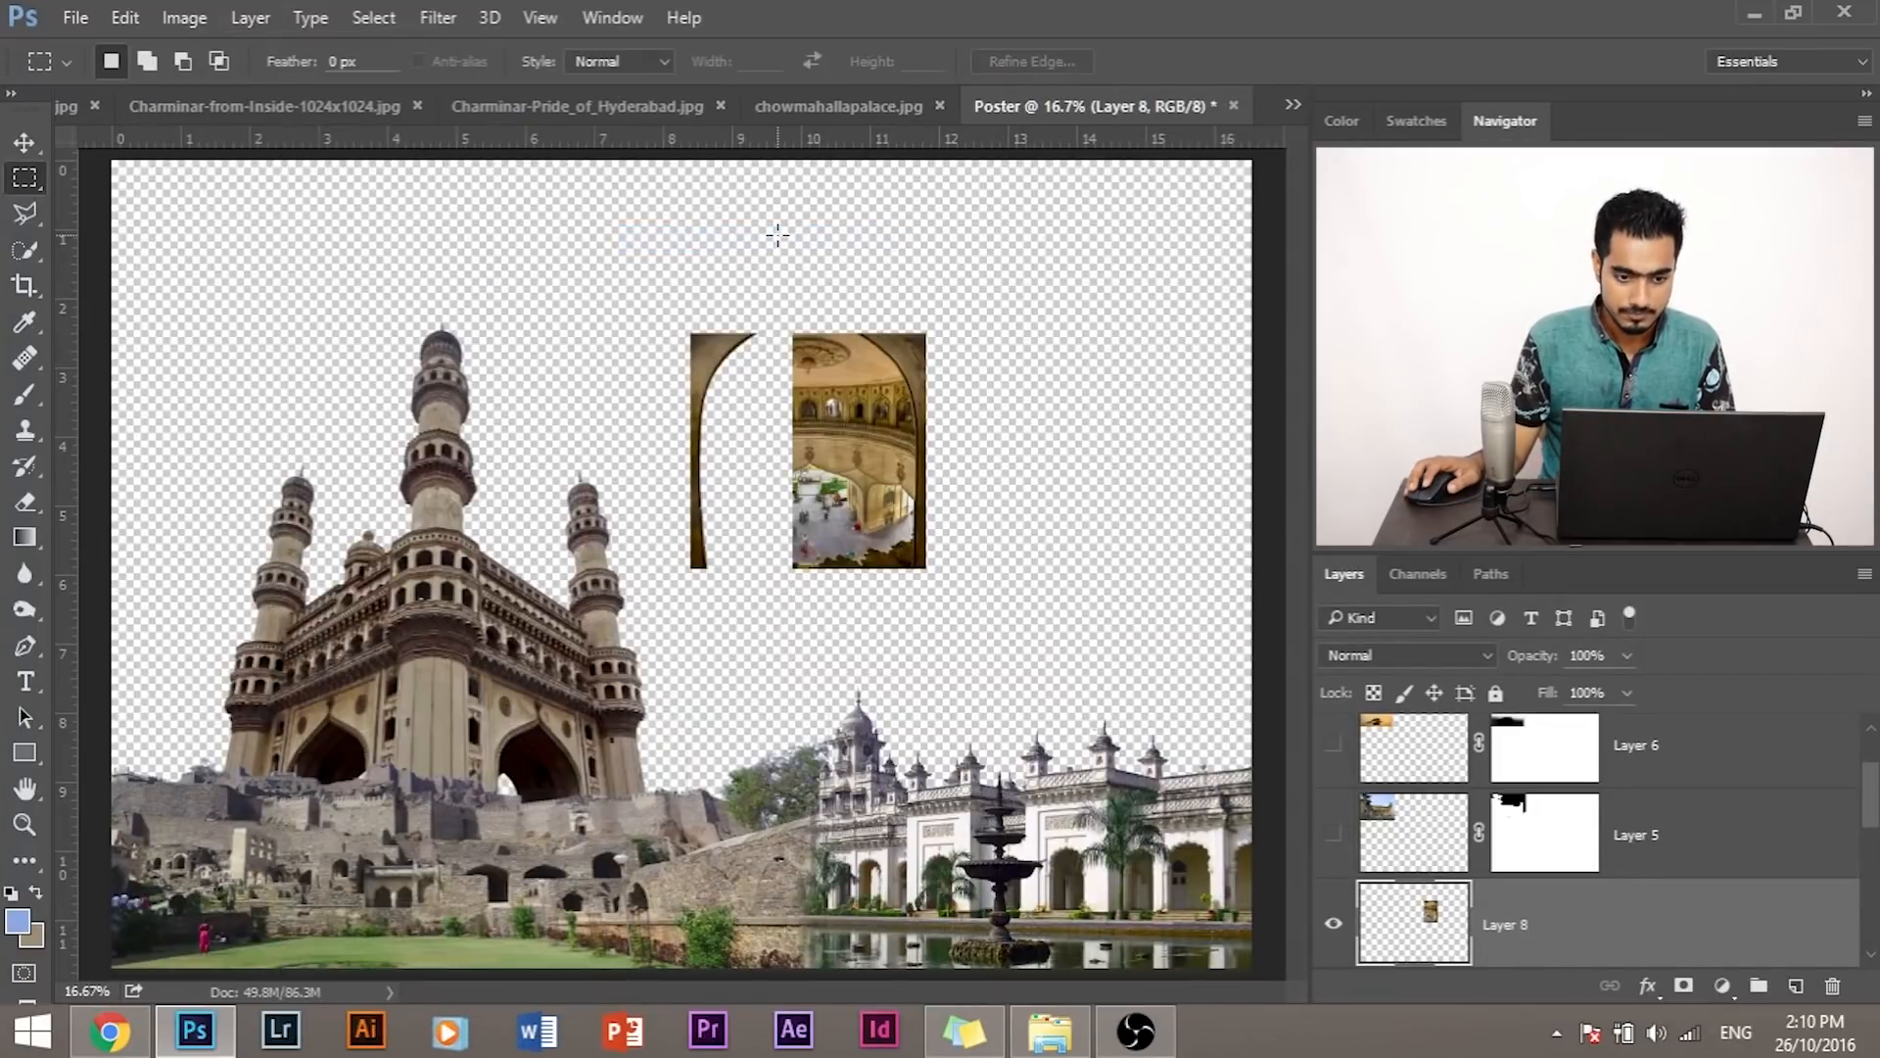
Step: Copy Layer 4's arch mask onto Layer 8, which holds the cut right half
scroll(1420, 896, "down", 2)
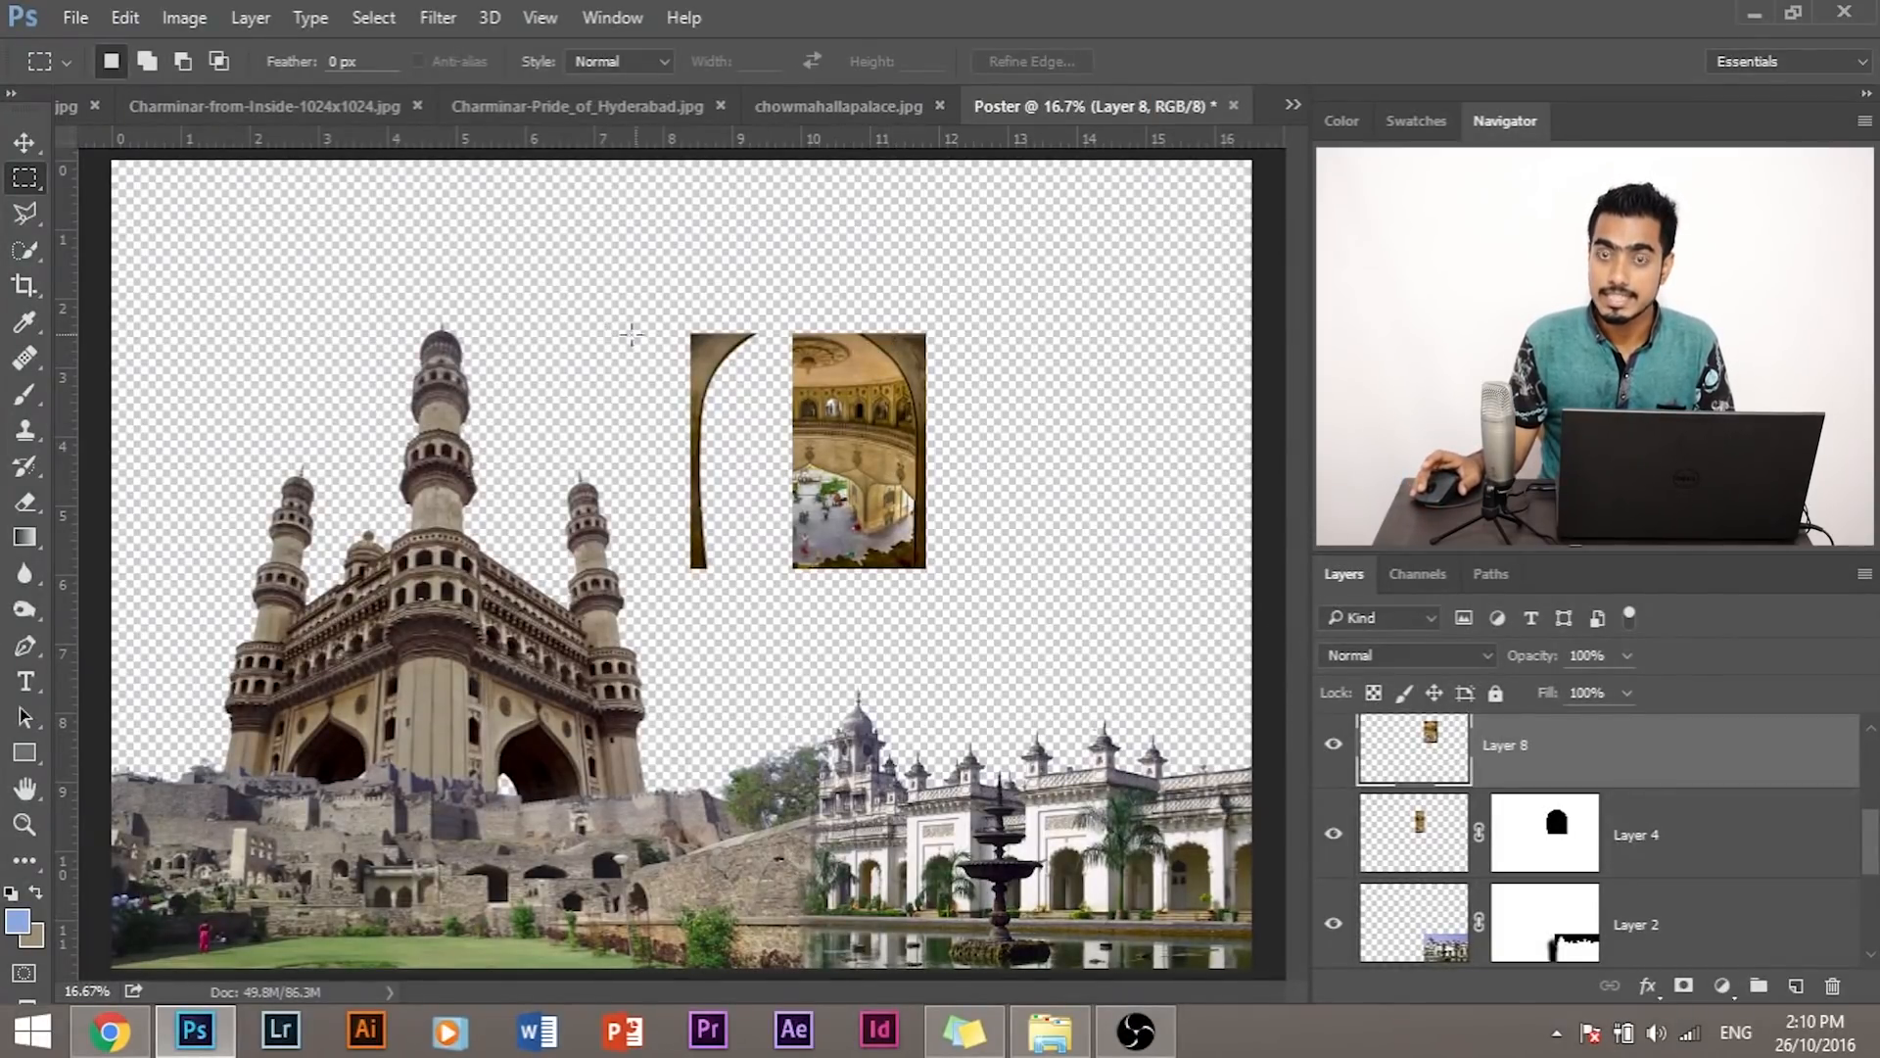
left_click(1545, 832)
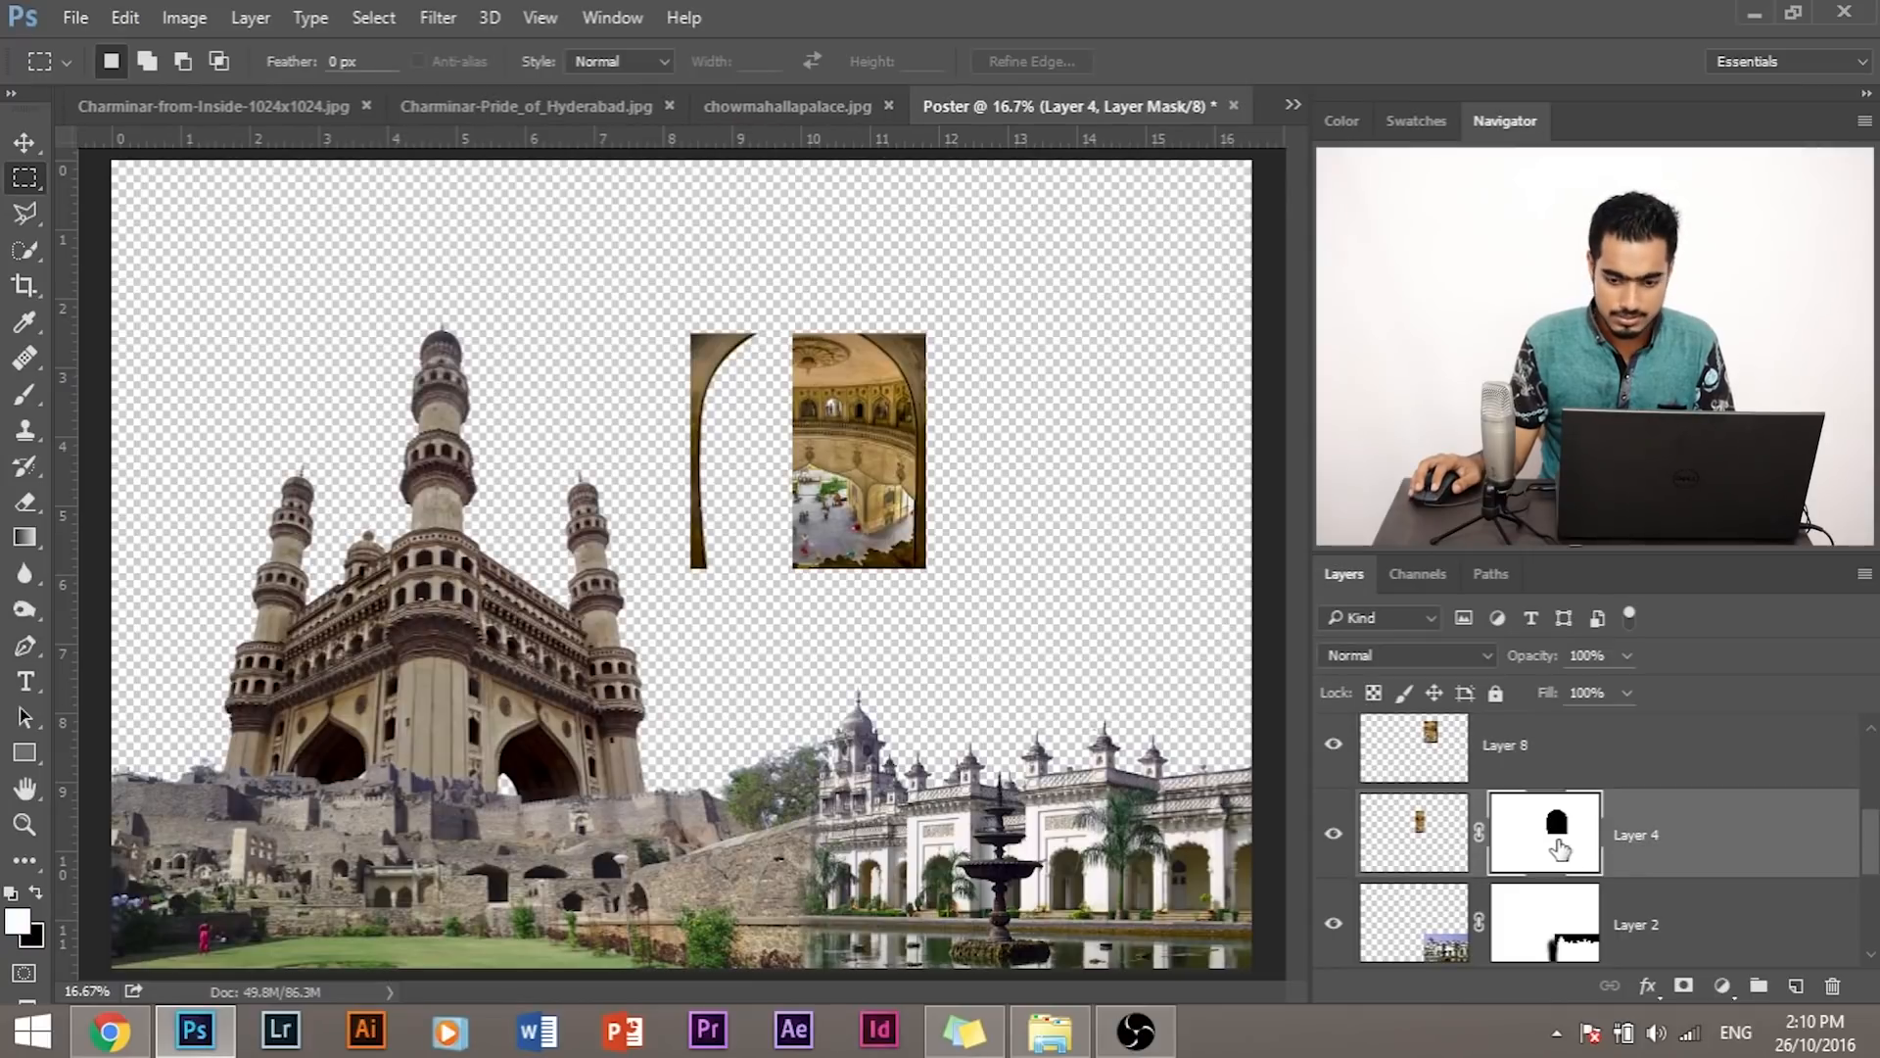
left_click_drag(1555, 841, 1553, 750)
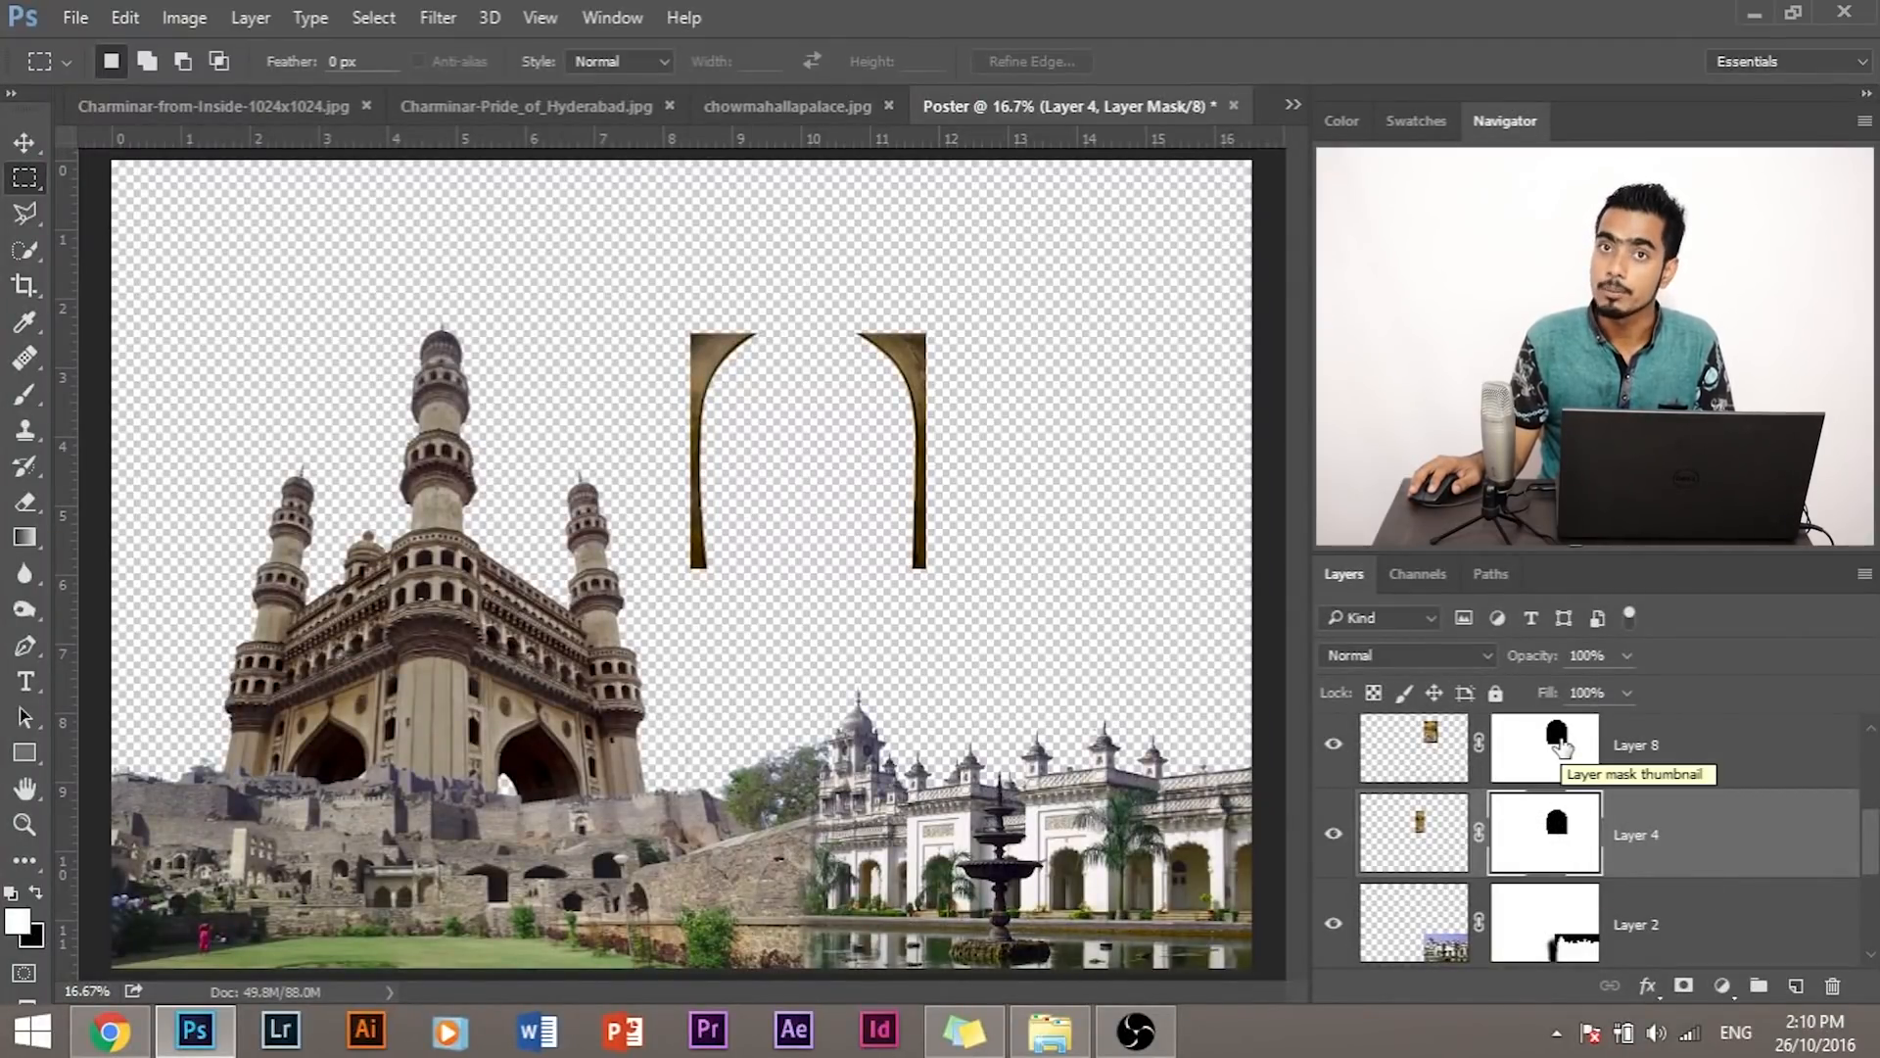
Step: Move Layer 8's arch half to the canvas's upper-right corner and scale it to about 344% to span the full height
left_click(1668, 740)
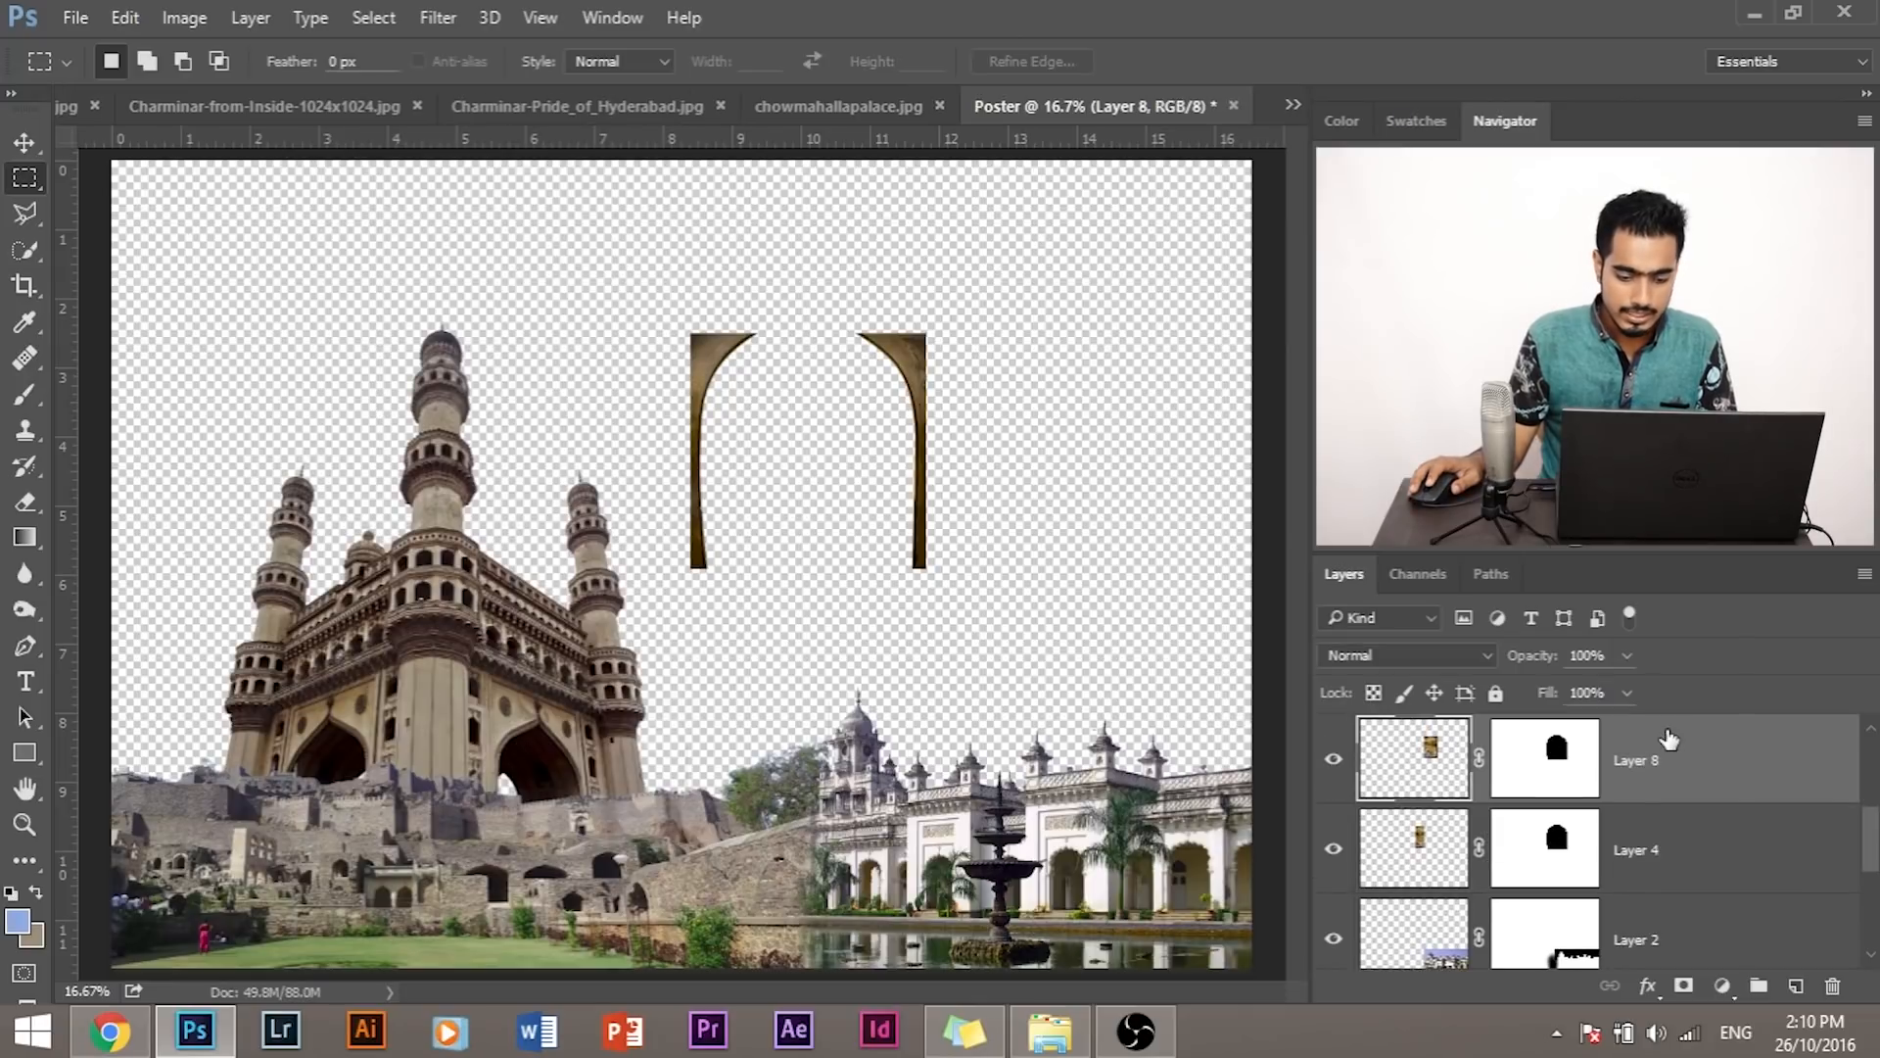
key("ctrl+t")
left_click_drag(917, 375, 1245, 203)
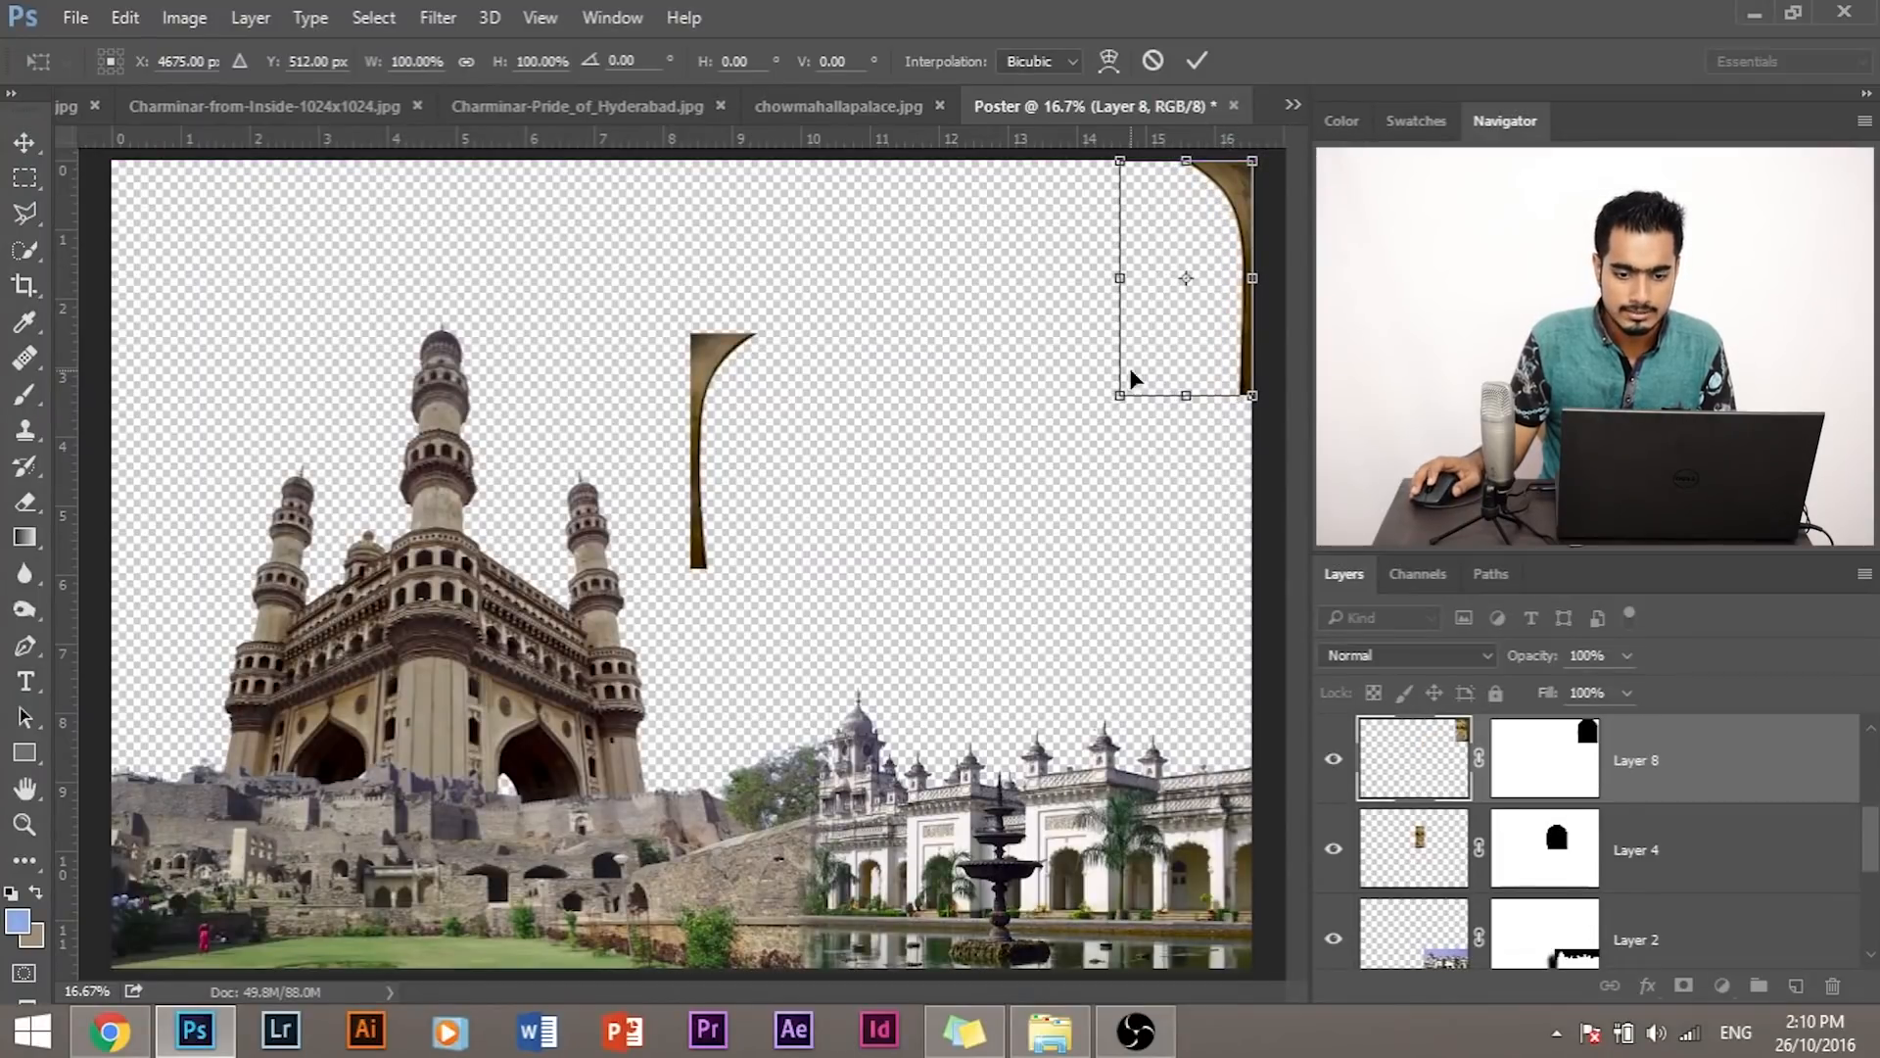
left_click_drag(1121, 398, 767, 957)
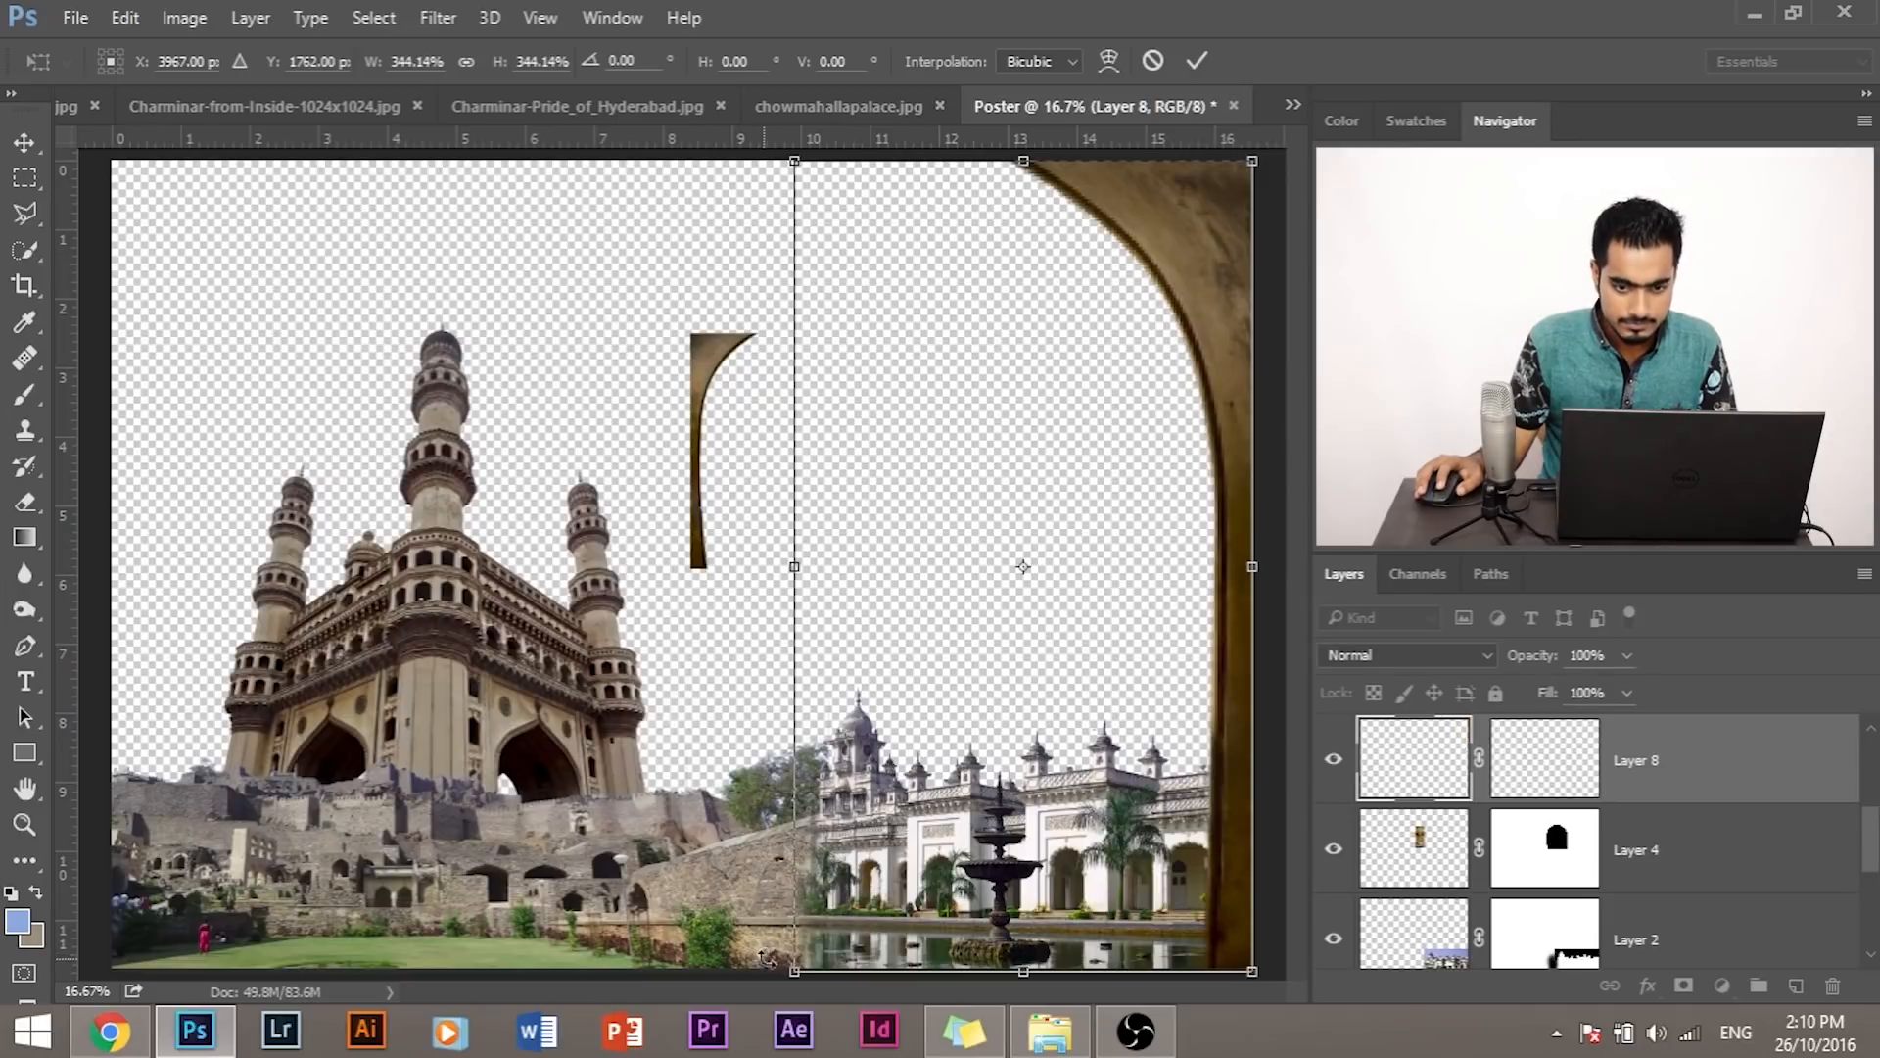
key("Up")
key("m")
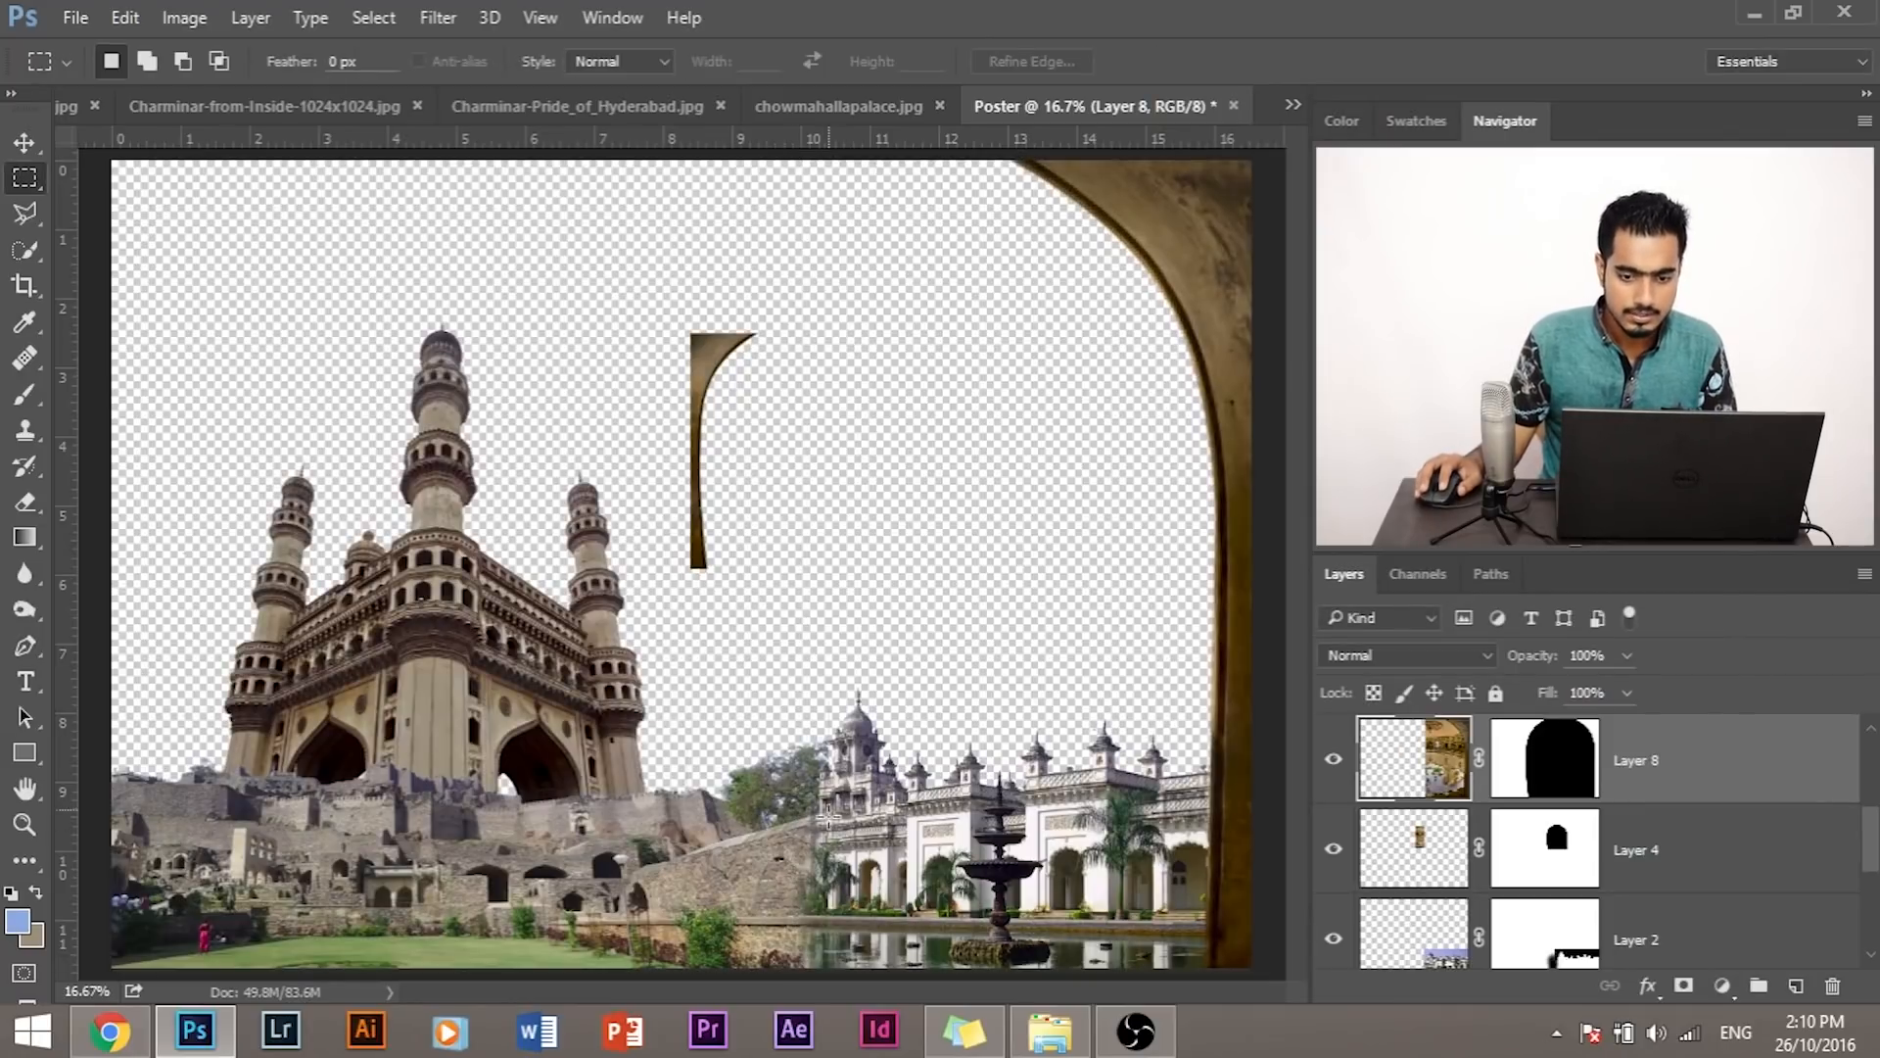
Step: Move Layer 4's left arch half to the canvas's upper-left corner and enlarge it to frame the full left side
left_click(1581, 867)
key("ctrl+t")
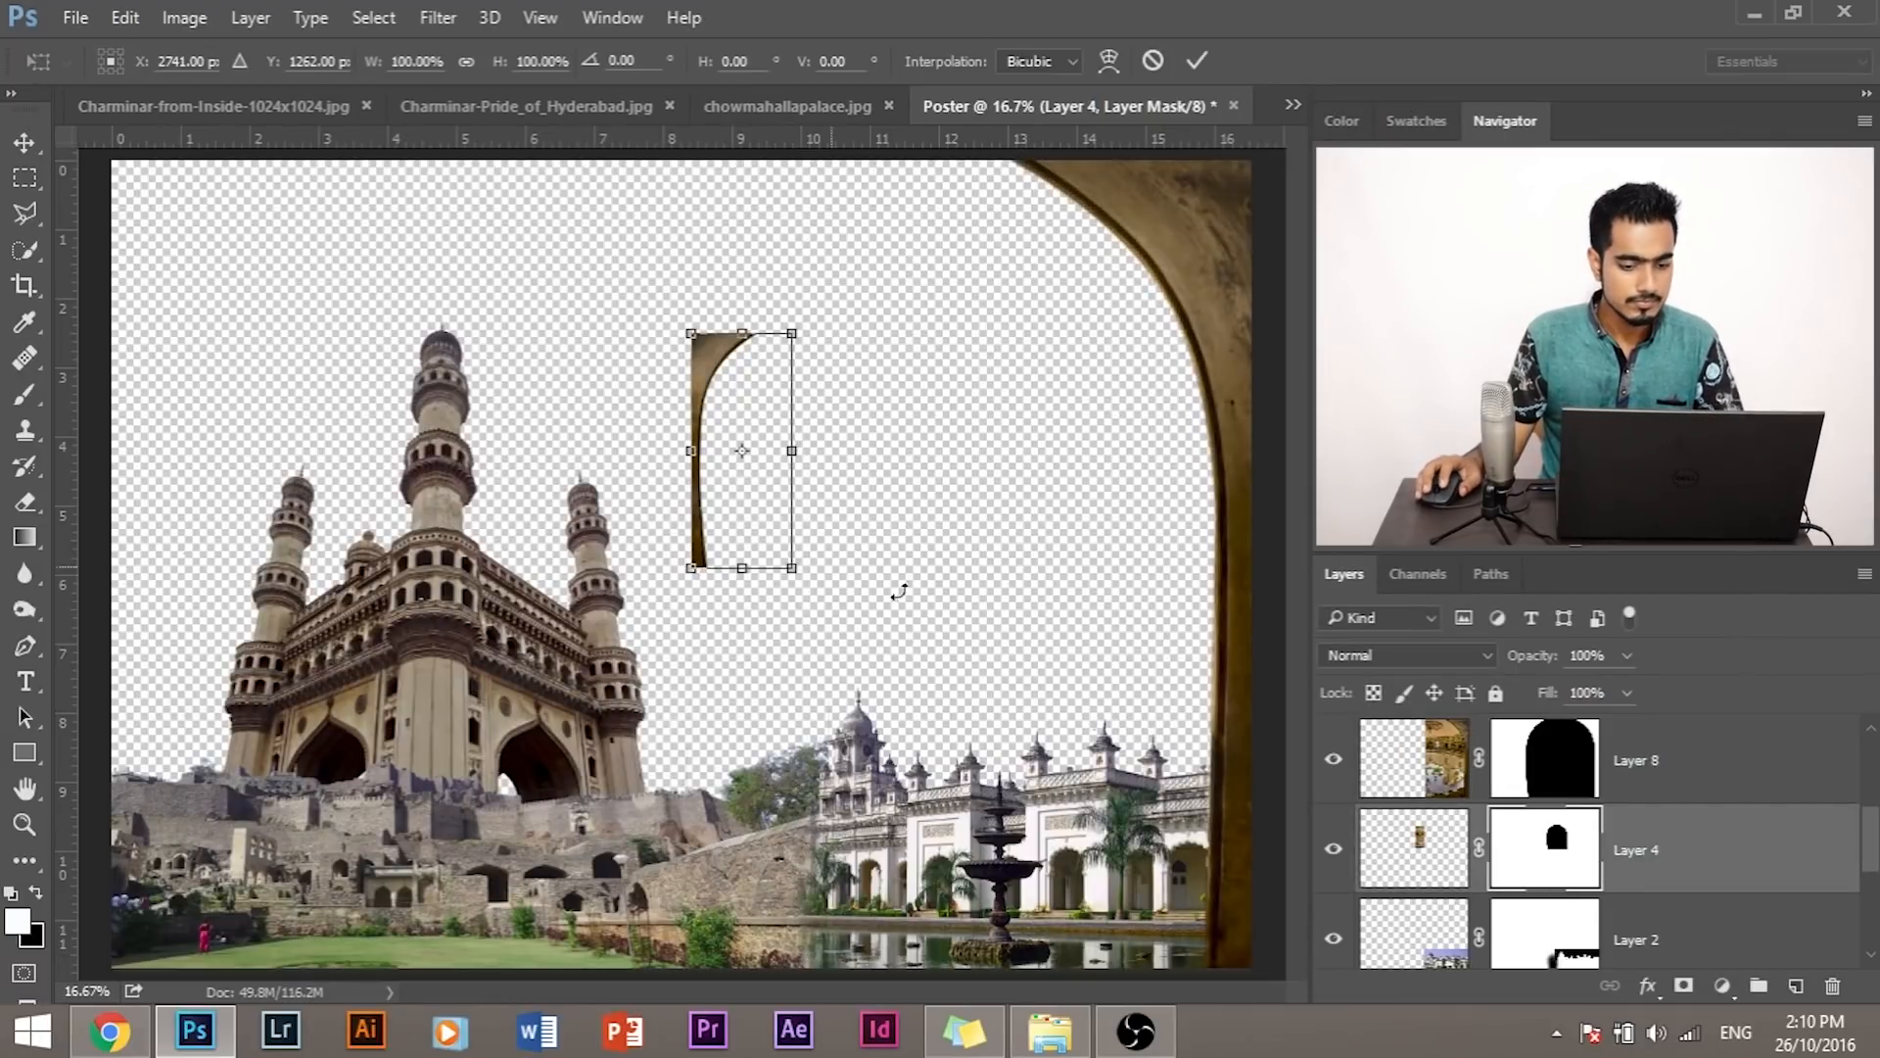
left_click_drag(686, 357, 106, 178)
left_click_drag(214, 394, 398, 989)
key("Return")
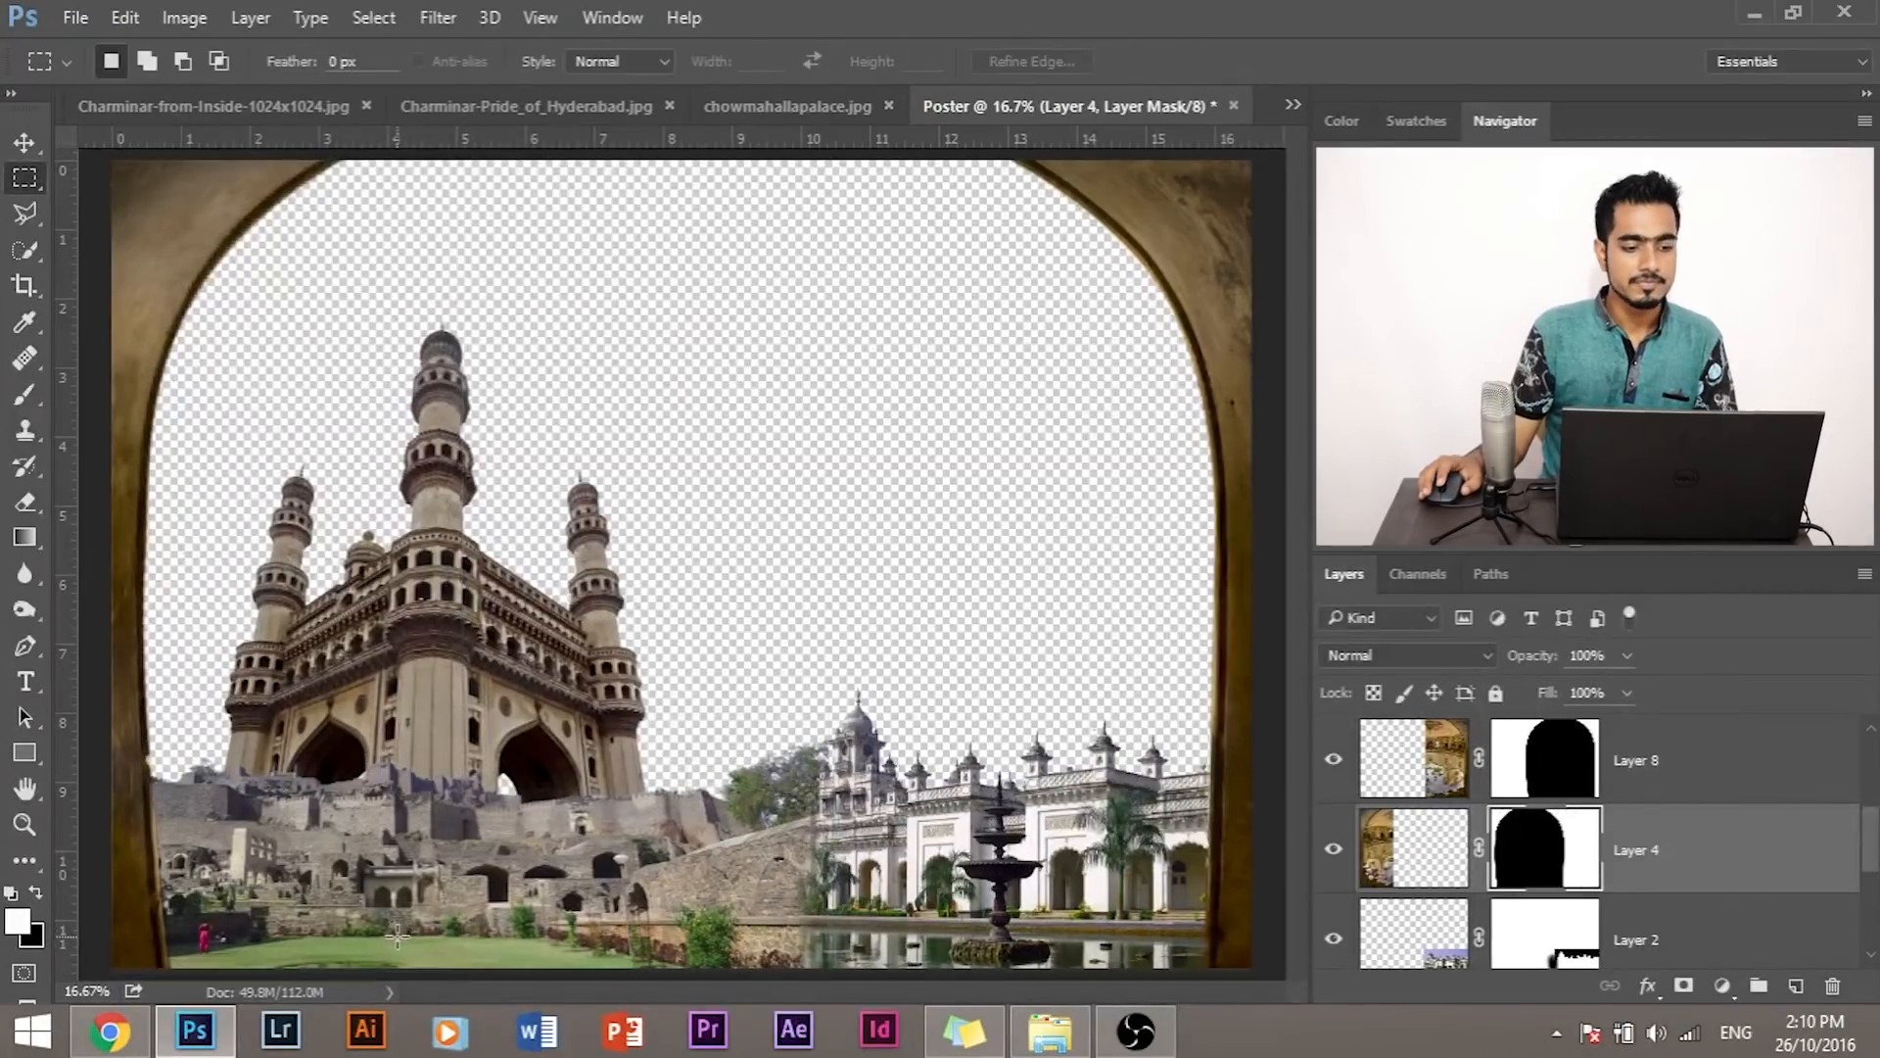
scroll(1695, 894, "down", 2)
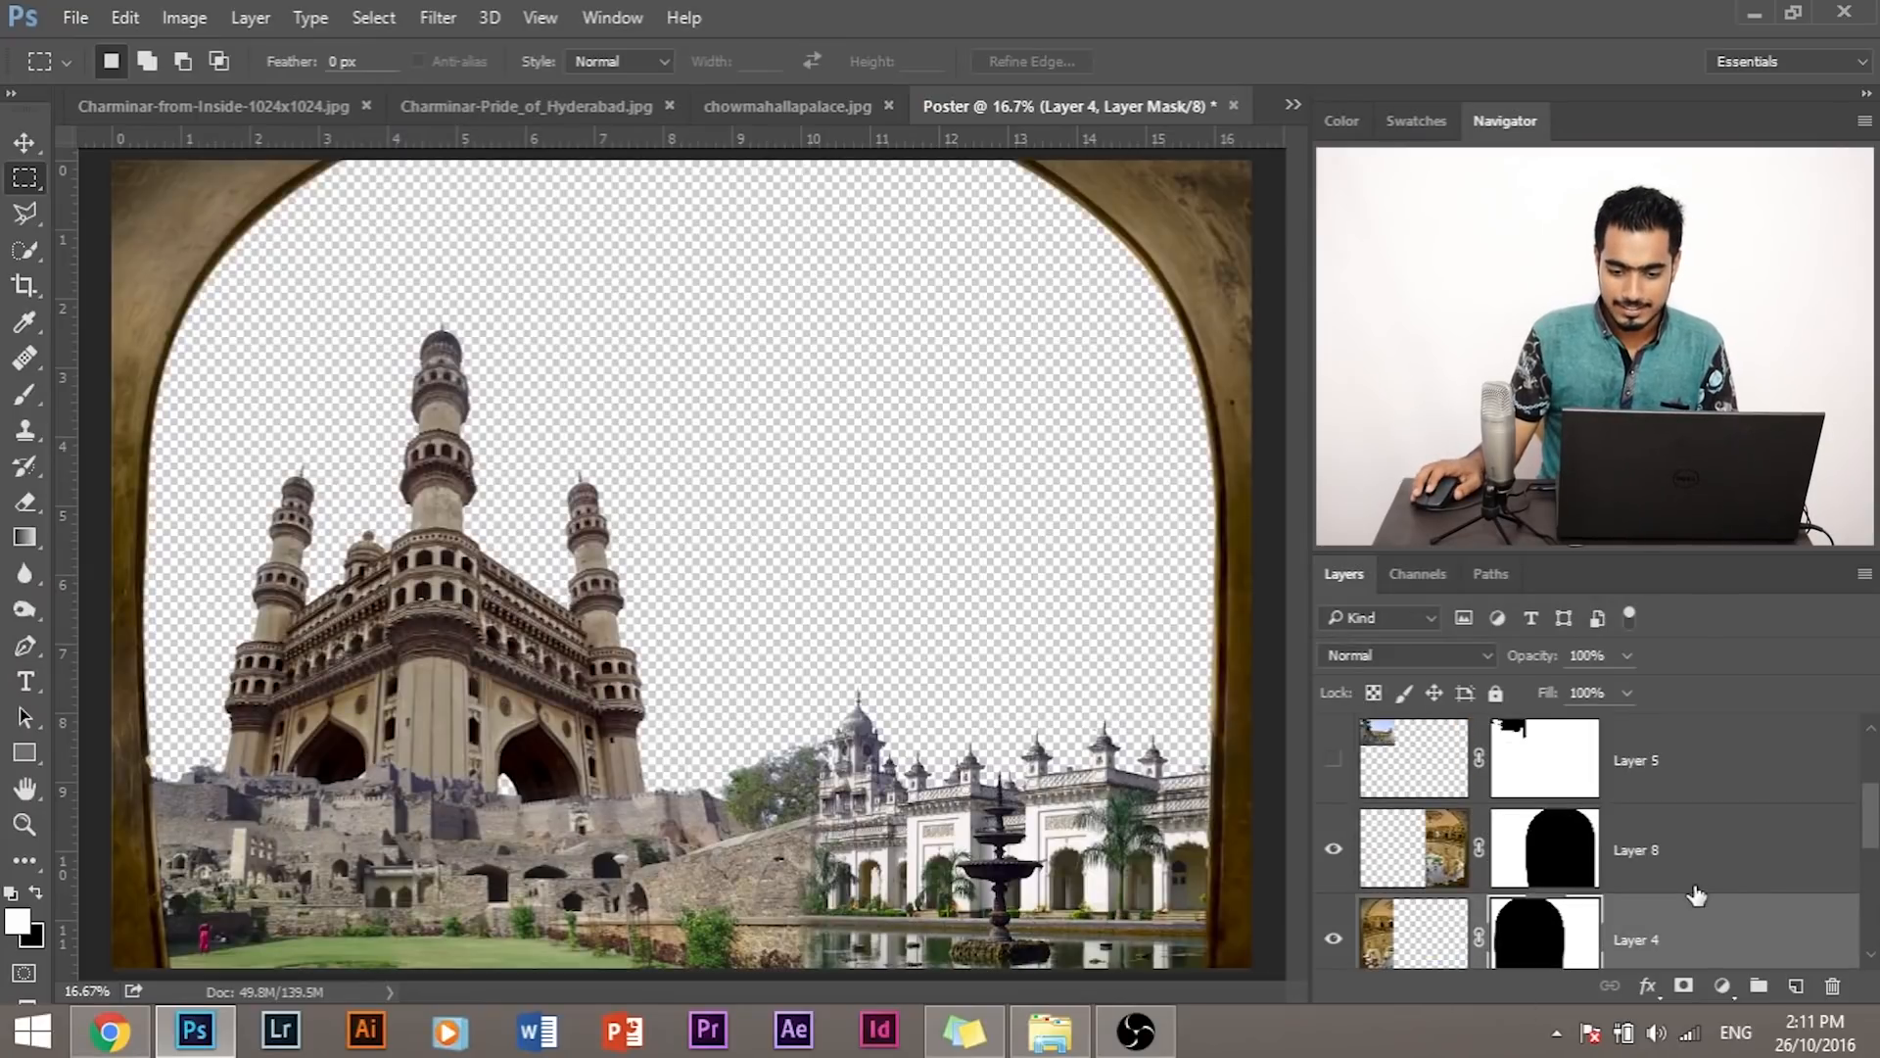
Step: Select Layer 8 and Layer 4 together and move both arch halves to the top of the layer stack
scroll(1697, 894, "up", 3)
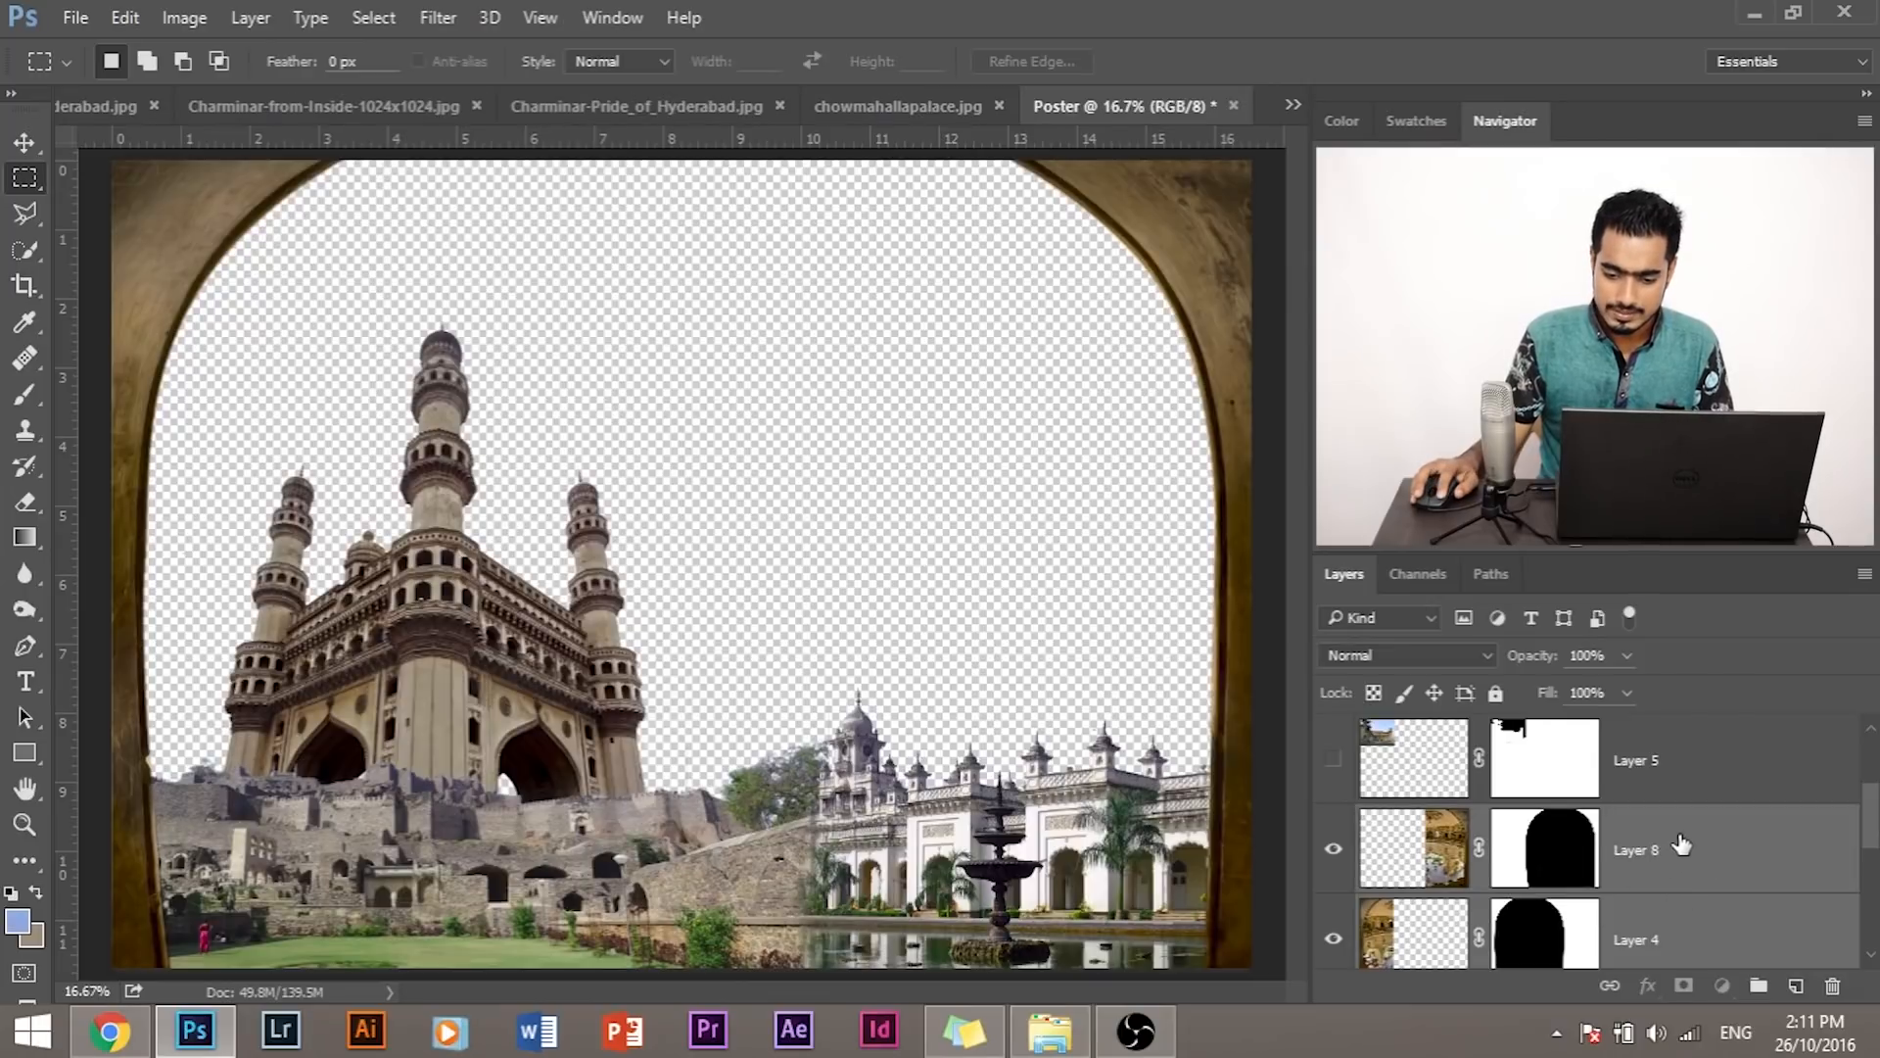
left_click_drag(1682, 844, 1648, 726)
scroll(1624, 856, "down", 5)
scroll(1622, 856, "up", 2)
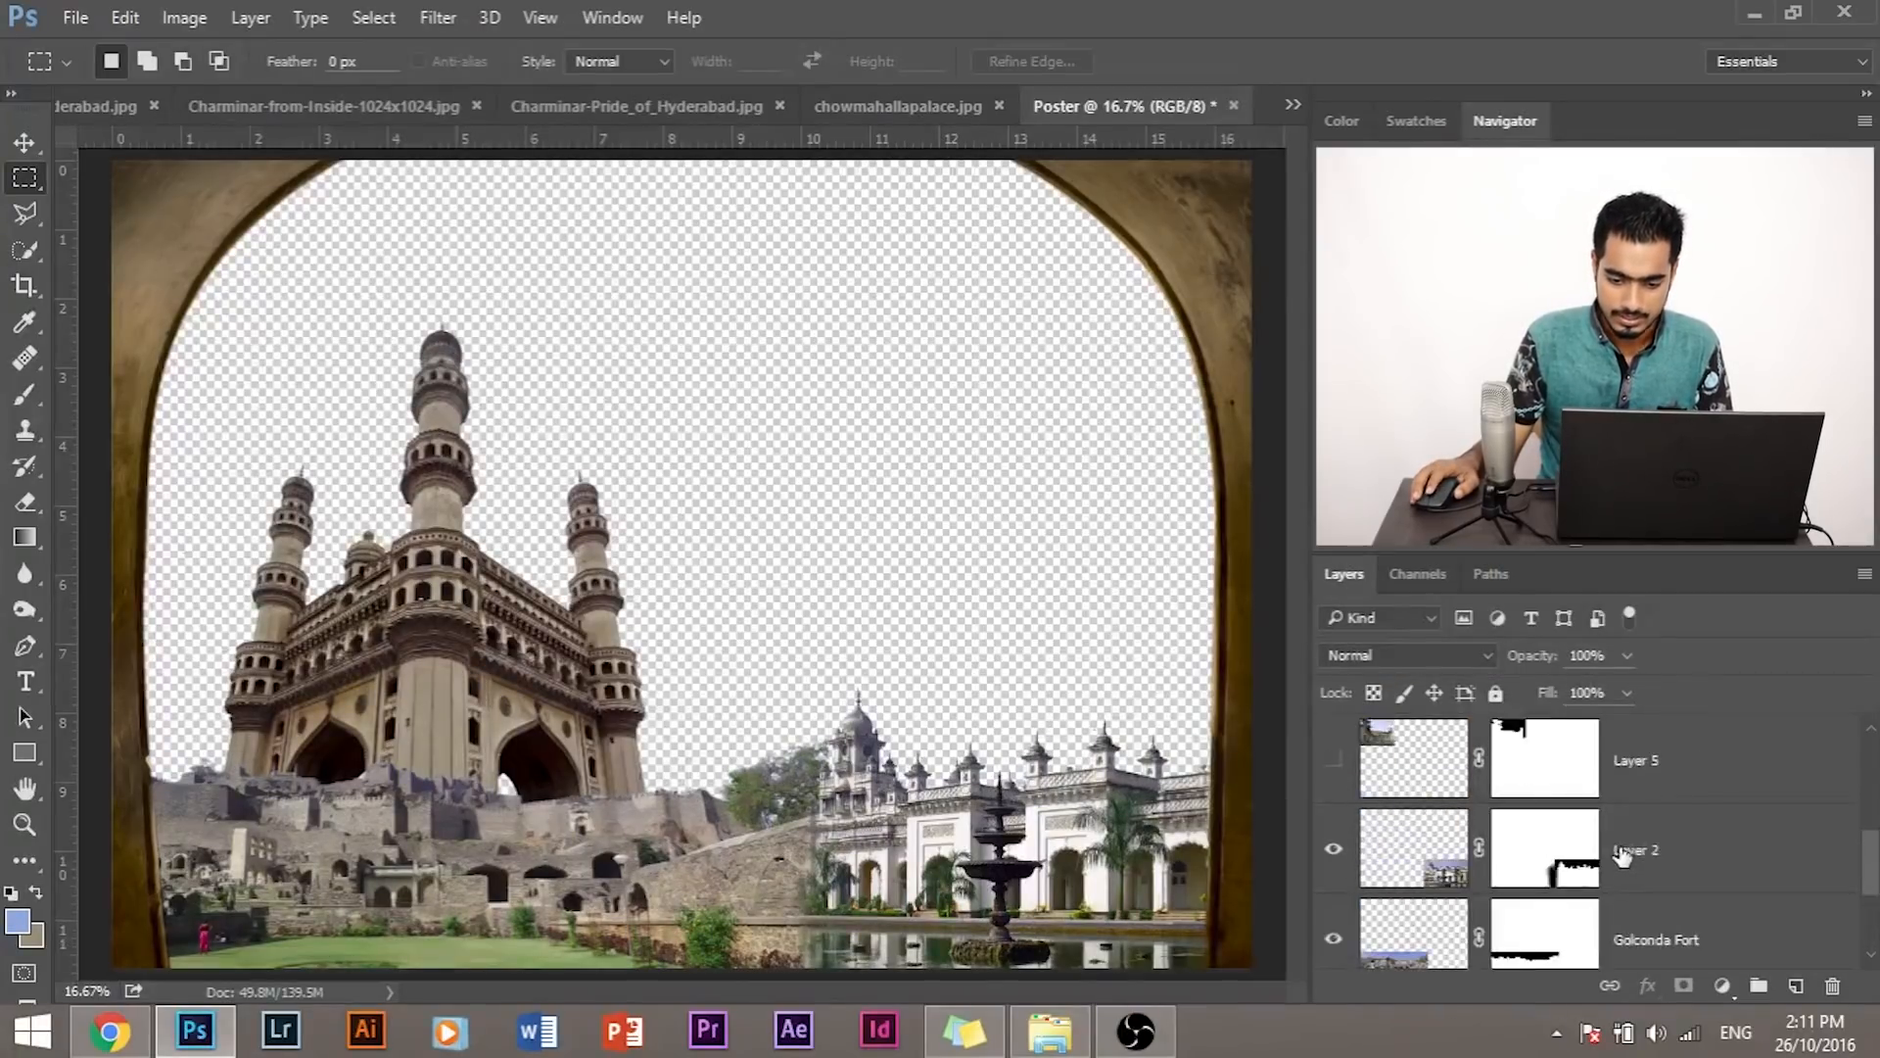
Step: Show Layer 5 and move its mosque photo from the canvas's upper-left area to the open space right of Charminar
left_click(1332, 761)
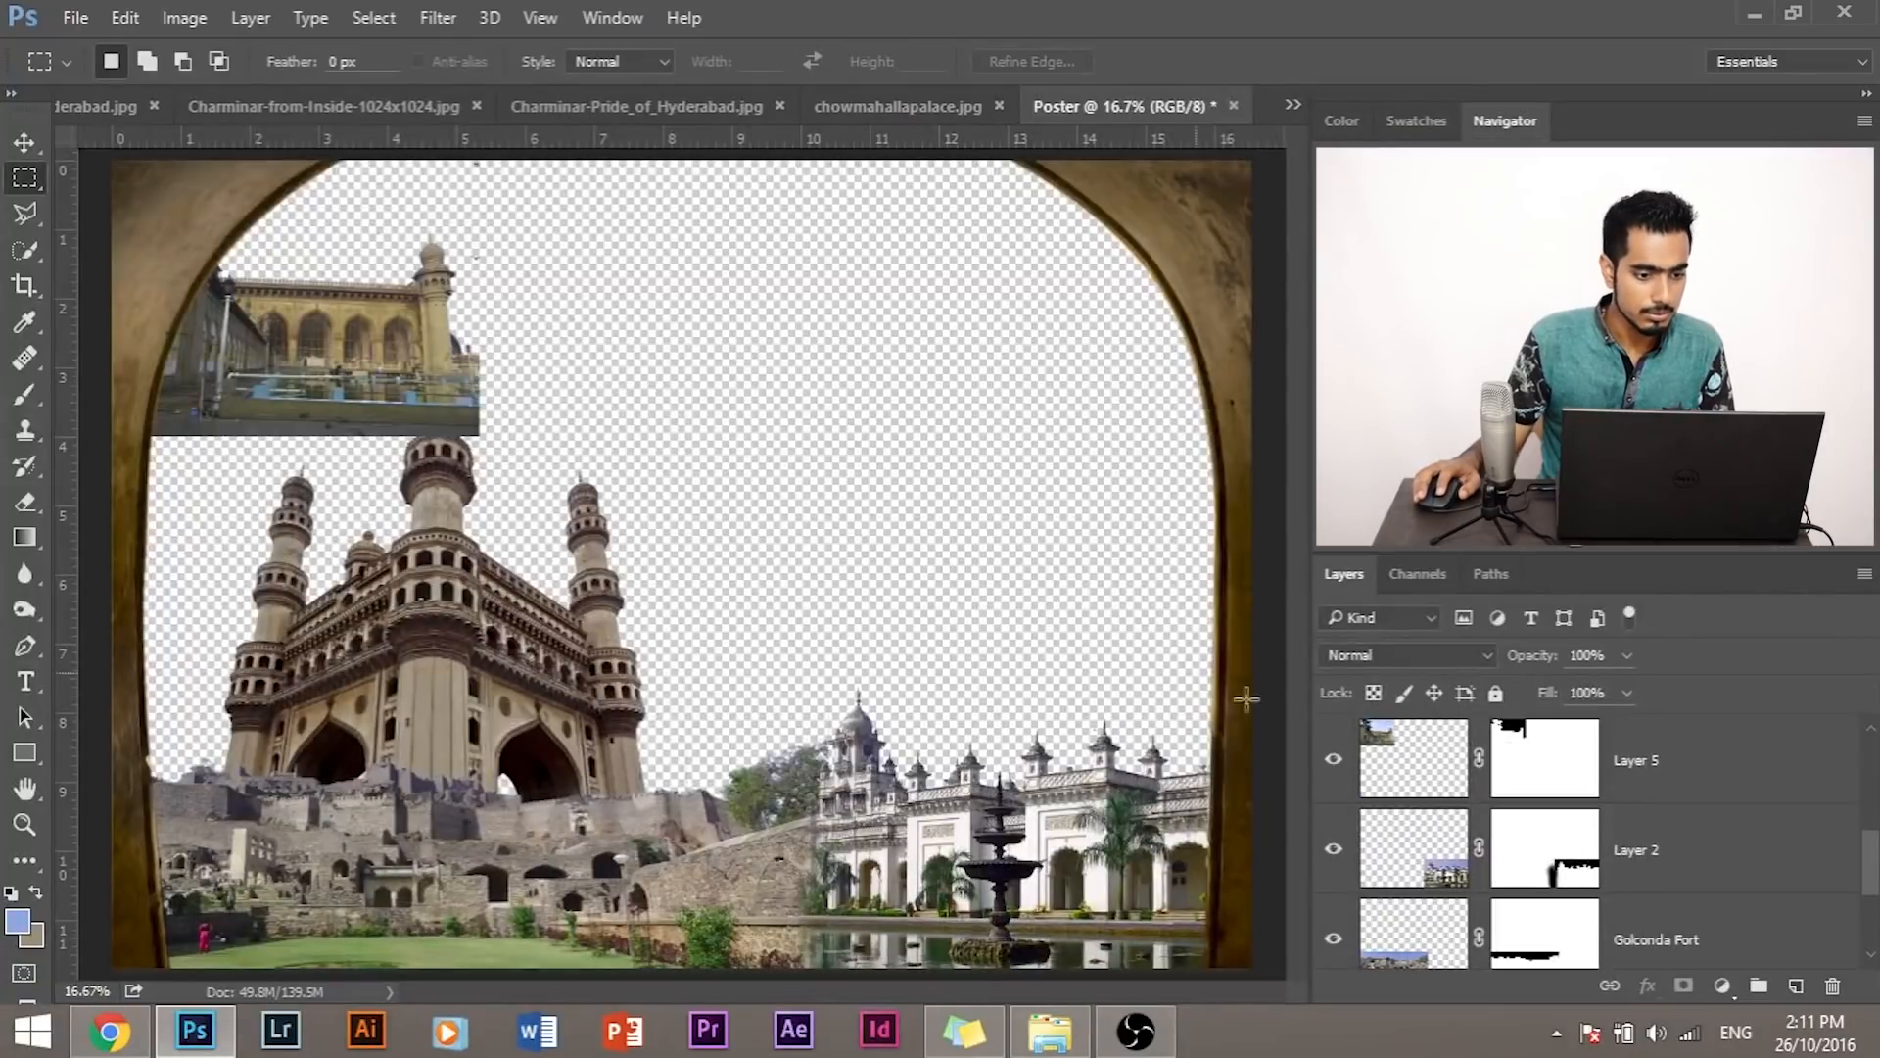
left_click(17, 142)
left_click_drag(442, 349, 554, 380)
key("ctrl+z")
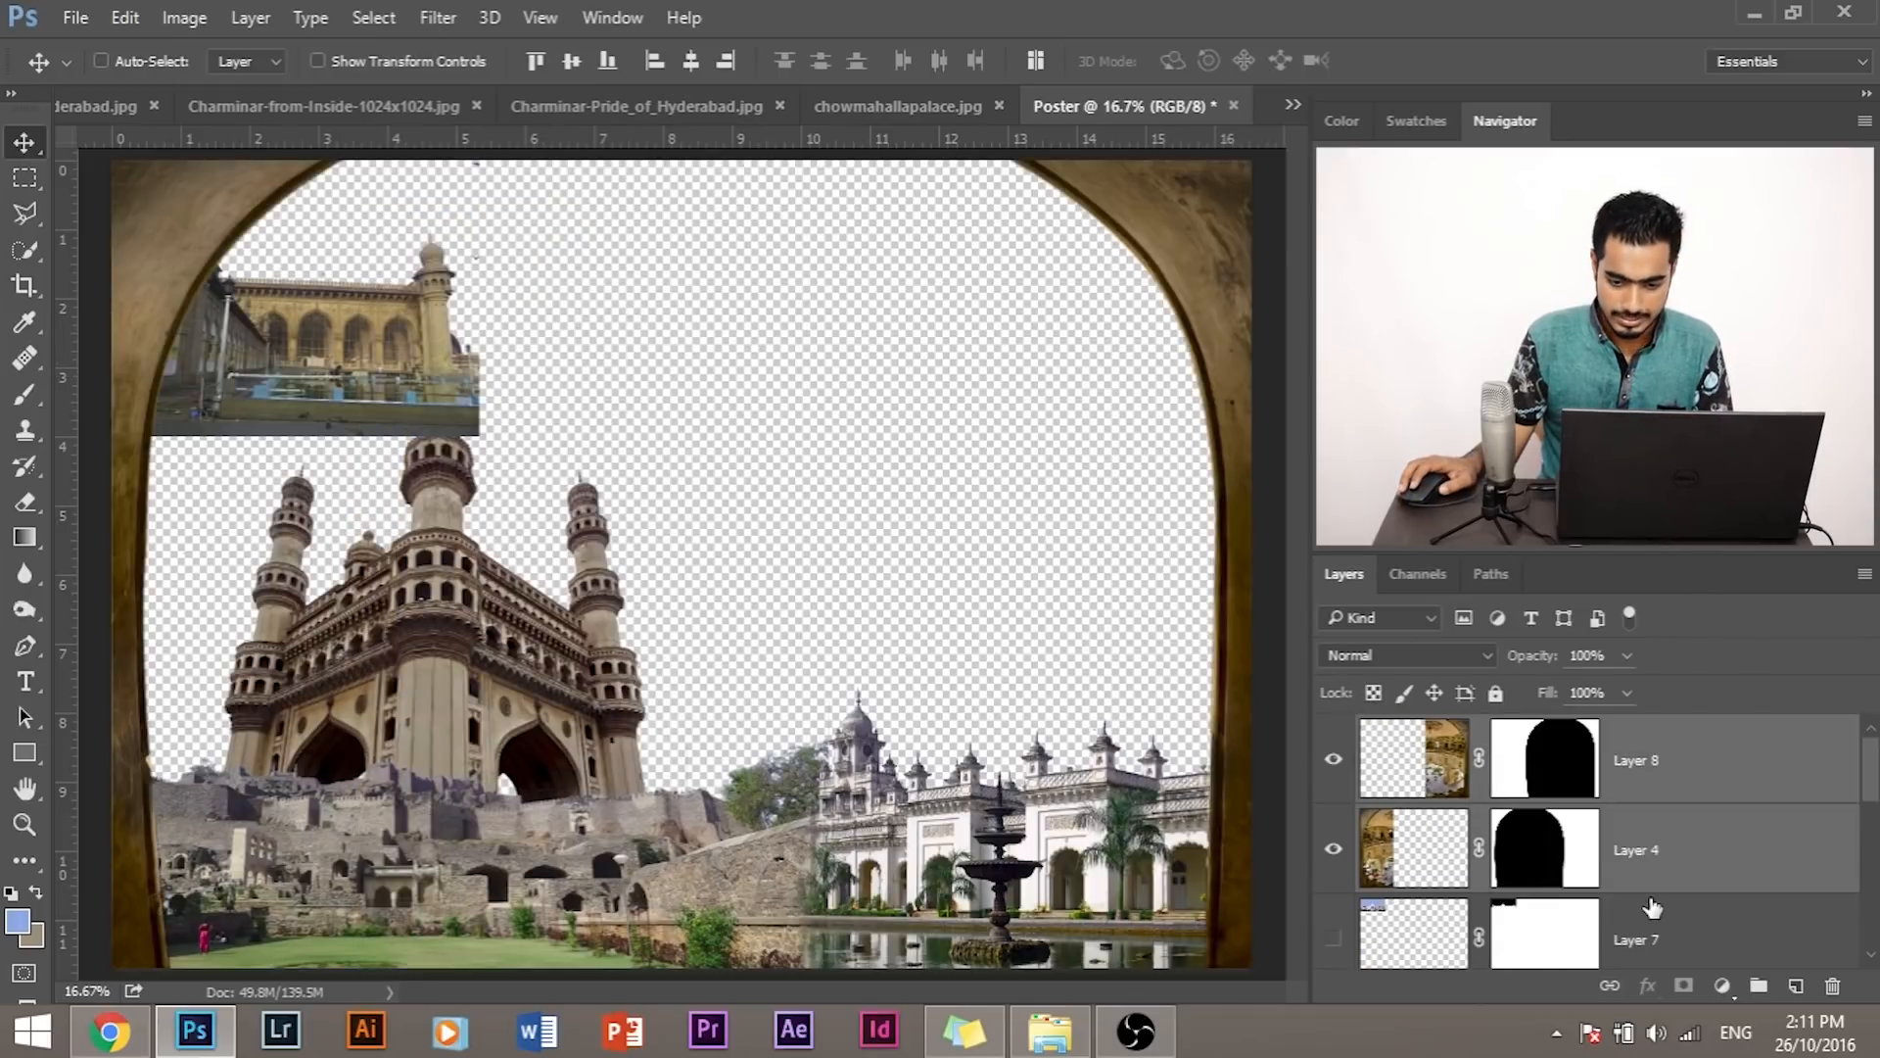
scroll(1653, 907, "down", 3)
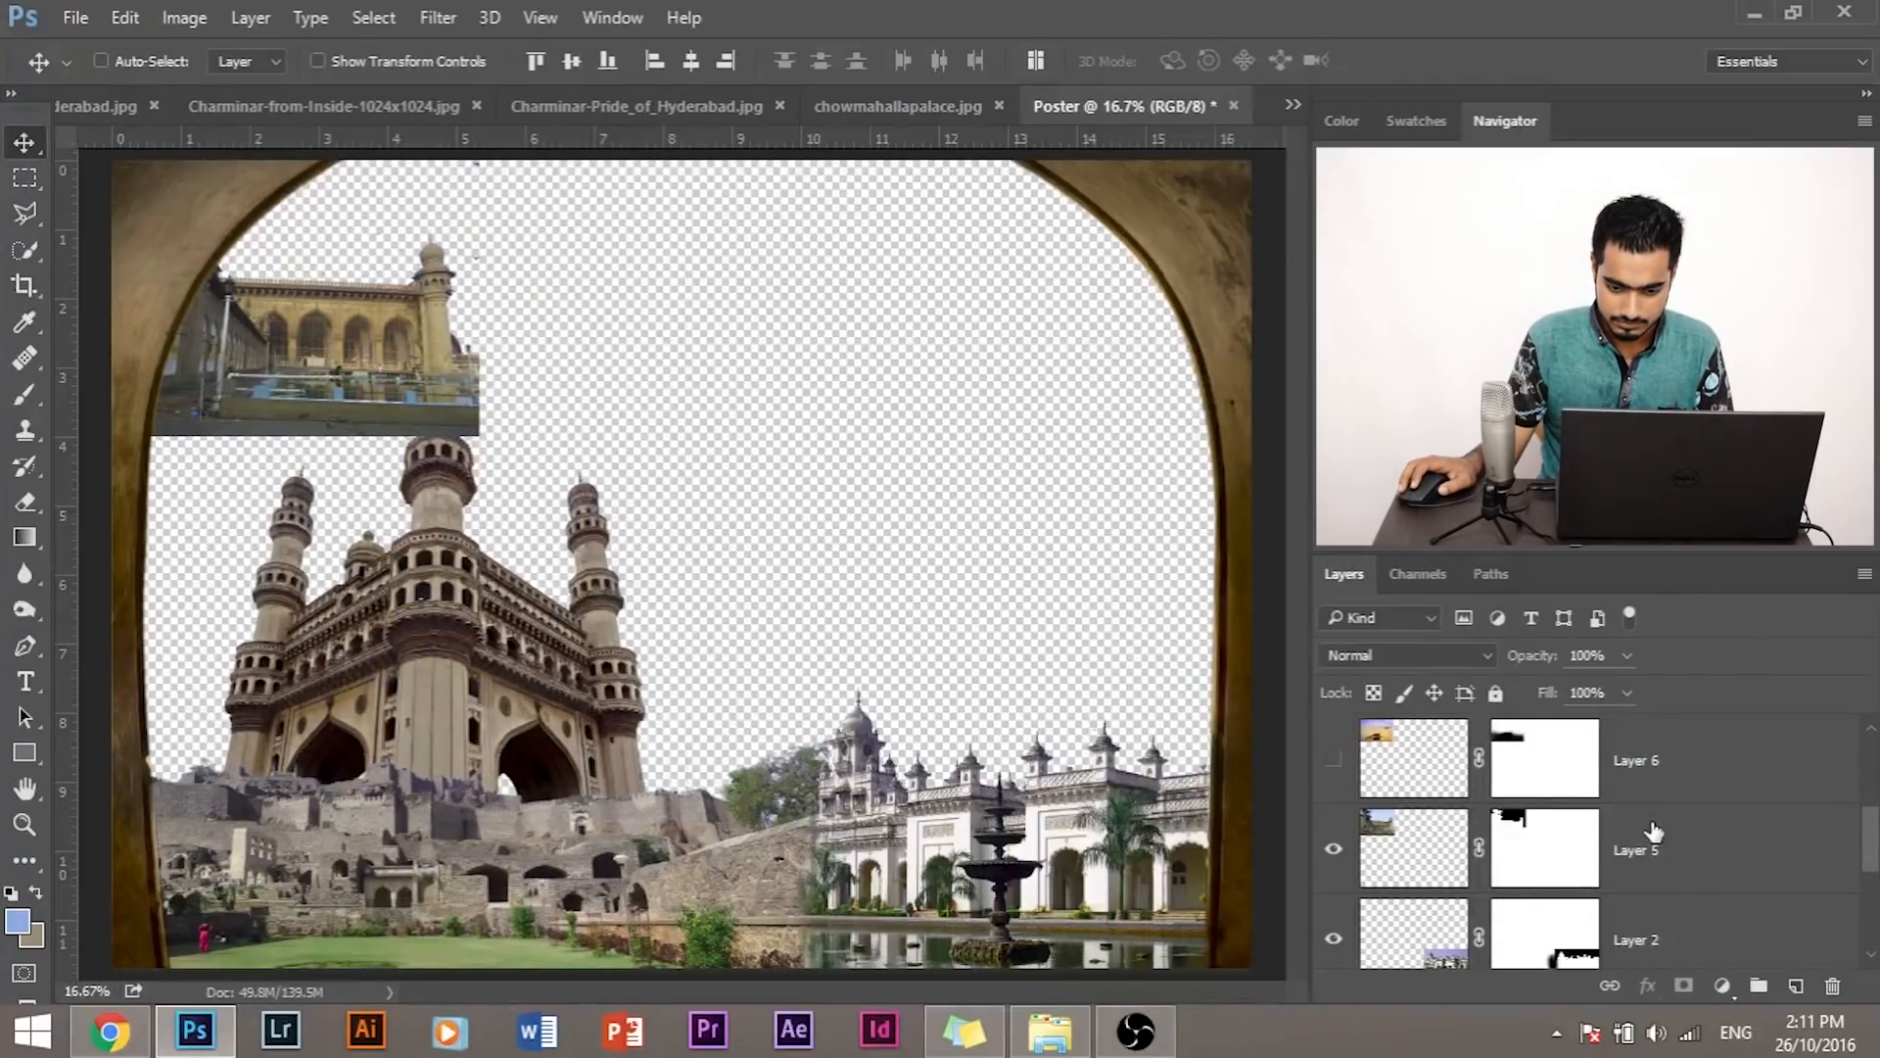
left_click(1655, 843)
left_click_drag(364, 370, 905, 489)
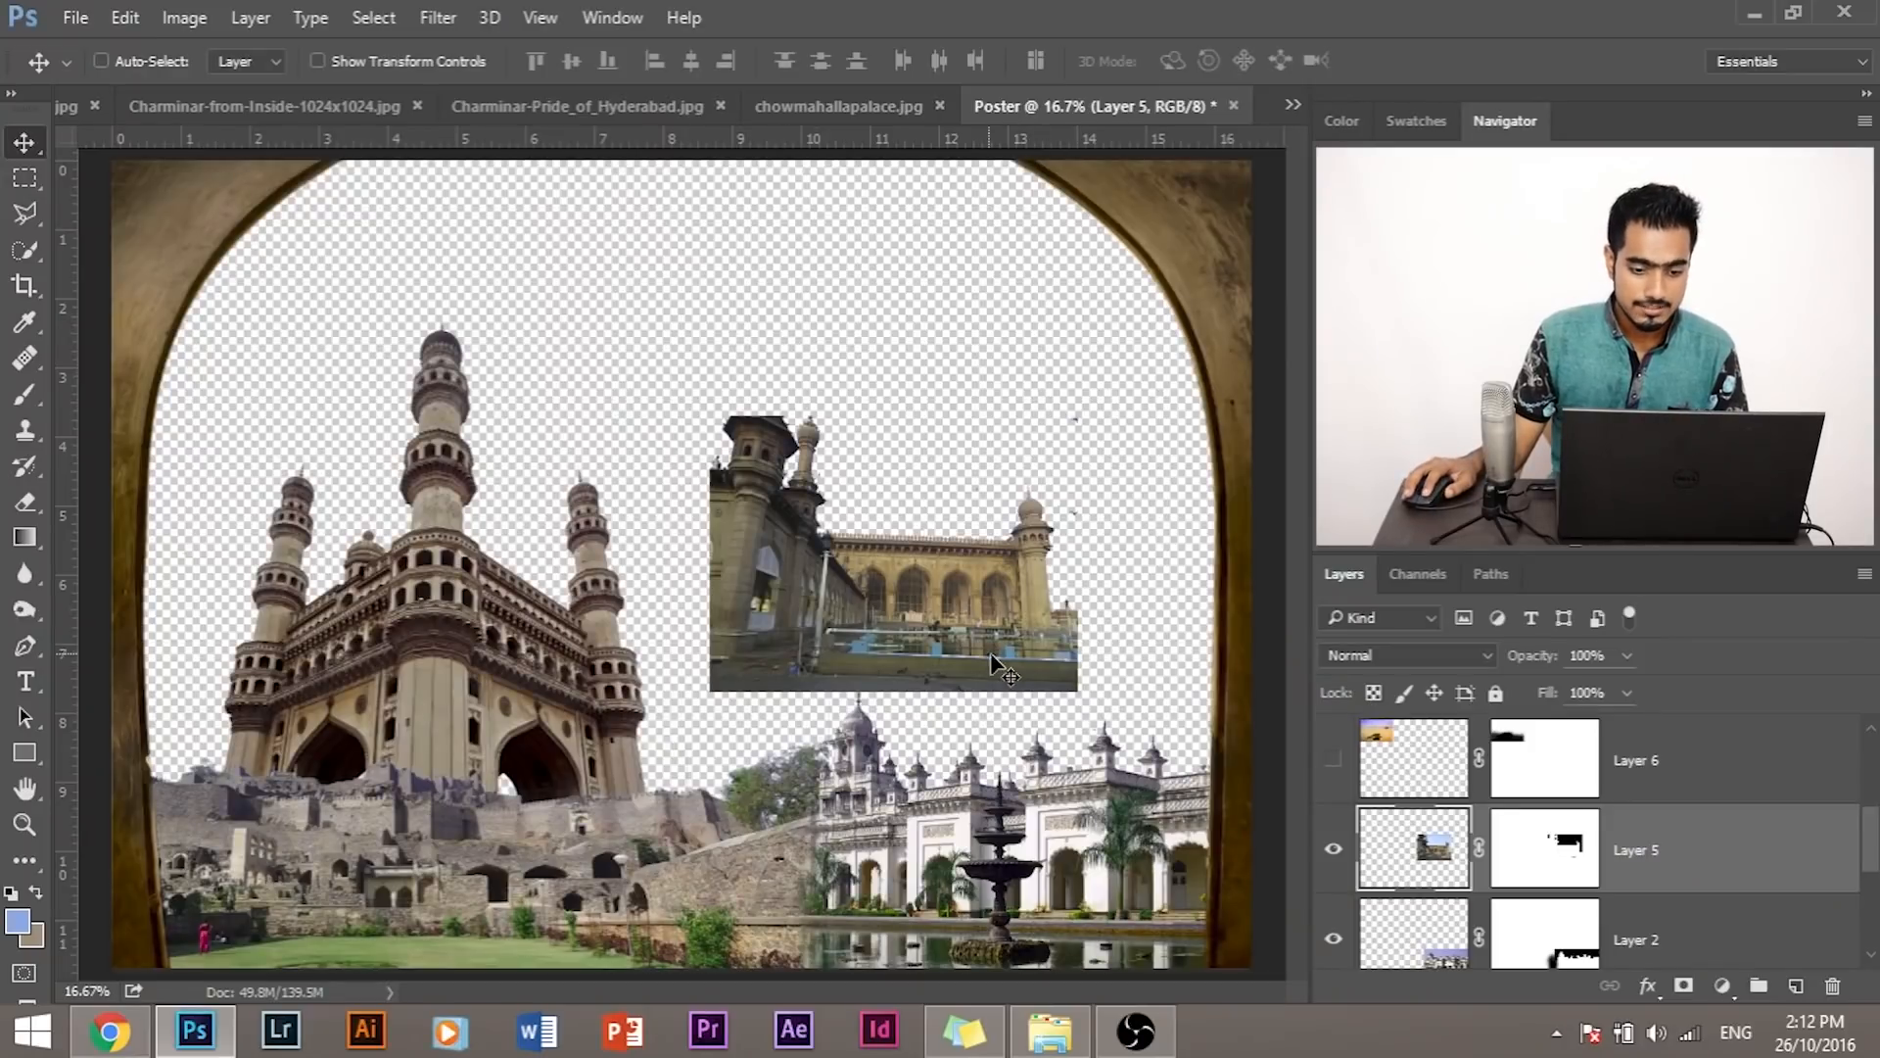
left_click_drag(1003, 647, 968, 623)
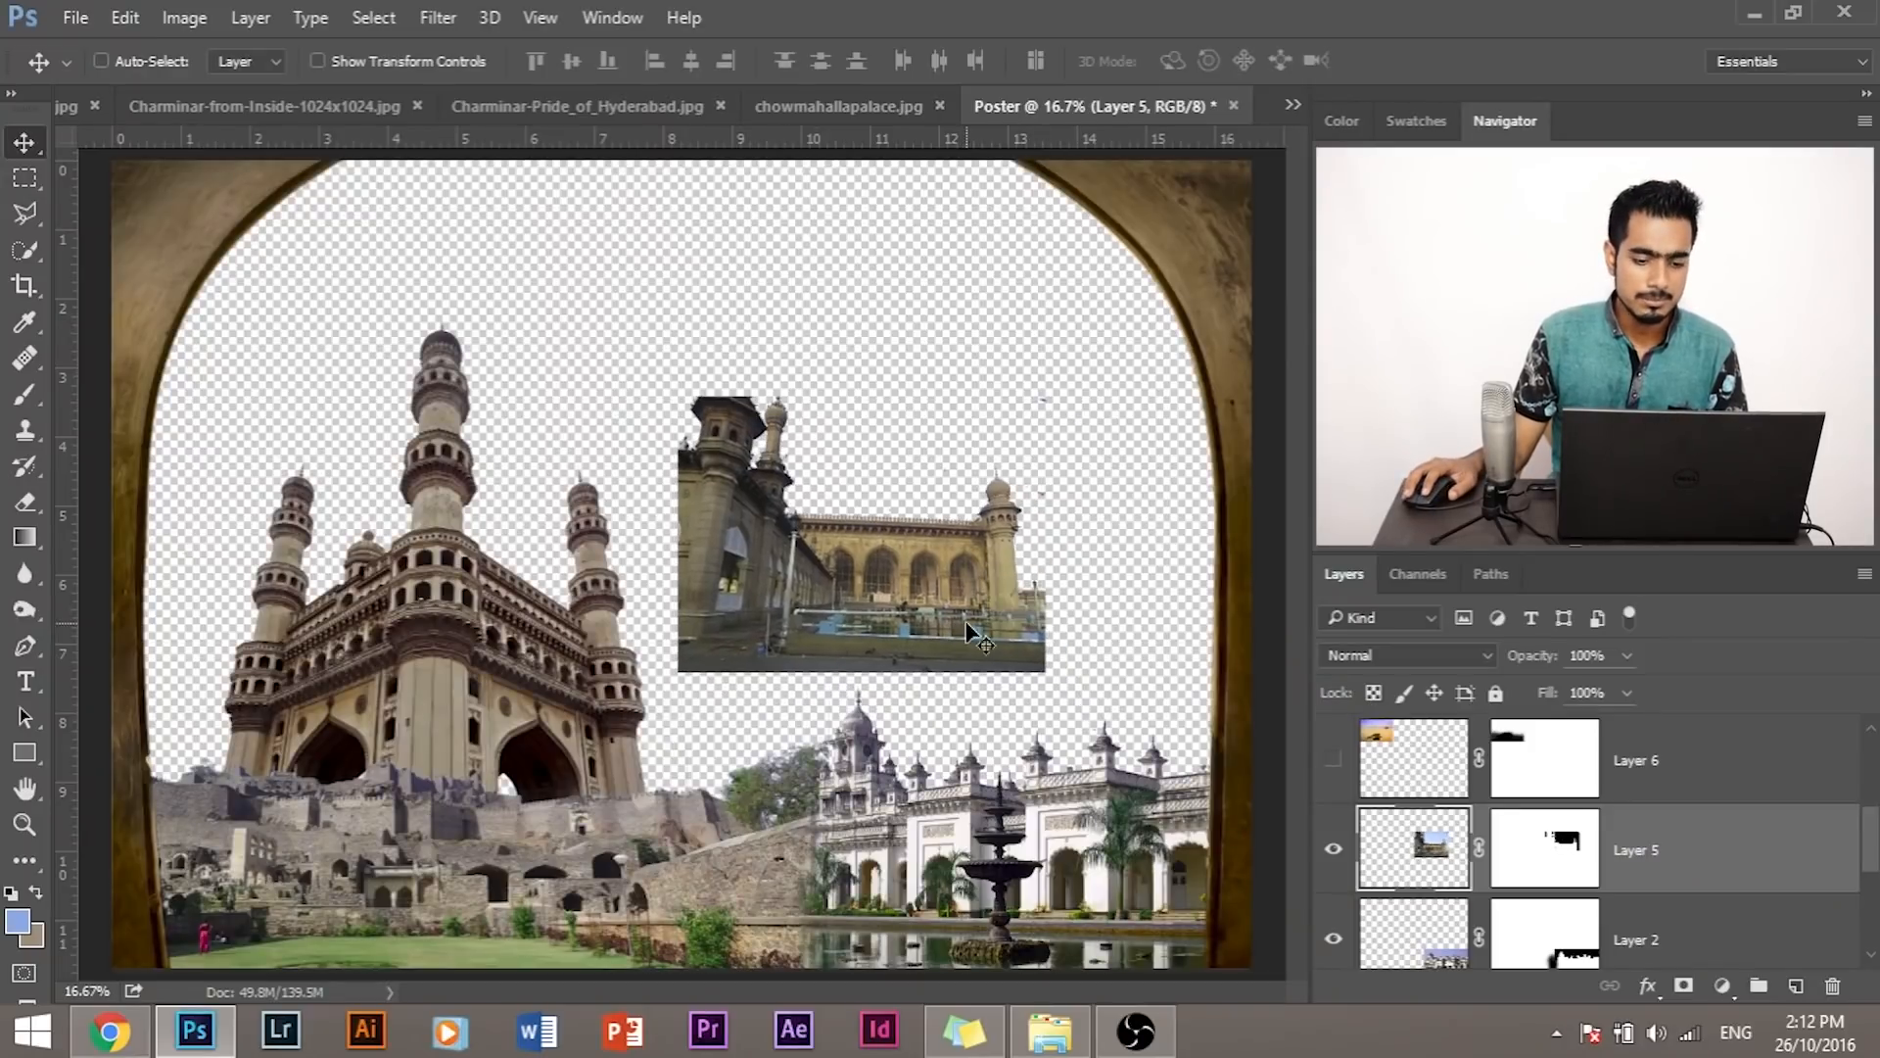
Step: Flip Layer 5's mosque photo horizontally and place it against the arch's right side
key("ctrl")
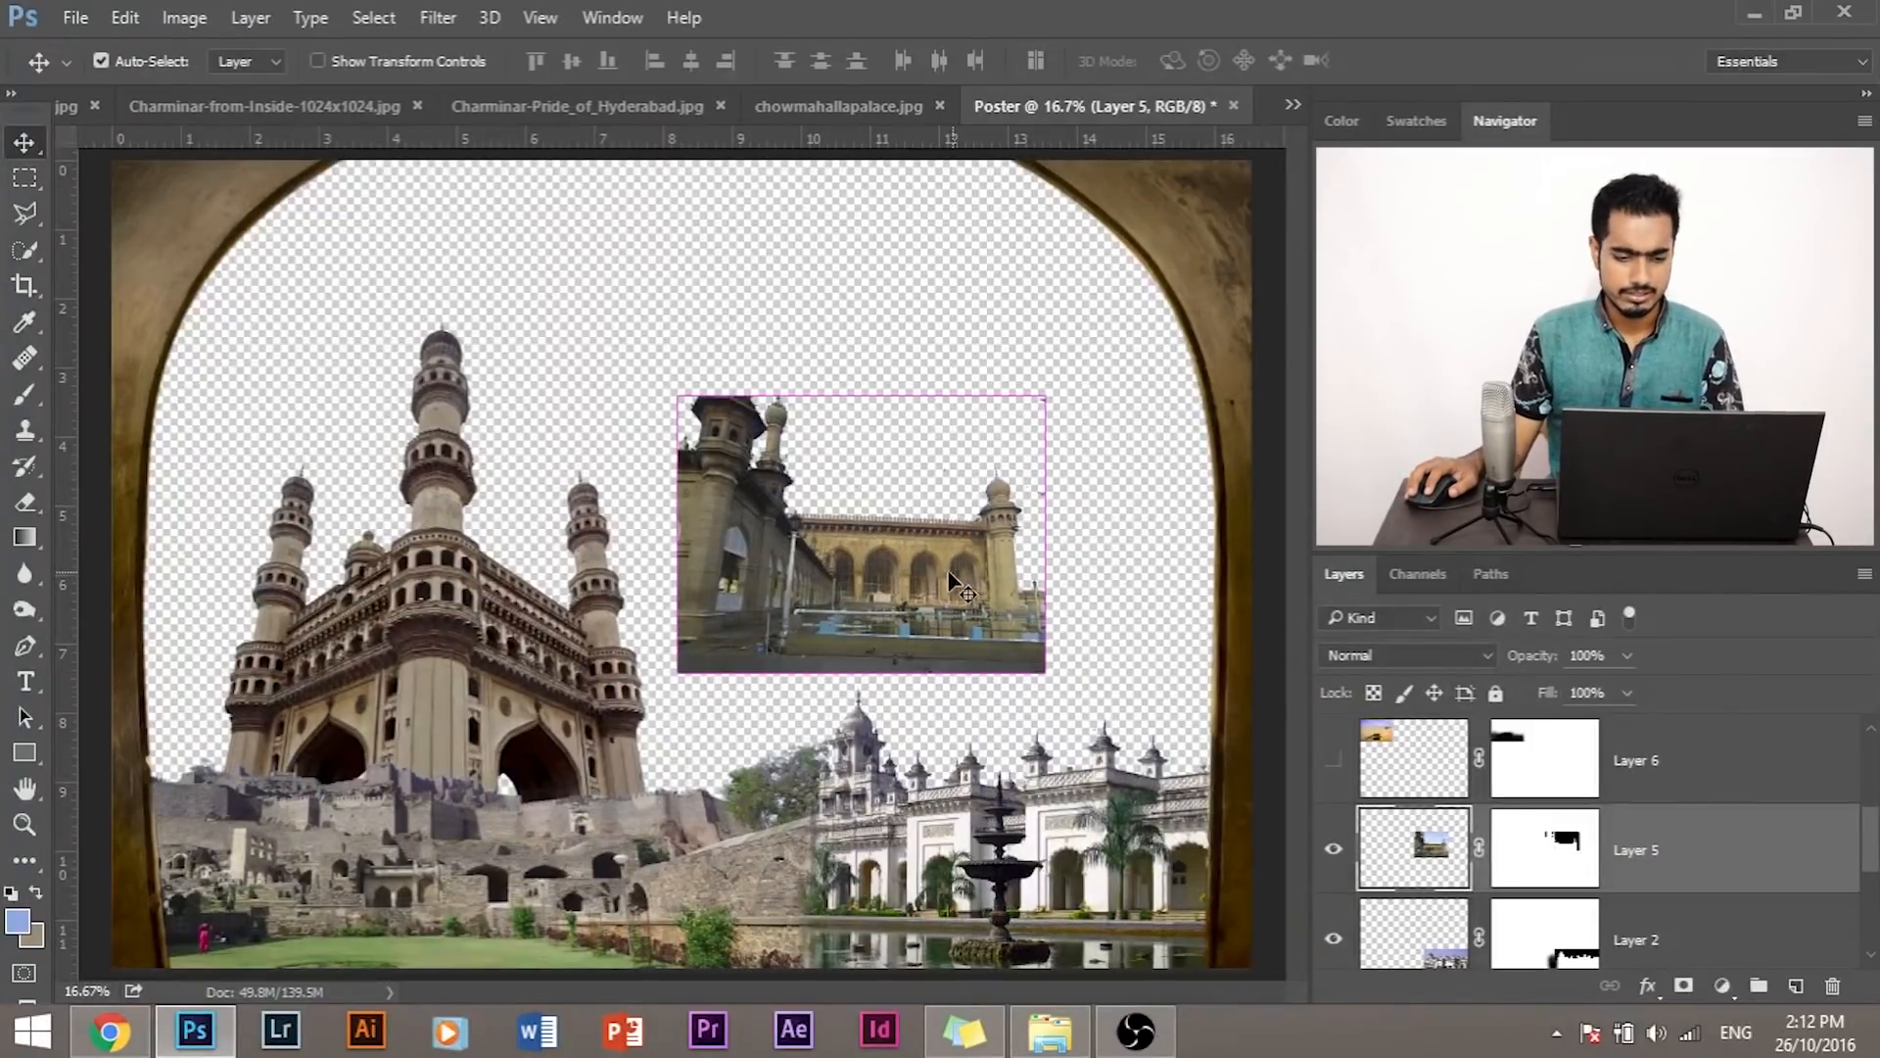
key("ctrl+t")
right_click(897, 437)
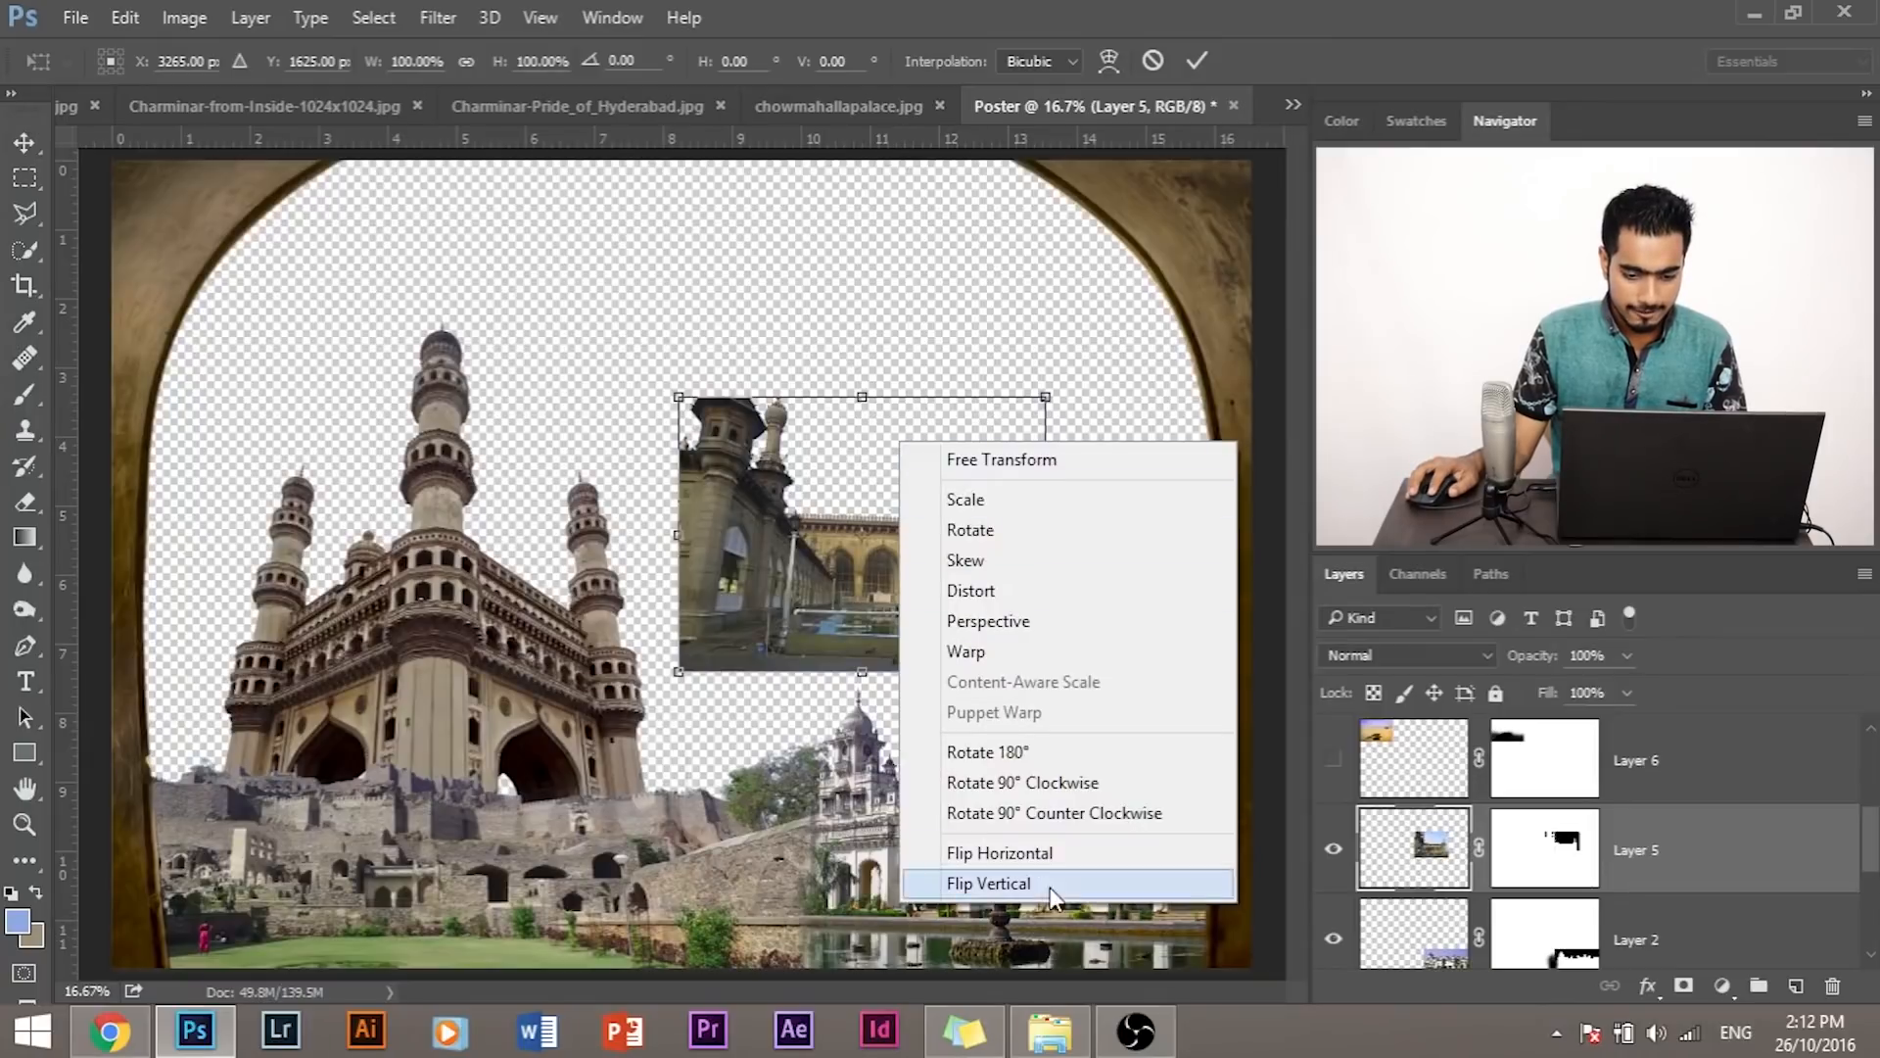
left_click(1030, 853)
left_click_drag(903, 568, 1134, 609)
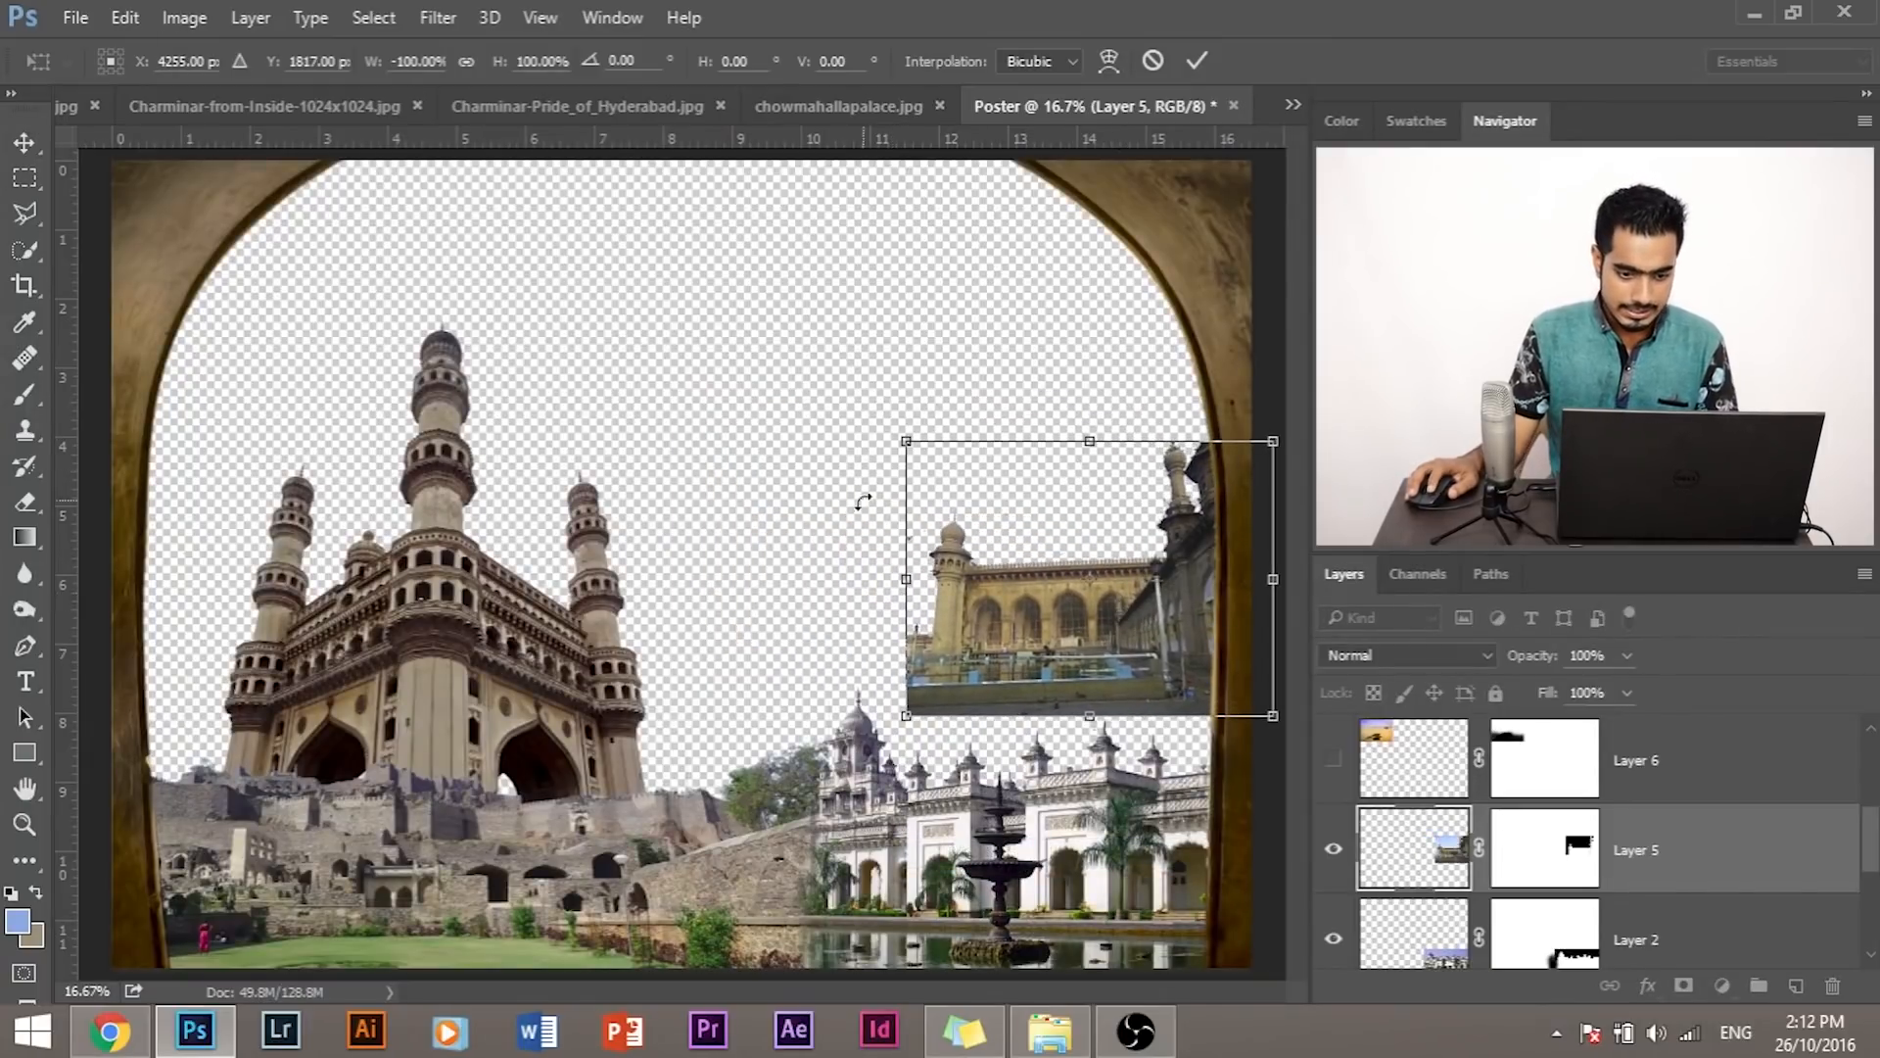
Step: Enlarge Layer 5's mosque to fill the space between Charminar and the arch's right side, and place it below the Charminar layer
left_click_drag(897, 445, 750, 331)
left_click_drag(1067, 566, 1084, 636)
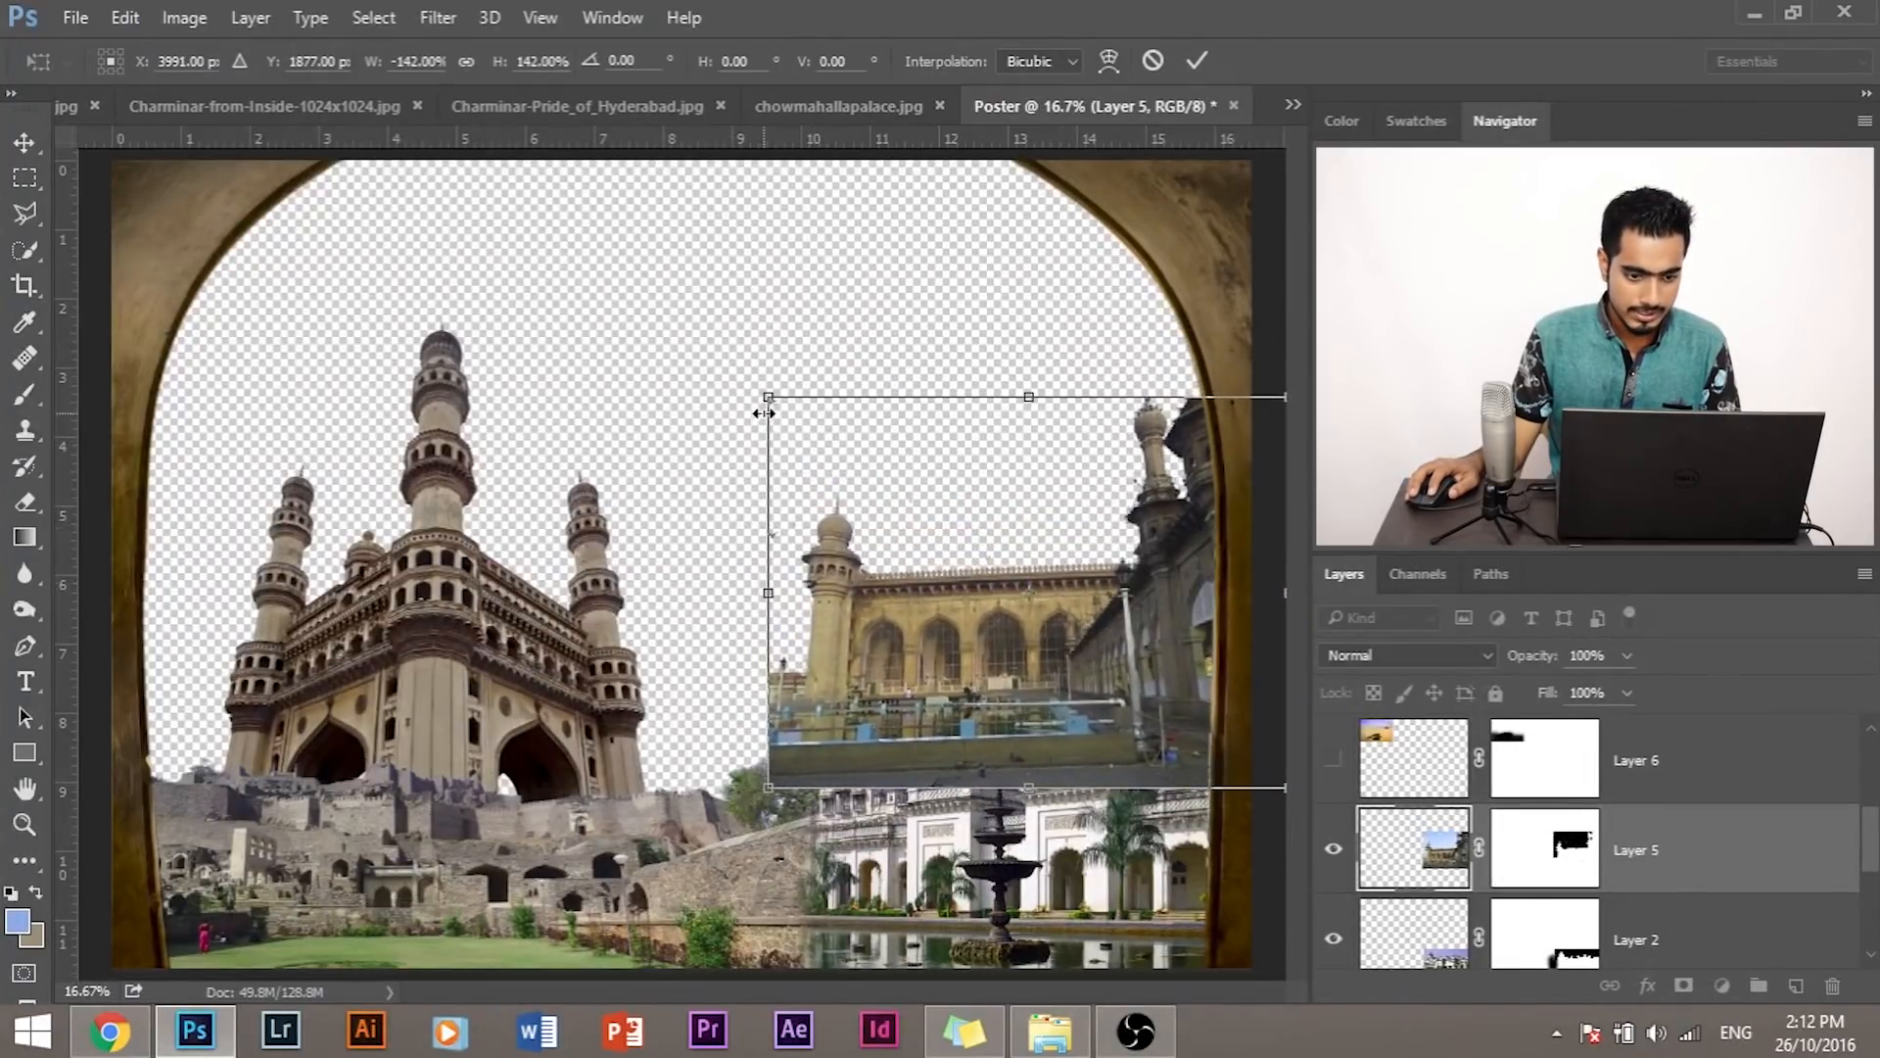
left_click_drag(724, 378, 670, 319)
left_click_drag(784, 551, 752, 636)
left_click_drag(1247, 372, 1328, 309)
left_click_drag(883, 602, 883, 621)
key("Return")
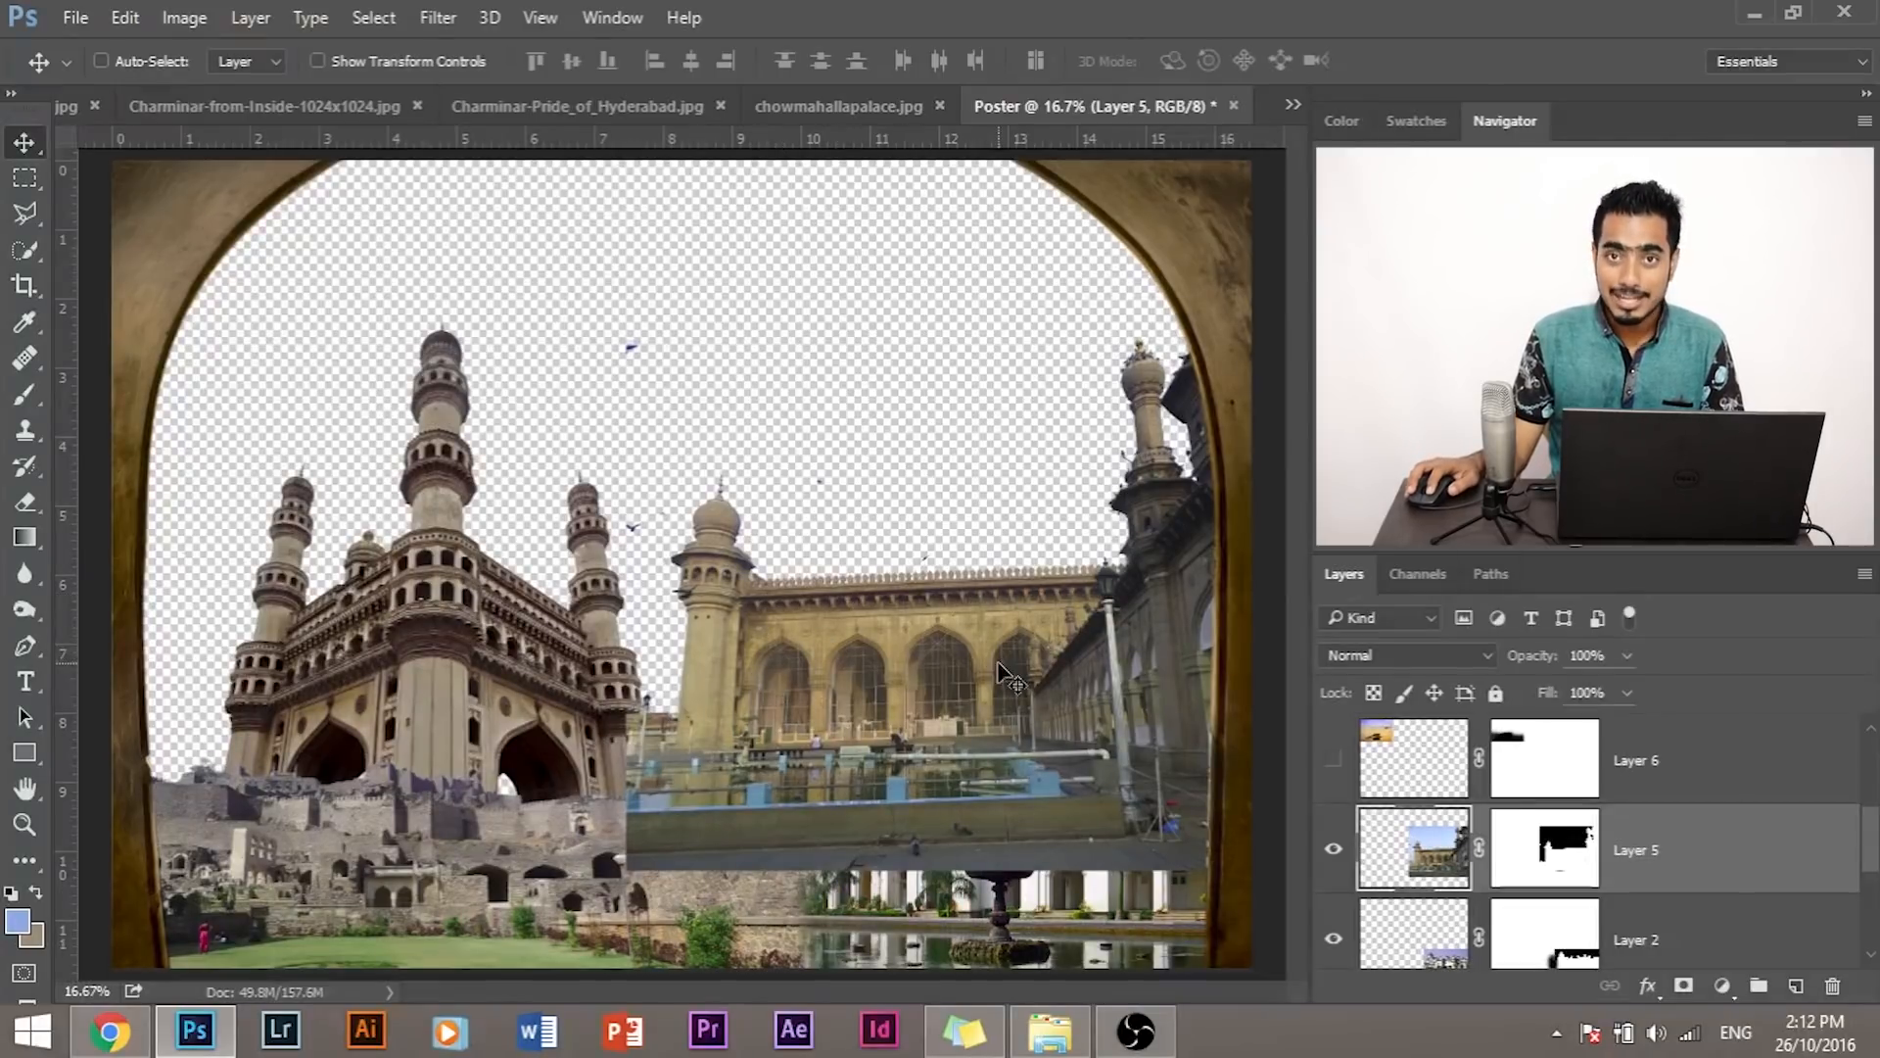
scroll(1694, 891, "down", 1)
left_click_drag(1685, 774, 1683, 874)
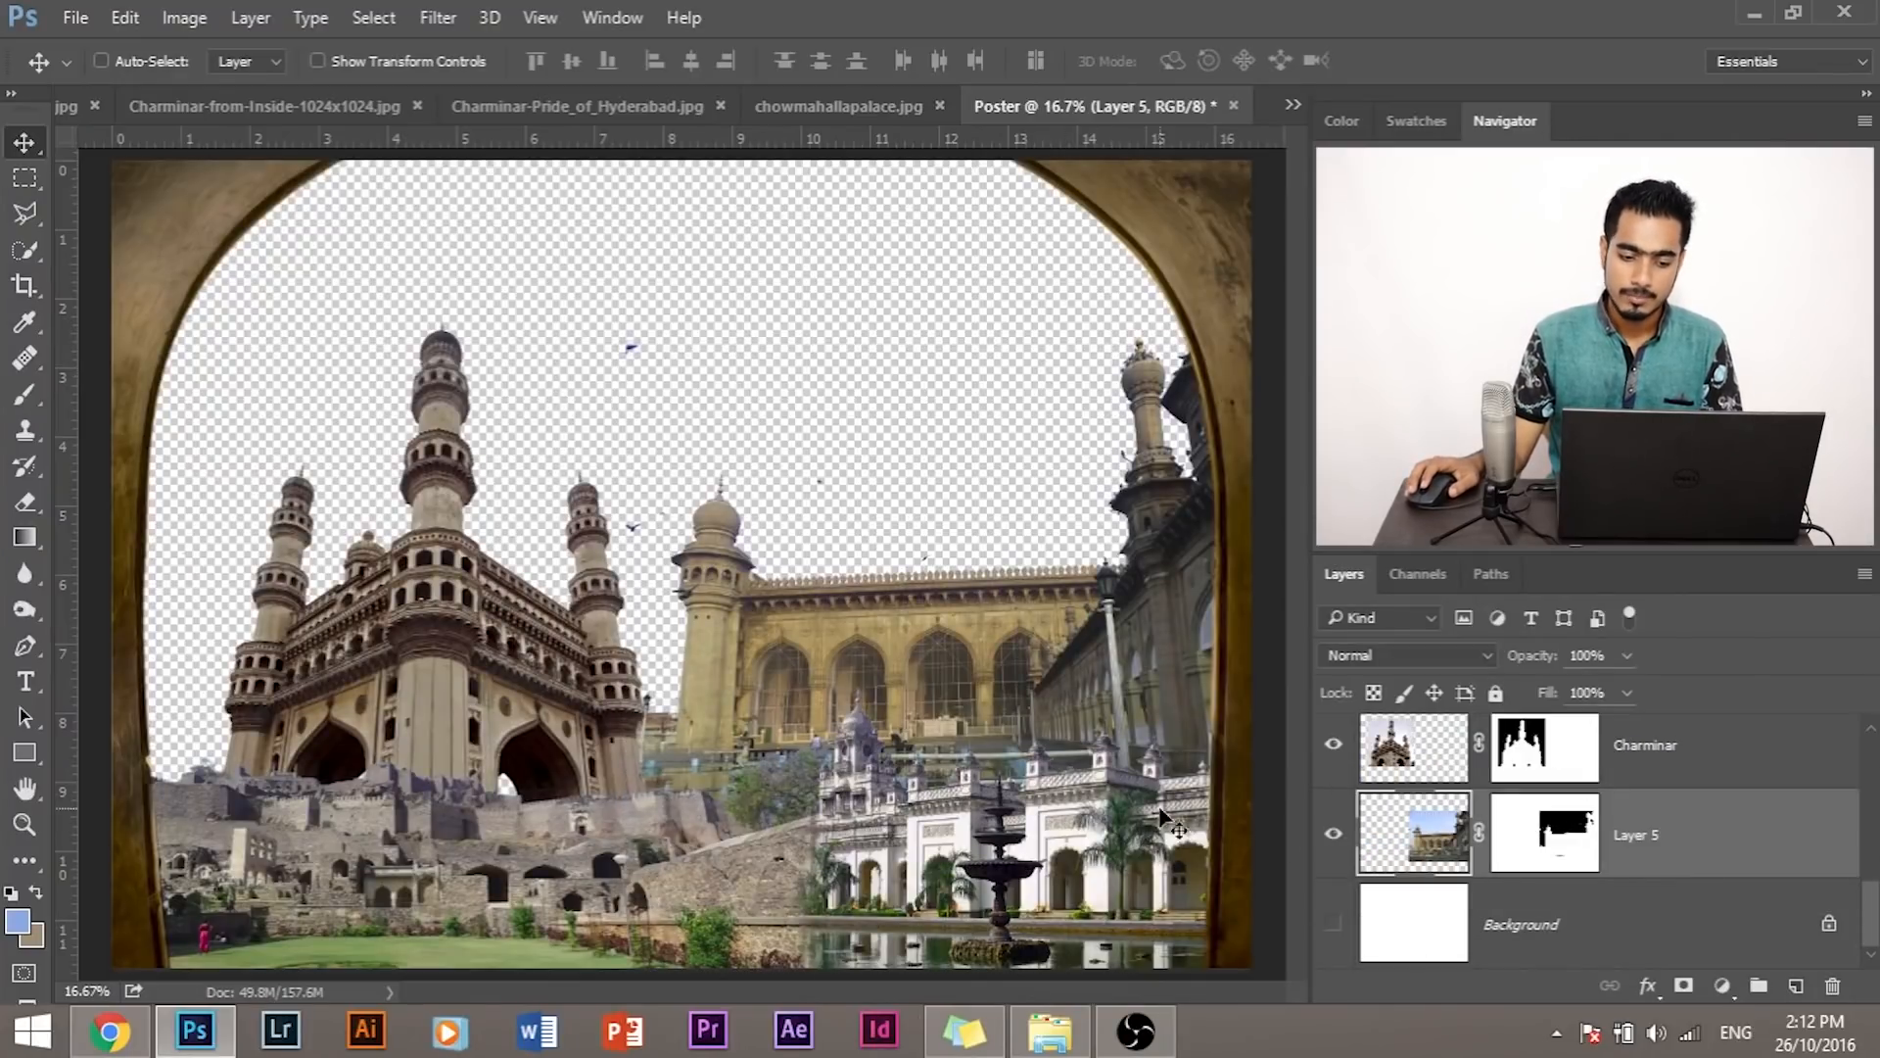
Step: Show Layer 6 directly above the Background layer and move its lake photo to the canvas's upper middle
scroll(1552, 830, "up", 6)
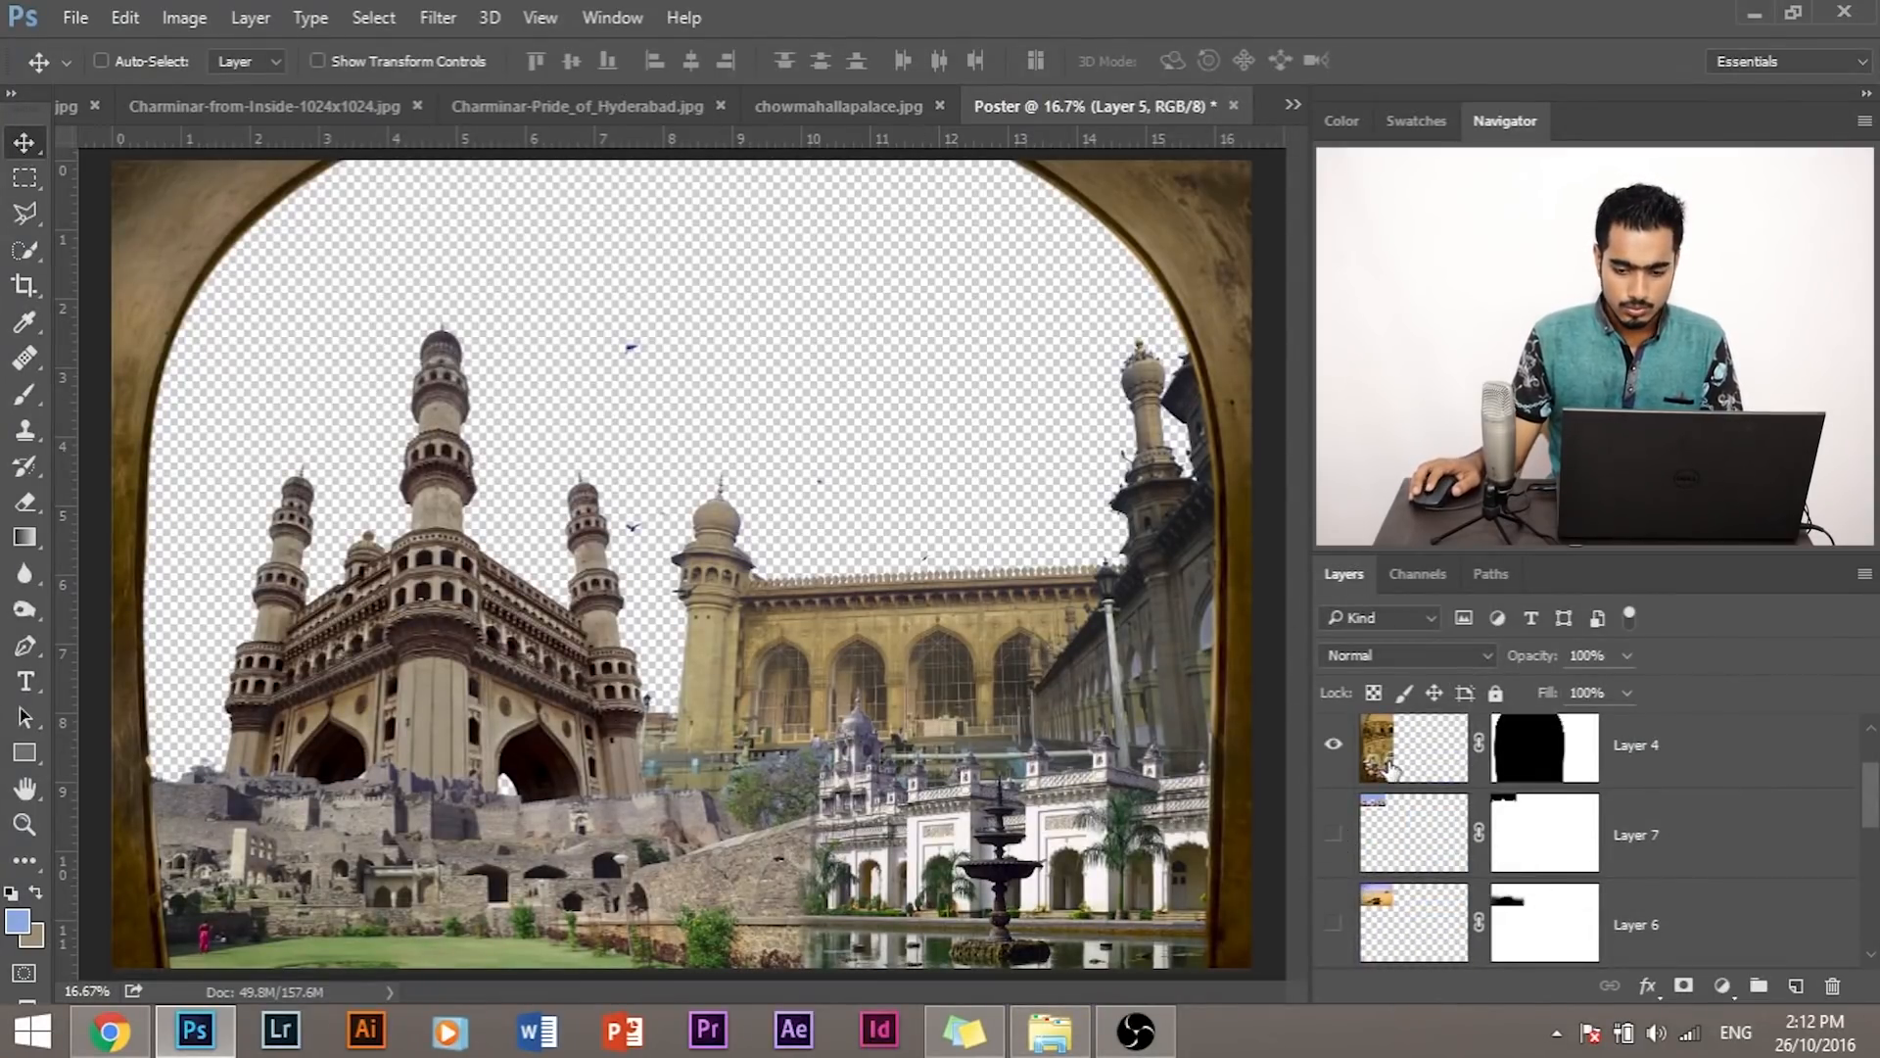
left_click(1335, 924)
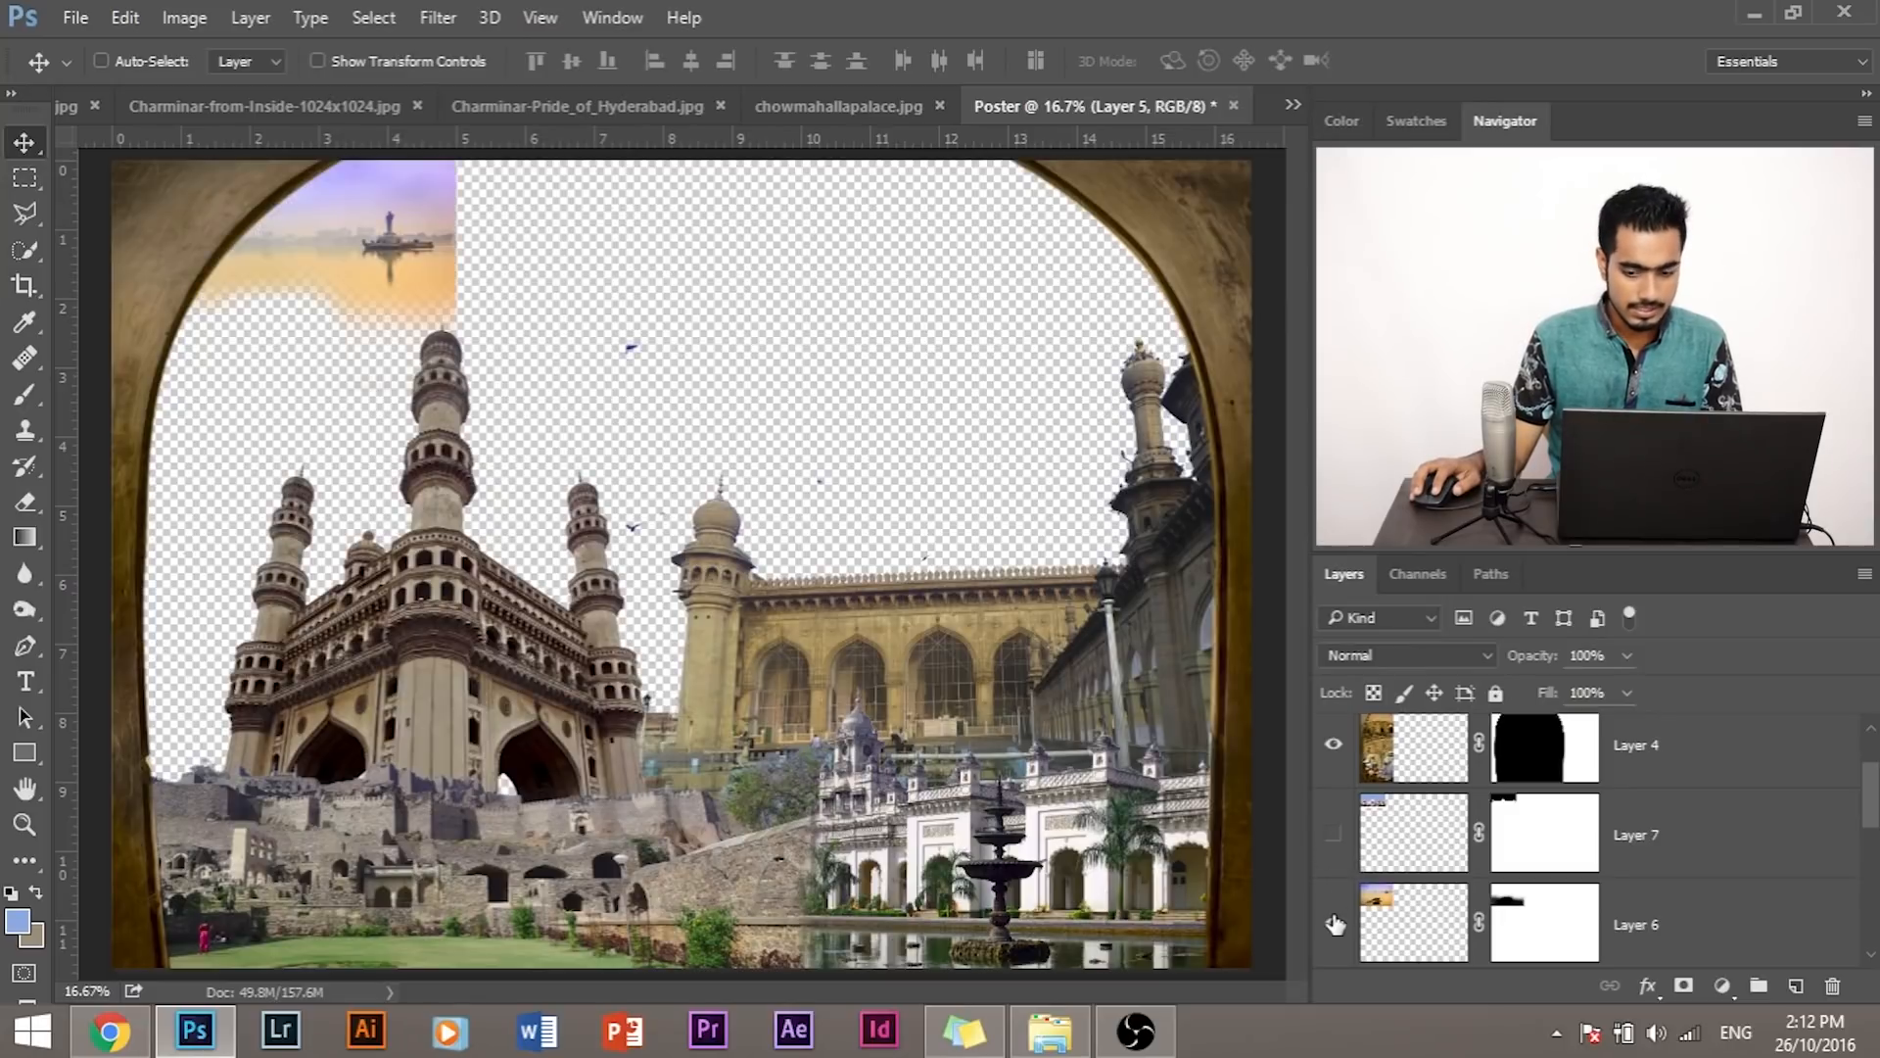
left_click(1750, 905)
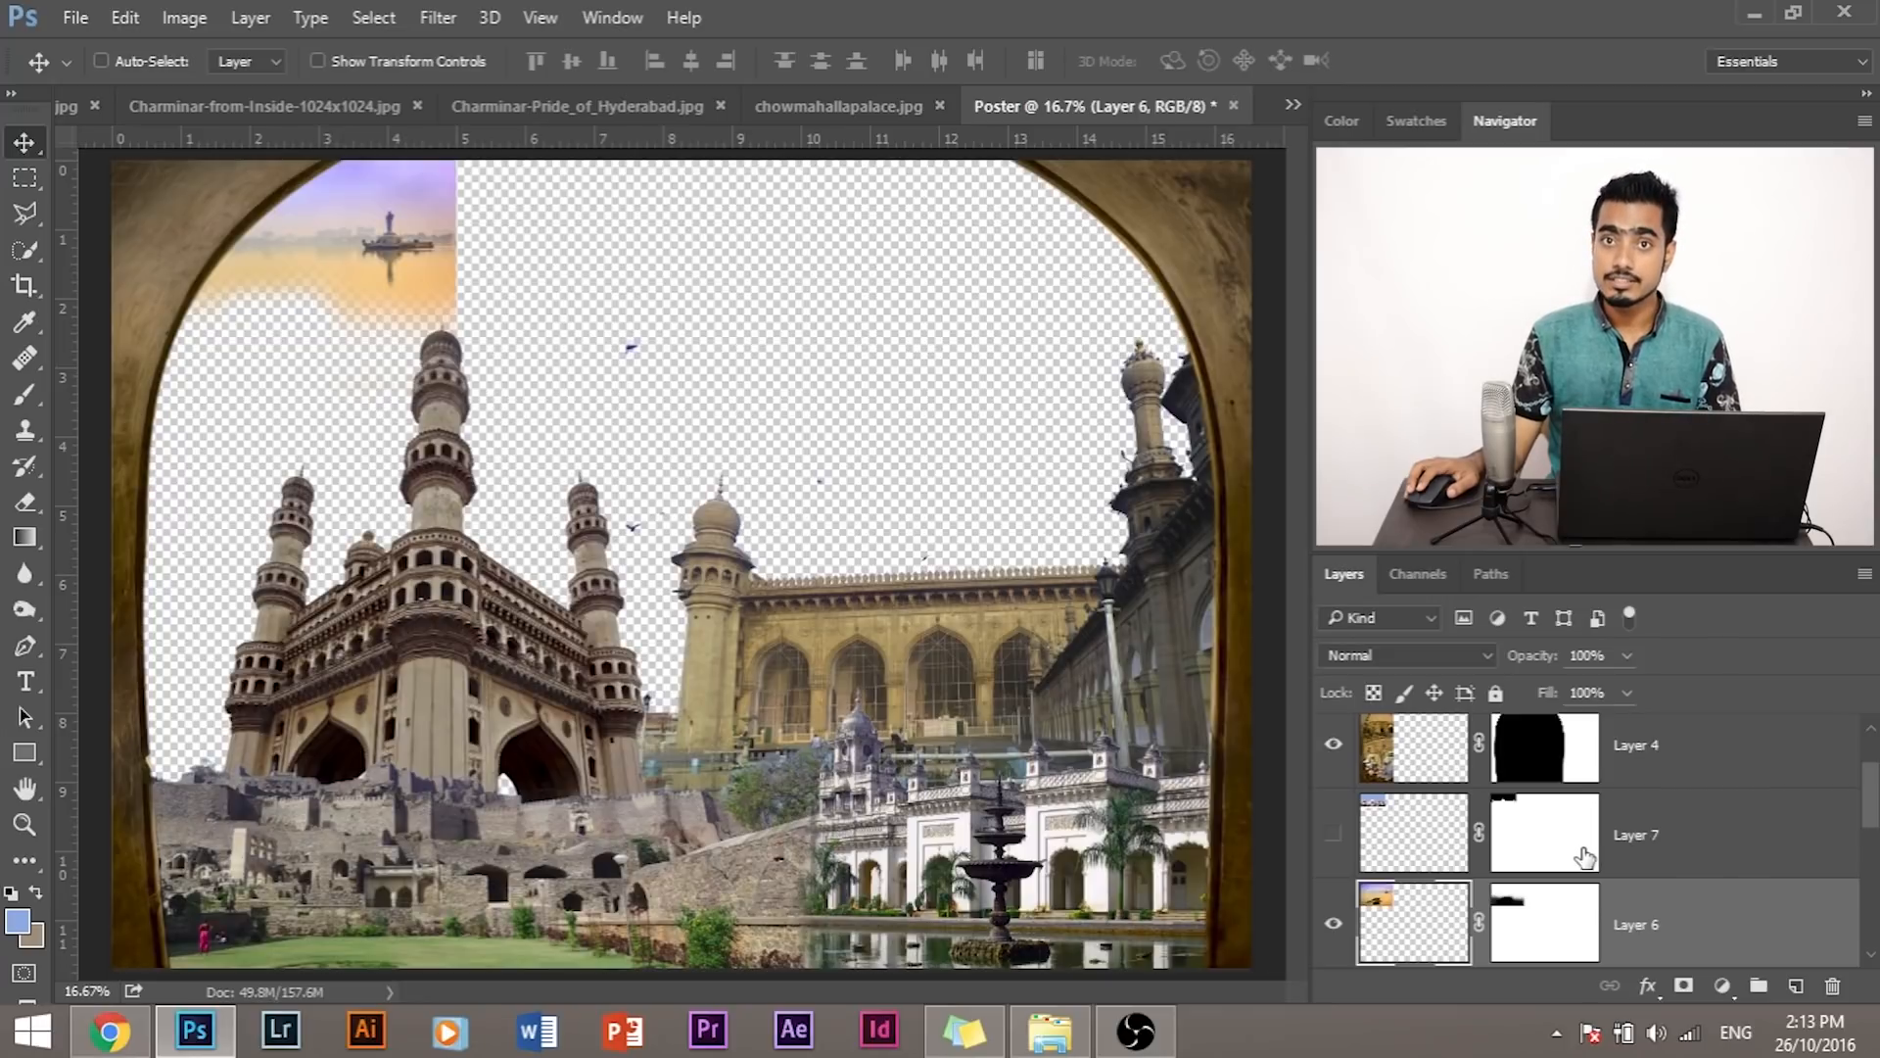
scroll(1695, 852, "down", 5)
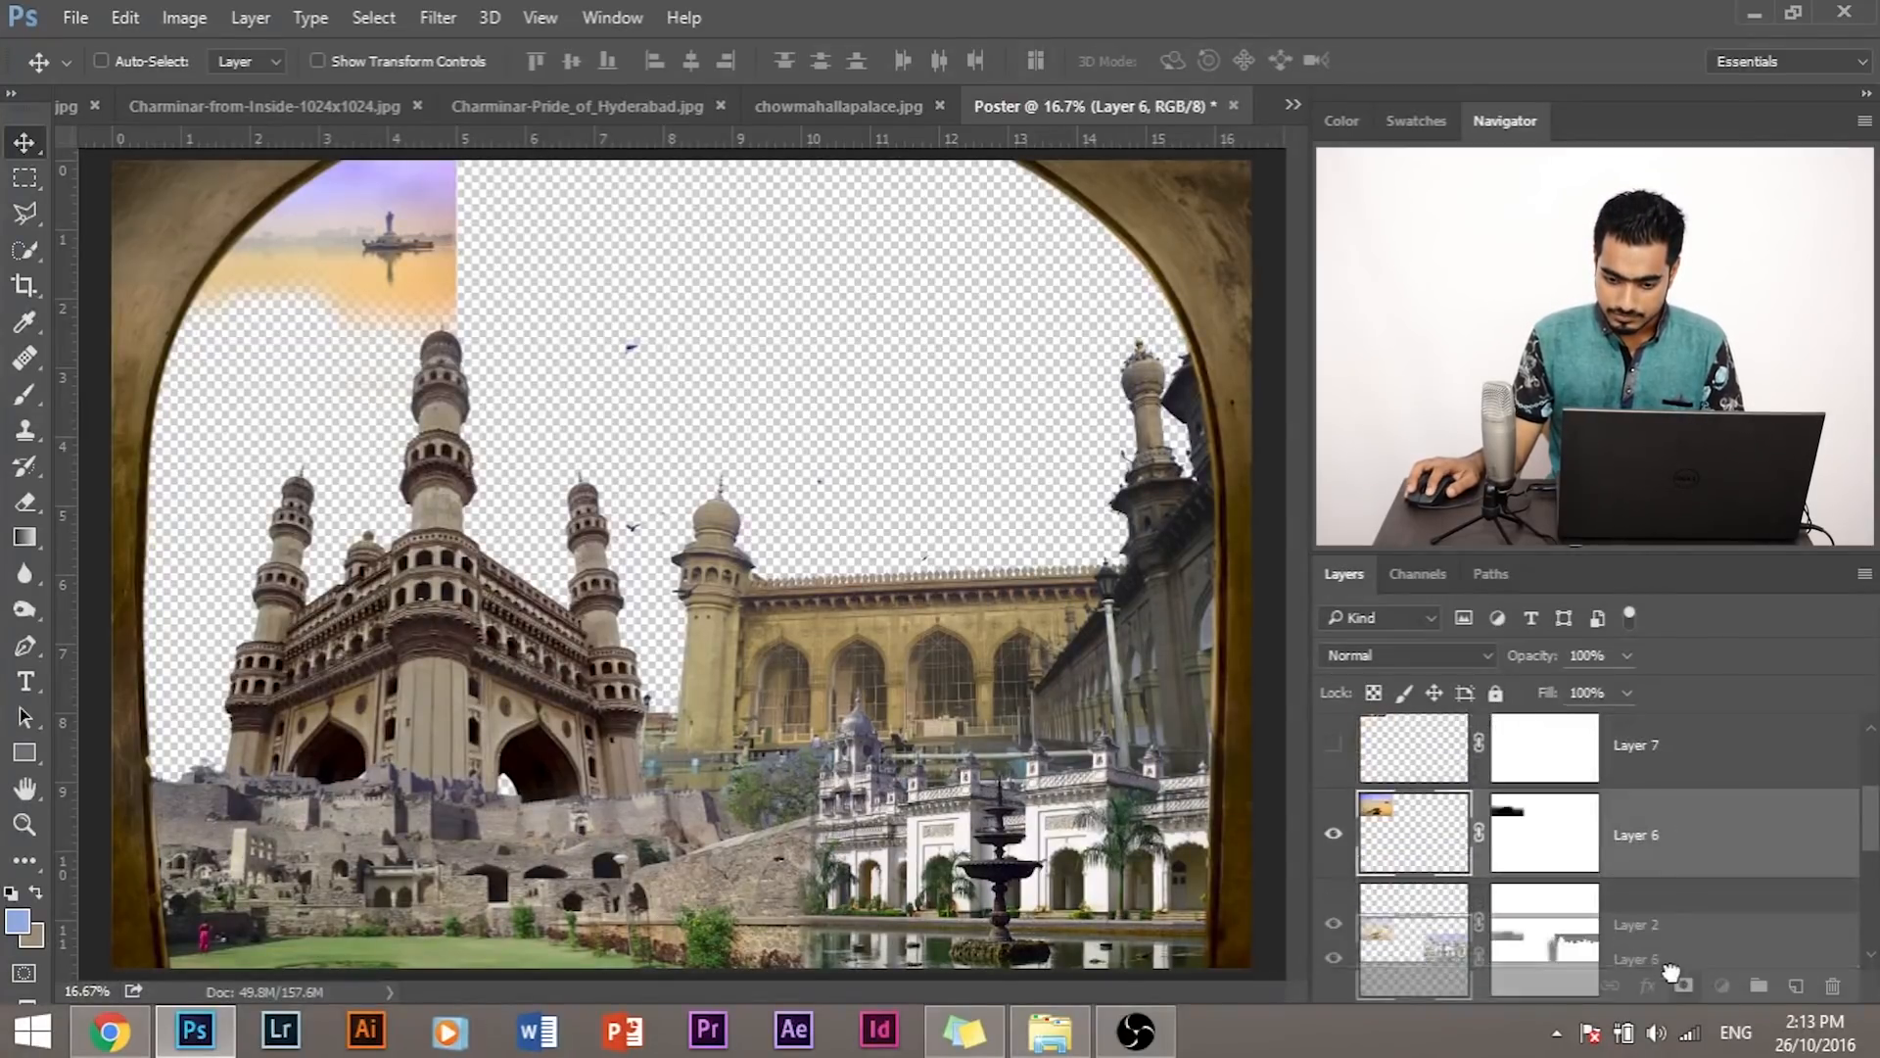
scroll(1671, 847, "down", 5)
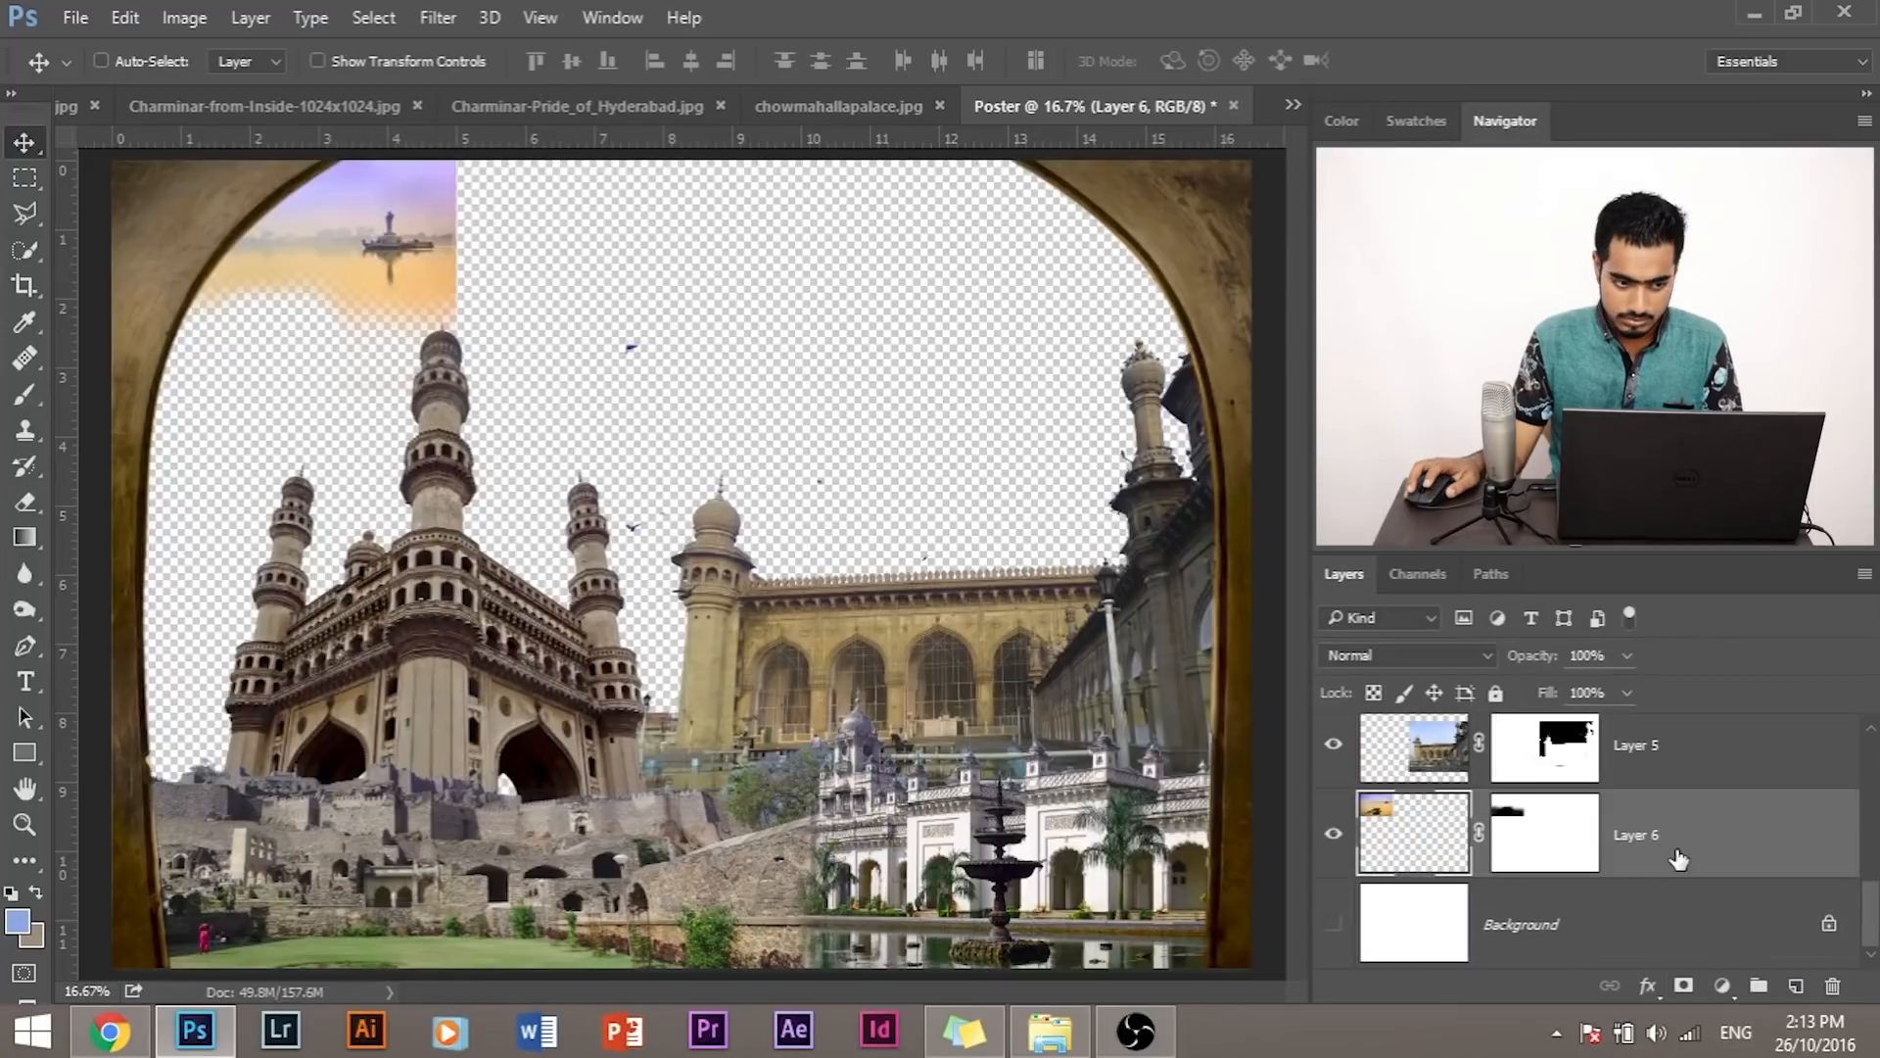
left_click_drag(384, 249, 774, 321)
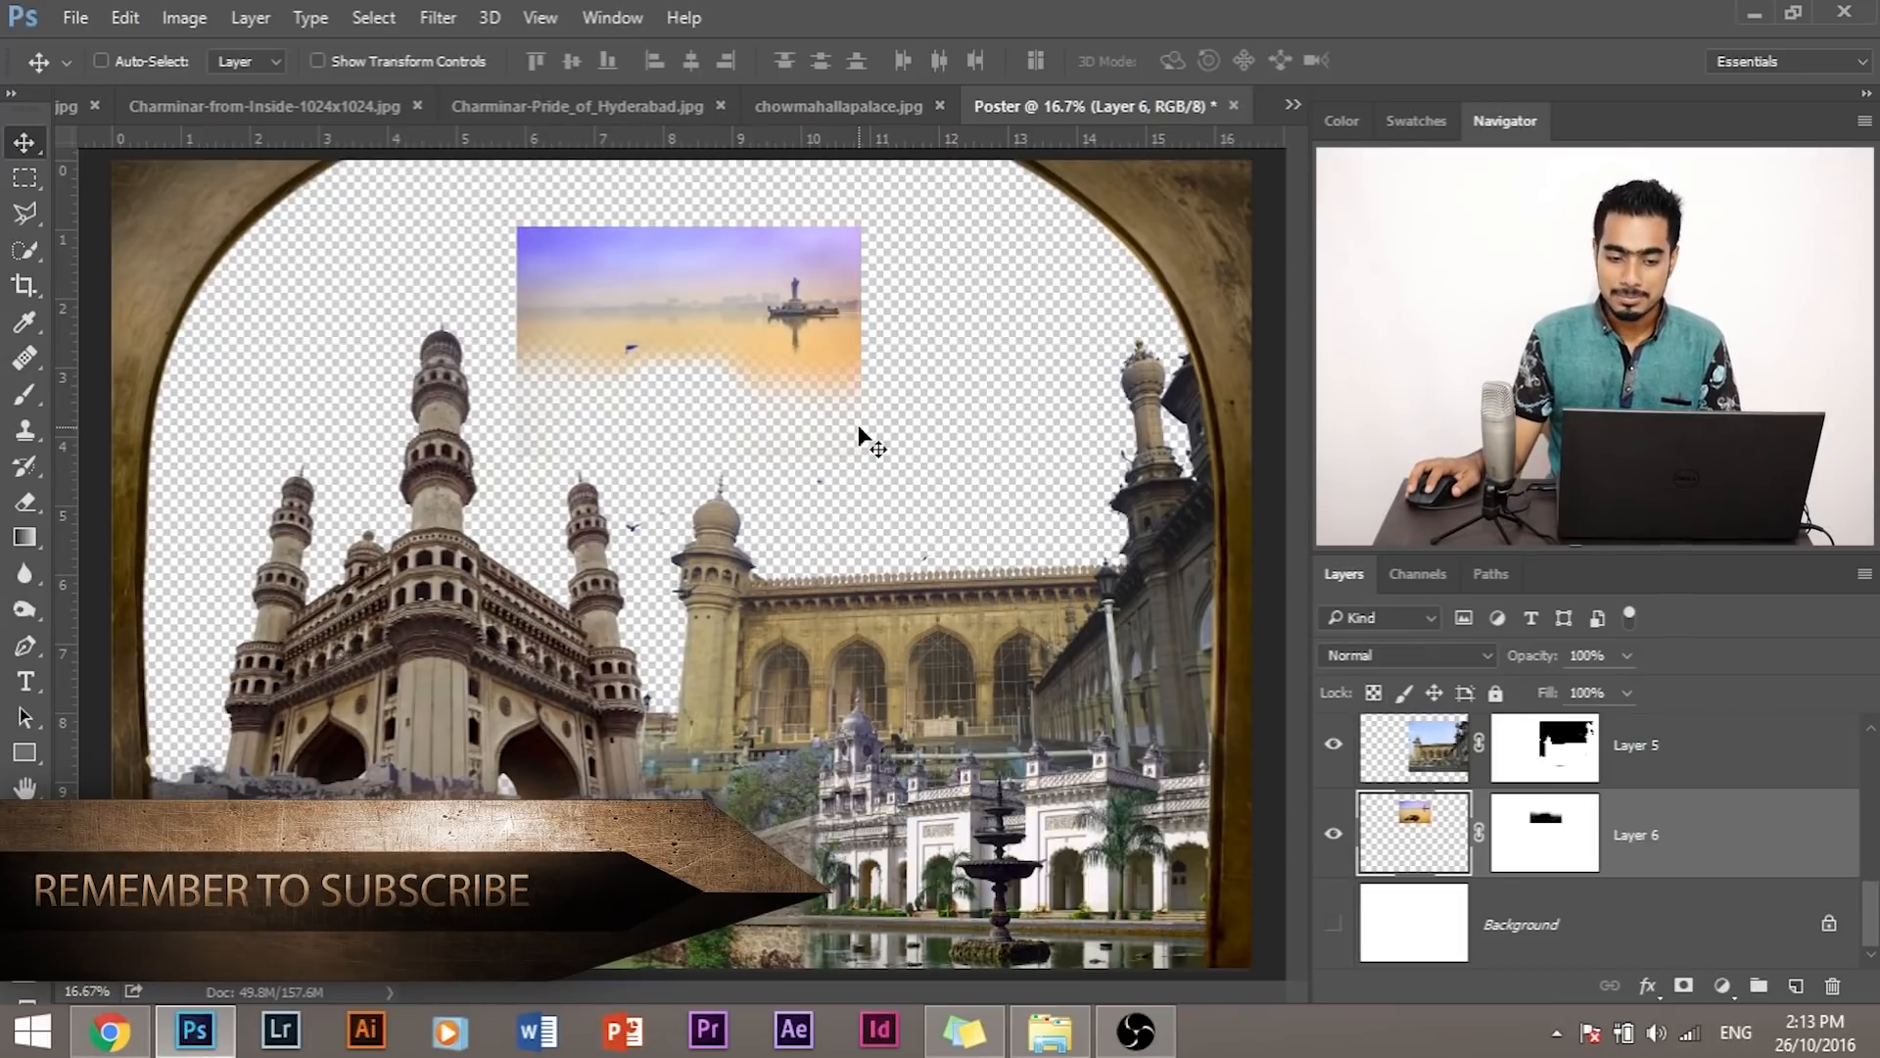
Step: Duplicate the Color Fill 1 layer from stock-photo-33487059.jpg into the Poster document
left_click(1292, 104)
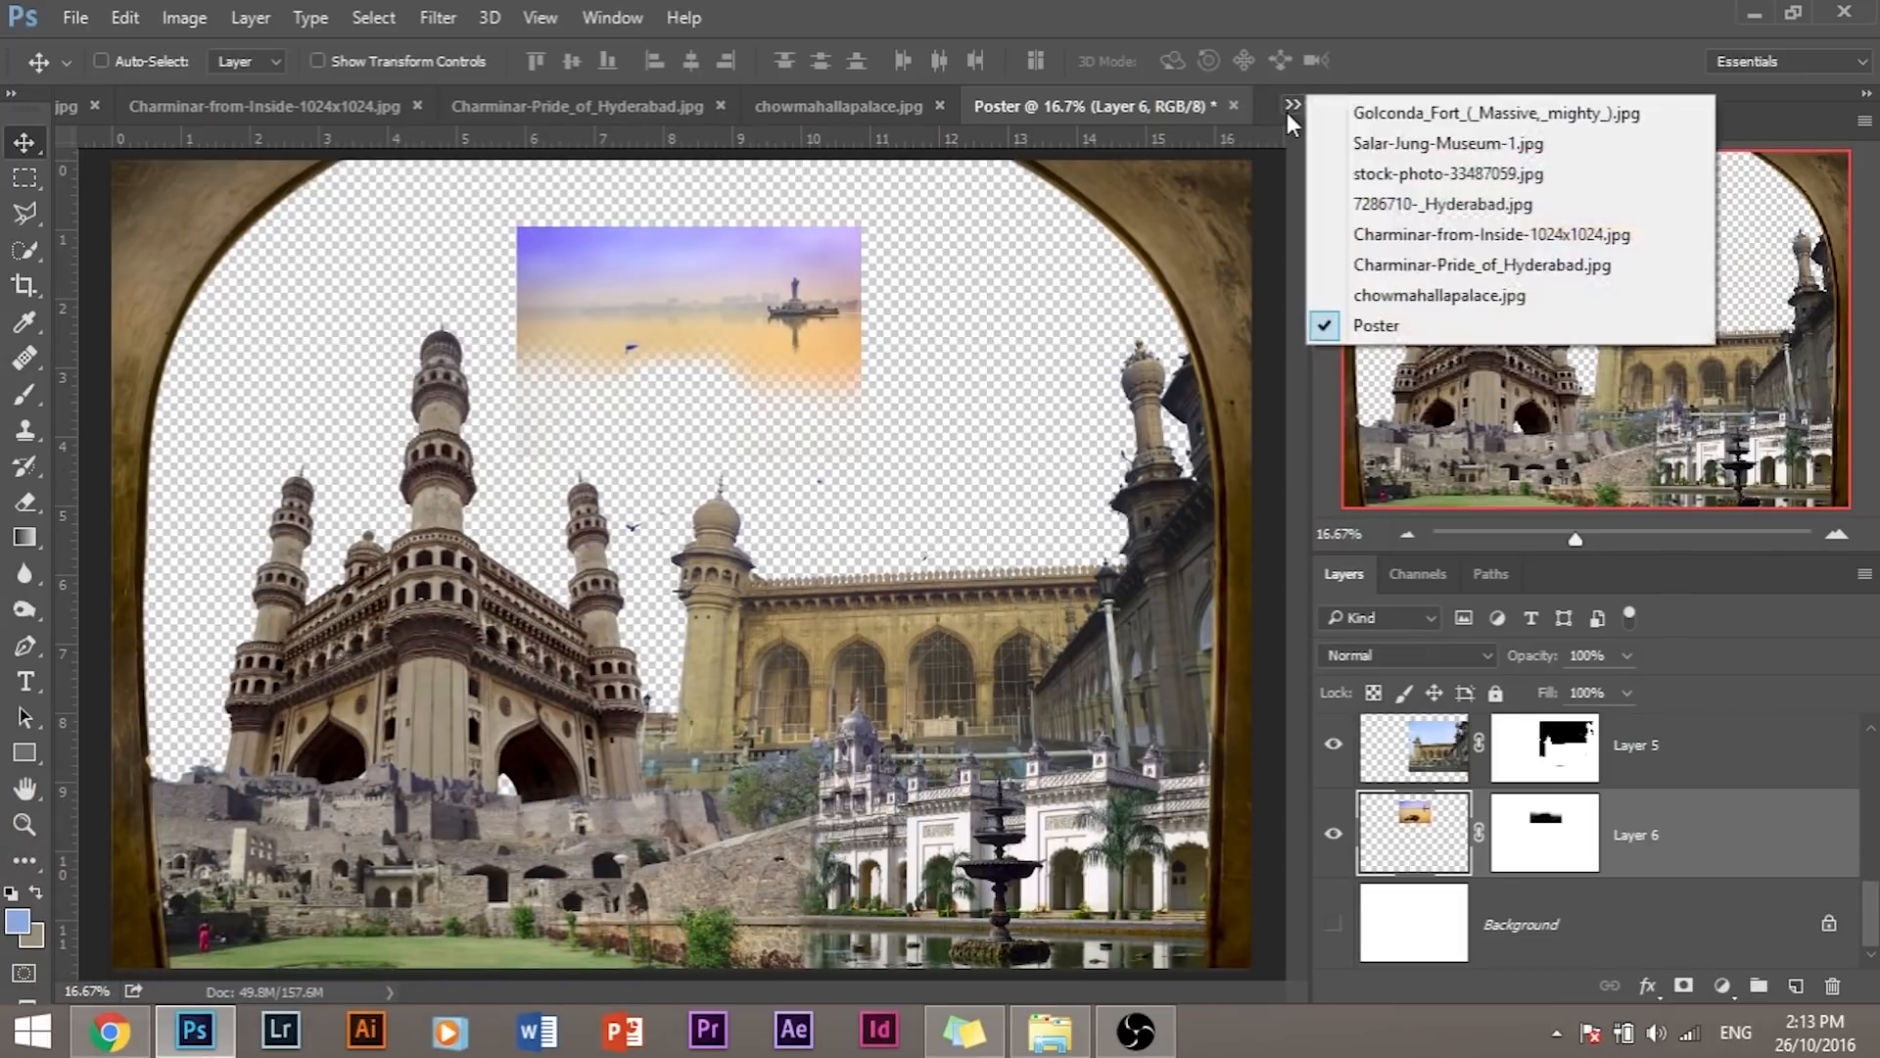
left_click(1337, 144)
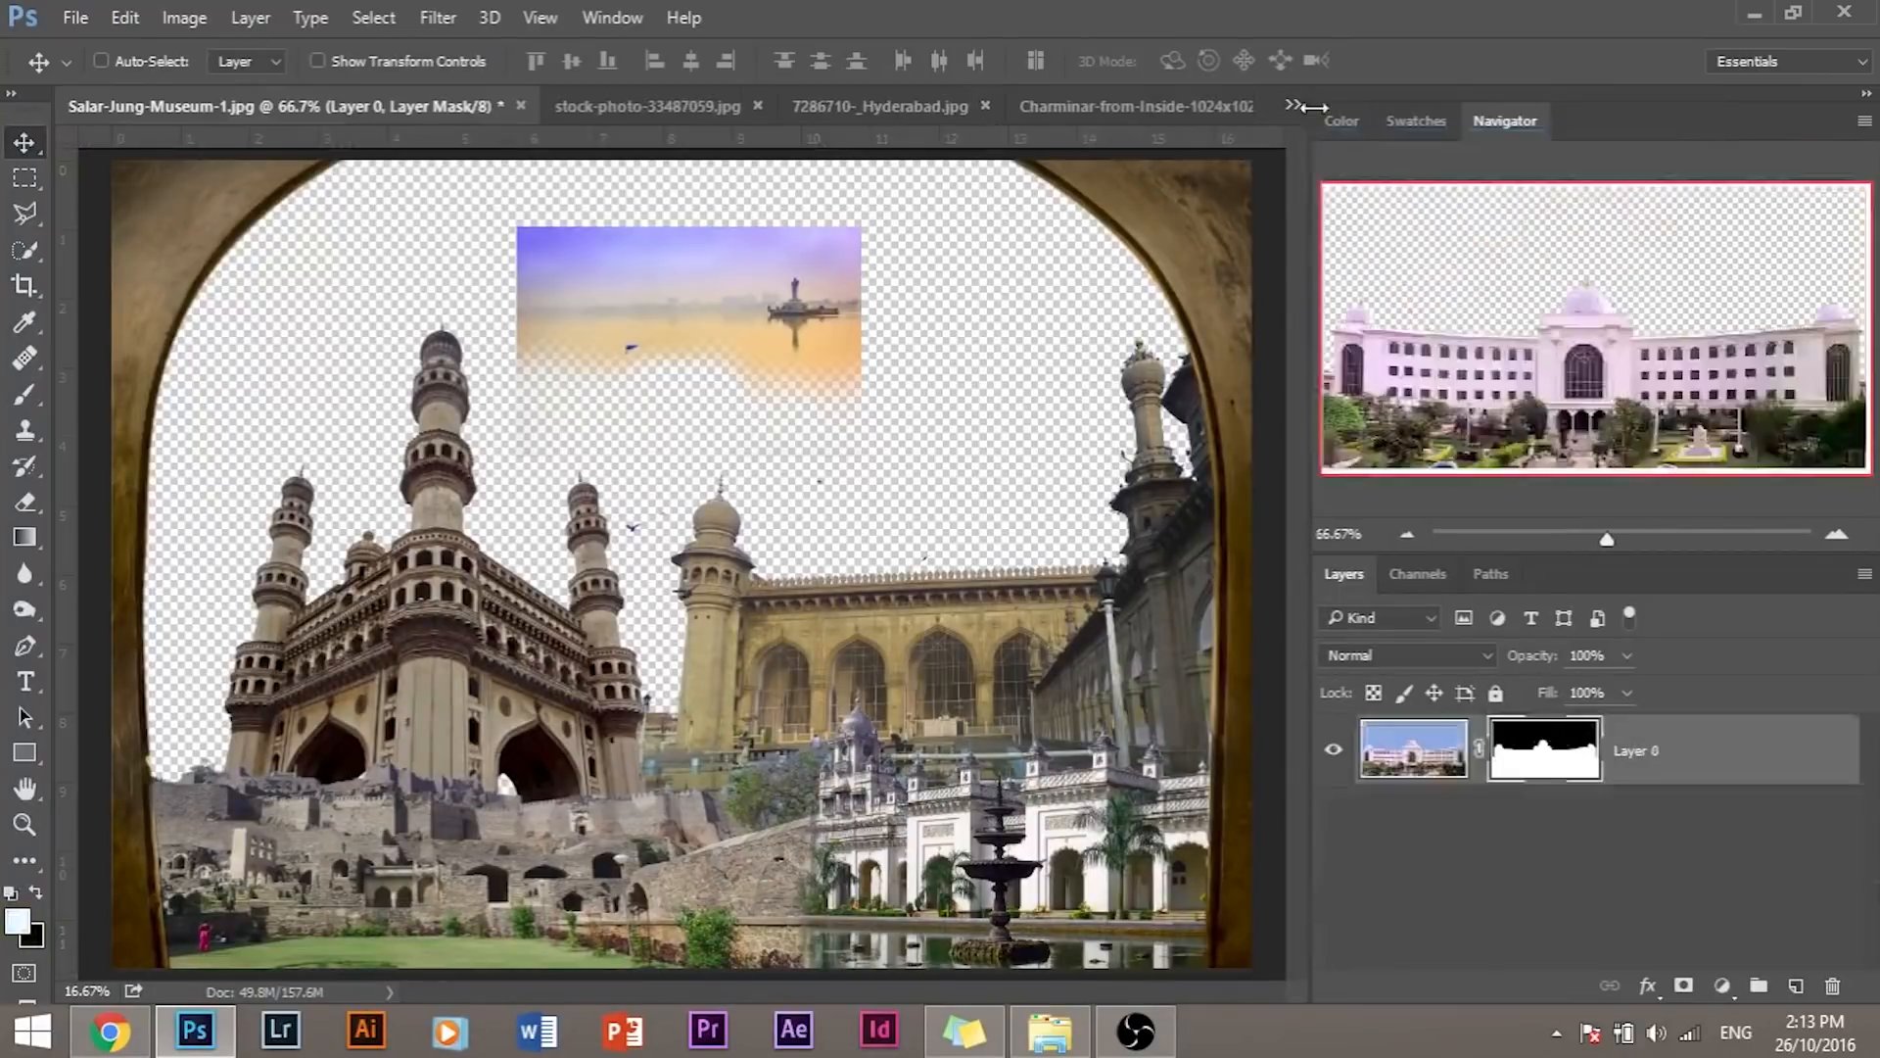
left_click(1293, 105)
left_click(1391, 114)
left_click(1292, 105)
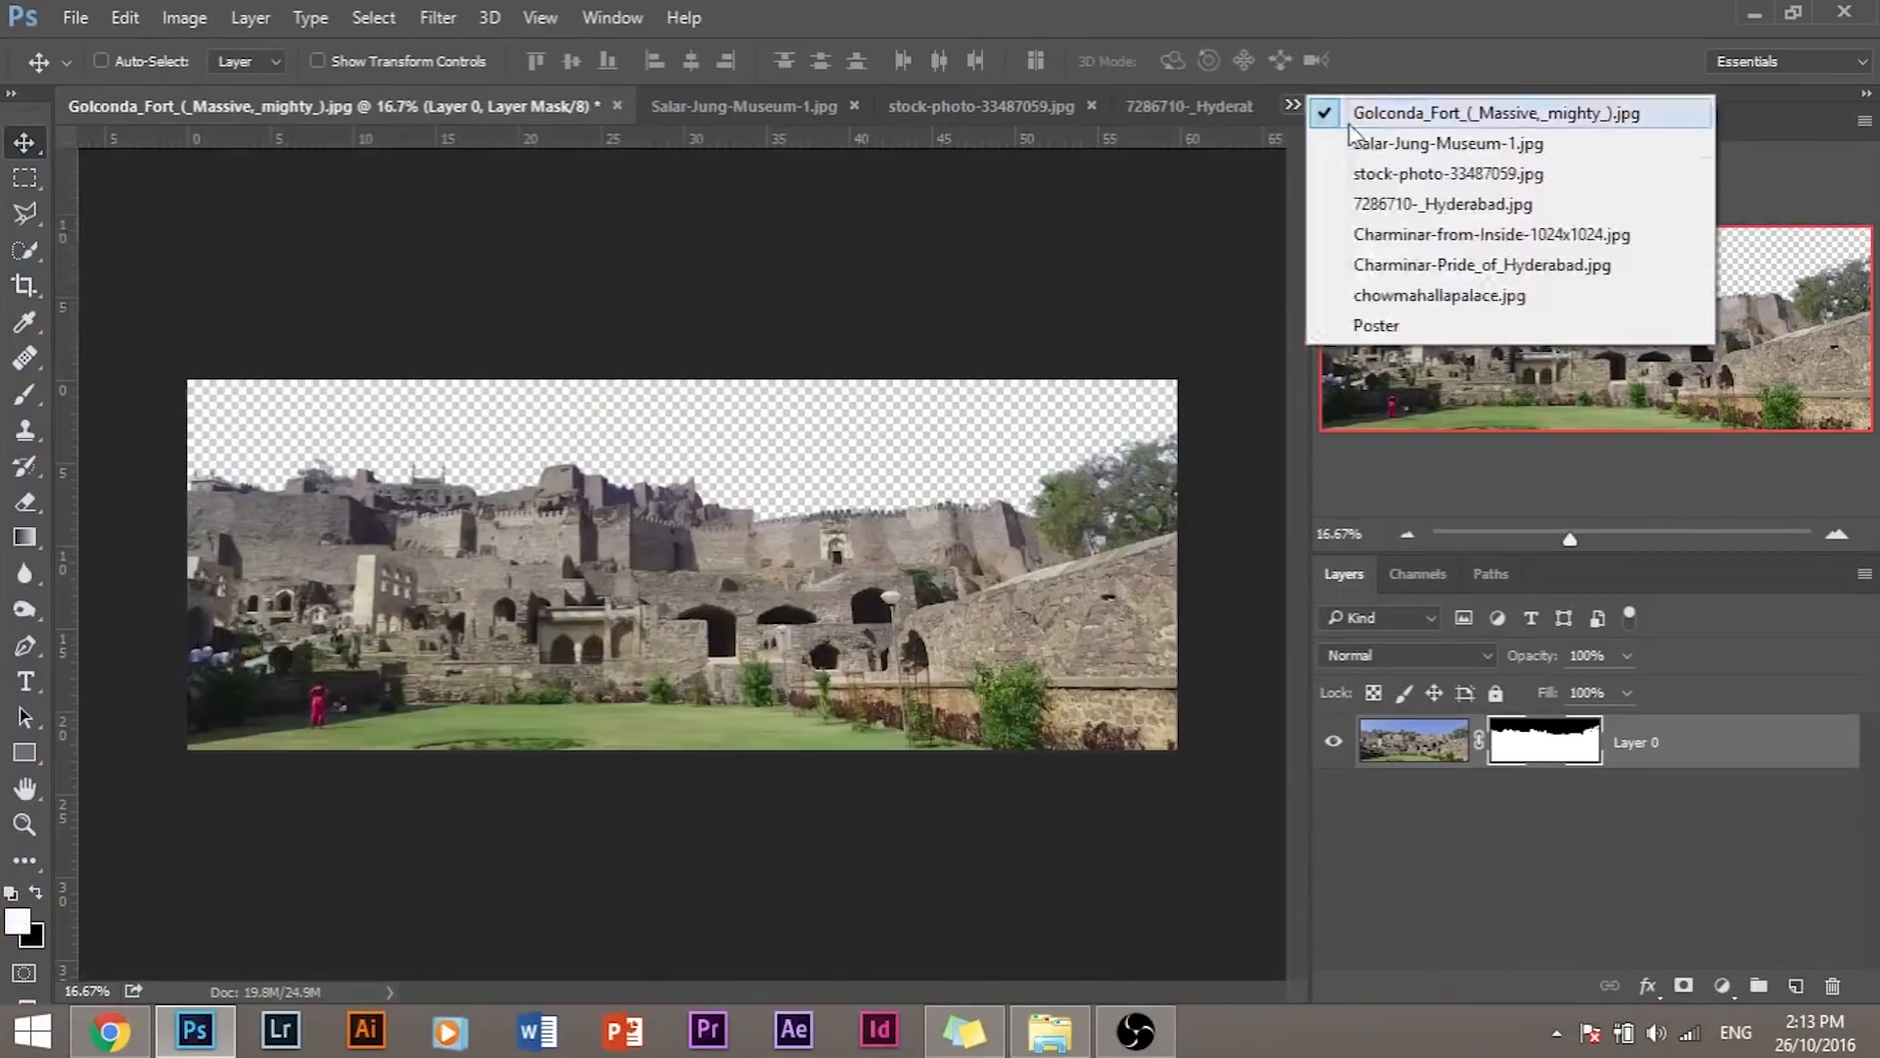
left_click(1398, 174)
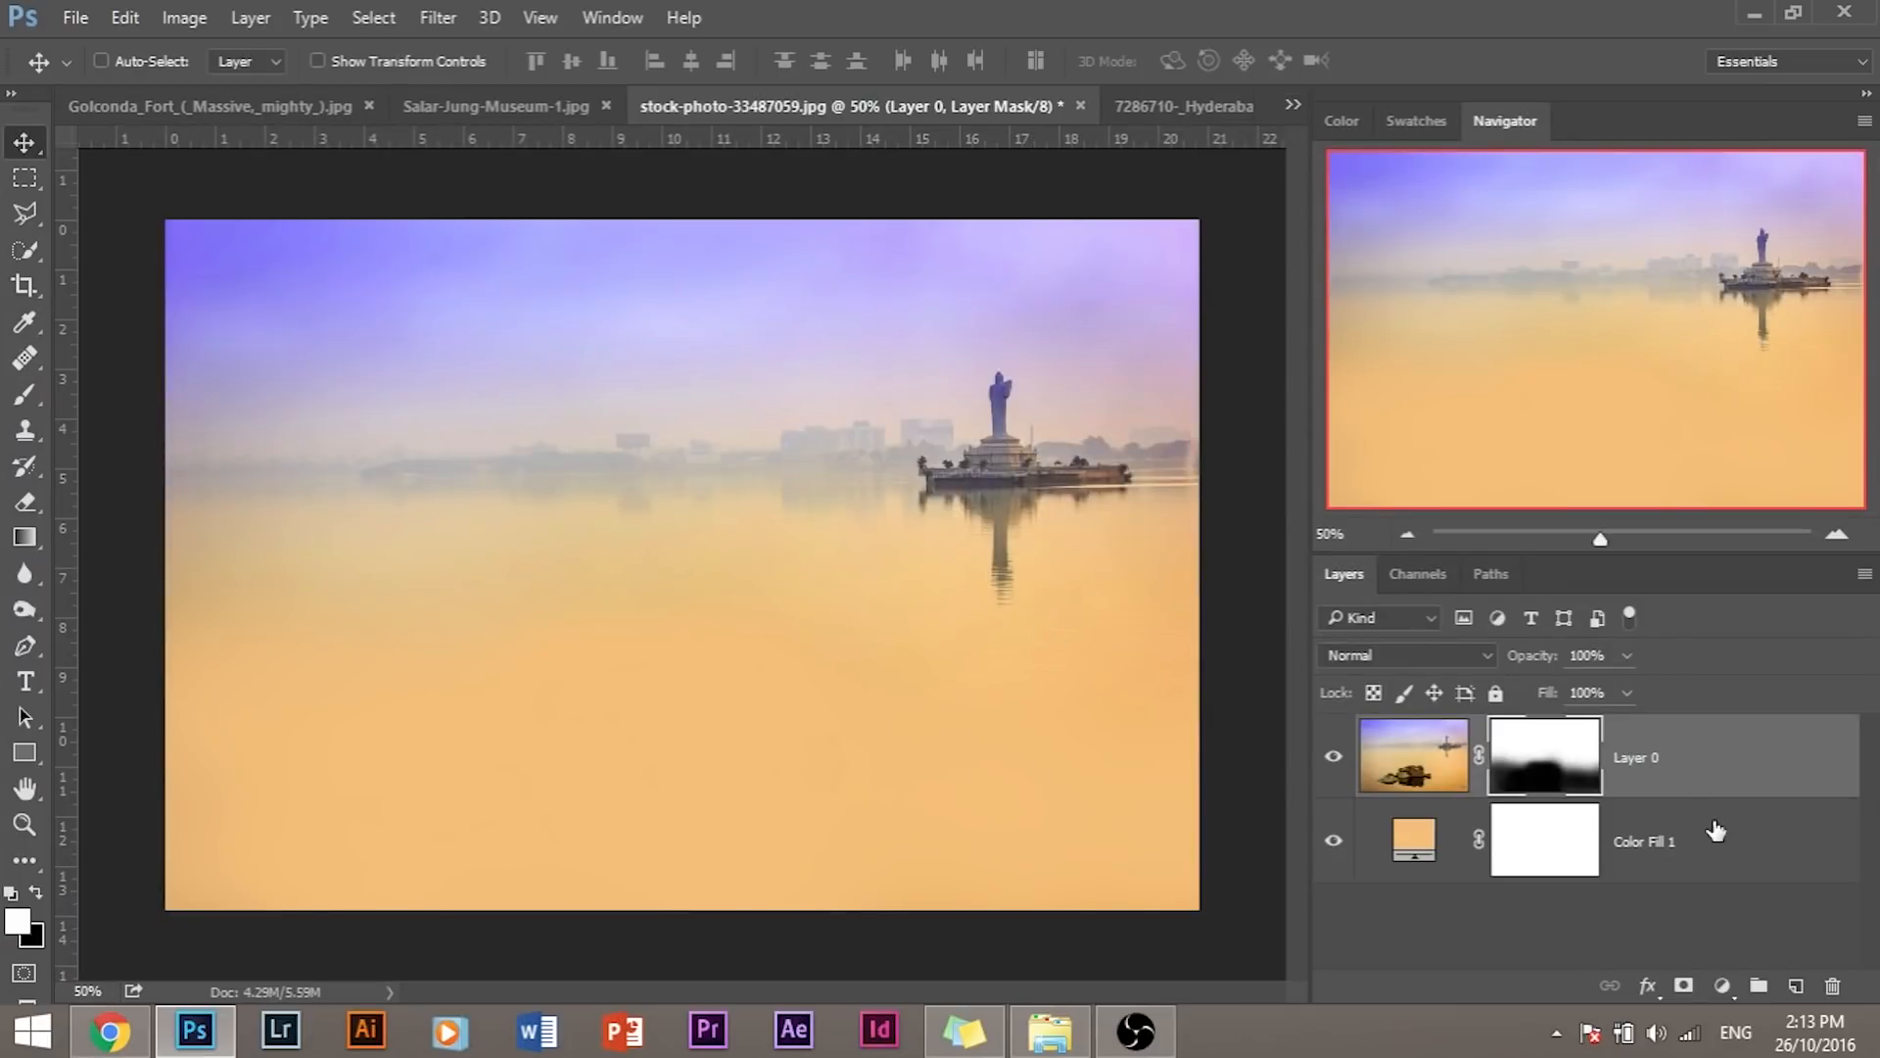
left_click(1708, 859)
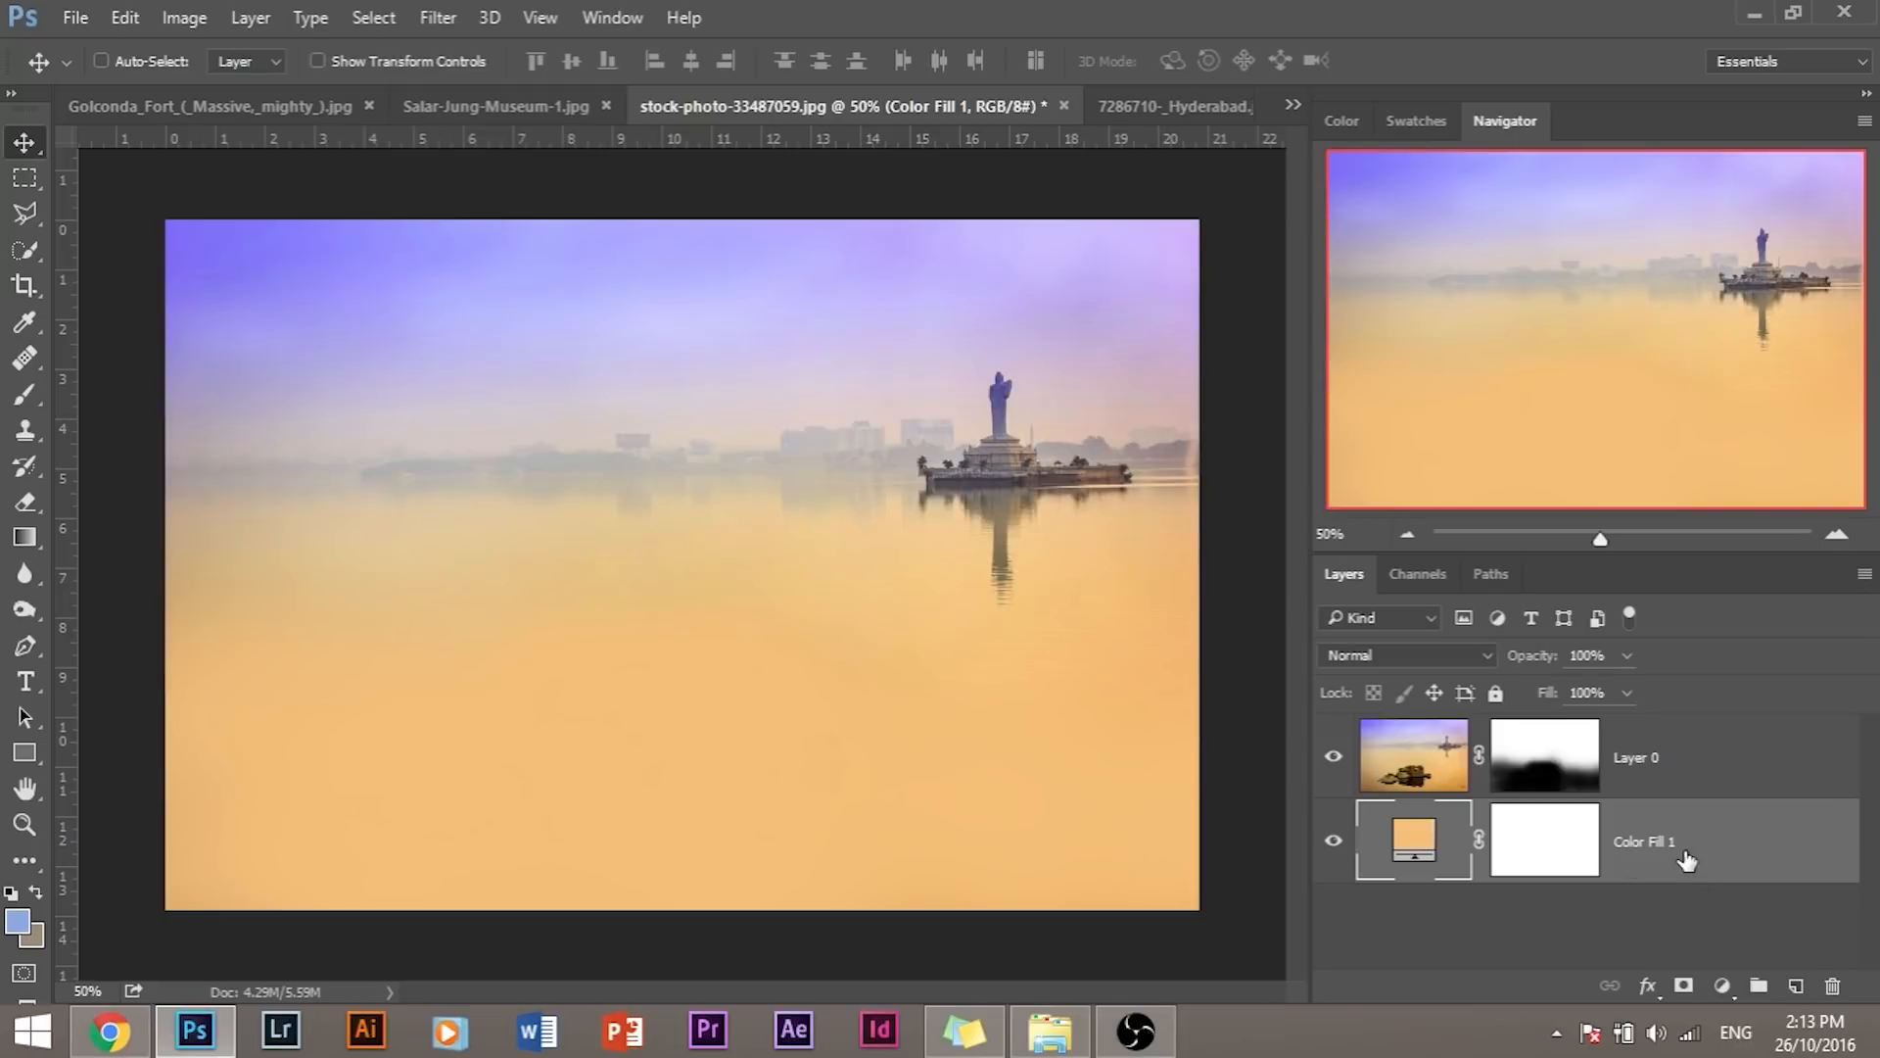
left_click(1865, 575)
left_click(1440, 130)
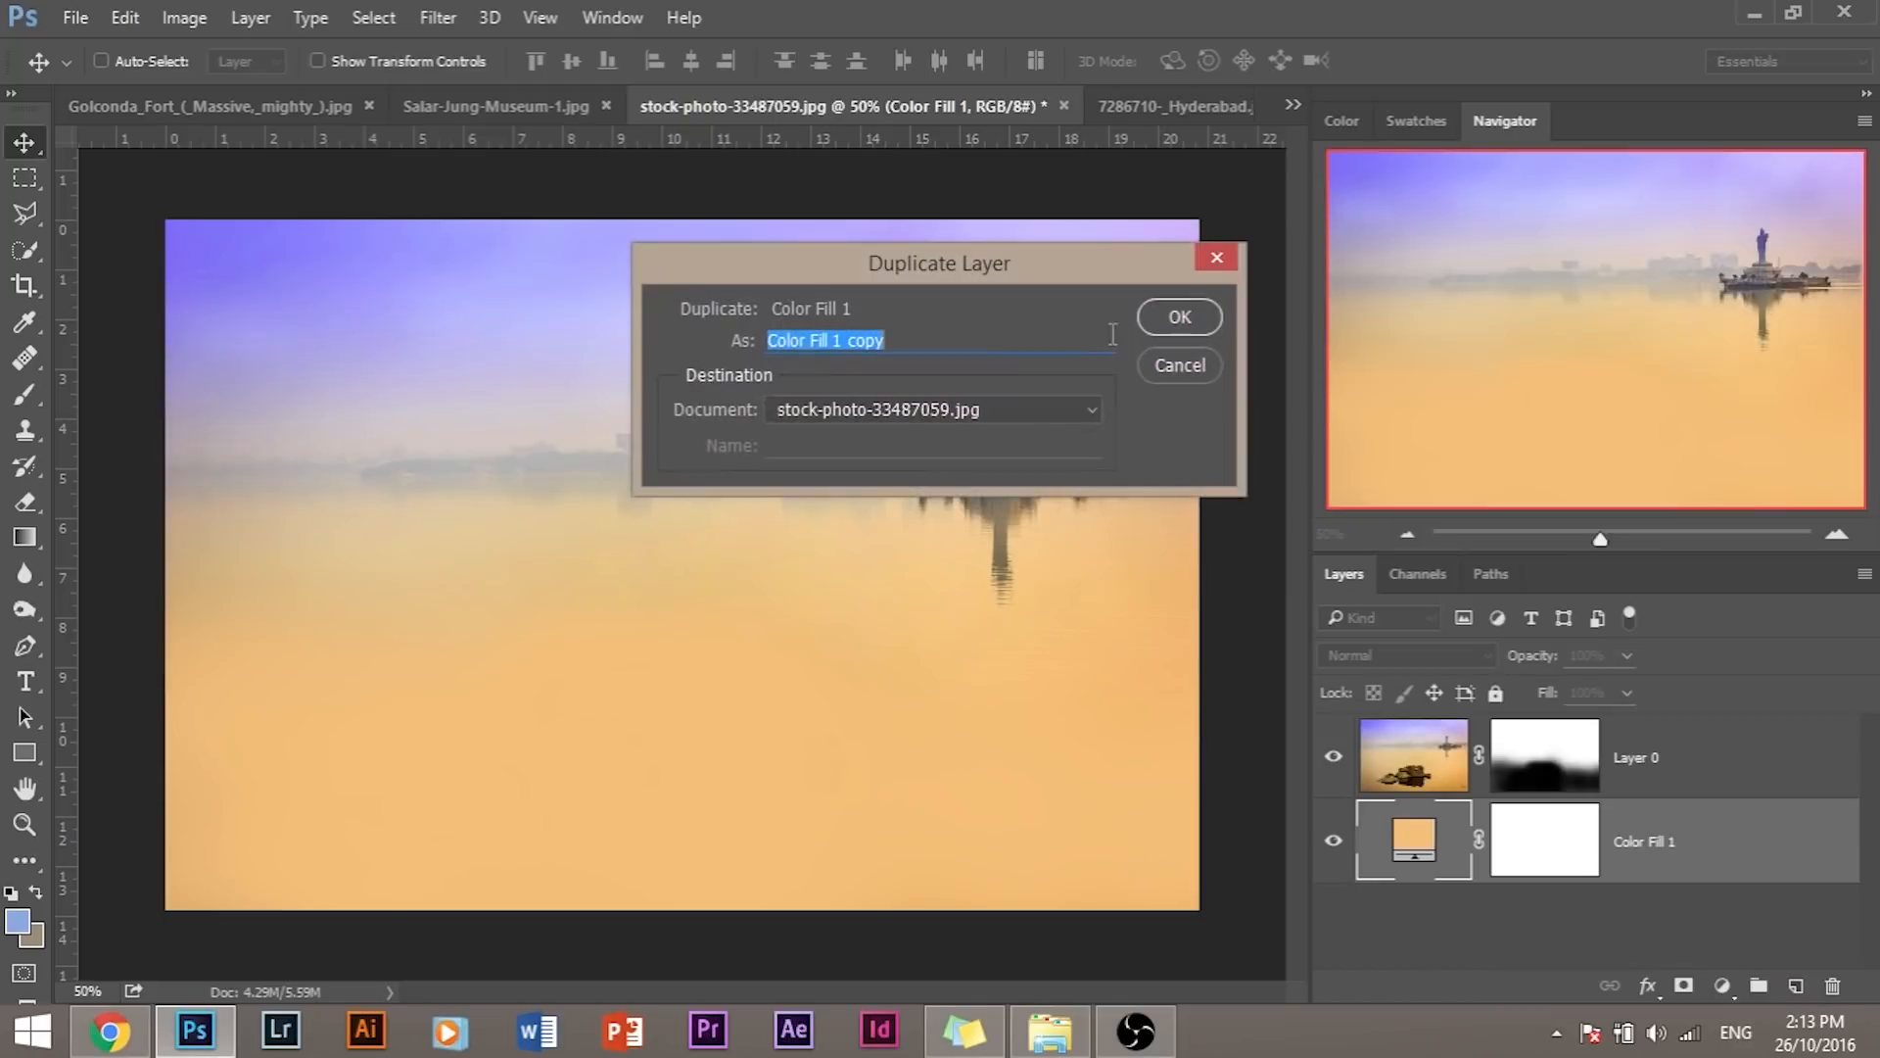
left_click(966, 576)
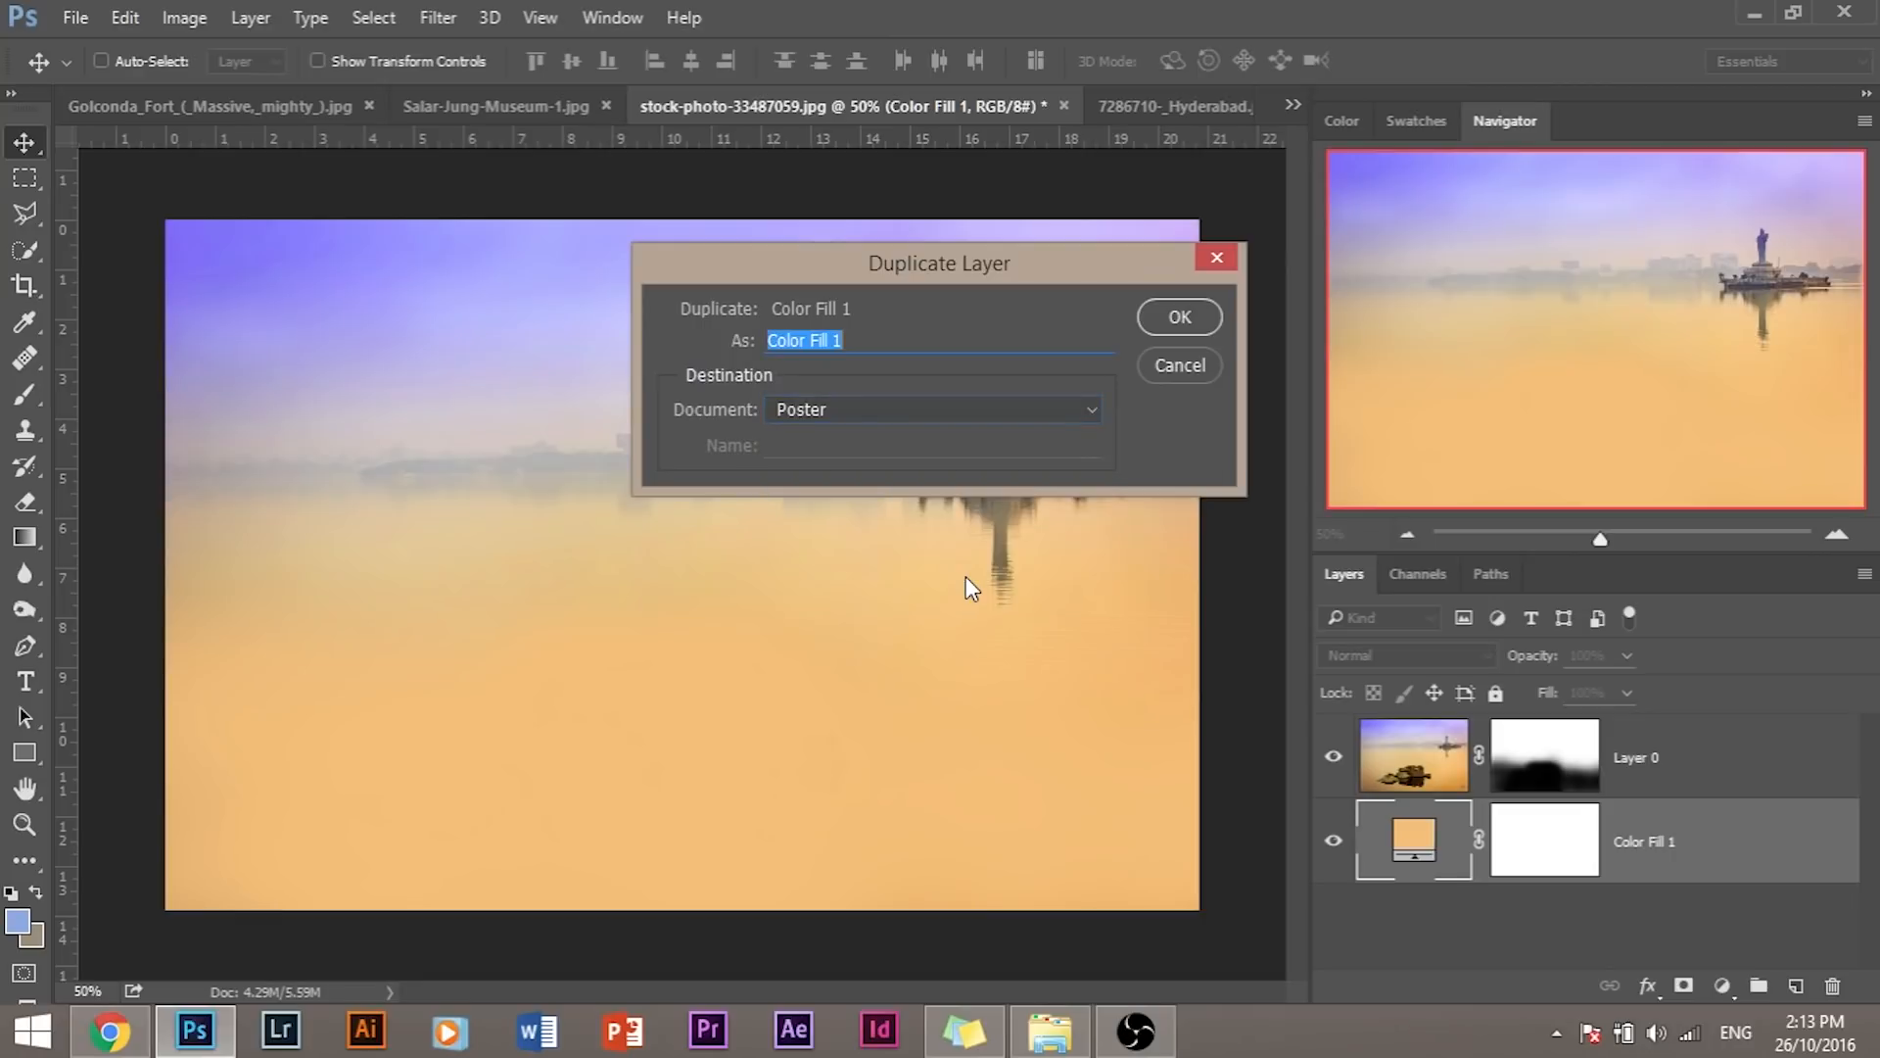
left_click(1174, 322)
Step: Return to the Poster document and place Color Fill 1 below Layer 6, directly above the Background layer
left_click(1291, 105)
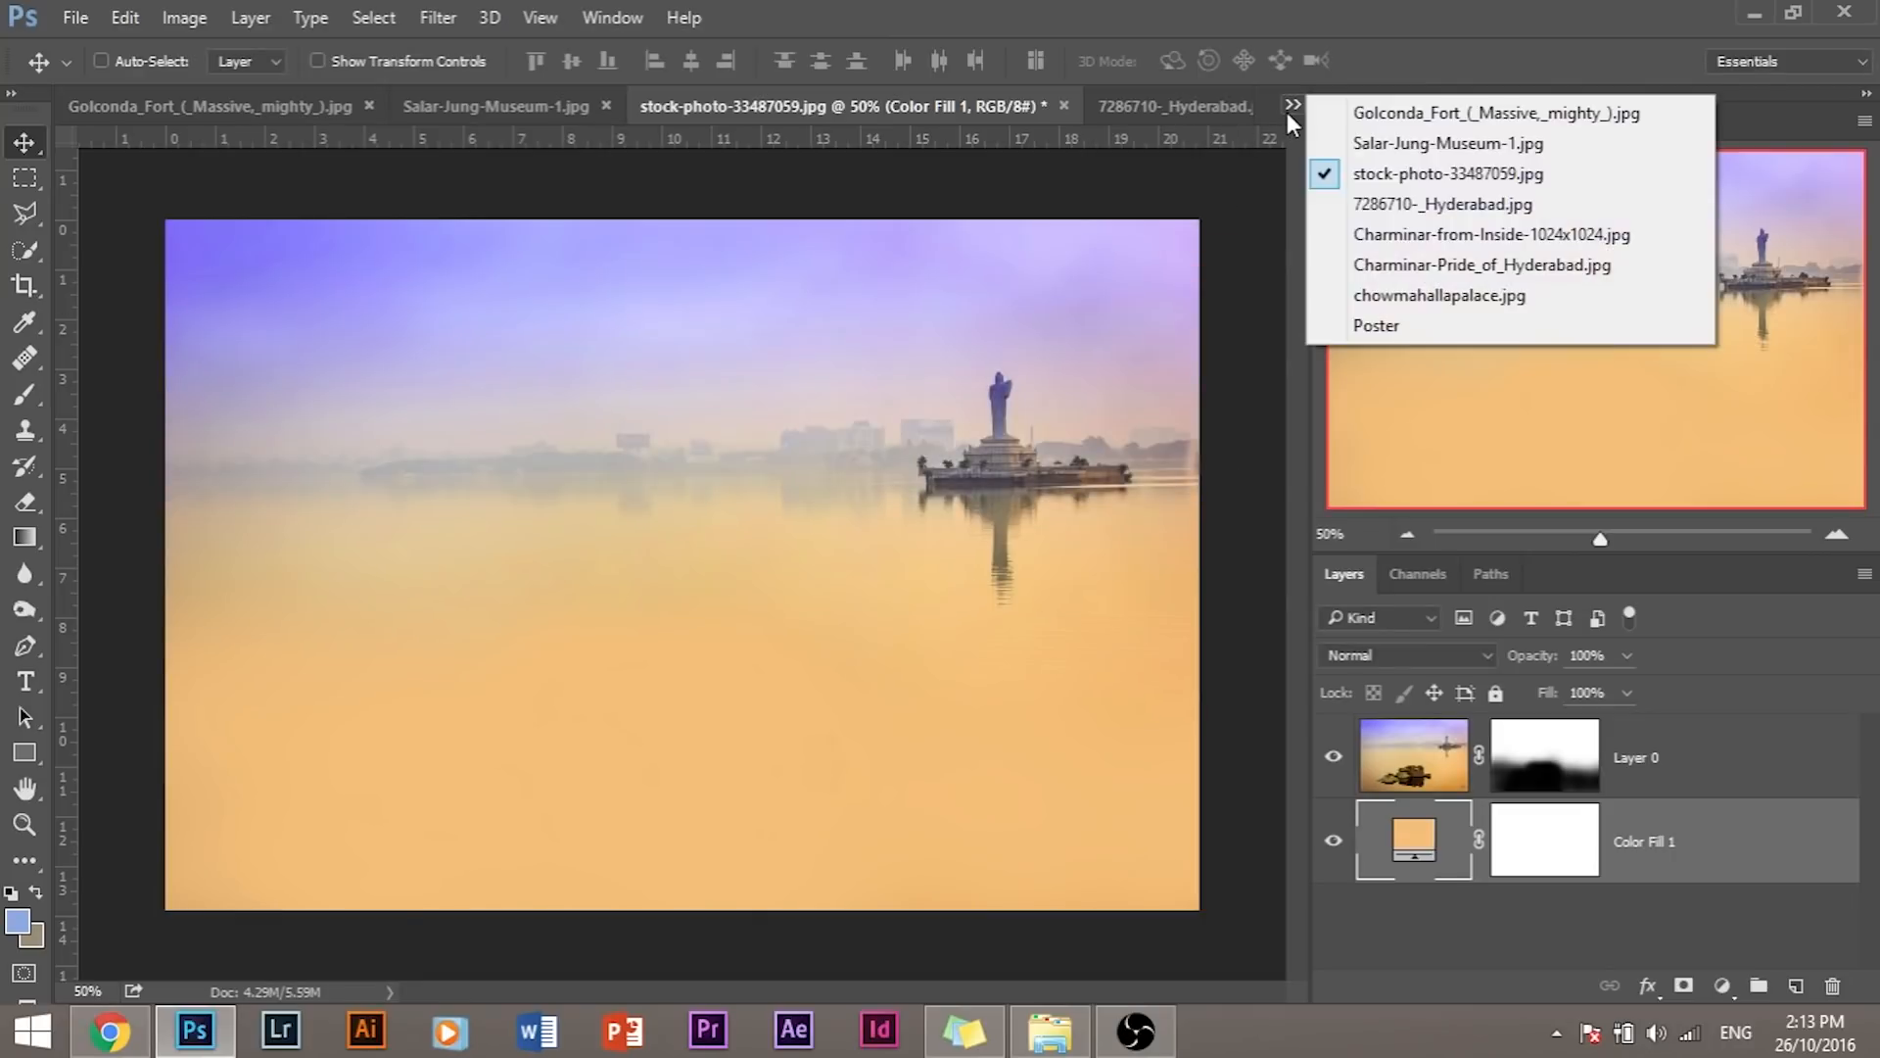
left_click(1376, 325)
scroll(1635, 936, "down", 2)
scroll(1641, 882, "up", 2)
scroll(1653, 803, "down", 2)
left_click_drag(1658, 763, 1564, 891)
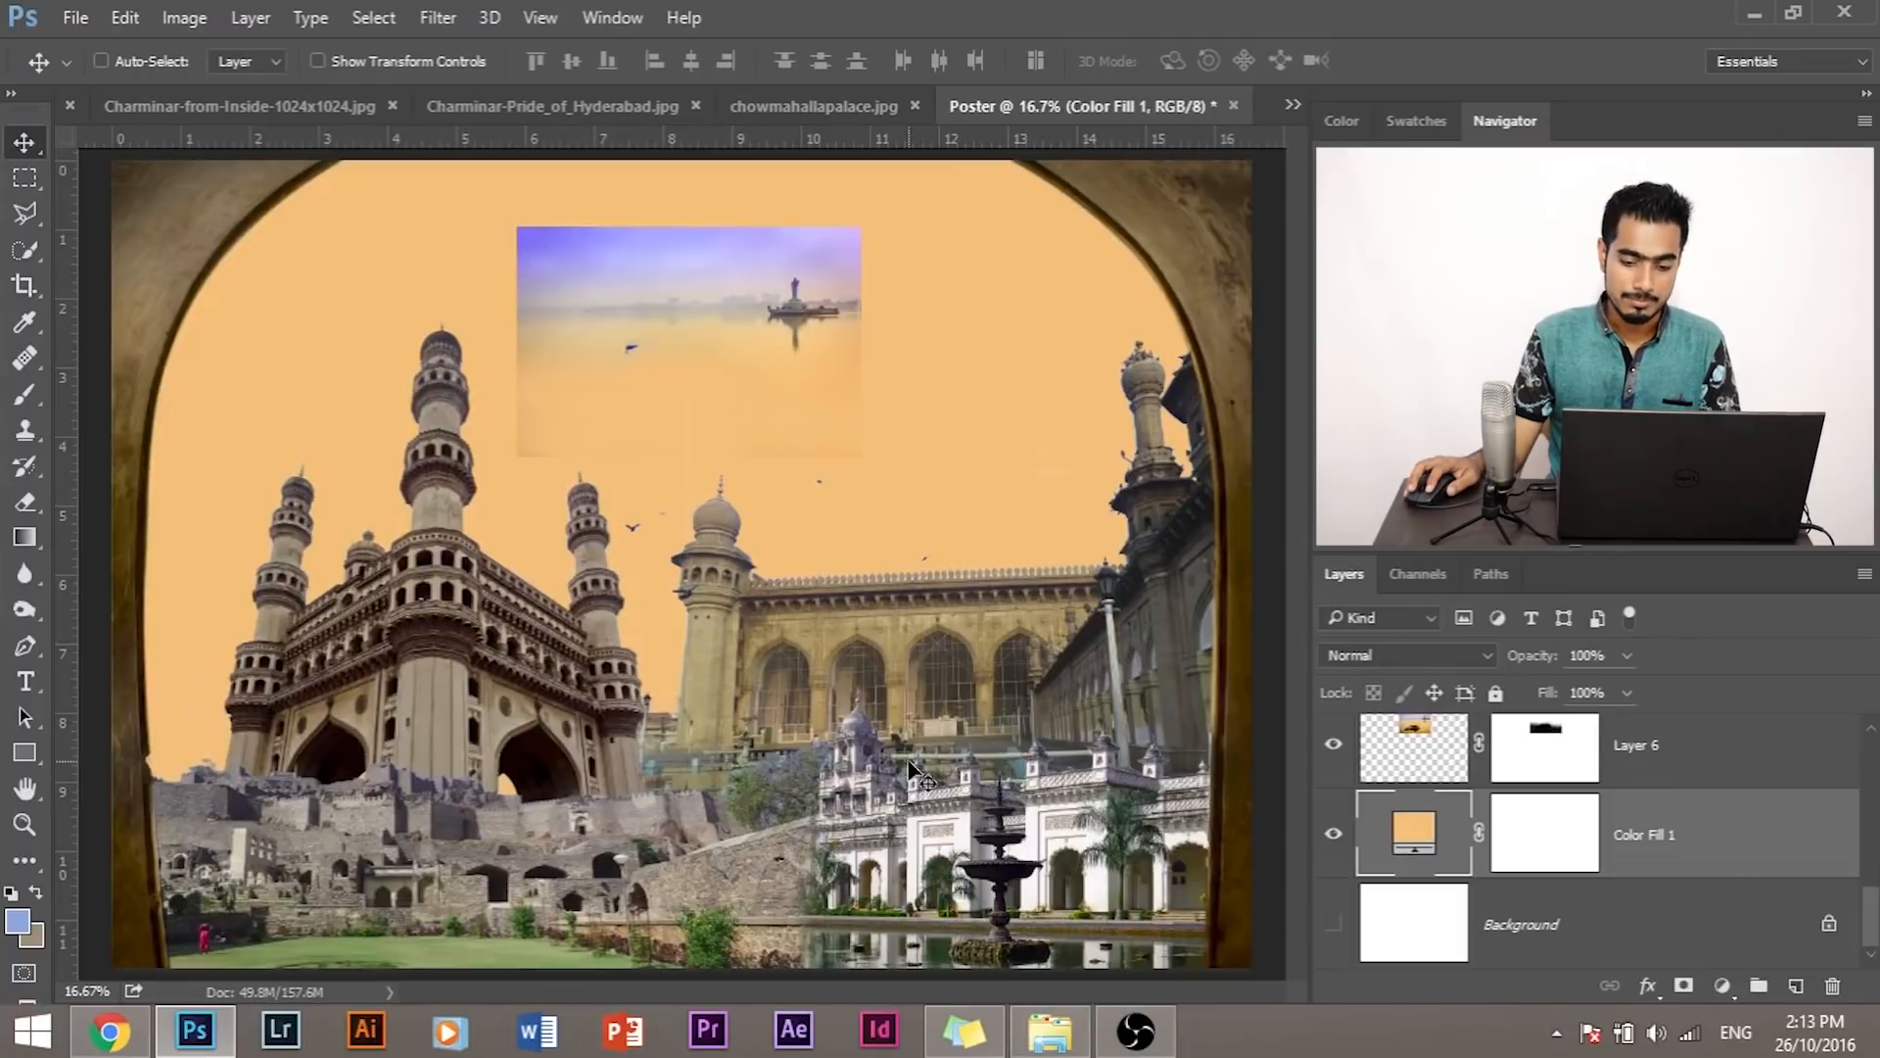
Step: Move Layer 6's lake photo to the canvas's upper-left corner and scale it to about 337% as the backdrop
left_click(1603, 762)
key("ctrl+t")
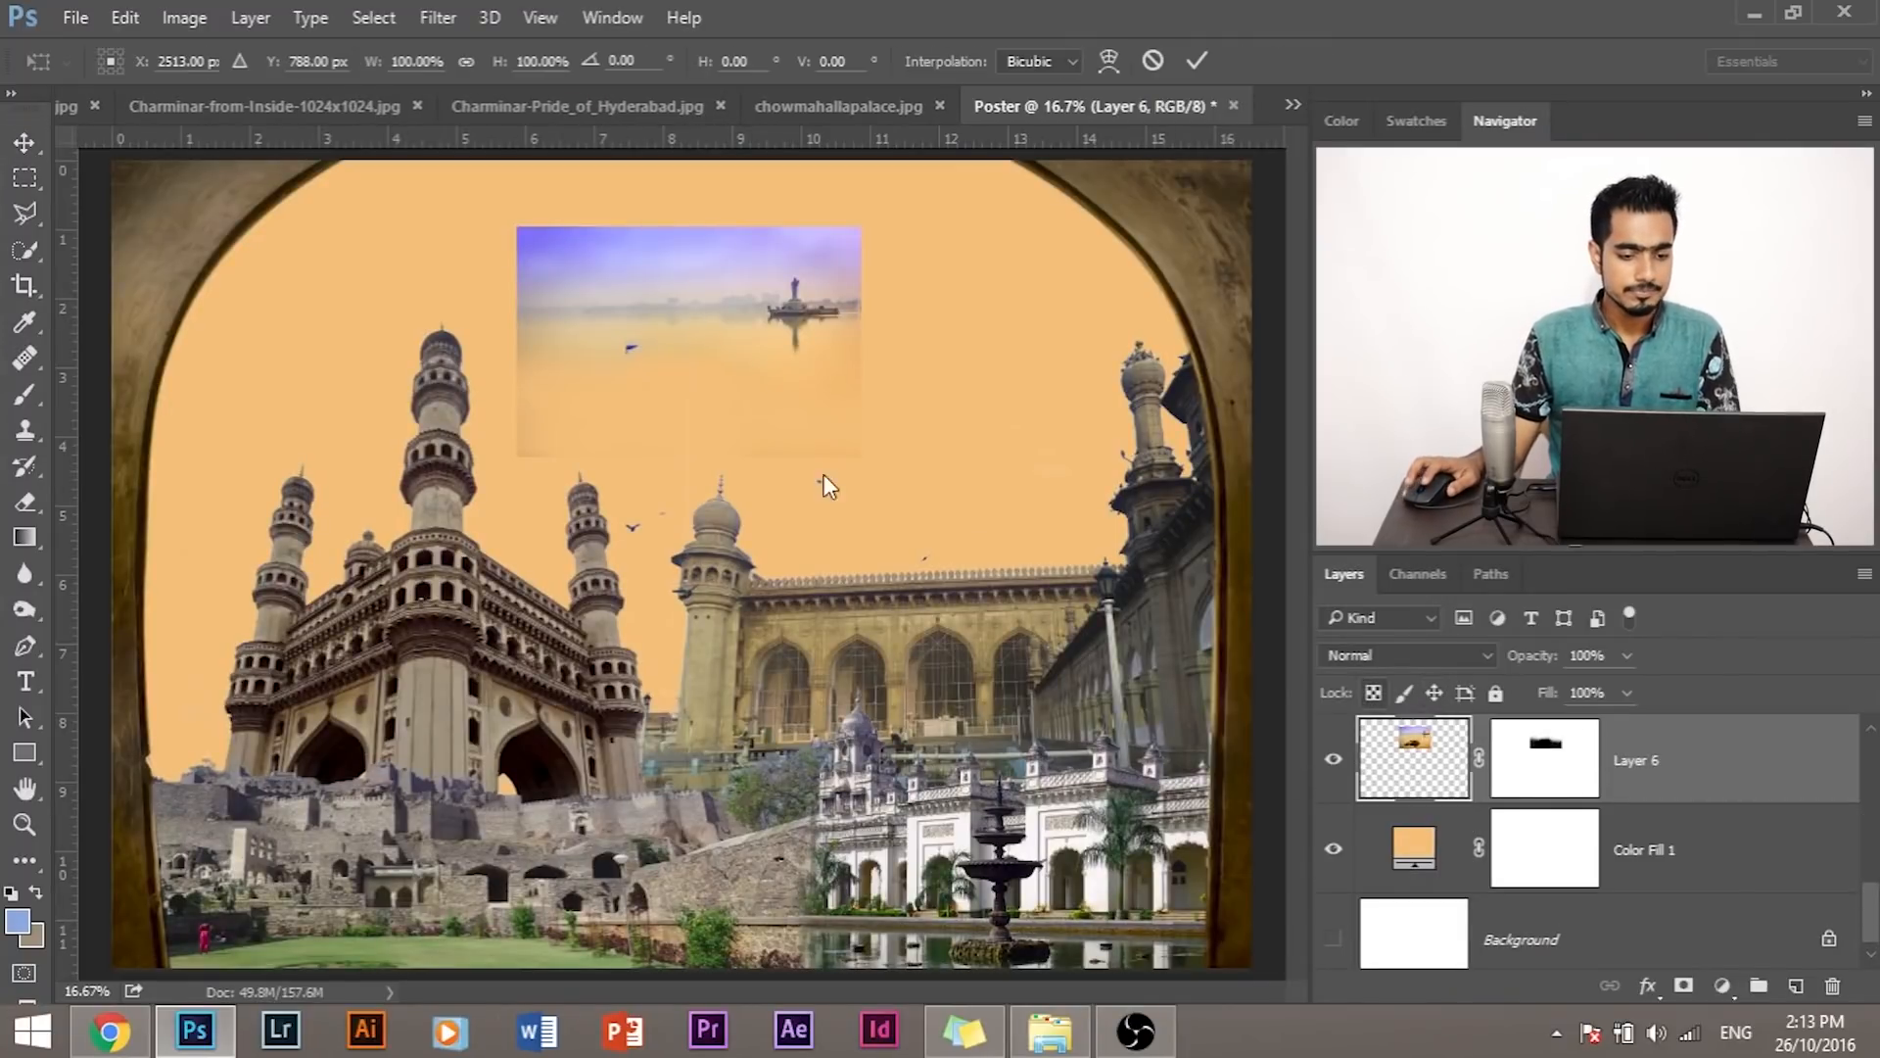
left_click_drag(707, 290, 300, 221)
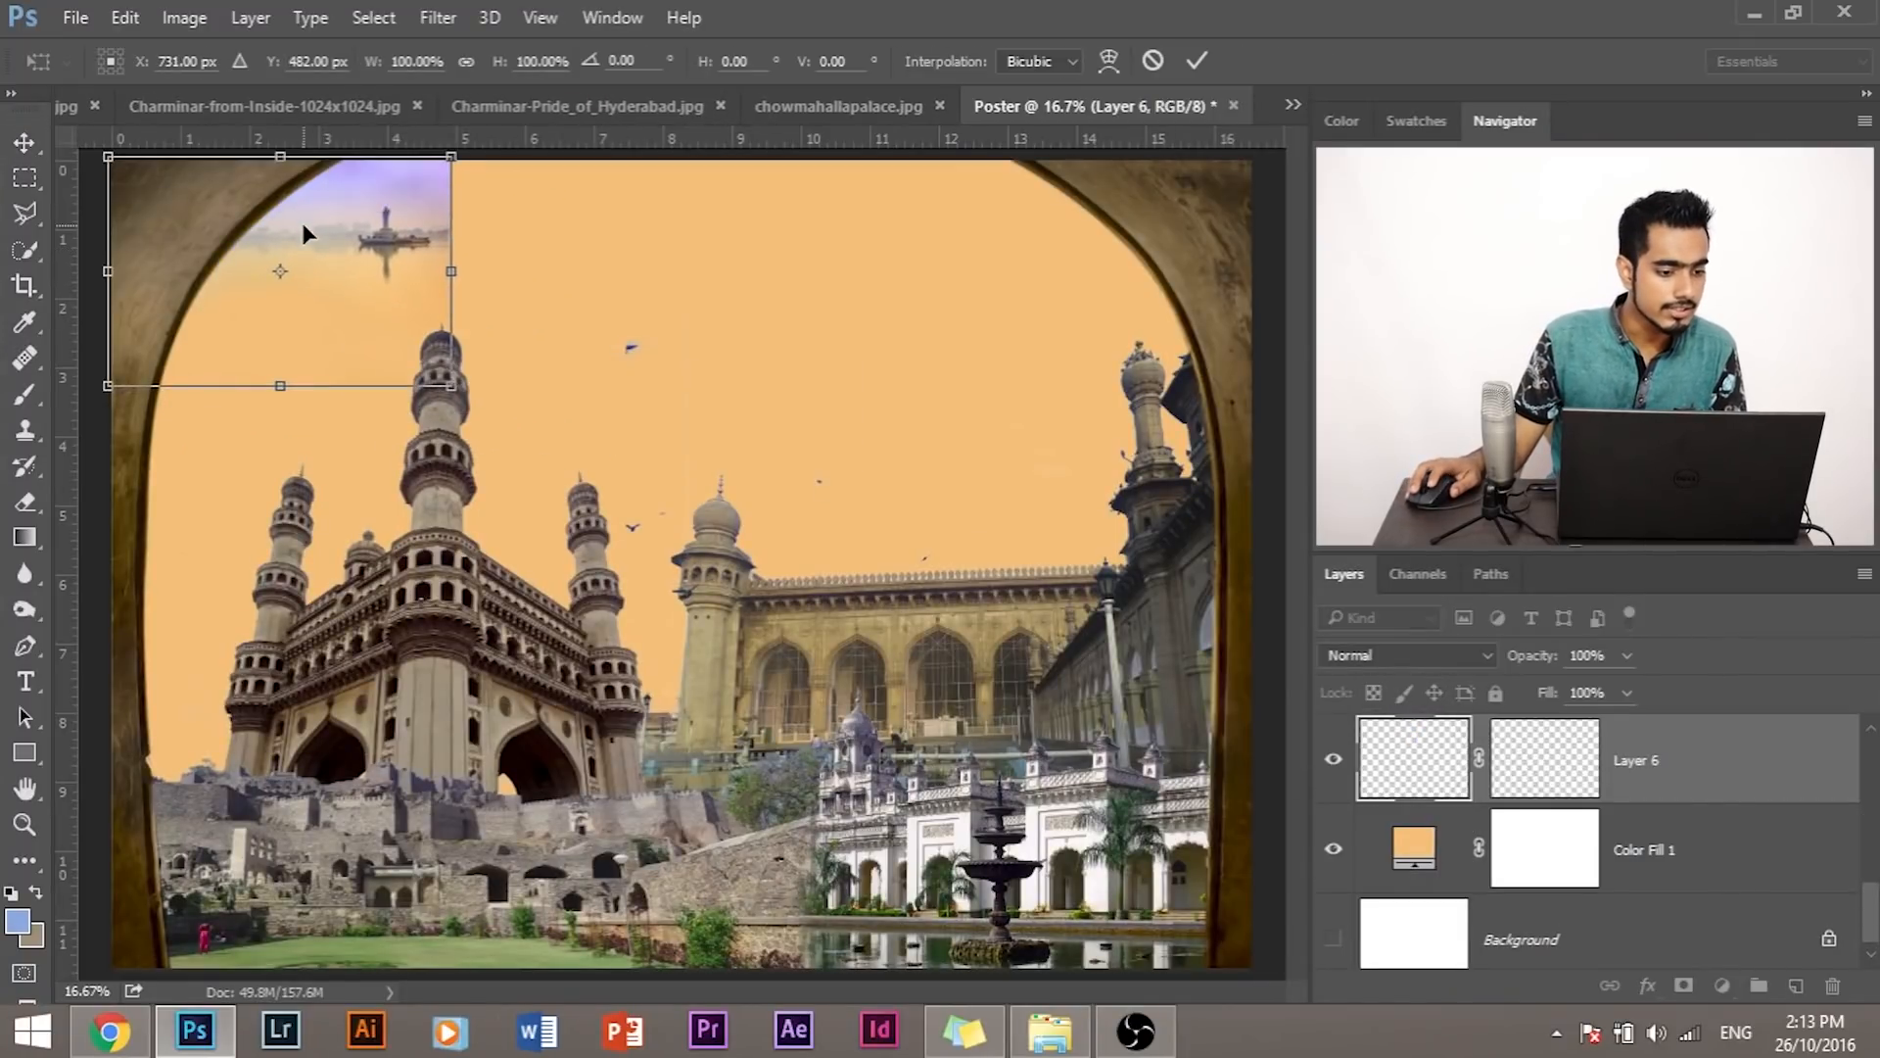
left_click_drag(465, 396, 1219, 1014)
left_click_drag(1052, 631, 1012, 580)
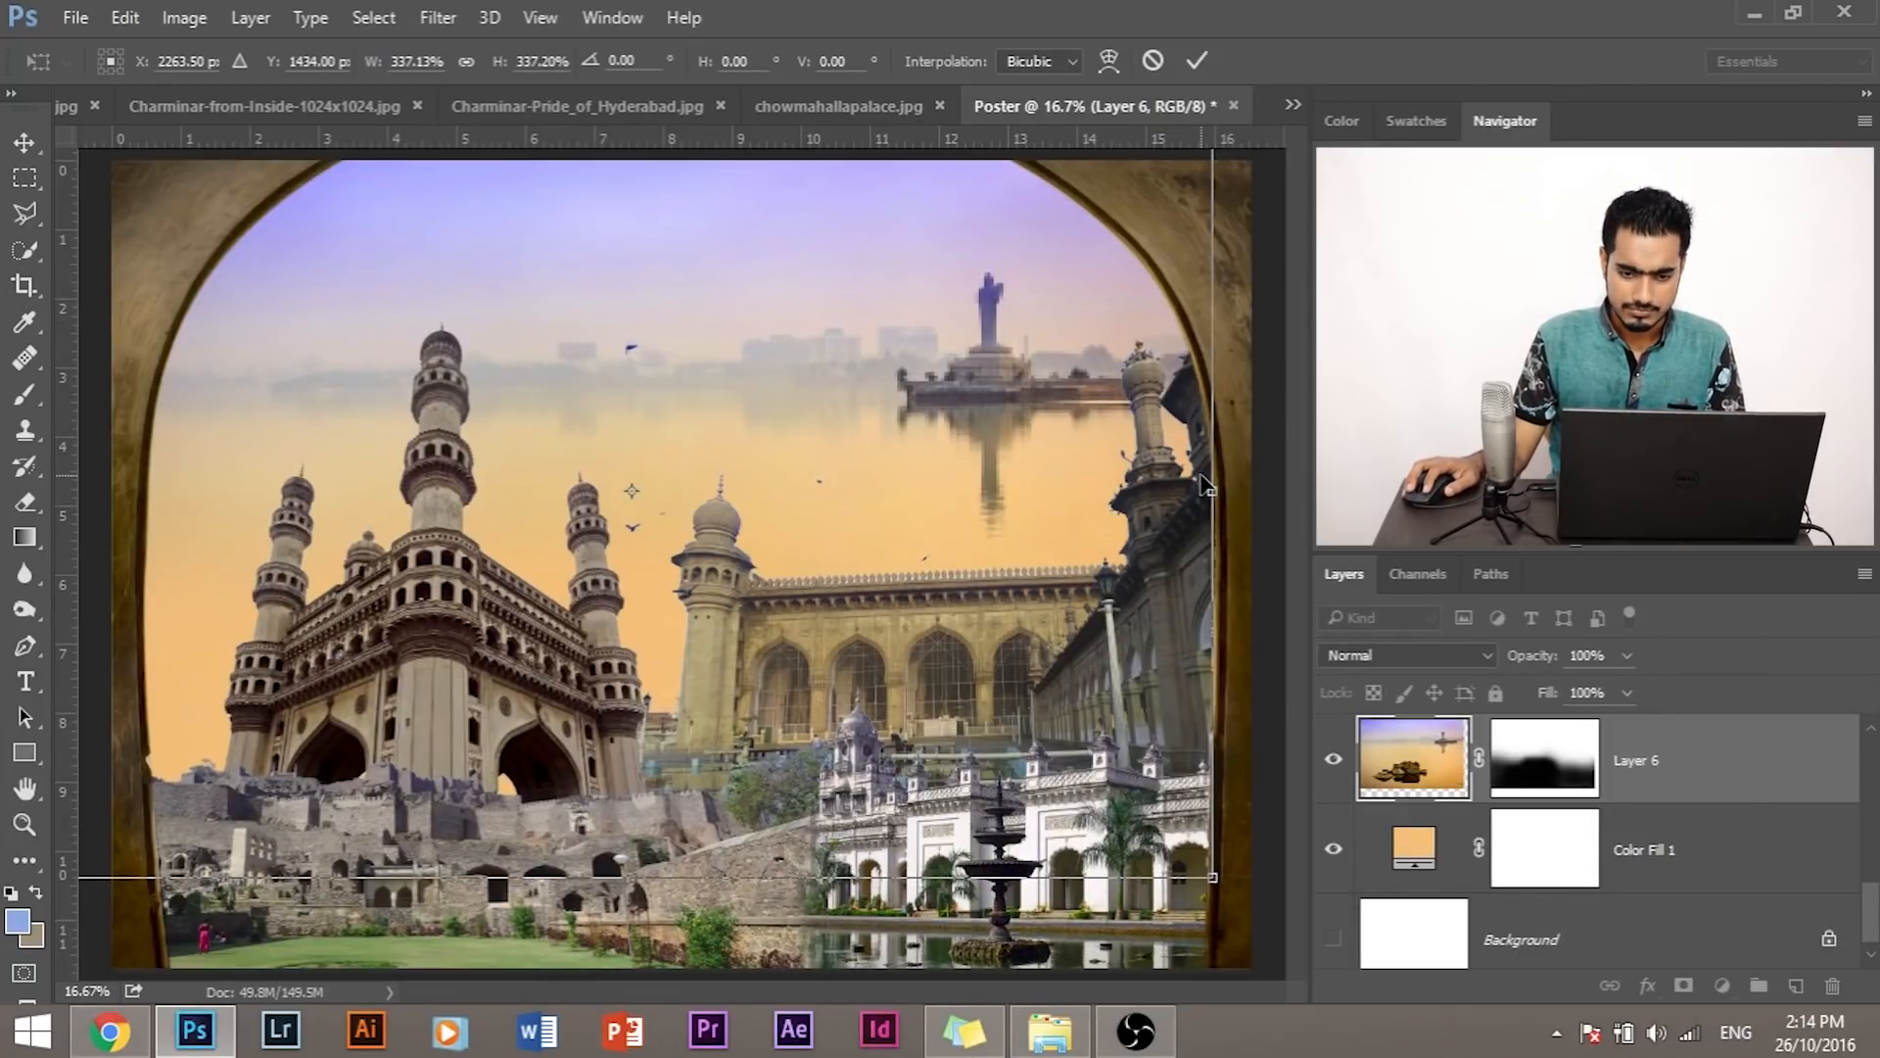
Step: Stretch Layer 6's lake photo to about 344% width and slightly taller, nudging it left to clear the mosque's right minaret
left_click_drag(1025, 465, 999, 457)
left_click_drag(1184, 477, 1211, 486)
key("Left")
key("Left")
key("Left")
key("Left")
key("Down")
key("Down")
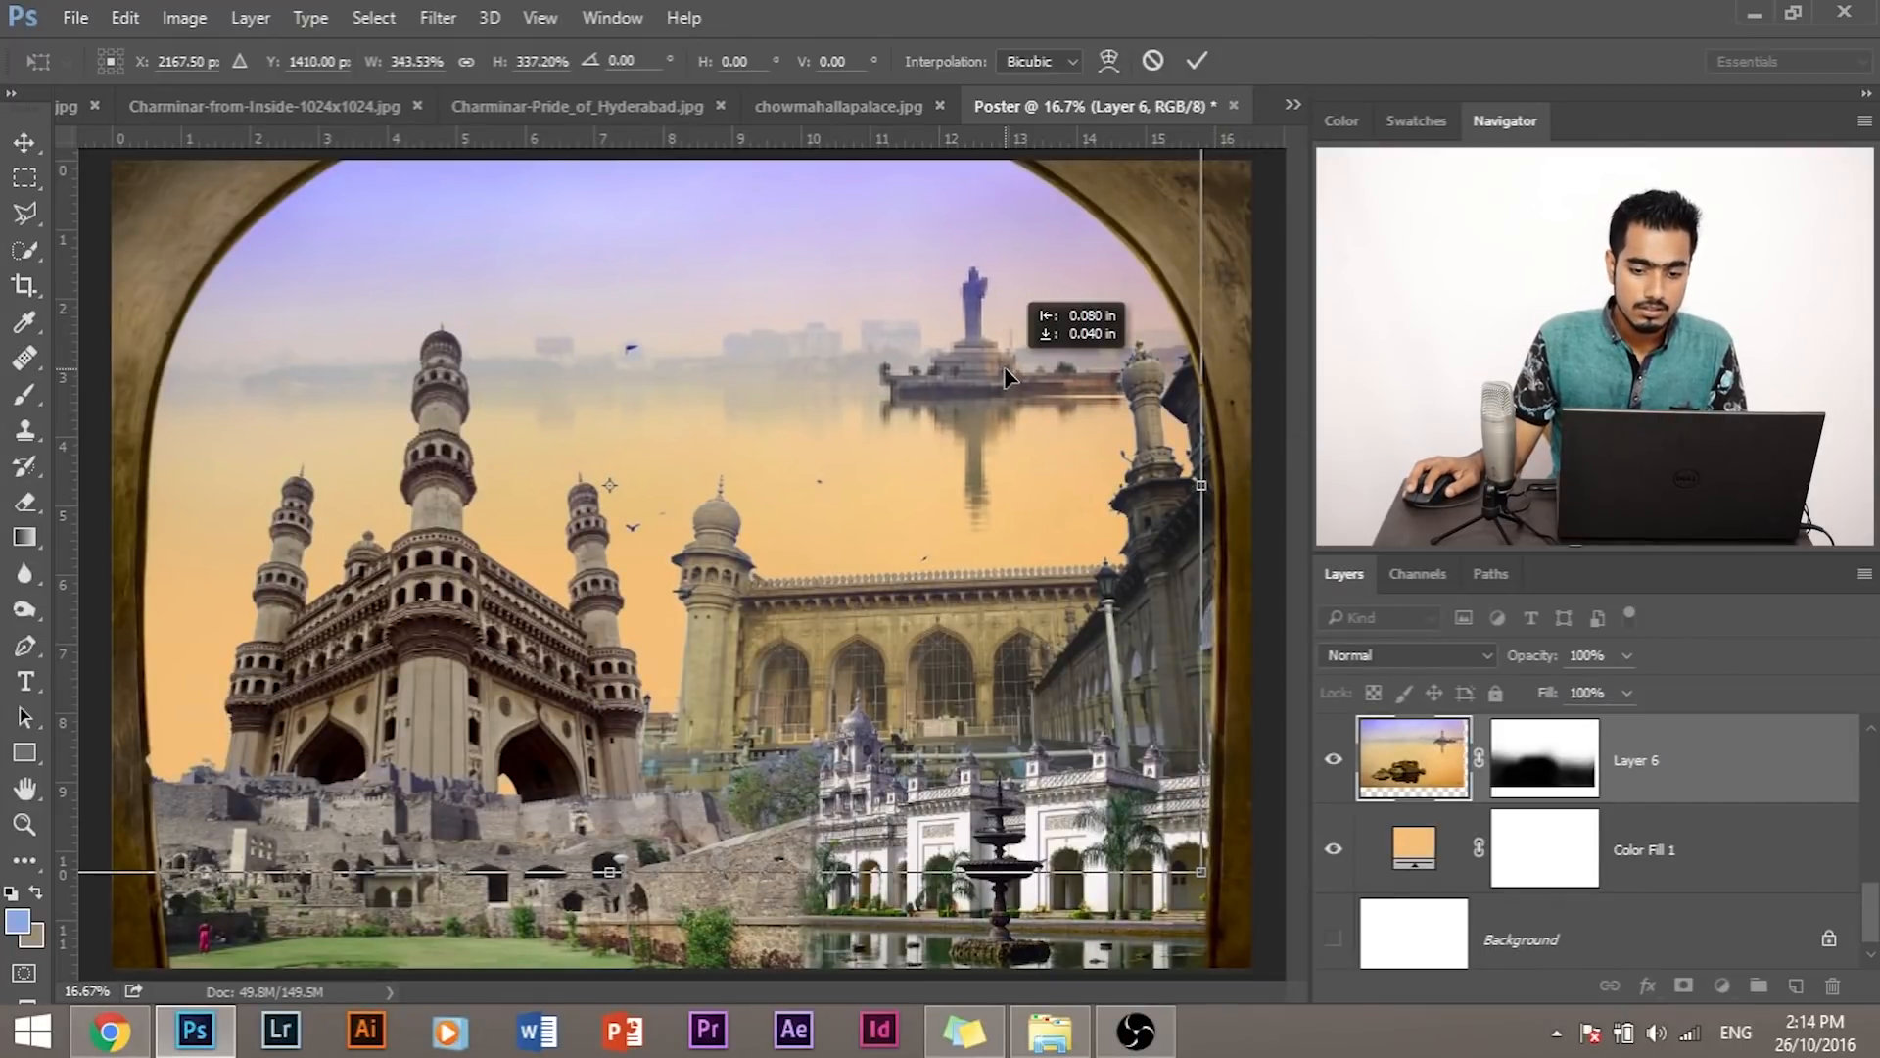
key("Left")
key("Left")
key("Left")
key("Left")
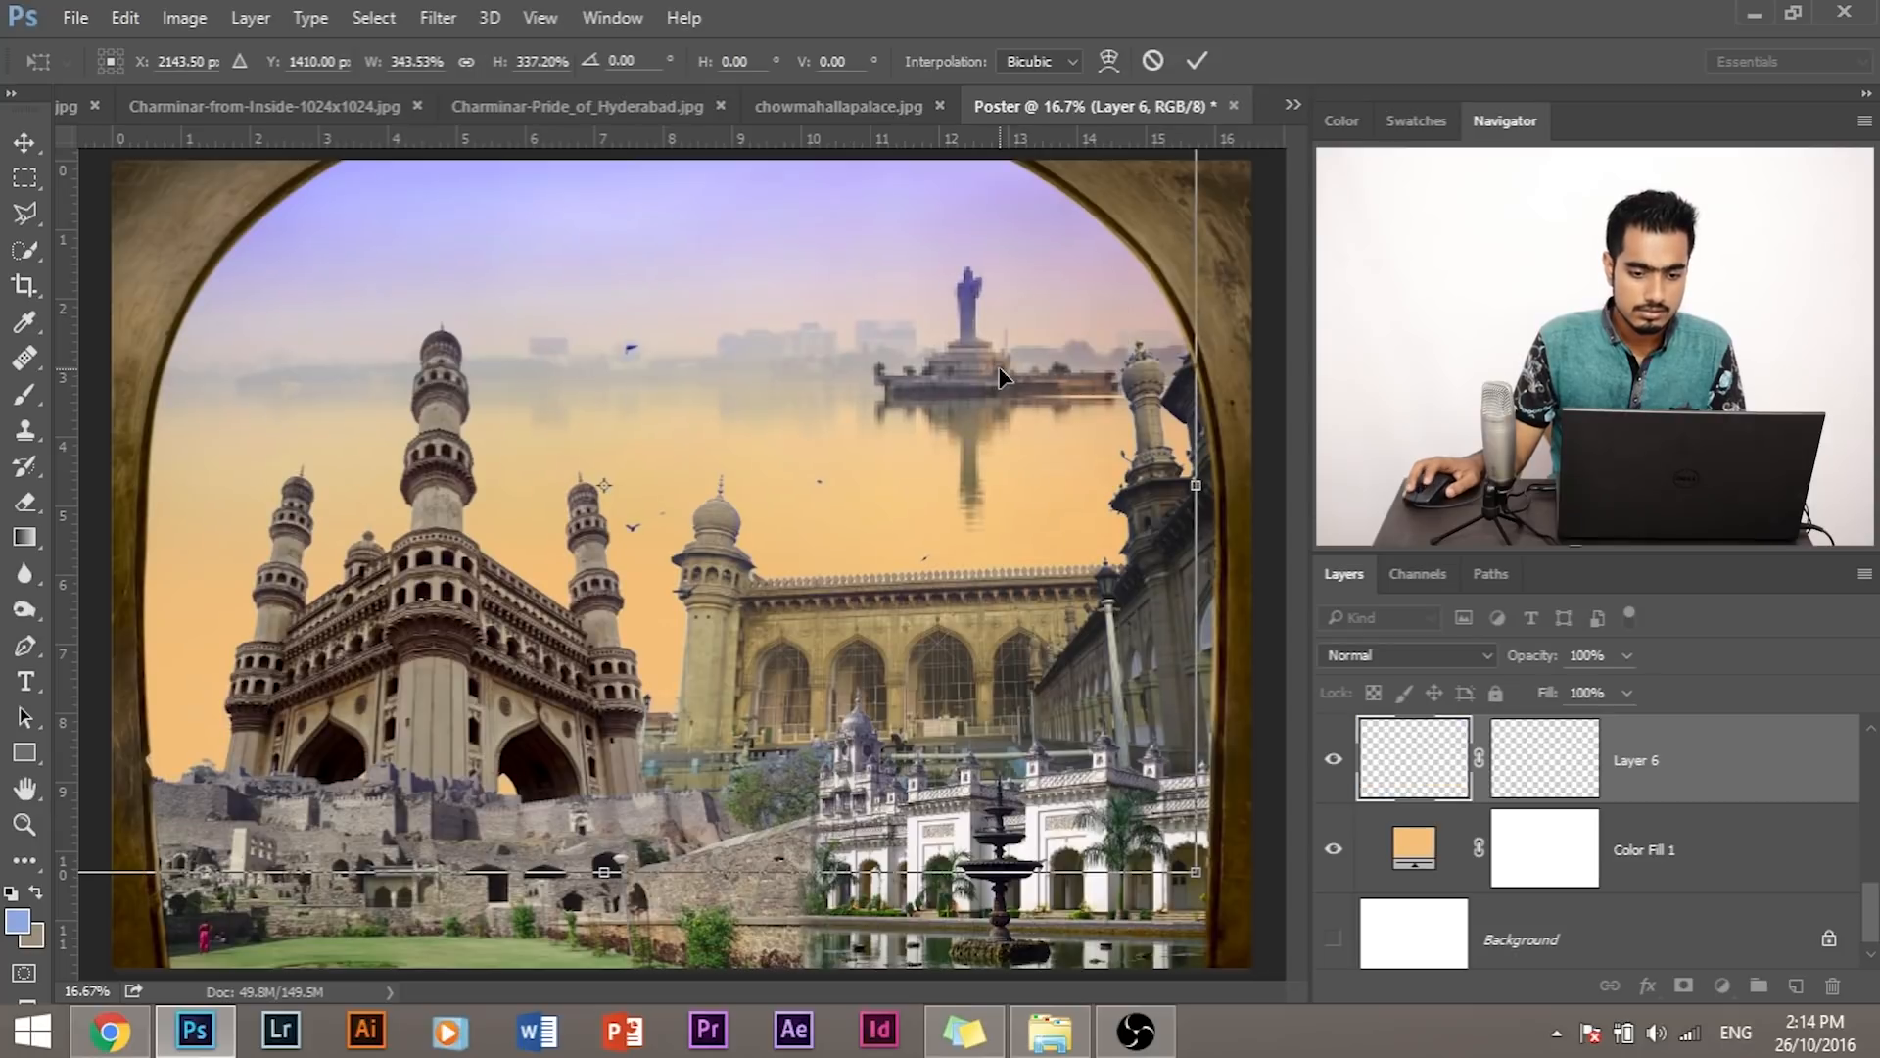
left_click_drag(609, 893, 610, 920)
key("Return")
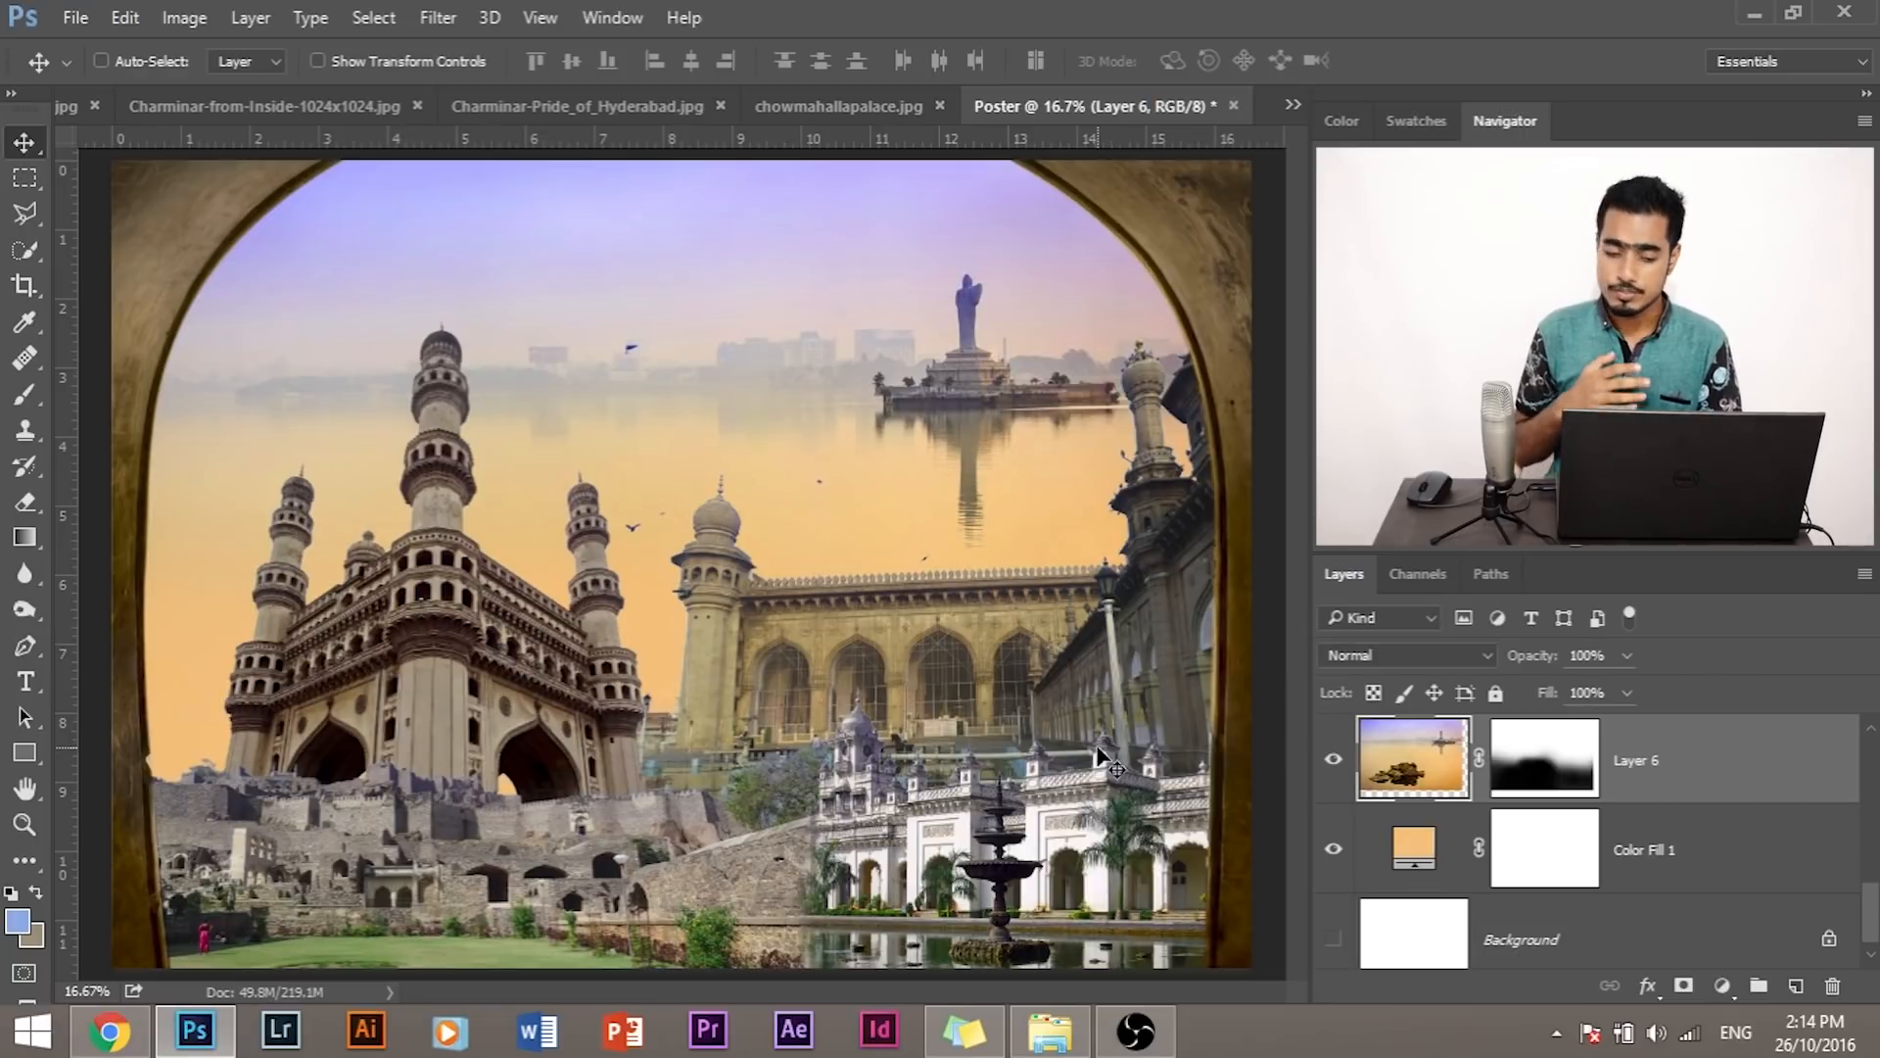
key("ctrl+minus")
key("ctrl+minus")
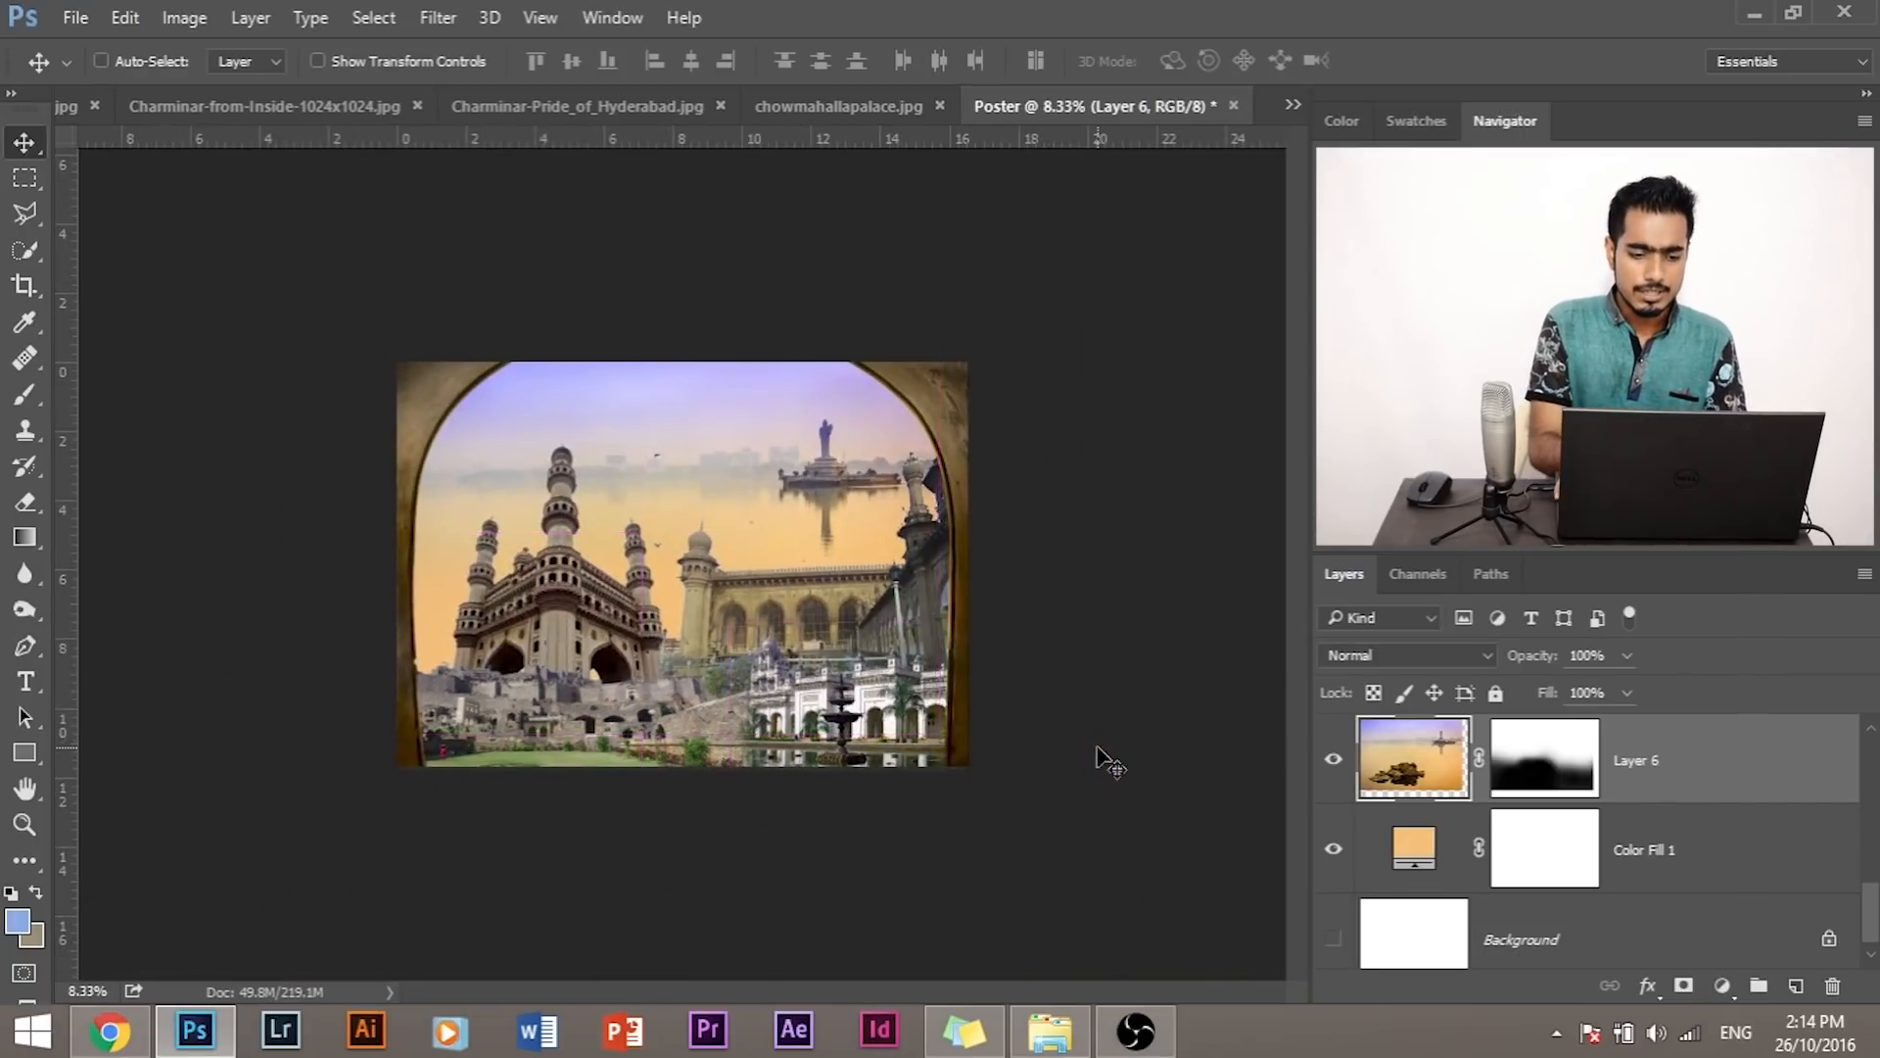
Step: Group the Golconda Fort layer together with Layer 2
key("ctrl+plus")
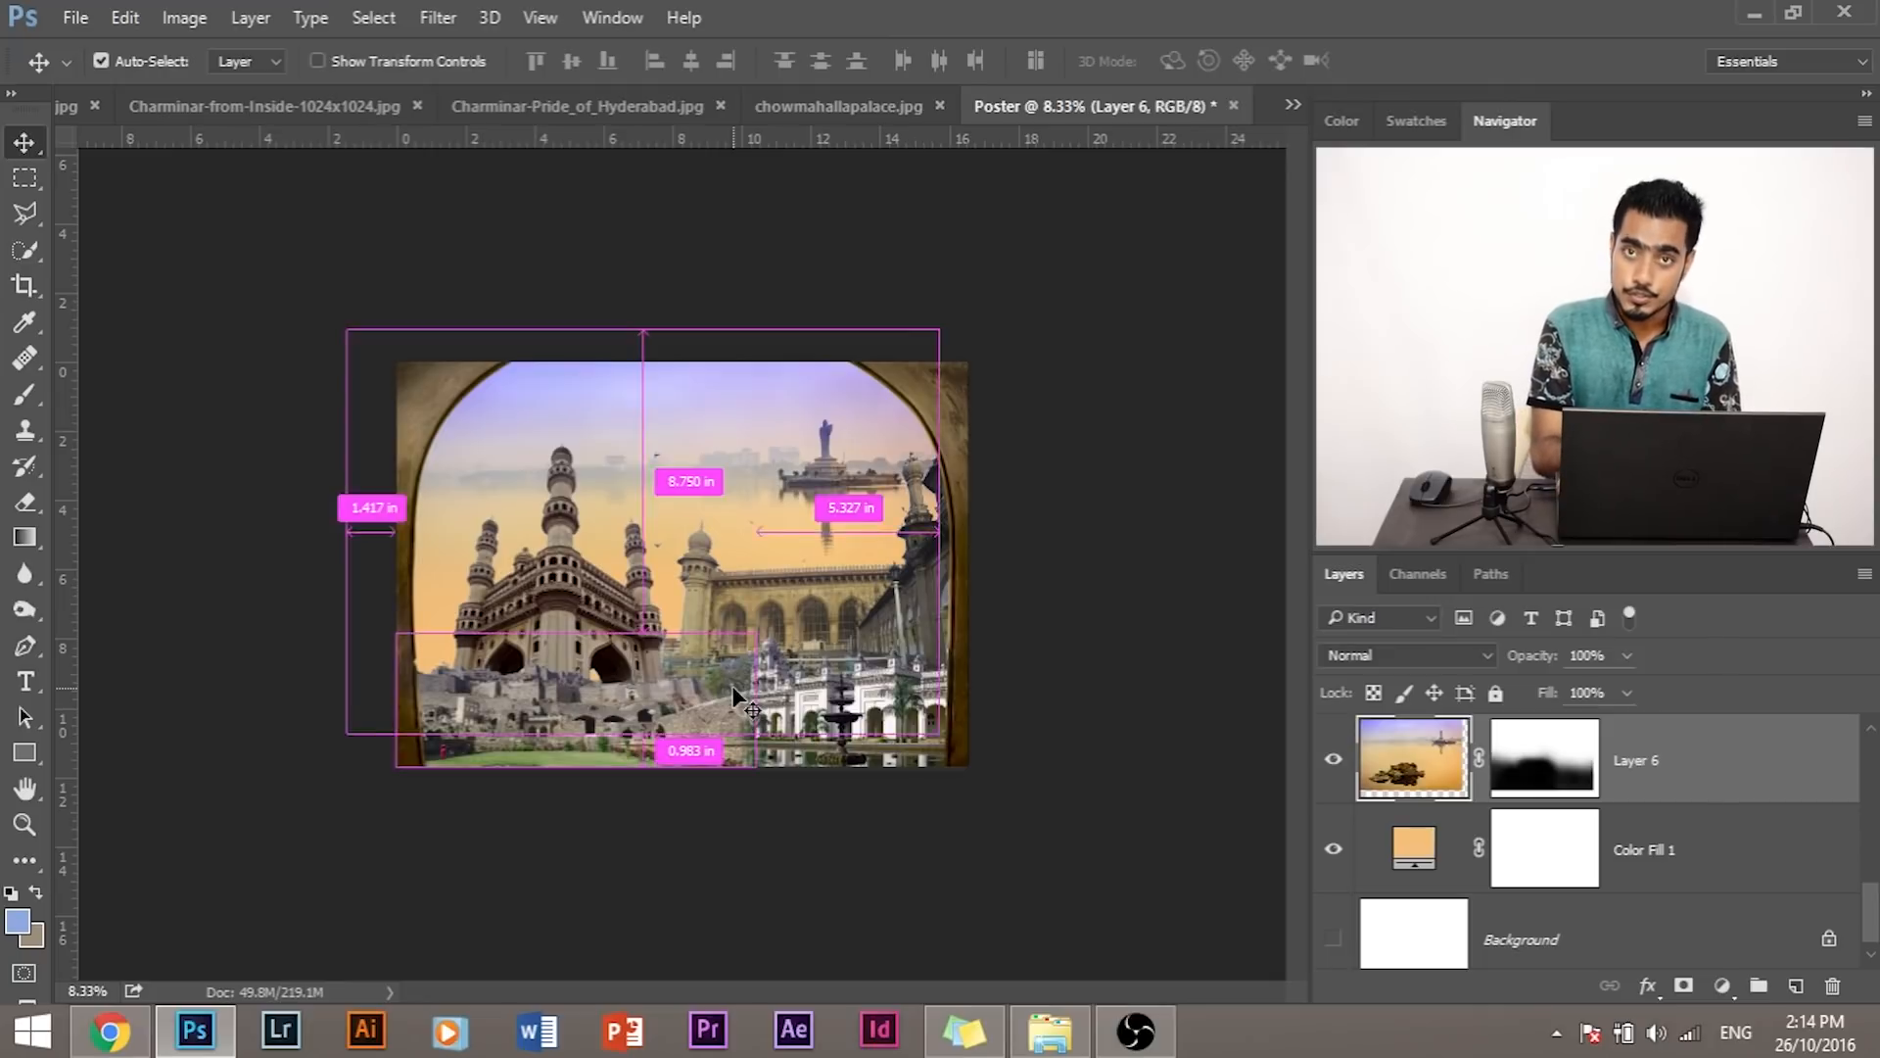
key("ctrl+plus")
key("ctrl+plus")
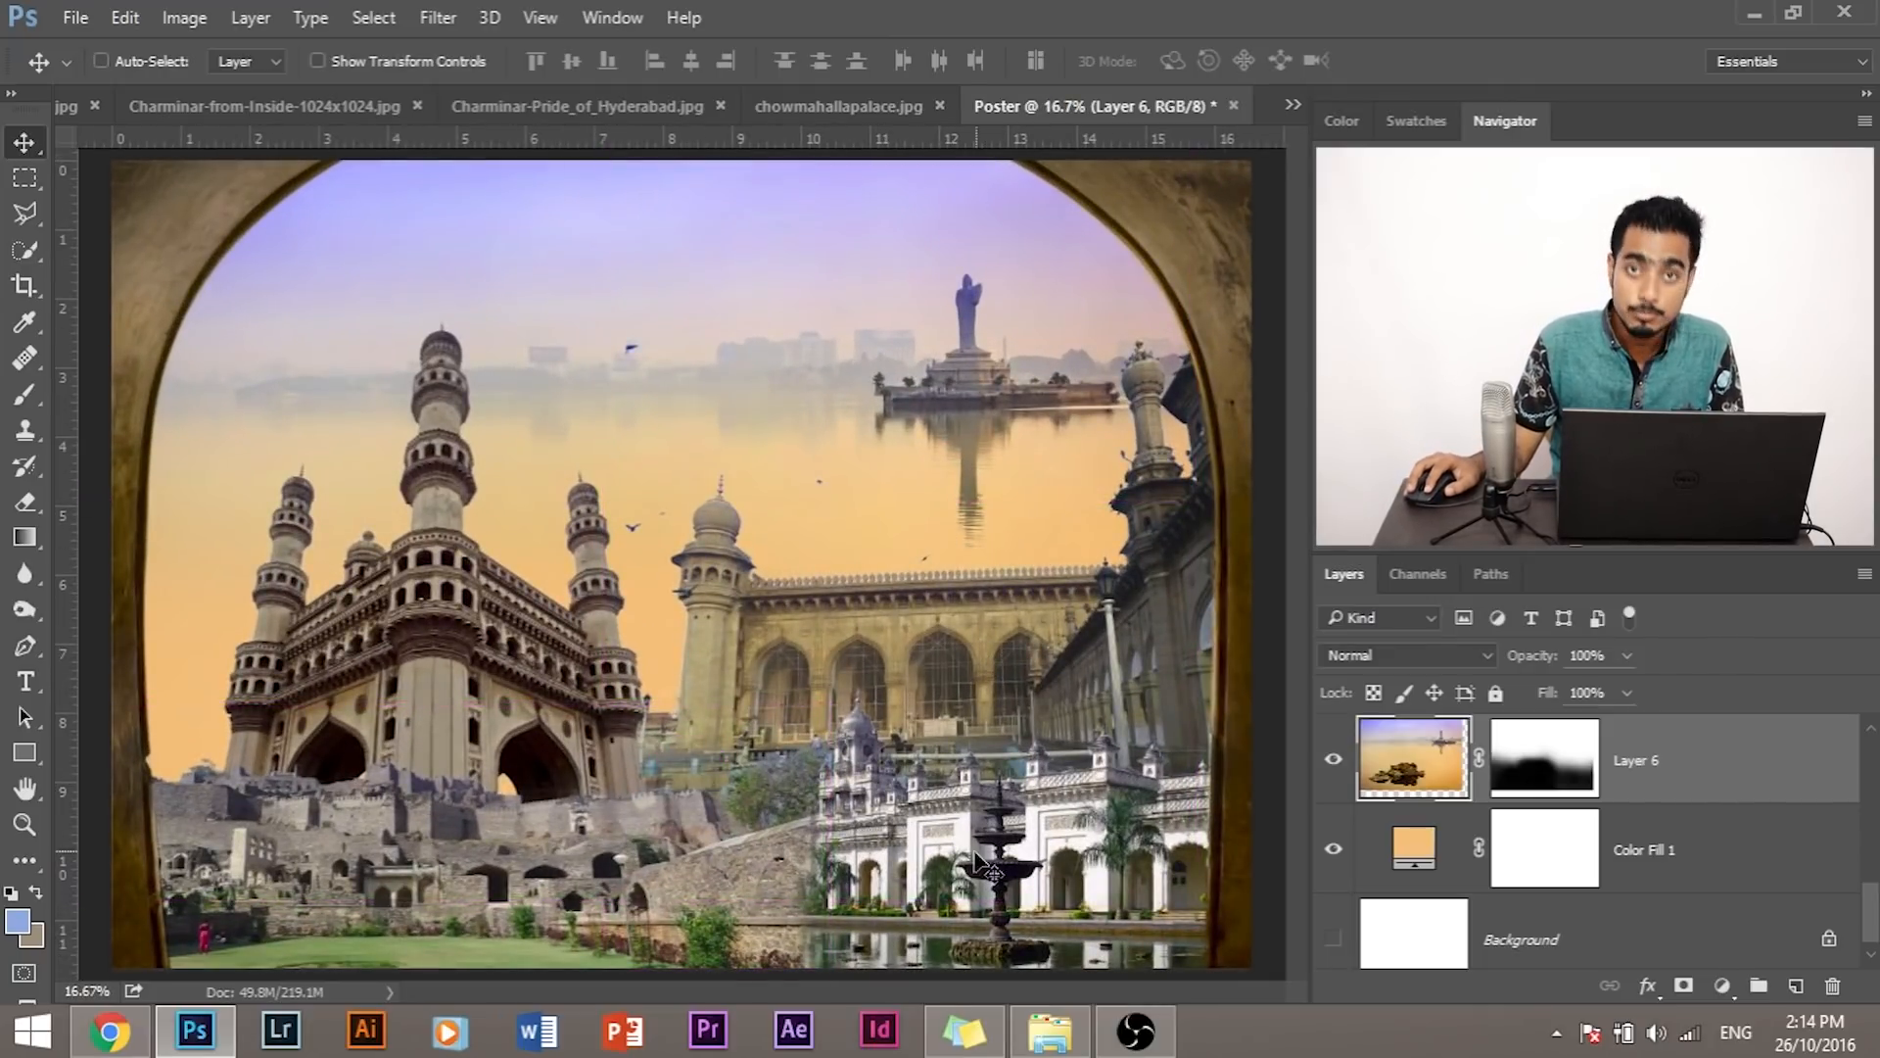
scroll(1603, 830, "up", 2)
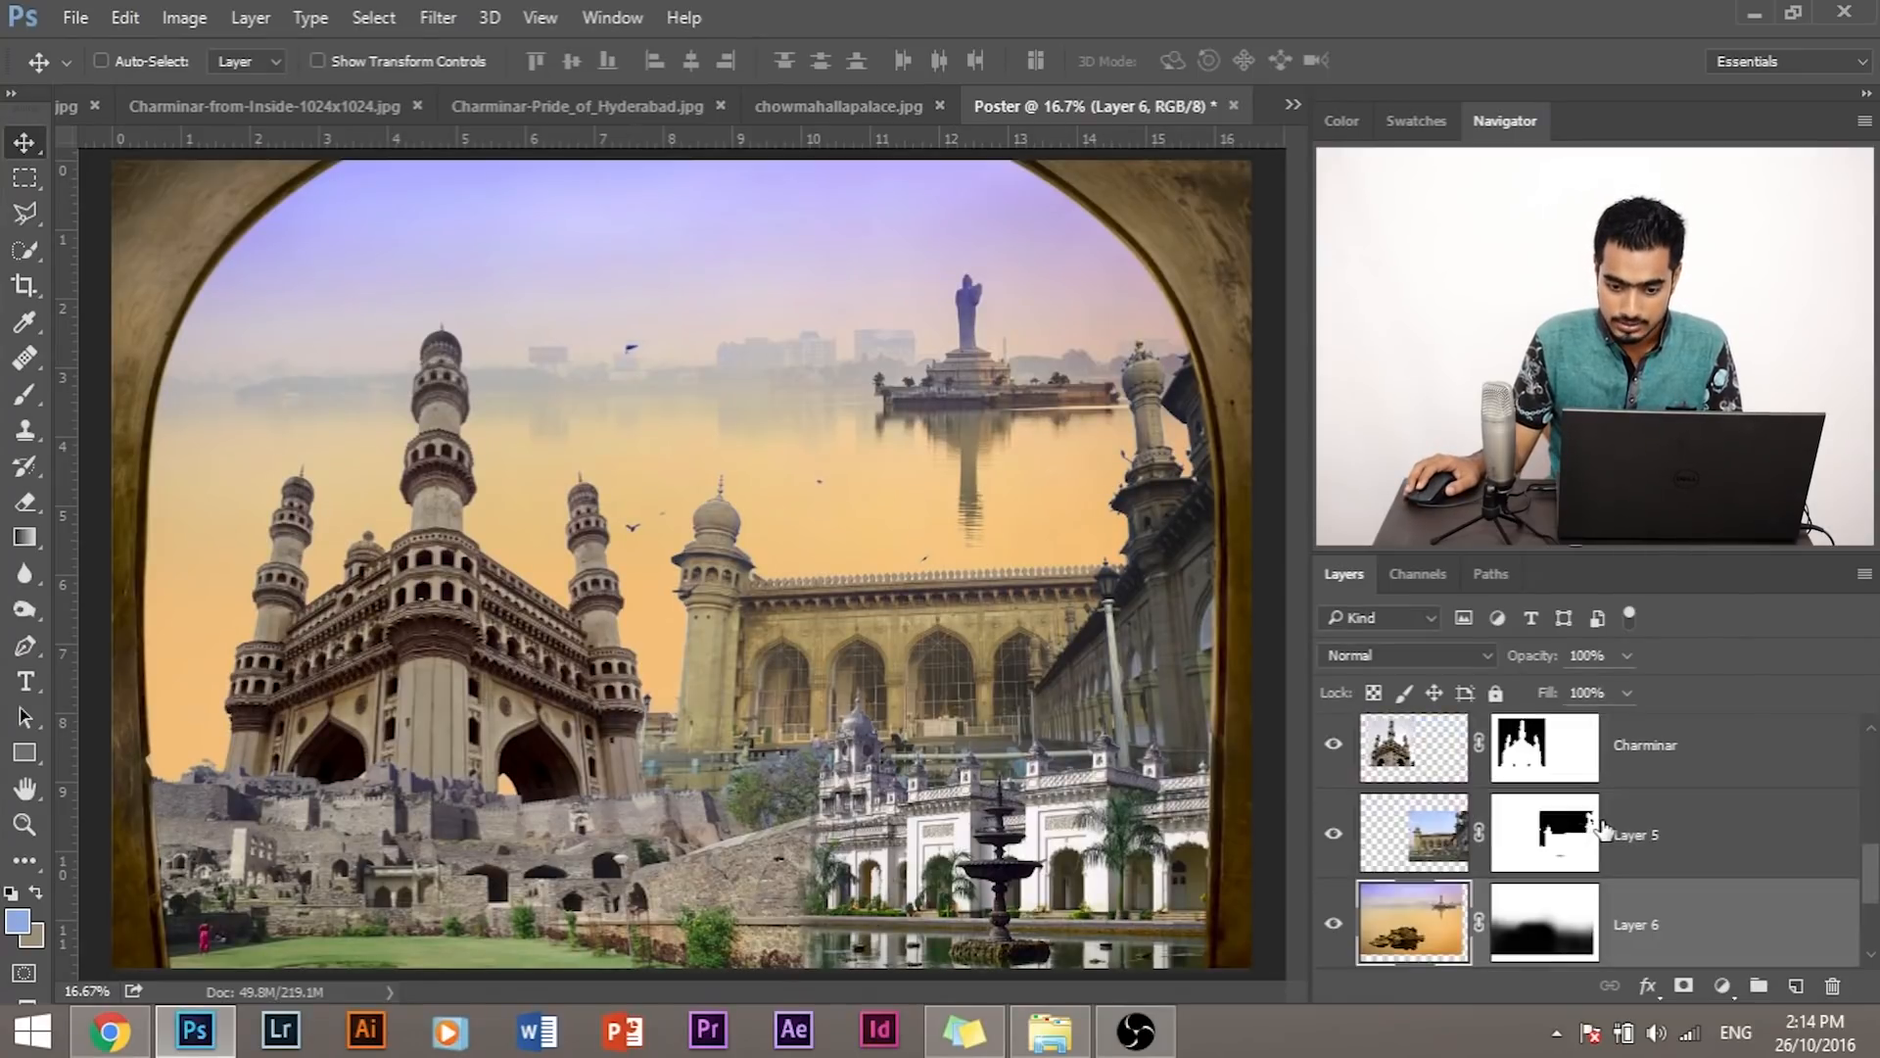
left_click(1689, 850)
scroll(1665, 850, "up", 2)
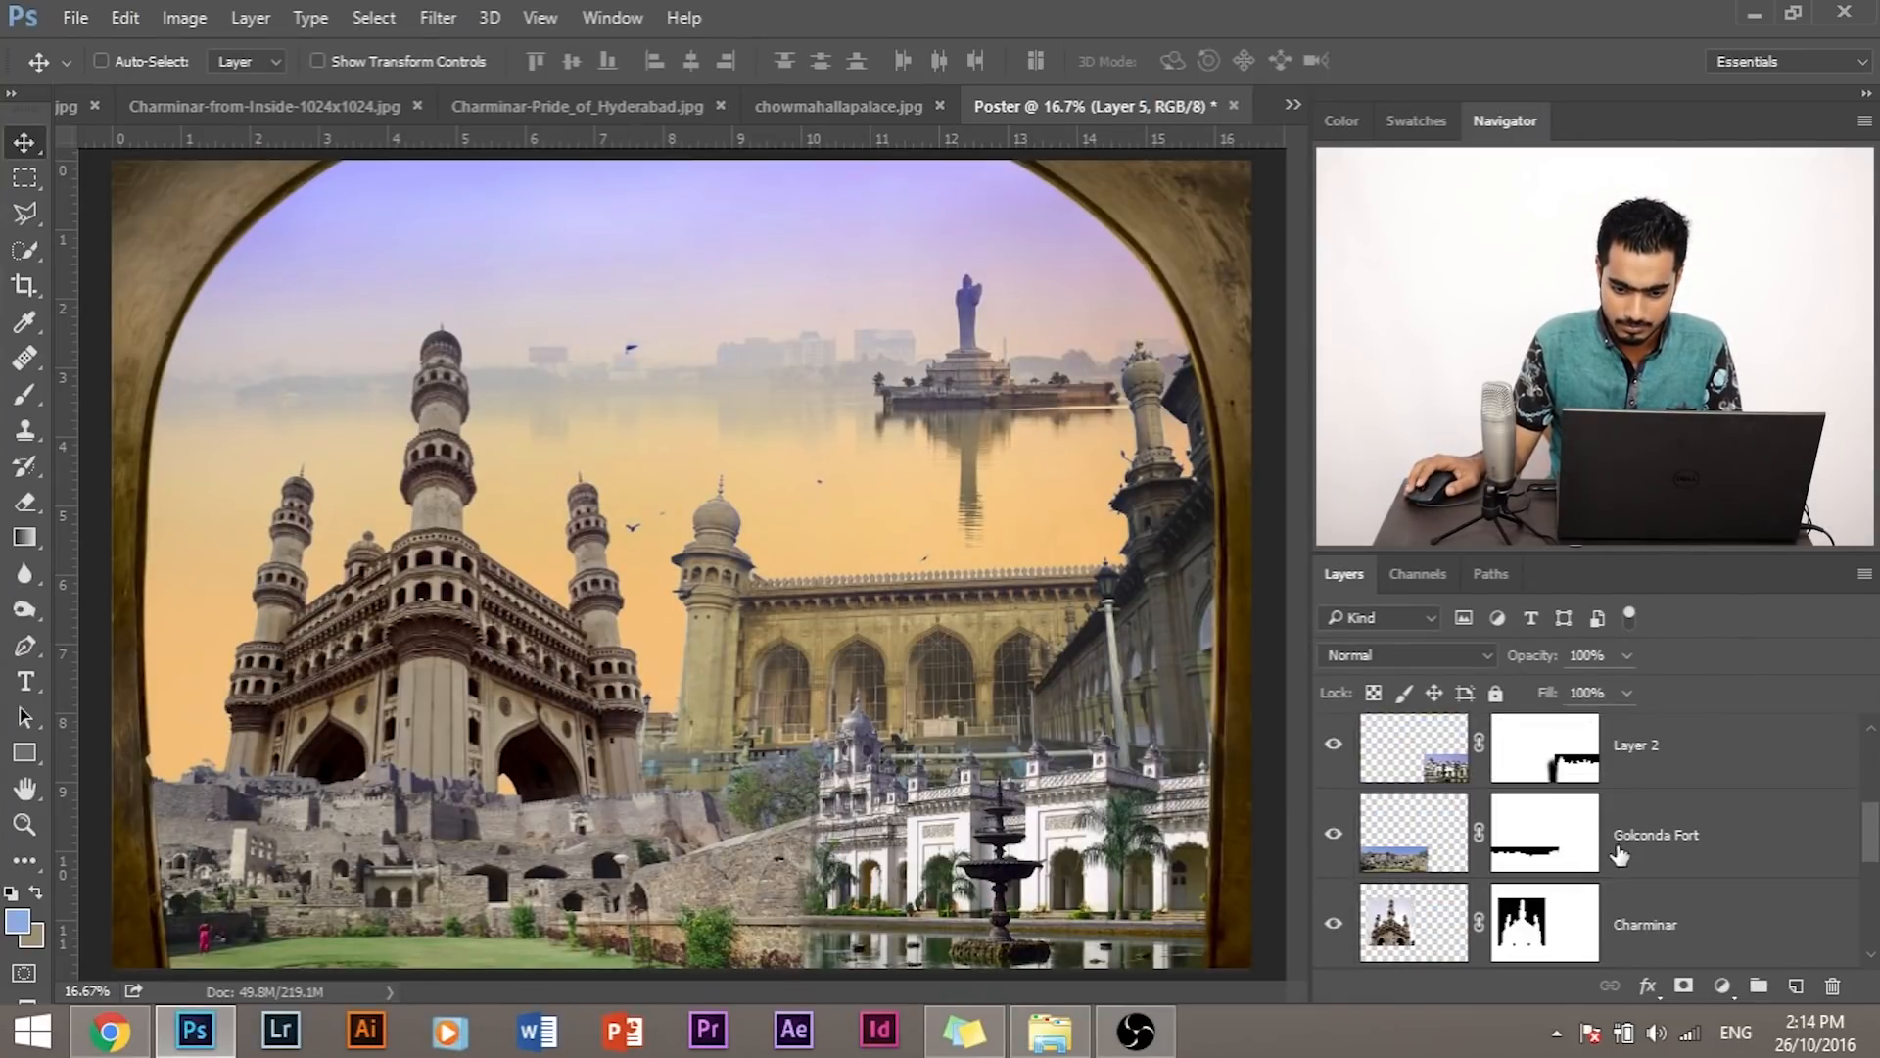
left_click(1670, 725)
scroll(1655, 774, "up", 1)
scroll(1676, 813, "down", 1)
left_click(1666, 840)
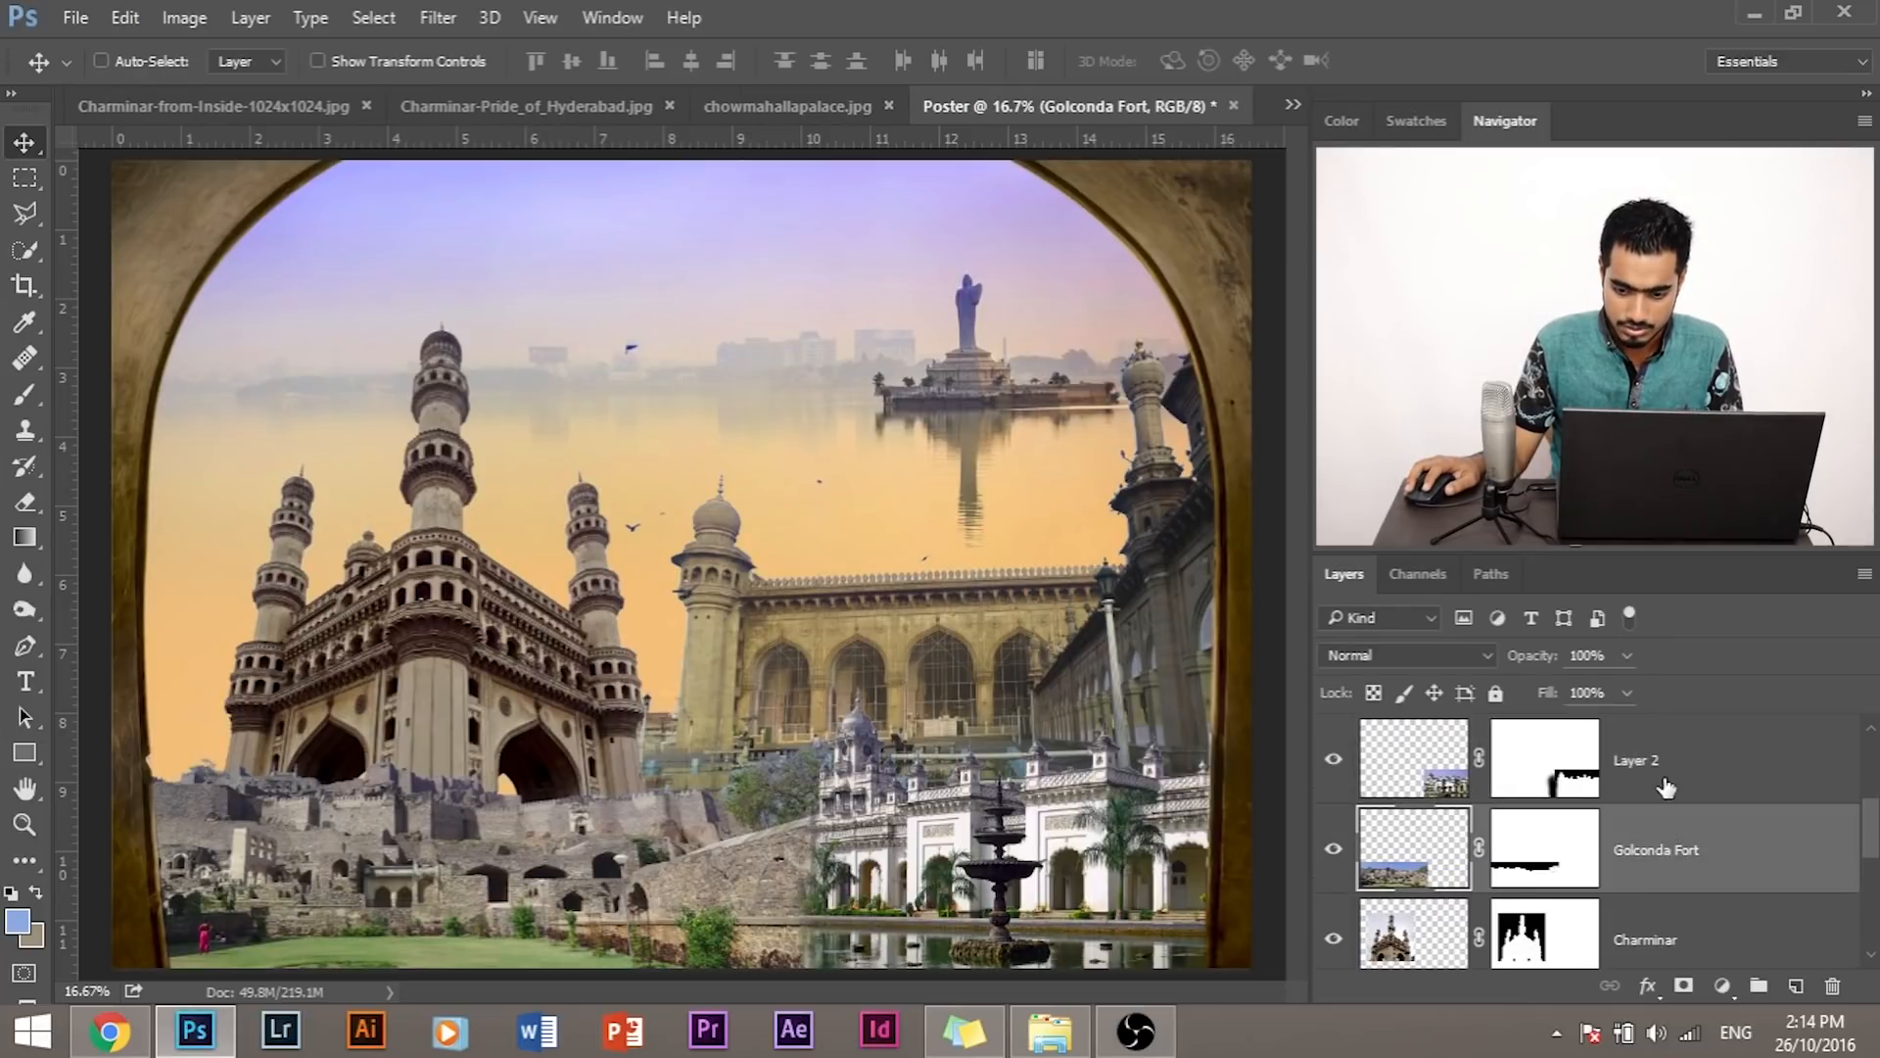
left_click(1665, 764, "ctrl")
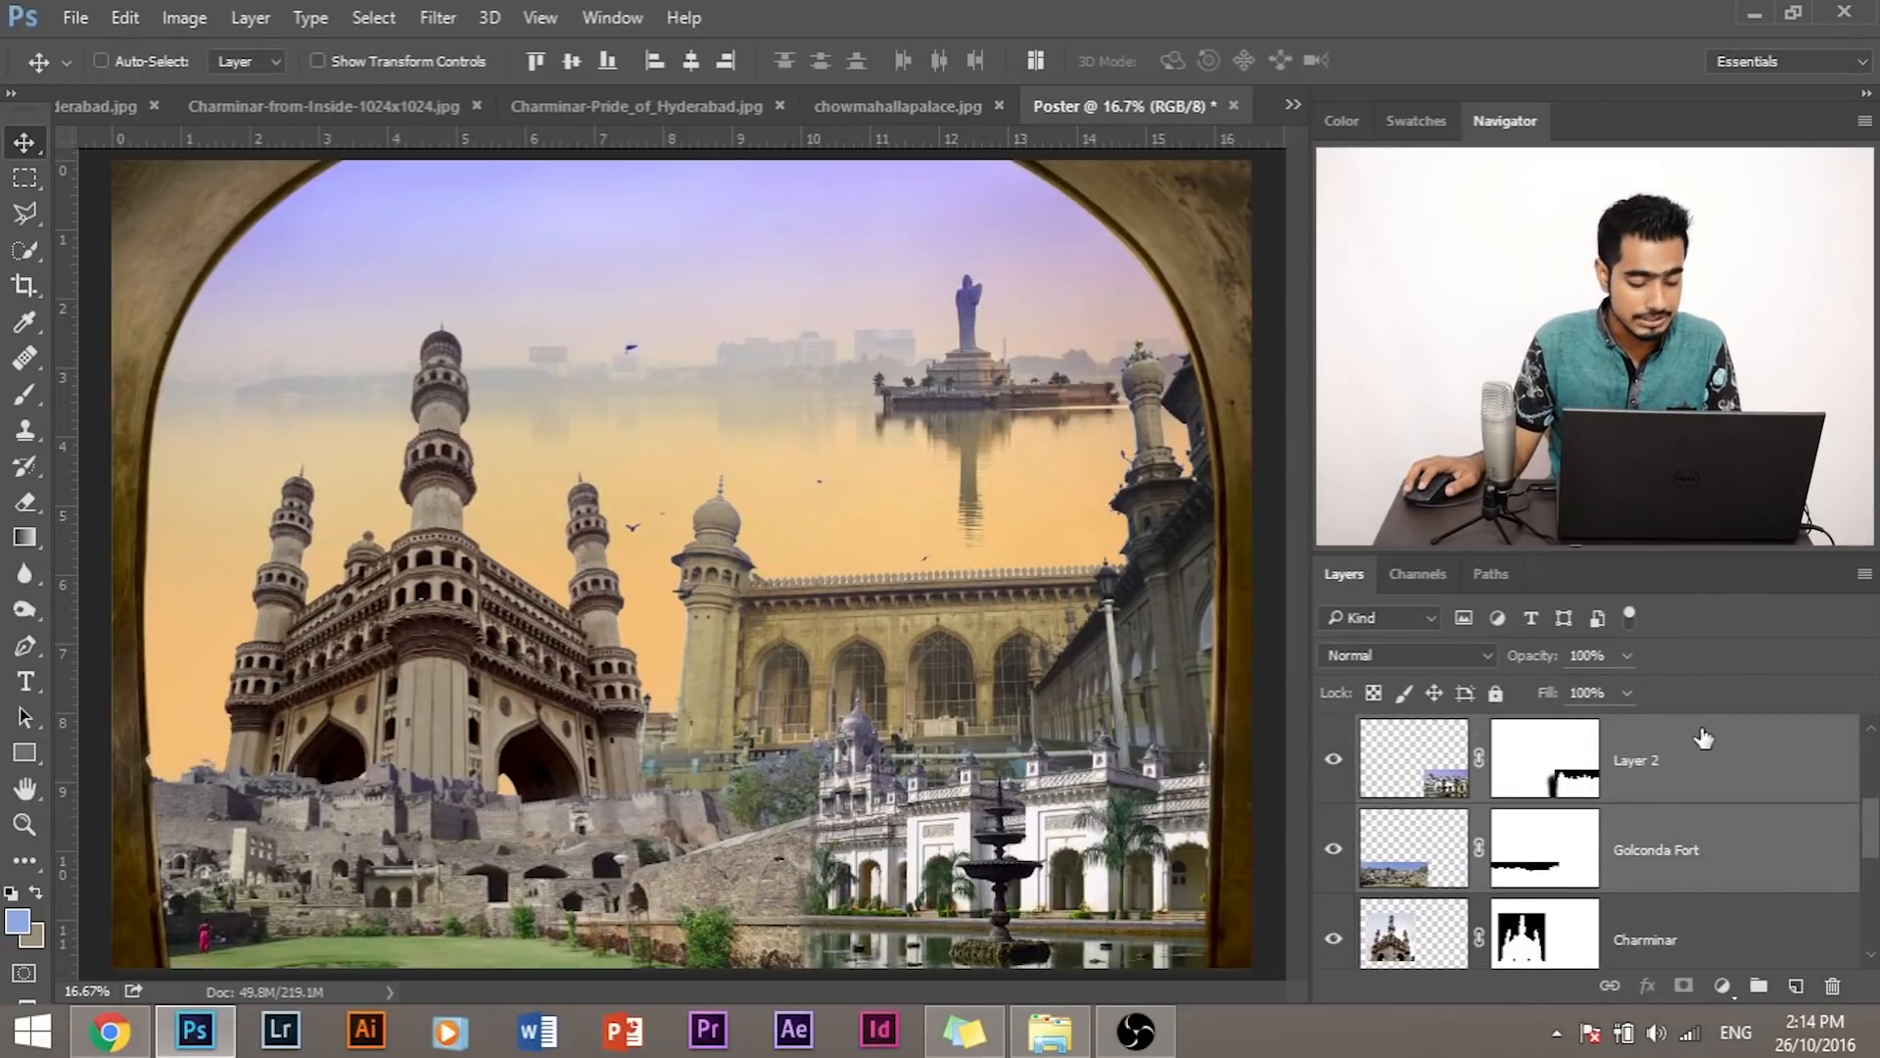
key("ctrl+g")
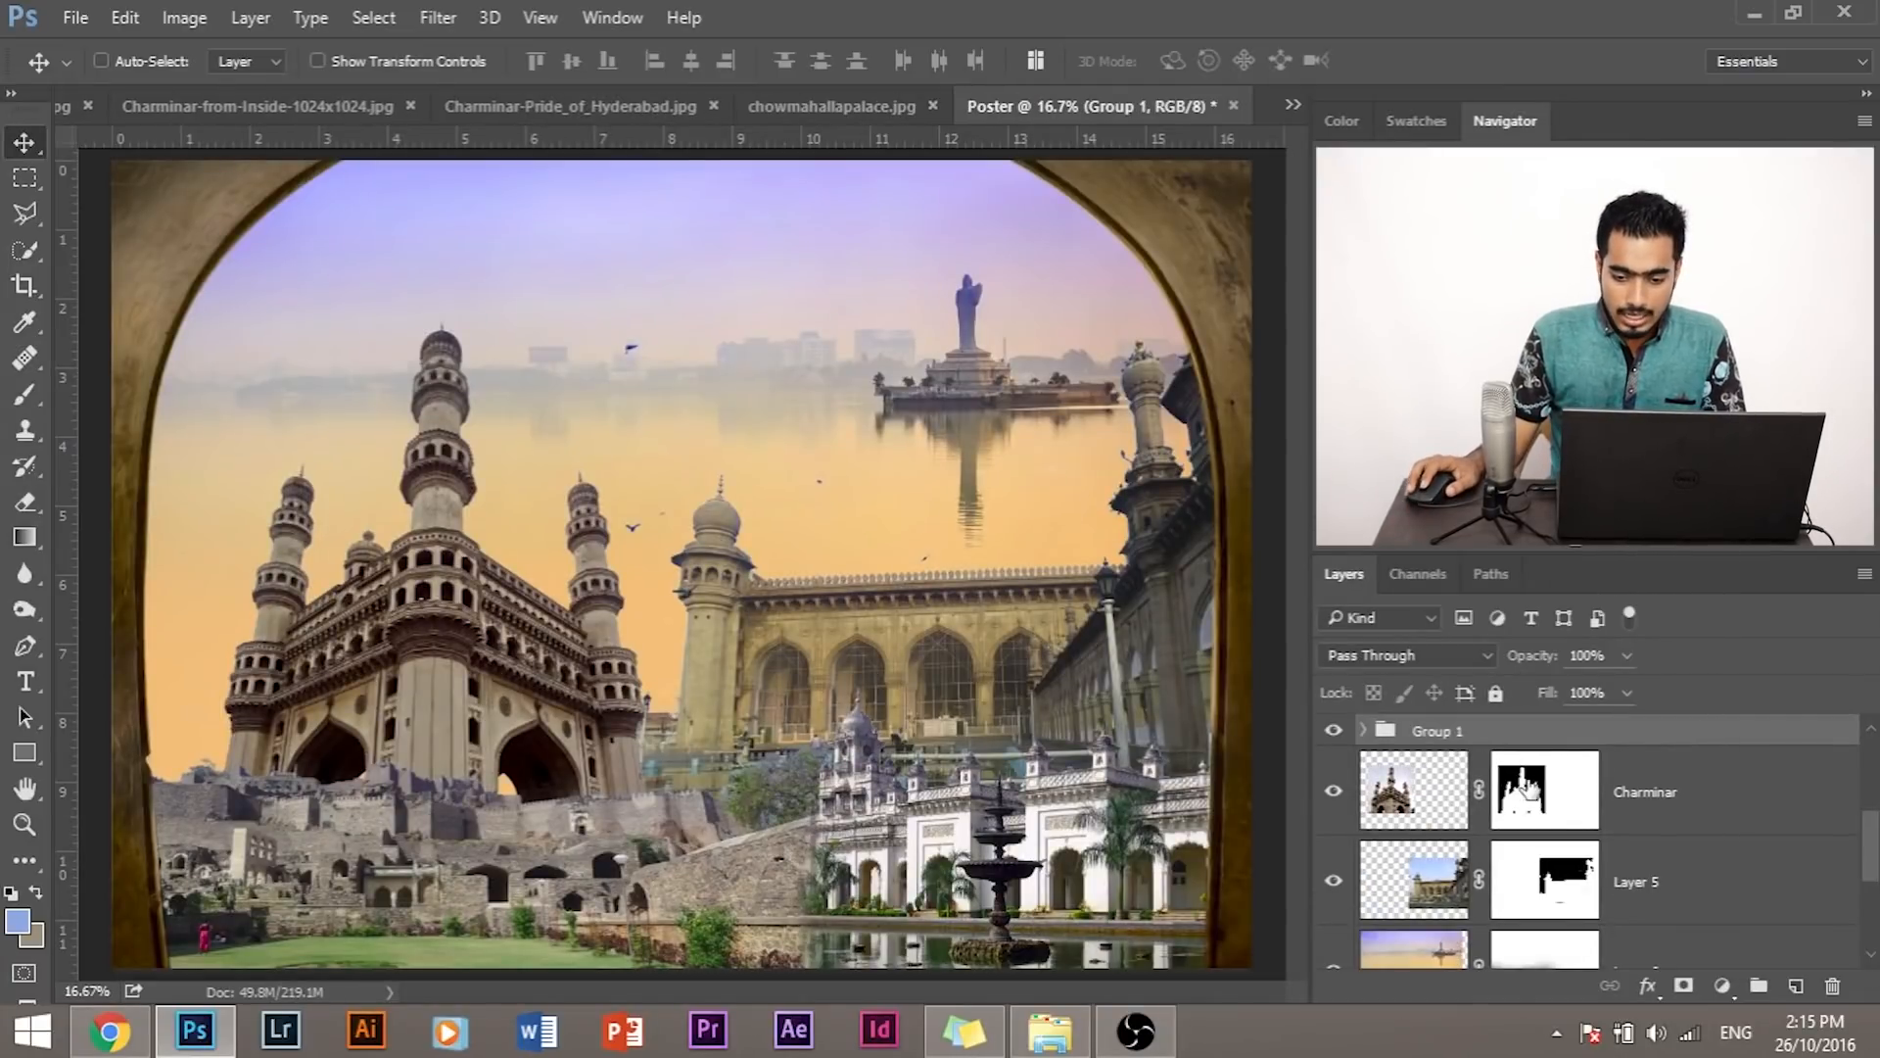
Step: Add a Drop Shadow effect to Group 1 and open the shadow's settings
scroll(1527, 789, "up", 1)
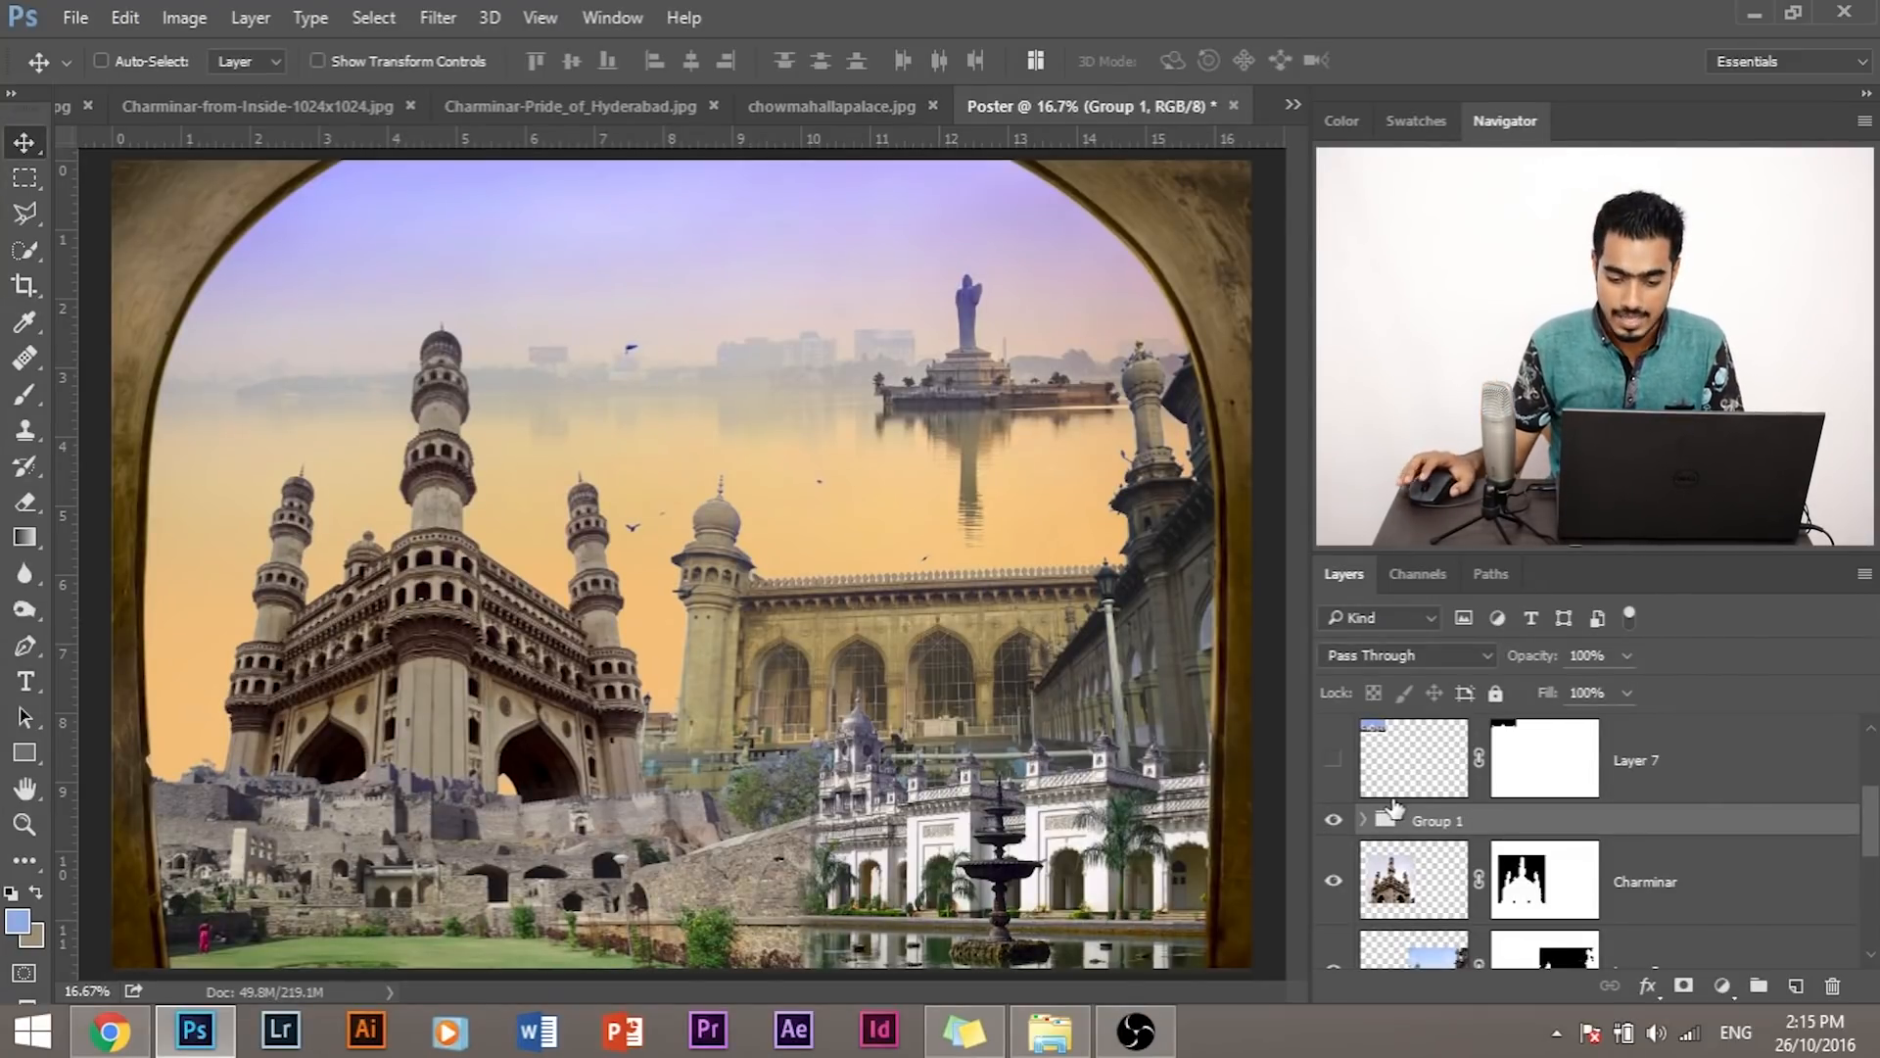
right_click(1489, 826)
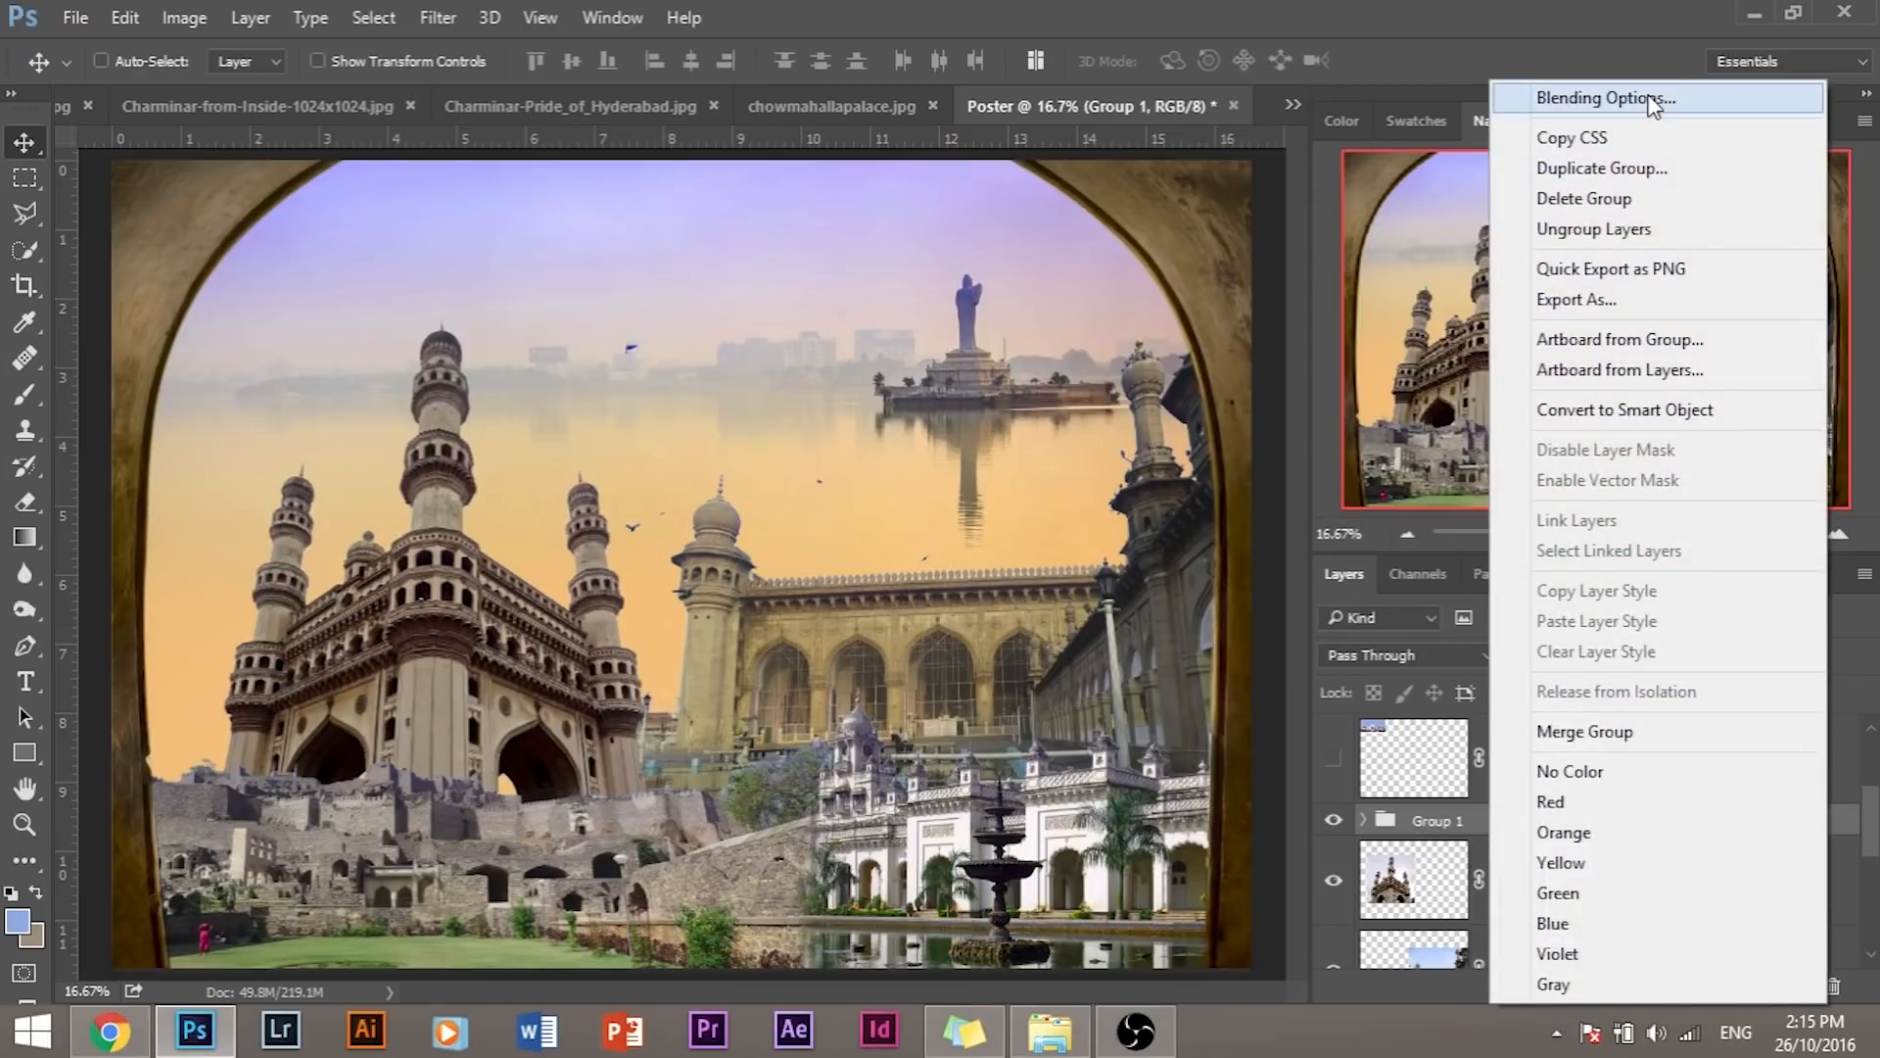
left_click(1596, 98)
key("h")
left_click_drag(838, 226, 1396, 219)
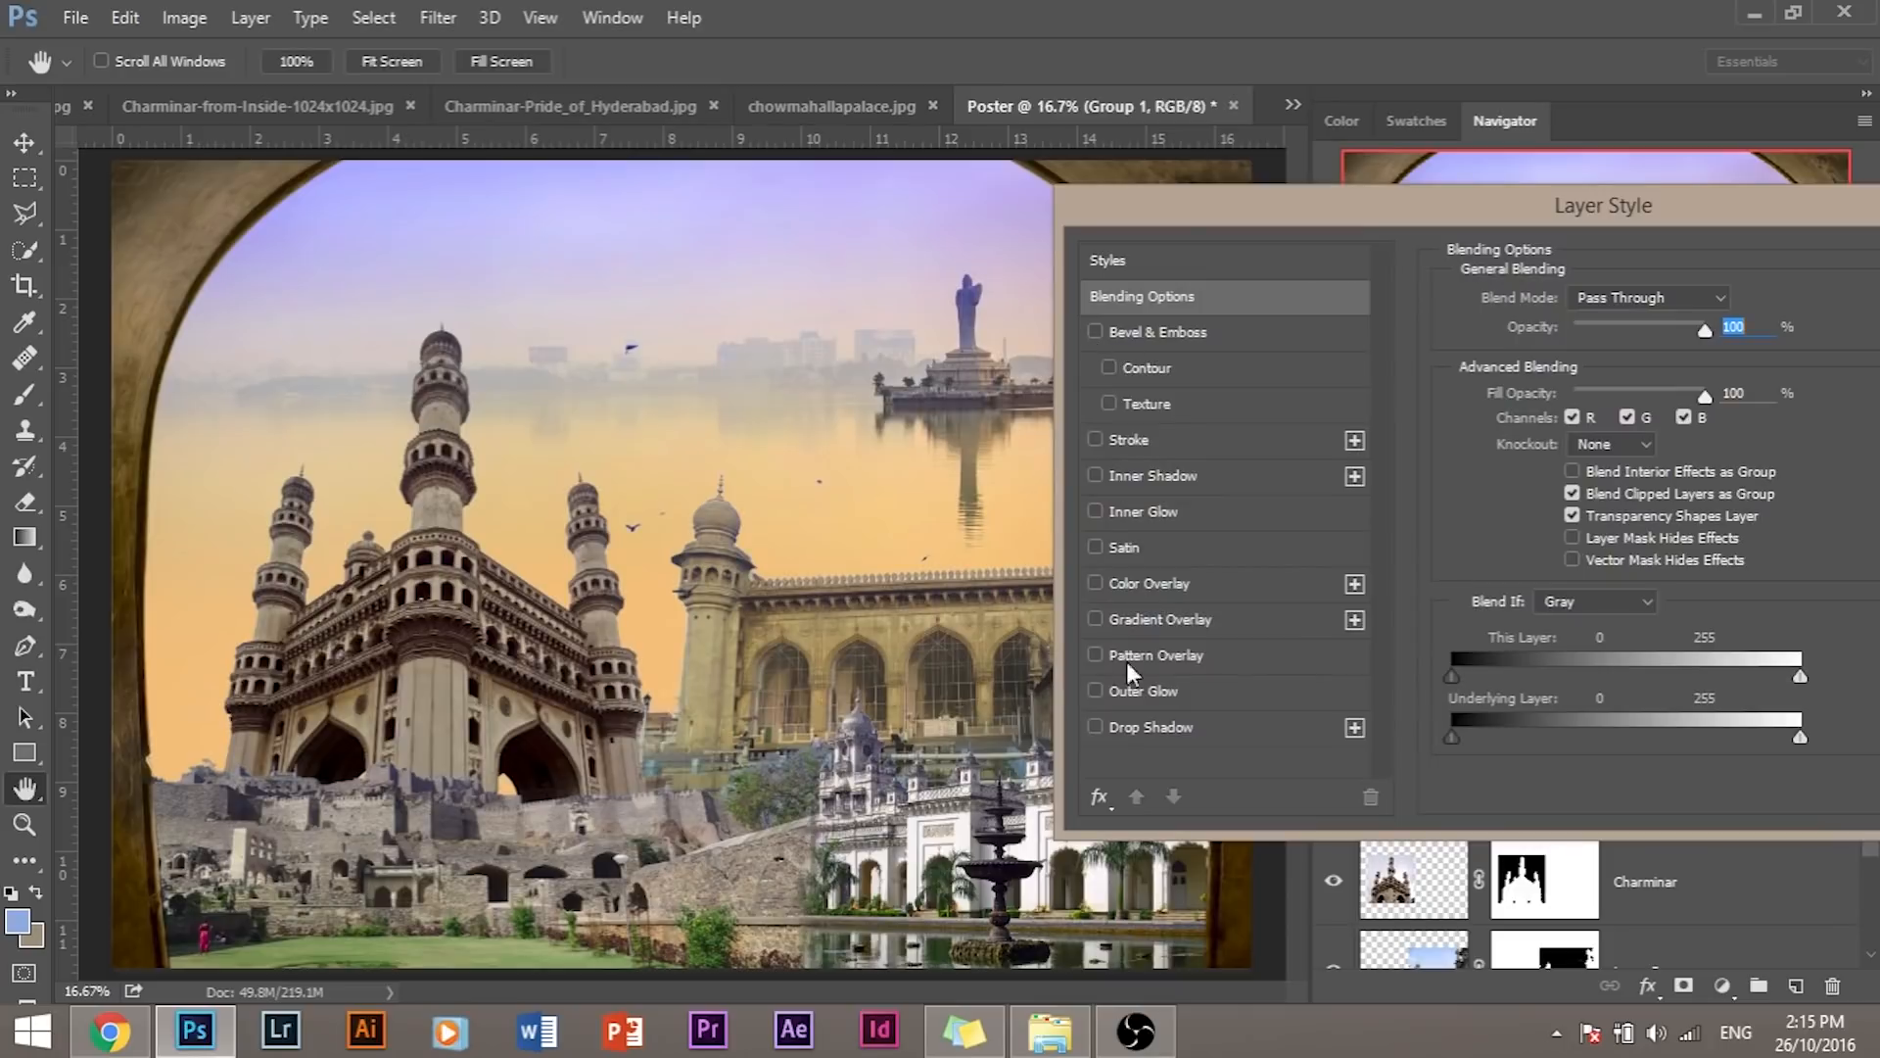
left_click(1097, 729)
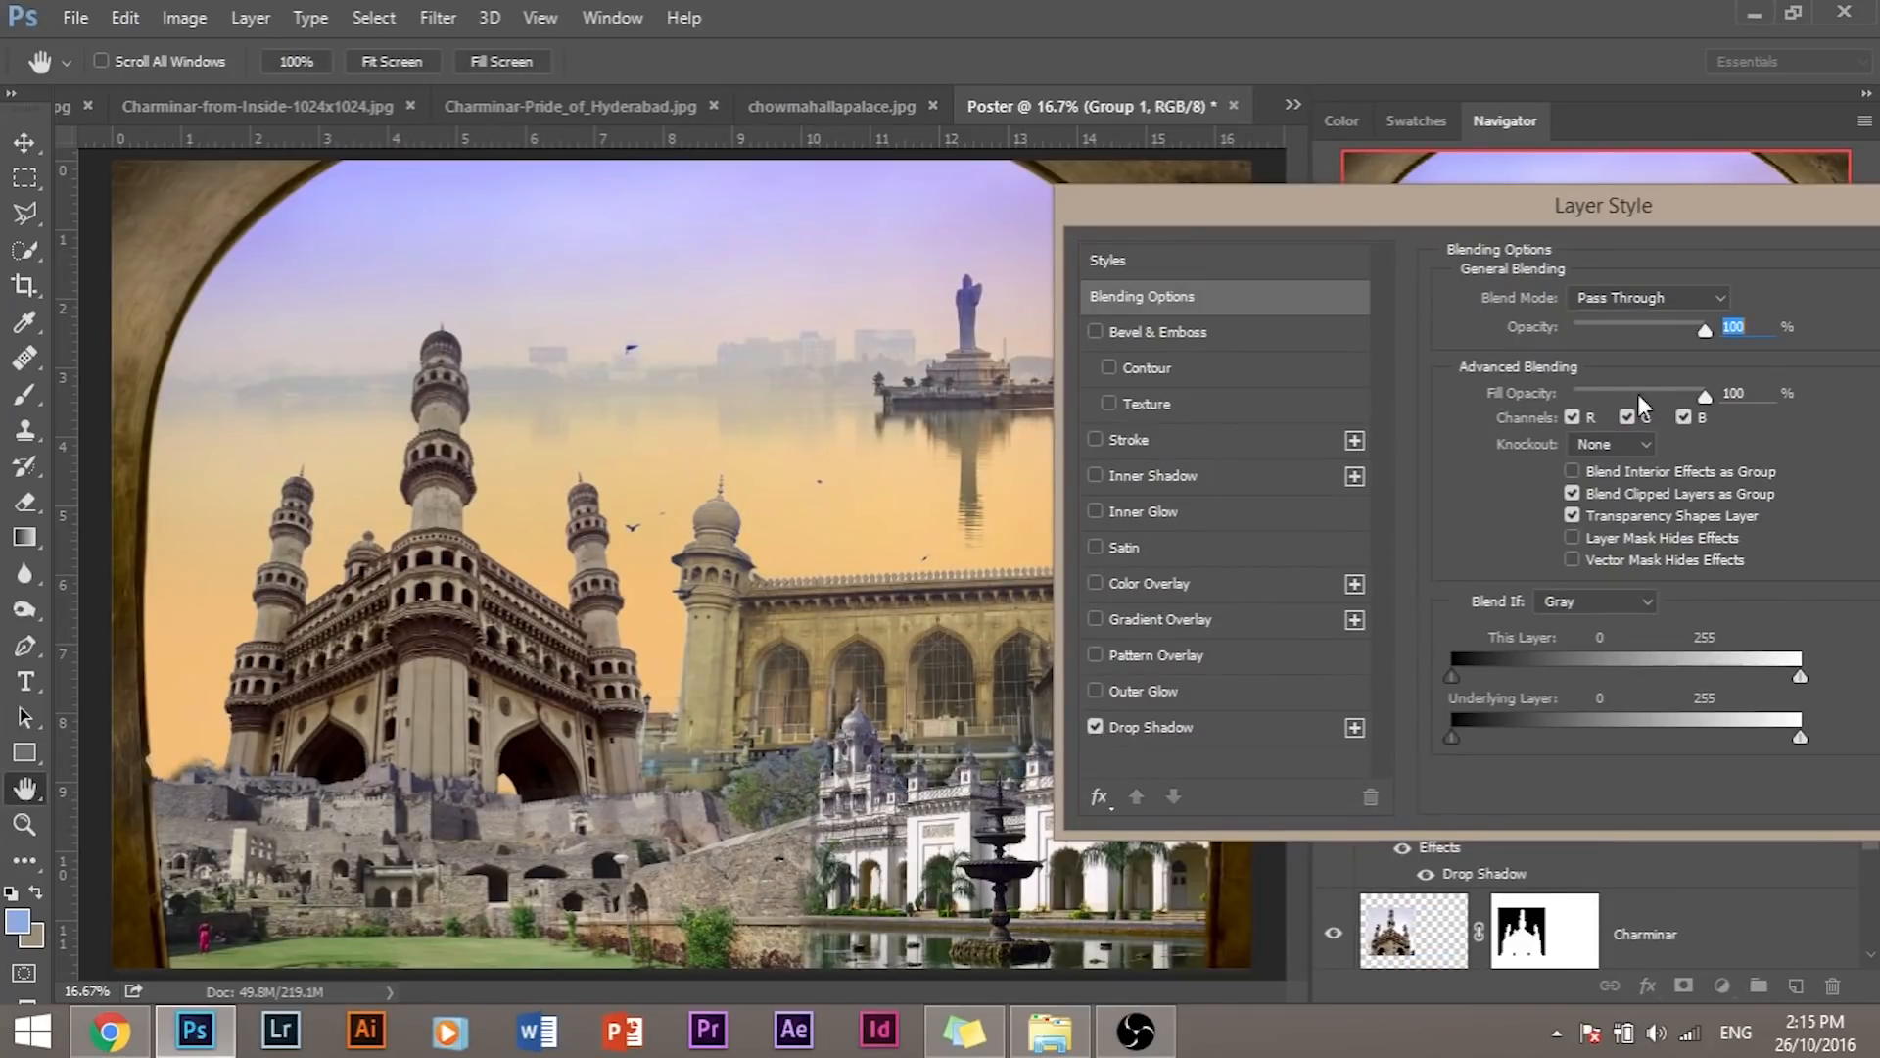
left_click_drag(1541, 208, 1389, 178)
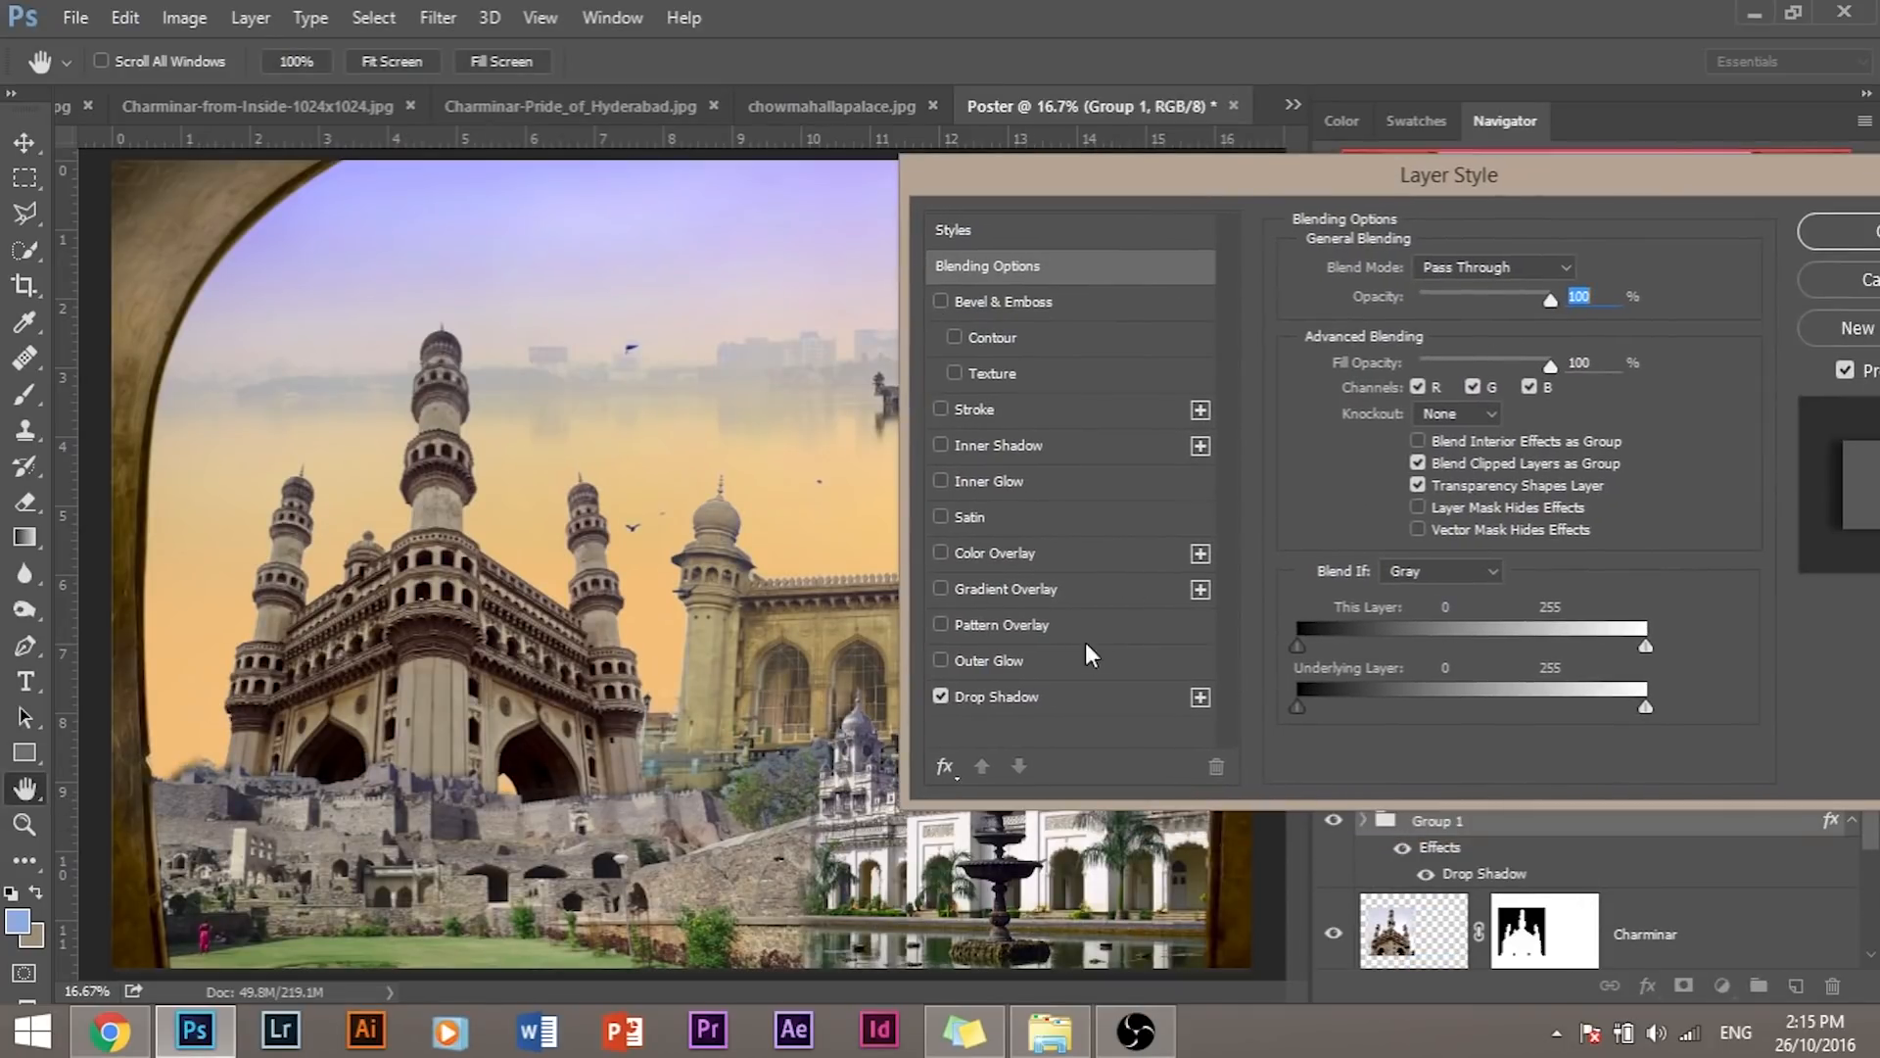
left_click(1054, 697)
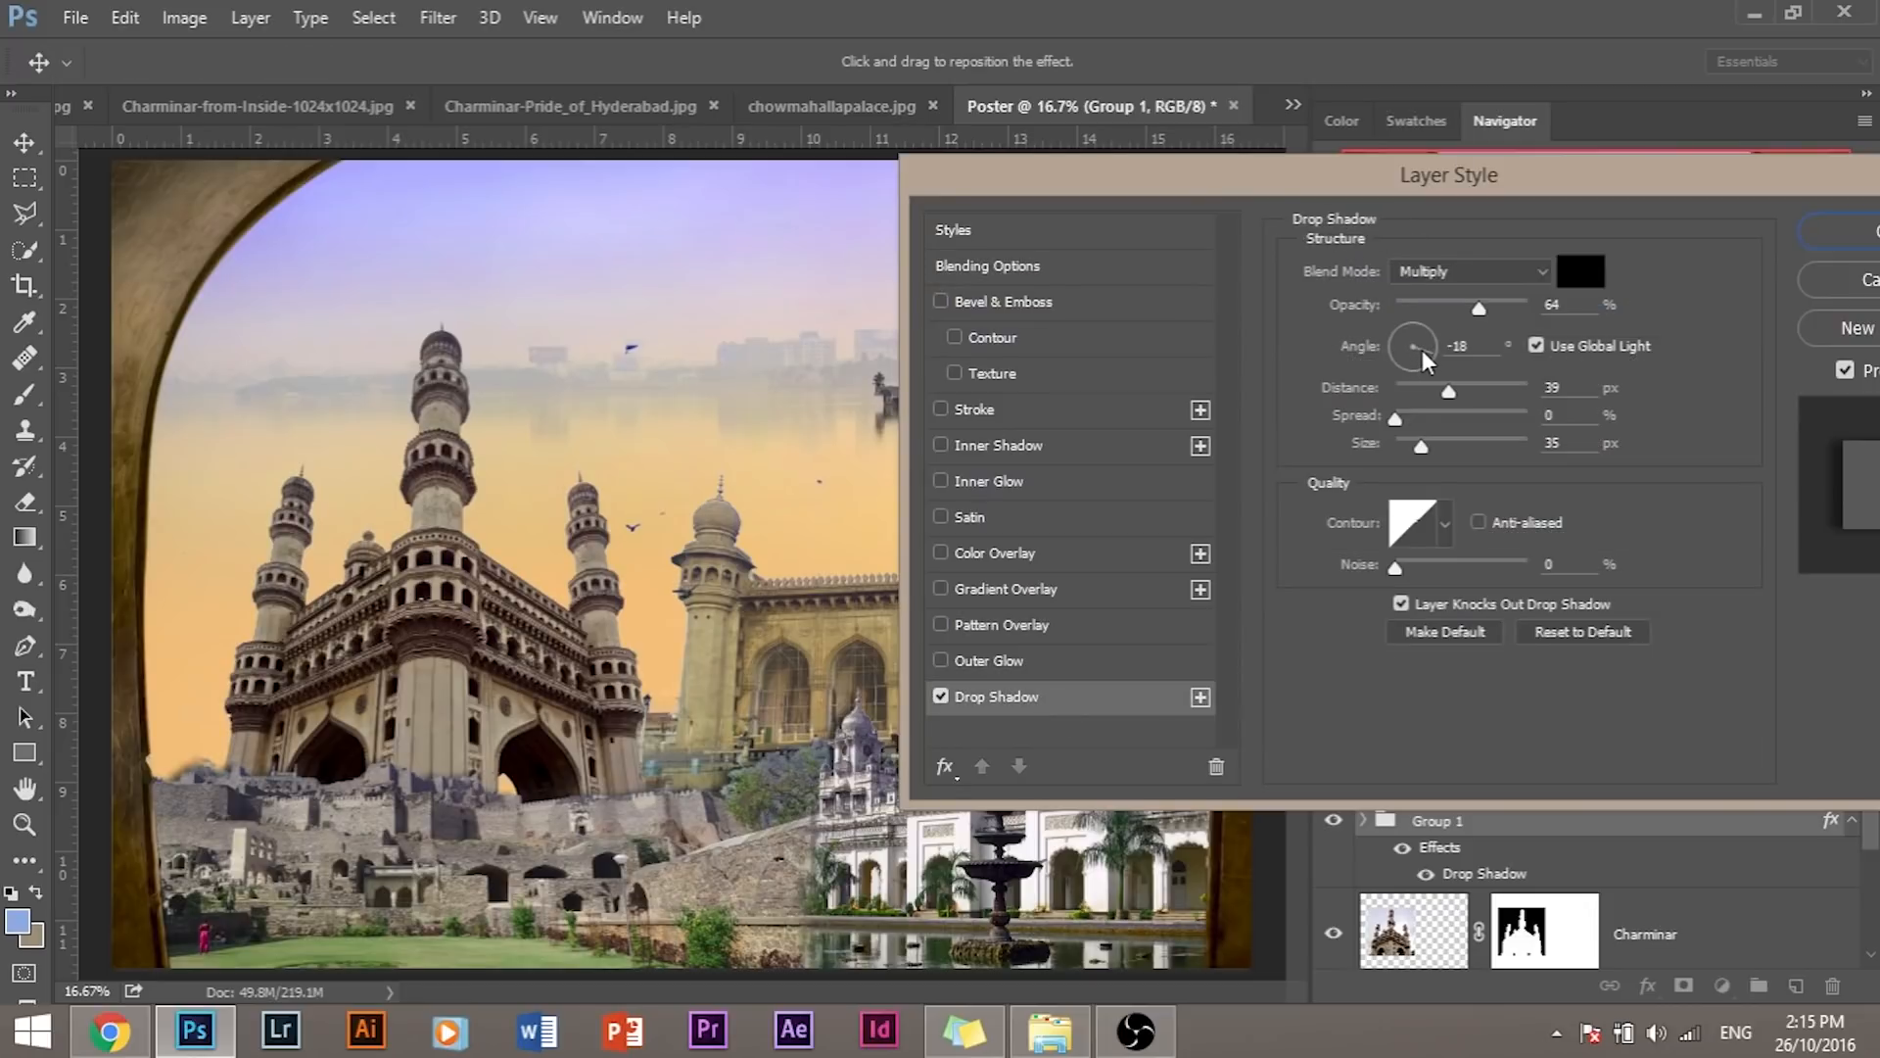
Step: Set Group 1's drop shadow to 80% opacity, -126° angle, 71 px distance and 81 px size, and apply it
left_click_drag(1417, 370, 1393, 368)
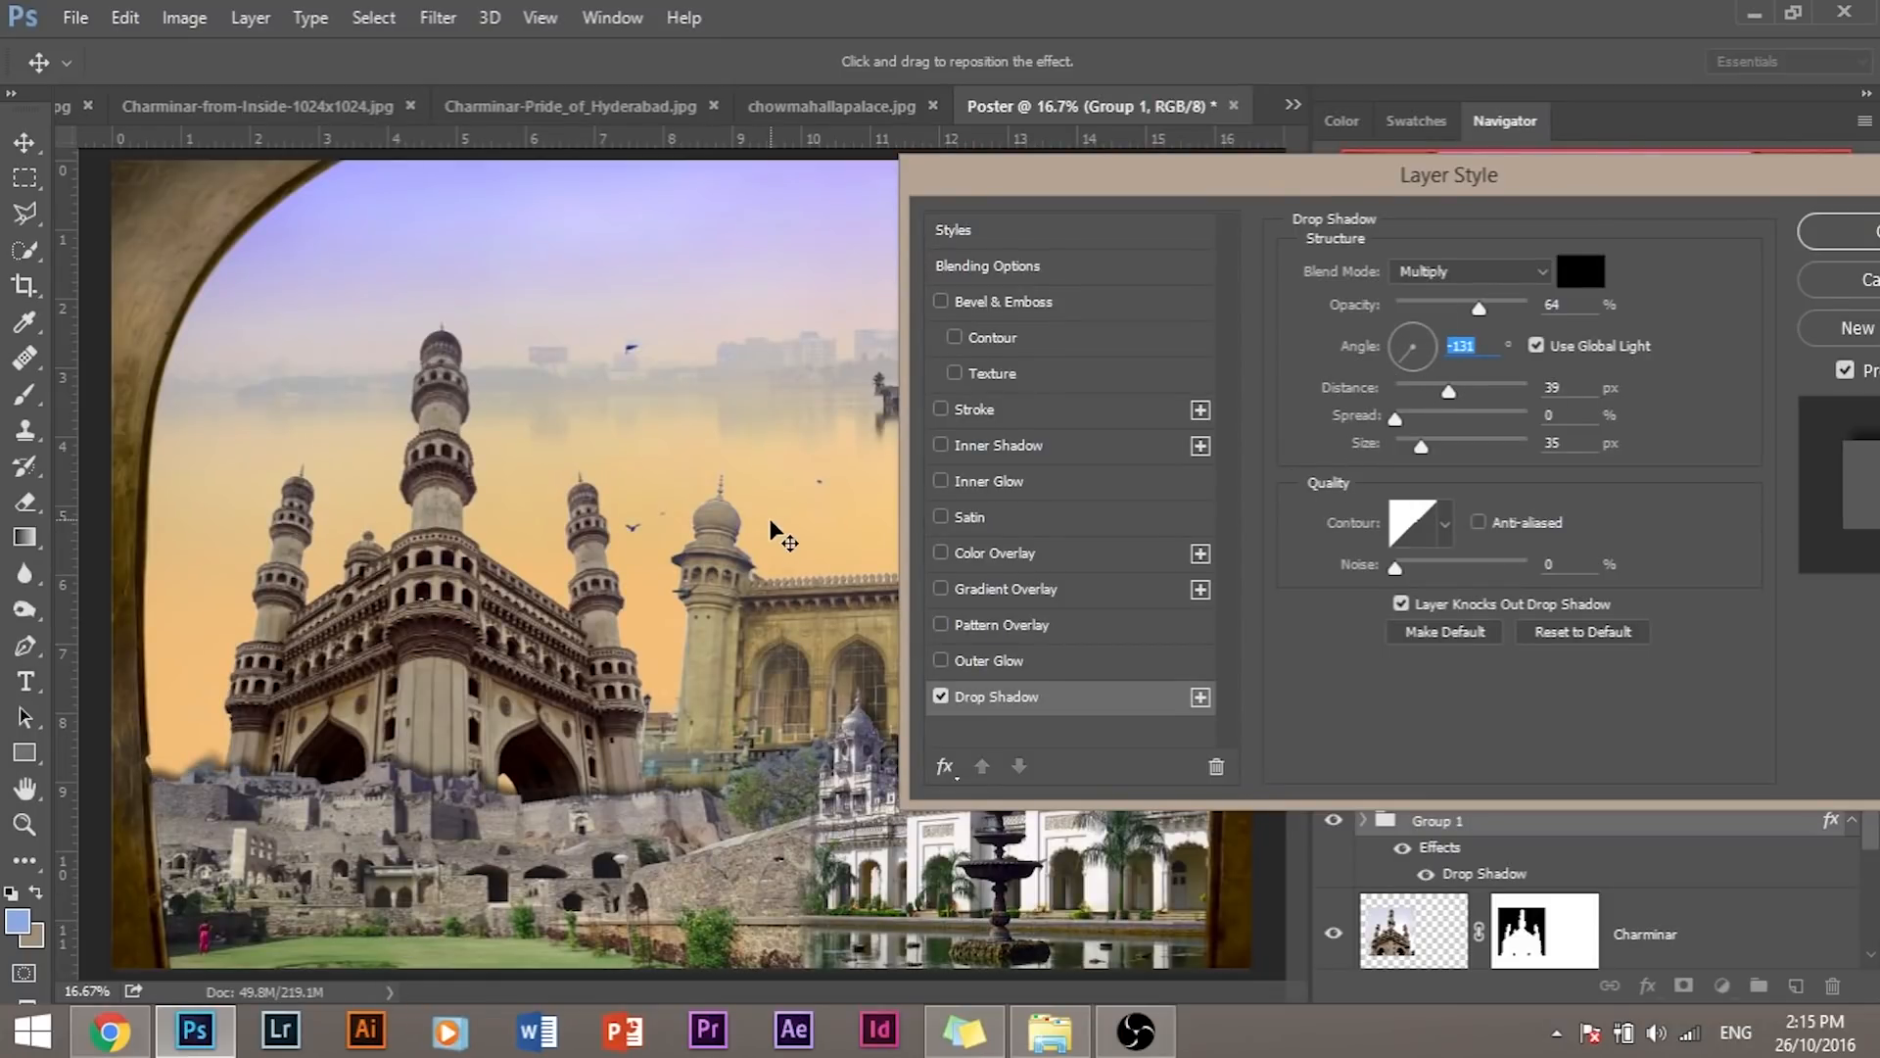
left_click_drag(1403, 354, 1398, 367)
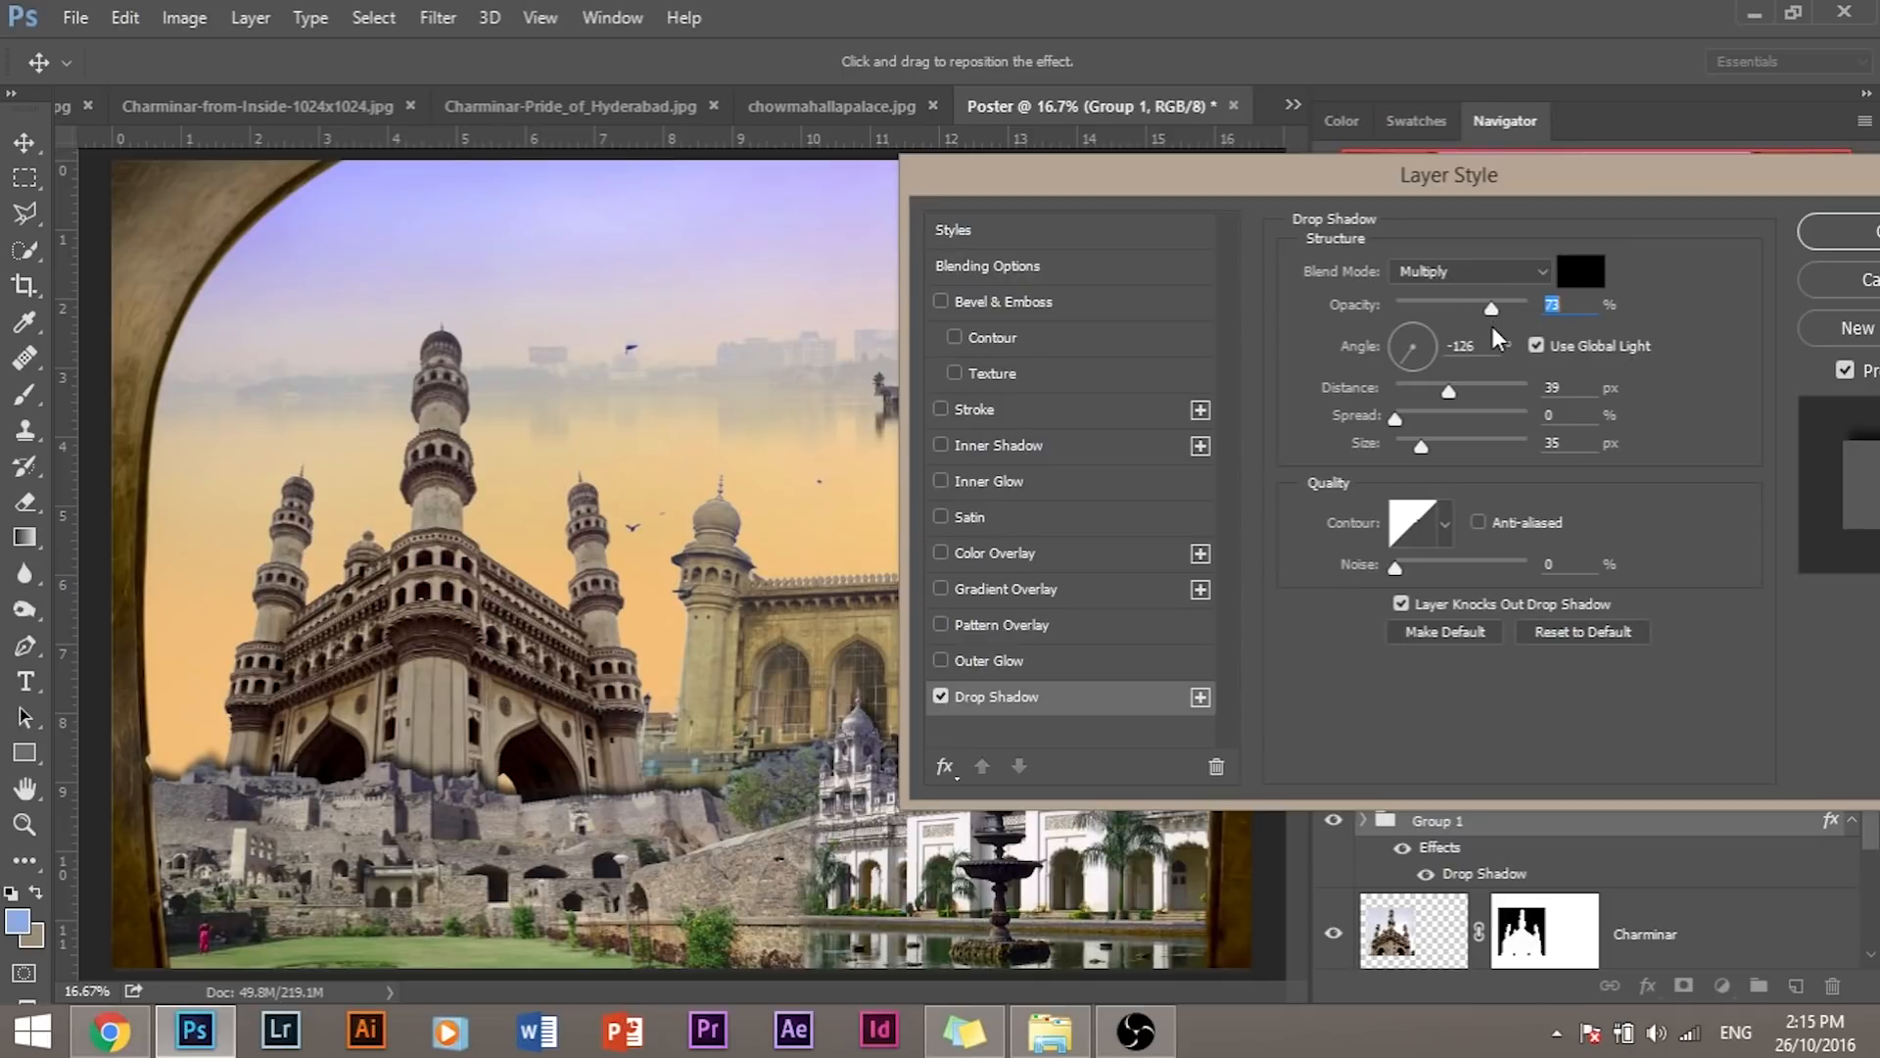
left_click_drag(1449, 390, 1482, 391)
mouse_move(1422, 452)
left_mouse_down()
mouse_move(1465, 446)
mouse_move(1448, 450)
left_mouse_up()
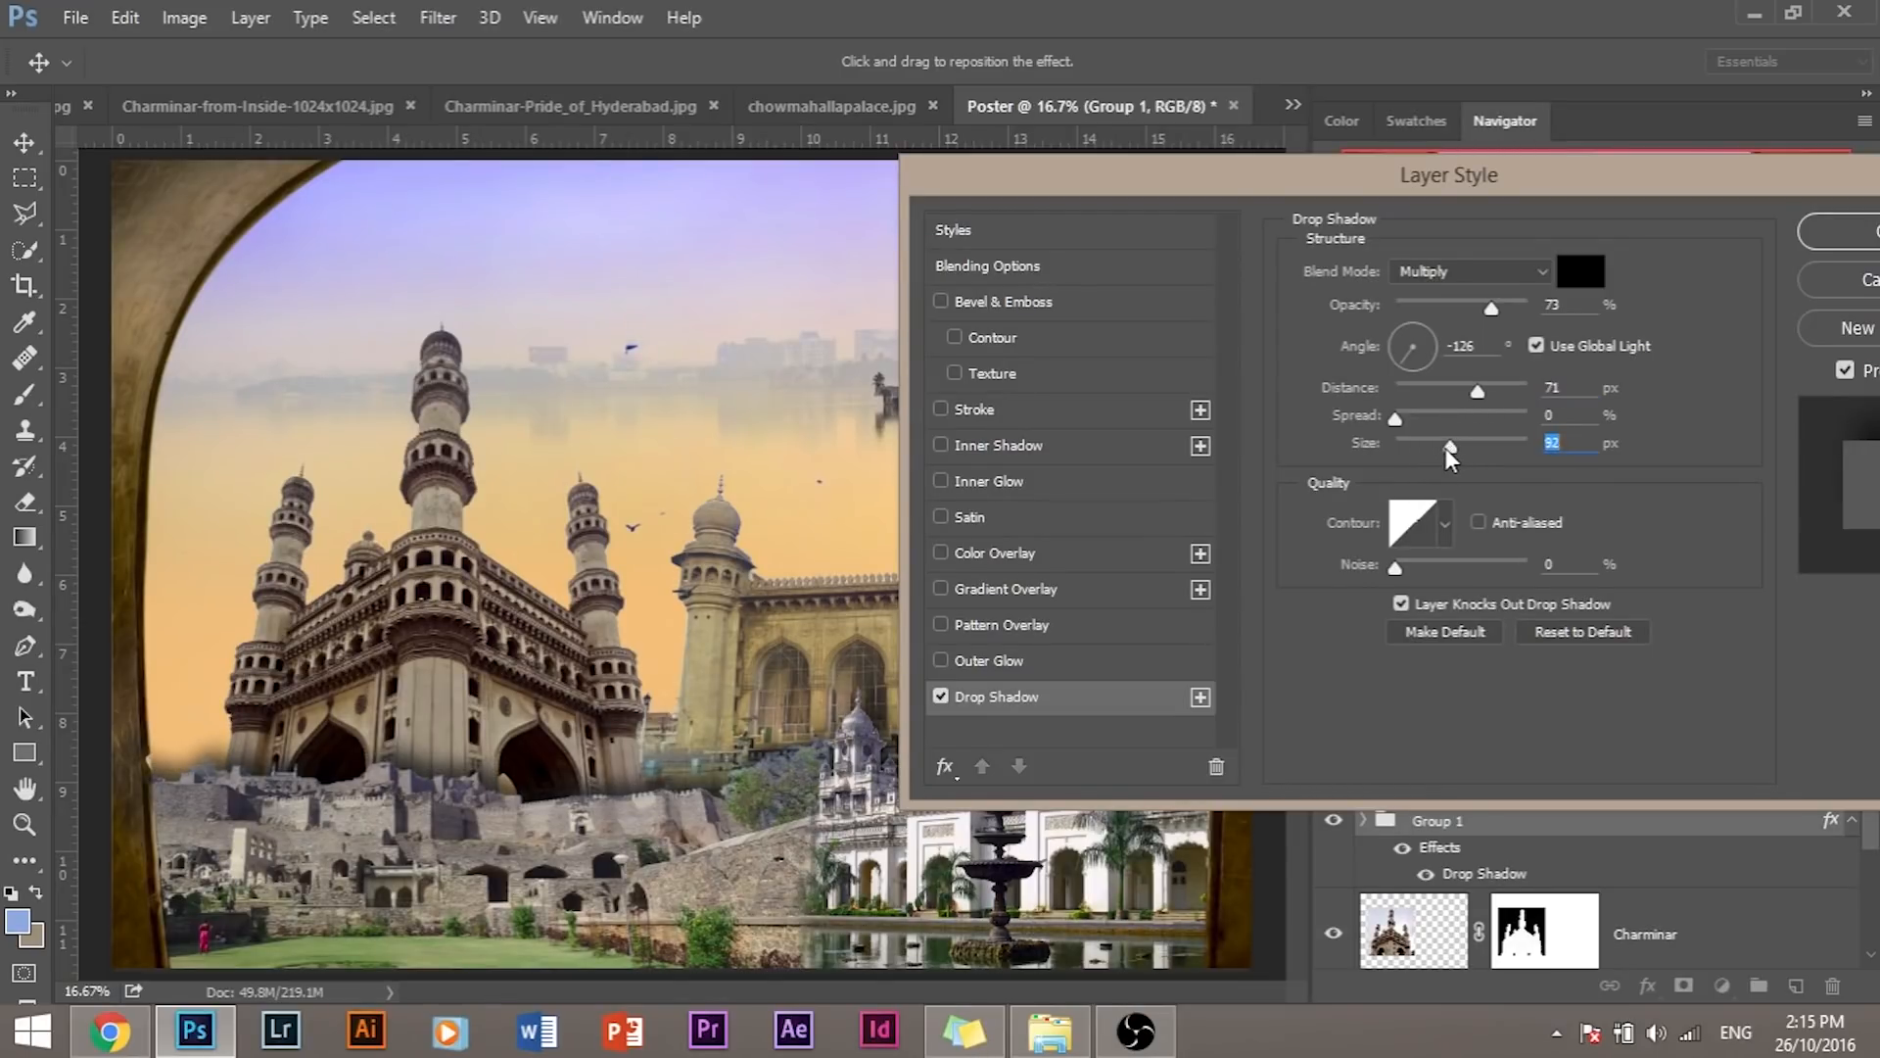
left_click_drag(1493, 312, 1501, 309)
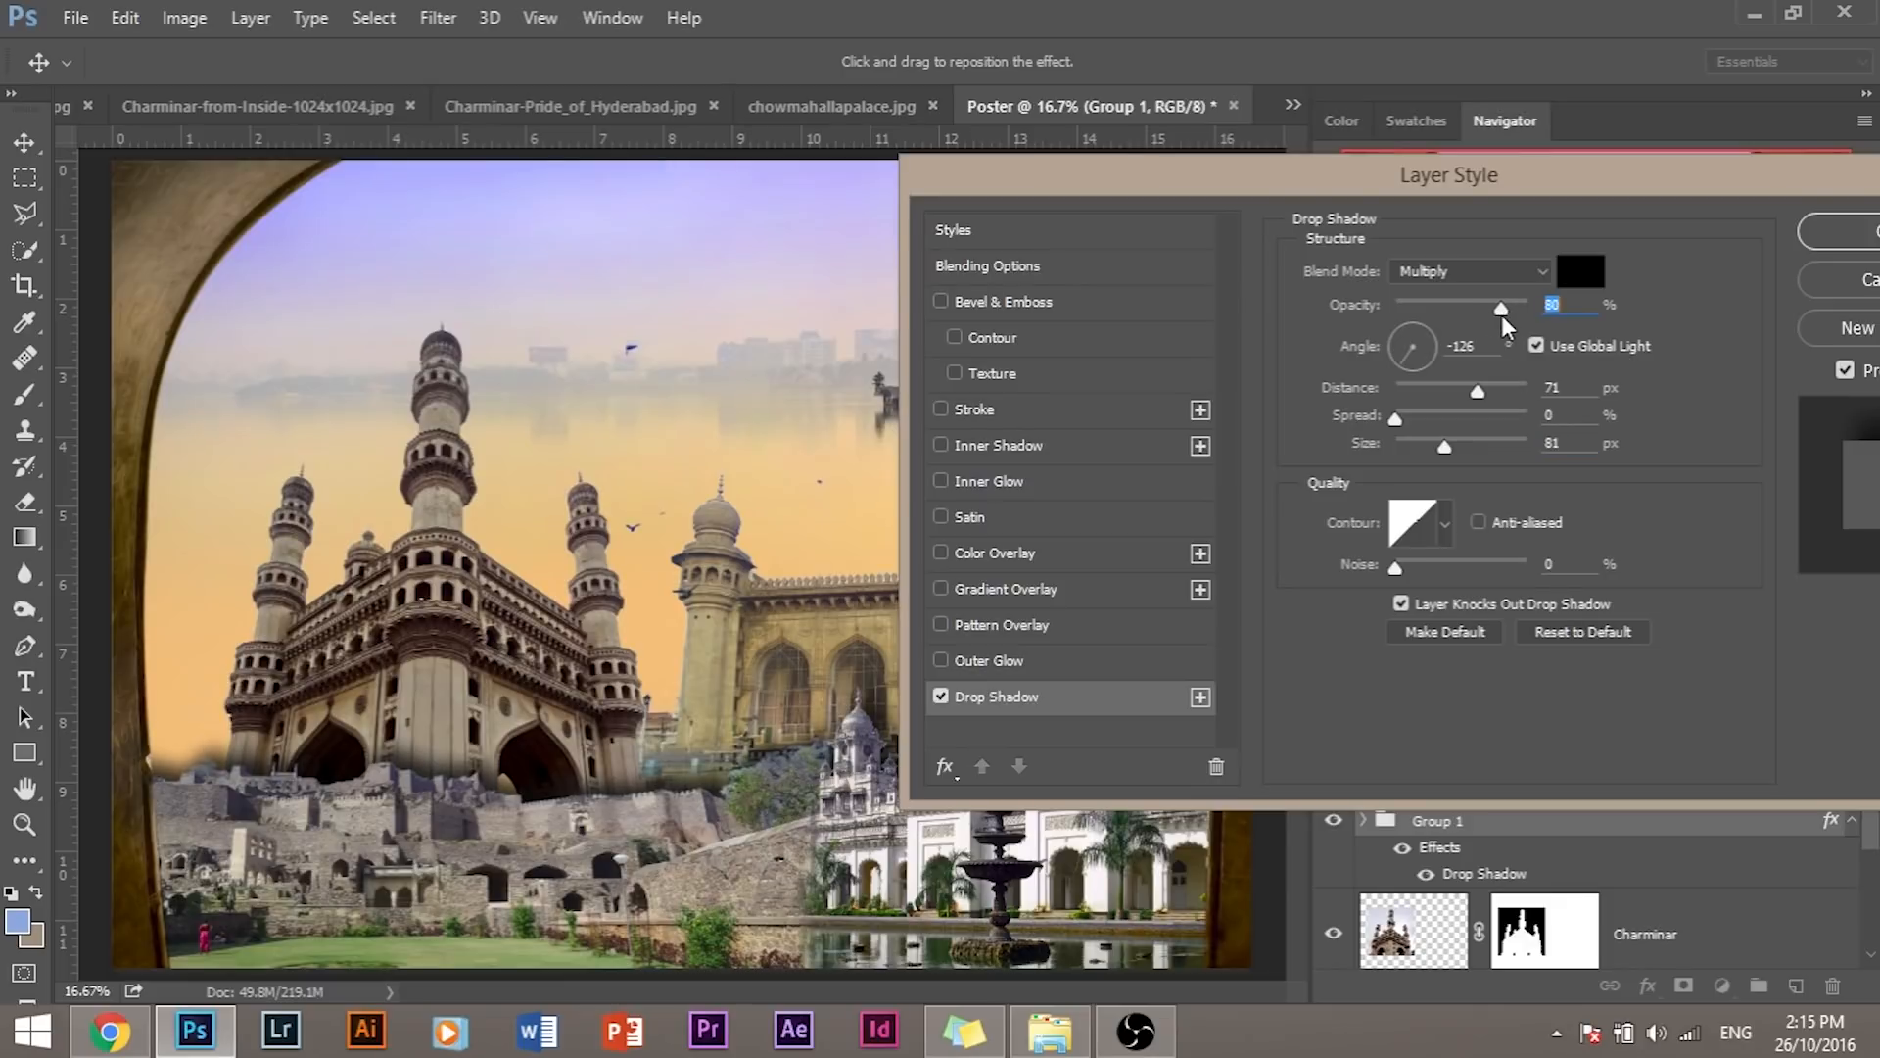
left_click(1839, 231)
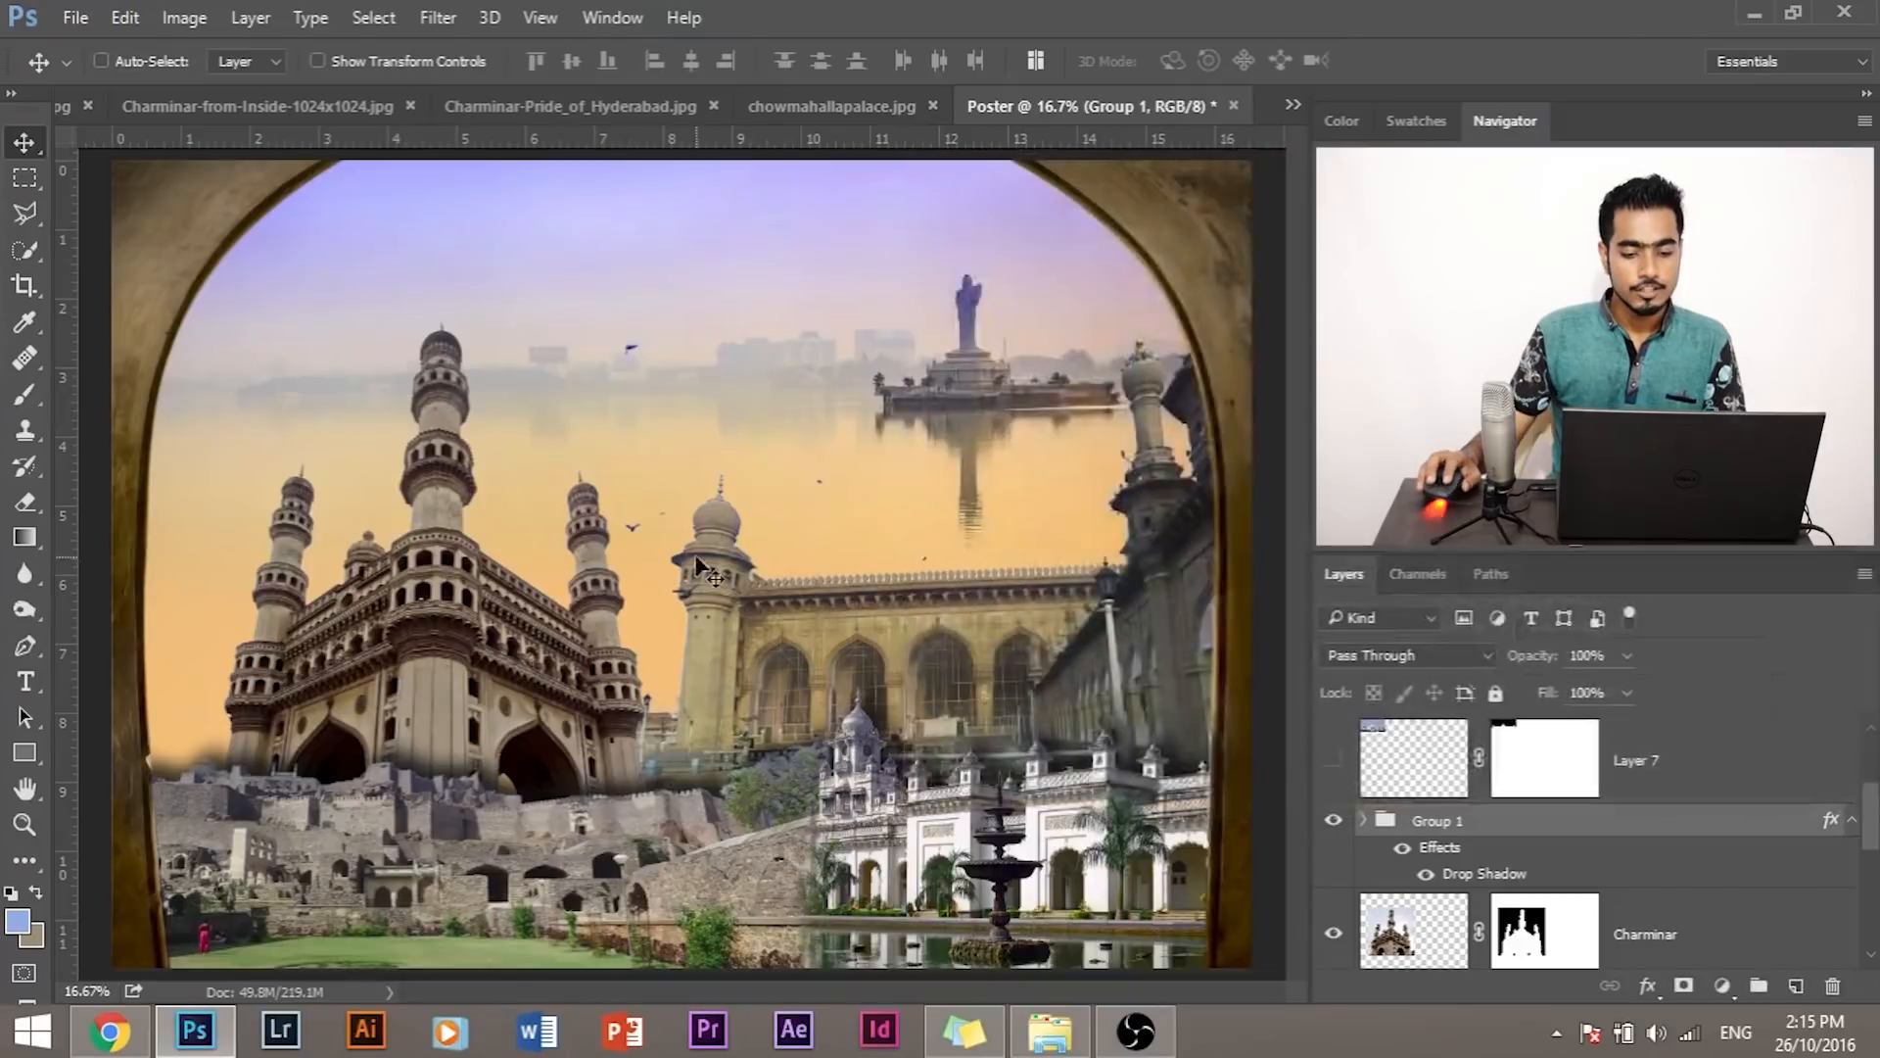
Step: Make the hidden Layer 7 visible and select it, keeping Layer 4's arch in its original place
scroll(1540, 842, "up", 1)
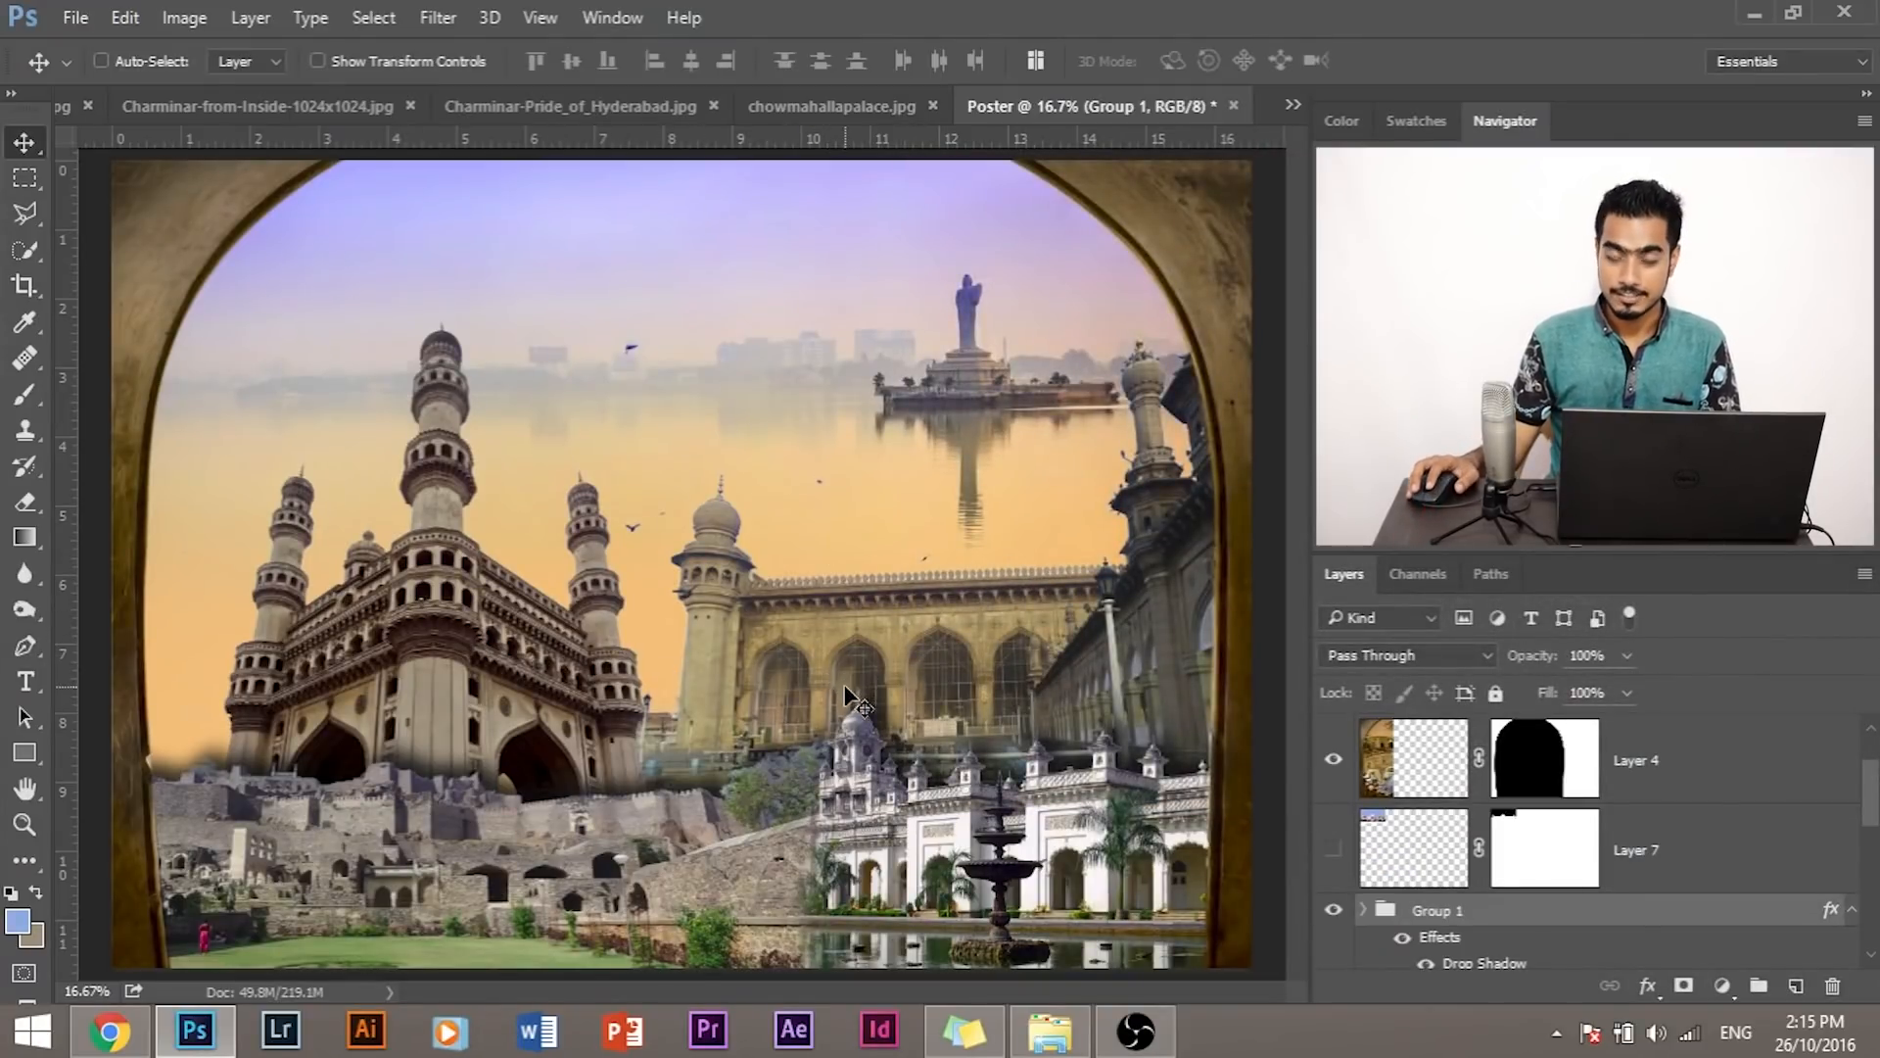
scroll(1575, 835, "down", 2)
scroll(1575, 835, "up", 1)
scroll(1575, 838, "up", 2)
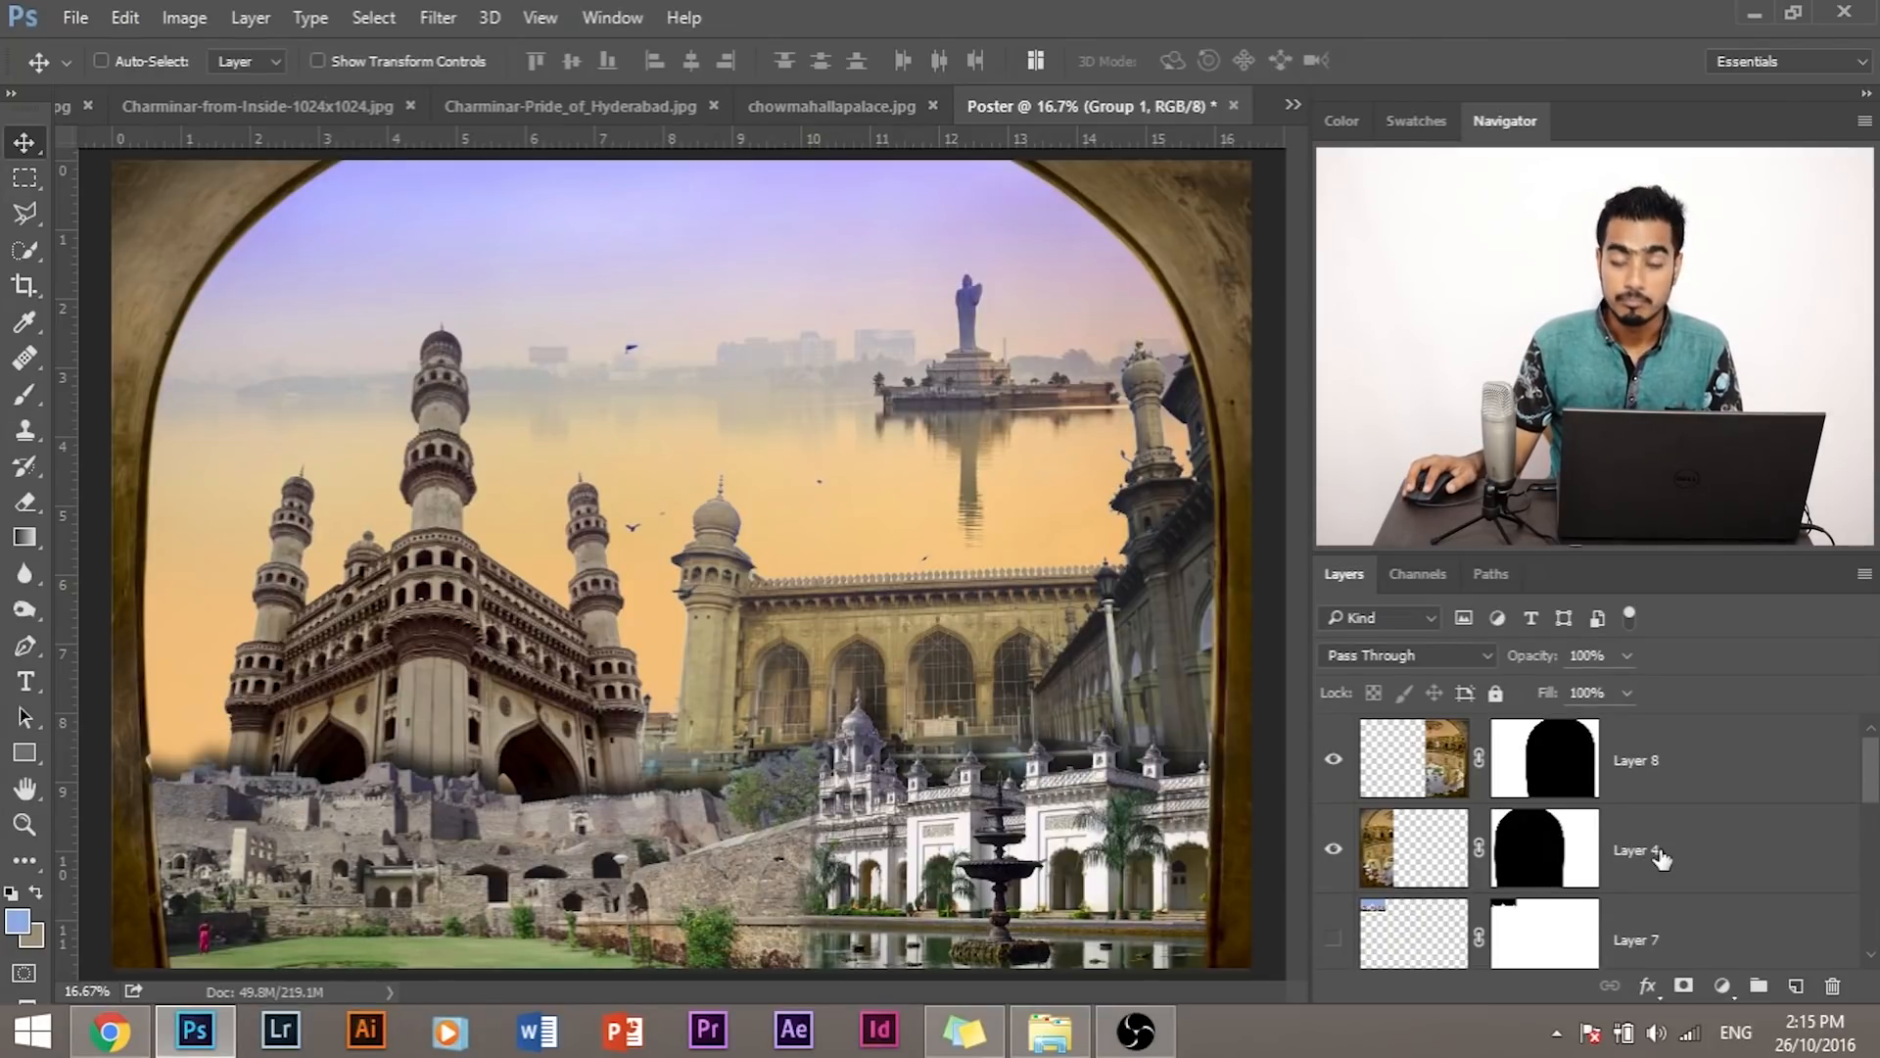
left_click(1662, 857)
scroll(1660, 852, "down", 1)
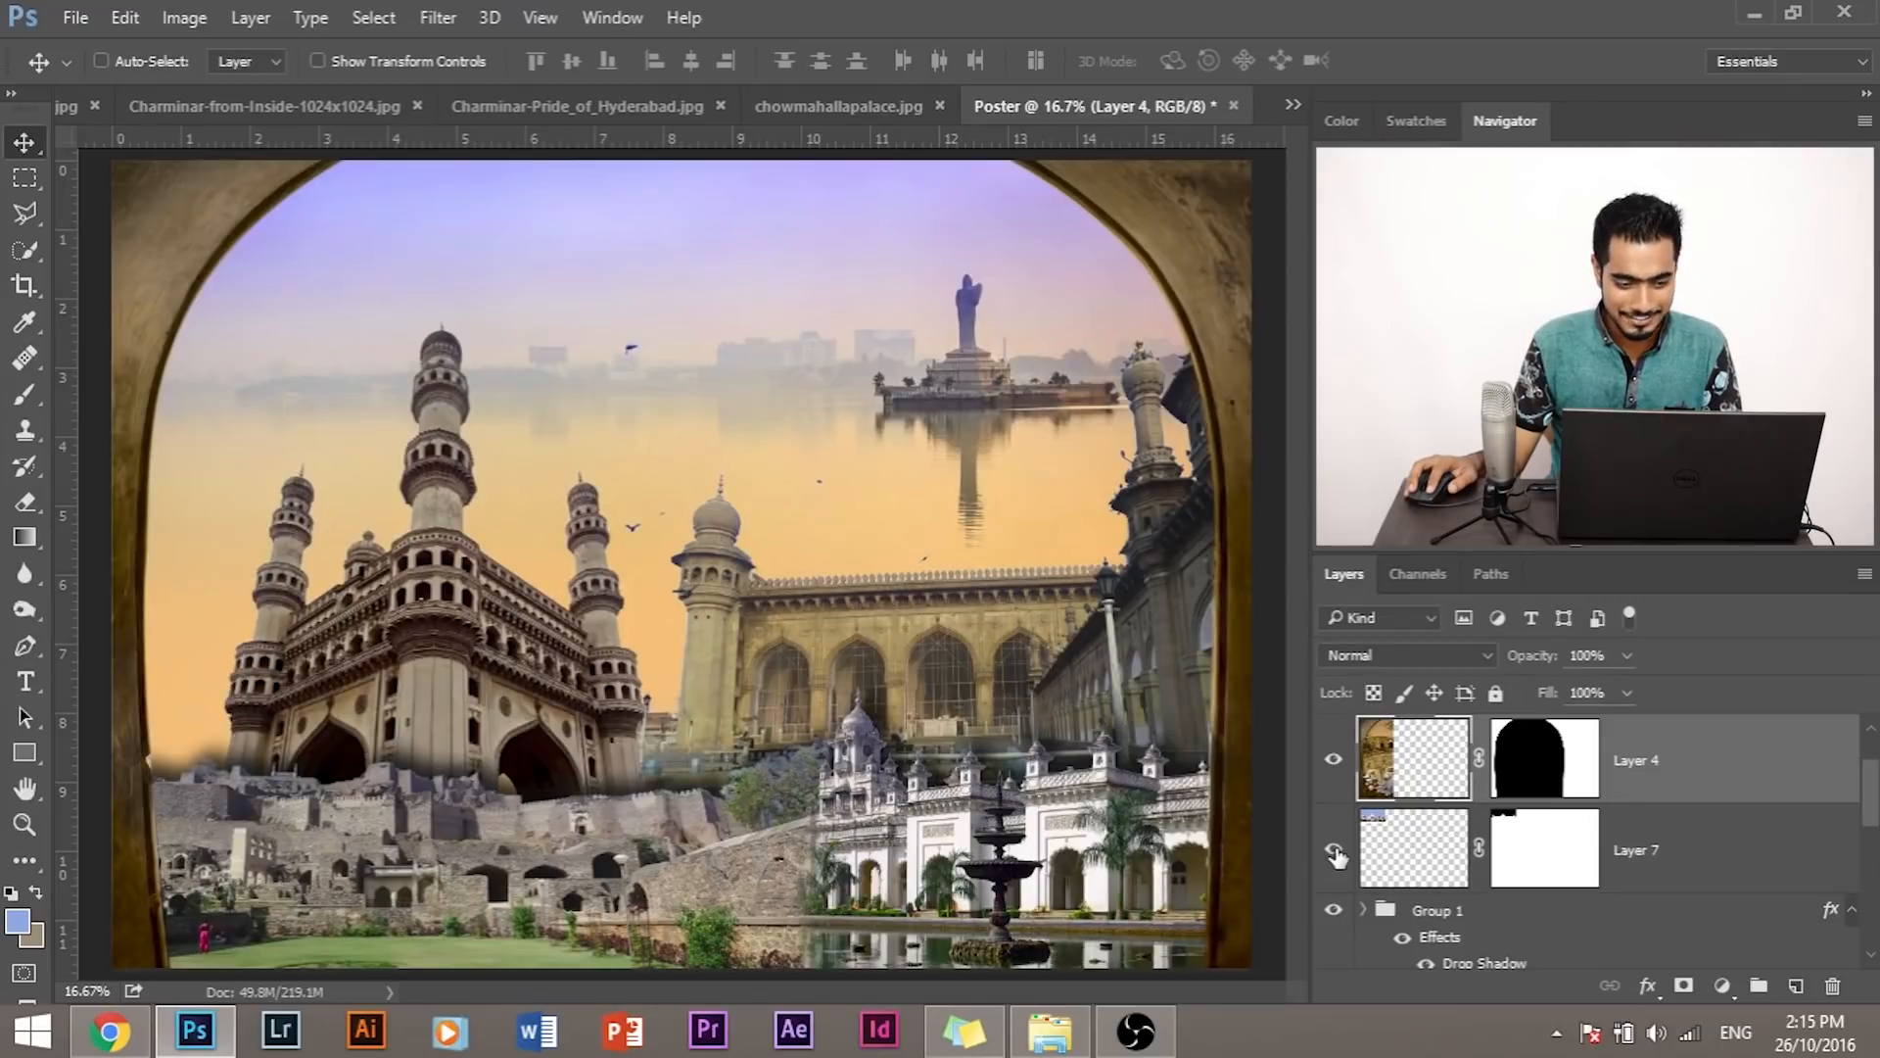
left_click(1335, 855)
left_click_drag(363, 276, 483, 319)
key("ctrl+z")
left_click(1697, 853)
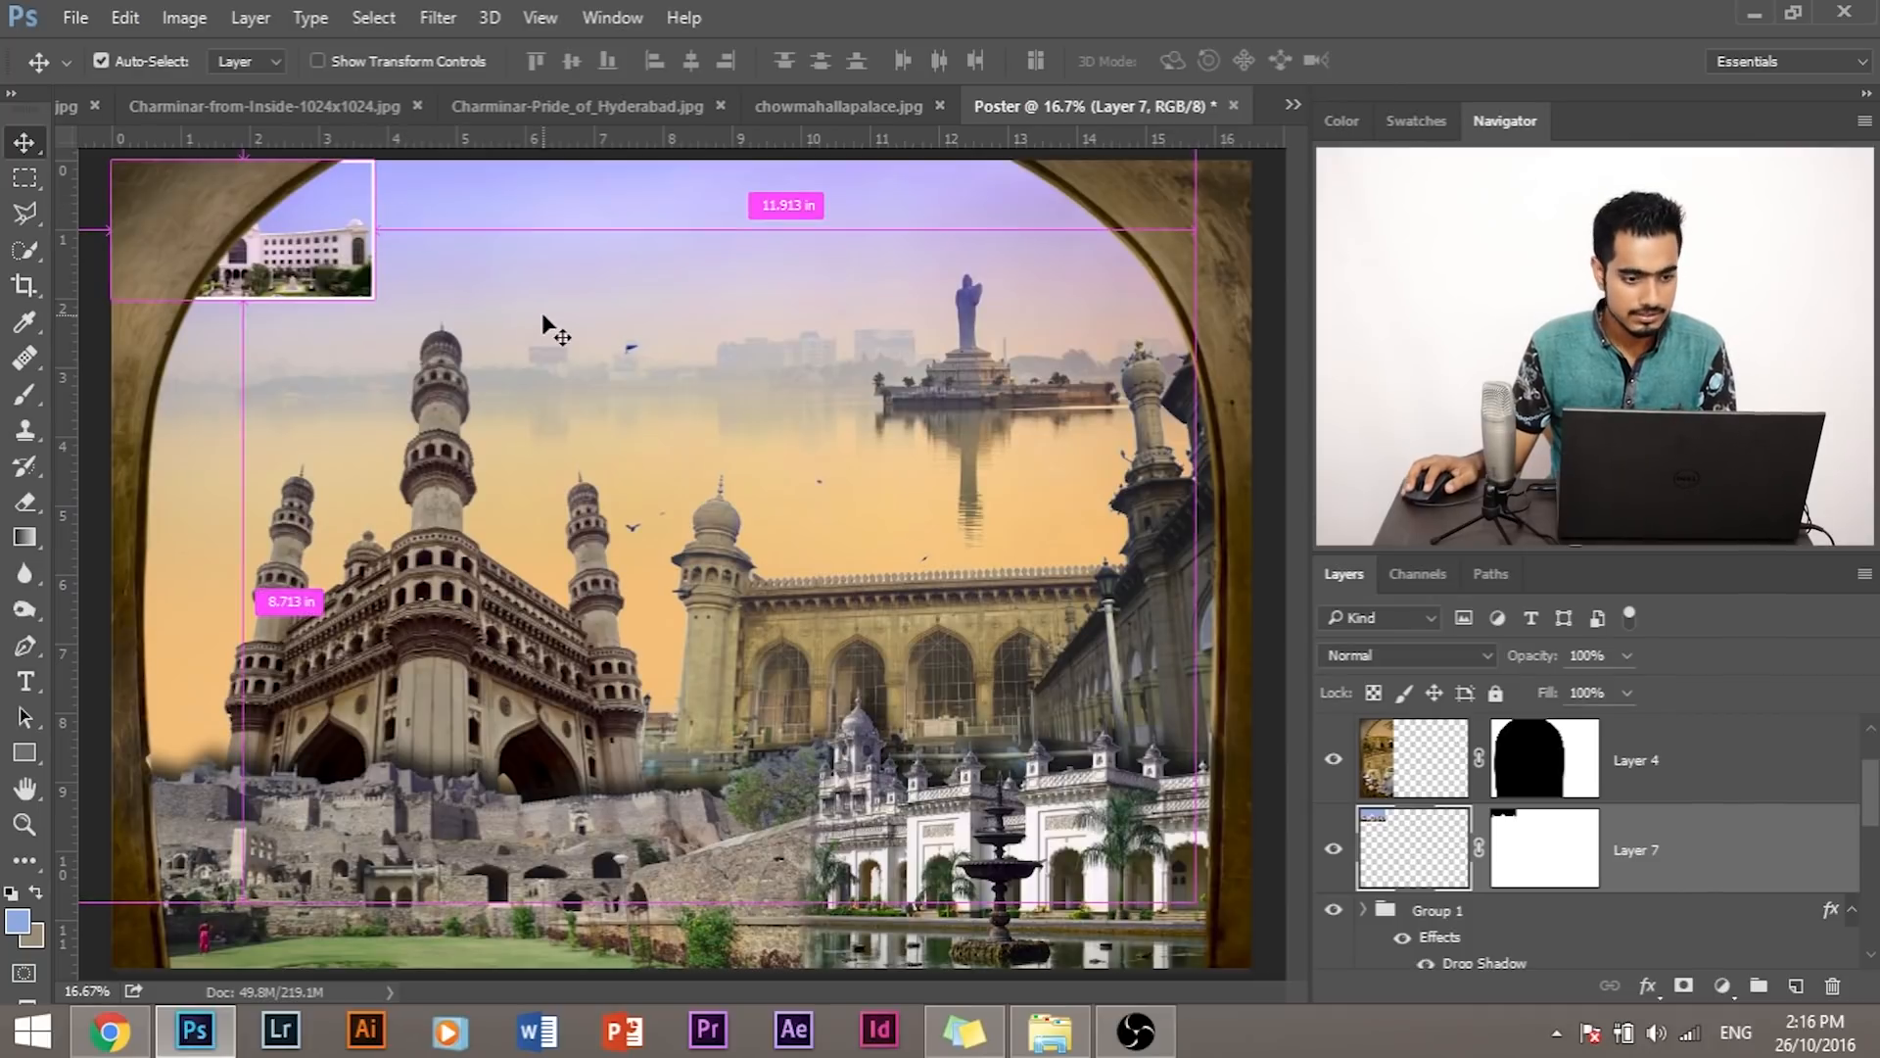
Step: Scale Layer 7's white building photo to about 255% and place it beside the Charminar, in front of the mosque's lower half
key("ctrl+t")
left_click_drag(347, 294, 739, 742)
left_click_drag(851, 644, 1274, 402)
left_click_drag(1131, 641, 1160, 685)
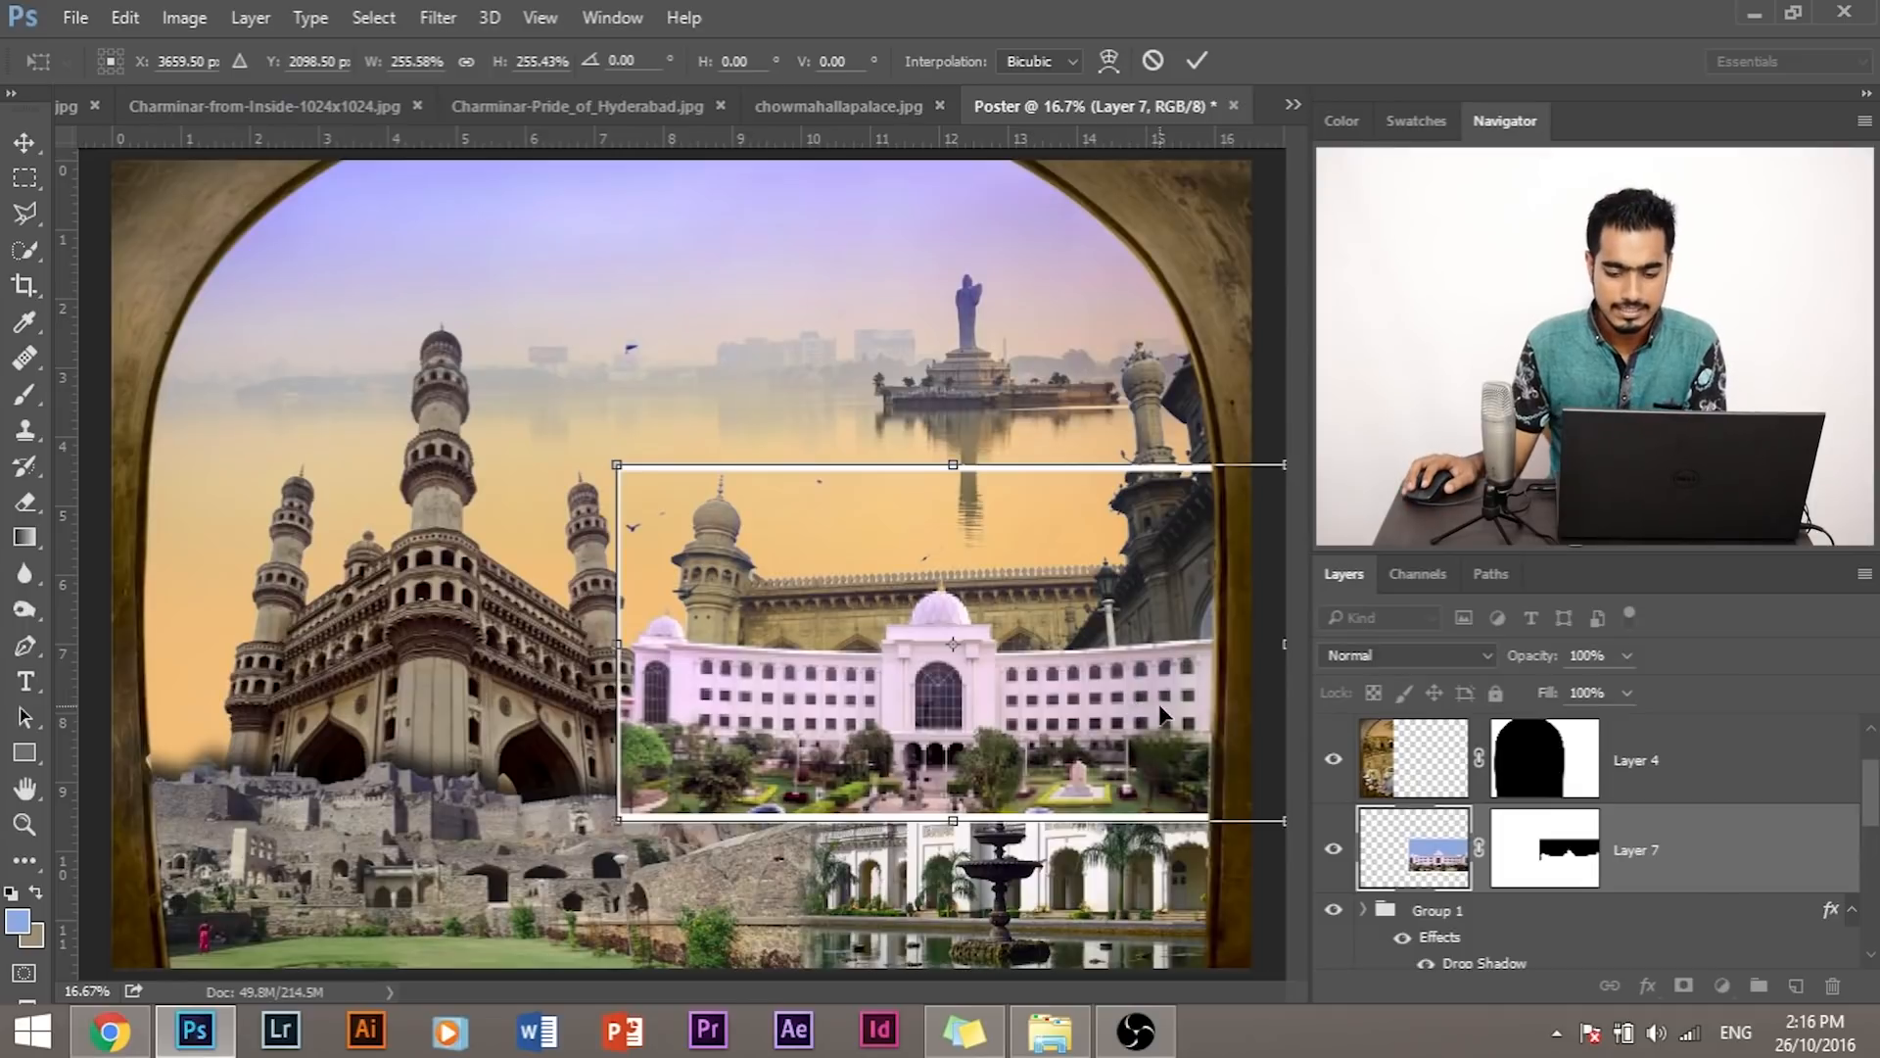
key("Return")
Step: Restack Layer 7 directly below the Charminar layer and above Layer 5, so the building sits in front of the mosque
scroll(1738, 819, "down", 2)
scroll(1704, 811, "up", 1)
left_click_drag(1667, 763, 1692, 886)
scroll(1648, 741, "down", 2)
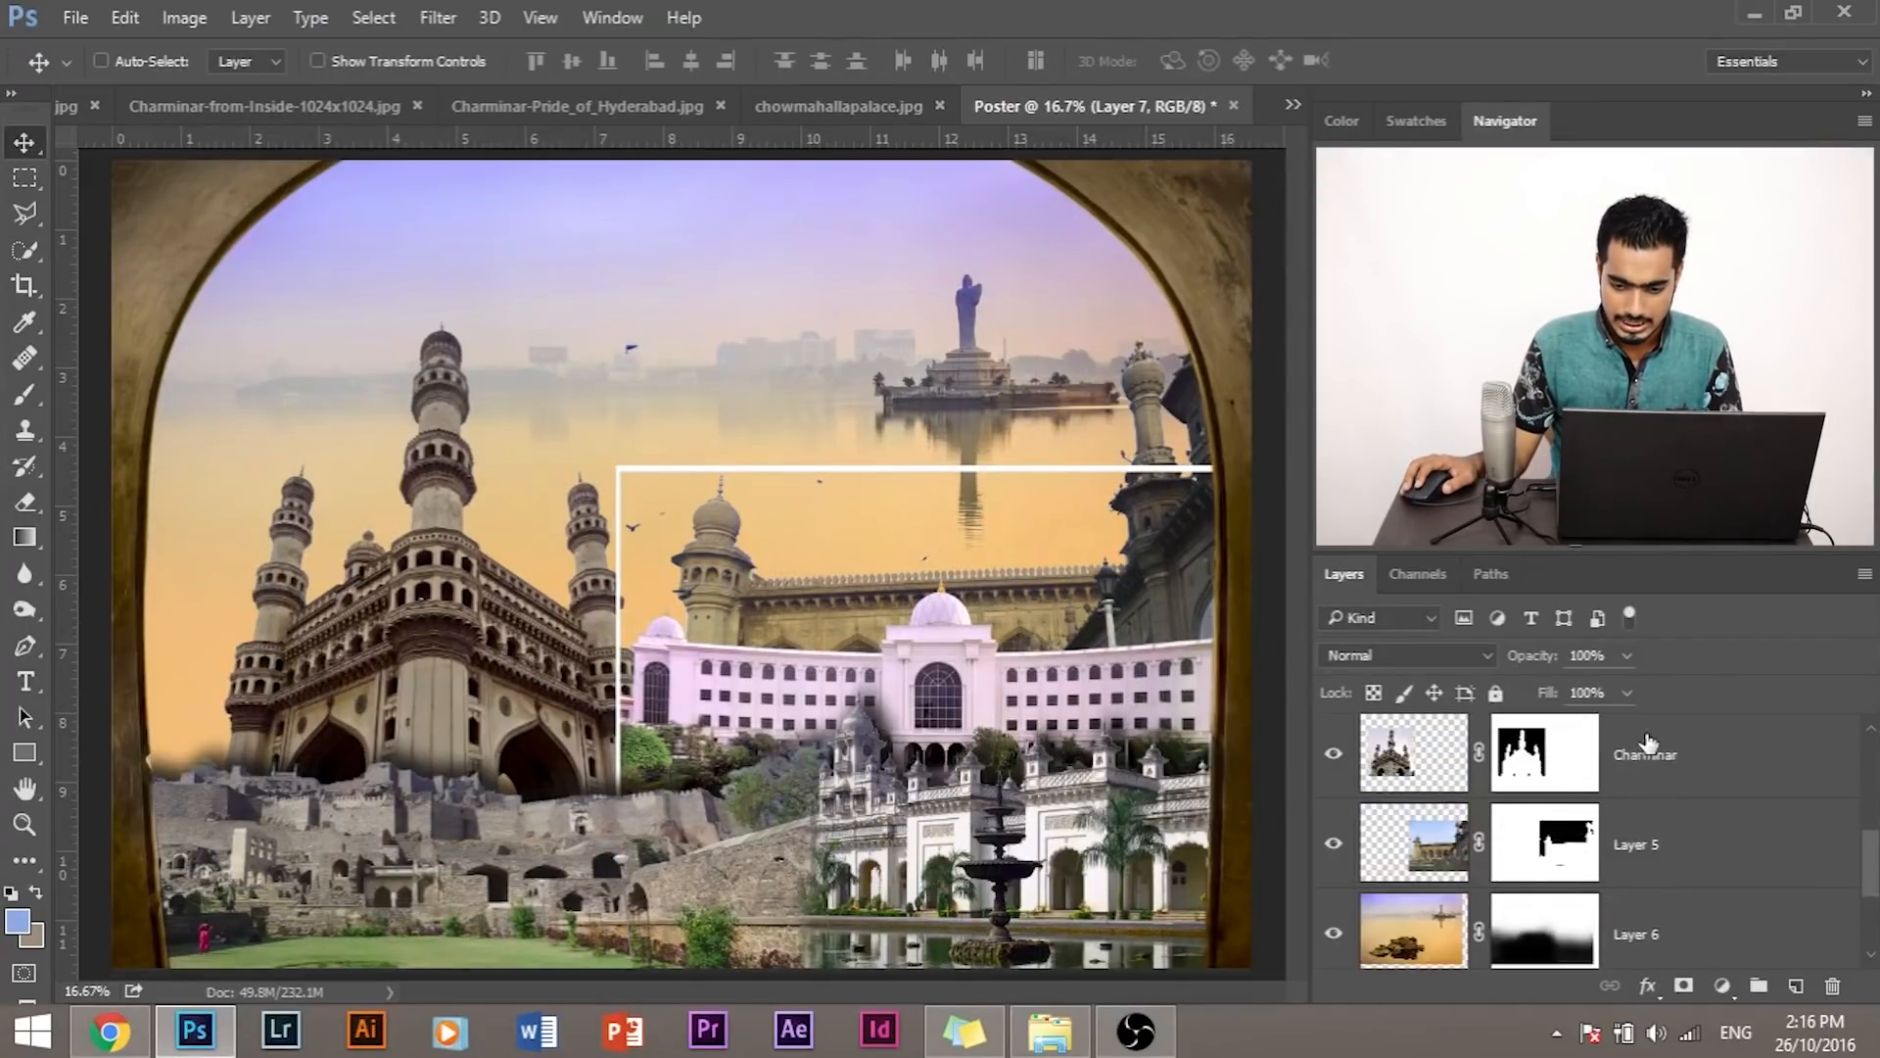
scroll(1687, 781, "up", 2)
left_click(1677, 783)
left_click(1676, 852)
left_click_drag(1678, 852, 1662, 750)
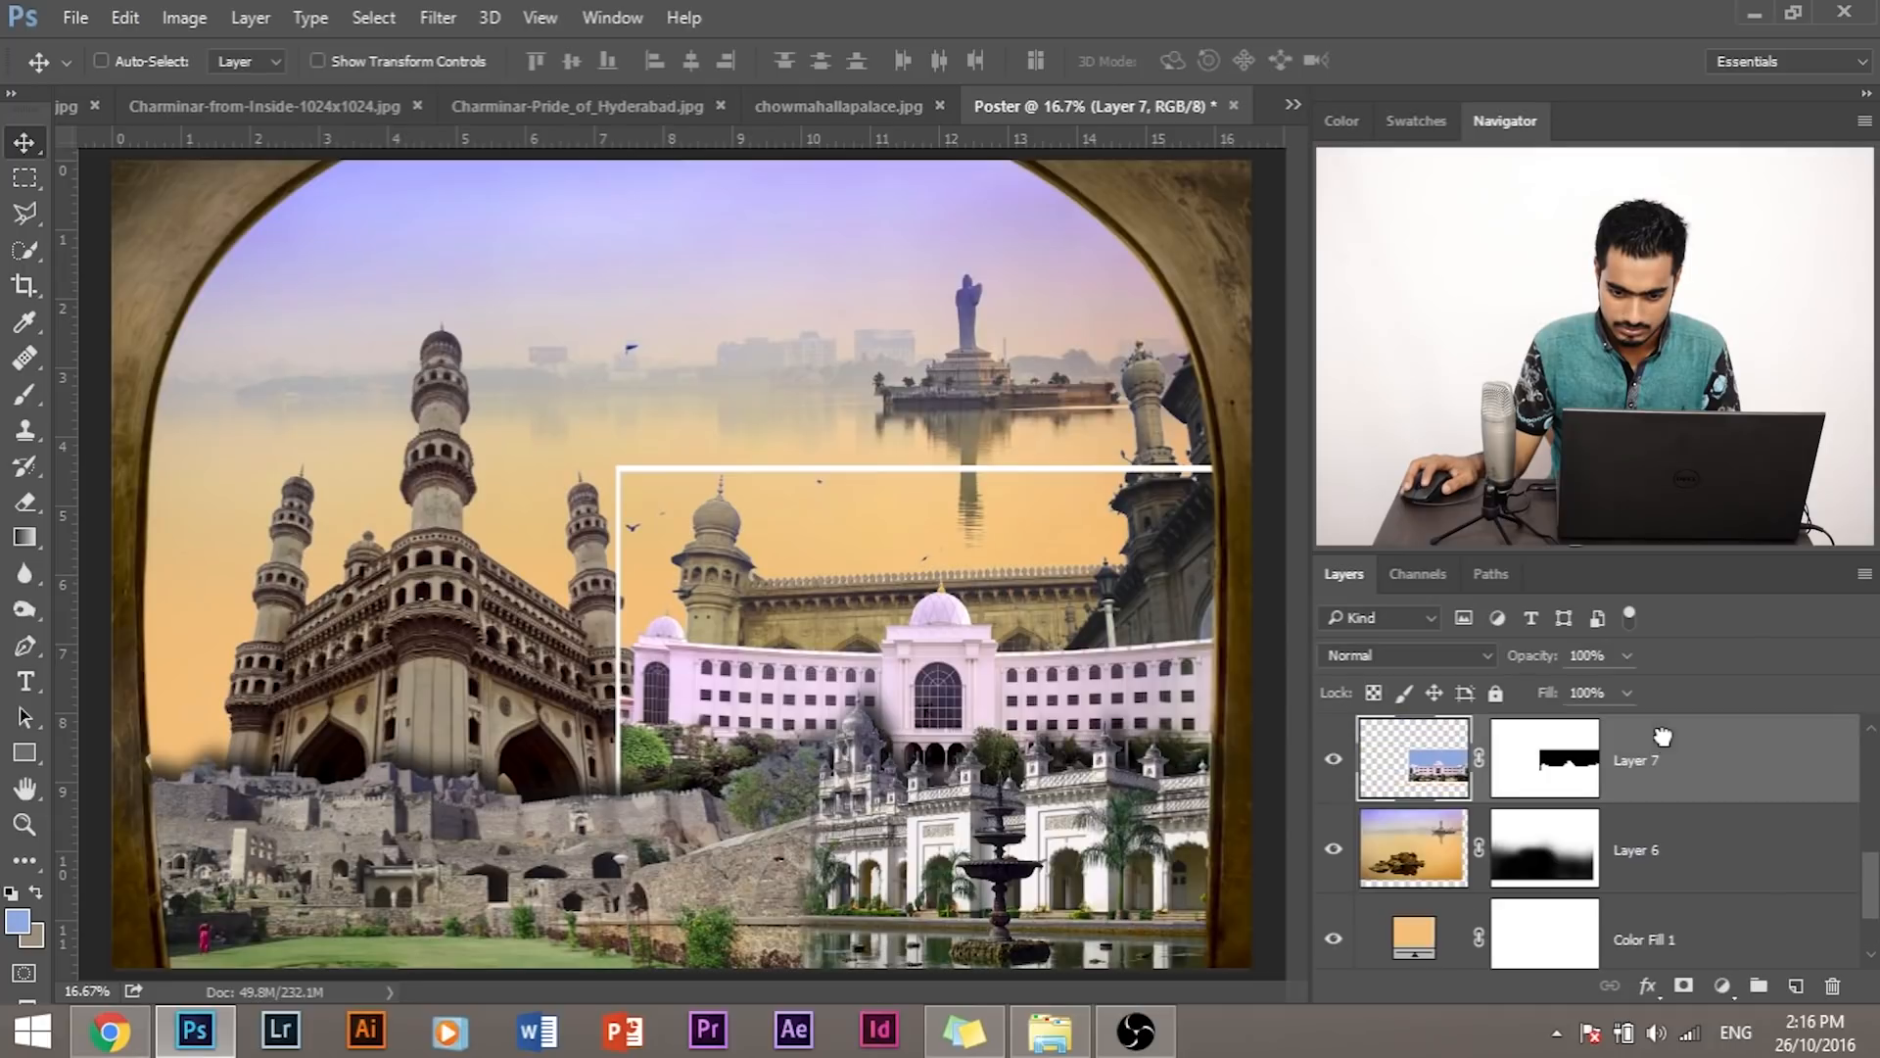
scroll(1567, 793, "up", 1)
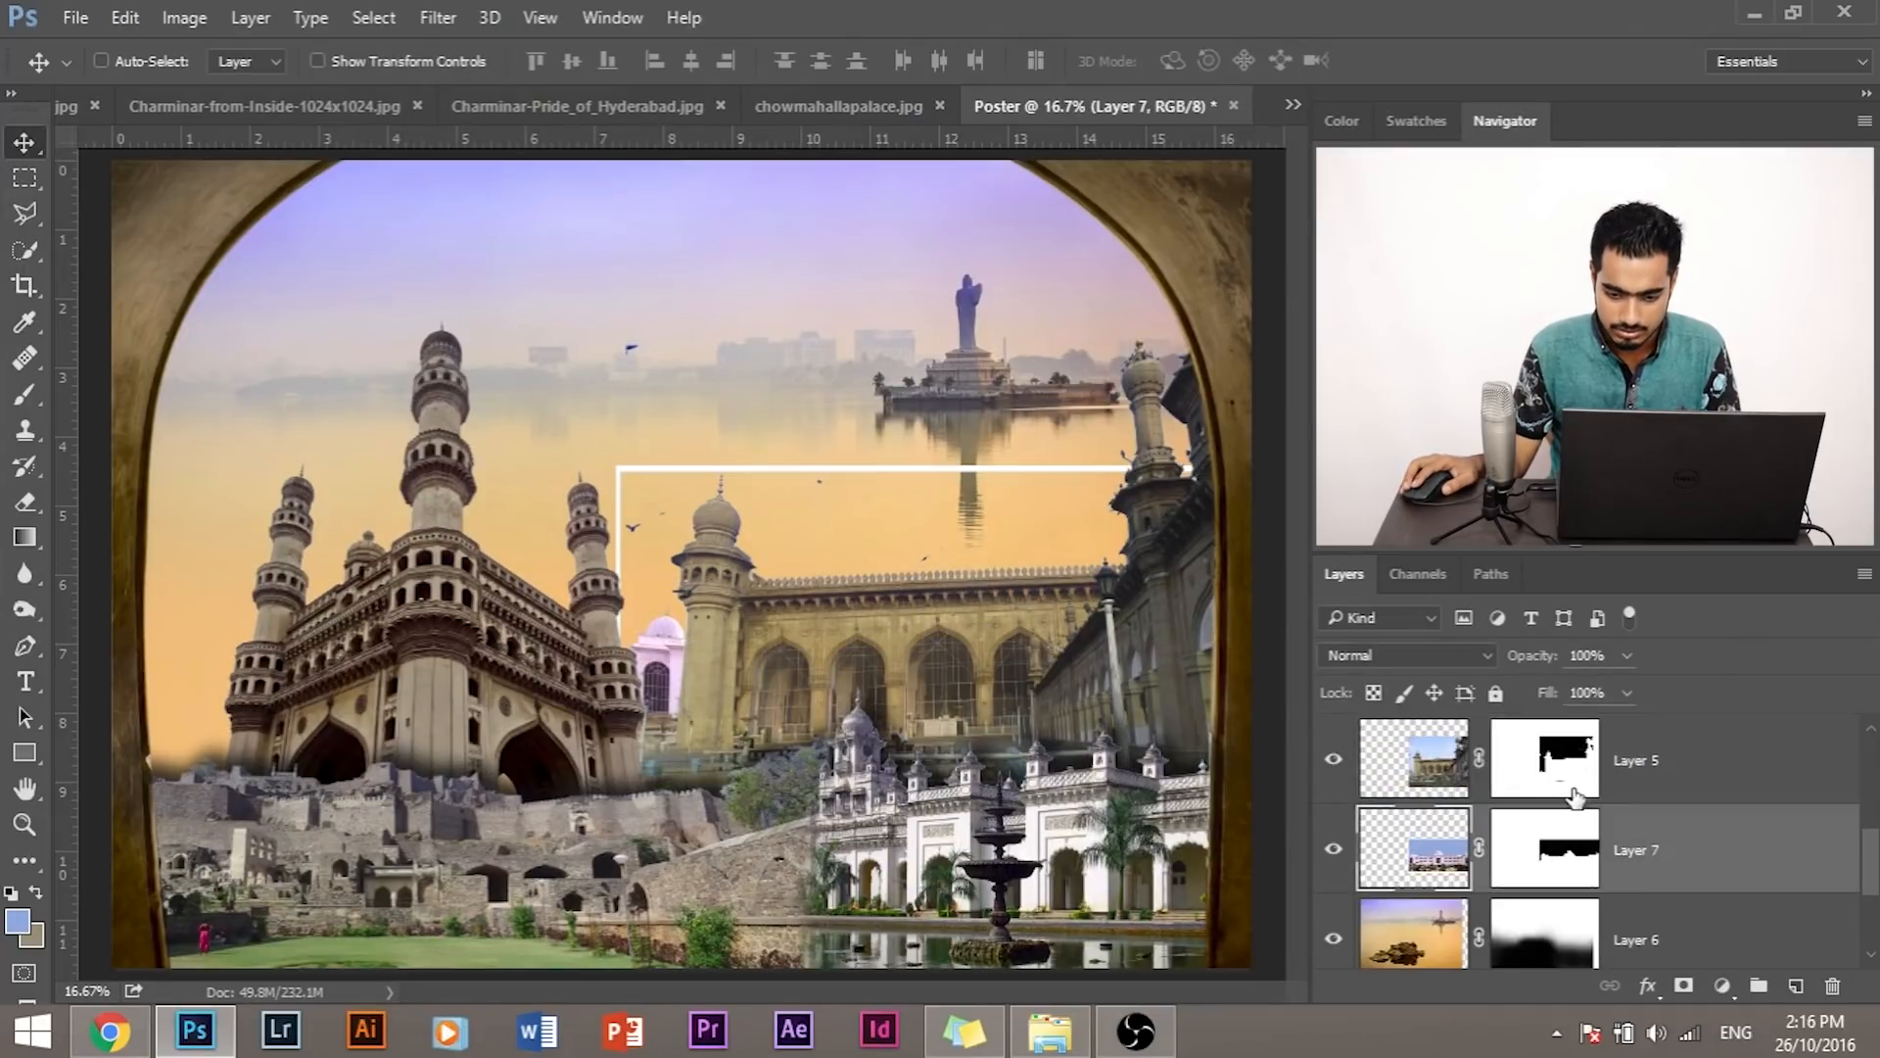
left_click_drag(1618, 842, 1618, 903)
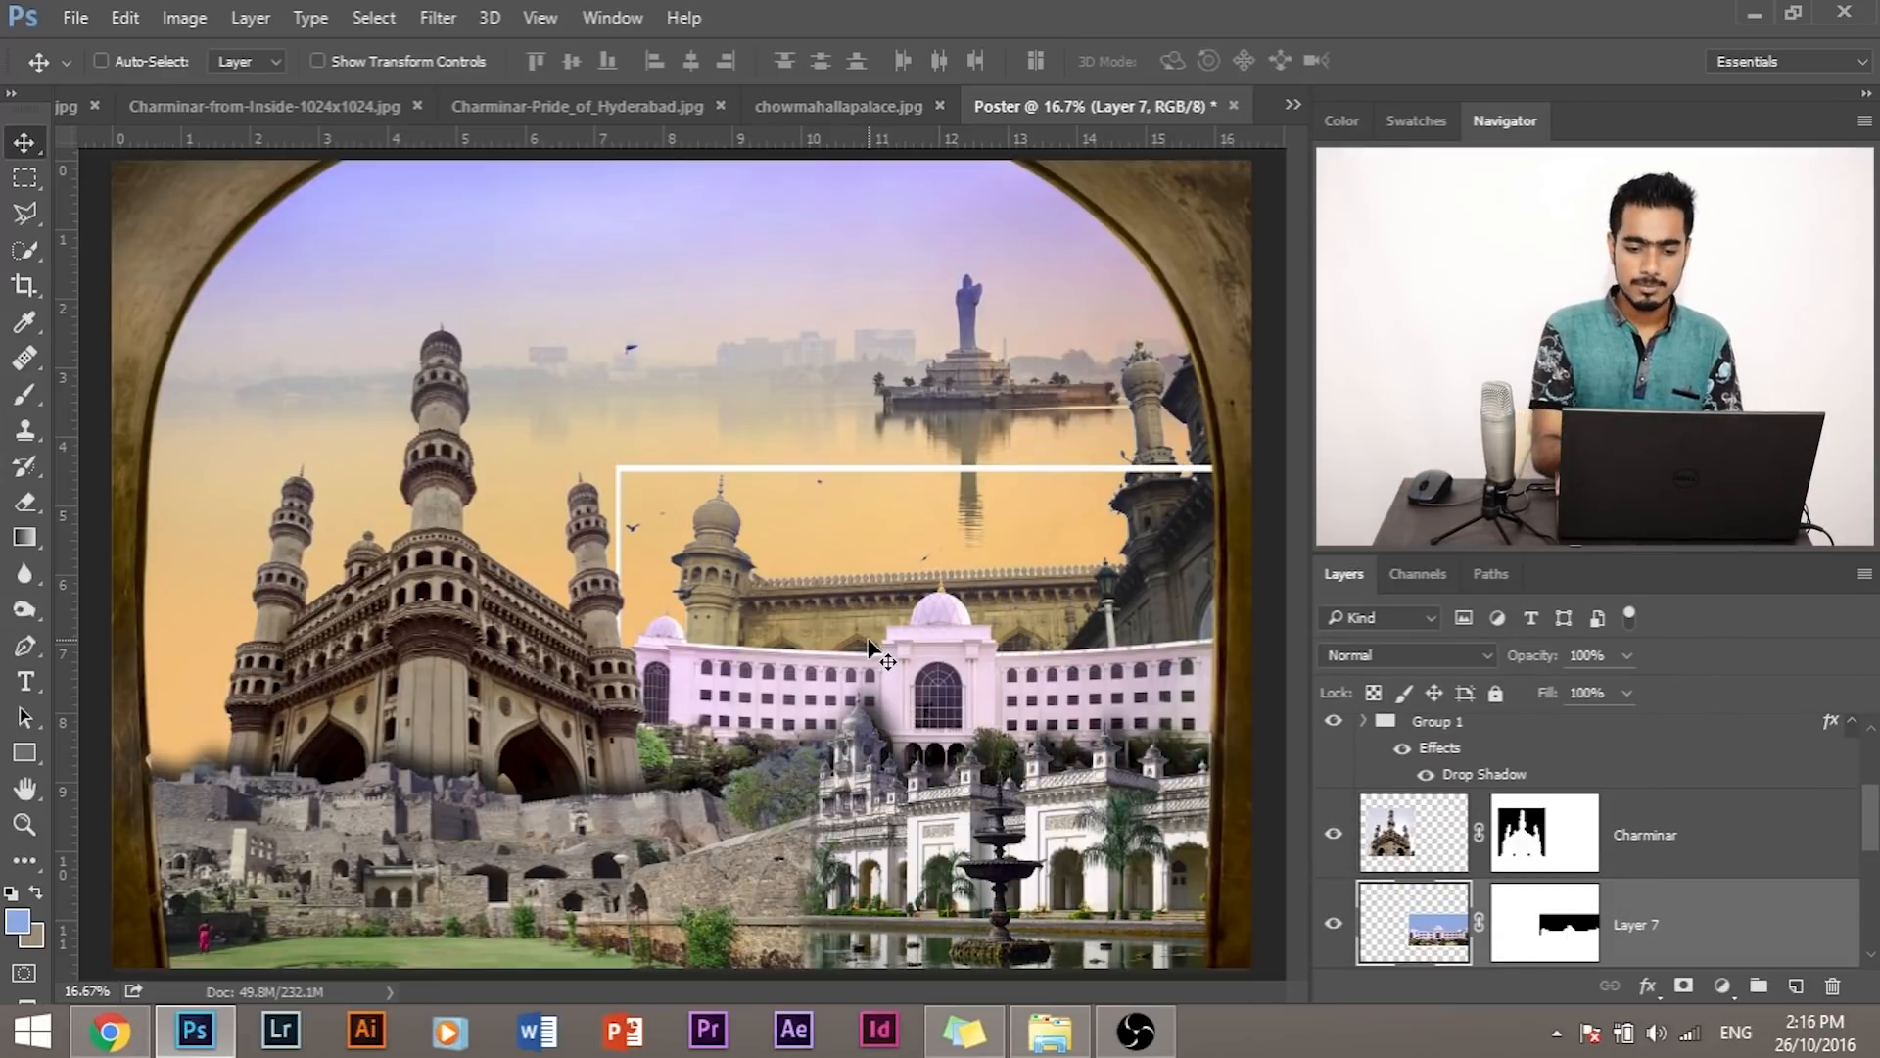
Step: Paint black on Layer 7's mask with a soft 138 px brush at 68% flow to hide the white border around the building photo
key("ctrl+plus")
key("ctrl+plus")
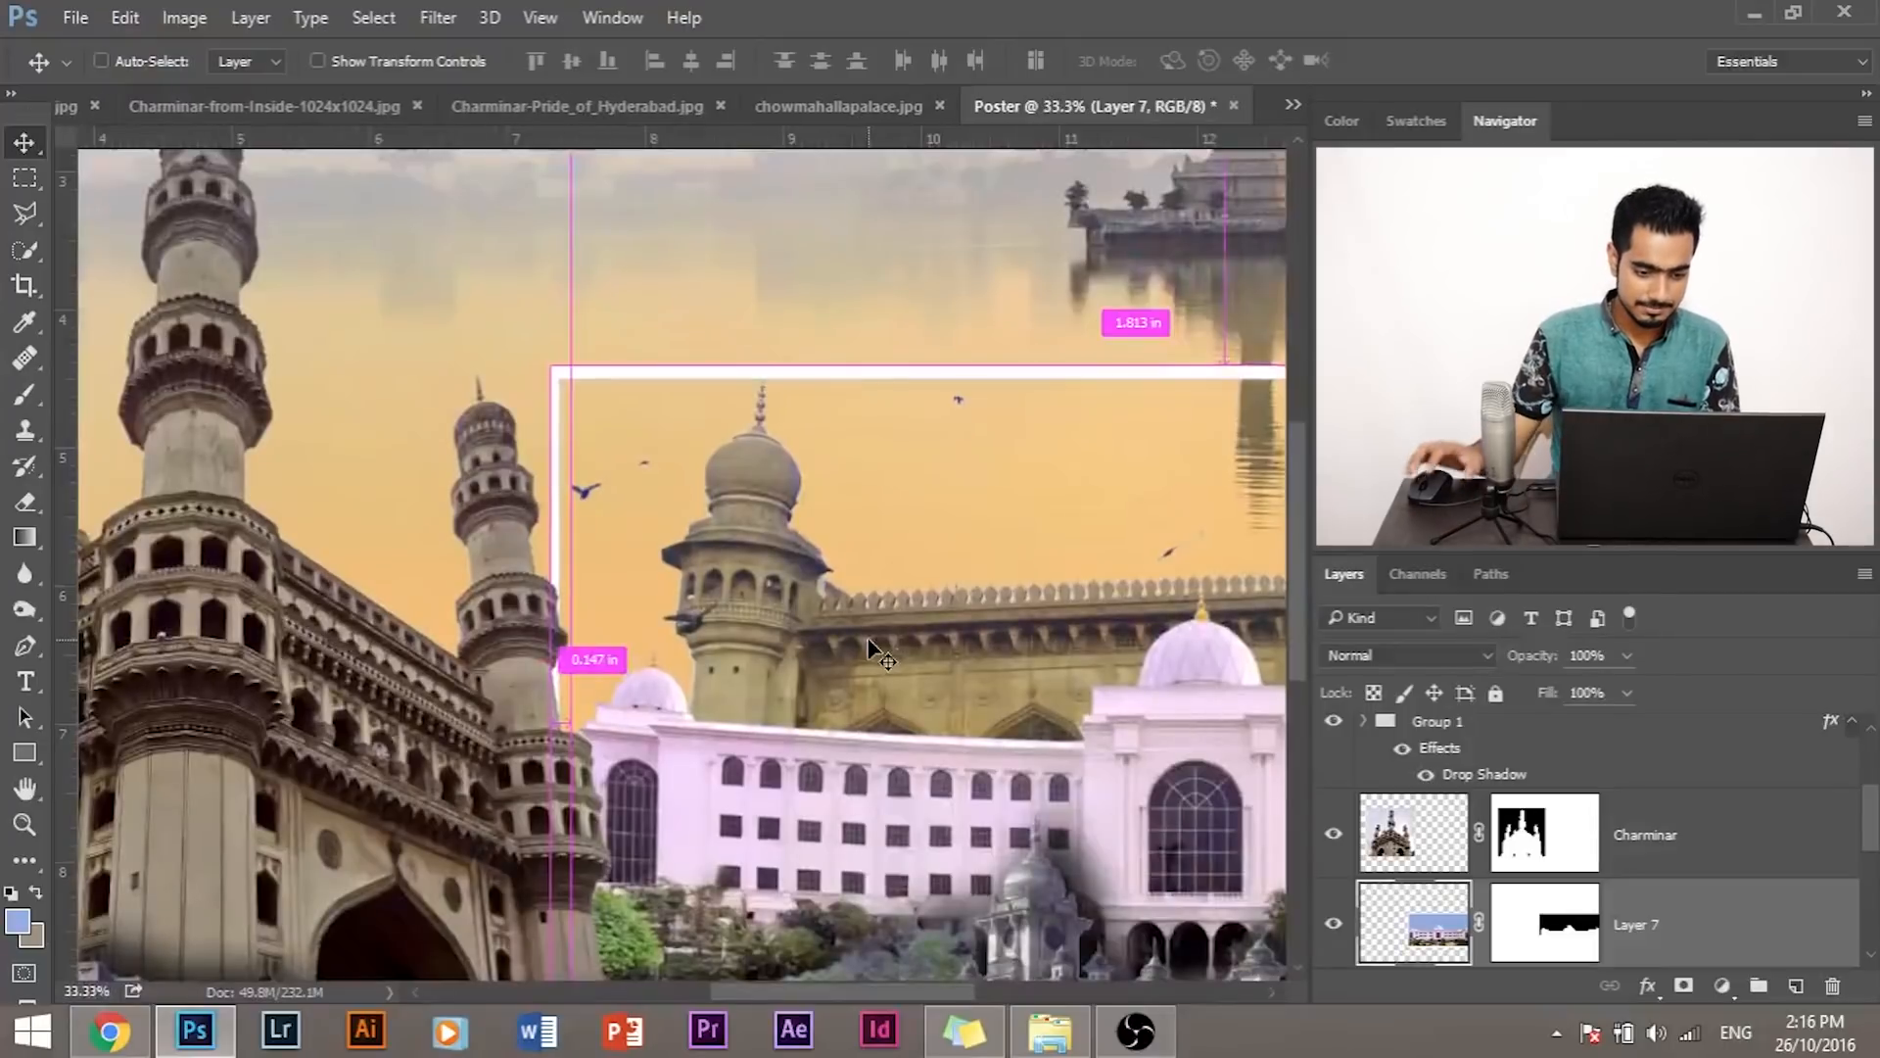
left_click_drag(879, 462, 722, 500)
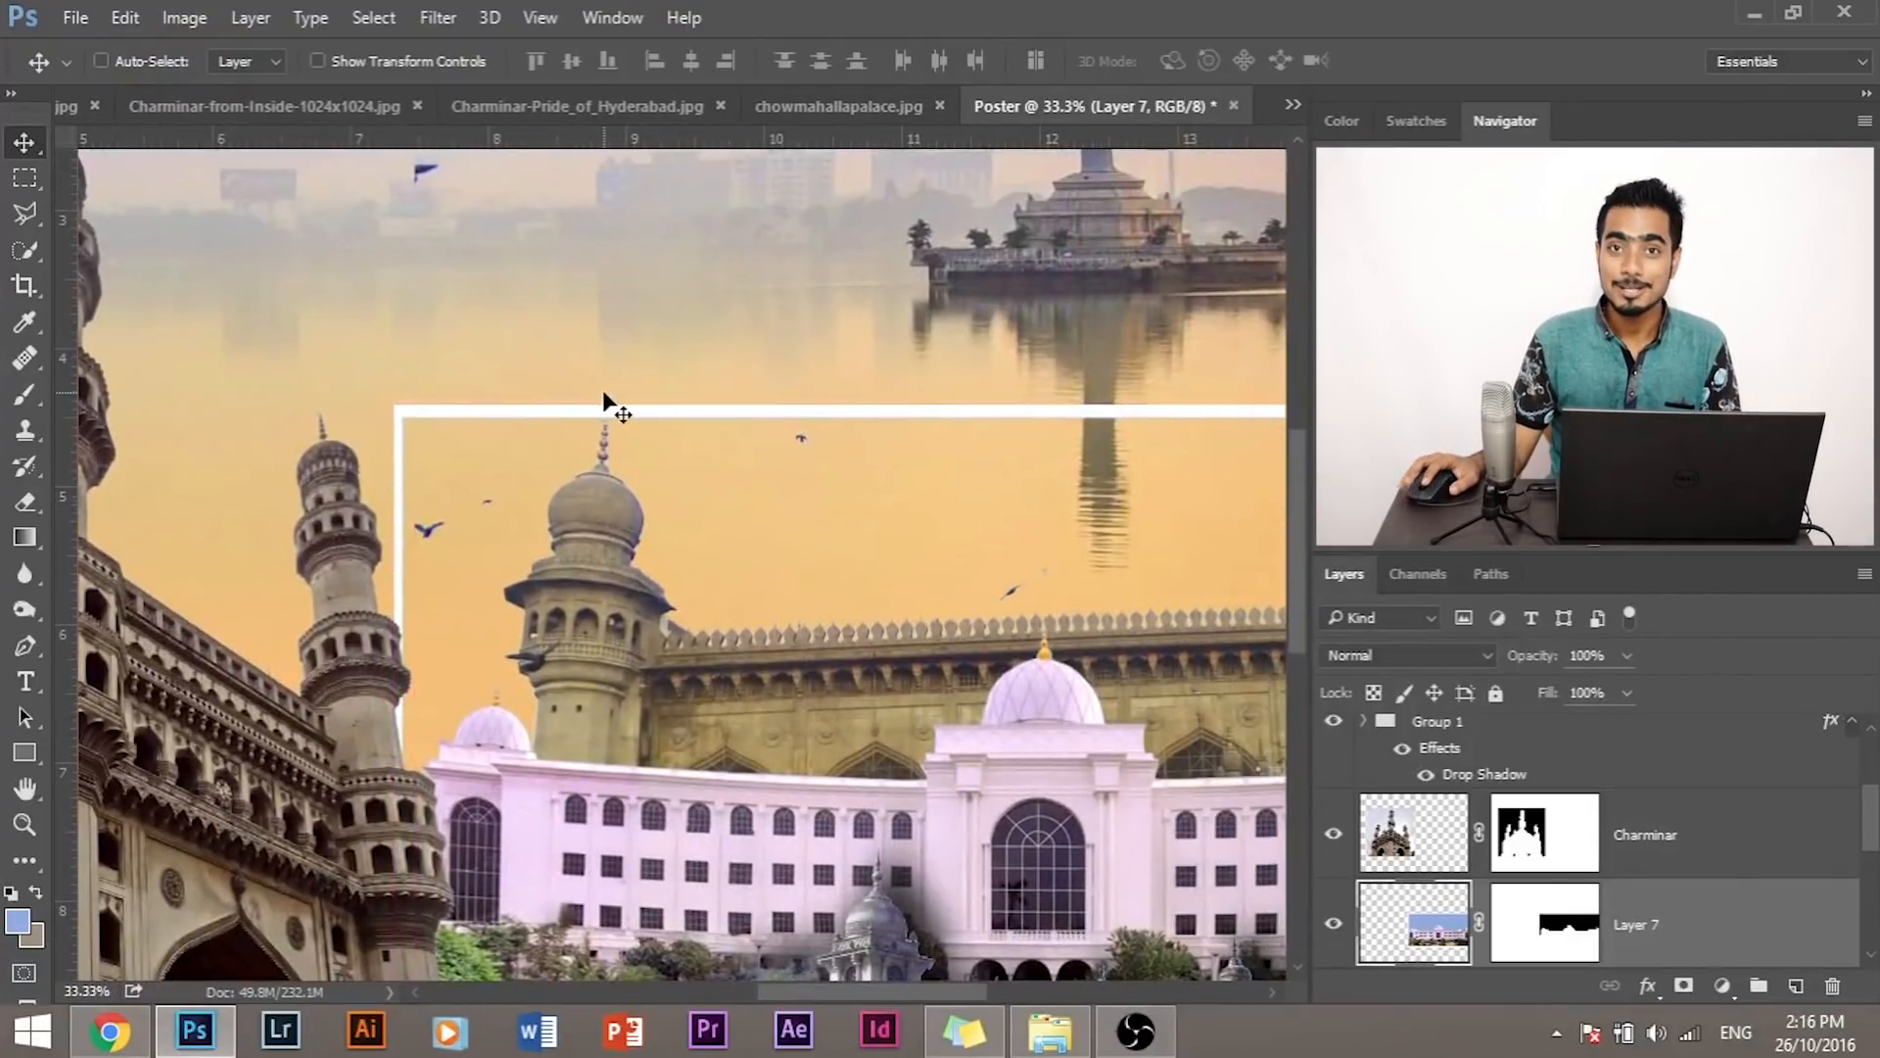
left_click_drag(1152, 523, 961, 516)
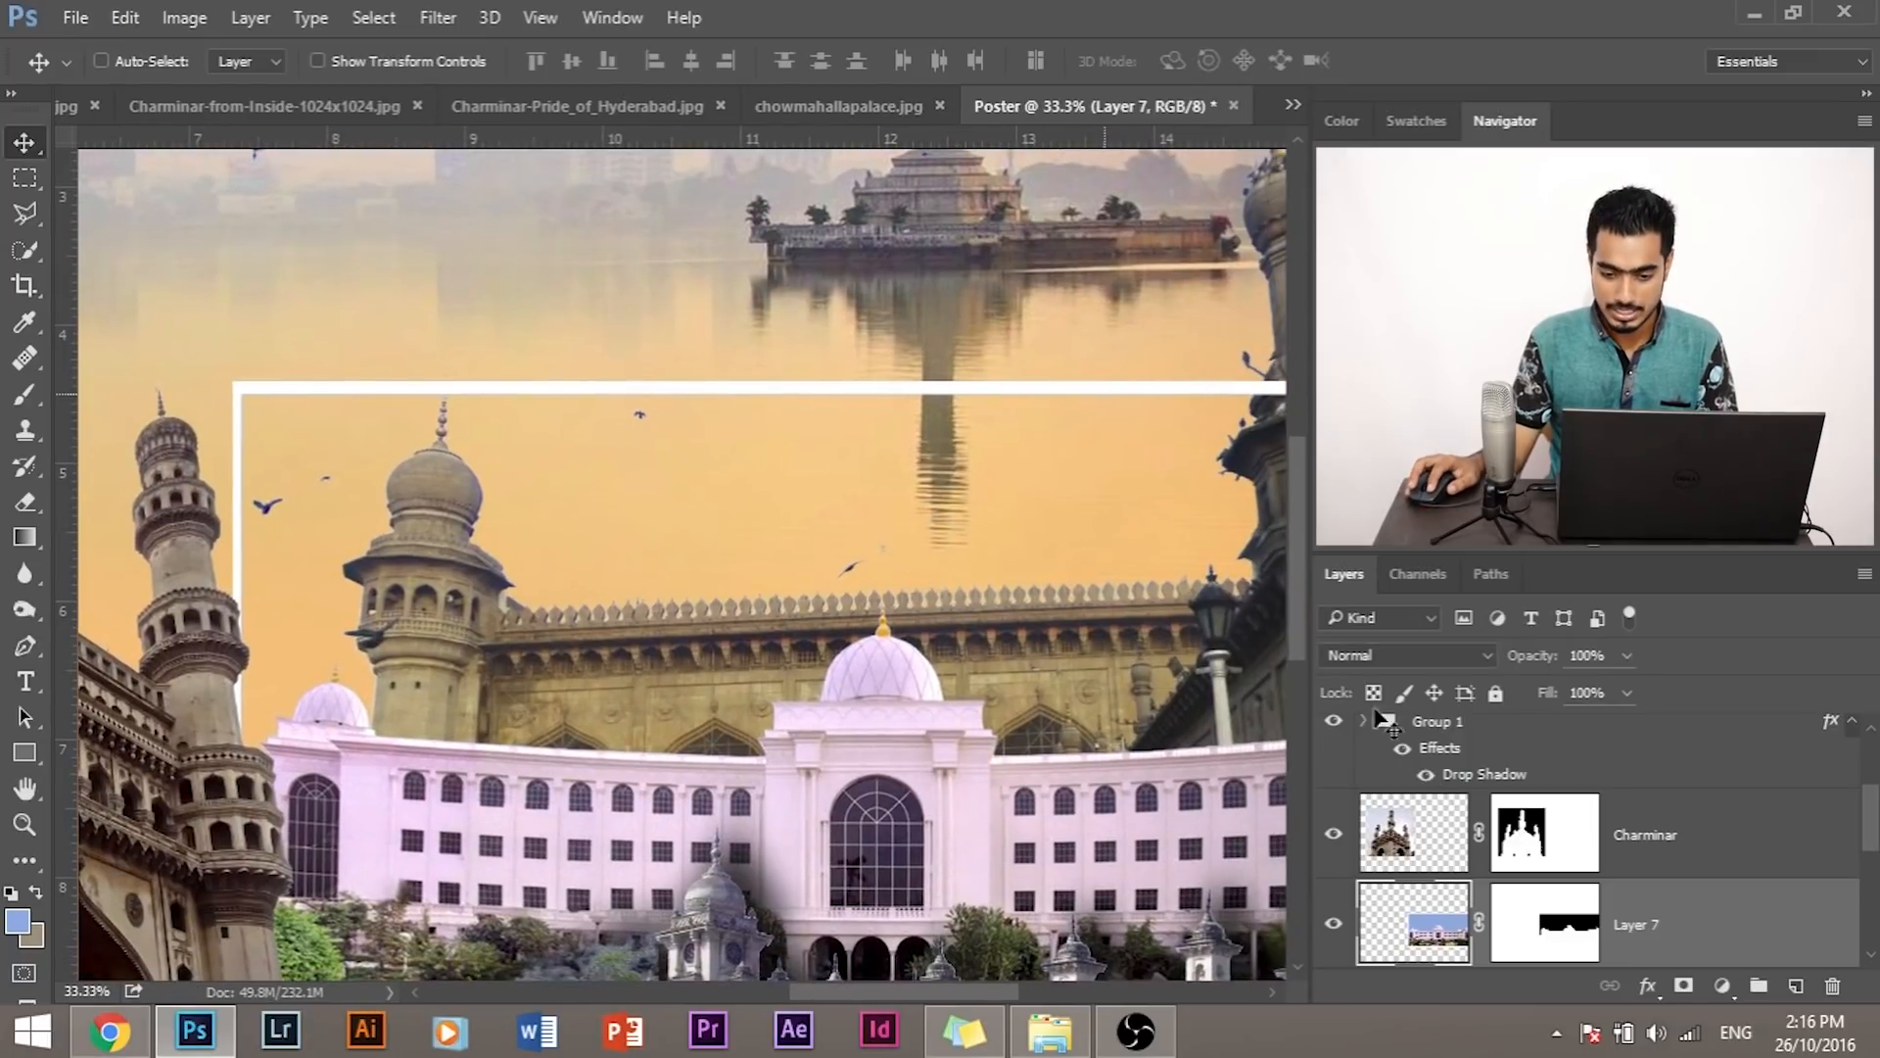
left_click(1555, 918)
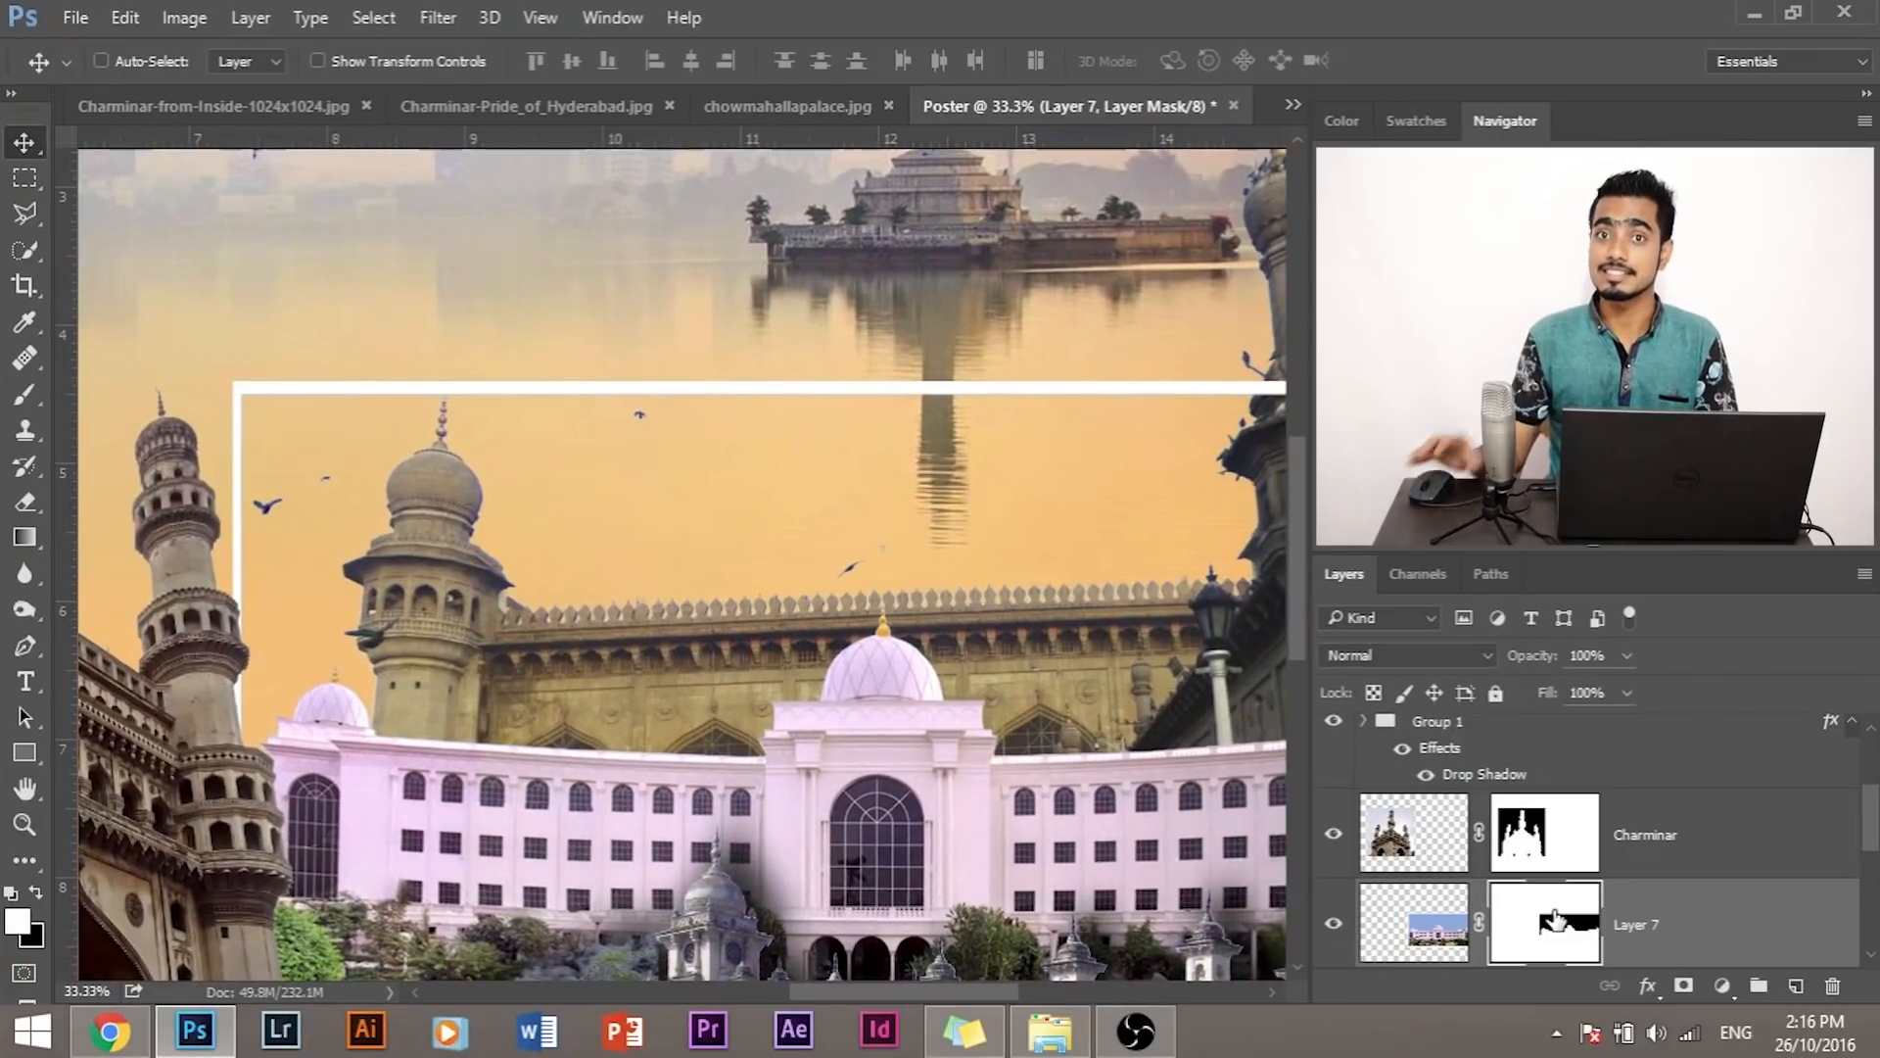
left_click(27, 398)
key("x")
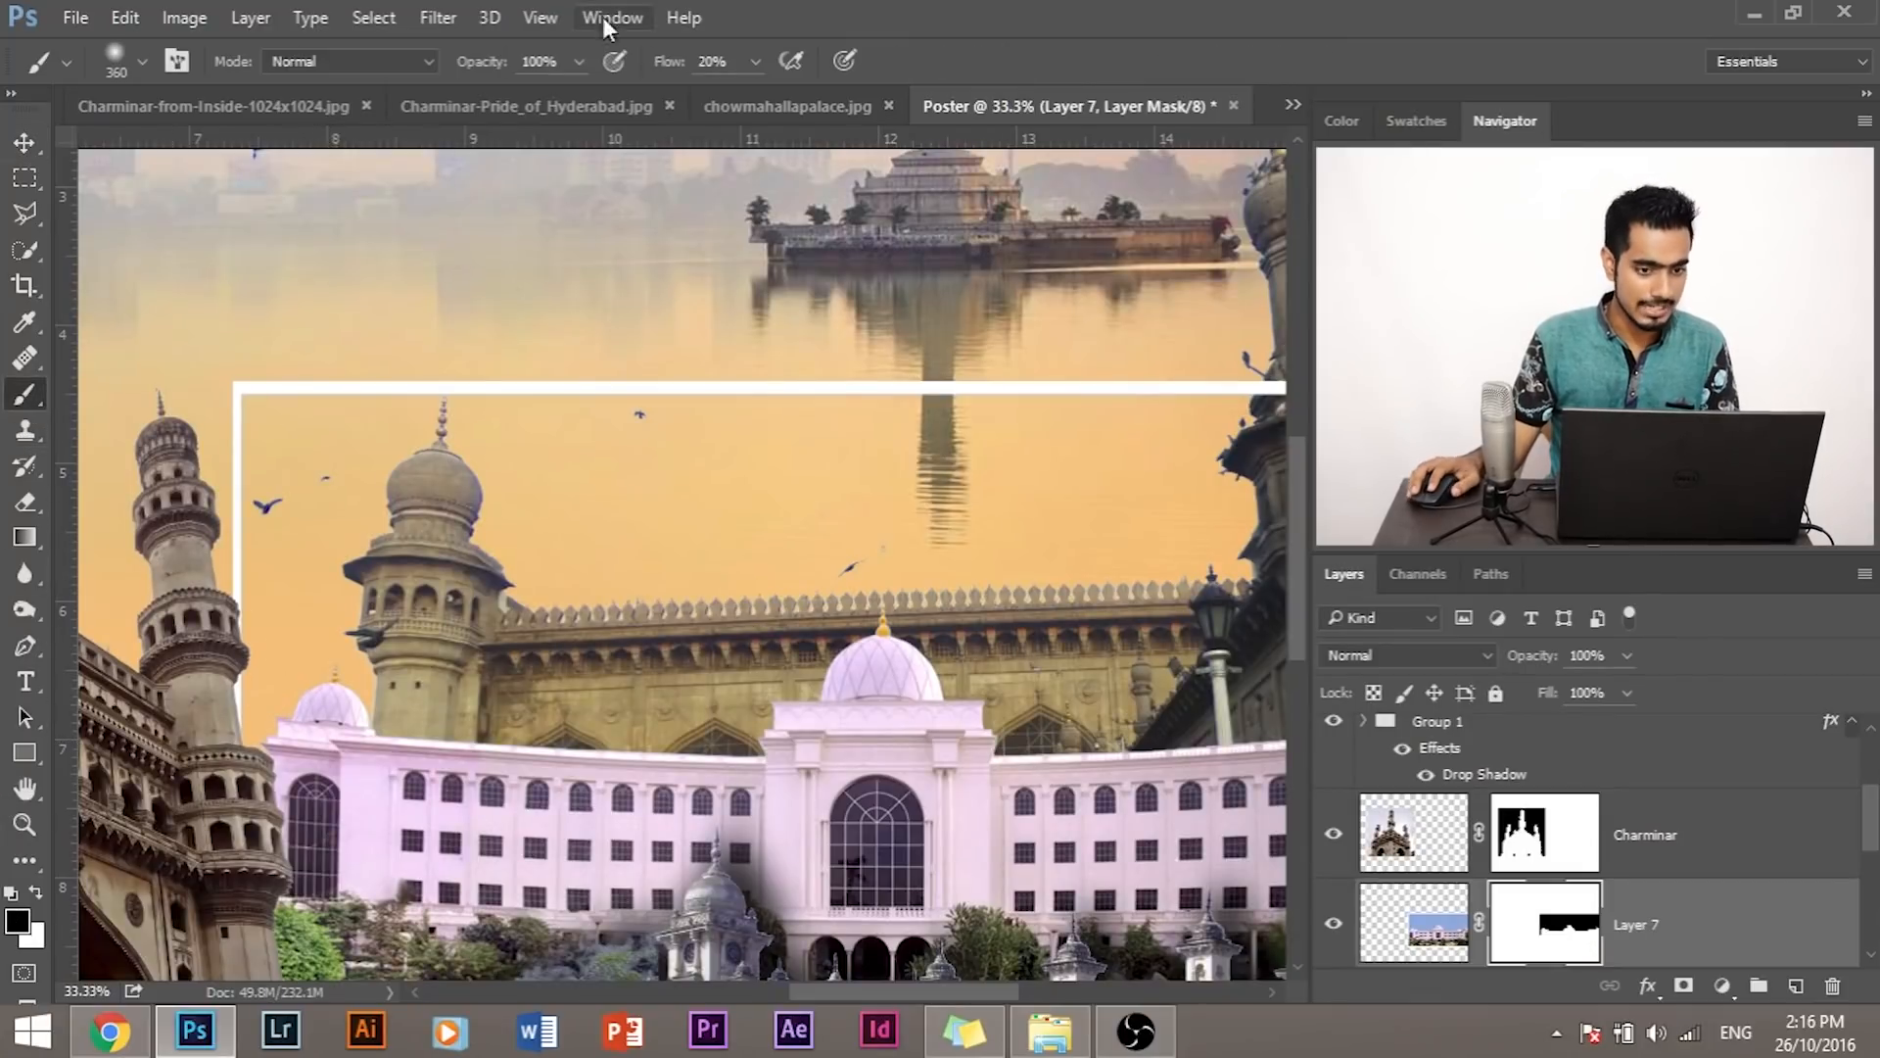
right_click(756, 316, "alt")
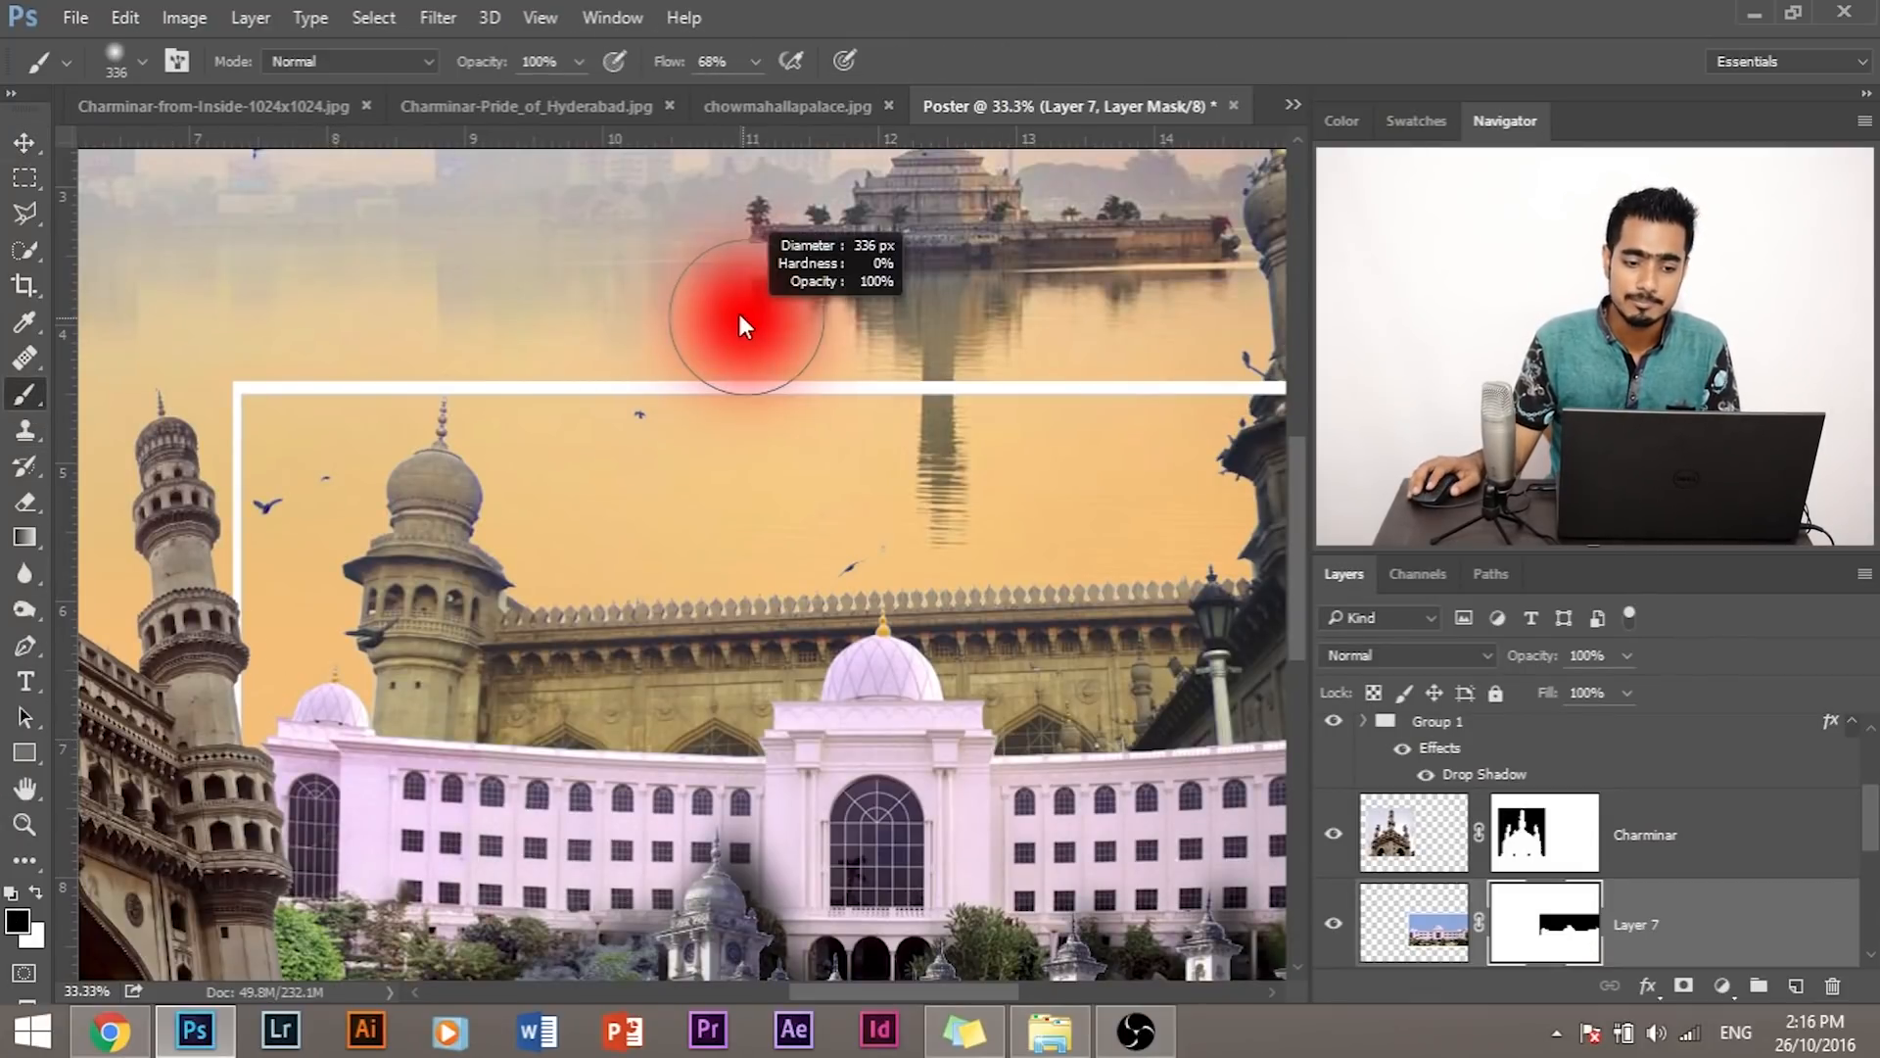
mouse_move(649, 374)
left_mouse_down()
mouse_move(800, 372)
mouse_move(365, 391)
mouse_move(268, 344)
mouse_move(228, 449)
left_mouse_up()
mouse_move(500, 382)
left_mouse_down()
mouse_move(1001, 379)
mouse_move(889, 344)
left_mouse_up()
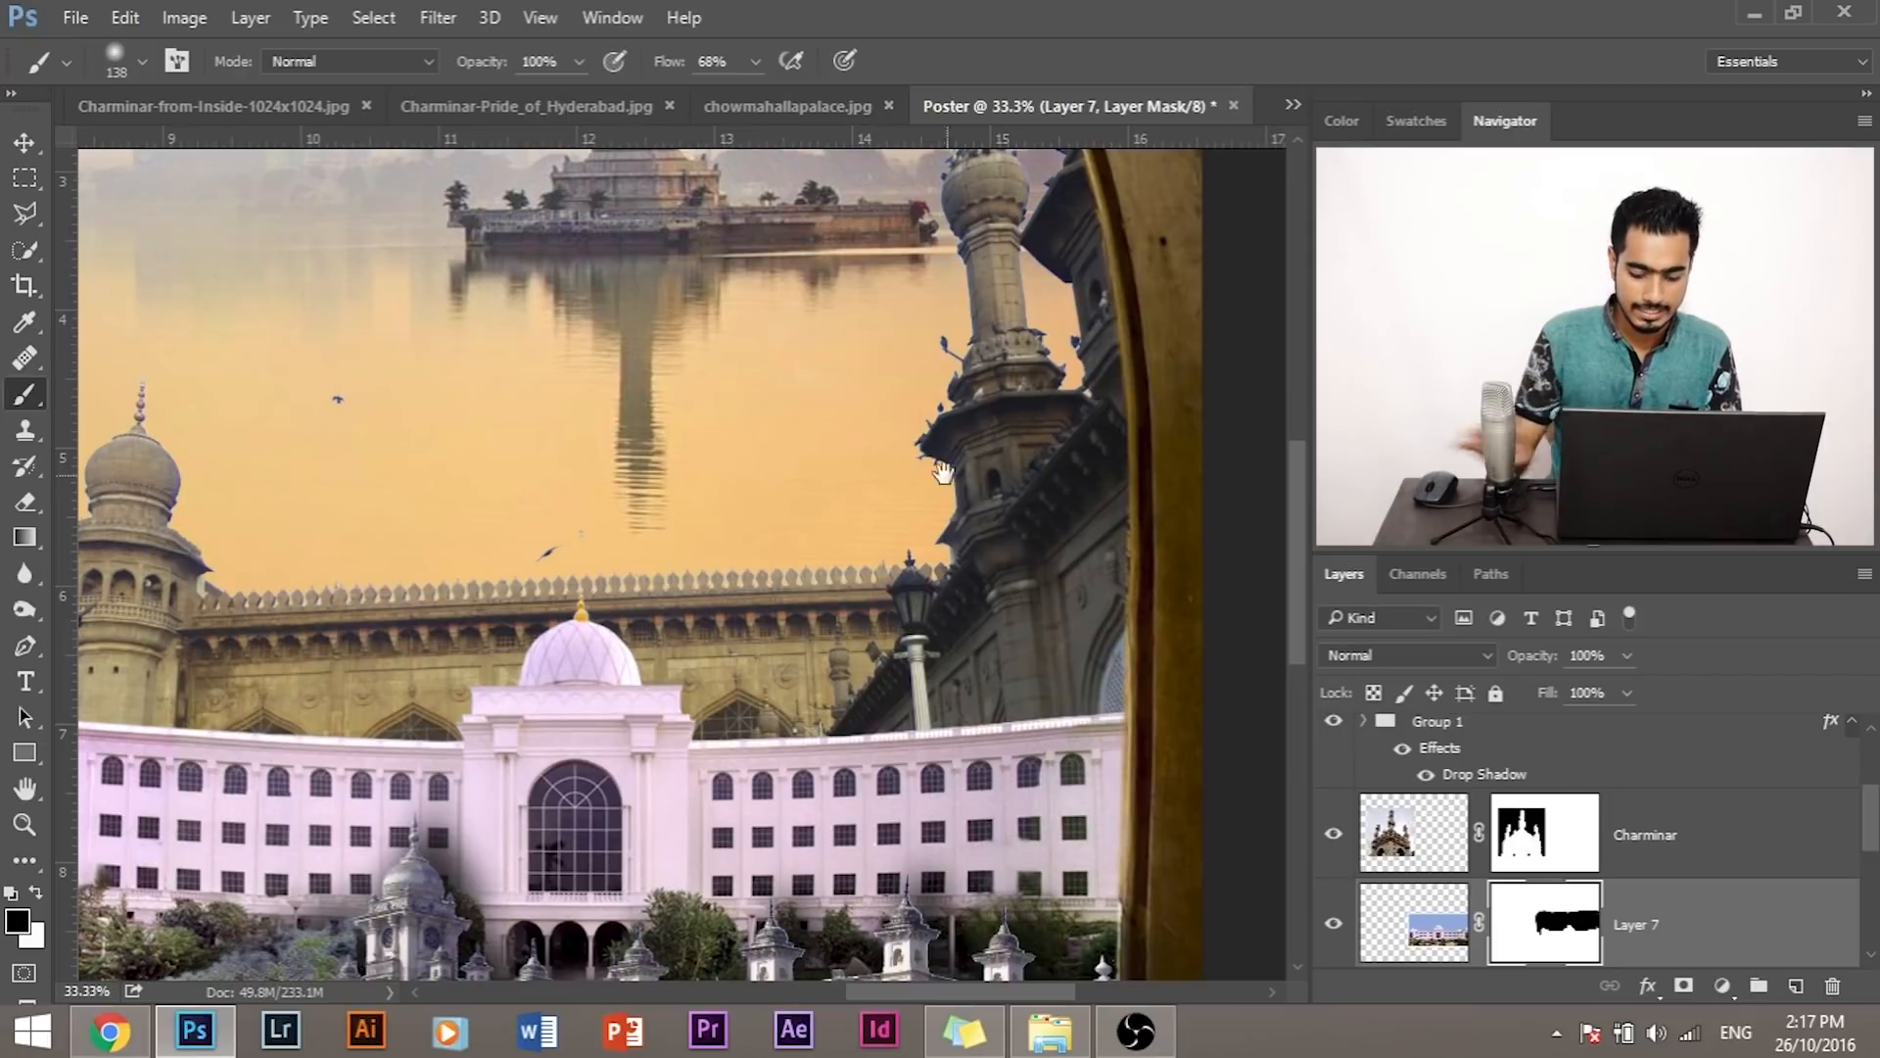
key("ctrl+minus")
key("ctrl+minus")
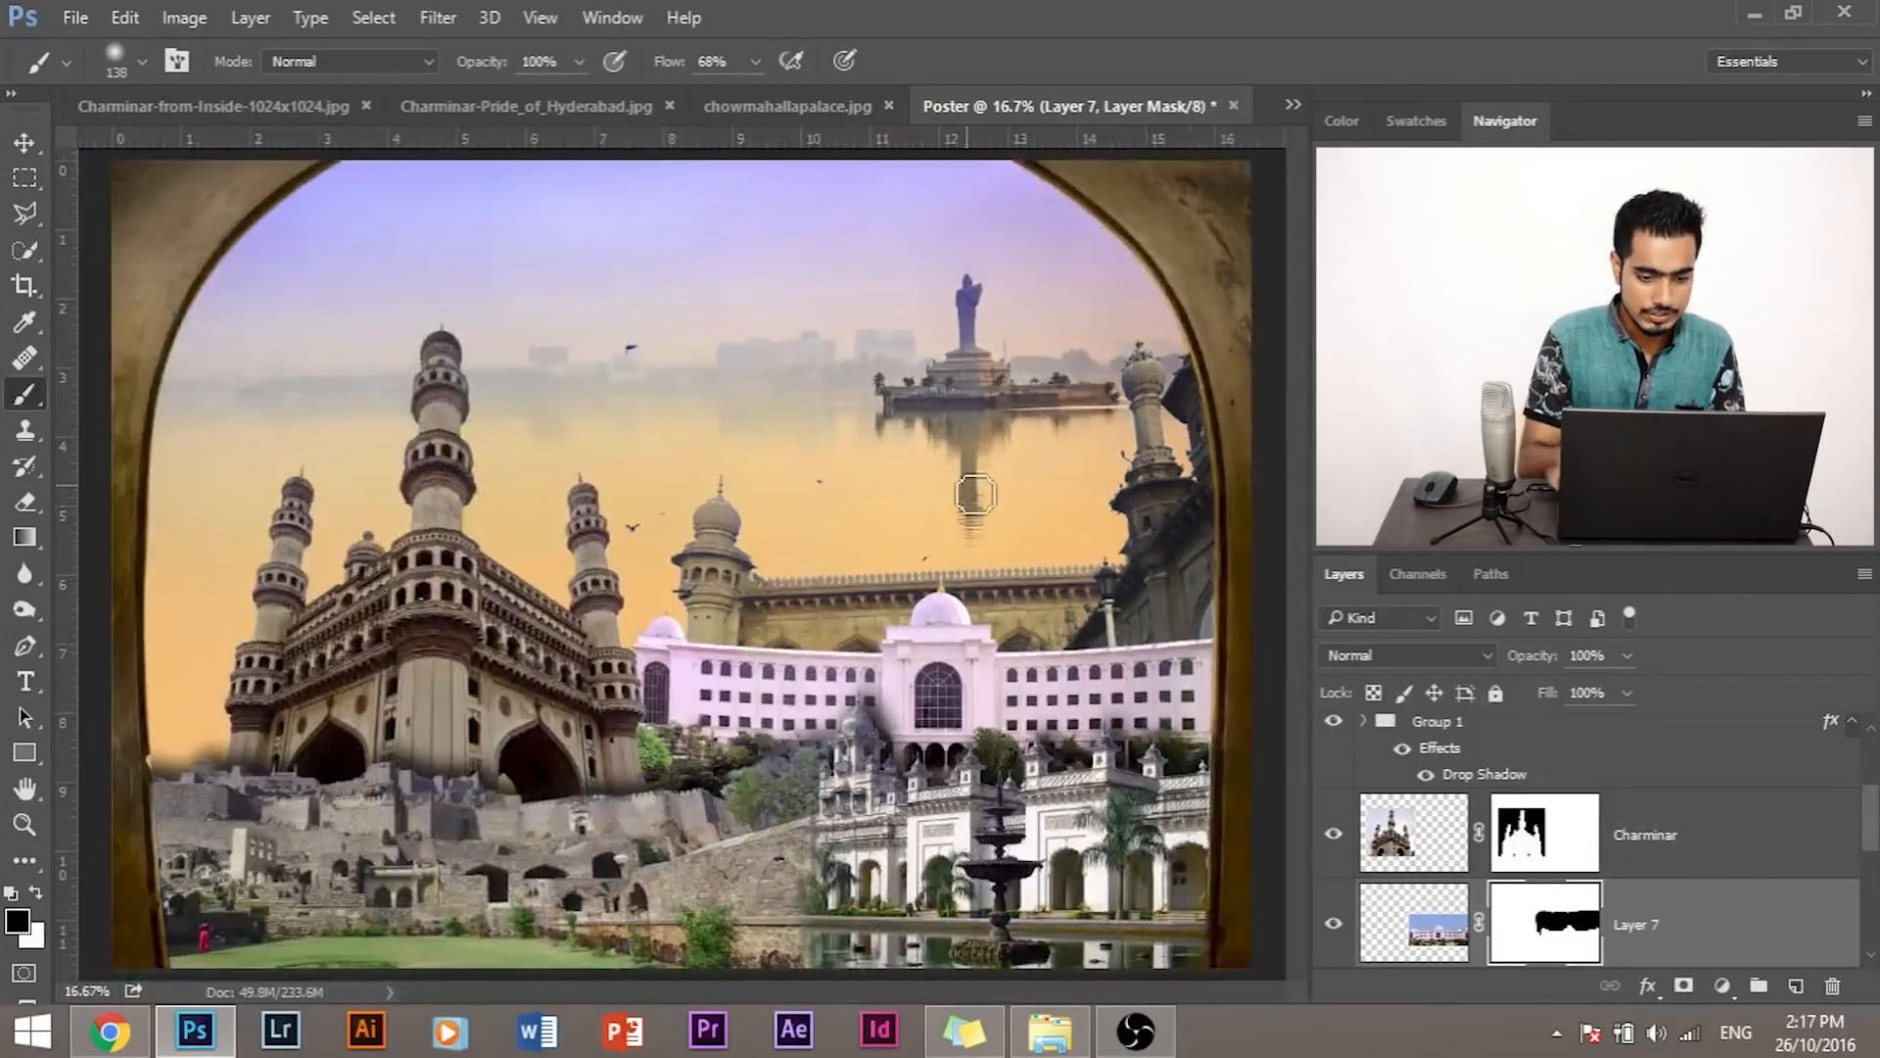
Step: Move Layer 5's mosque photo straight up until its row of arches shows above the white building
left_click(1616, 852)
scroll(1664, 852, "up", 2)
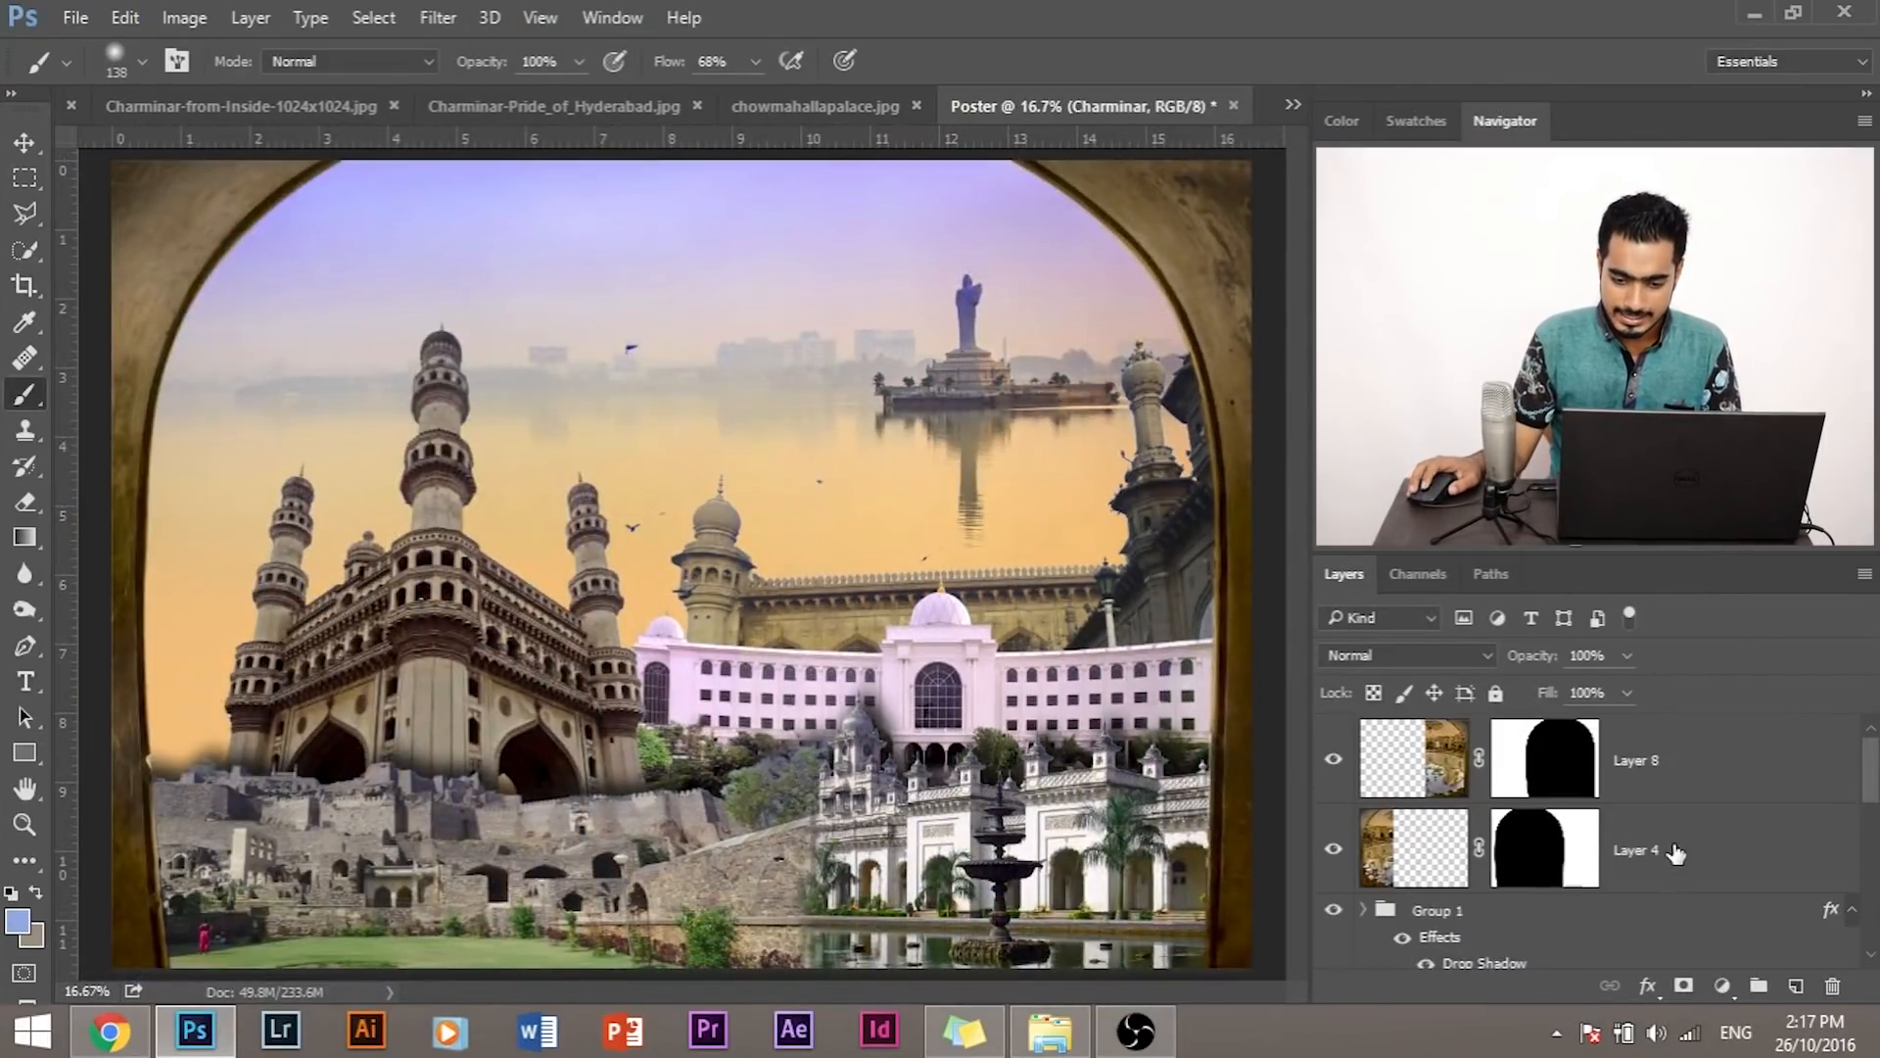
scroll(1676, 854, "down", 6)
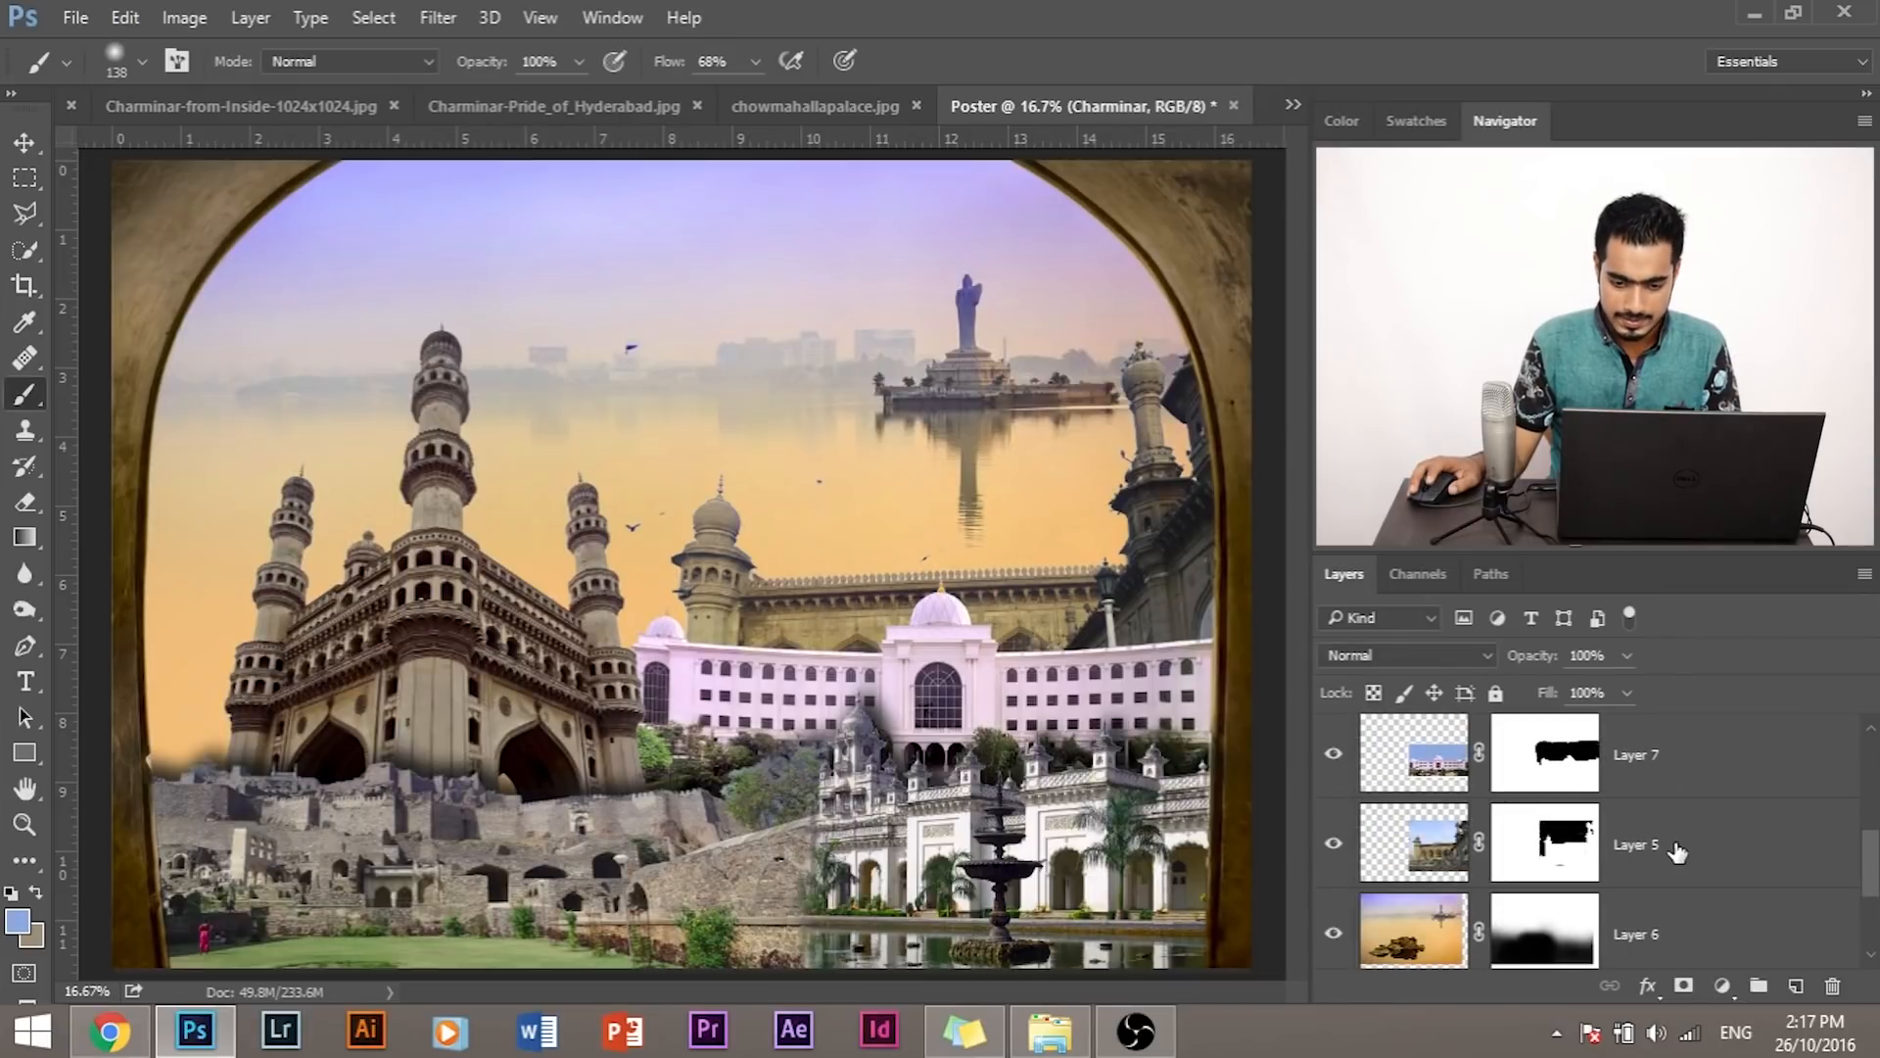
left_click(1677, 852)
key("ctrl+t")
left_click_drag(1288, 778, 1276, 756)
key("Up")
key("Up")
key("Up")
key("Up")
key("Up")
key("Up")
key("Up")
key("Up")
key("Up")
key("Up")
key("Up")
key("Up")
key("Up")
key("Up")
key("Up")
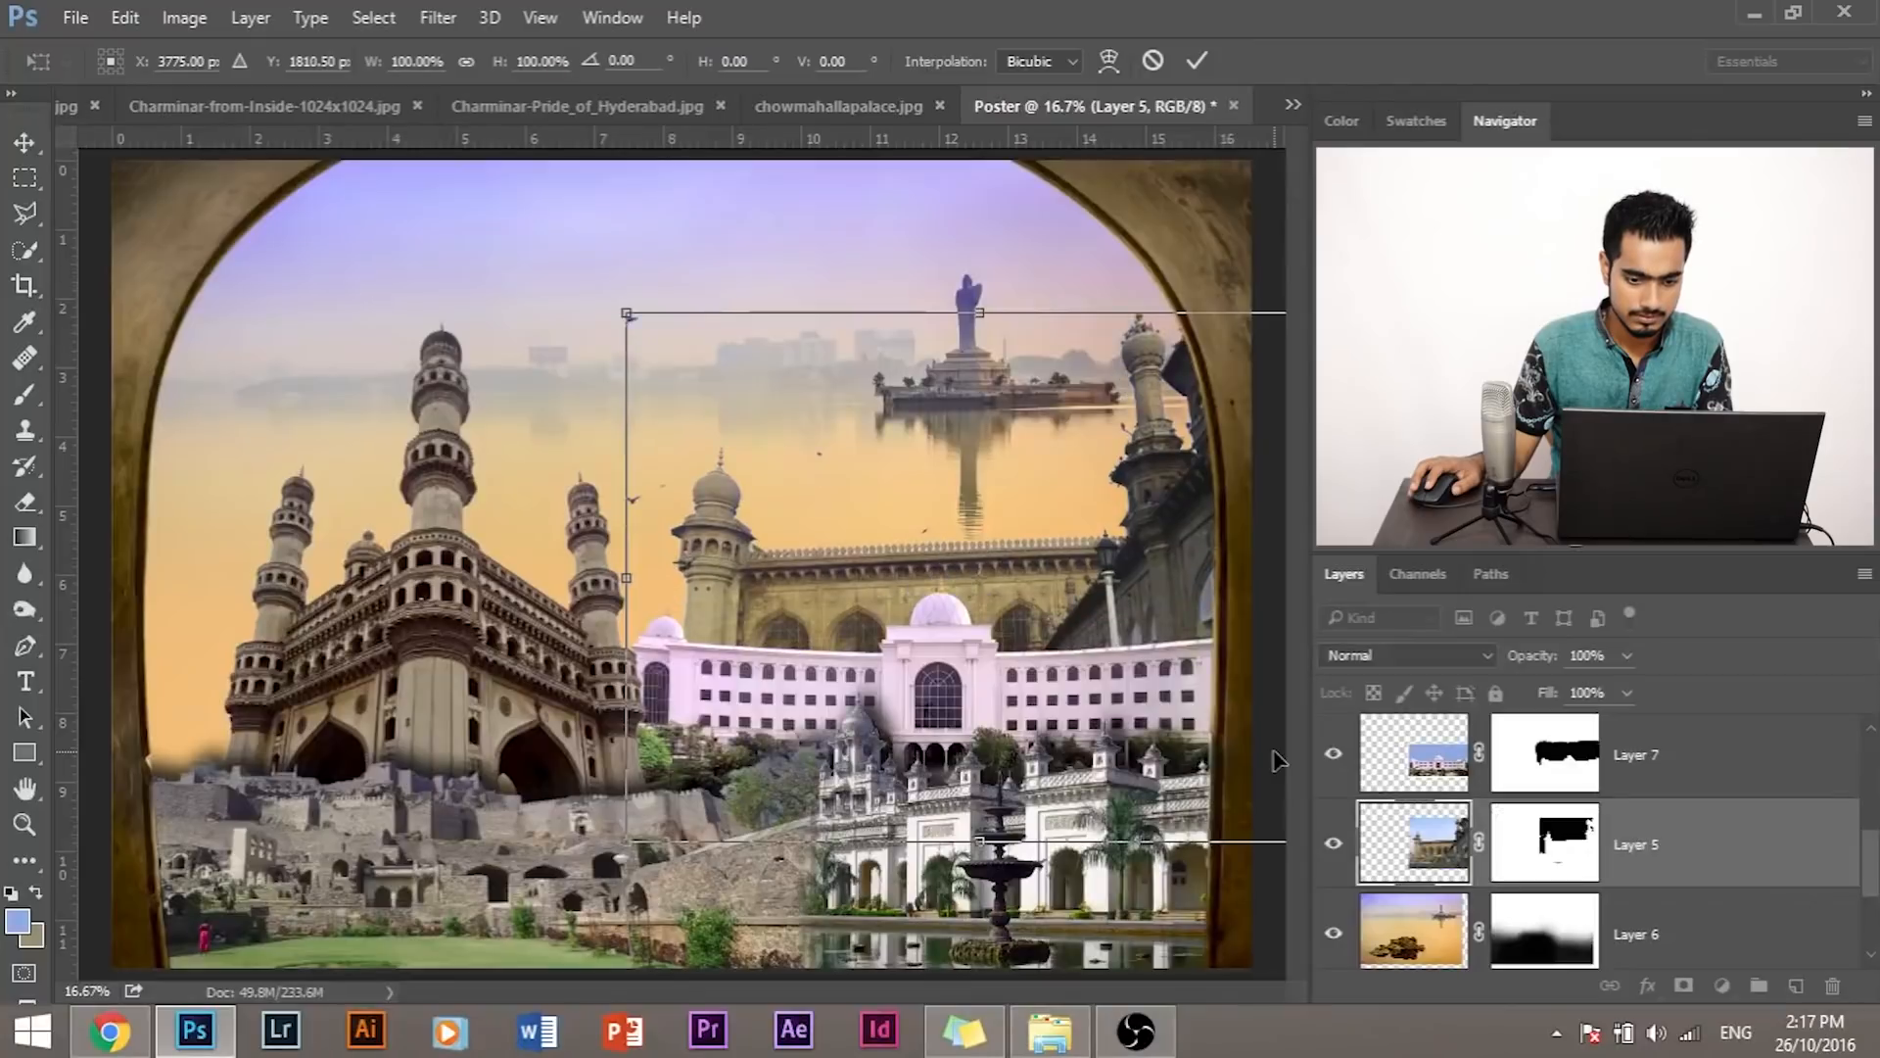
key("Up")
key("Up")
key("Up")
key("Up")
key("Up")
key("Up")
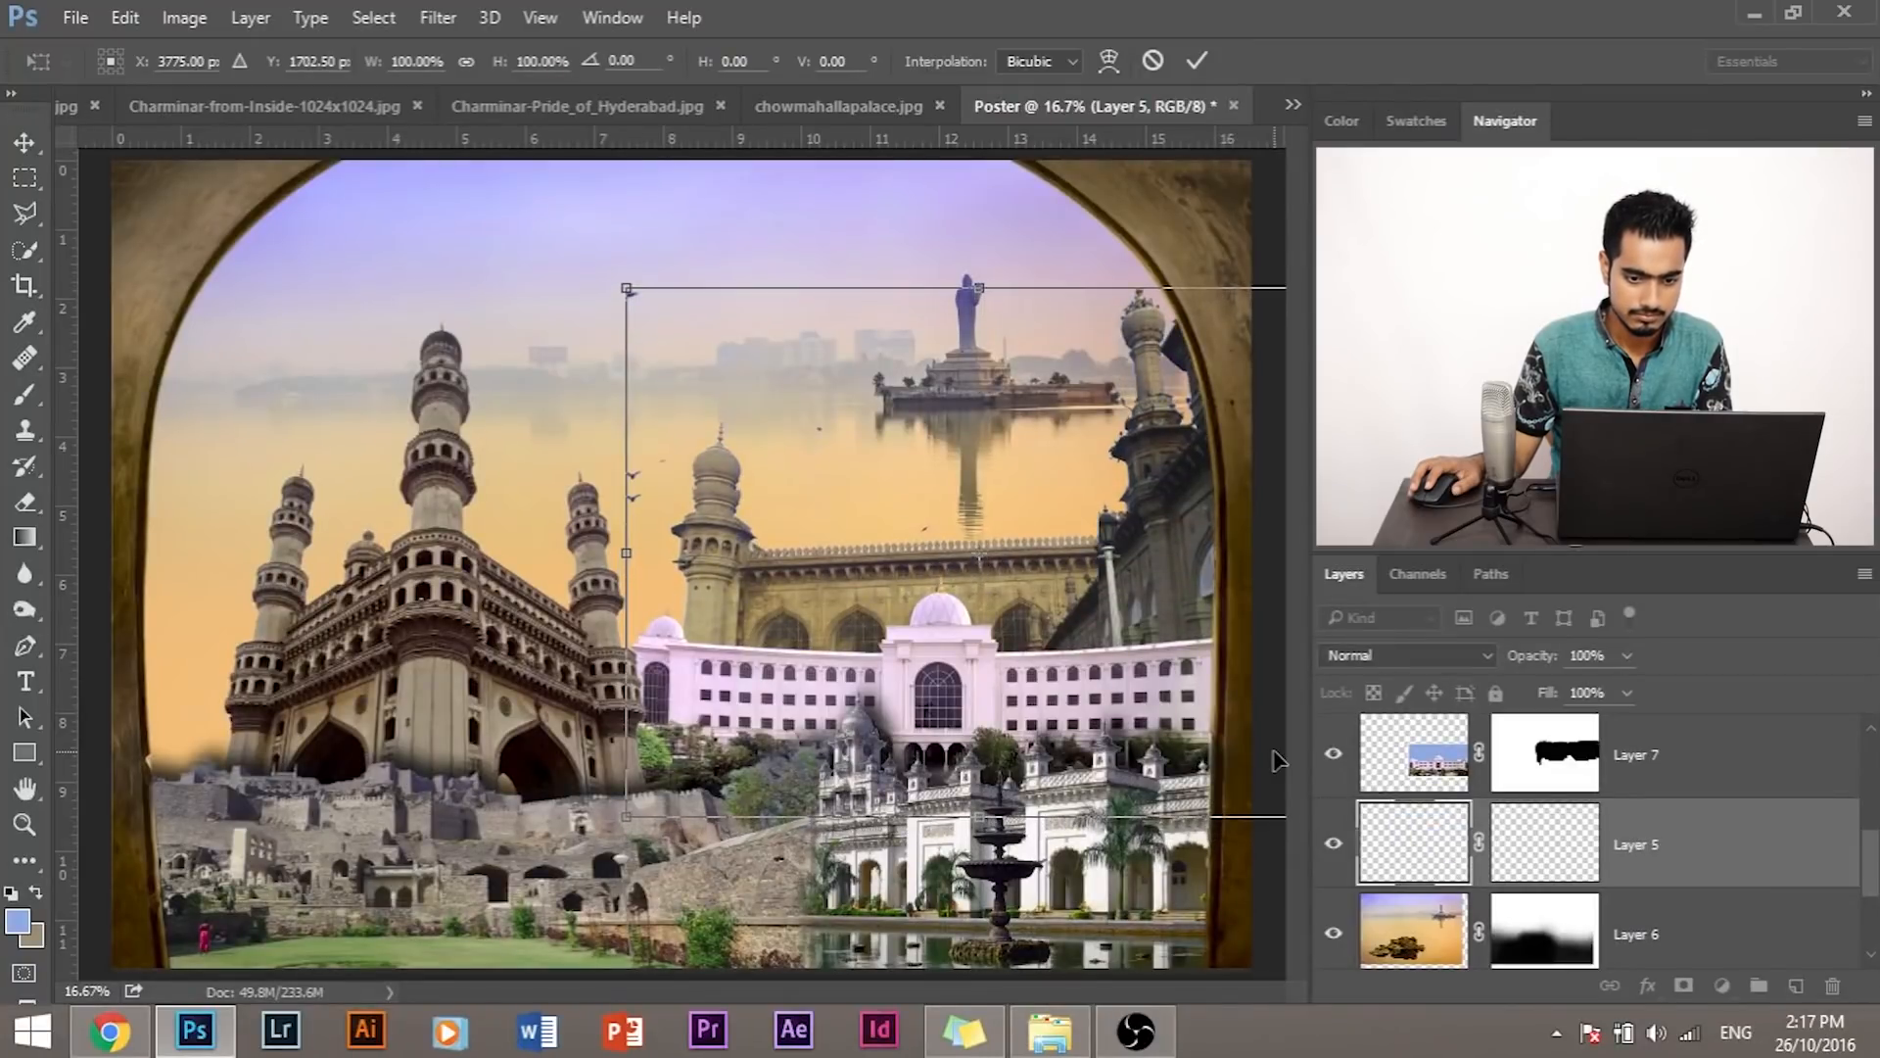
key("Up")
key("Up")
key("Up")
key("Up")
key("Up")
key("Up")
key("Down")
key("Return")
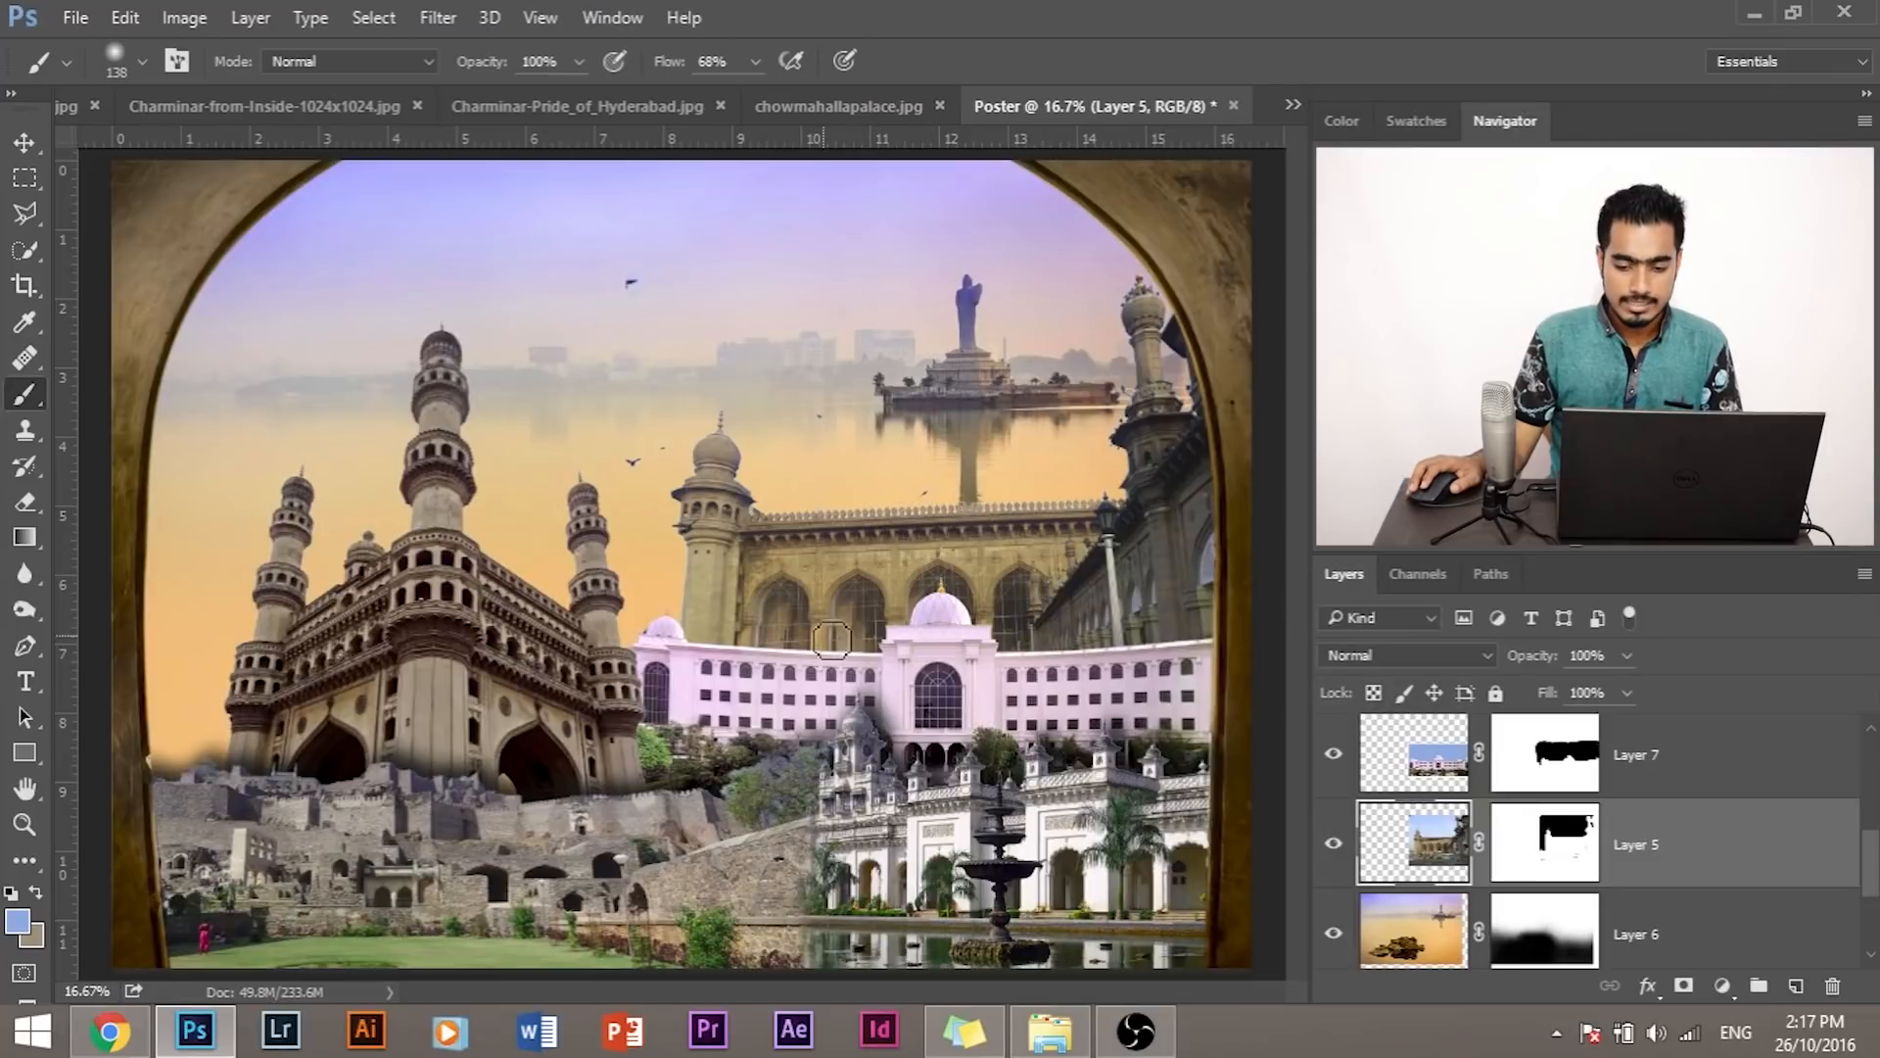
Step: Add a drop shadow to the Charminar layer with 30% opacity, 29 px distance and 35 px size
scroll(1427, 880, "down", 1)
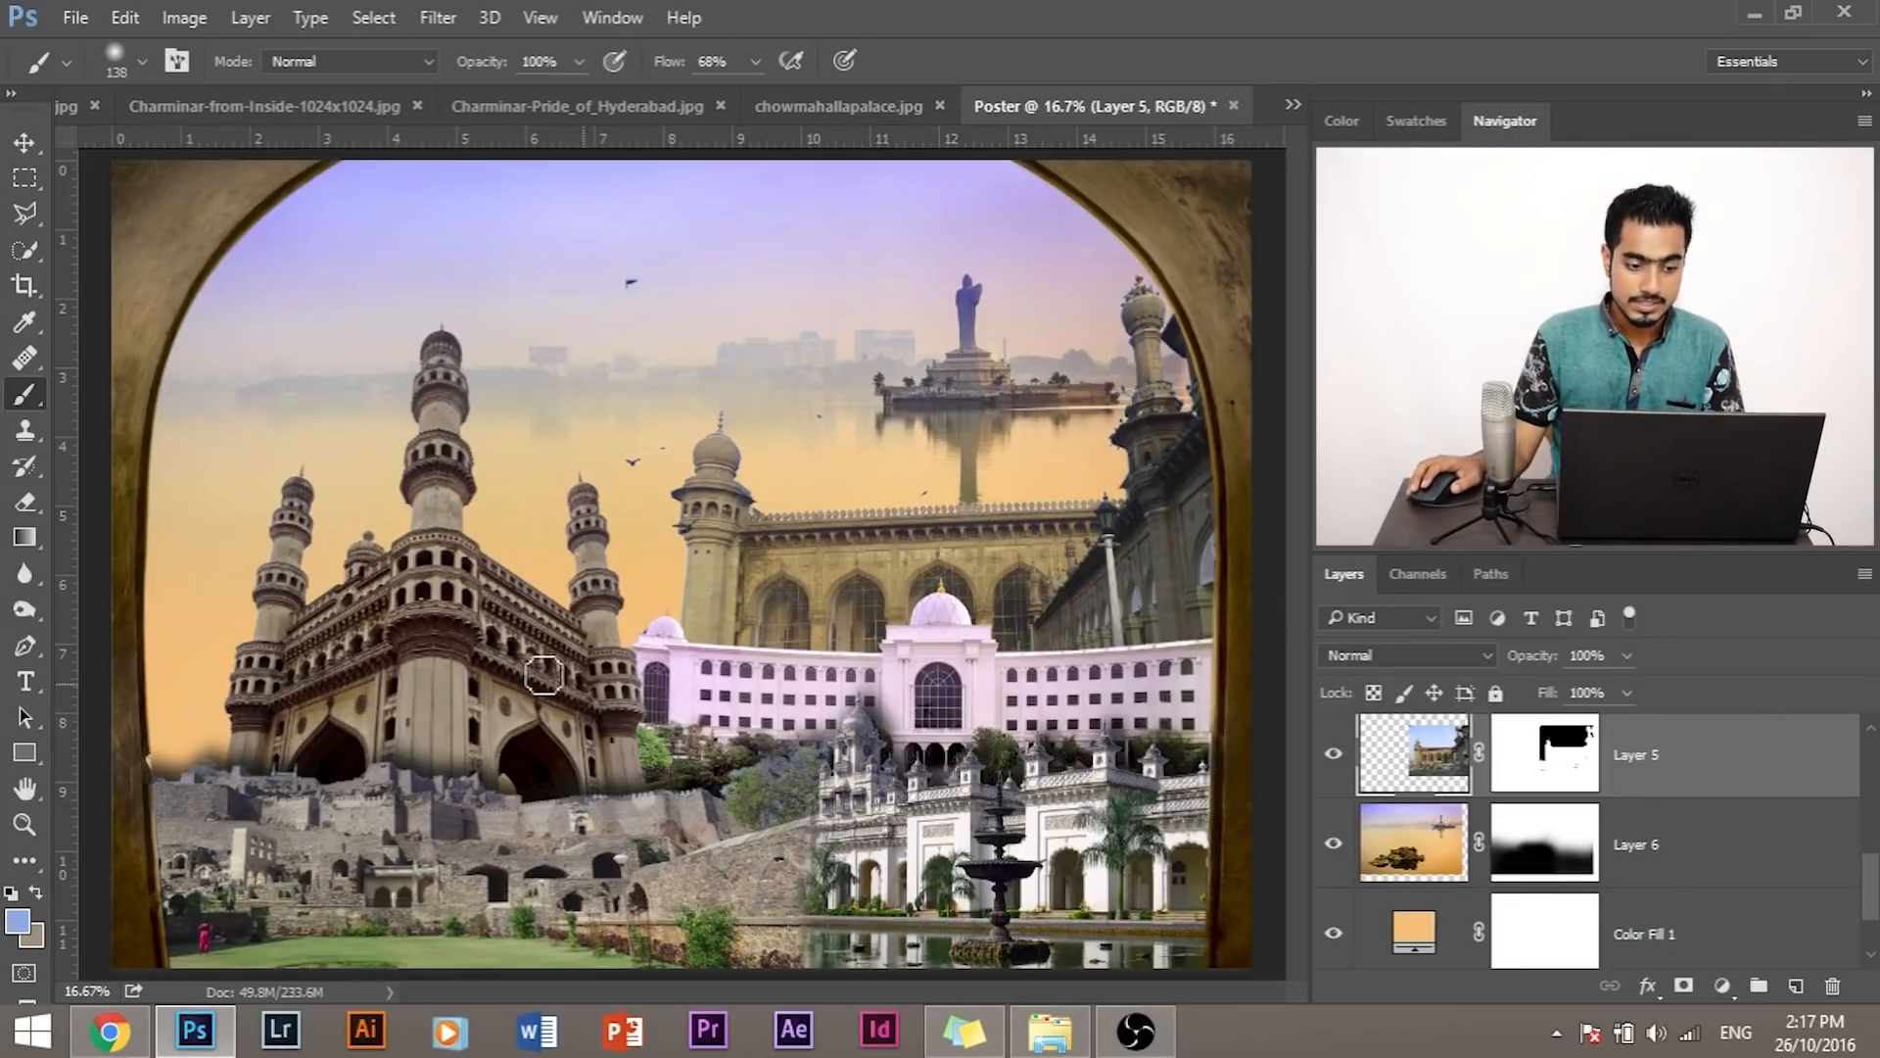
scroll(1538, 877, "down", 1)
scroll(1535, 891, "up", 4)
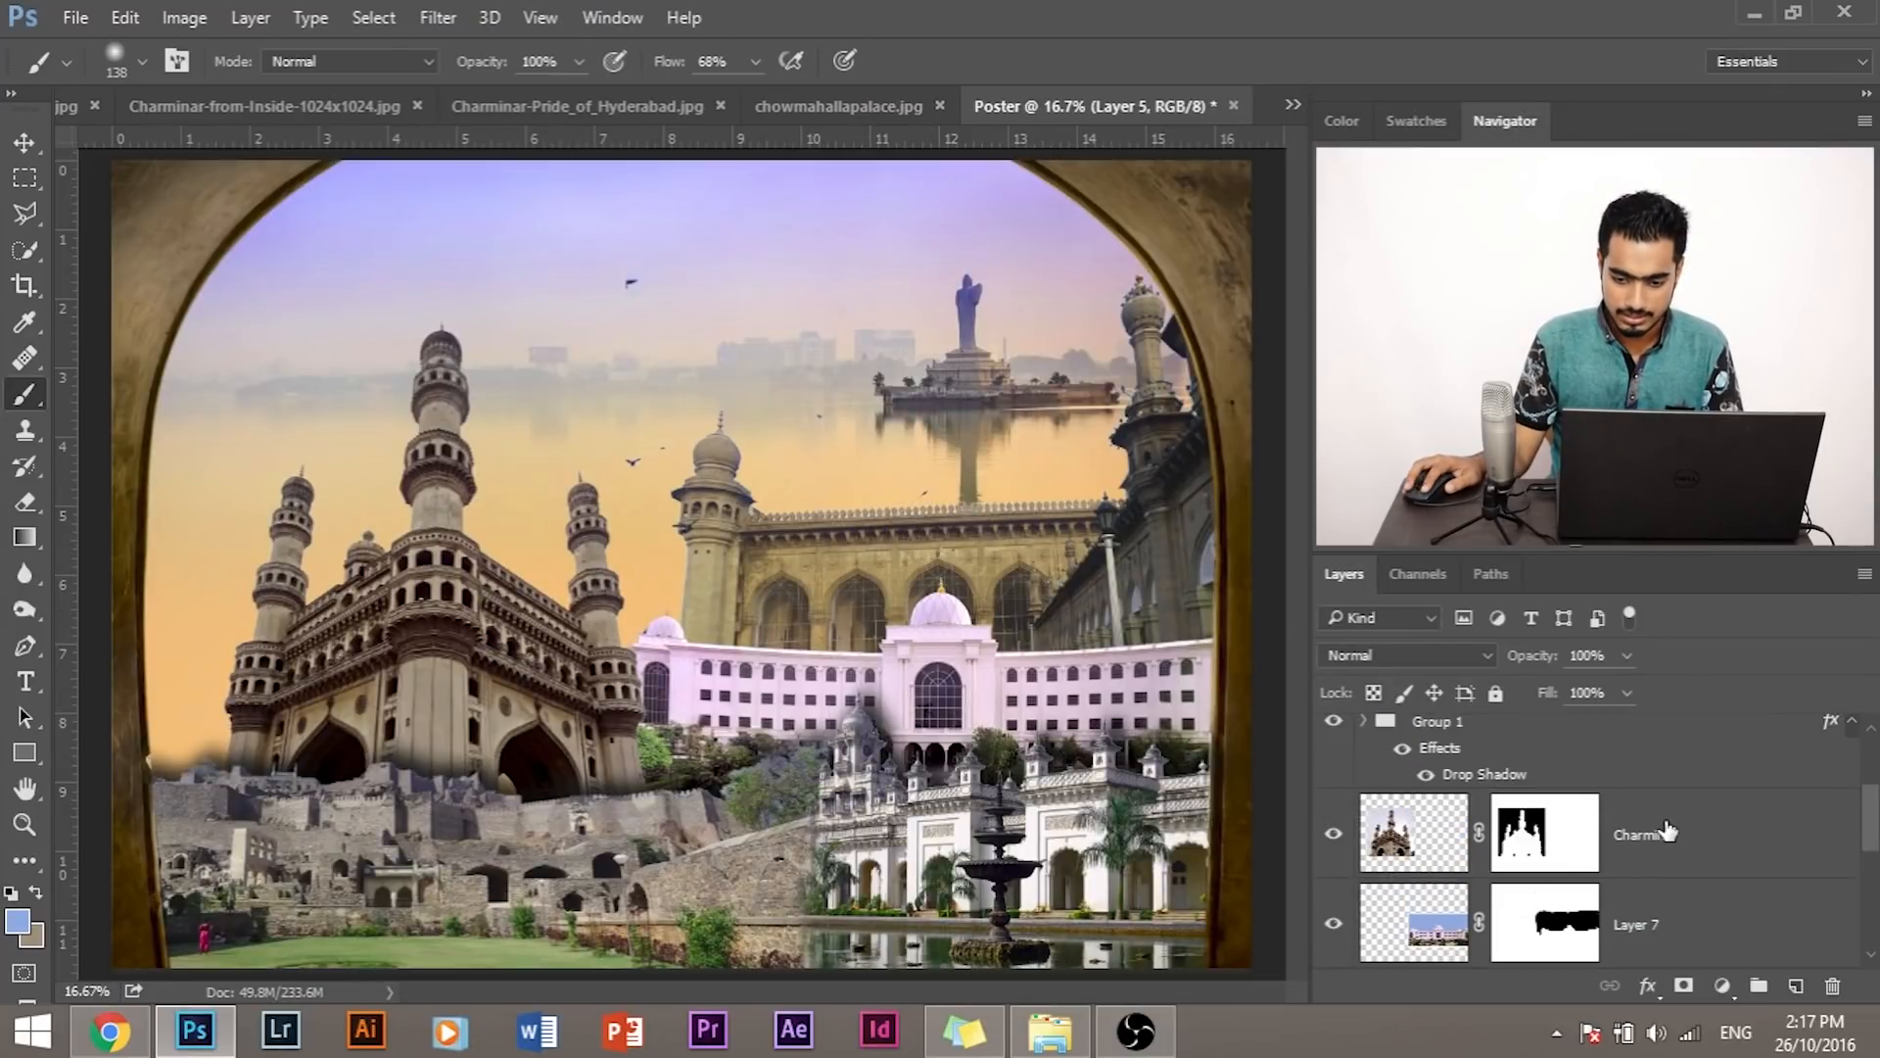
left_click(1626, 835)
right_click(1660, 836)
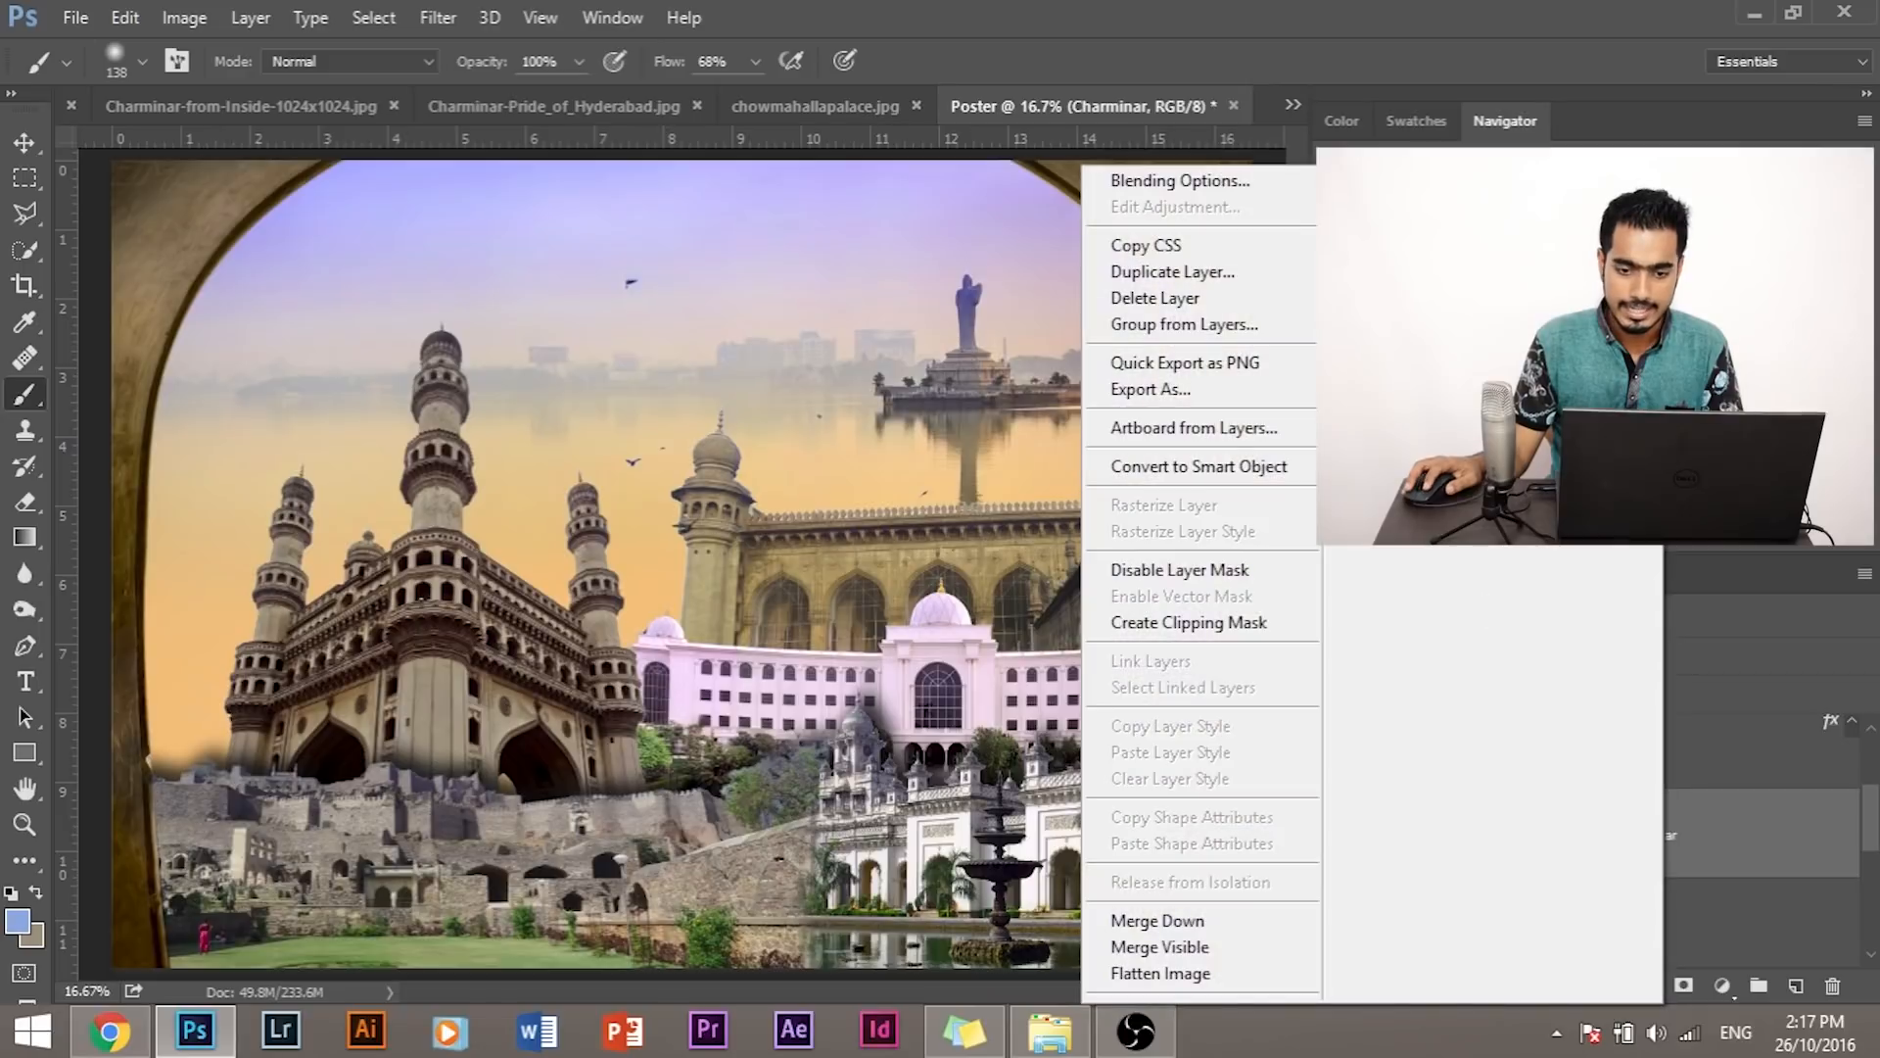
left_click(1242, 180)
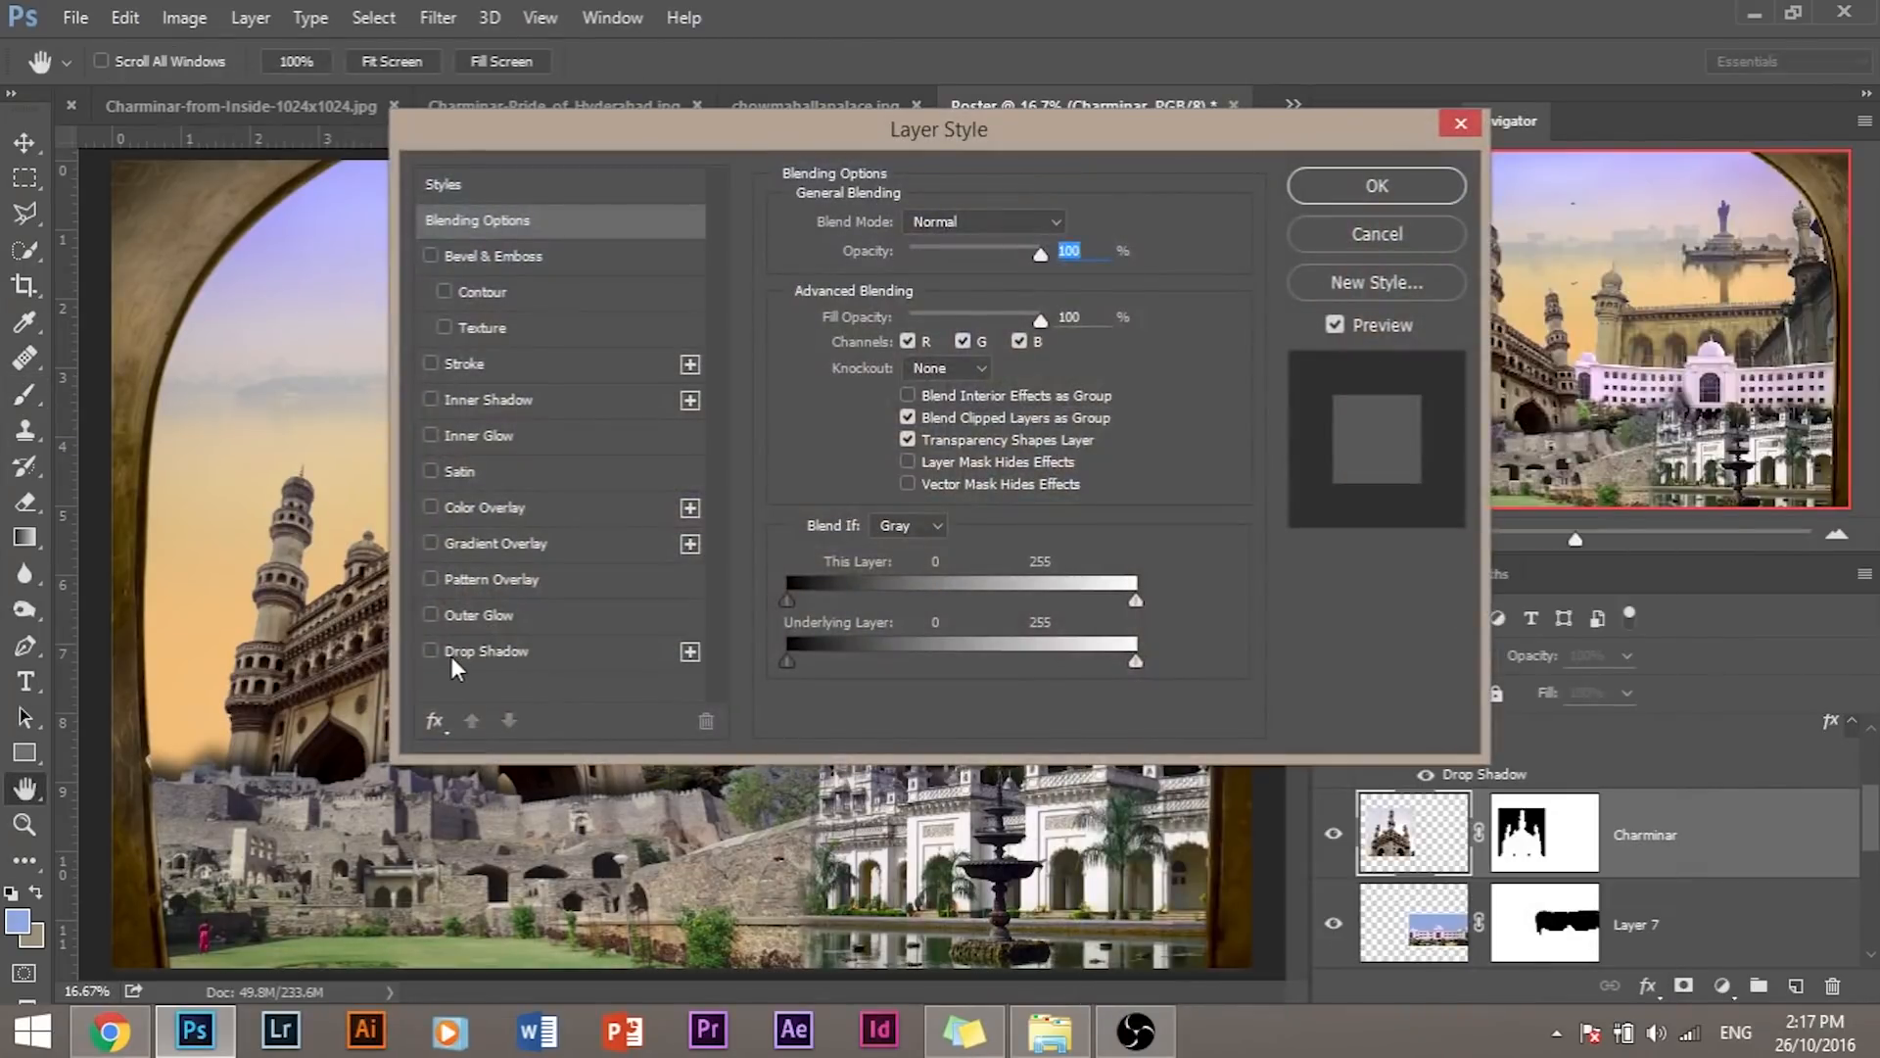
left_click(452, 654)
left_click_drag(725, 131, 1306, 263)
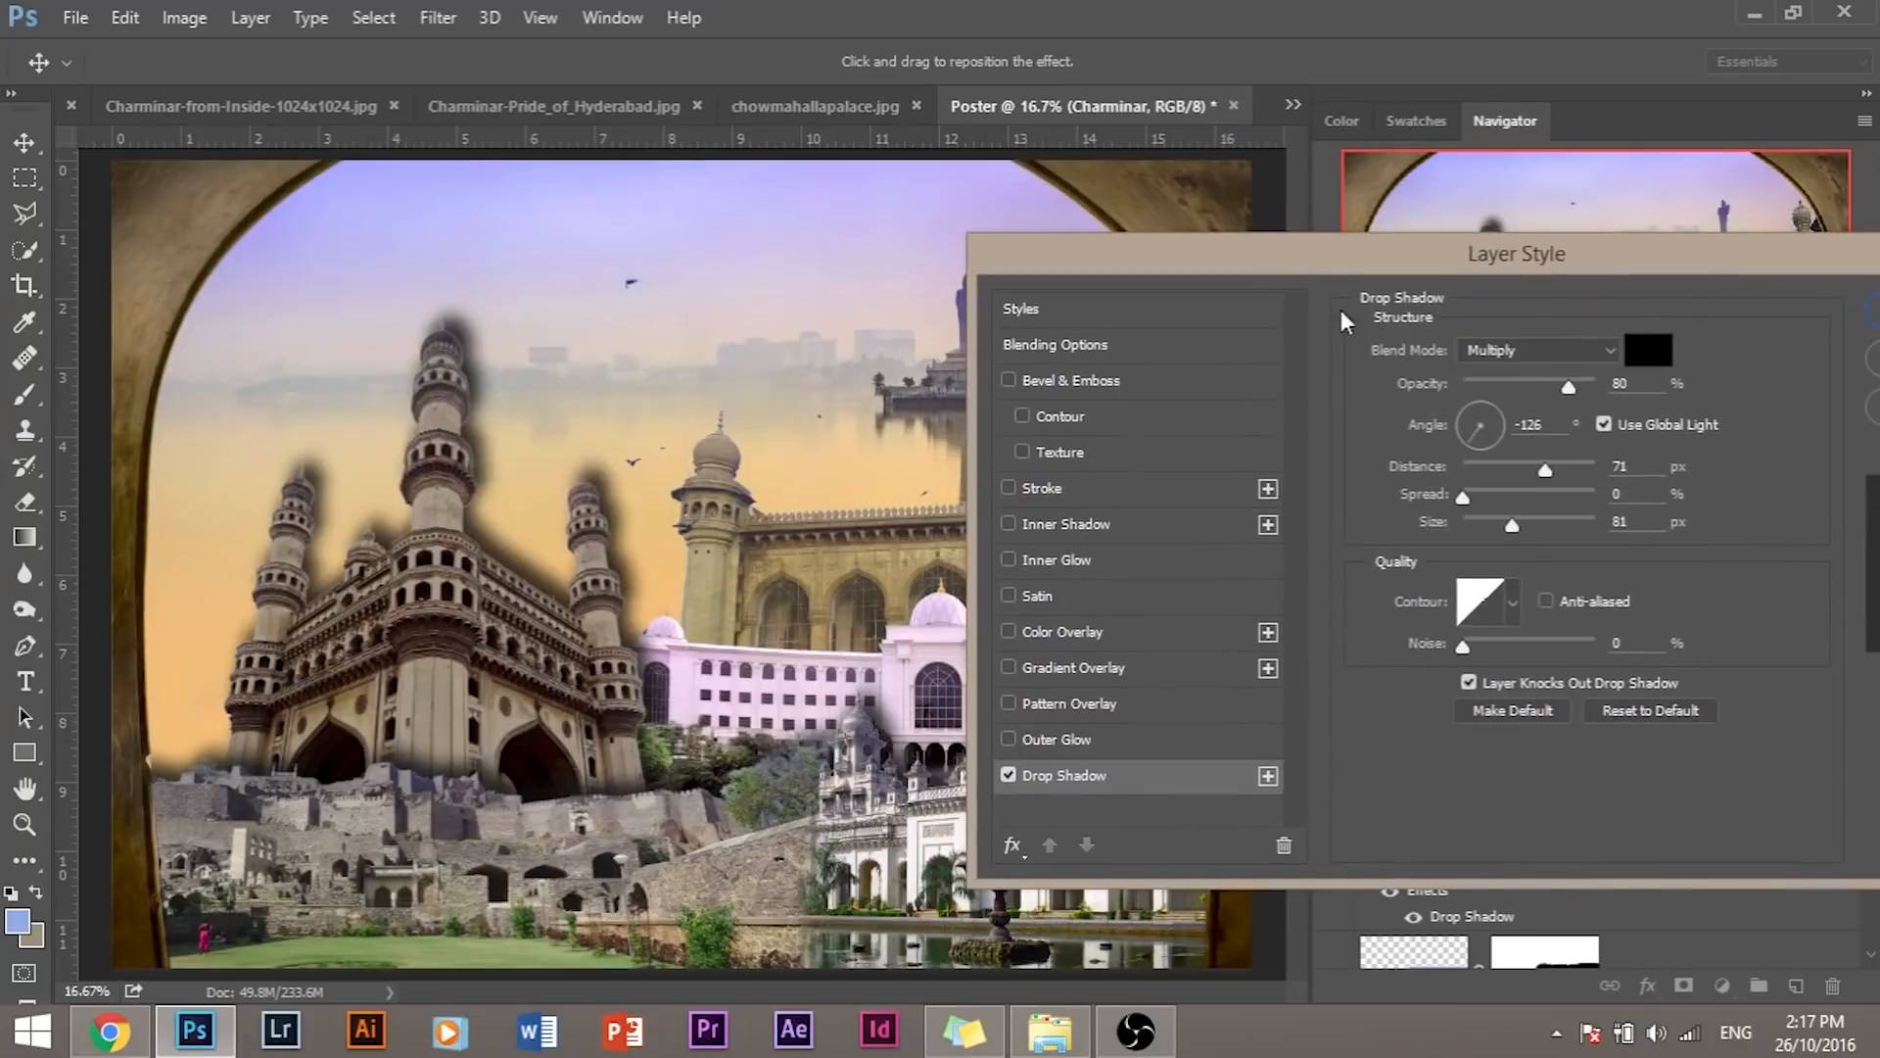
left_click_drag(1566, 383, 1502, 380)
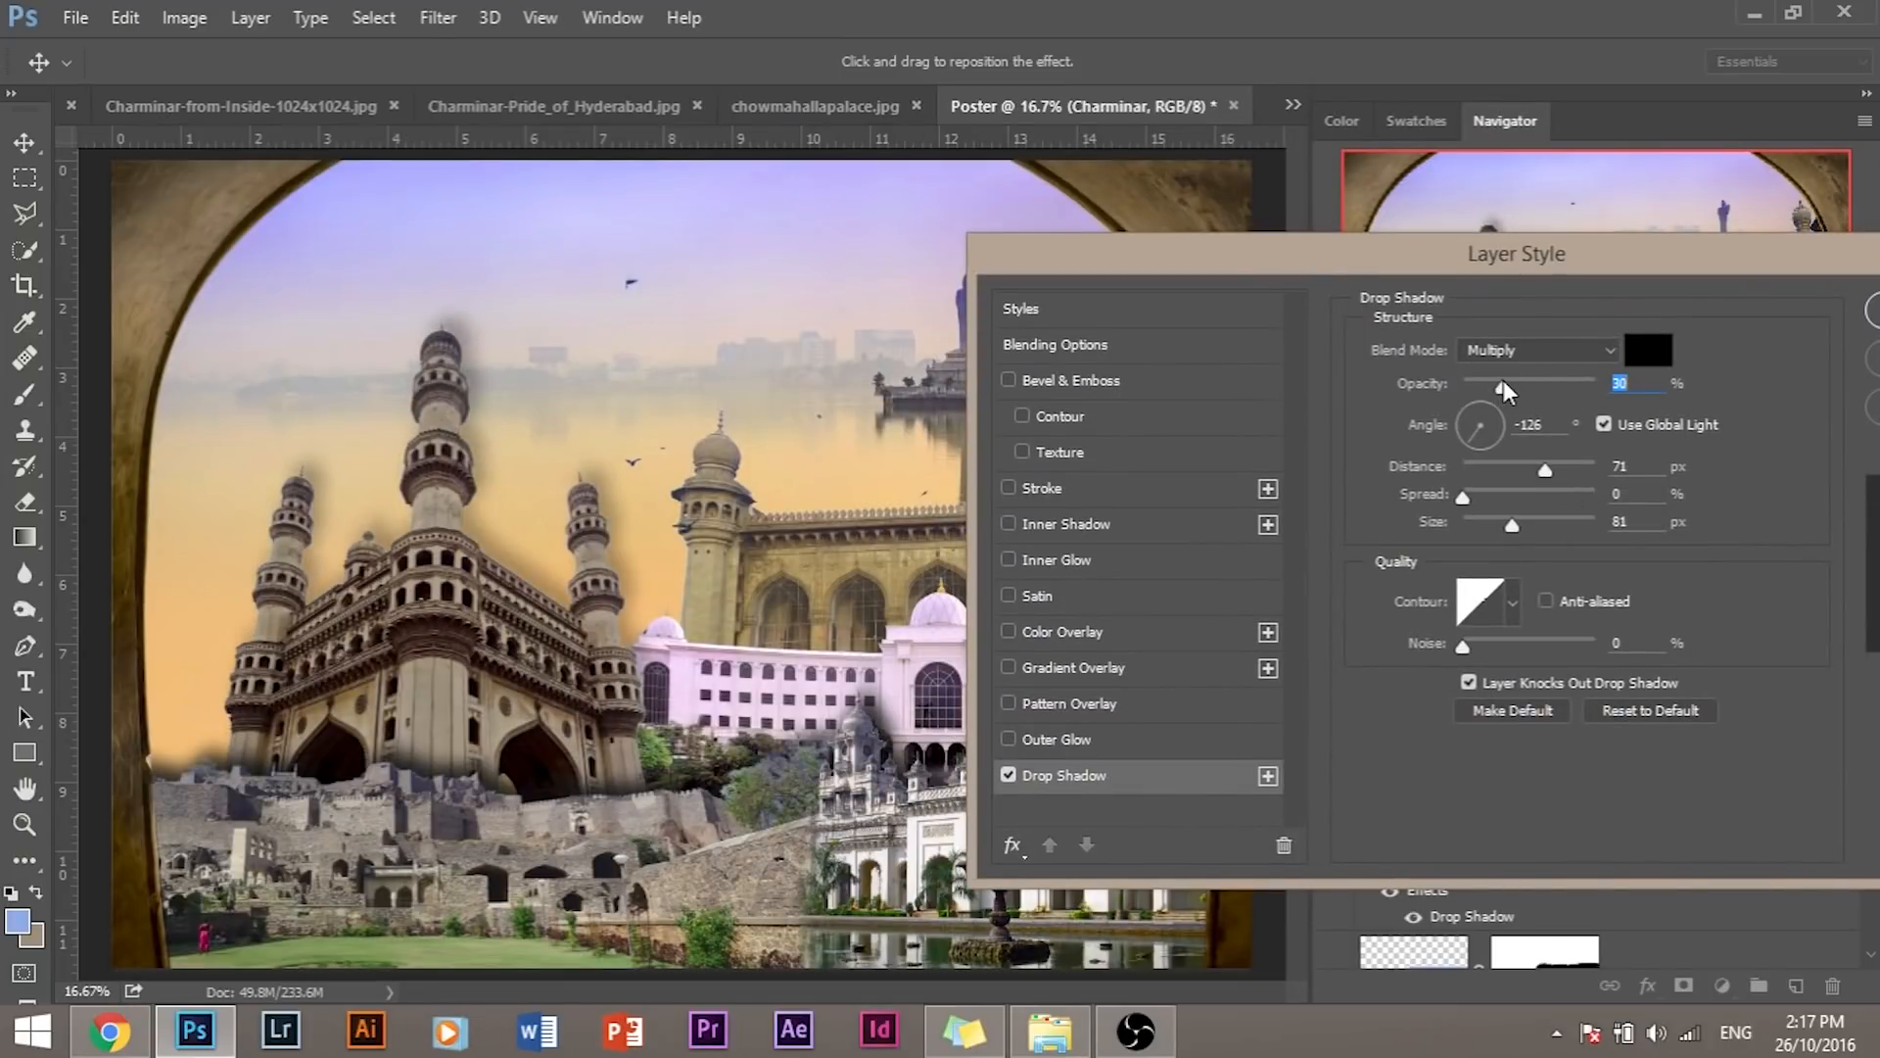
left_click_drag(1544, 462, 1524, 461)
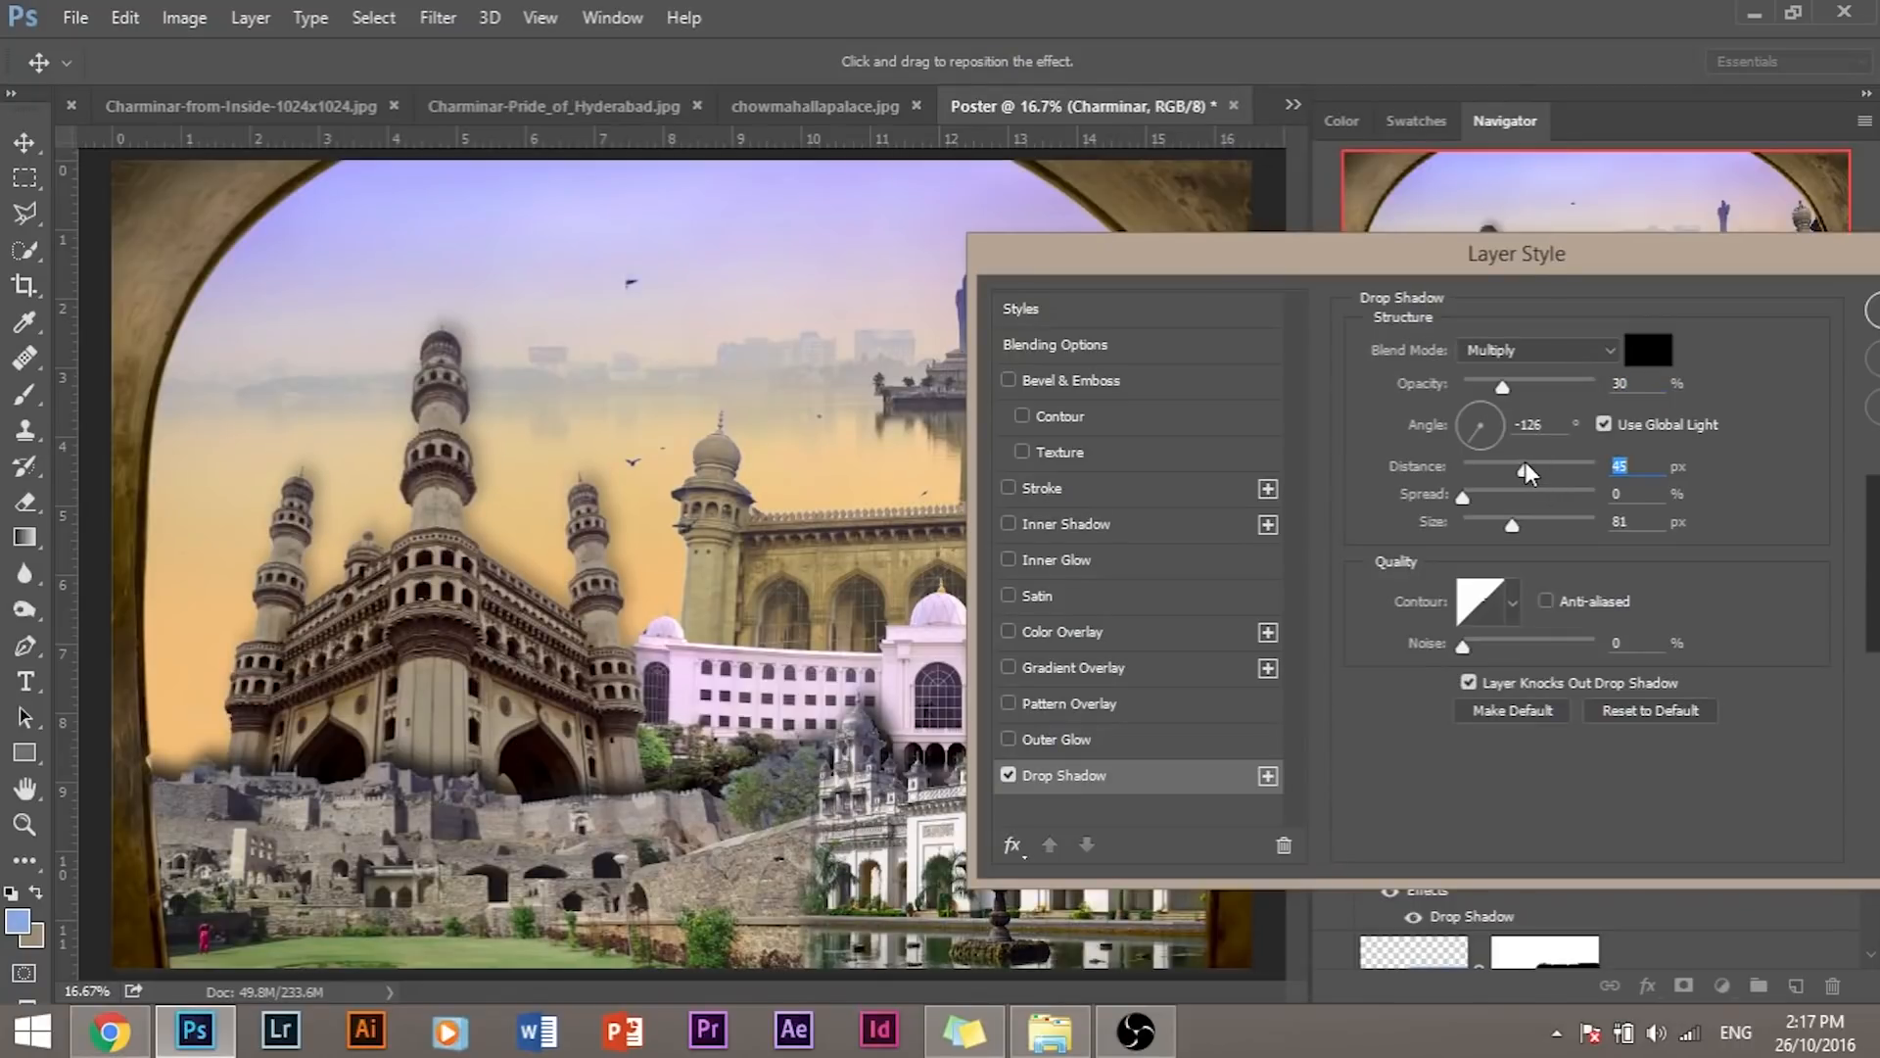
mouse_move(1512, 527)
left_mouse_down()
mouse_move(1472, 521)
mouse_move(1490, 527)
left_mouse_up()
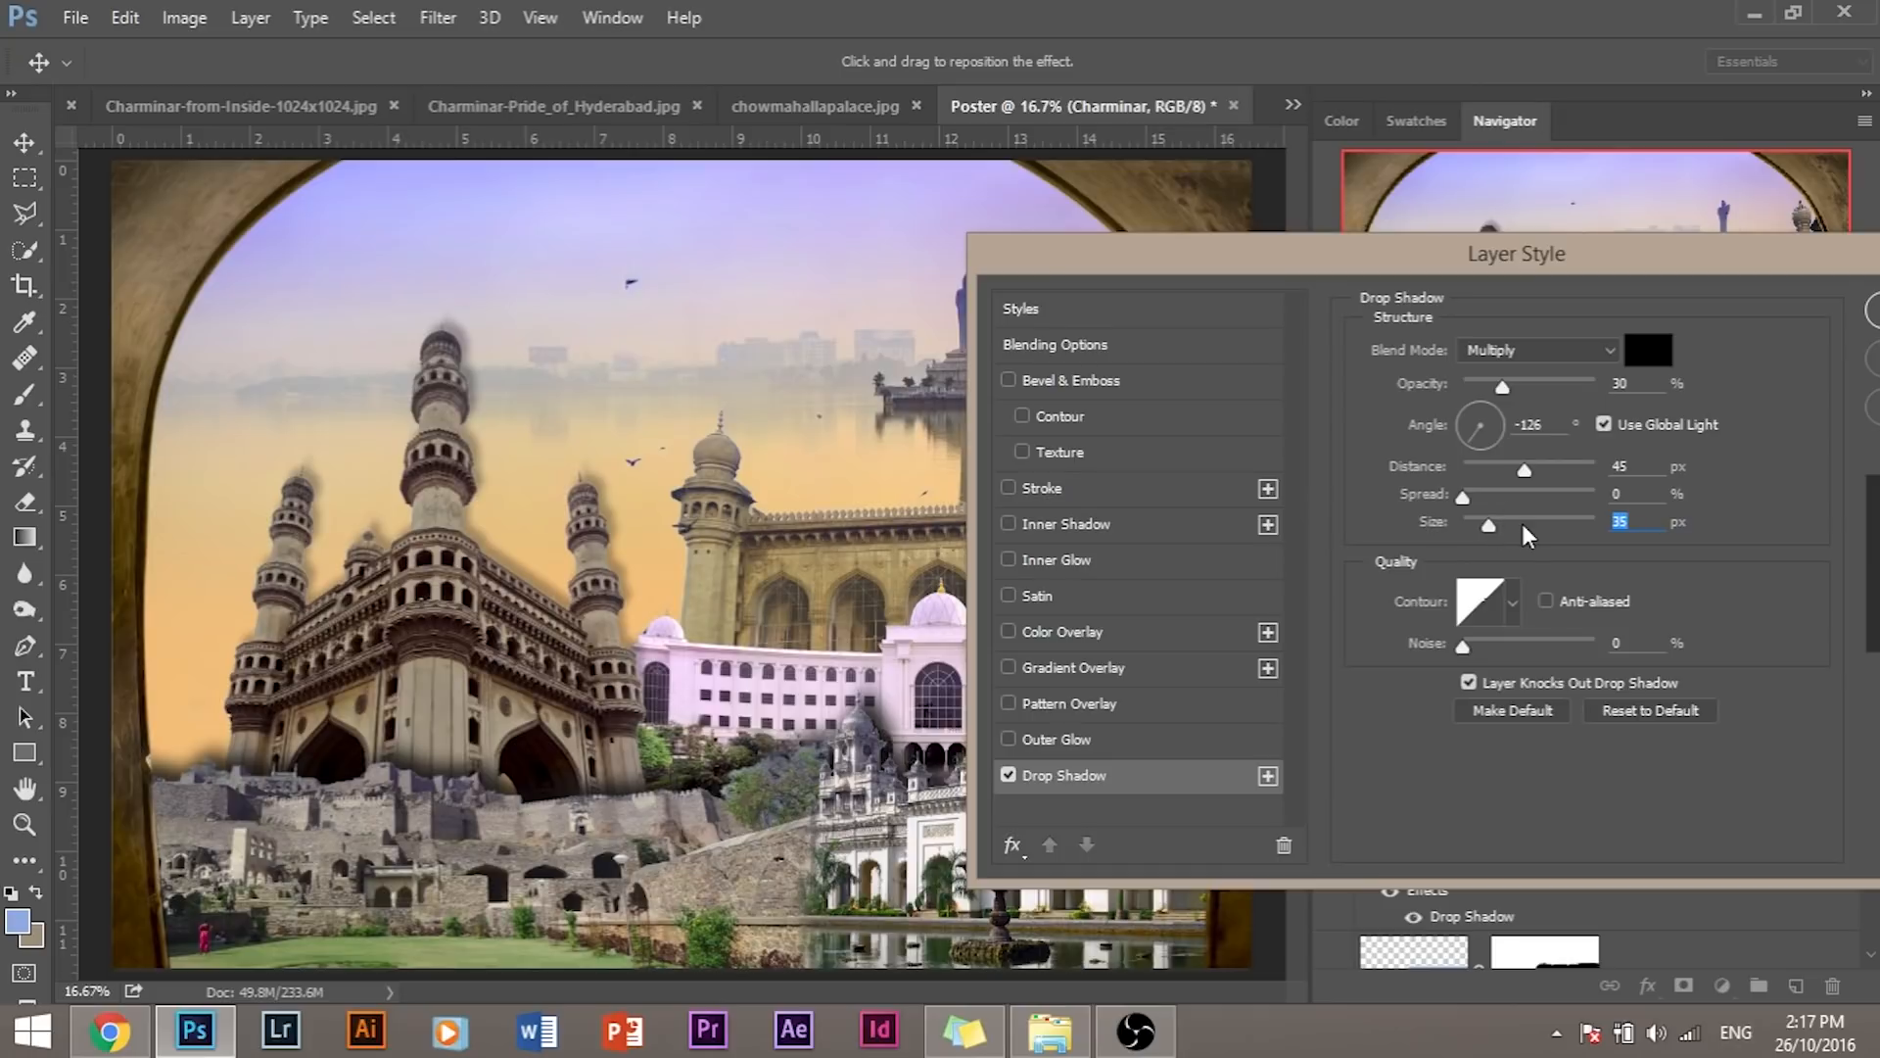
left_click_drag(1518, 472, 1502, 472)
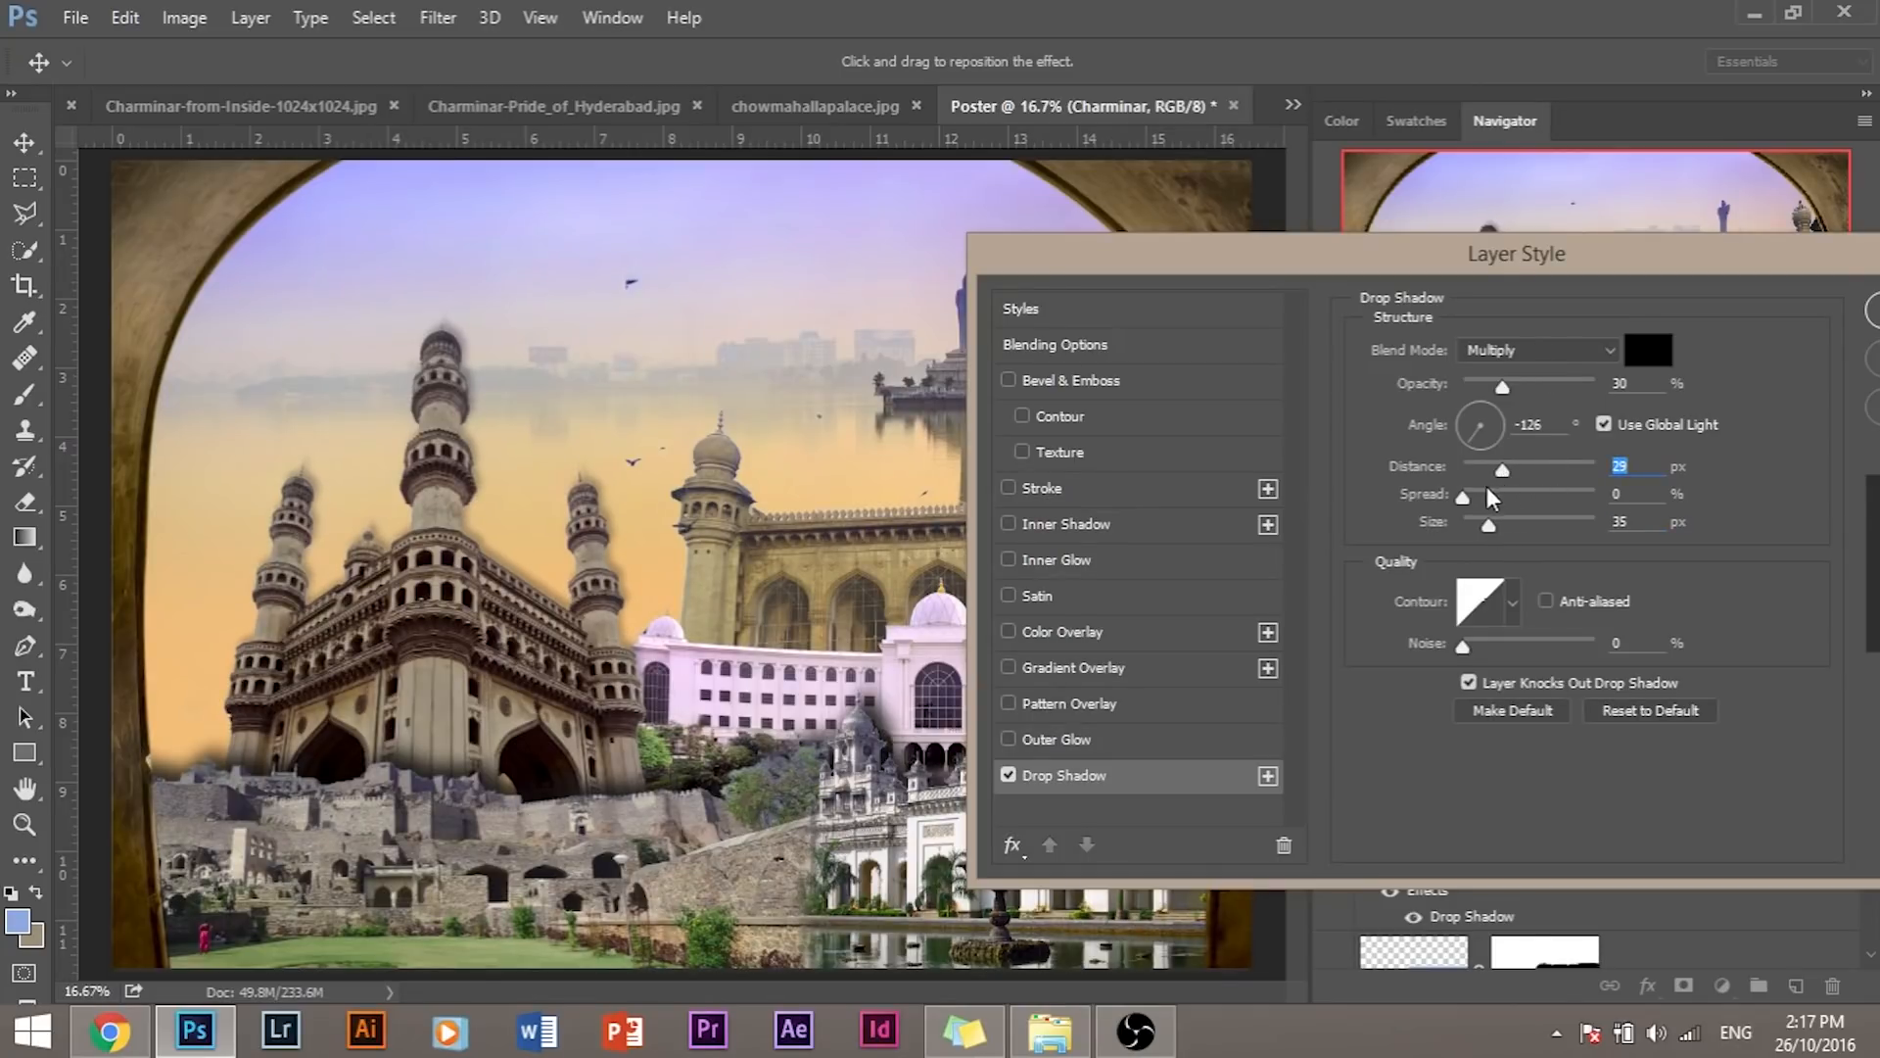
left_click_drag(1579, 254, 1410, 257)
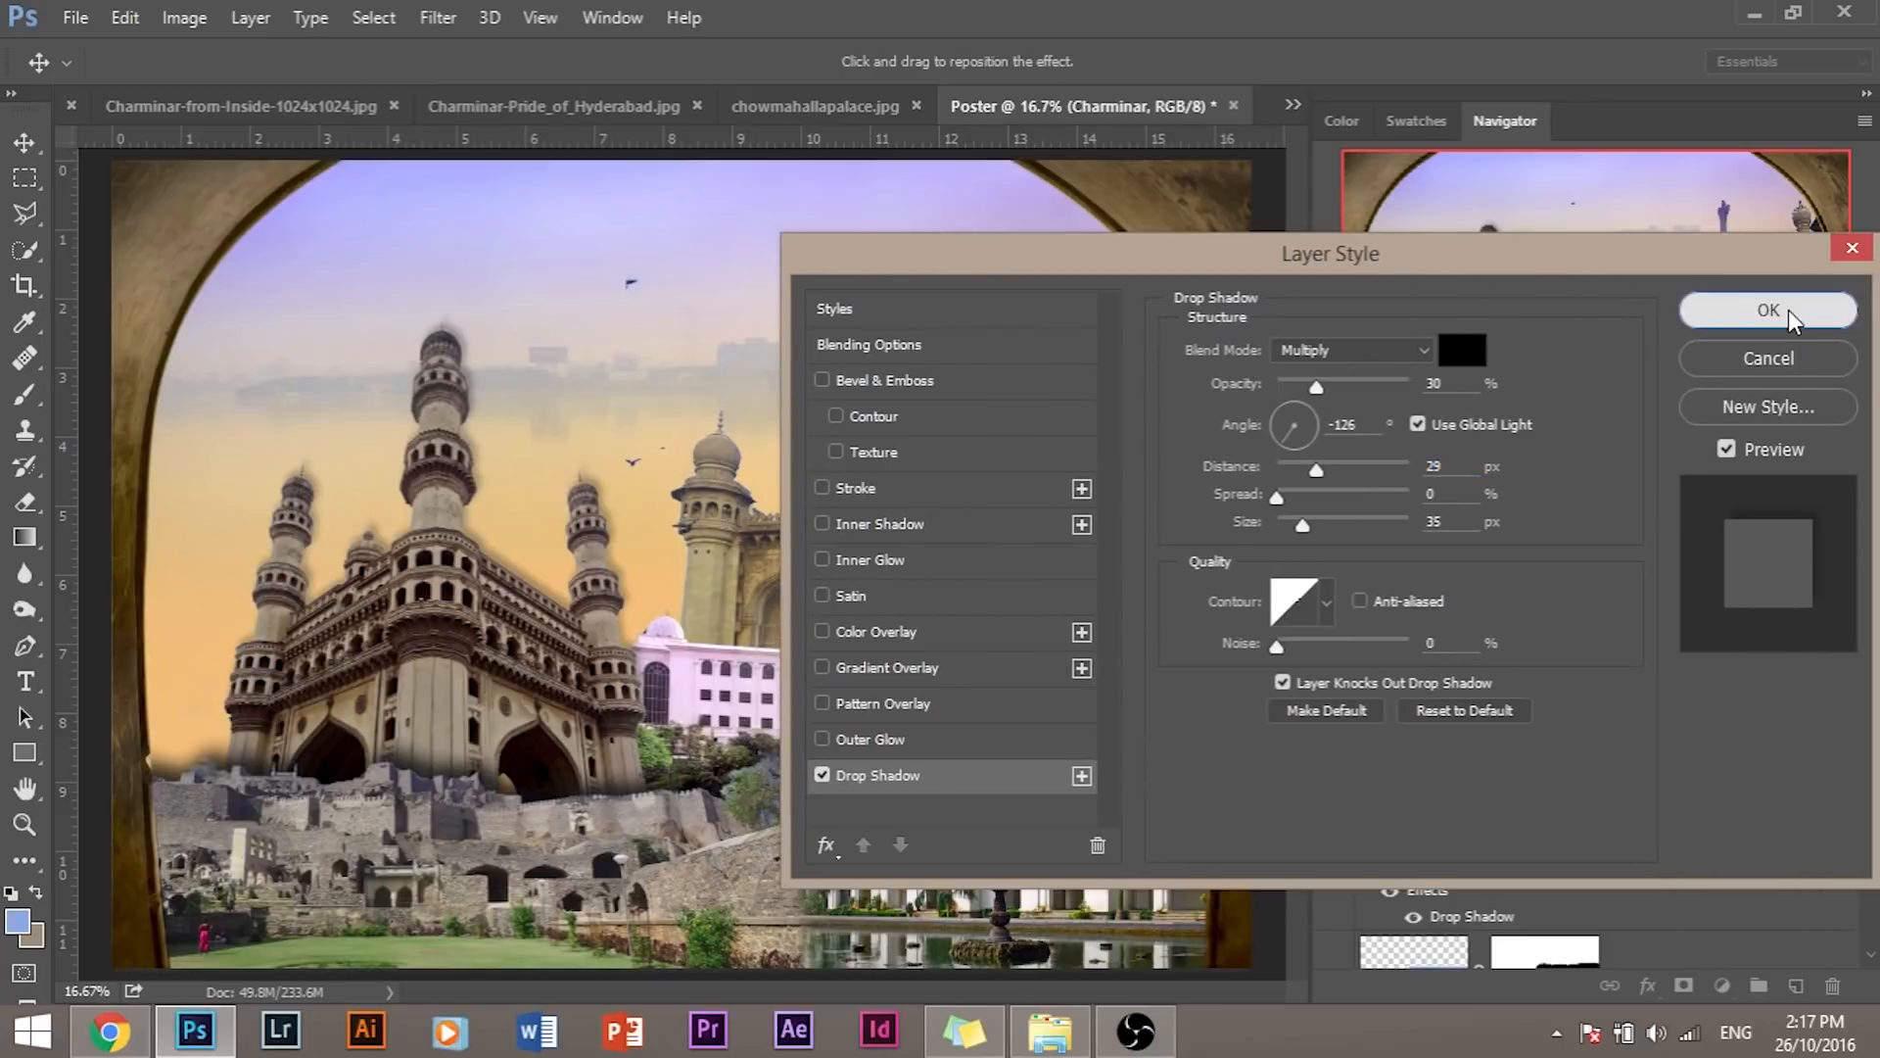
left_click(1788, 310)
Step: Add a drop shadow to Layer 7's white building with 55% opacity and 36 px distance
scroll(1611, 805, "down", 4)
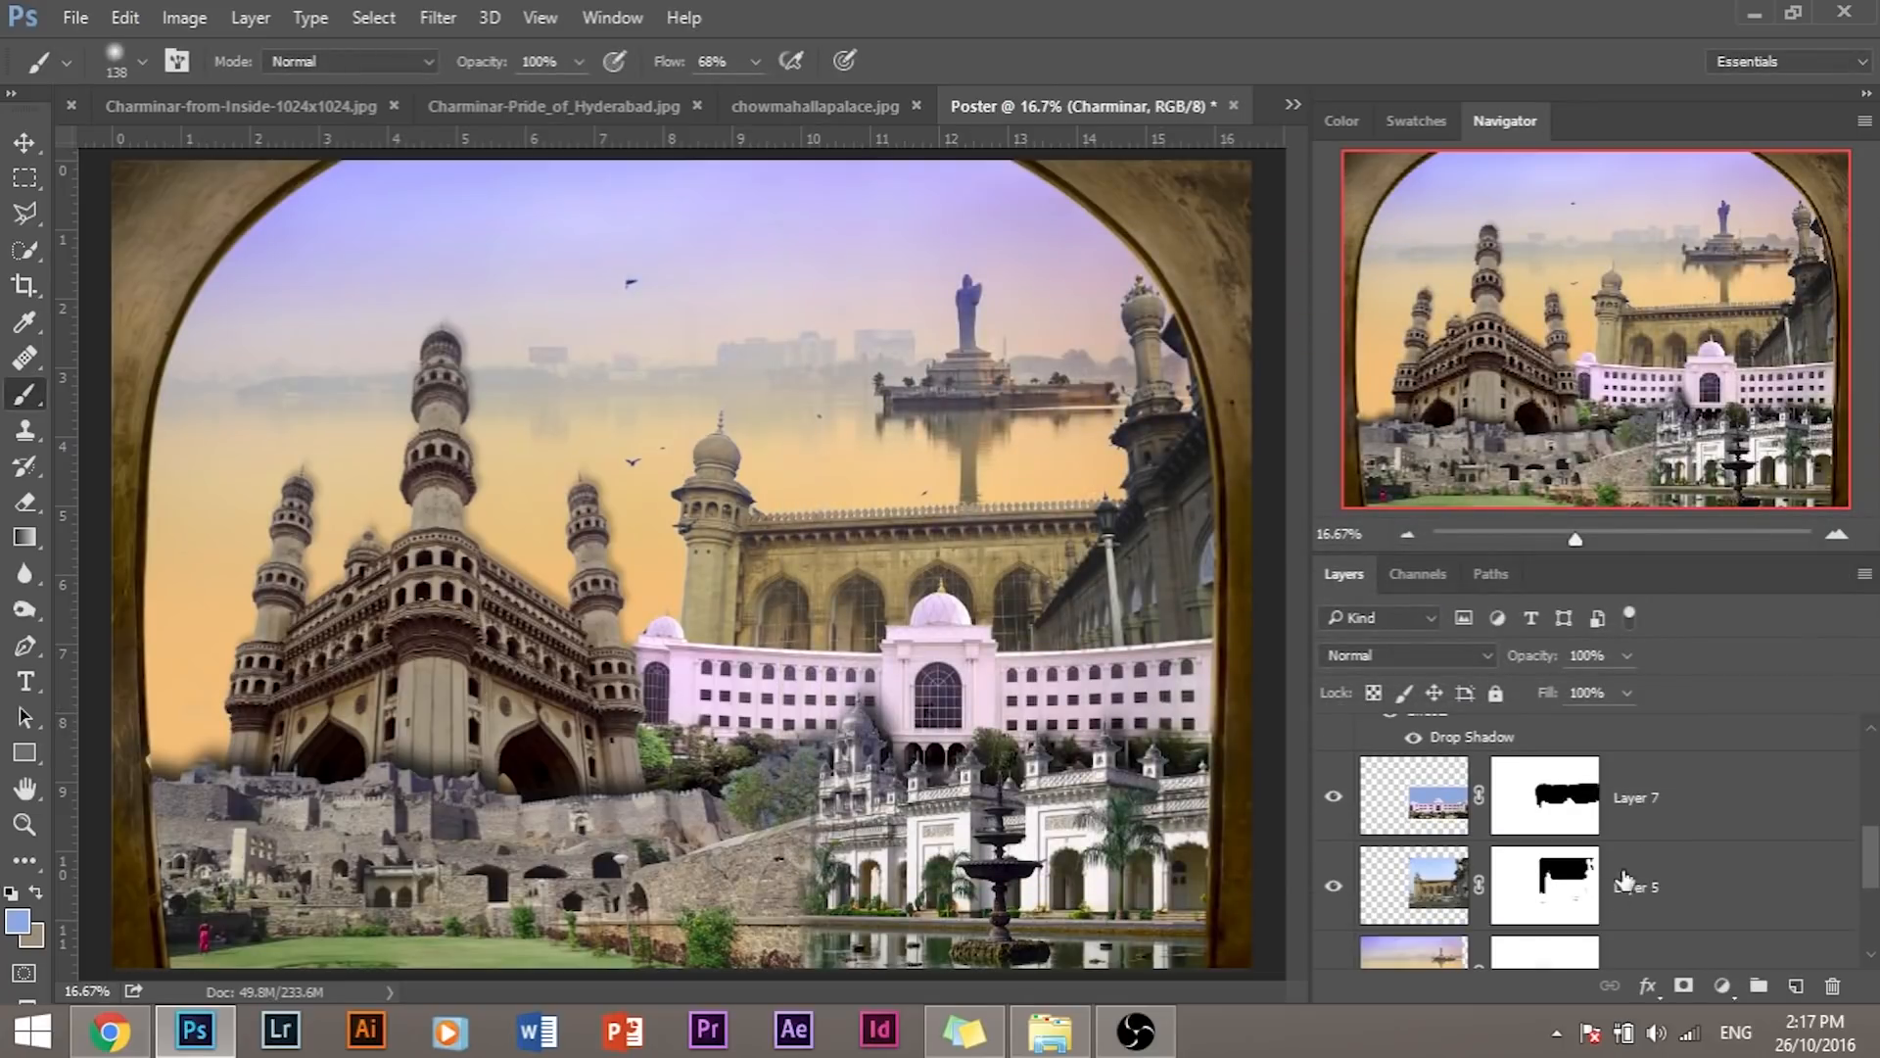
left_click(1657, 821)
right_click(1655, 818)
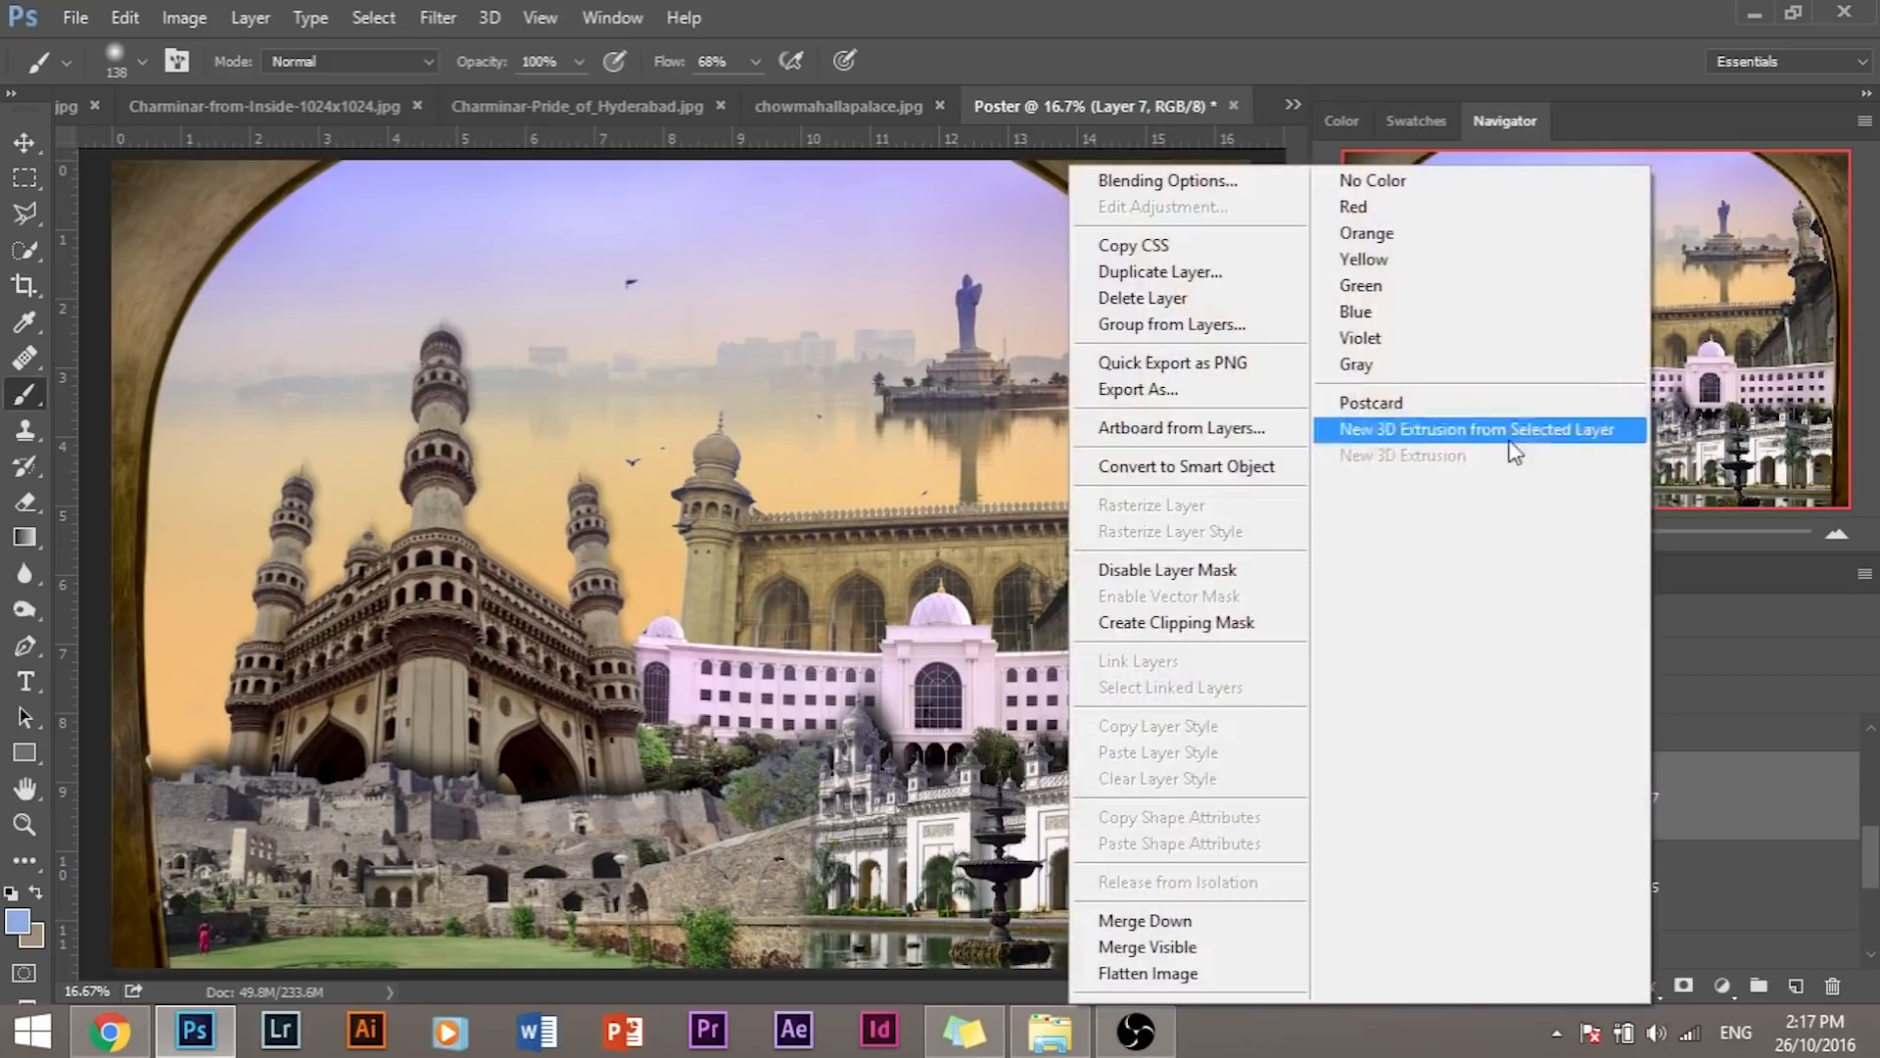
left_click(1261, 184)
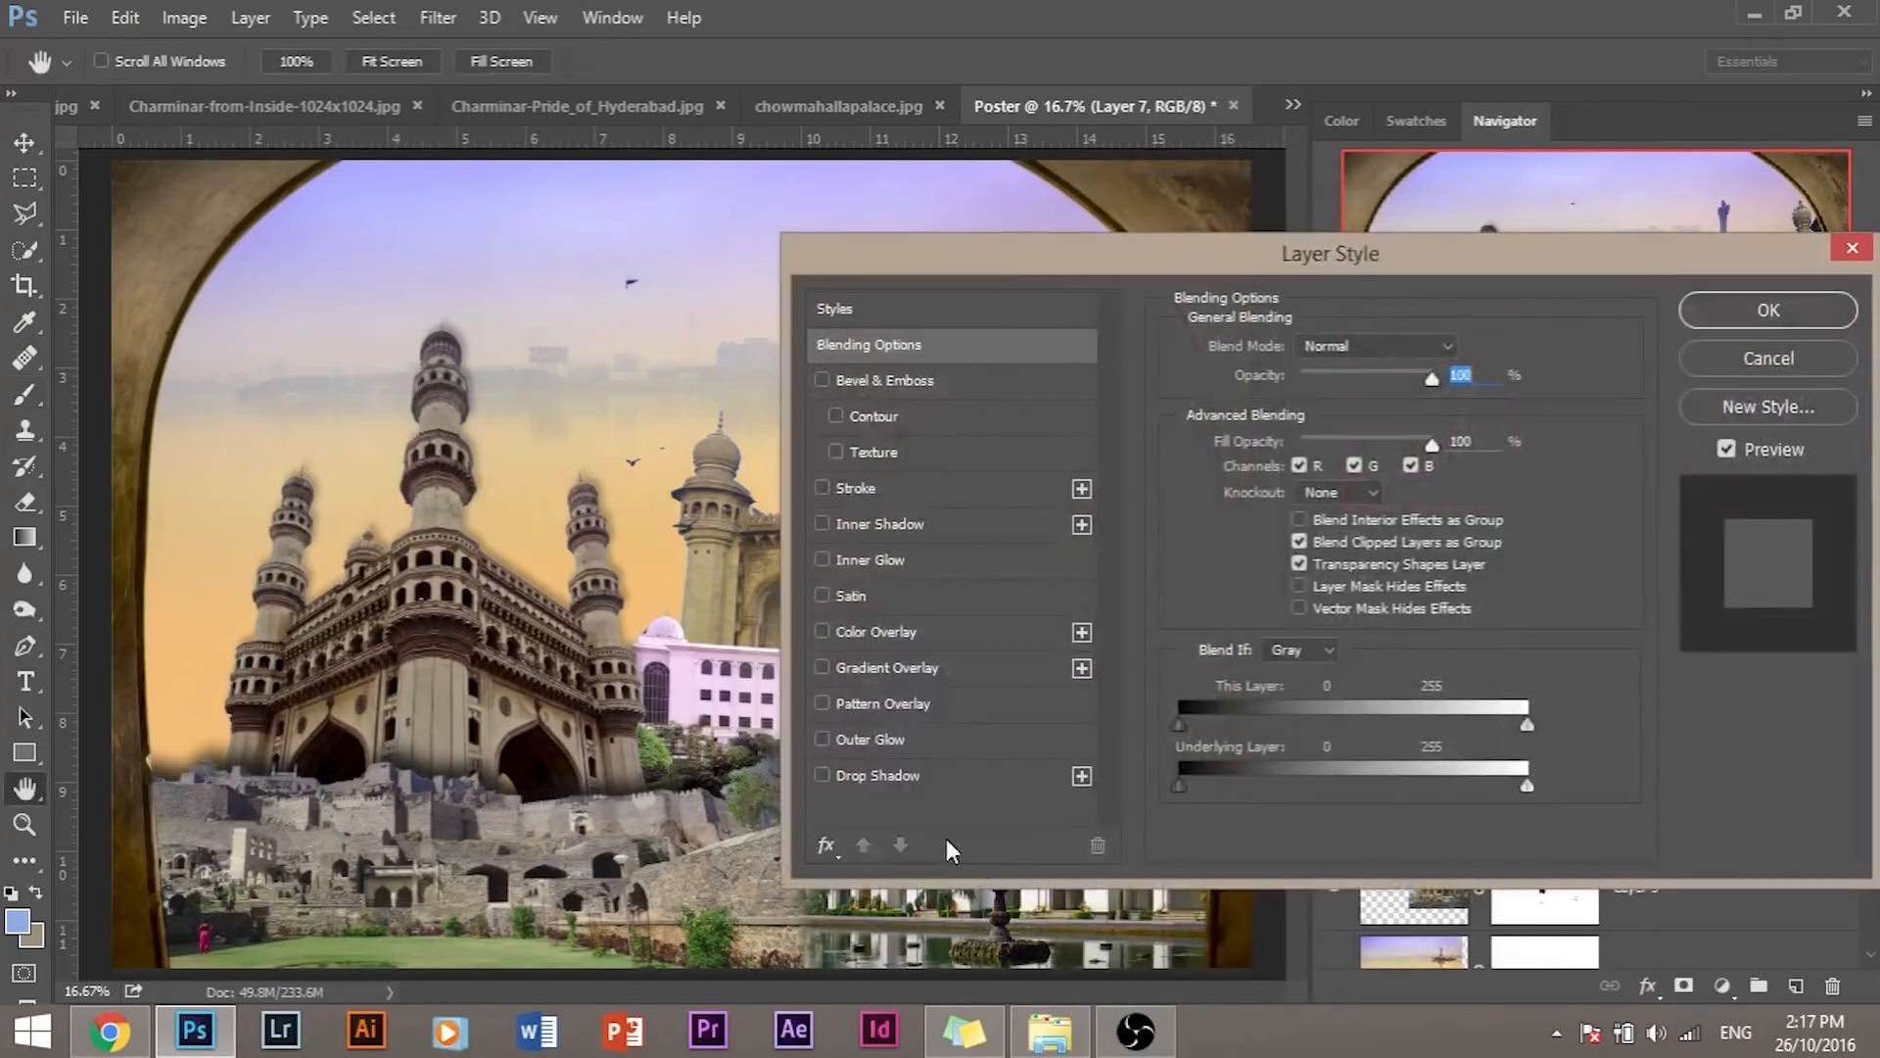
left_click(907, 778)
left_click_drag(1129, 253, 1303, 304)
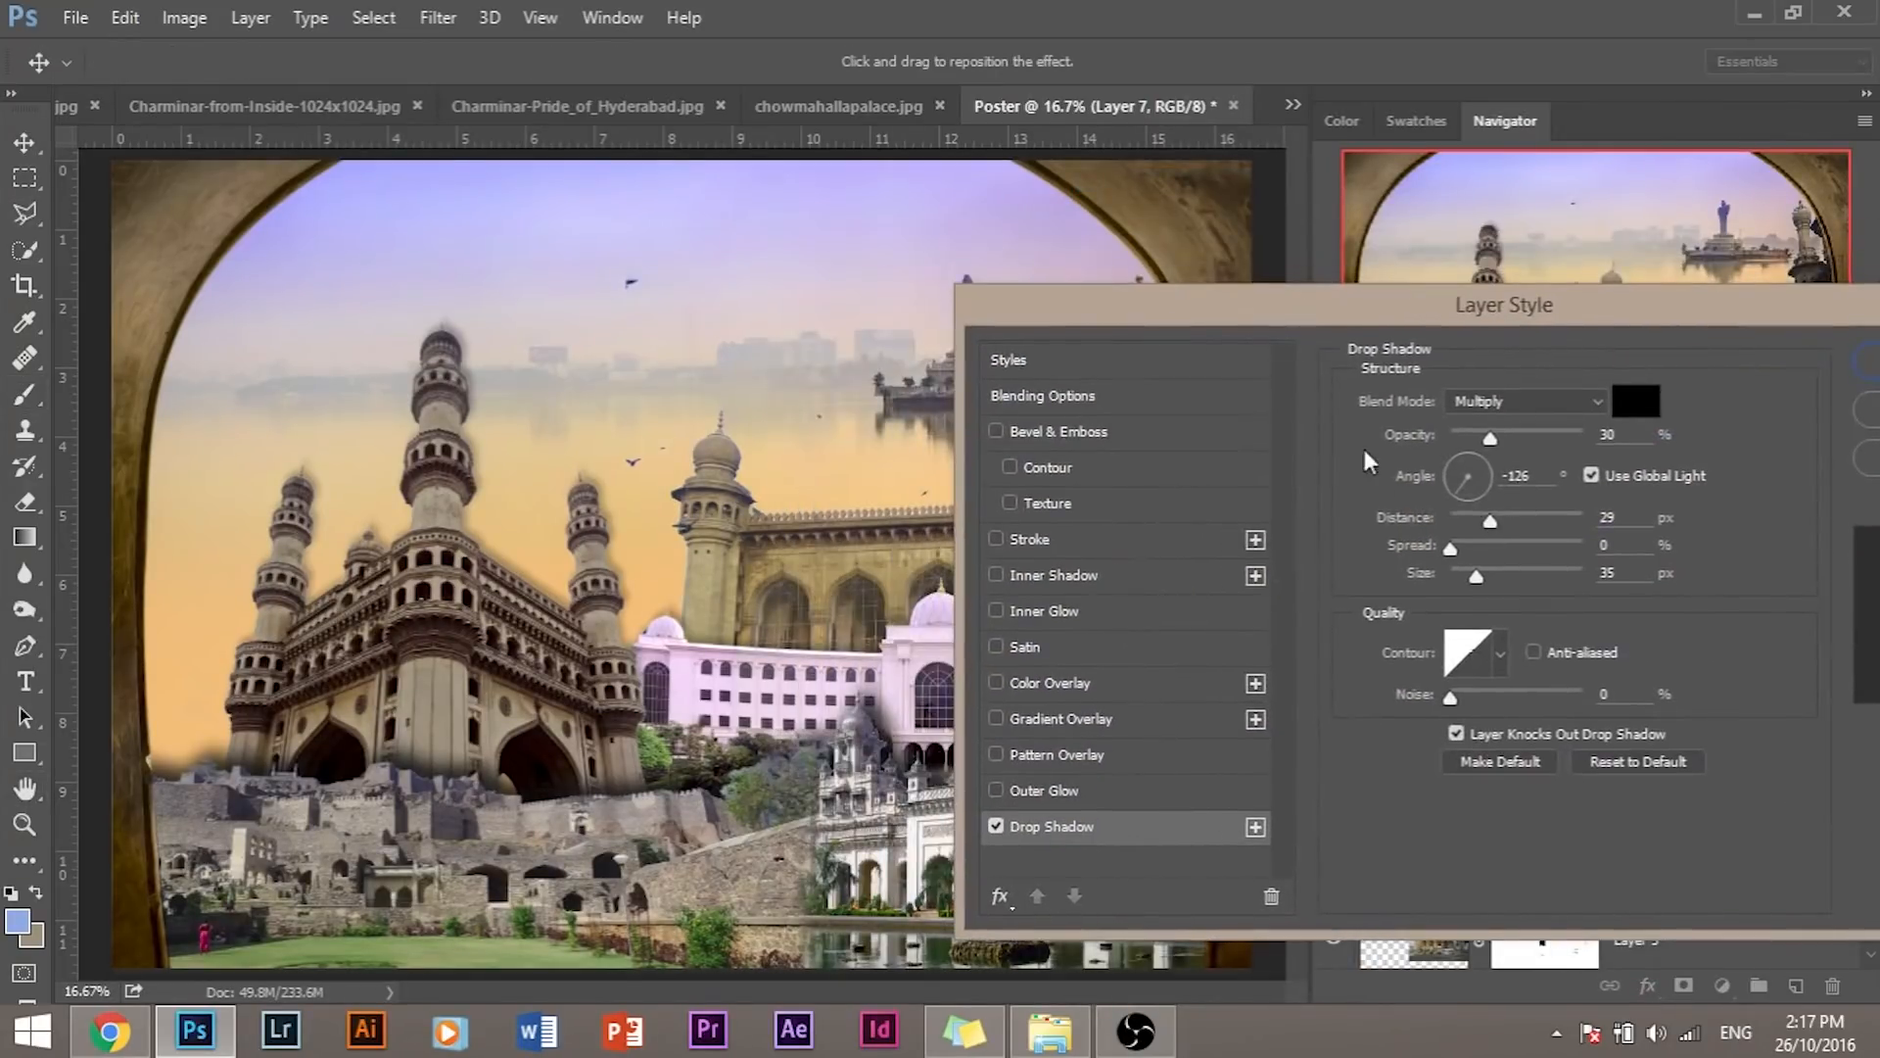
mouse_move(1499, 424)
left_mouse_down()
mouse_move(1494, 441)
mouse_move(1549, 440)
mouse_move(1526, 447)
left_mouse_up()
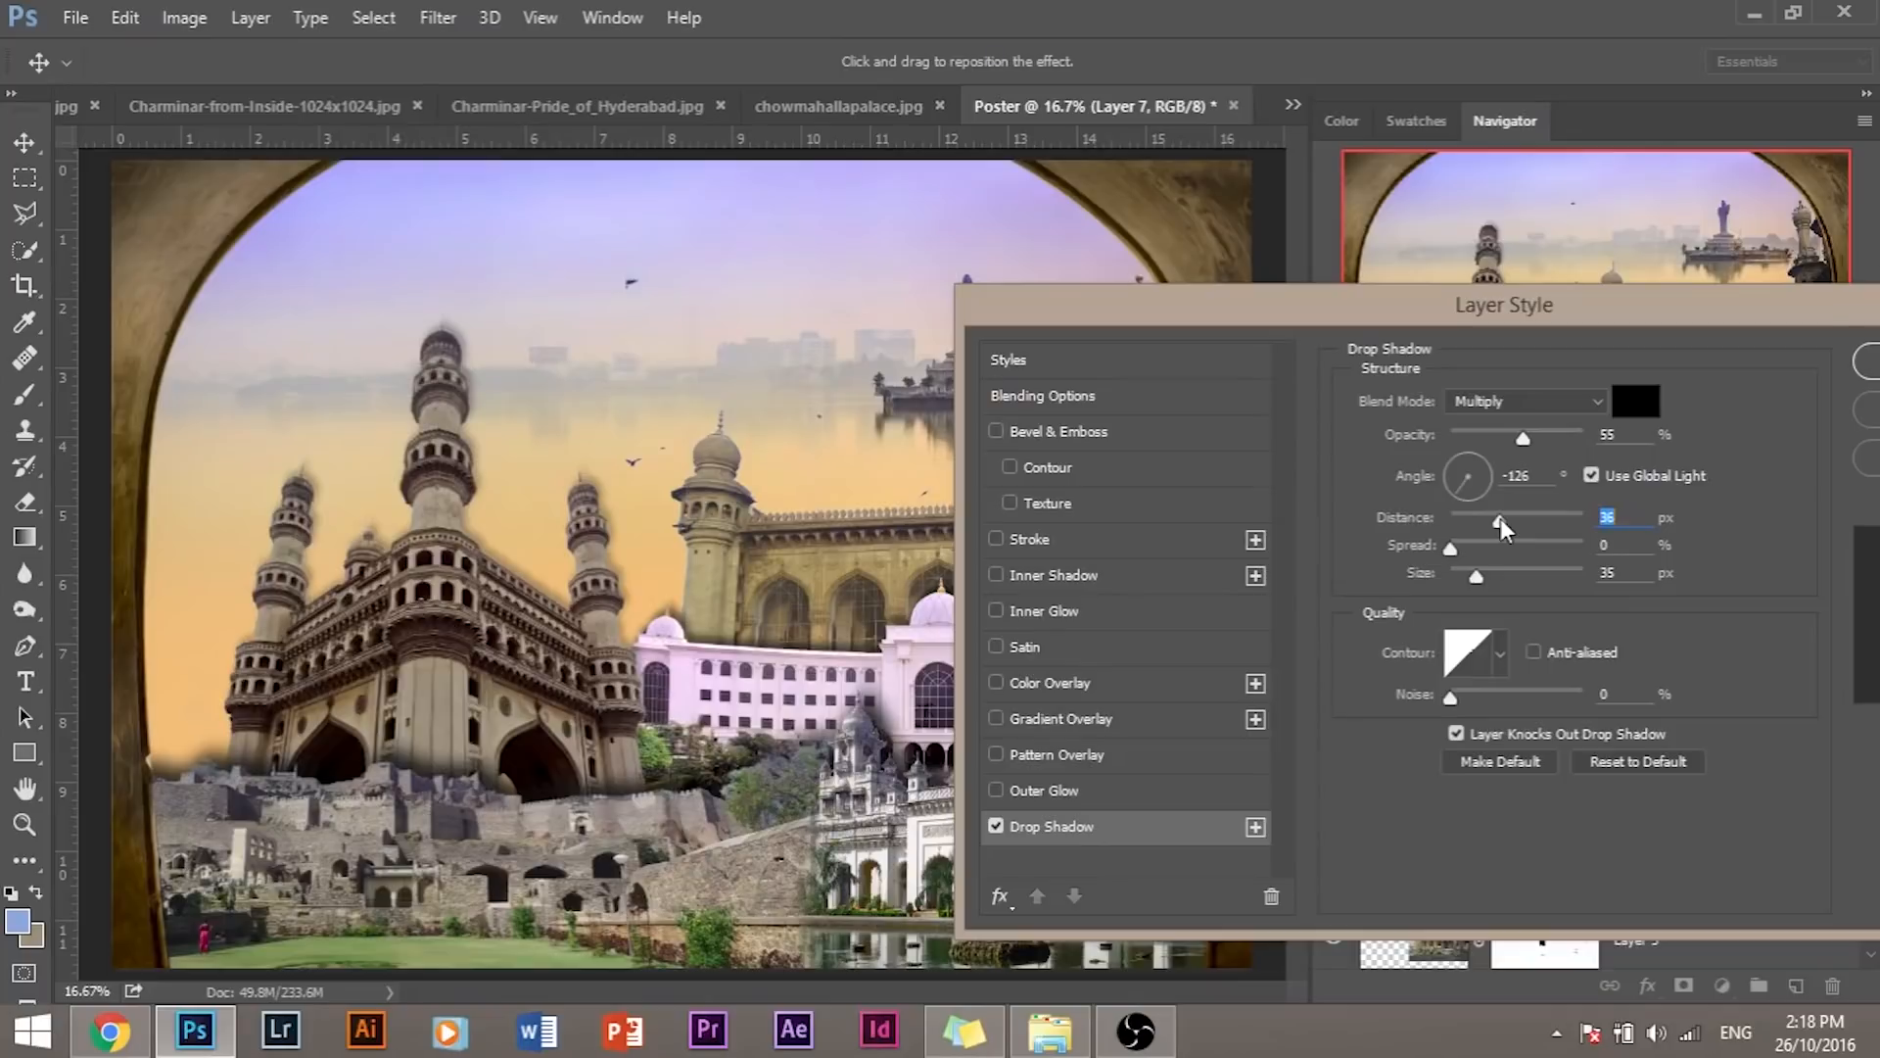
left_click_drag(1572, 324, 1368, 347)
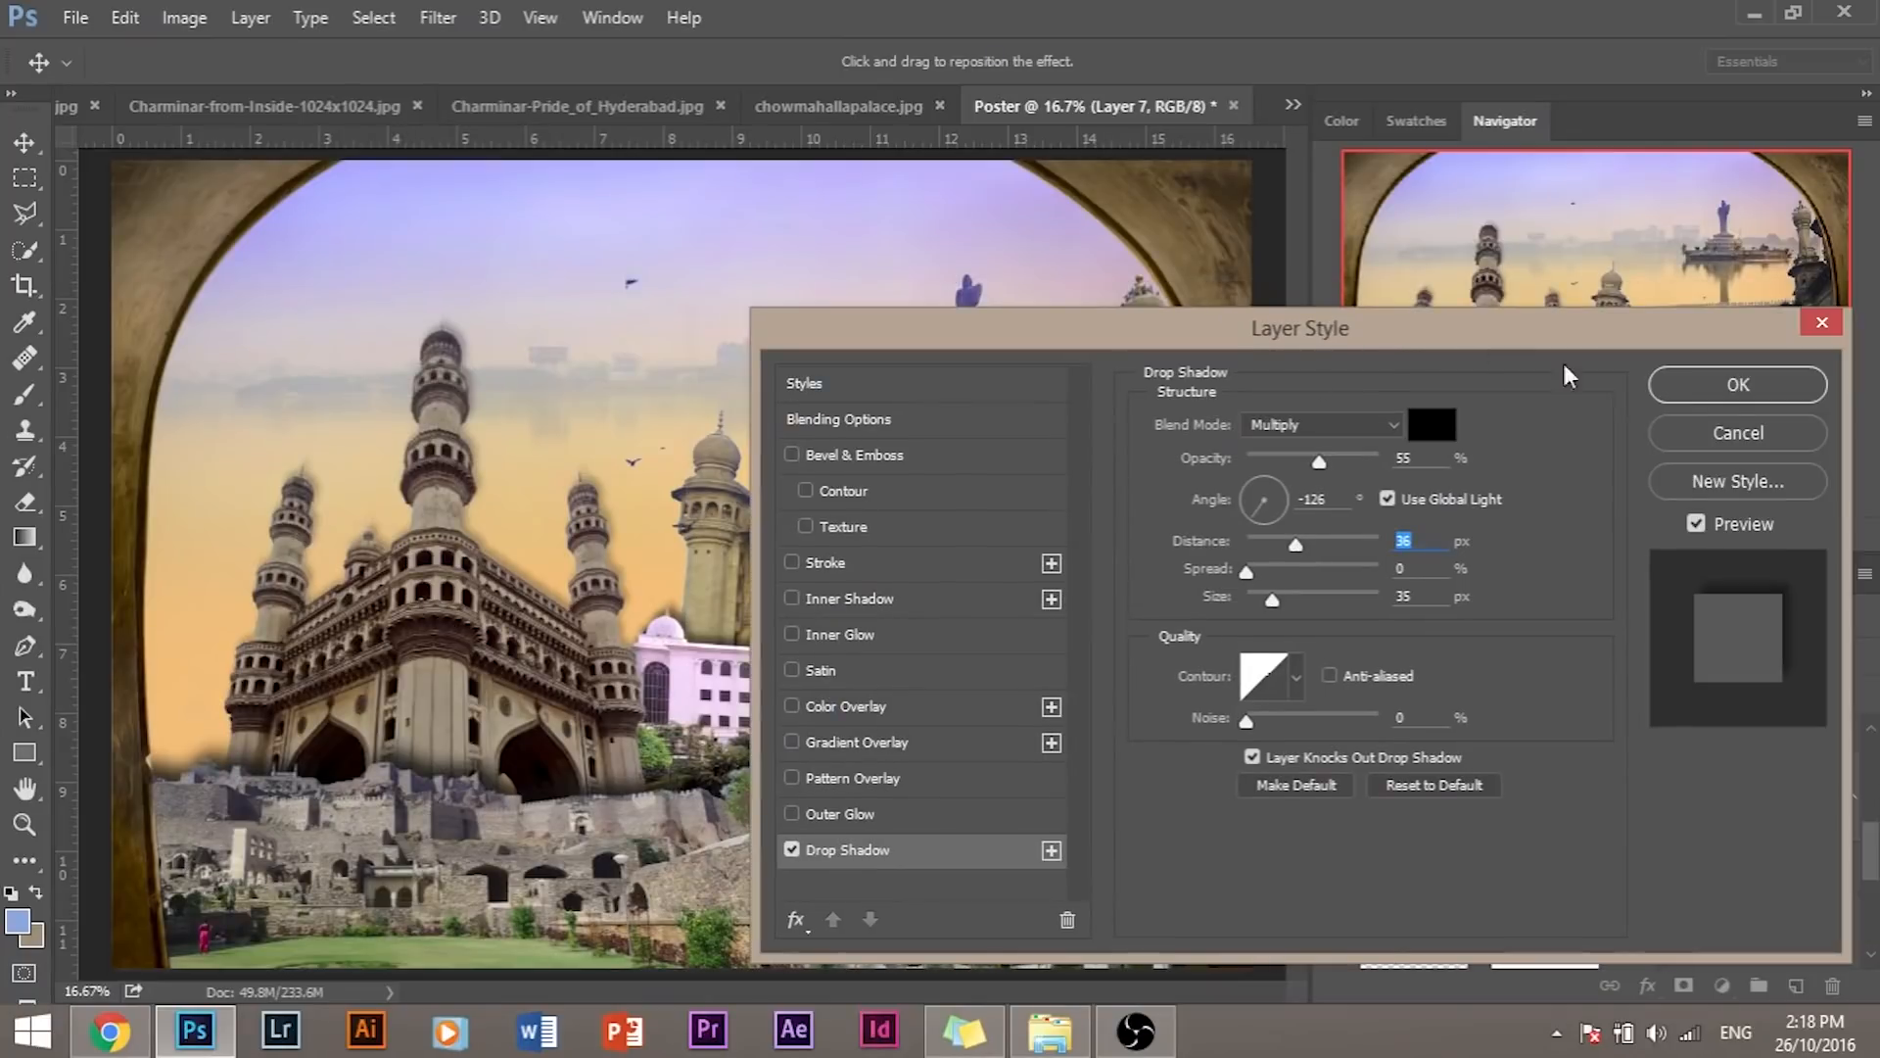
left_click(1726, 385)
Step: Add a drop shadow to Layer 5's mosque with 39% opacity and 27 px distance
scroll(1547, 805, "up", 2)
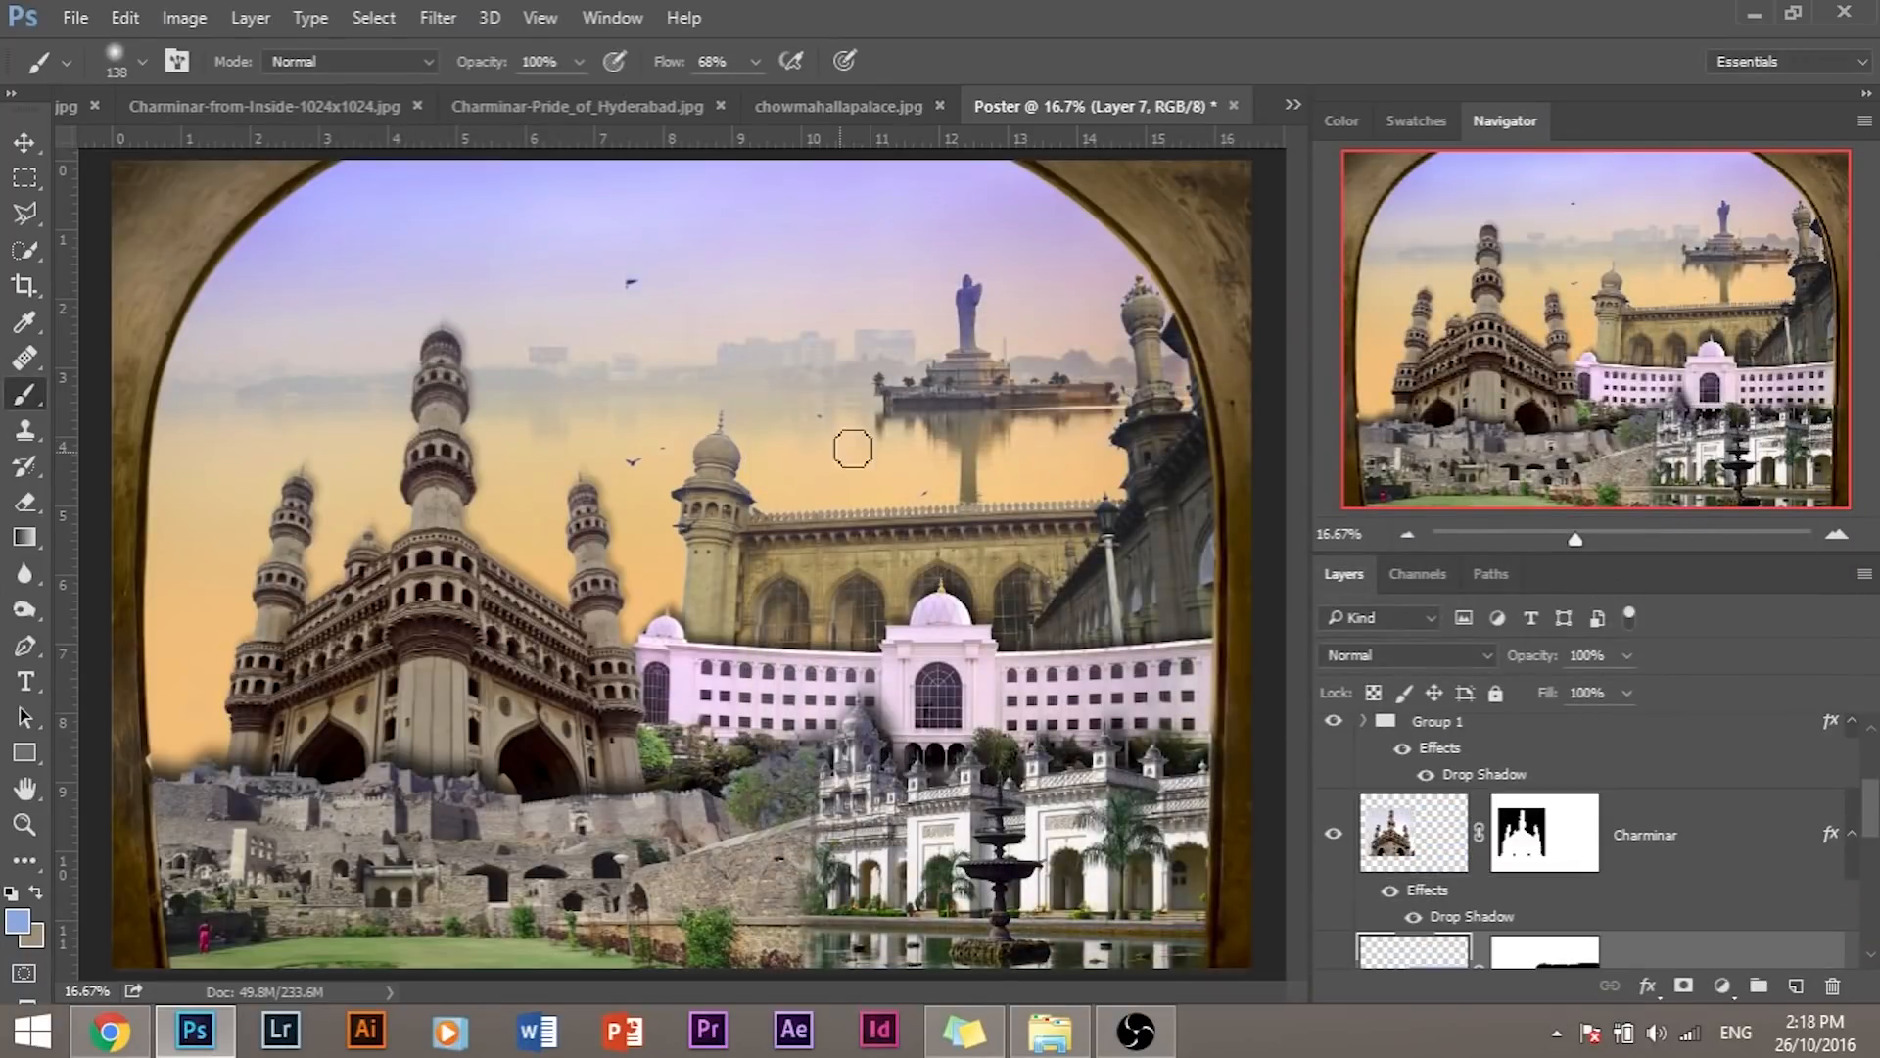
scroll(1626, 881, "down", 3)
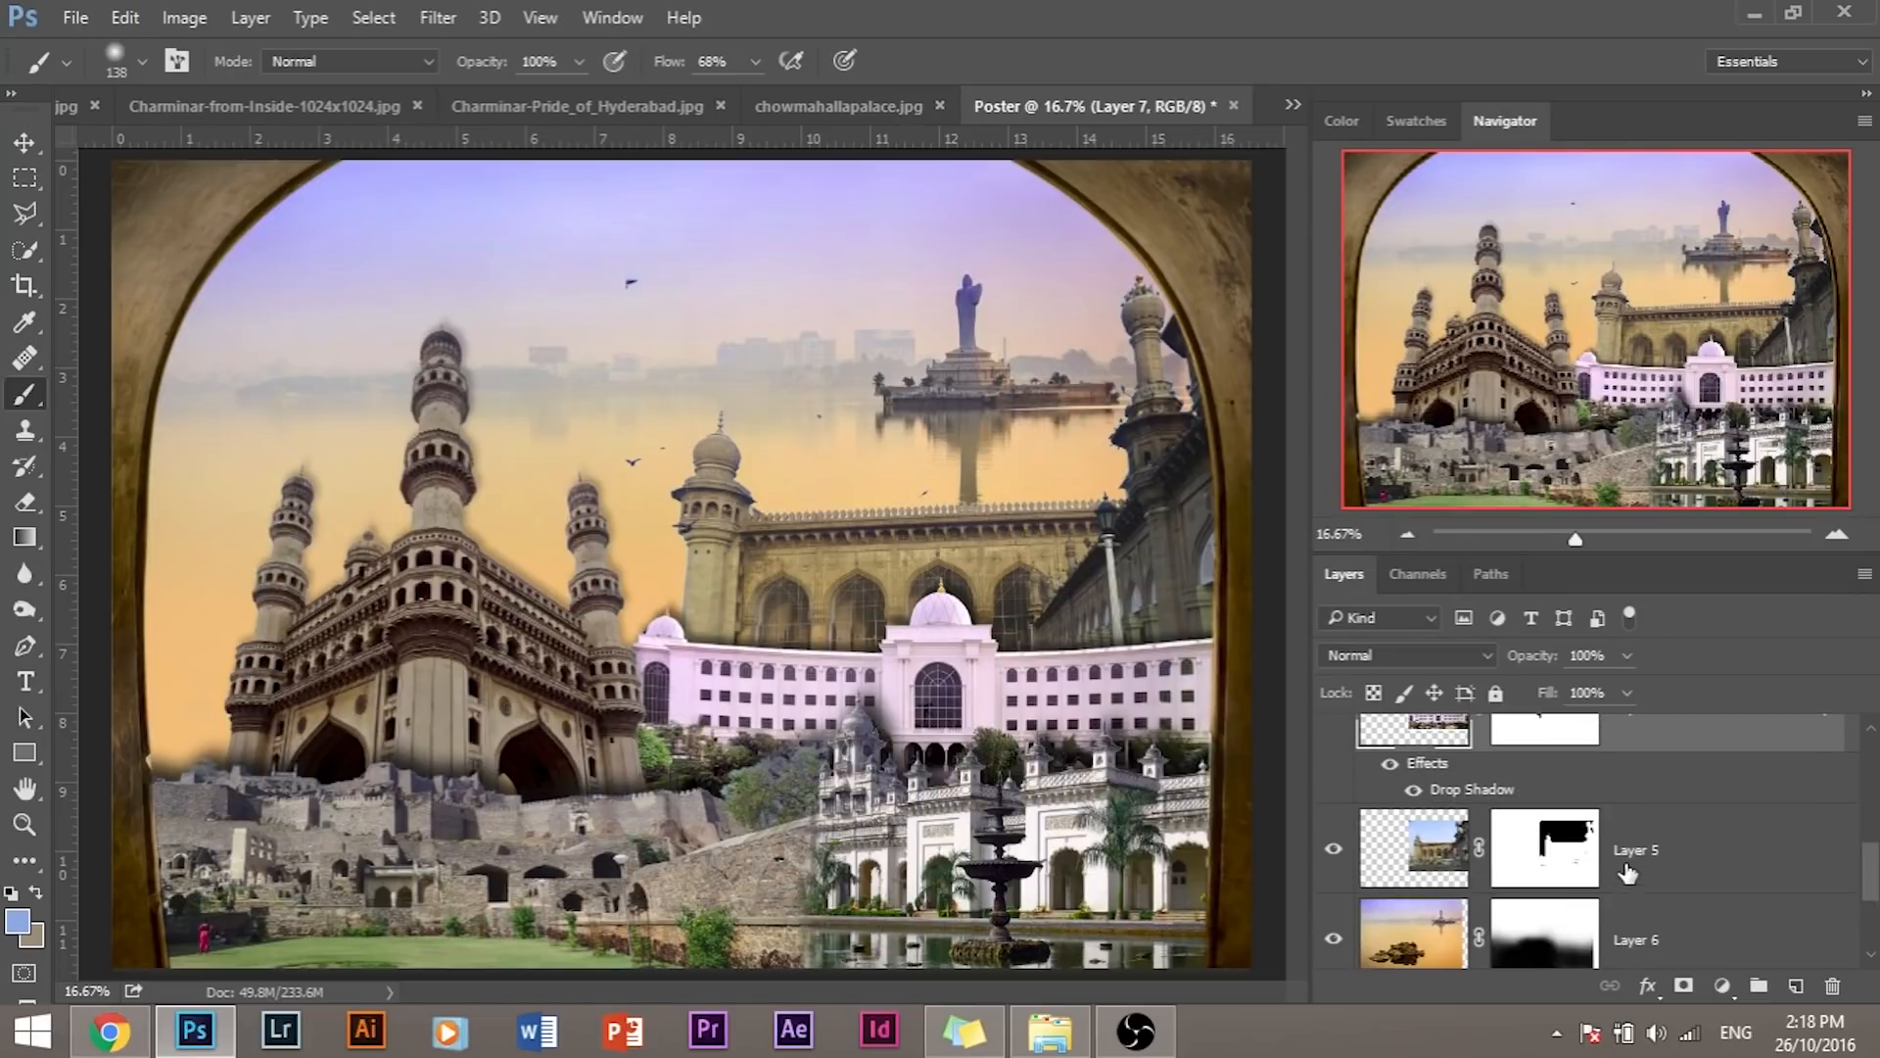
right_click(1637, 840)
left_click(1454, 30)
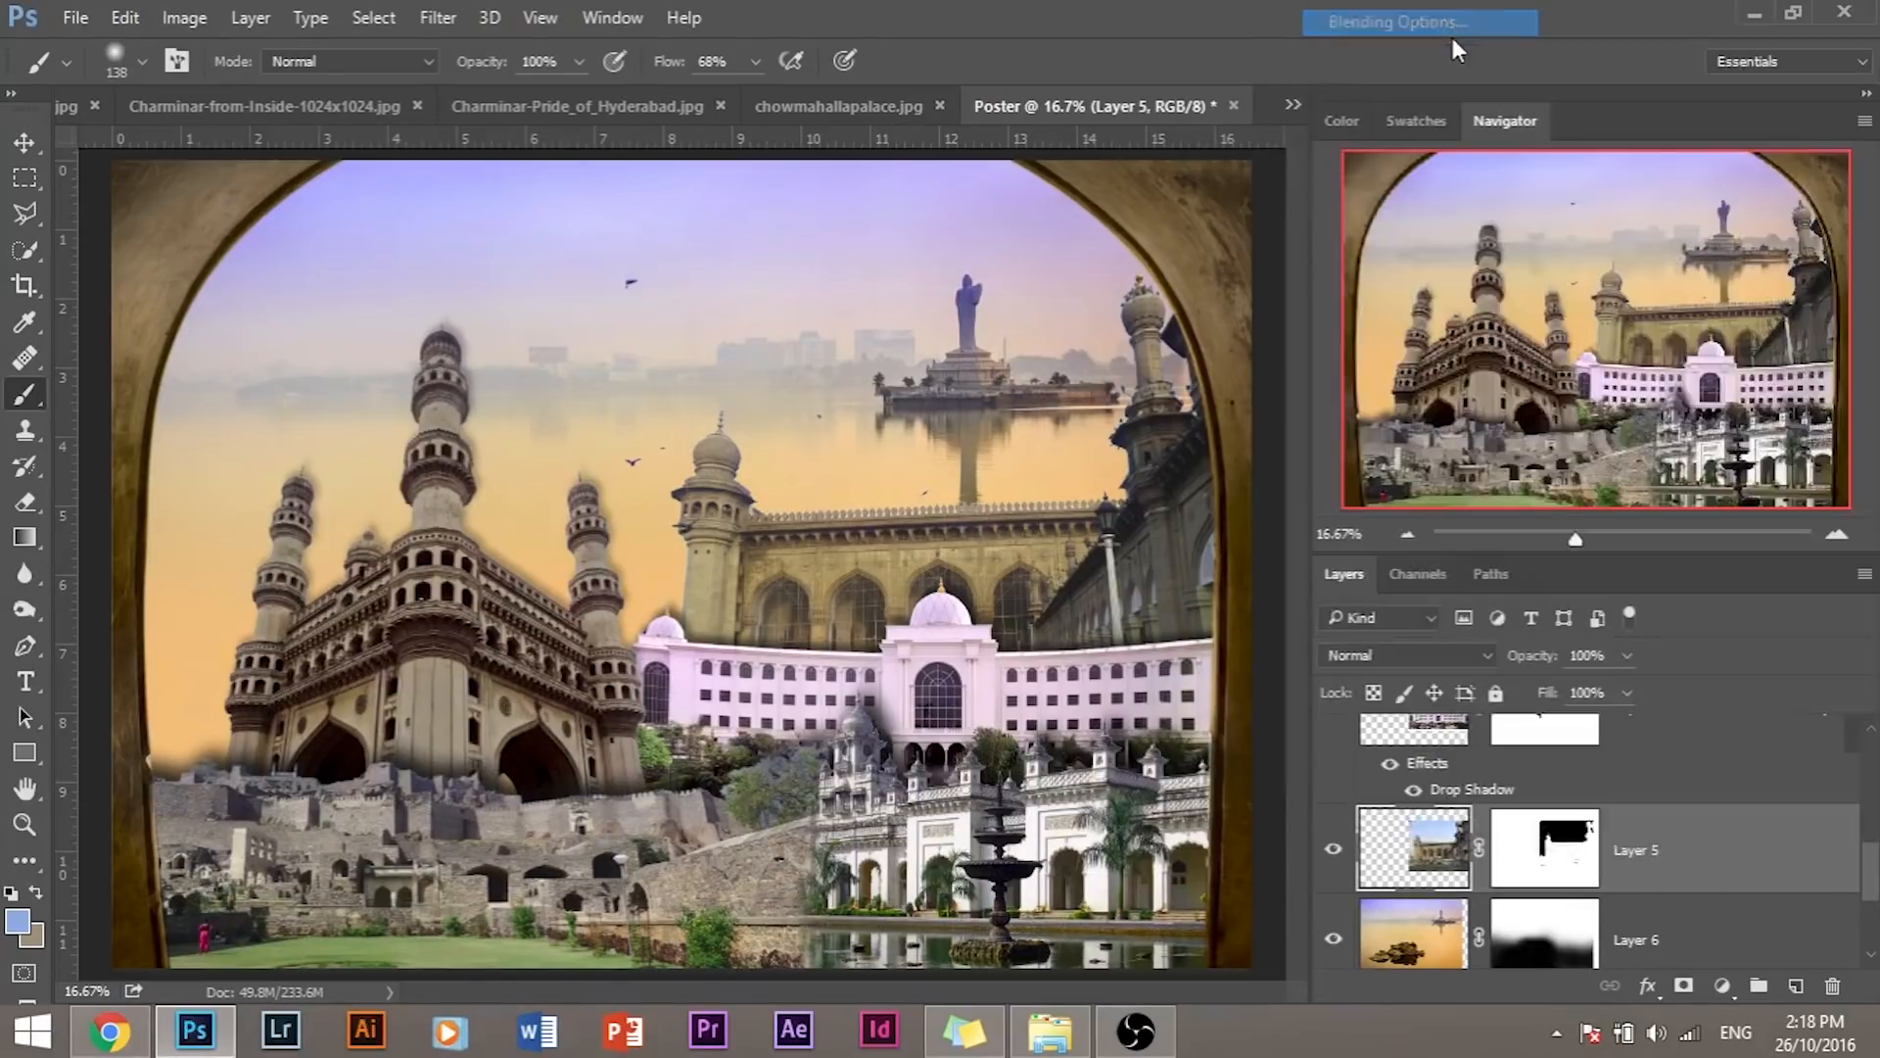
left_click_drag(1238, 338, 1555, 185)
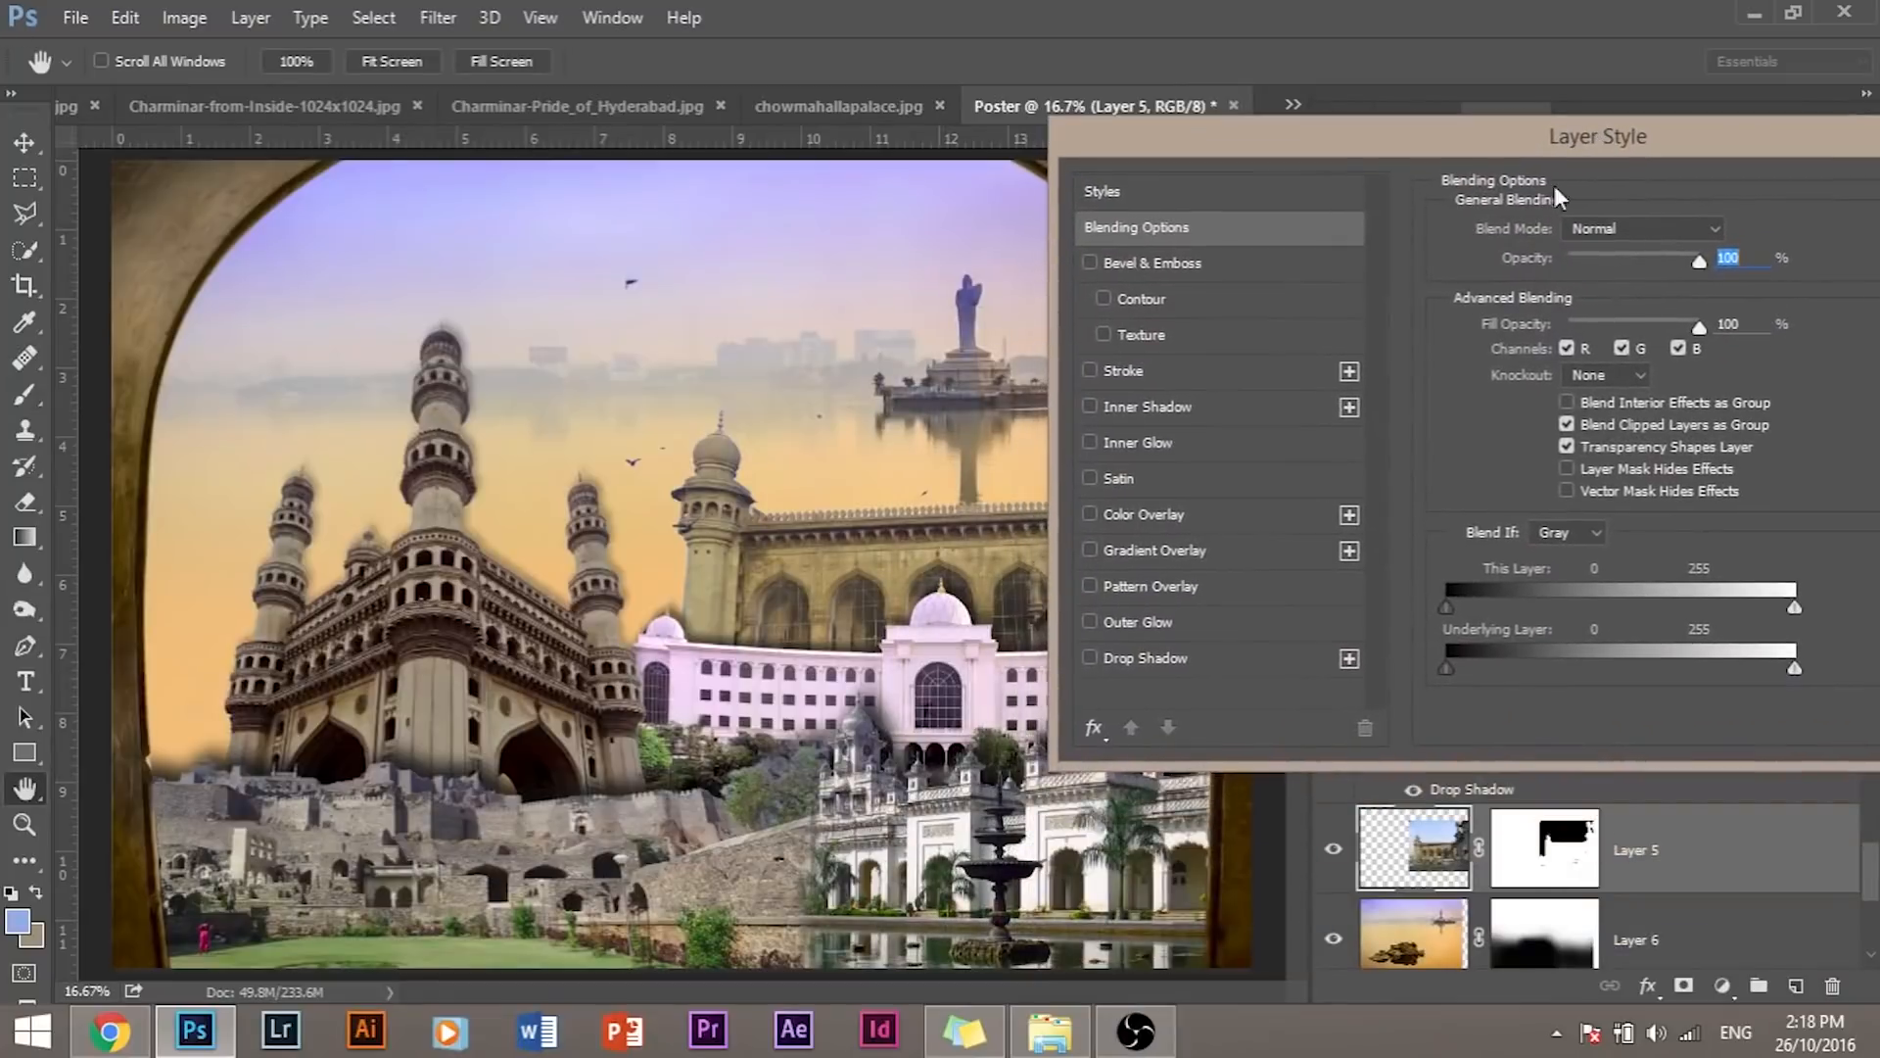
left_click(1131, 661)
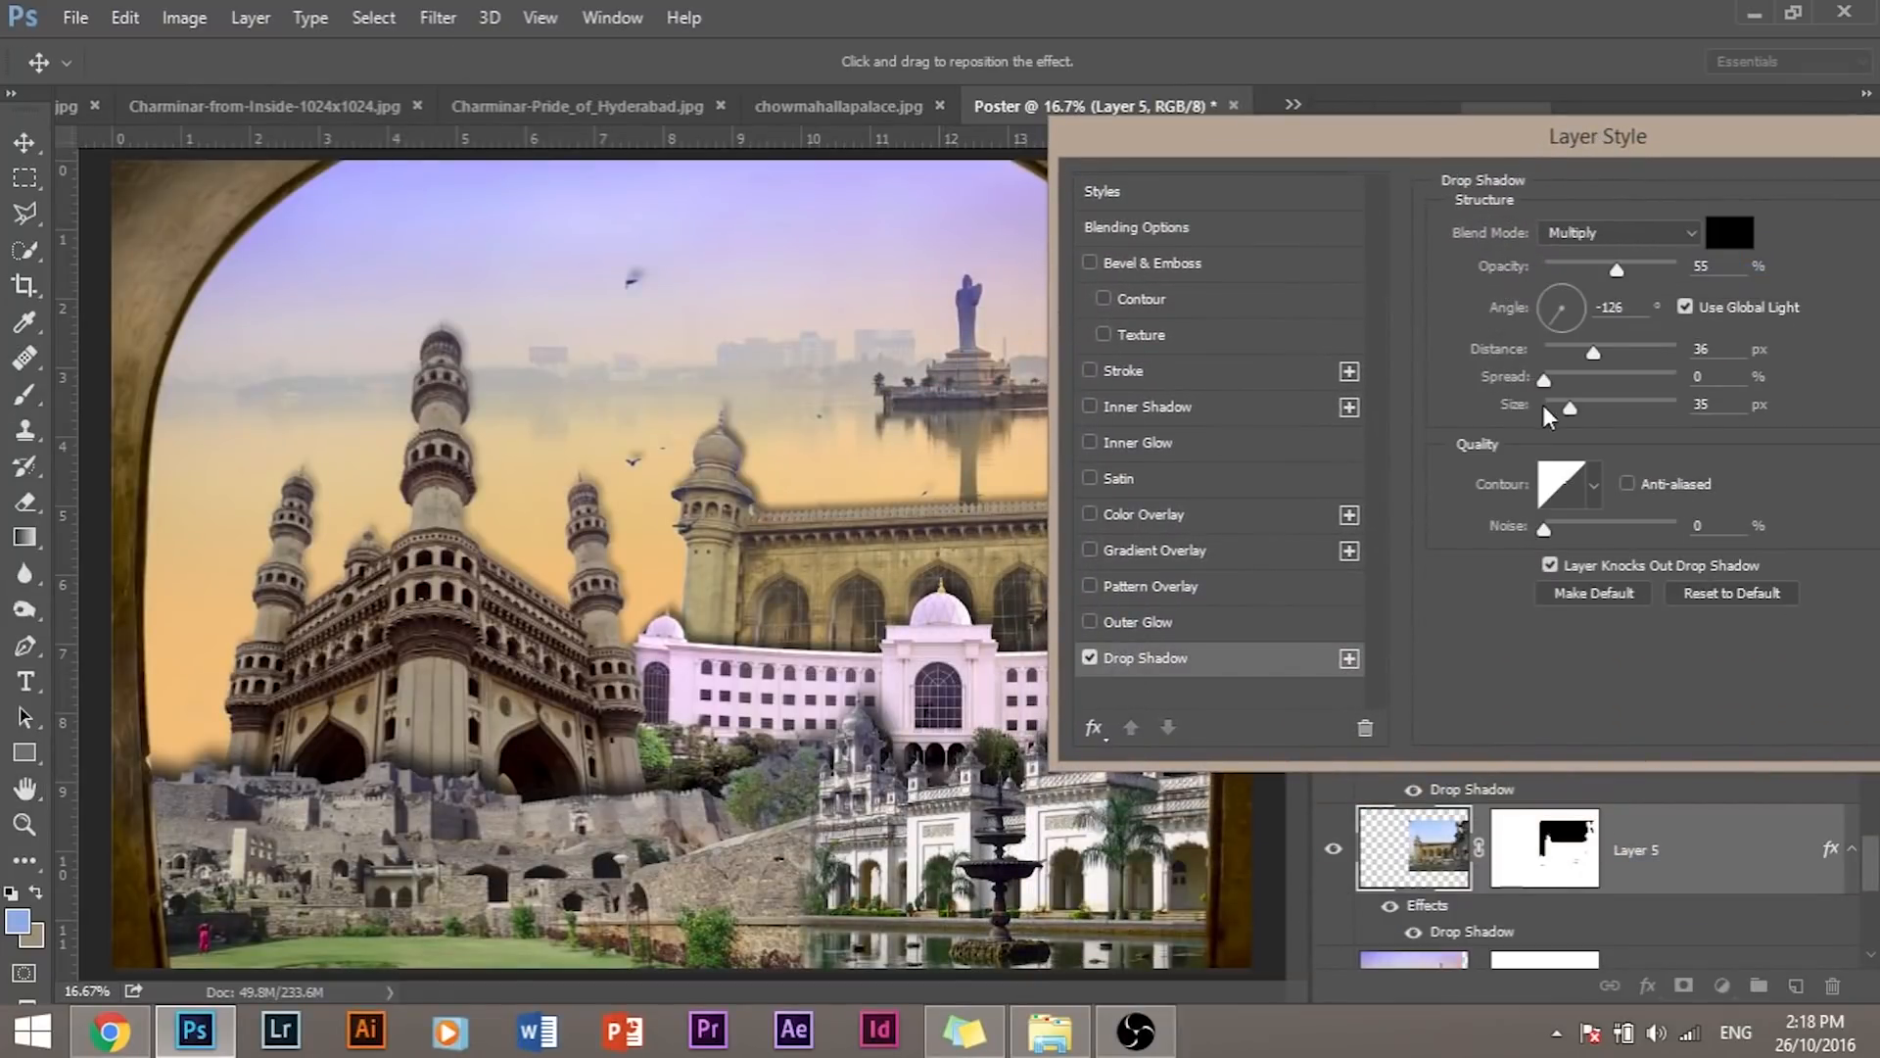
left_click_drag(1616, 270, 1594, 270)
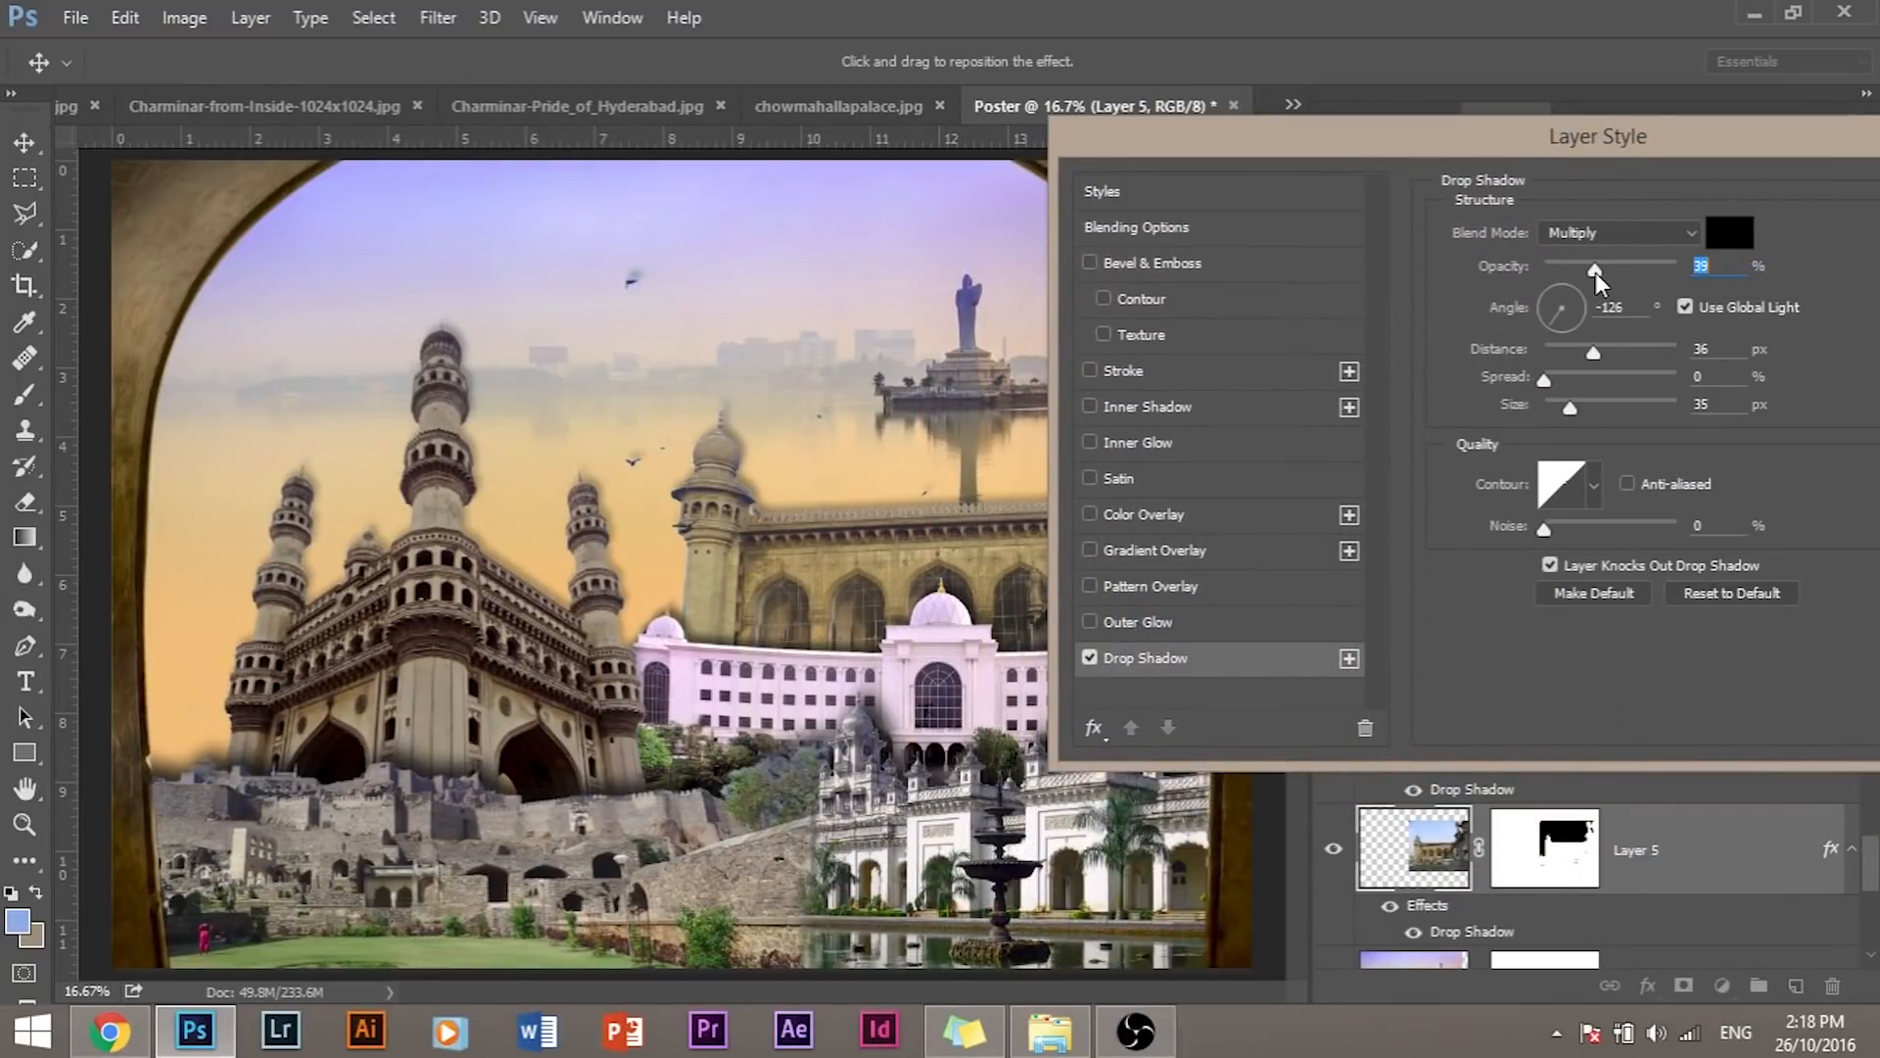
left_click_drag(1592, 352, 1577, 349)
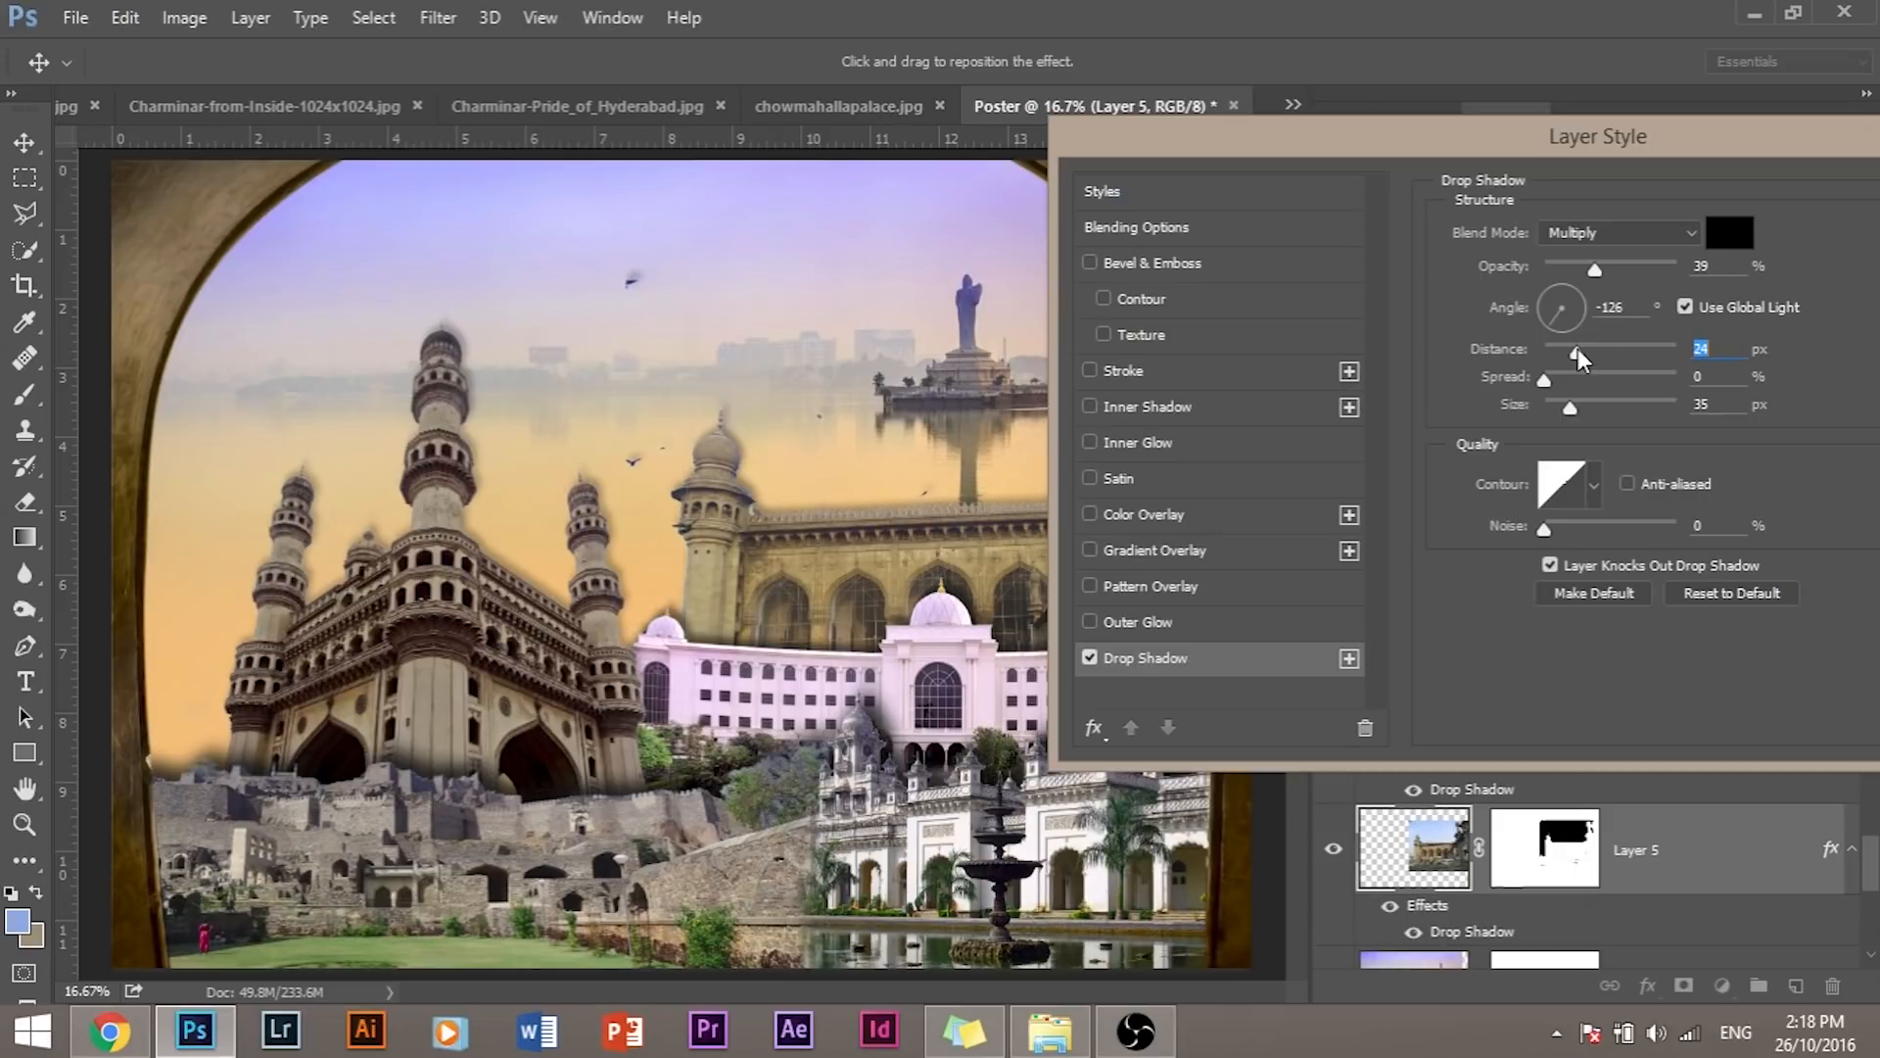
left_click_drag(1555, 147, 715, 155)
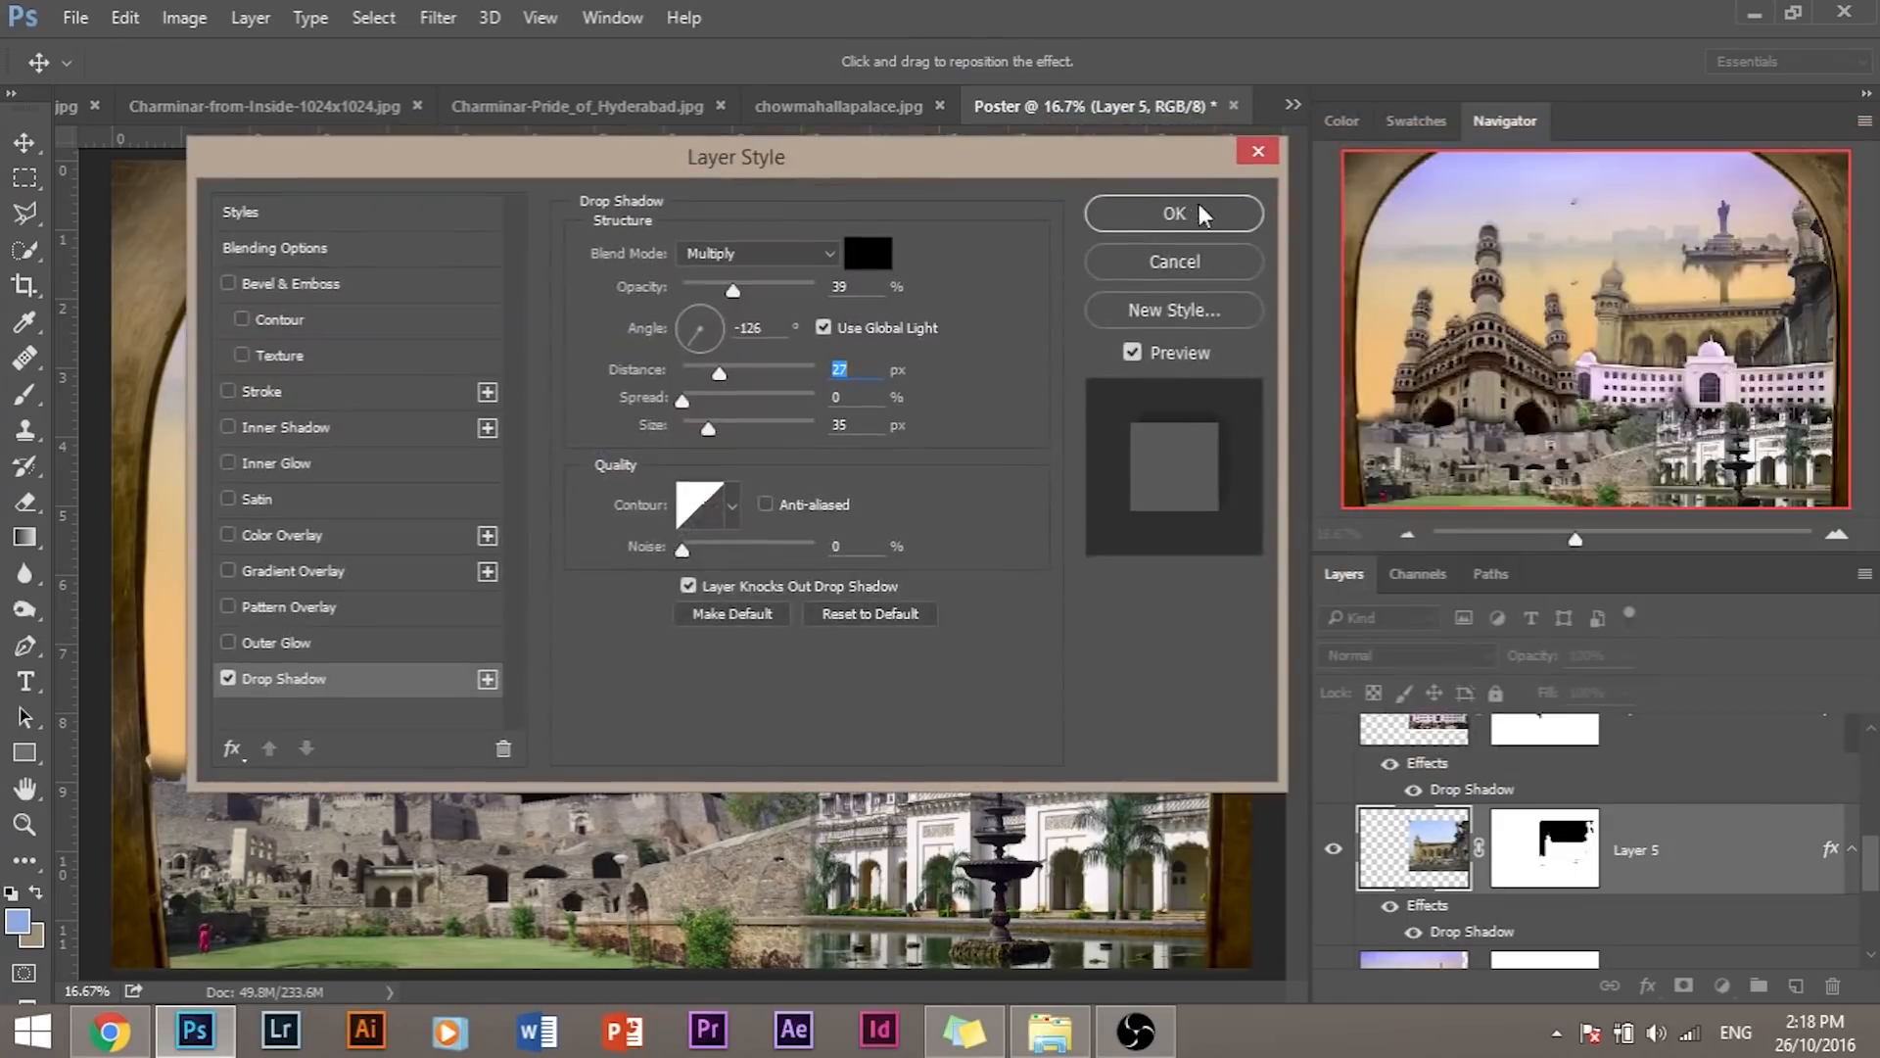
left_click(1196, 208)
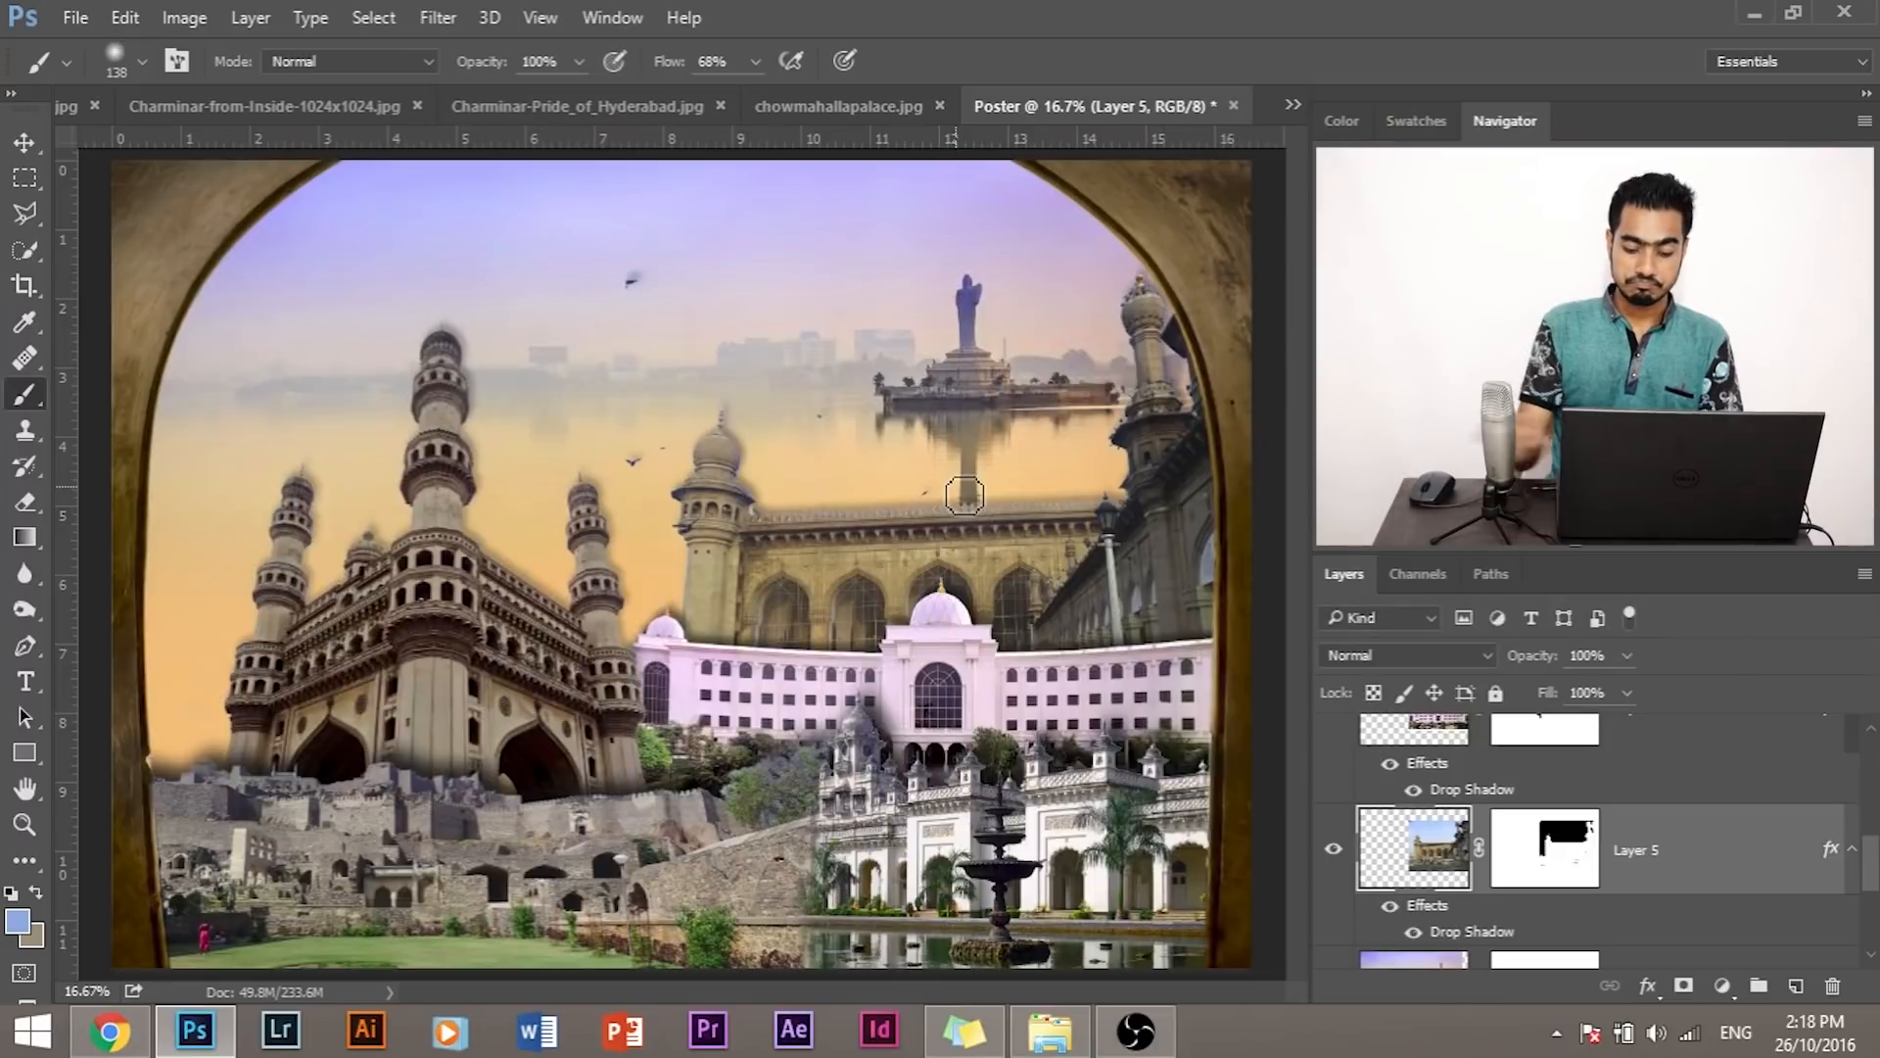
Step: Add the text "Live the Nizam Life" in black 48 pt Bickham Script Pro above Layer 8, and place it over the Charminar's tallest minaret
key("ctrl+minus")
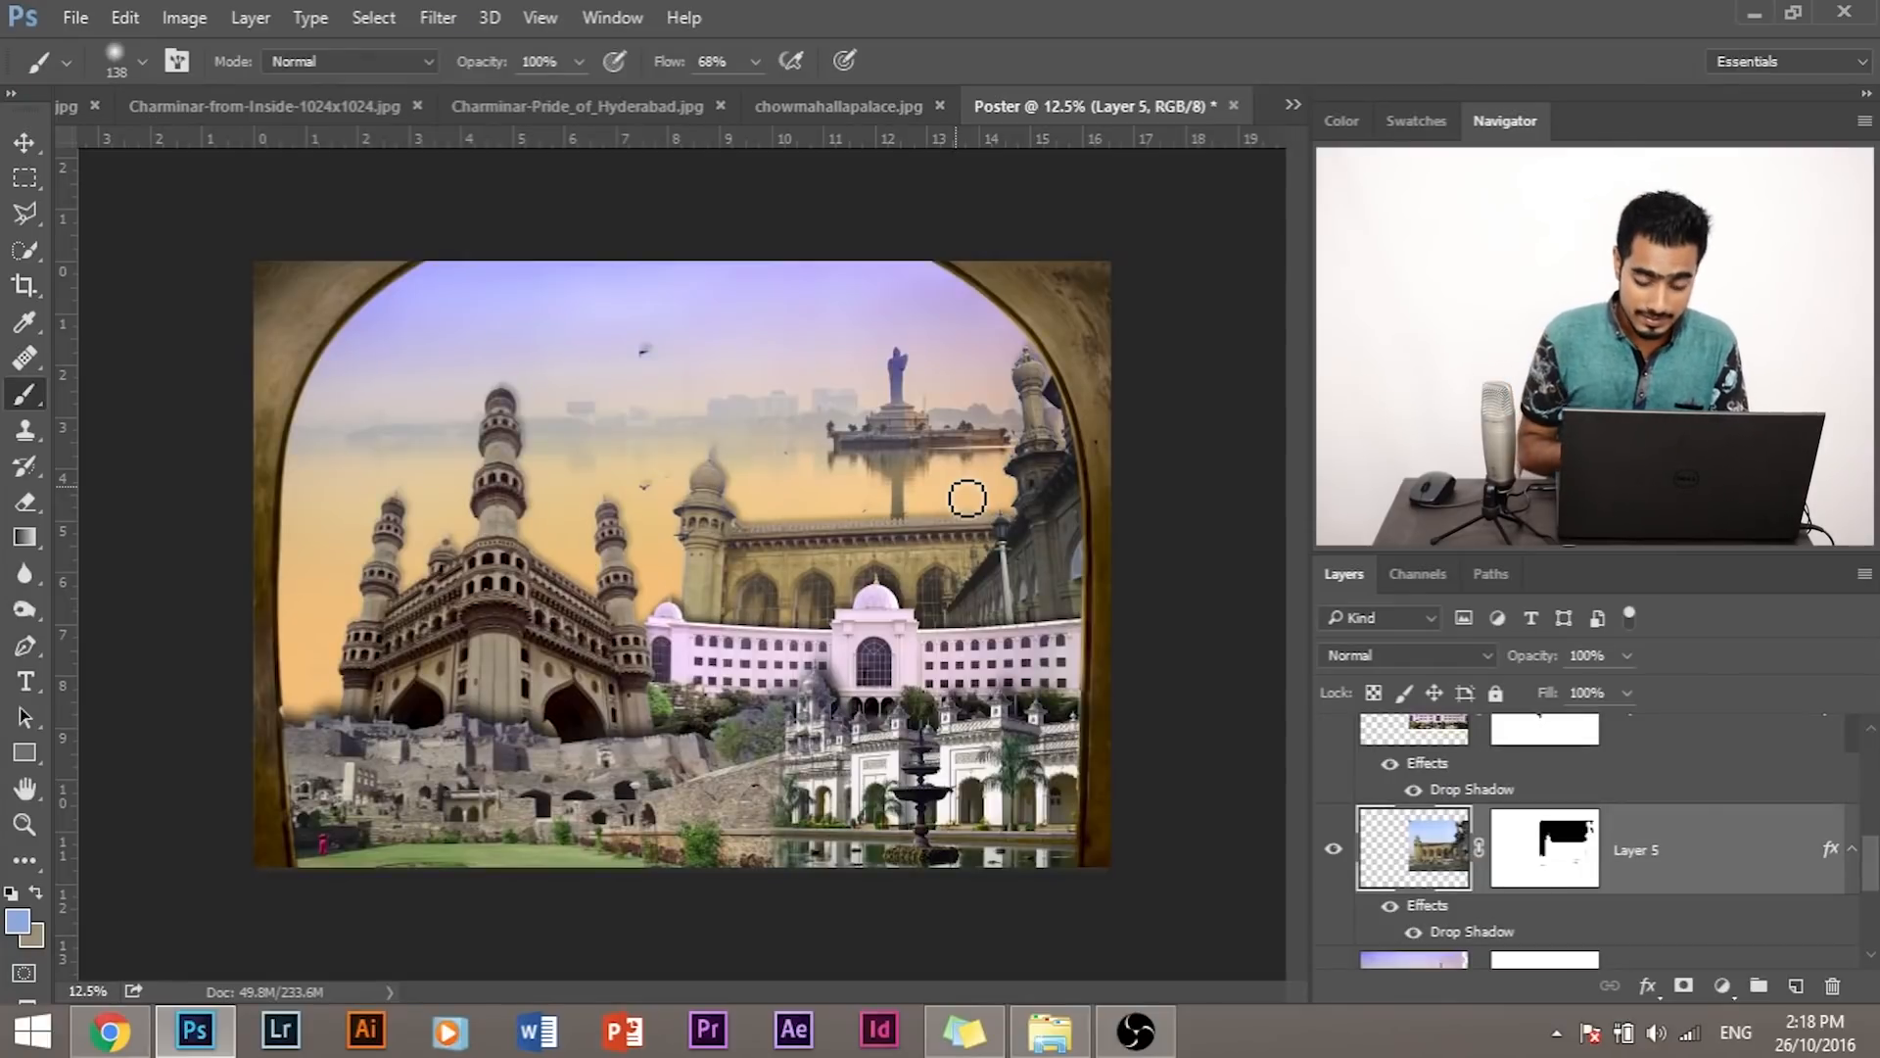
key("ctrl+plus")
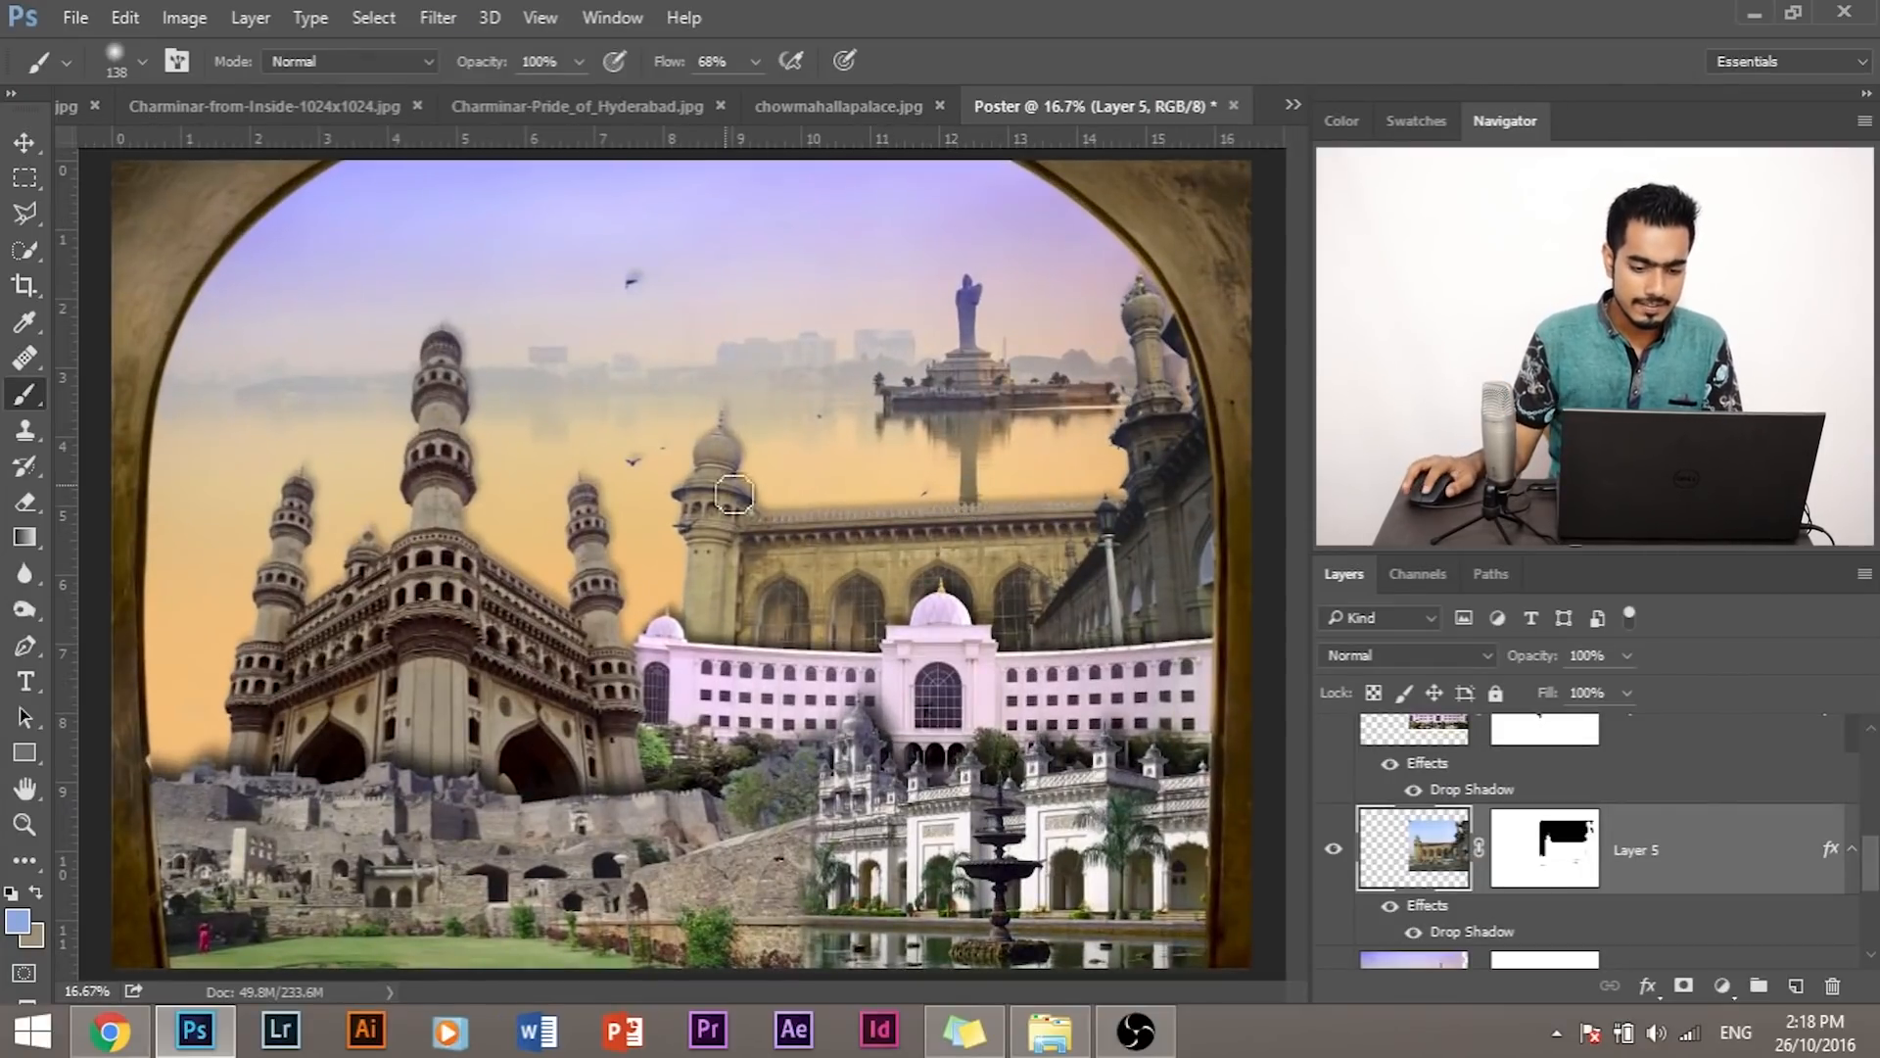
scroll(1555, 783, "up", 3)
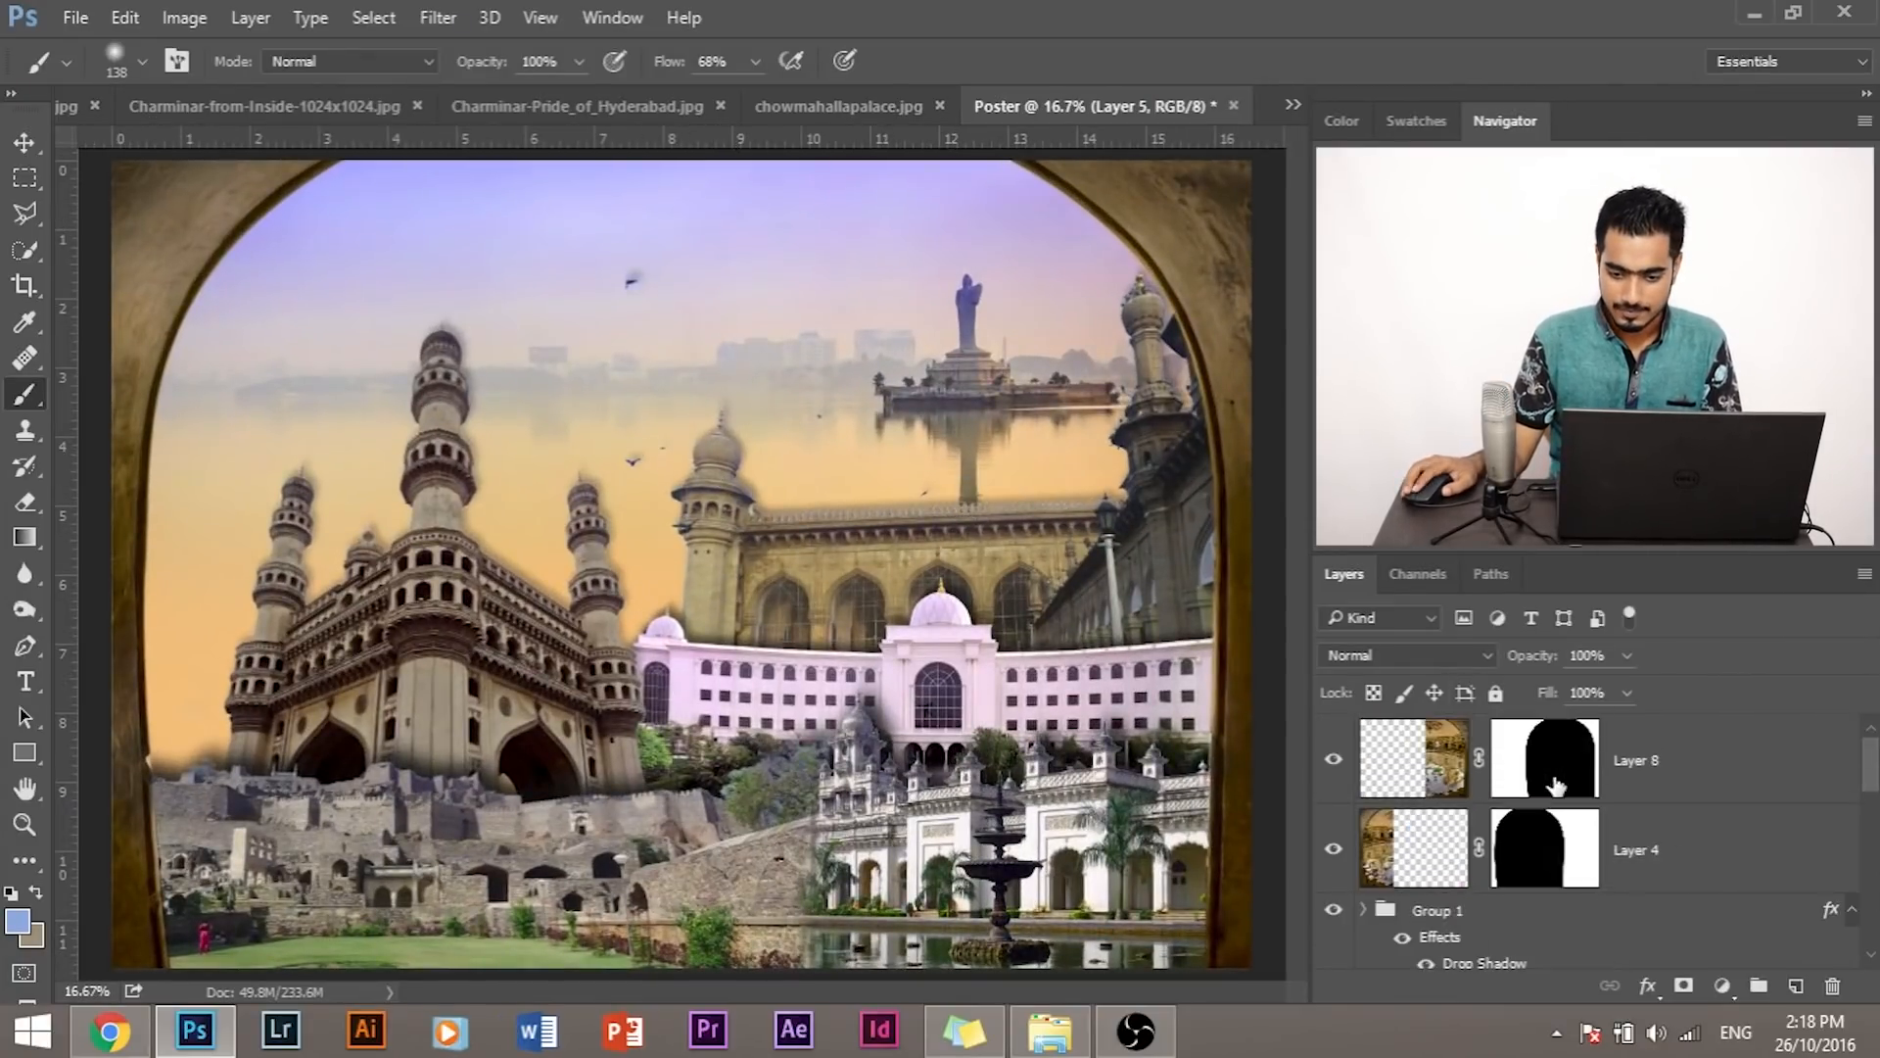
left_click(1736, 781)
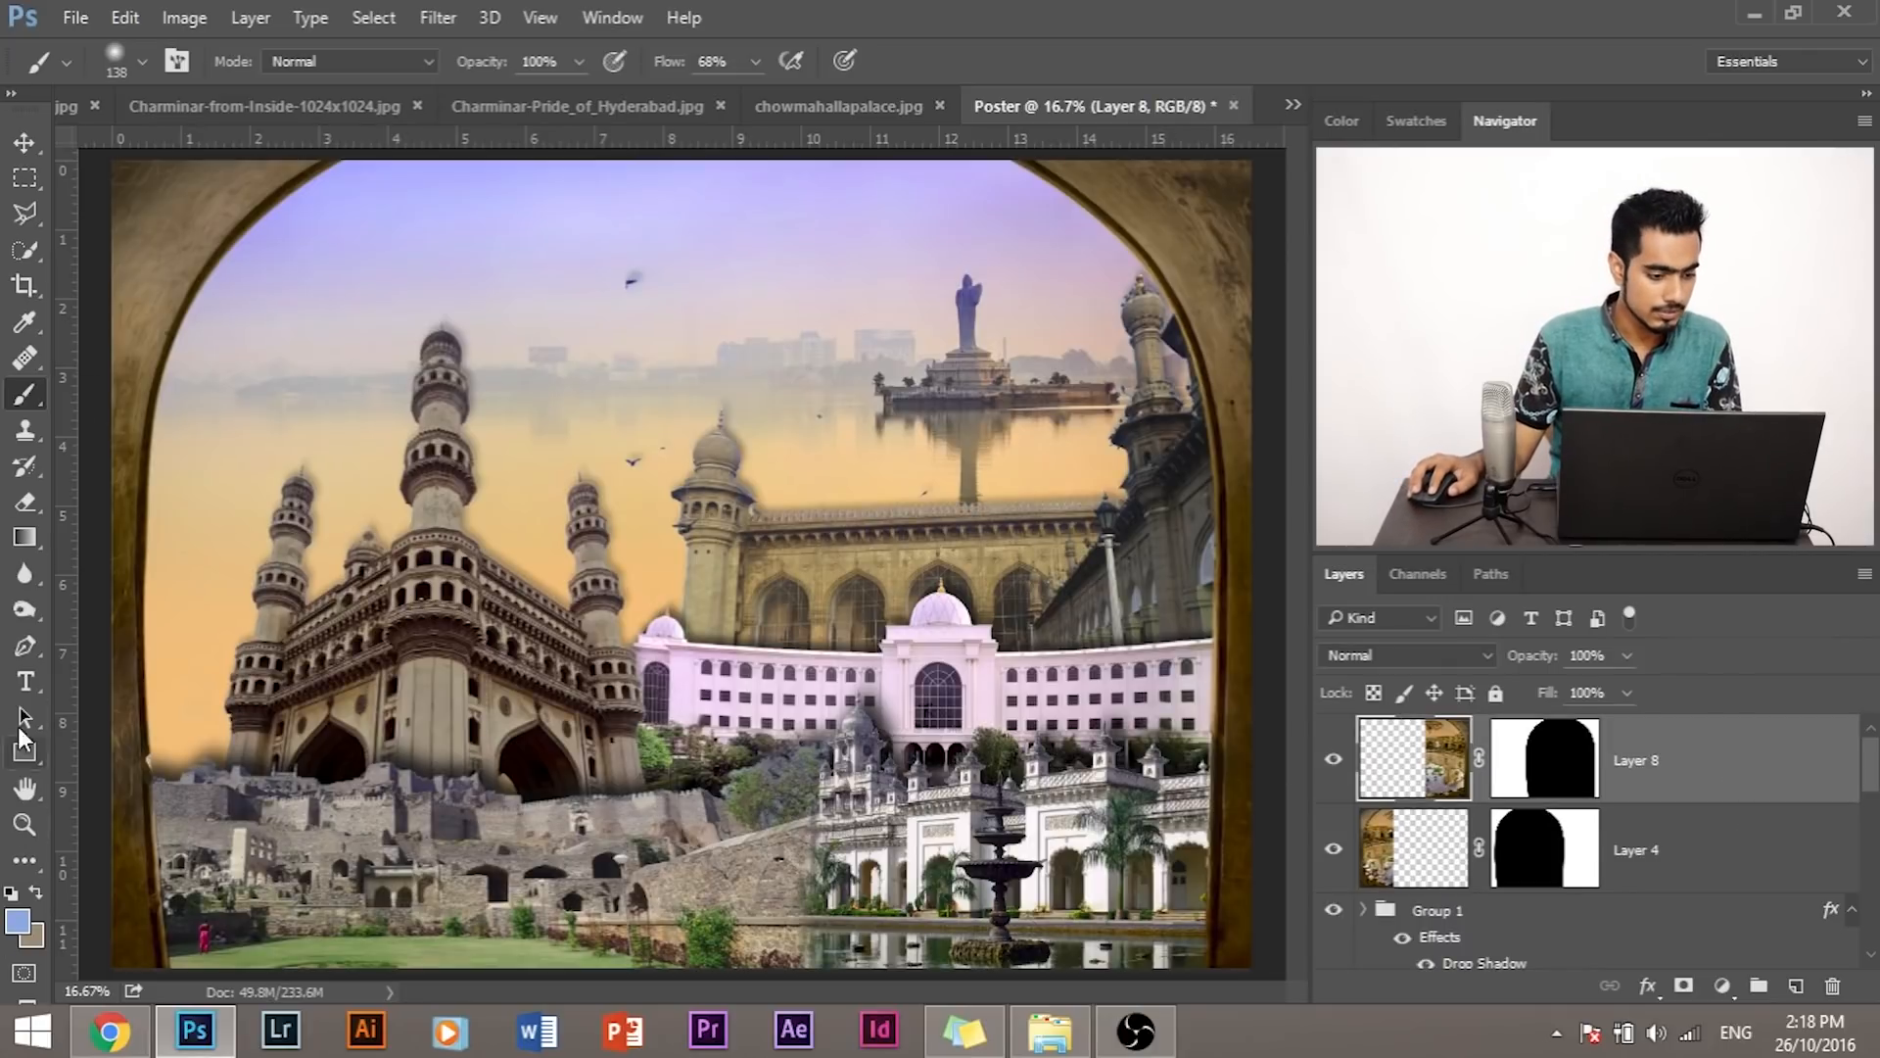
left_click(25, 681)
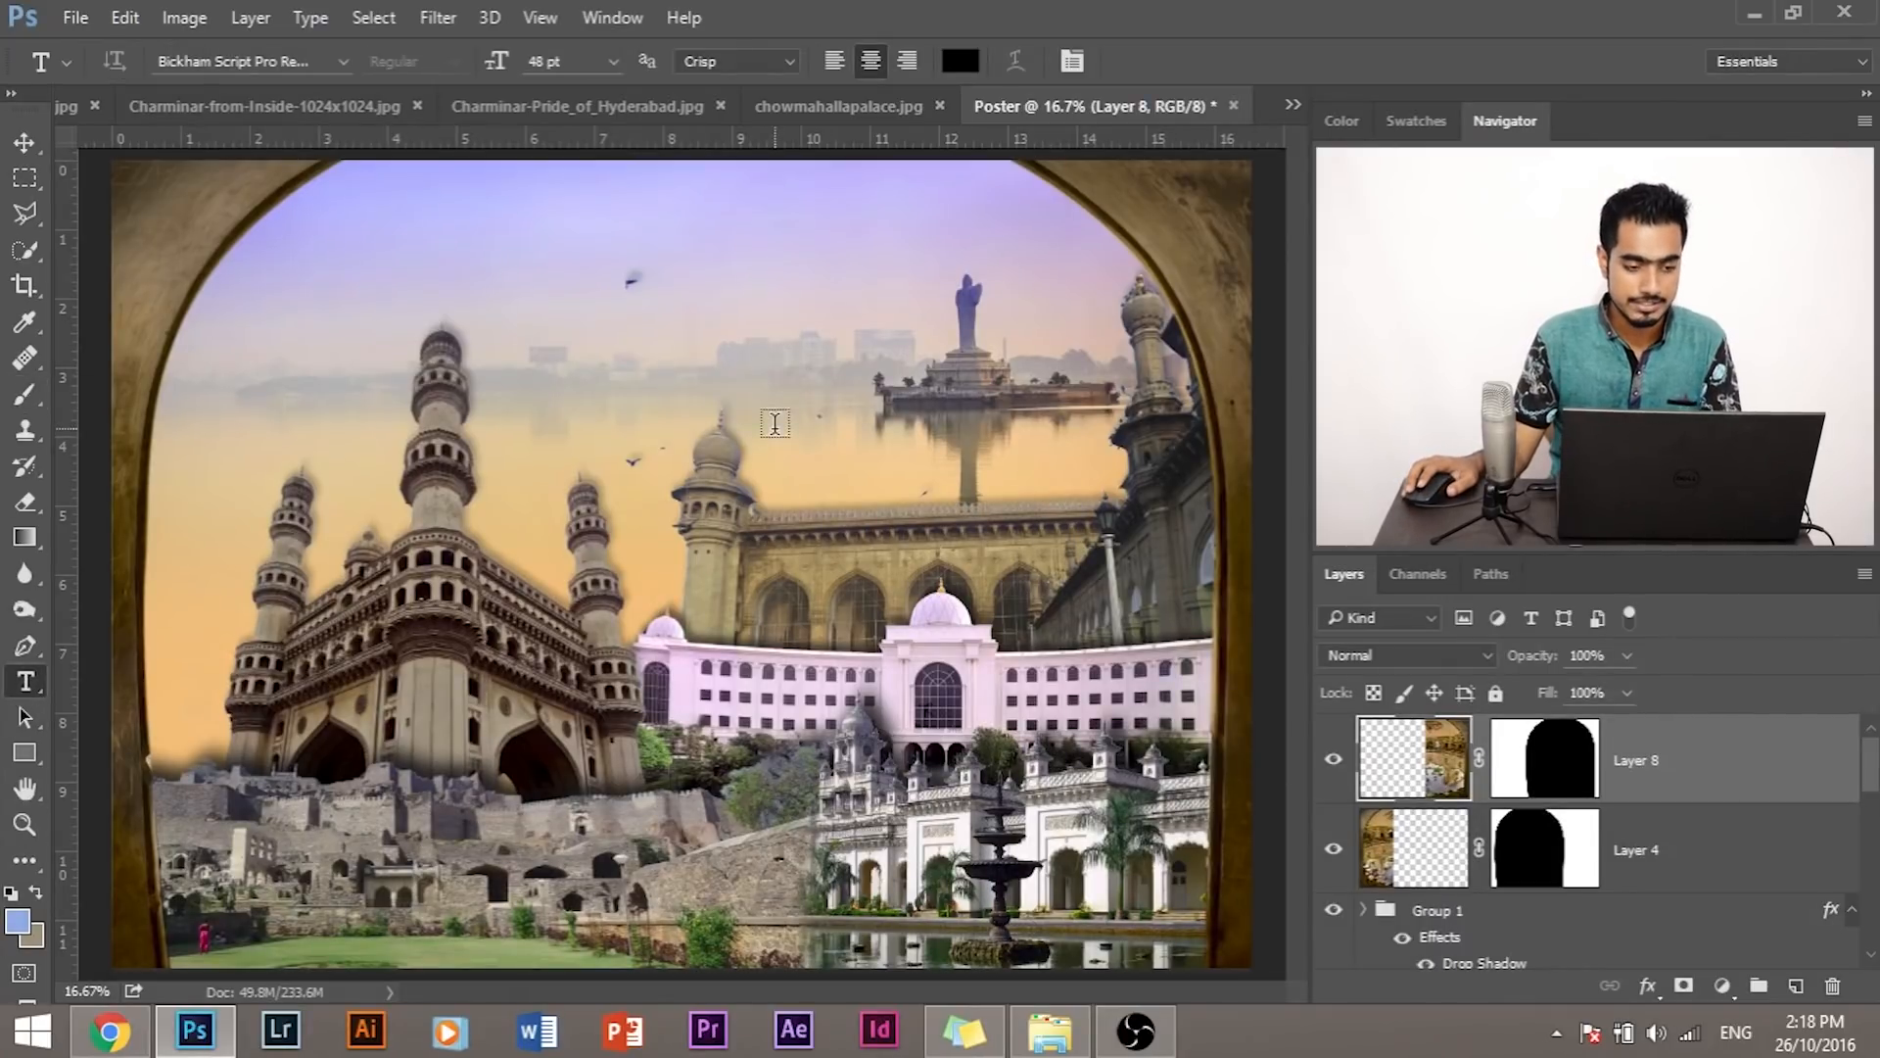
left_click(323, 331)
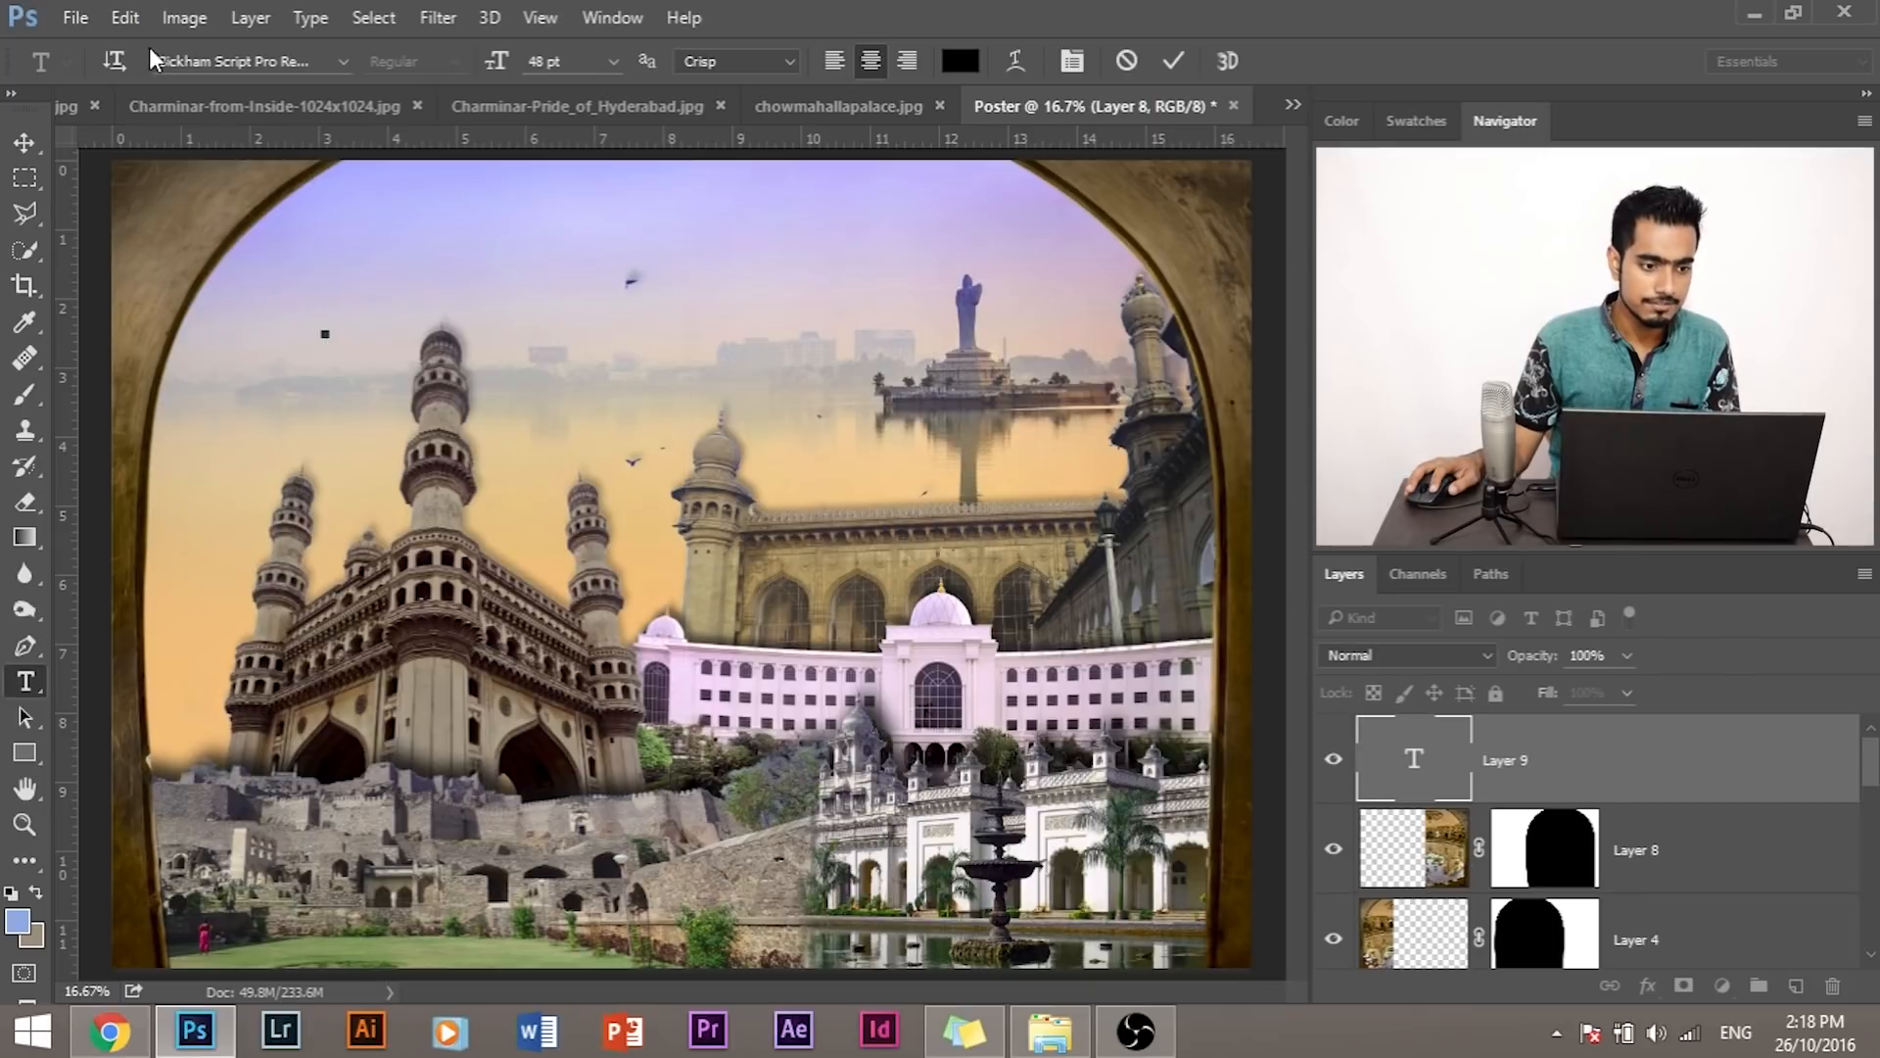
type("Live")
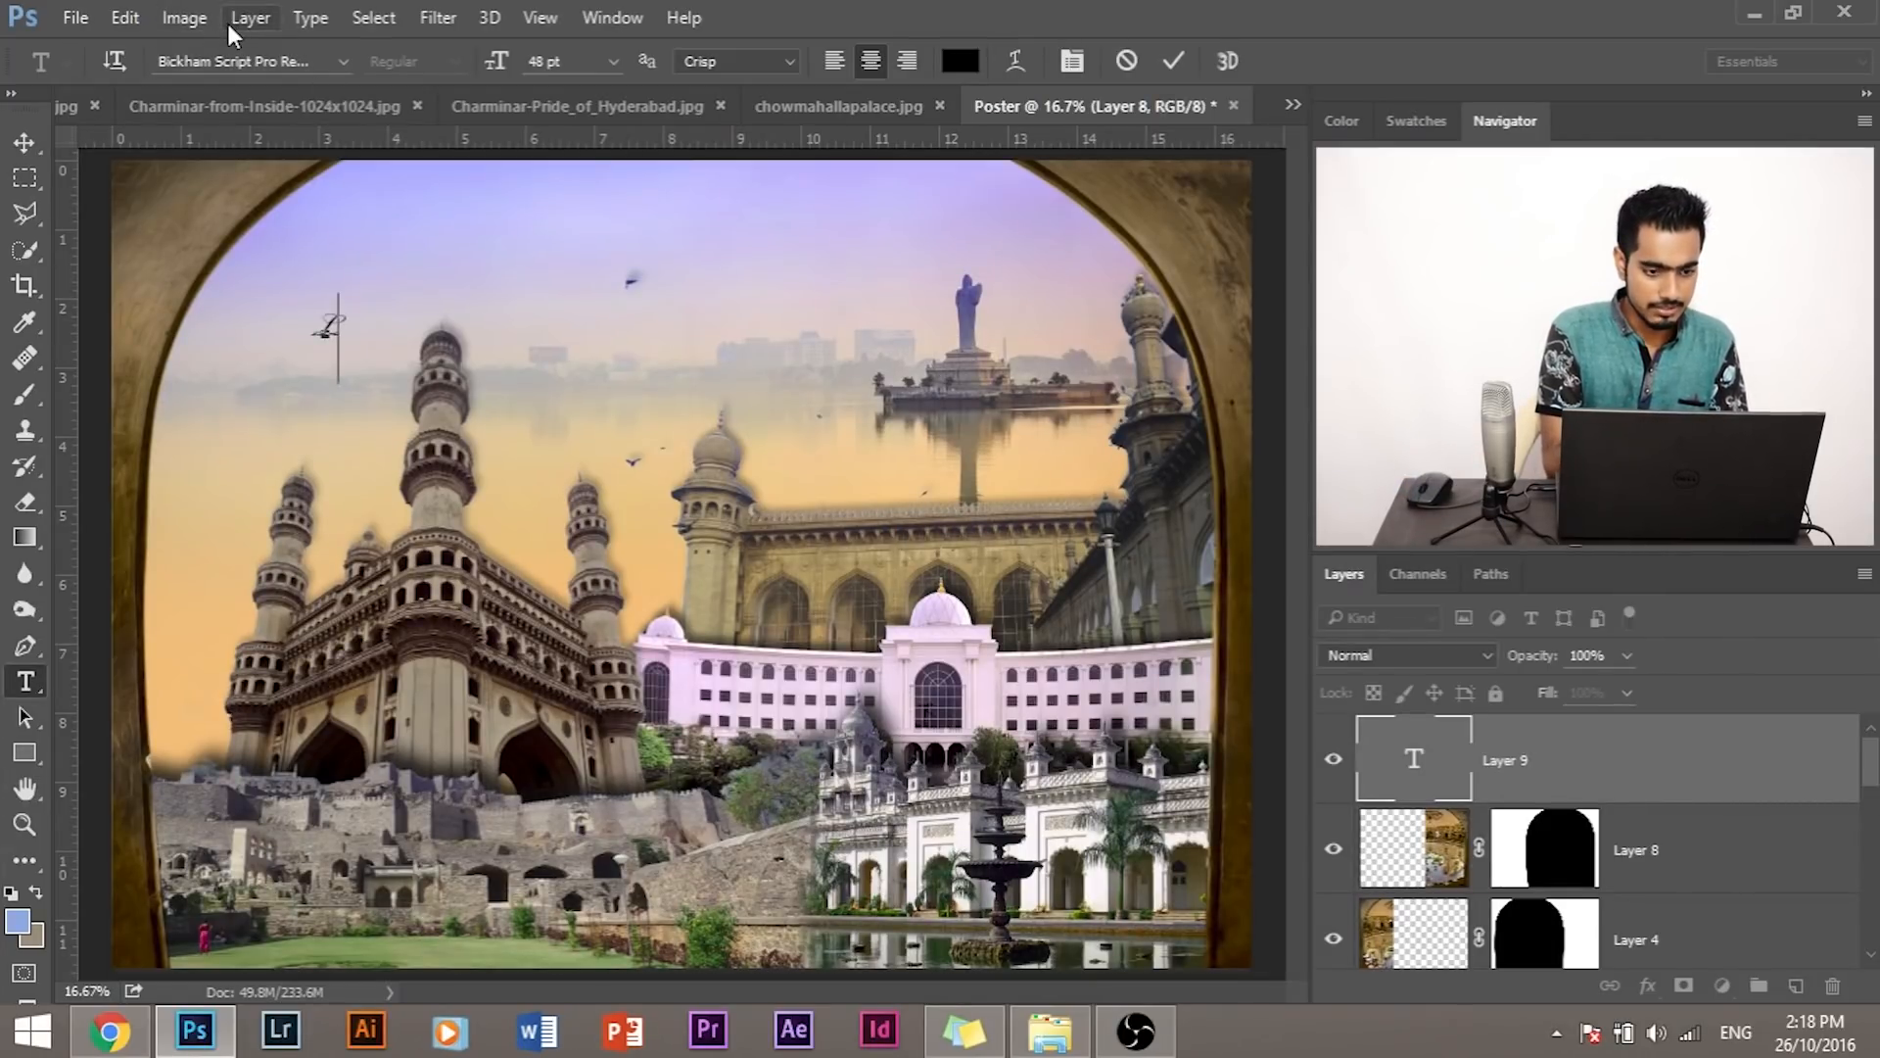
type(" the")
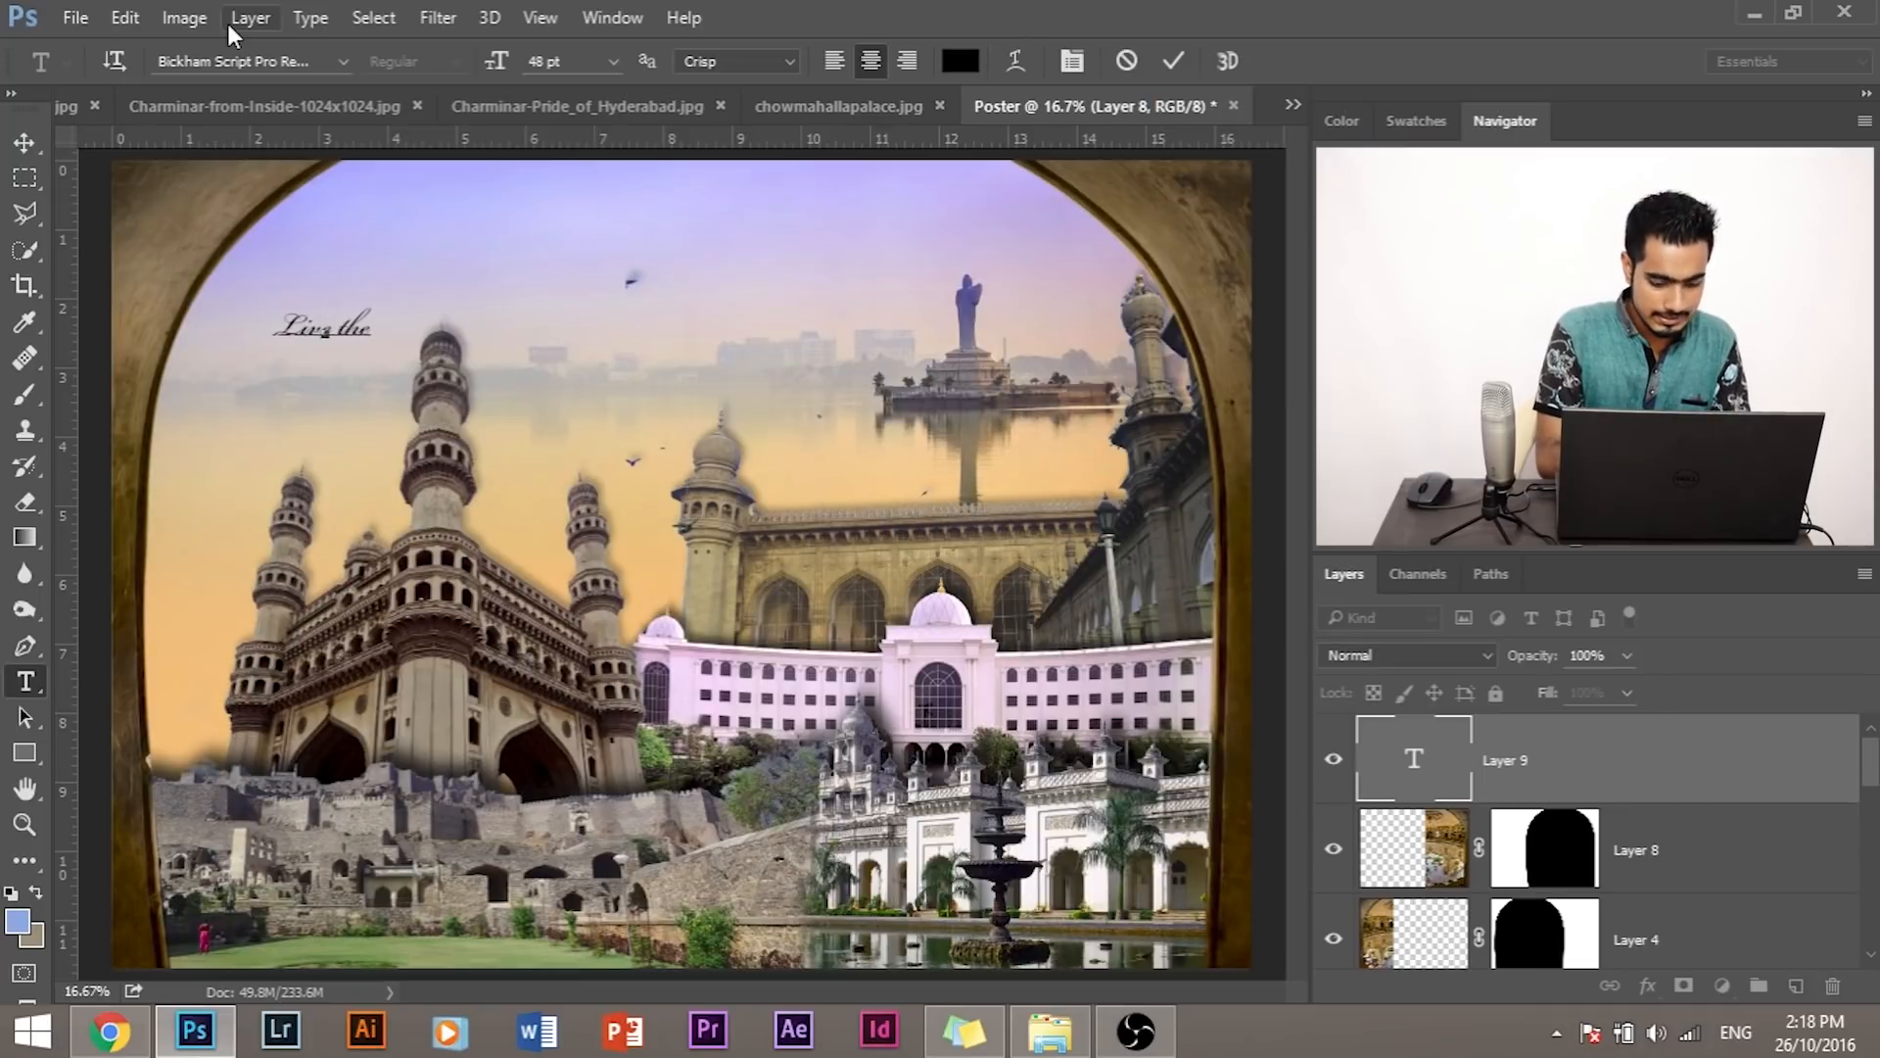
type(" Nizam")
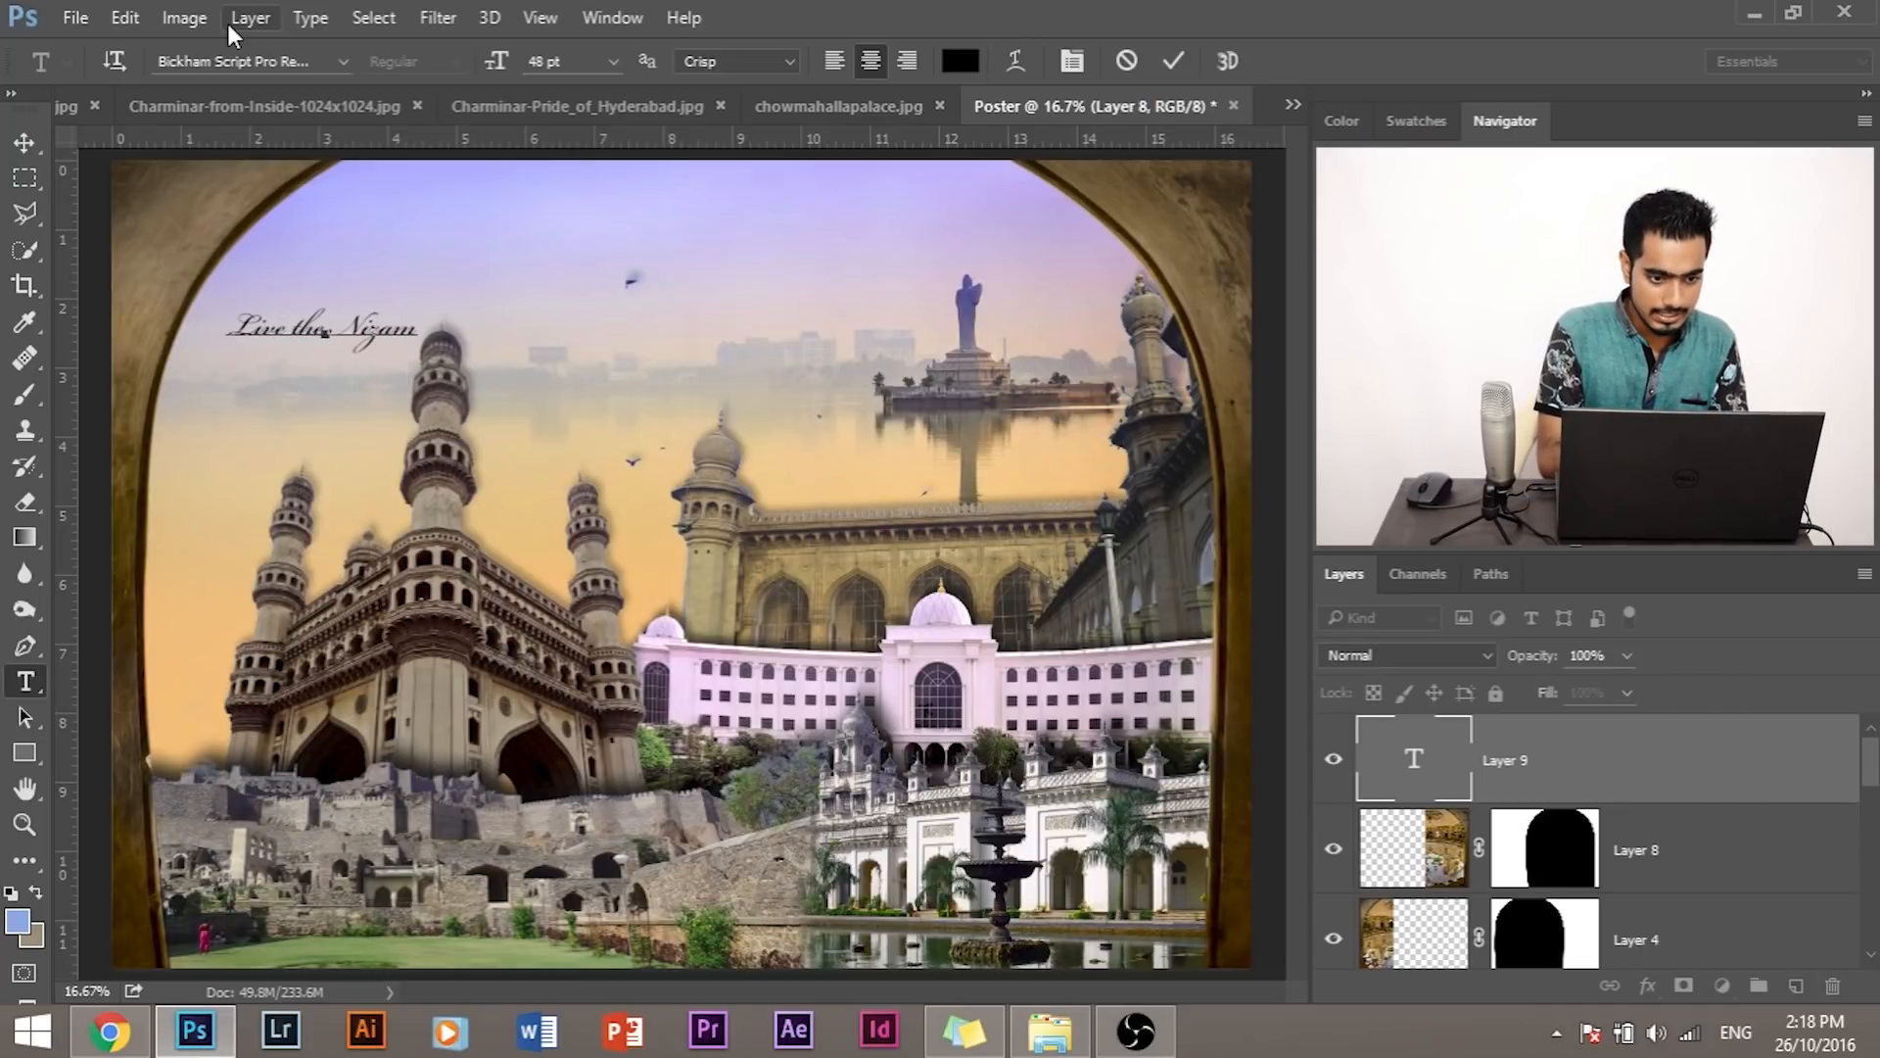
type(" Life")
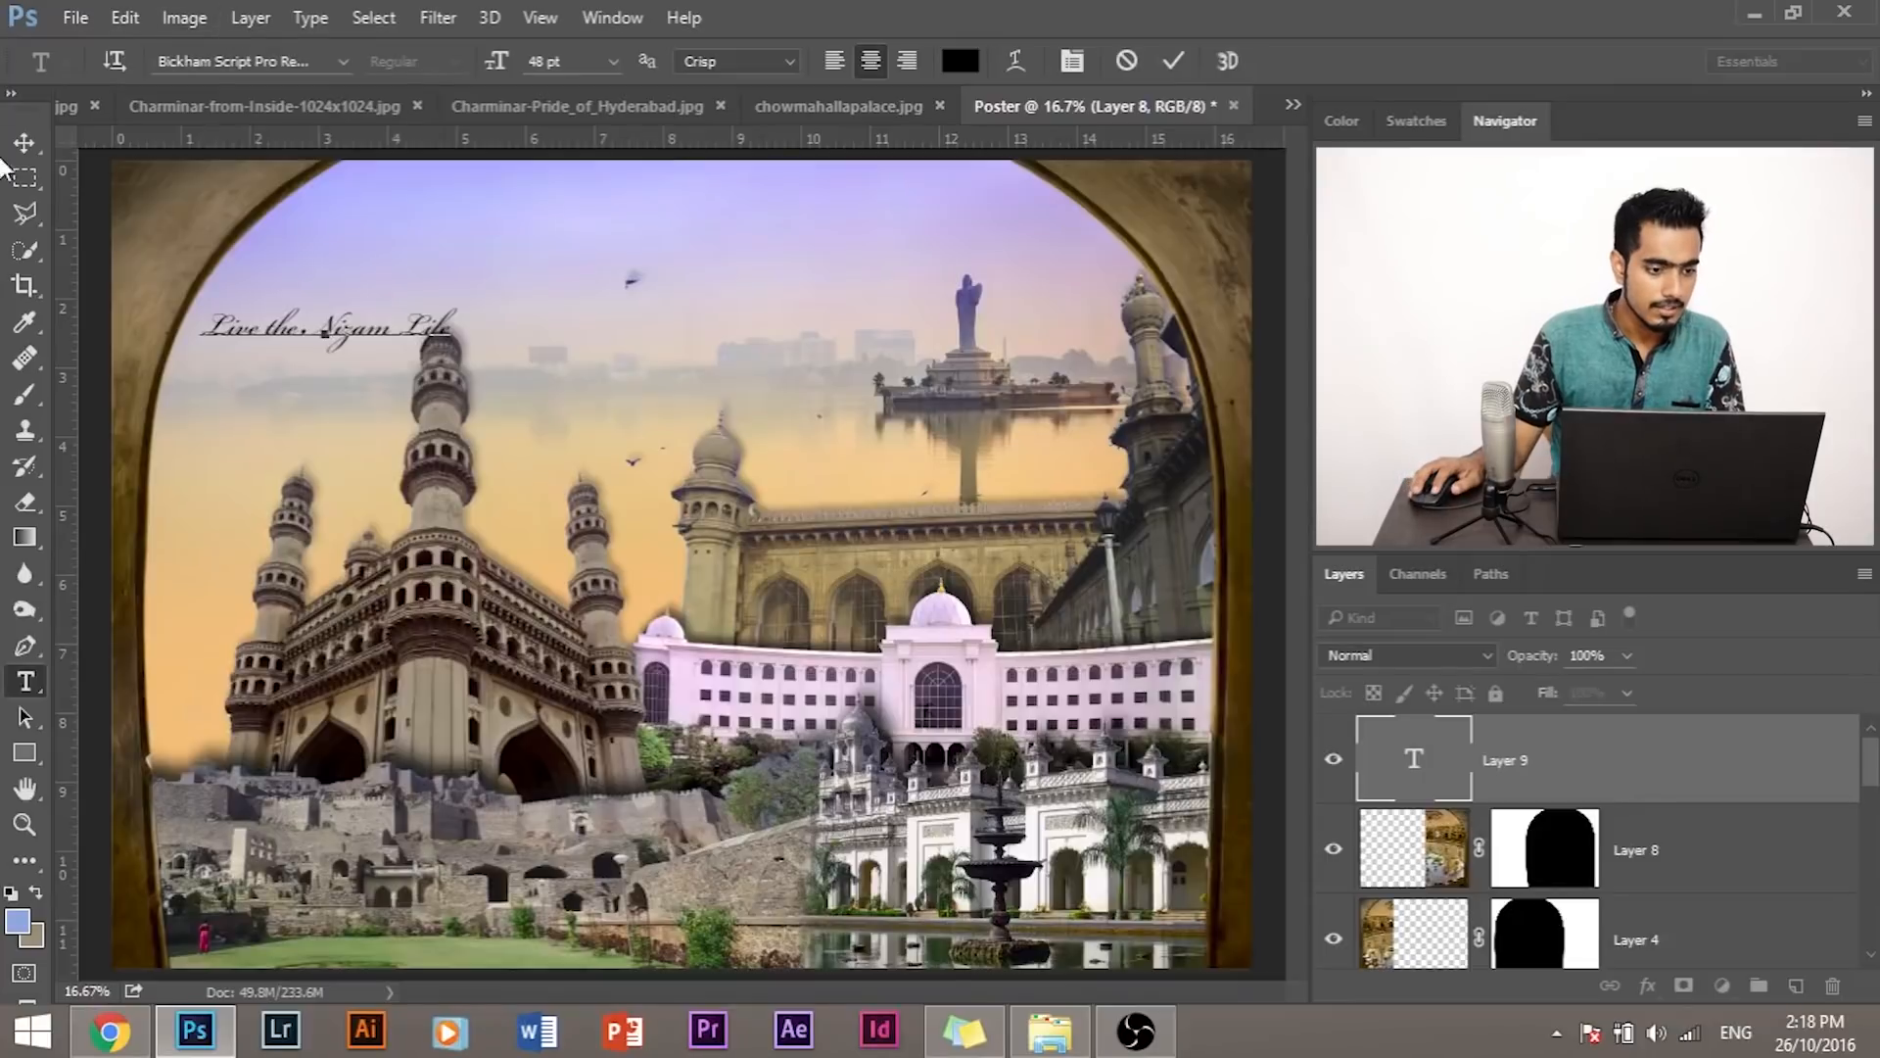
left_click(23, 144)
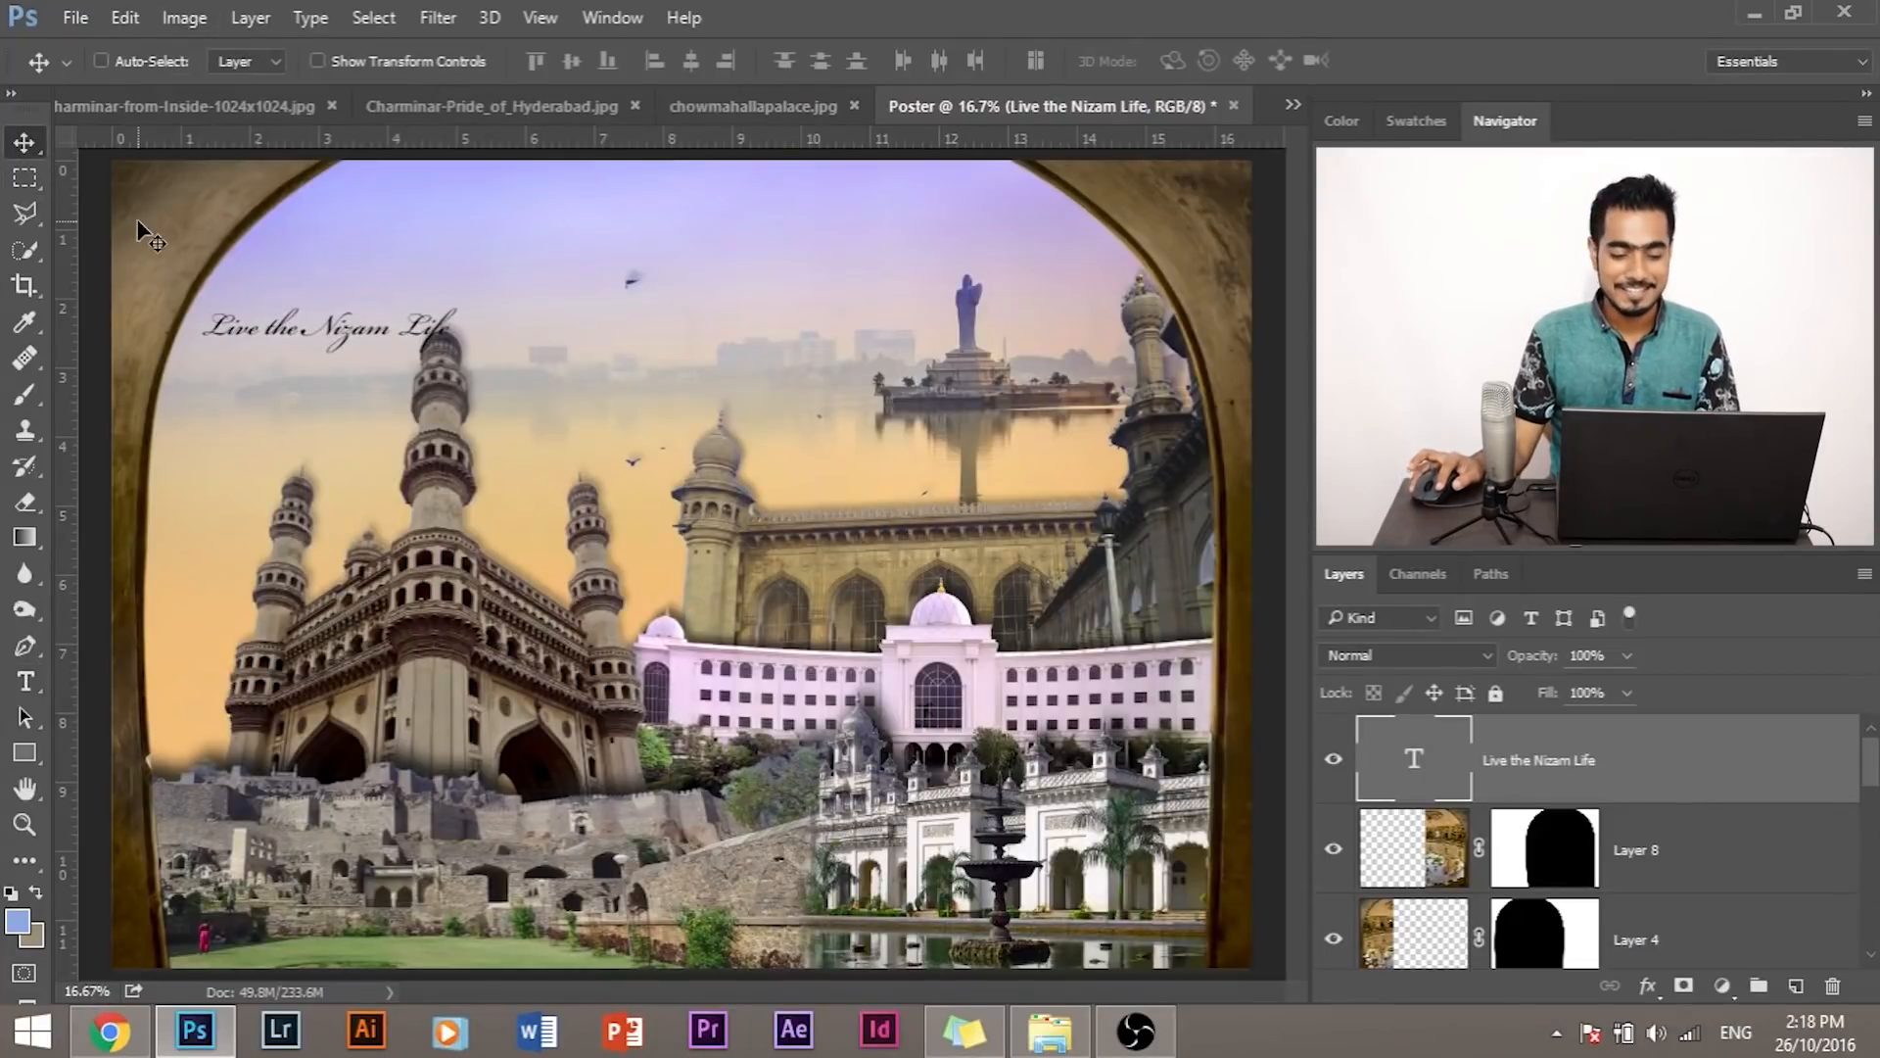
left_click_drag(302, 331, 449, 285)
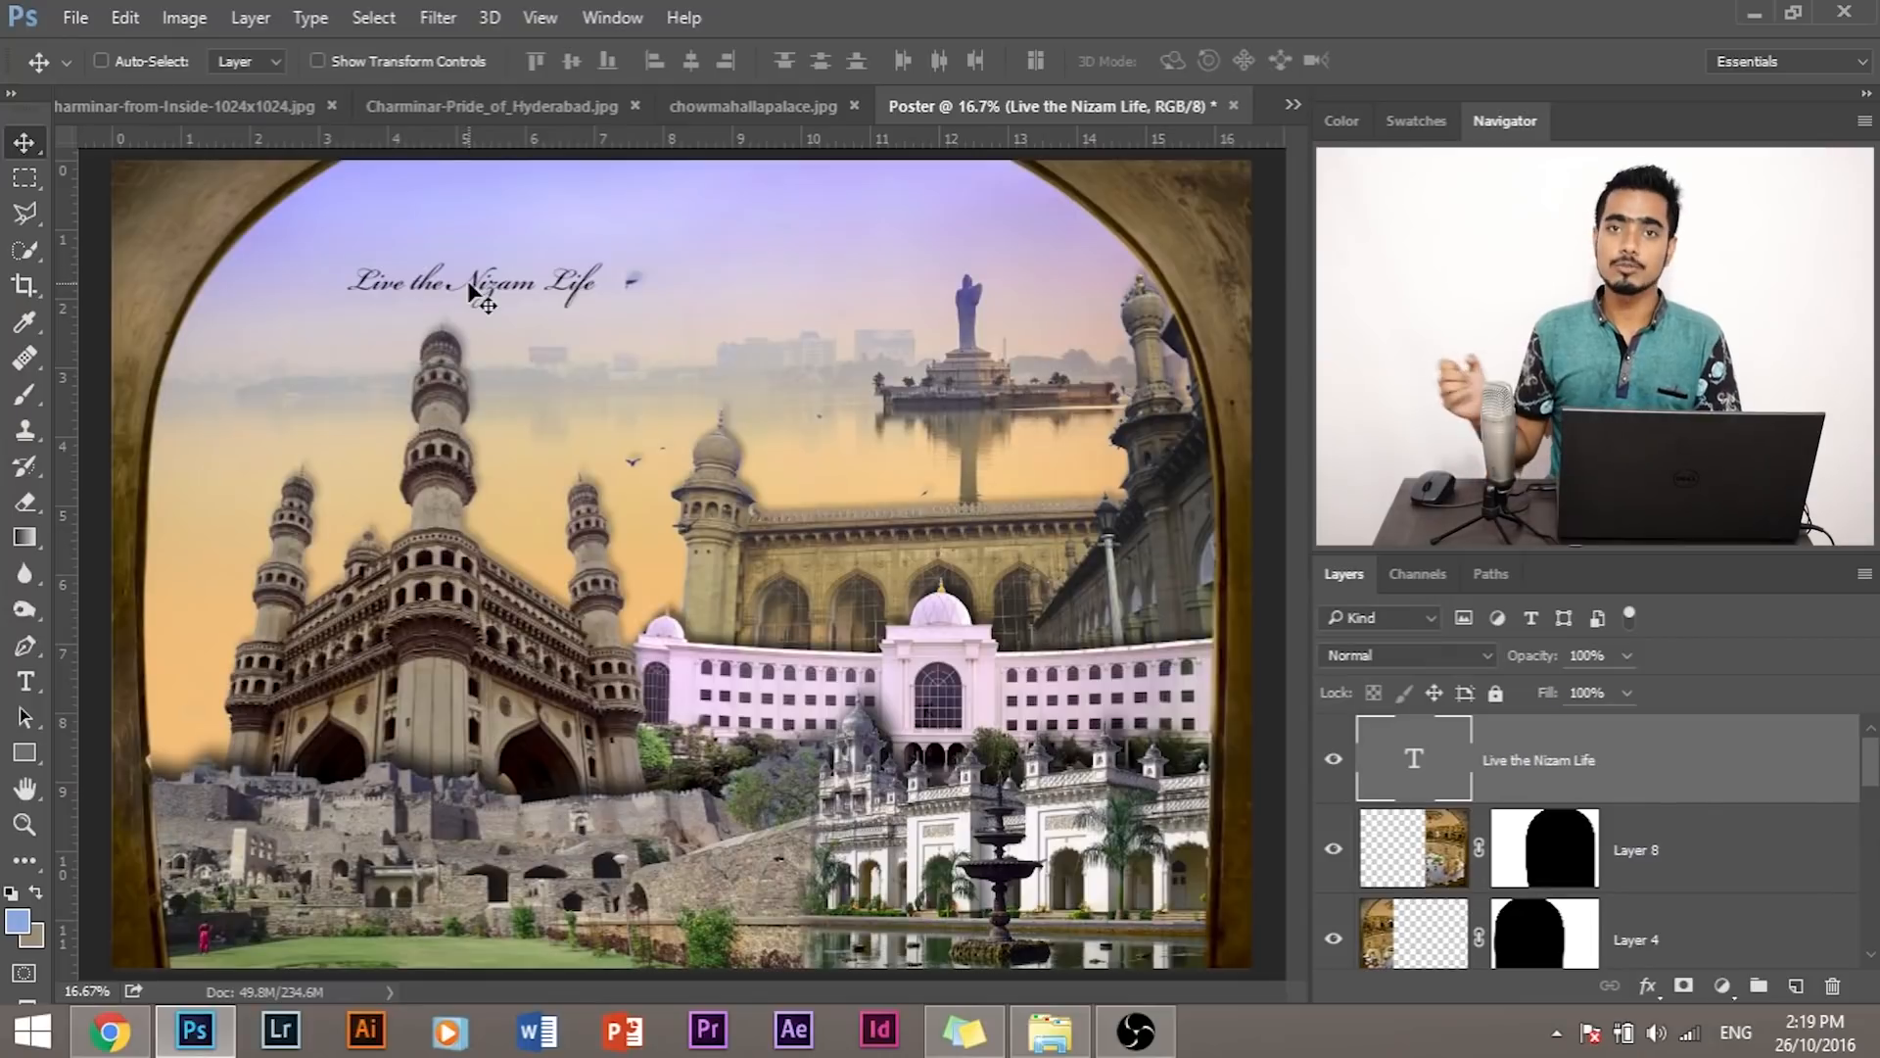
Step: Replace the L of "Live" with the third glyph of its alternates, the large looped swash form
left_click(28, 688)
key("ctrl+plus")
key("ctrl+plus")
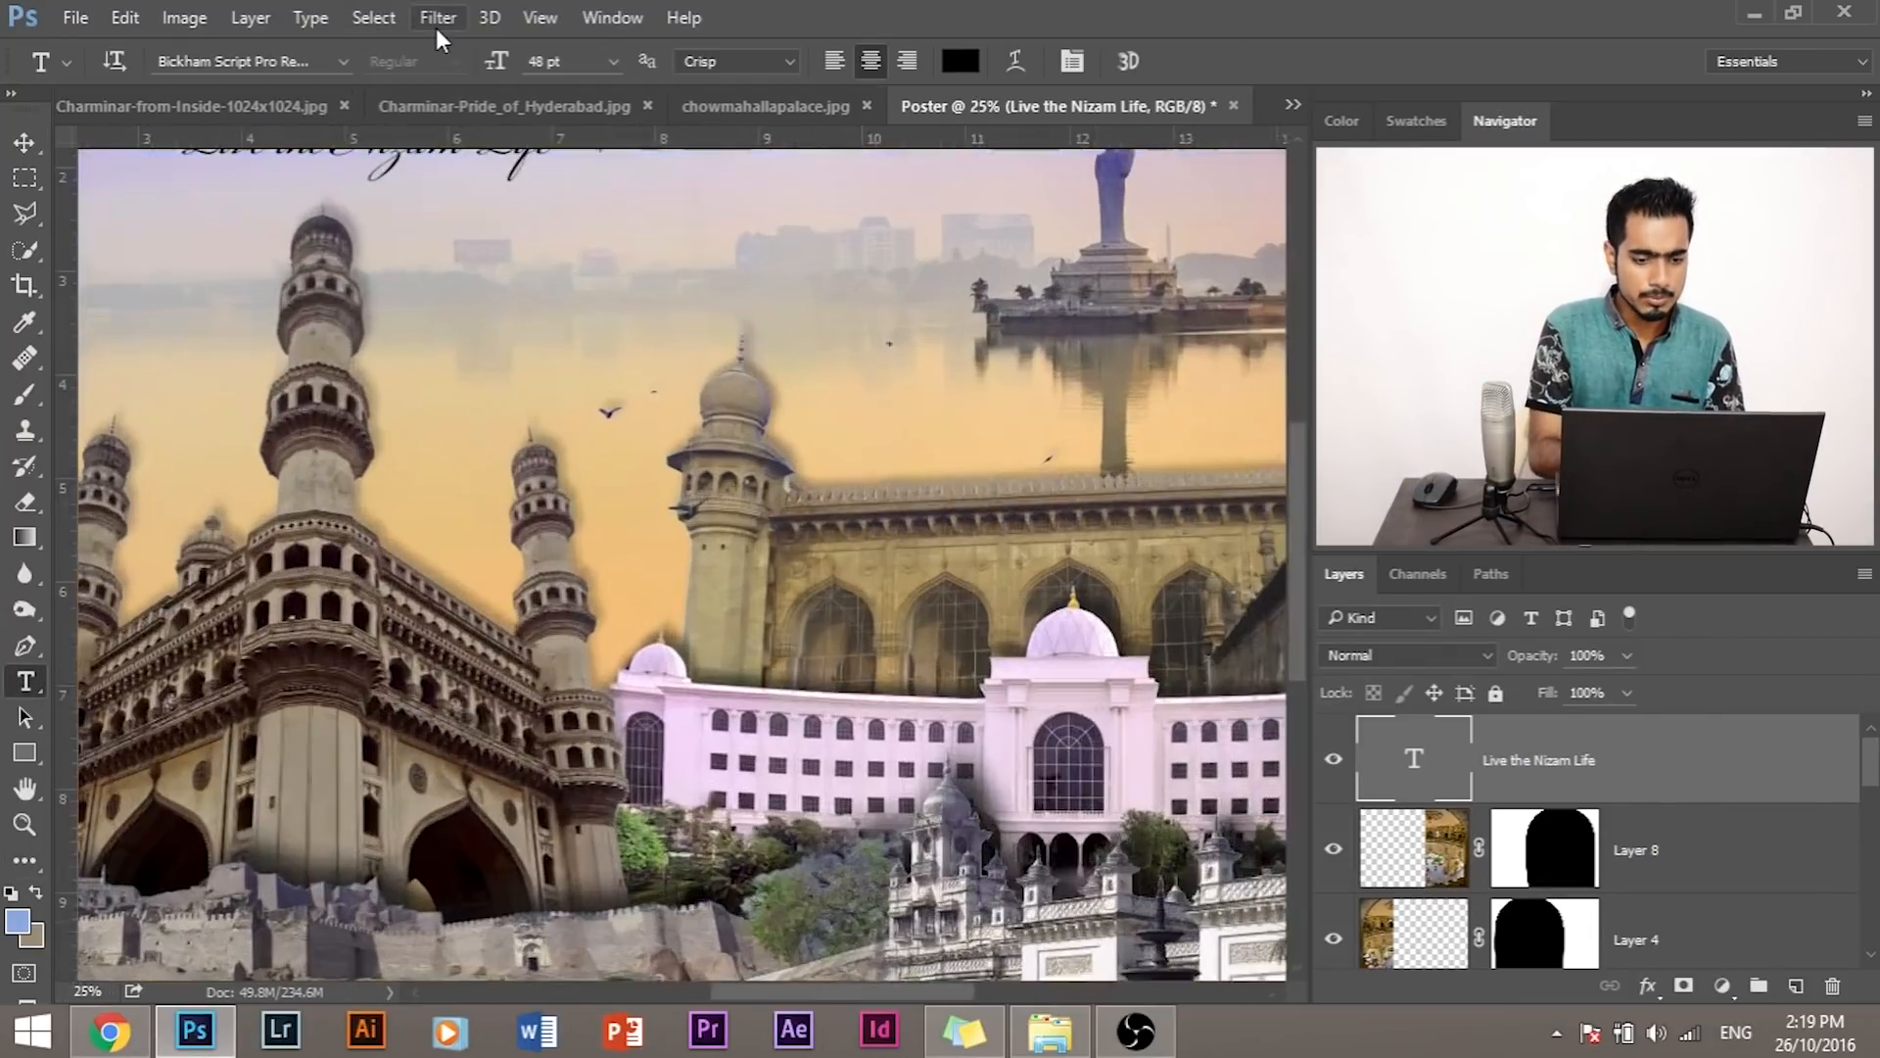
left_click_drag(298, 328, 797, 744)
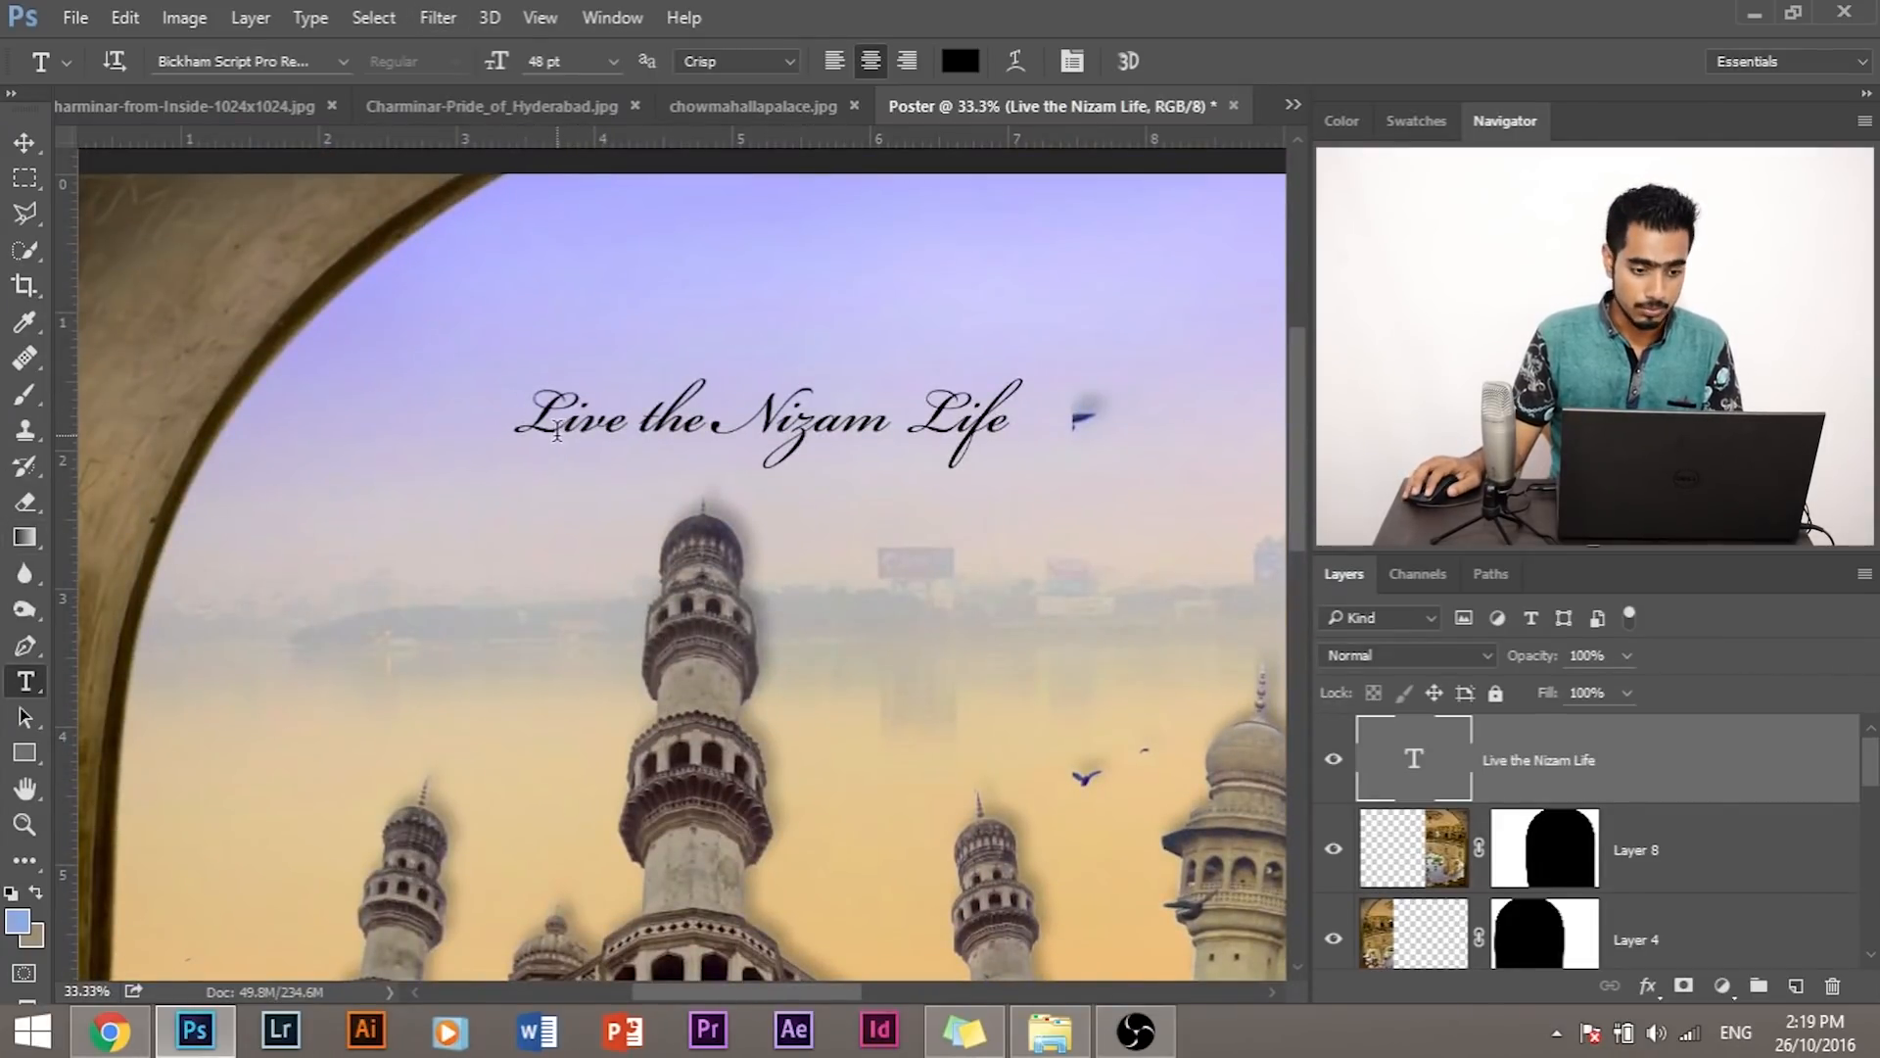
left_click(612, 17)
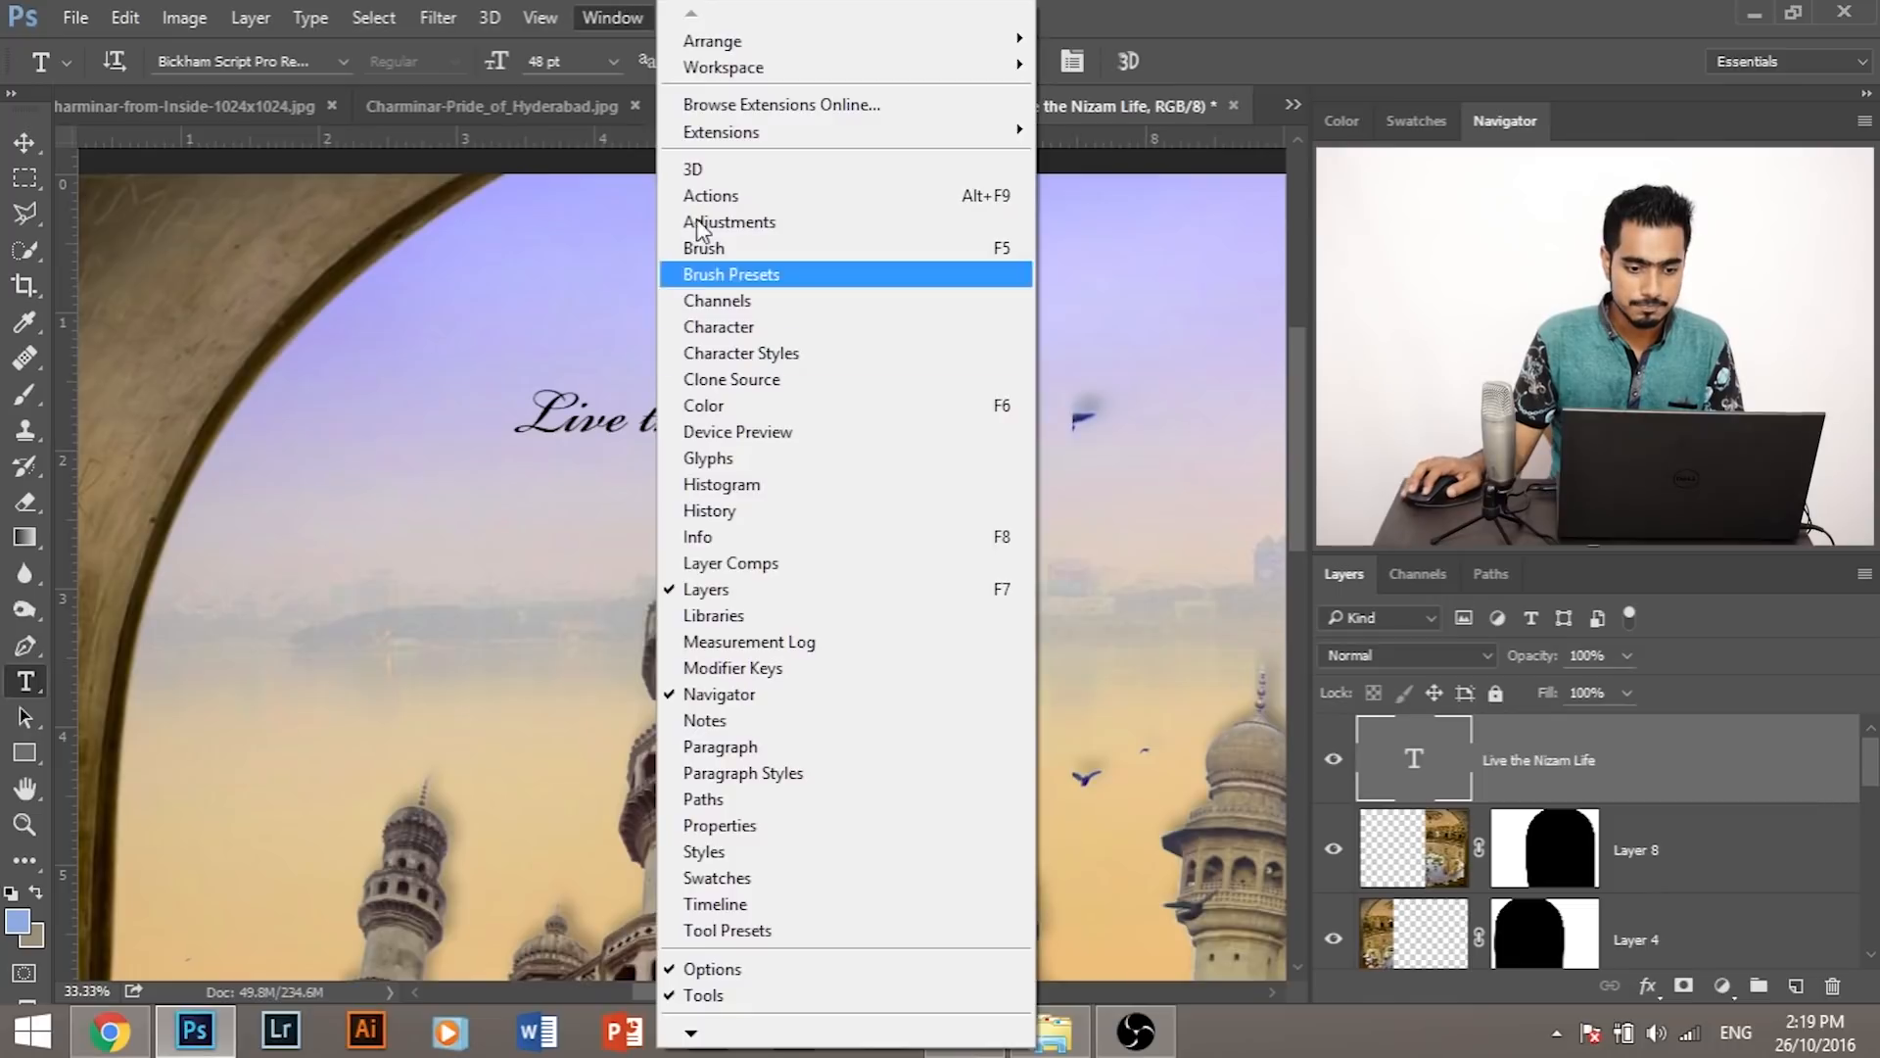
left_click(848, 458)
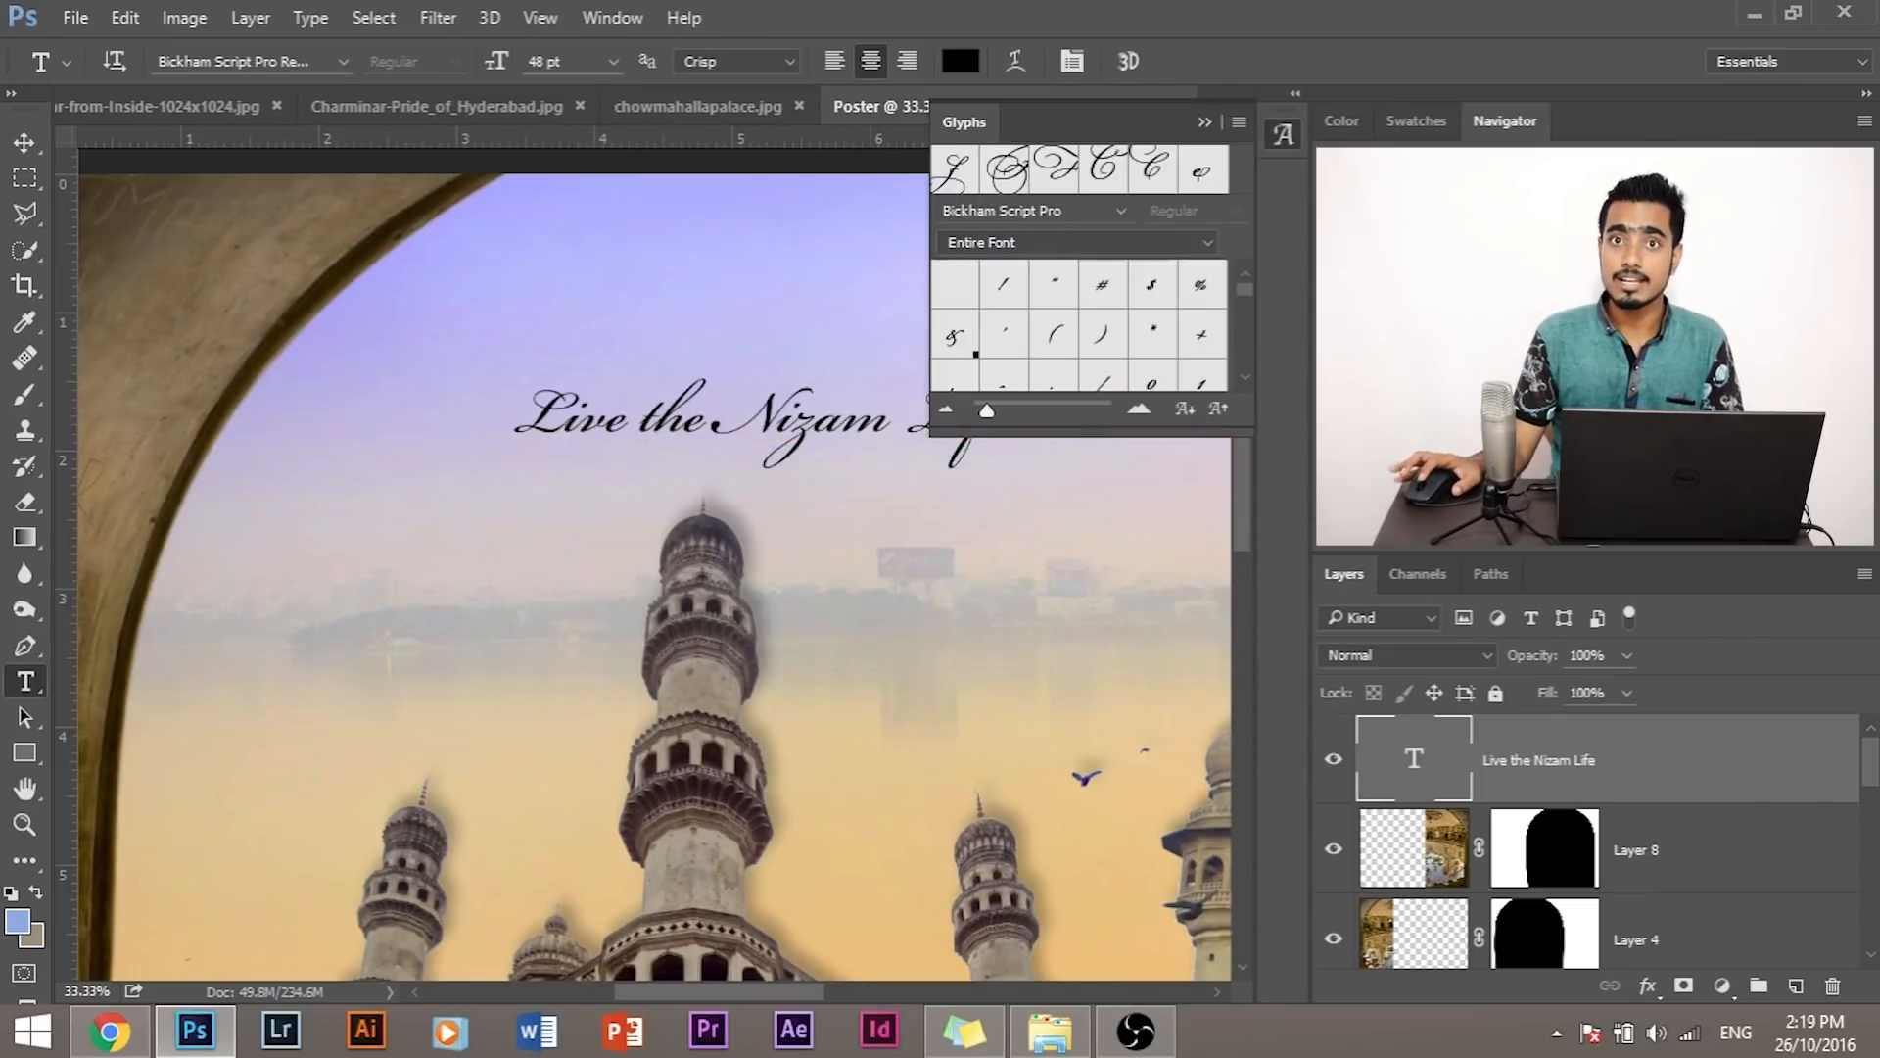
left_click_drag(530, 416, 565, 421)
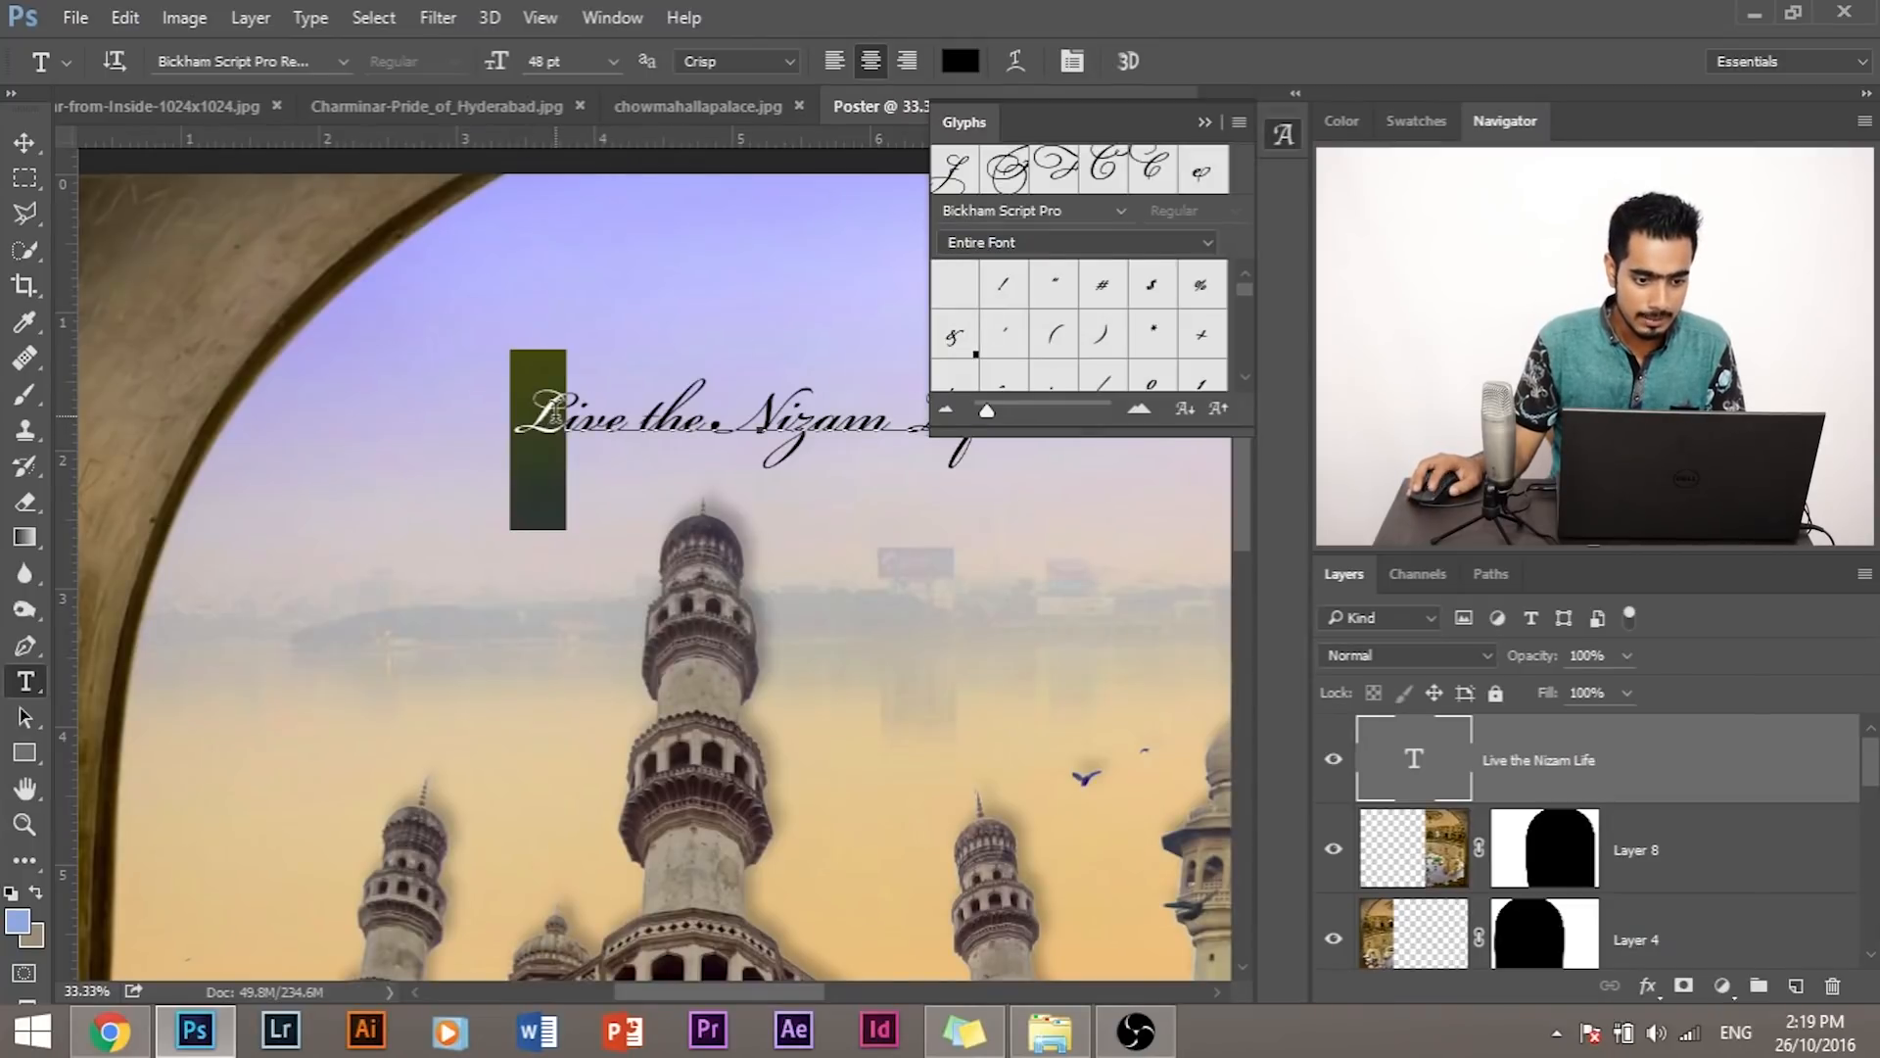
left_click(1032, 245)
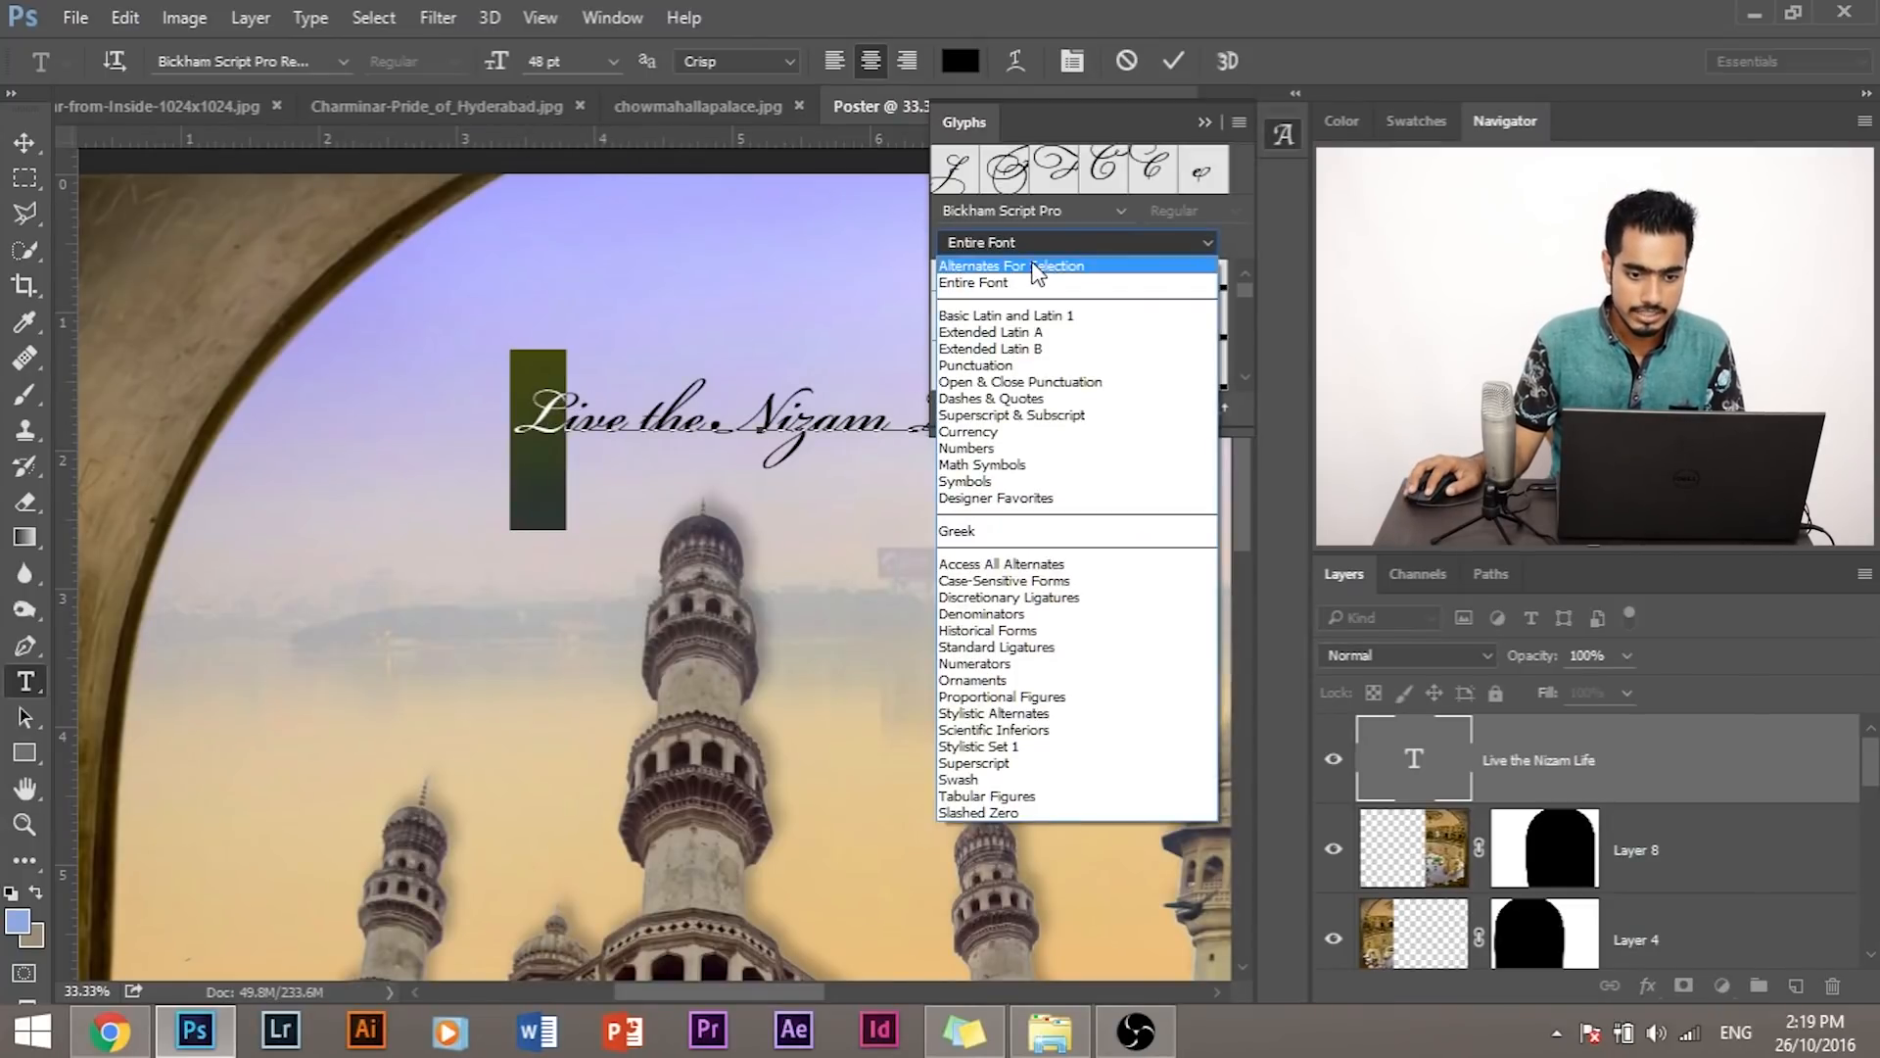
left_click(1036, 267)
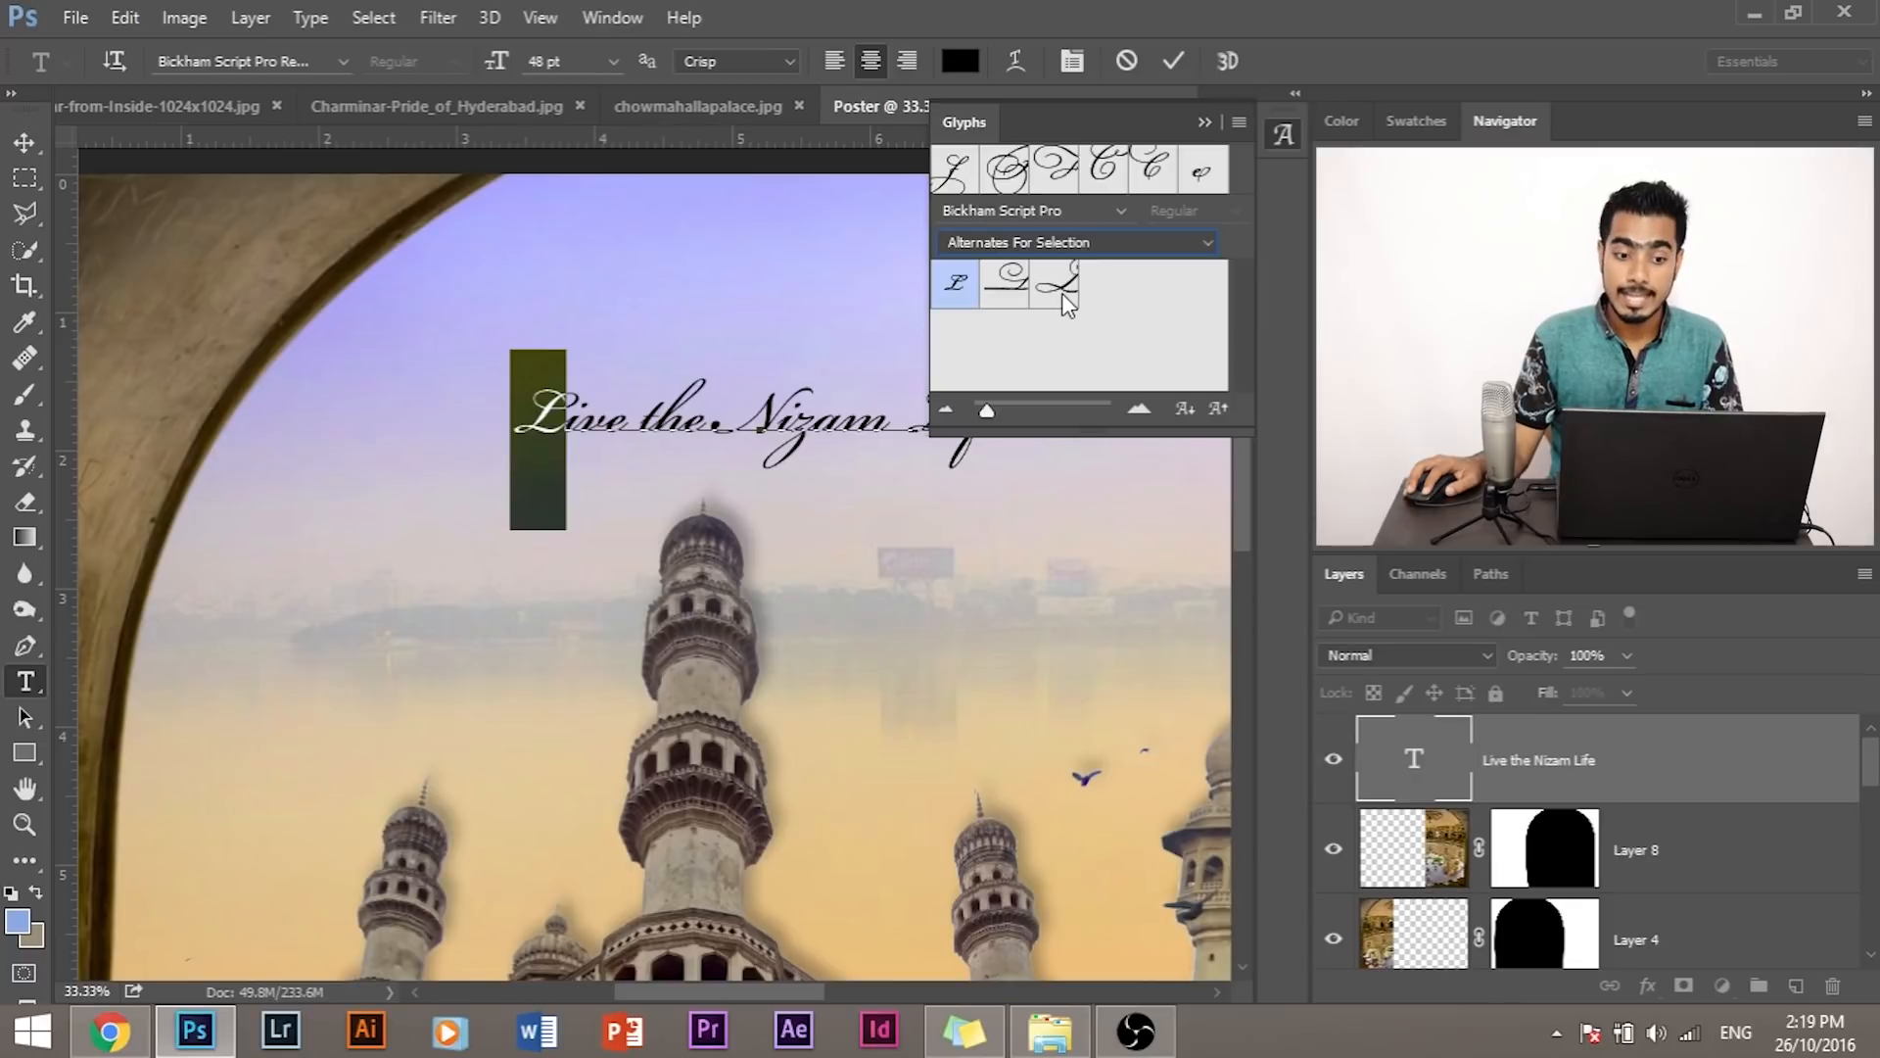
double_click(1061, 292)
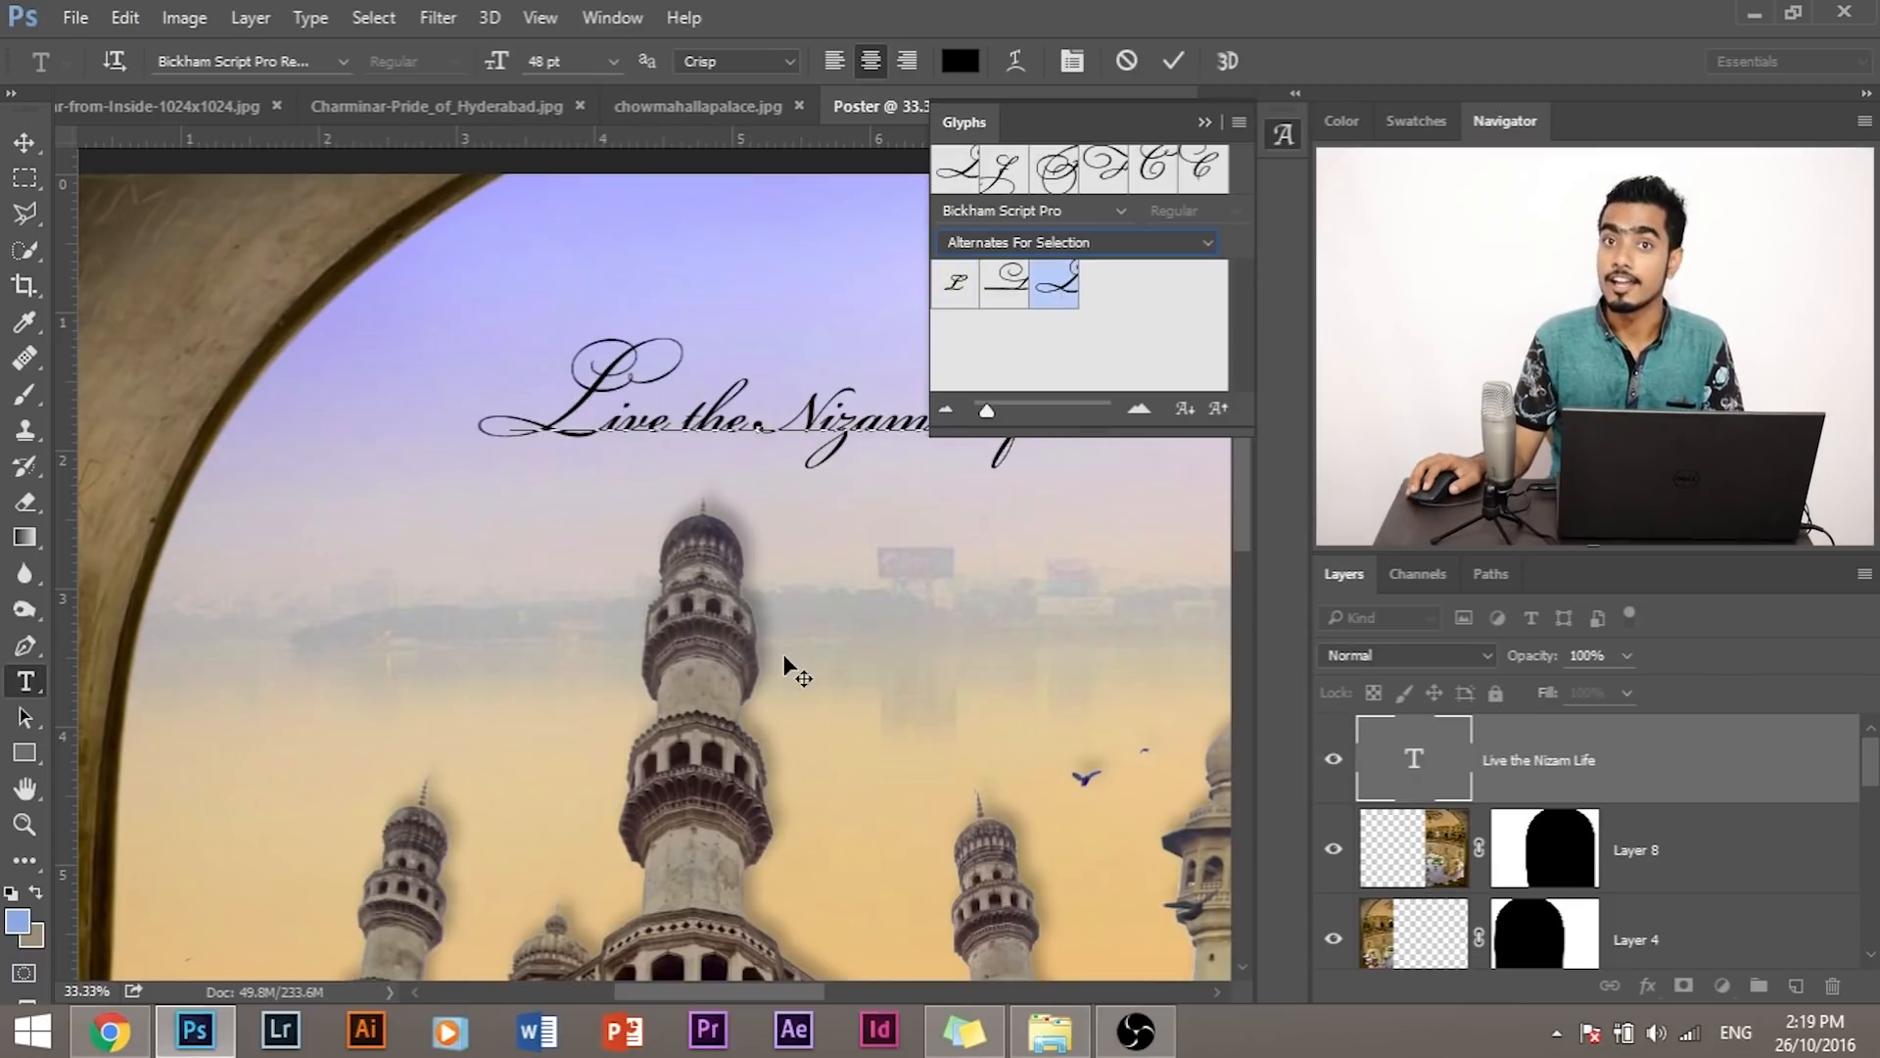
Step: Replace the final e of "Life" with the looped swash glyph, the last one in the second row of its alternates
left_click(808, 412)
left_click_drag(683, 990, 731, 990)
left_click(783, 424)
key("shift+Left")
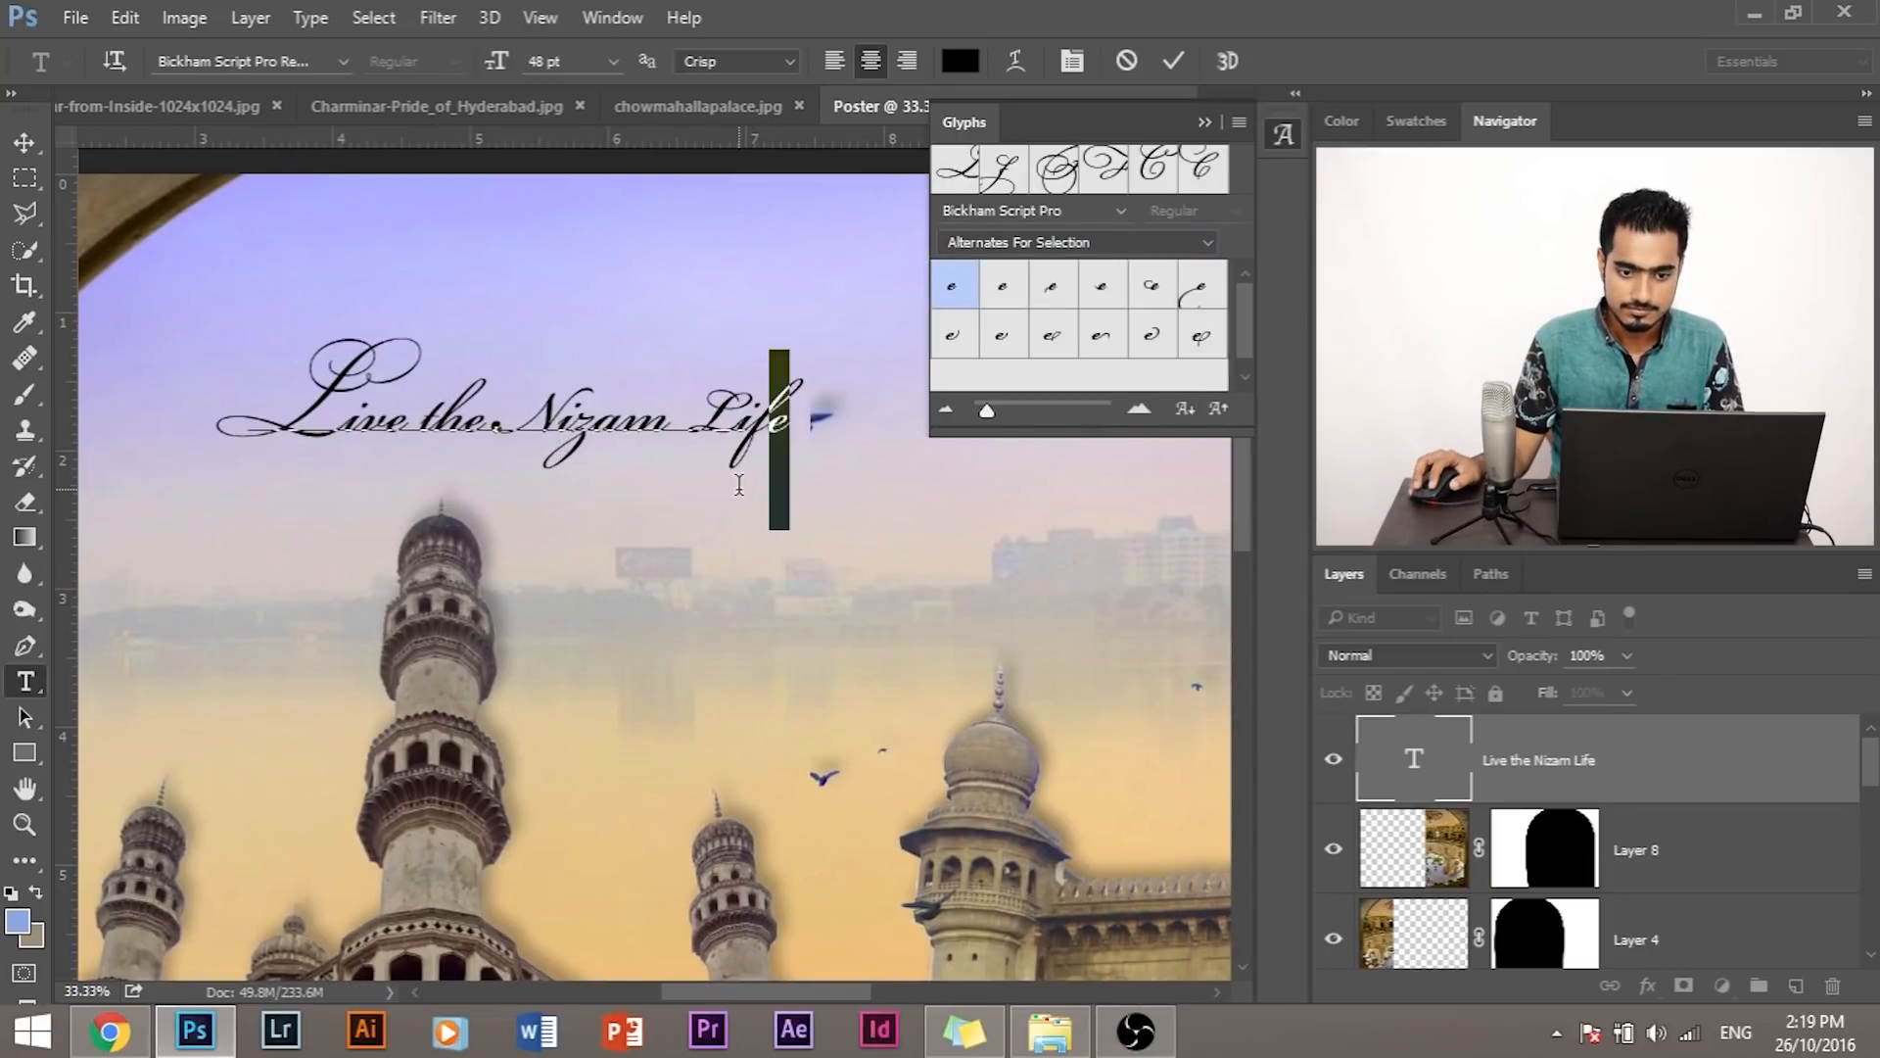
double_click(1202, 339)
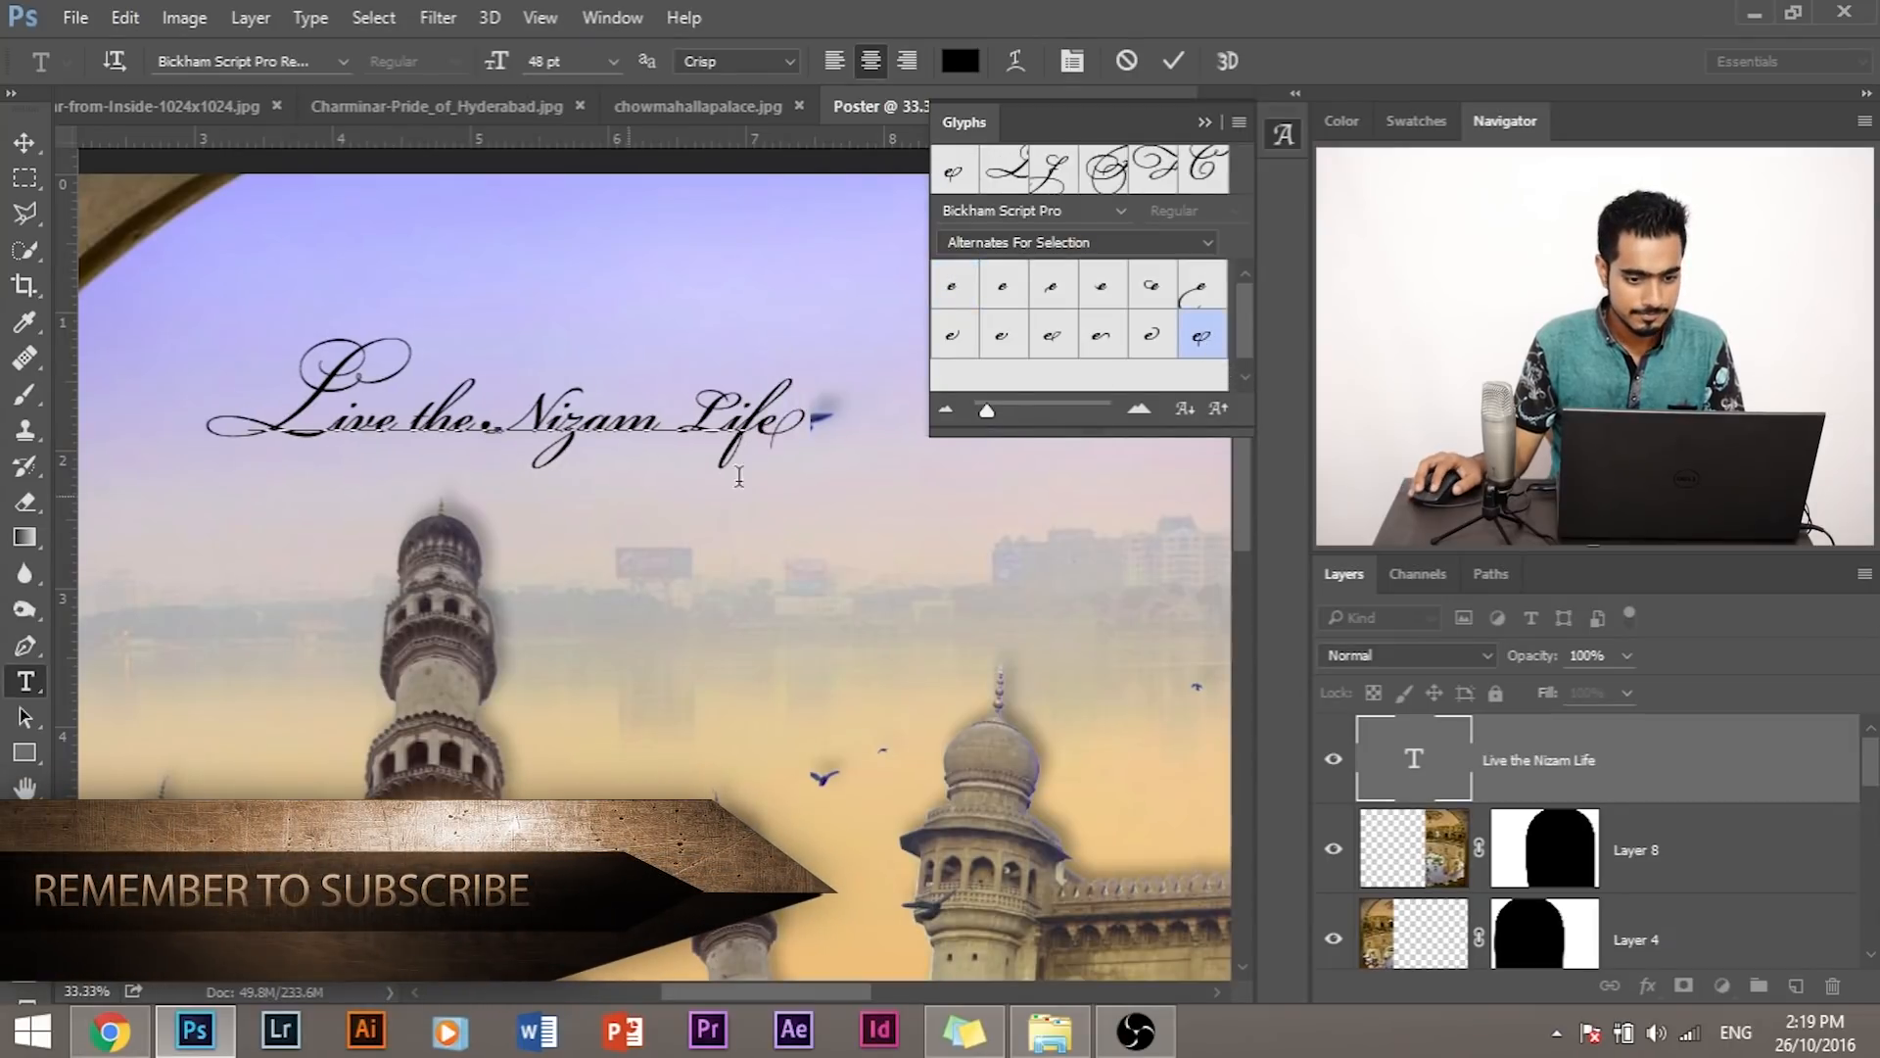
Step: Try the third alternate glyph, with the wide looped swash, on the N of "Nizam"
left_click(546, 419)
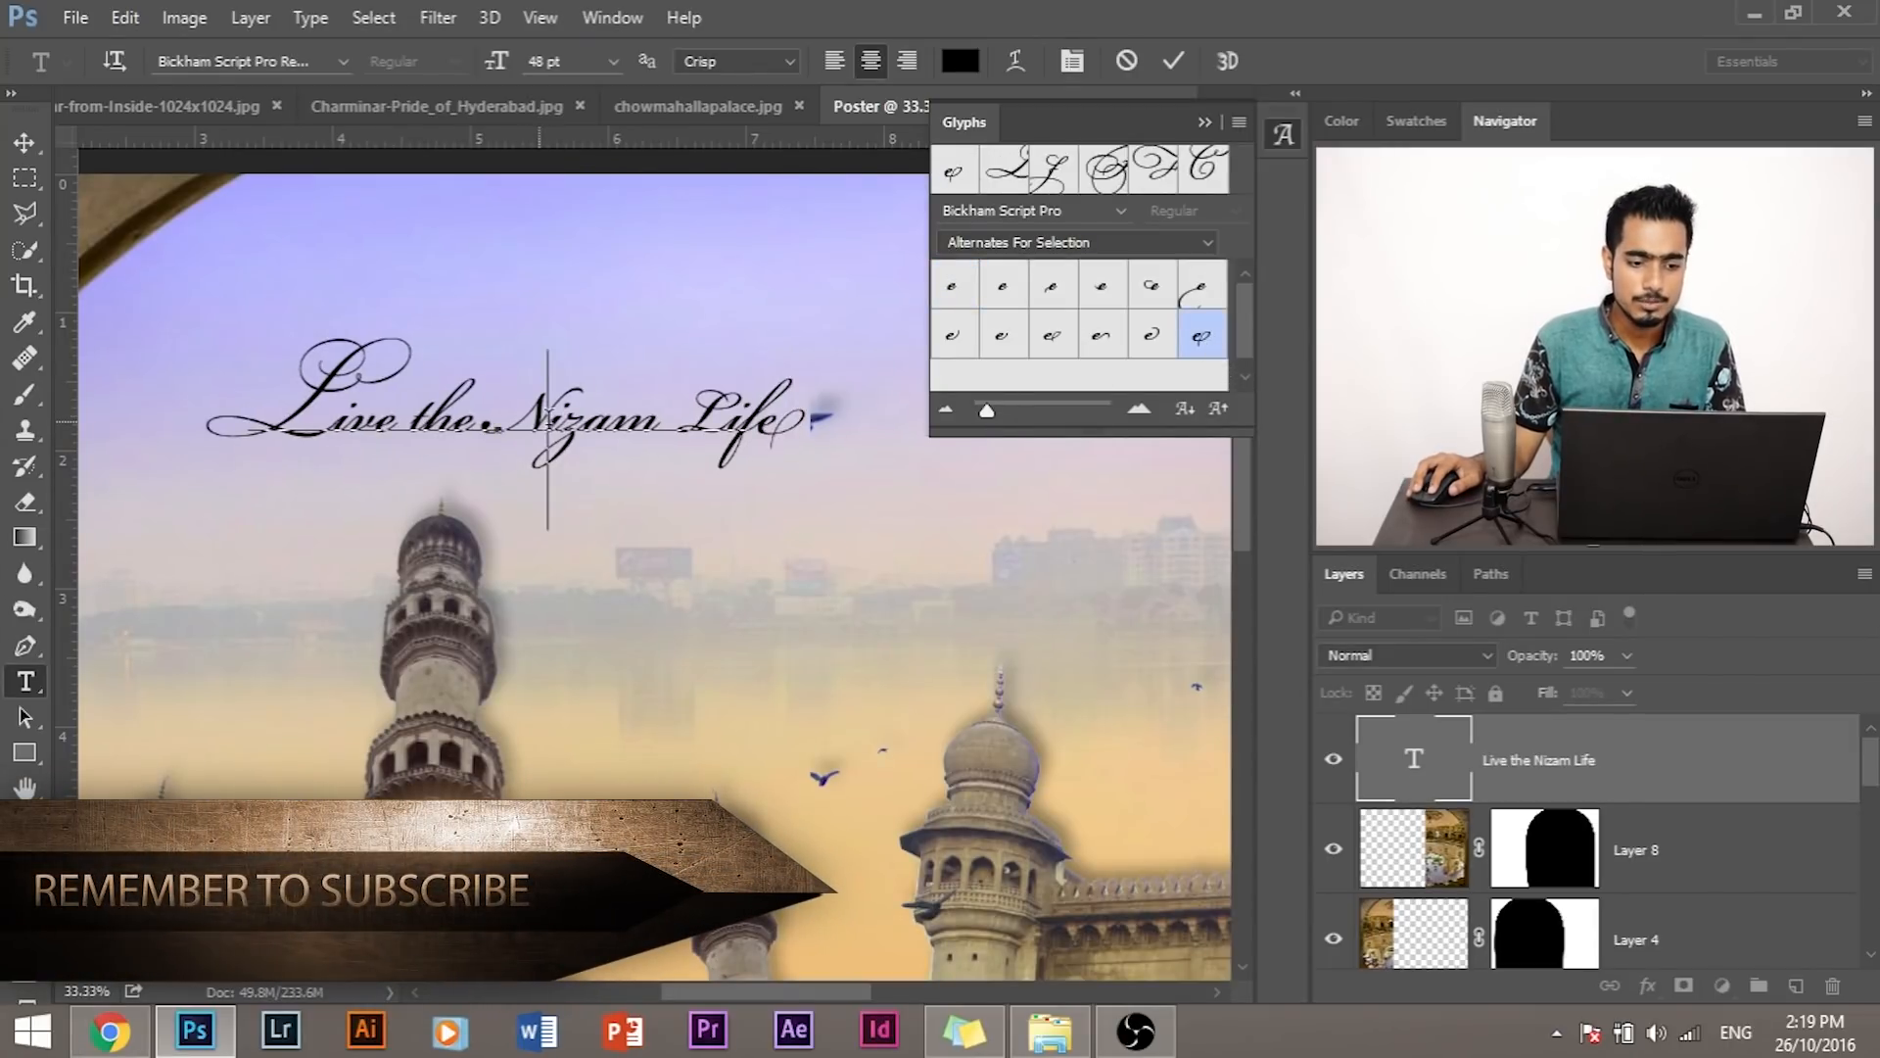
key("shift+Left")
double_click(1055, 284)
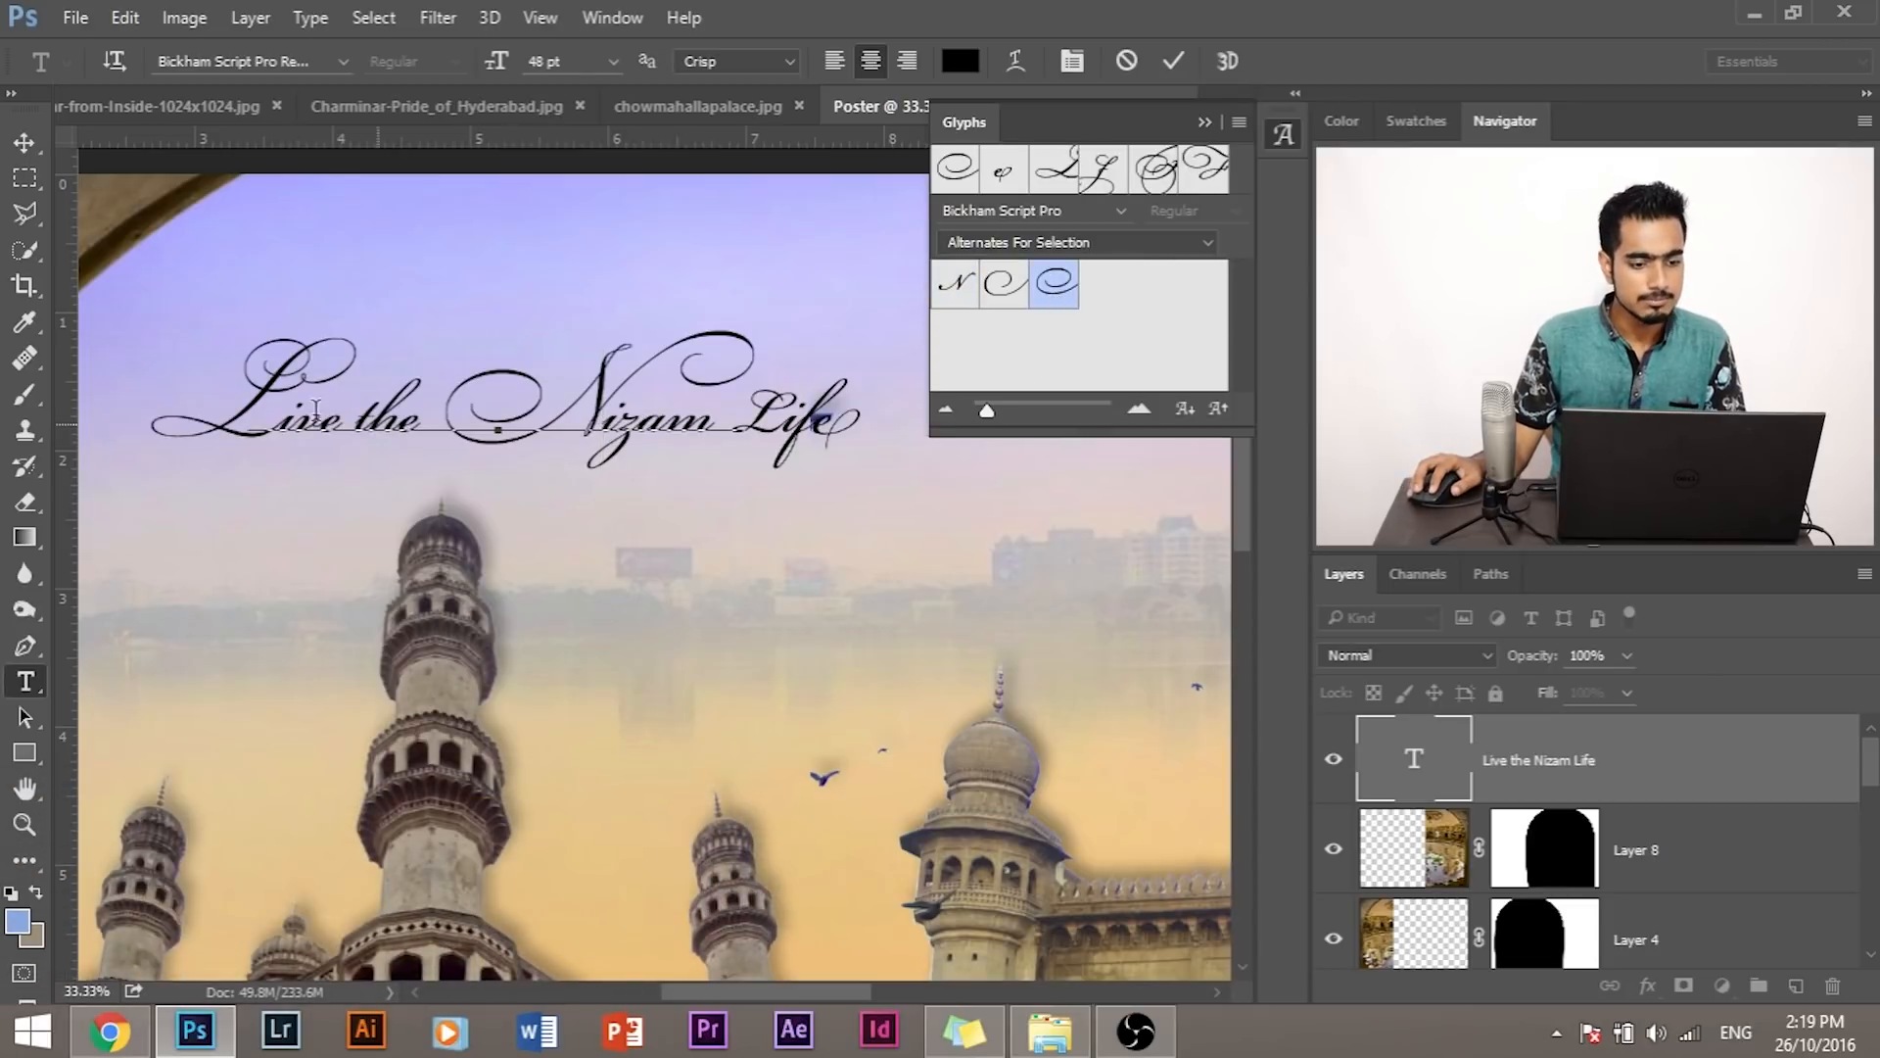
key("shift+Left")
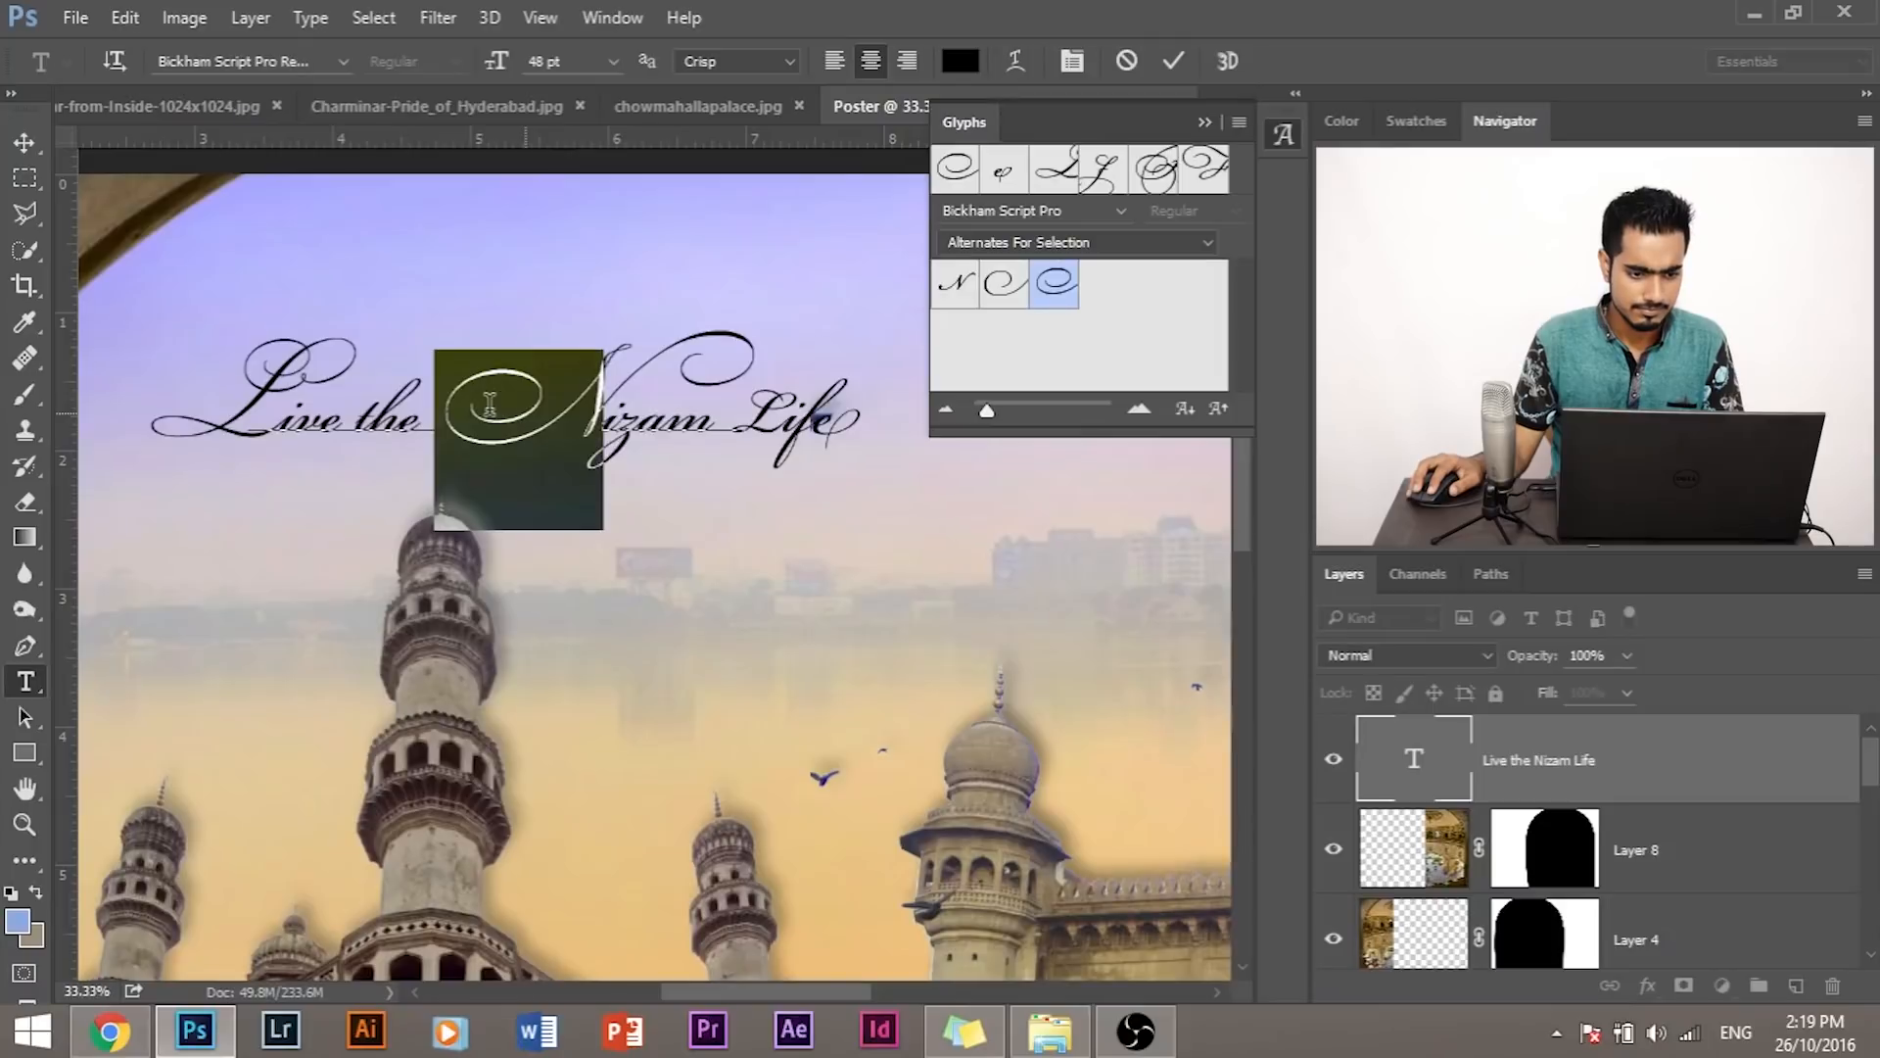
key("Right")
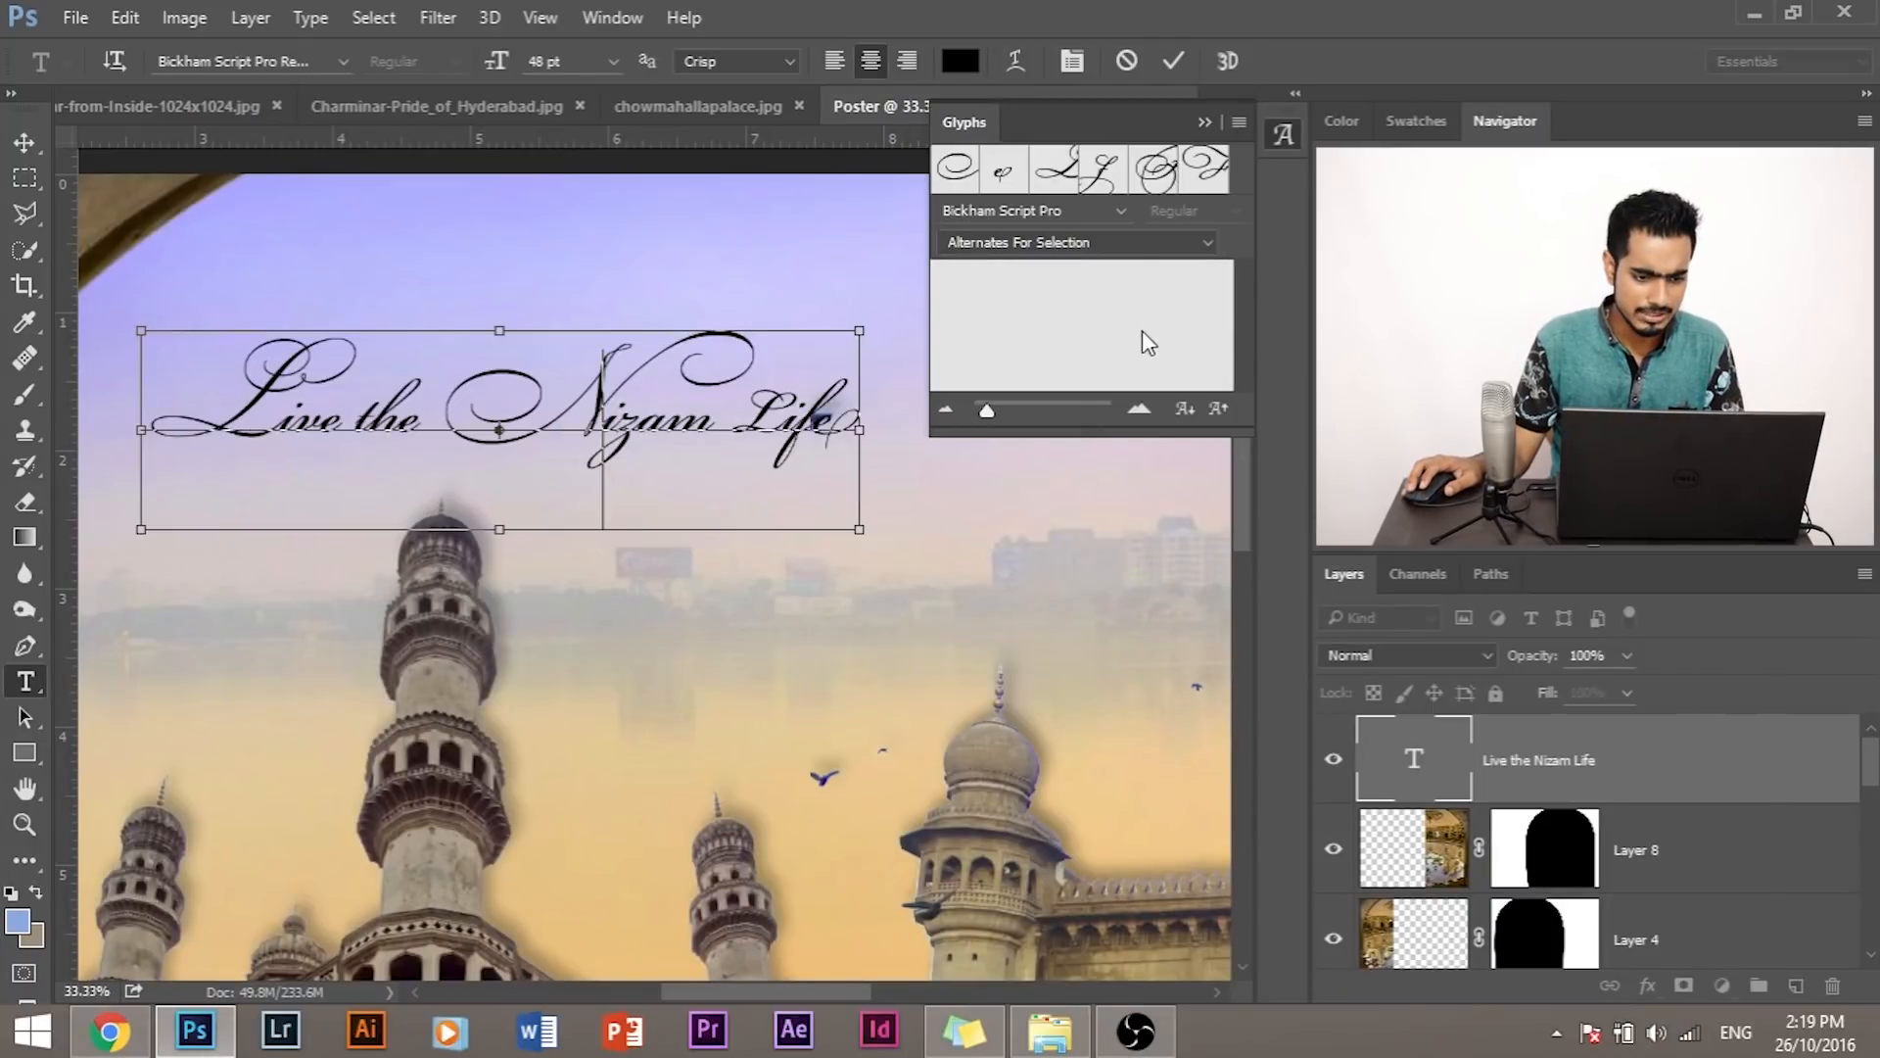
Step: Move the tagline slightly down and to the left, close above the Charminar's tallest minaret, and collapse the glyph list
left_click(18, 149)
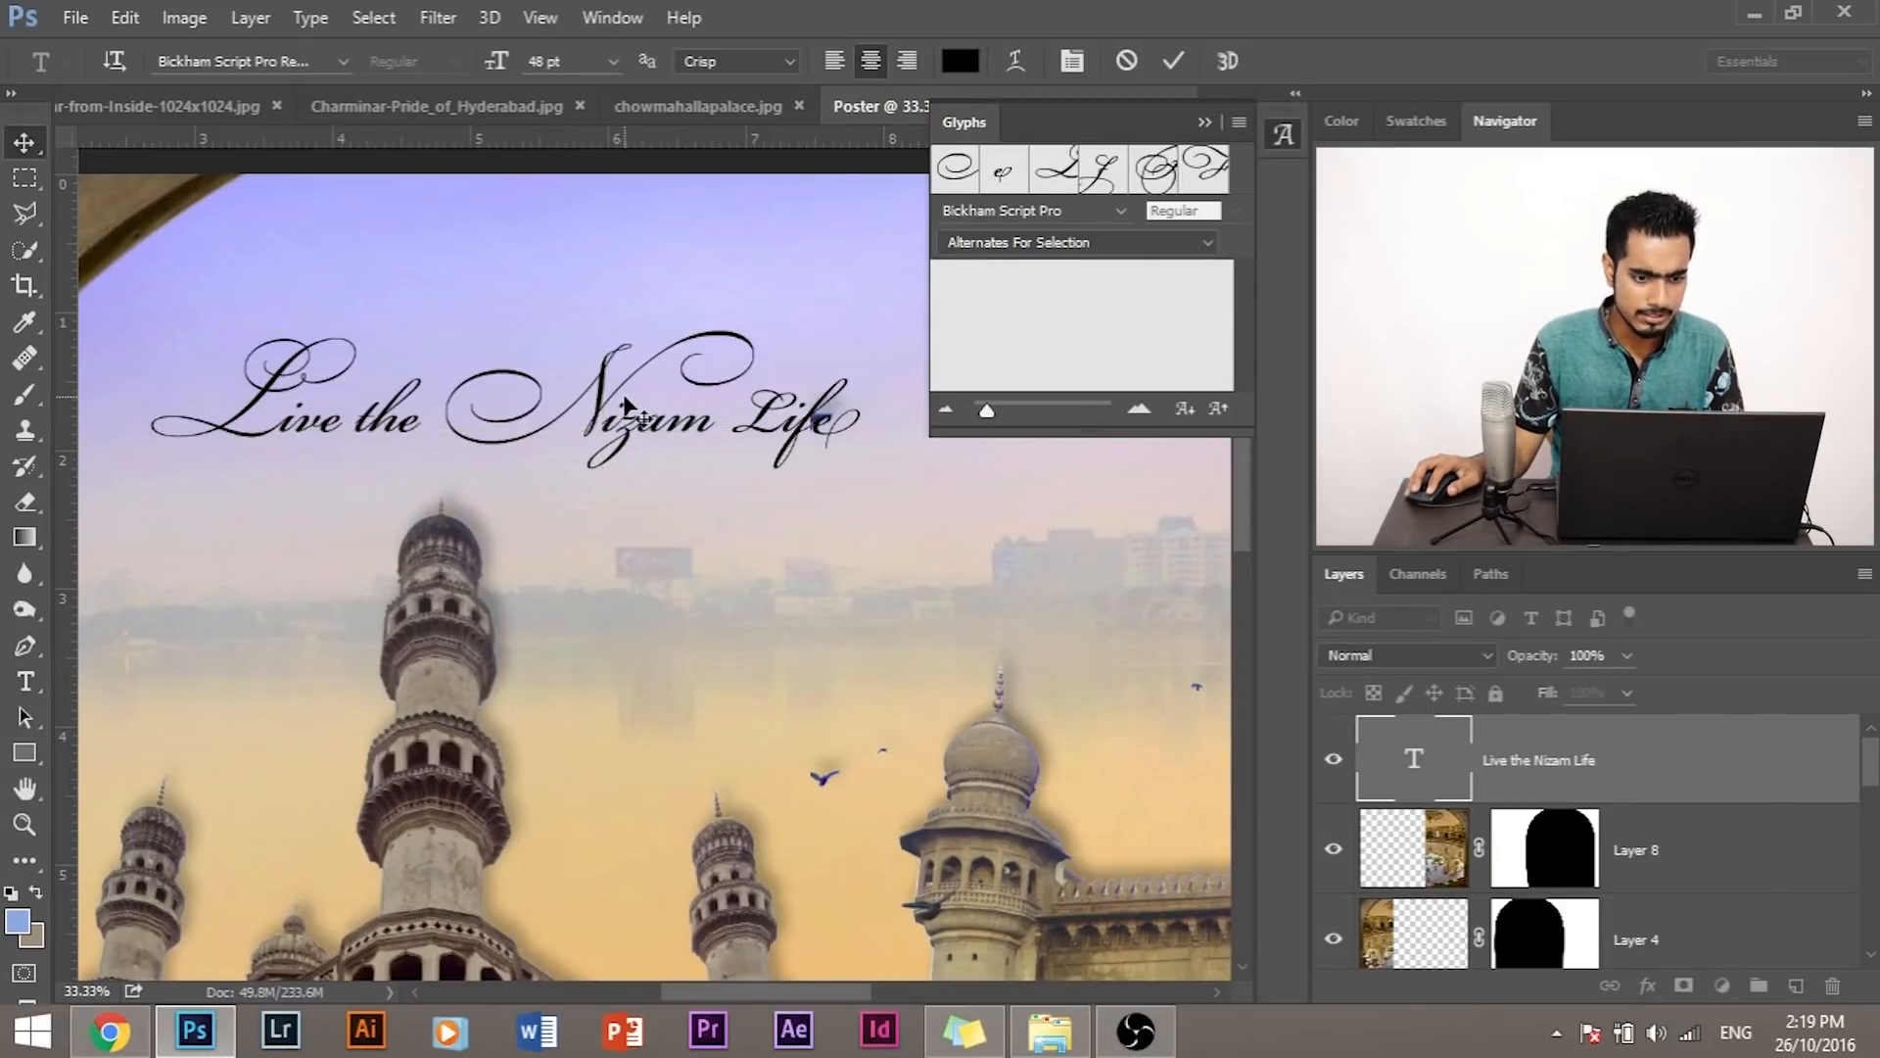
left_click_drag(623, 400, 587, 432)
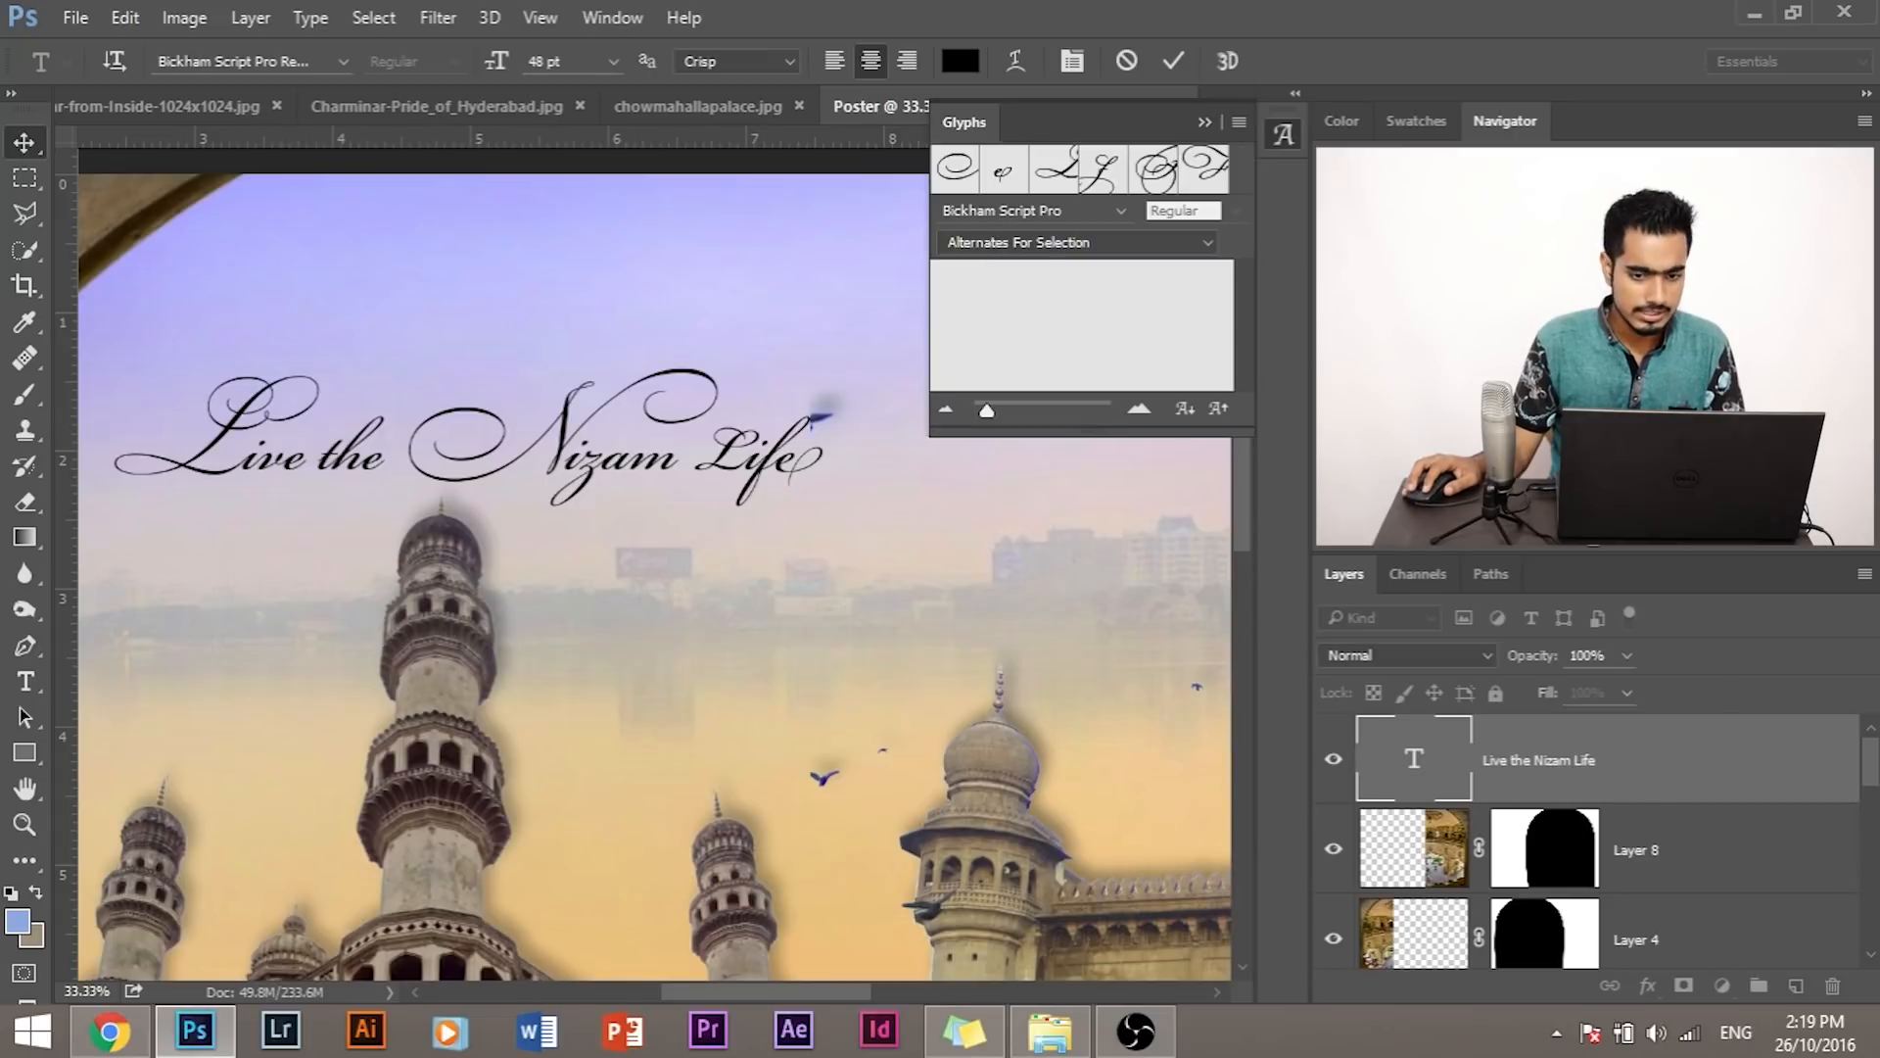
left_click(1204, 123)
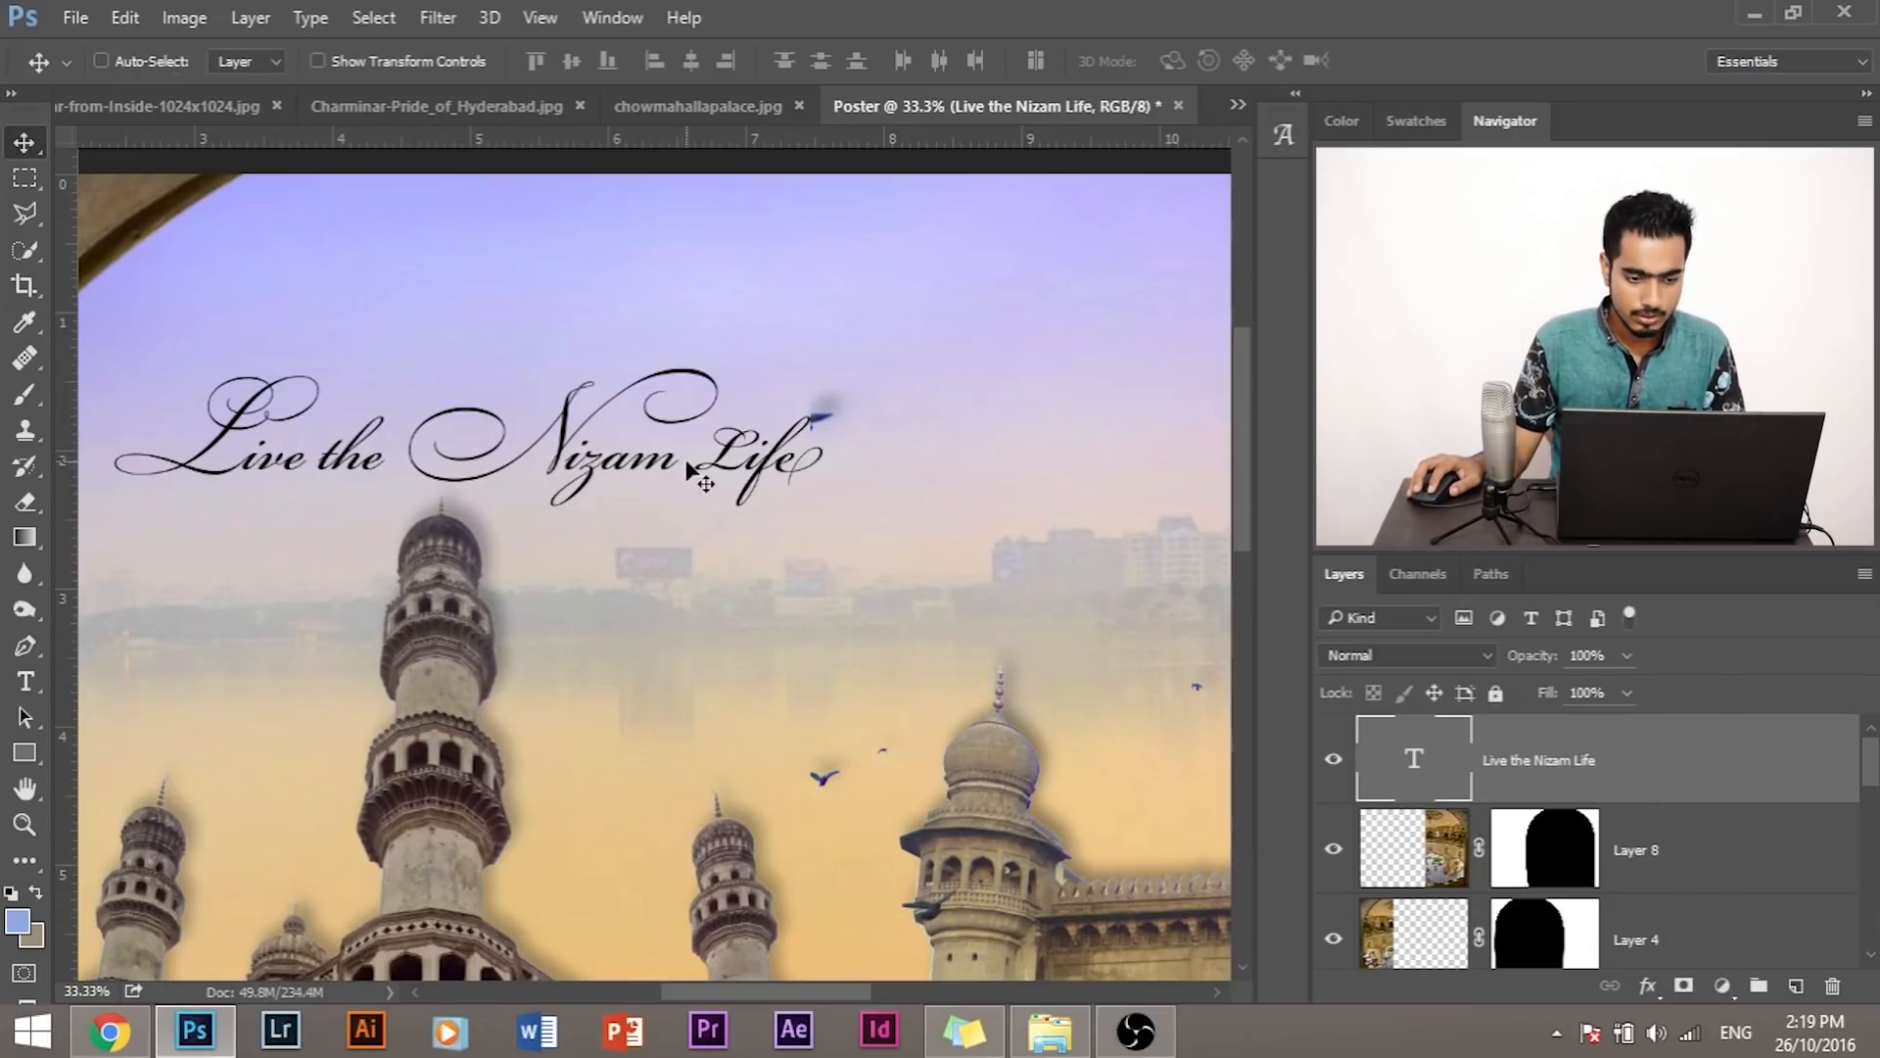
Step: Restore the plain N glyph in "Nizam" in place of the swash form, leaving a single N, and commit the text
left_click(25, 680)
left_click(572, 442)
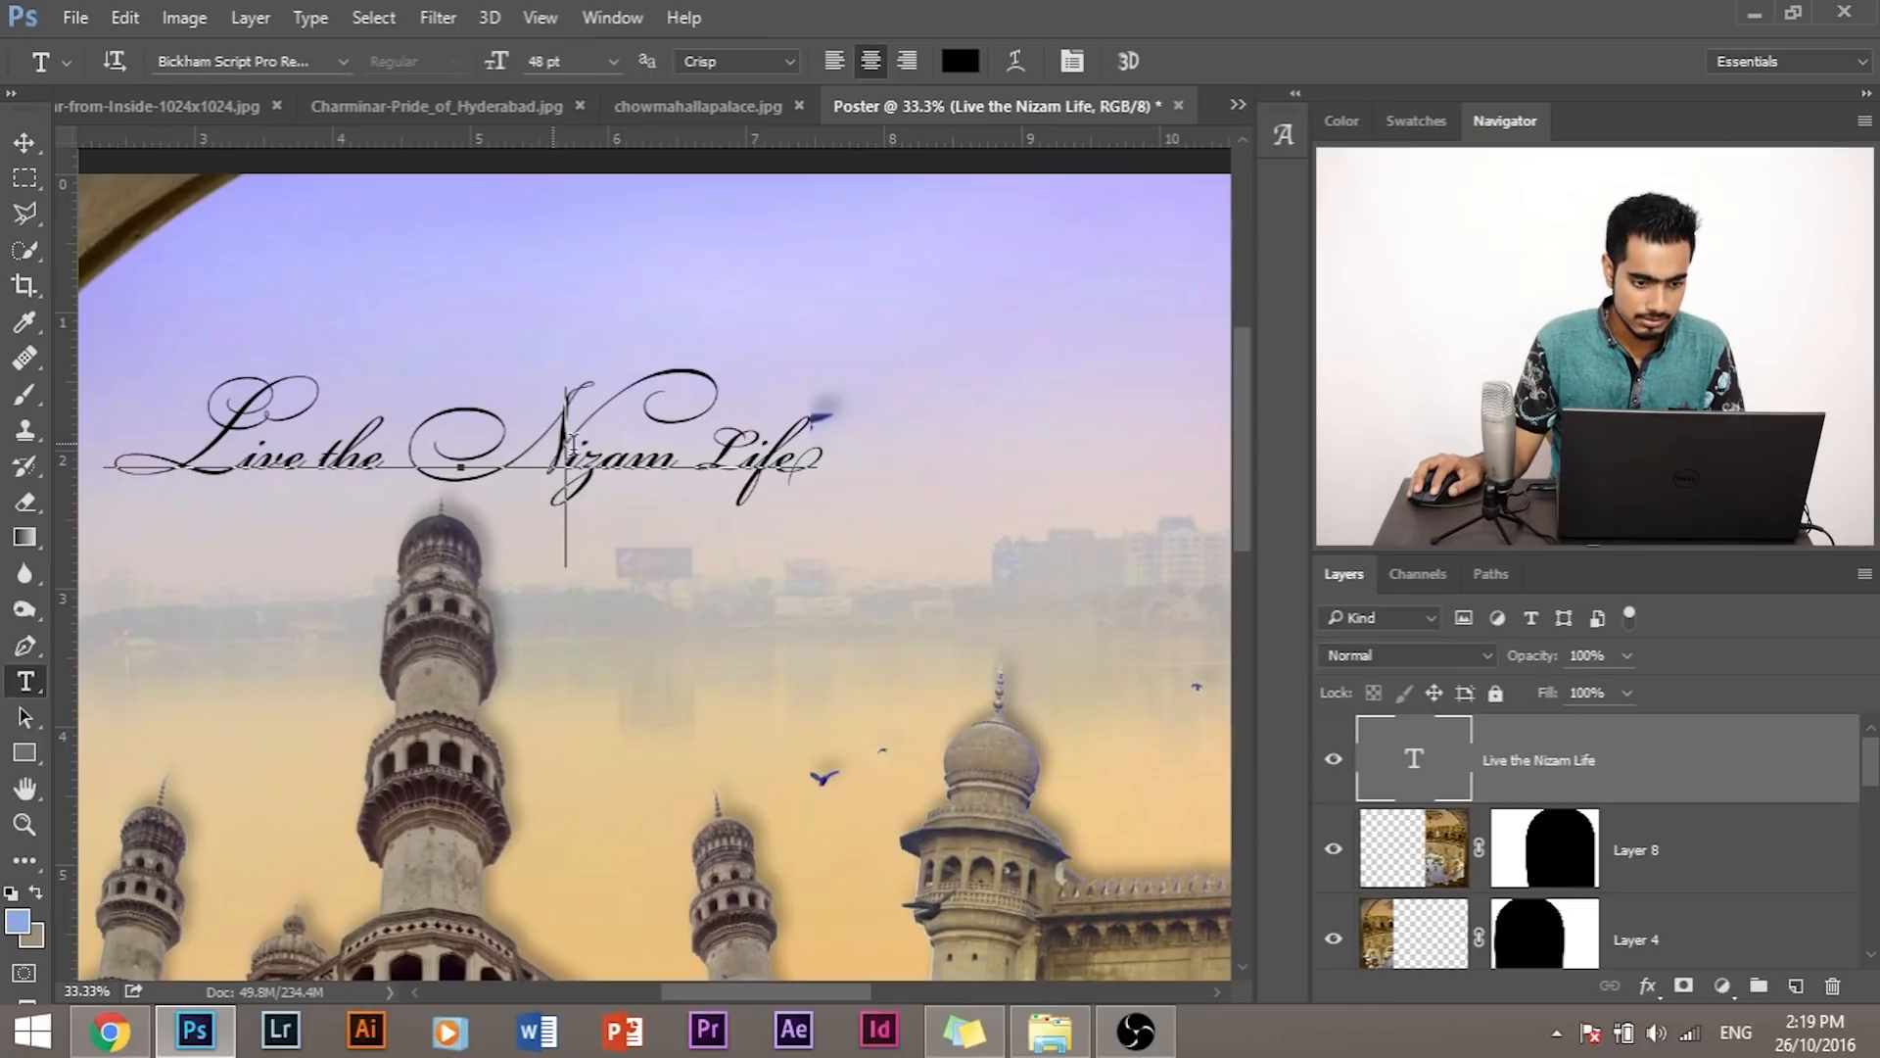
key("shift+Left")
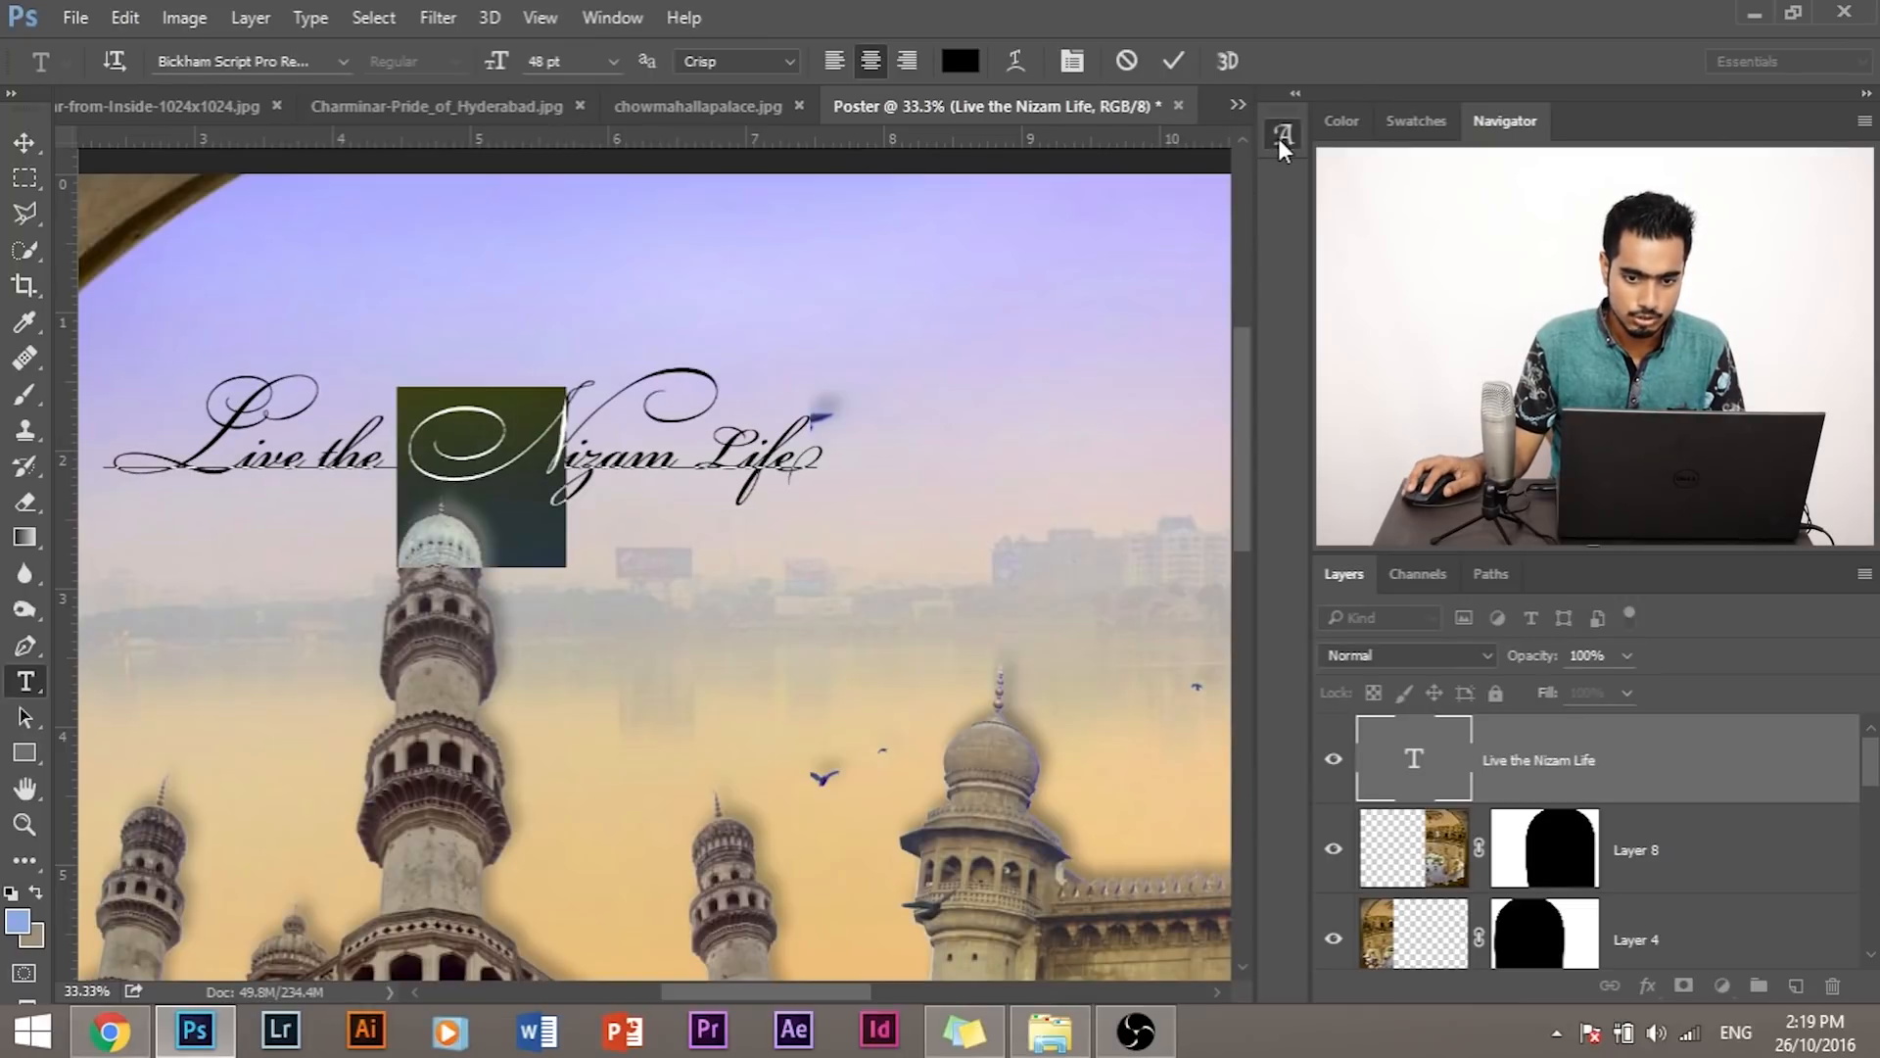
left_click(1283, 136)
double_click(949, 284)
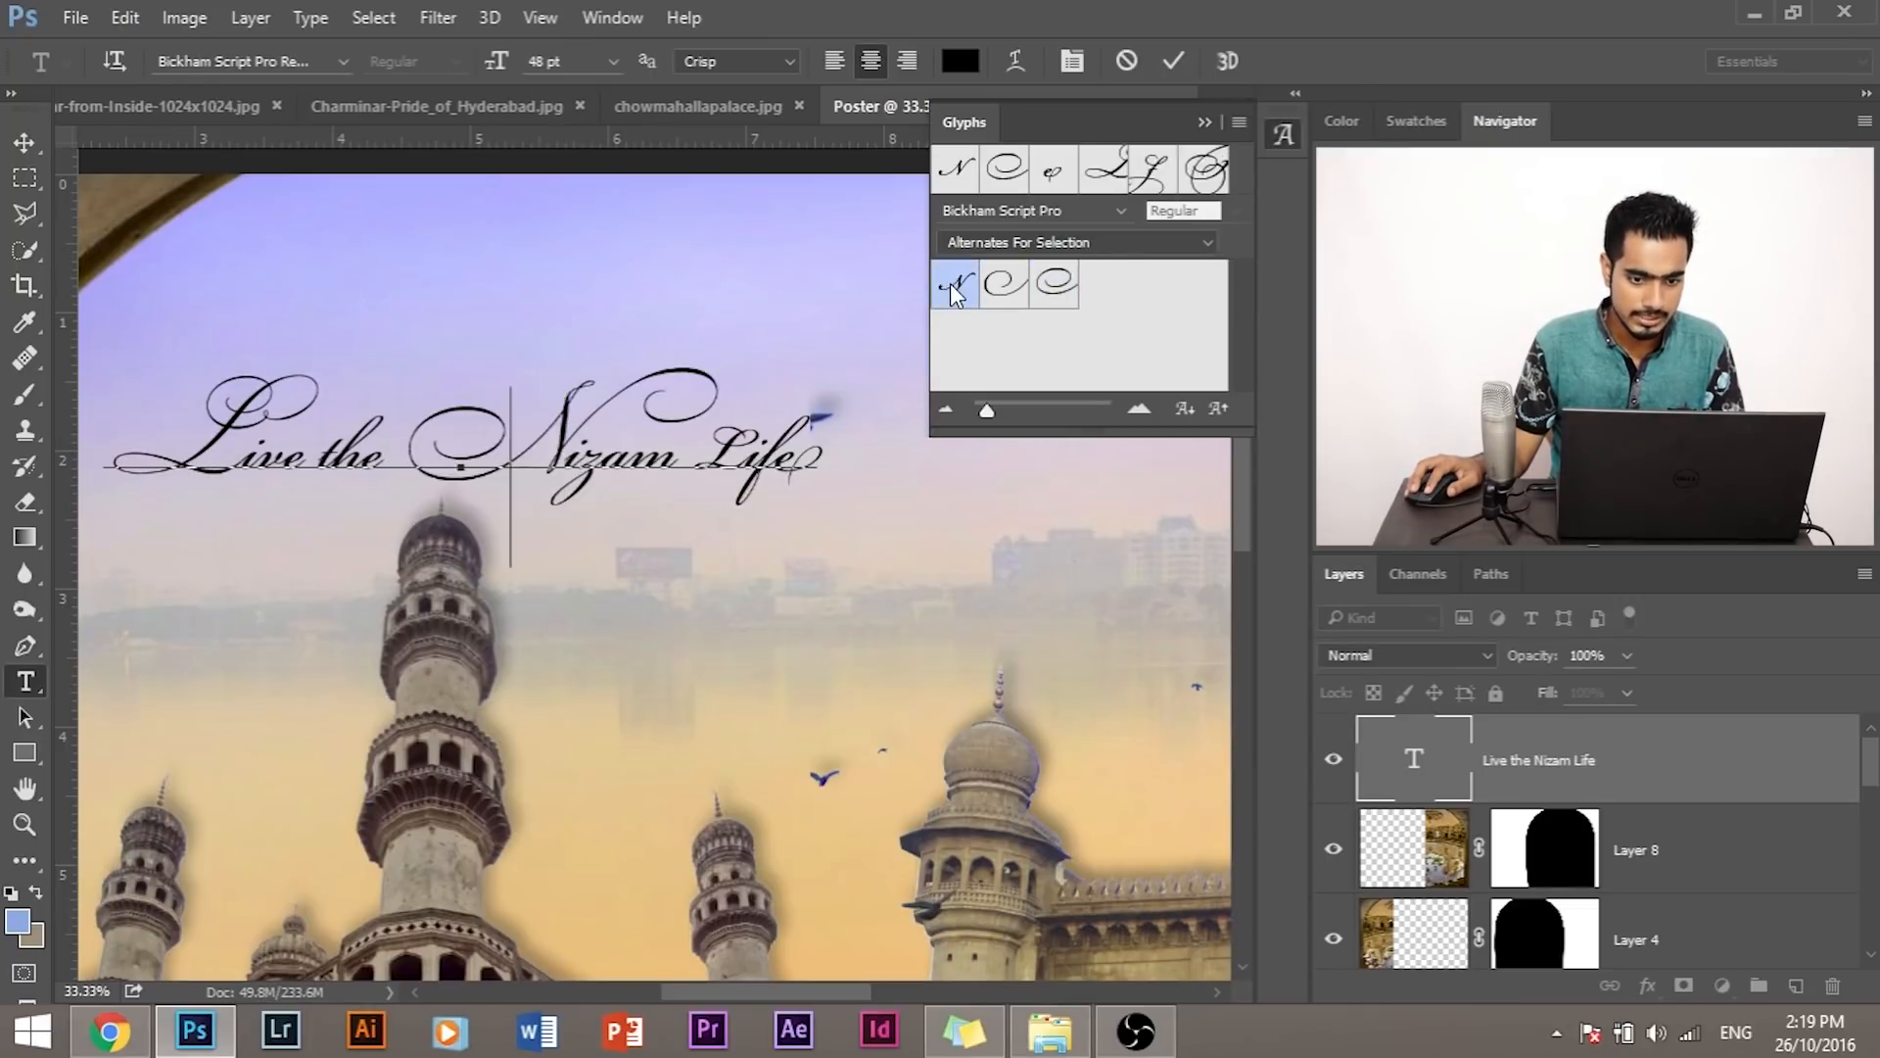
double_click(949, 284)
mouse_move(506, 438)
left_mouse_down()
mouse_move(421, 445)
mouse_move(484, 444)
left_mouse_up()
left_click(490, 445)
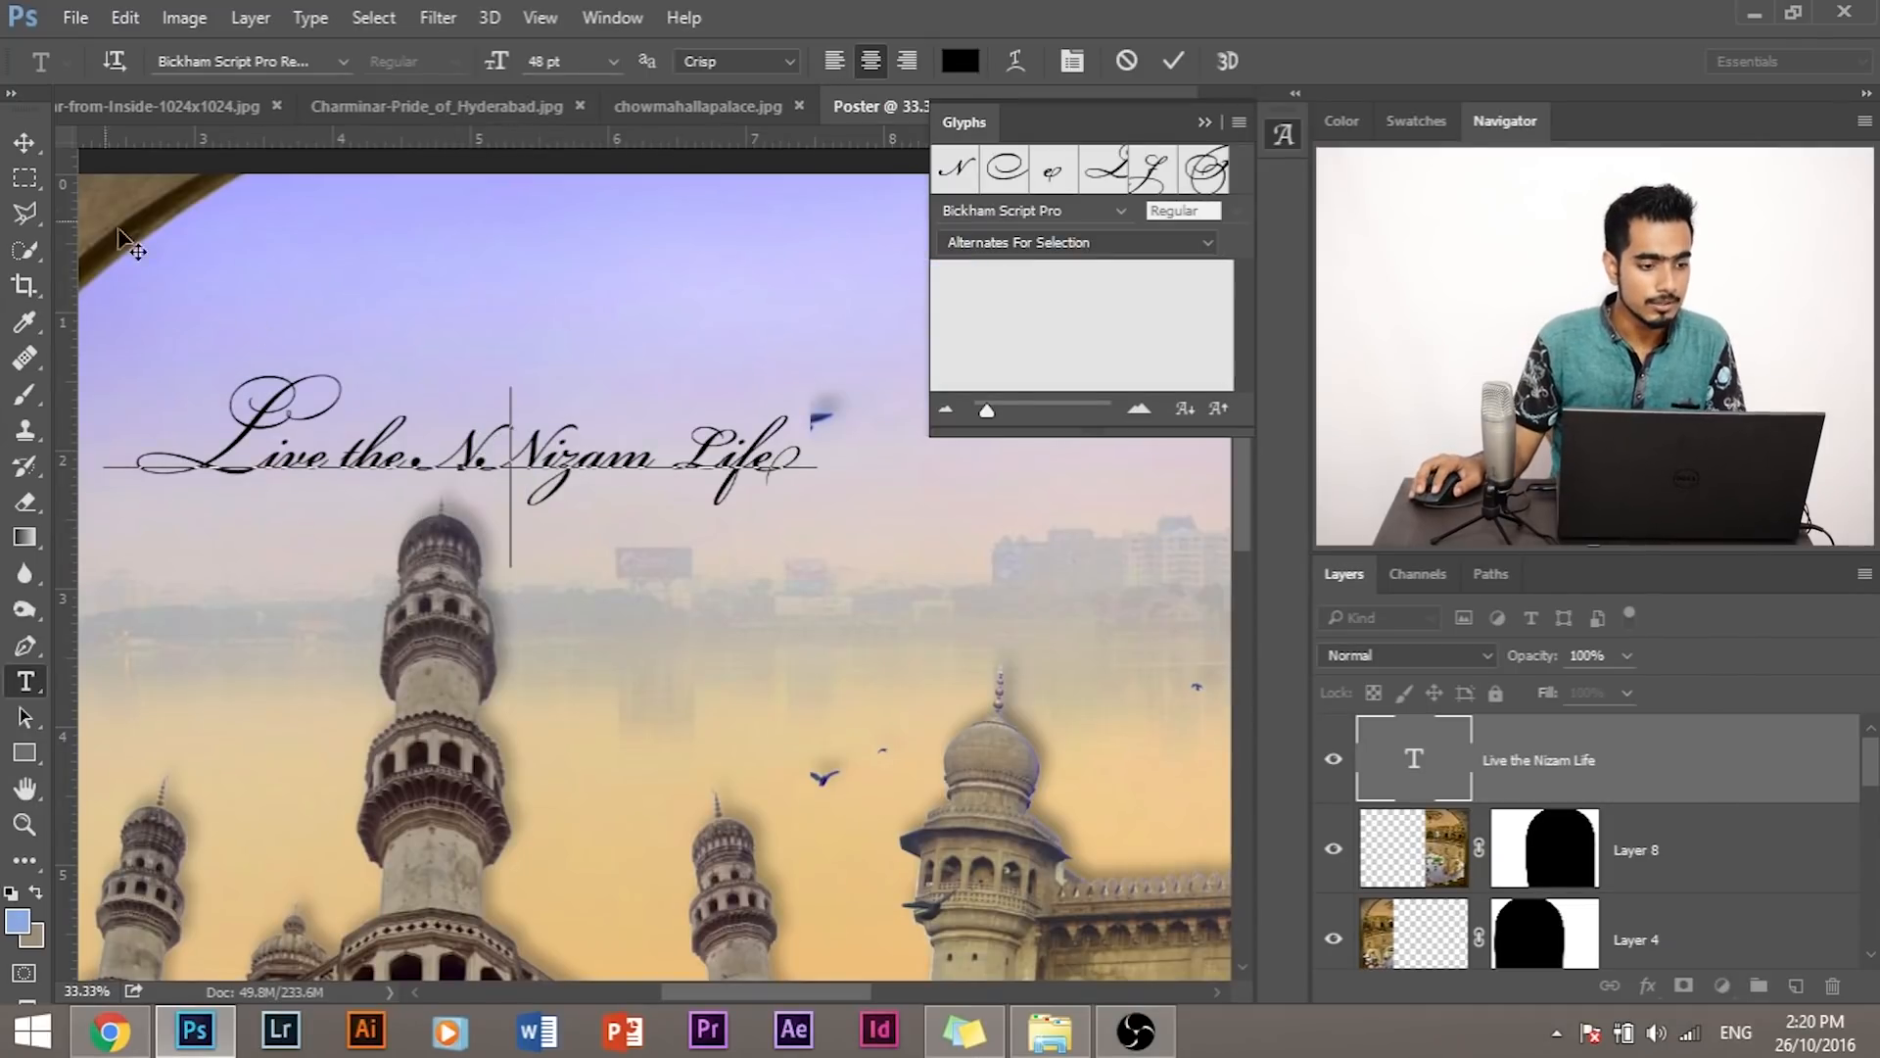
left_click(24, 142)
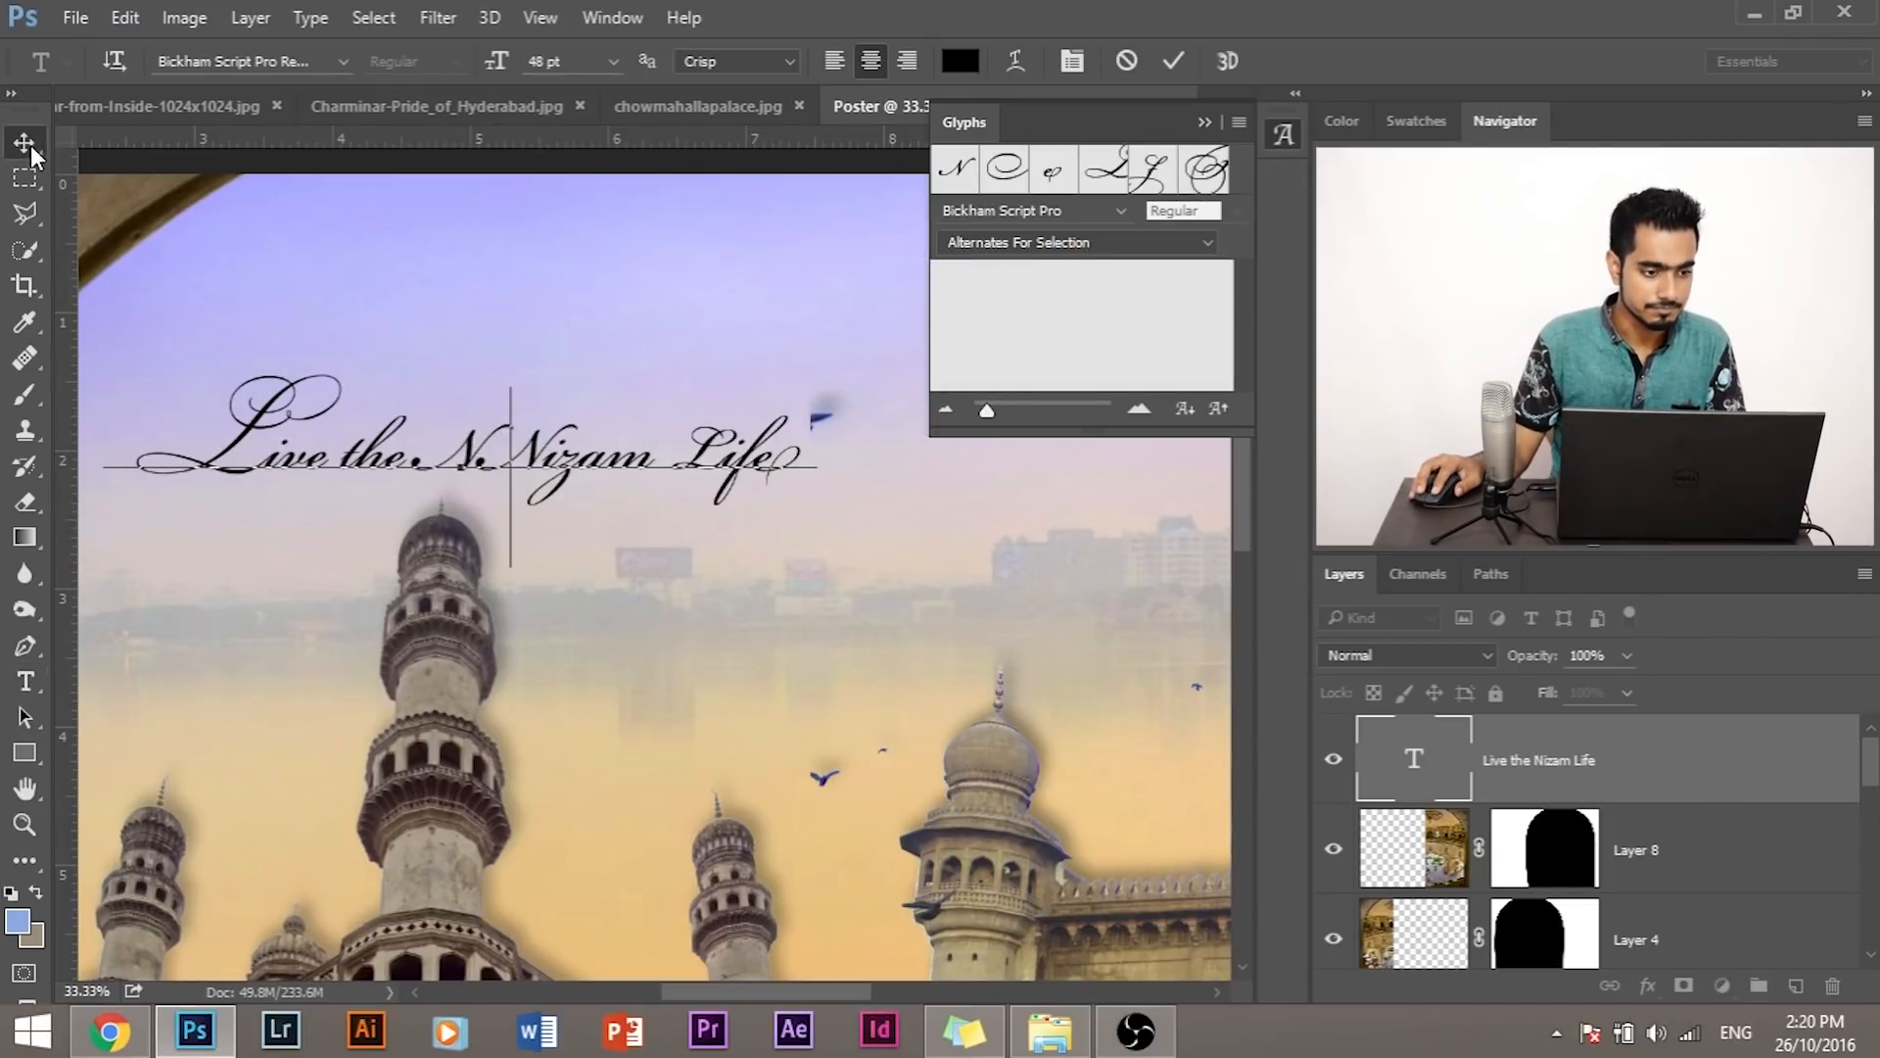
left_click(1208, 121)
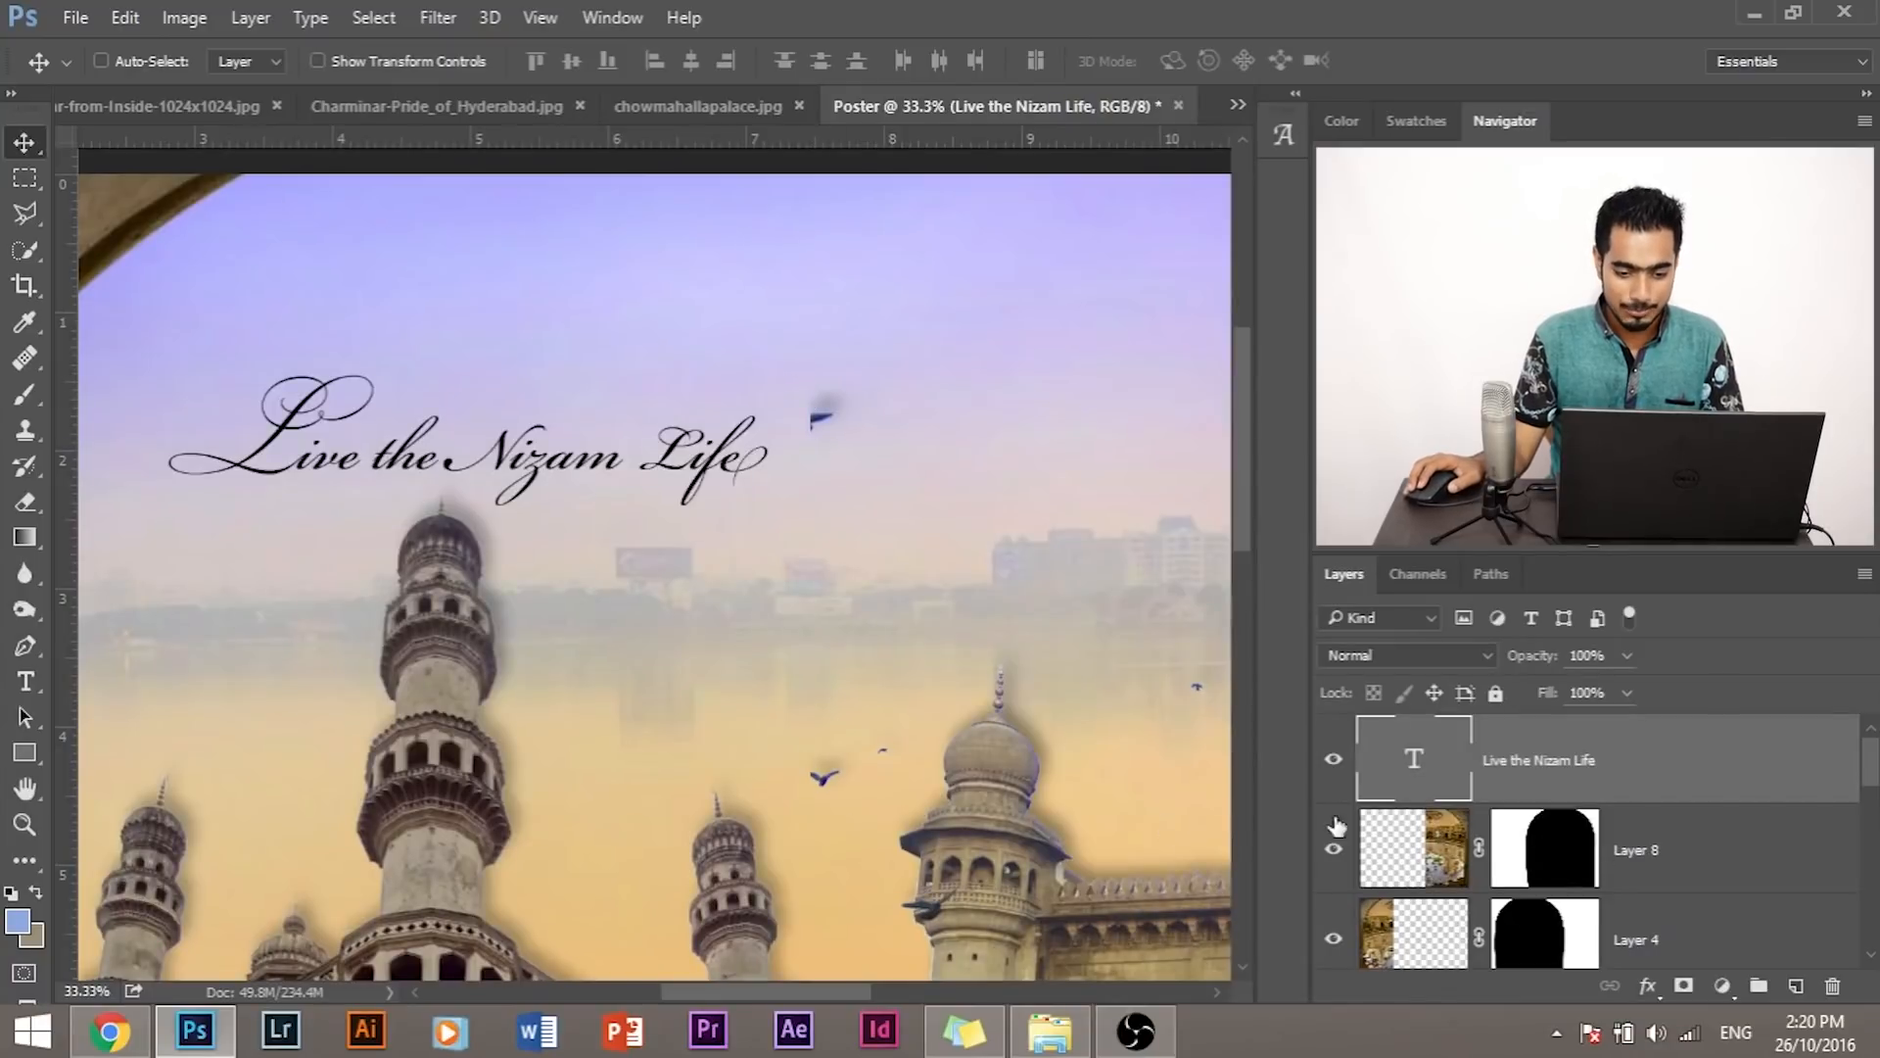
Step: Paint out the leftover dark speck in the sky beside the tagline with a black brush on Layer 5's mask
scroll(1626, 889, "down", 3)
scroll(1625, 889, "down", 5)
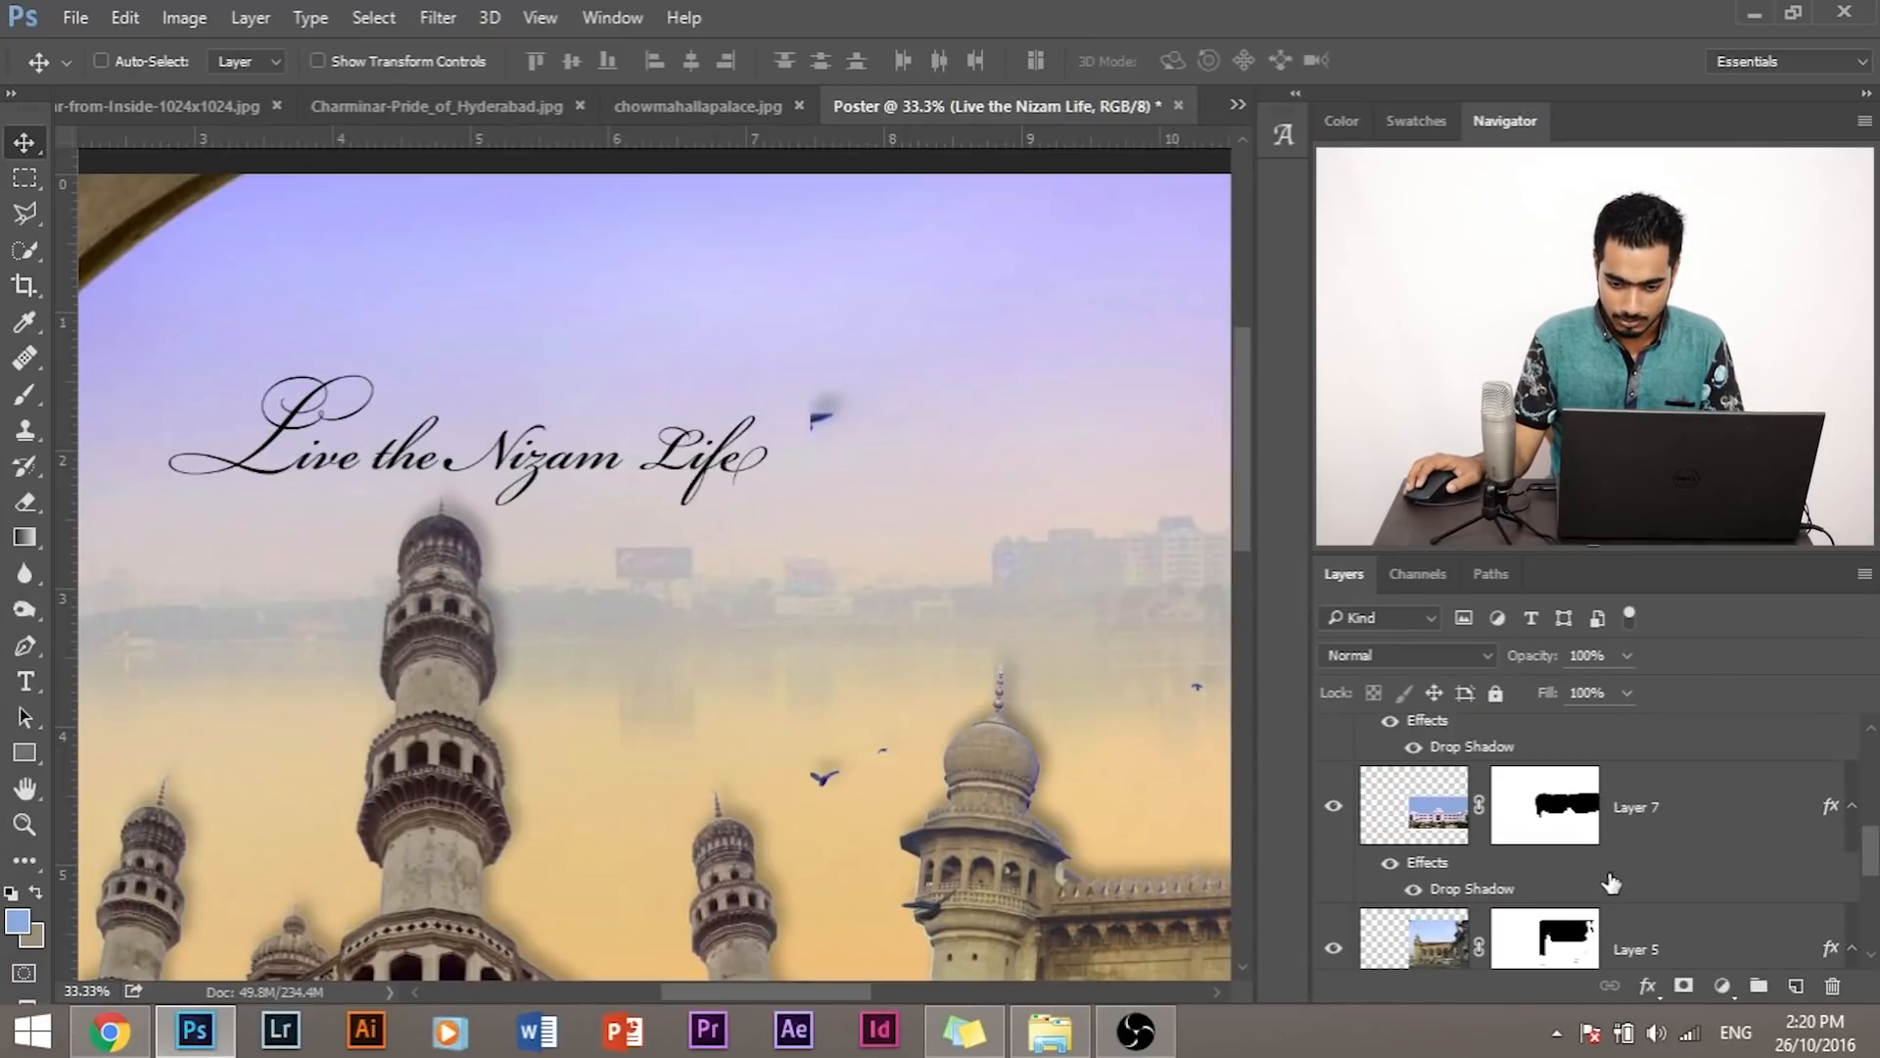
left_click(1334, 769)
left_click(1334, 769)
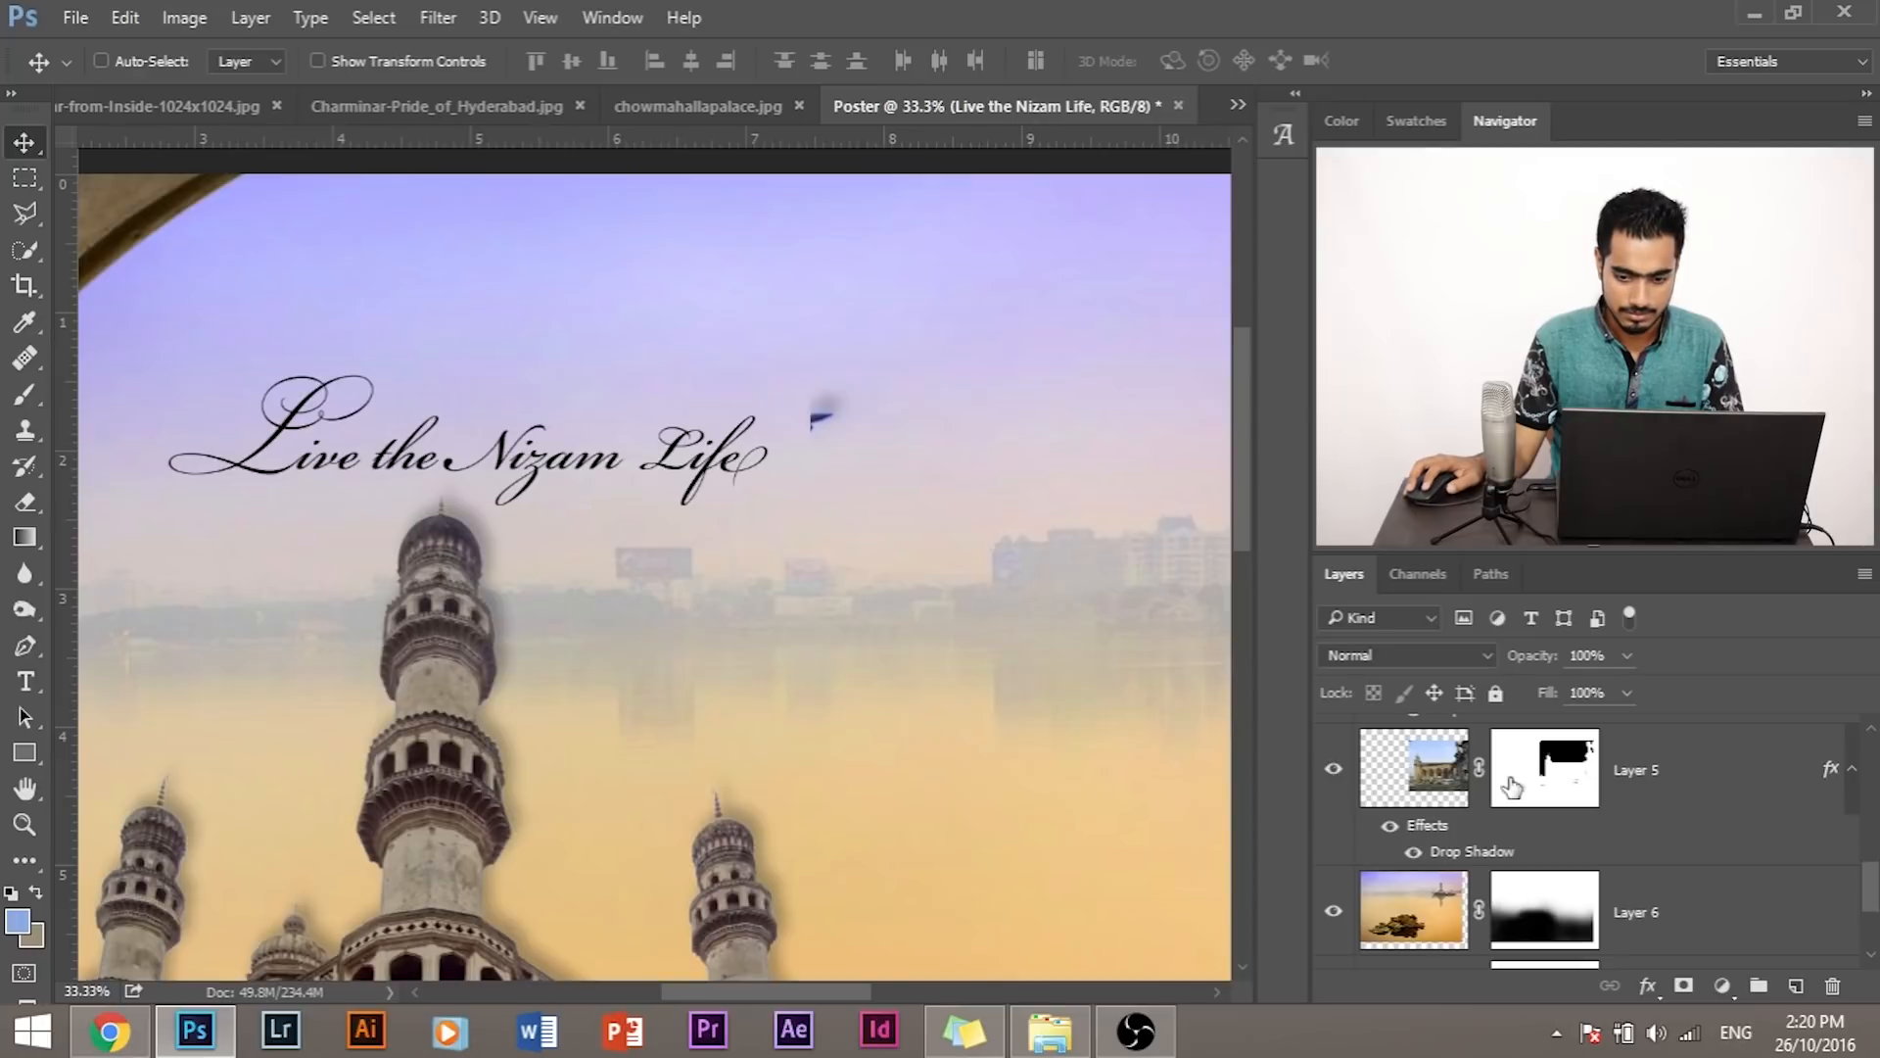
left_click(1562, 778)
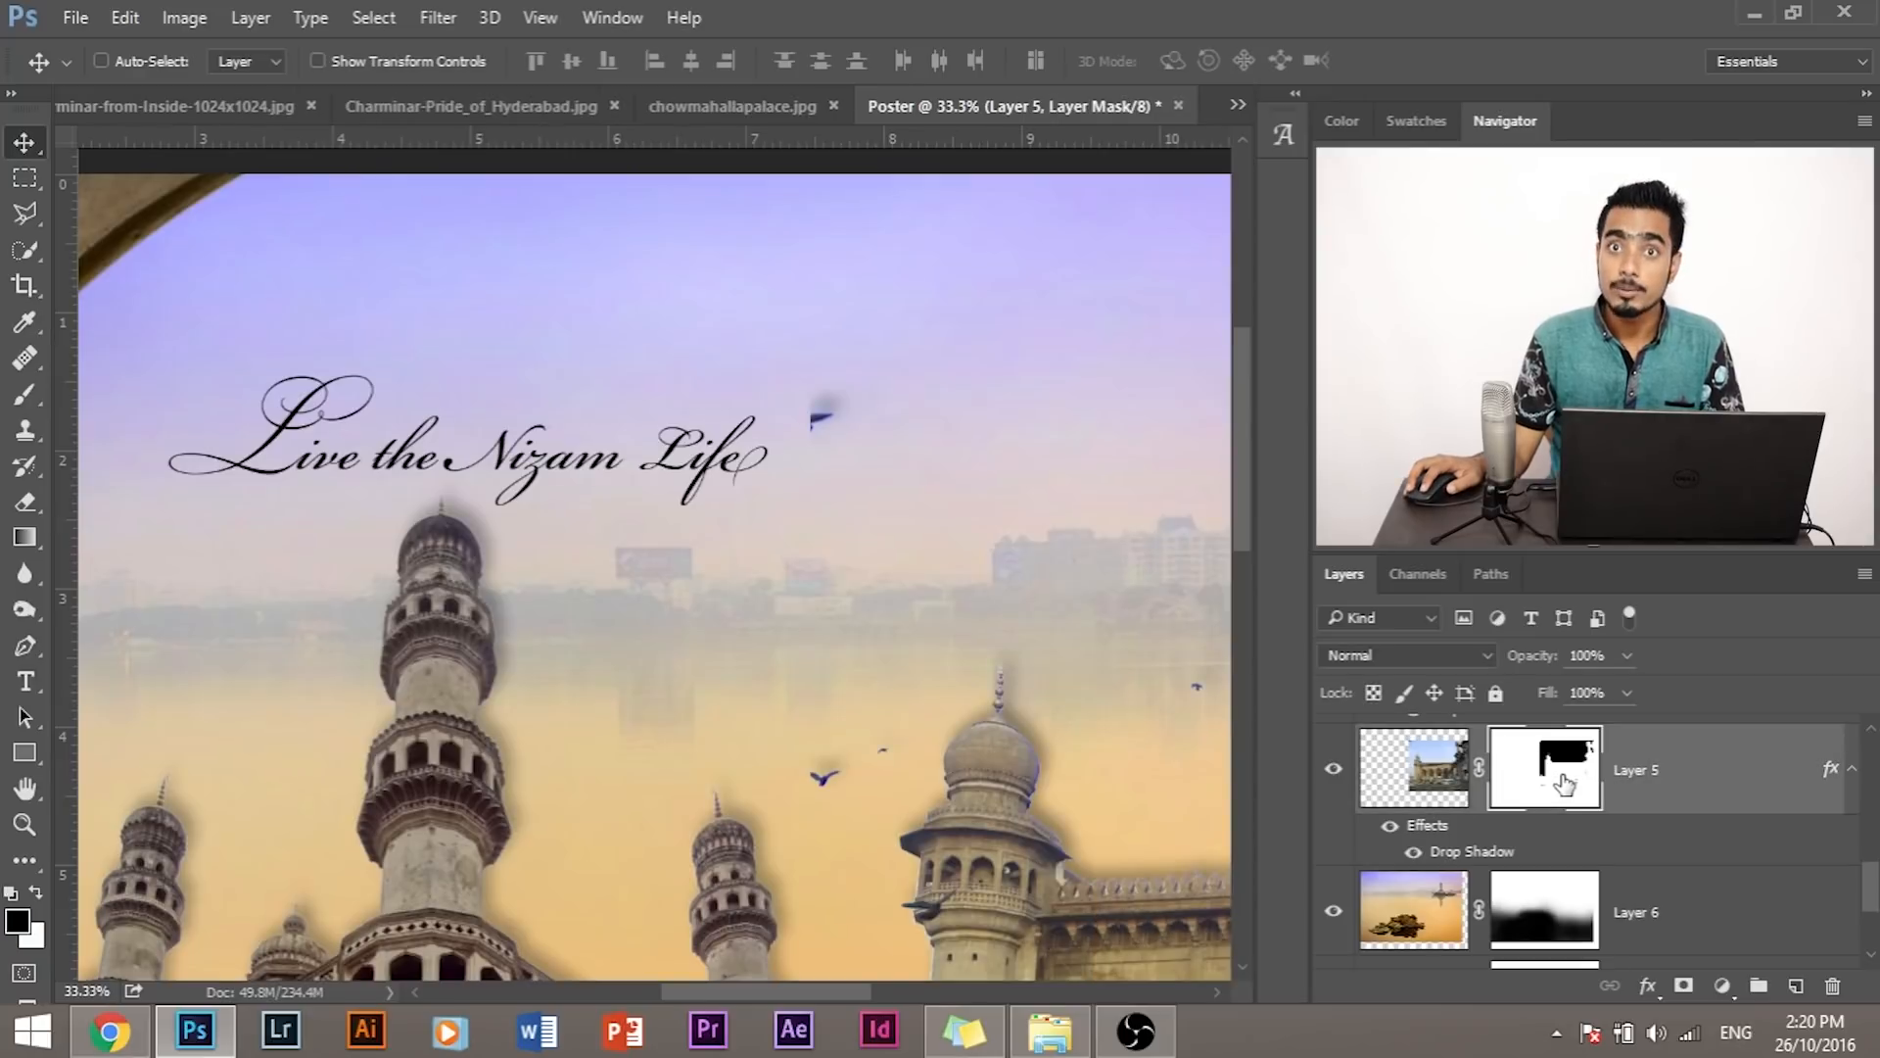
left_click(25, 394)
left_click_drag(774, 421, 803, 431)
Step: Replace the L of "Life" in the tagline with the second alternate glyph, the swash with the upper loop, and commit it
scroll(1561, 819, "up", 3)
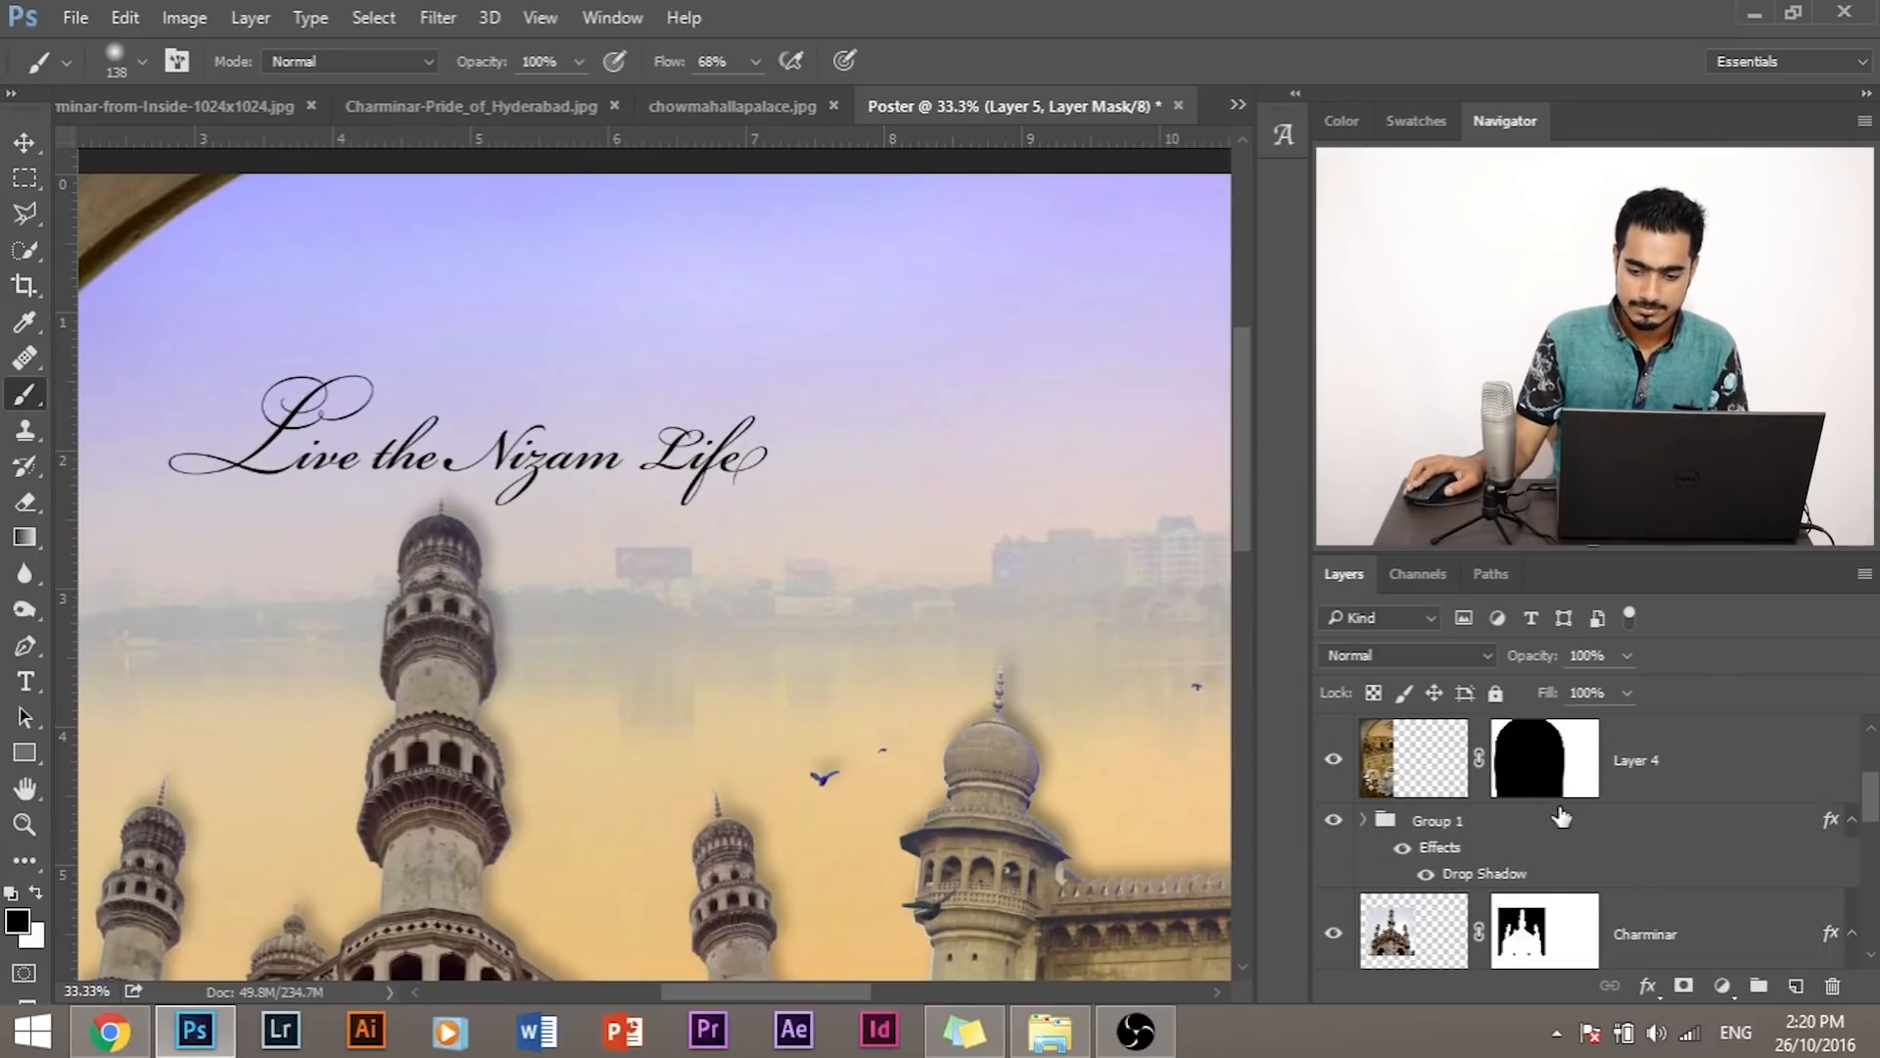
left_click(1570, 764)
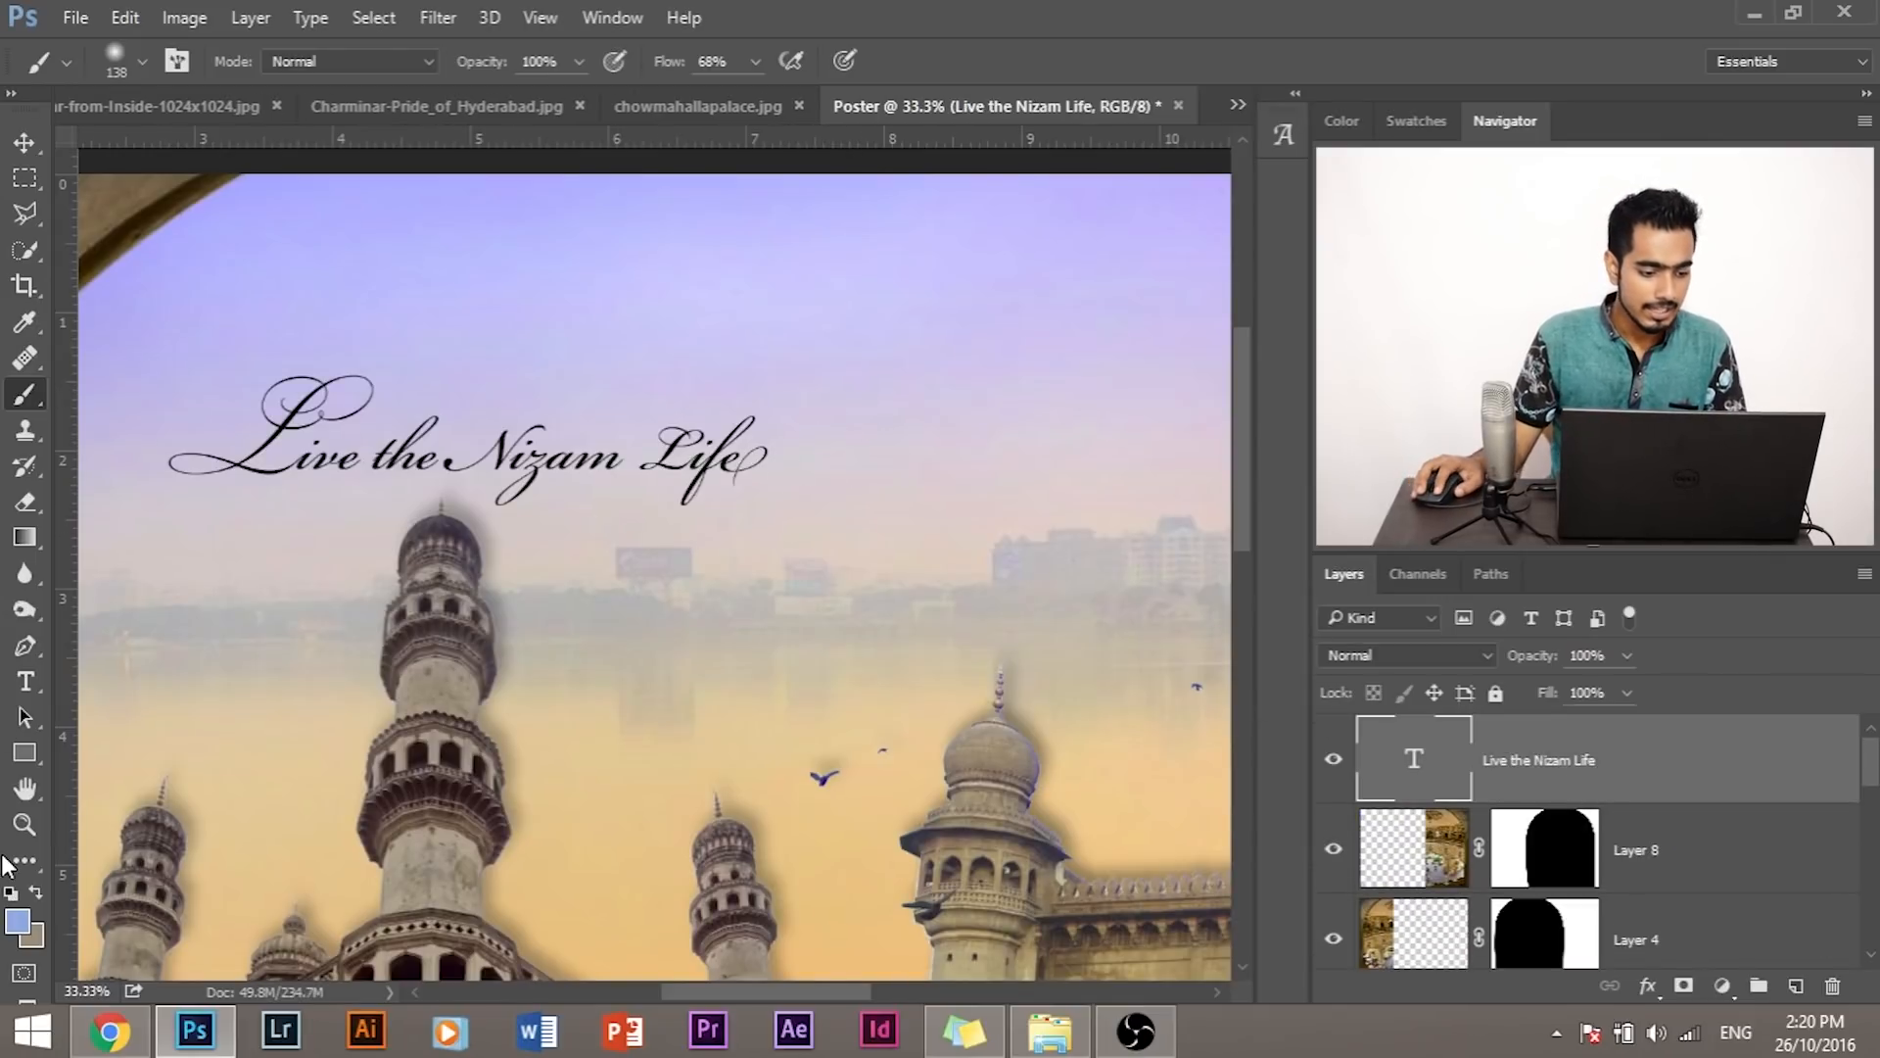
key("t")
left_click_drag(701, 468, 661, 460)
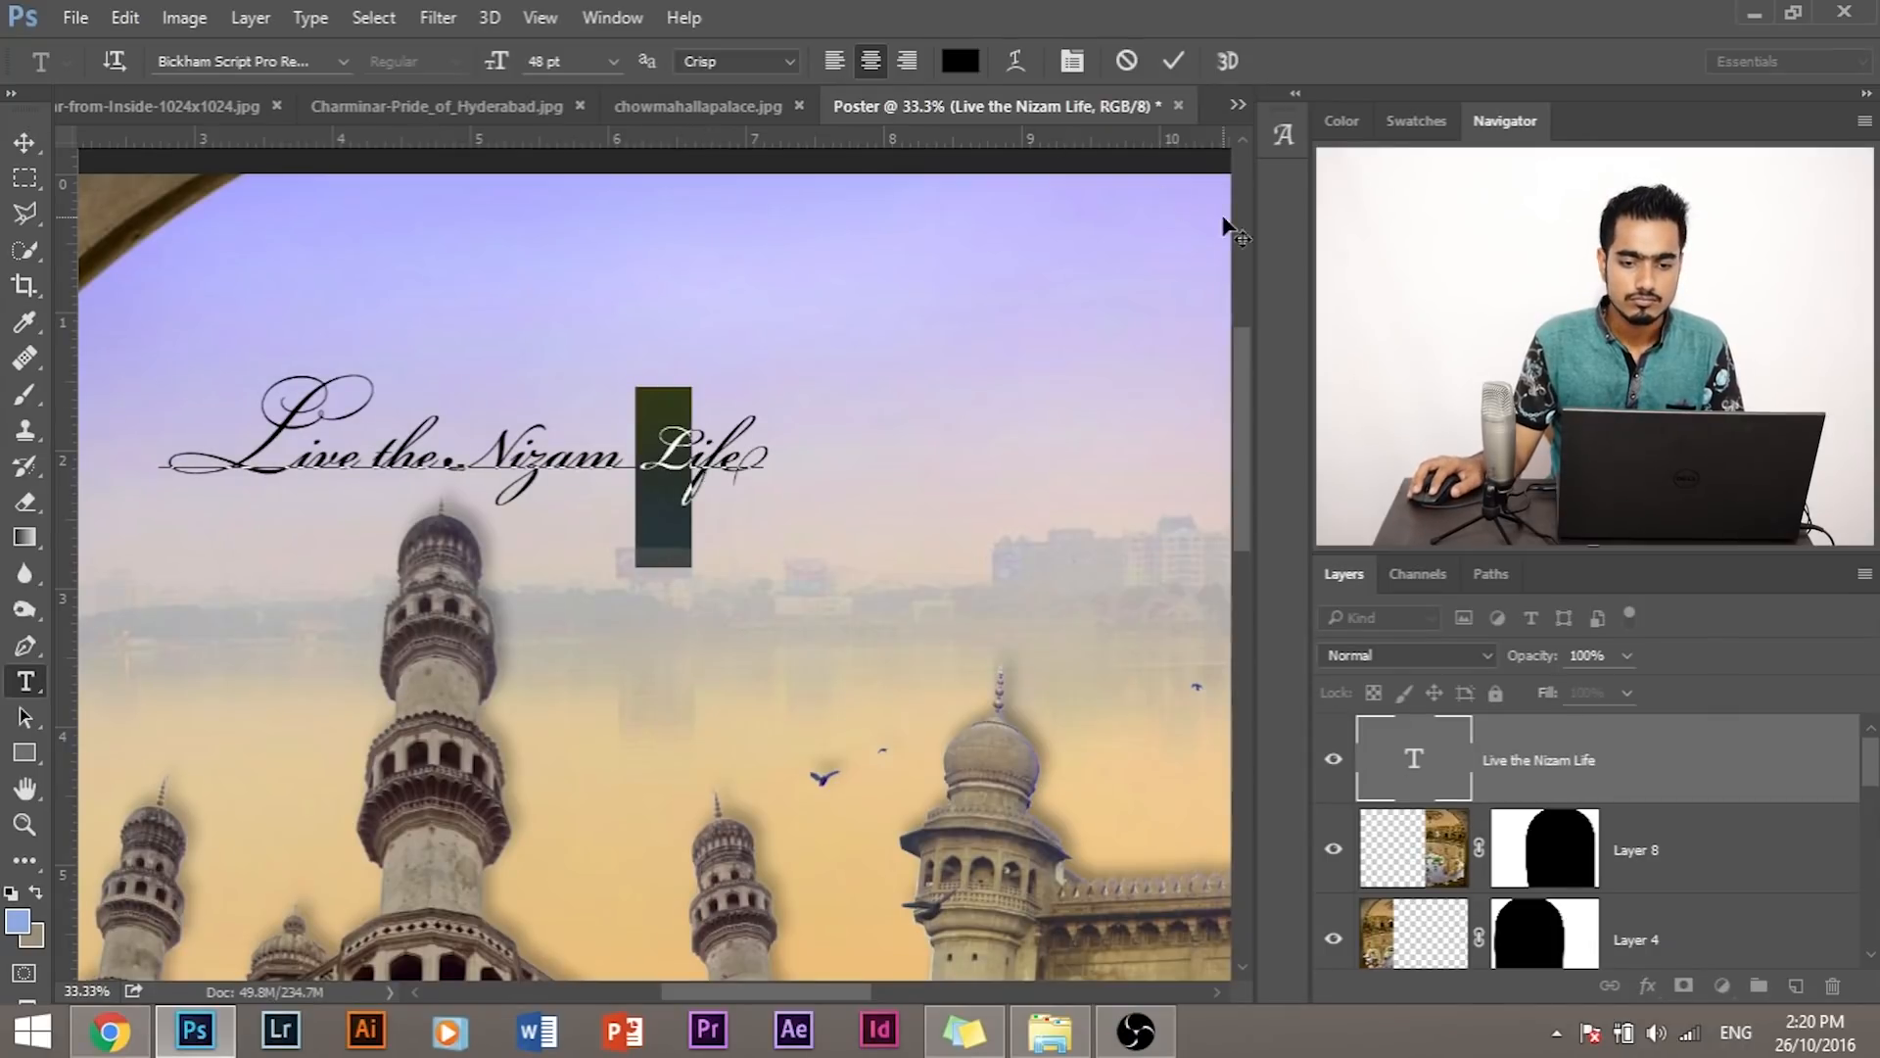
left_click(1283, 136)
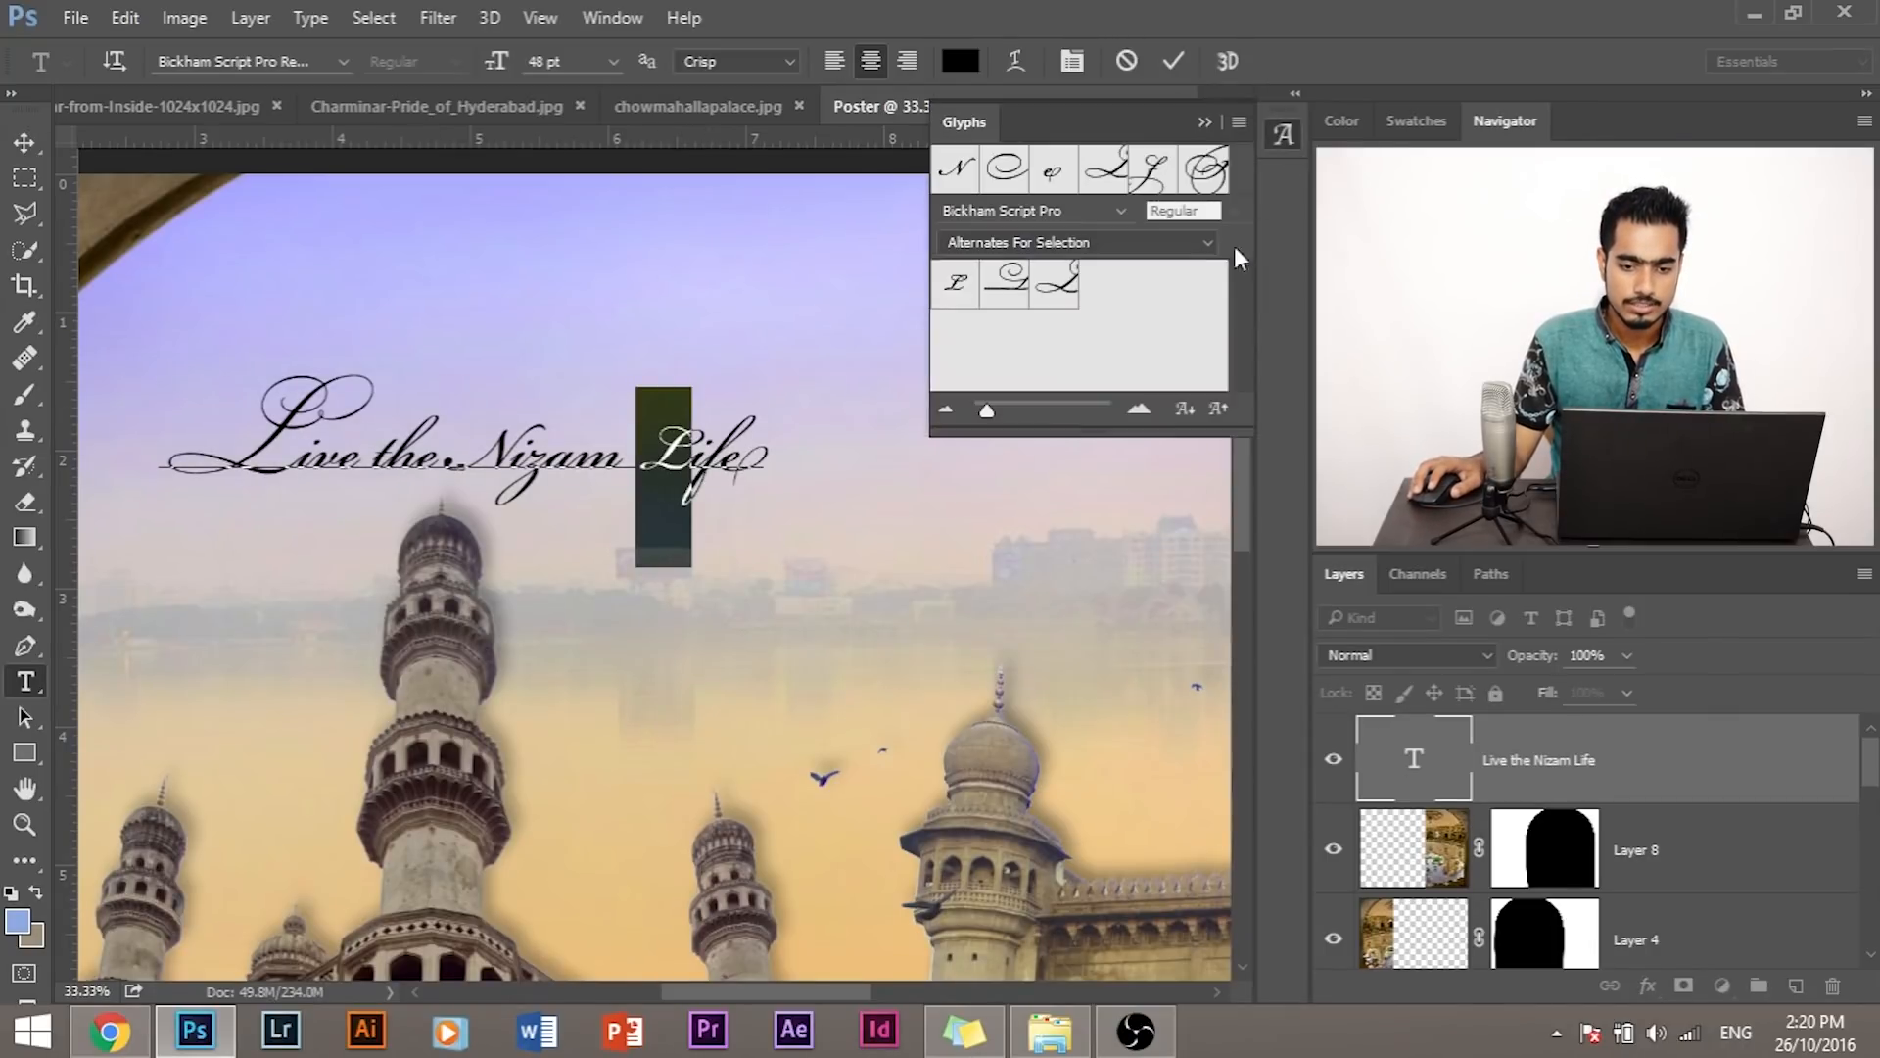
double_click(1023, 296)
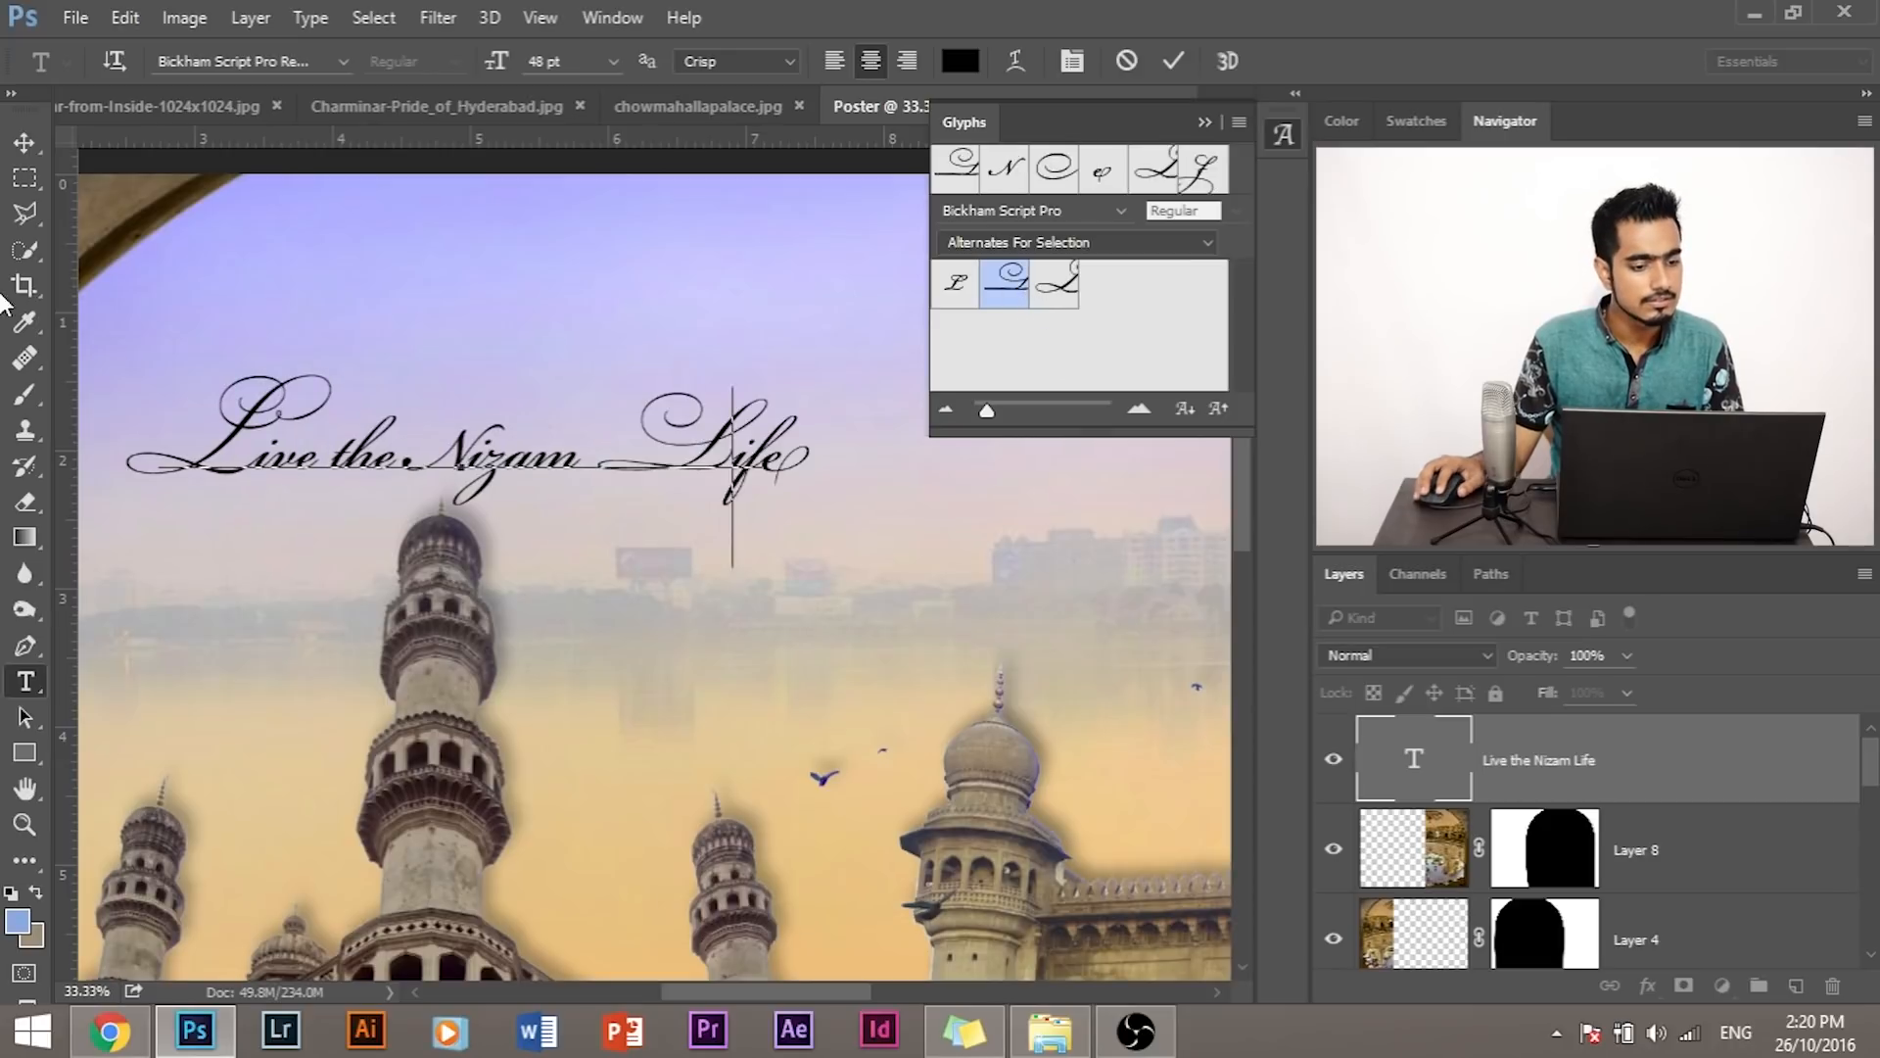
left_click(24, 142)
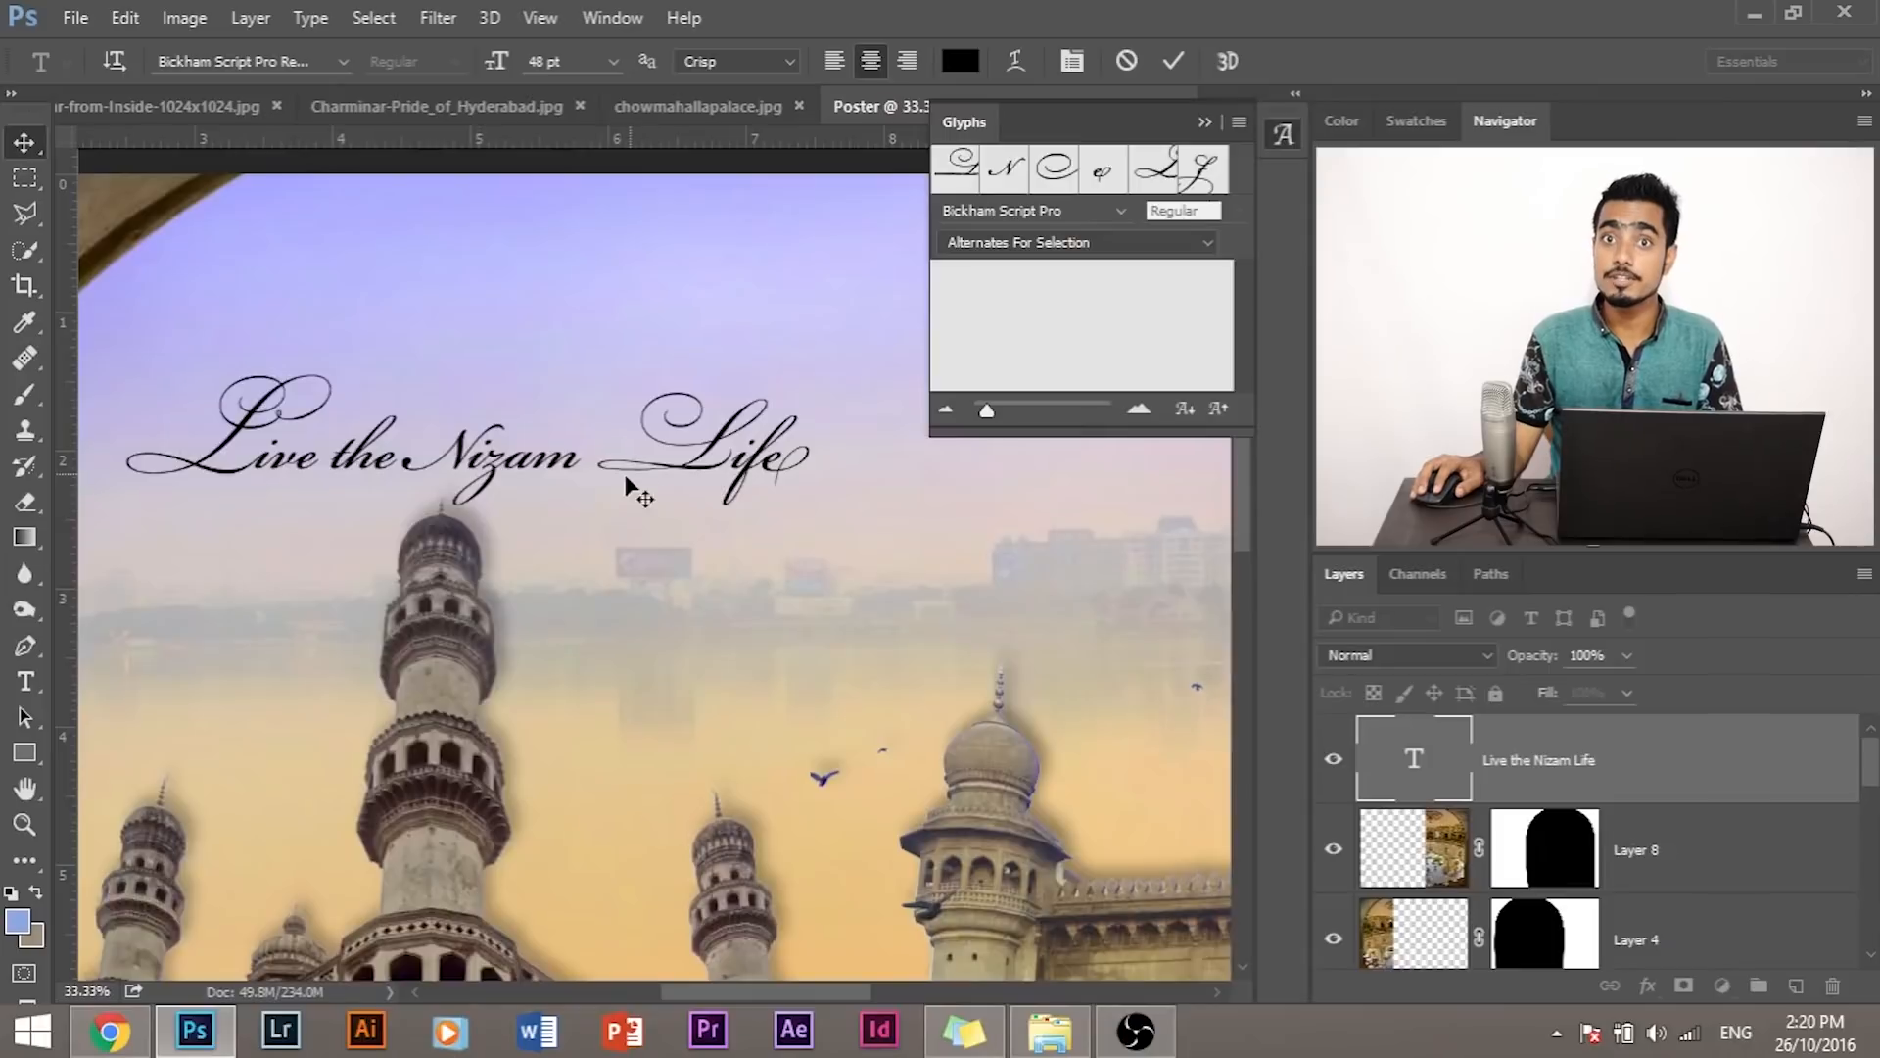
Step: Slightly tighten the kerning between "Nizam" and "Life" in the tagline, collapse the glyph list and commit the text
left_click(24, 684)
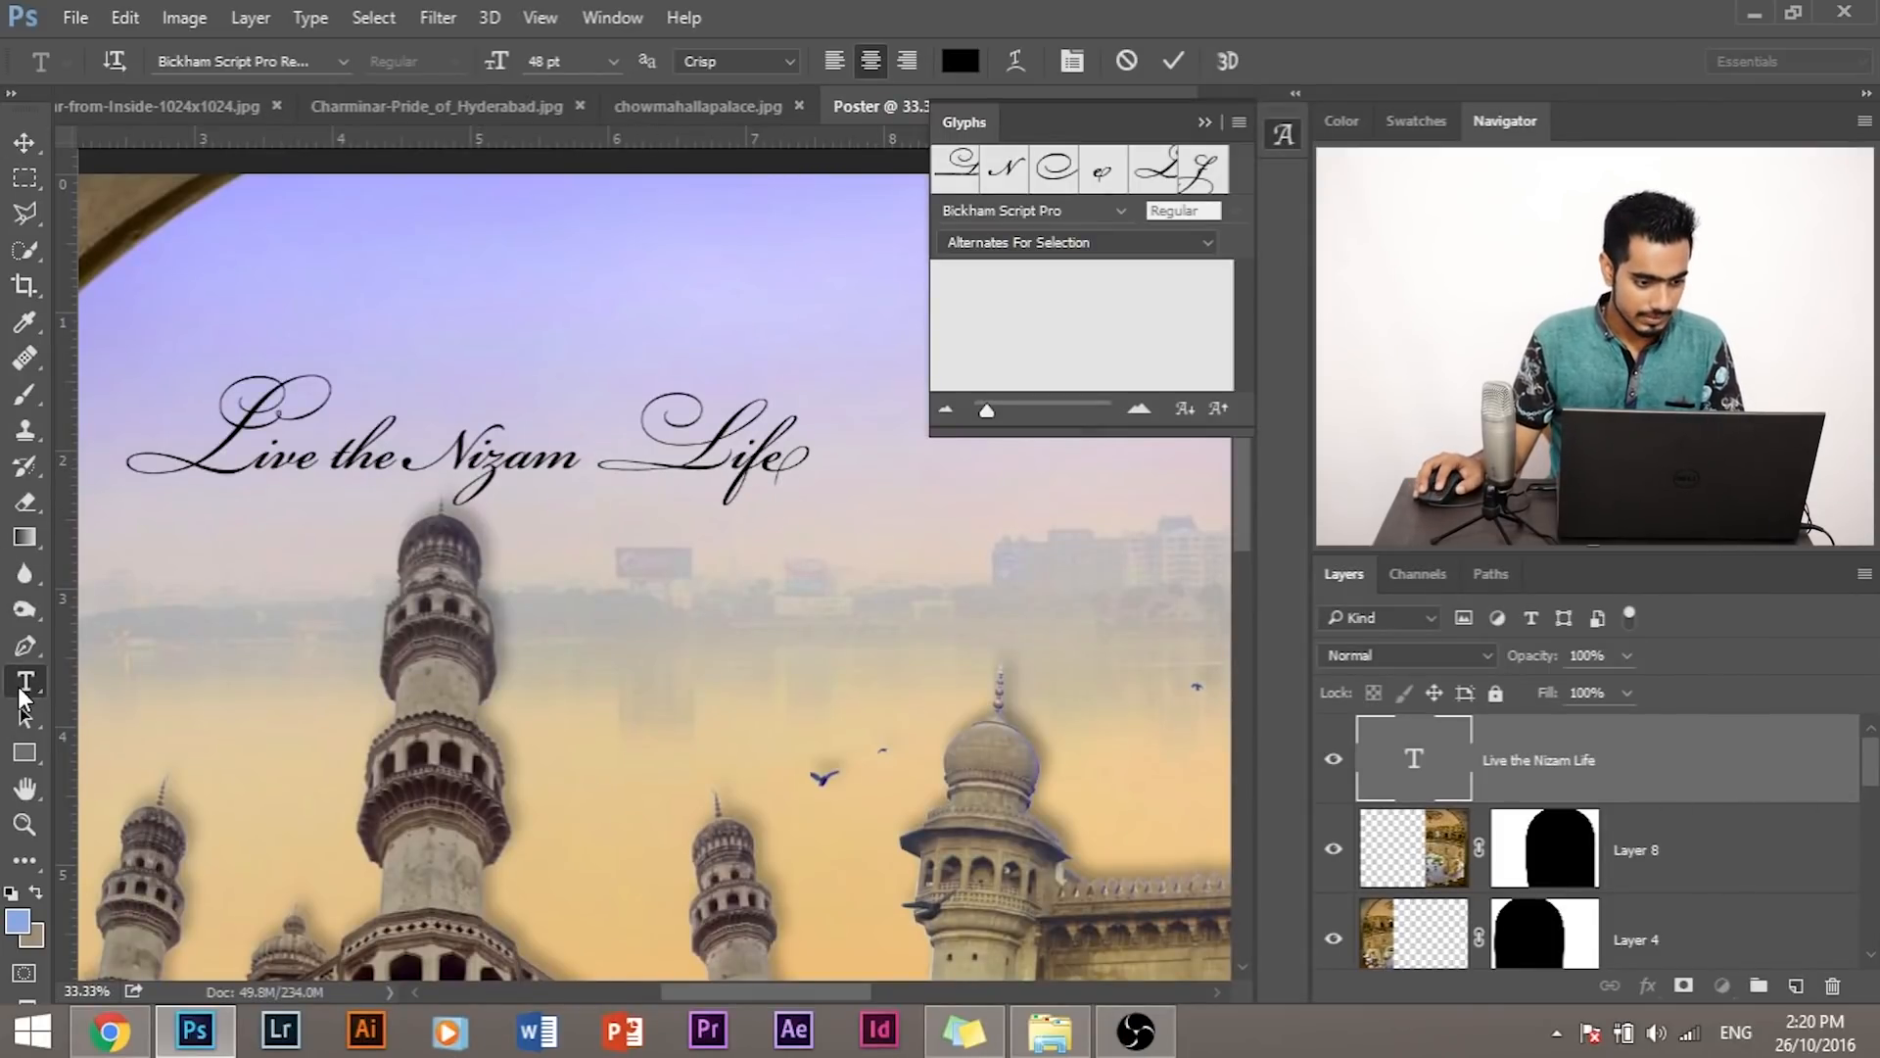
left_click(578, 457)
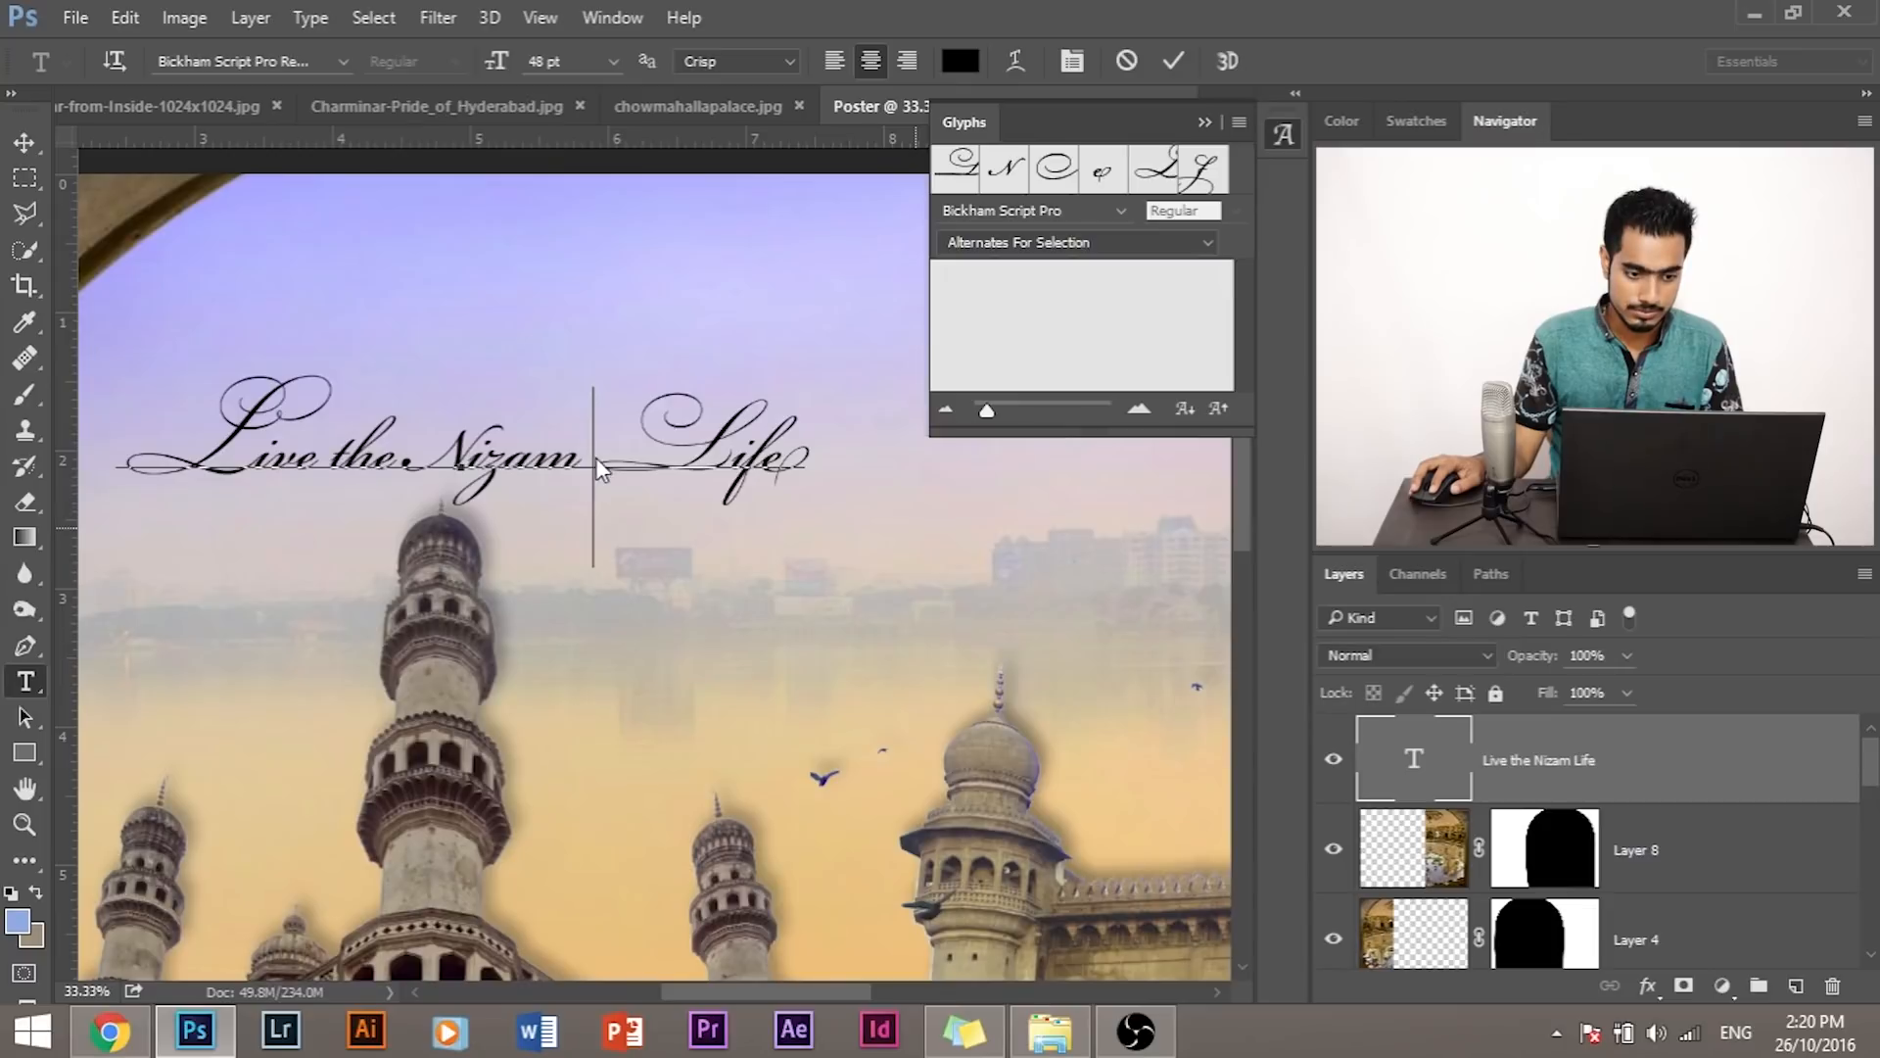
left_click(1209, 120)
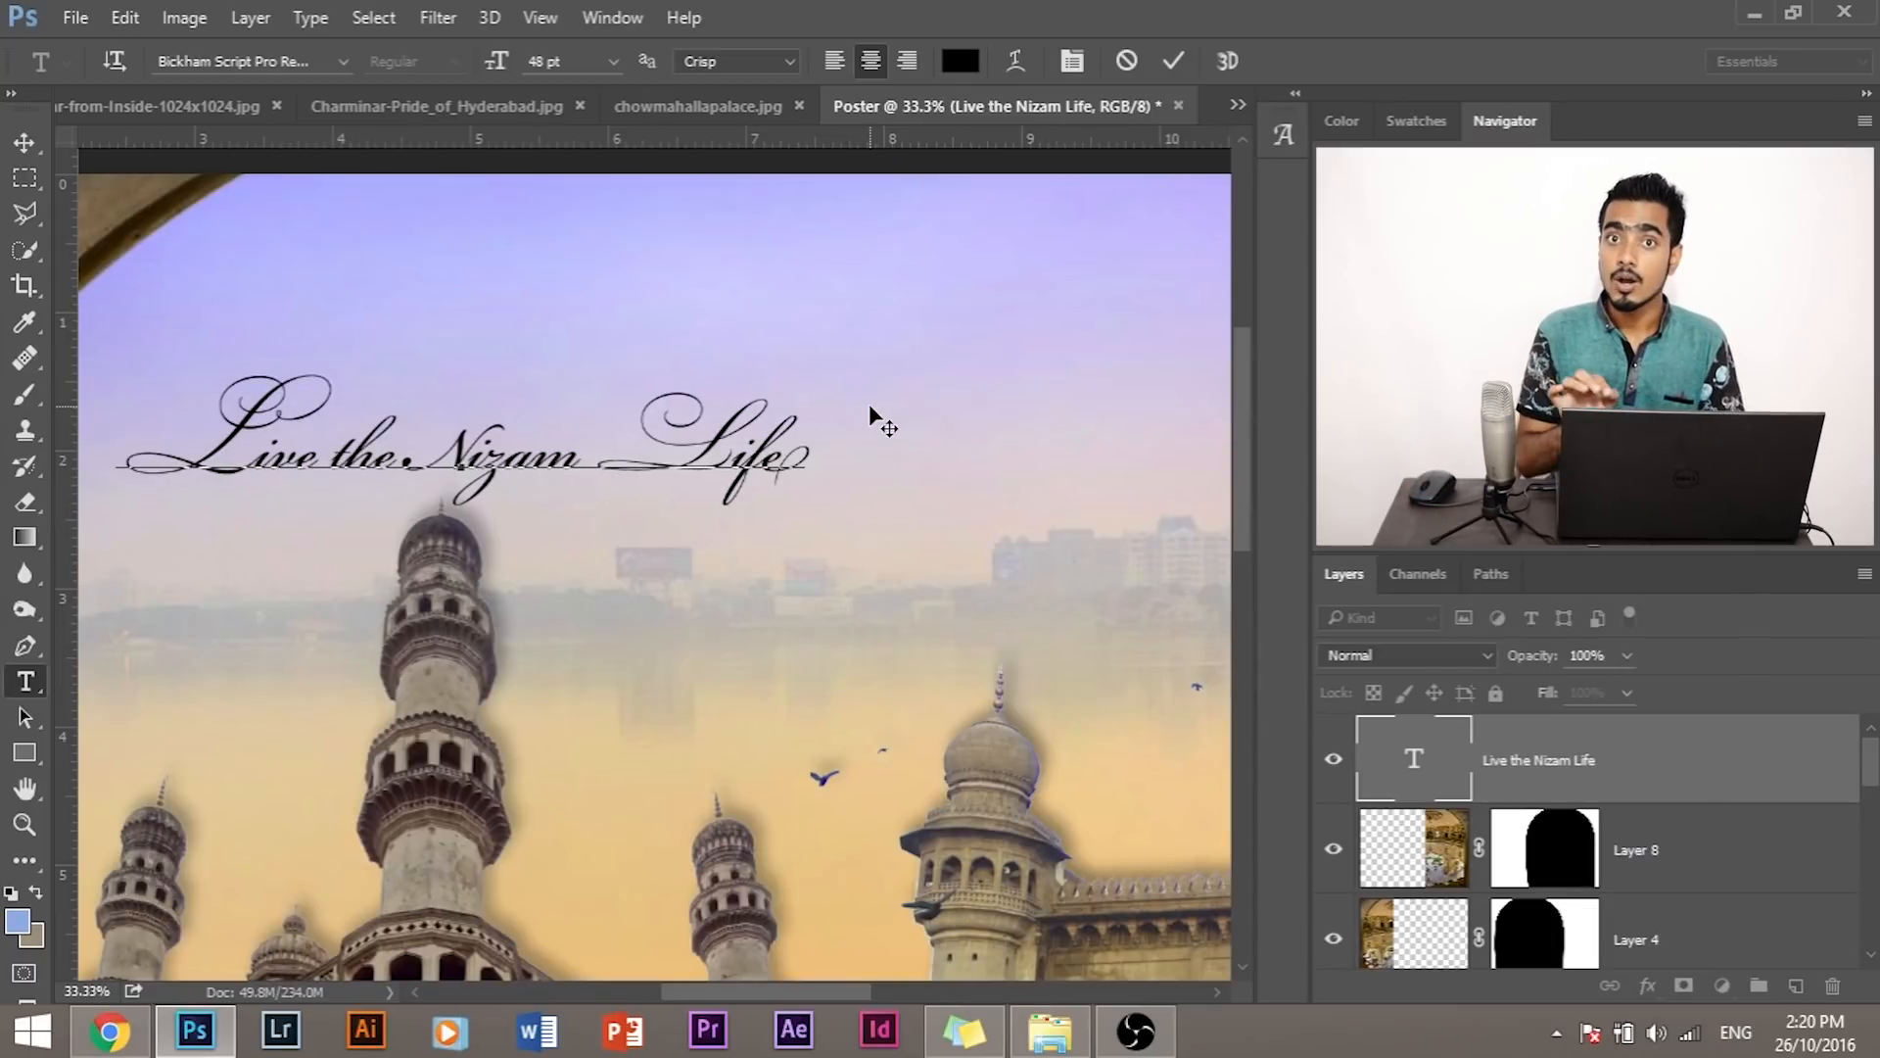
key("alt+Left")
key("alt+Left")
key("alt+Left")
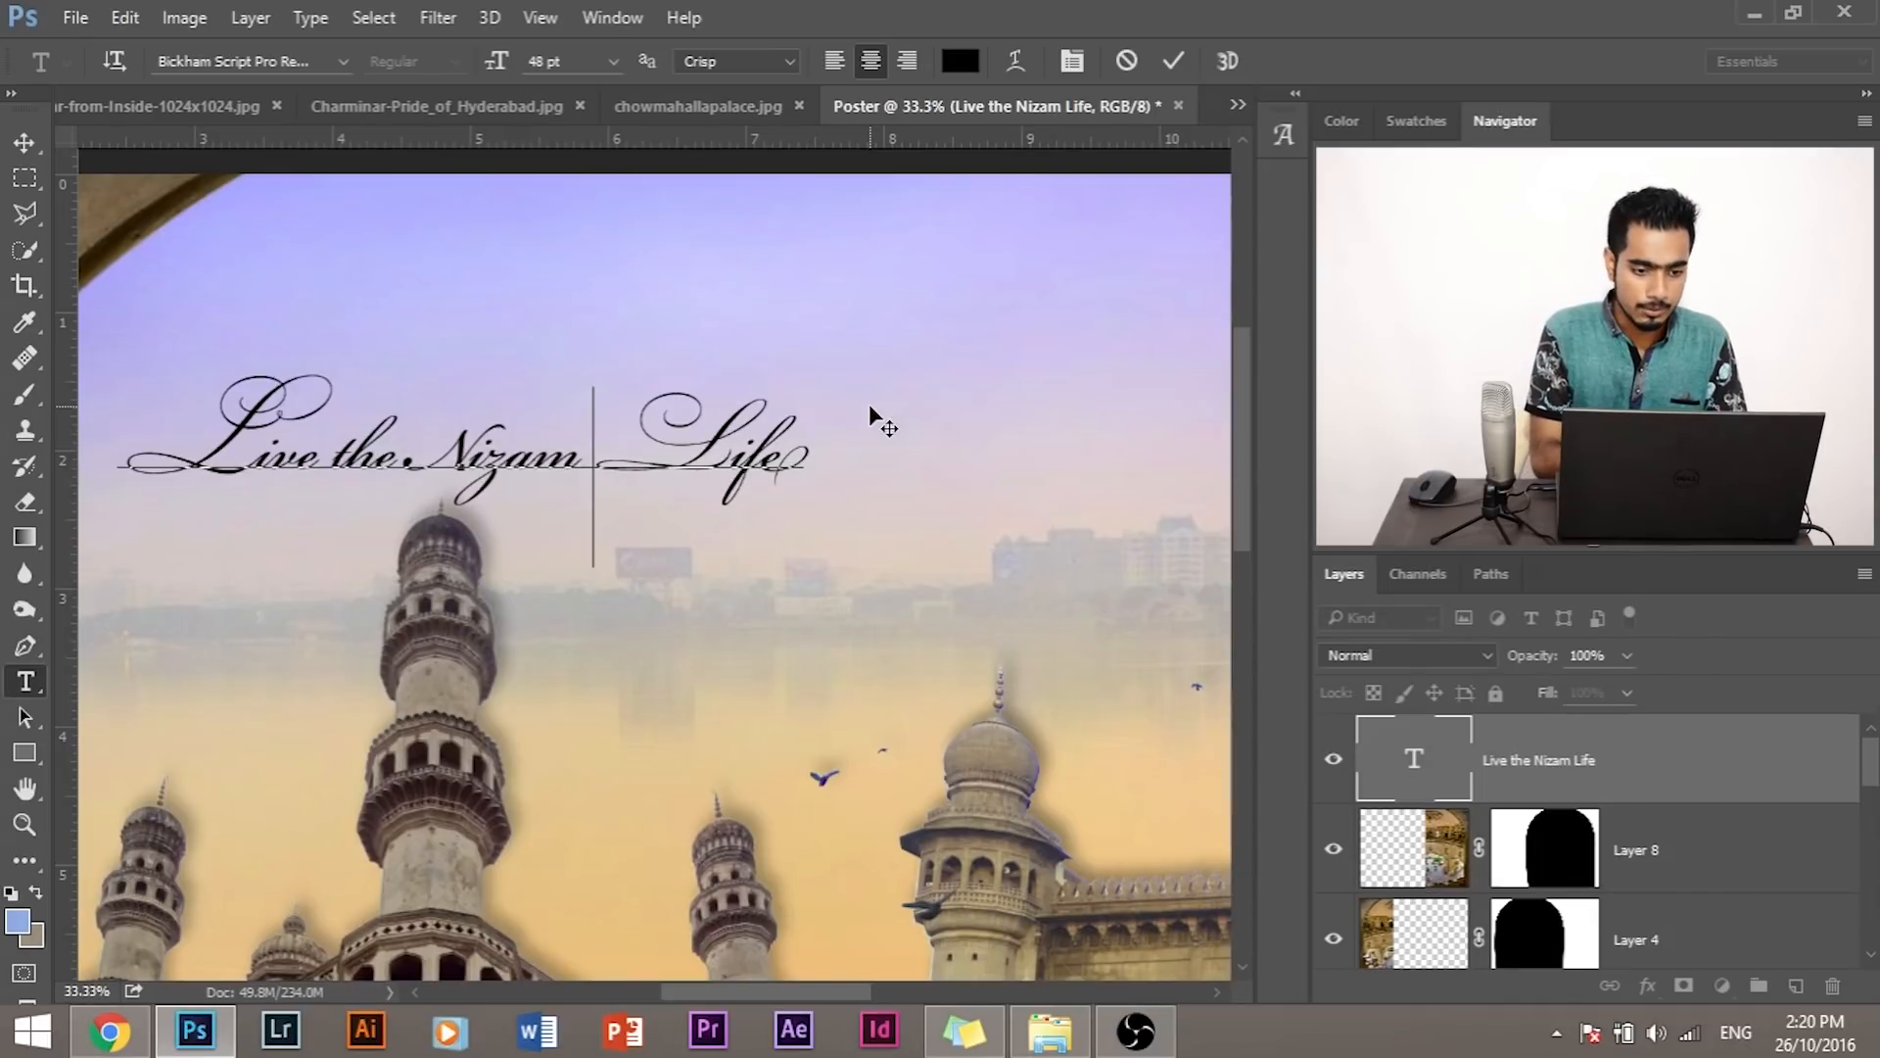
key("alt+Left")
key("alt+Left")
key("alt+Left")
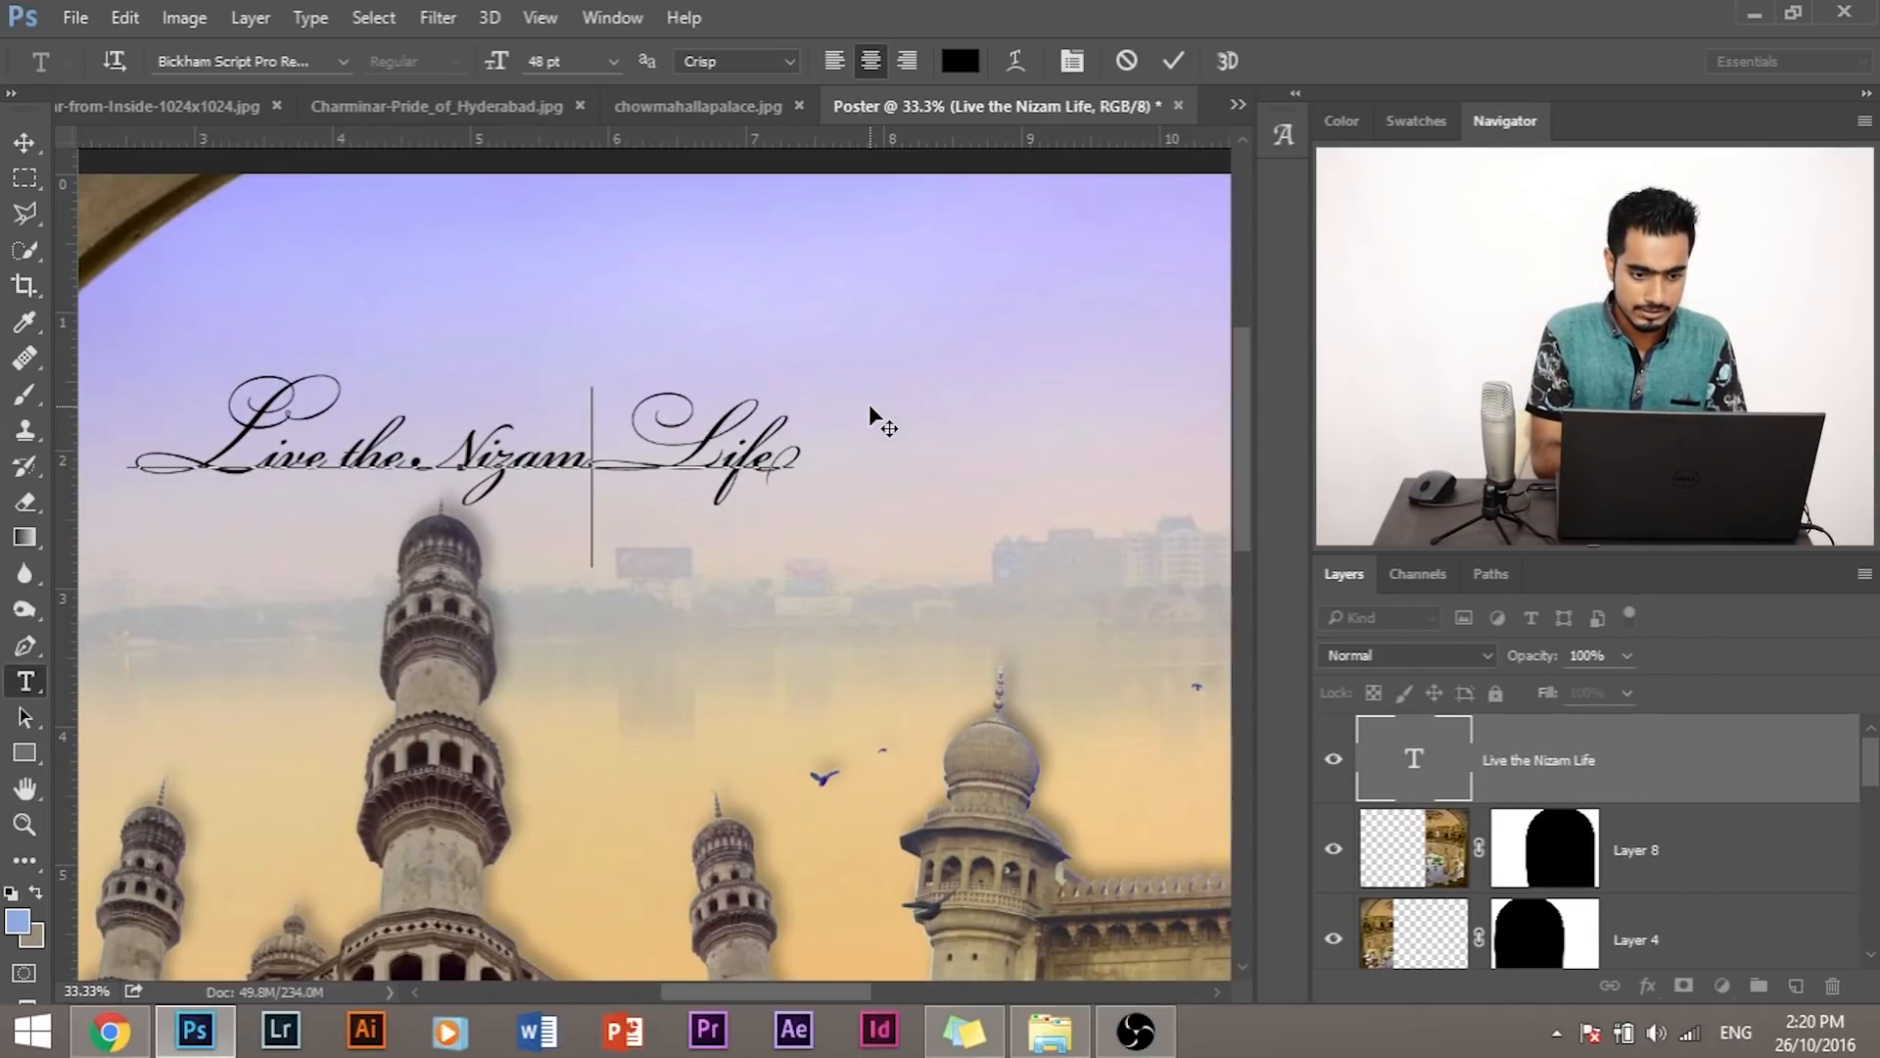
key("alt+Right")
key("alt+Right")
key("alt+Right")
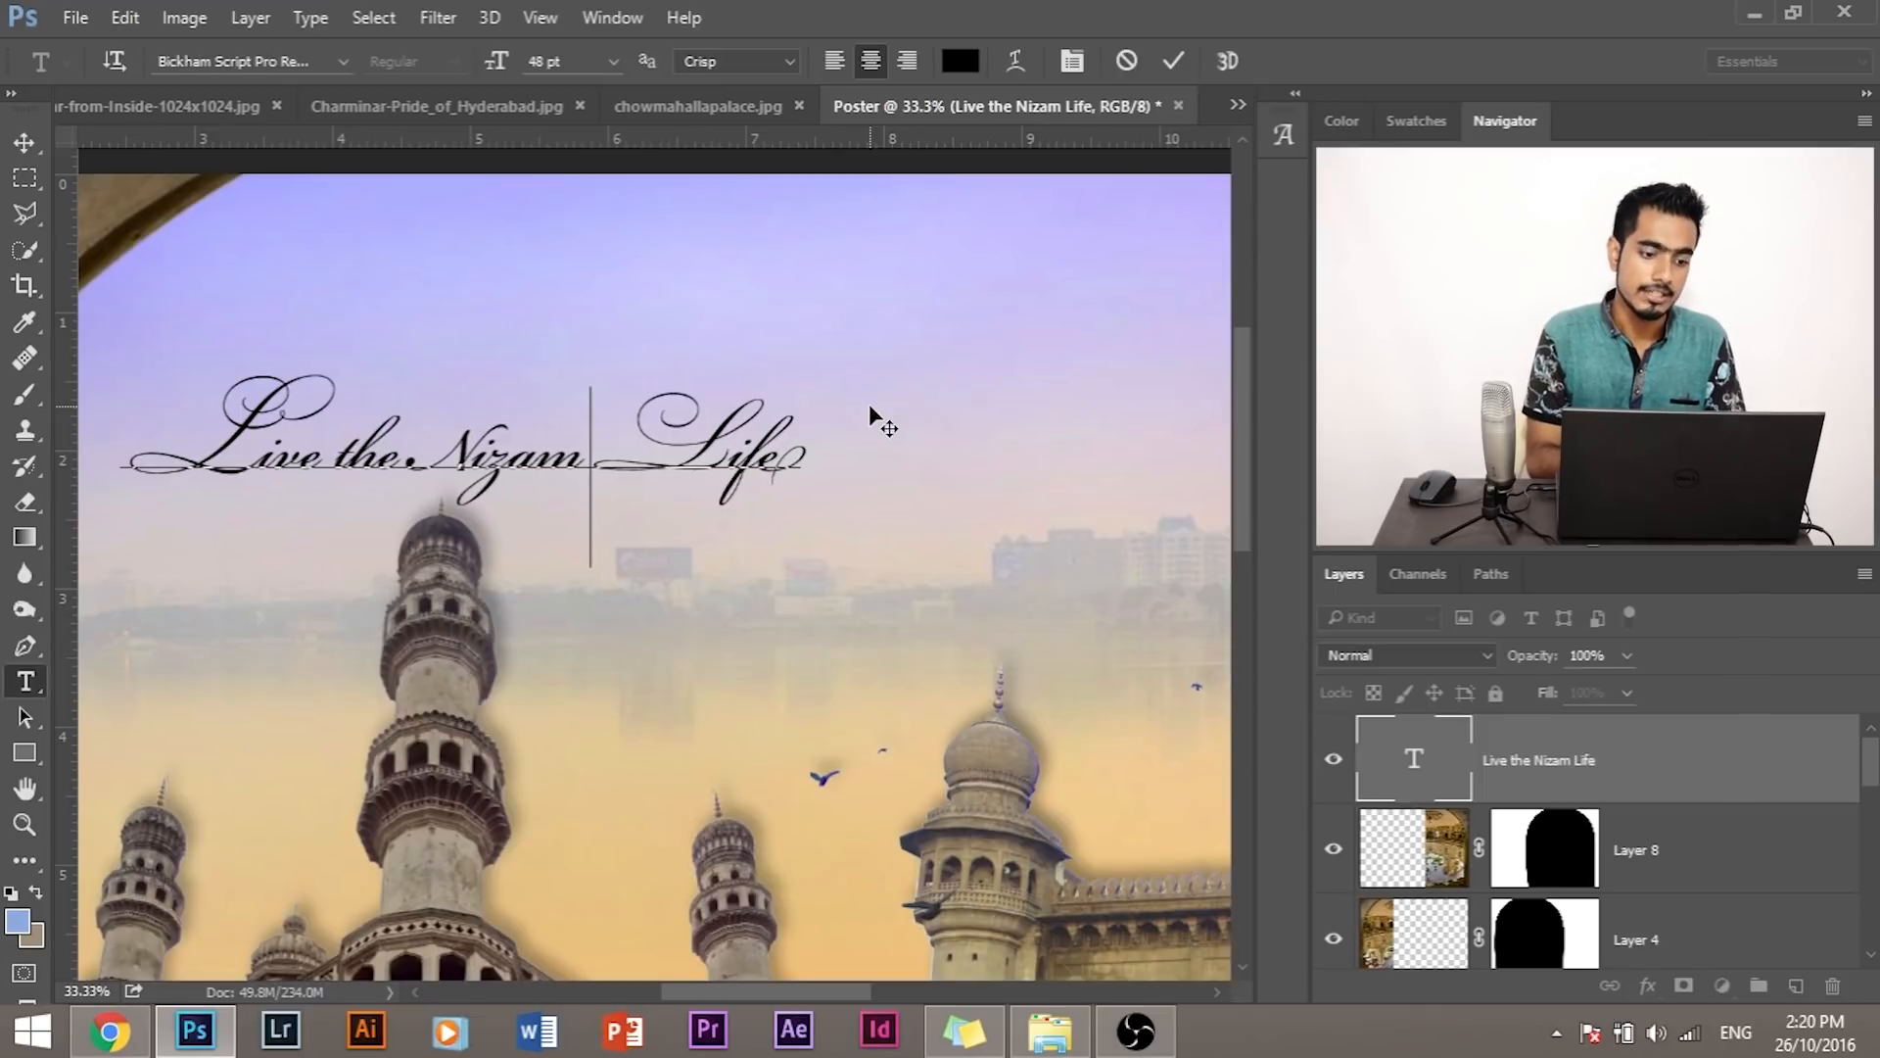
left_click(25, 143)
Step: Add "..." after "Life" at the end of the tagline and commit the text
left_click(25, 681)
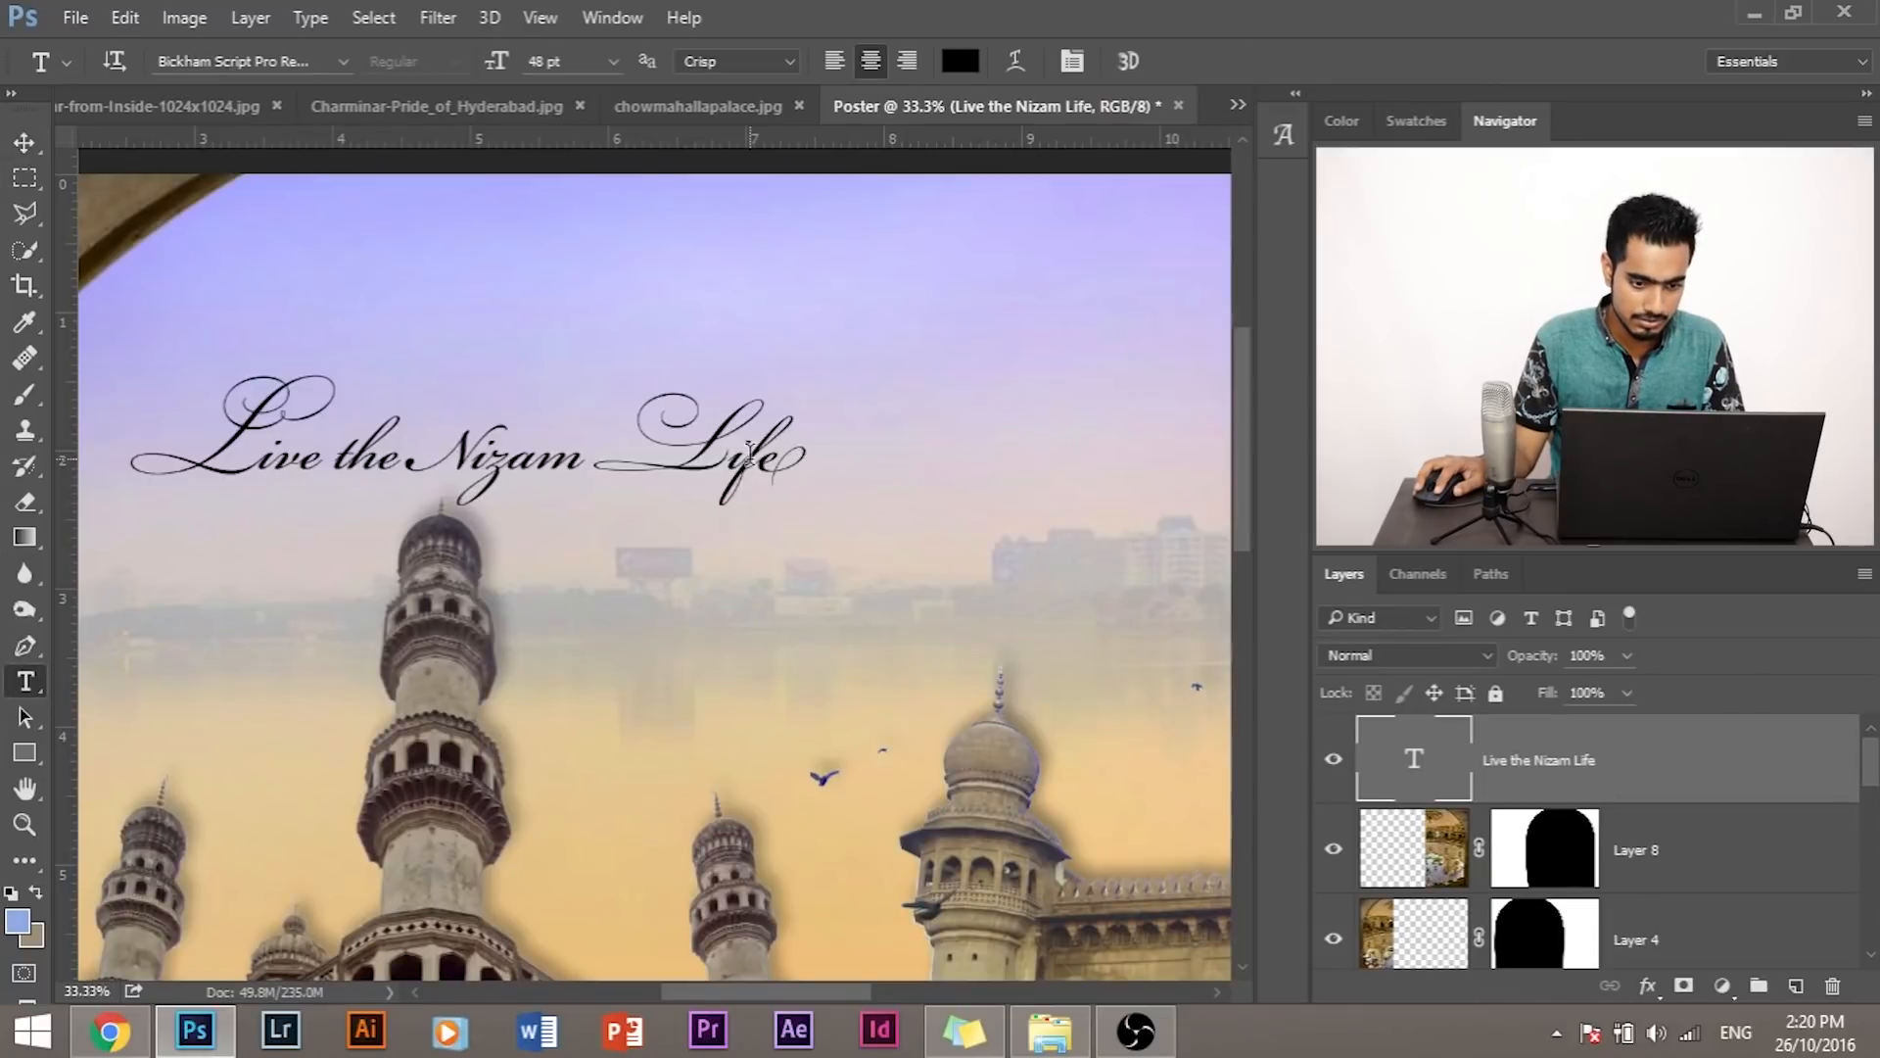
left_click(750, 455)
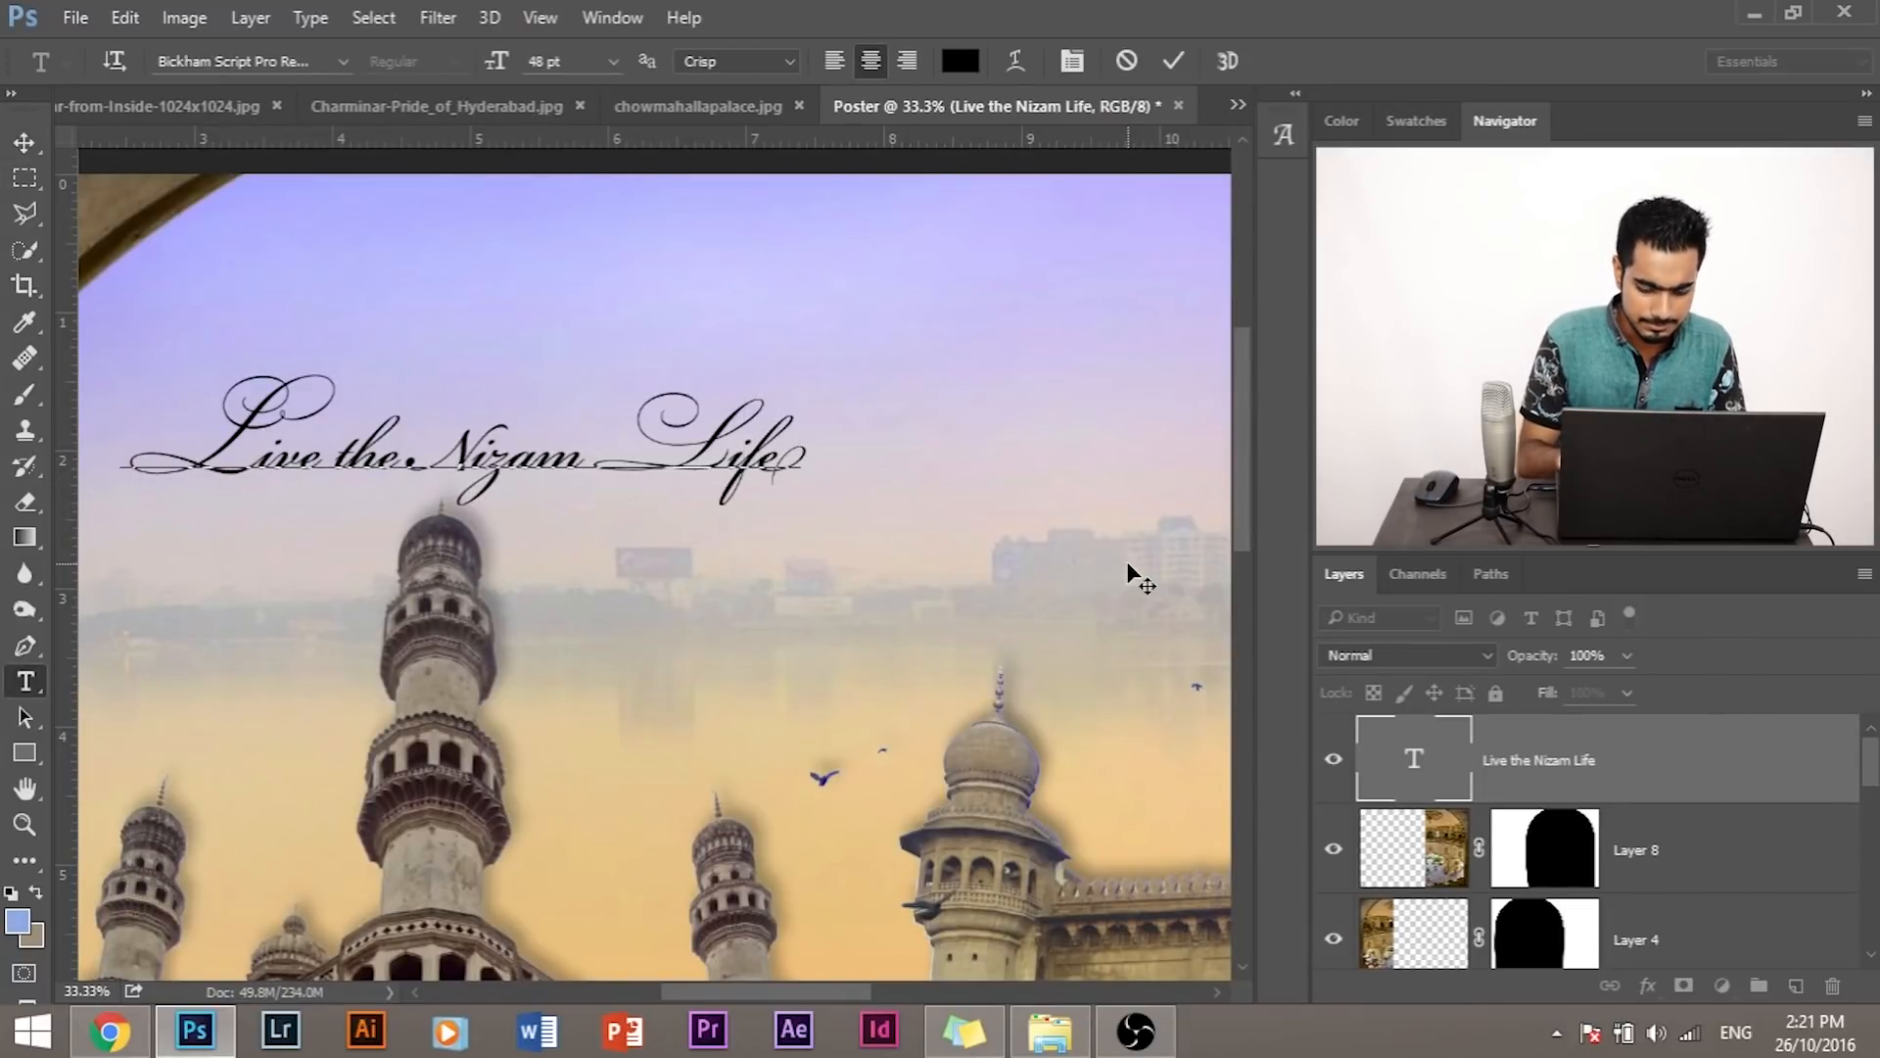
type("...")
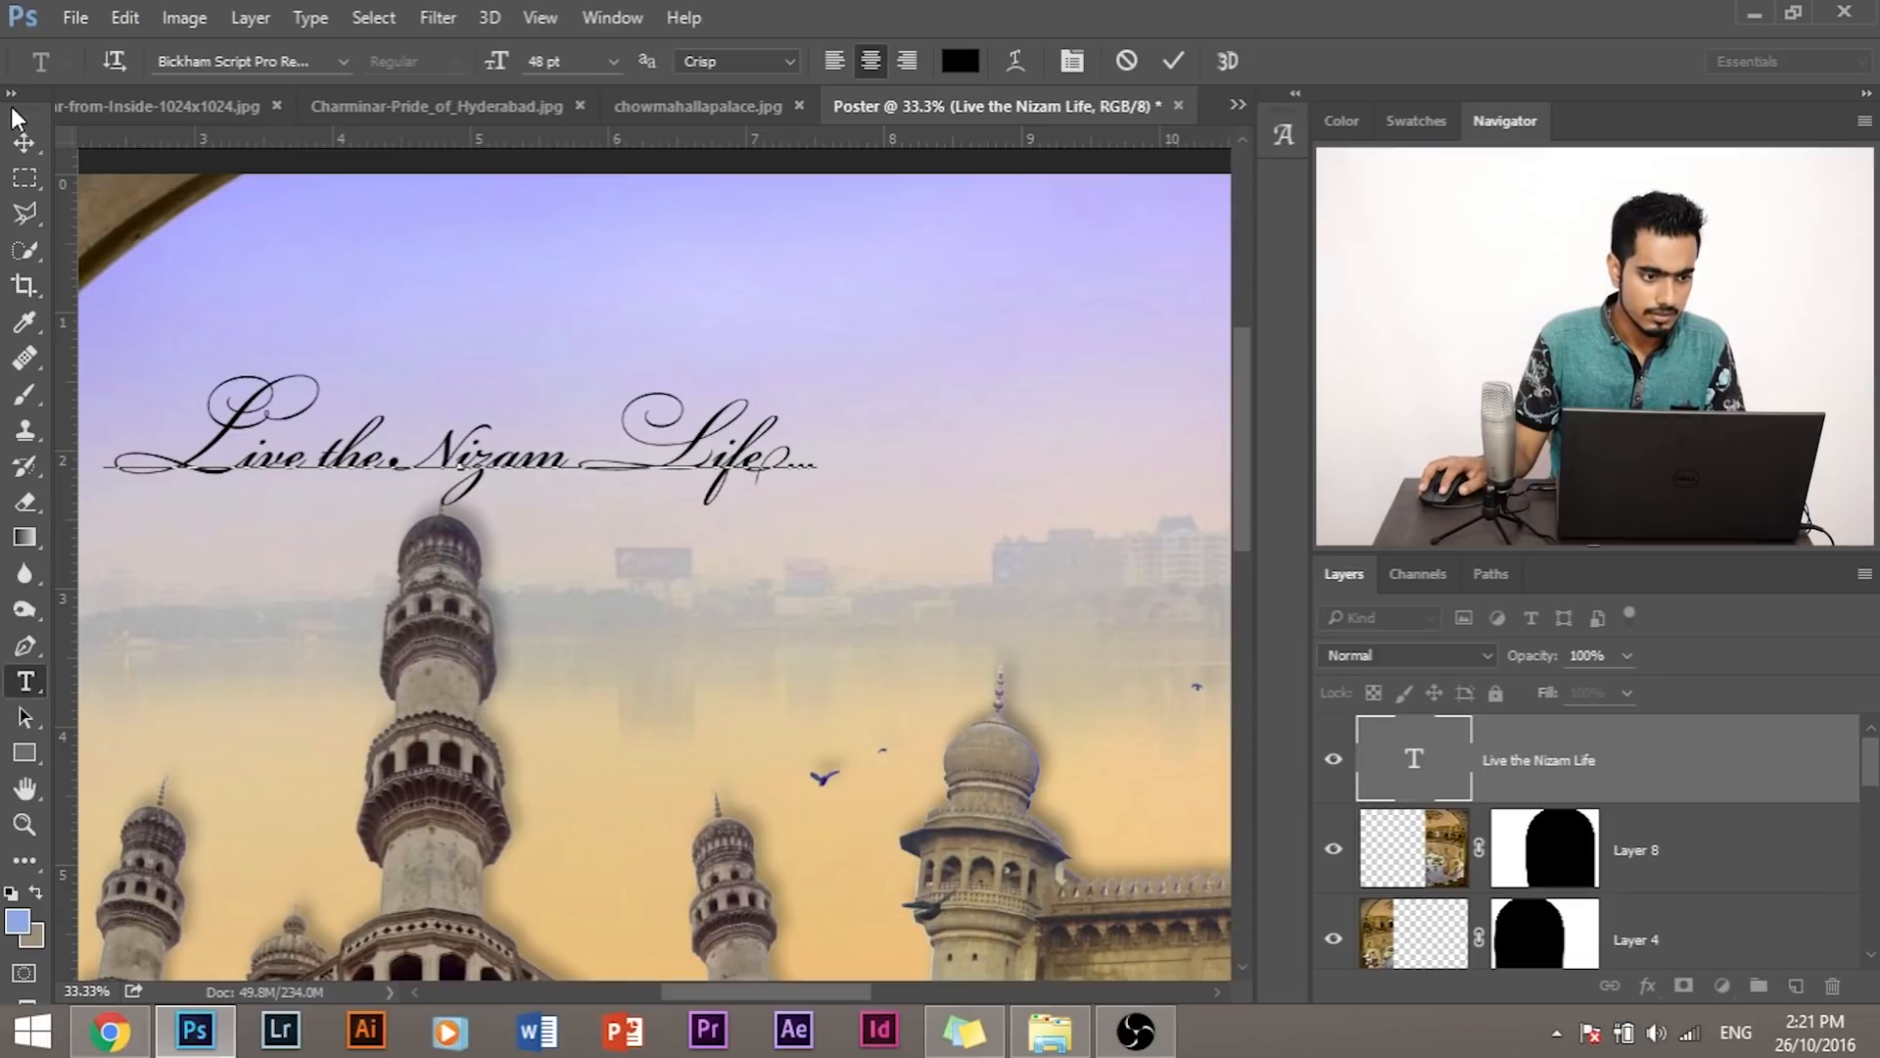
left_click(27, 144)
Step: Replace the N of "Nizam" with the second alternate glyph, the open looped swash, commit it and collapse the glyph list
key("ctrl+minus")
key("ctrl+minus")
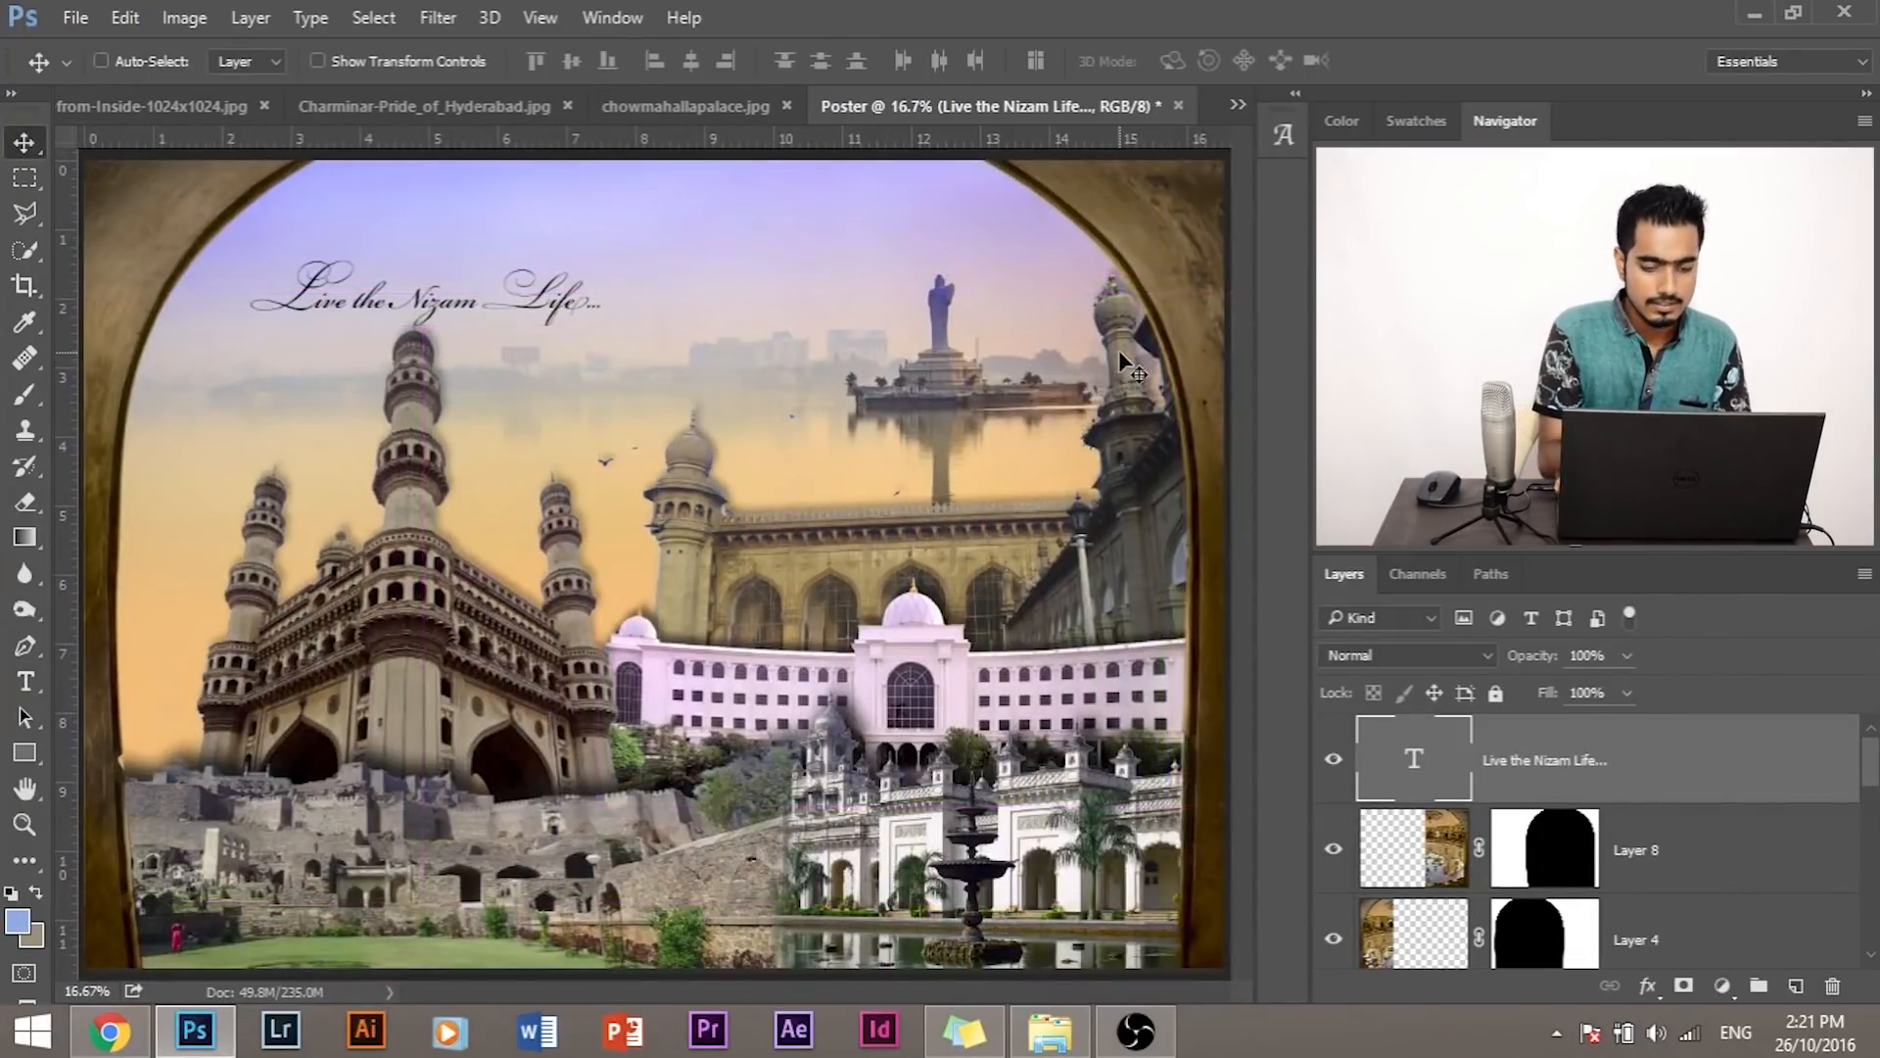
key("ctrl+plus")
key("ctrl+plus")
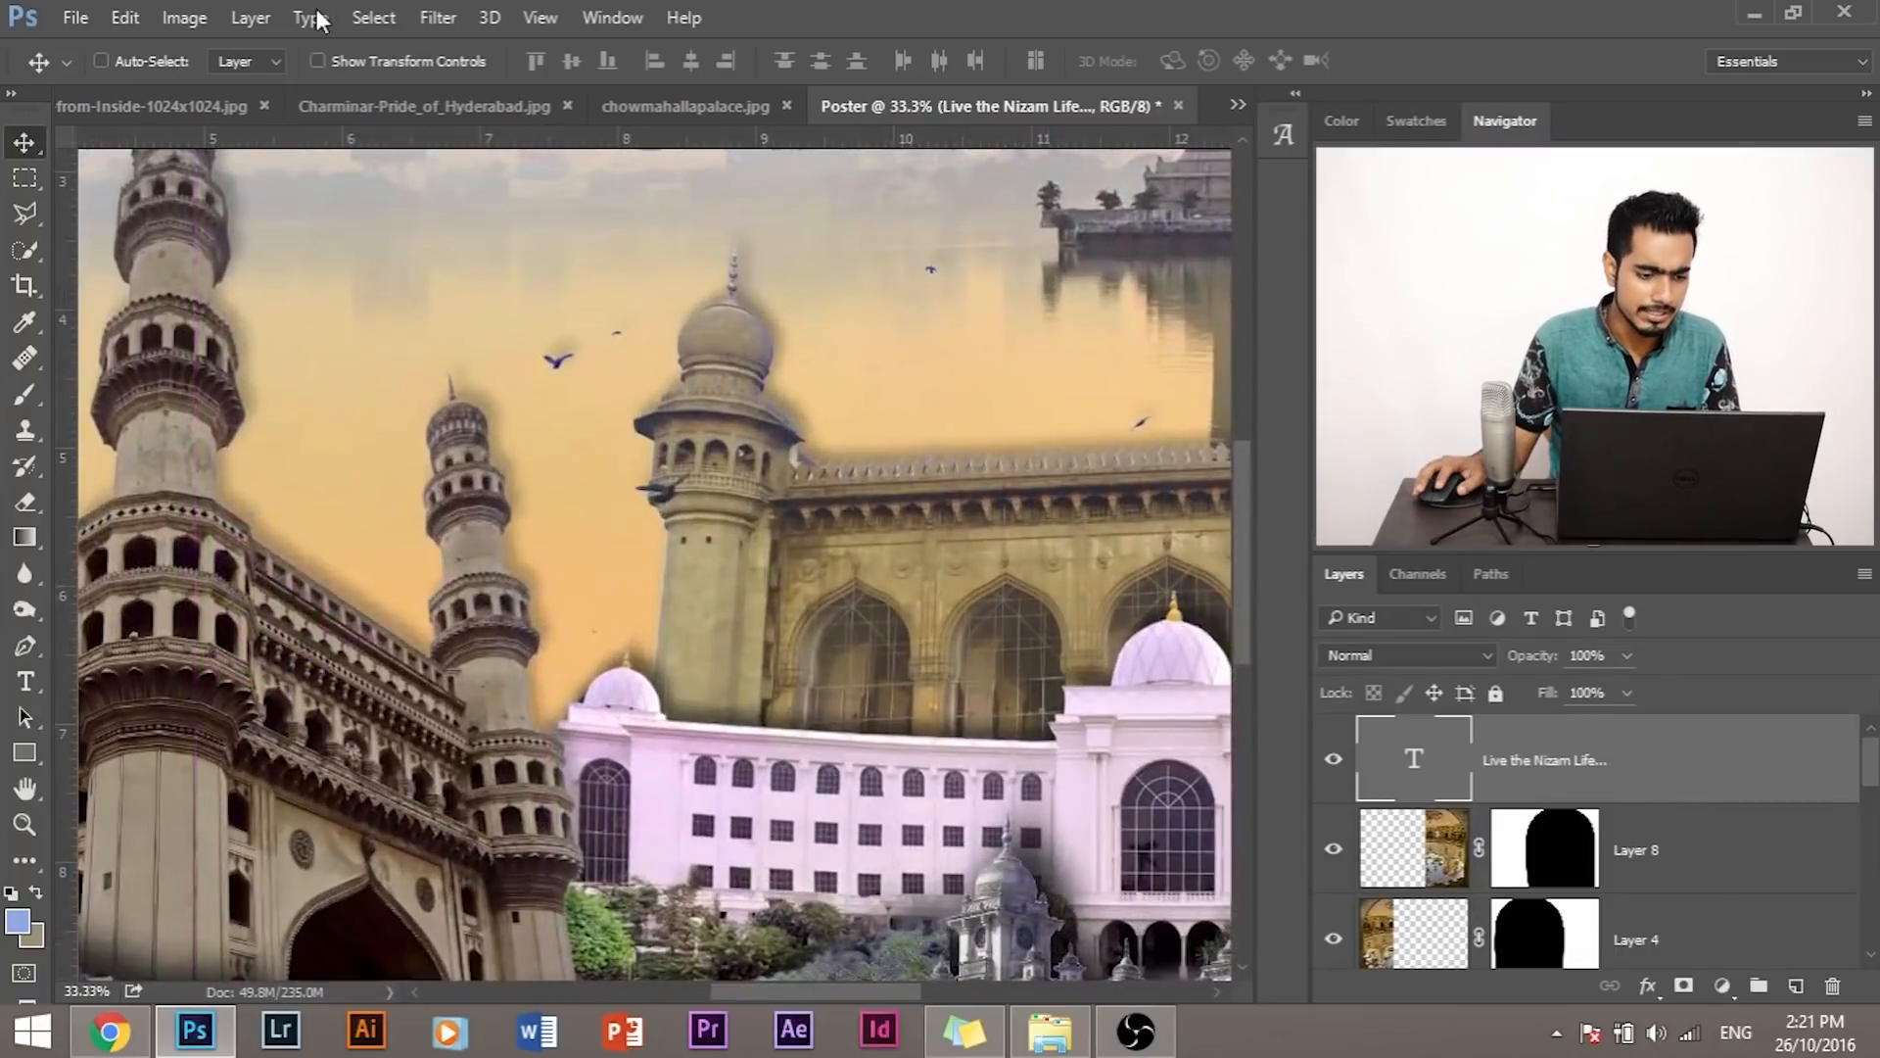
left_click_drag(381, 402, 609, 693)
key("ctrl+plus")
key("ctrl+plus")
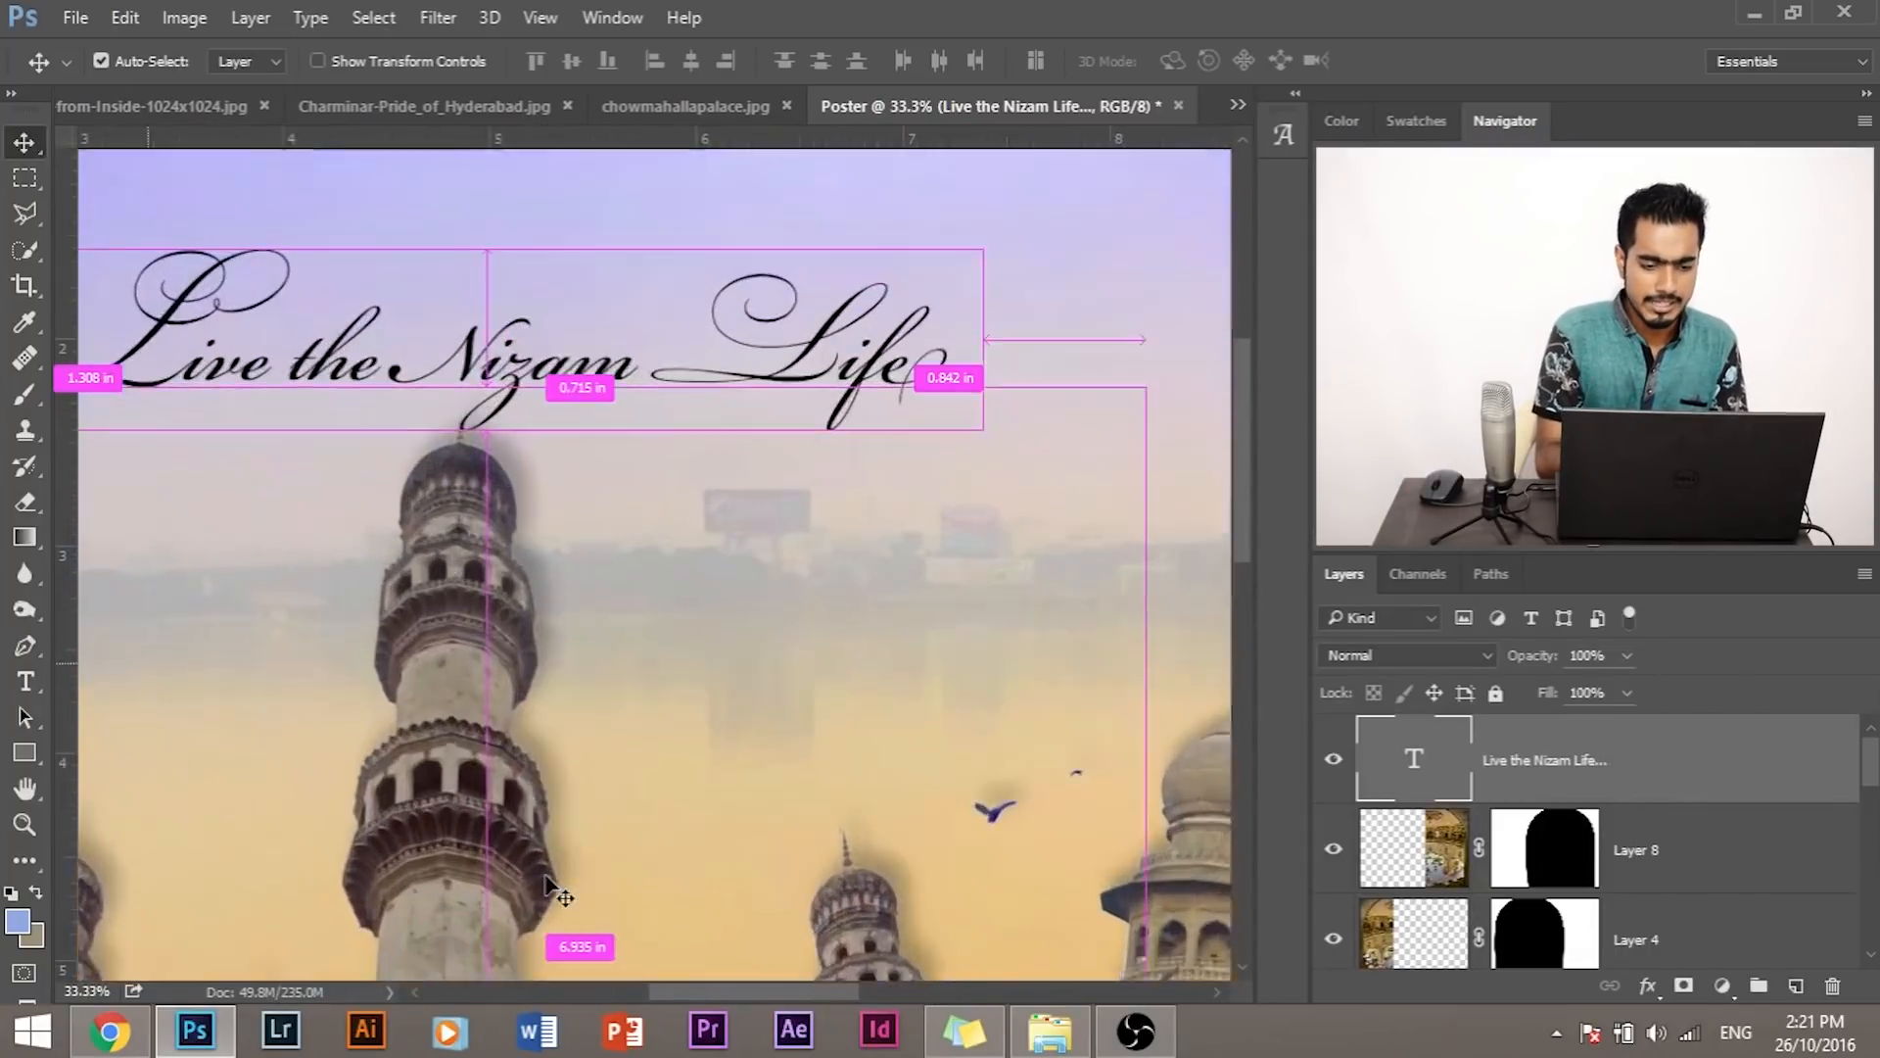
left_click_drag(508, 454, 745, 645)
left_click(14, 687)
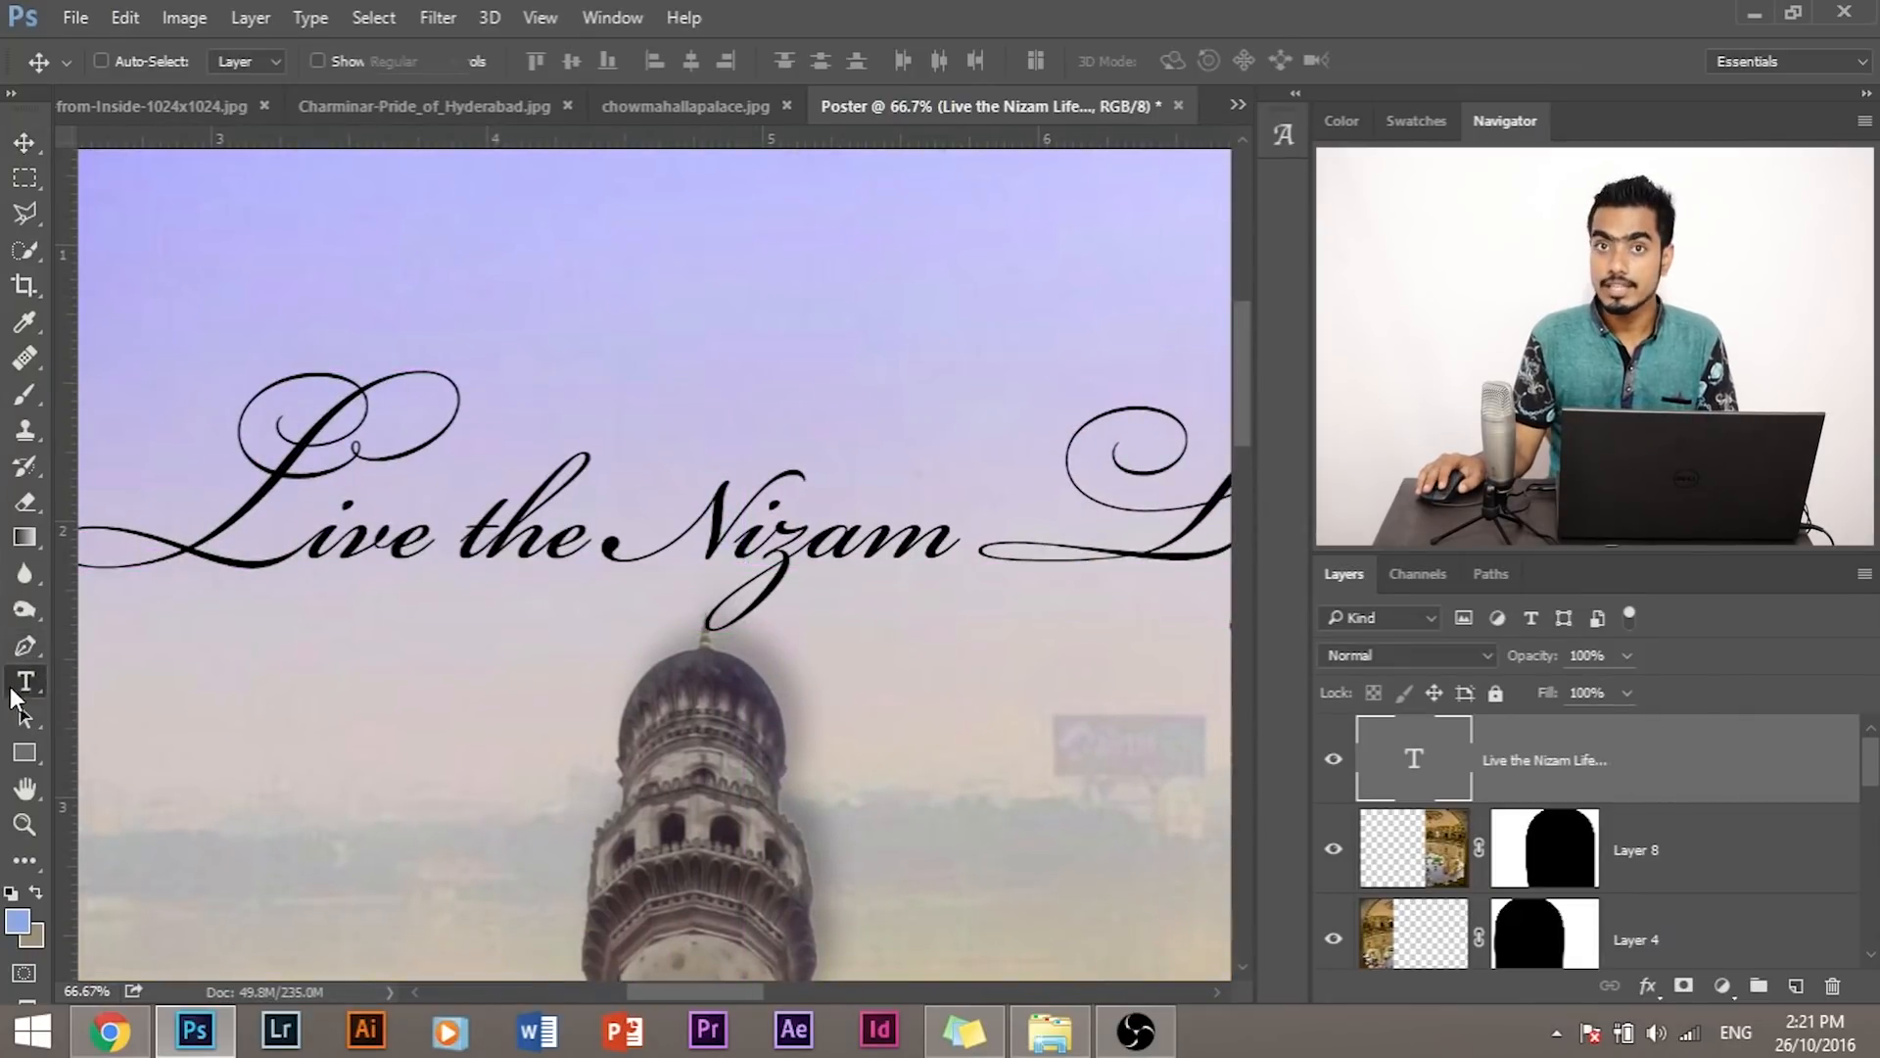
left_click_drag(646, 546, 735, 534)
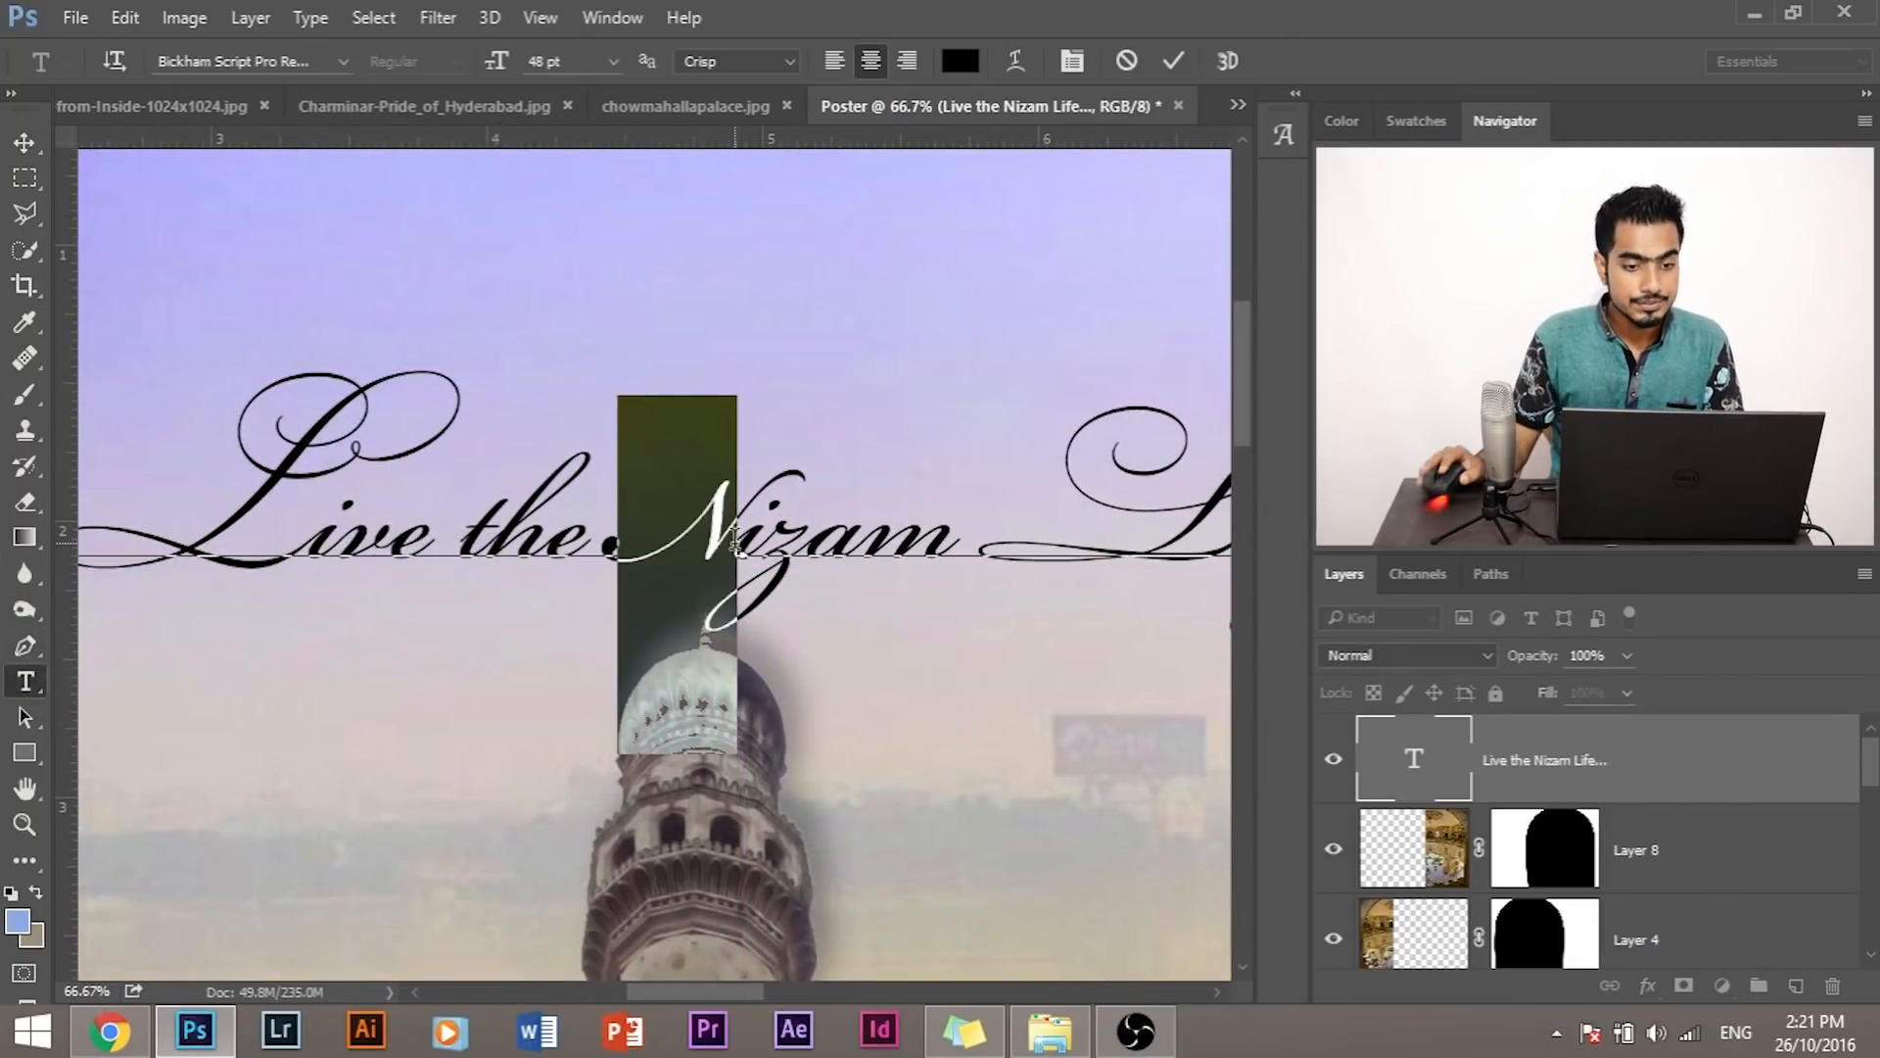
left_click(1289, 142)
double_click(1010, 297)
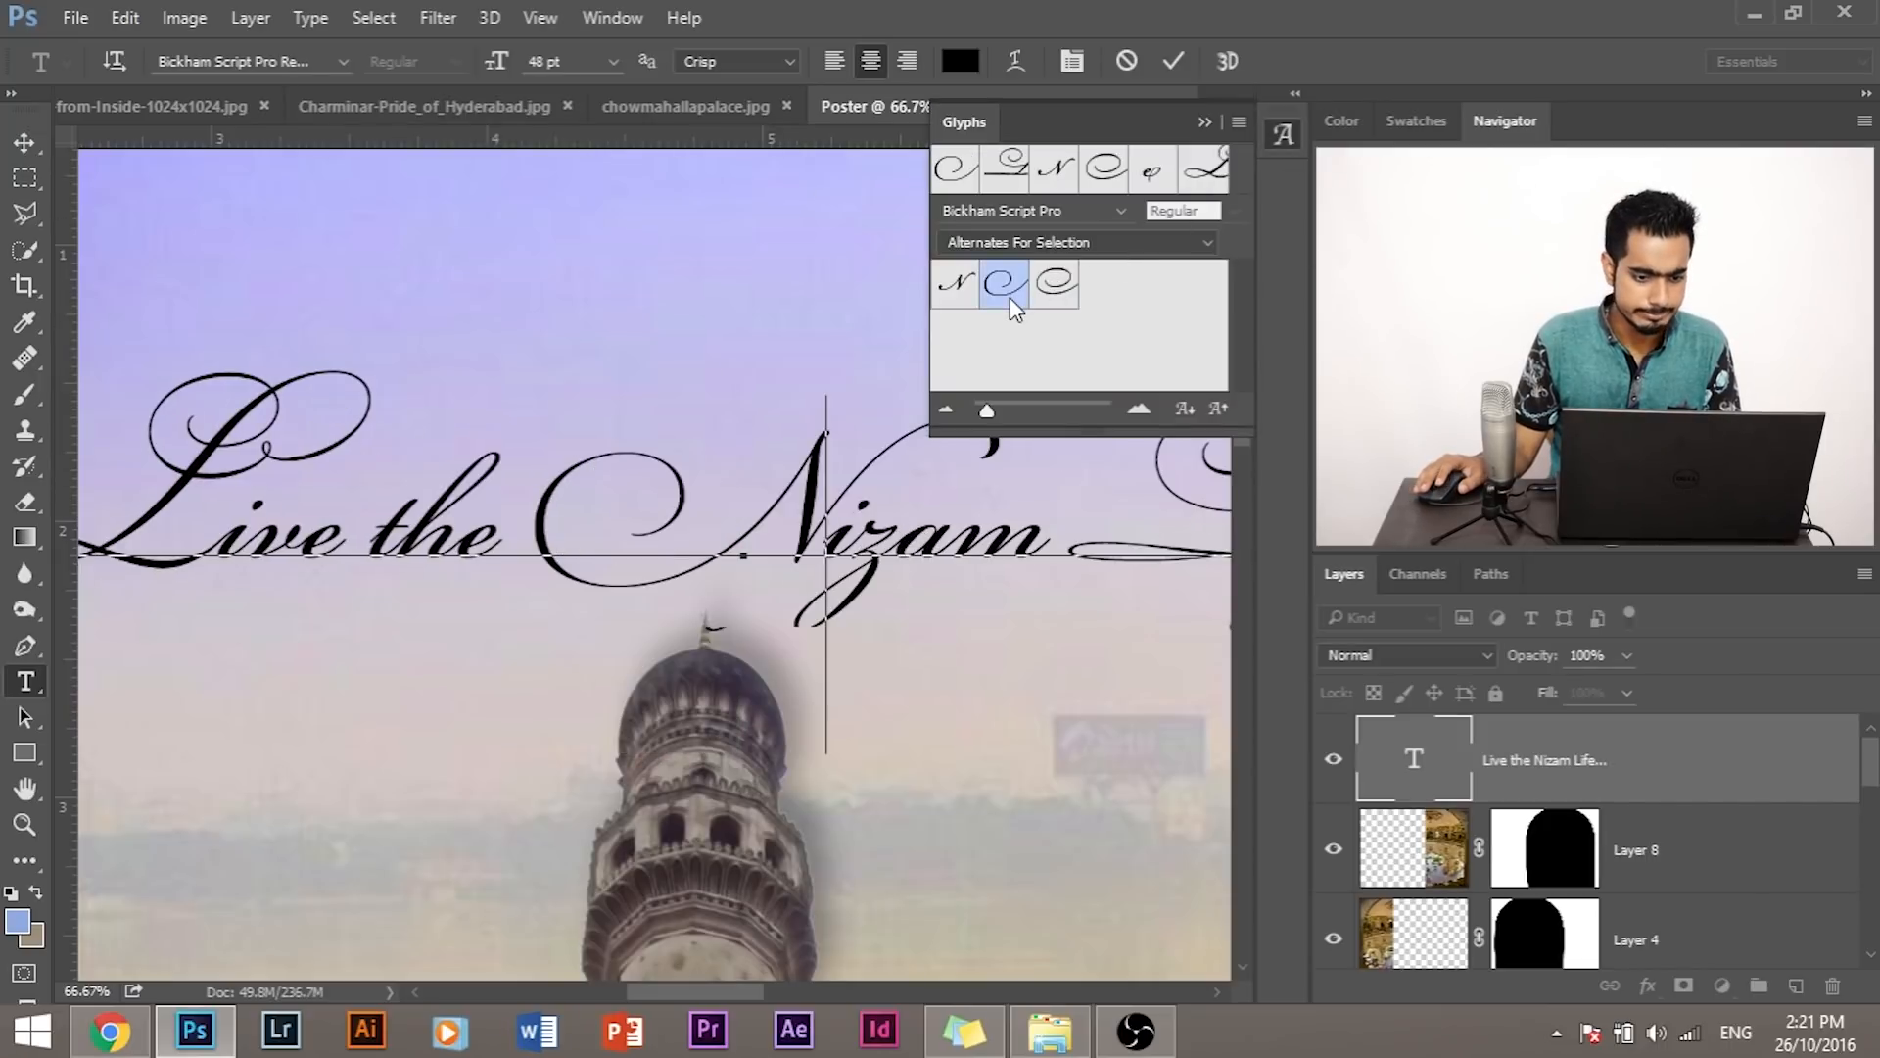
left_click(25, 143)
key("ctrl+minus")
key("ctrl+minus")
key("ctrl+minus")
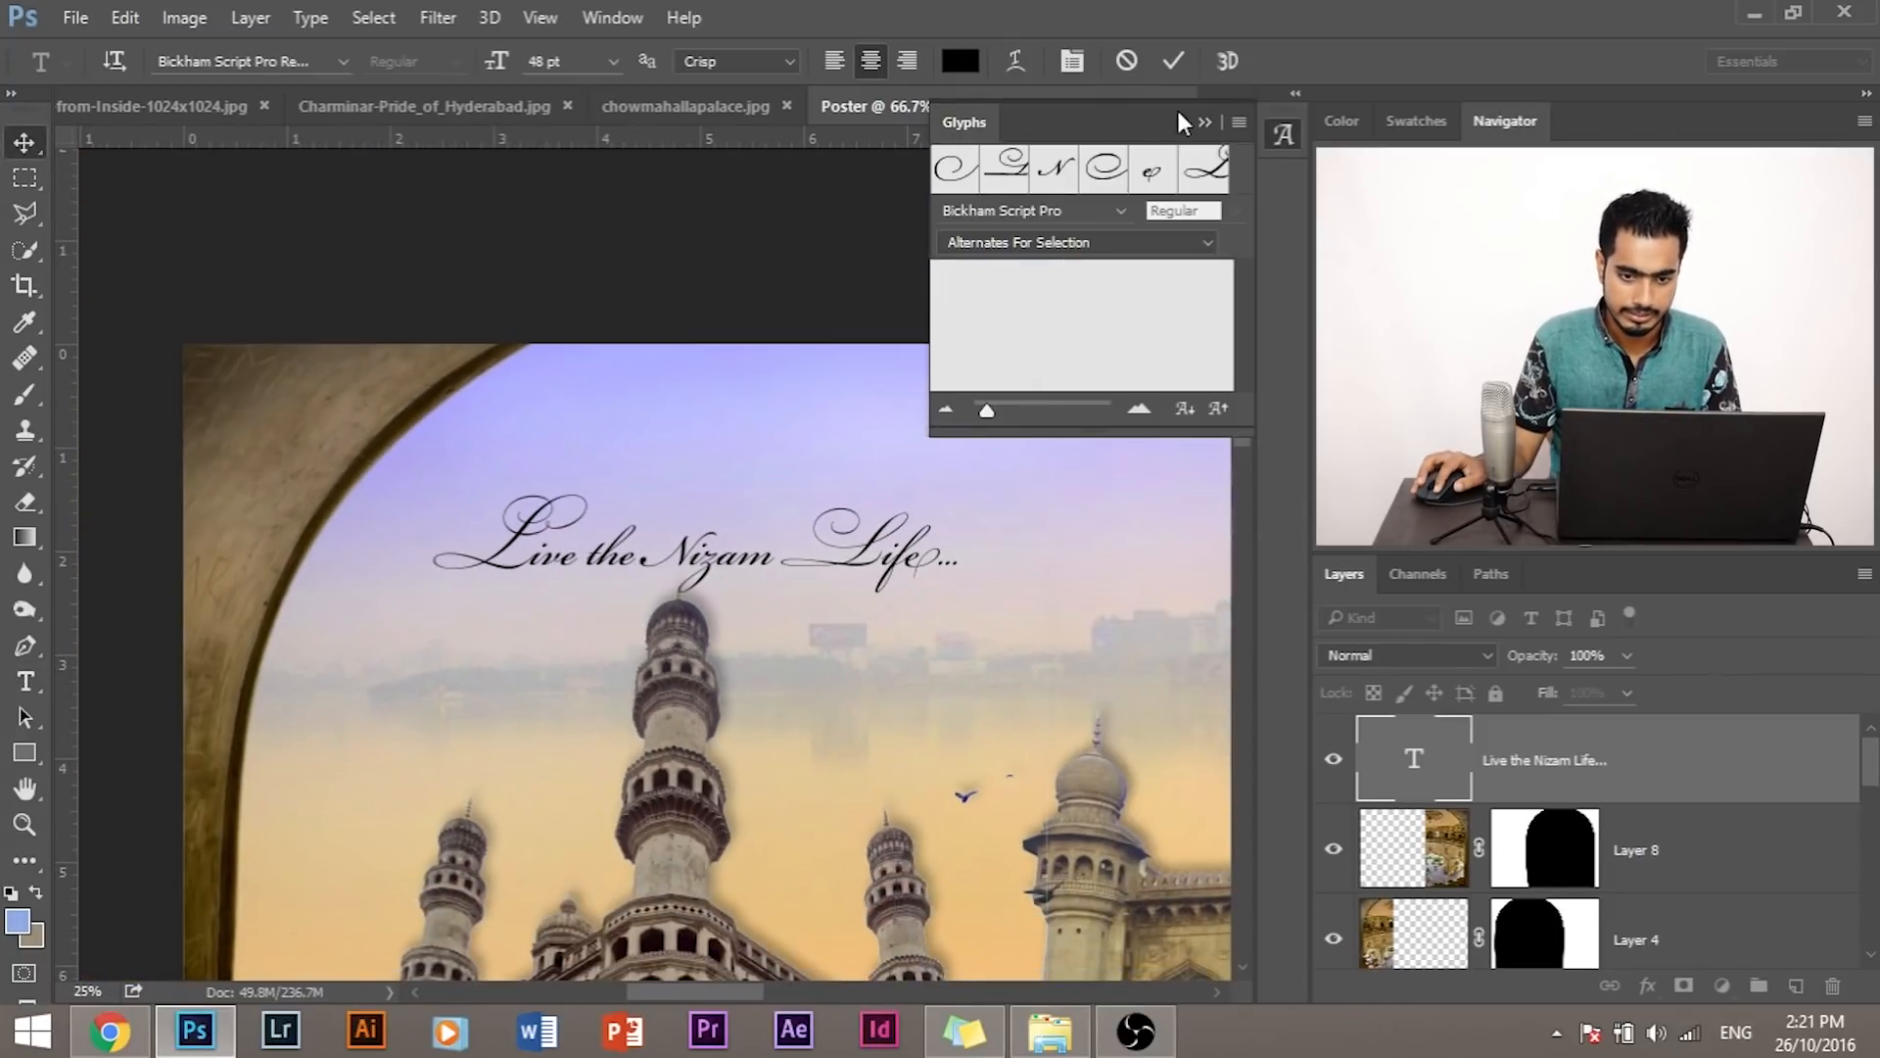
left_click(1203, 121)
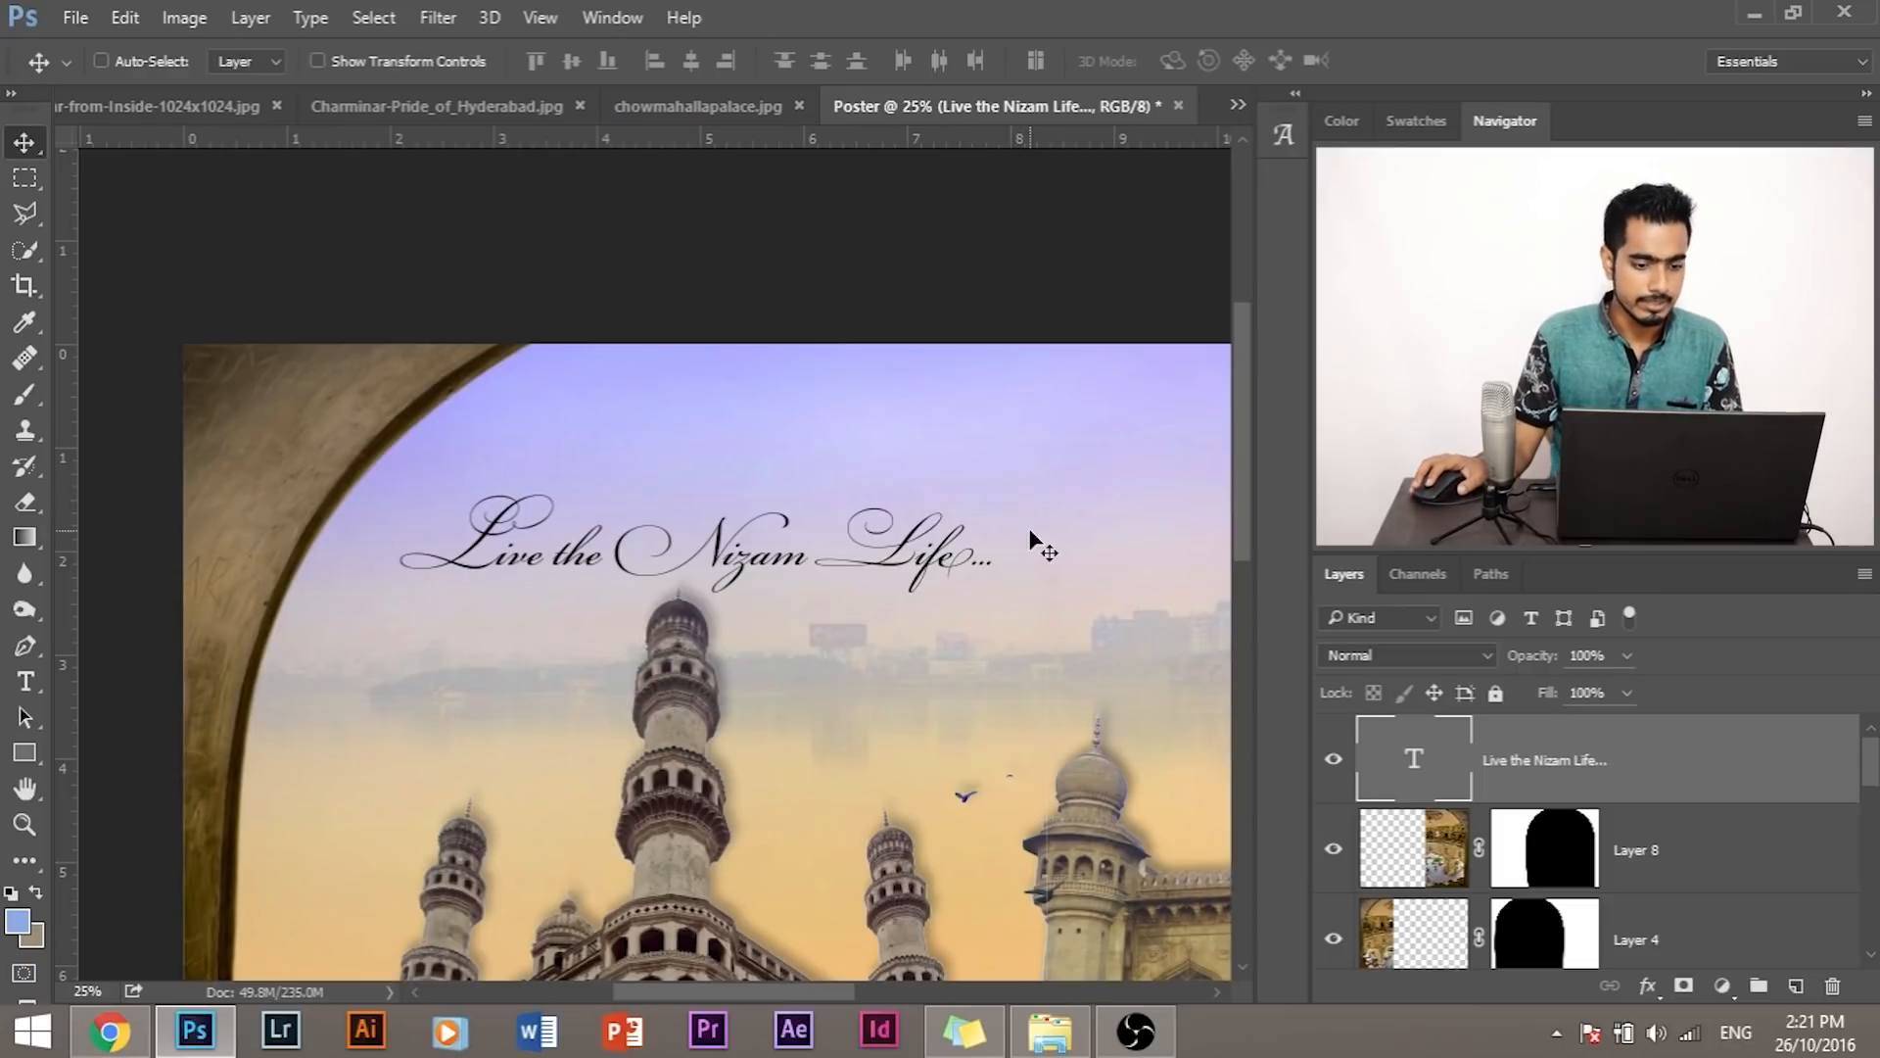
Step: Tighten the gap between "the" and the swash N of "Nizam" and commit the text
left_click(24, 683)
left_click(615, 551)
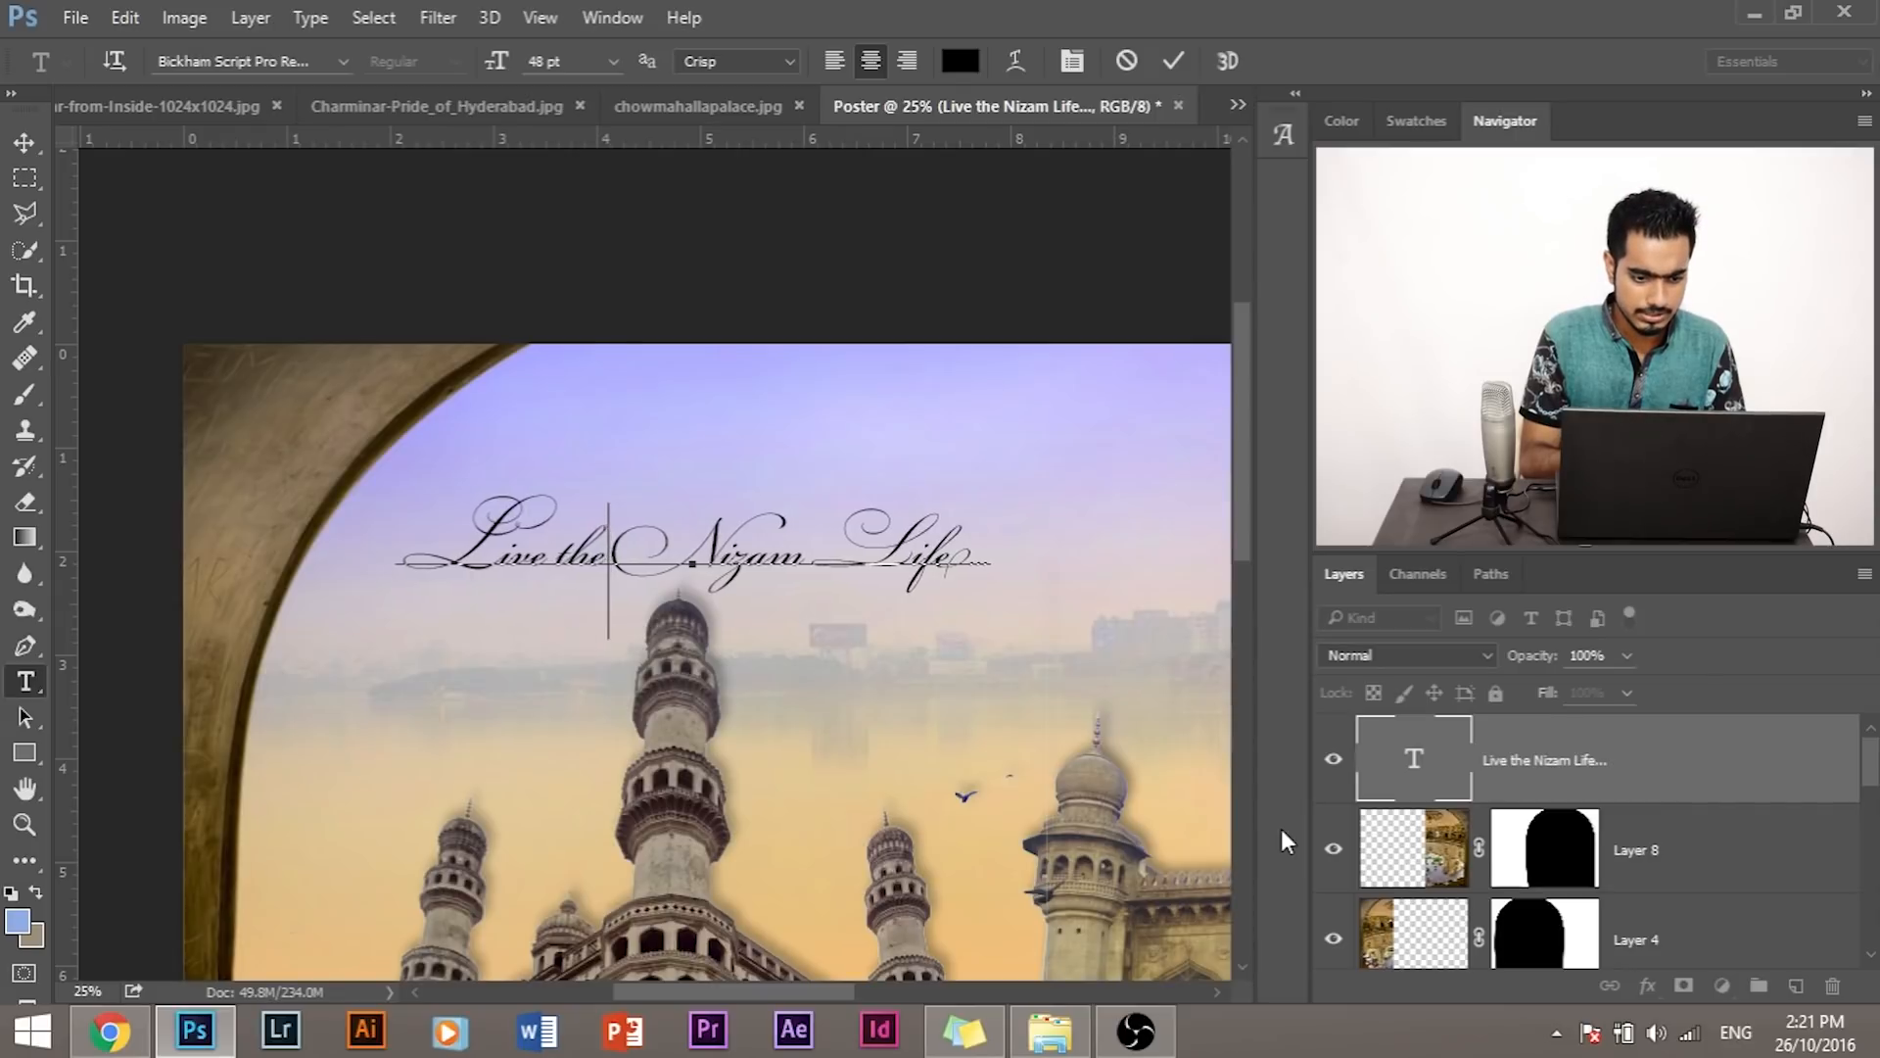
left_click(24, 143)
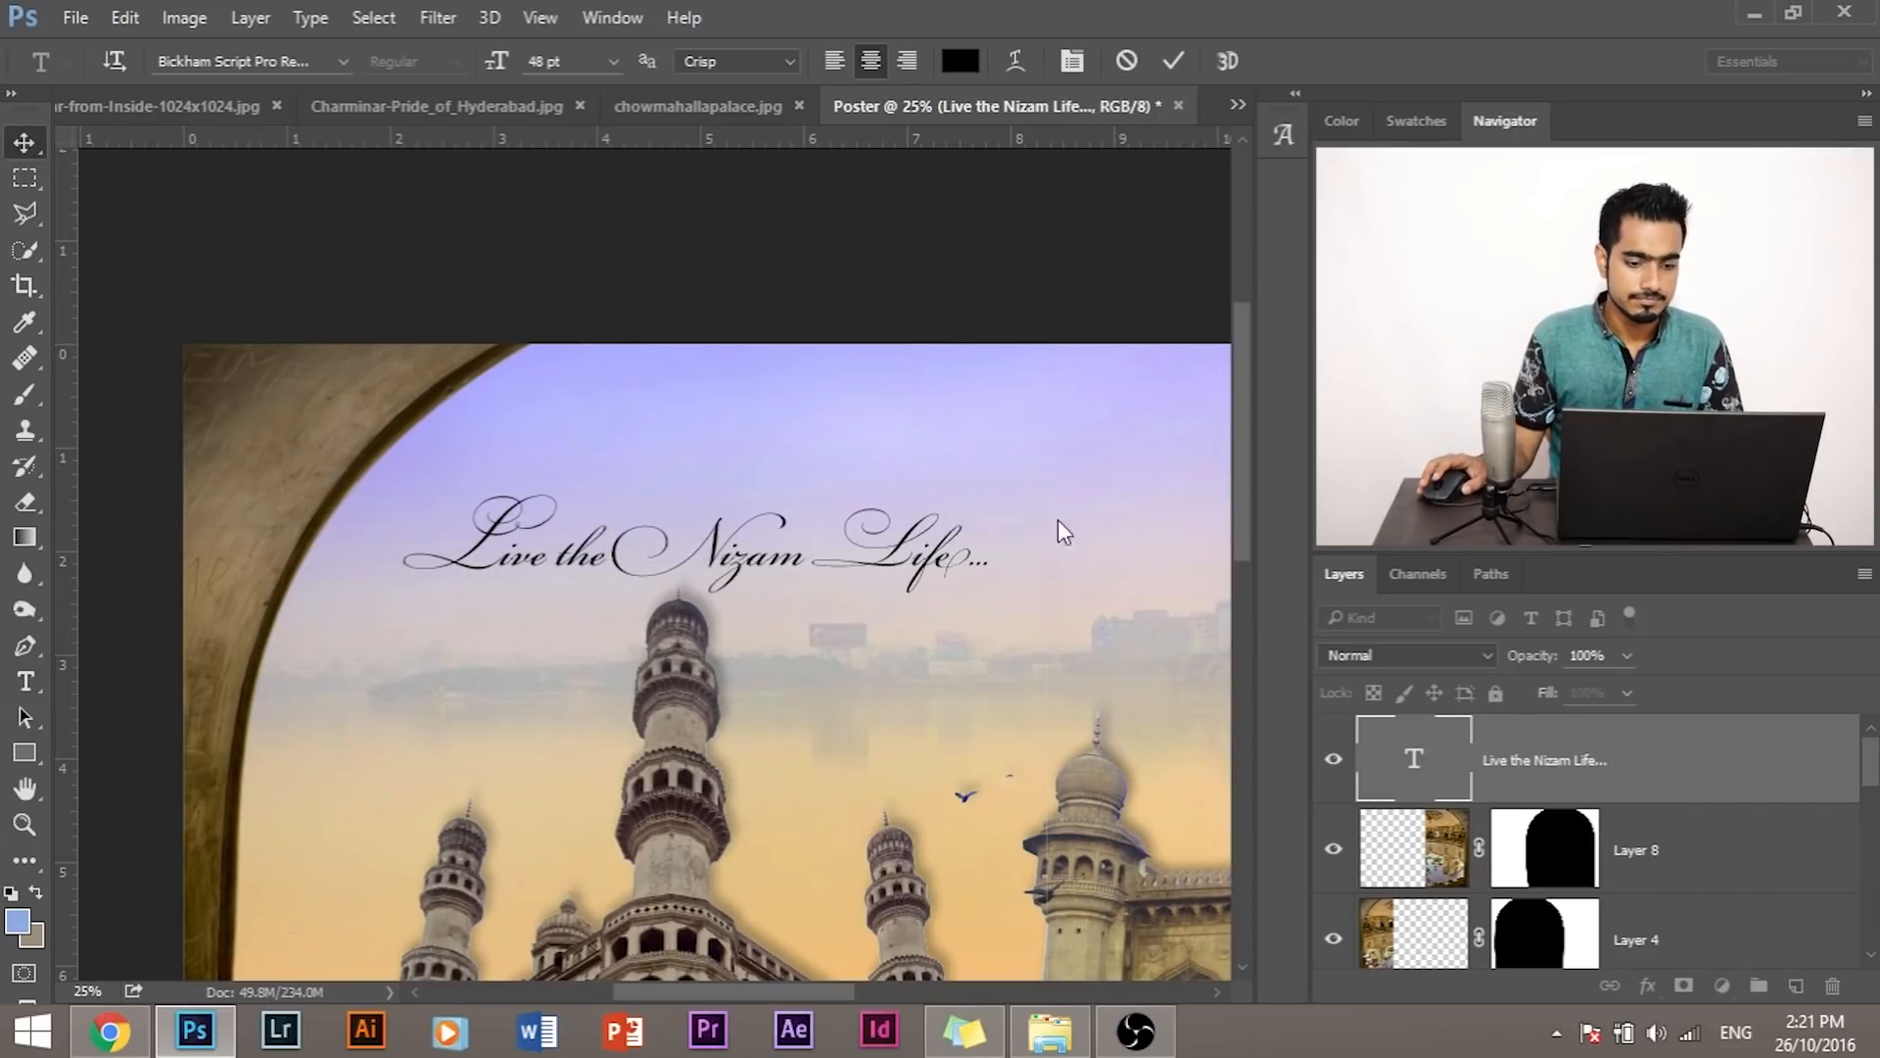
Step: Scale the tagline to about 151% and place it so the N's swash loops over the top of the Charminar's tallest minaret
key("ctrl+minus")
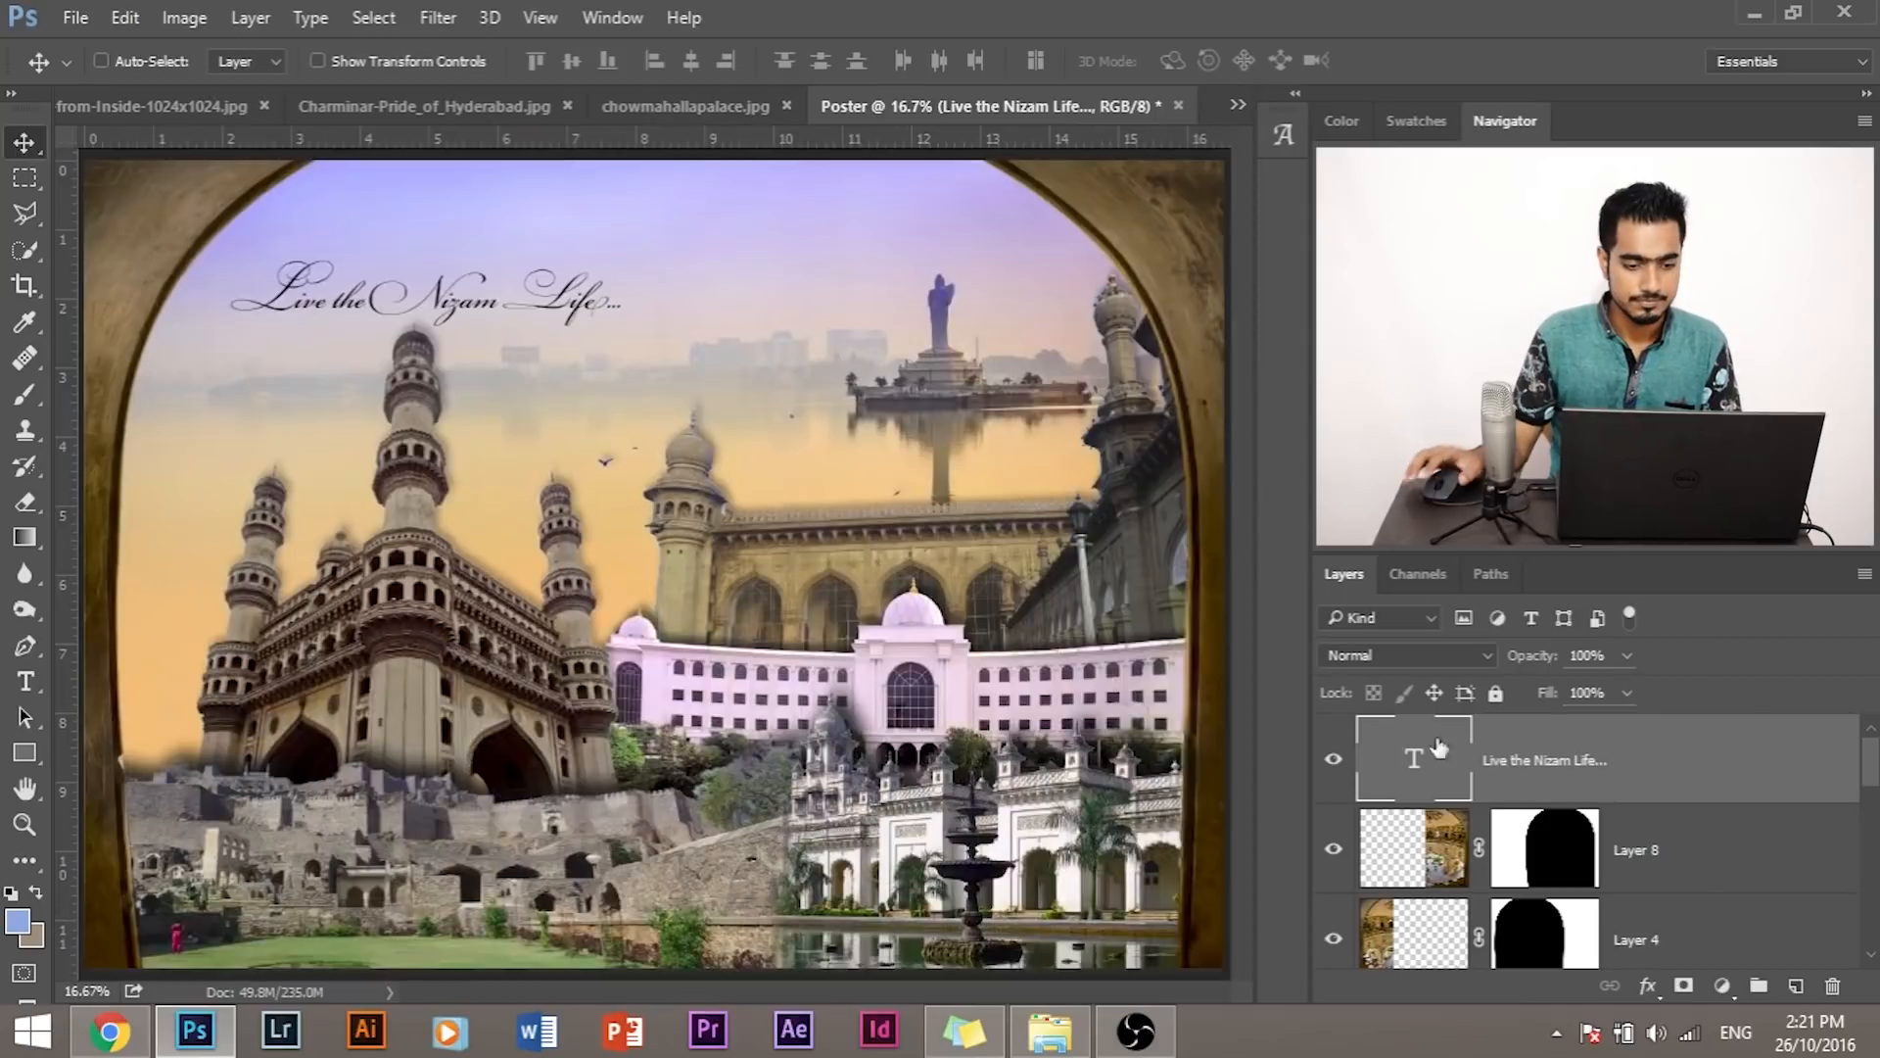
key("ctrl+t")
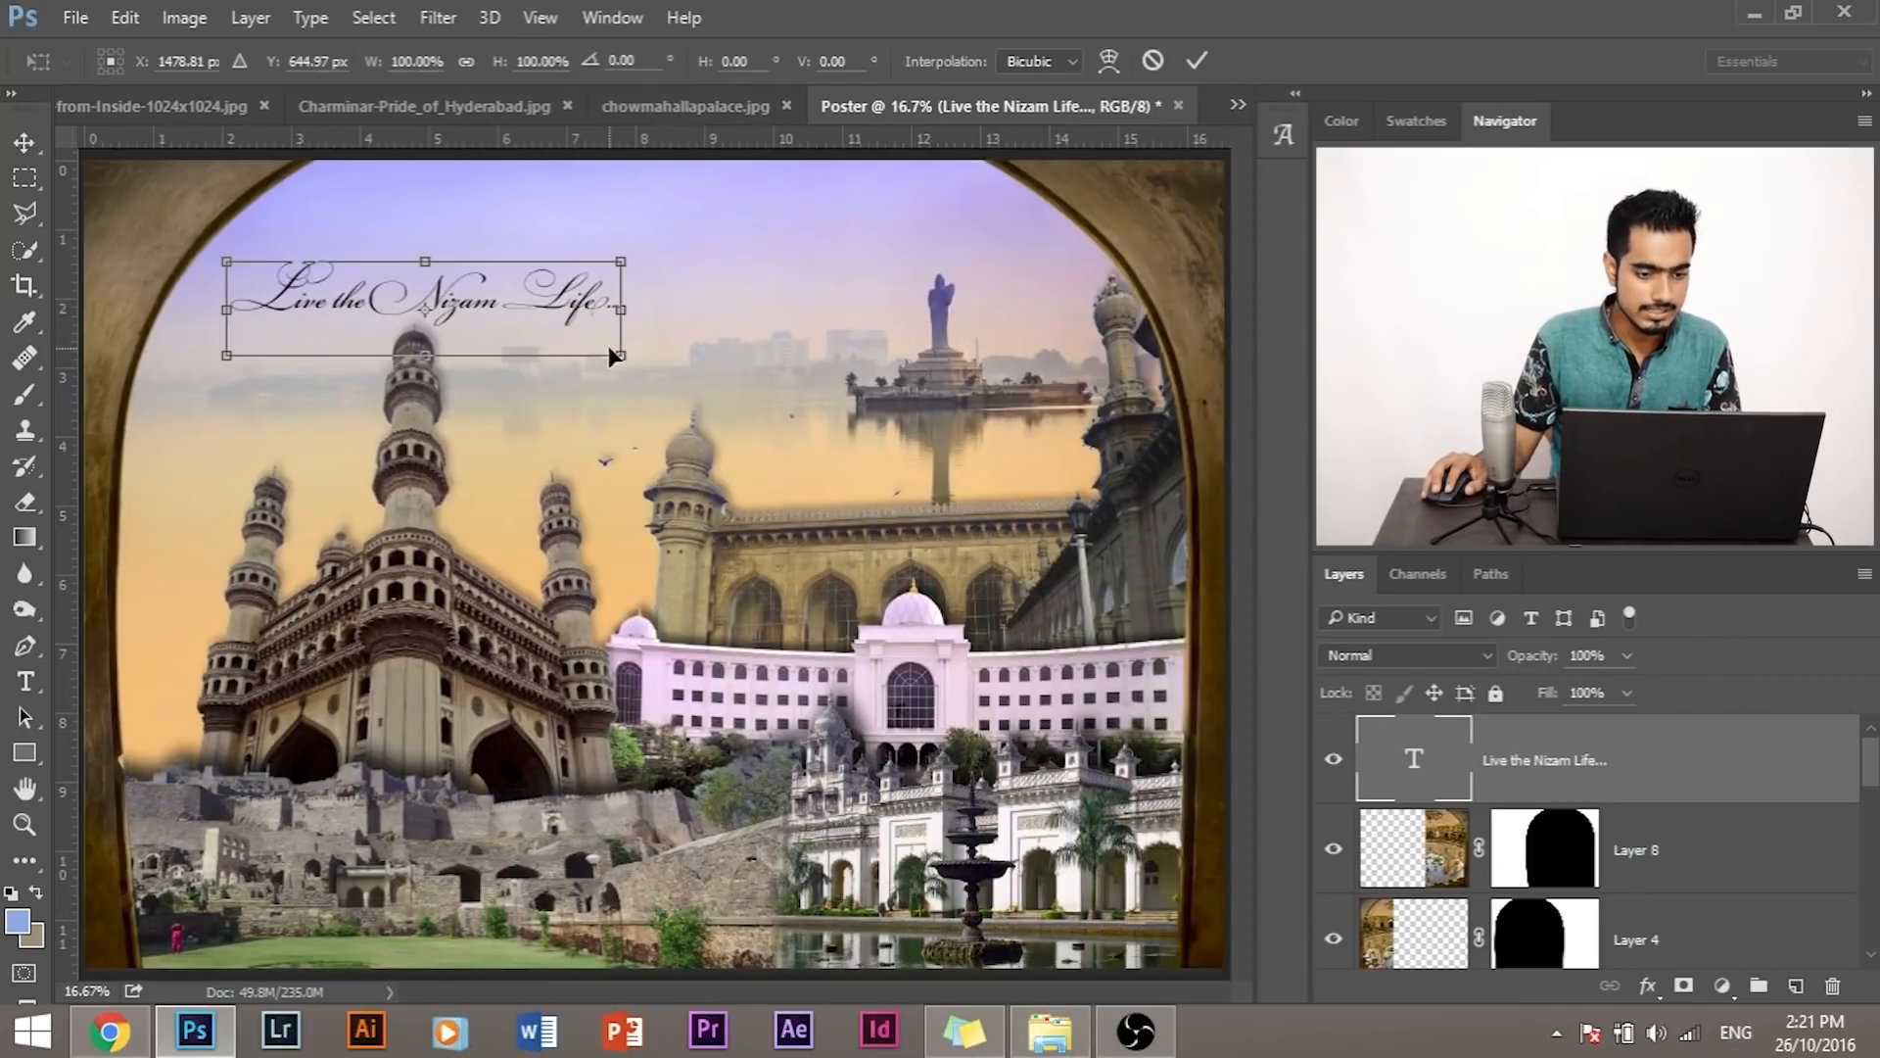
left_click_drag(669, 380, 852, 417)
left_click_drag(692, 306, 654, 325)
left_click_drag(652, 315, 644, 315)
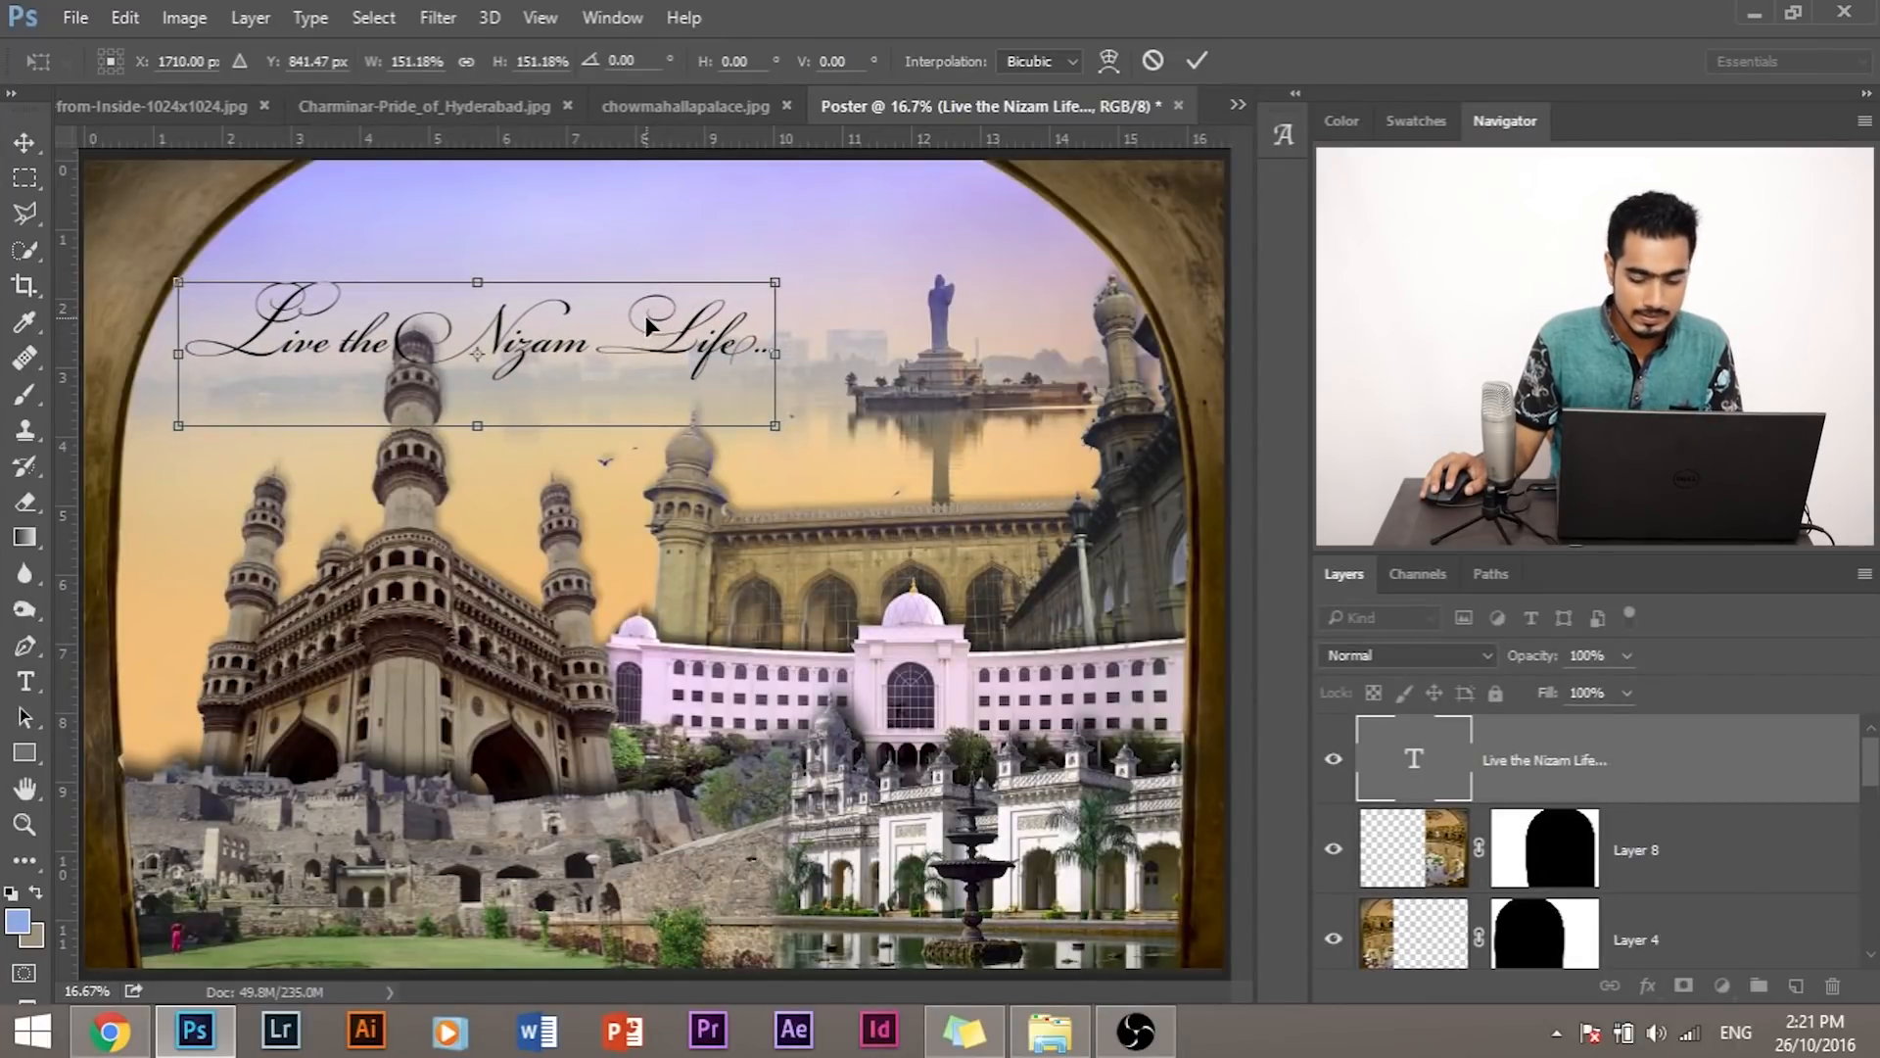
key("Return")
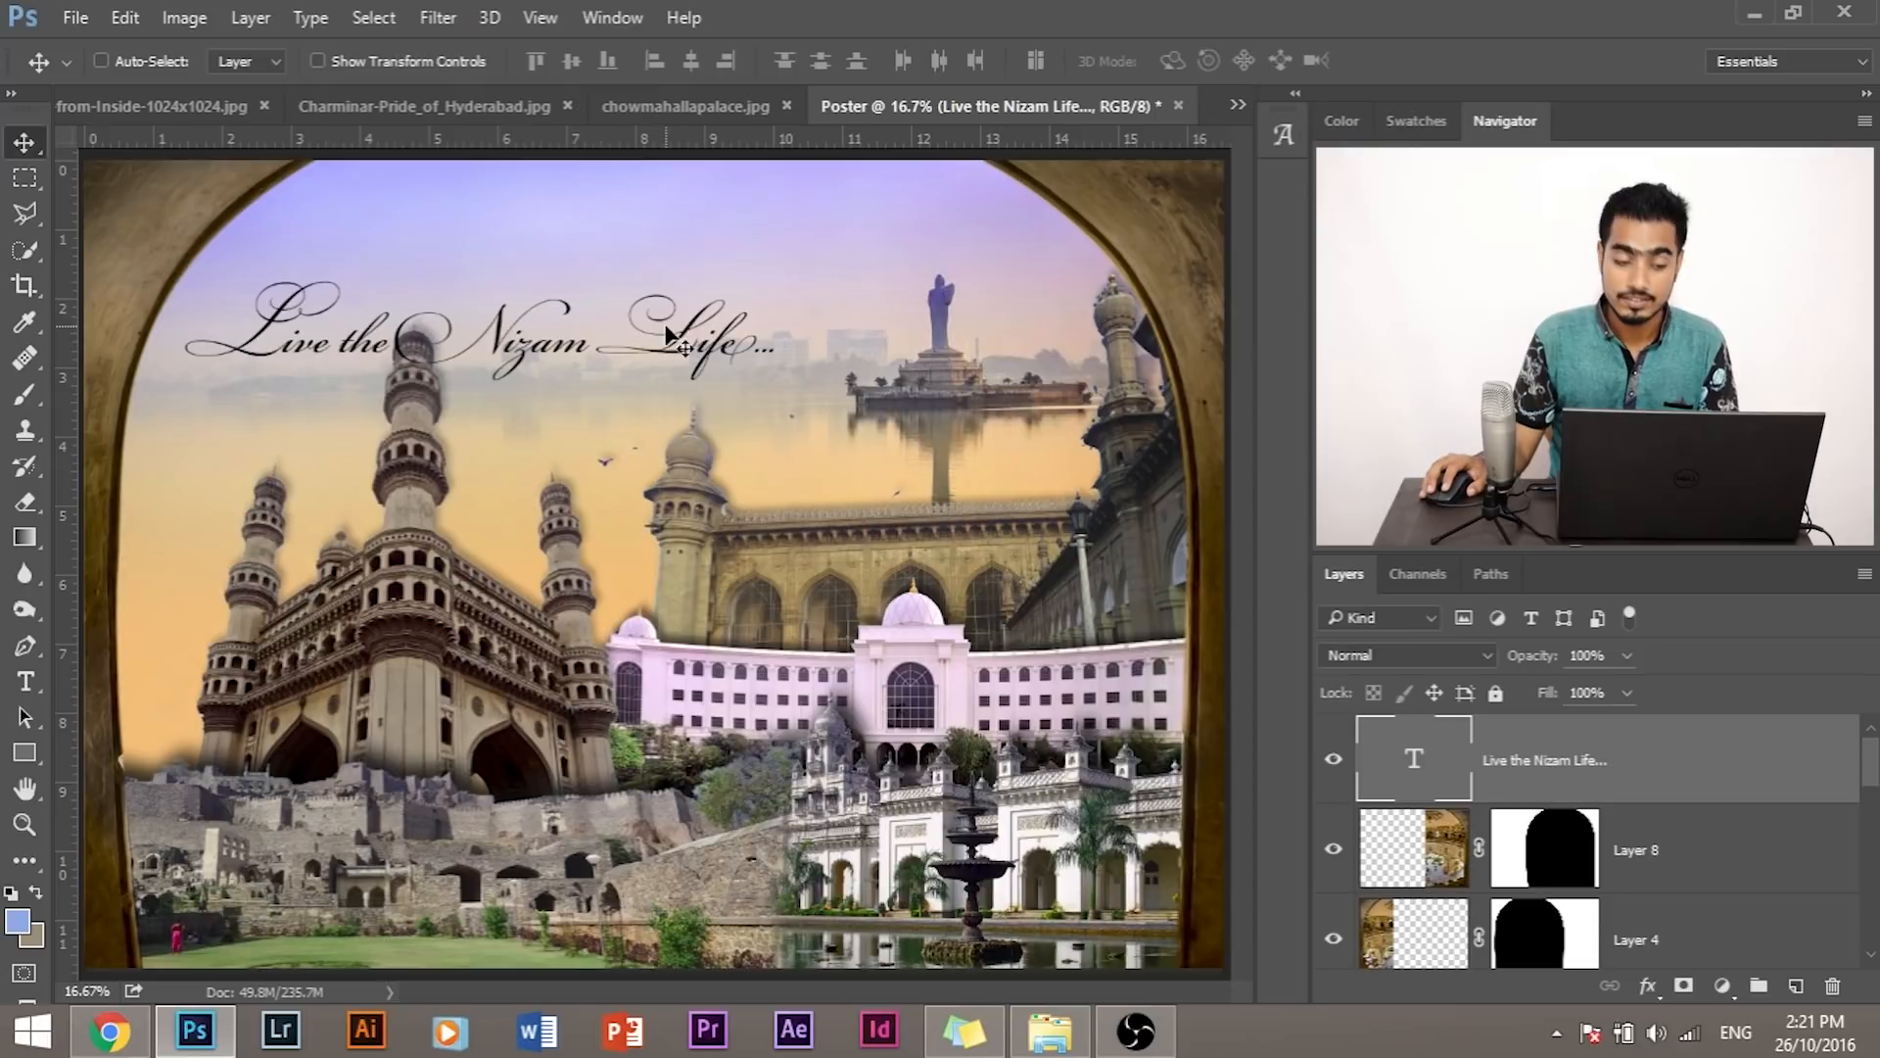
Step: Try the Charminar layer at the top of the stack, above the tagline text layer, and undo the reordering
key("ctrl+plus")
key("ctrl+plus")
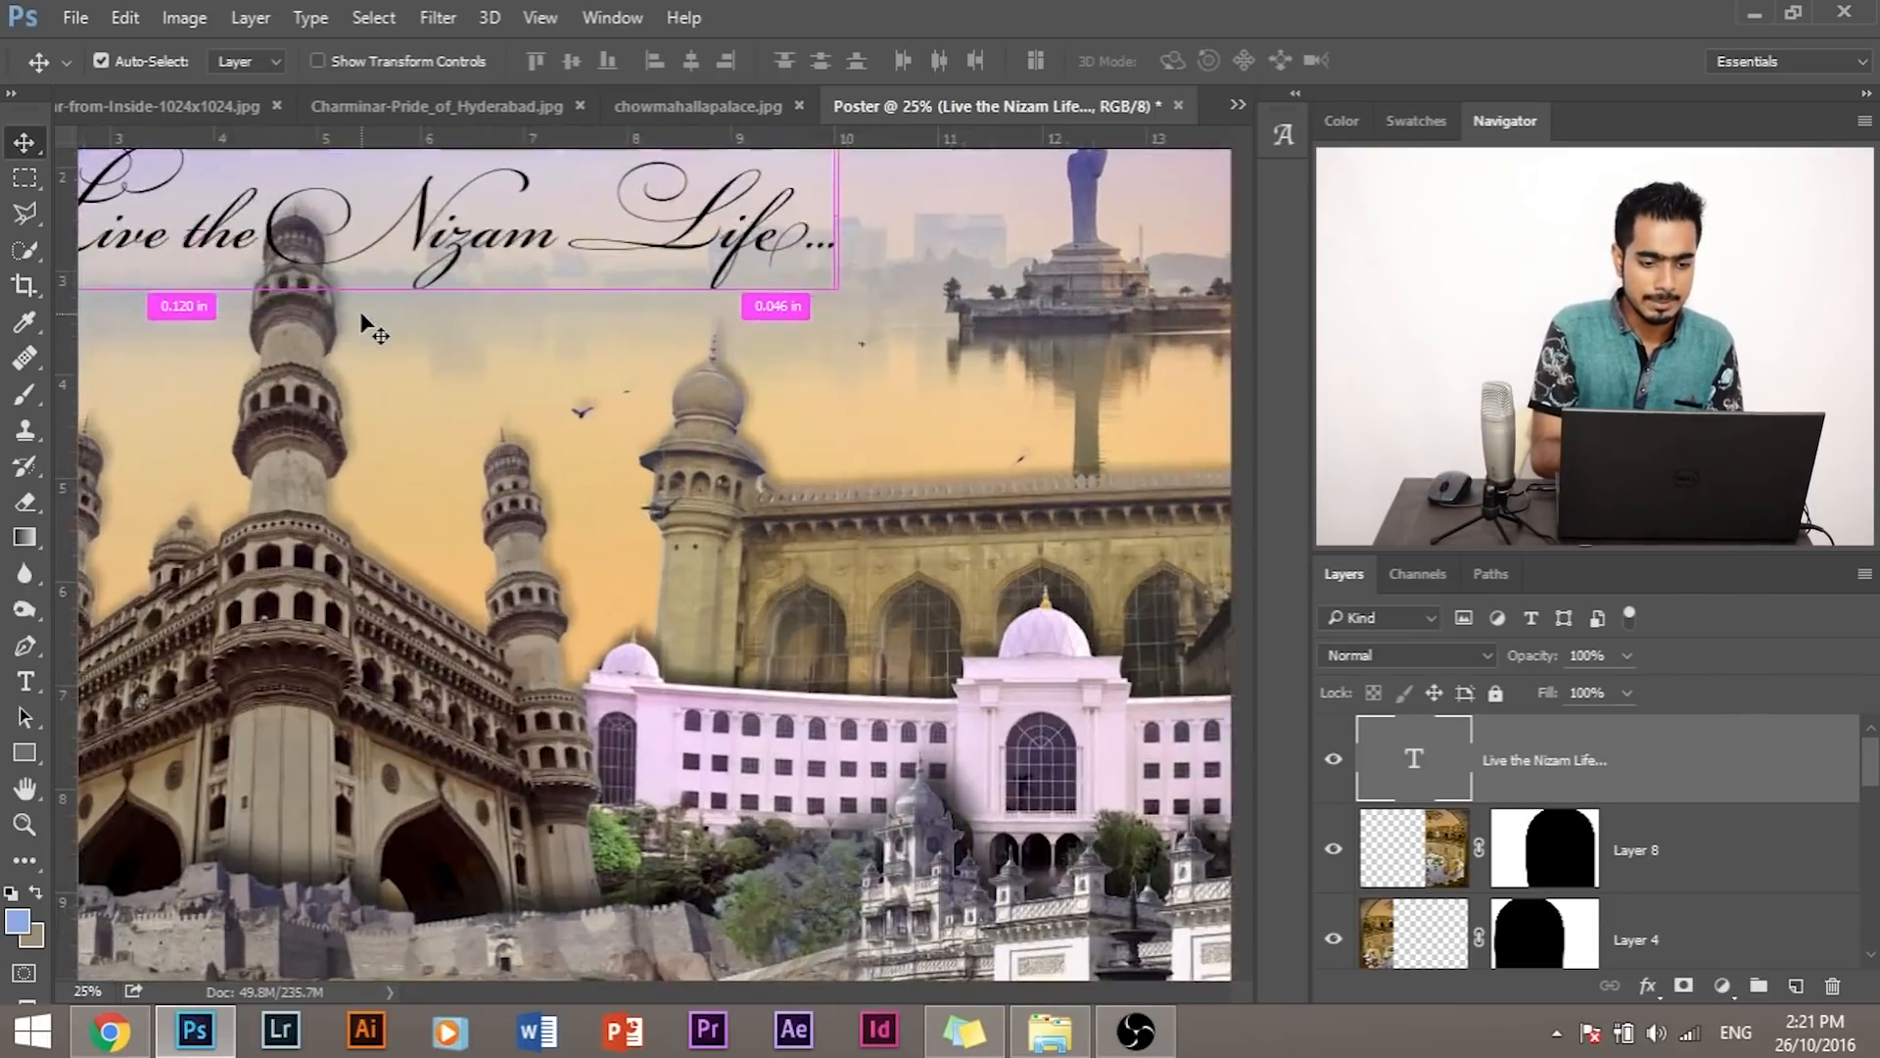
left_click_drag(296, 196, 492, 449)
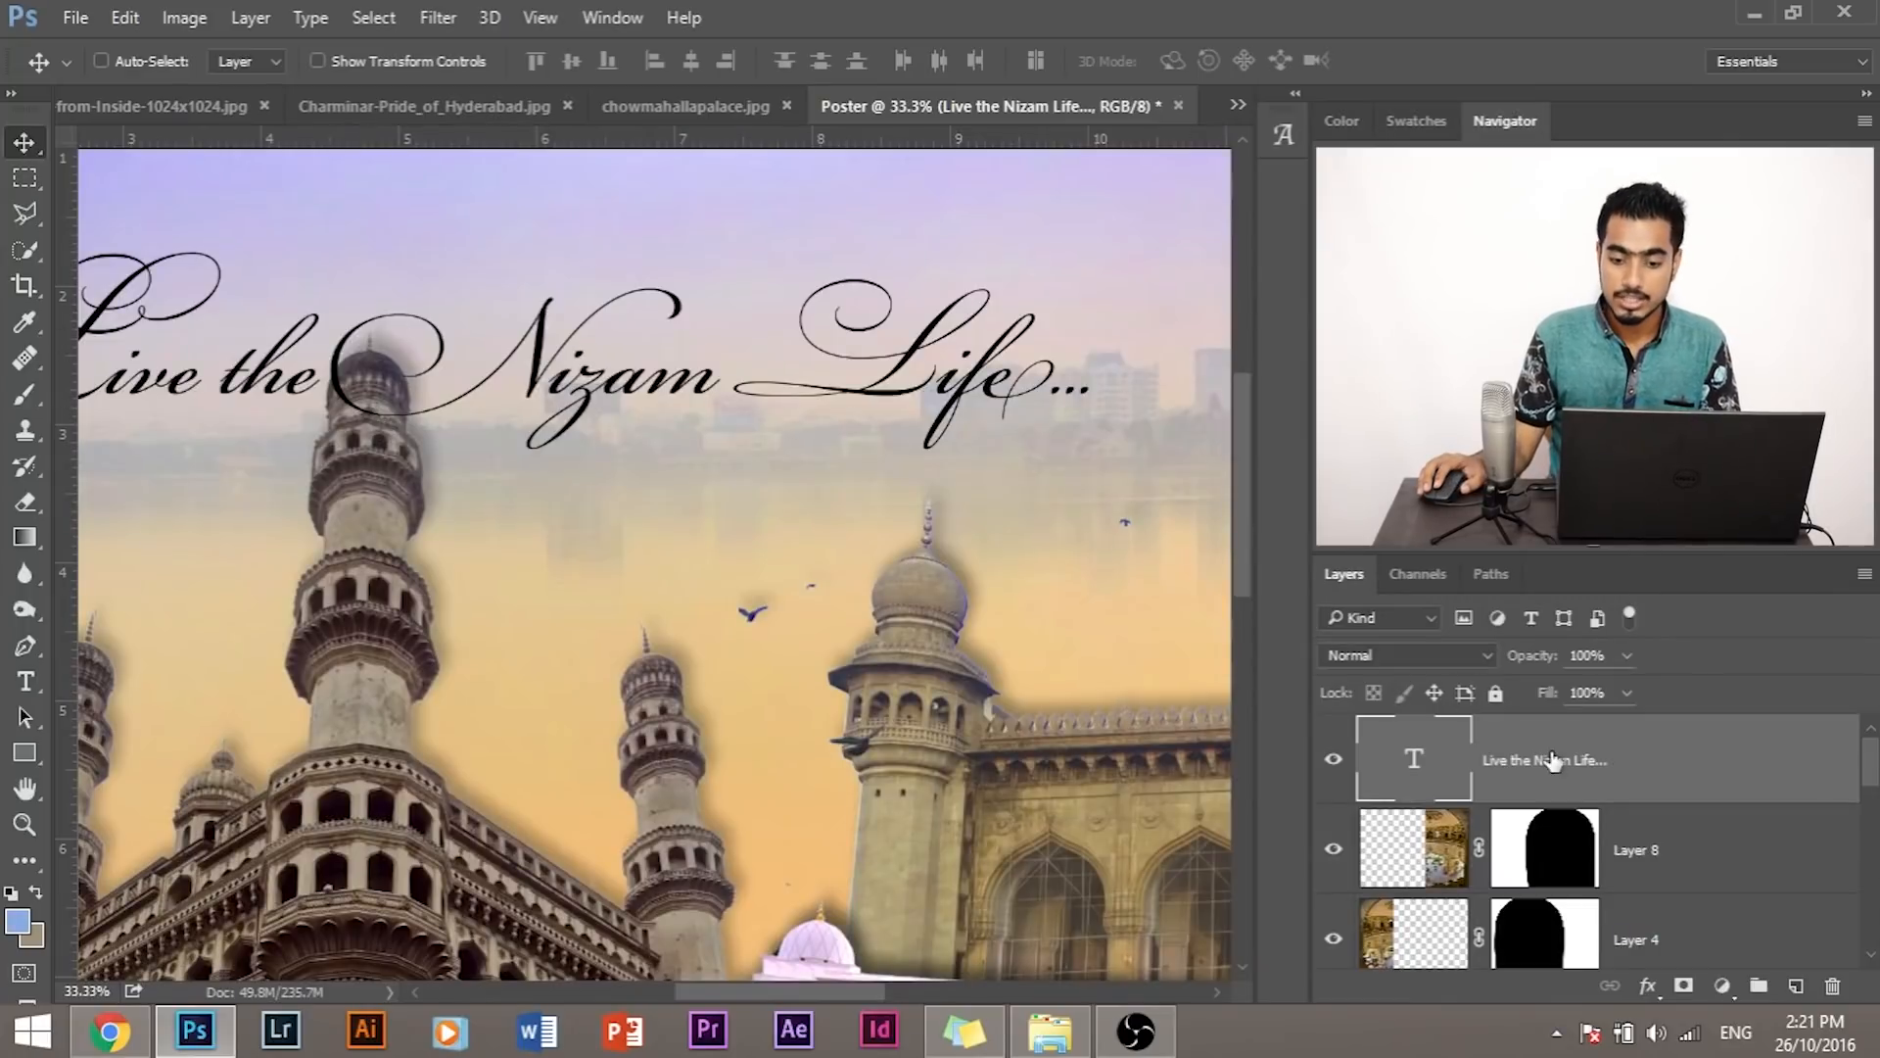
scroll(1562, 798, "down", 1)
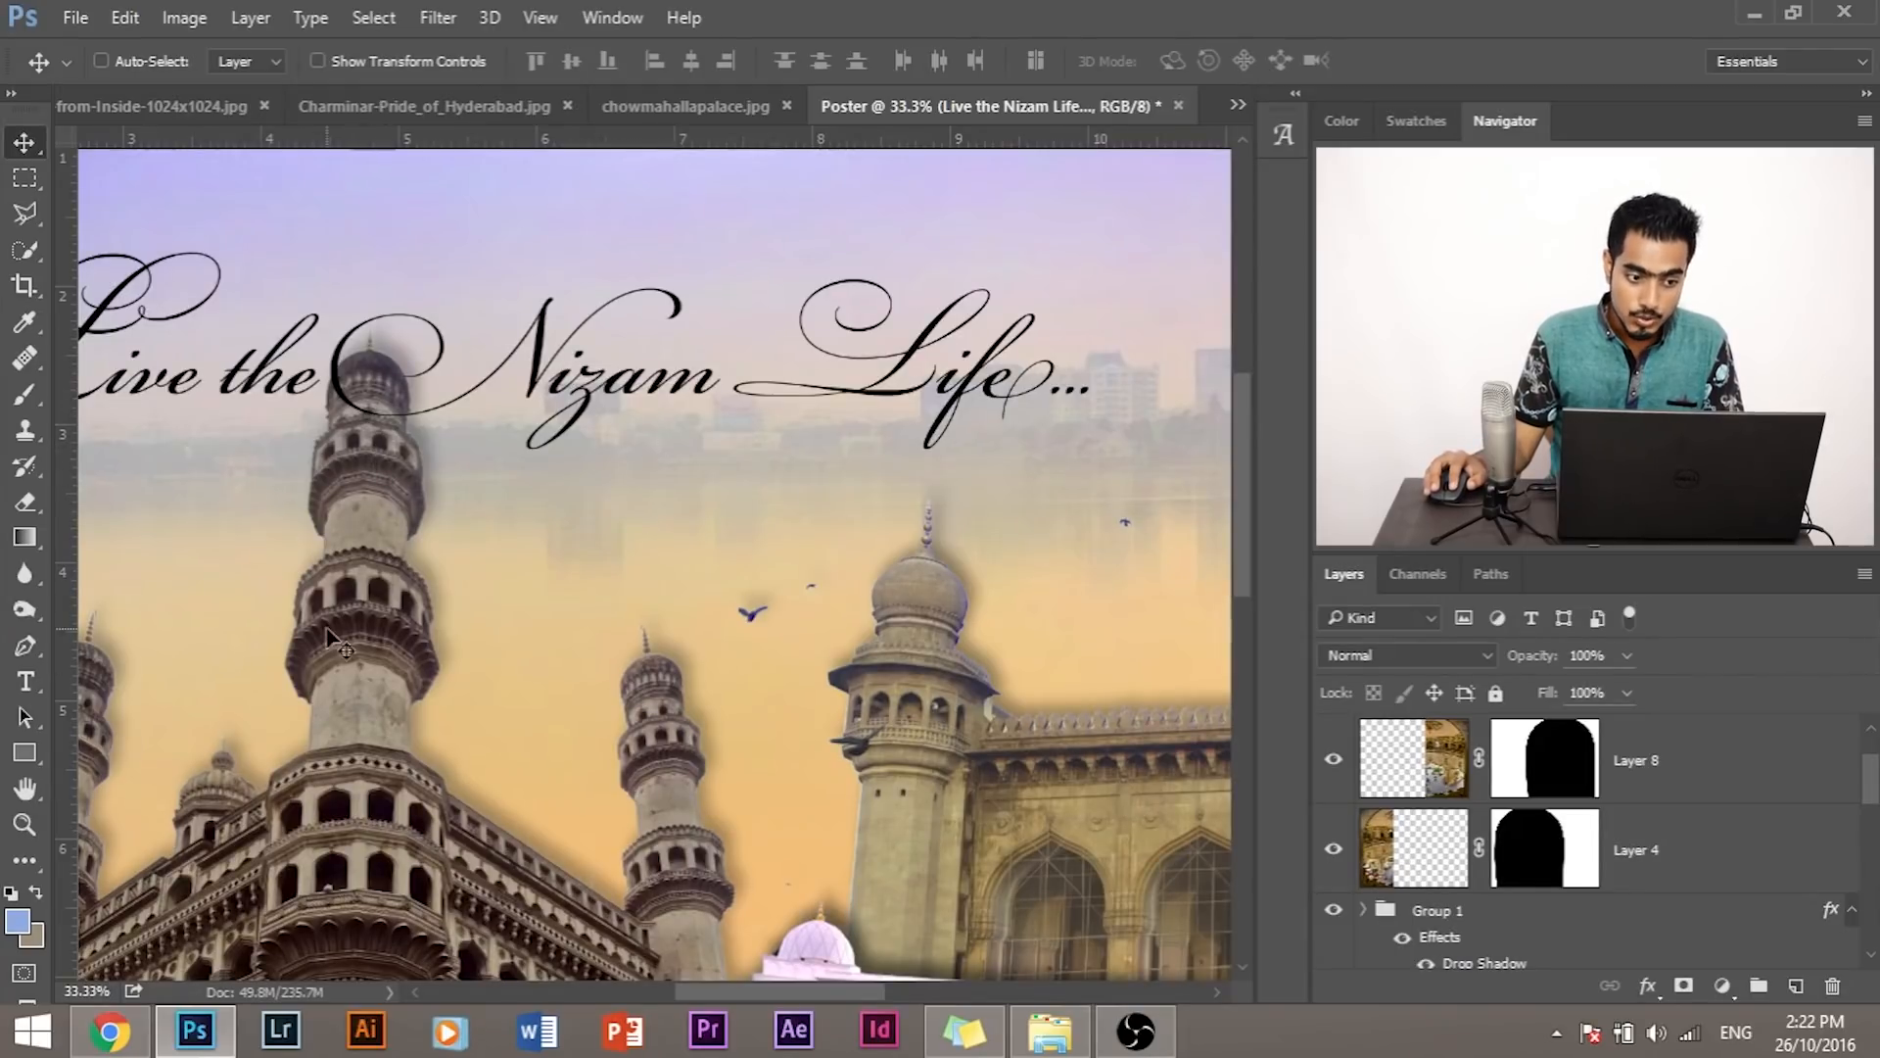
scroll(1627, 840, "down", 2)
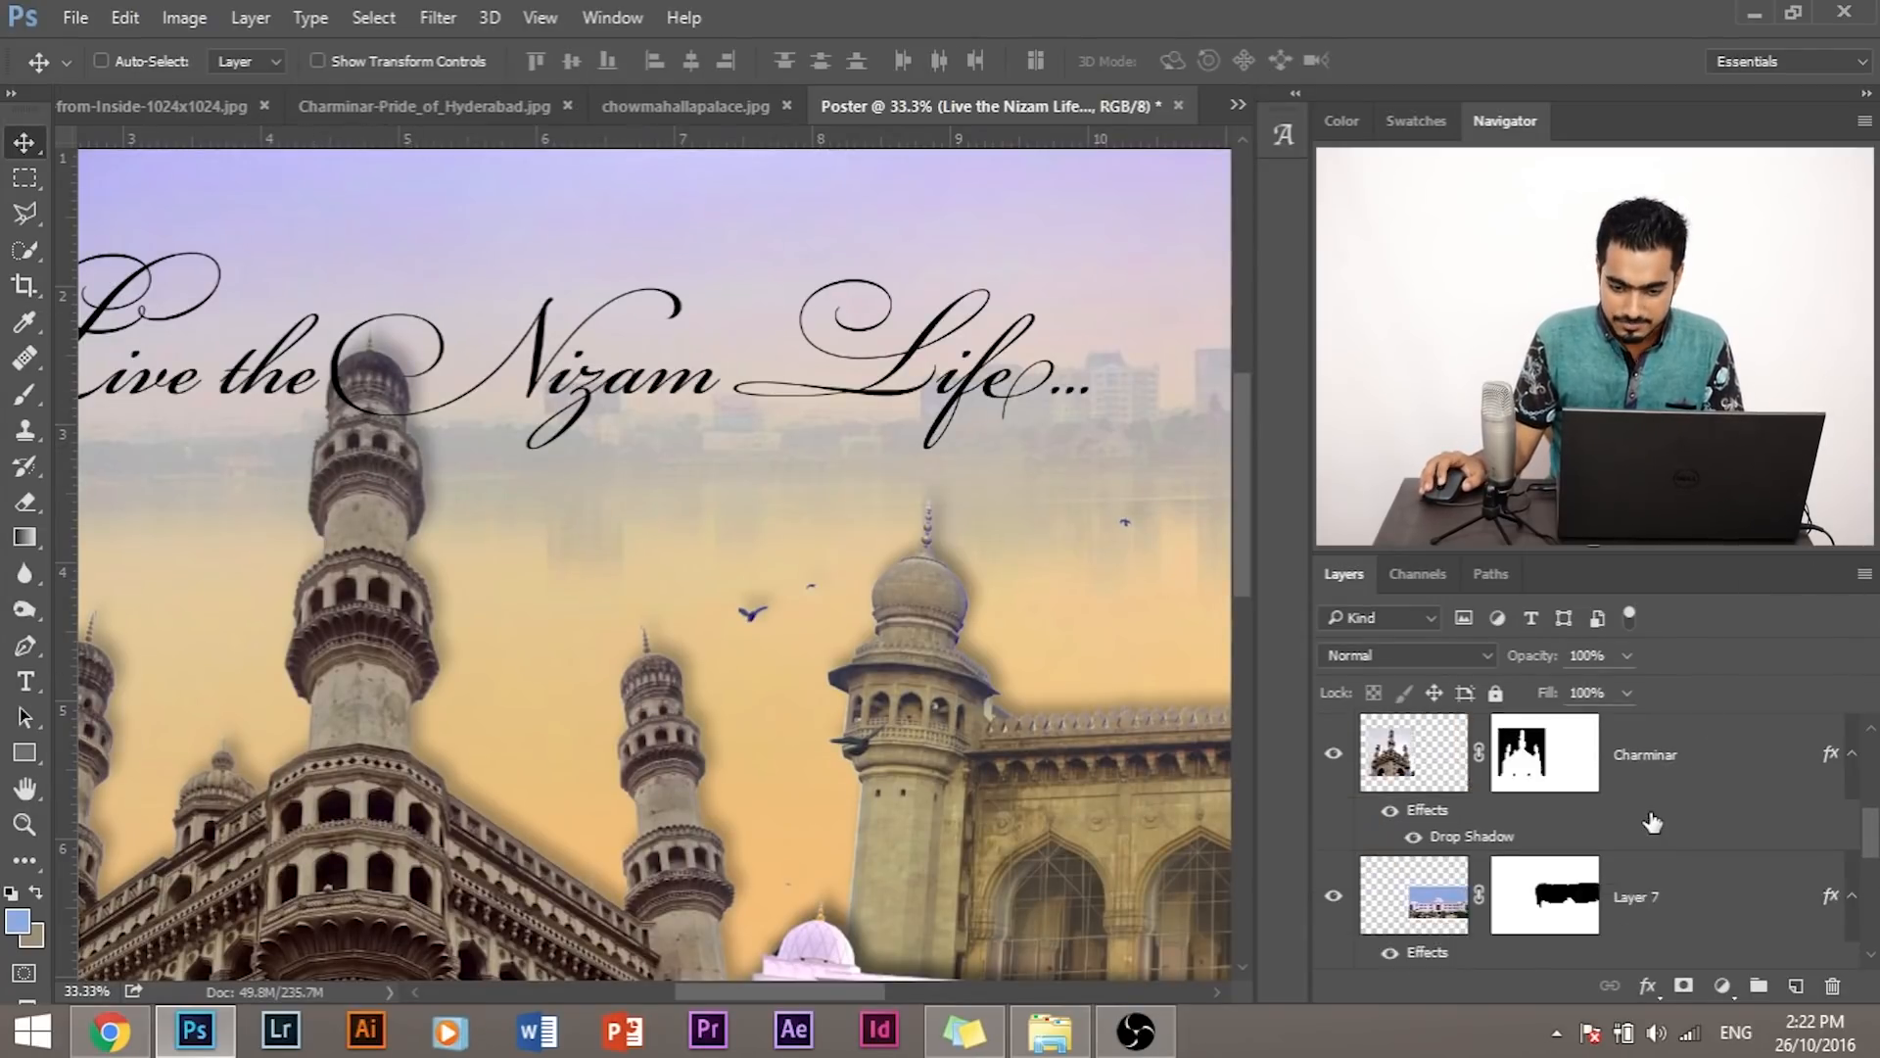
scroll(1626, 844, "up", 2)
scroll(1628, 848, "down", 2)
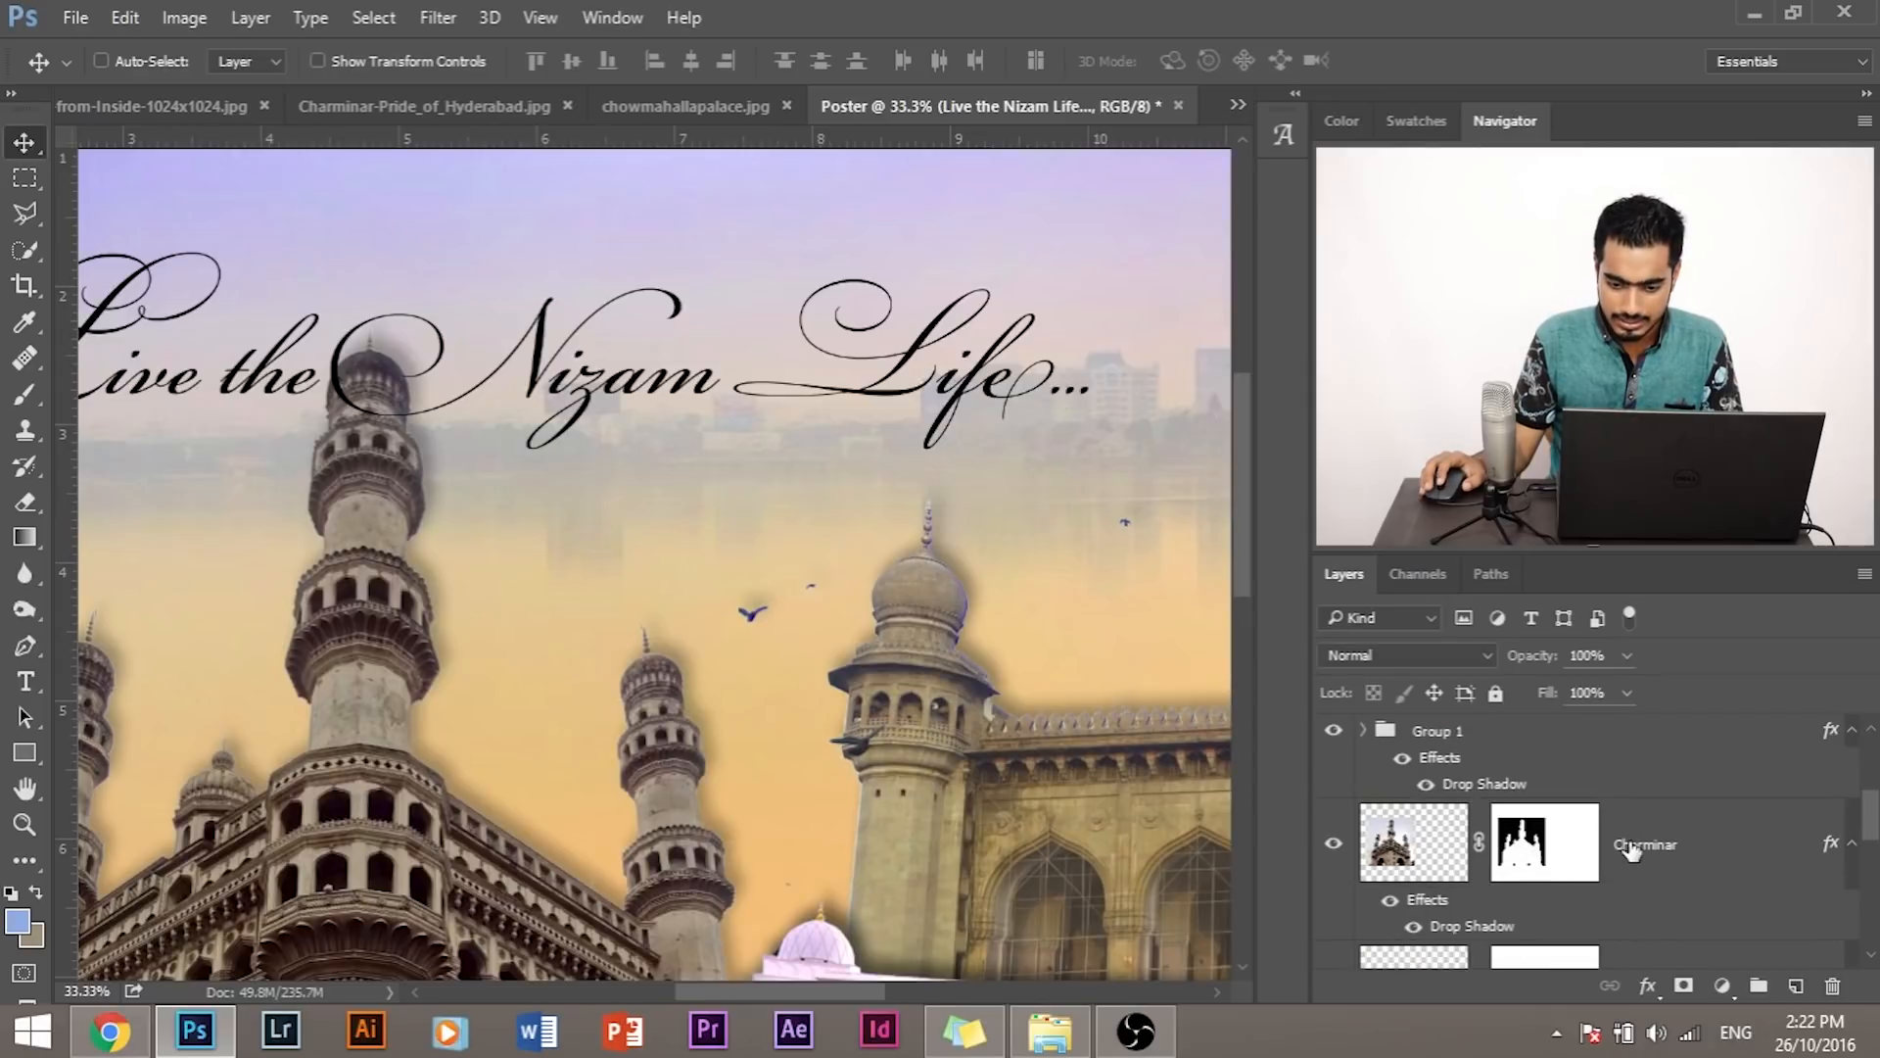
scroll(1631, 850, "up", 4)
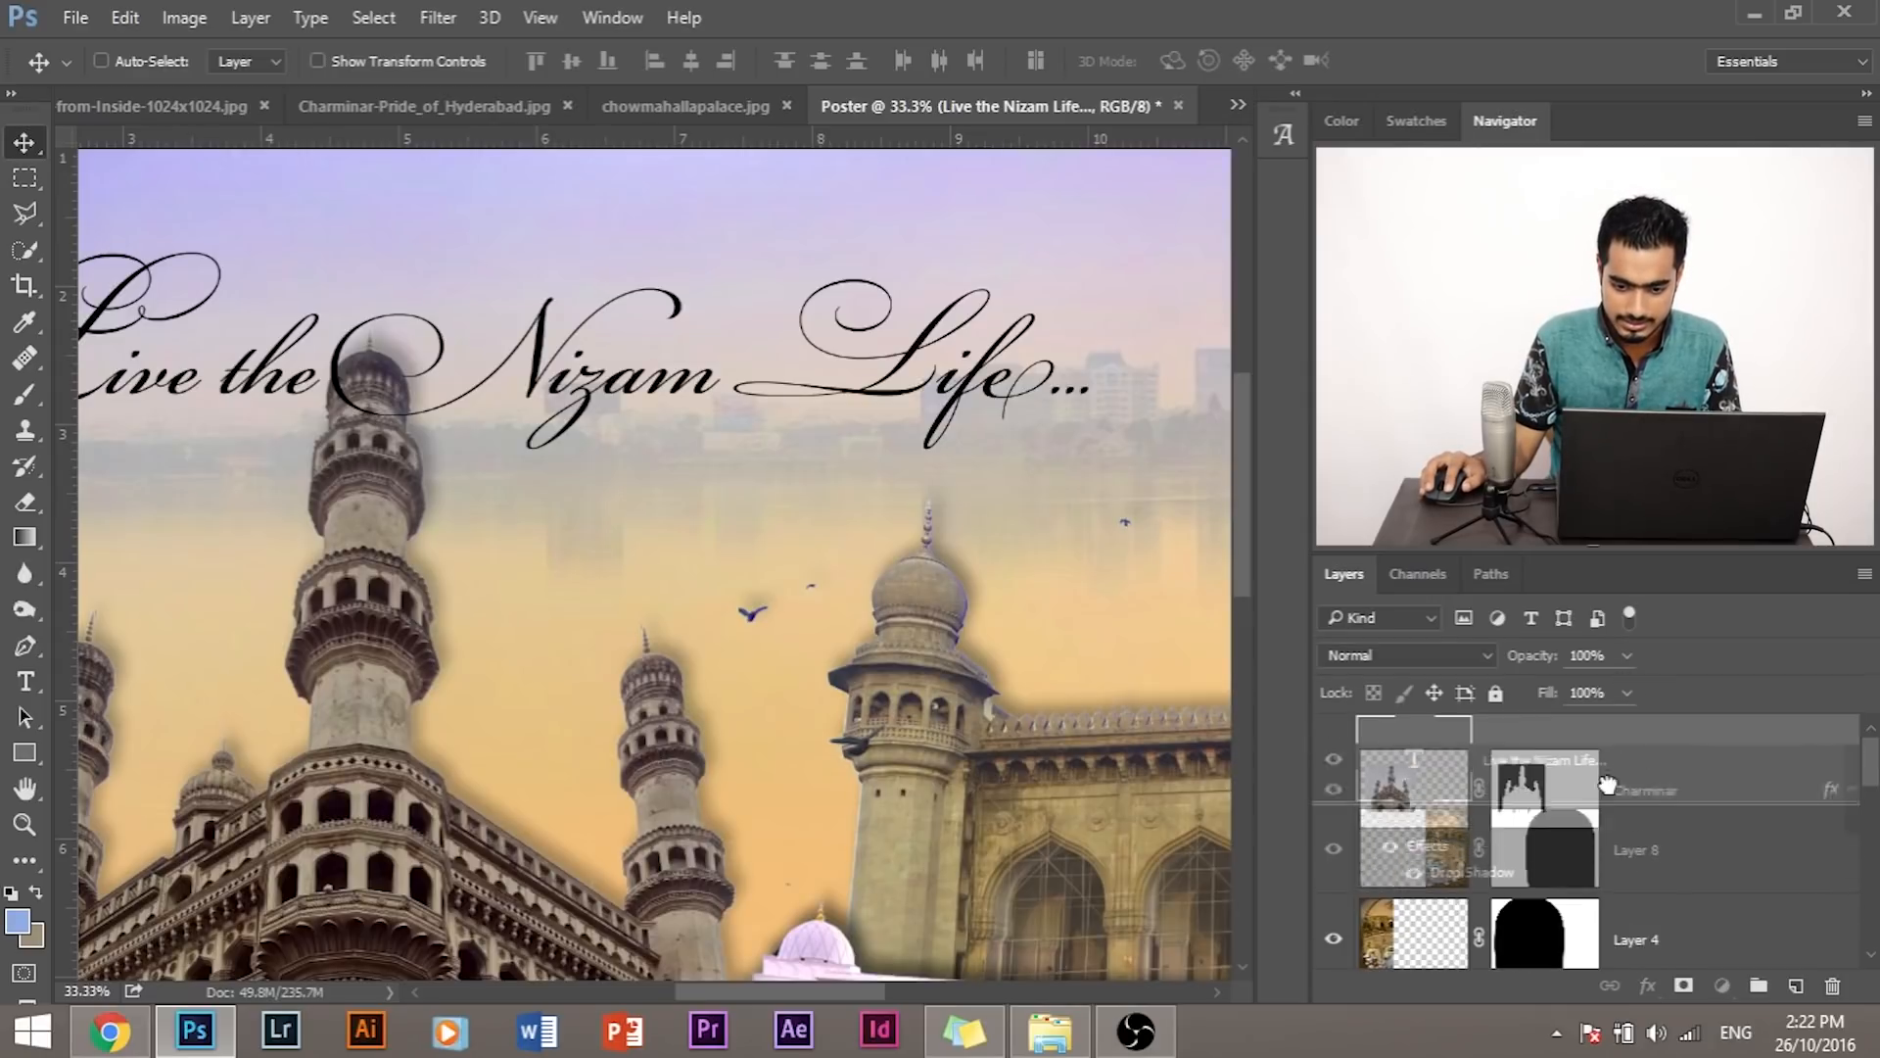
left_click_drag(1598, 858, 1611, 736)
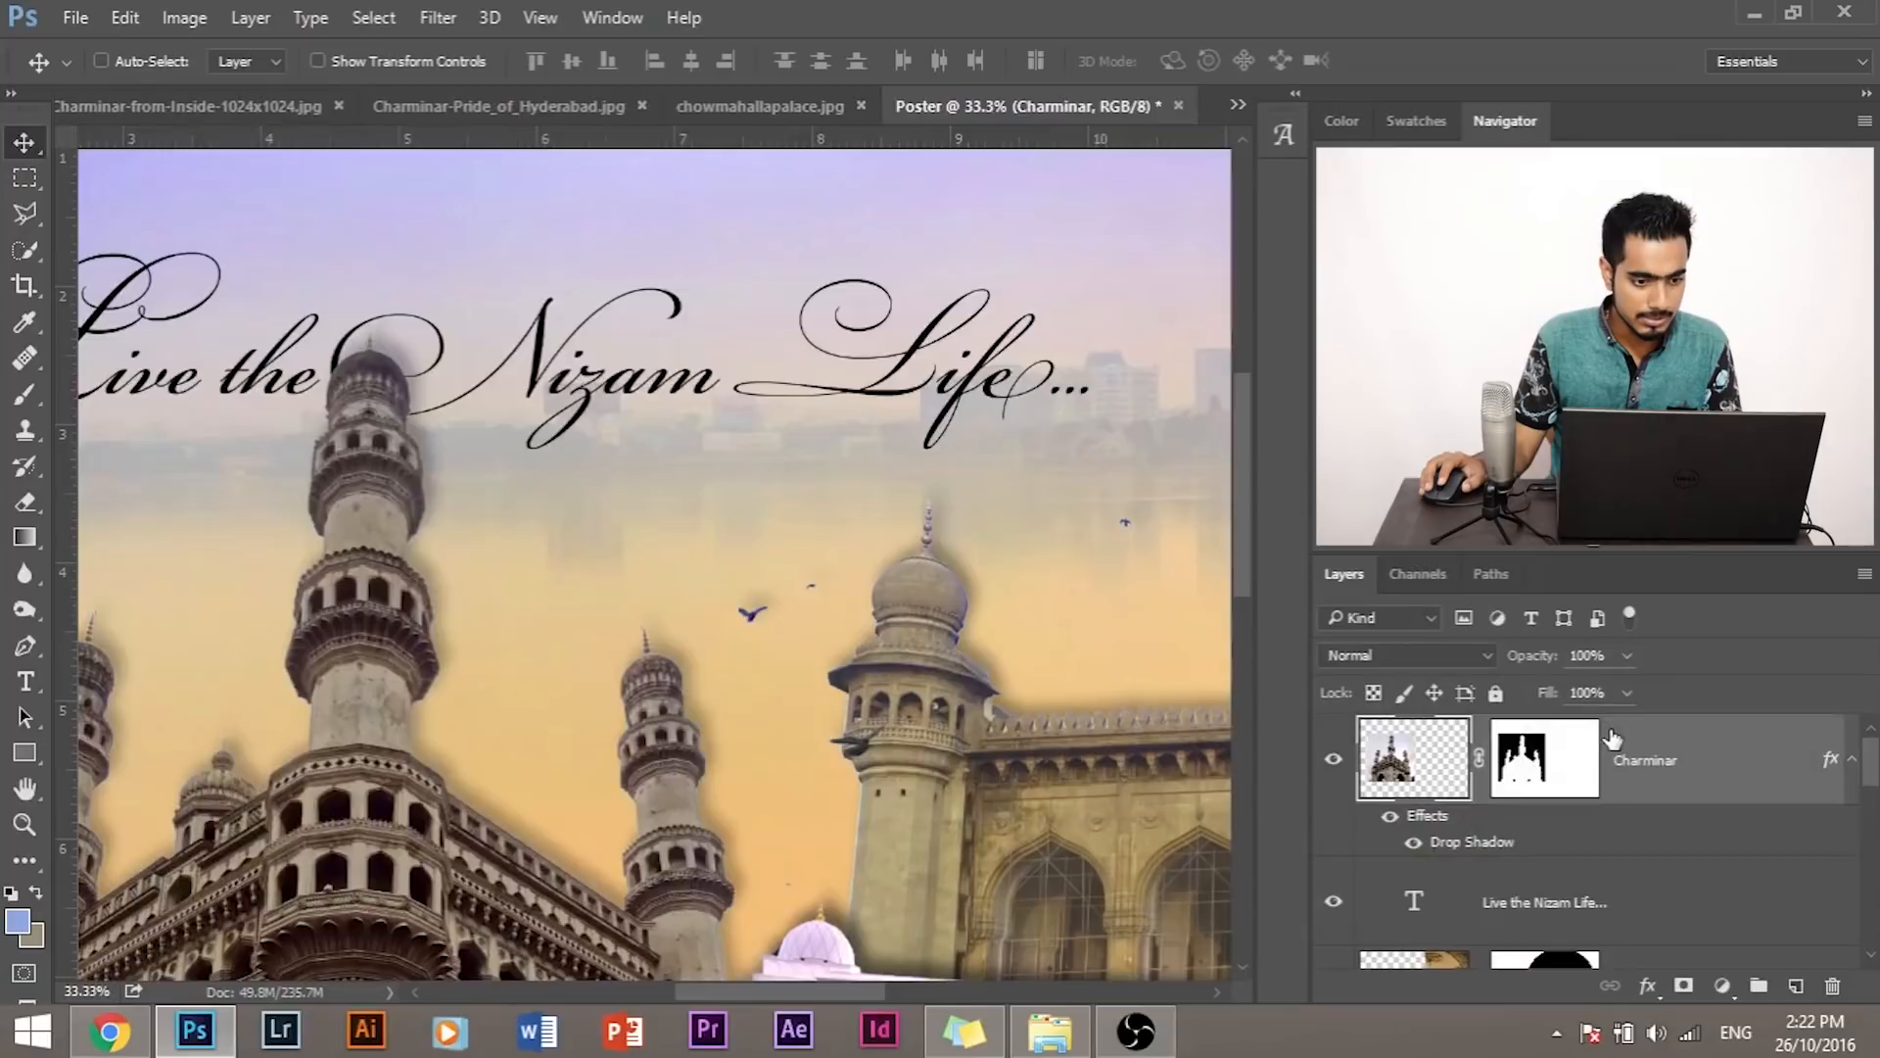
scroll(762, 586, "down", 1)
scroll(759, 585, "up", 2)
scroll(761, 588, "down", 2)
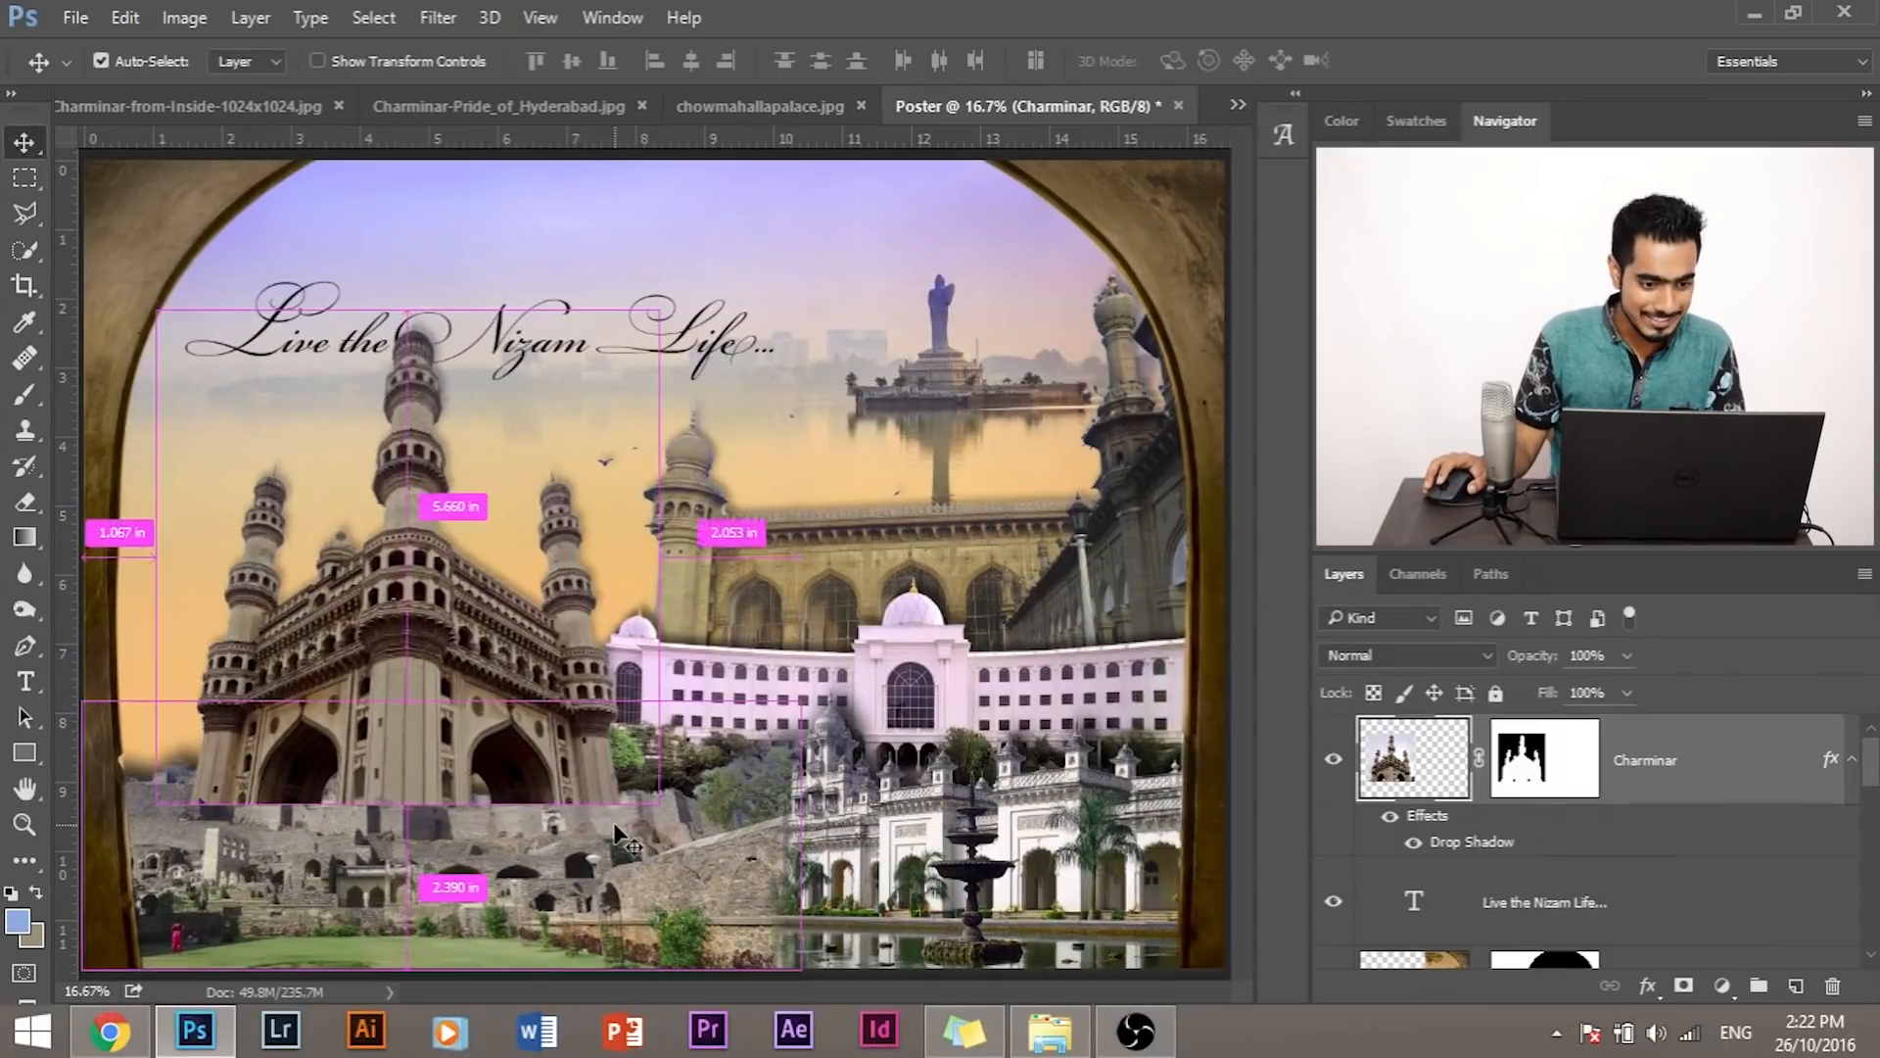
key("ctrl+z")
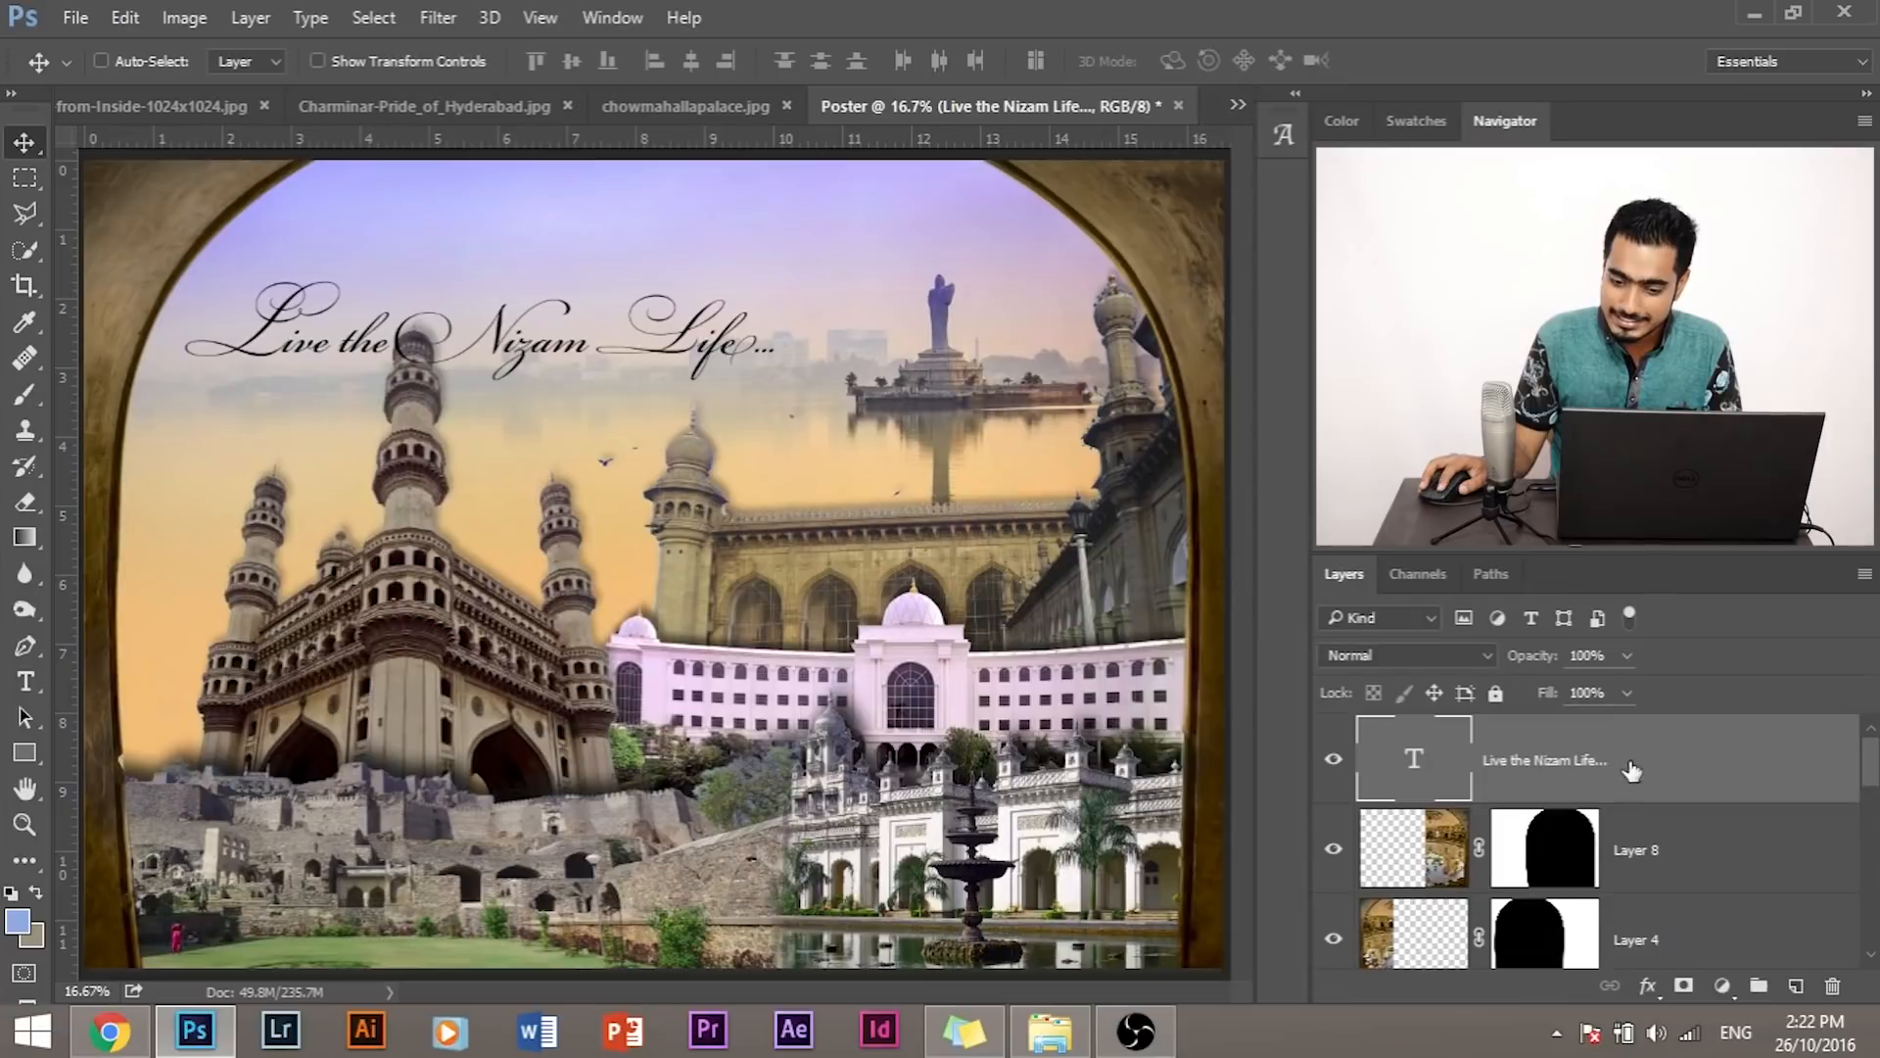
Step: Place the tagline text layer directly beneath the Charminar layer so the minaret overlaps the swash of the N
left_click_drag(1631, 771, 1631, 867)
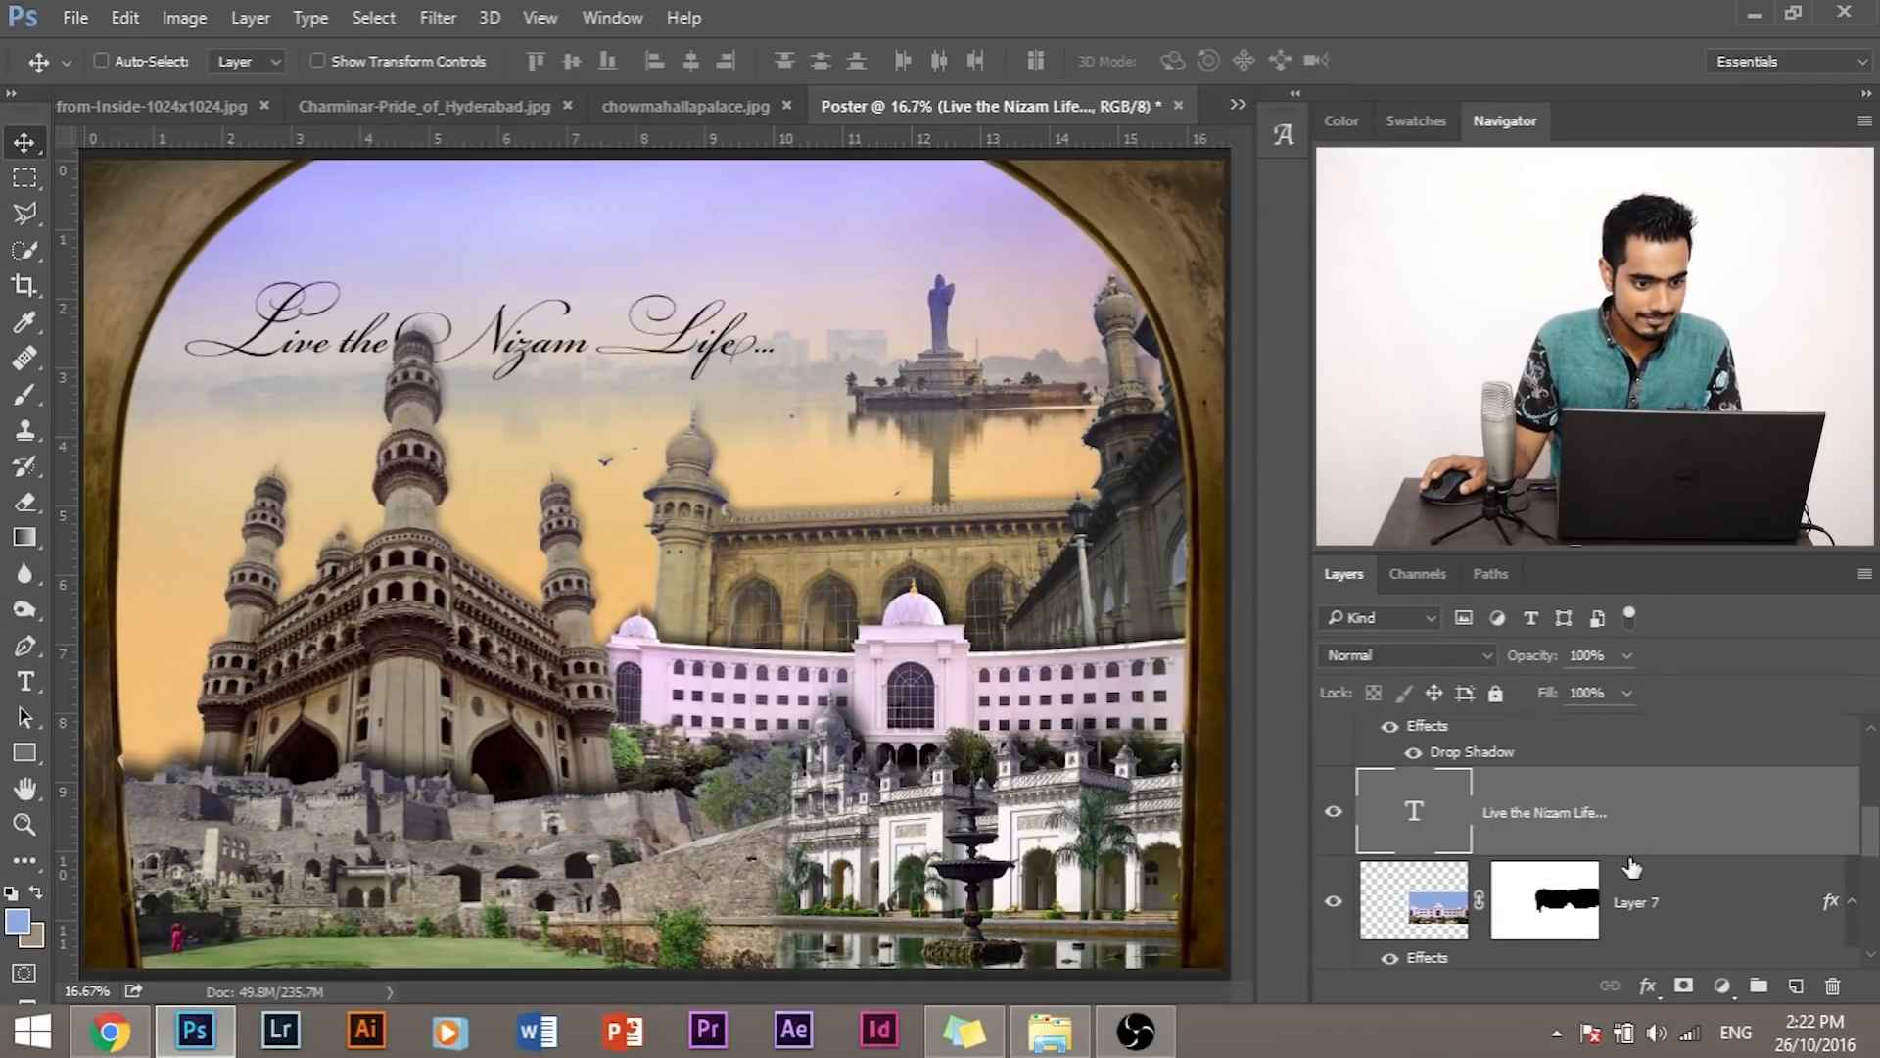
key("ctrl+plus")
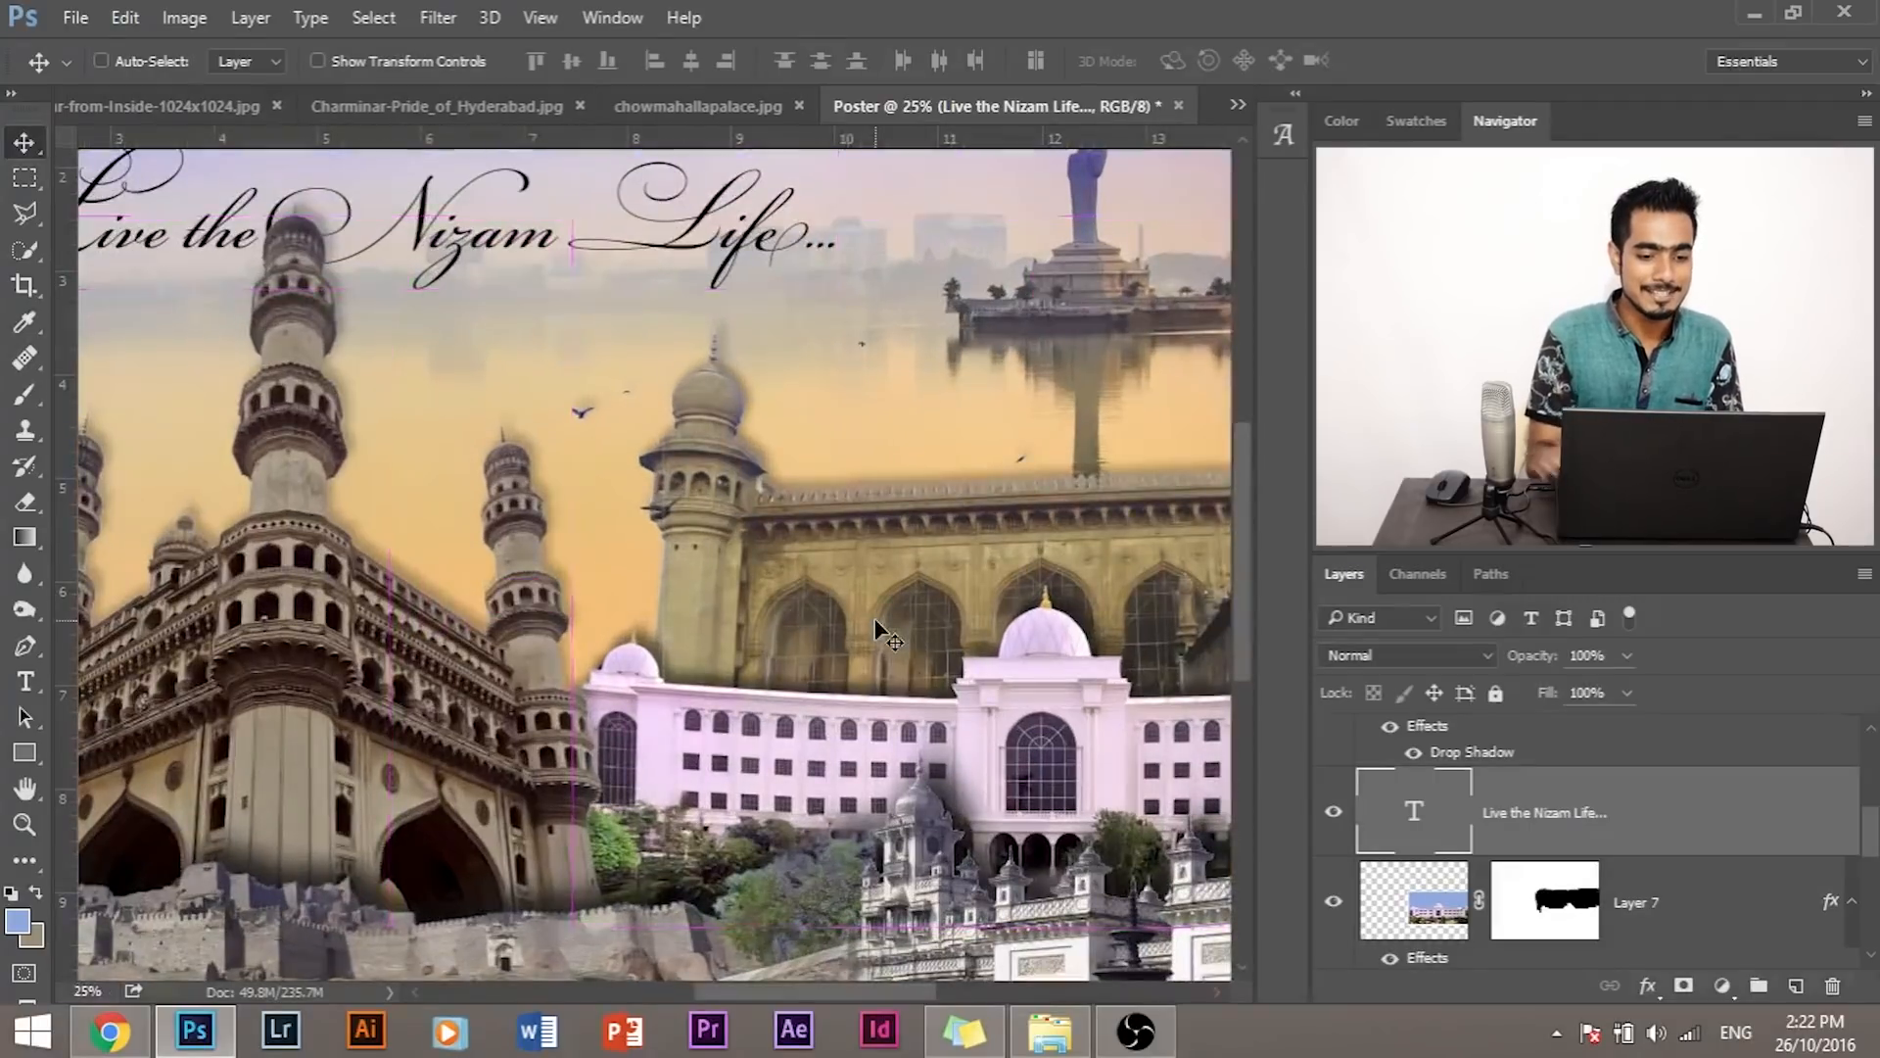
left_click_drag(474, 476, 627, 703)
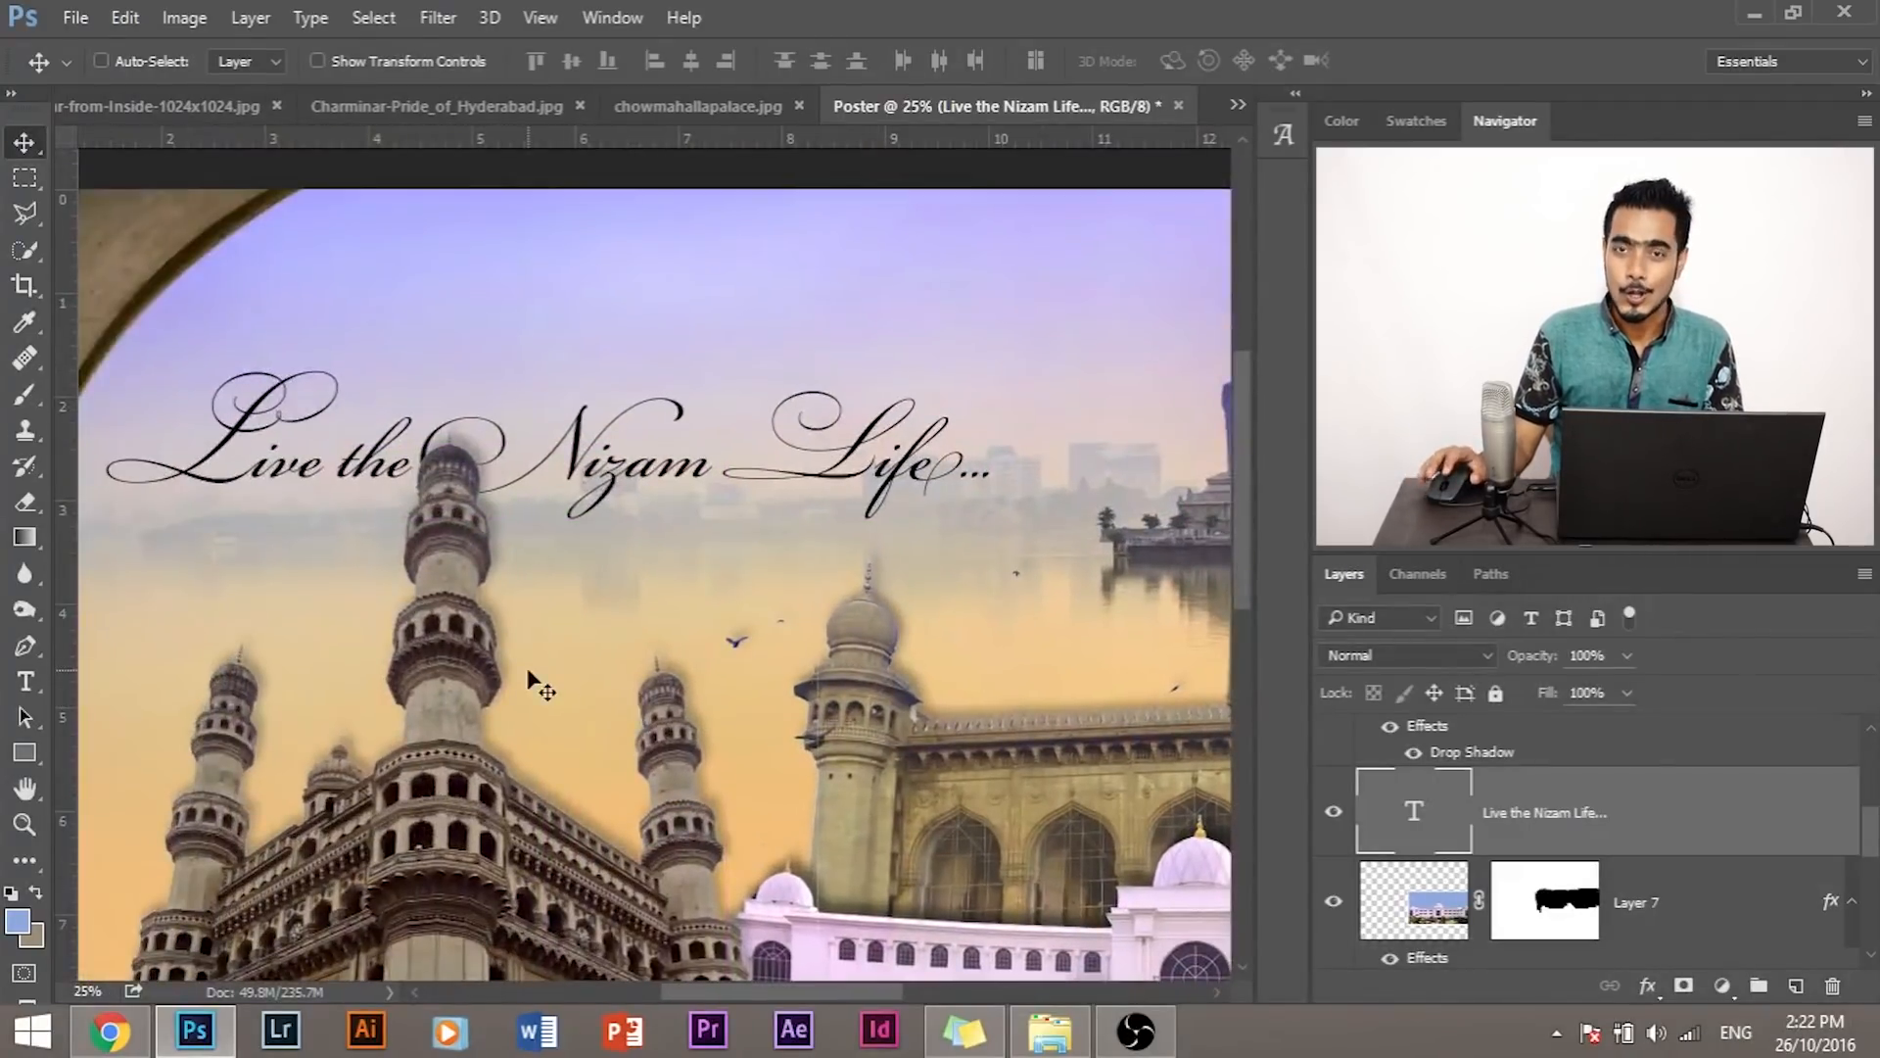
key("ctrl+minus")
key("ctrl+minus")
key("ctrl+plus")
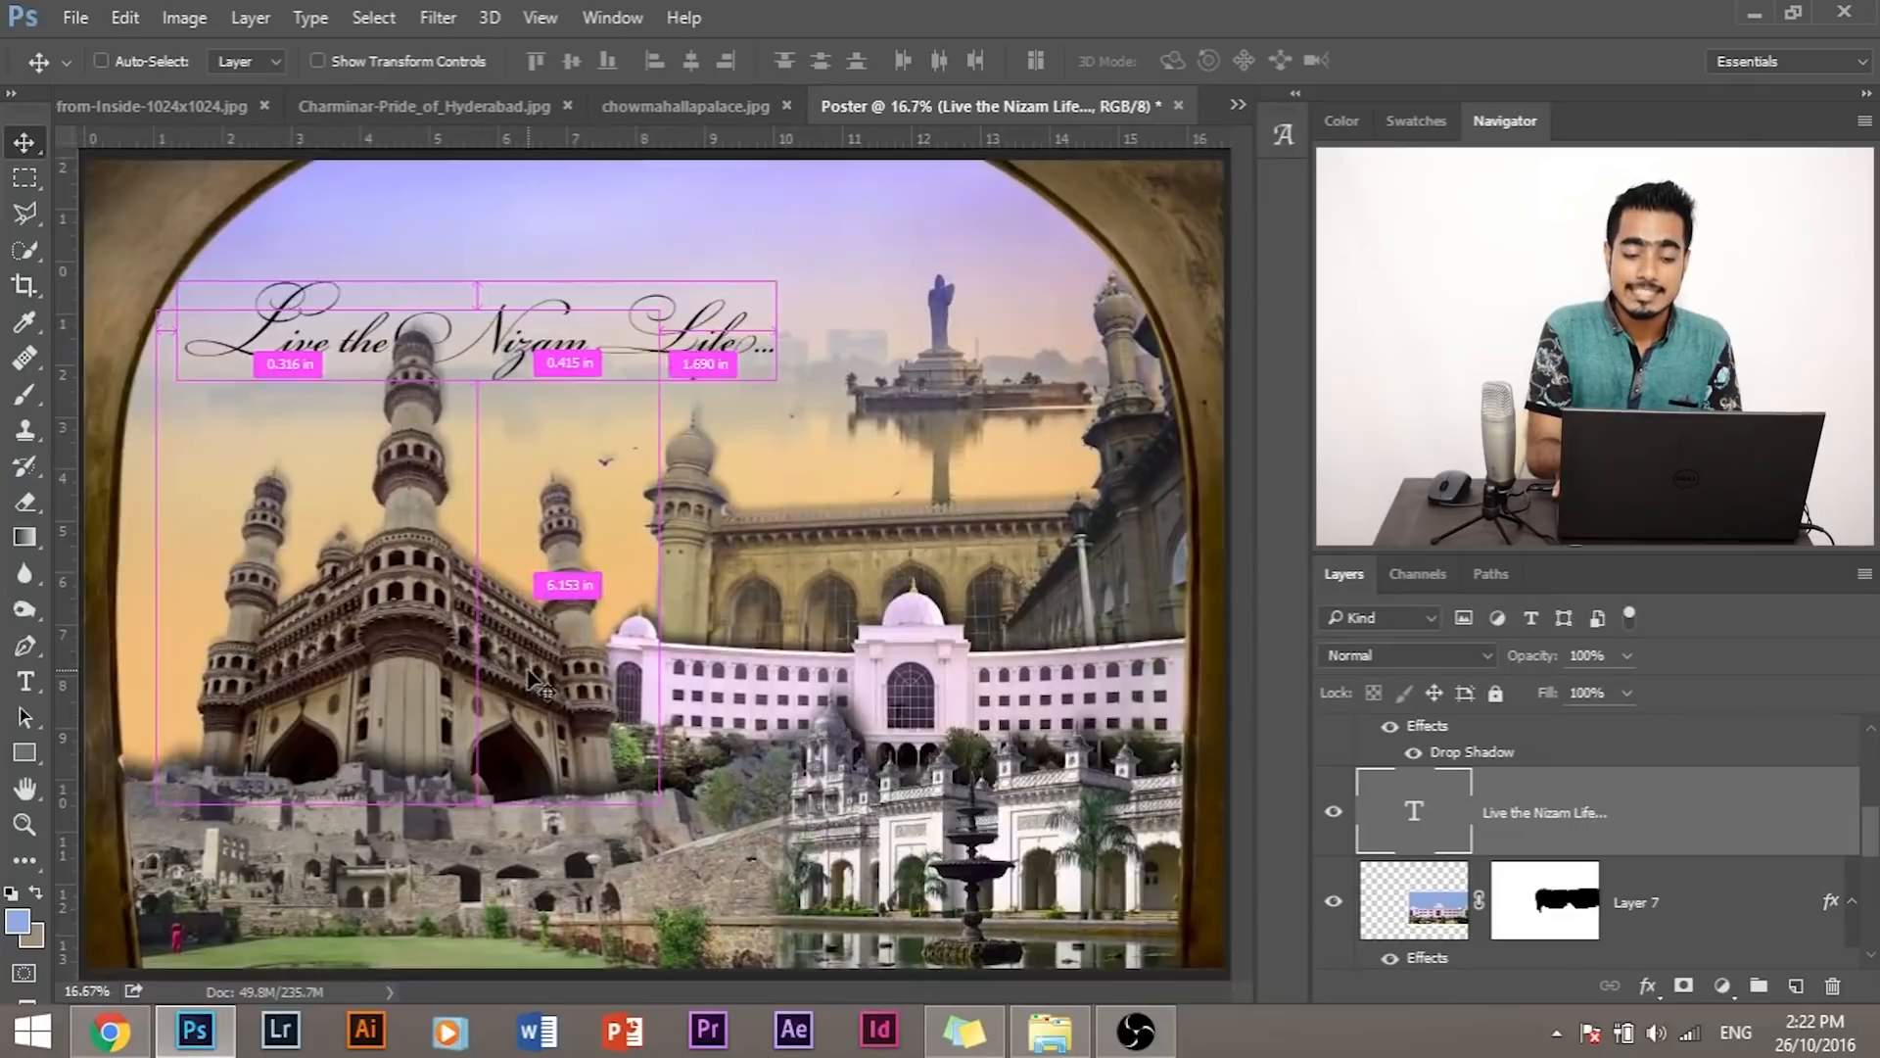
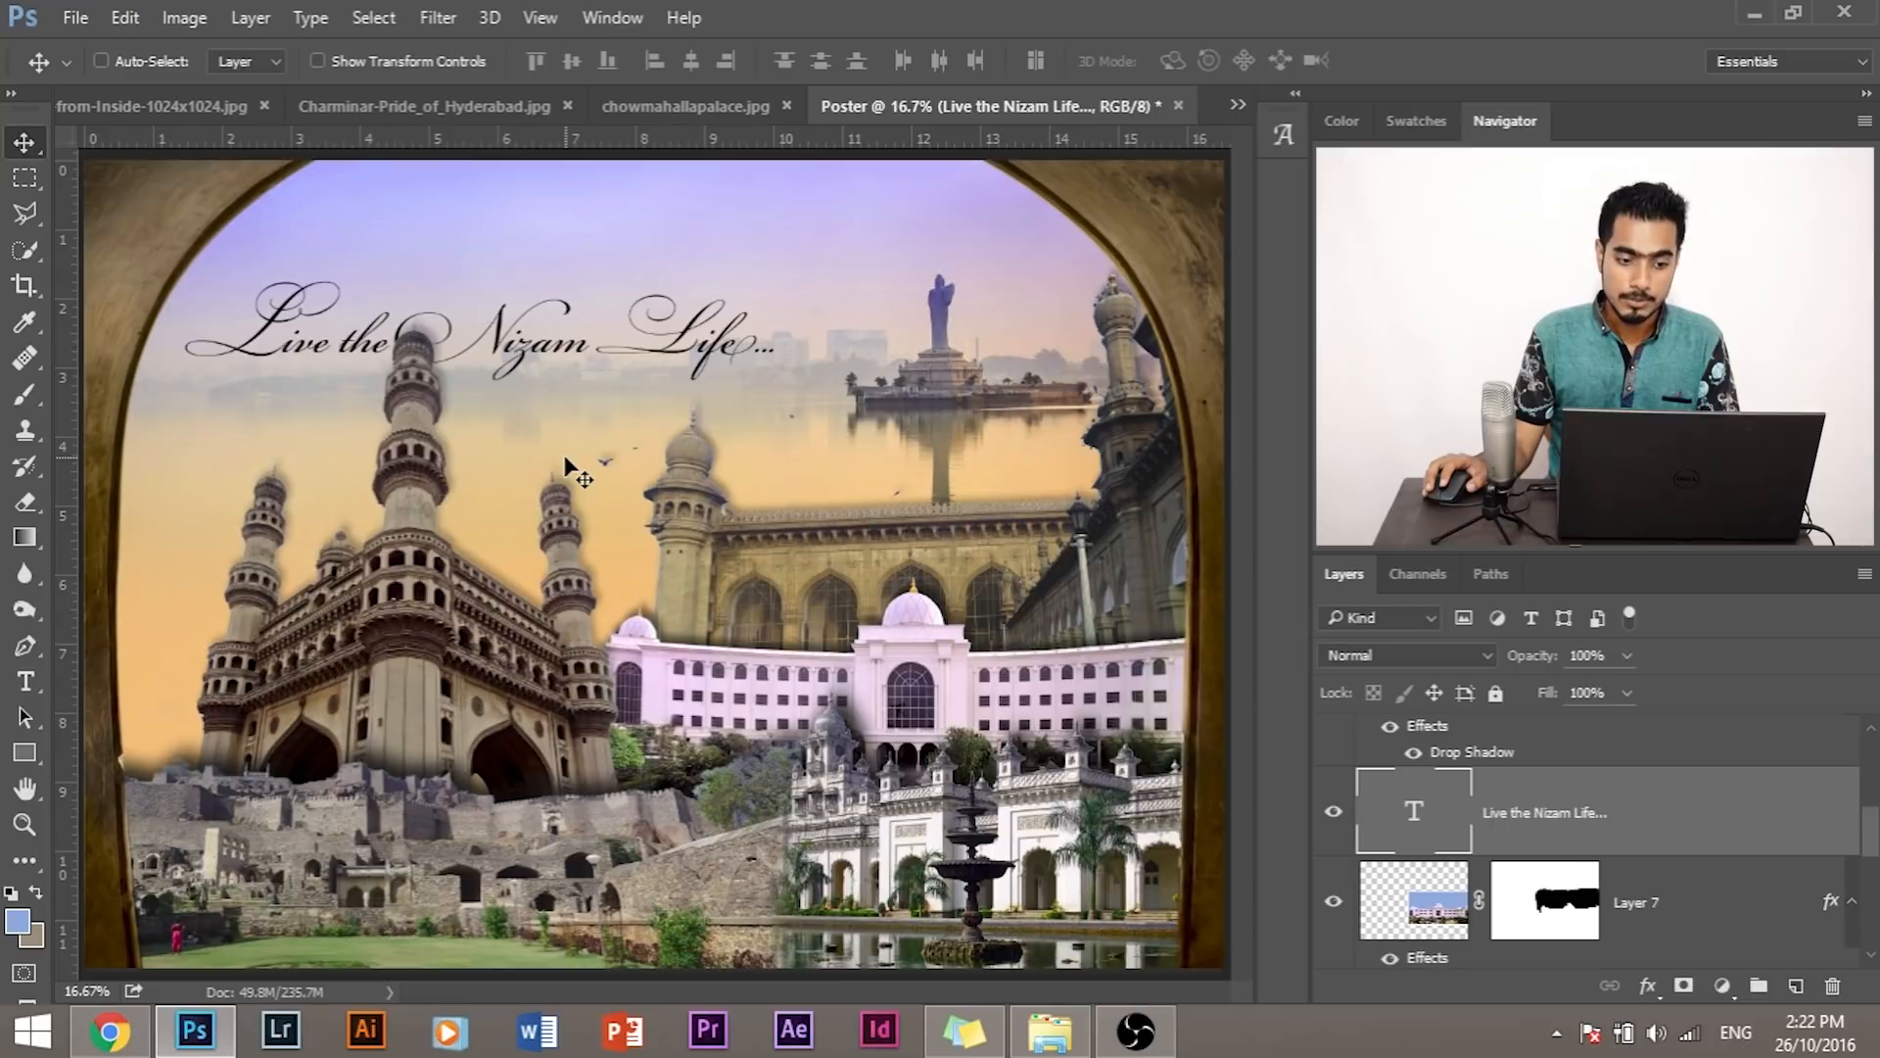
Step: Examine the colour match between the Charminar, the fort ruins, the palaces and the sky across the poster
key("ctrl+plus")
left_click_drag(497, 643, 812, 333)
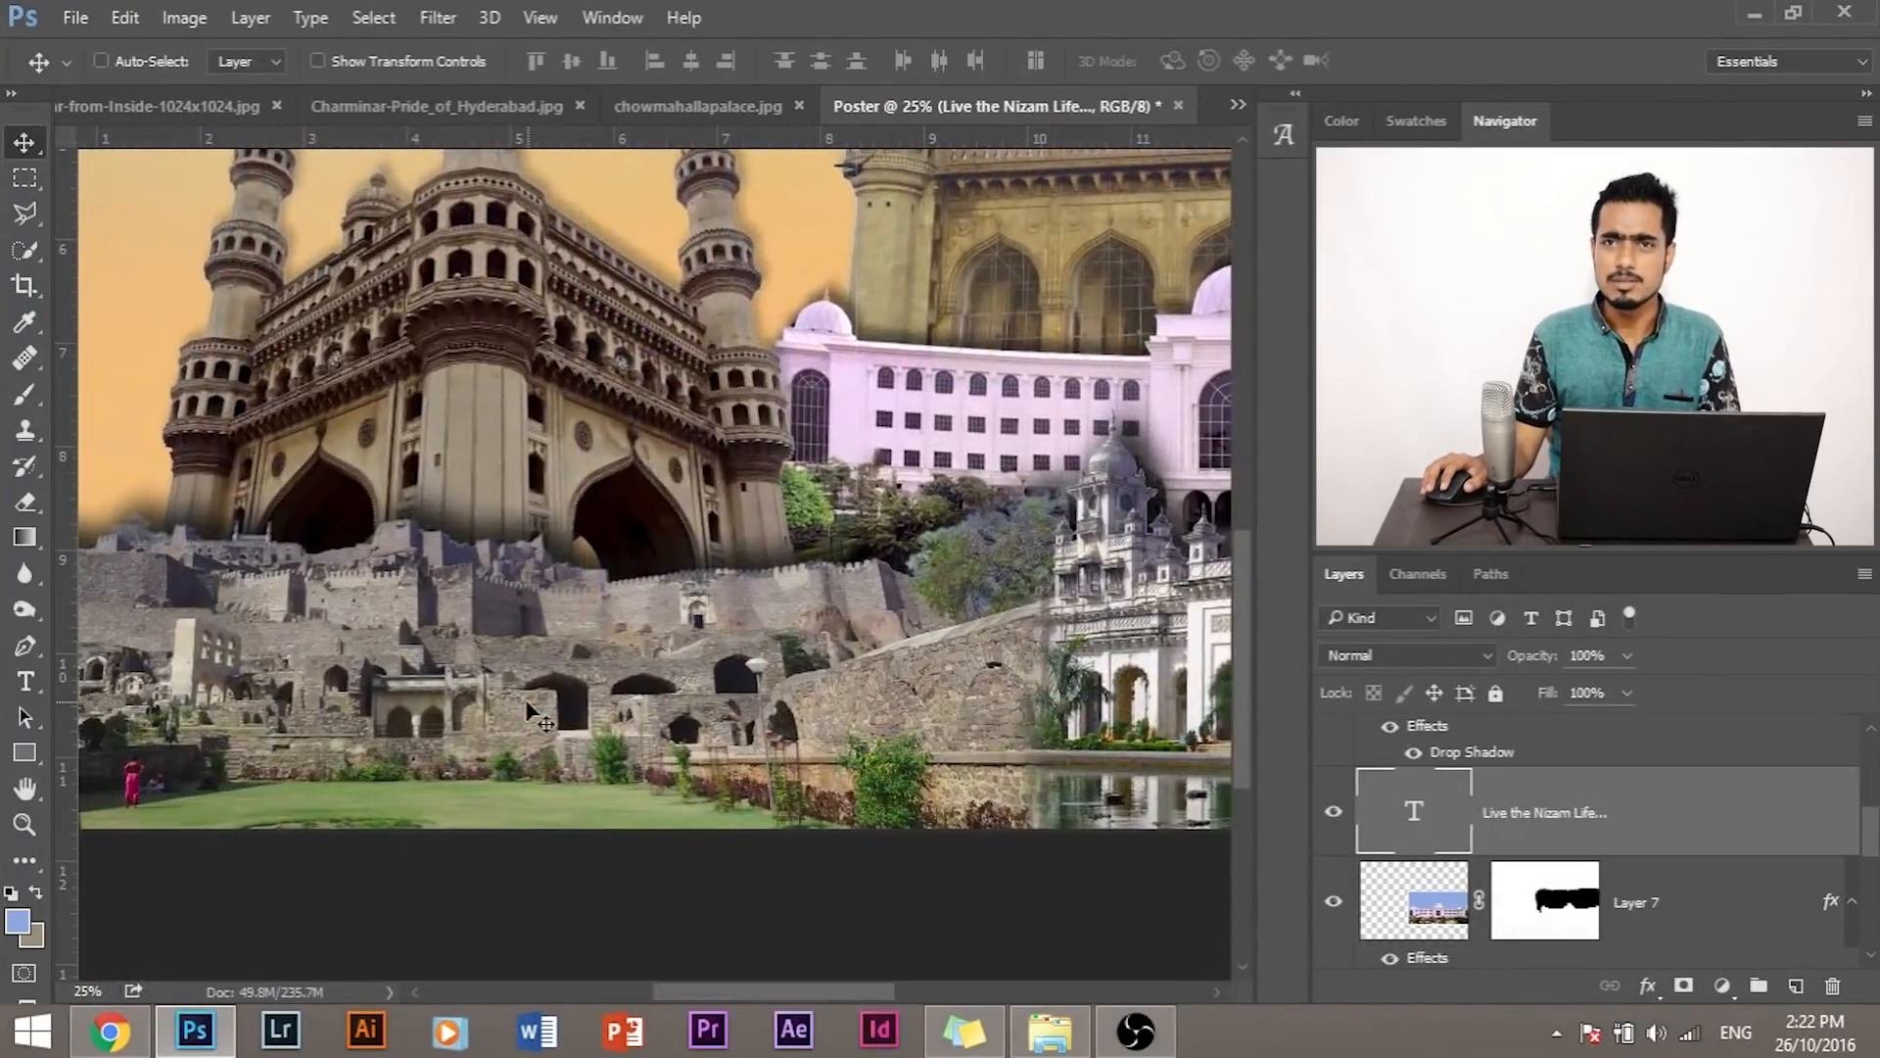
left_click_drag(1000, 483, 709, 433)
left_click_drag(838, 486, 673, 525)
left_click_drag(430, 420, 850, 901)
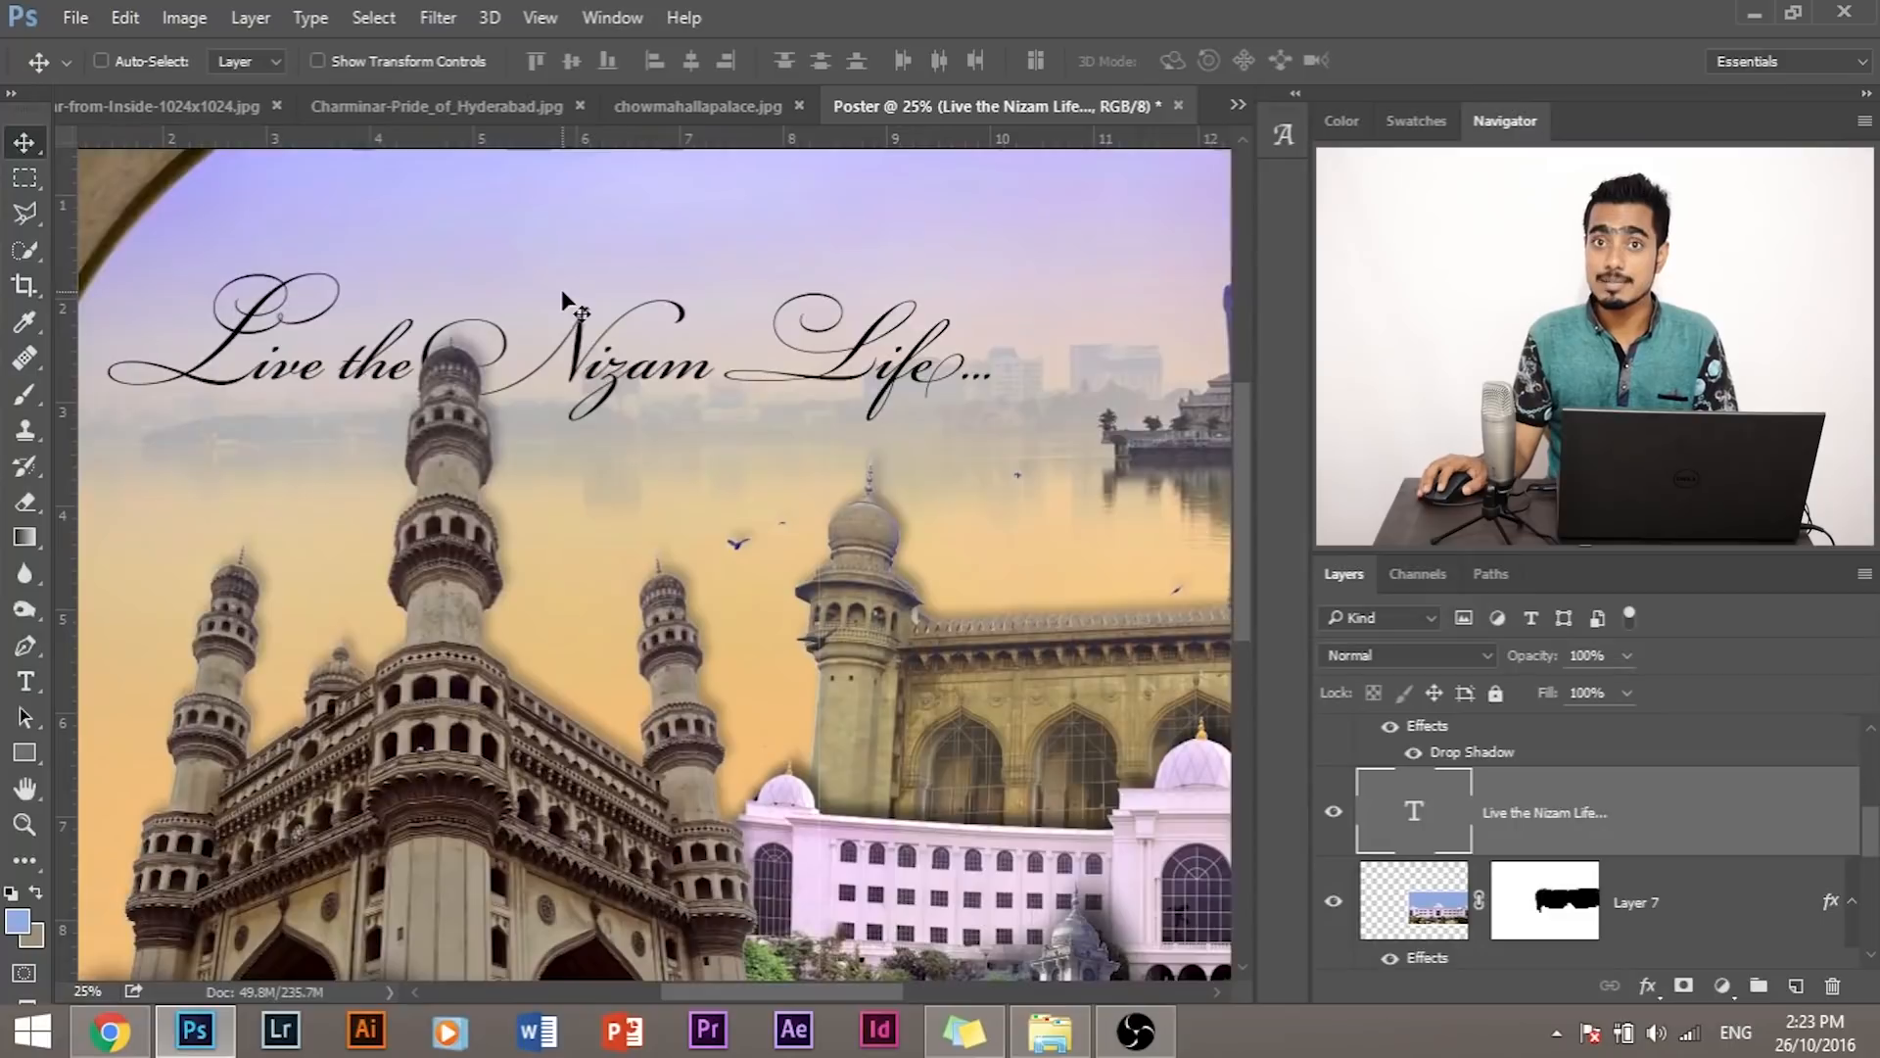
left_click_drag(473, 726, 593, 367)
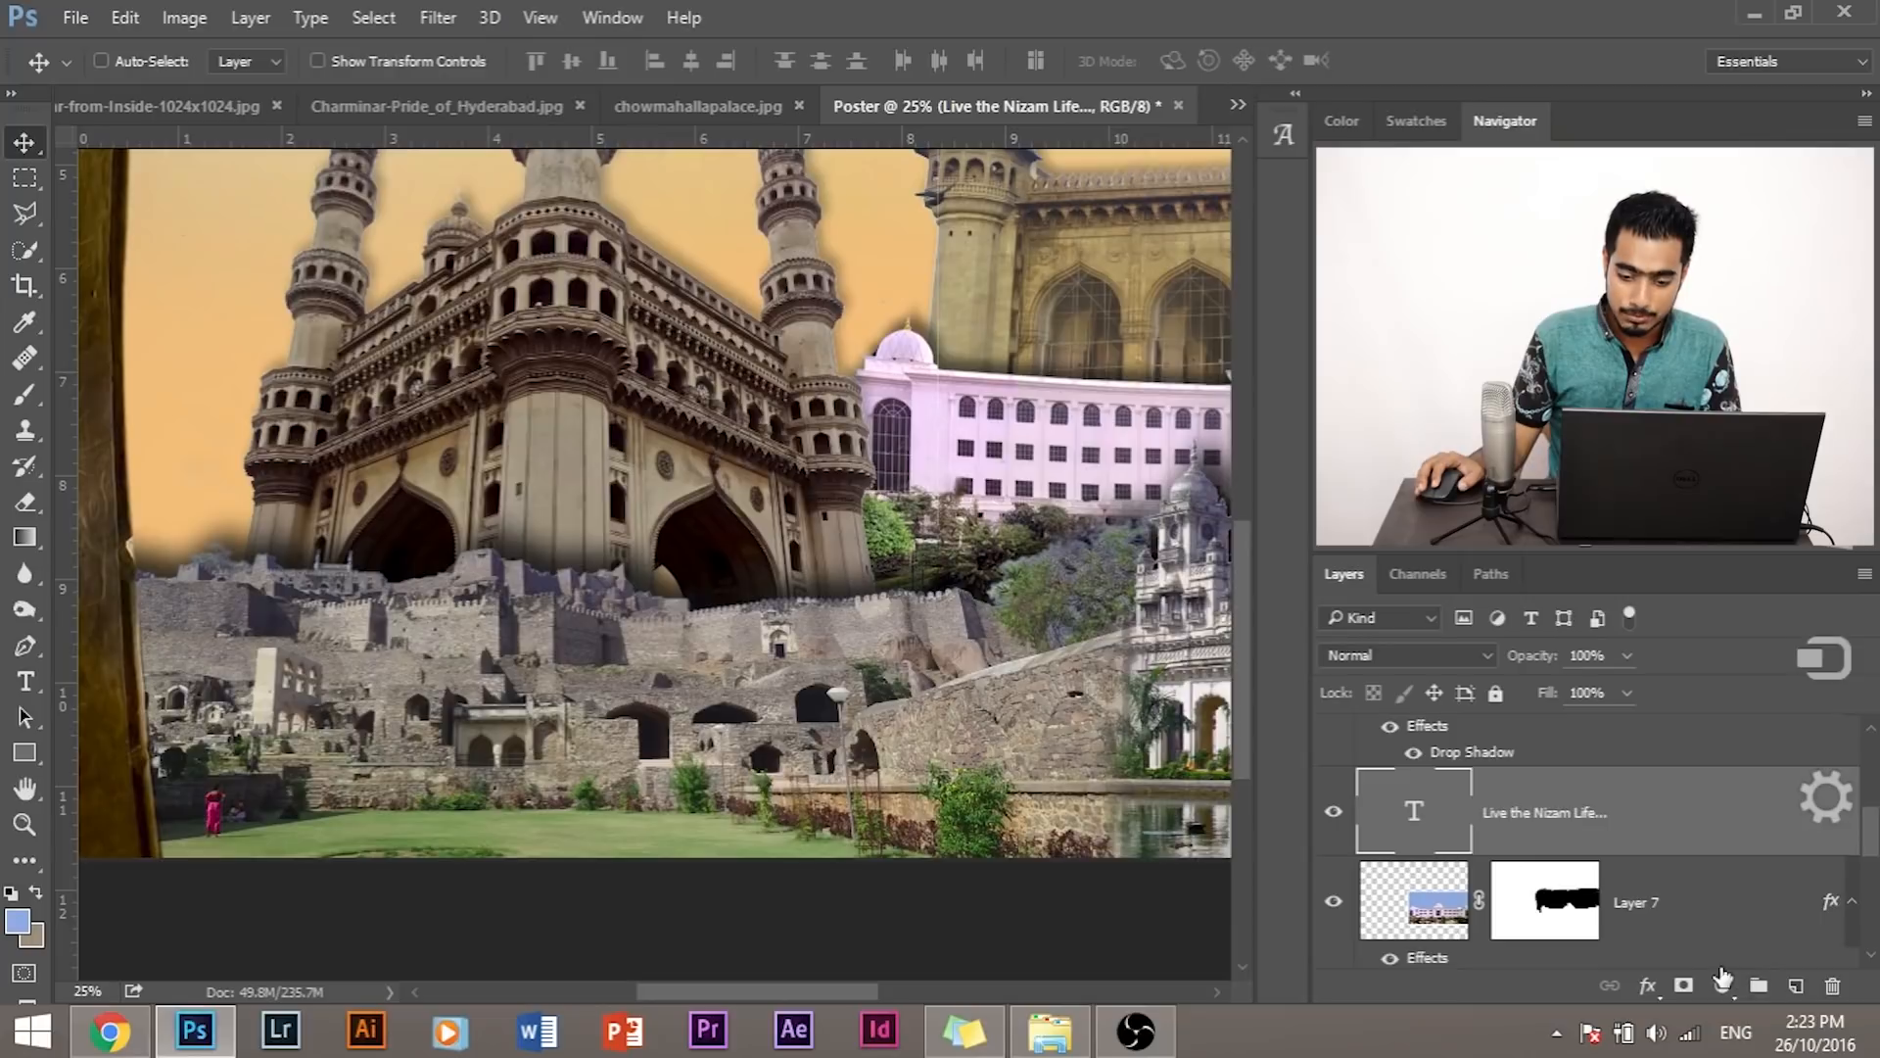
Step: Expand Group 1 and select the Golconda Fort layer's image inside it
scroll(1643, 923, "down", 5)
scroll(1440, 913, "up", 2)
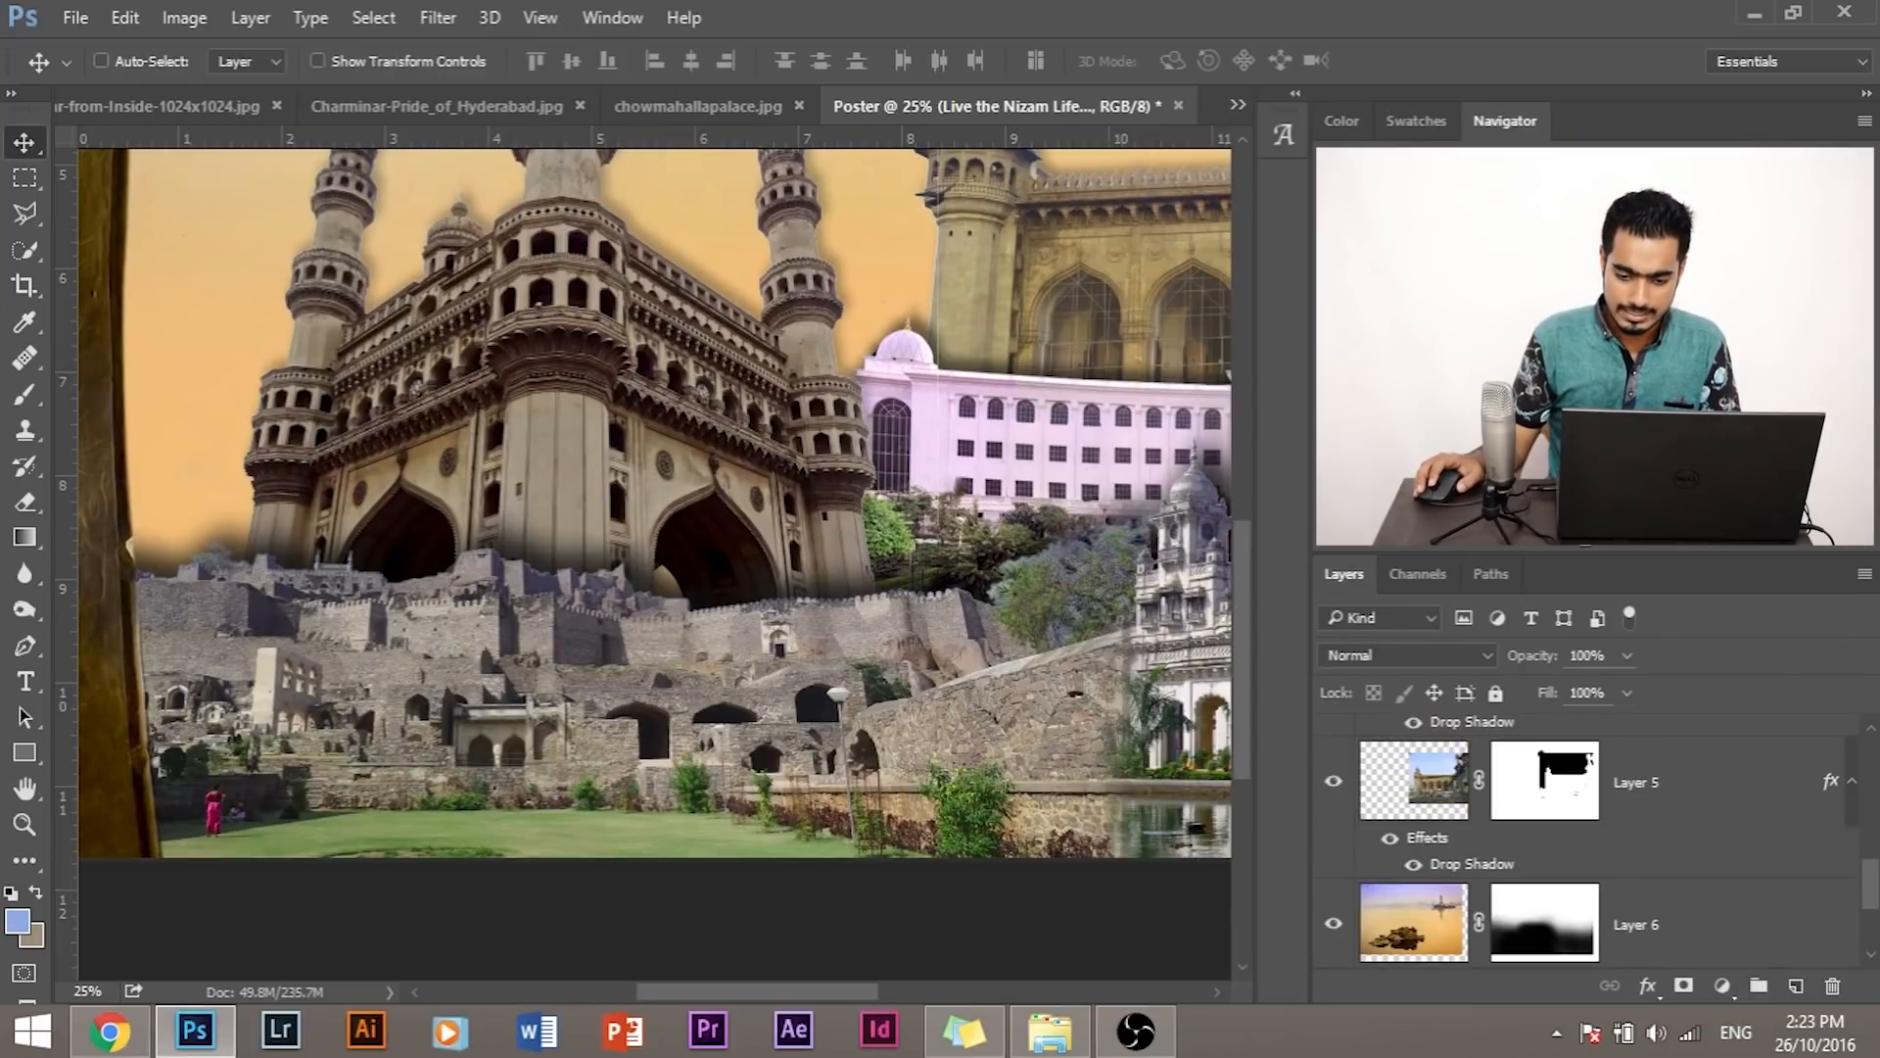
scroll(1533, 881, "up", 5)
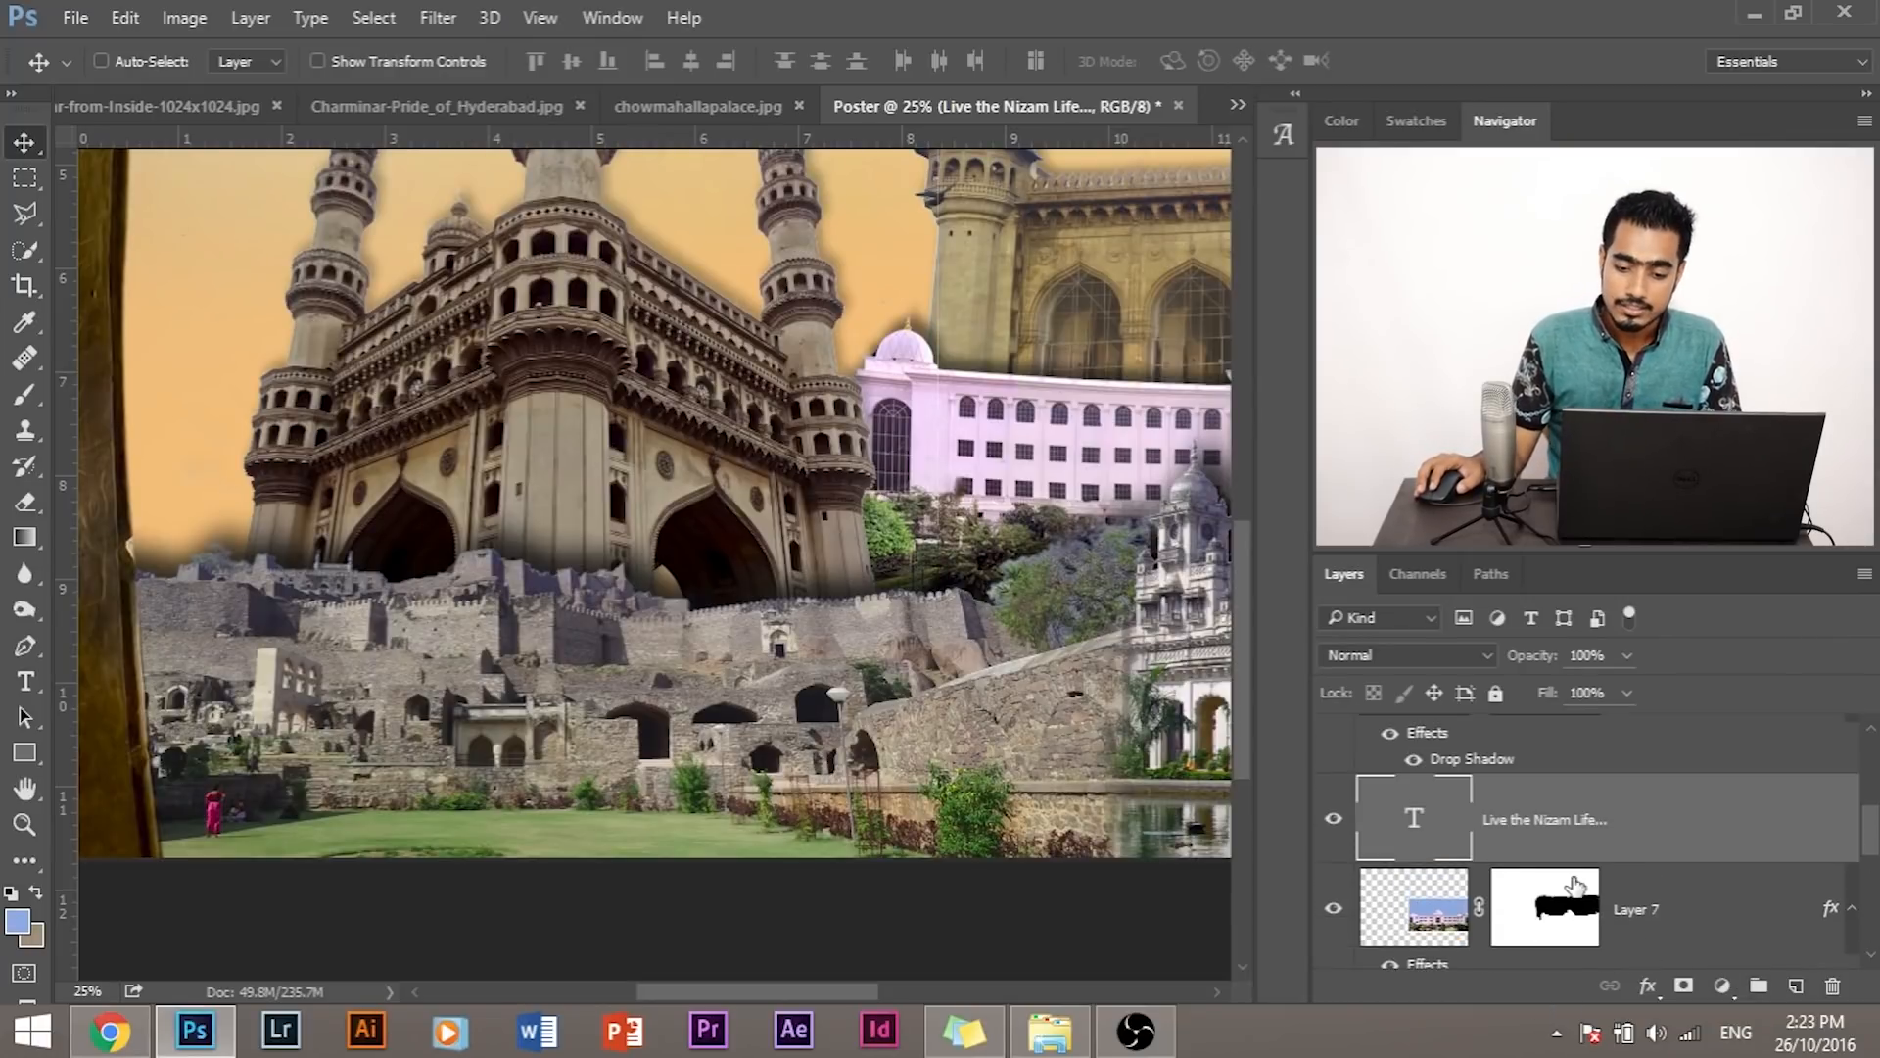
scroll(1626, 763, "up", 4)
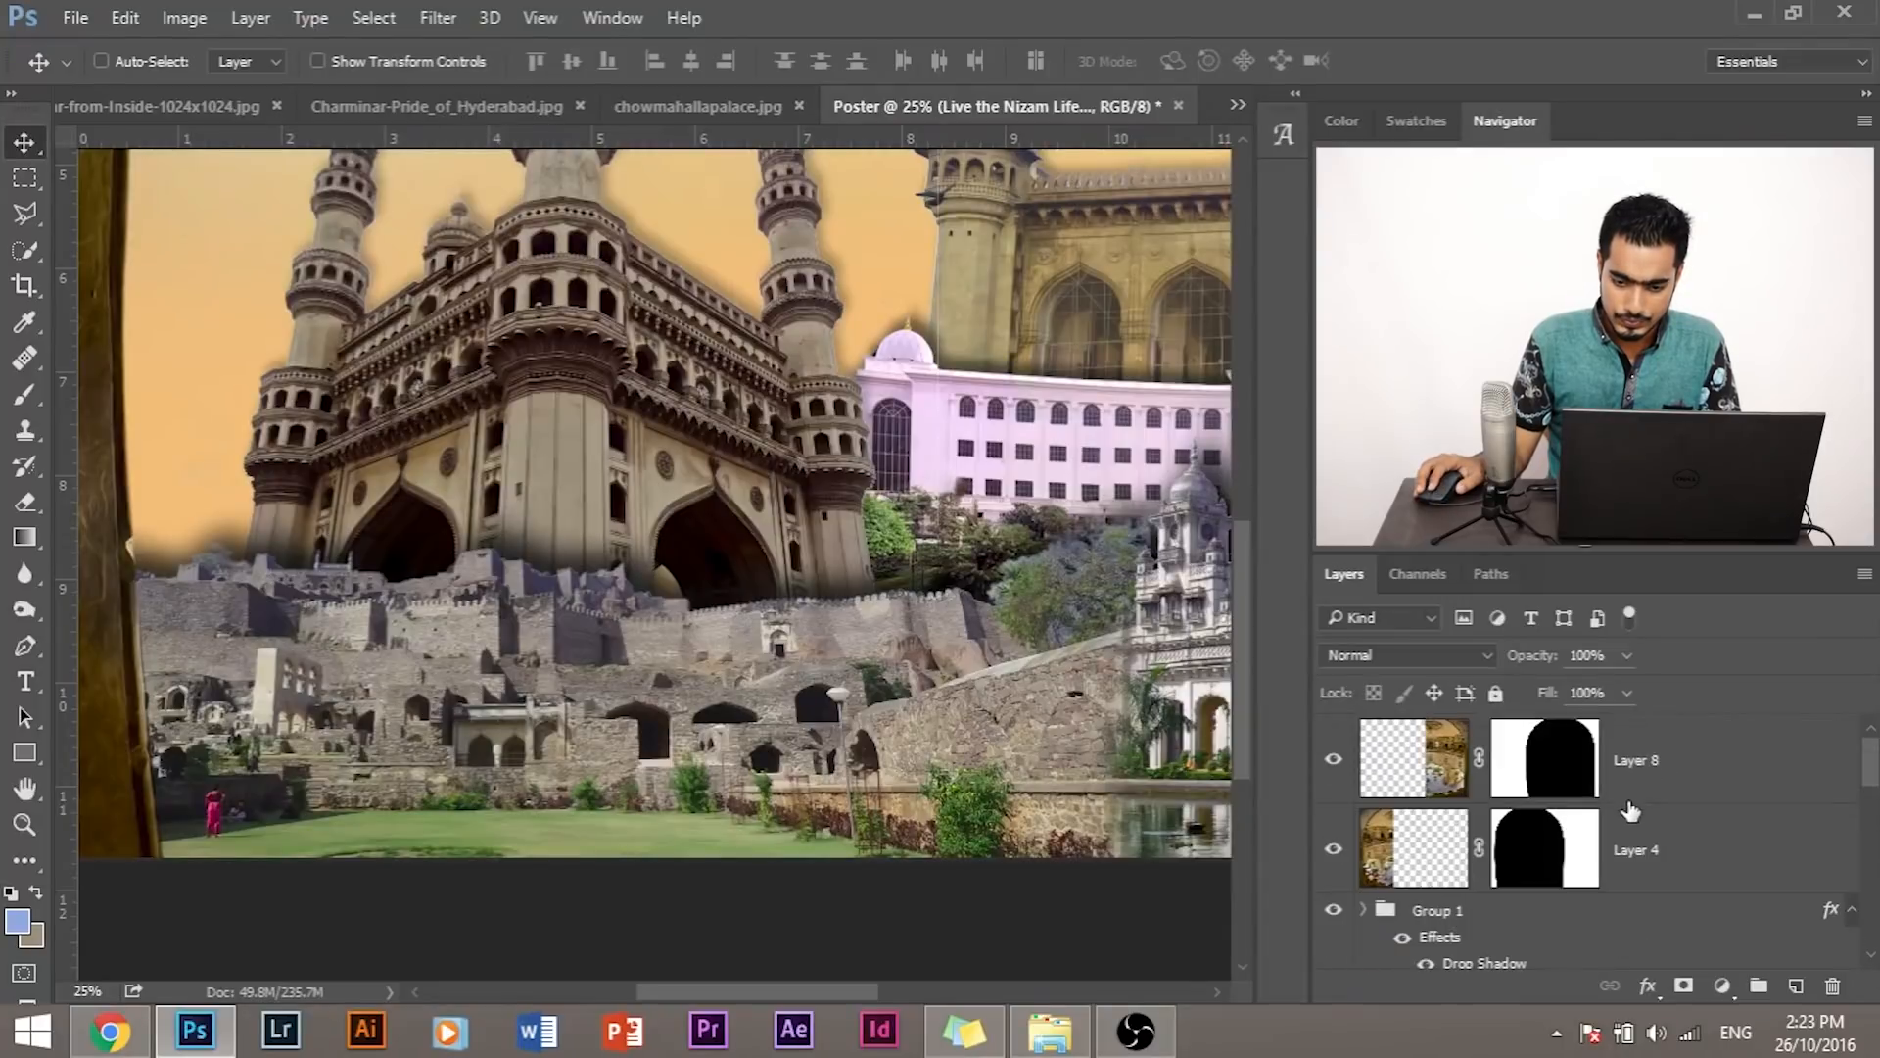
scroll(1628, 823, "down", 5)
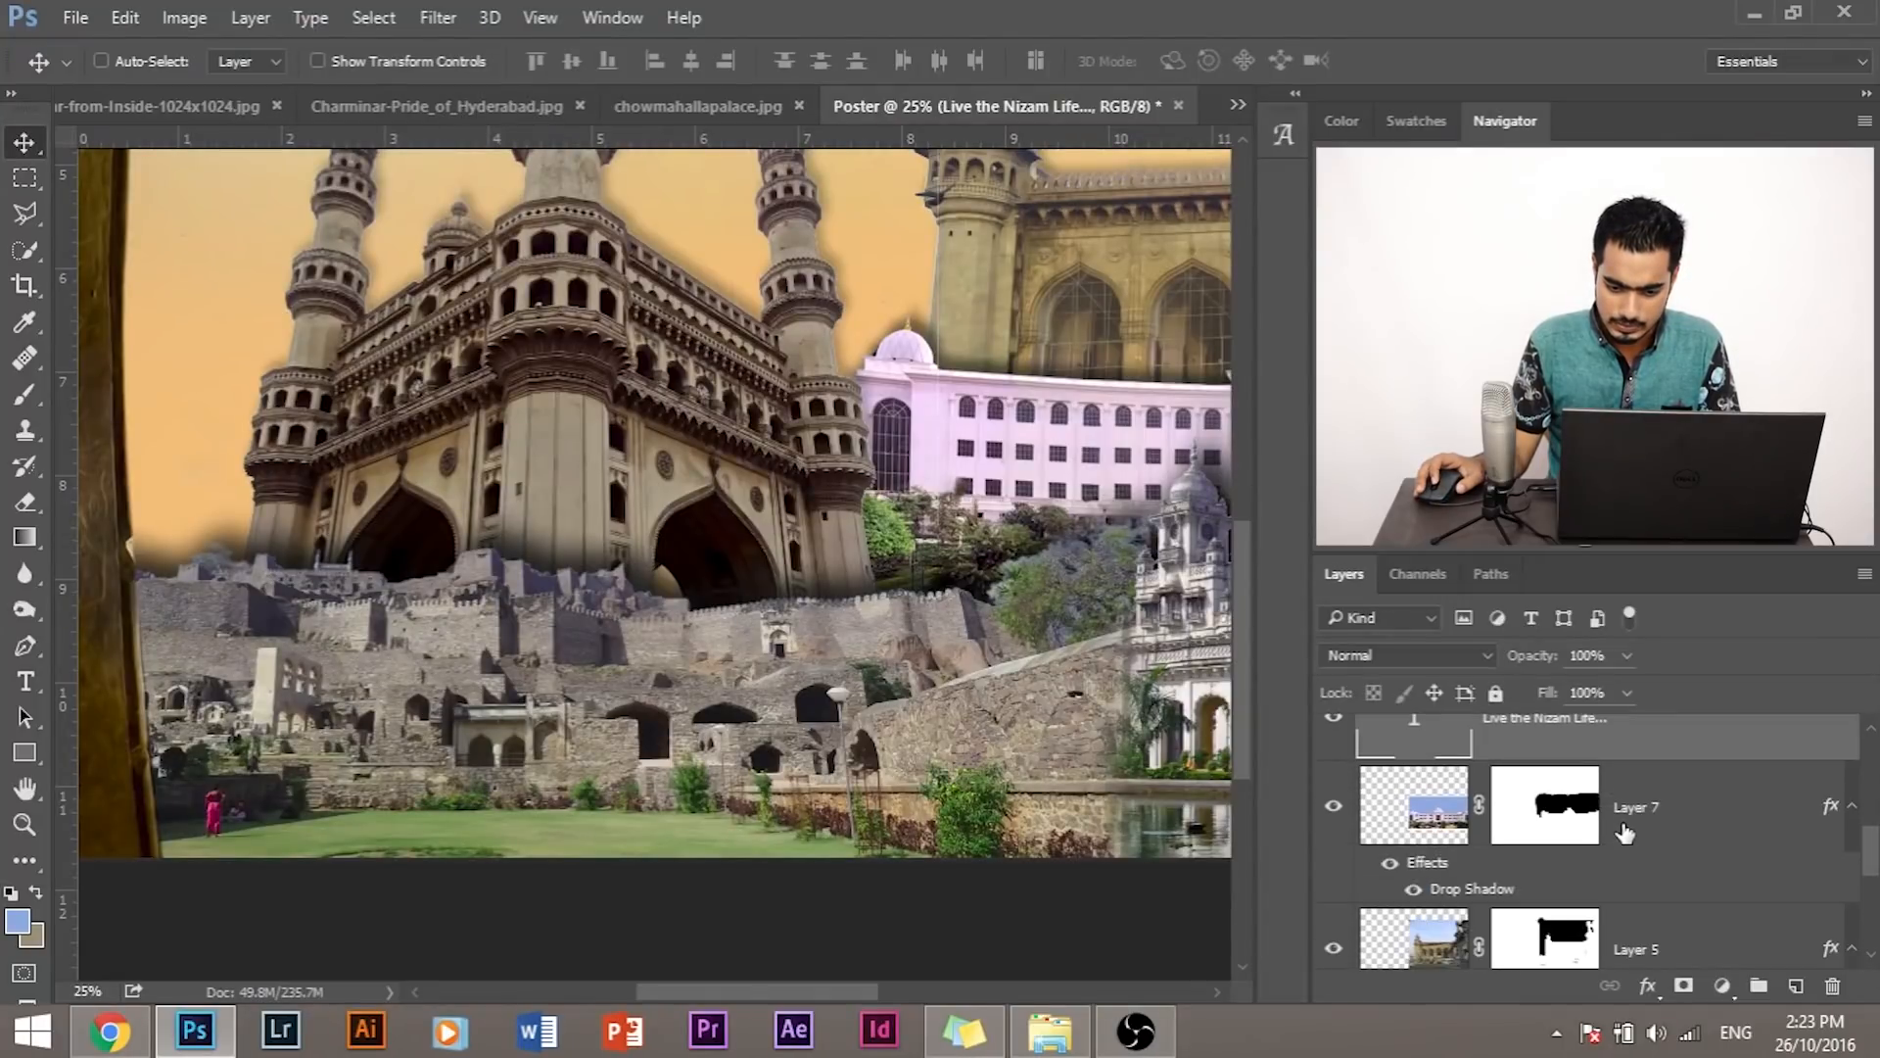
scroll(1627, 847, "down", 3)
scroll(1628, 850, "up", 3)
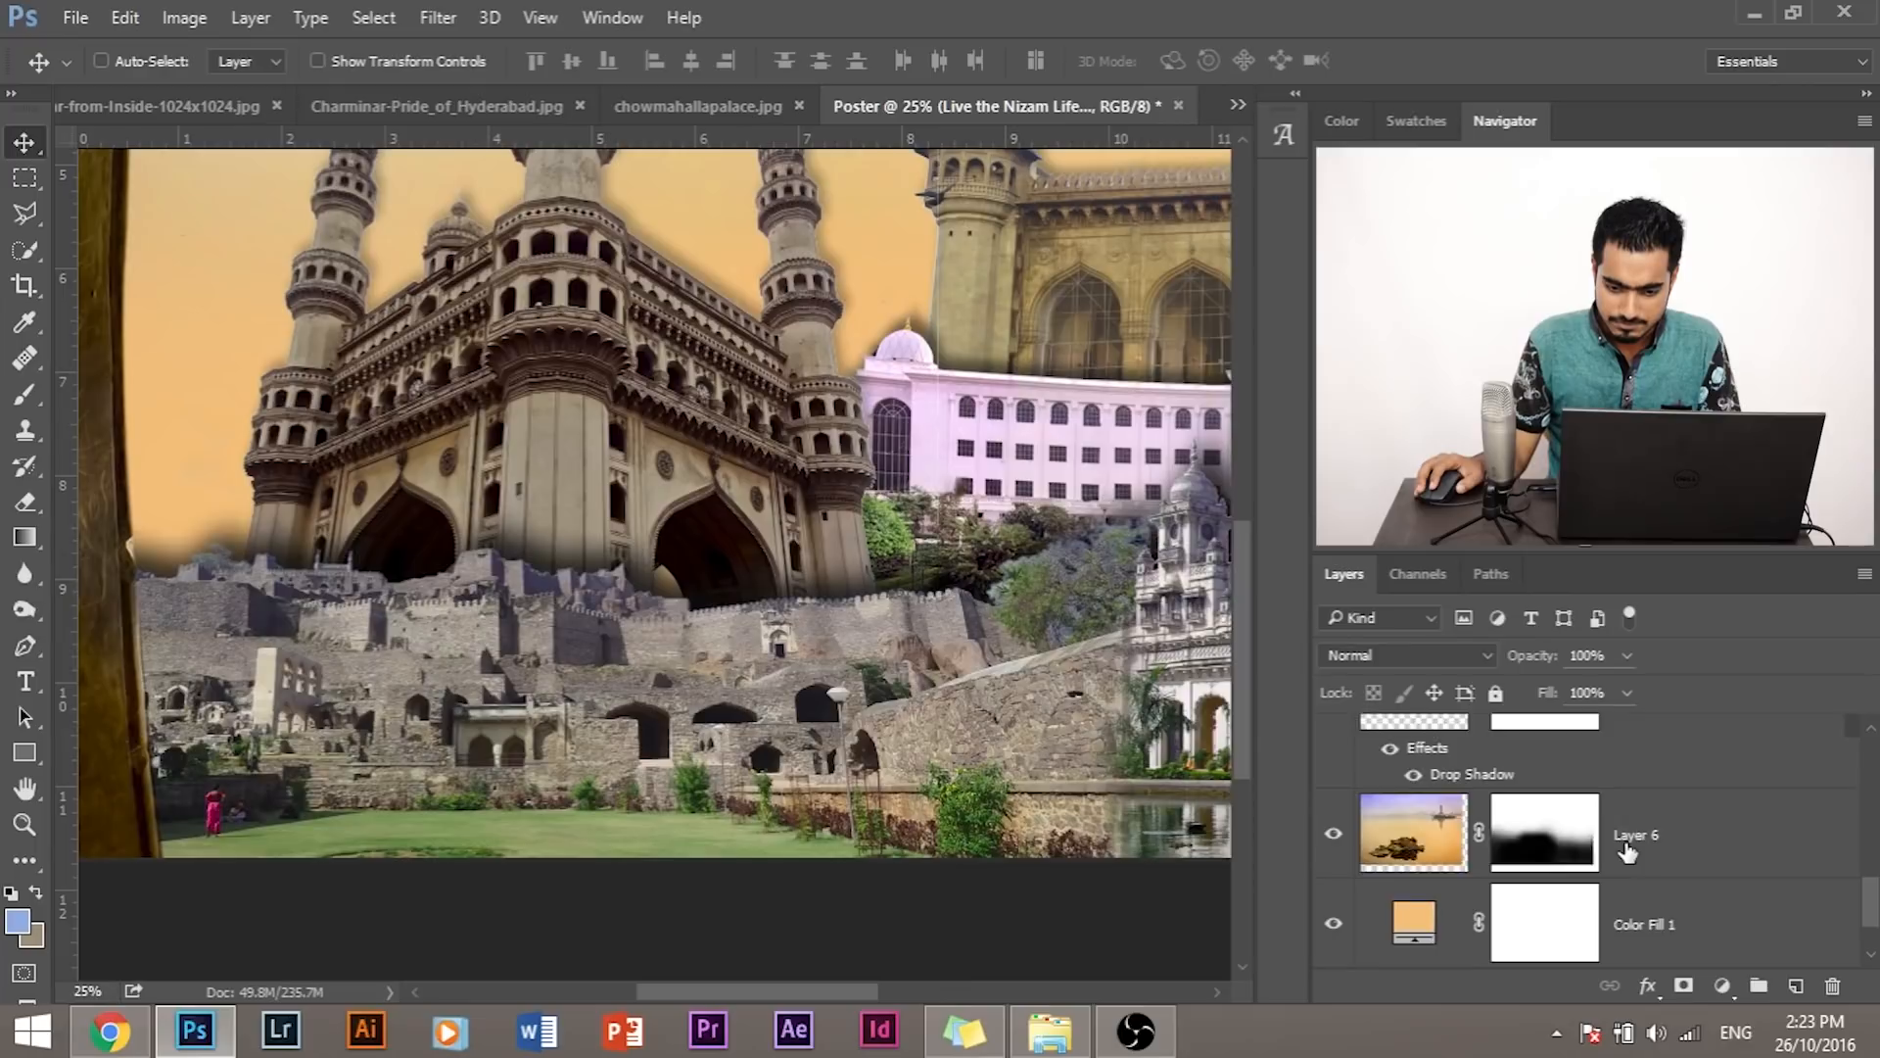
scroll(1626, 850, "up", 4)
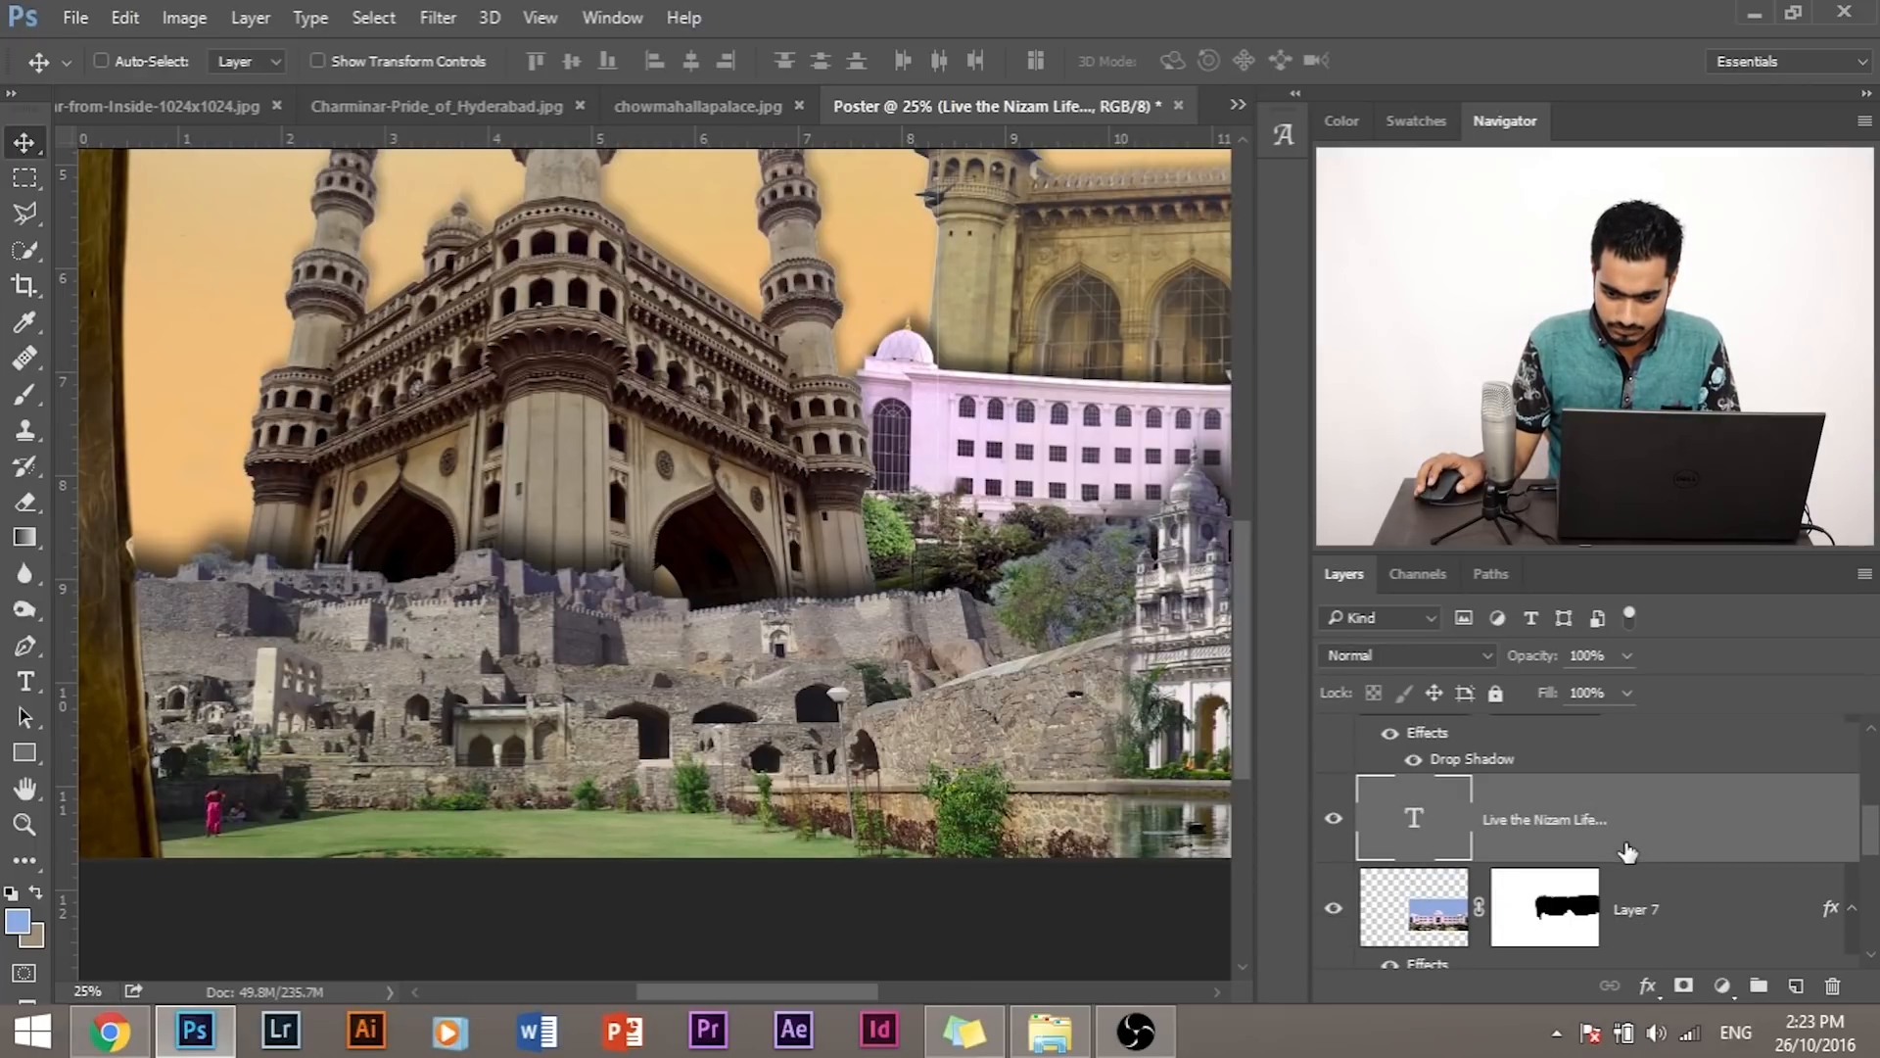
scroll(1626, 858, "down", 8)
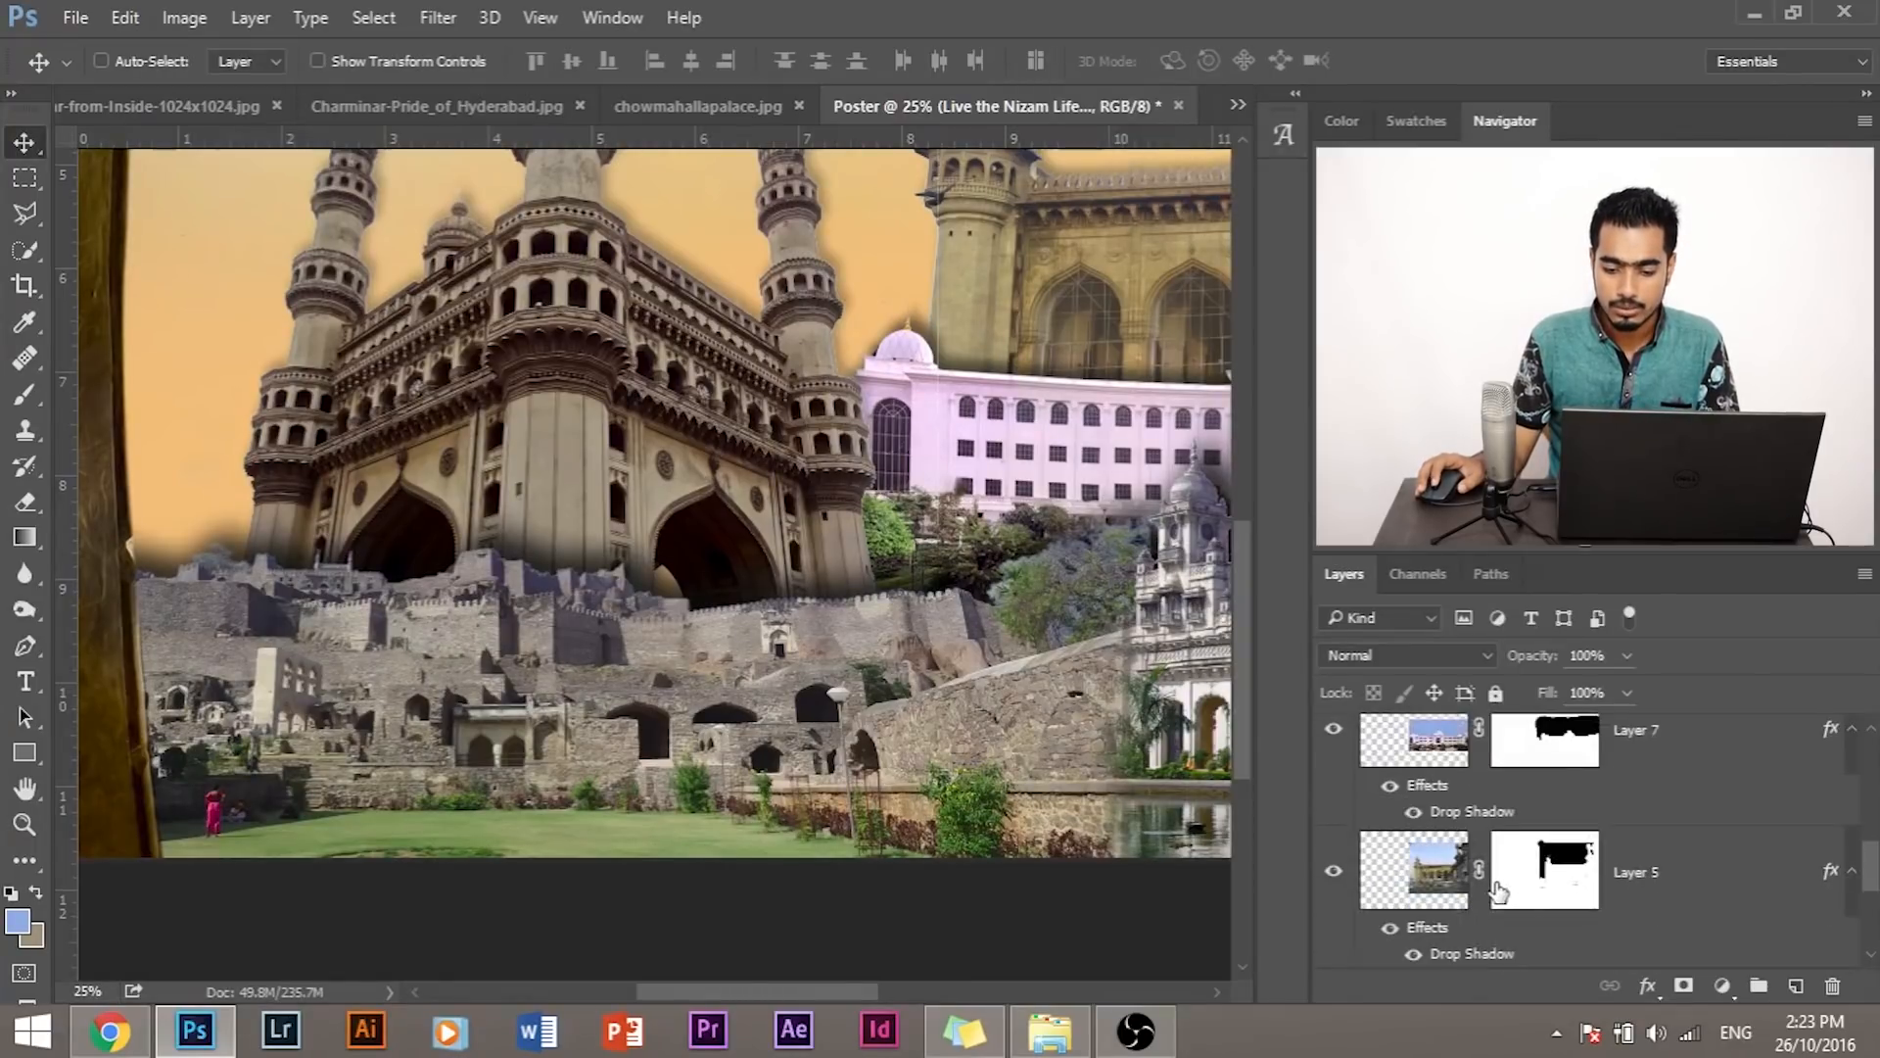
scroll(1469, 909, "up", 8)
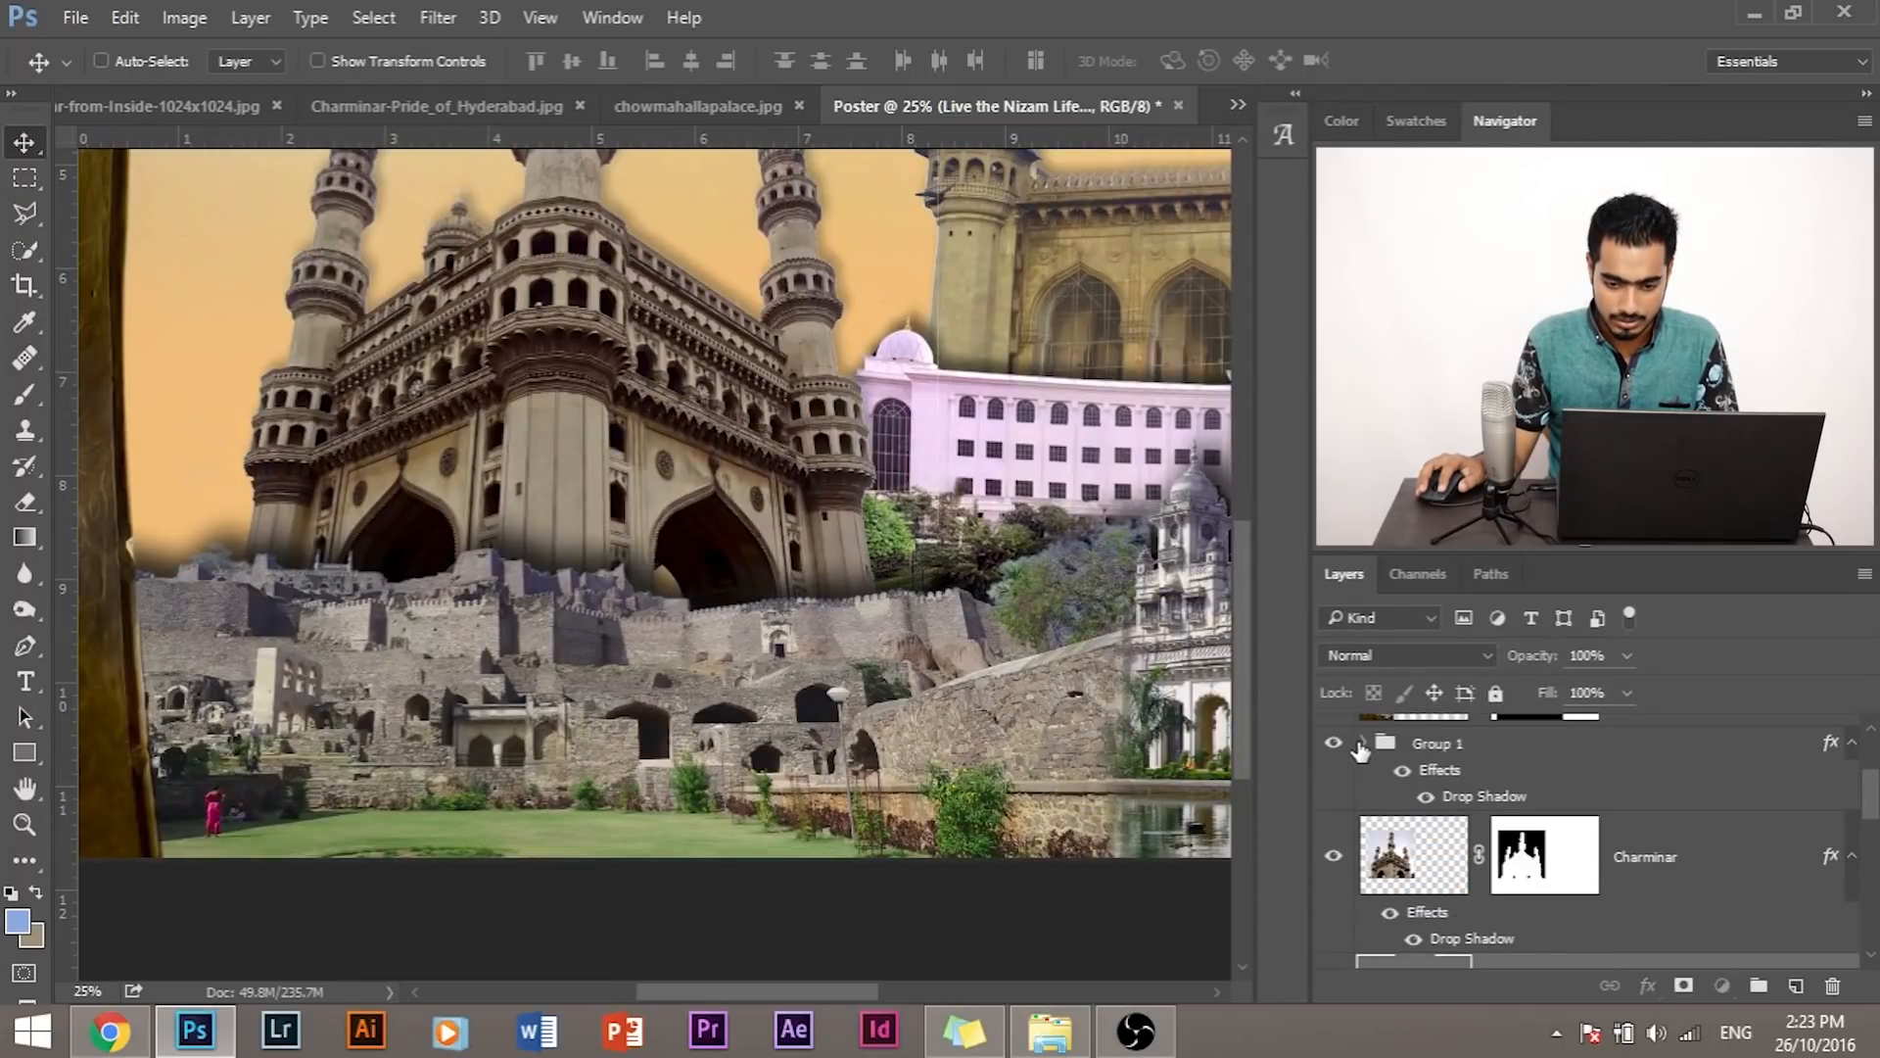
left_click(1360, 747)
left_click(1365, 744)
scroll(1489, 840, "down", 2)
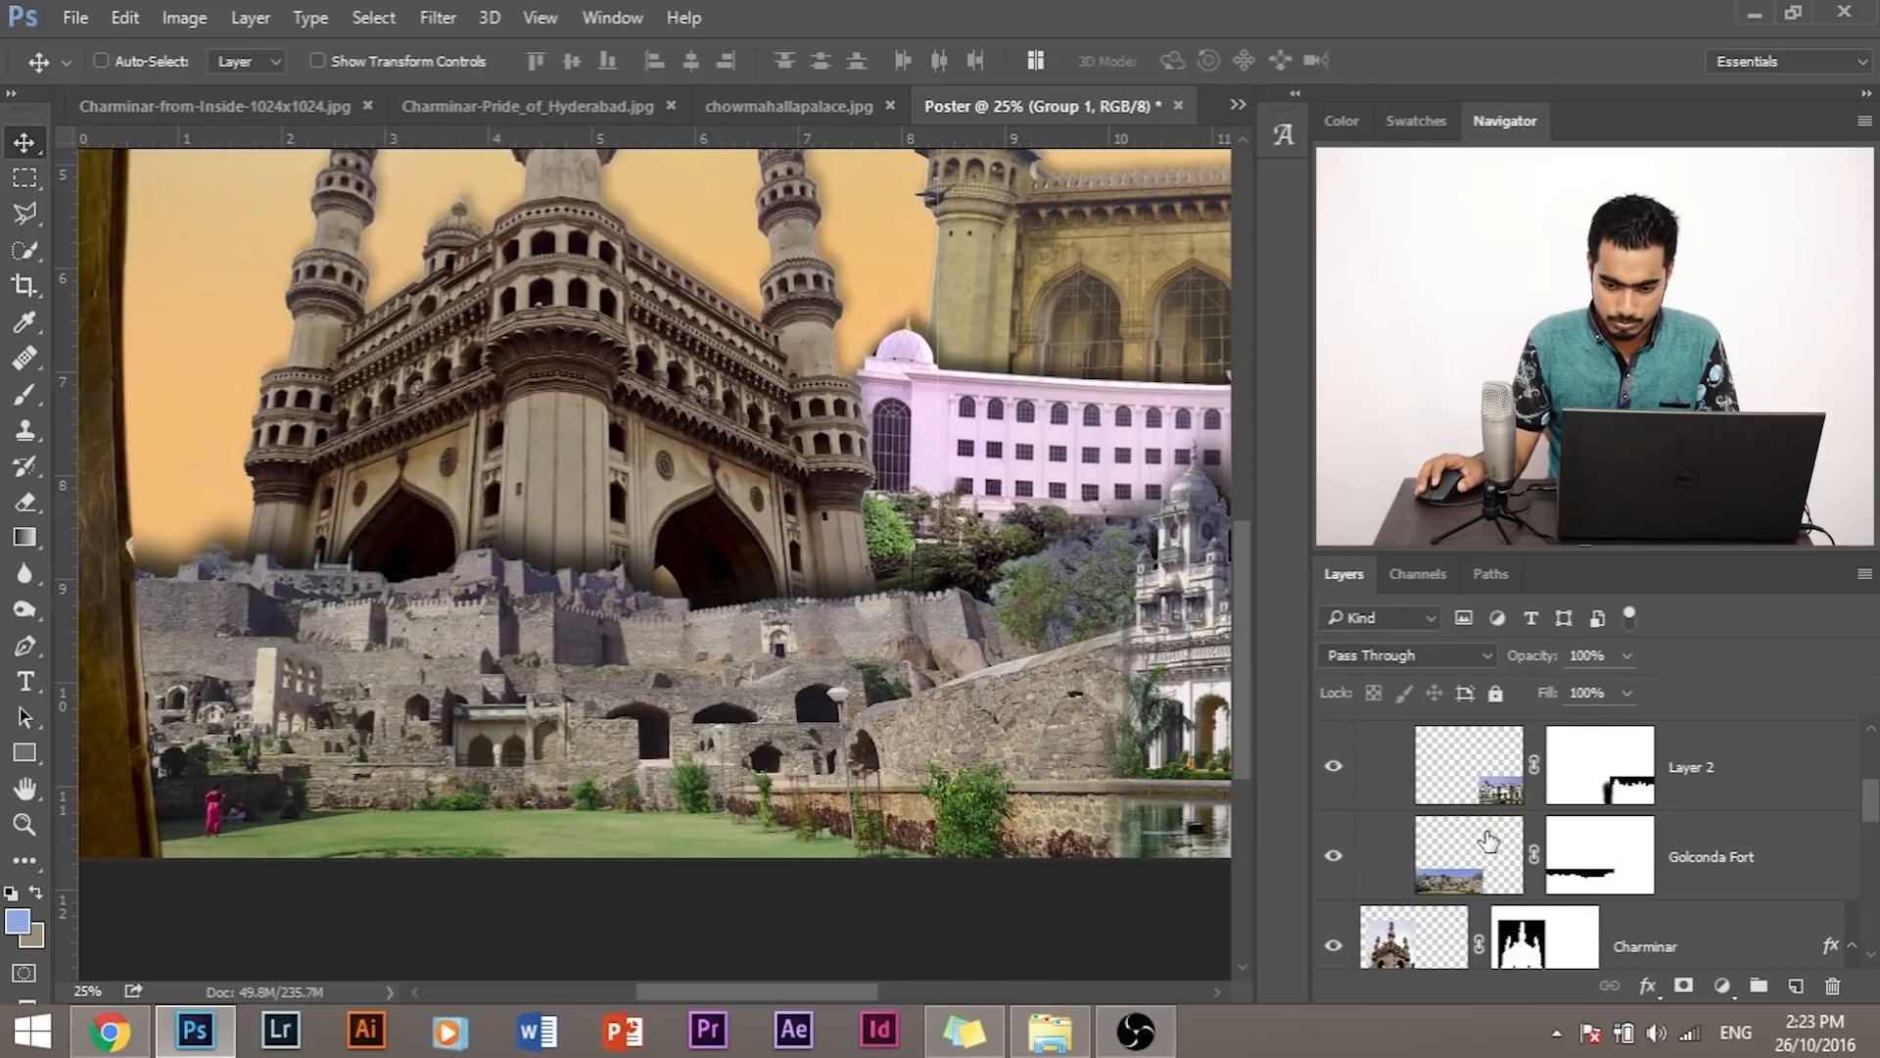
left_click(1699, 861)
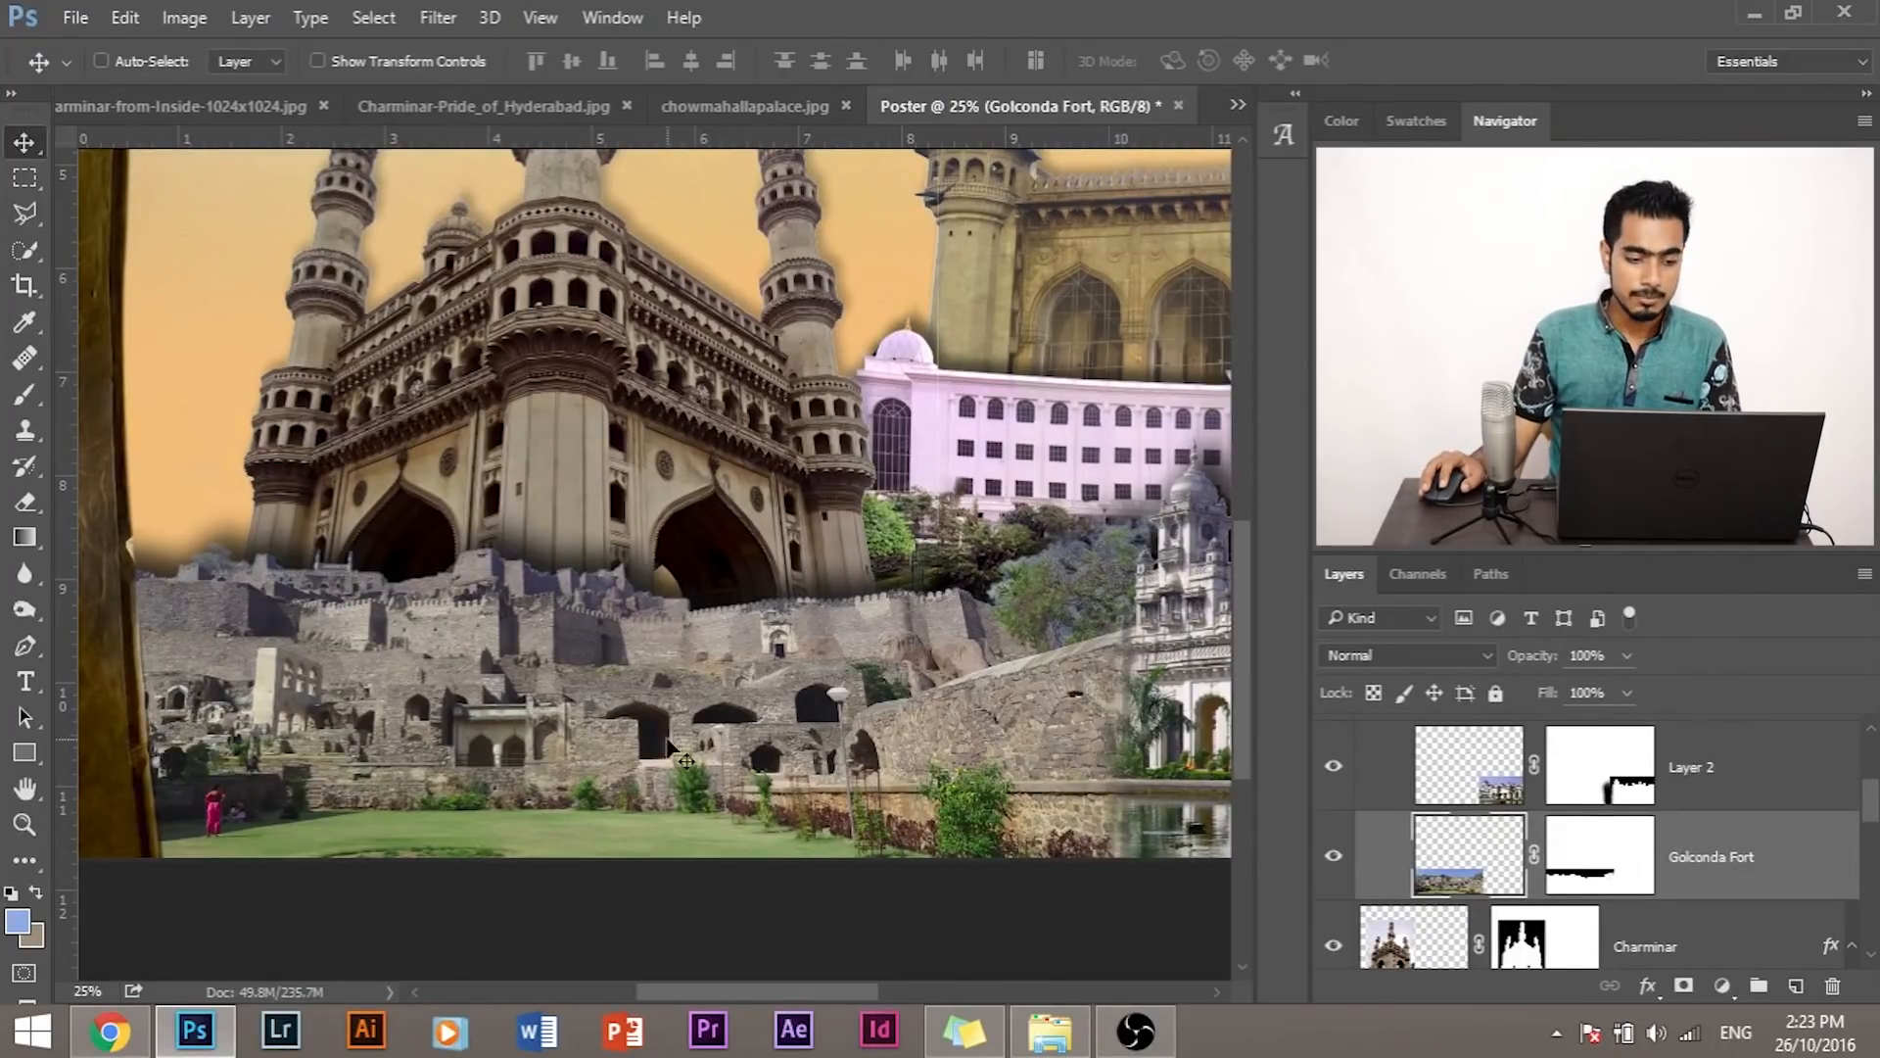
key("ctrl+minus")
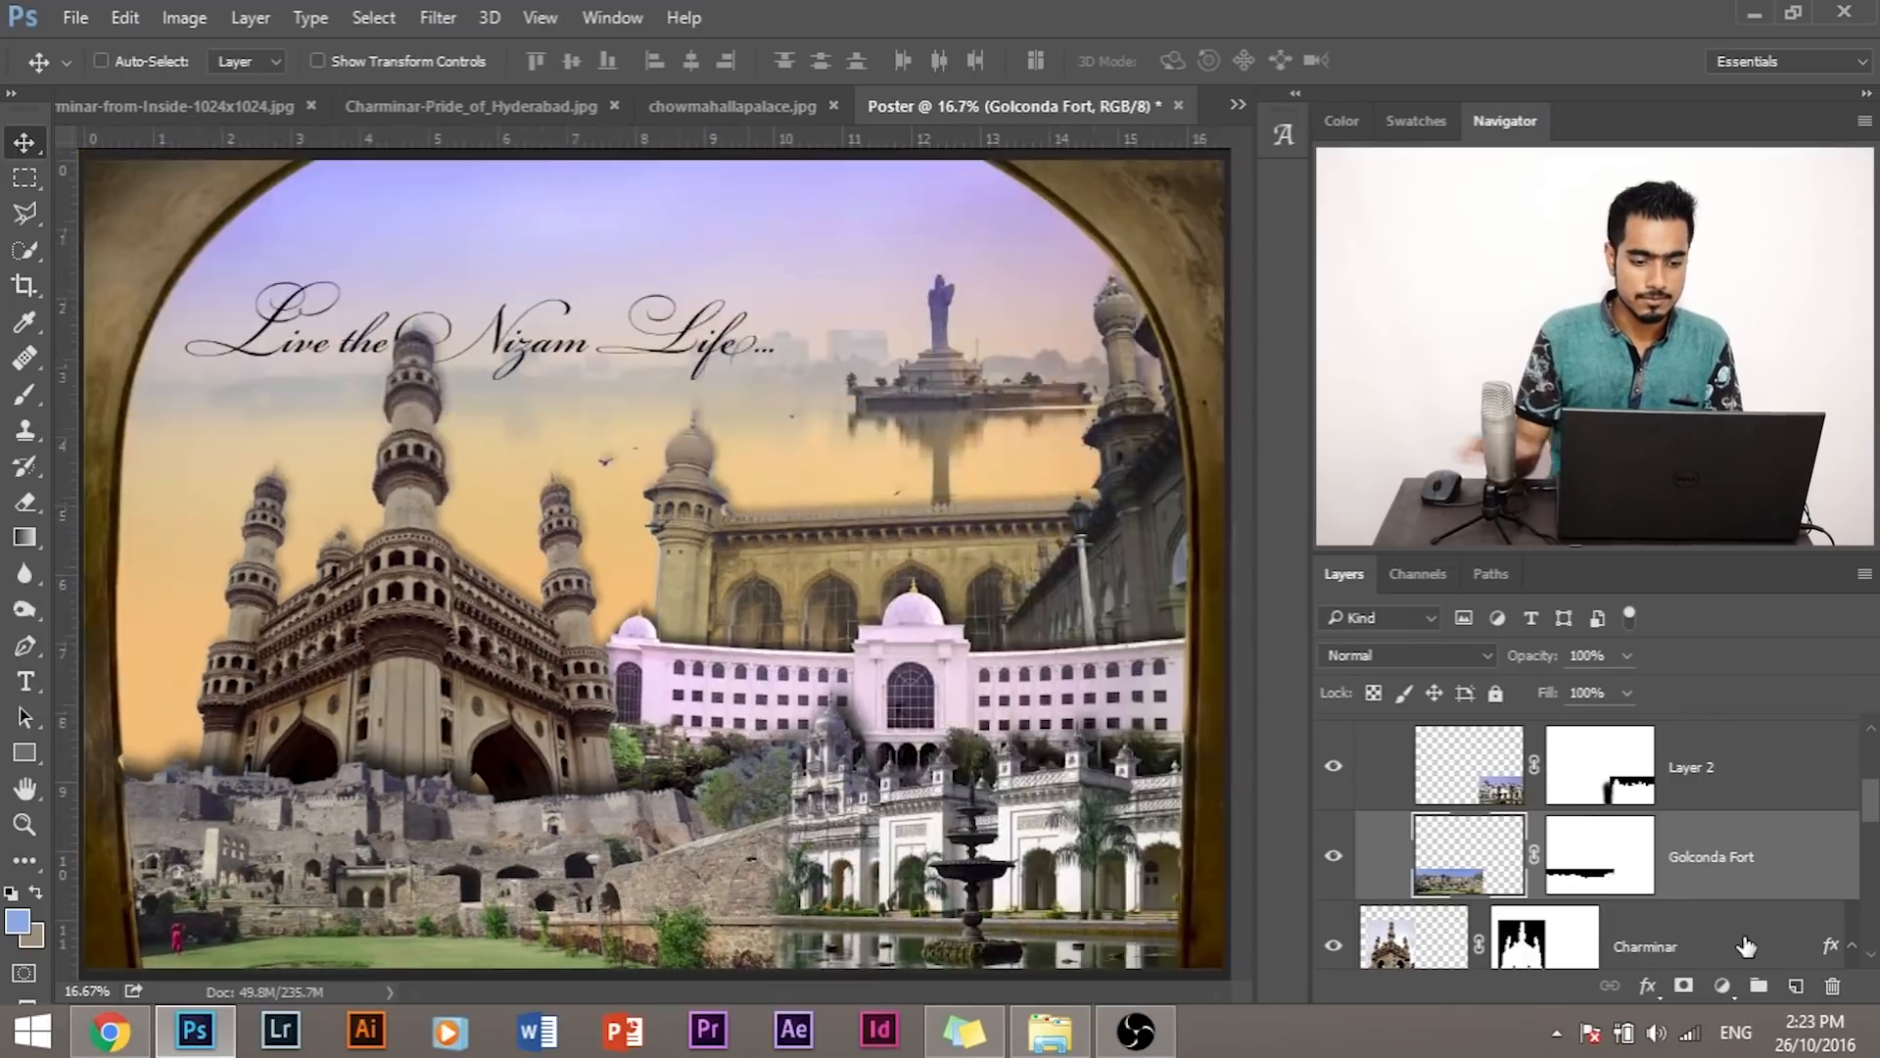
Step: Apply the Camera Raw Filter to the Golconda Fort layer with Temperature +15 and increased Contrast
left_click(460, 16)
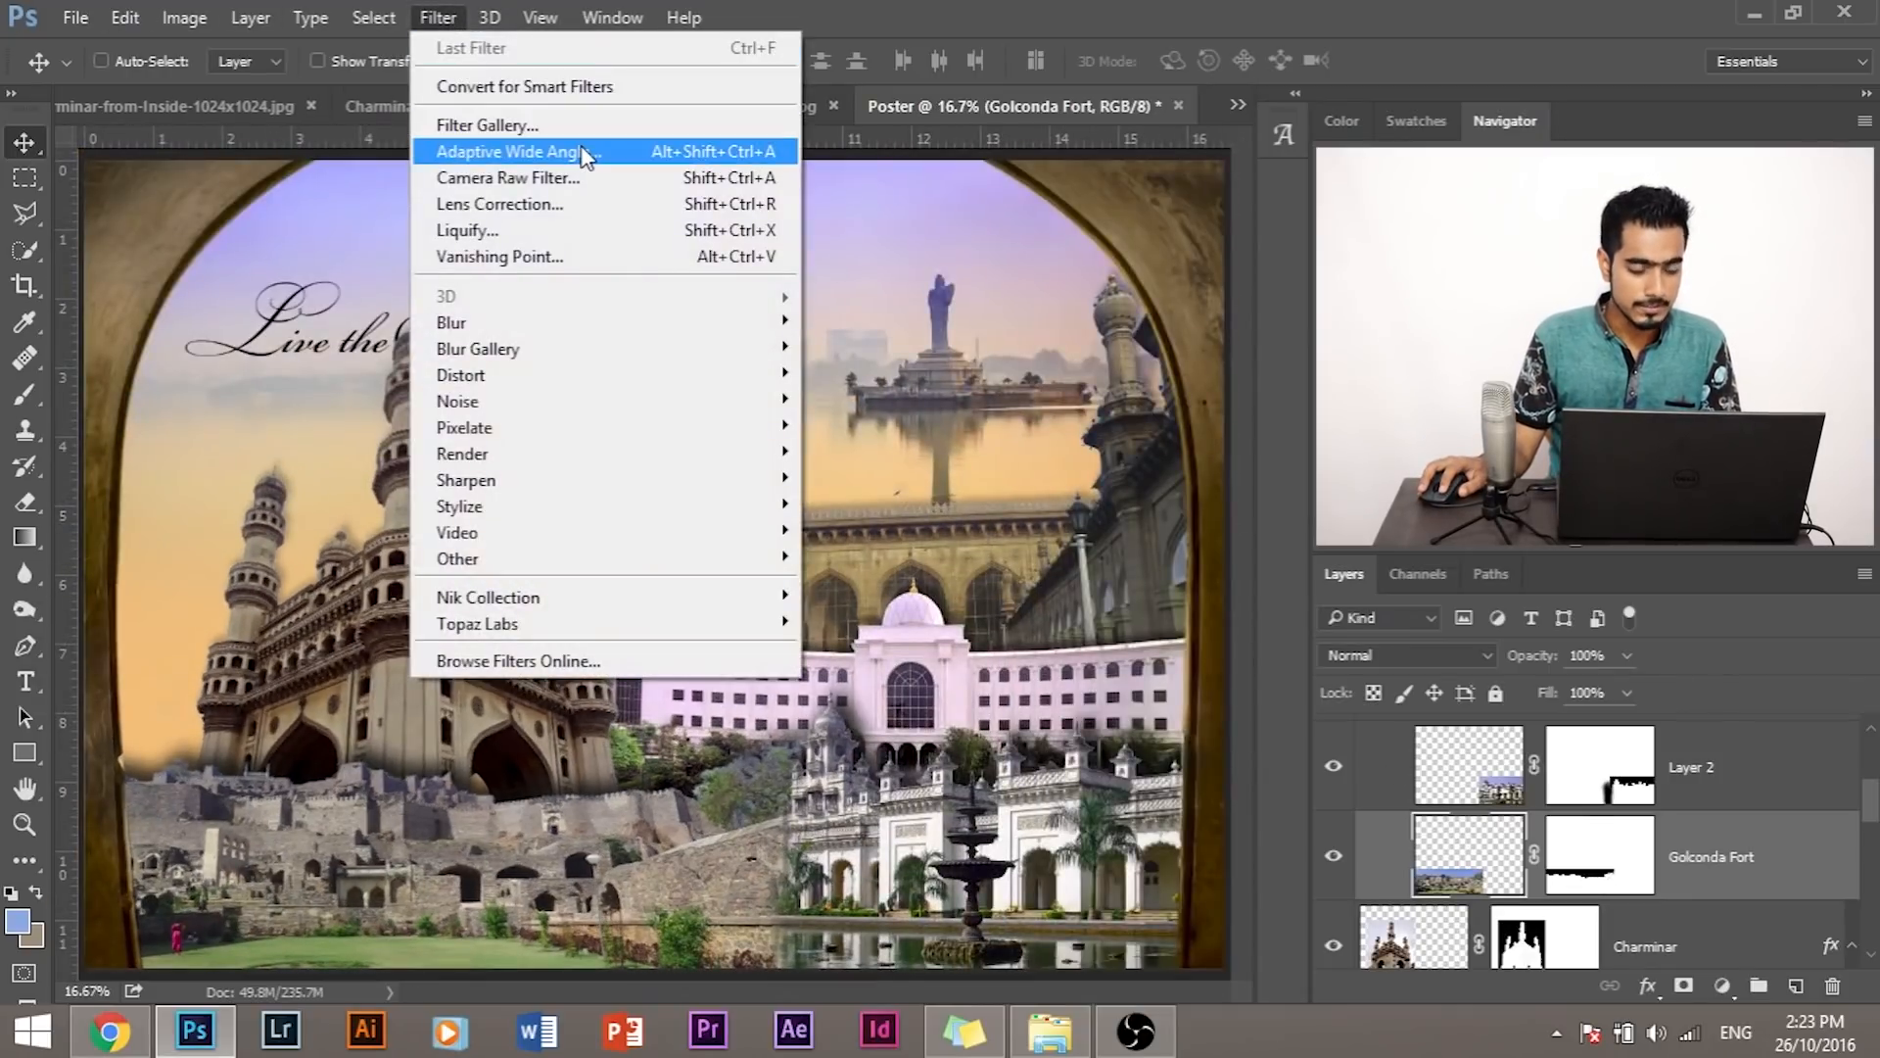
left_click(615, 181)
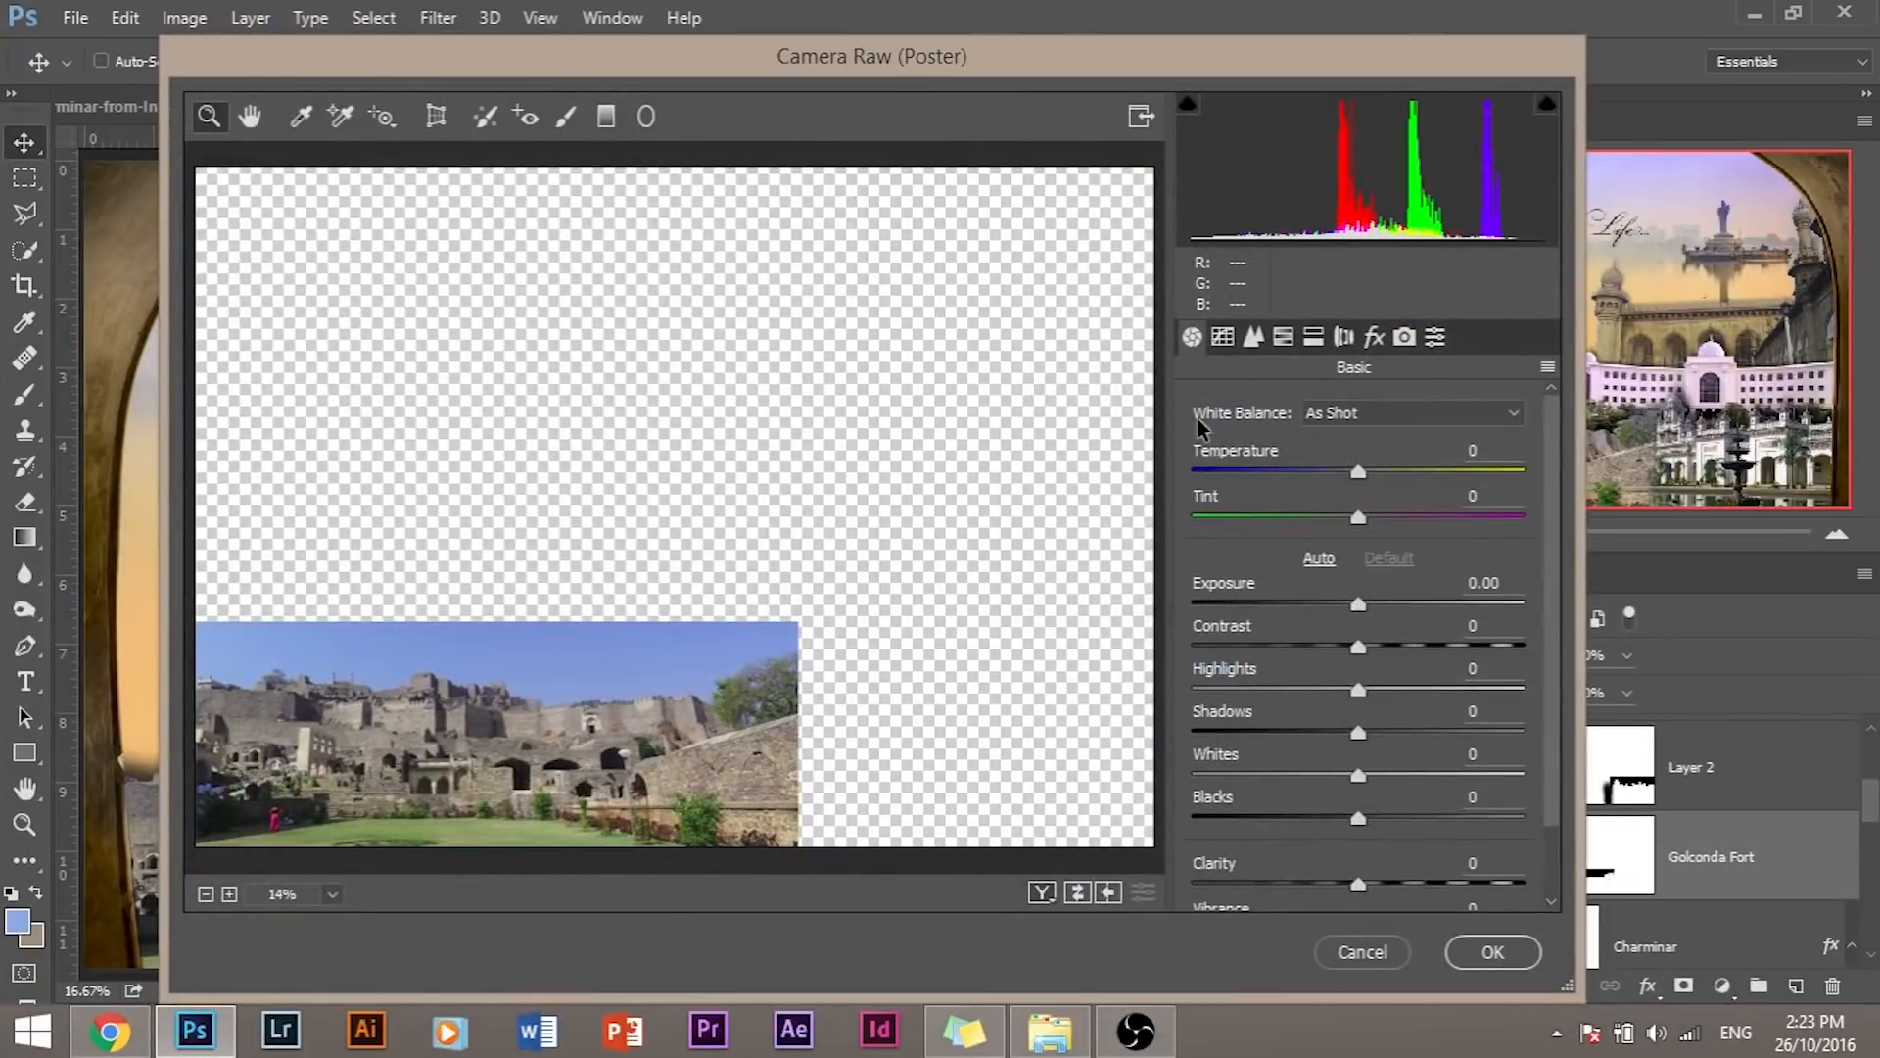
left_click_drag(1365, 474, 1373, 470)
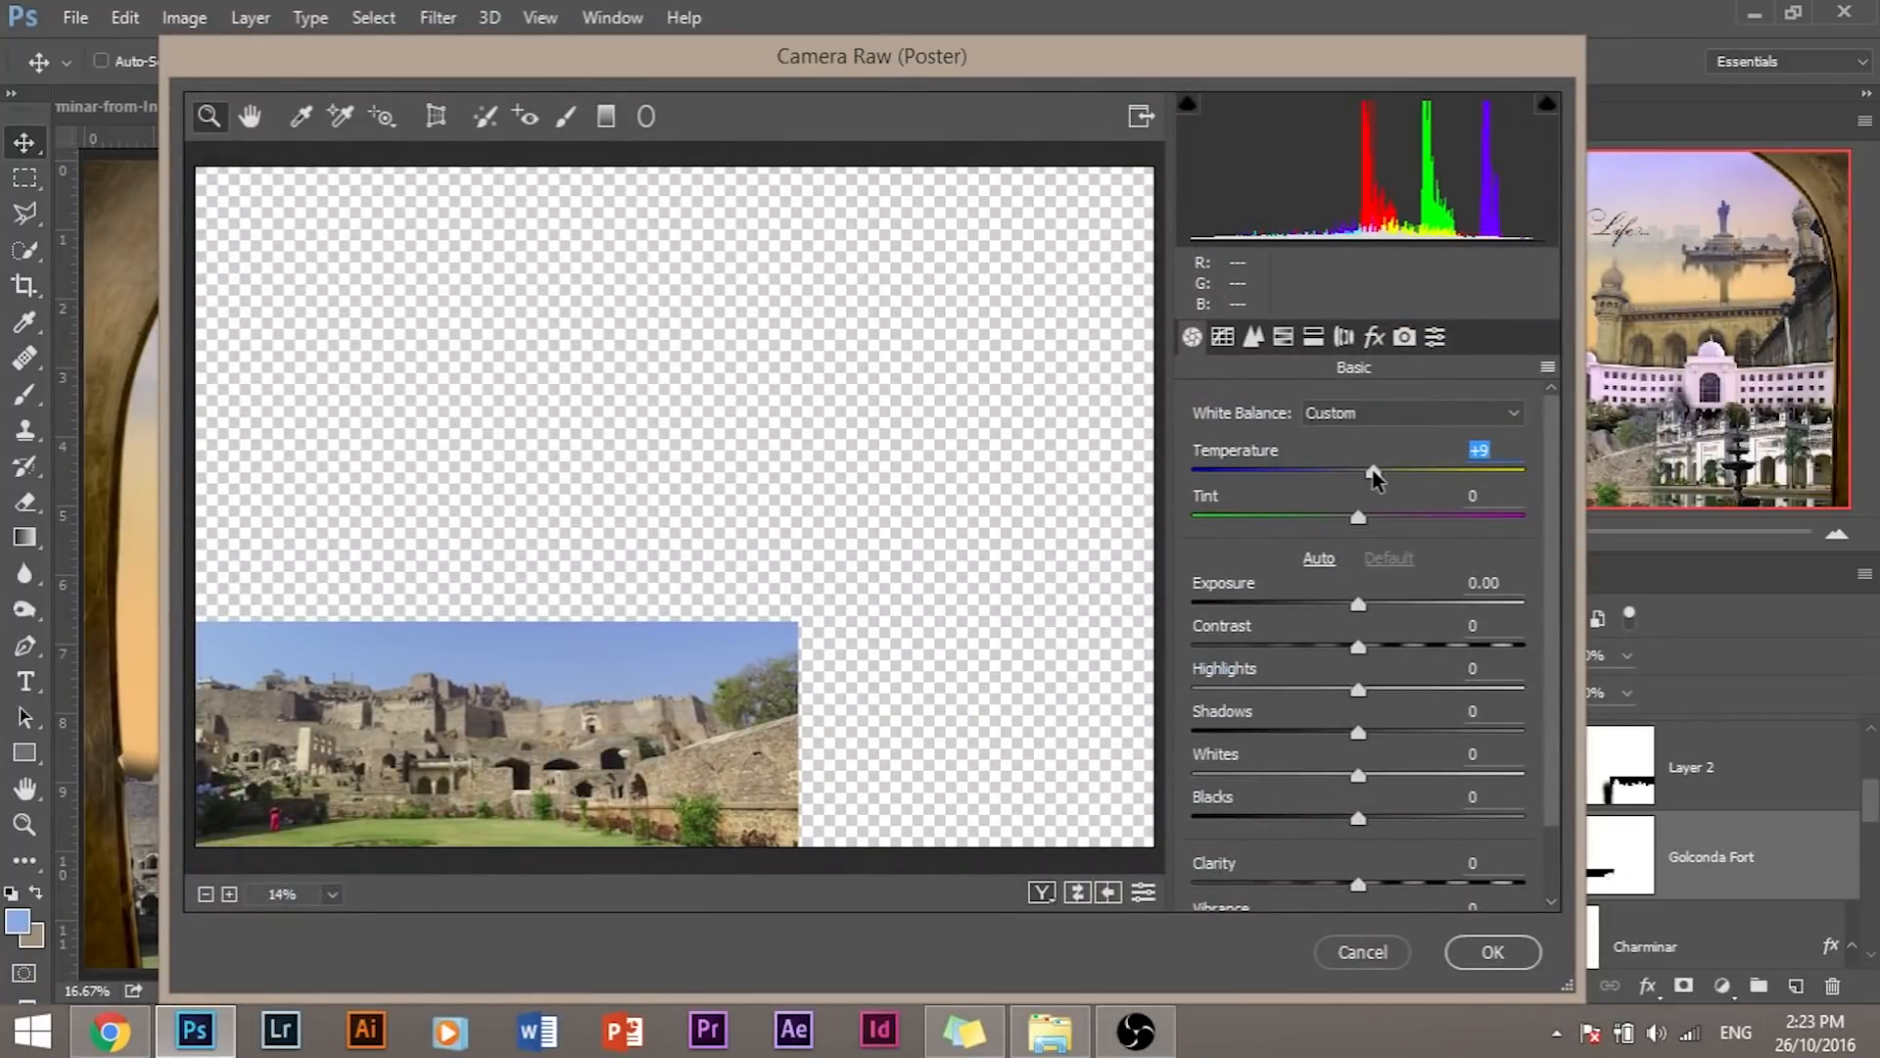
left_click_drag(1379, 469, 1380, 470)
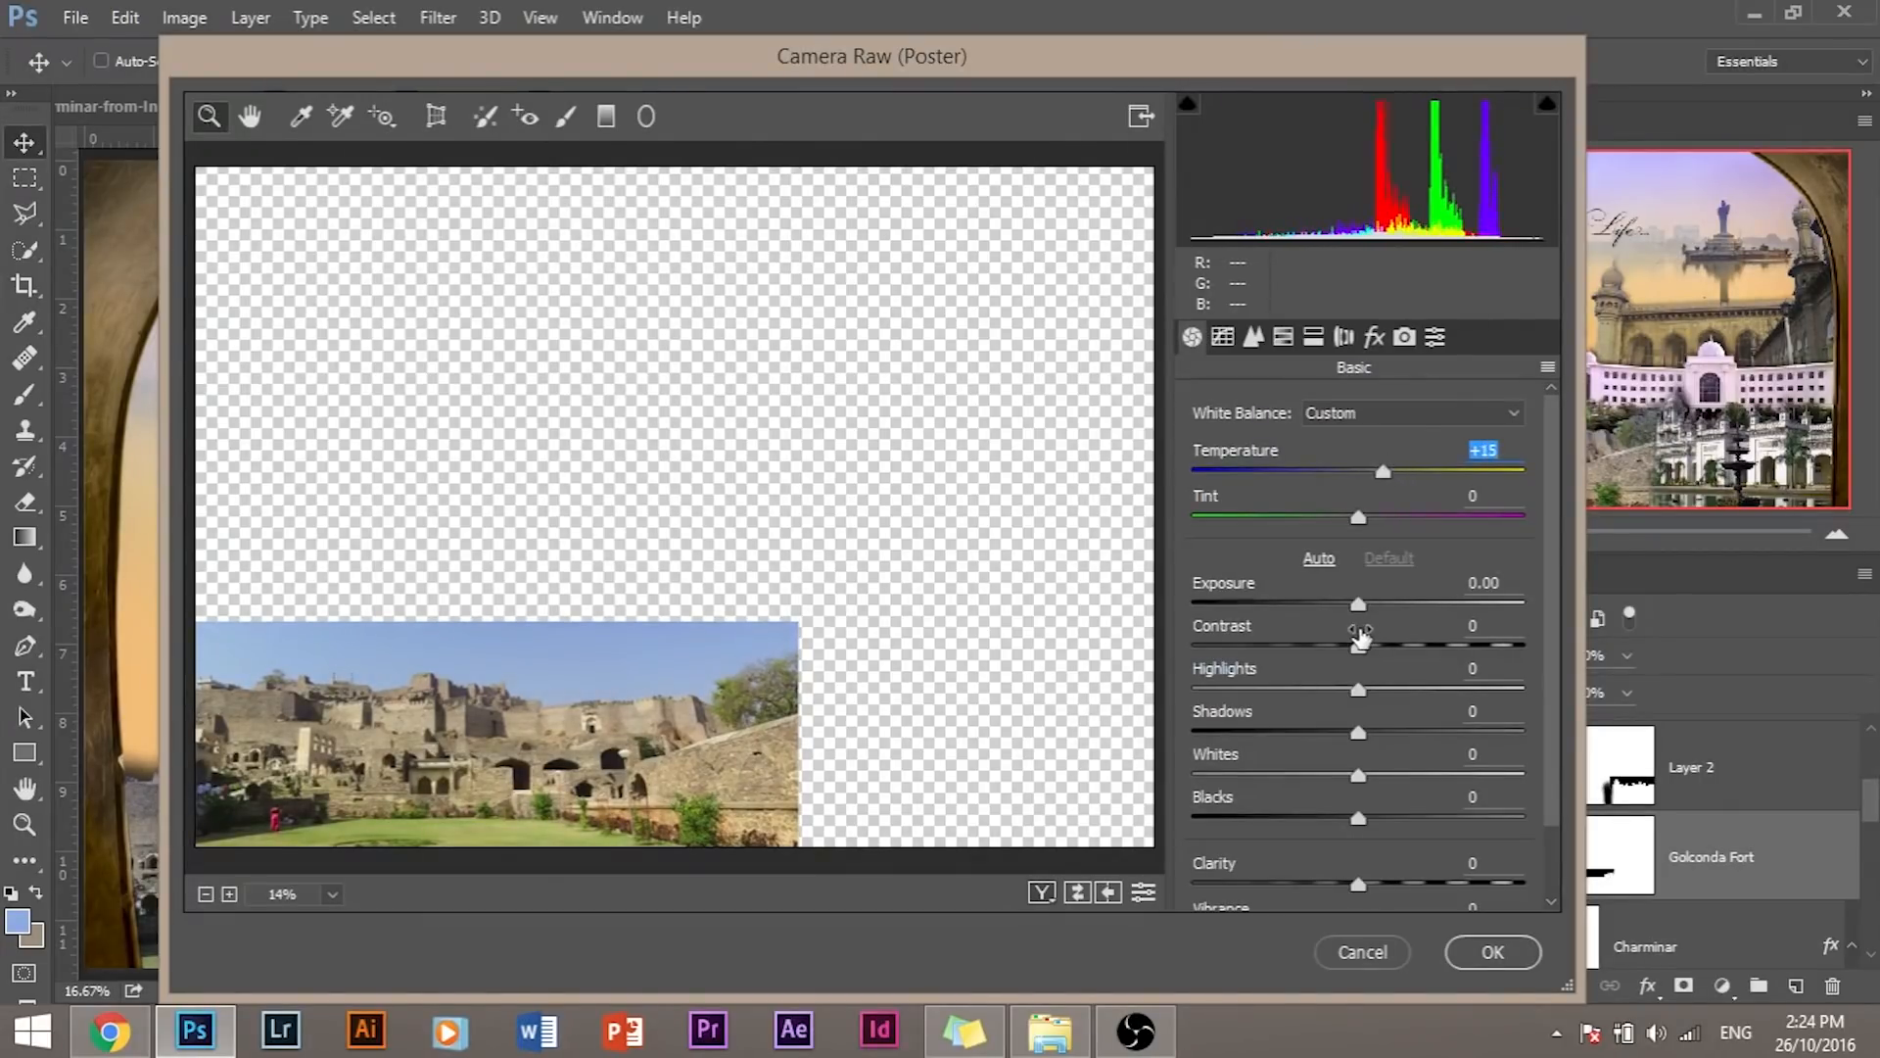
left_click_drag(1356, 651, 1442, 683)
left_click(1538, 958)
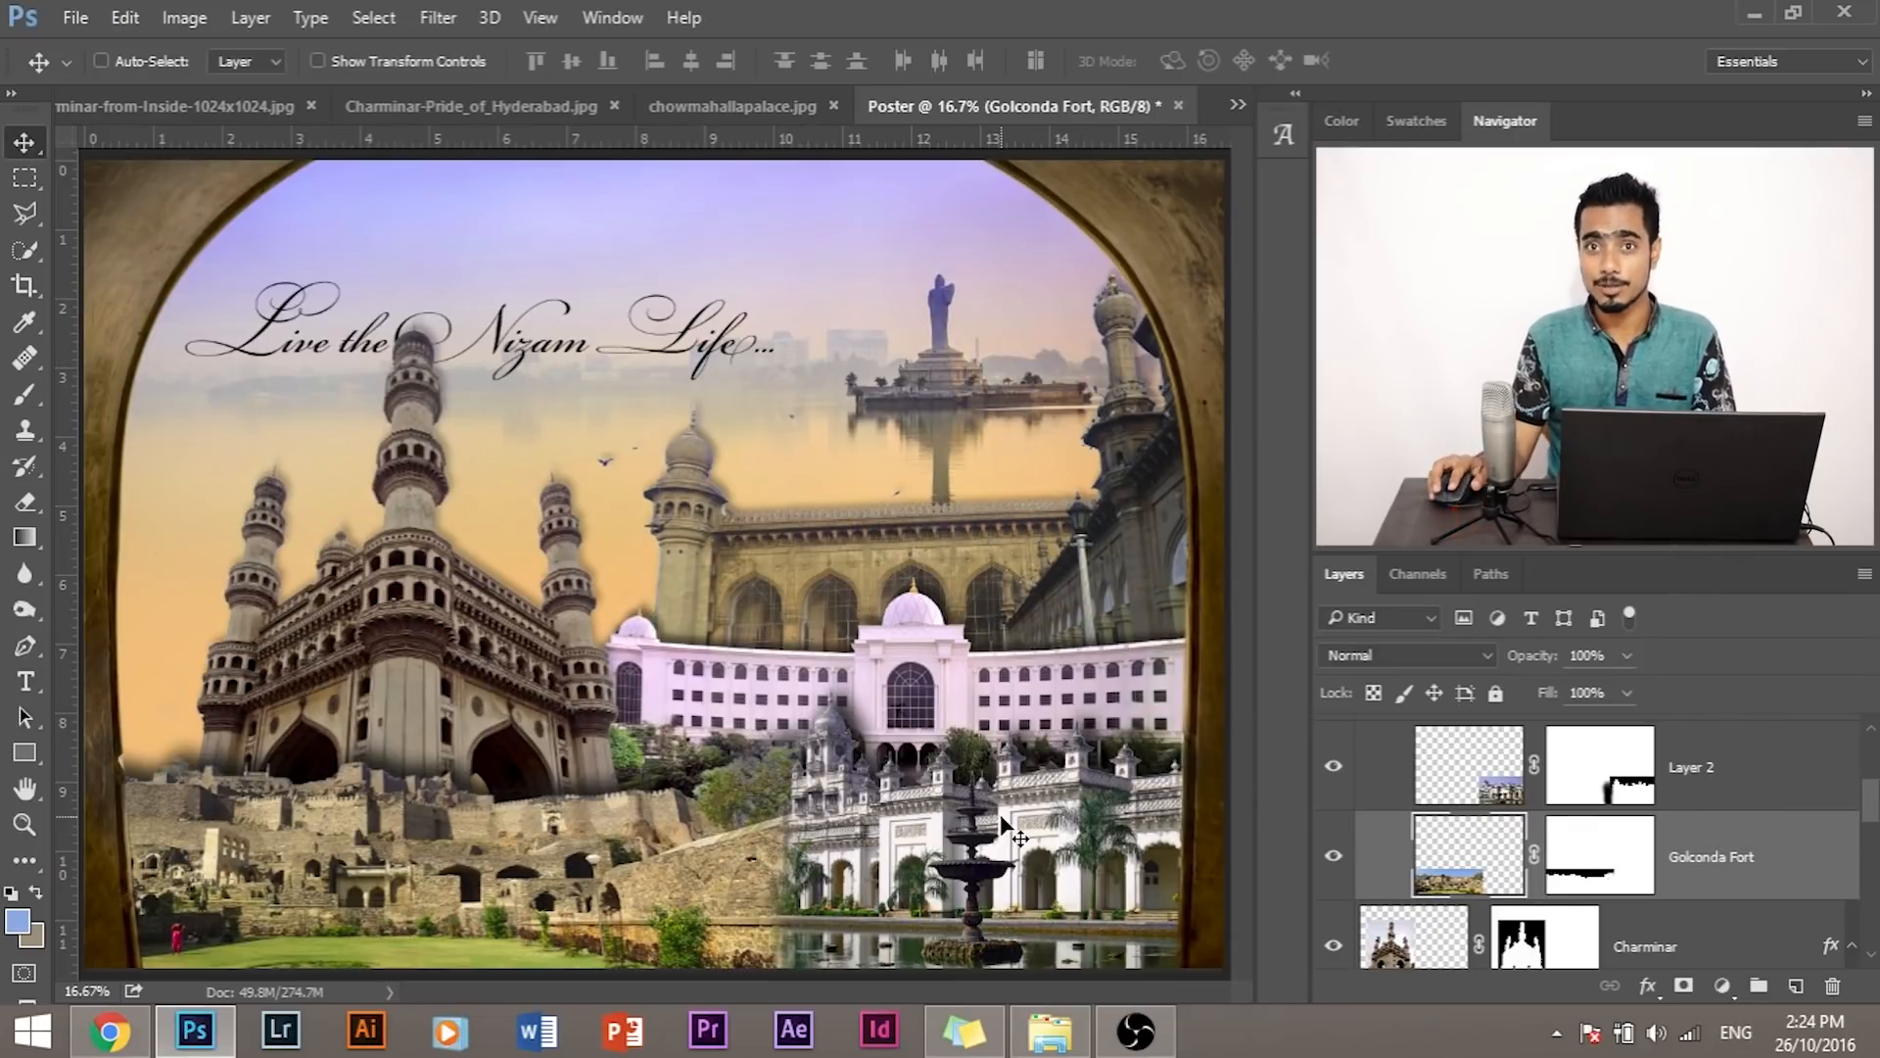
Step: Apply the Camera Raw Filter to Layer 5's mosque image with raised Temperature and Contrast, and to Layer 7's palace image with Temperature +15
scroll(1695, 872, "down", 3)
scroll(1695, 864, "up", 1)
left_click(1695, 783)
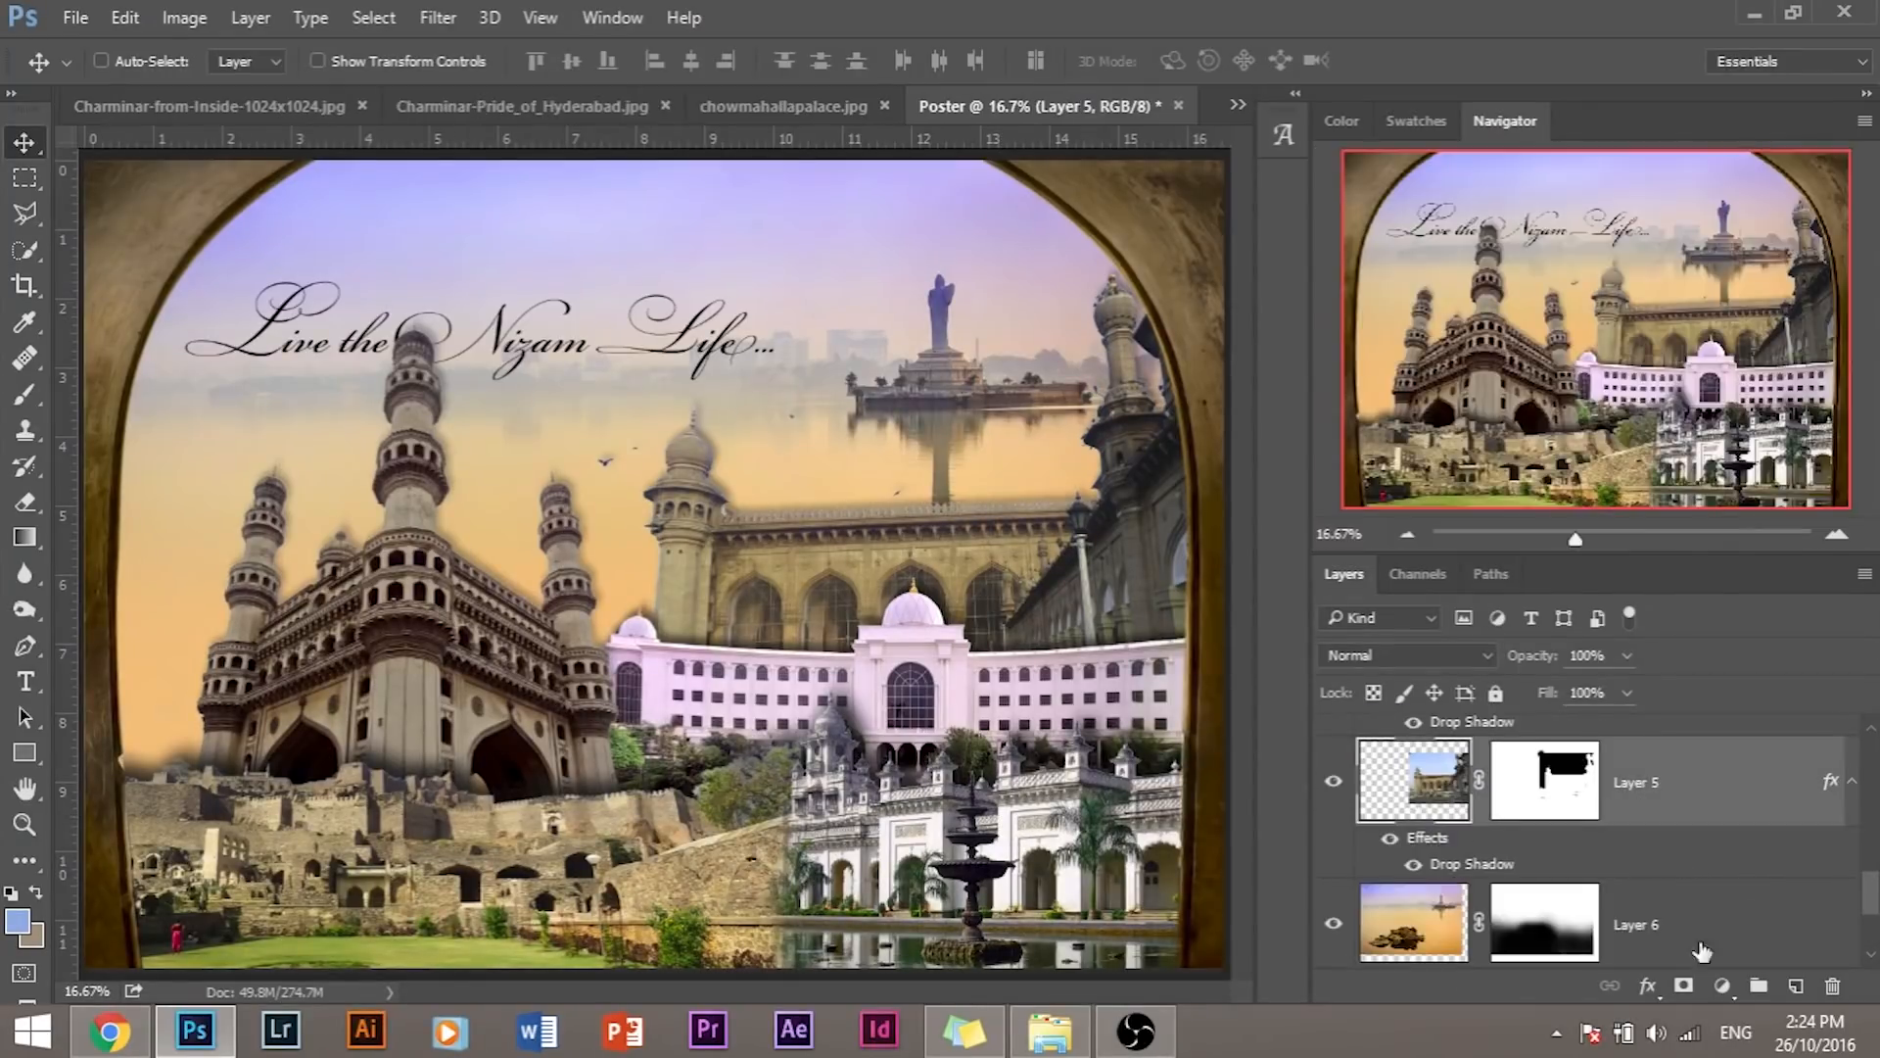
key("ctrl+shift+a")
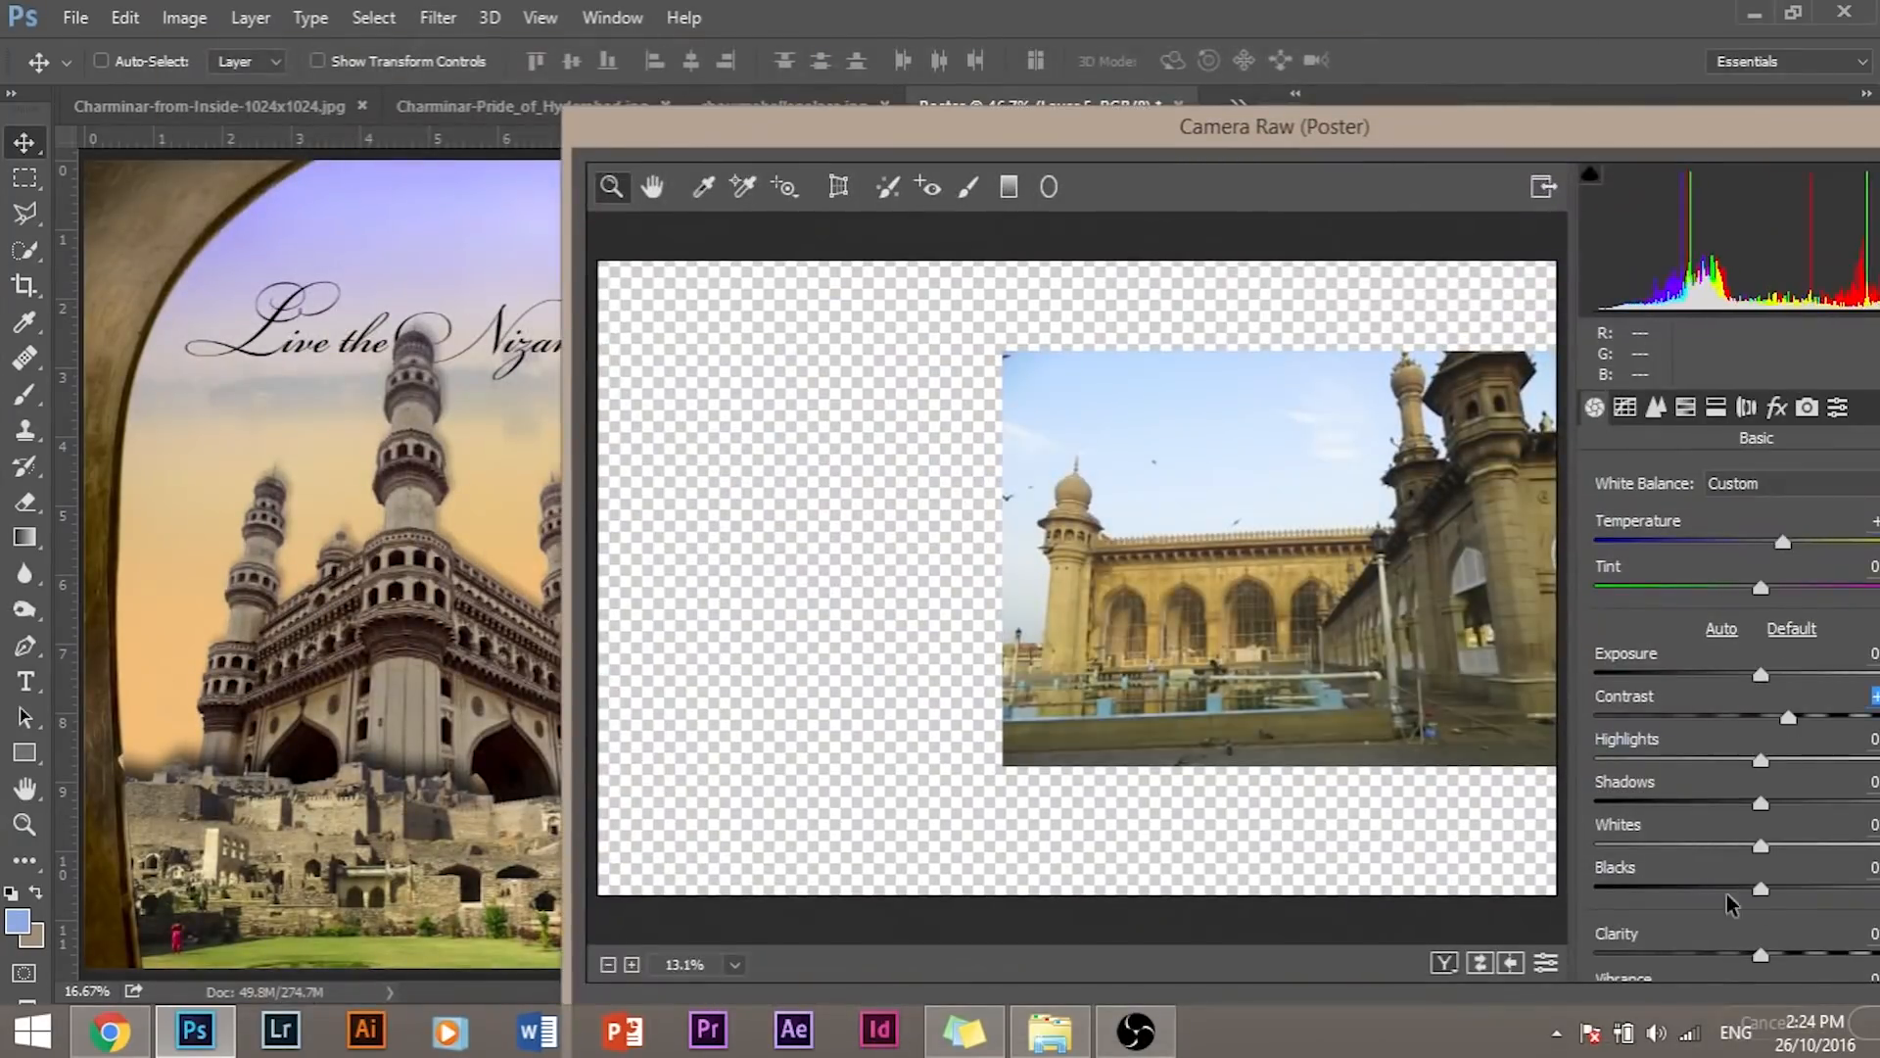
key("Return")
key("alt+bracketright")
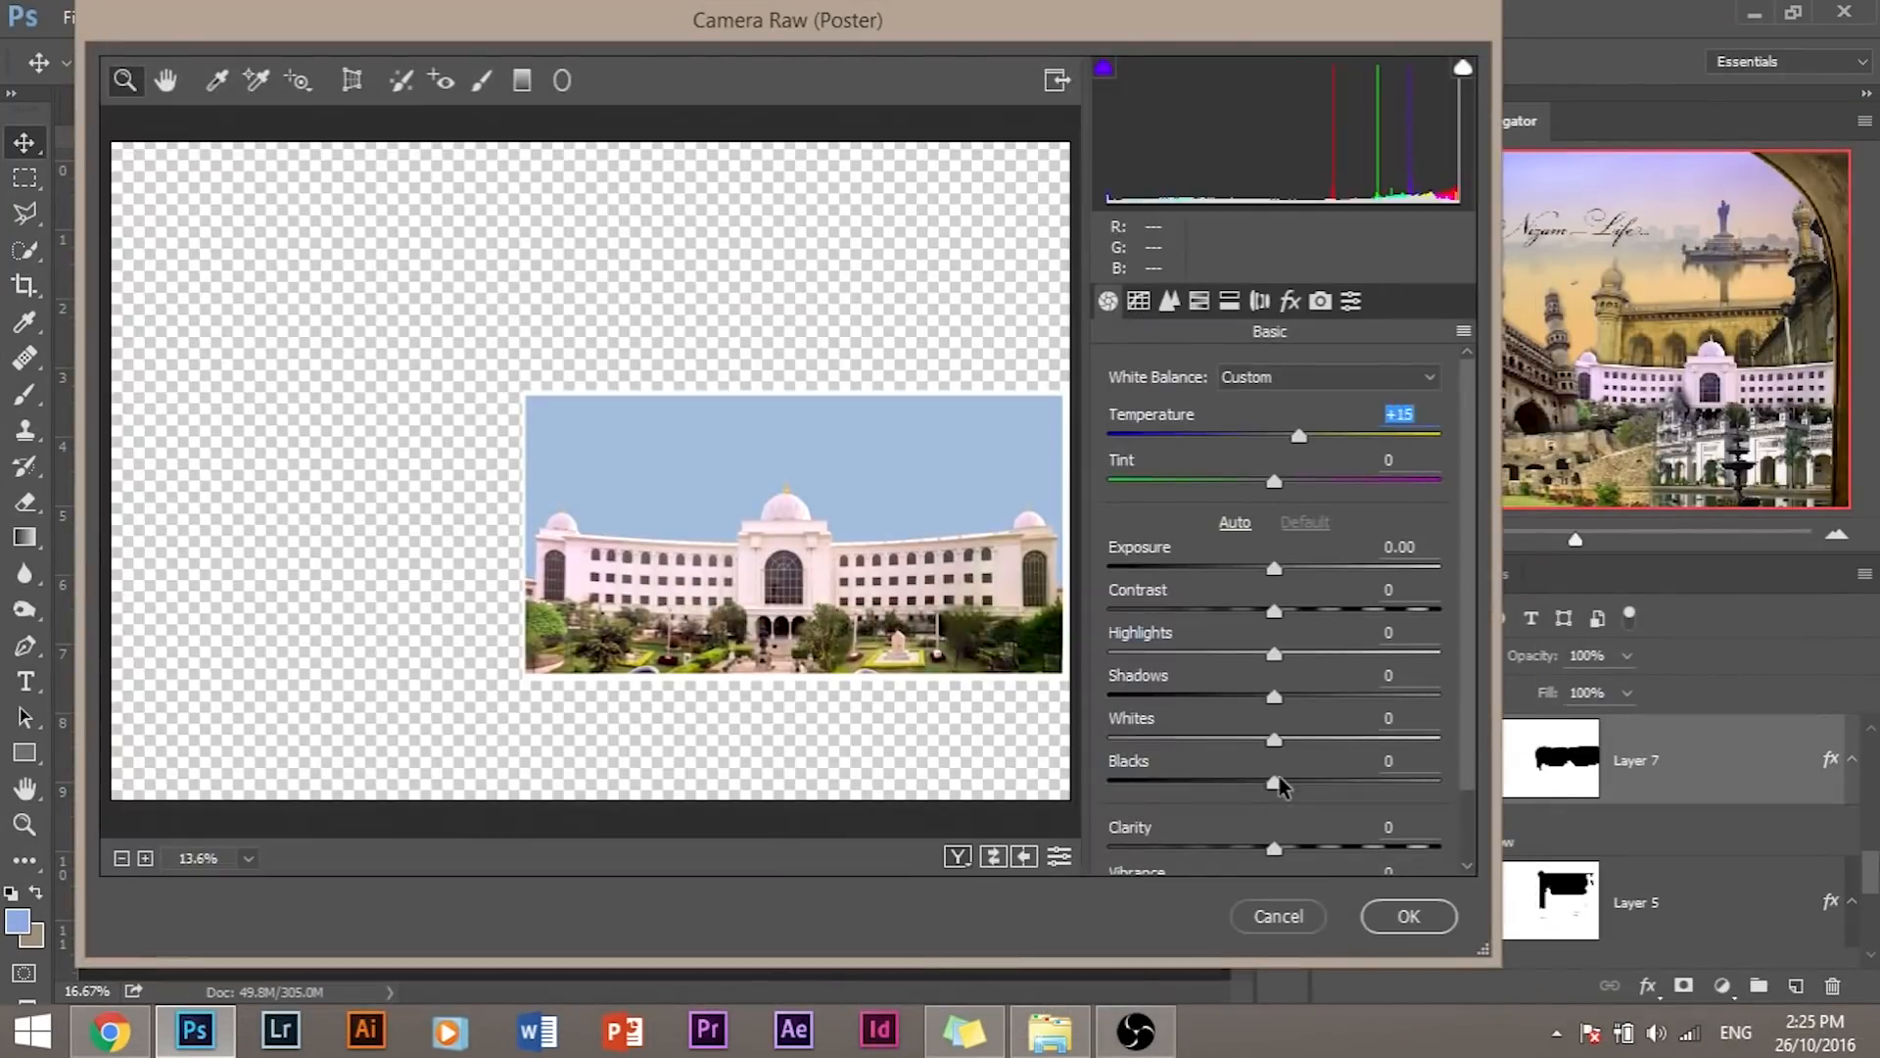
left_click(1407, 915)
Step: Apply the Camera Raw Filter to the Charminar layer with Temperature +13, Exposure +0.15, Contrast +19, Shadows +40 and Blacks -33
scroll(1708, 826, "up", 2)
left_click(1664, 796)
left_click(437, 17)
left_click(548, 179)
left_click_drag(1274, 696, 1348, 696)
left_click_drag(1274, 568, 1280, 568)
left_click_drag(1275, 782, 1219, 781)
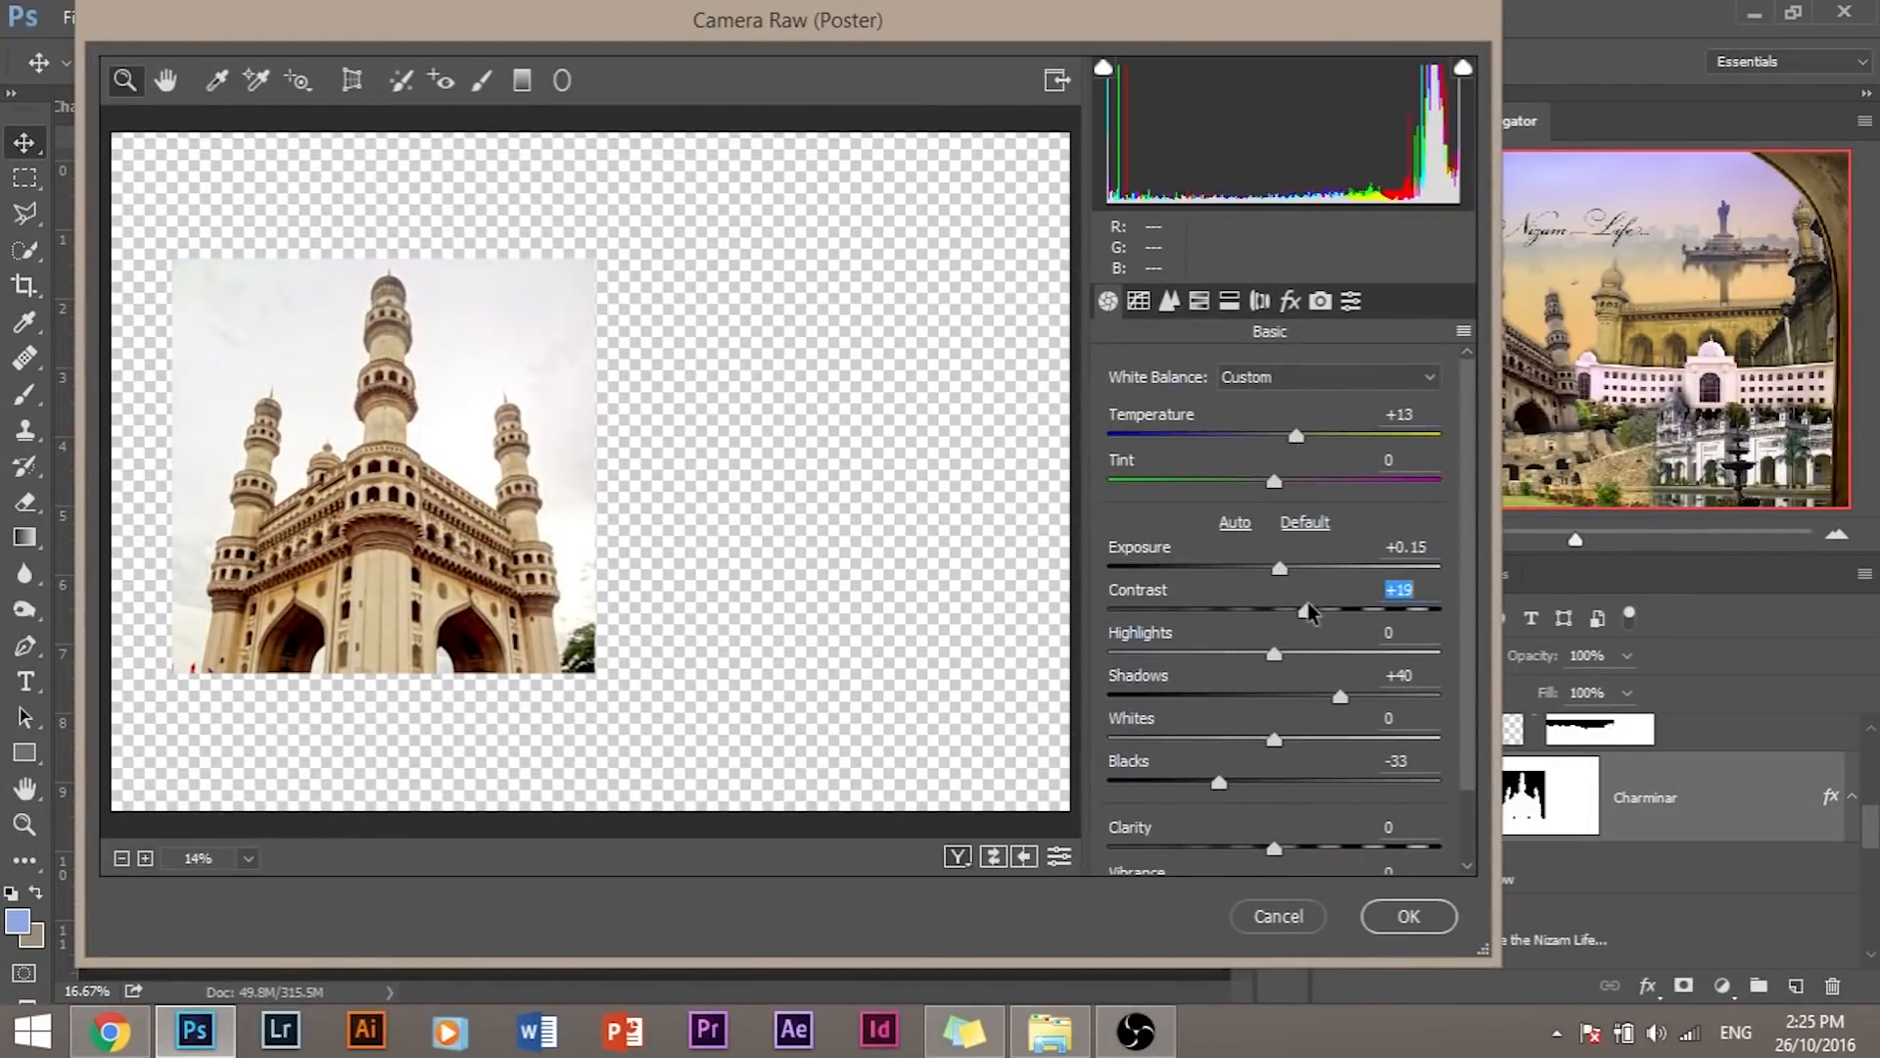
left_click(1407, 916)
Step: Run the Camera Raw Filter again on the Charminar layer with a slightly lowered Exposure
left_click(436, 17)
left_click(549, 177)
left_click_drag(1274, 568, 1263, 568)
key("Return")
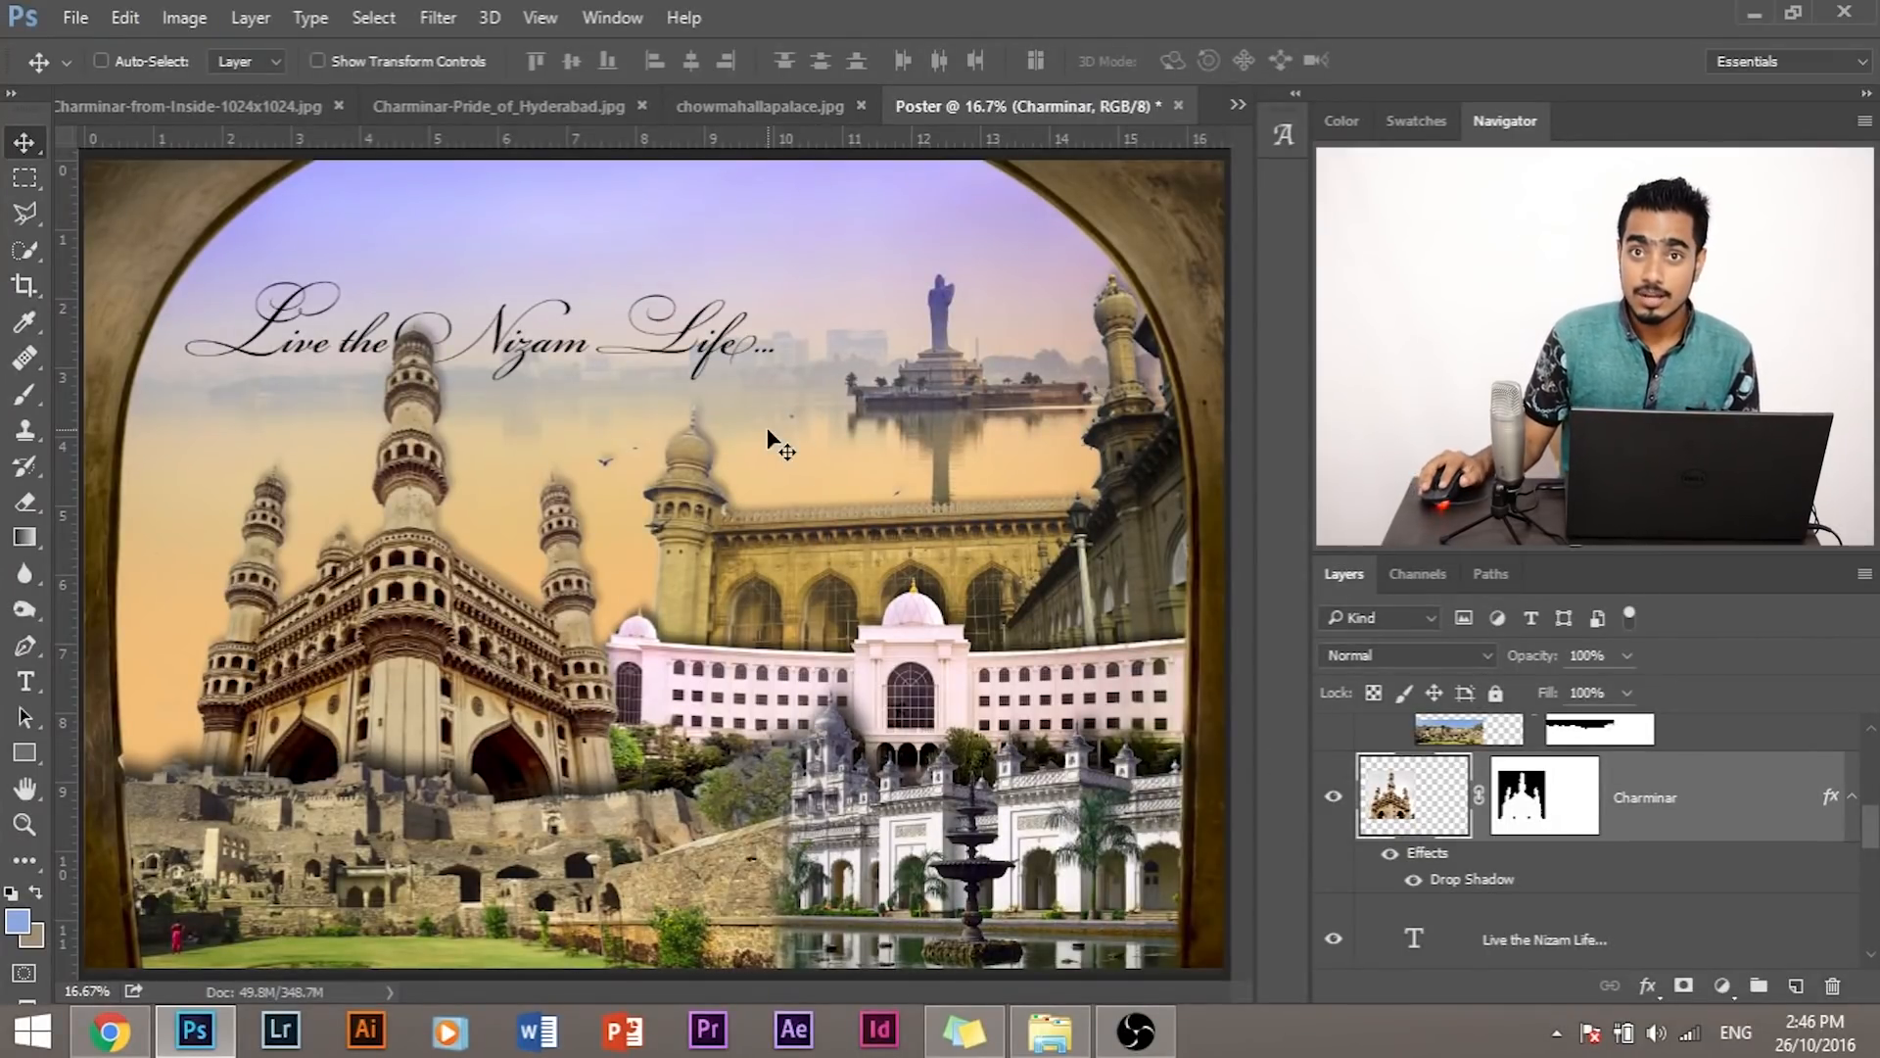
Step: Find the Telangana Tourism logo file in File Explorer and place it in the poster above the Charminar layer
left_click(1050, 1030)
left_click(1113, 344)
left_click_drag(1175, 378, 1179, 691)
left_click_drag(1179, 320, 1190, 532)
left_click_drag(1178, 353, 827, 375)
Step: Move the placed Telangana Tourism logo into the sky near the arch's upper edge, above the statue, and scale it to about 43%
left_click_drag(656, 556, 878, 233)
left_click_drag(1101, 316, 917, 252)
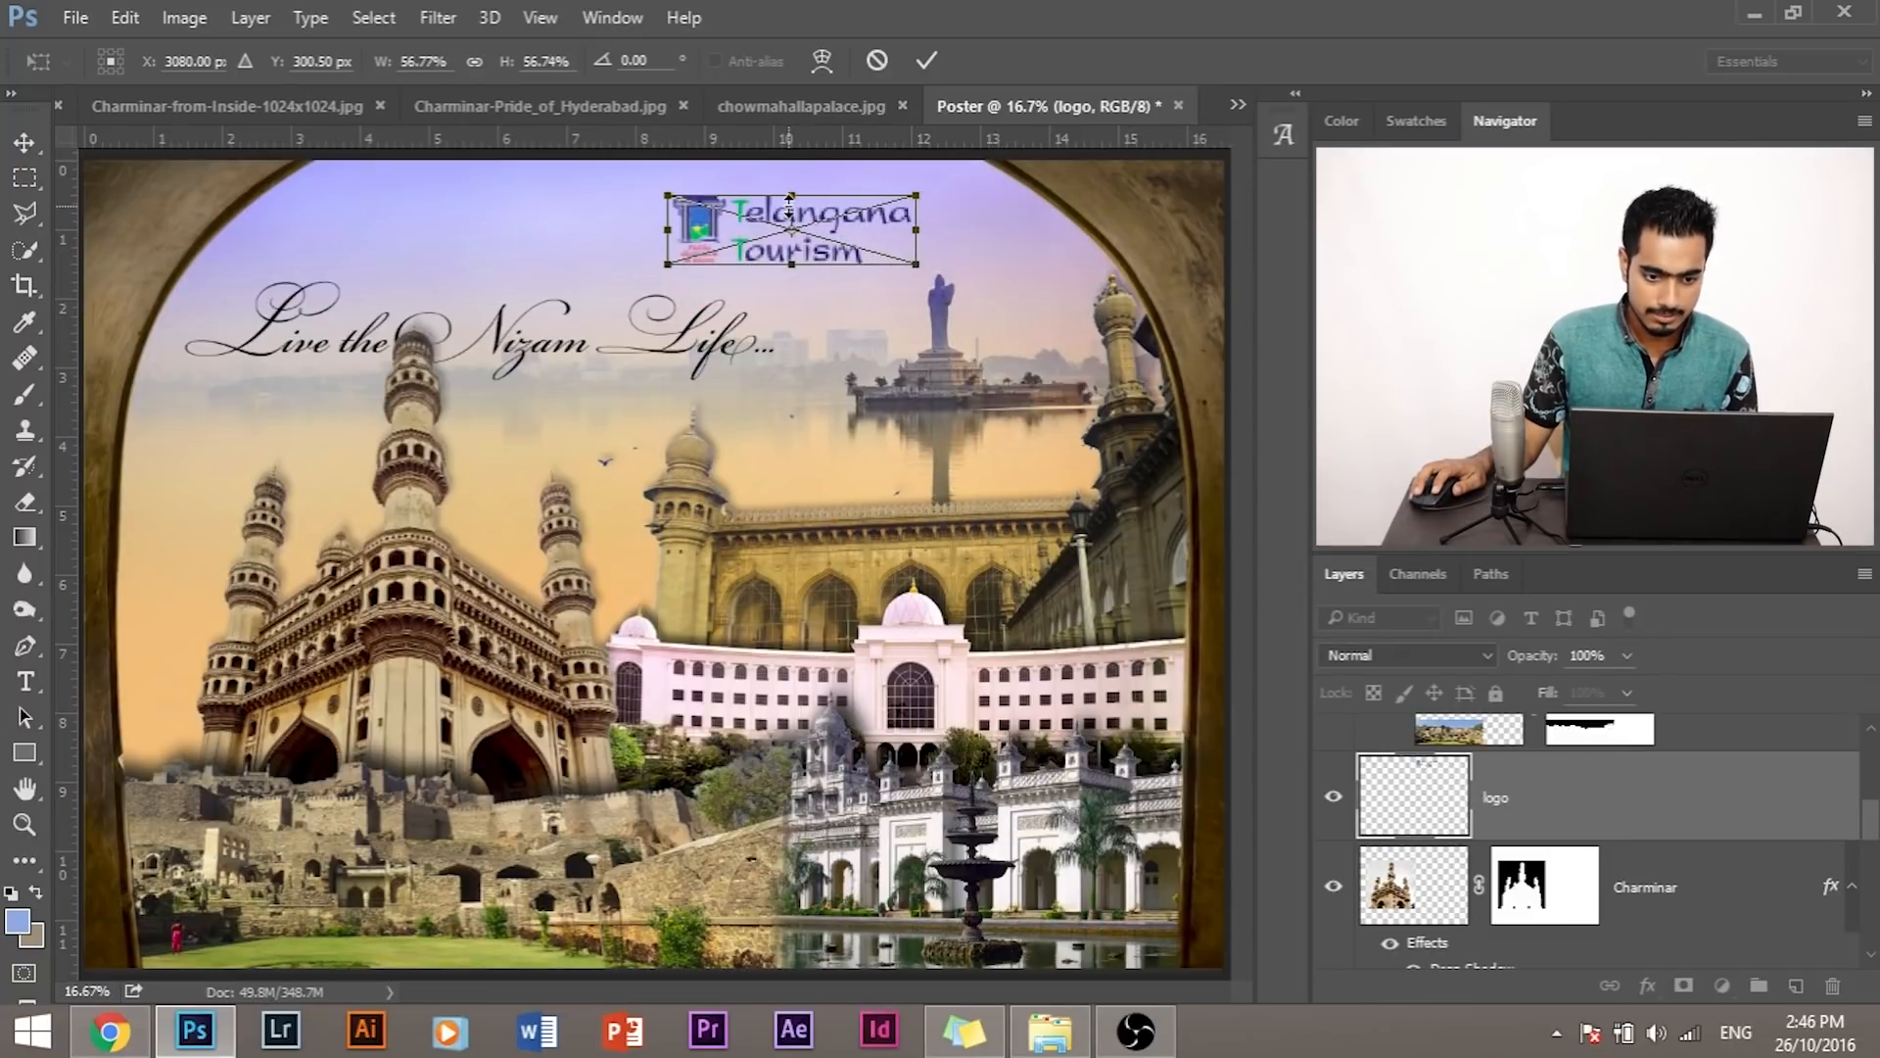
left_click_drag(803, 223, 960, 196)
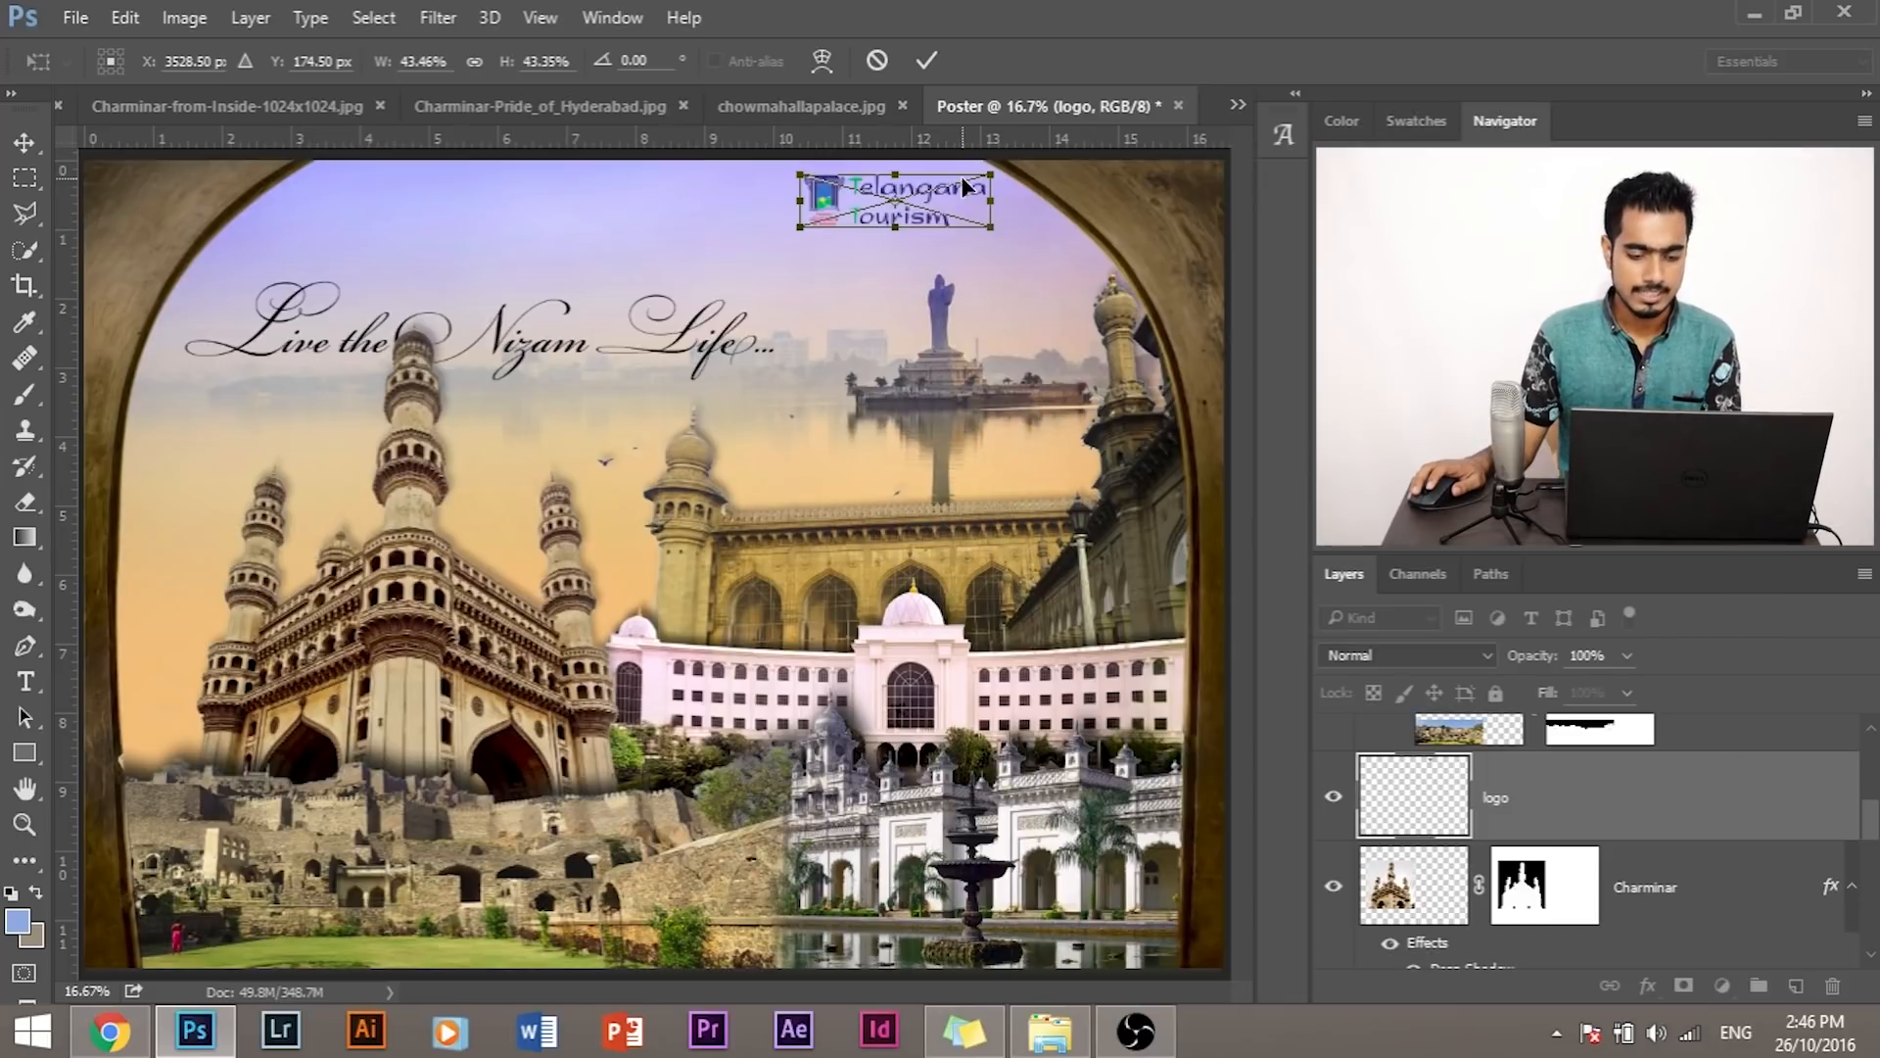
key("Return")
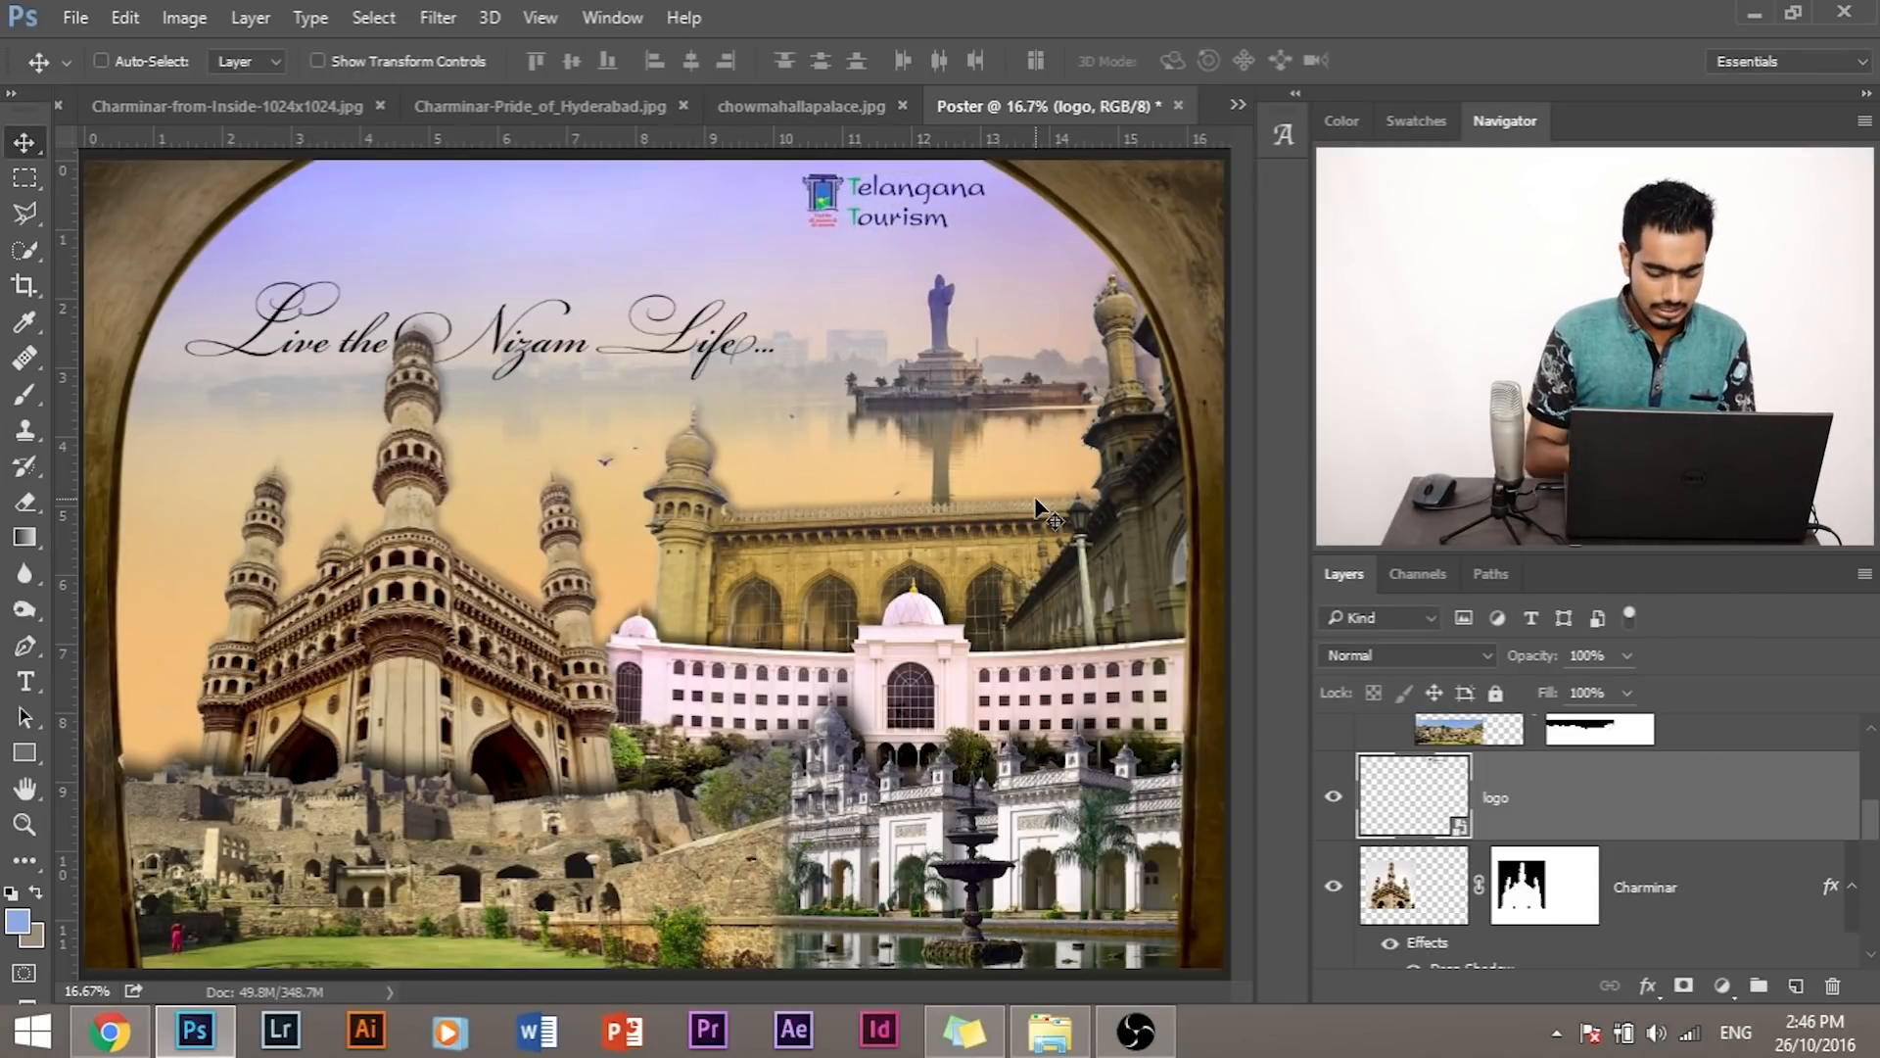
Step: Scale the Telangana Tourism logo down to about 40% and nudge it slightly lower in the sky
key("ctrl+t")
left_click_drag(989, 224, 976, 224)
key("Down")
key("Down")
key("Down")
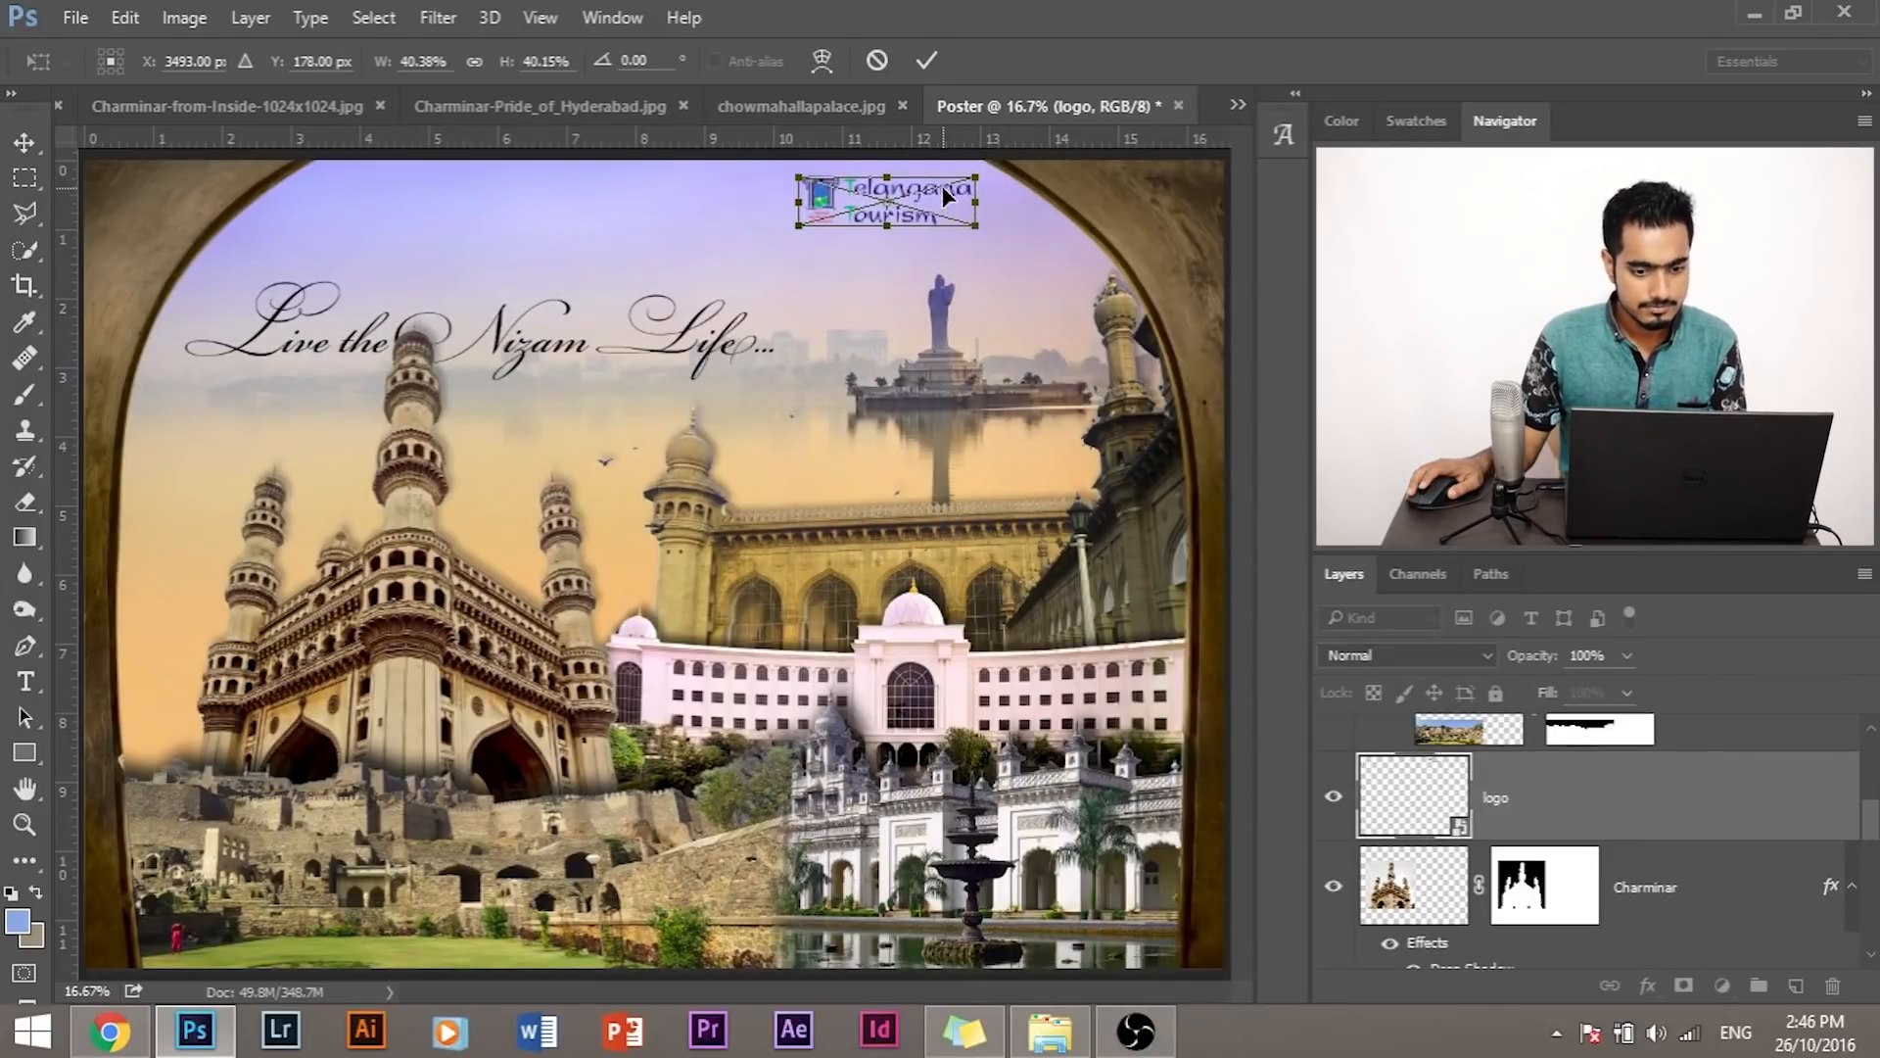
key("Return")
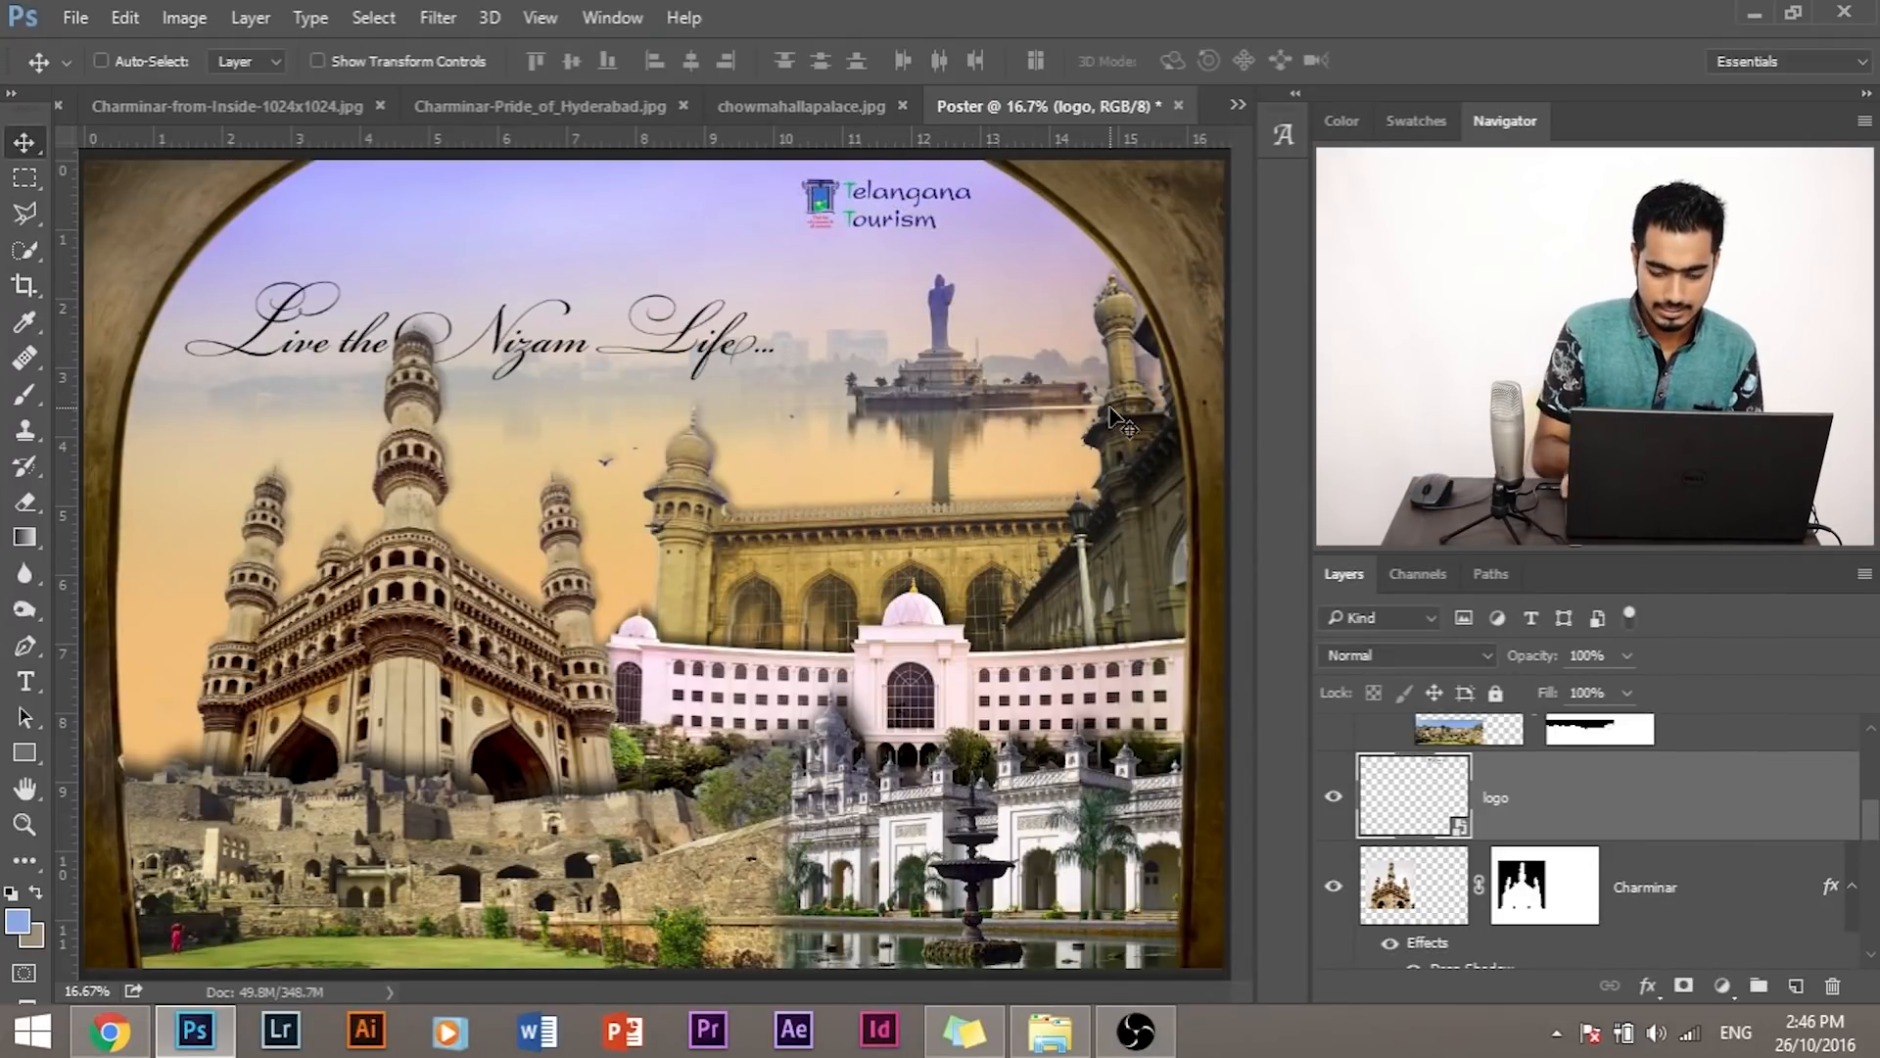